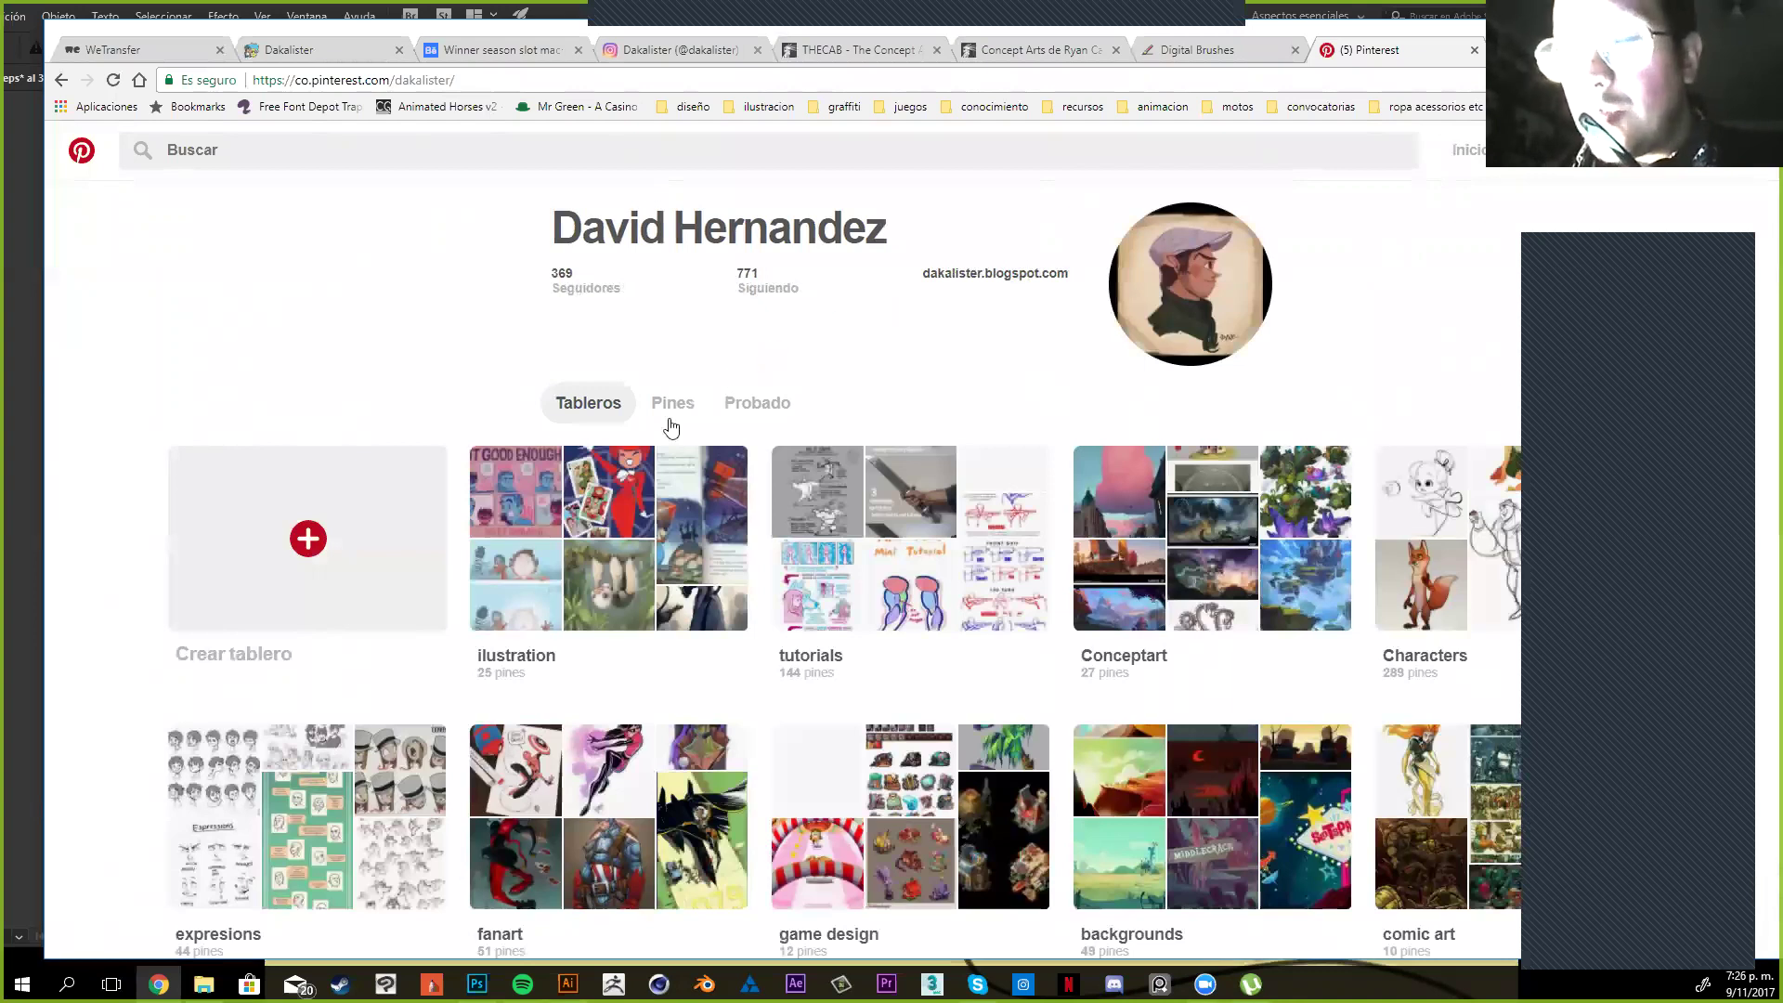
# Browse the saved Pinterest boards, from illustration, tutorials and concept art down to the last board on the profile
pyautogui.scroll(-1, 671, 427)
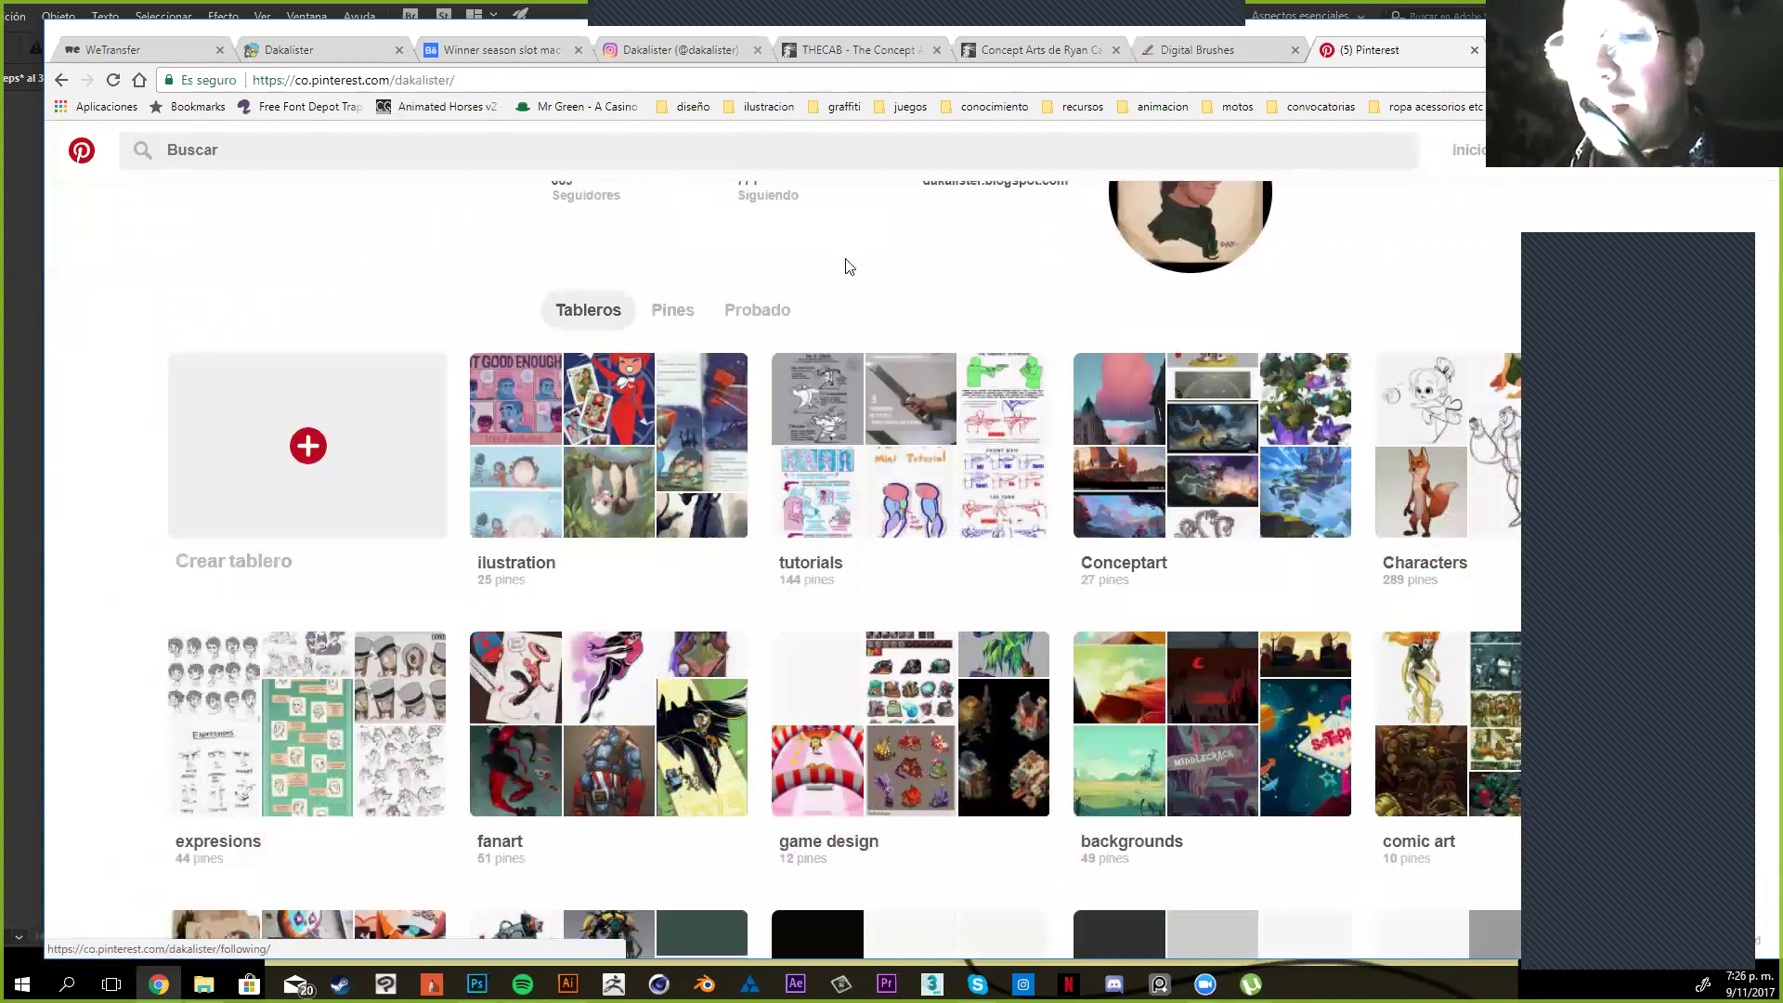
pyautogui.scroll(1, 847, 266)
pyautogui.scroll(-1, 515, 506)
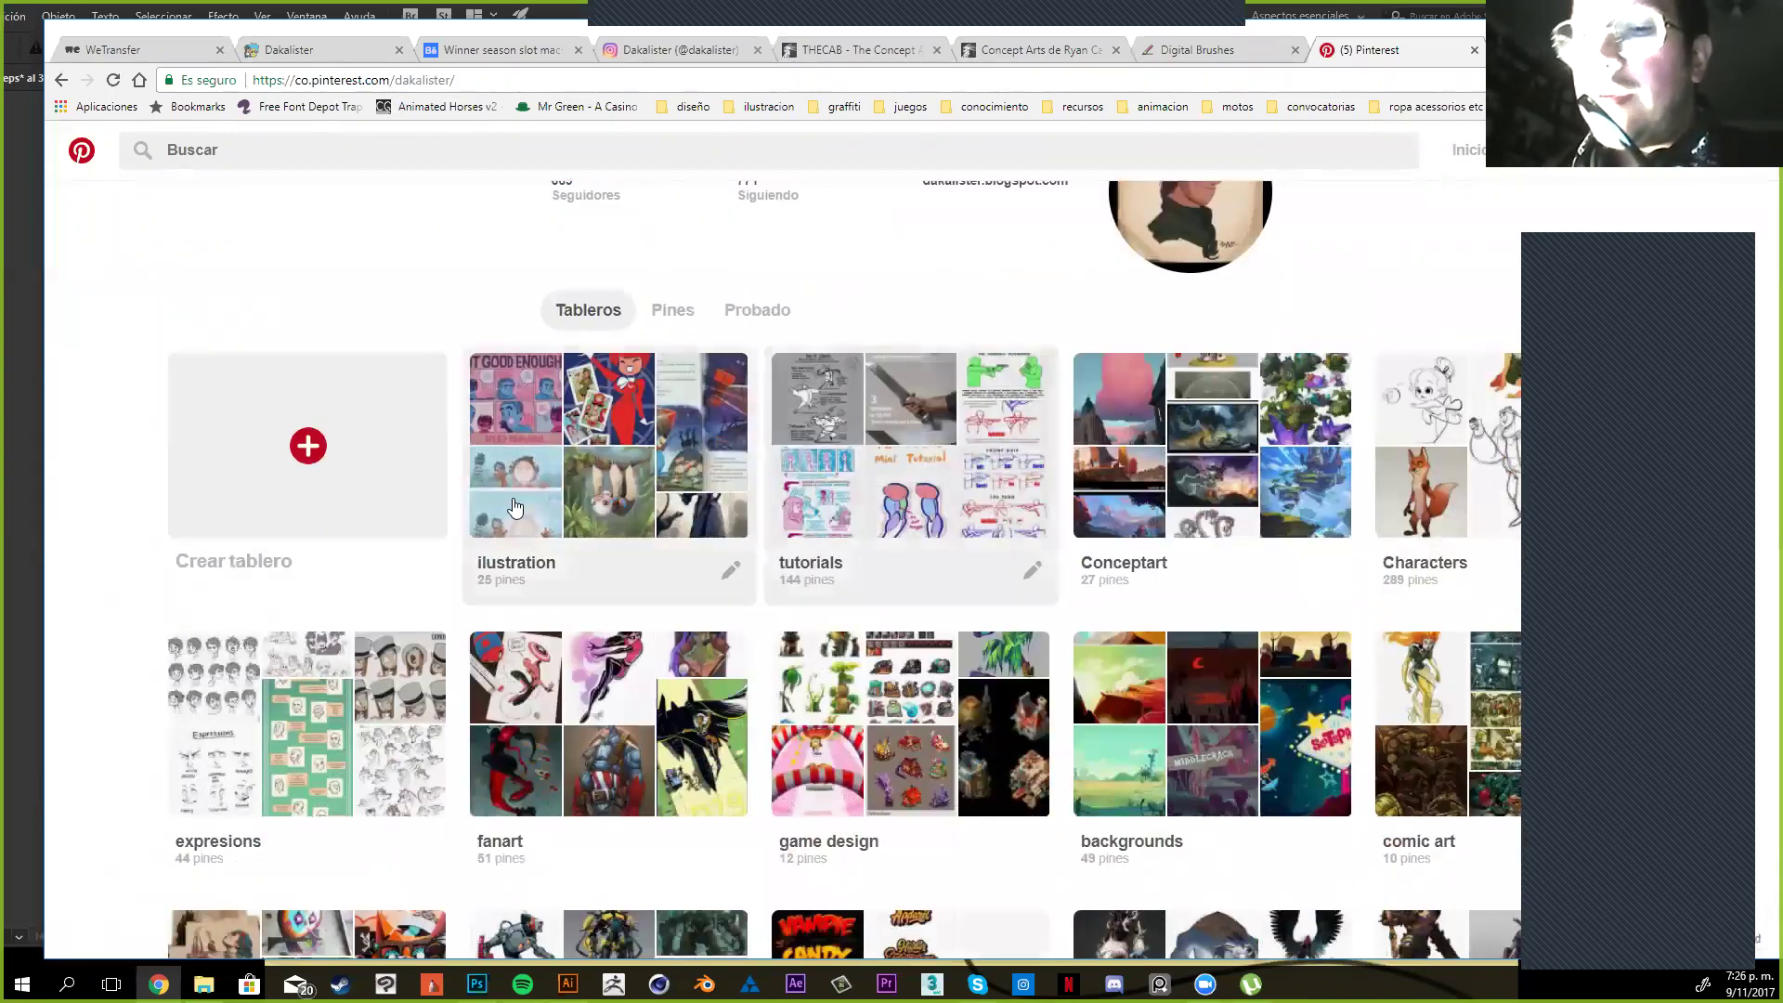
pyautogui.scroll(-1, 1172, 420)
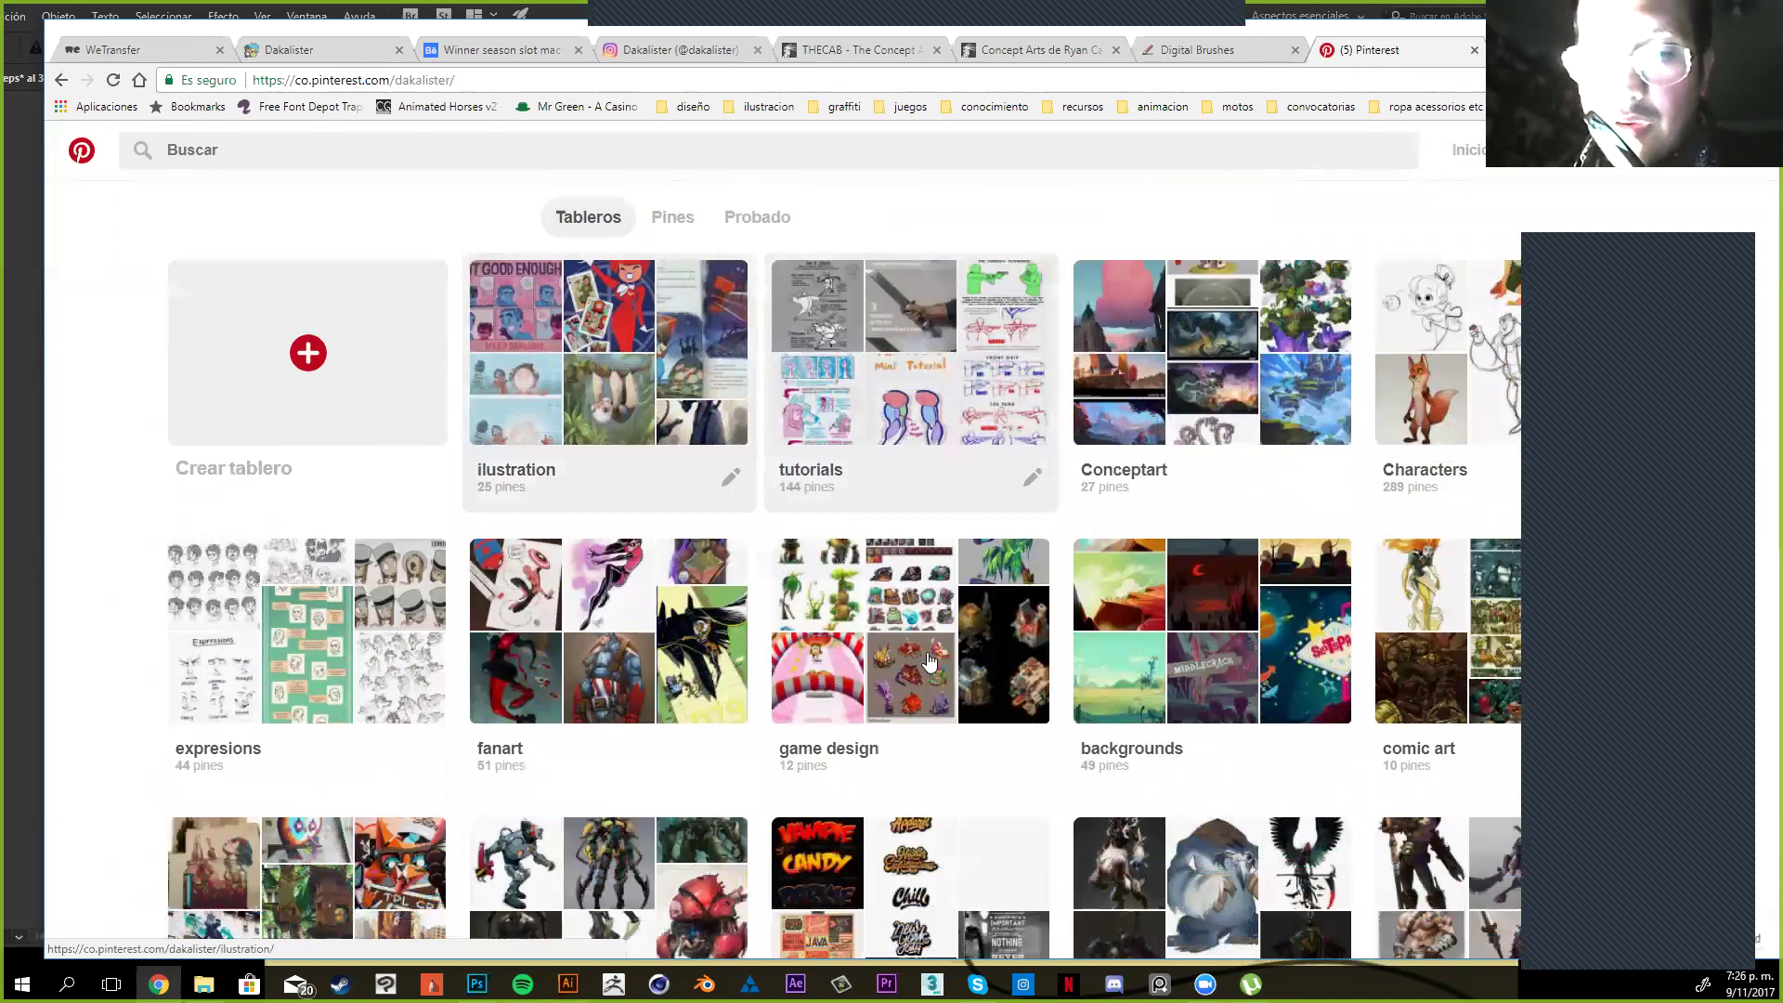
pyautogui.scroll(-1, 1212, 594)
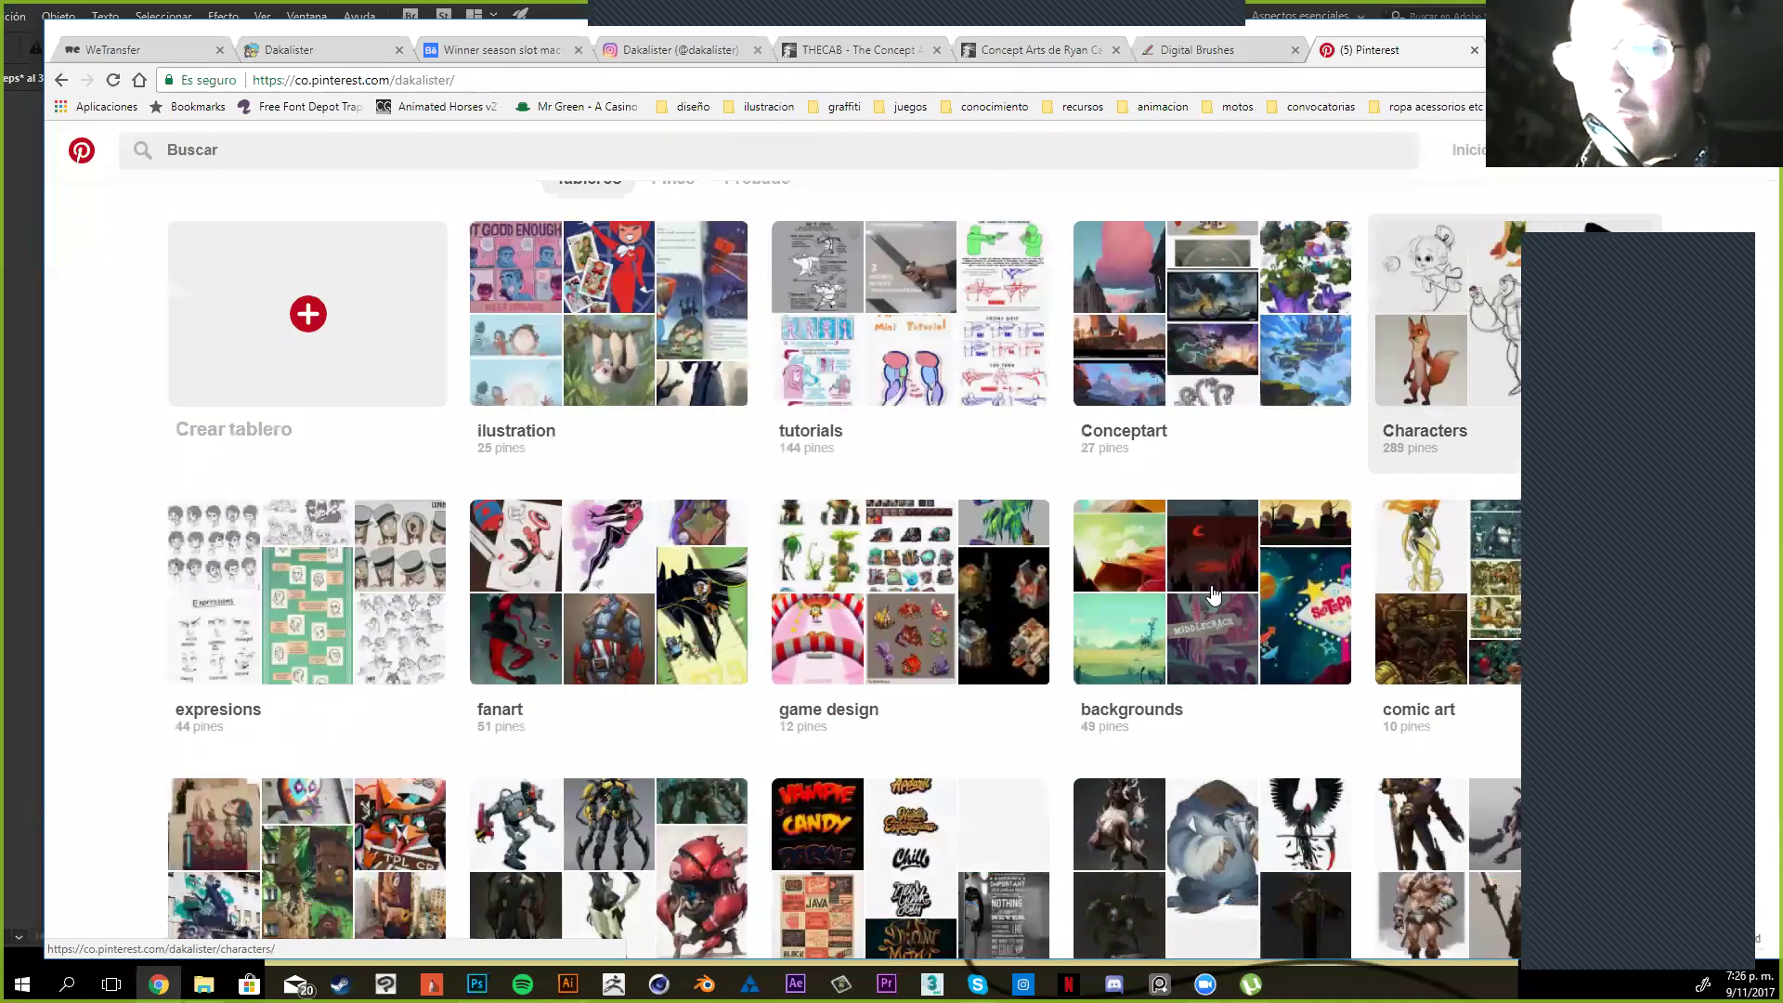
pyautogui.scroll(-1, 1022, 595)
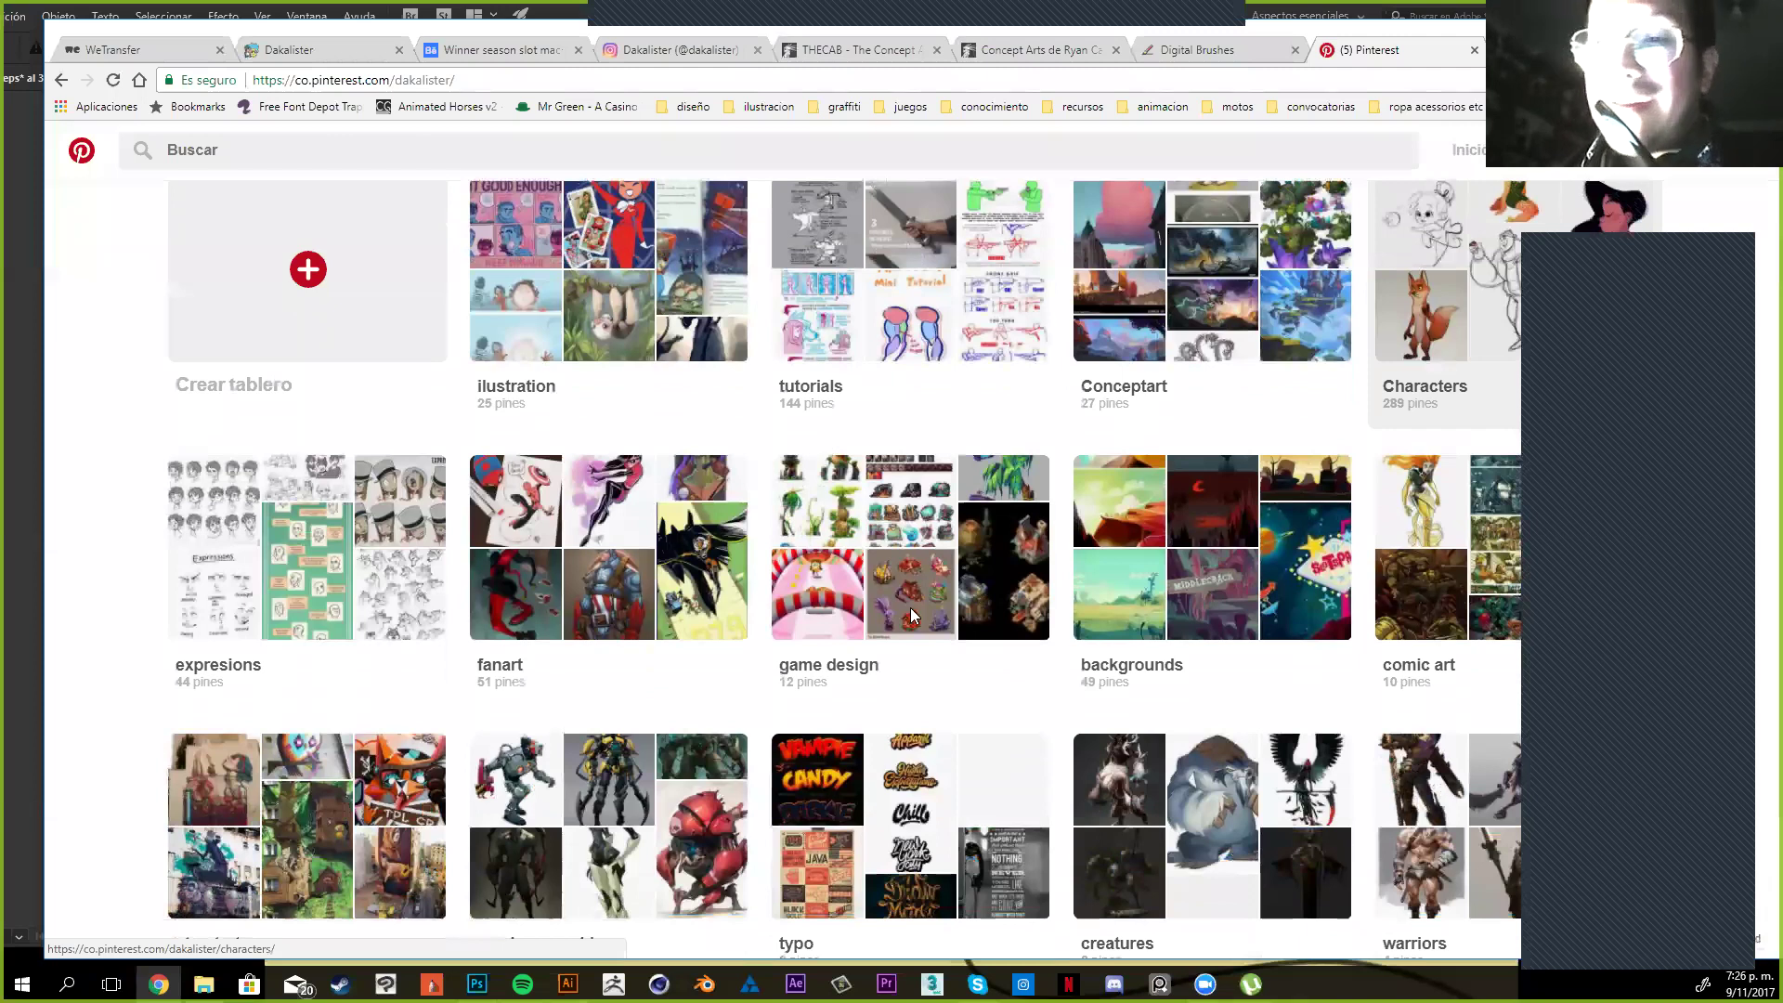
pyautogui.scroll(-8, 910, 607)
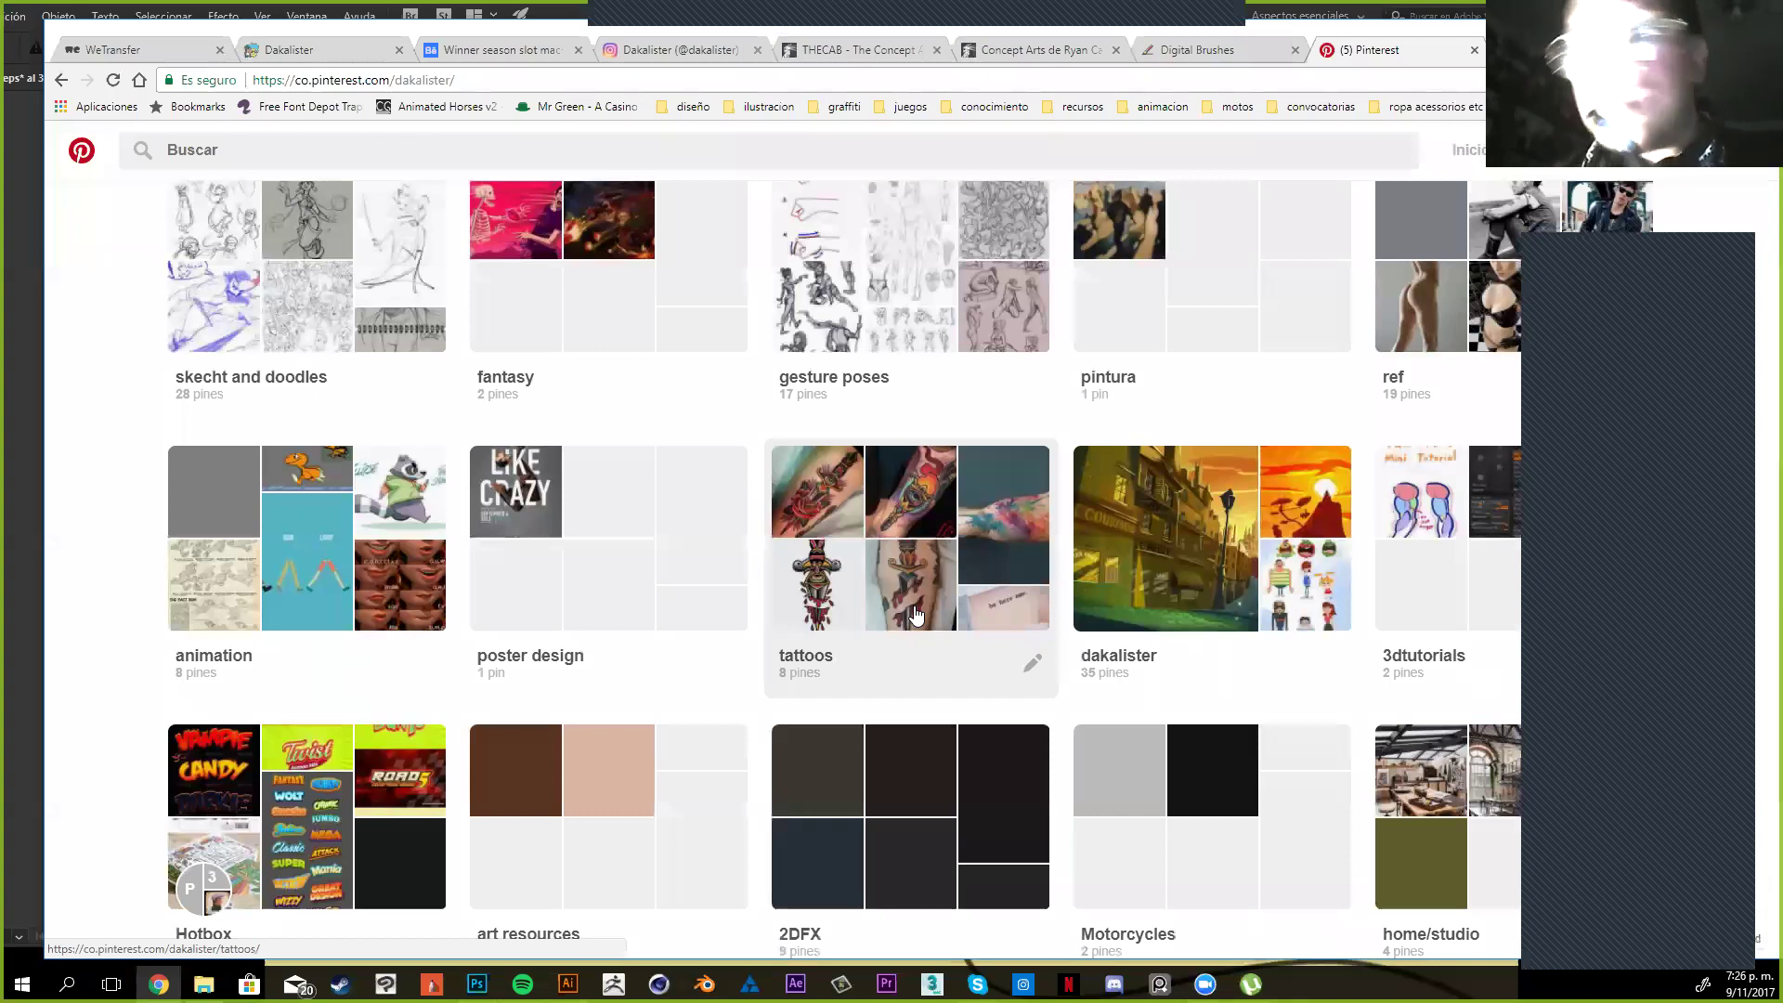
pyautogui.scroll(1, 914, 613)
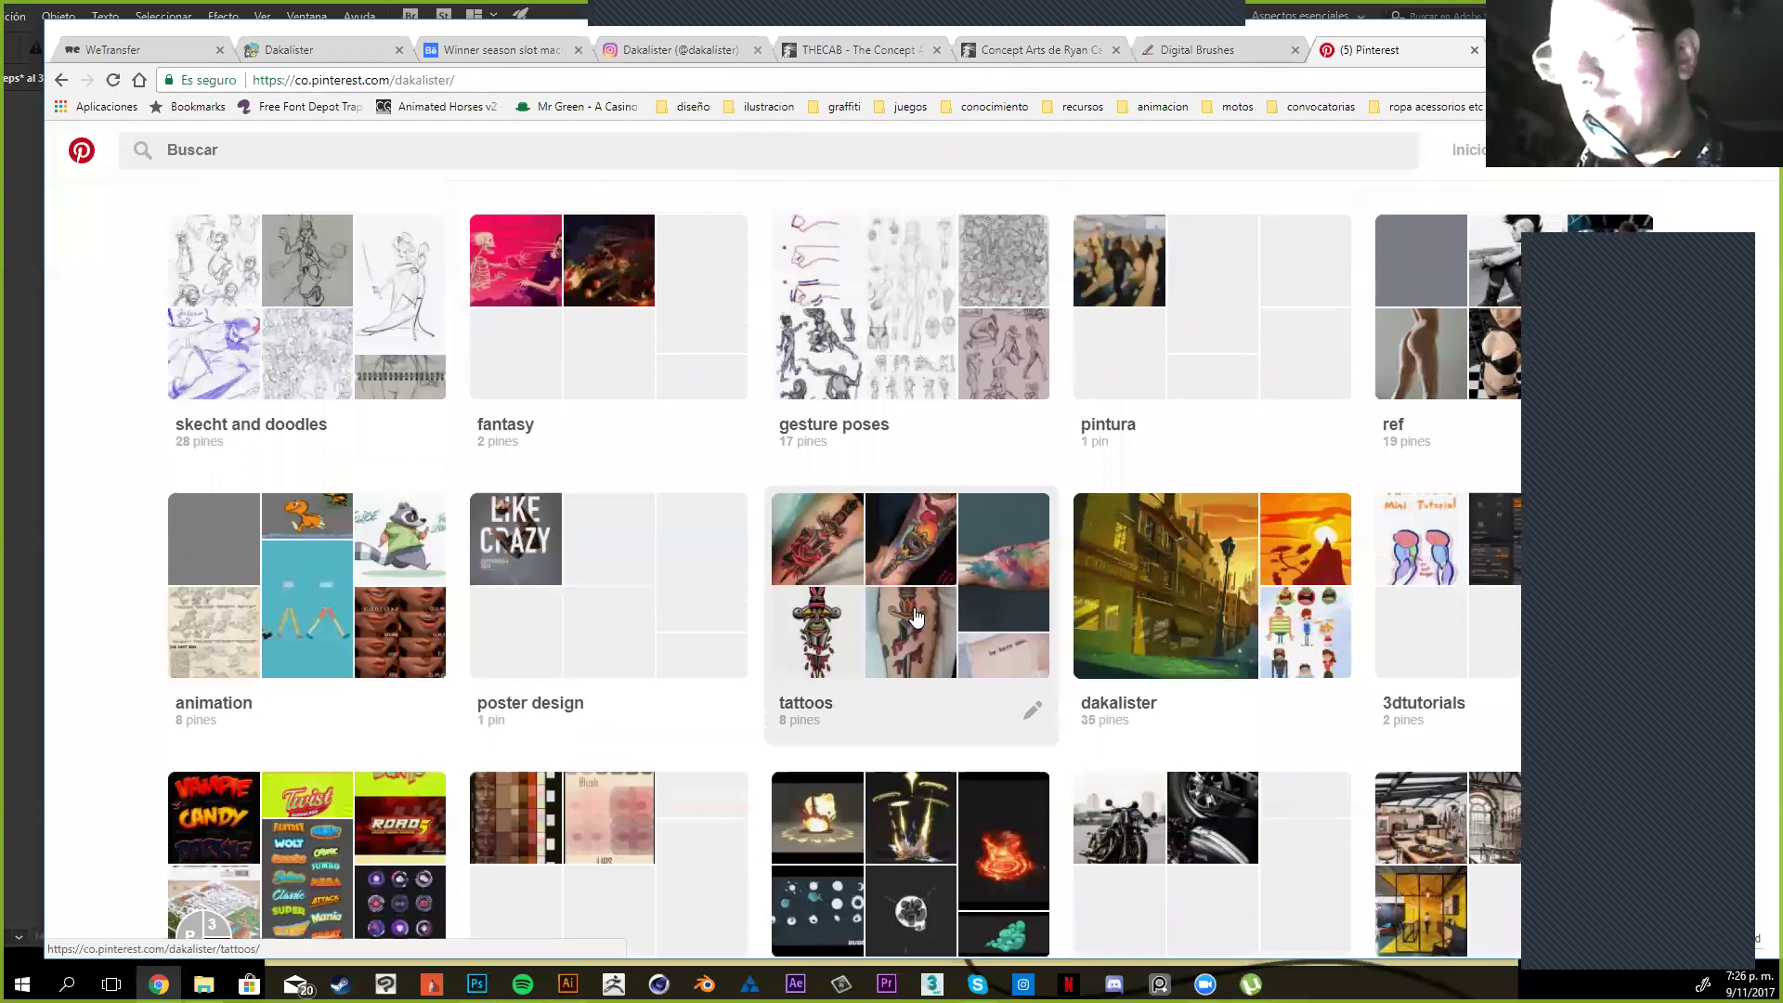
pyautogui.scroll(1, 956, 710)
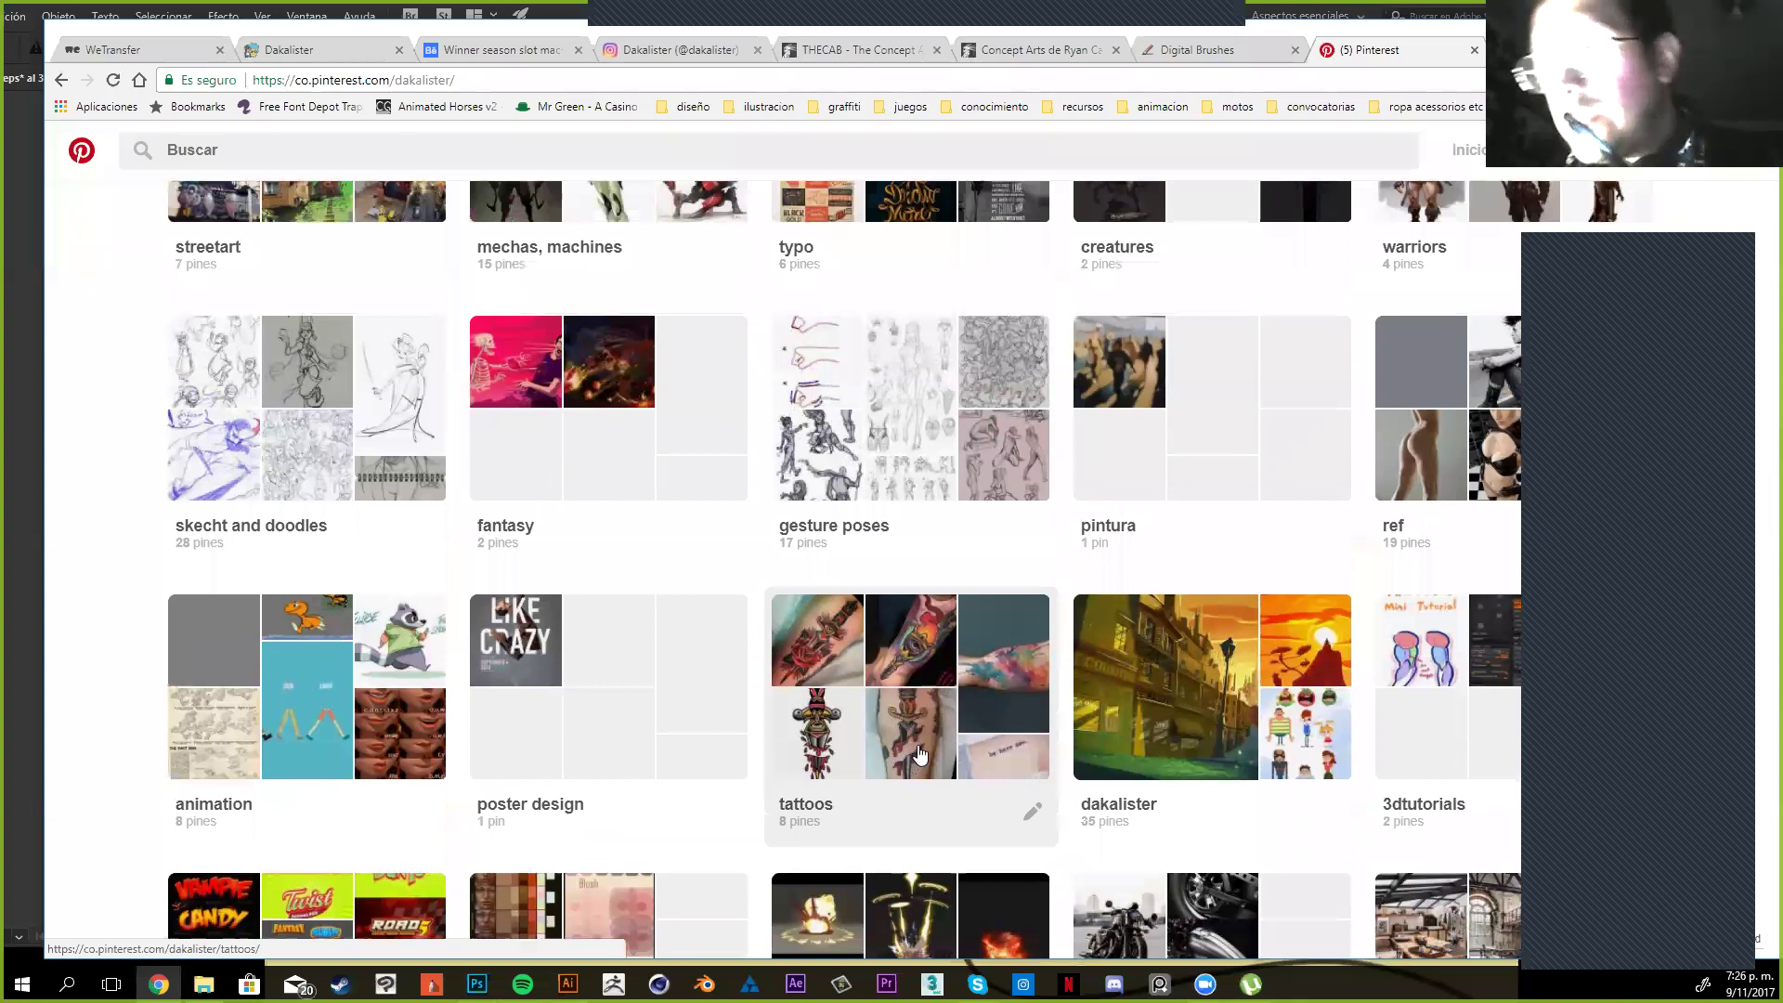
pyautogui.scroll(7, 919, 754)
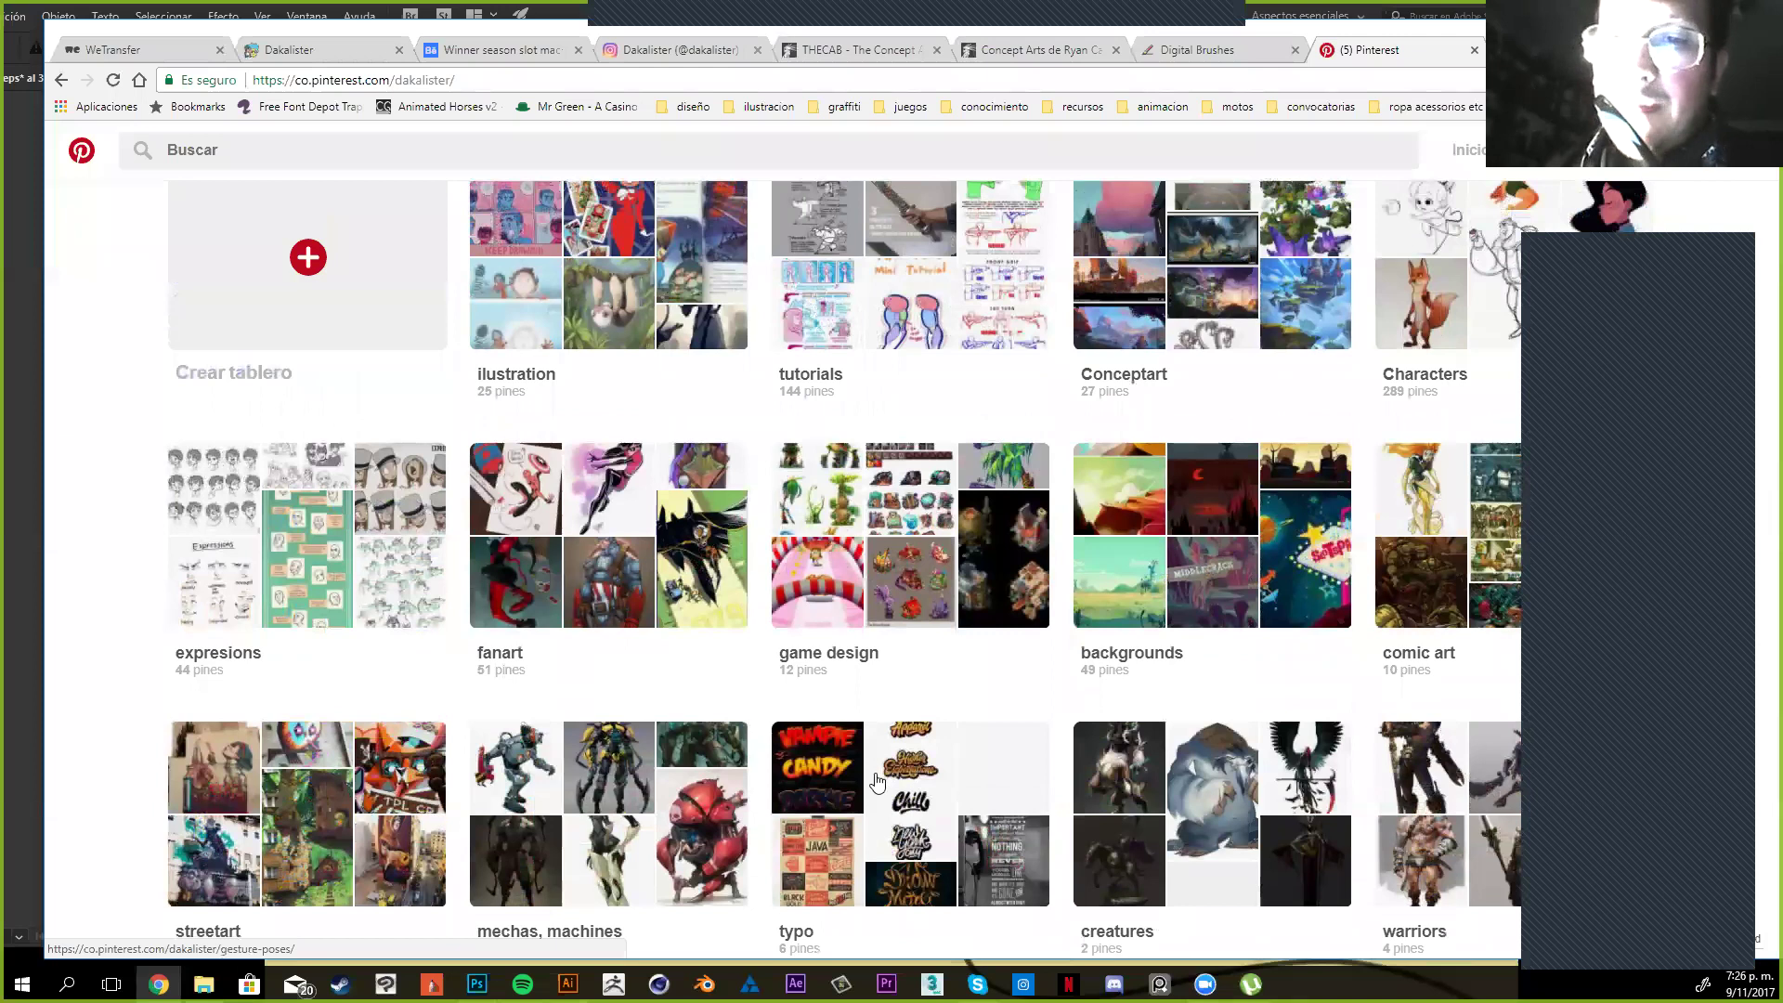
pyautogui.scroll(-8, 871, 787)
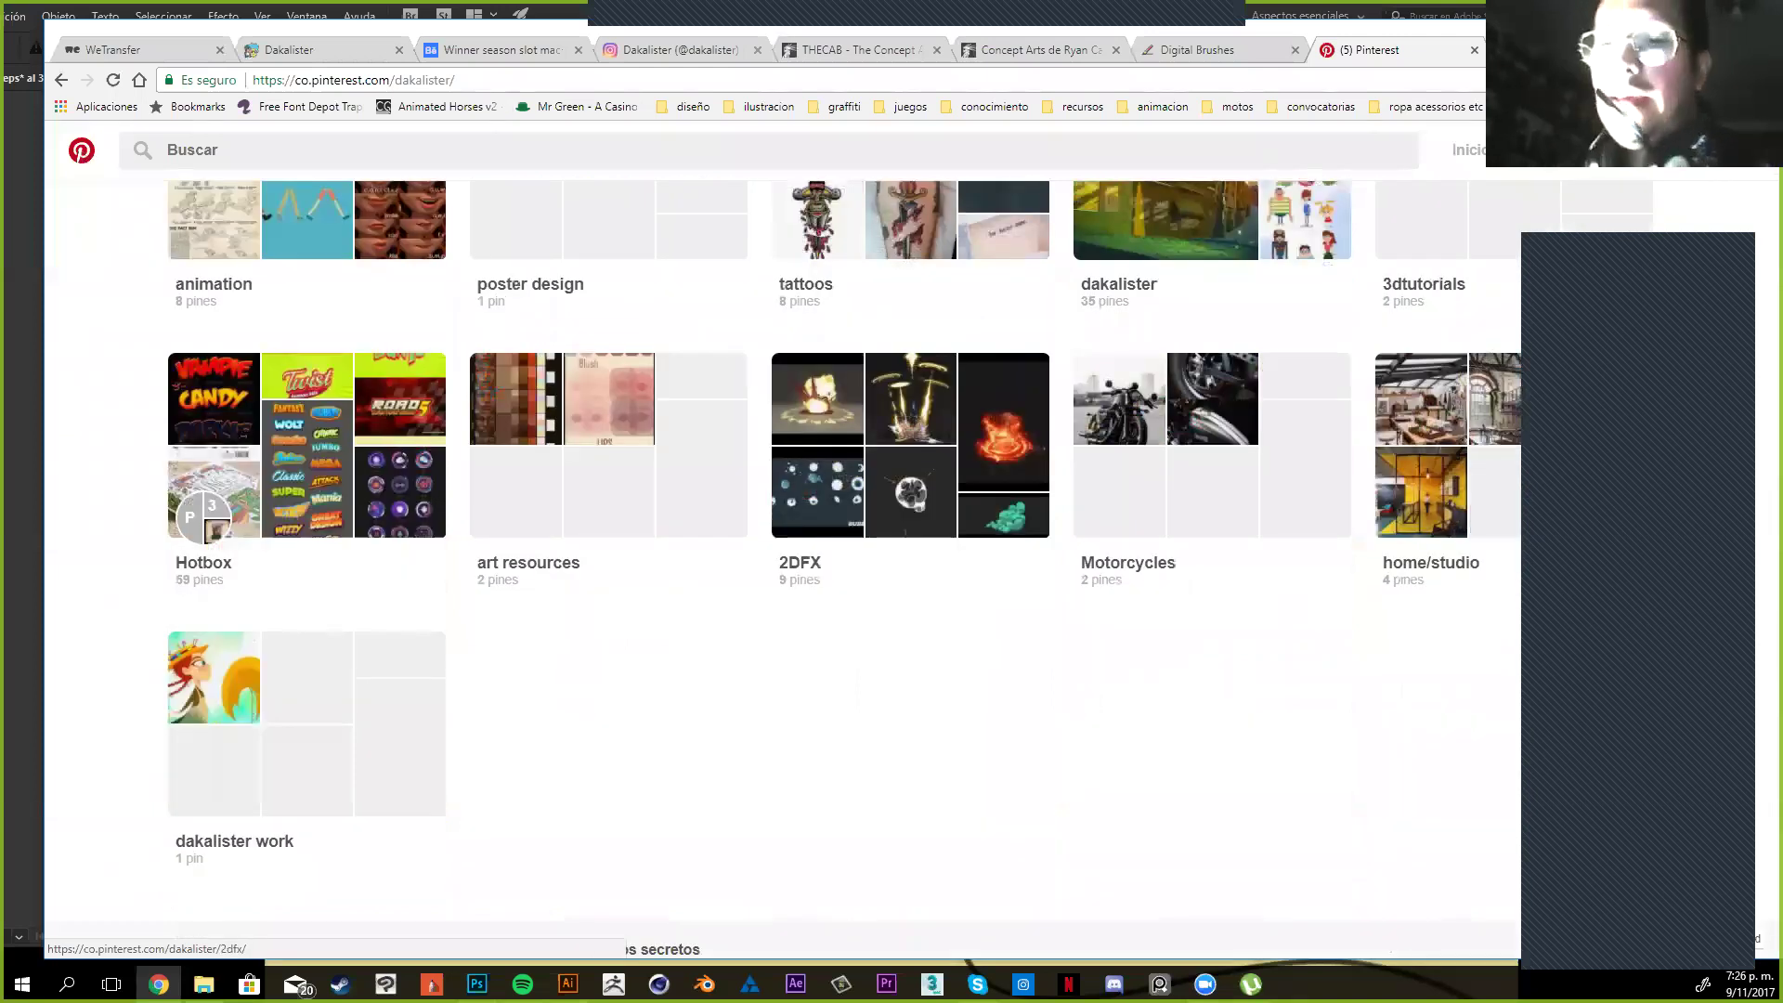
pyautogui.scroll(10, 910, 557)
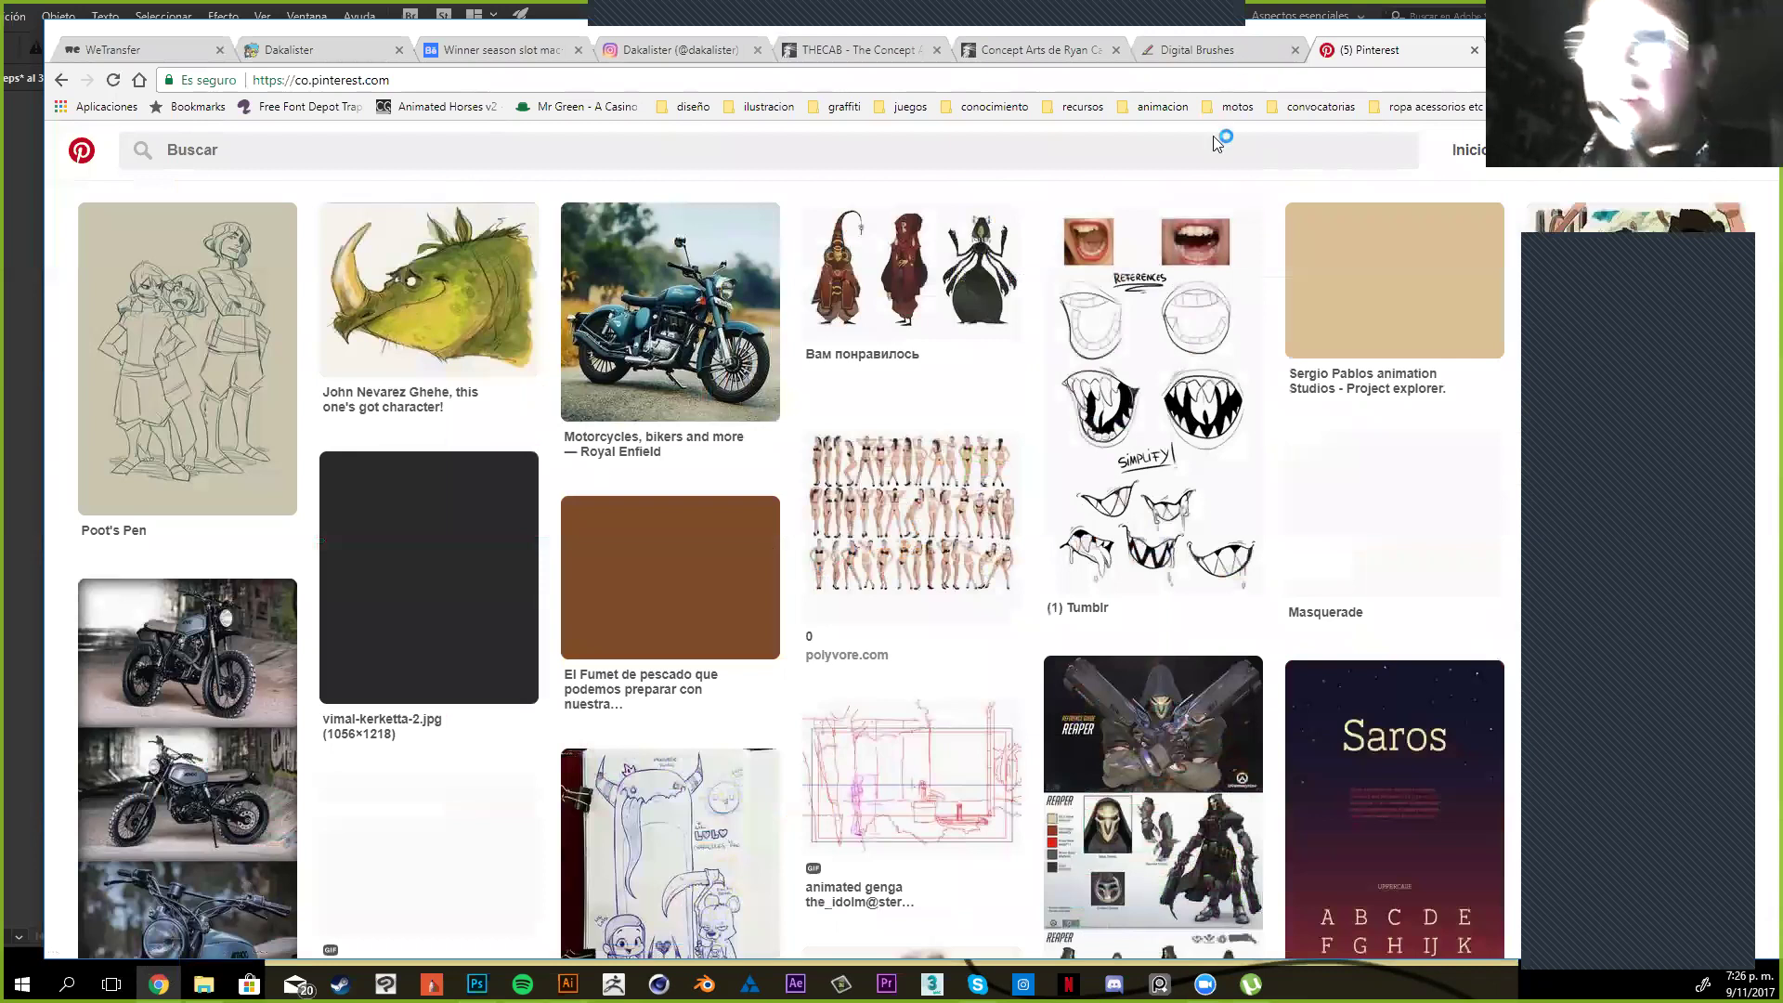
# Switch to the WEBINAR folder, open the sun wokong PureRef file and place its board over the large head sketch
pyautogui.hotkey('alt', 'Tab')
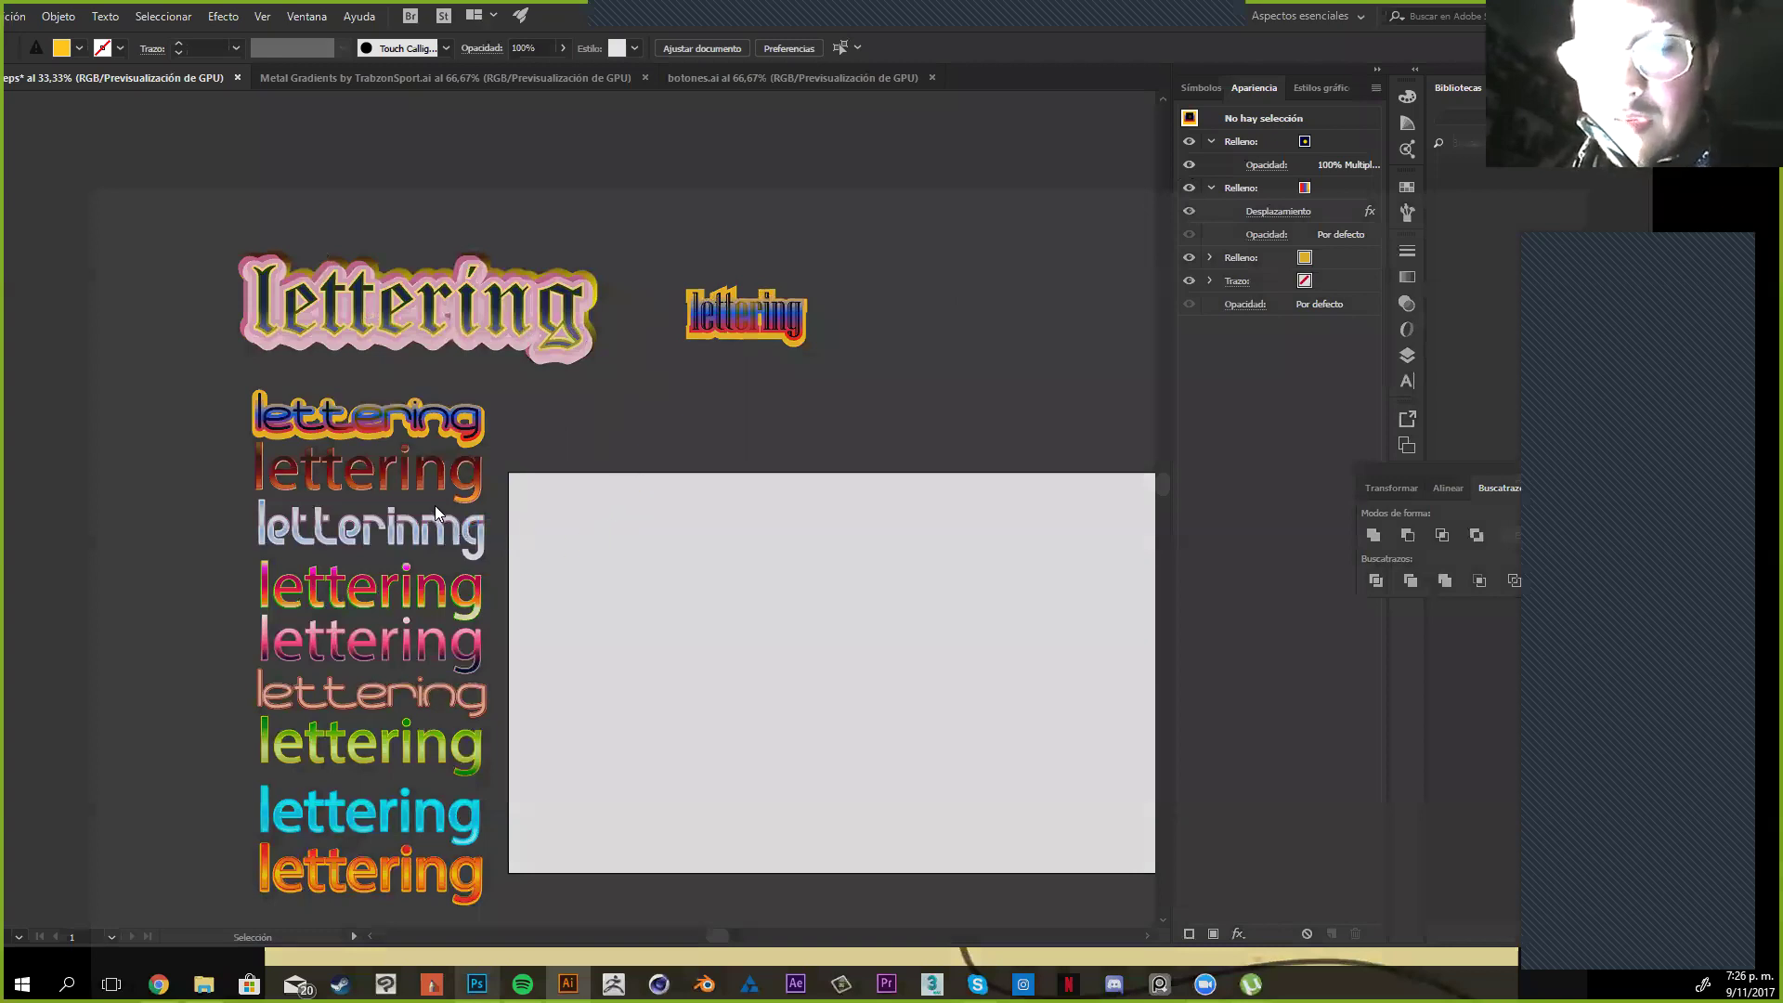
pyautogui.hotkey('alt', 'Tab')
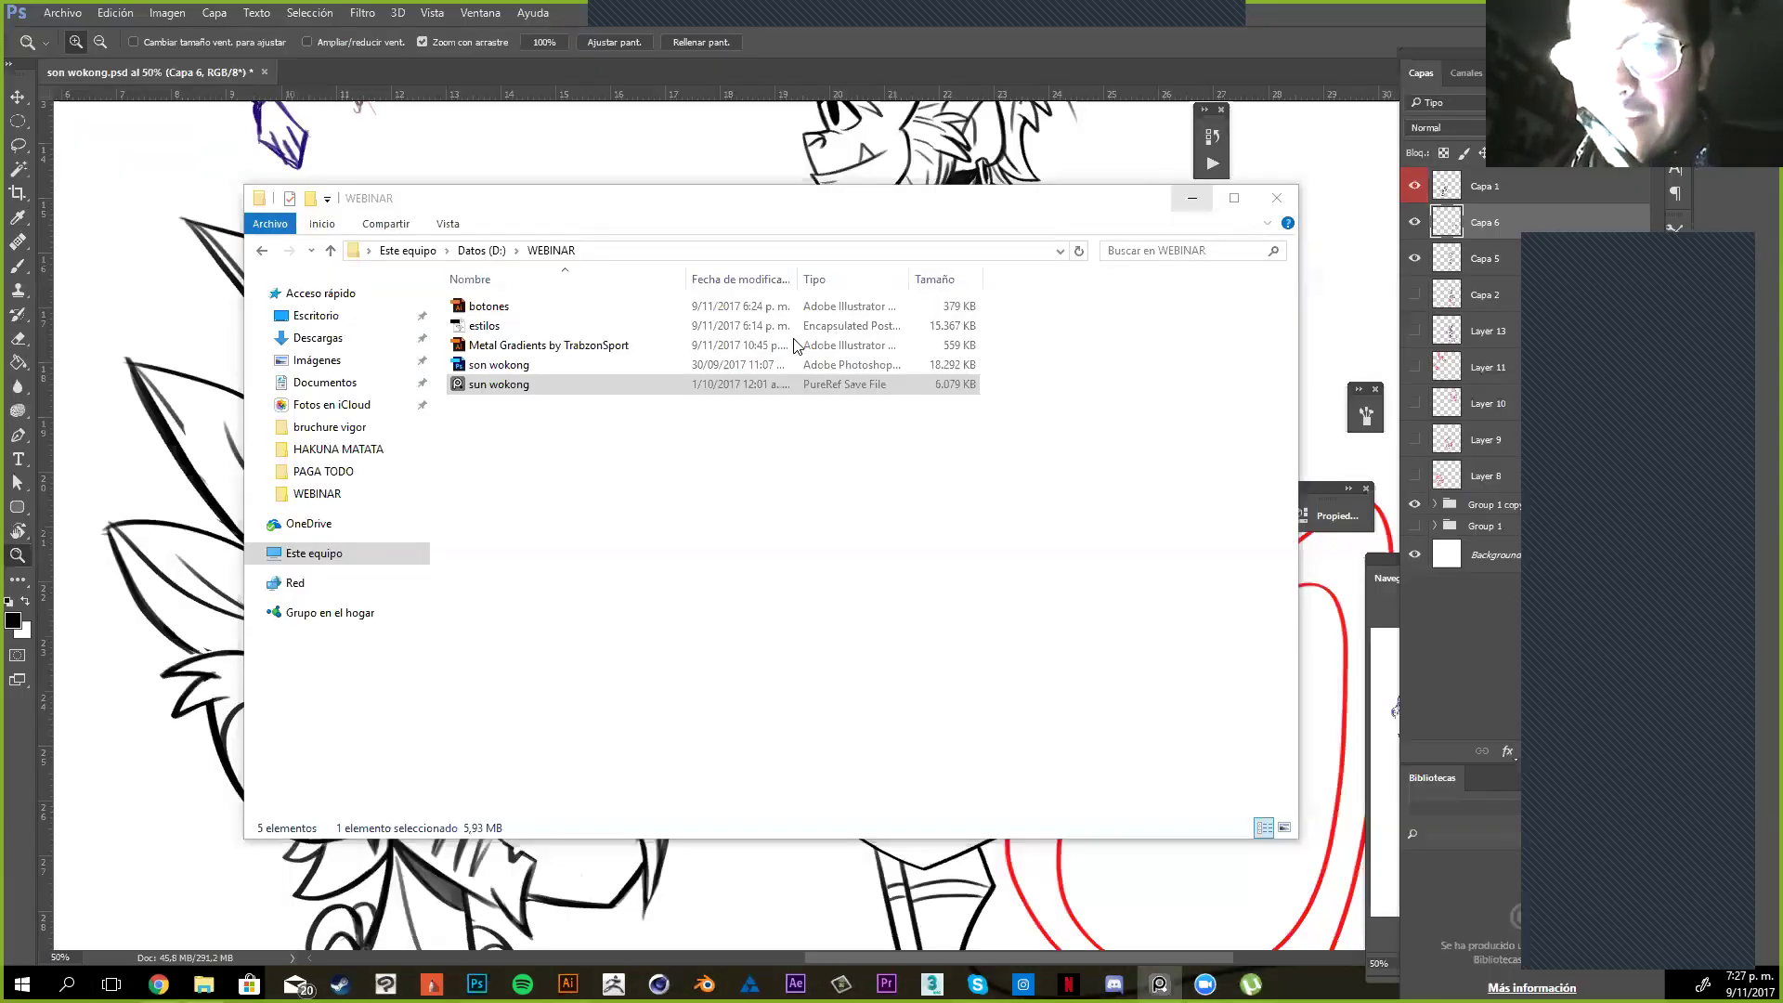
pyautogui.doubleClick(732, 381)
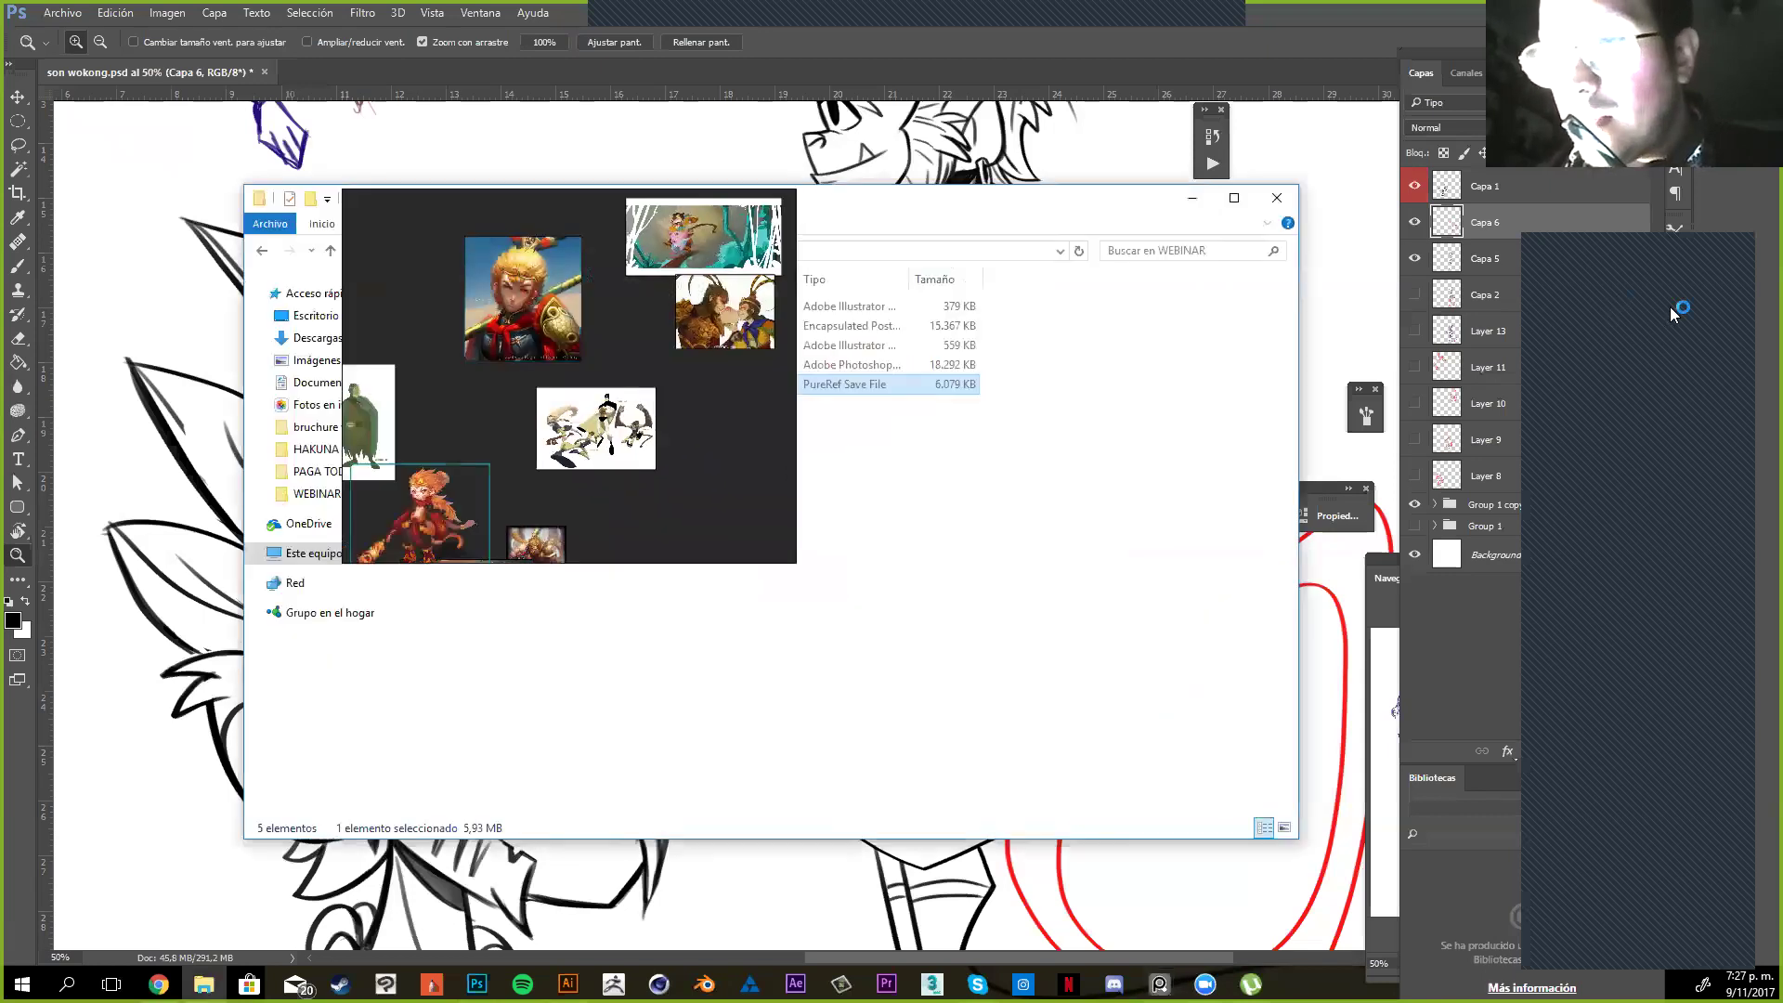
pyautogui.moveTo(606, 373); pyautogui.dragTo(507, 458)
pyautogui.doubleClick(507, 385)
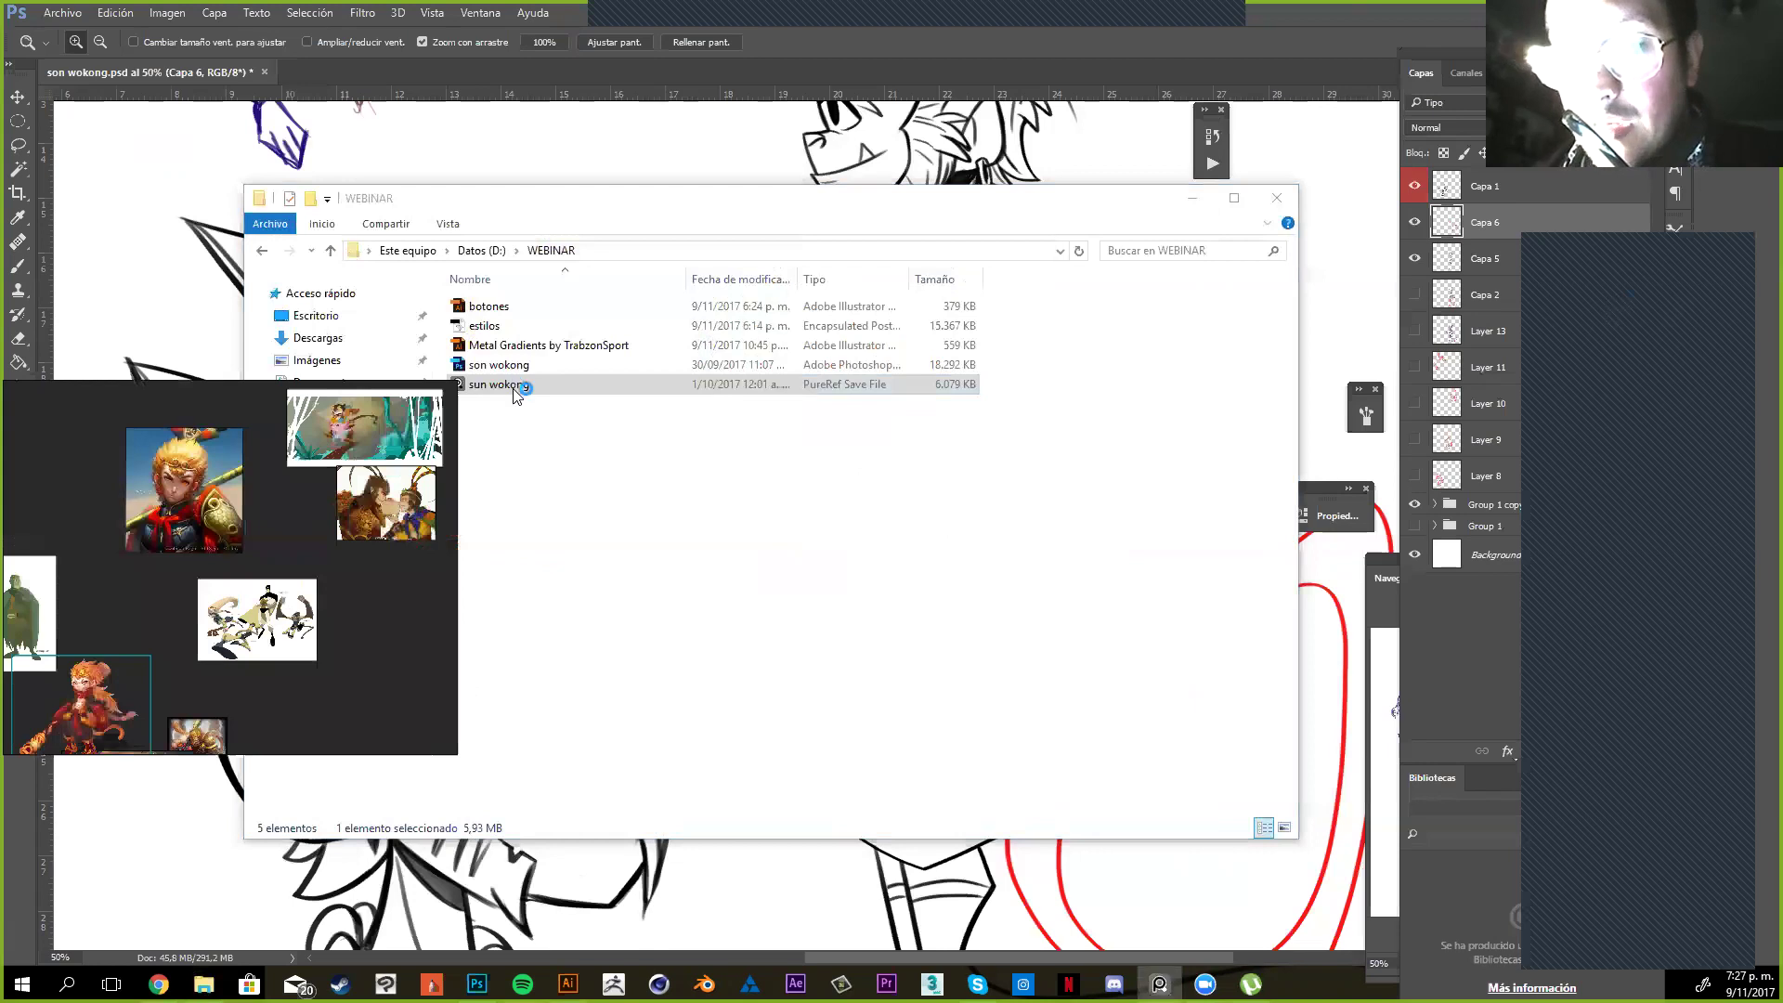
pyautogui.moveTo(510, 580); pyautogui.dragTo(493, 592)
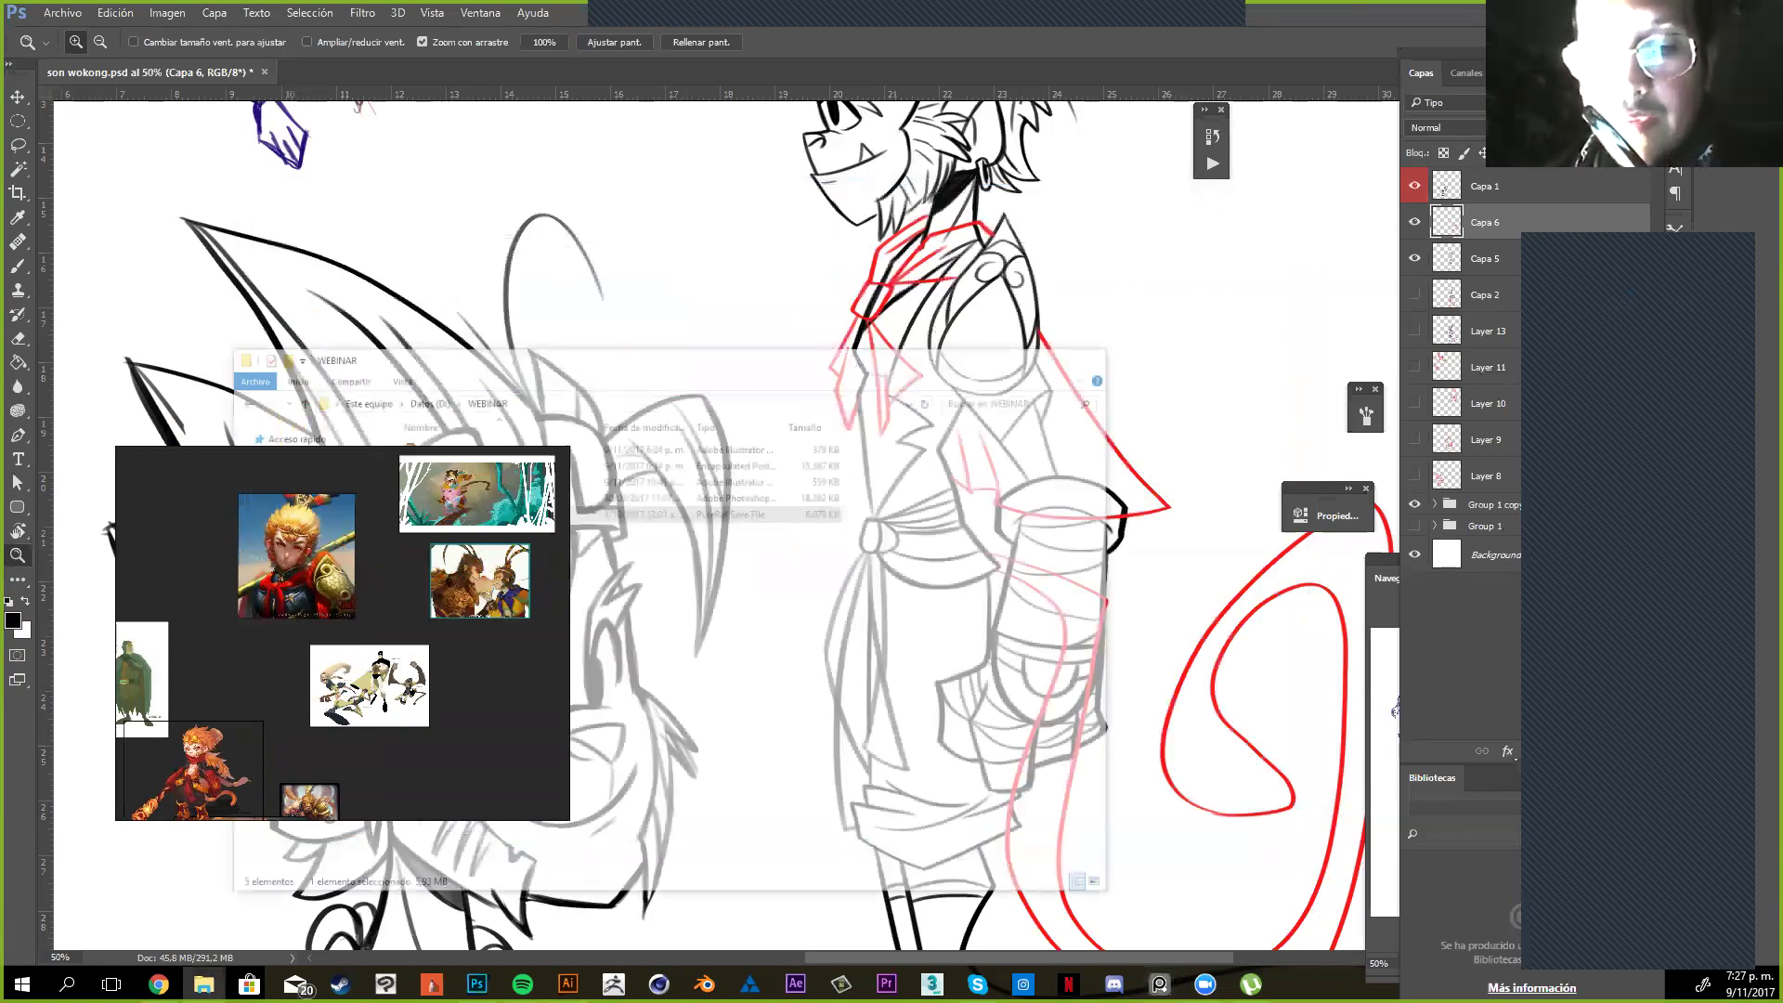
pyautogui.moveTo(193, 770); pyautogui.dragTo(356, 608)
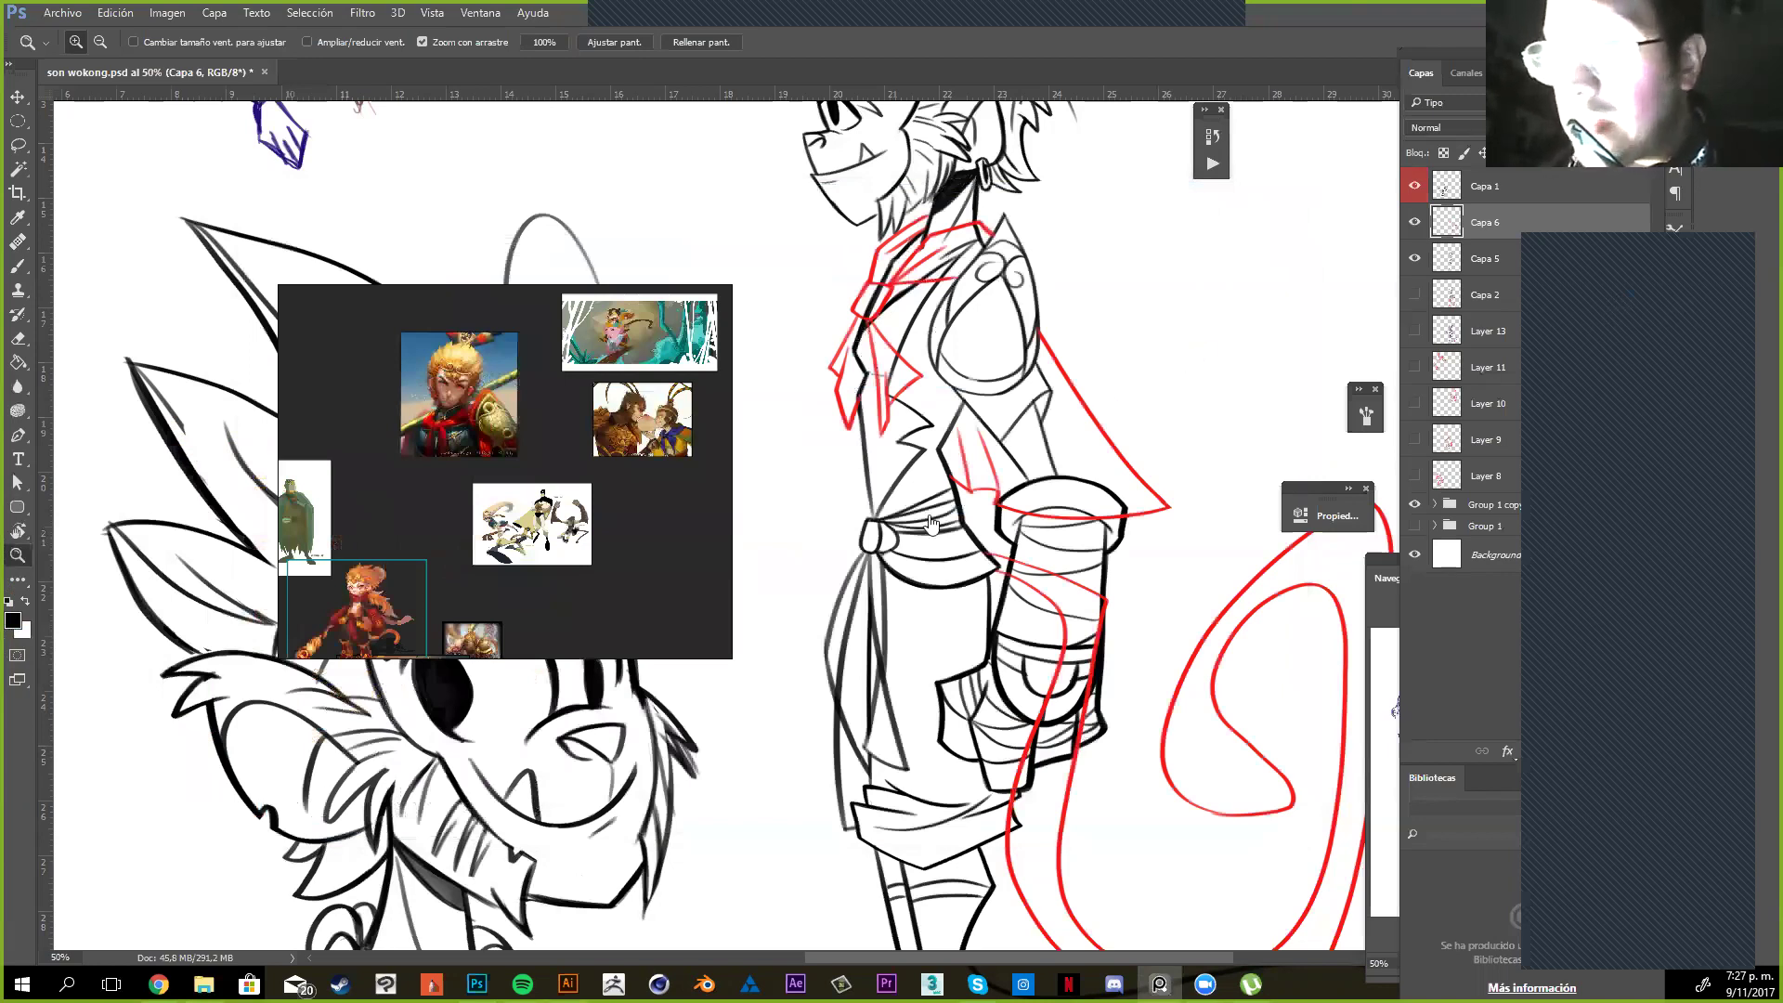
# Add the mouth and teeth reference image from Pinterest to the PureRef board and return to Photoshop
pyautogui.hotkey('alt', 'Tab')
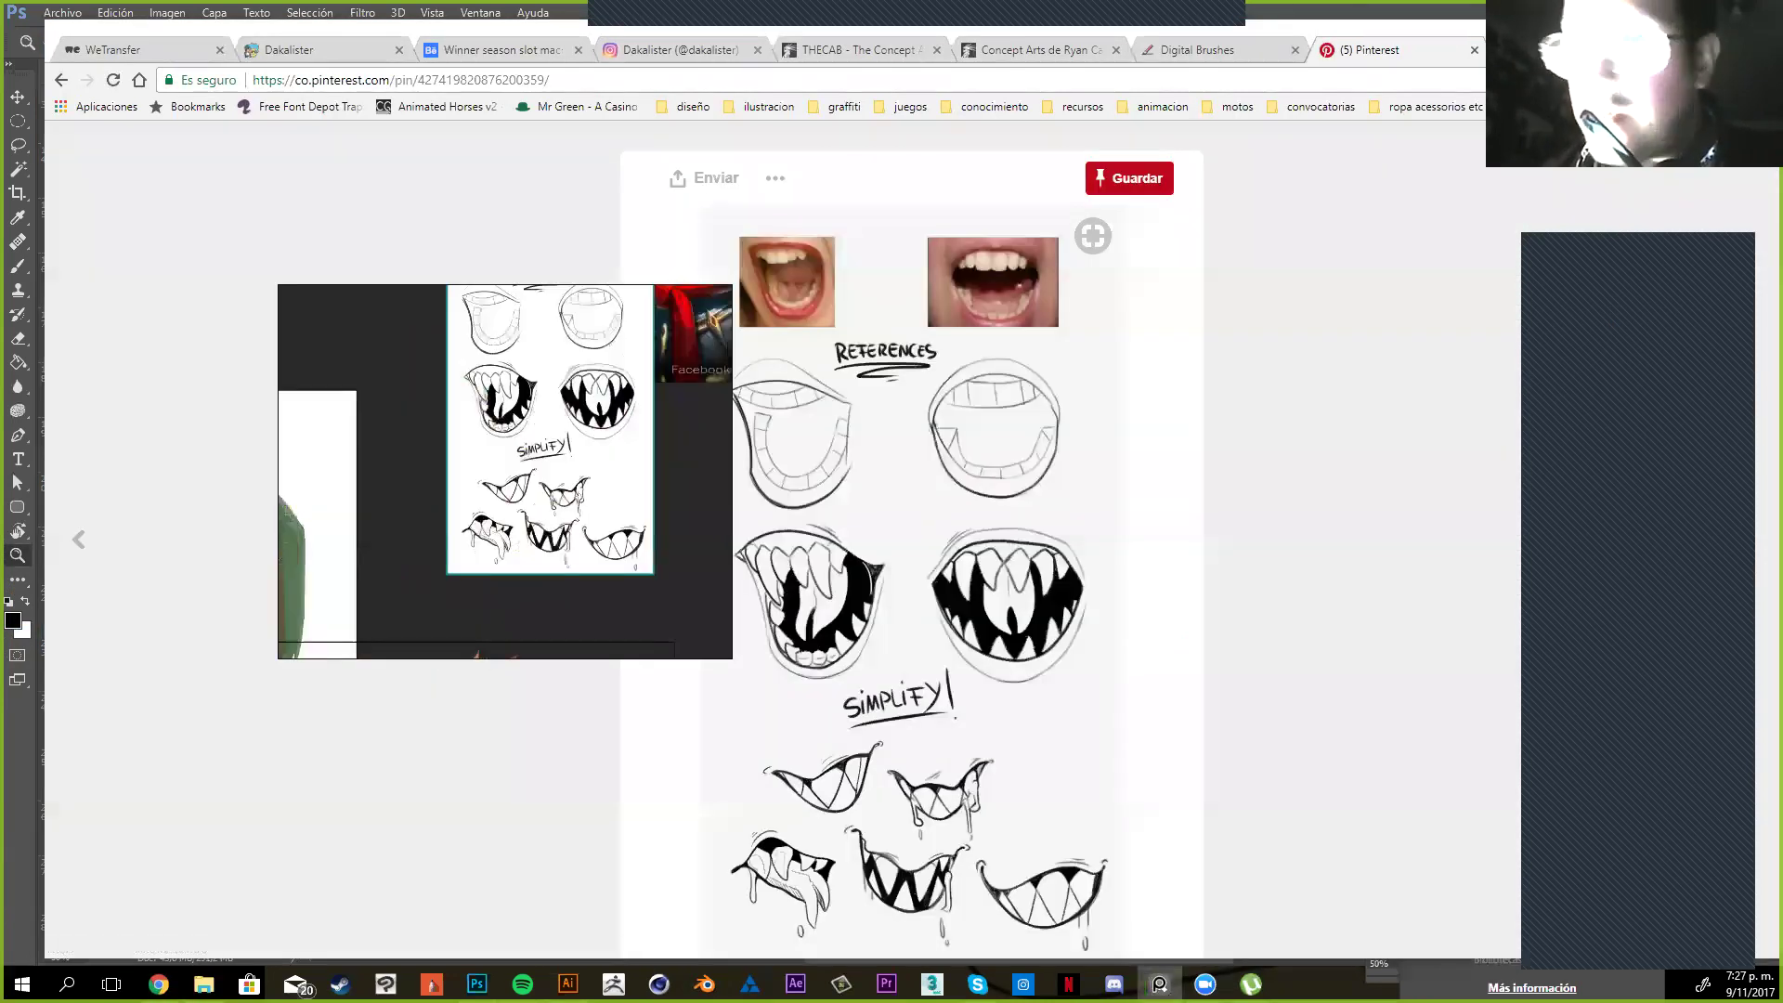
pyautogui.moveTo(504, 471); pyautogui.dragTo(389, 487)
pyautogui.click(795, 422)
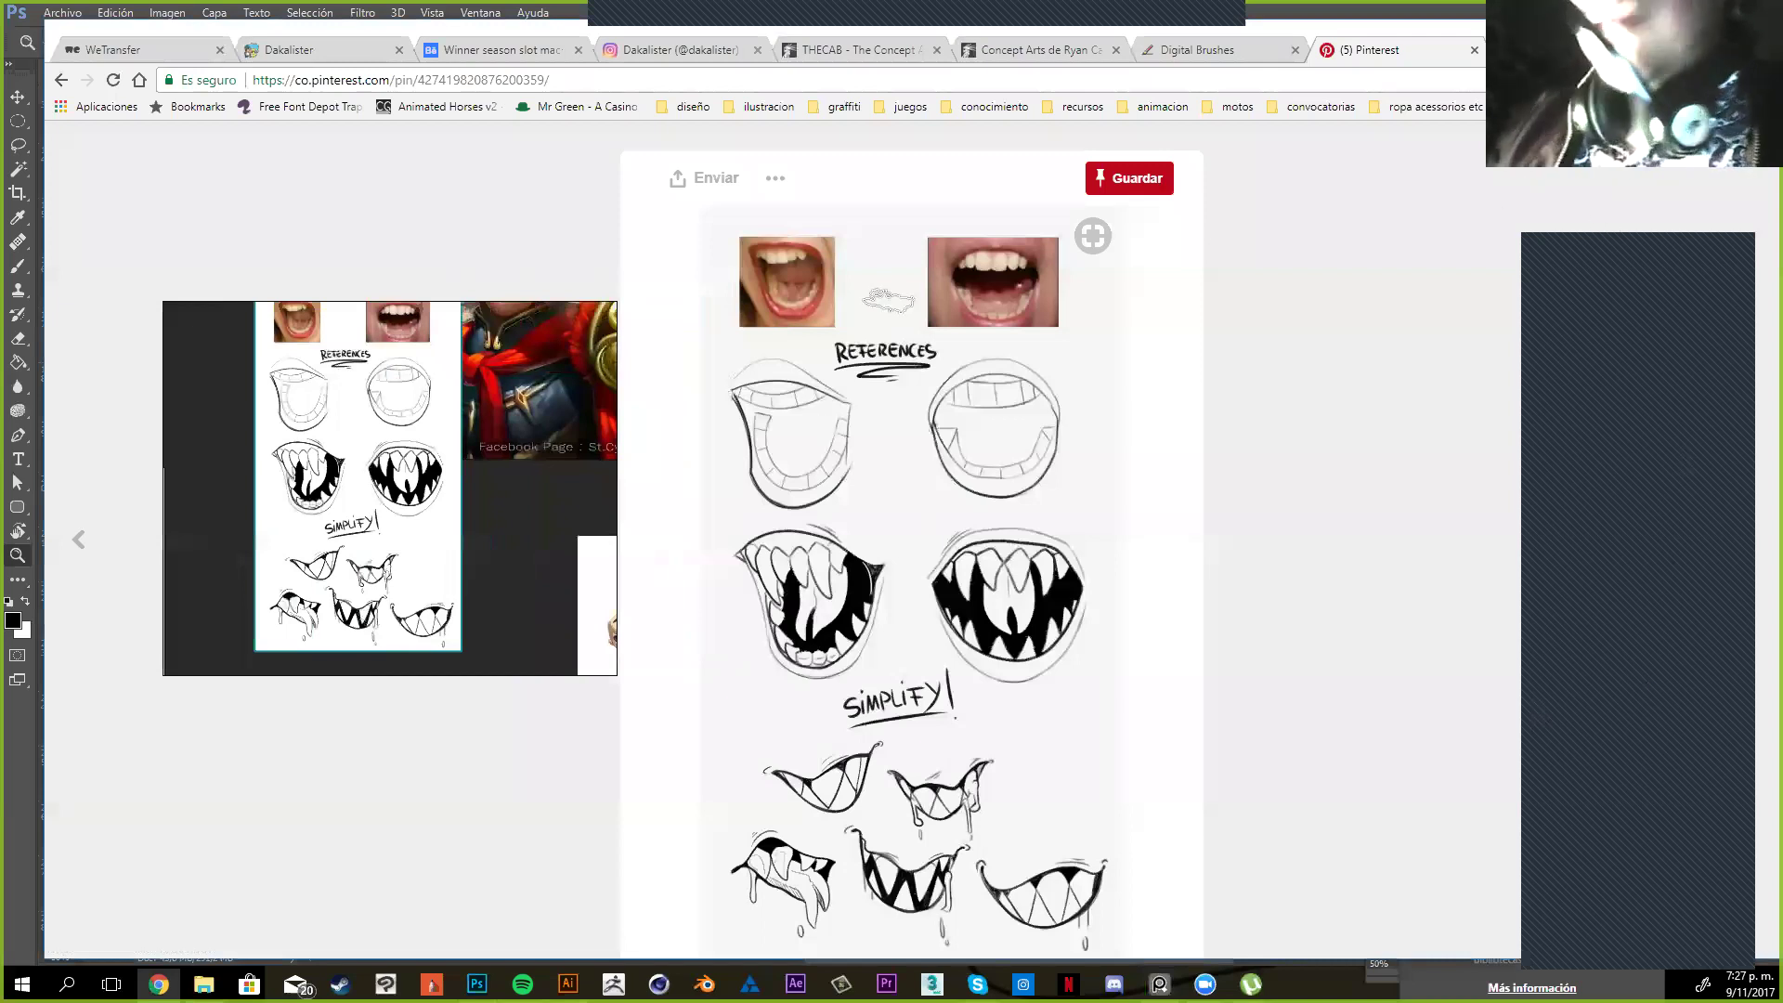
pyautogui.hotkey('alt', 'Tab')
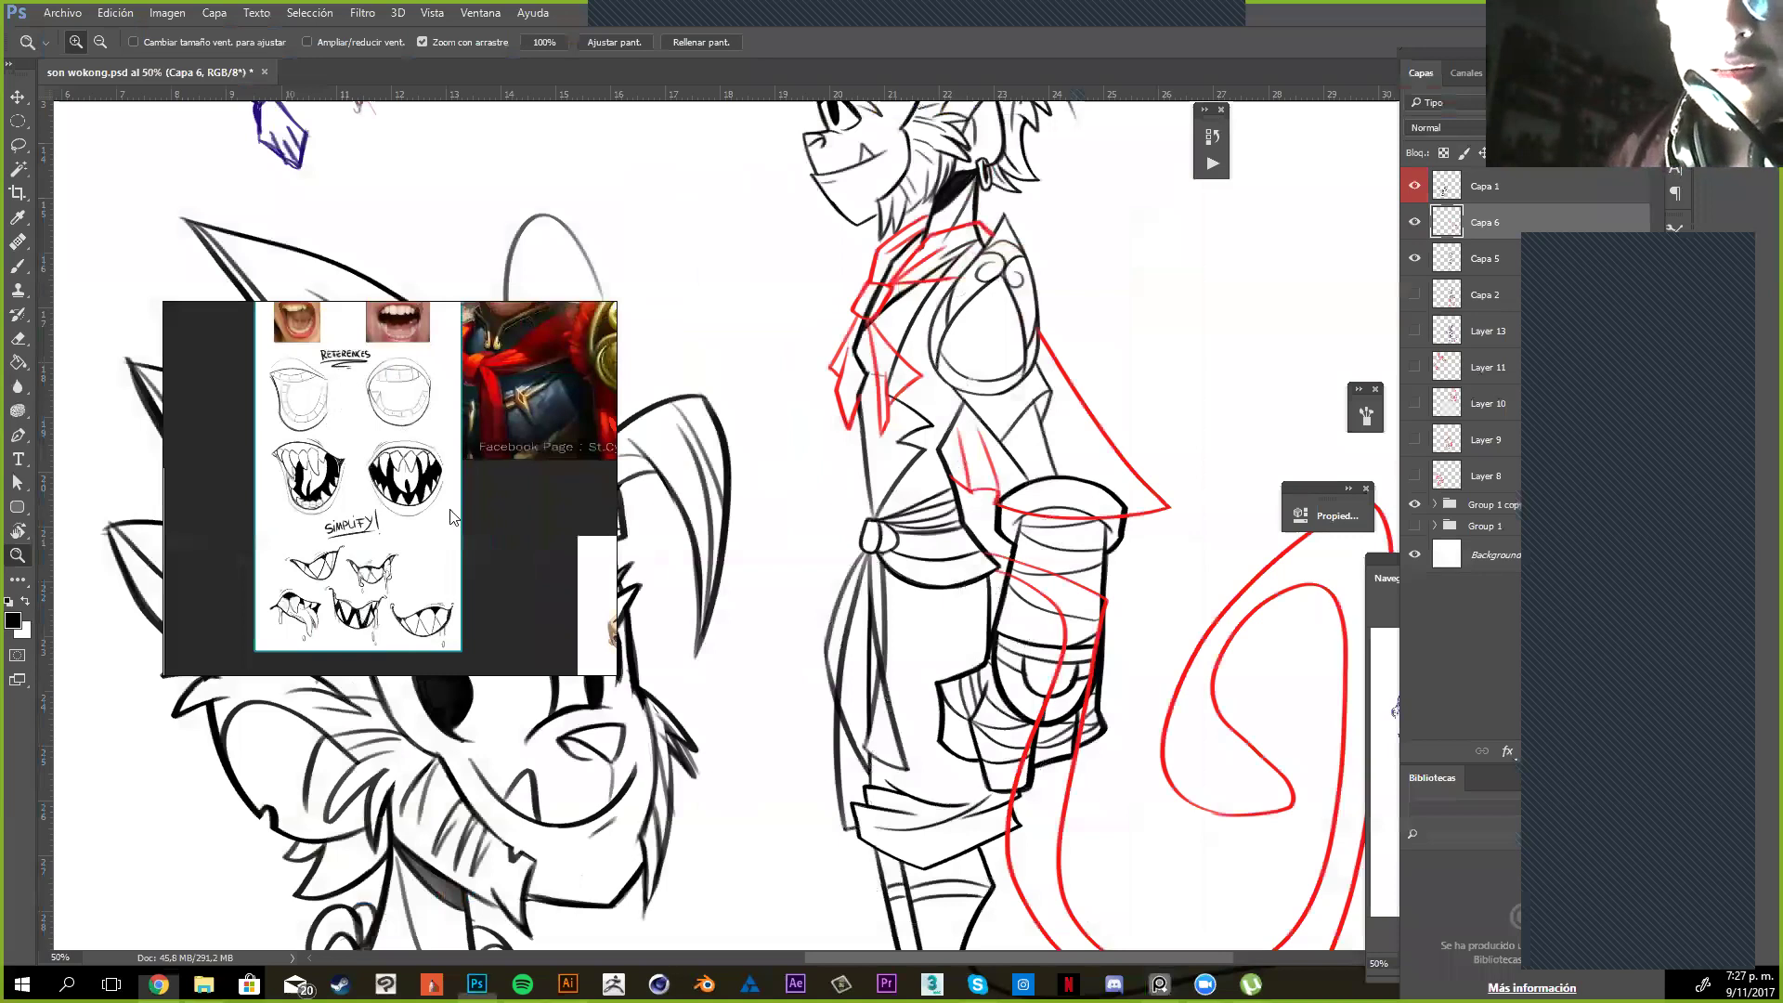
# Draw an eye with the black Brush on layer Capa 1, in the blank area between the two characters
pyautogui.hotkey('ctrl', '+')
pyautogui.hotkey('alt', ']')
pyautogui.press('b')
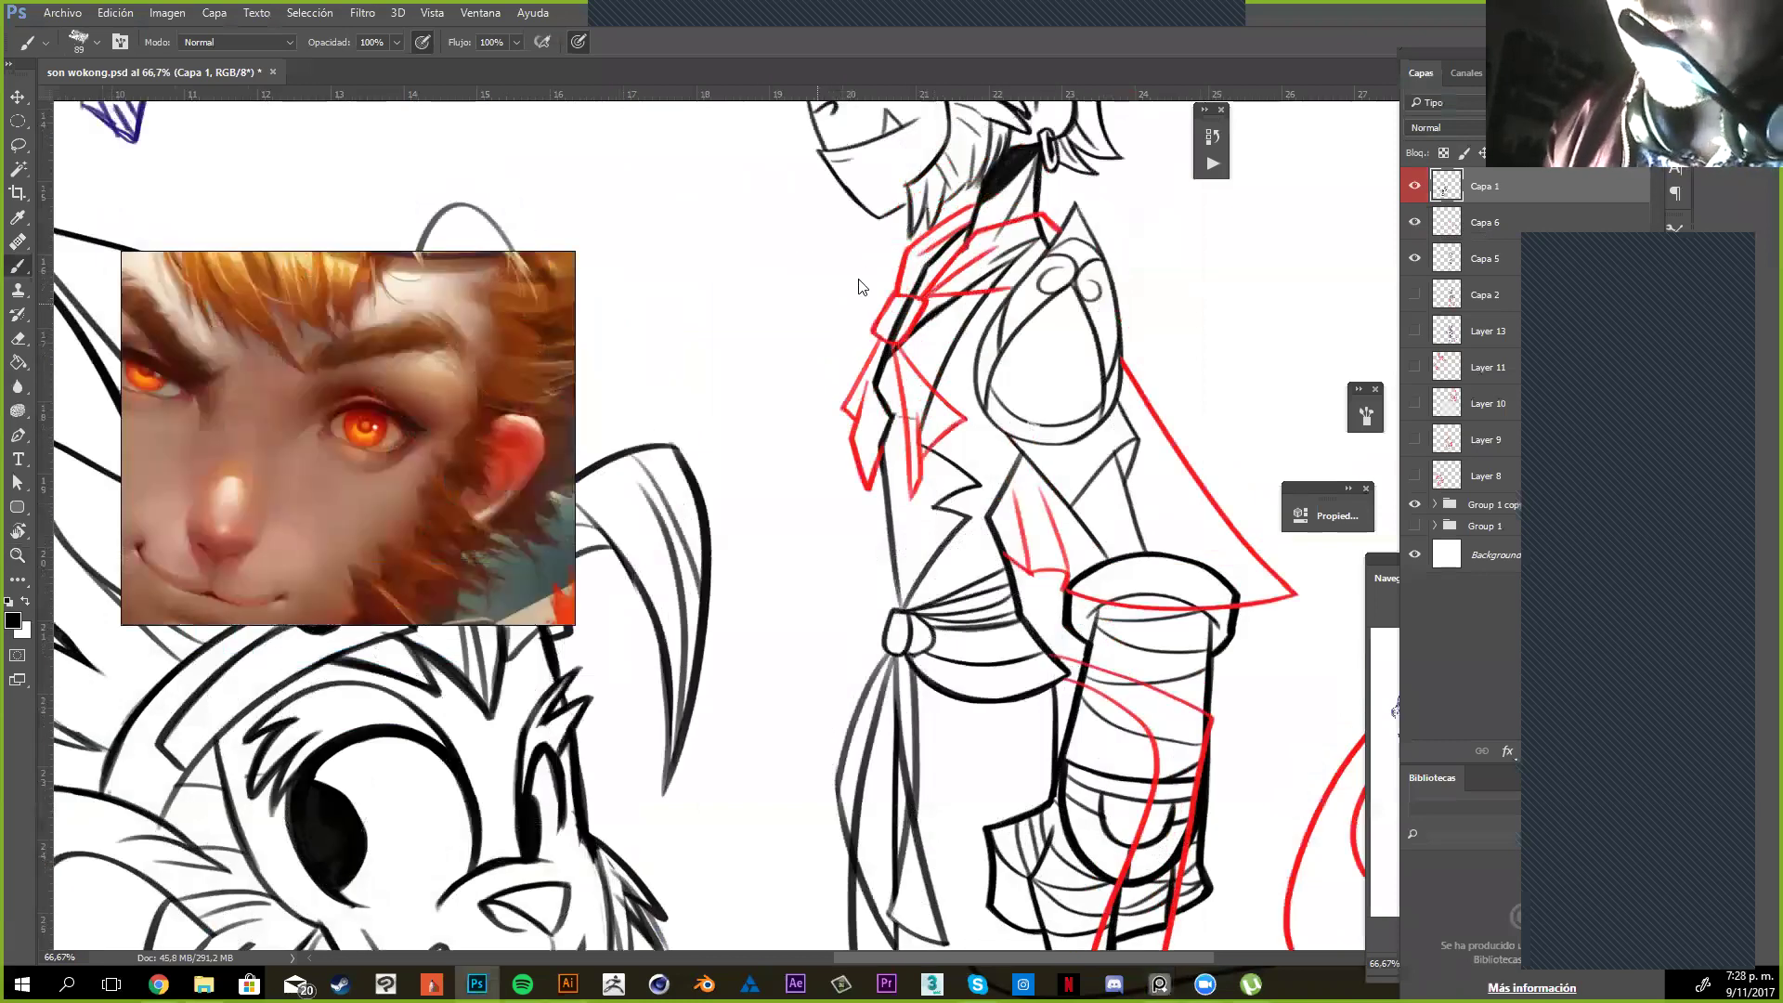
pyautogui.rightClick(859, 286)
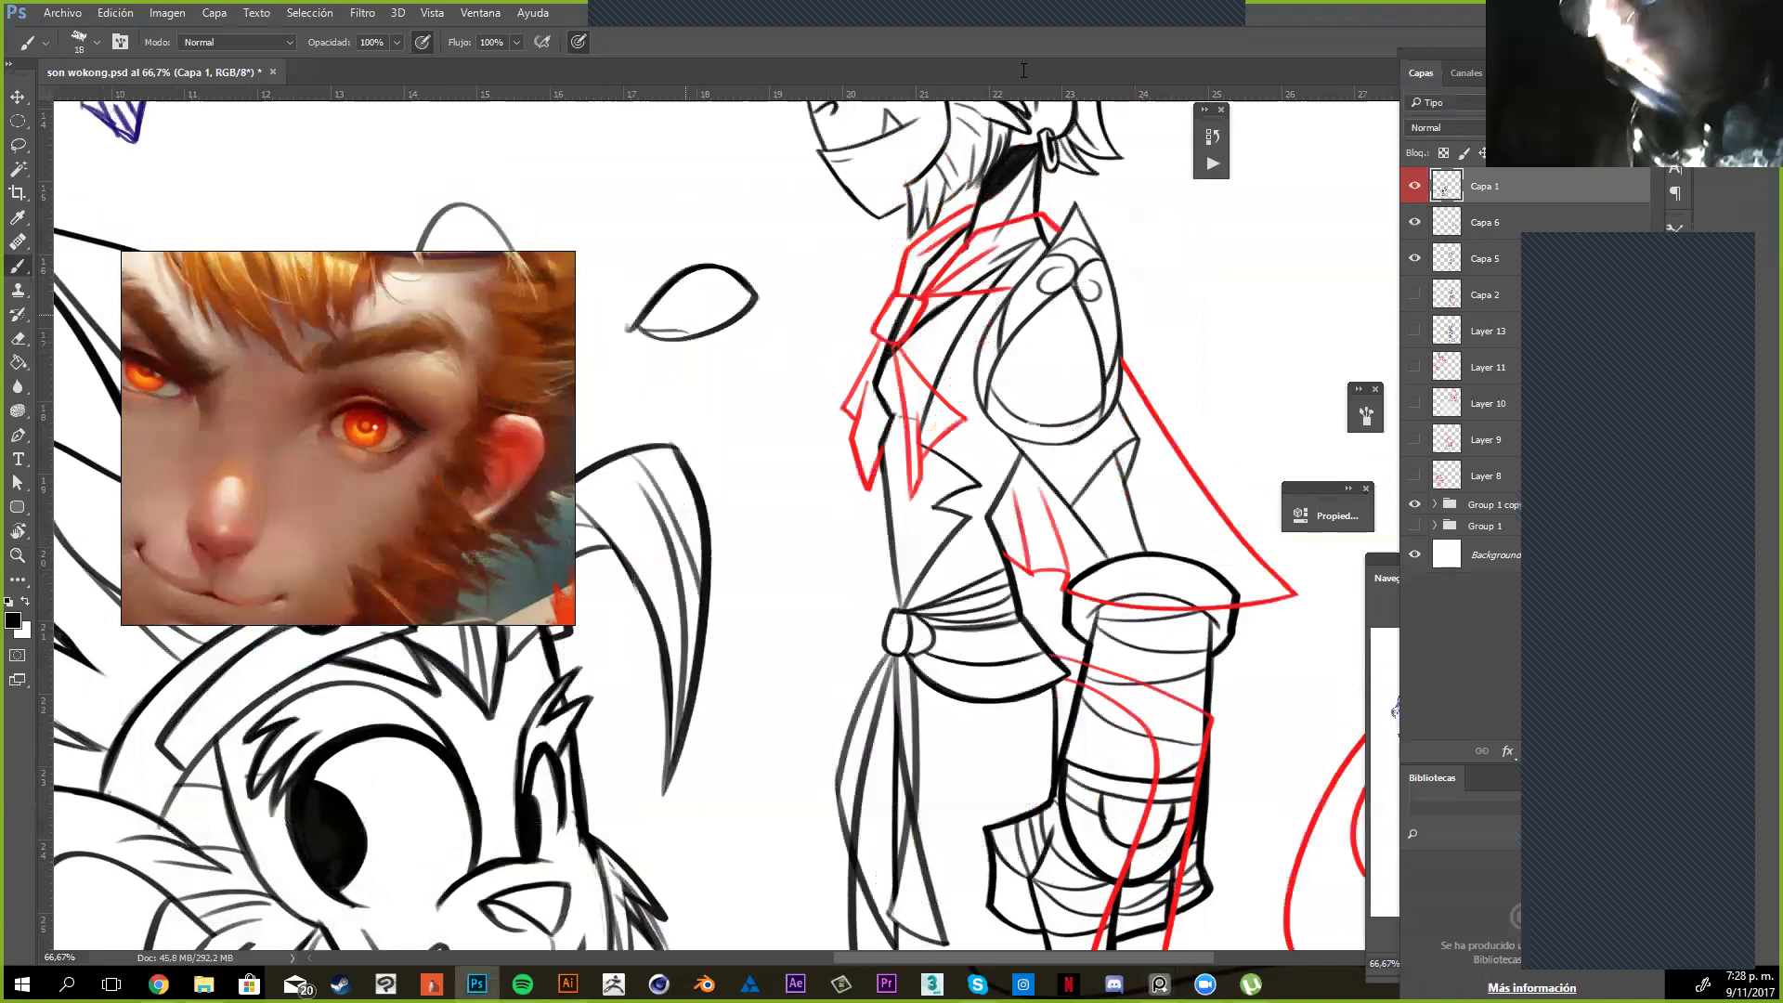
pyautogui.moveTo(686, 314); pyautogui.dragTo(683, 305)
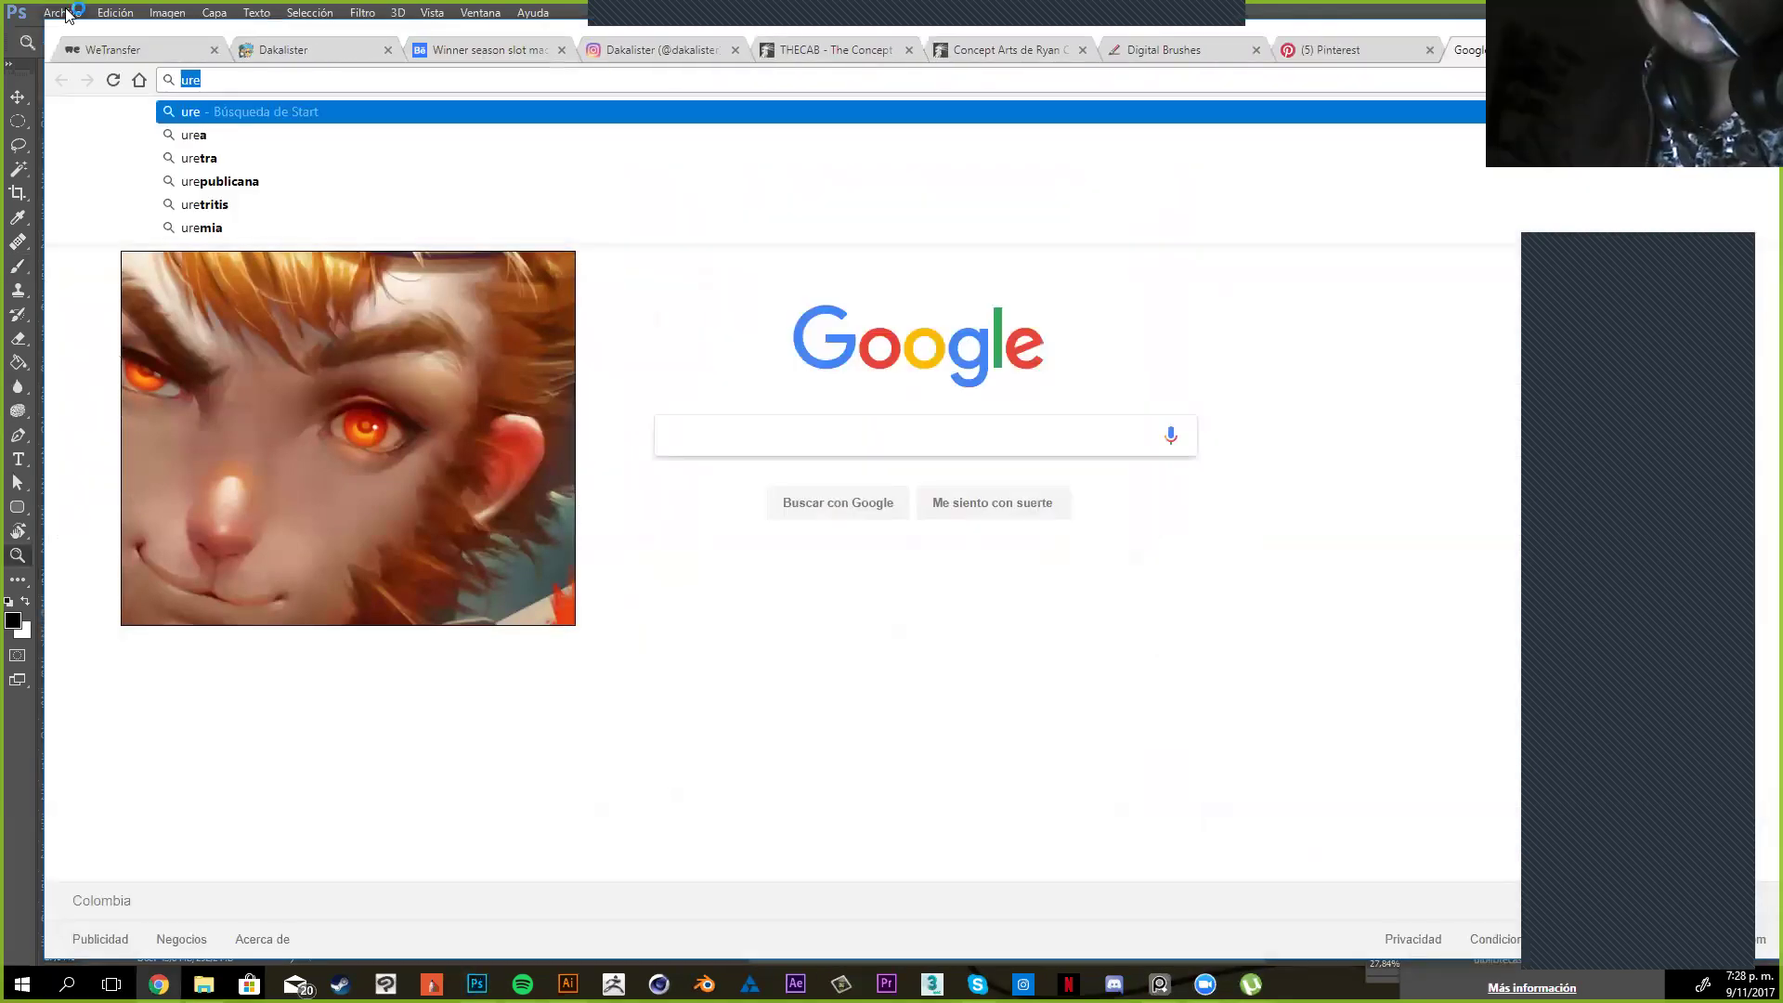
# Search the web for PureRef in the browser and open the pureref.com home page
pyautogui.write('p')
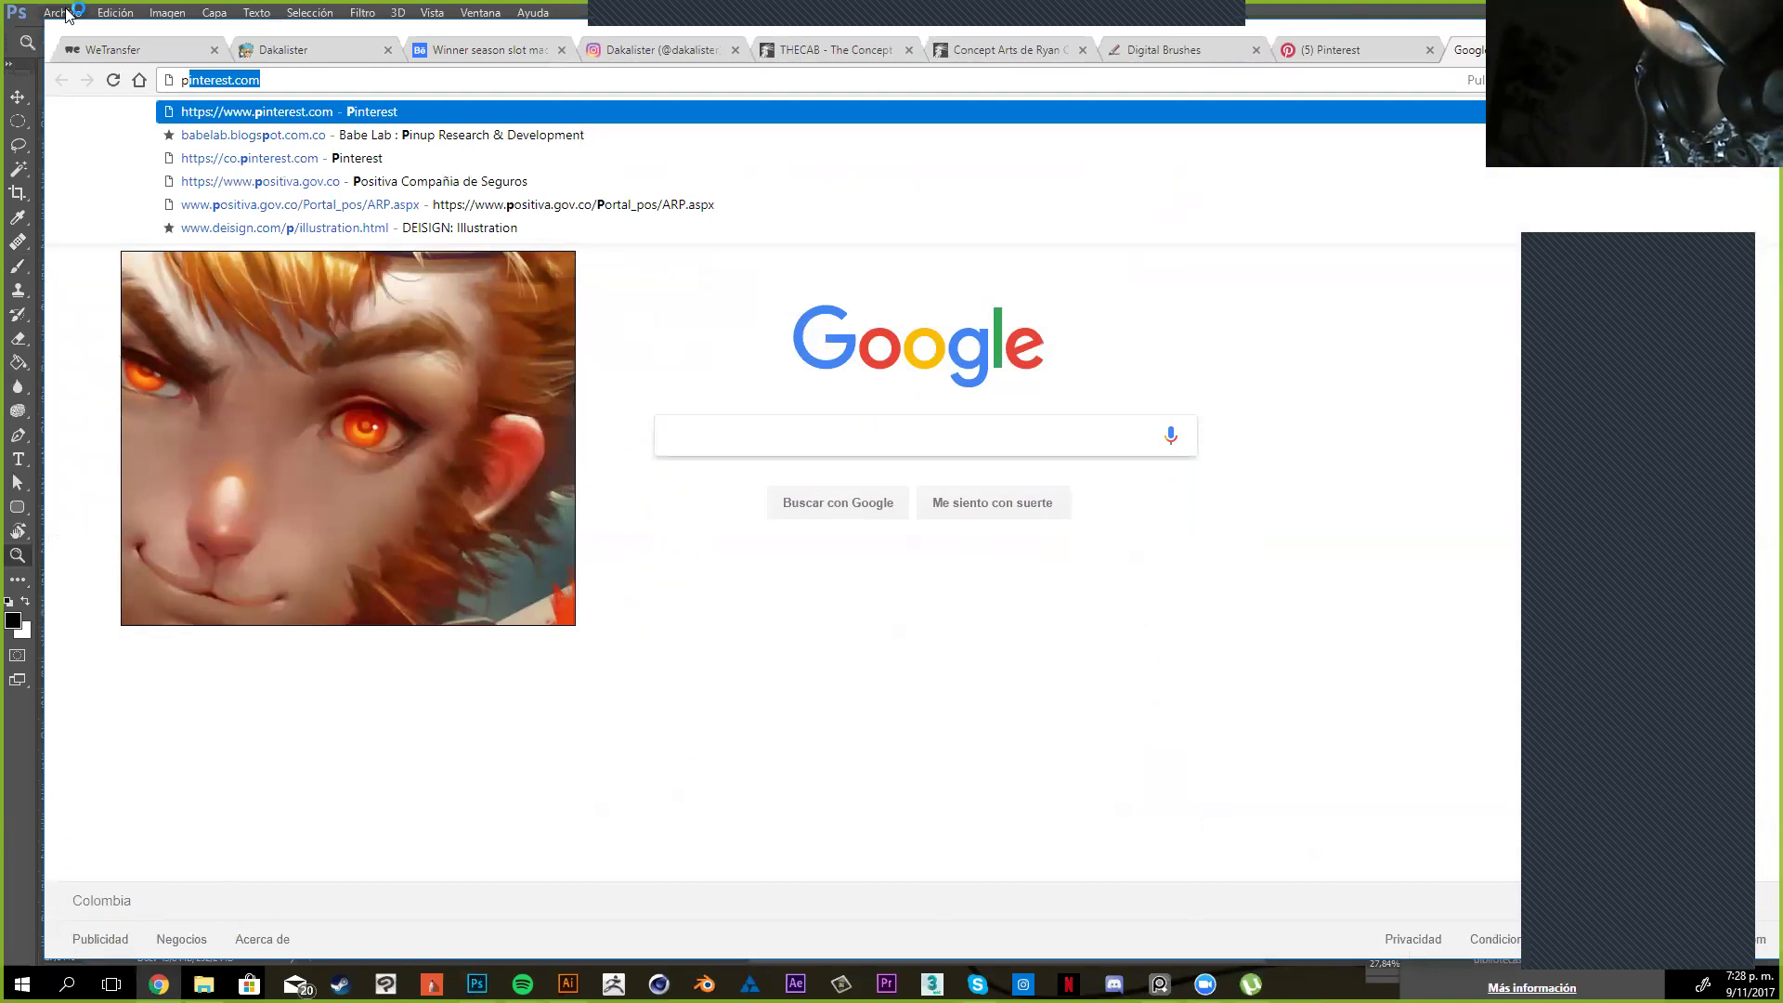
pyautogui.write('ú')
pyautogui.press('BackSpace')
pyautogui.write('ure')
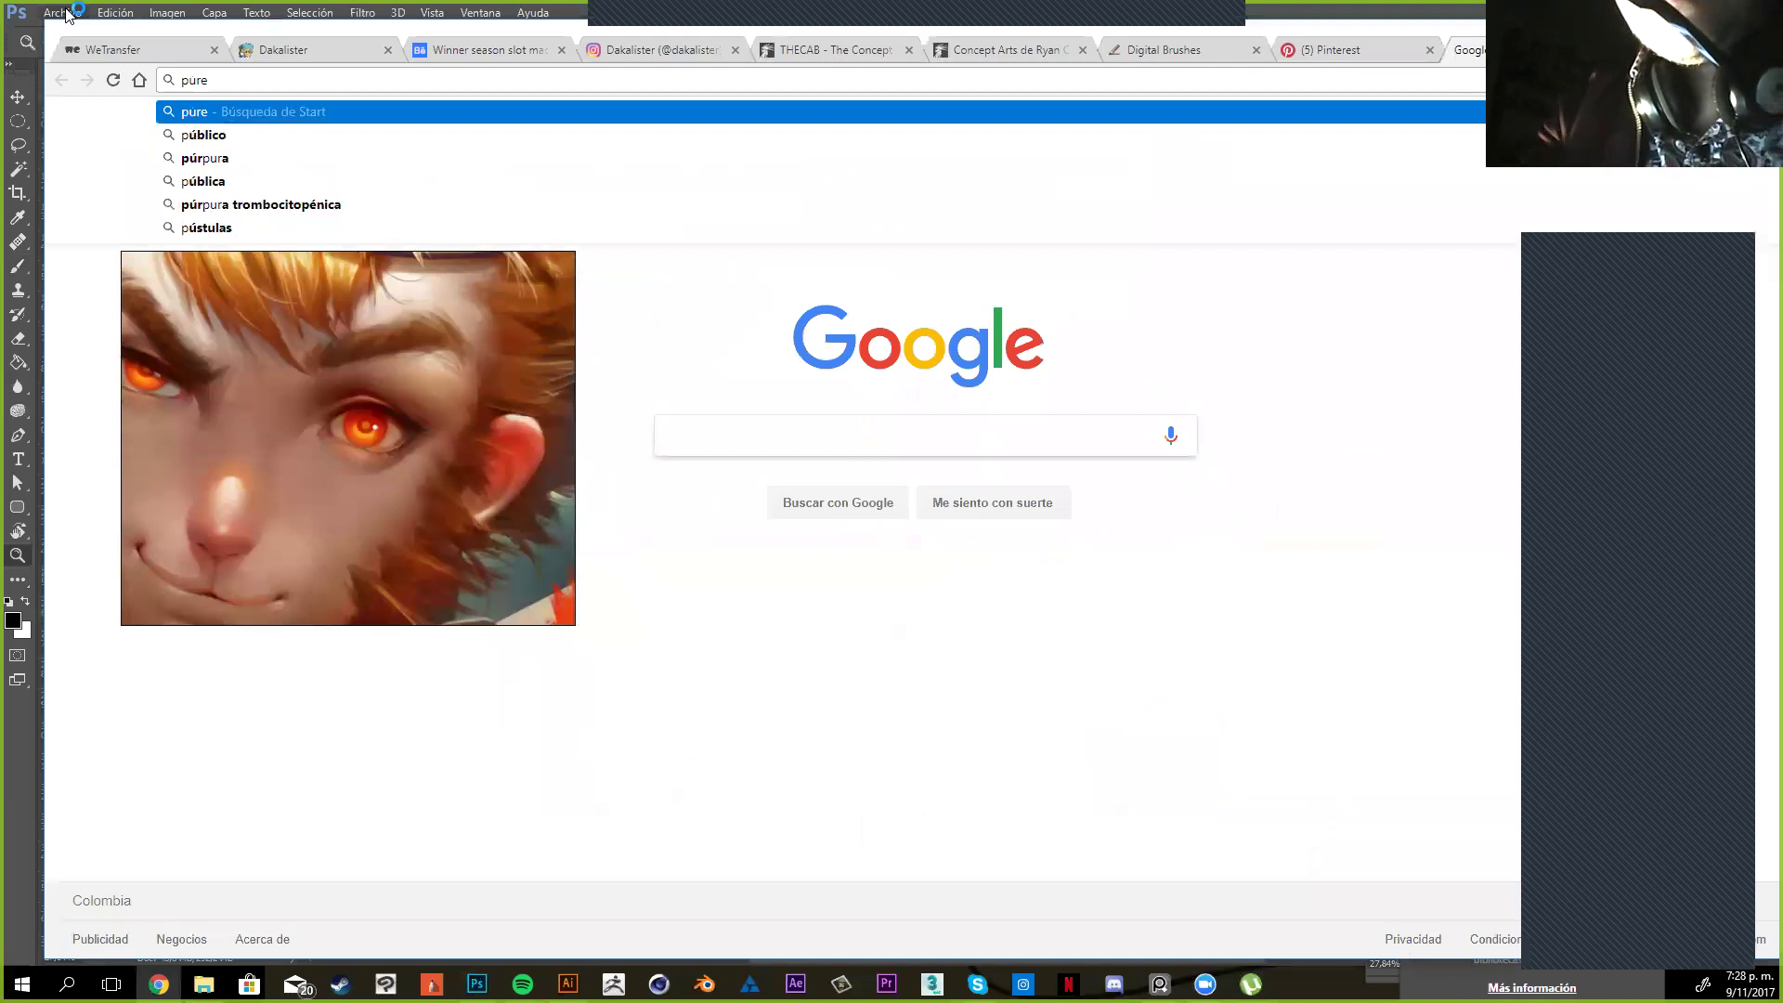
pyautogui.write('rerf')
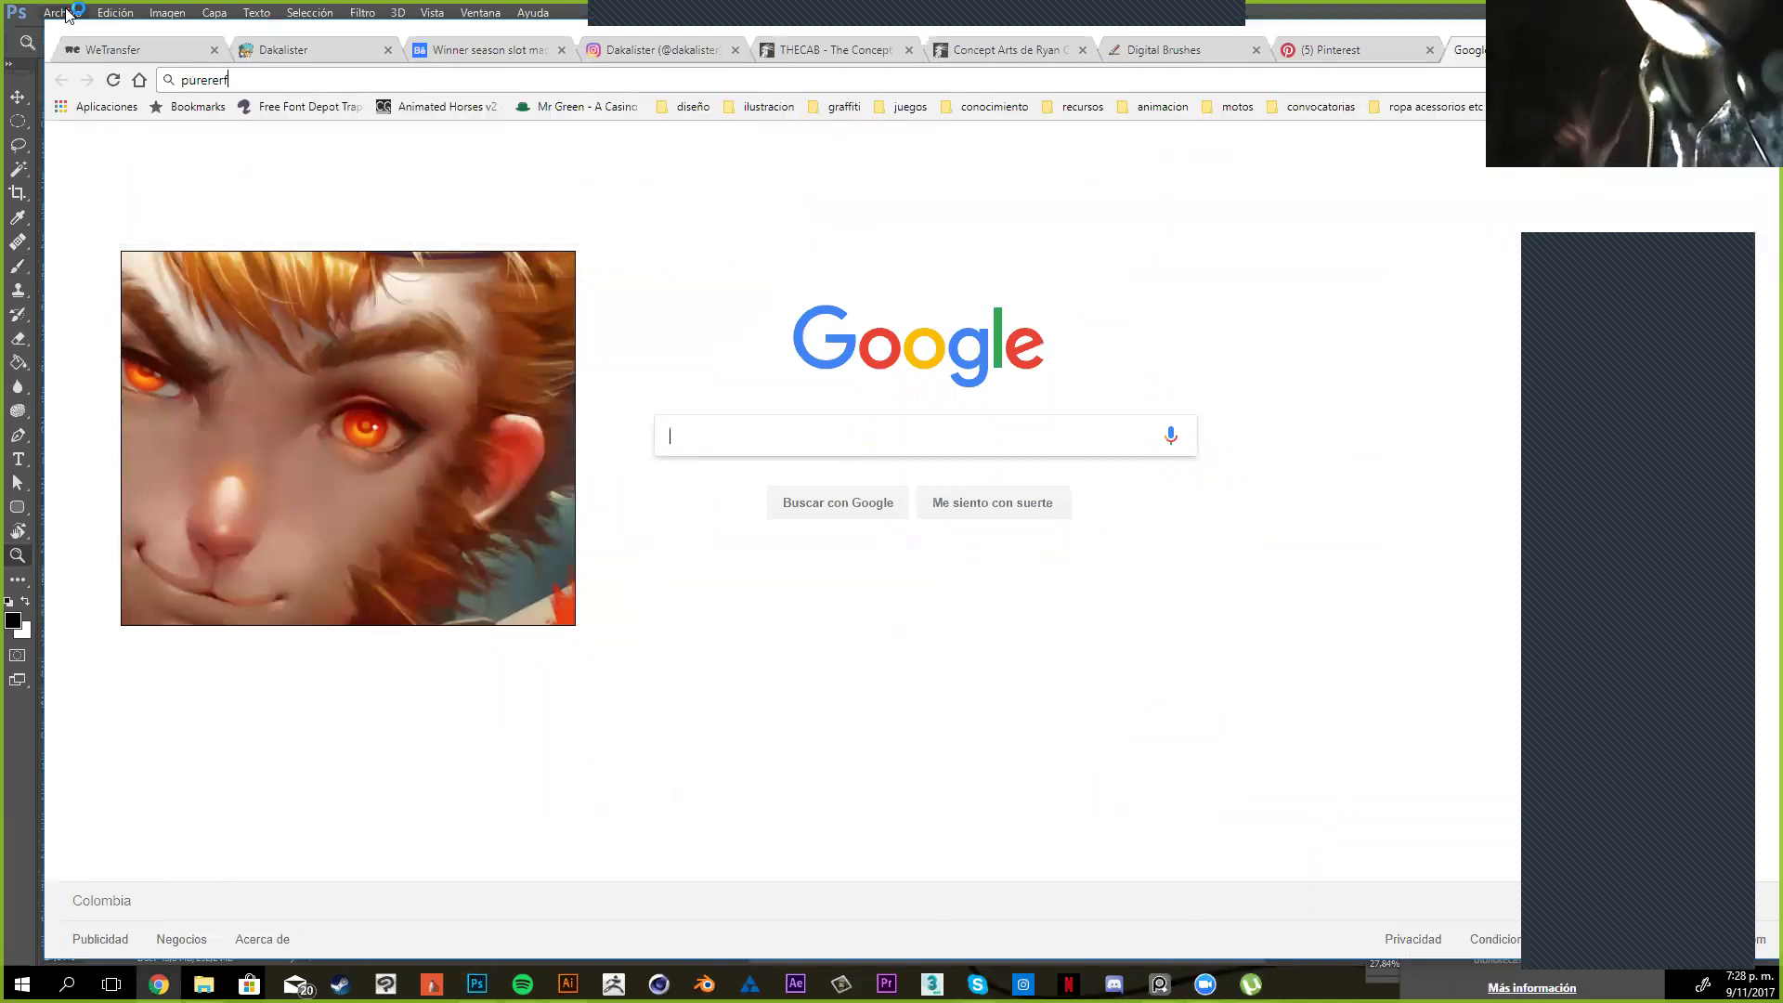
pyautogui.press('Return')
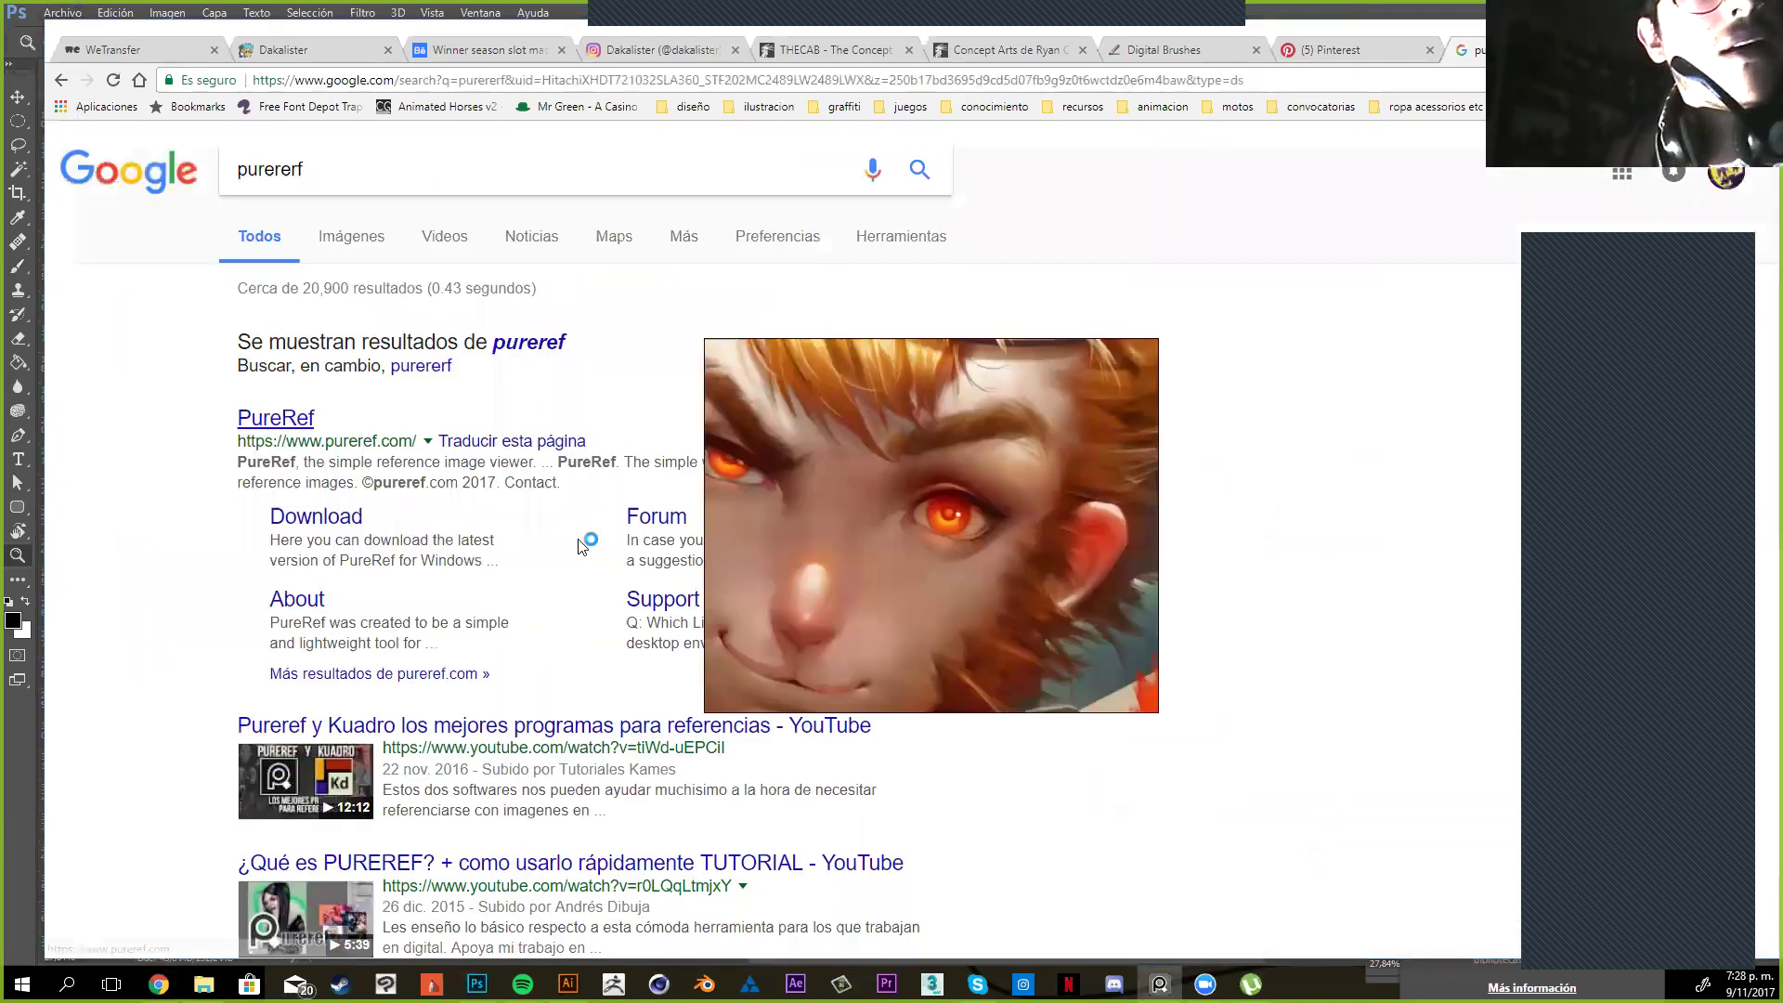
pyautogui.click(579, 544)
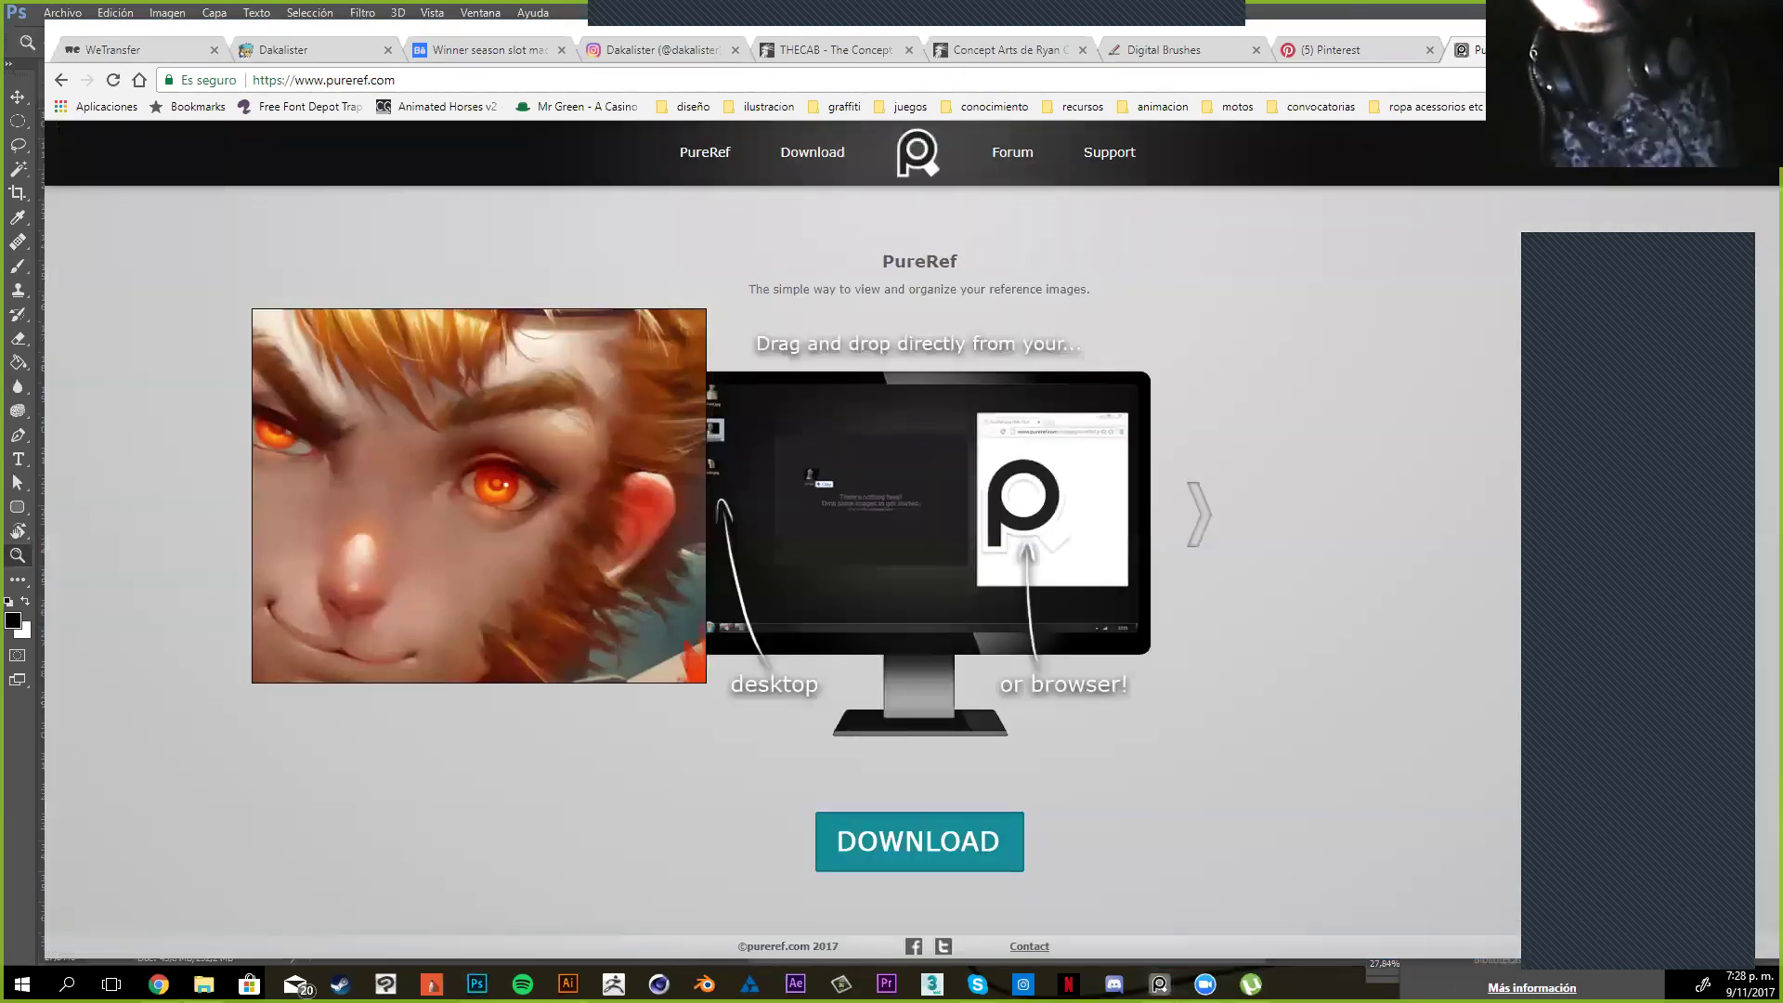
# Move the reference board over the middle of the PureRef page and leave the browser for the Photoshop sketch
pyautogui.click(1416, 79)
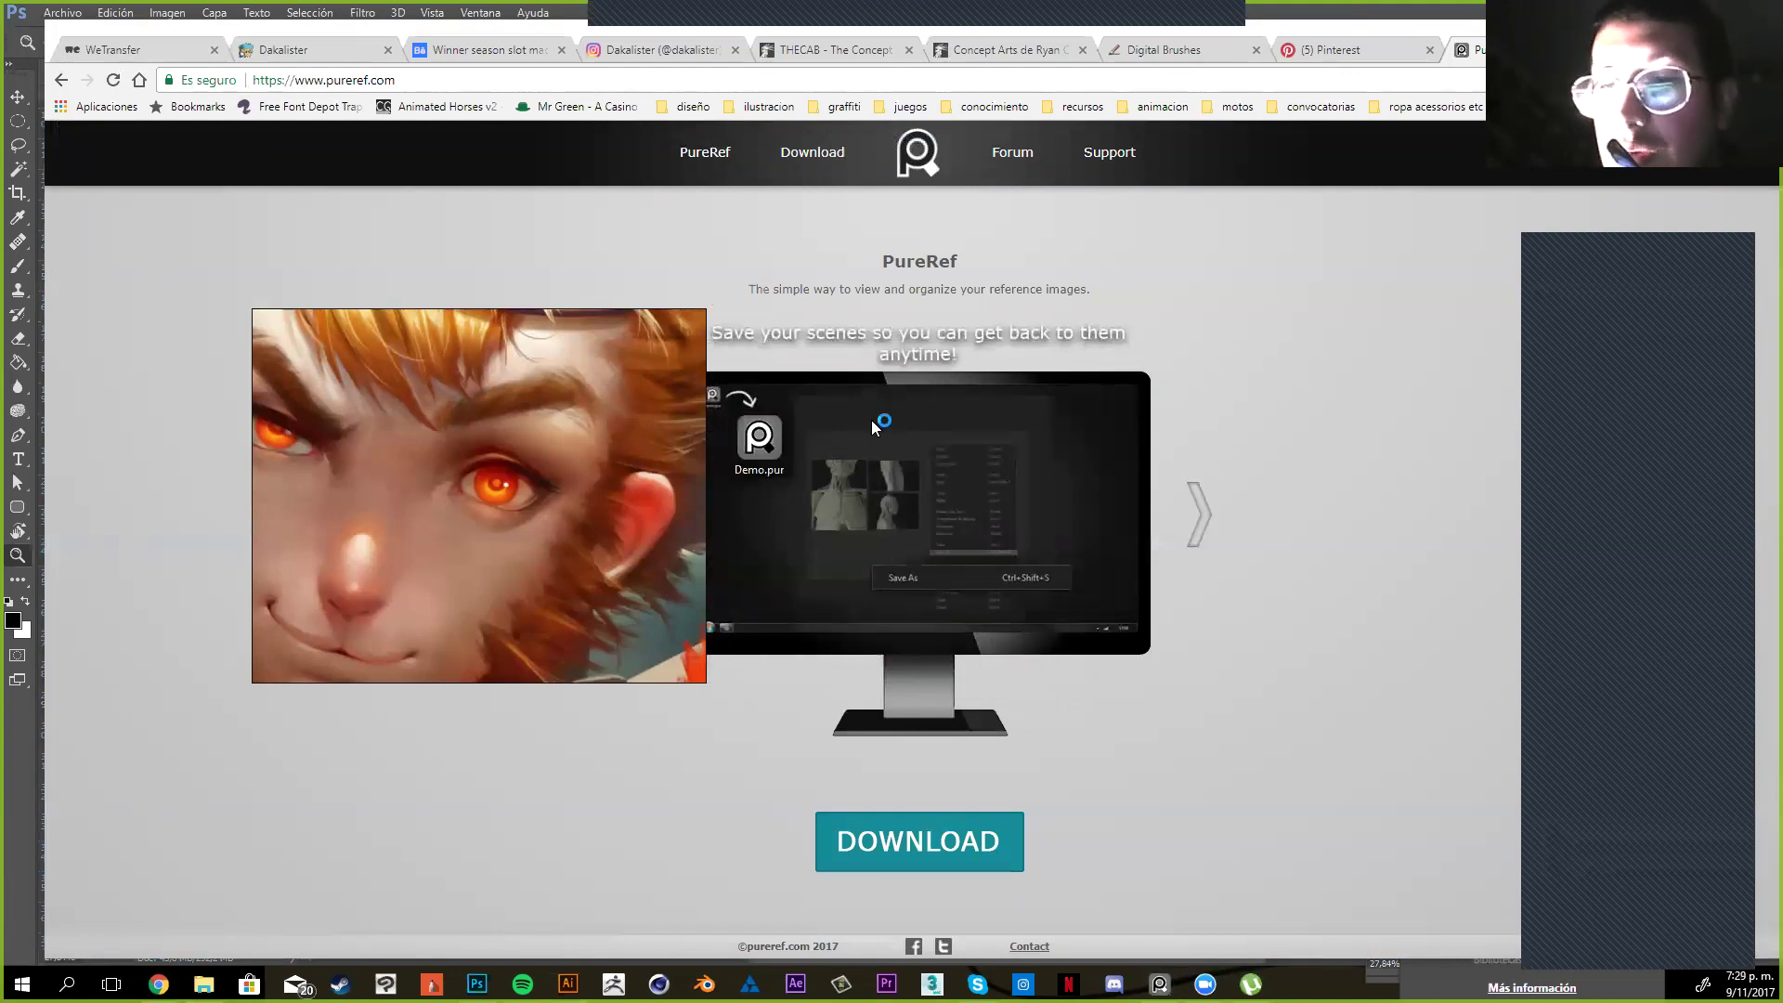
pyautogui.moveTo(434, 455); pyautogui.dragTo(973, 557)
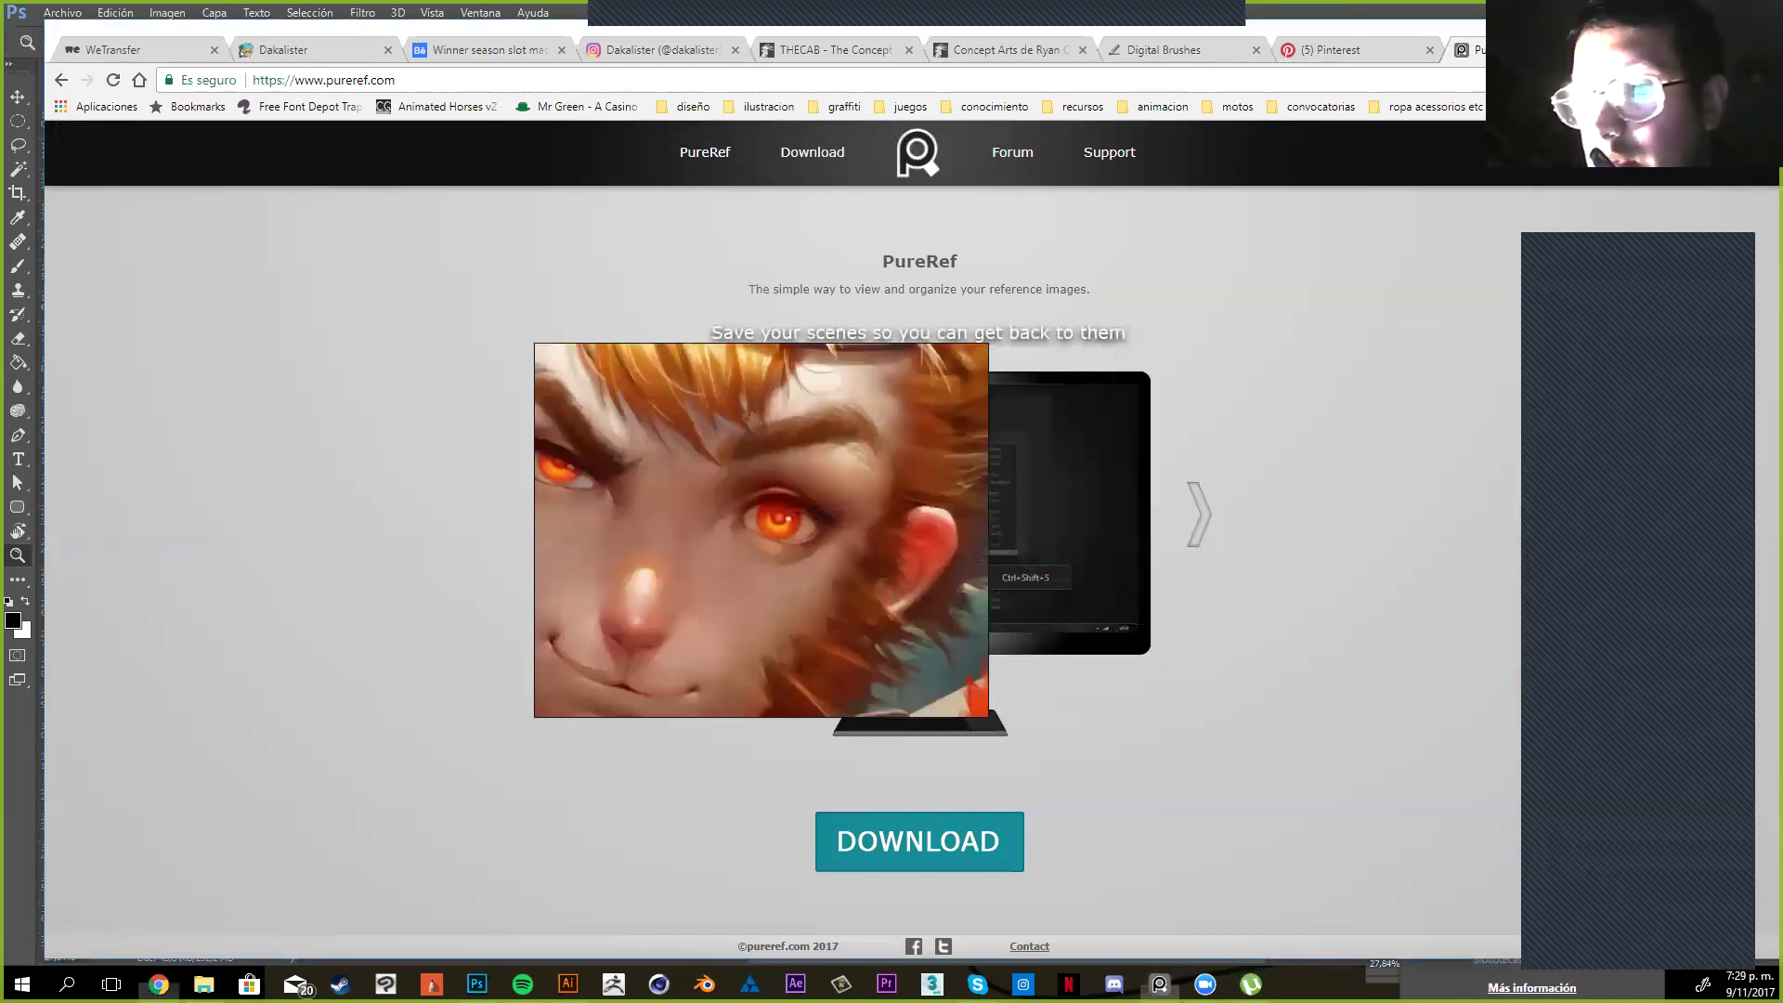
pyautogui.click(1687, 29)
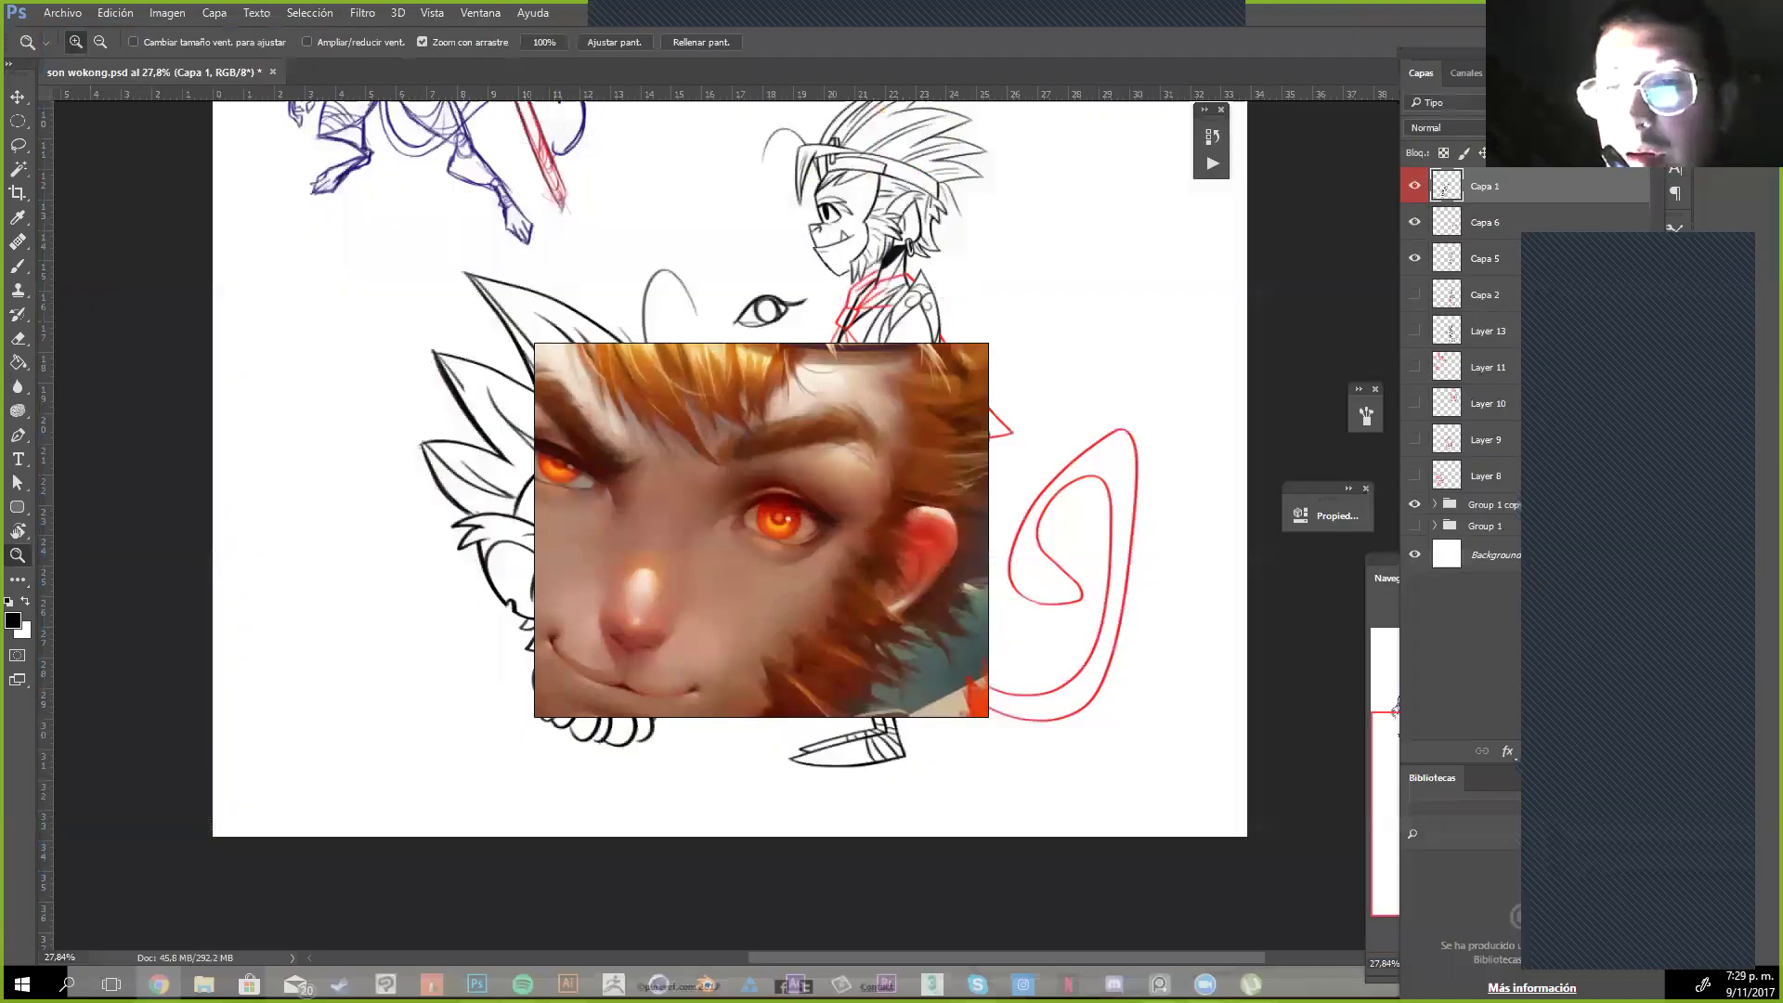
# Reopen the sun wokong reference board from the WEBINAR folder and place it over the large head sketch
pyautogui.click(1224, 195)
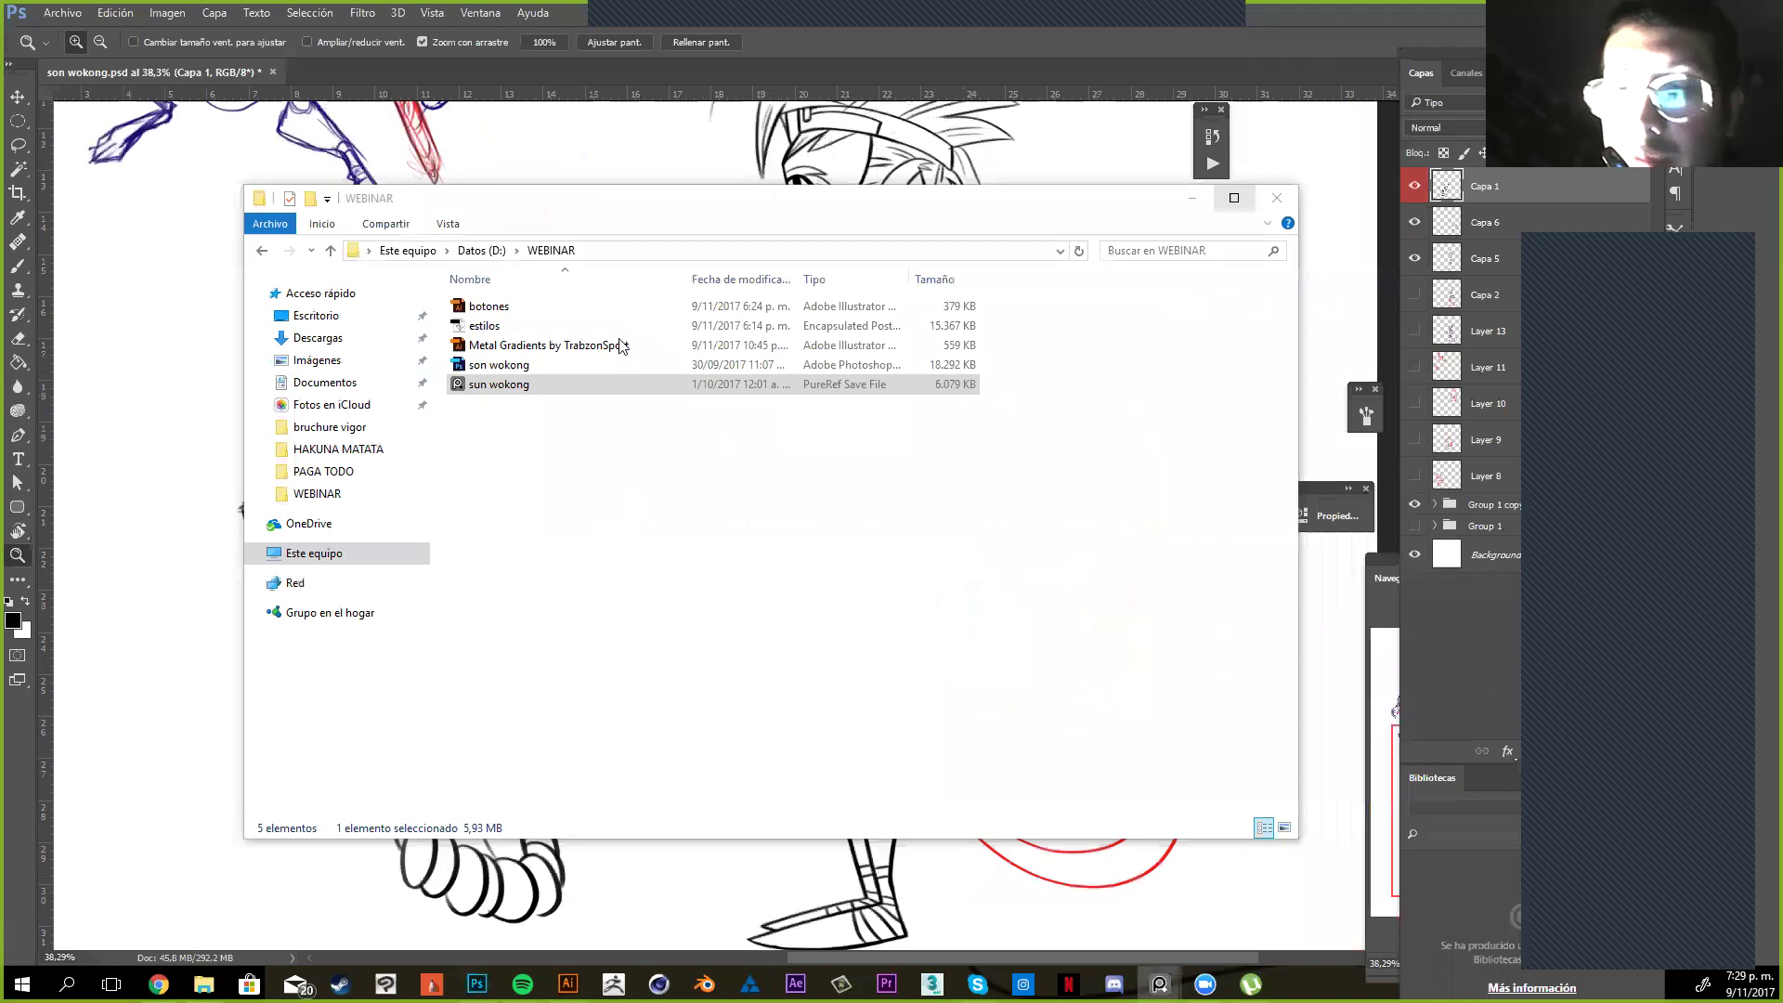
pyautogui.click(236, 652)
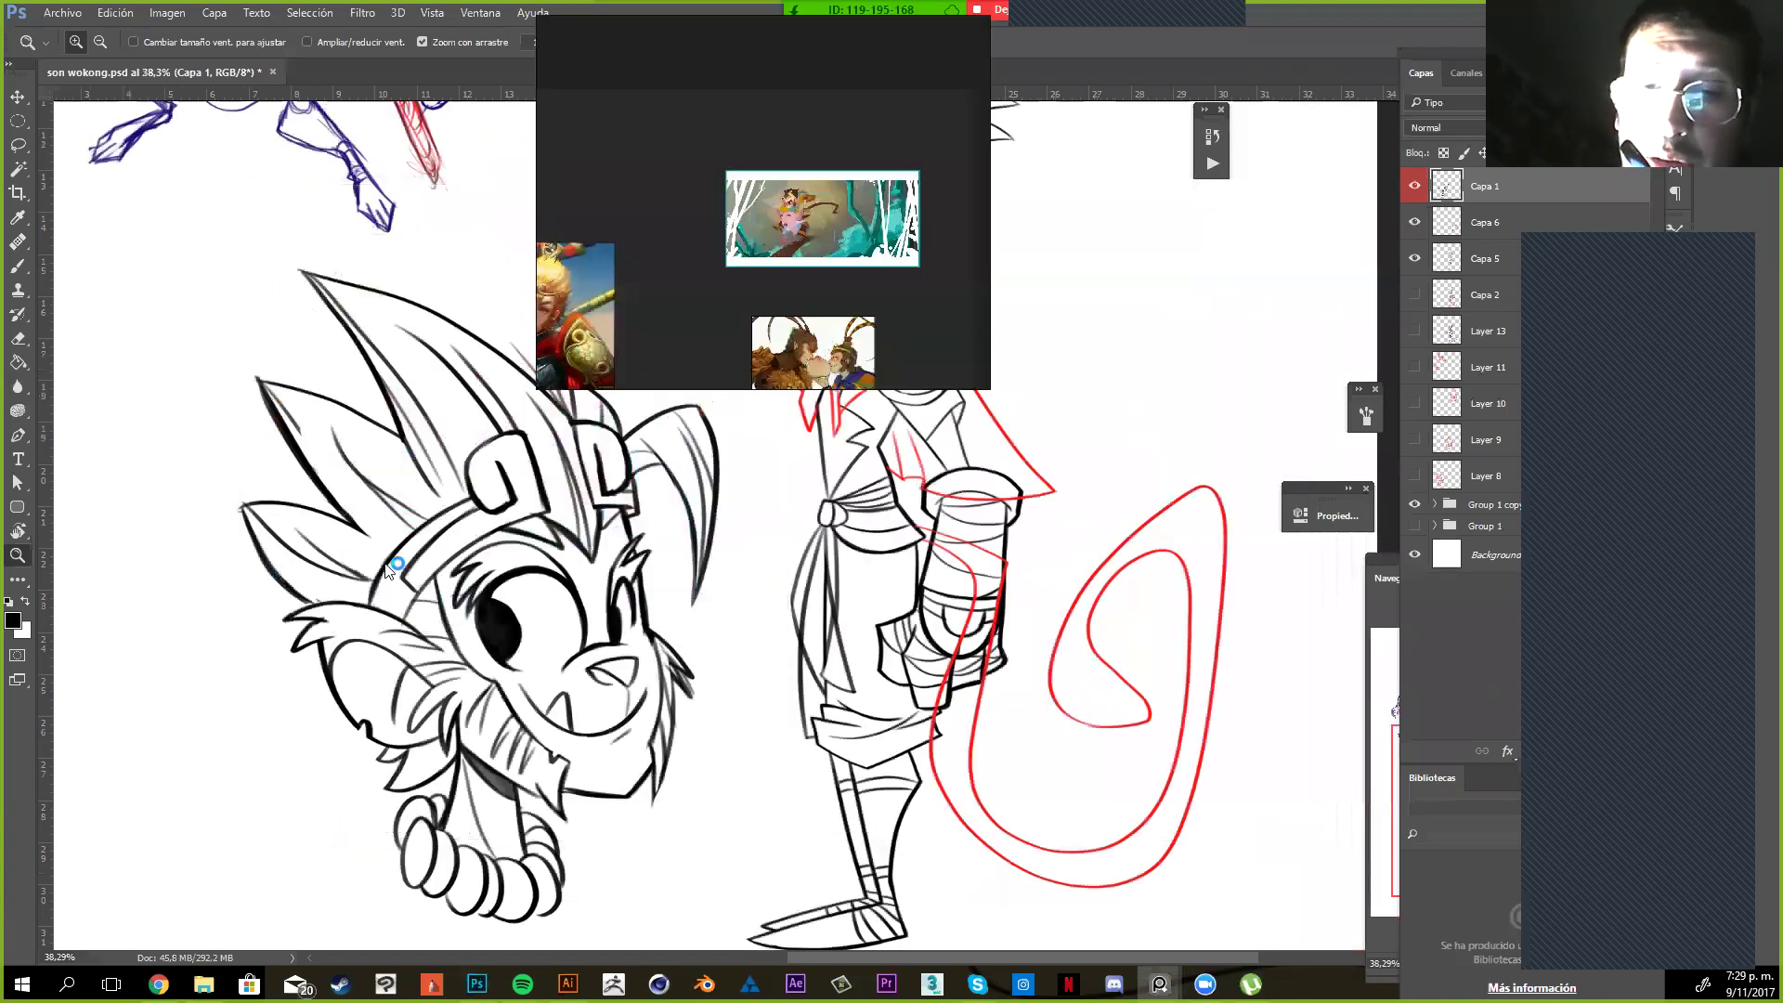
pyautogui.moveTo(324, 561); pyautogui.dragTo(334, 489)
pyautogui.moveTo(340, 603); pyautogui.dragTo(382, 504)
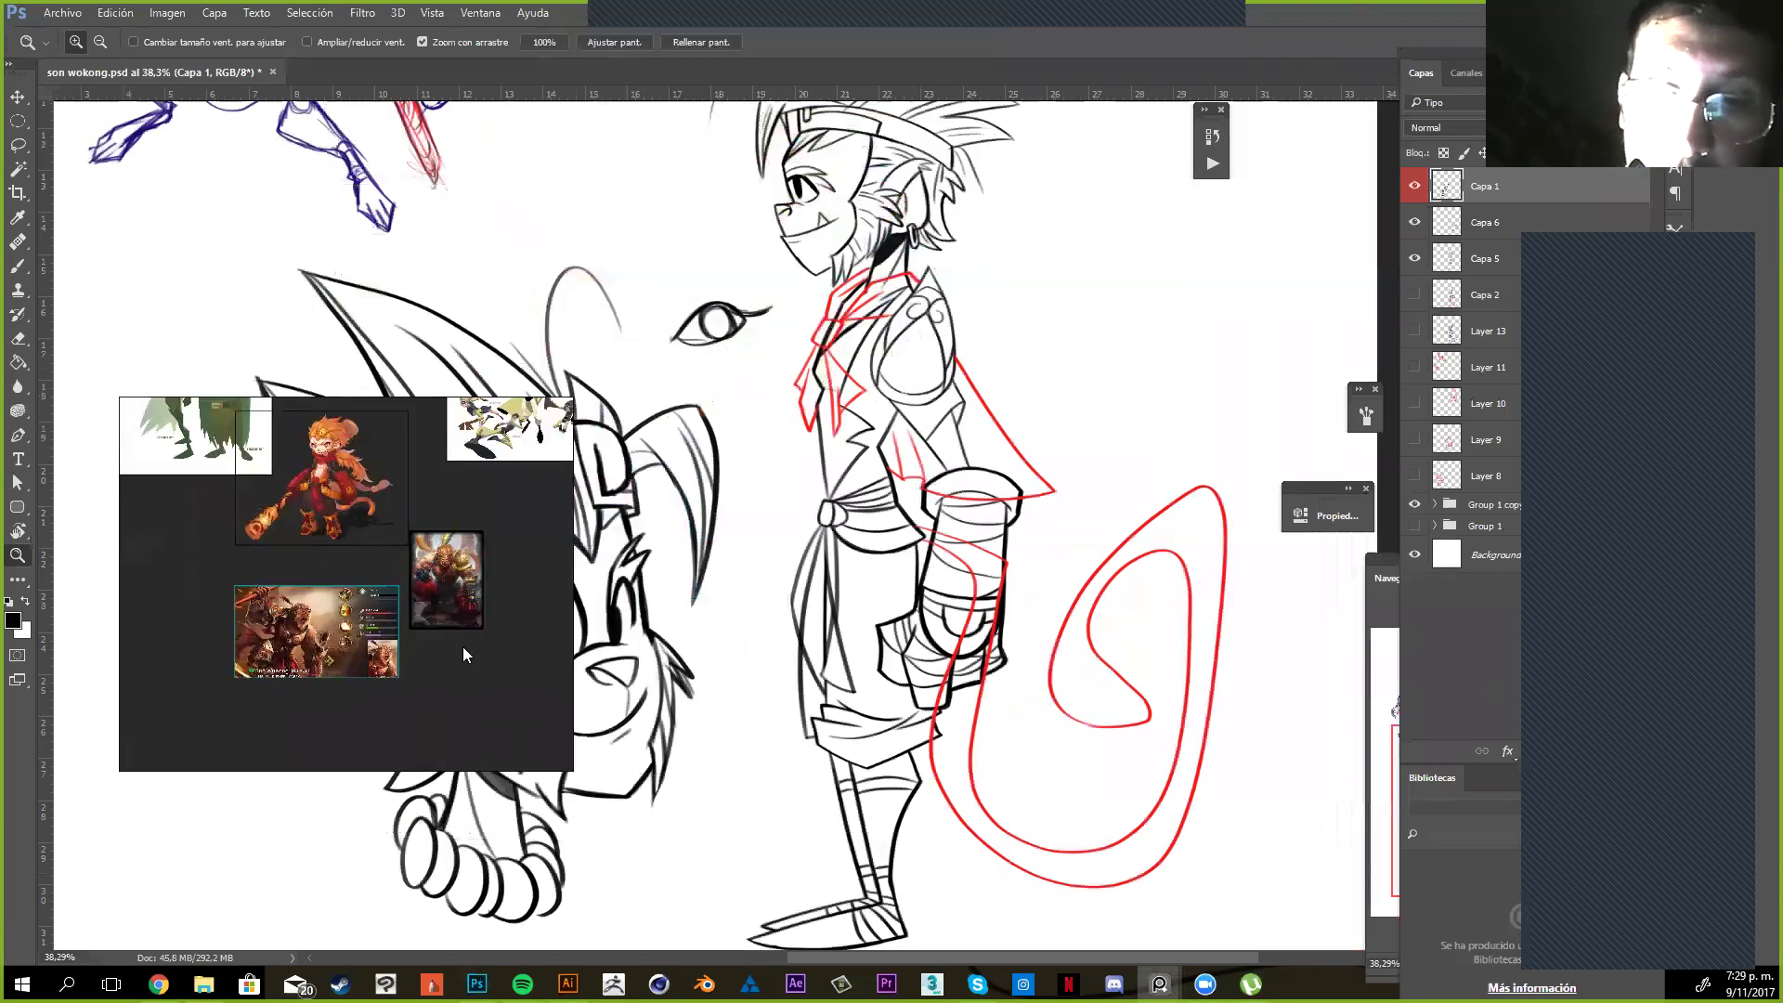
pyautogui.scroll(5, 360, 614)
pyautogui.scroll(-4, 386, 596)
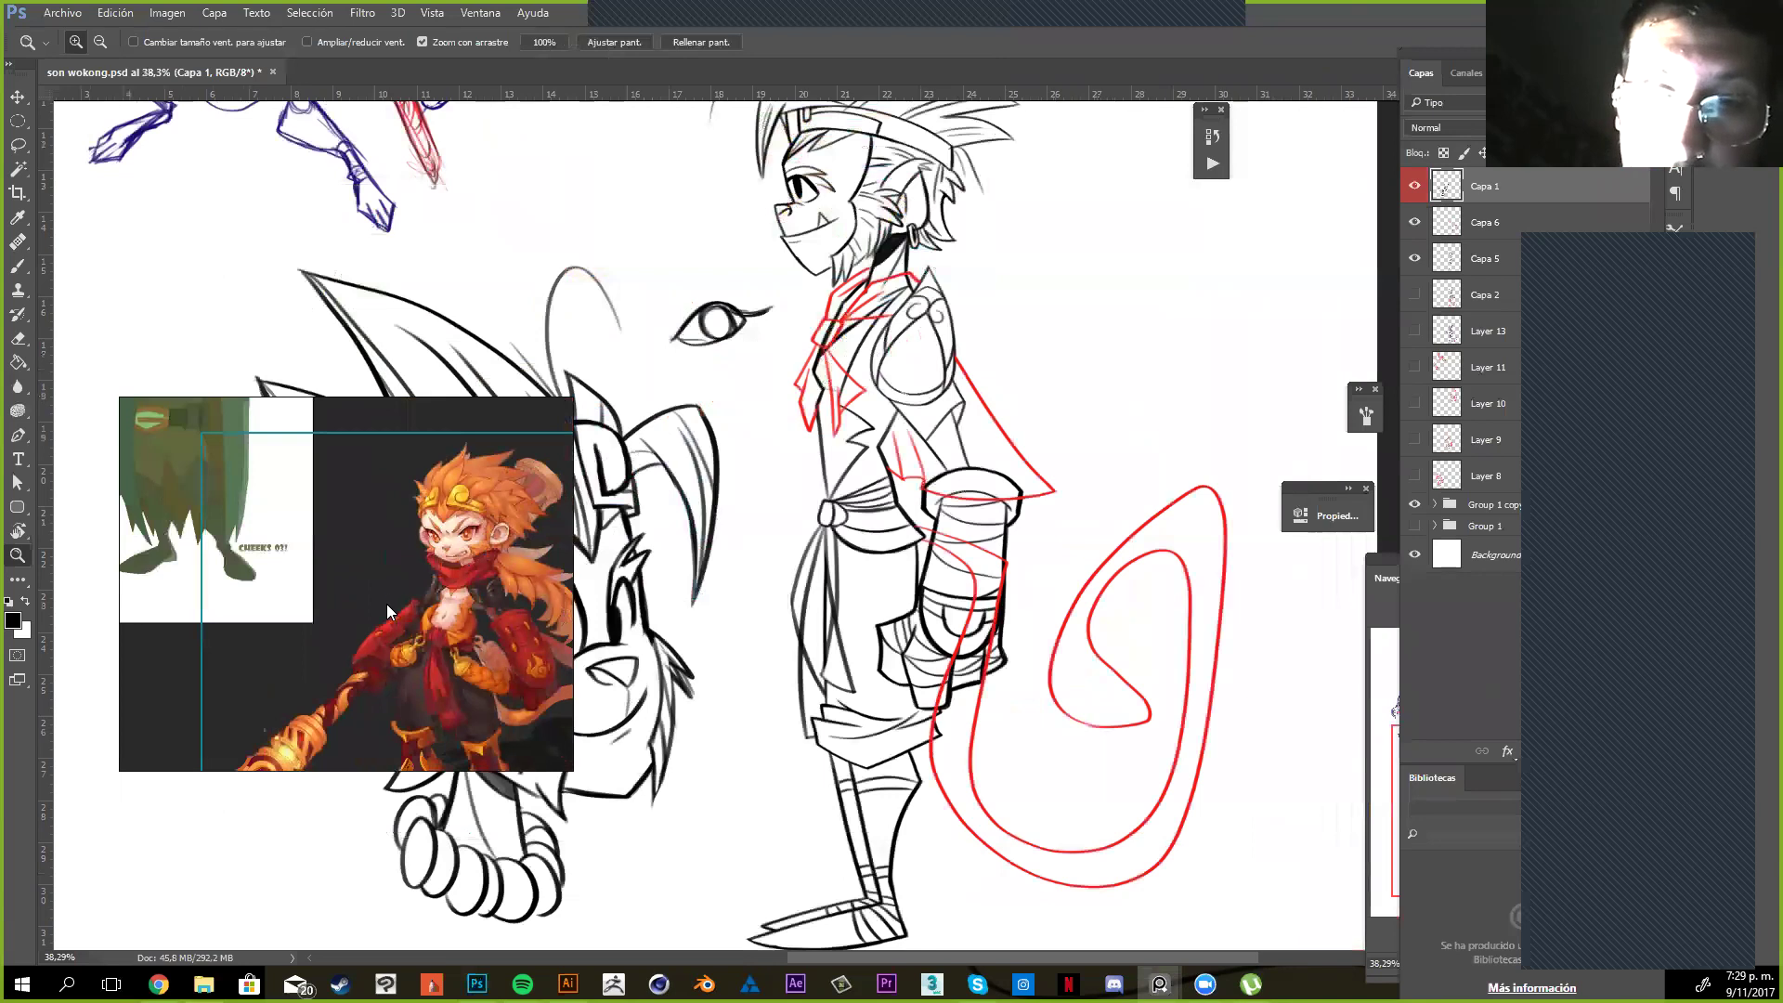
# Bring all the collected references into view on the board and shift the board slightly over the large head sketch
pyautogui.scroll(-5, 334, 663)
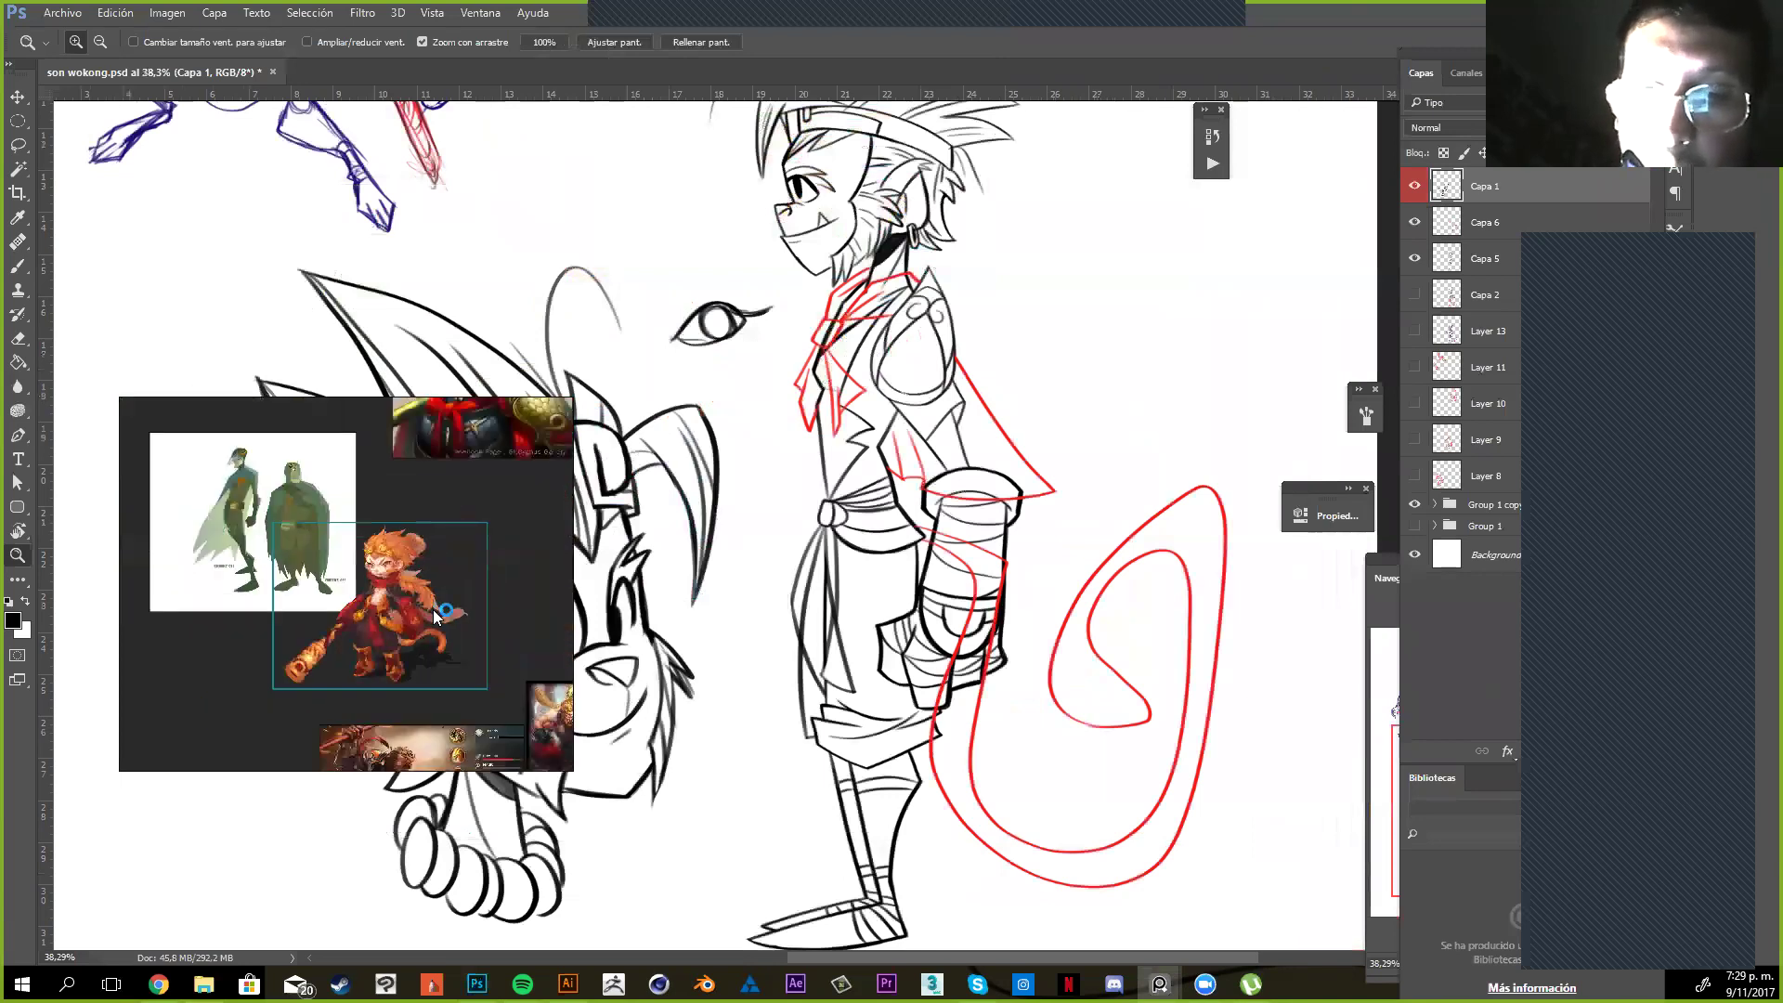
pyautogui.scroll(-3, 427, 587)
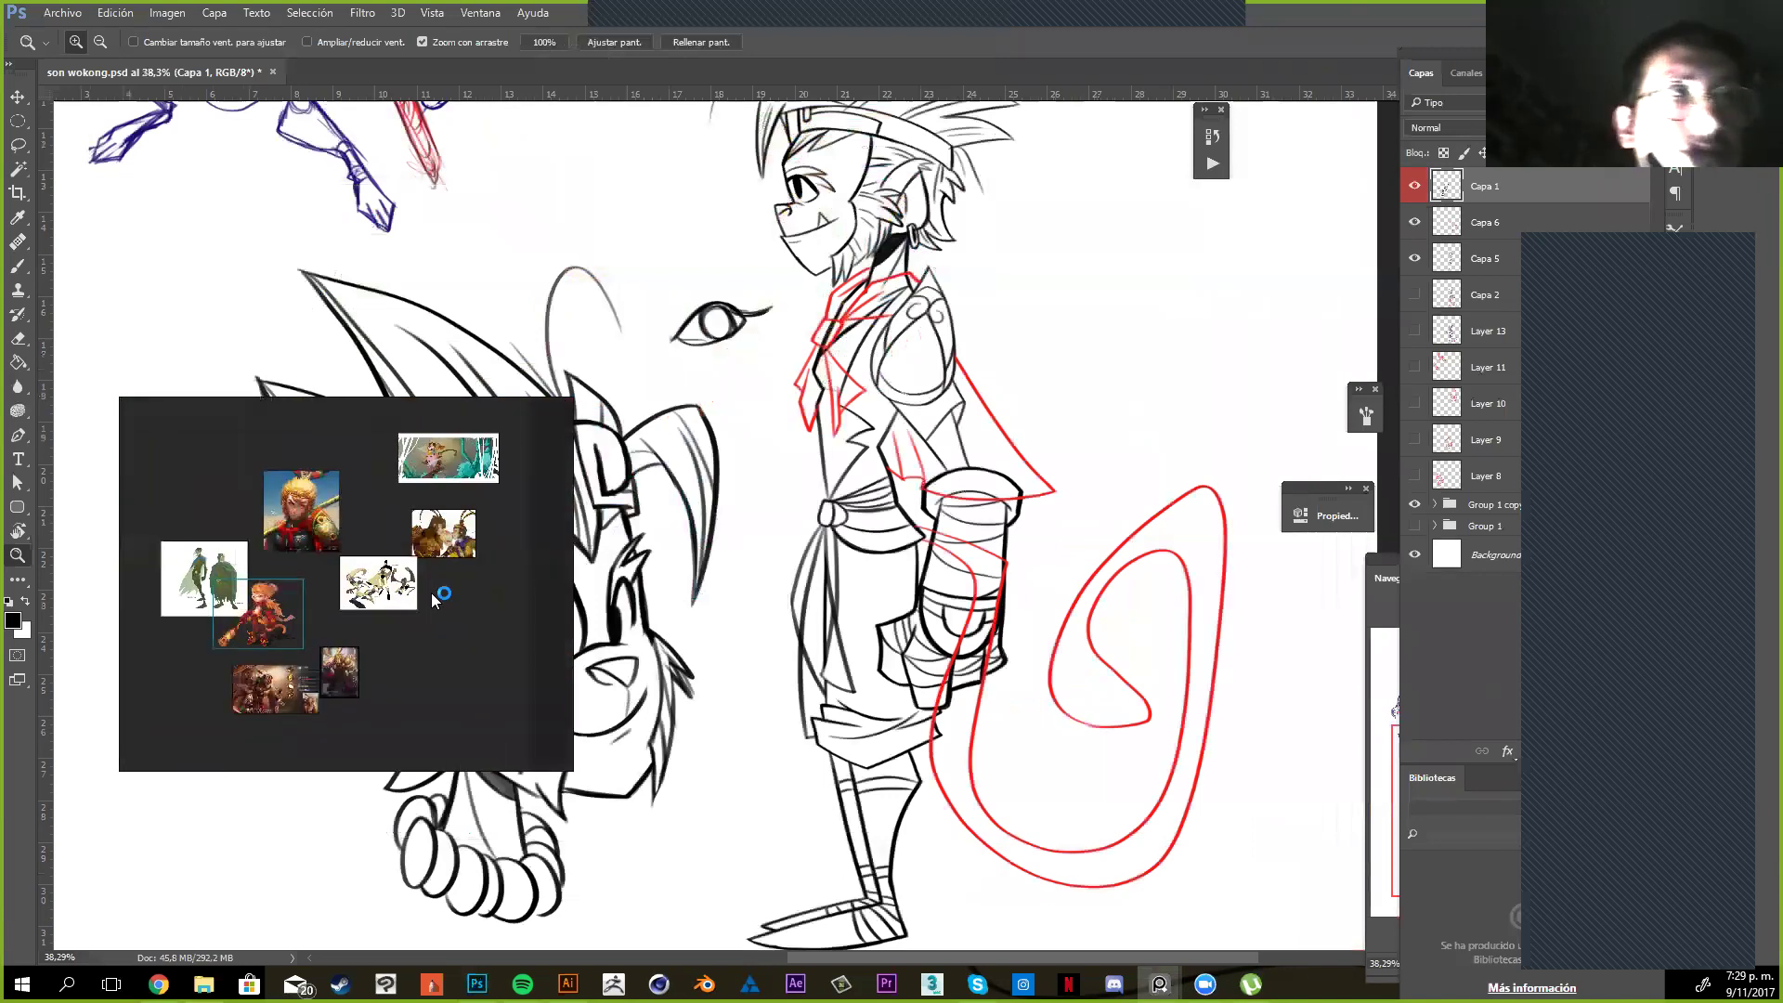
pyautogui.scroll(1, 416, 583)
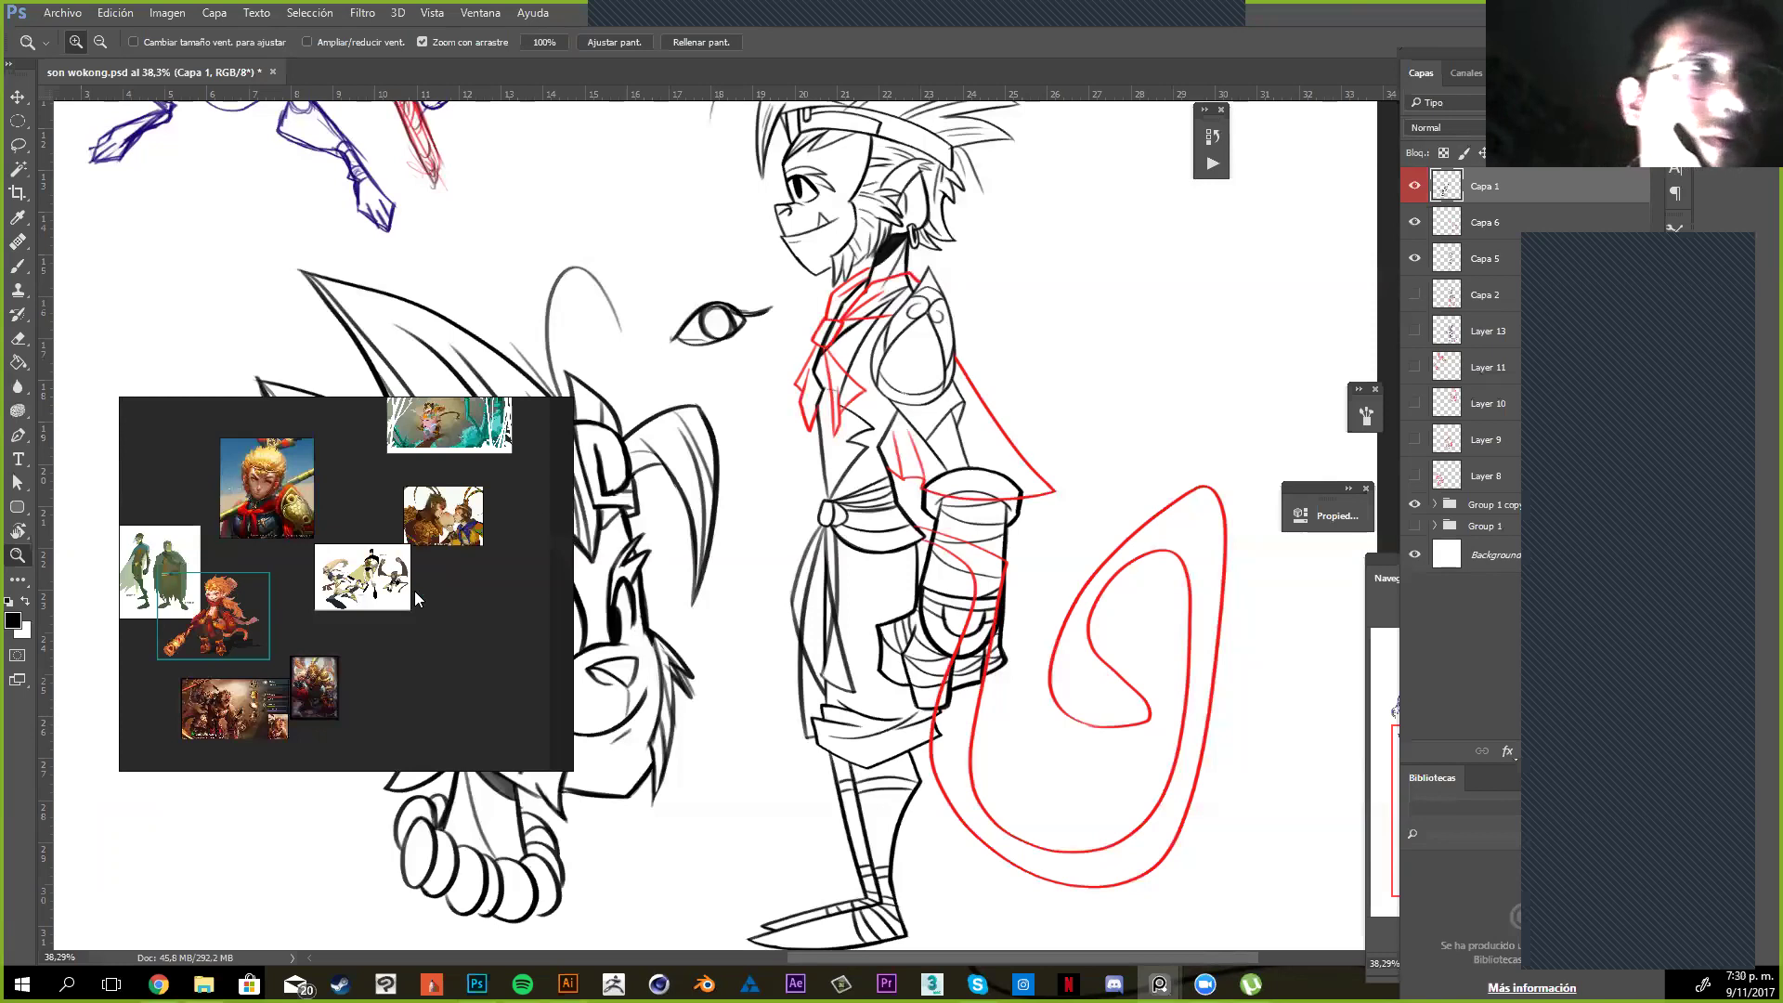
pyautogui.moveTo(669, 614); pyautogui.dragTo(615, 552)
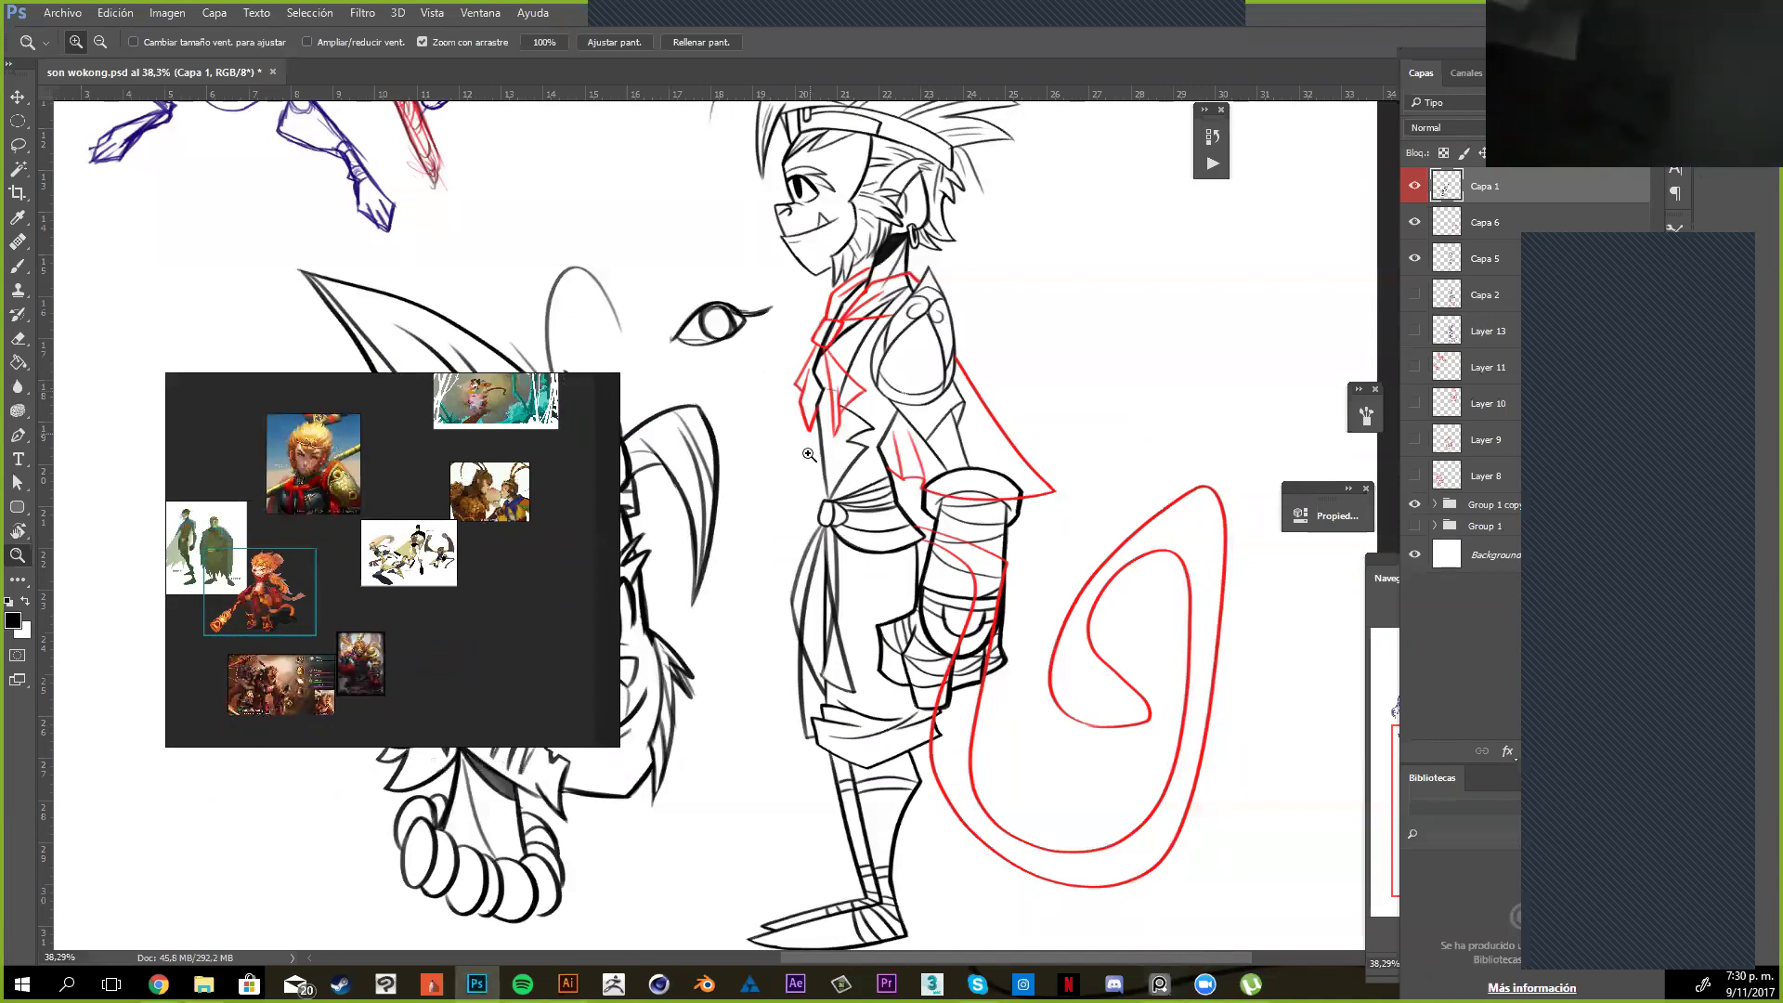
pyautogui.scroll(1, 788, 415)
pyautogui.hscroll(-1, 789, 415)
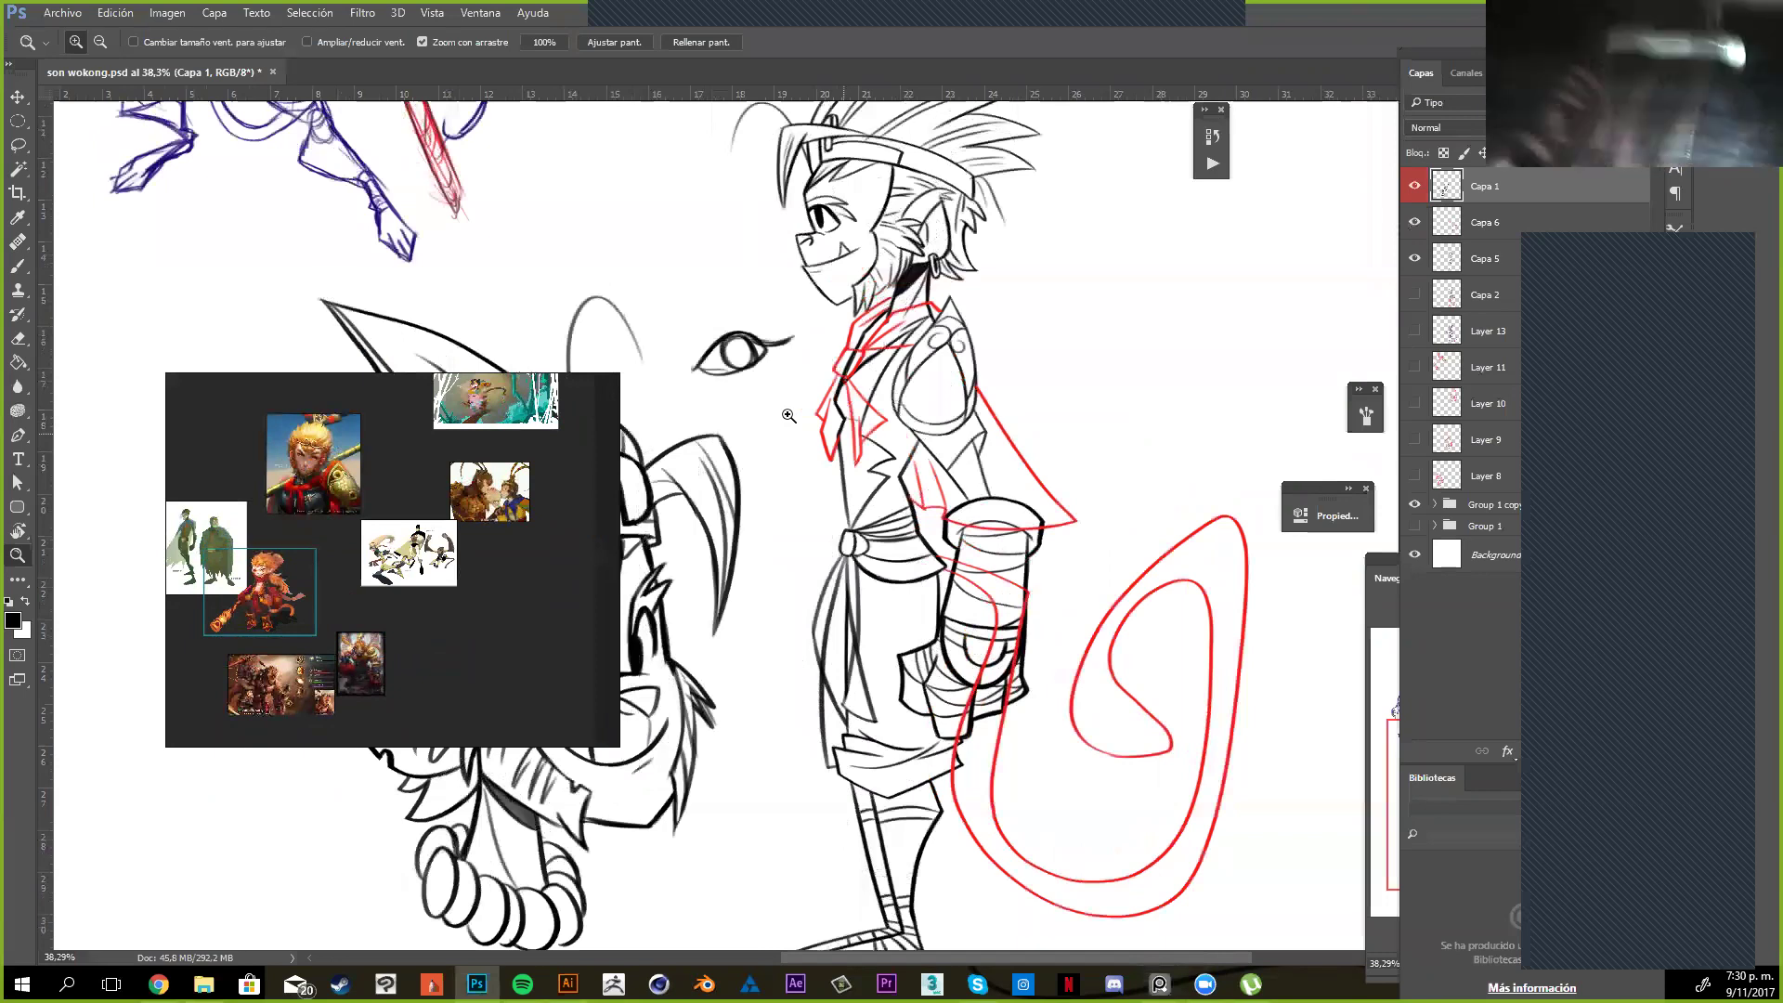
pyautogui.scroll(2, 788, 415)
pyautogui.hscroll(-2, 788, 415)
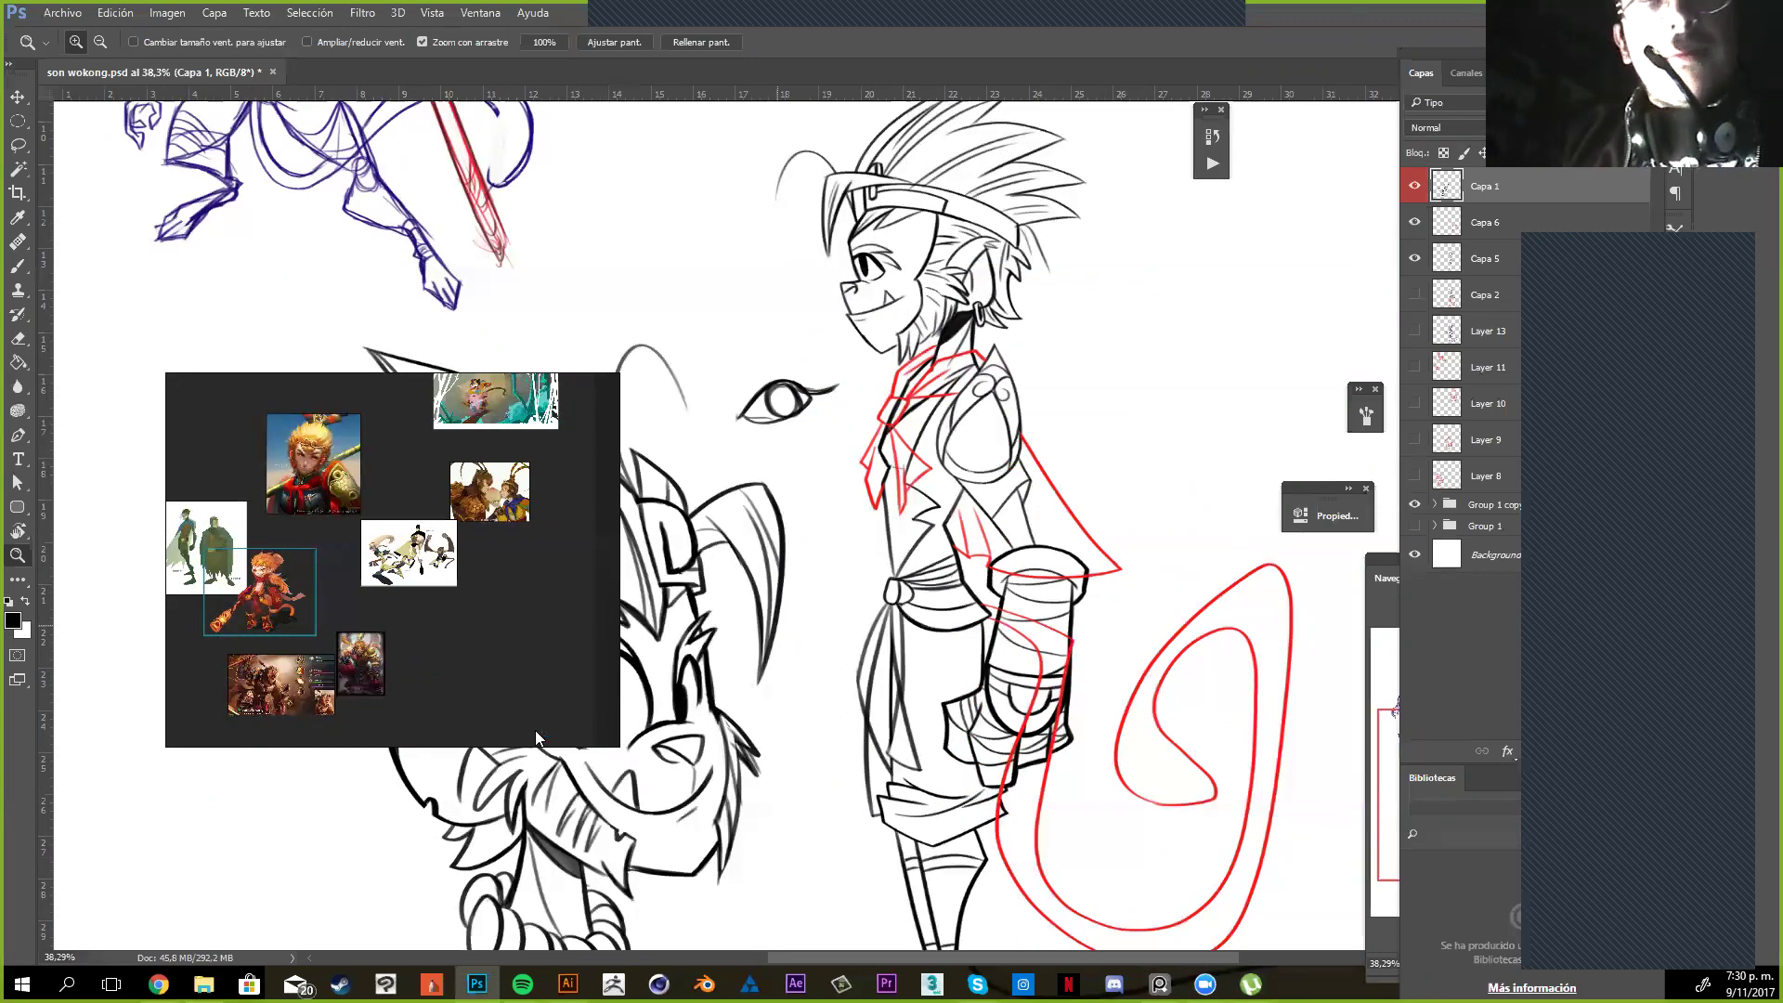
pyautogui.hotkey('ctrl', '+')
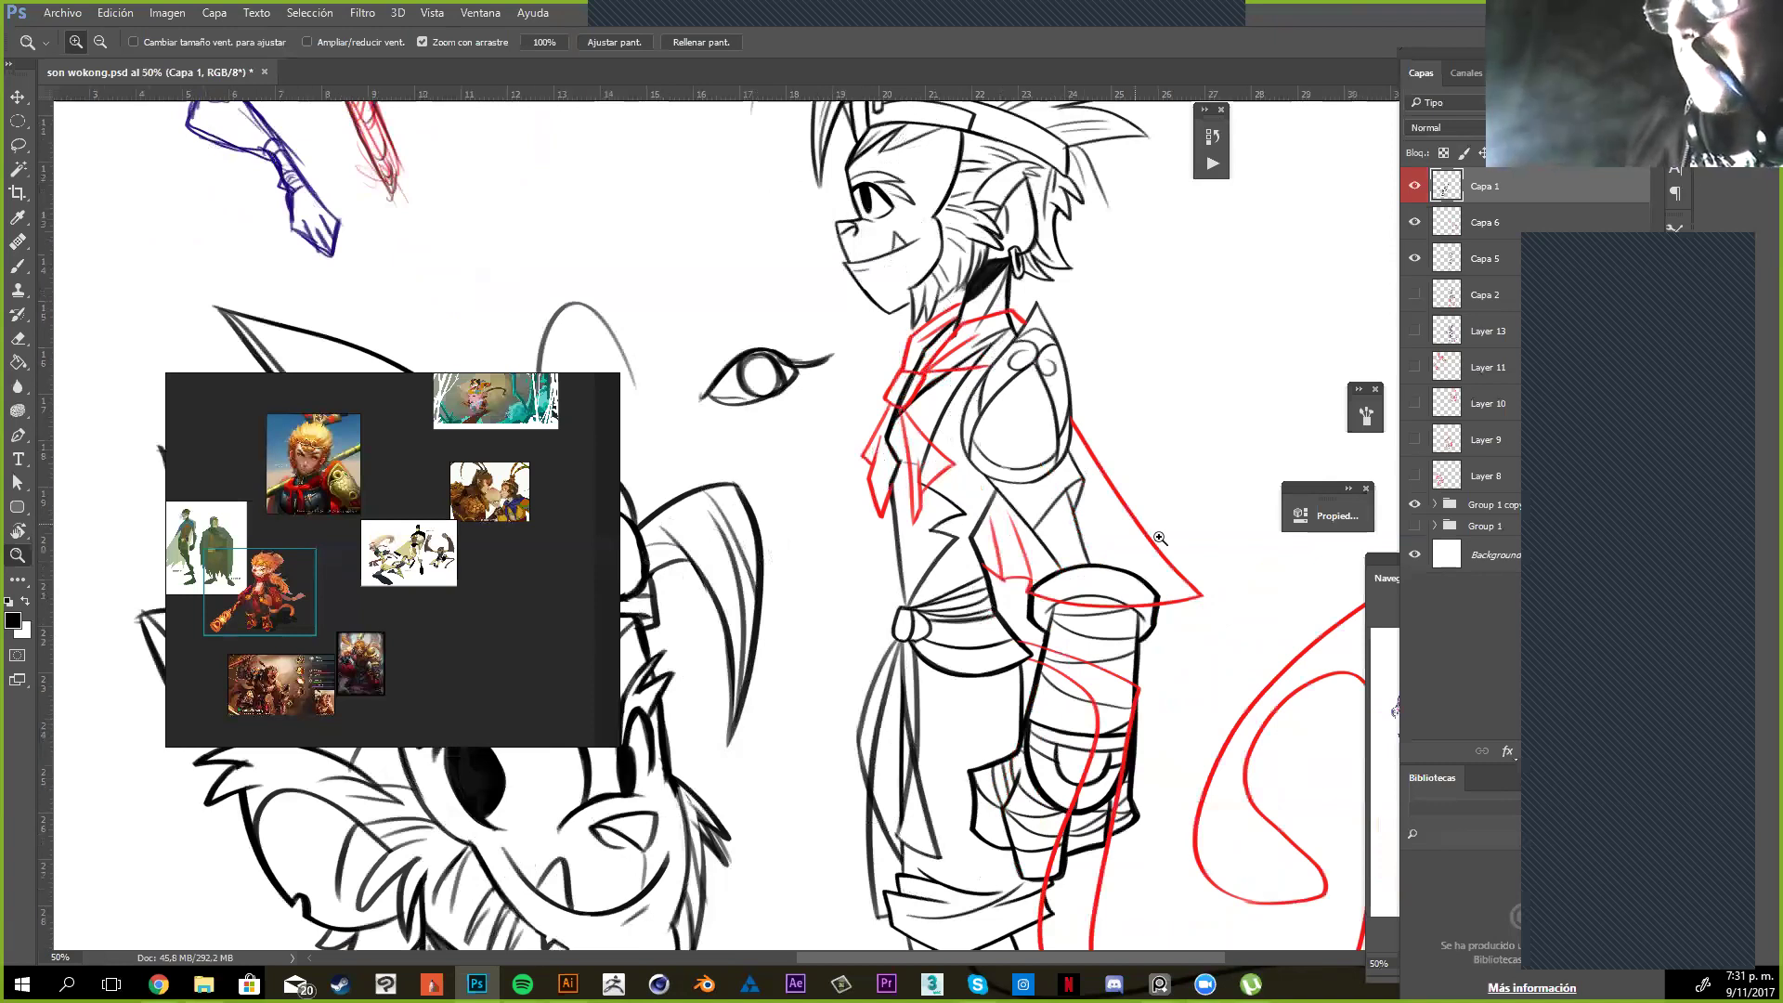
# Hide the layers Capa 5, Capa 6 and Capa 1 and the group Group 1 copy
pyautogui.moveTo(973, 385); pyautogui.dragTo(722, 835)
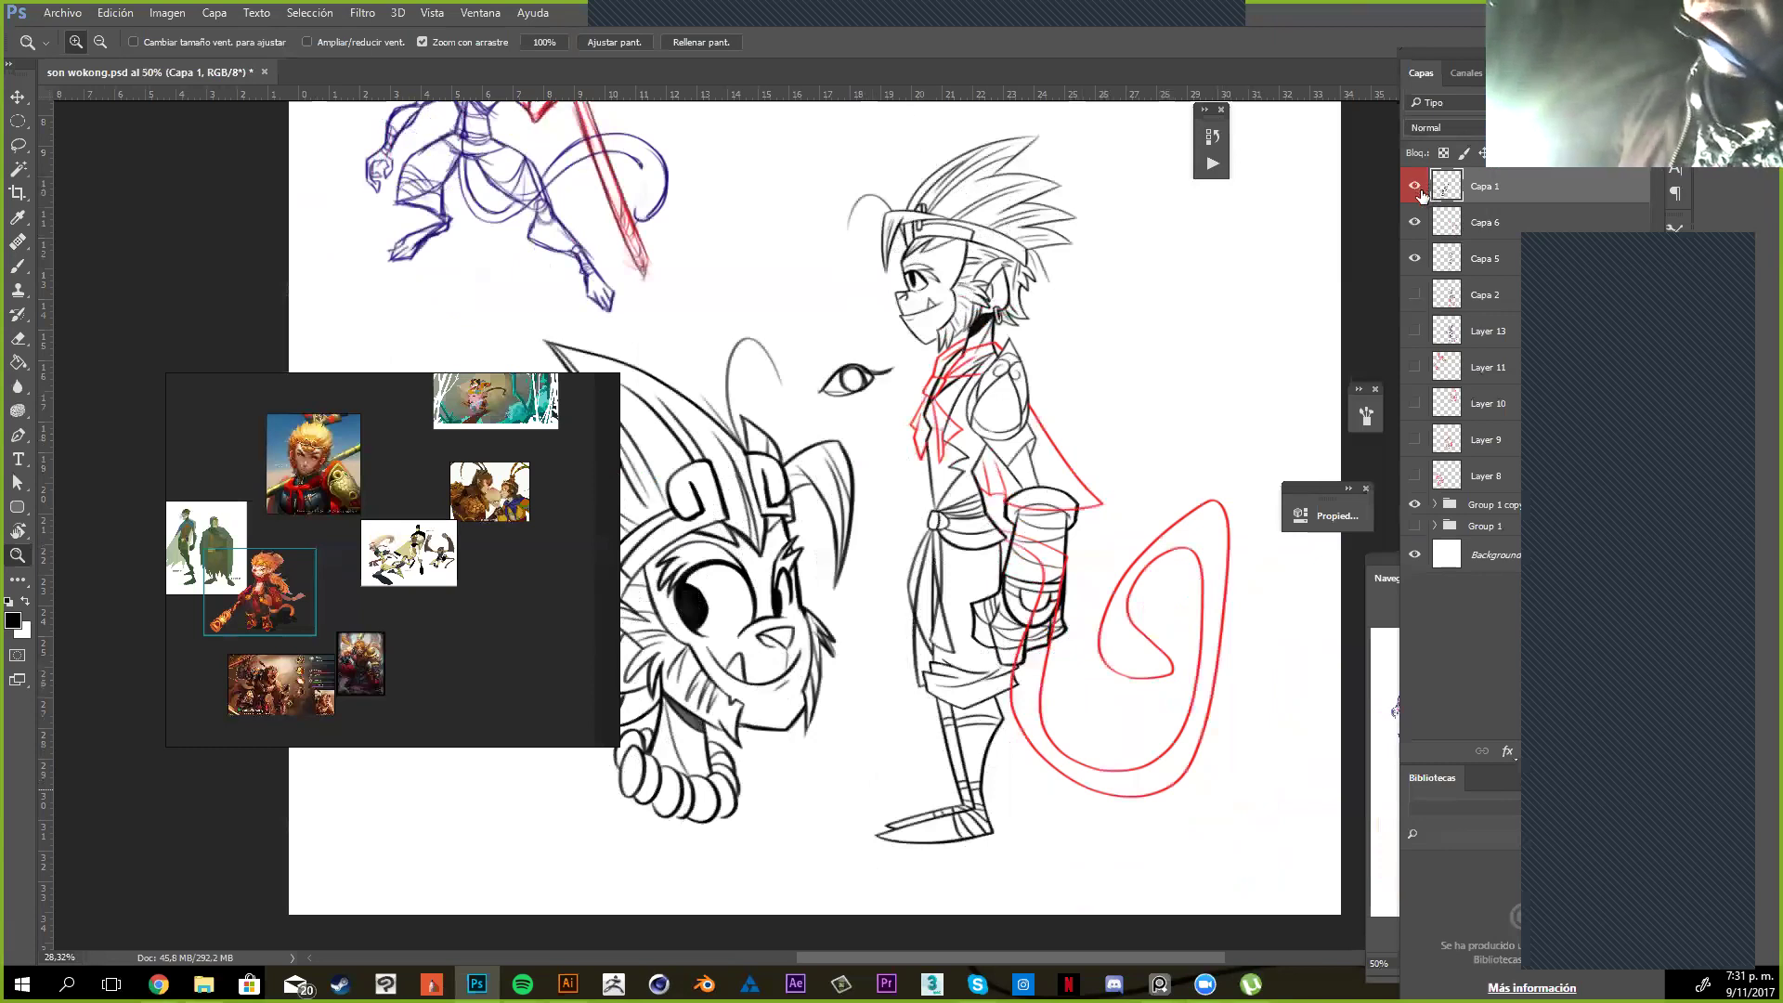
pyautogui.click(1414, 259)
pyautogui.click(1415, 223)
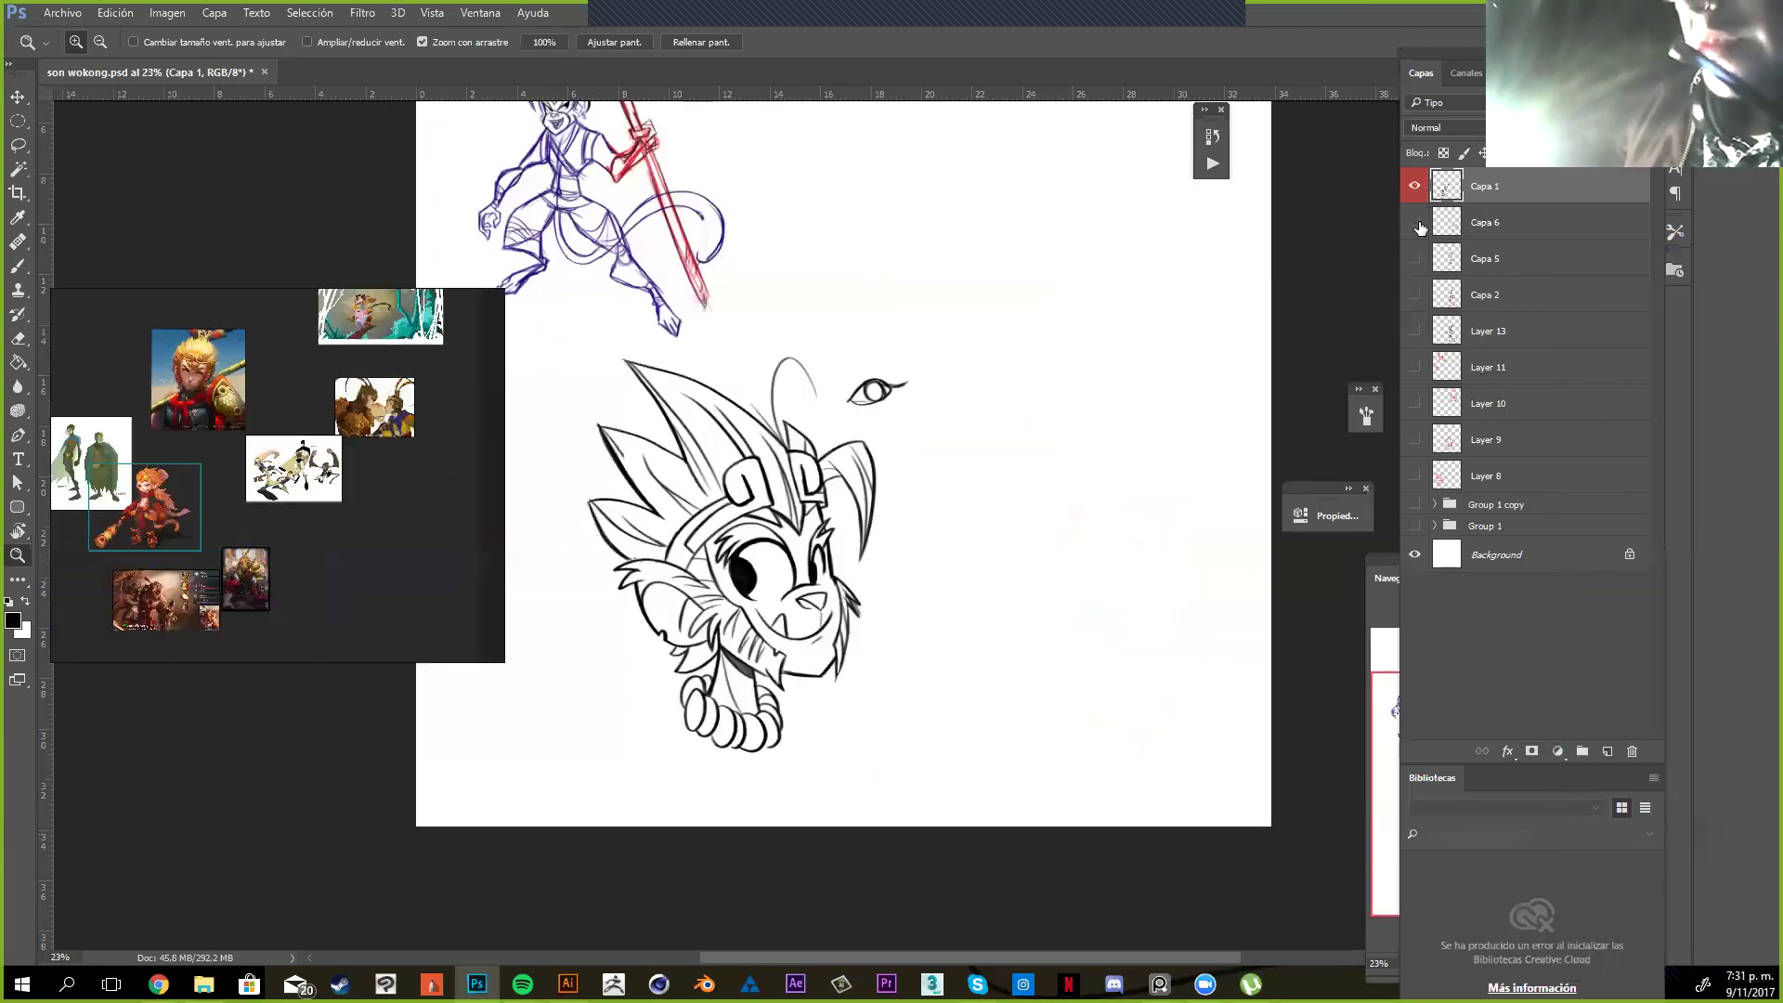
pyautogui.click(1415, 186)
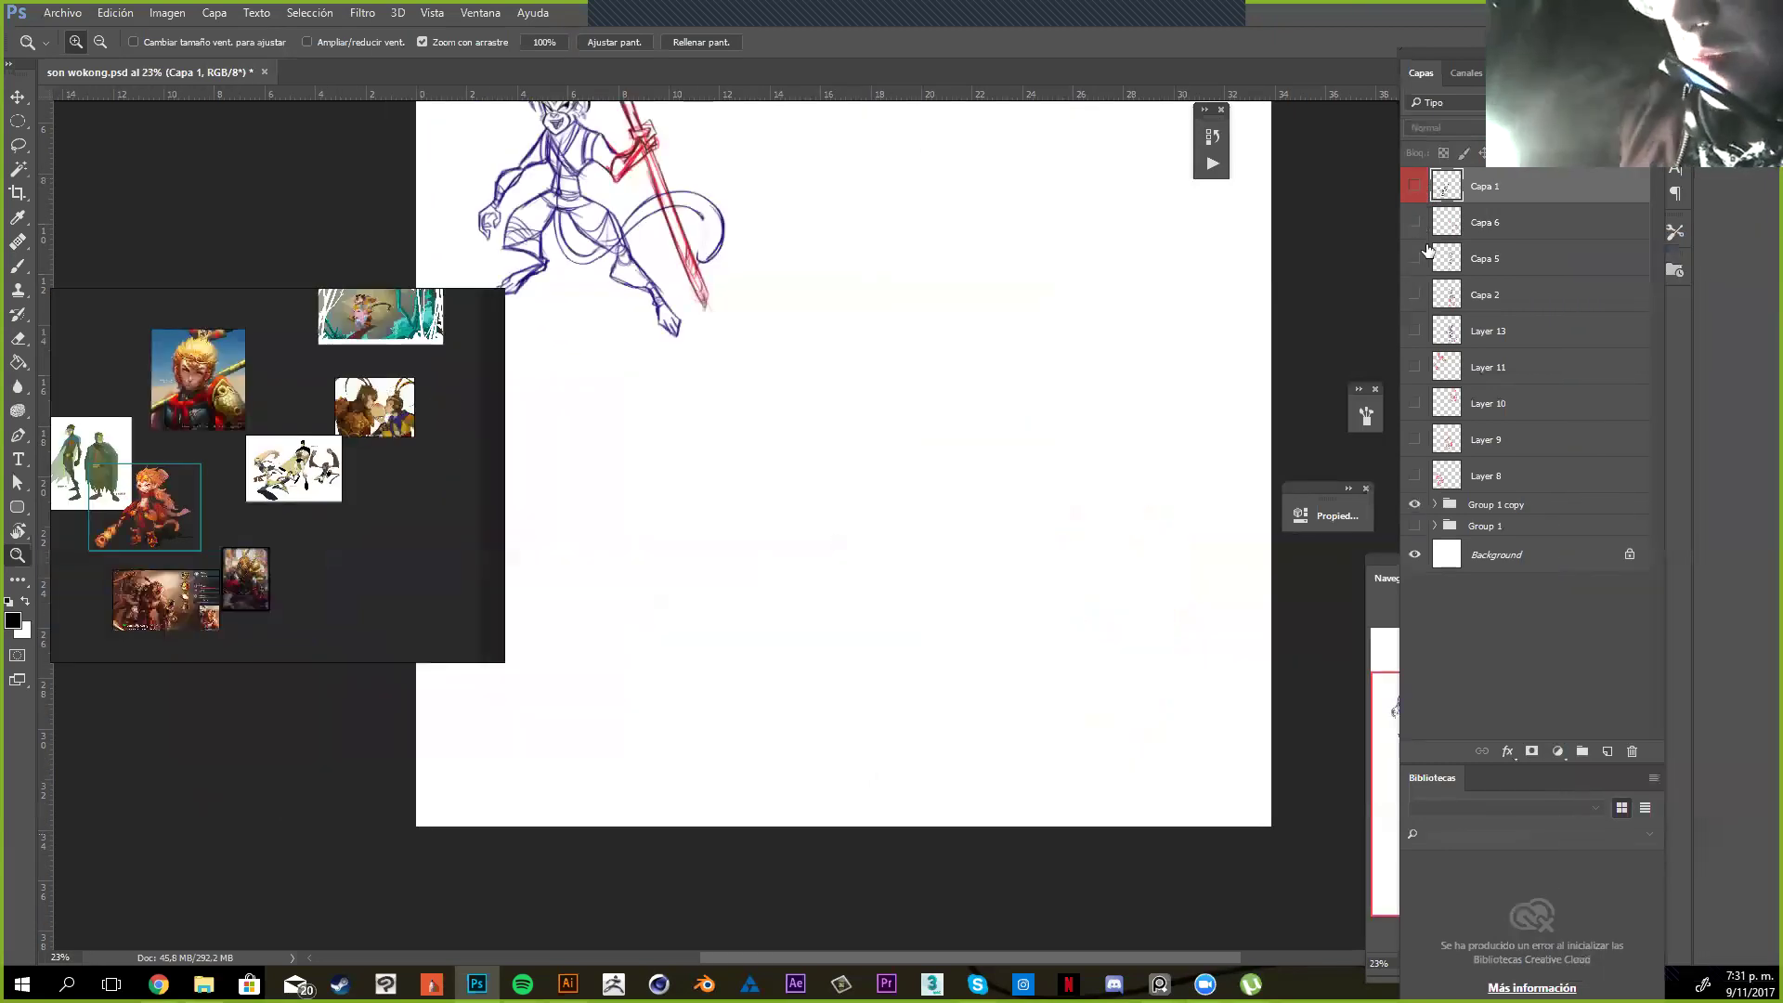
pyautogui.moveTo(999, 475); pyautogui.dragTo(991, 510)
pyautogui.scroll(-3, 991, 510)
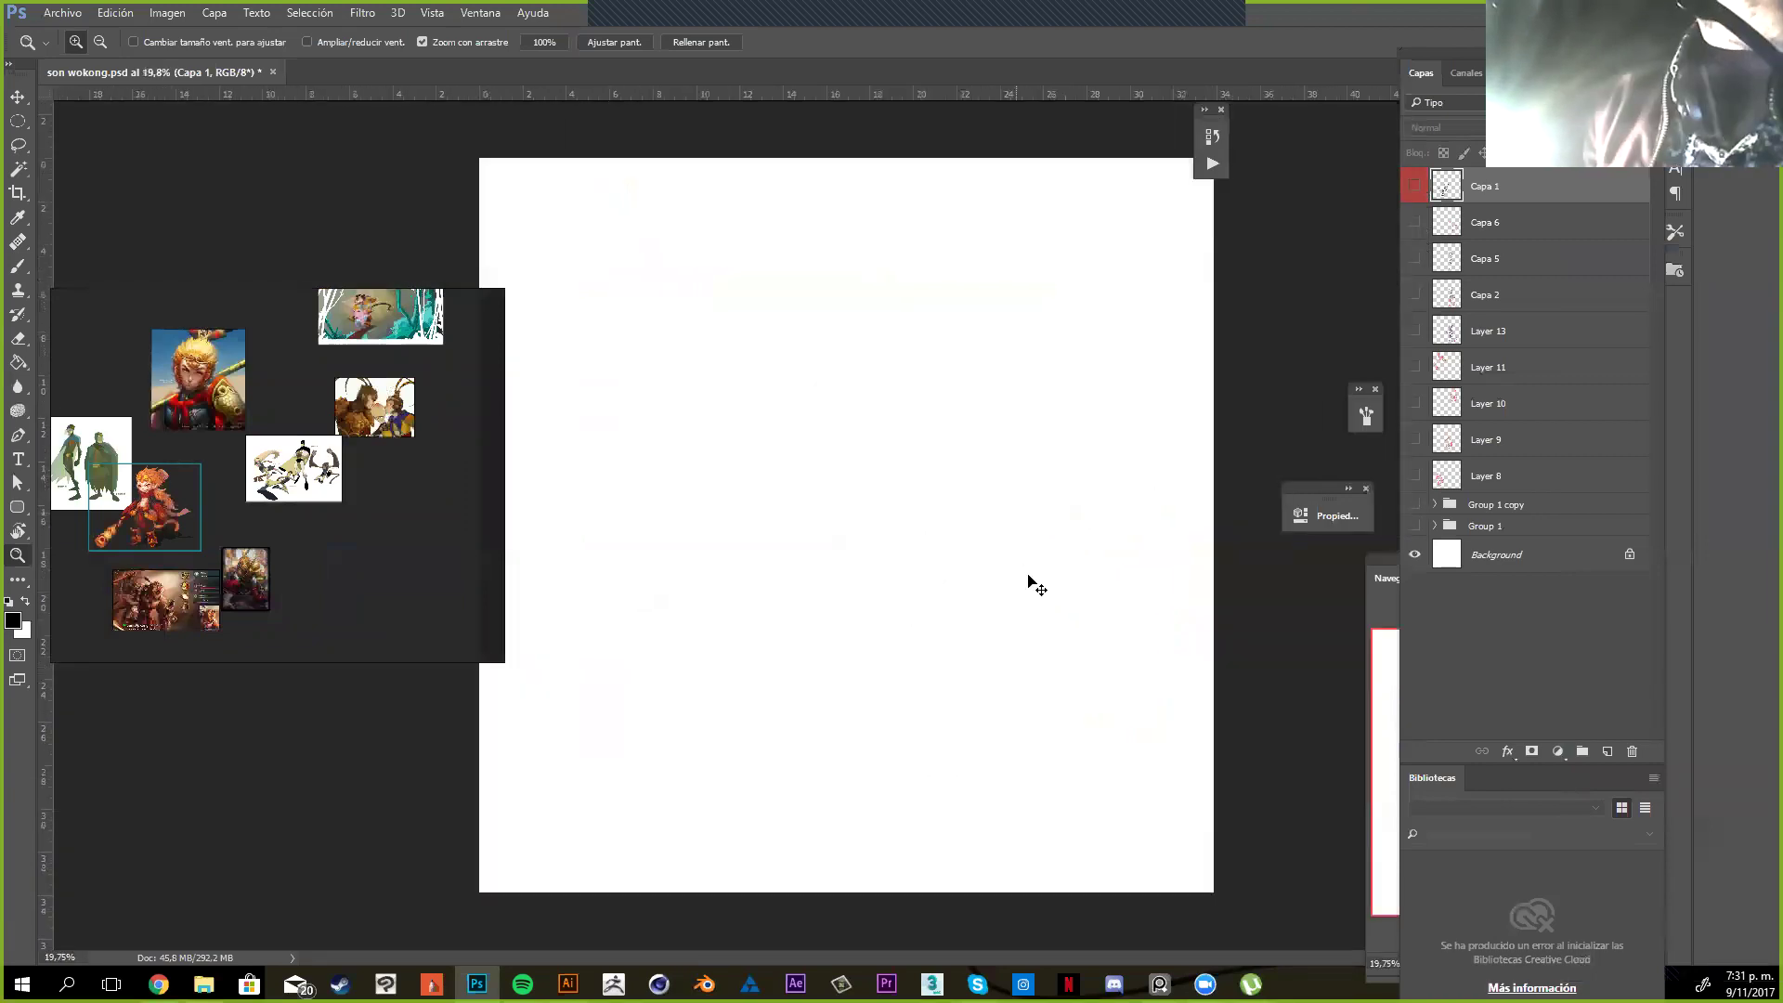
# Show layer Capa 1 again and erase the small practice eye drawn beside the monkey head's hair
pyautogui.press('v')
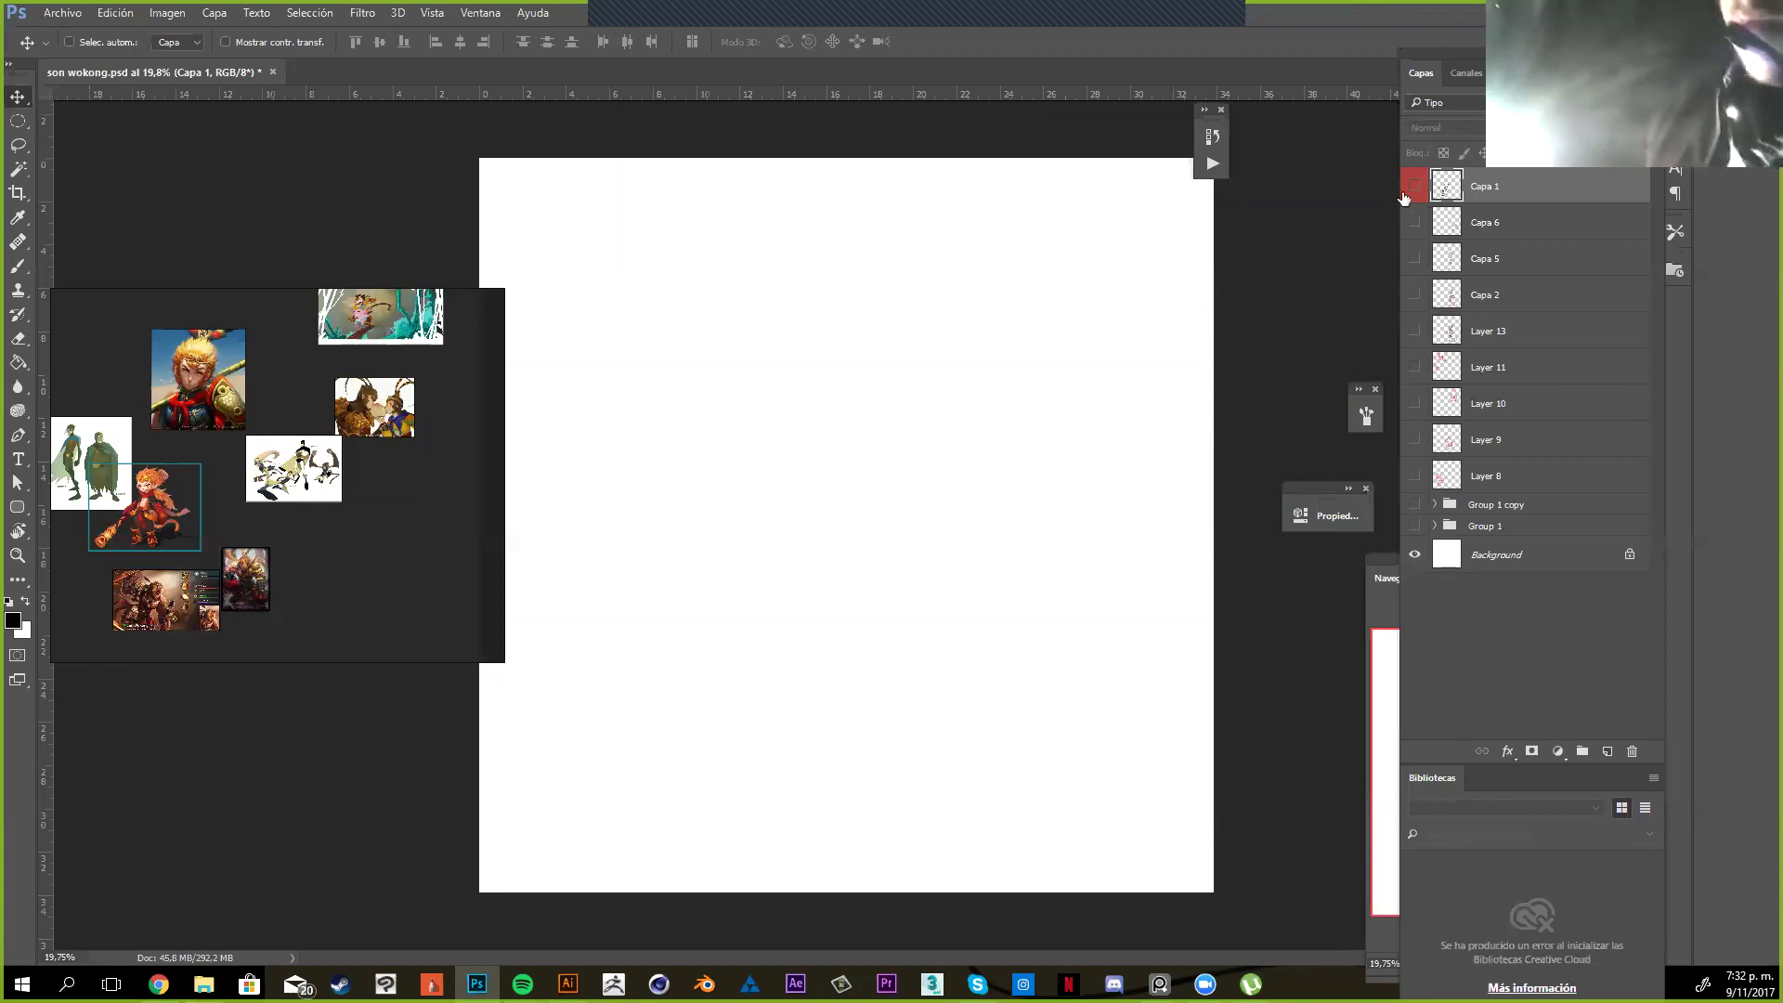
pyautogui.click(1413, 185)
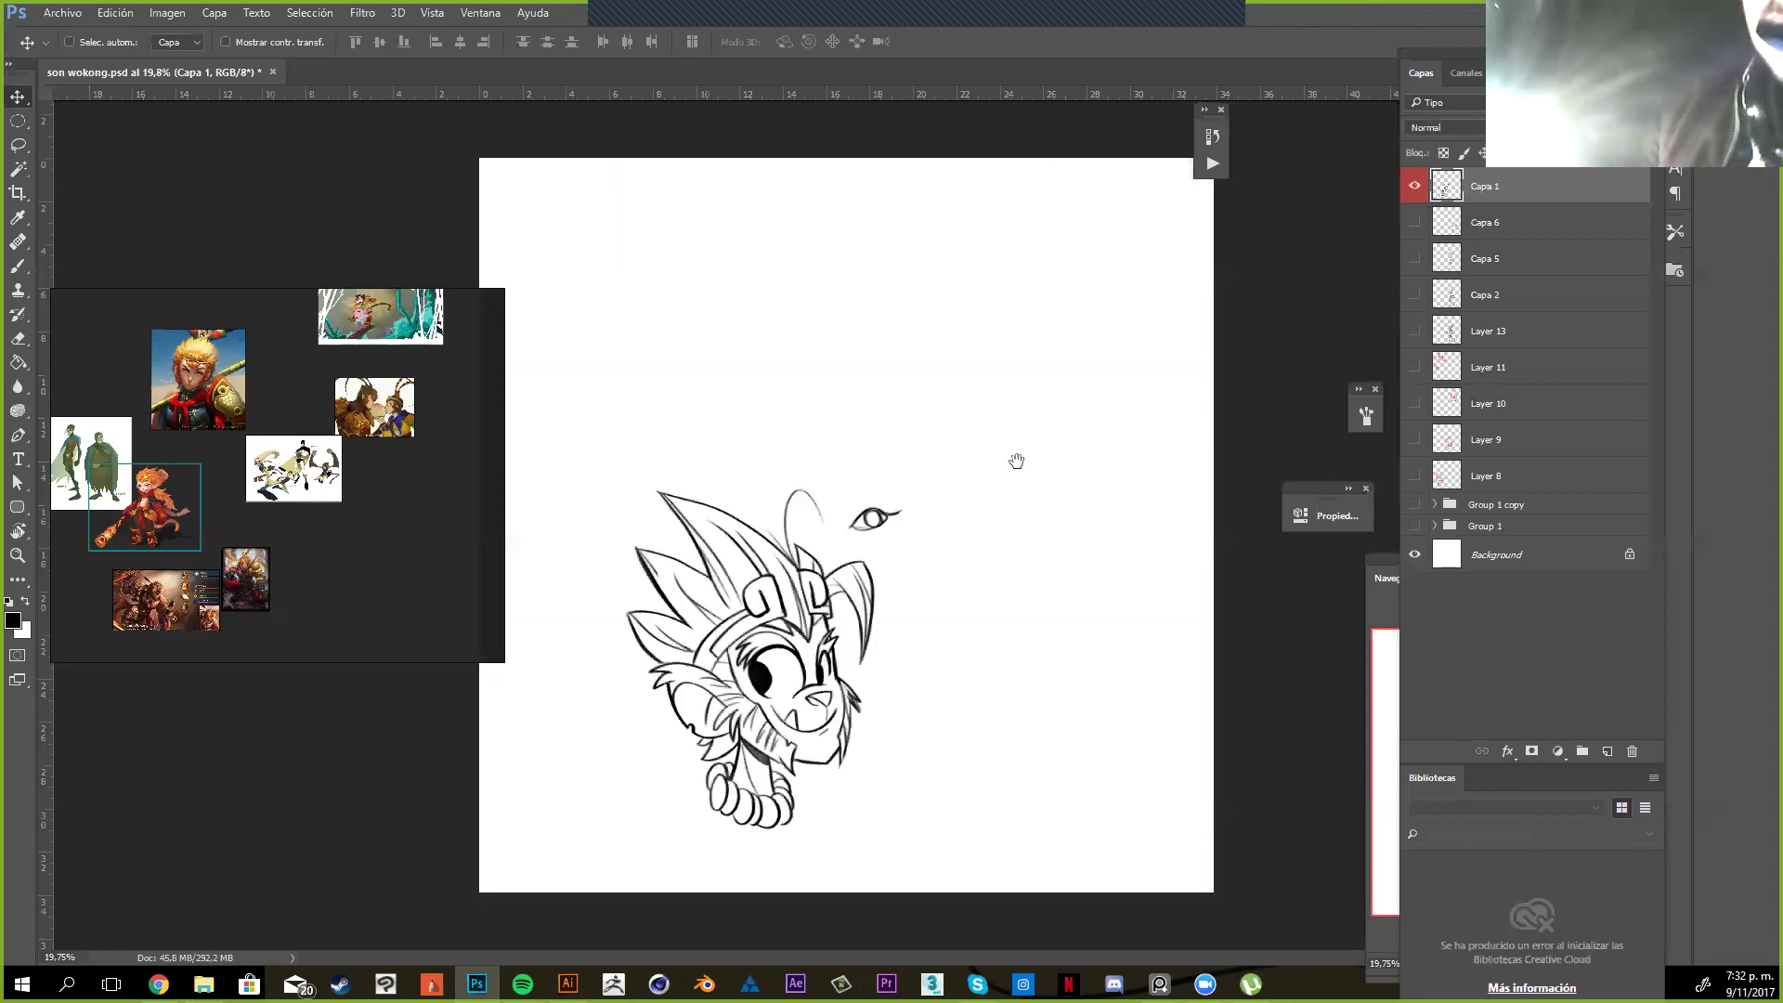
pyautogui.press('z')
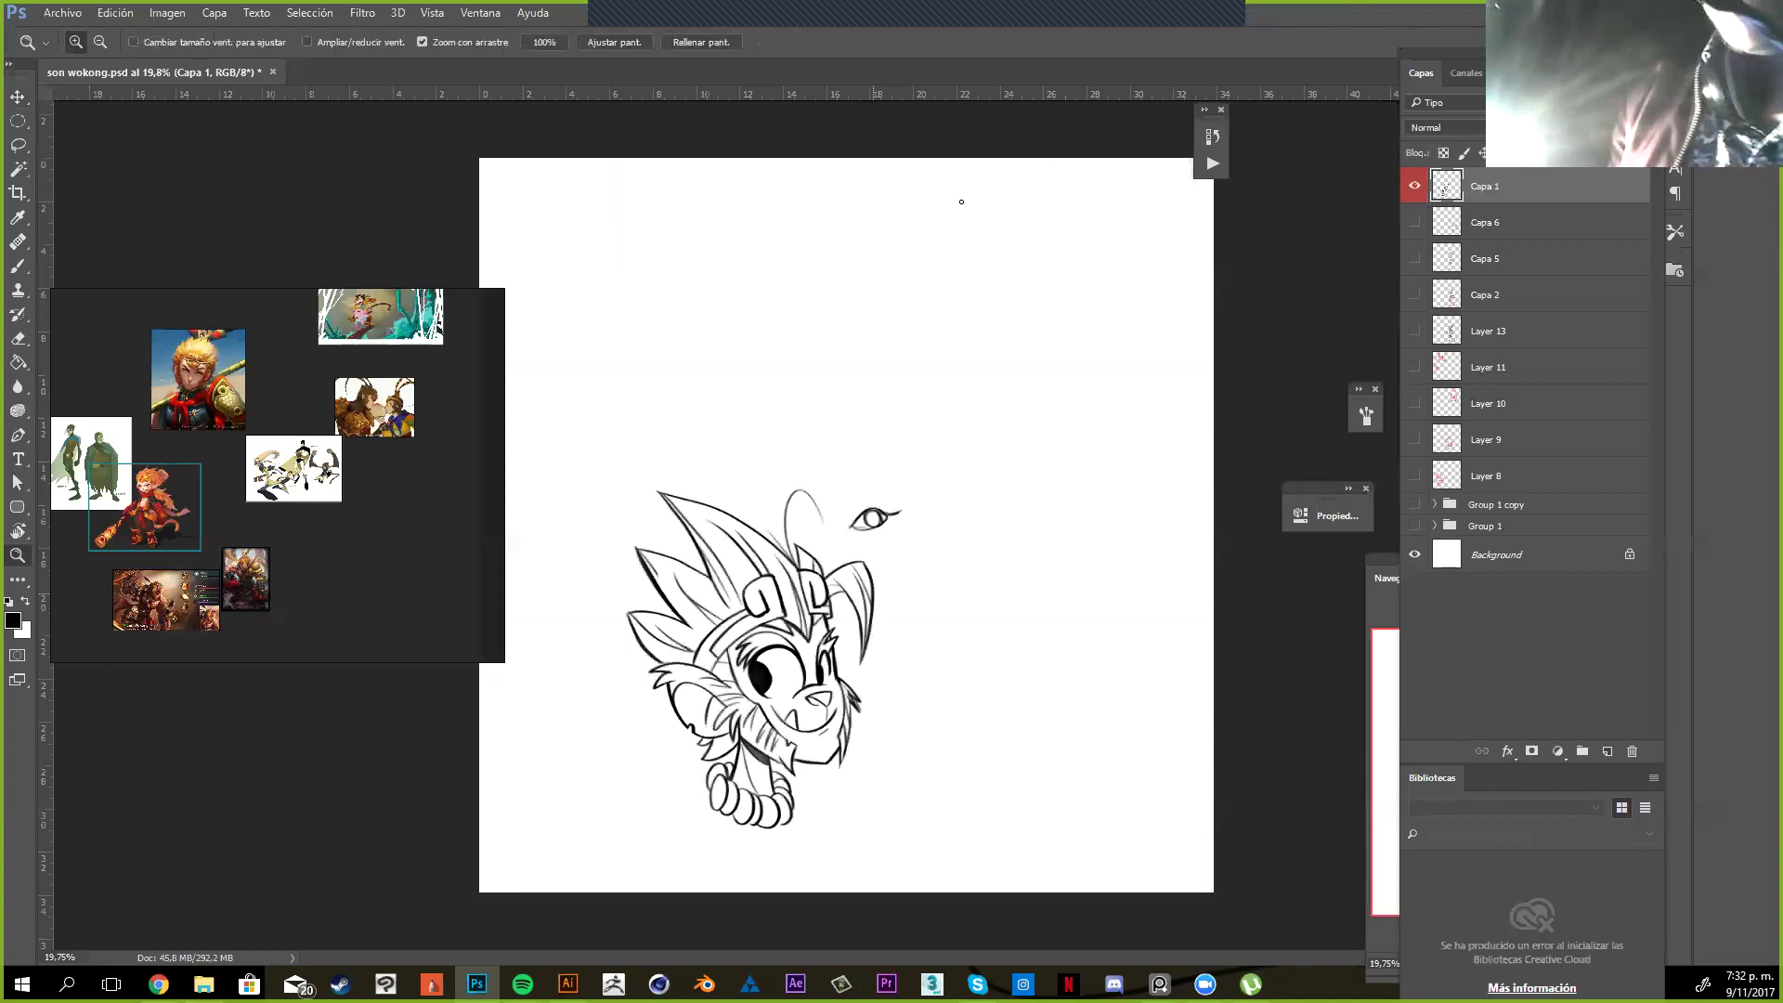
pyautogui.moveTo(959, 203); pyautogui.dragTo(1034, 242)
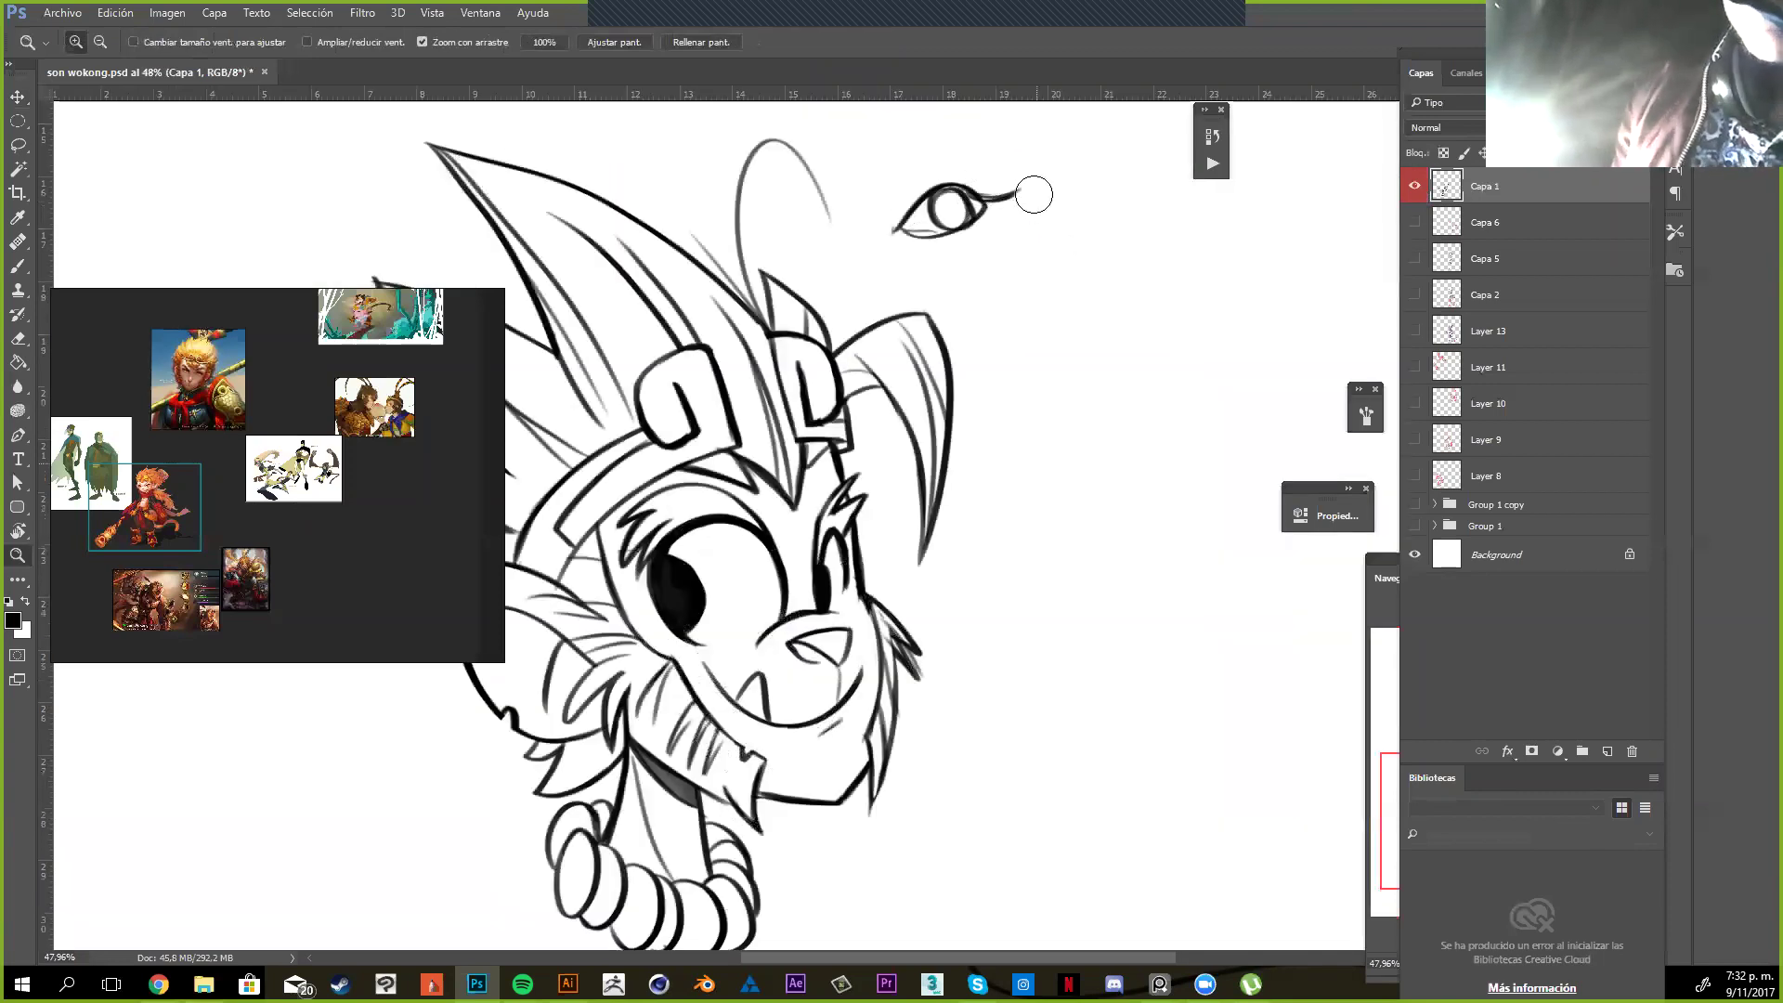
pyautogui.press('e')
pyautogui.moveTo(933, 196); pyautogui.dragTo(940, 215)
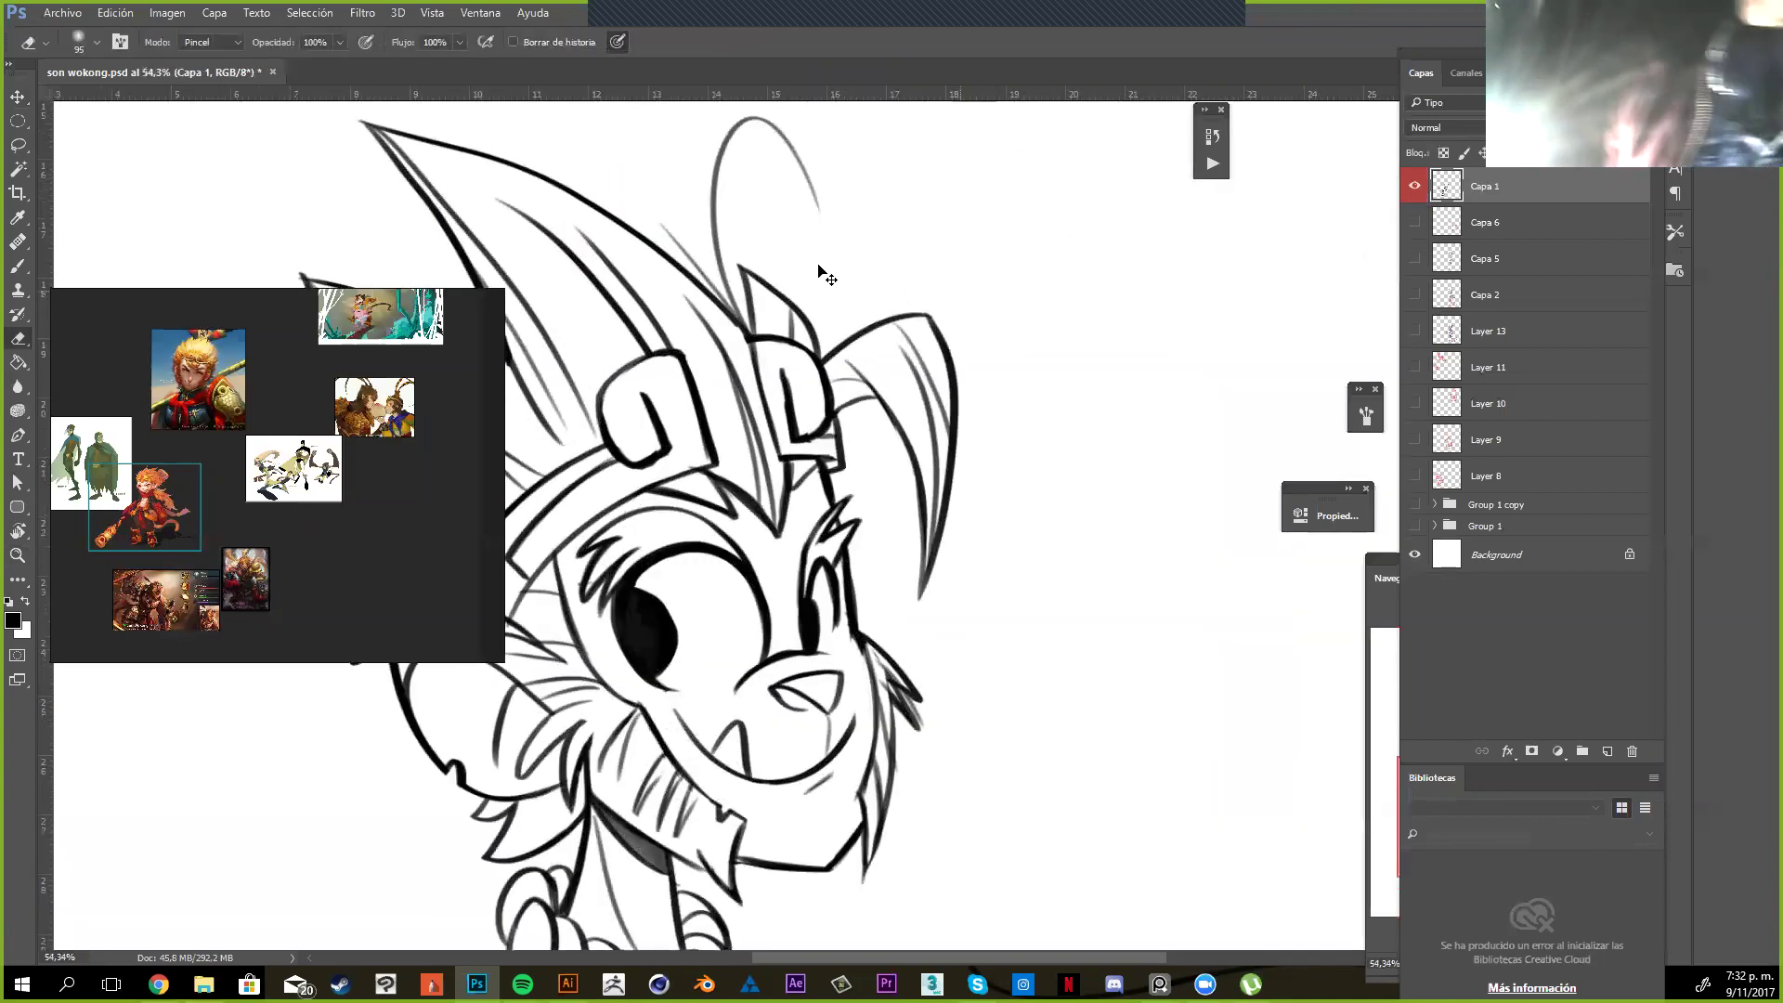
# Move the reference board further over the head sketch and regroup the forest, monkey pair, red monkey king and white-background hero images
pyautogui.click(303, 396)
pyautogui.moveTo(440, 398); pyautogui.dragTo(587, 392)
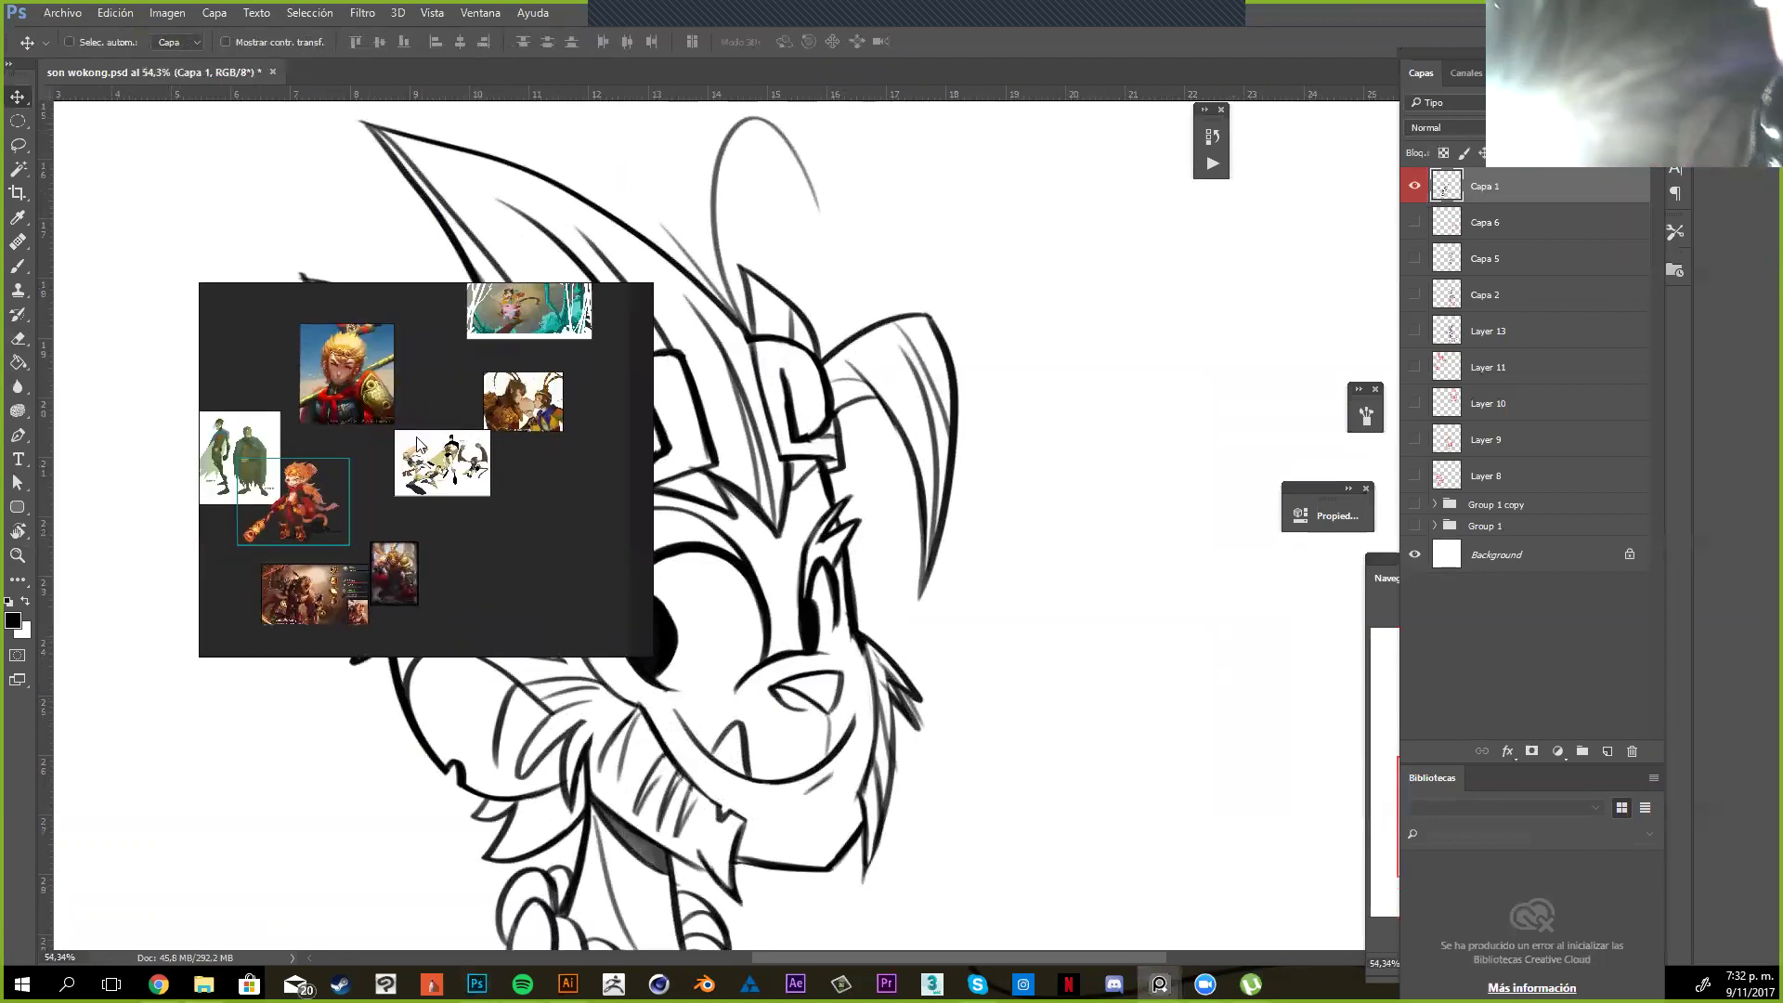
pyautogui.scroll(1, 417, 444)
pyautogui.scroll(3, 440, 440)
pyautogui.scroll(-3, 432, 398)
pyautogui.moveTo(576, 299); pyautogui.dragTo(538, 318)
pyautogui.moveTo(429, 336); pyautogui.dragTo(477, 375)
pyautogui.moveTo(535, 324); pyautogui.dragTo(477, 375)
pyautogui.moveTo(580, 420); pyautogui.dragTo(508, 431)
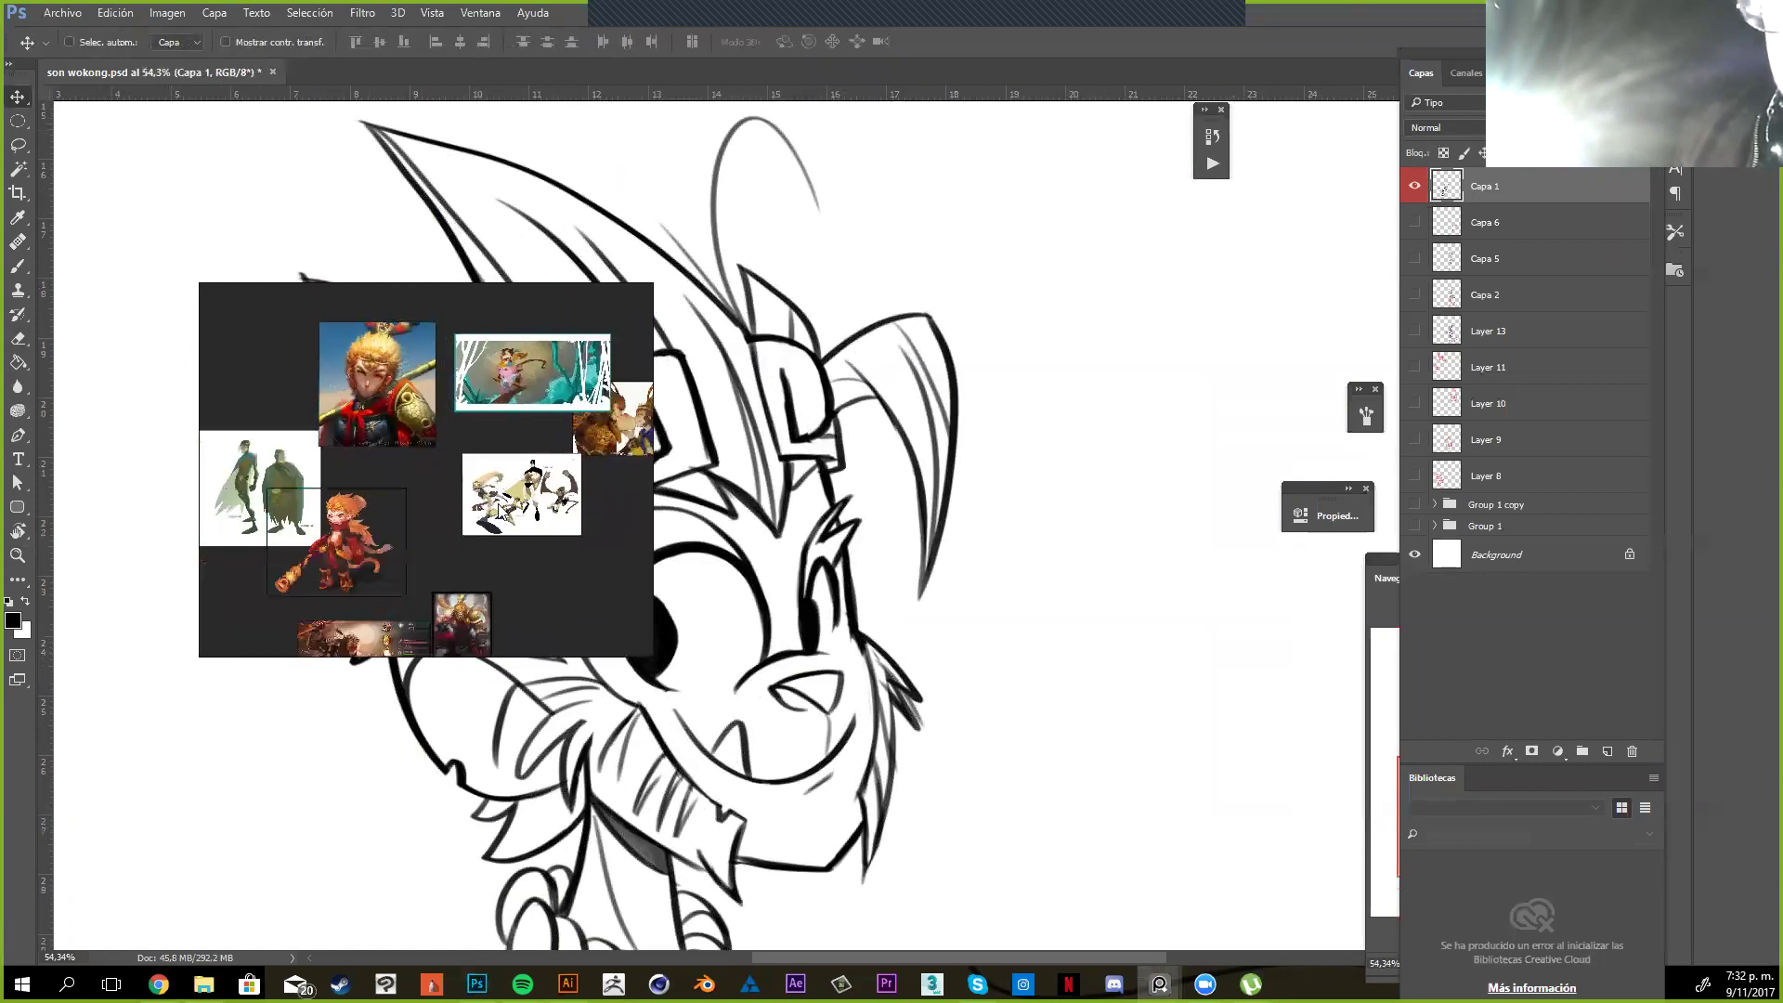
pyautogui.moveTo(496, 516); pyautogui.dragTo(509, 559)
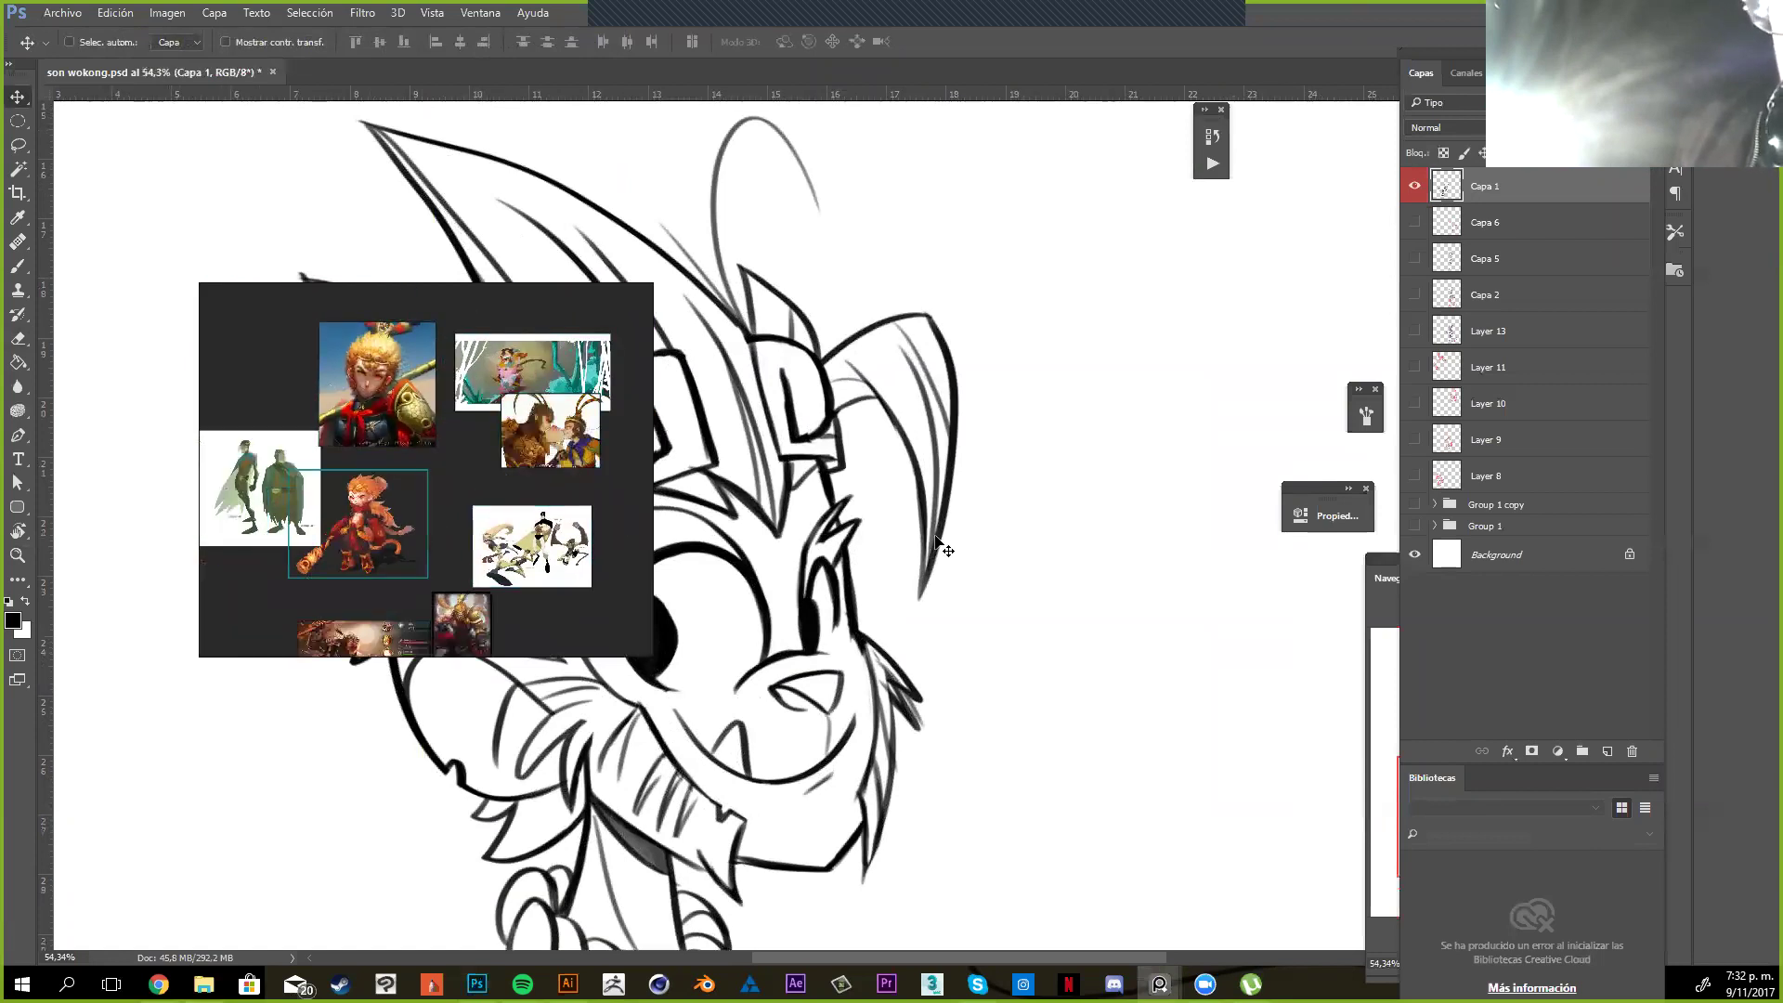
# Move the reference board up over the head's hair and separate the monkey pair image from the forest image
pyautogui.moveTo(456, 295); pyautogui.dragTo(433, 226)
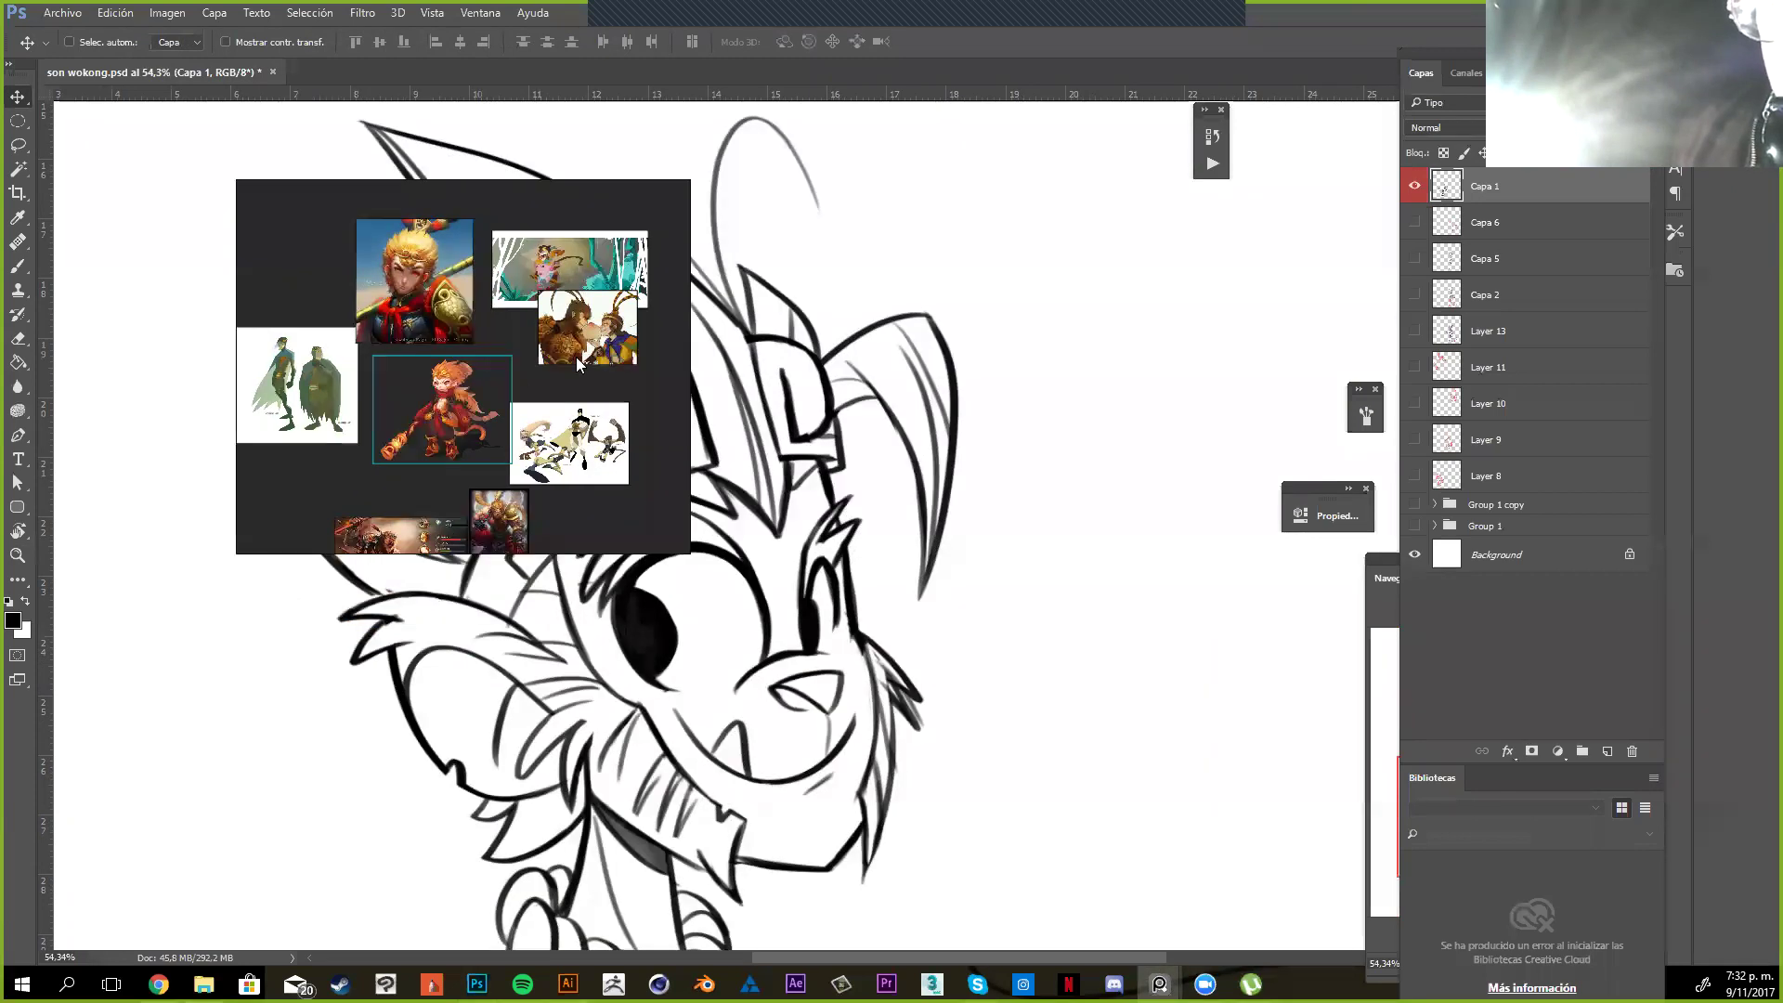
pyautogui.scroll(2, 575, 357)
pyautogui.moveTo(561, 266); pyautogui.dragTo(561, 288)
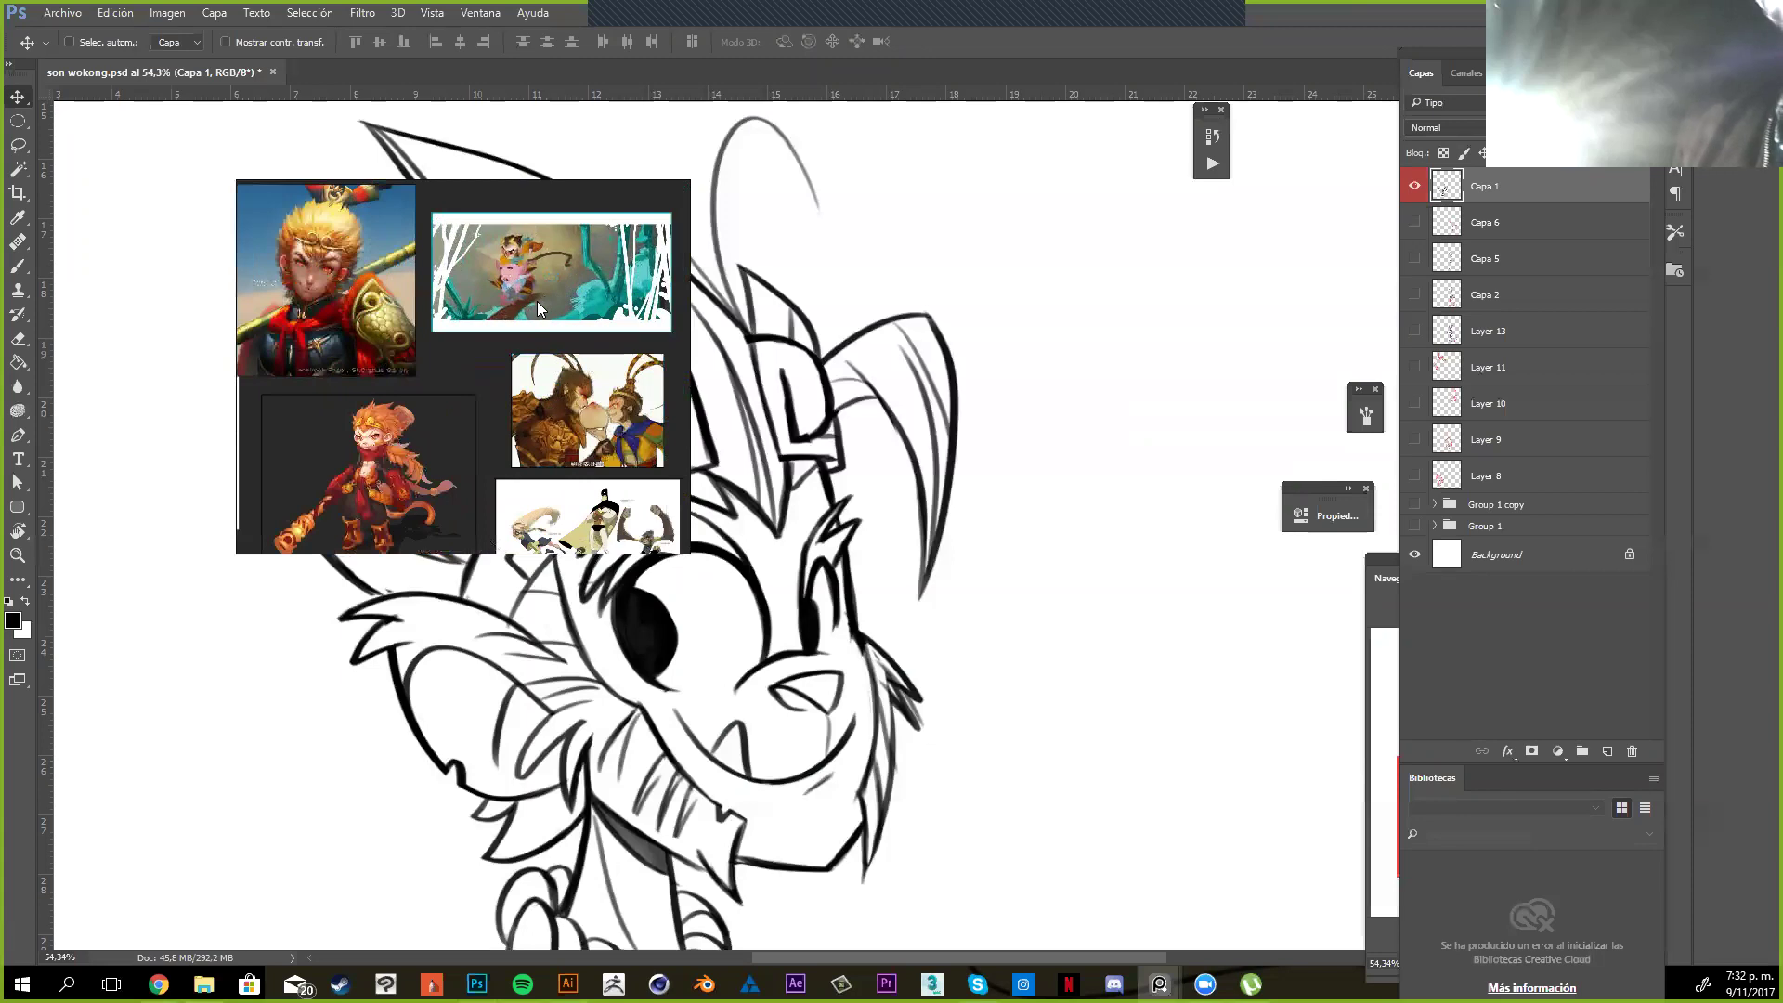
# Examine the forest monkey, red monkey king and green caped figures references close up on the board
pyautogui.scroll(1, 536, 304)
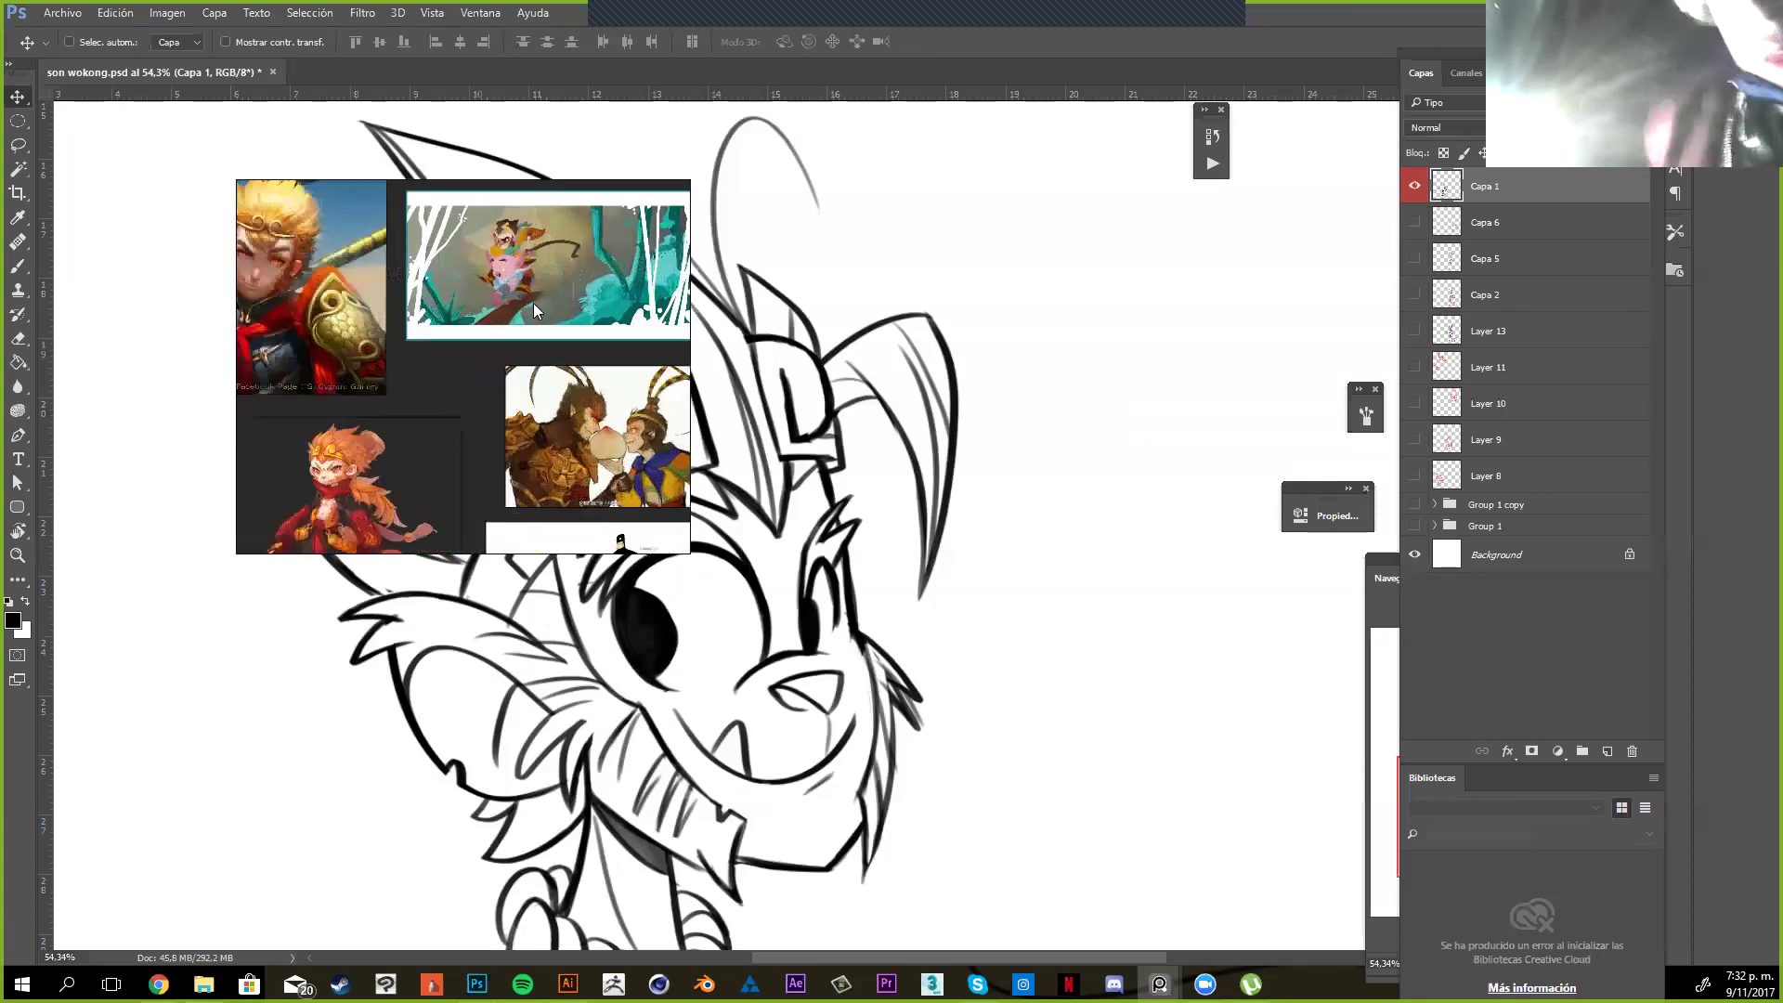
pyautogui.scroll(3, 533, 303)
pyautogui.scroll(-2, 533, 302)
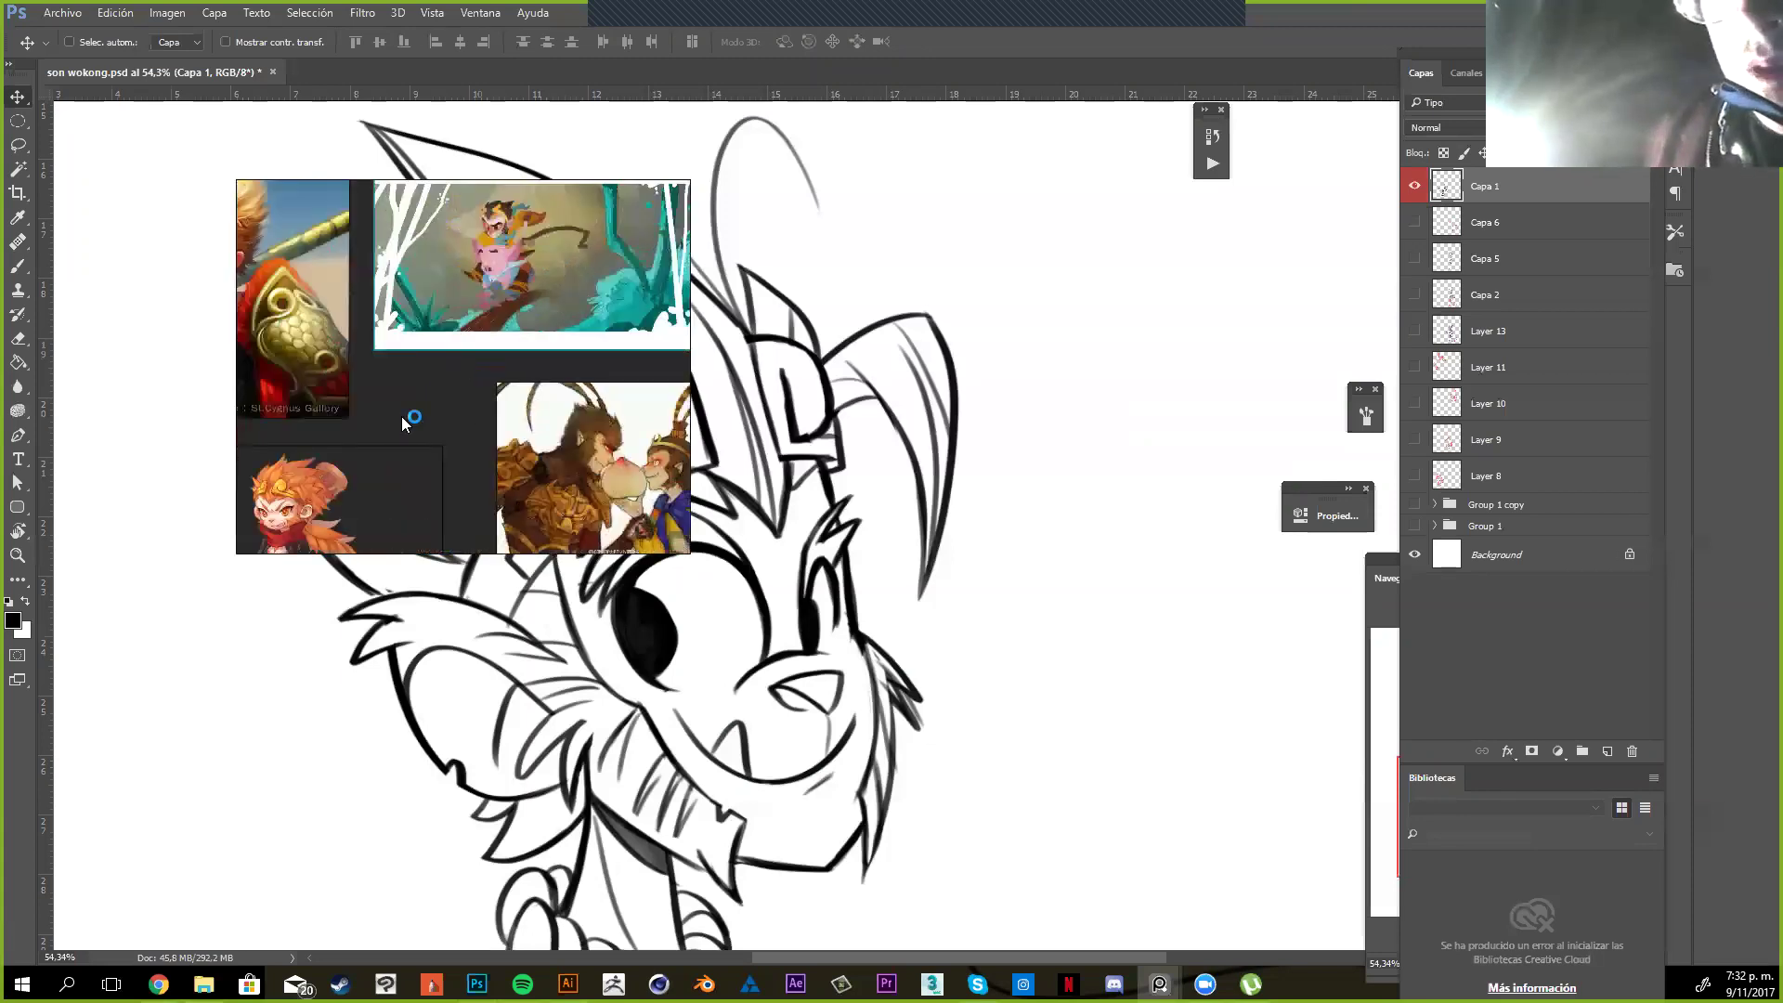
pyautogui.scroll(-2, 509, 335)
pyautogui.scroll(1, 533, 312)
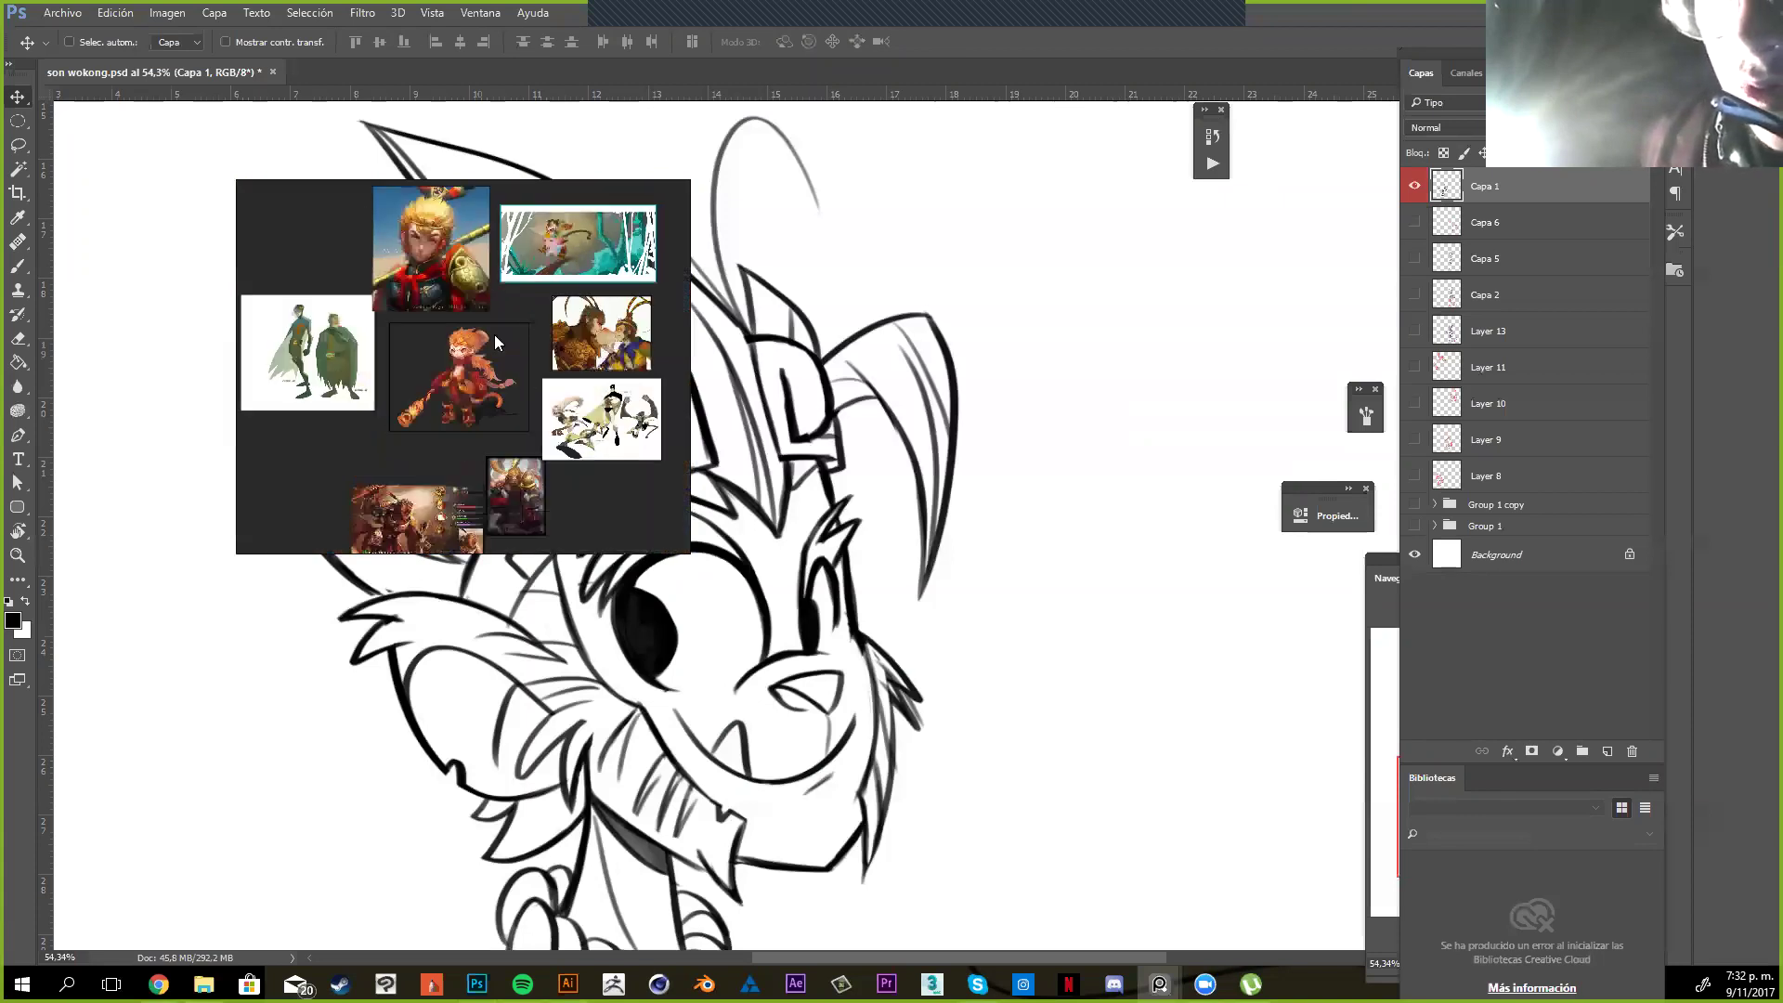
pyautogui.scroll(4, 501, 367)
pyautogui.scroll(-3, 482, 454)
pyautogui.scroll(2, 538, 402)
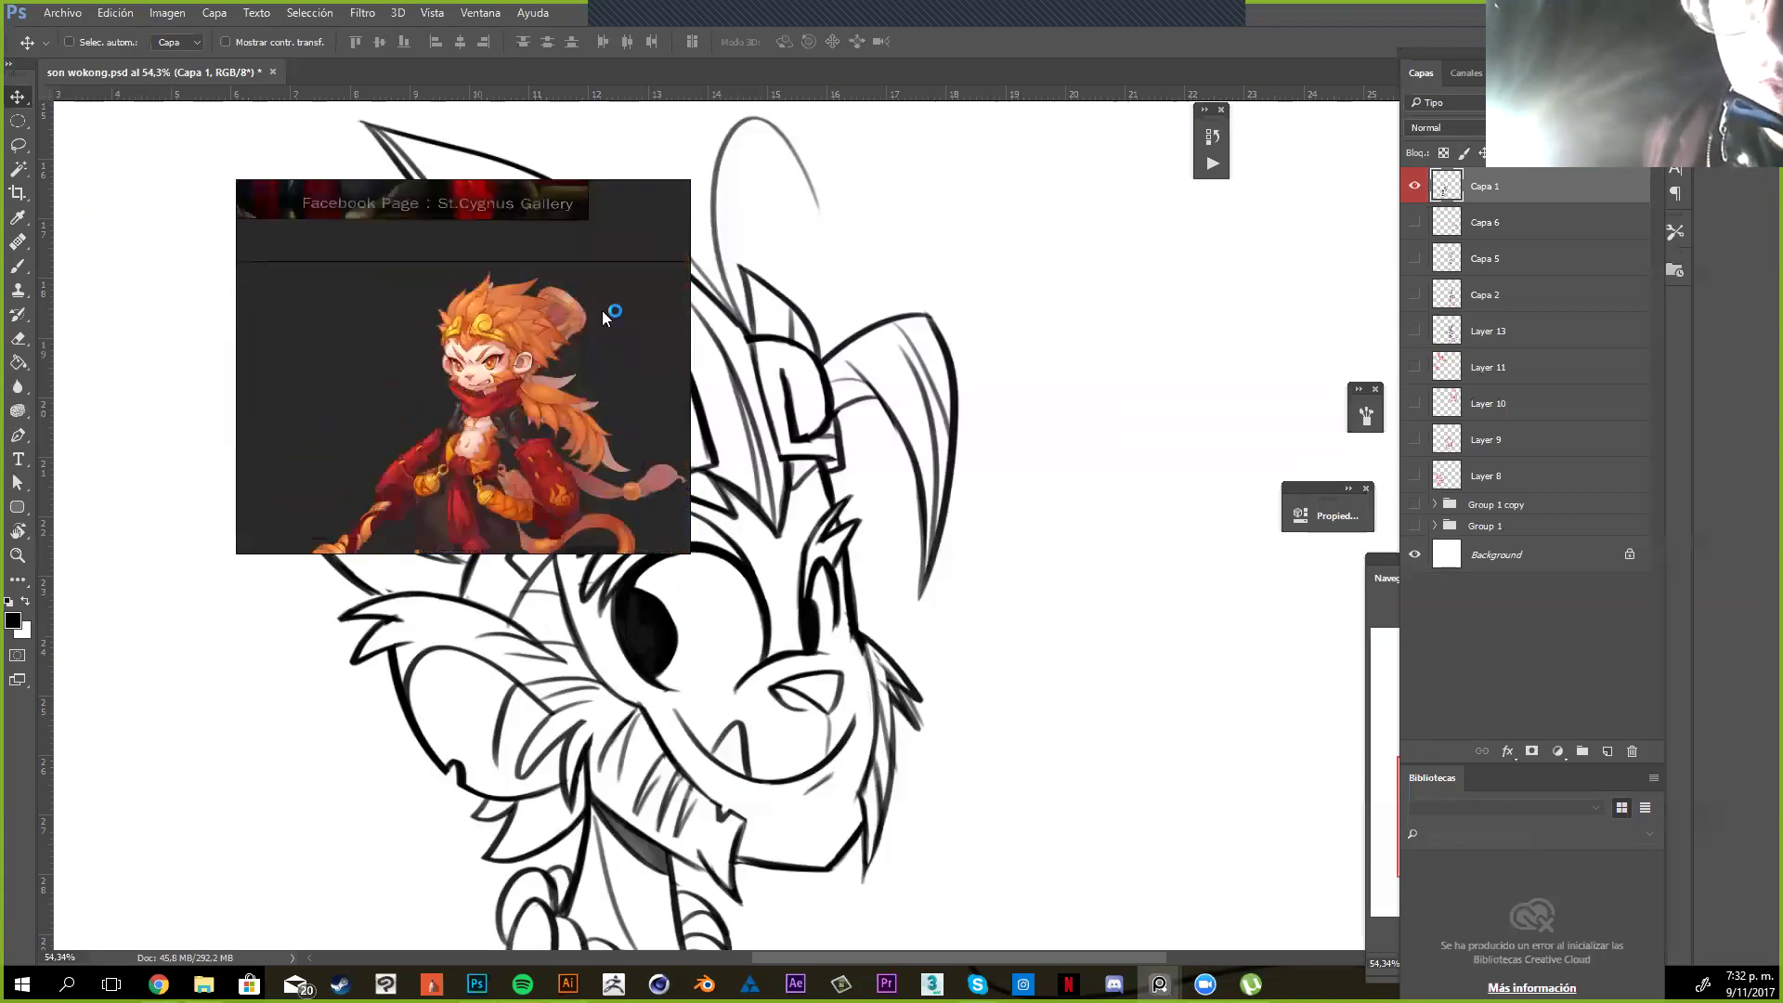
pyautogui.scroll(-3, 601, 310)
pyautogui.scroll(3, 501, 360)
pyautogui.scroll(-1, 295, 463)
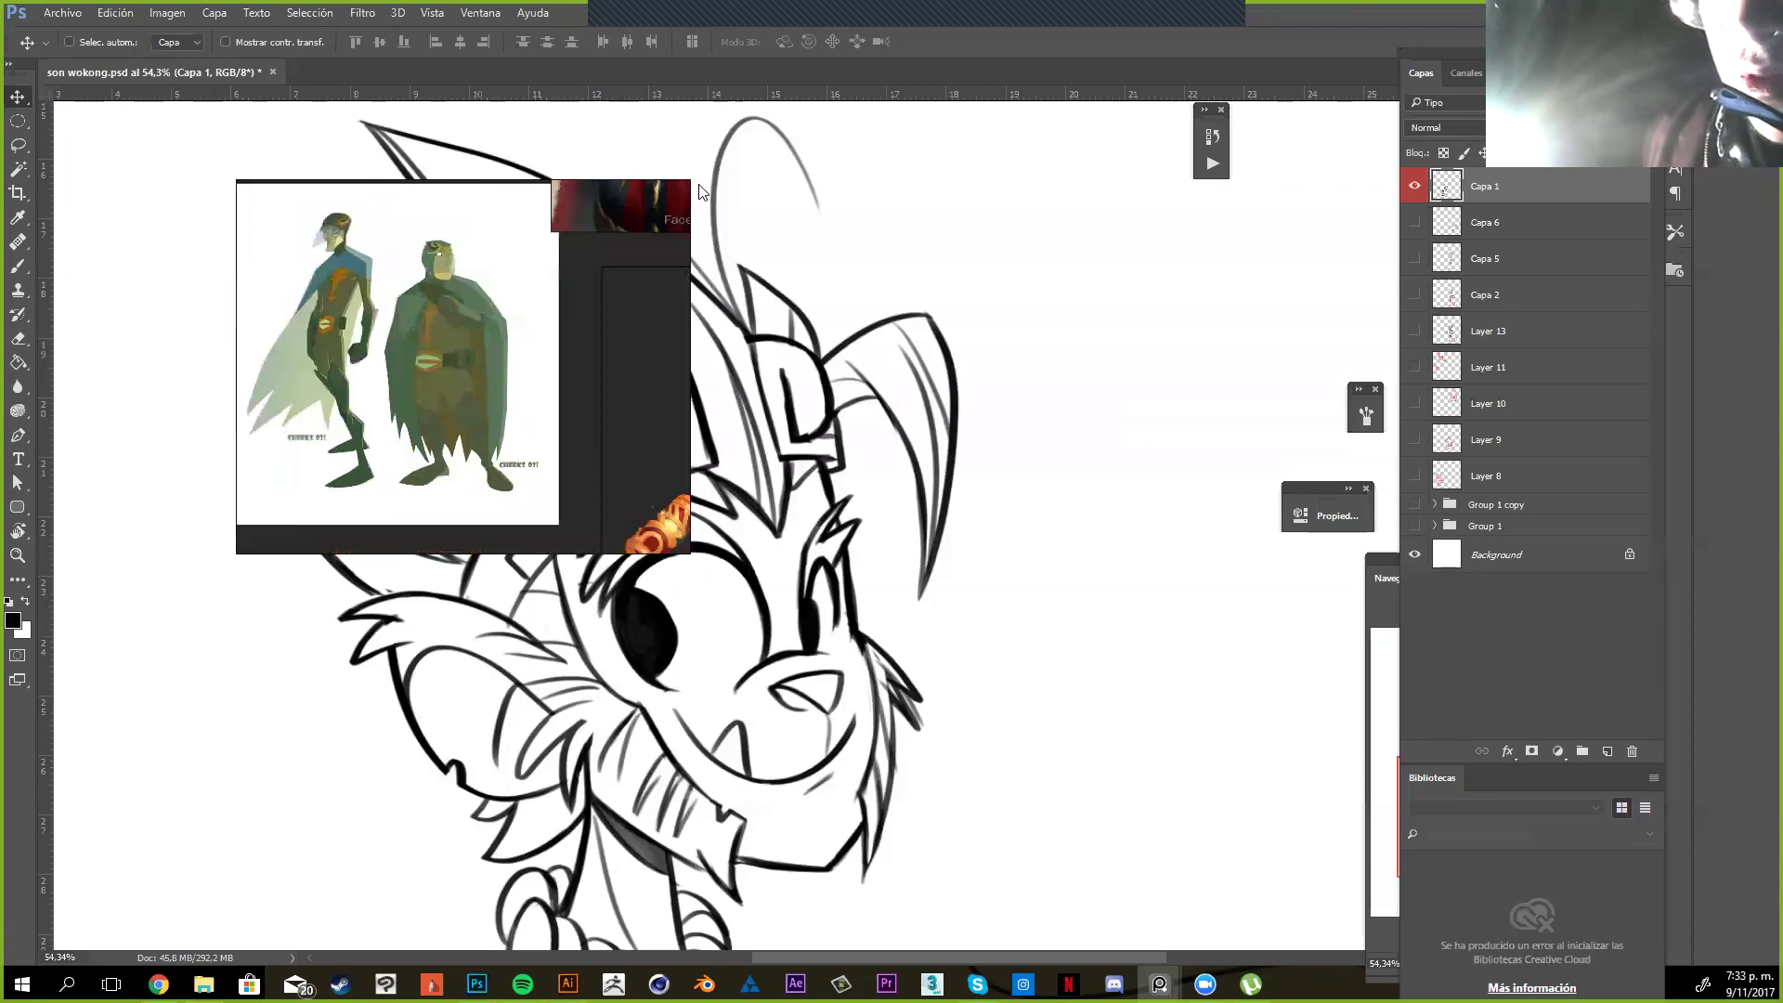
# Examine the white-background hero poses and the Sun WuKong game artwork on the reference board
pyautogui.moveTo(678, 214); pyautogui.dragTo(494, 252)
pyautogui.moveTo(613, 227); pyautogui.dragTo(404, 293)
pyautogui.moveTo(585, 267); pyautogui.dragTo(402, 68)
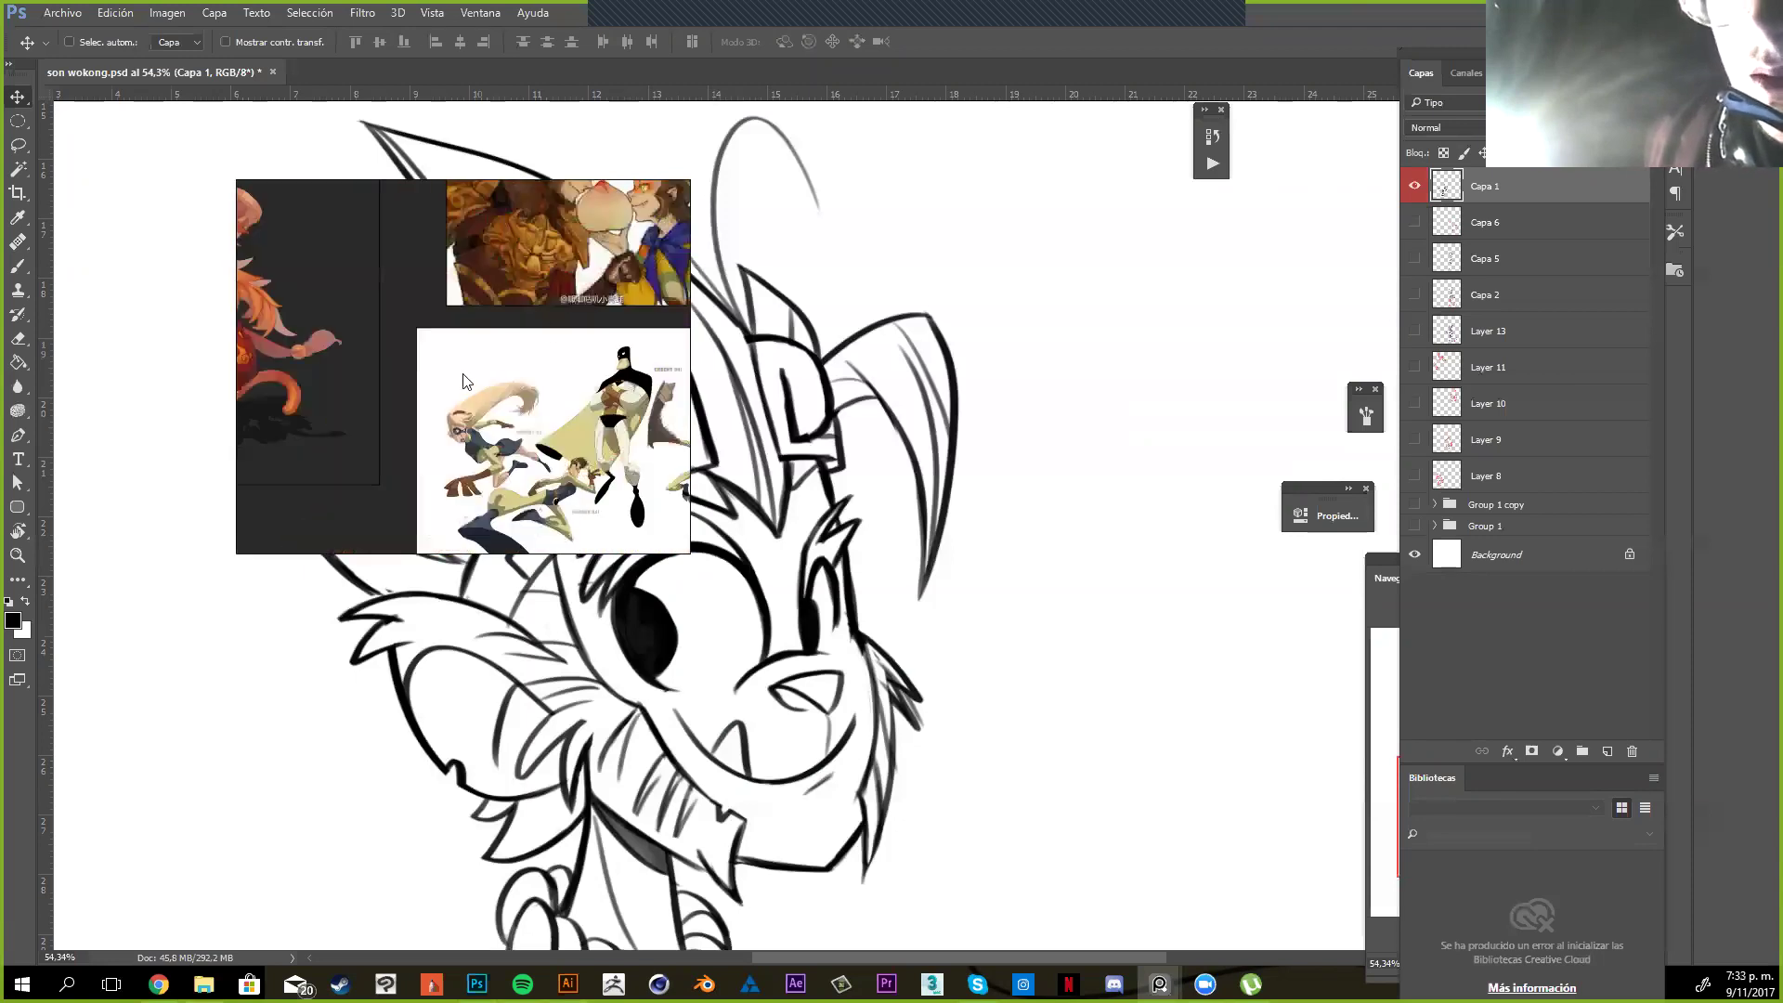
pyautogui.moveTo(464, 375); pyautogui.dragTo(570, 69)
pyautogui.moveTo(609, 389); pyautogui.dragTo(564, 425)
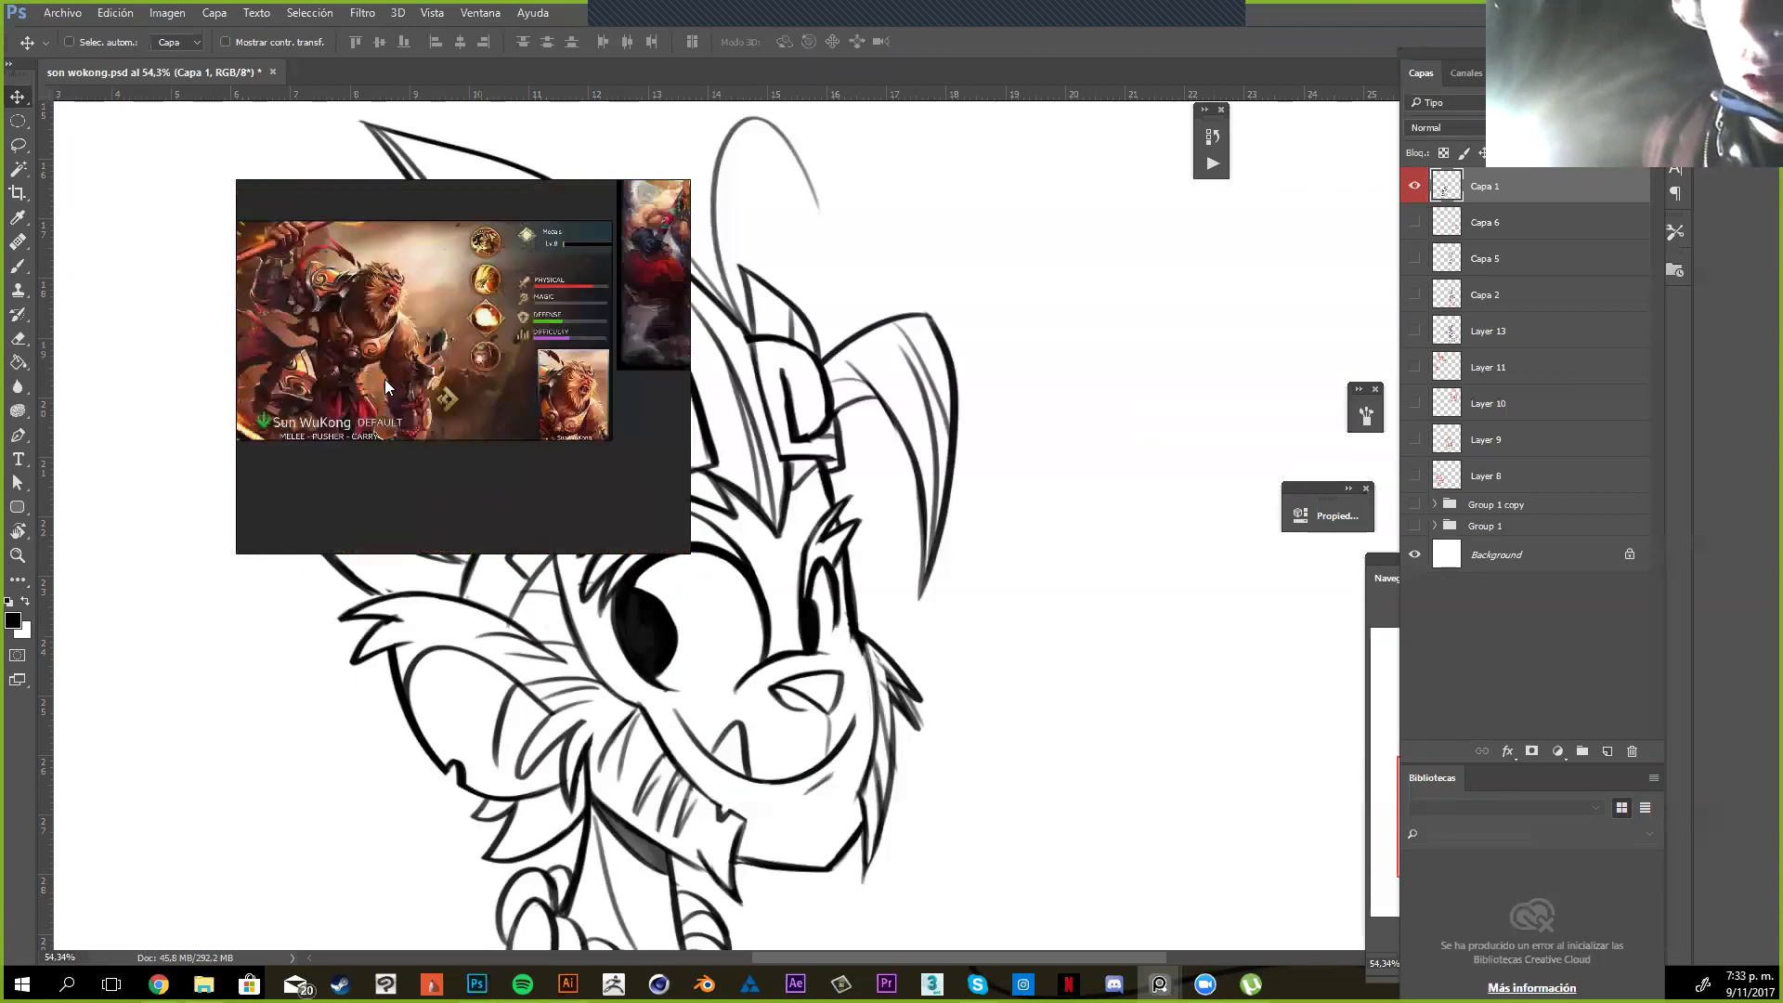
pyautogui.scroll(-1, 513, 326)
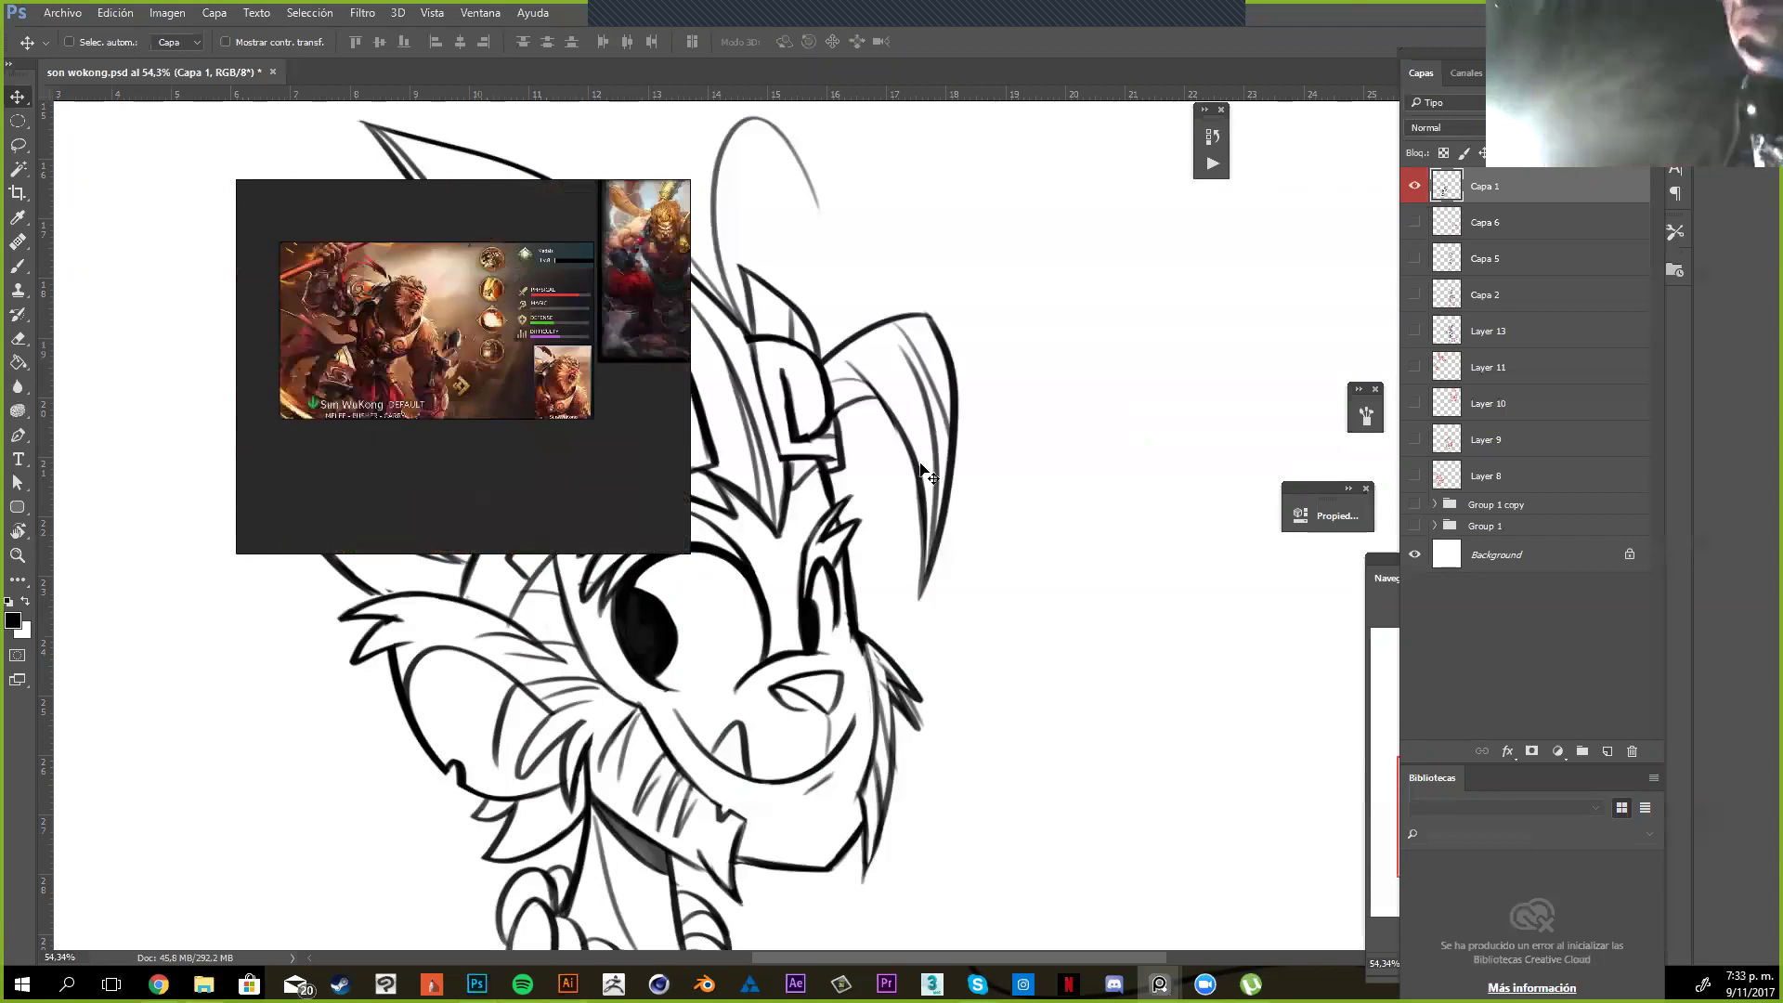
# Move the reference board off the monkey's face and show layers Capa 6 and Capa 5 together with Capa 1
pyautogui.moveTo(513, 326); pyautogui.dragTo(349, 364)
pyautogui.click(1414, 222)
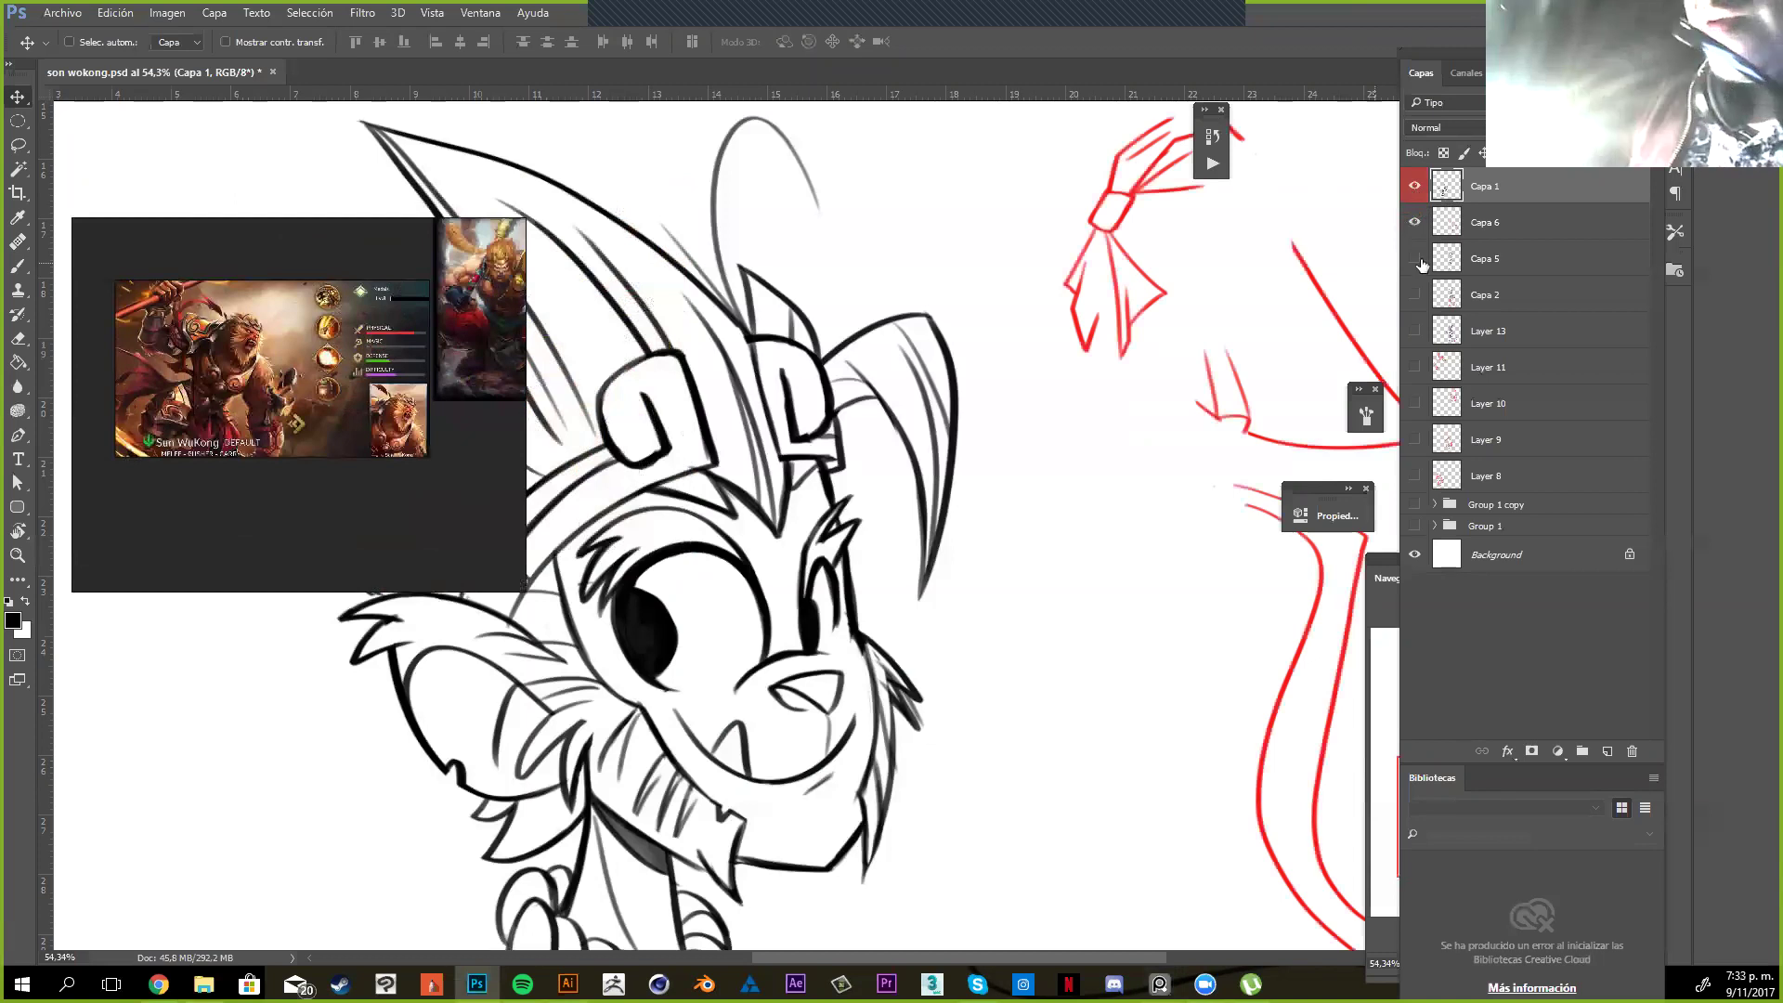
pyautogui.click(1414, 186)
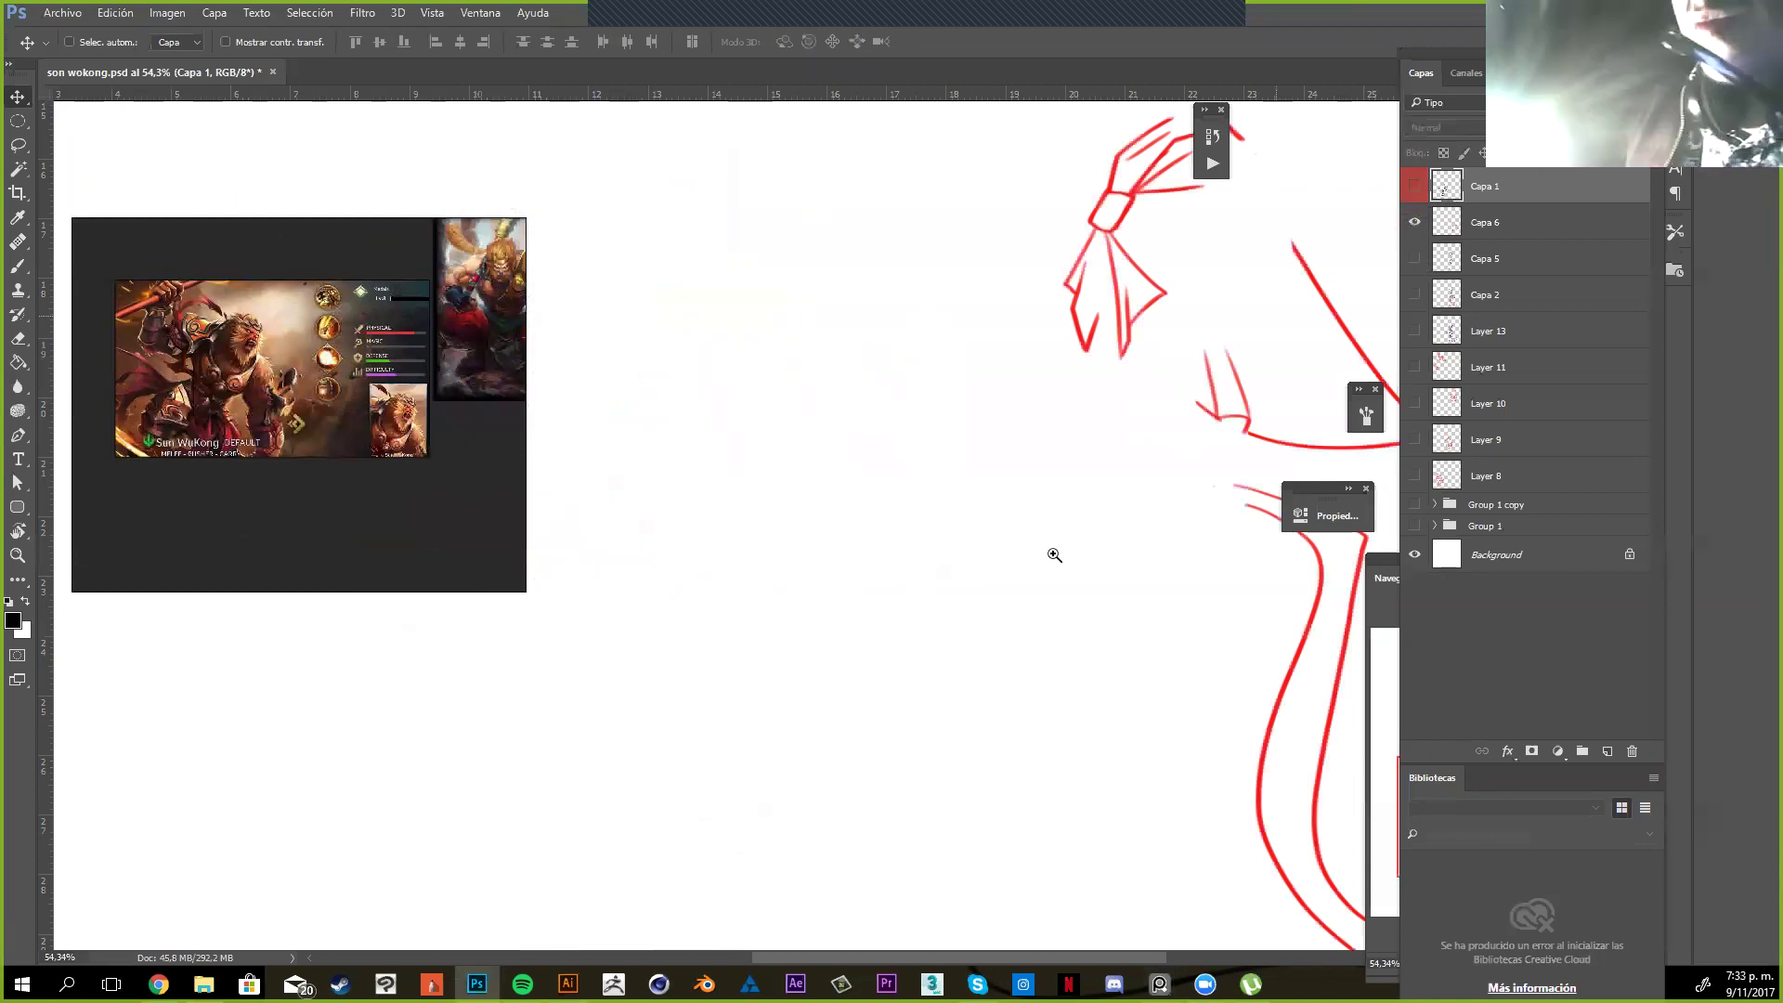
pyautogui.hotkey('ctrl', 'z')
pyautogui.moveTo(1078, 576); pyautogui.dragTo(1053, 624)
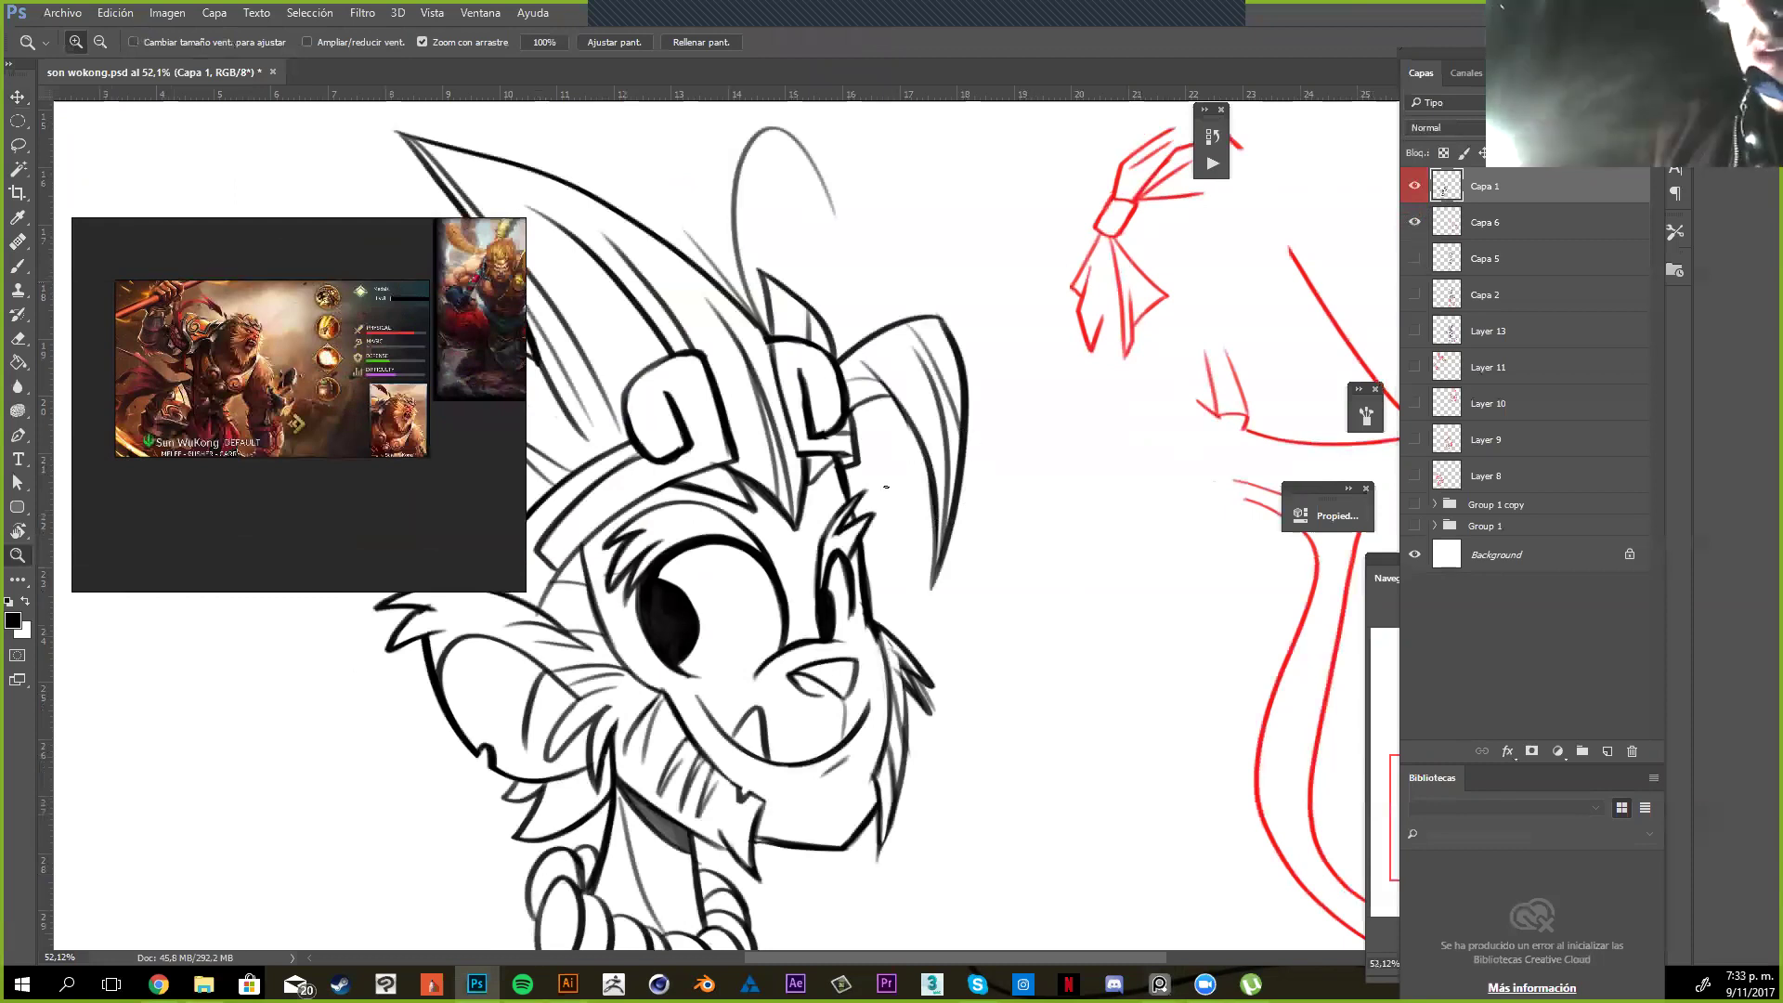
pyautogui.scroll(-3, 1034, 796)
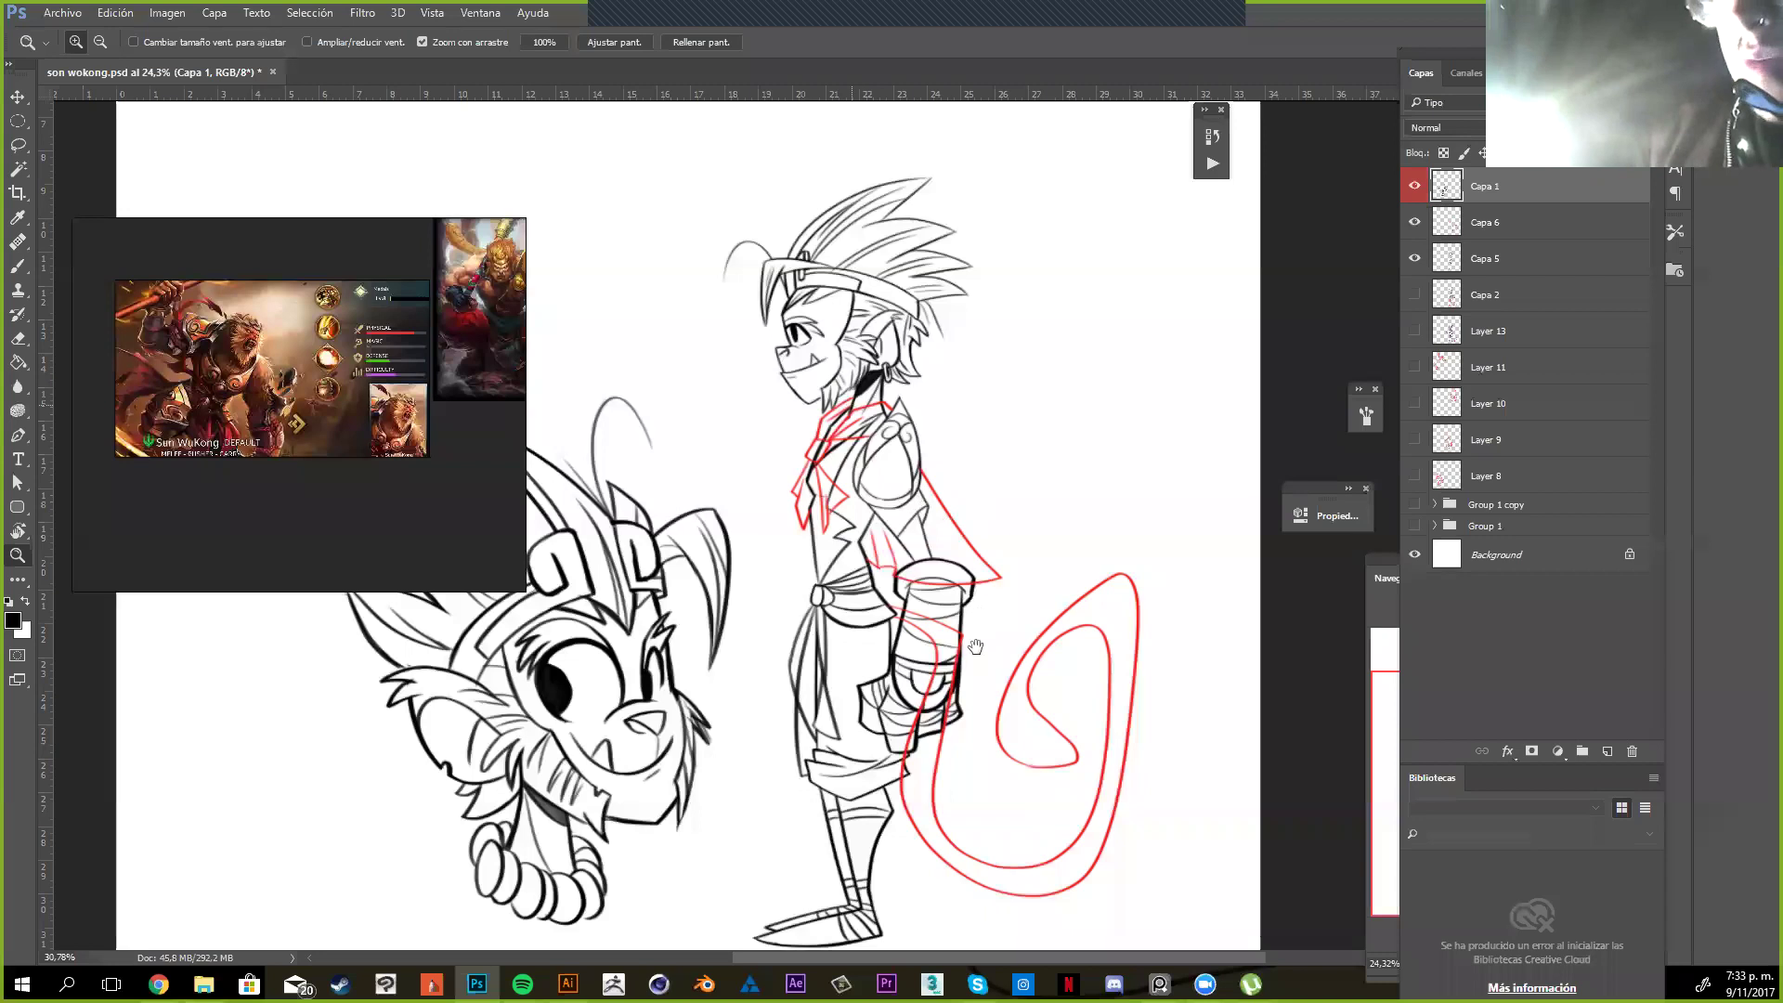
pyautogui.scroll(1, 973, 645)
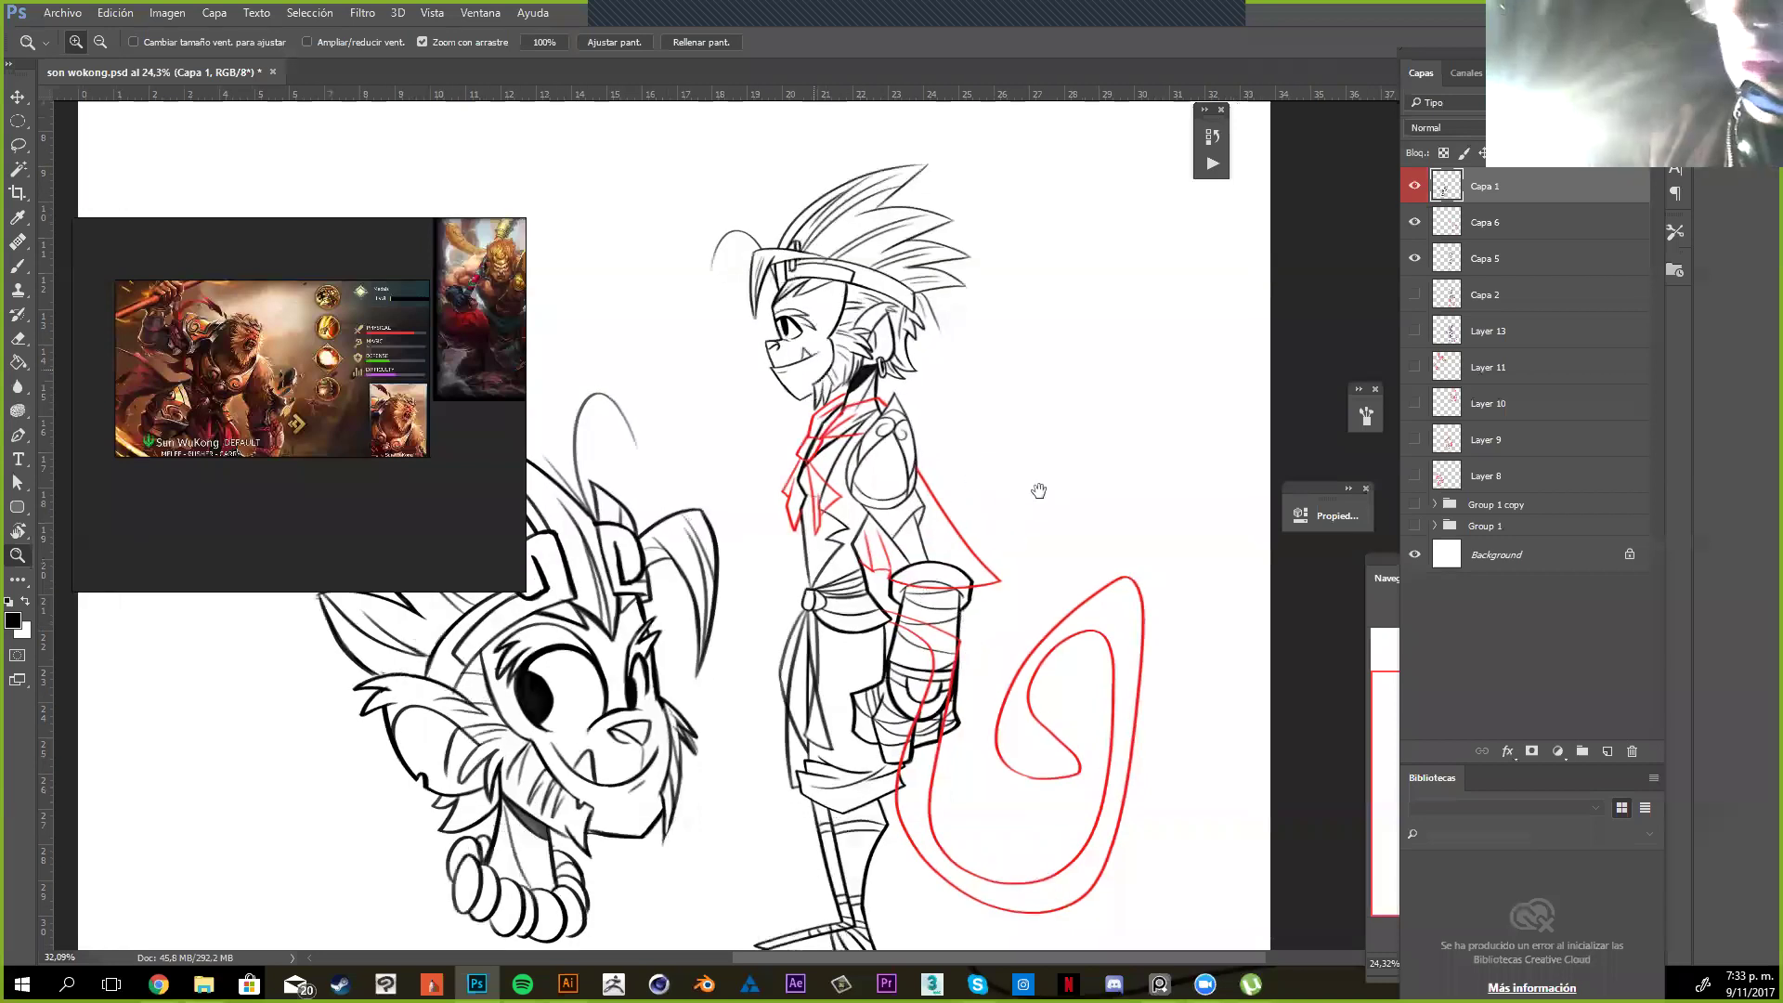
pyautogui.scroll(3, 1040, 492)
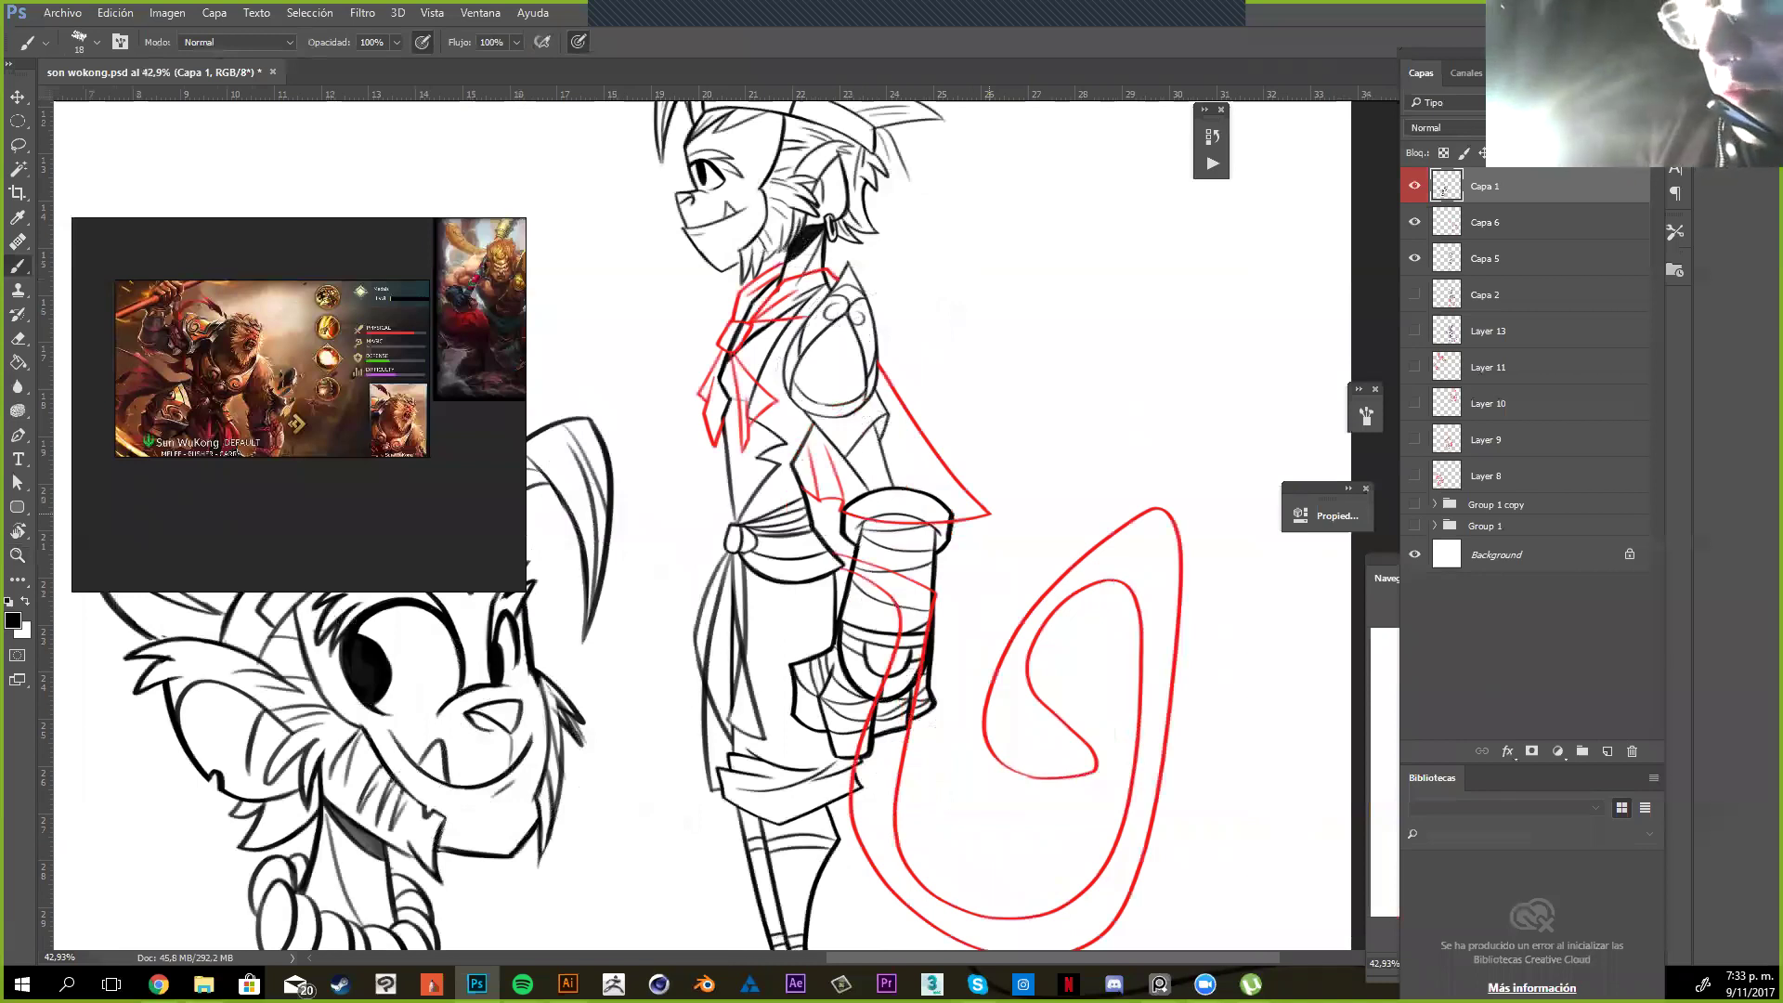
# Show Layer 13 and Group 1 copy along with the line art, then save the document
pyautogui.moveTo(837, 611); pyautogui.dragTo(1030, 506)
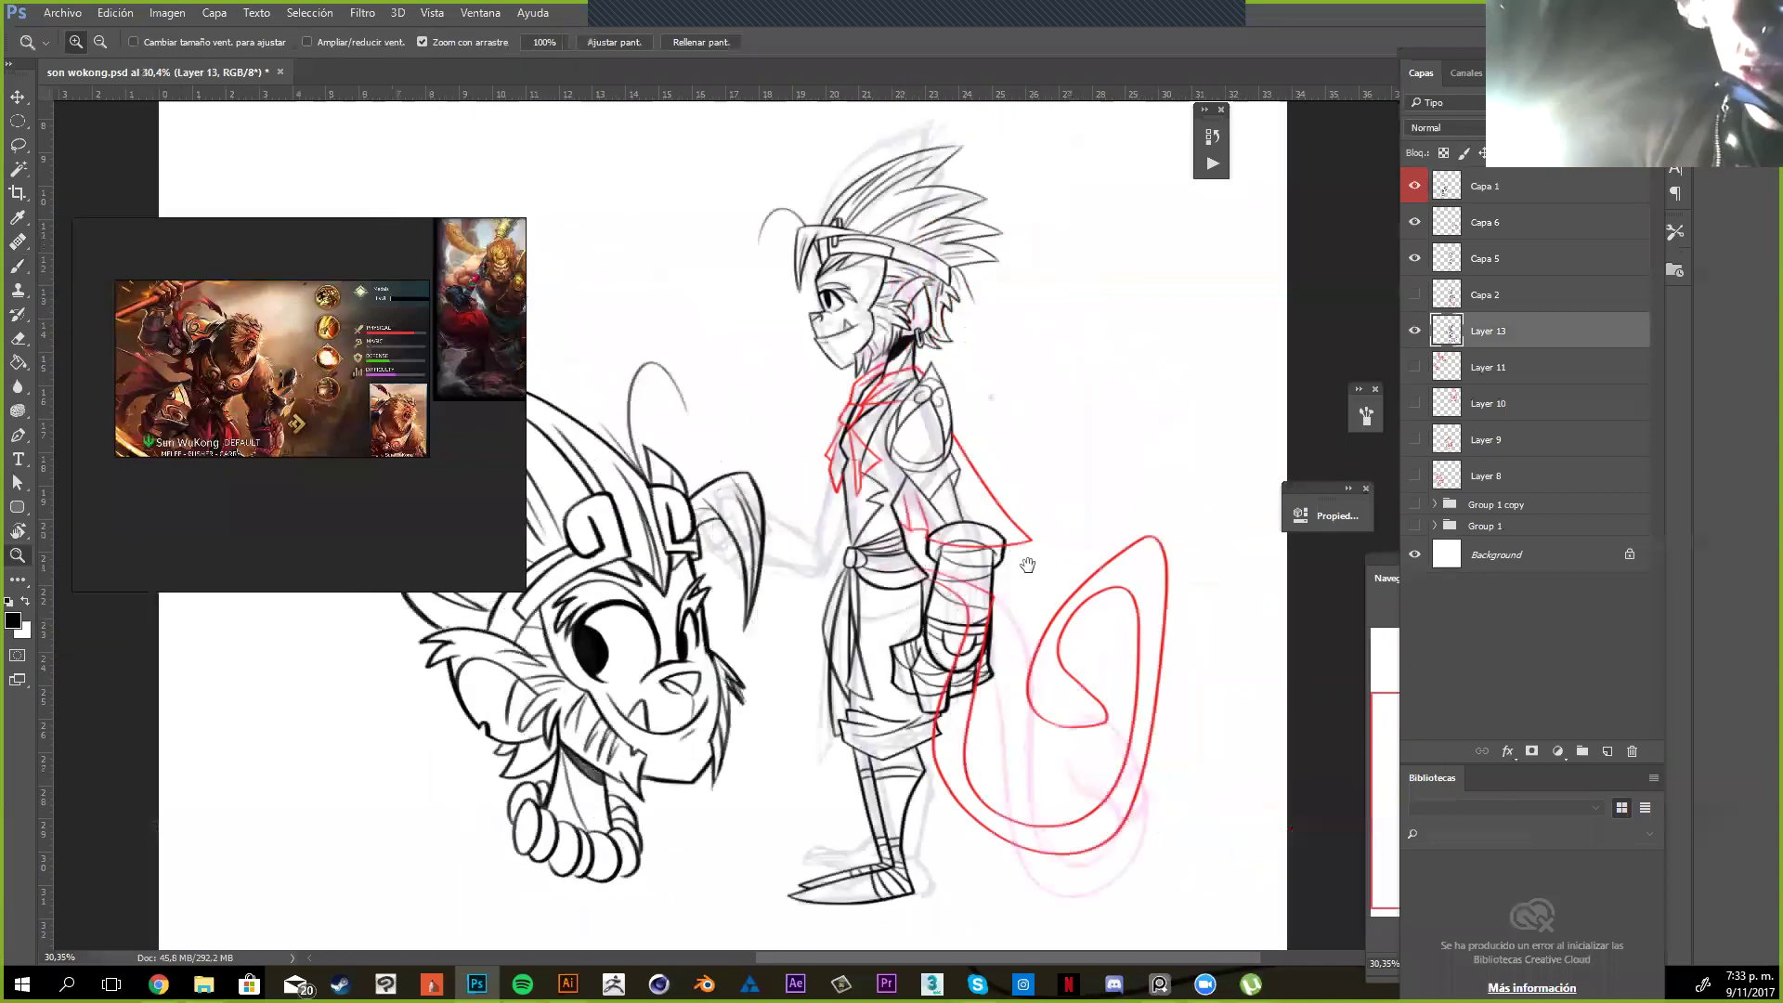
pyautogui.hotkey('ctrl', 'alt', 'z')
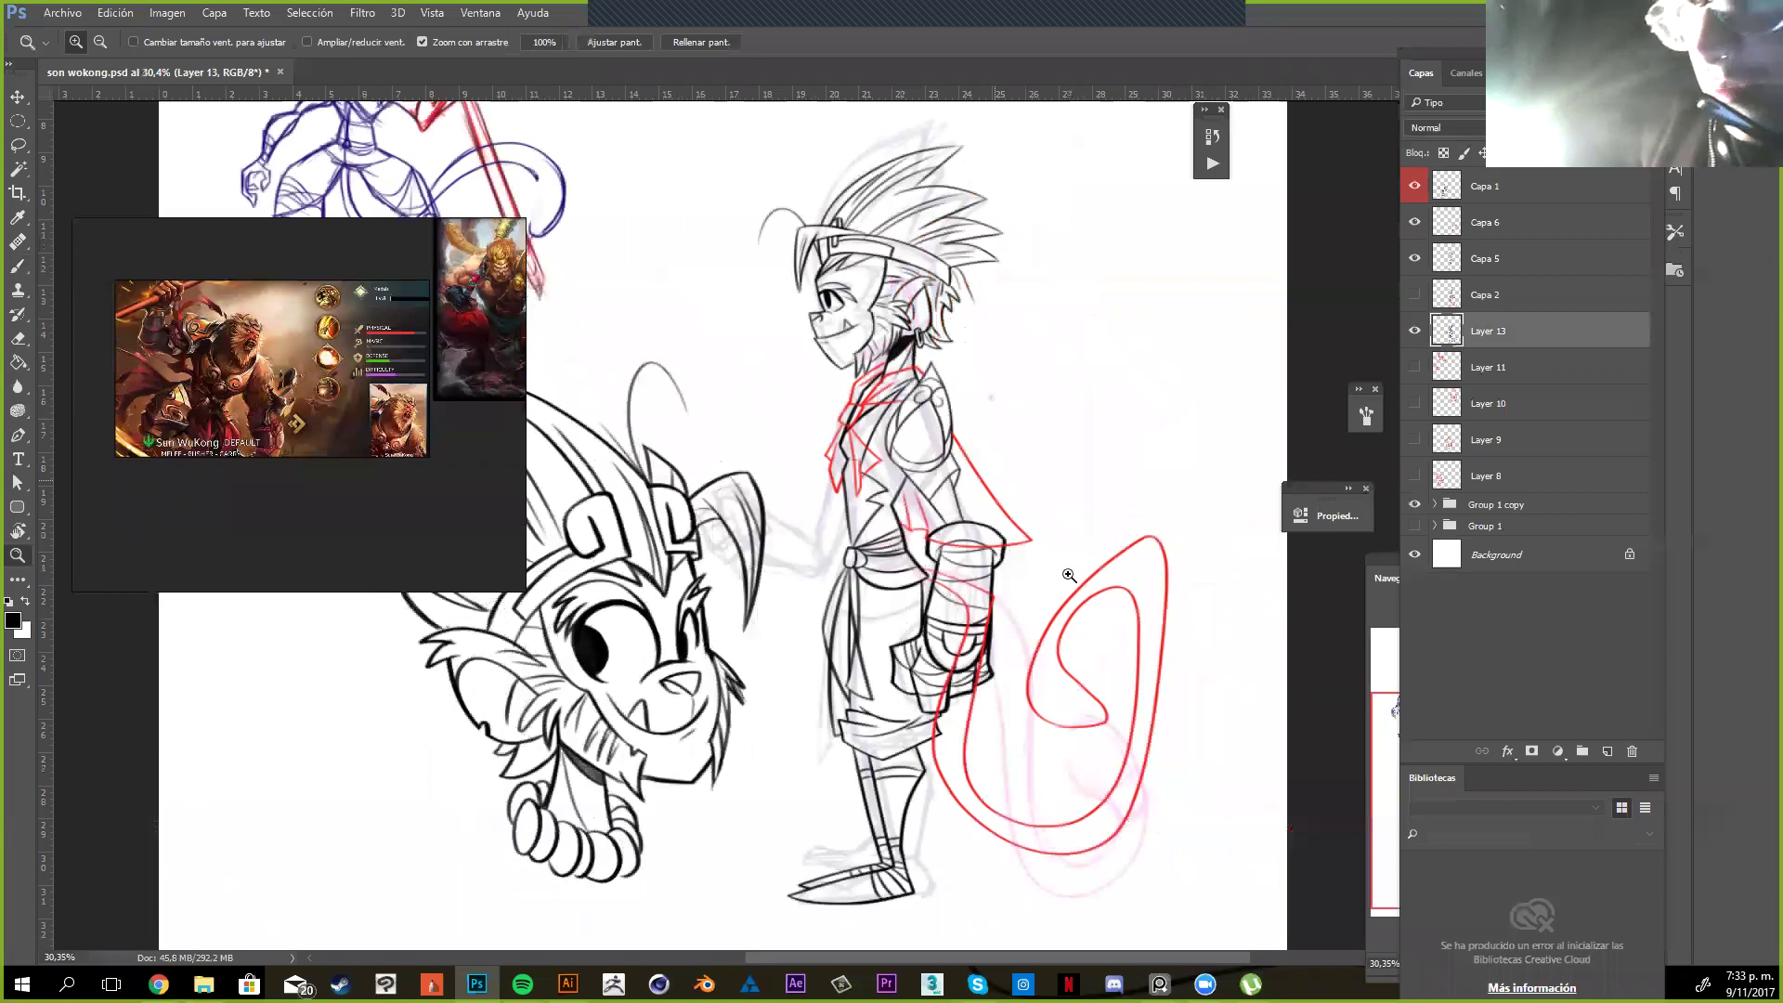
pyautogui.moveTo(549, 192); pyautogui.dragTo(1138, 613)
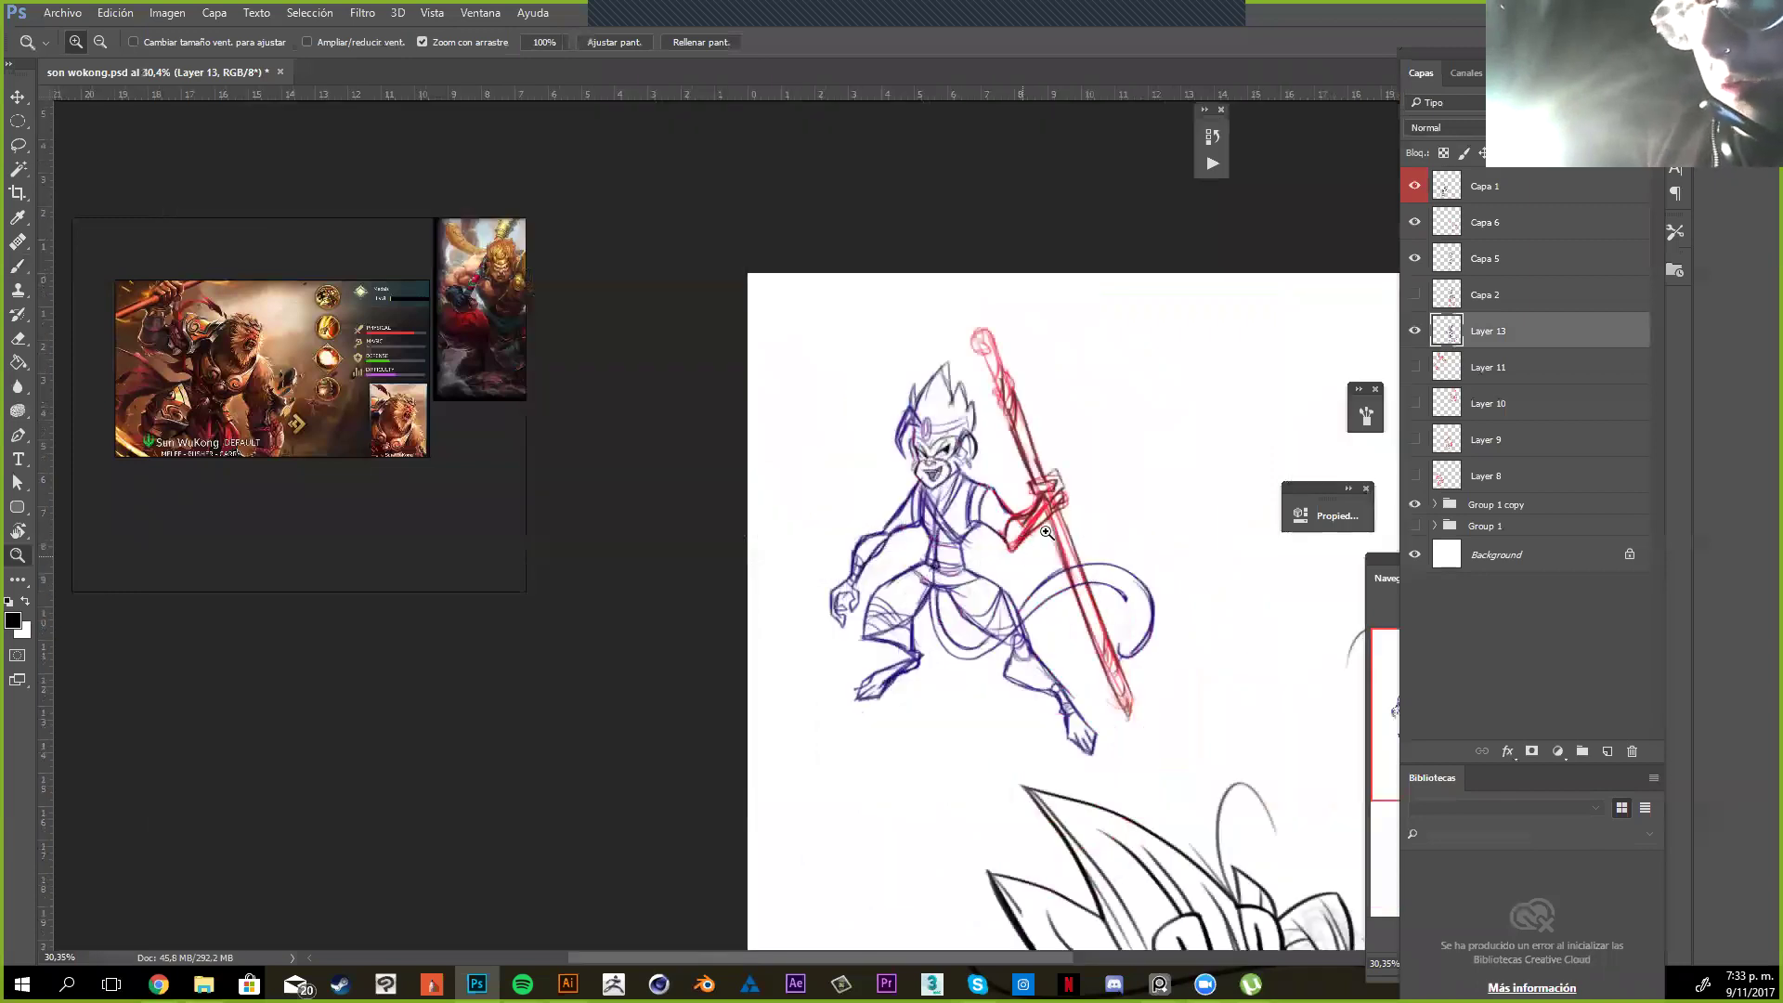
pyautogui.click(924, 502)
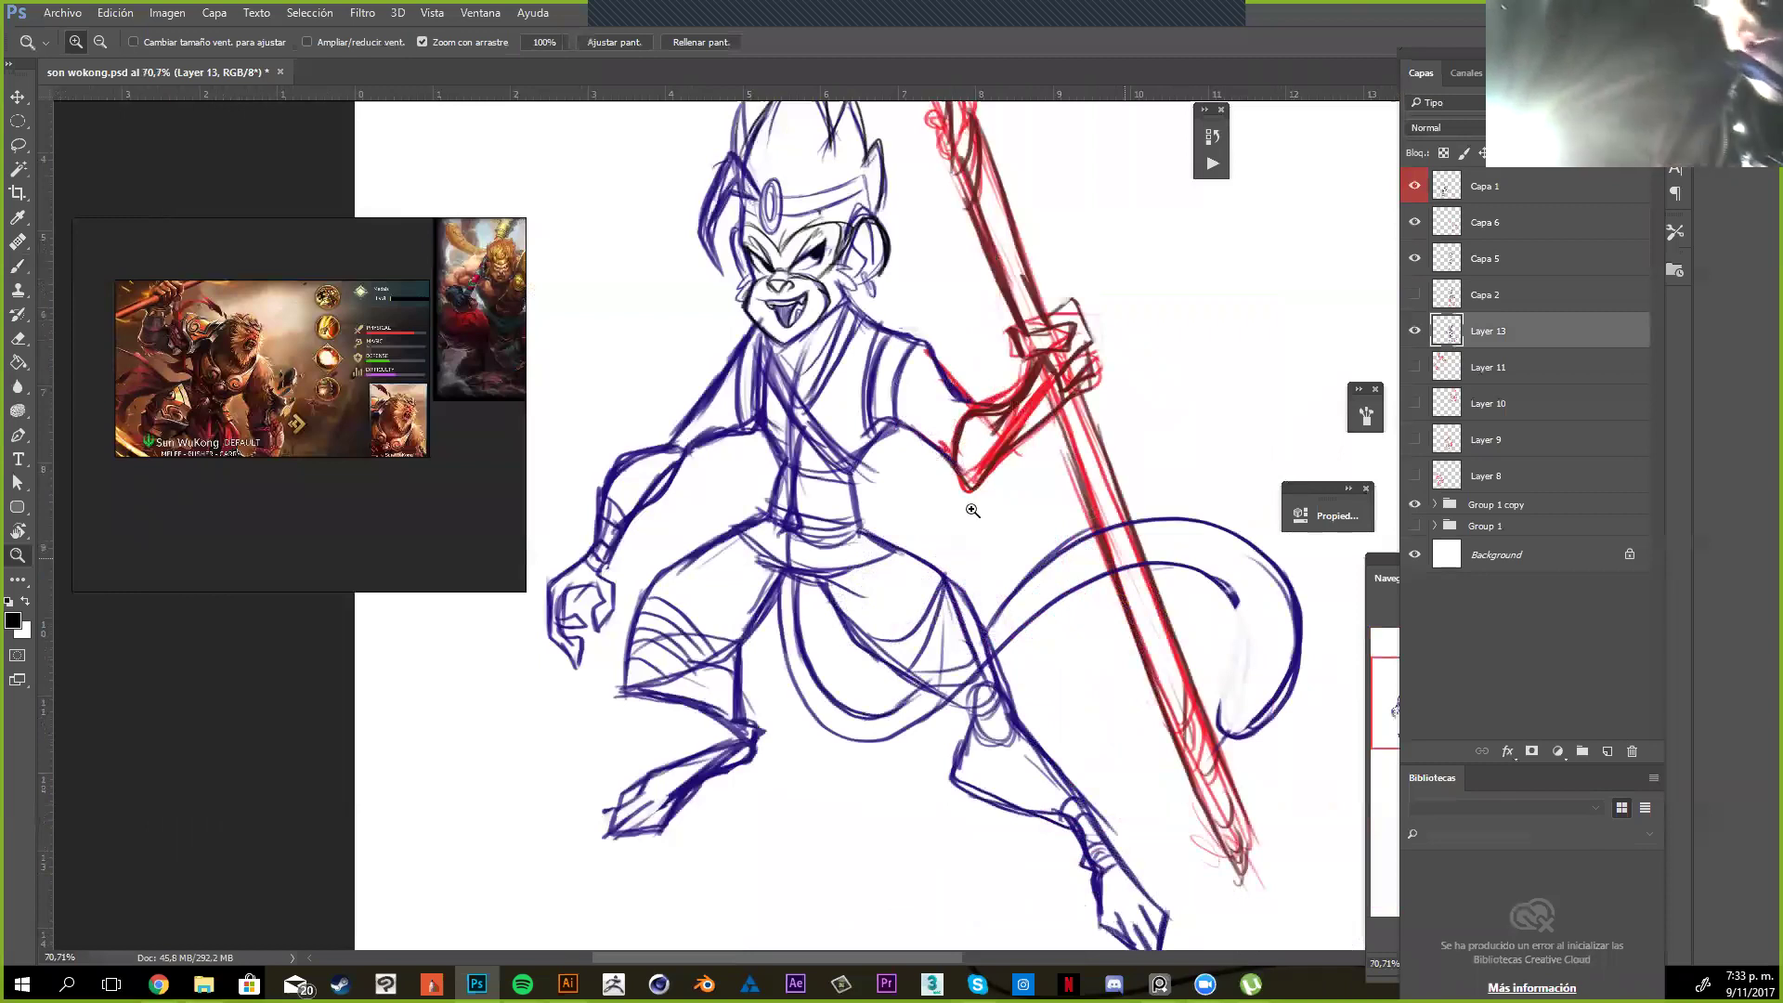
pyautogui.hotkey('ctrl', '0')
pyautogui.press('v')
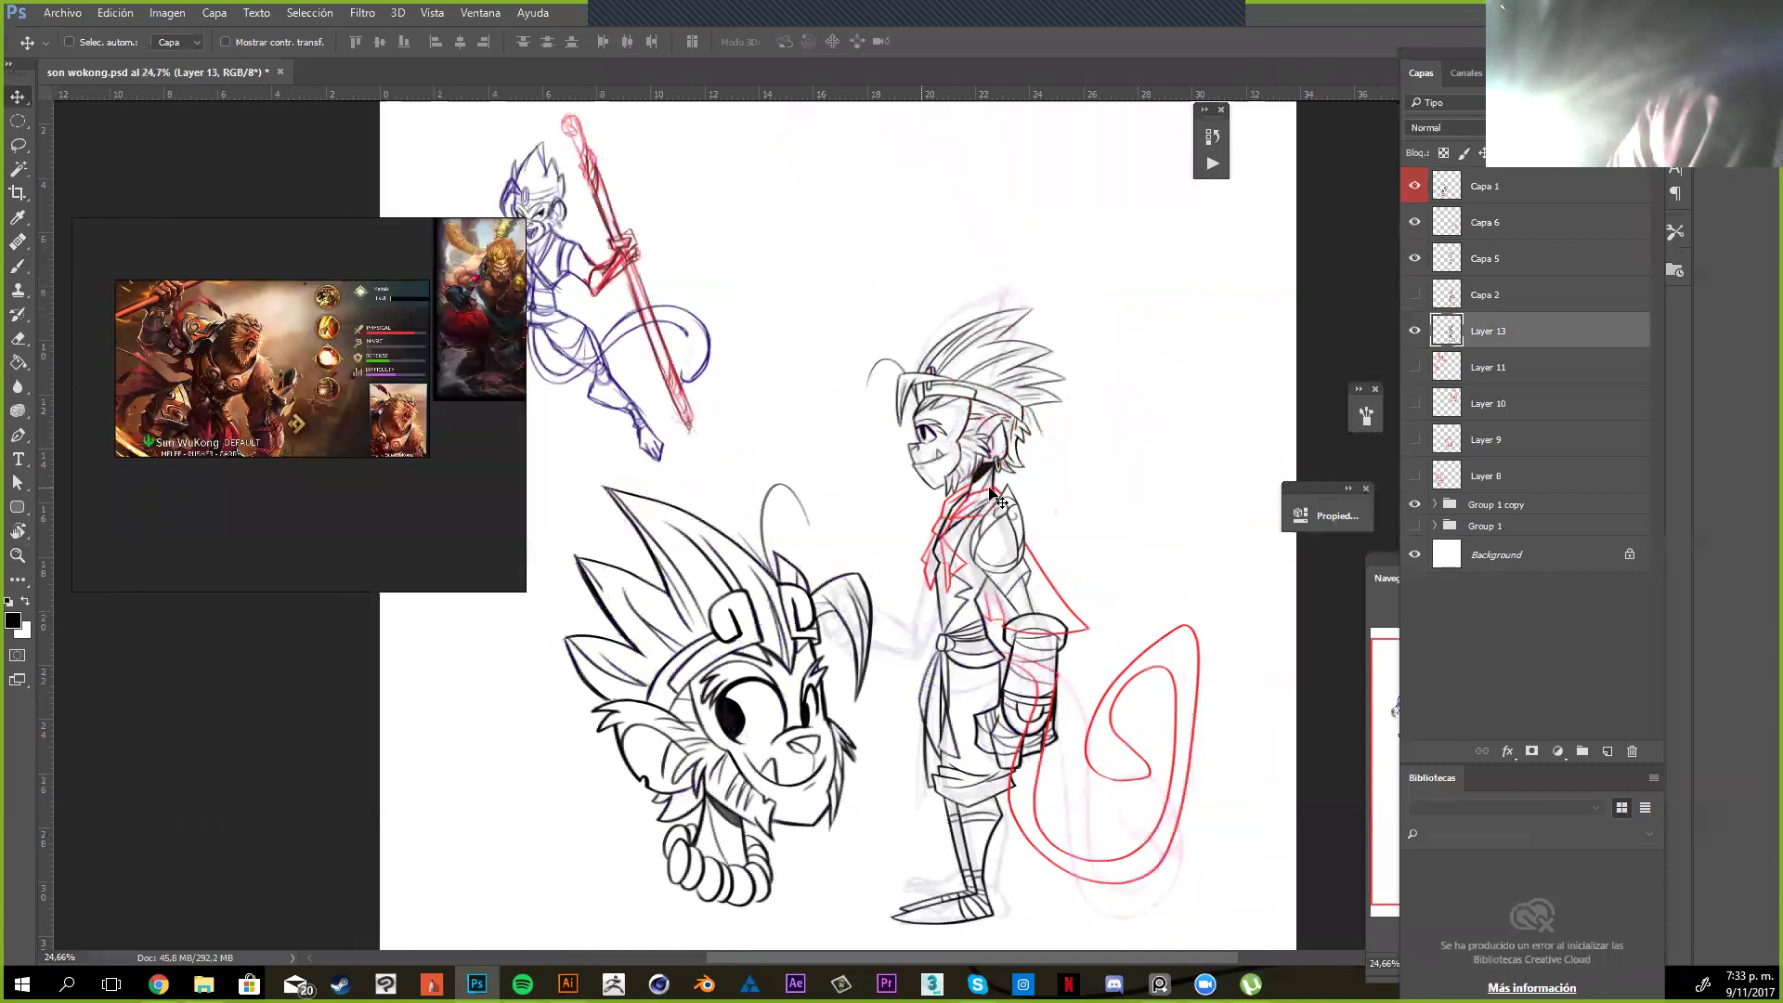
pyautogui.hotkey('ctrl', 's')
# Examine the blue staff-wielding monkey, the large inked head and the side-view figure, both close up and across the whole canvas
pyautogui.press('z')
pyautogui.moveTo(989, 493); pyautogui.dragTo(1098, 495)
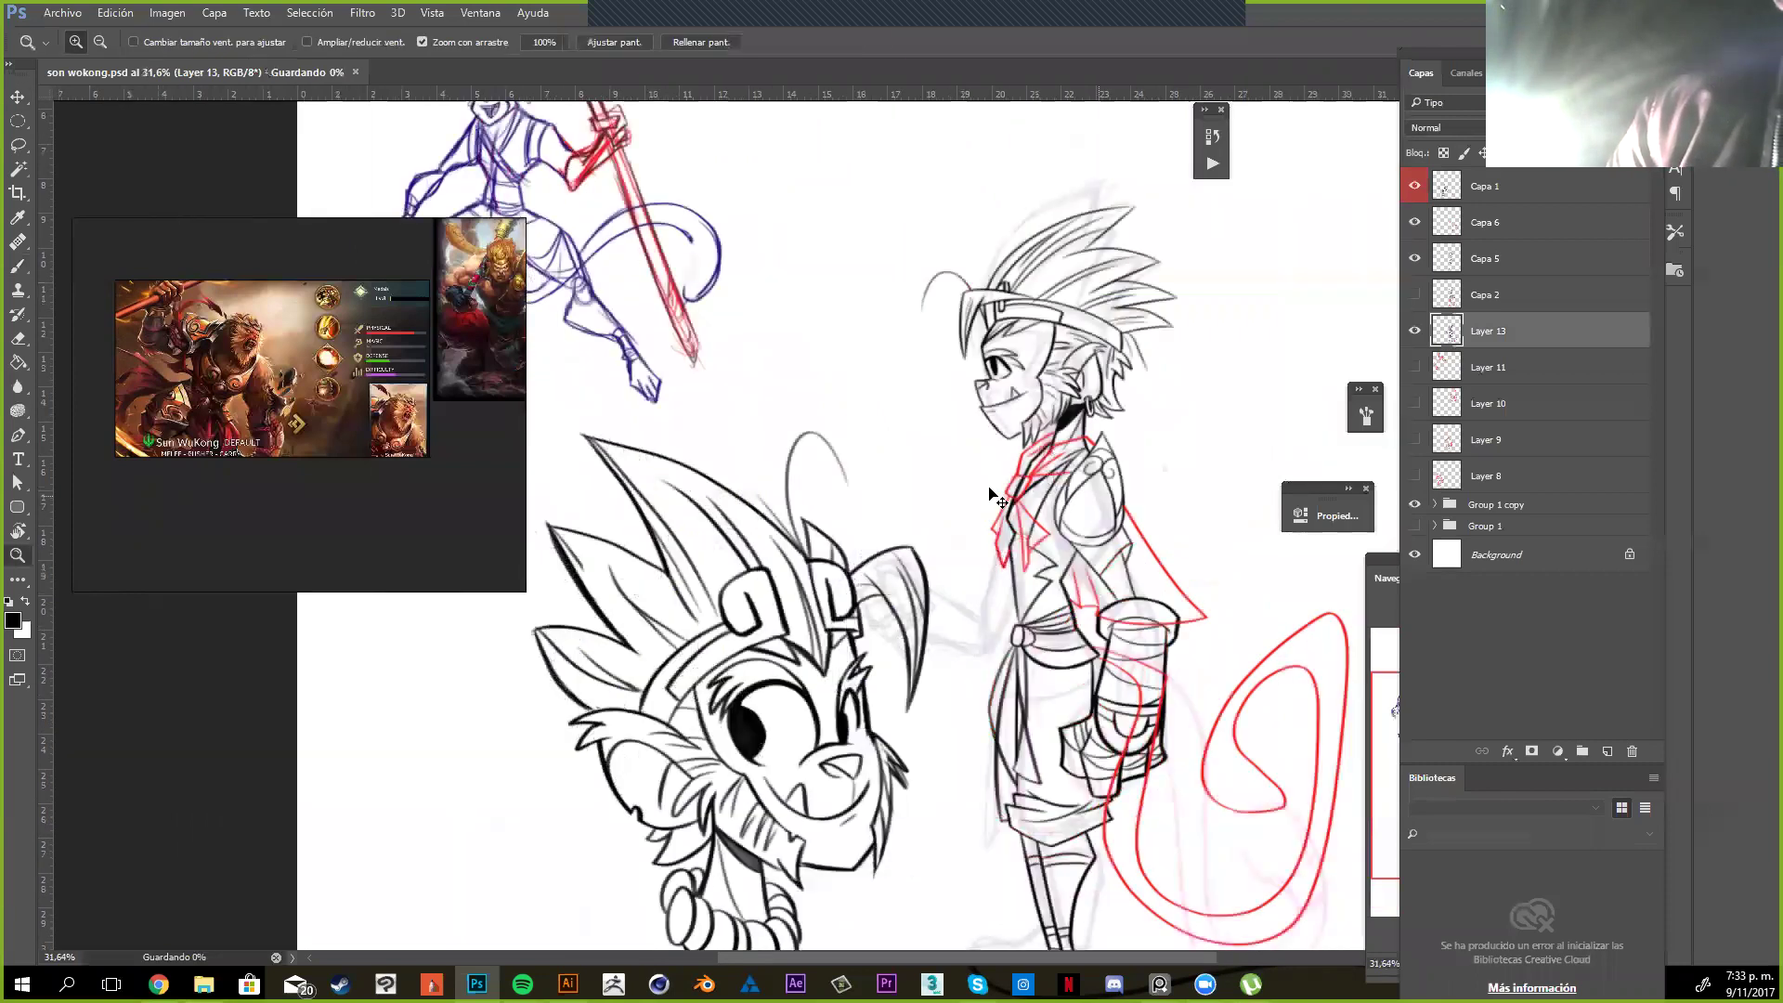
pyautogui.press('v')
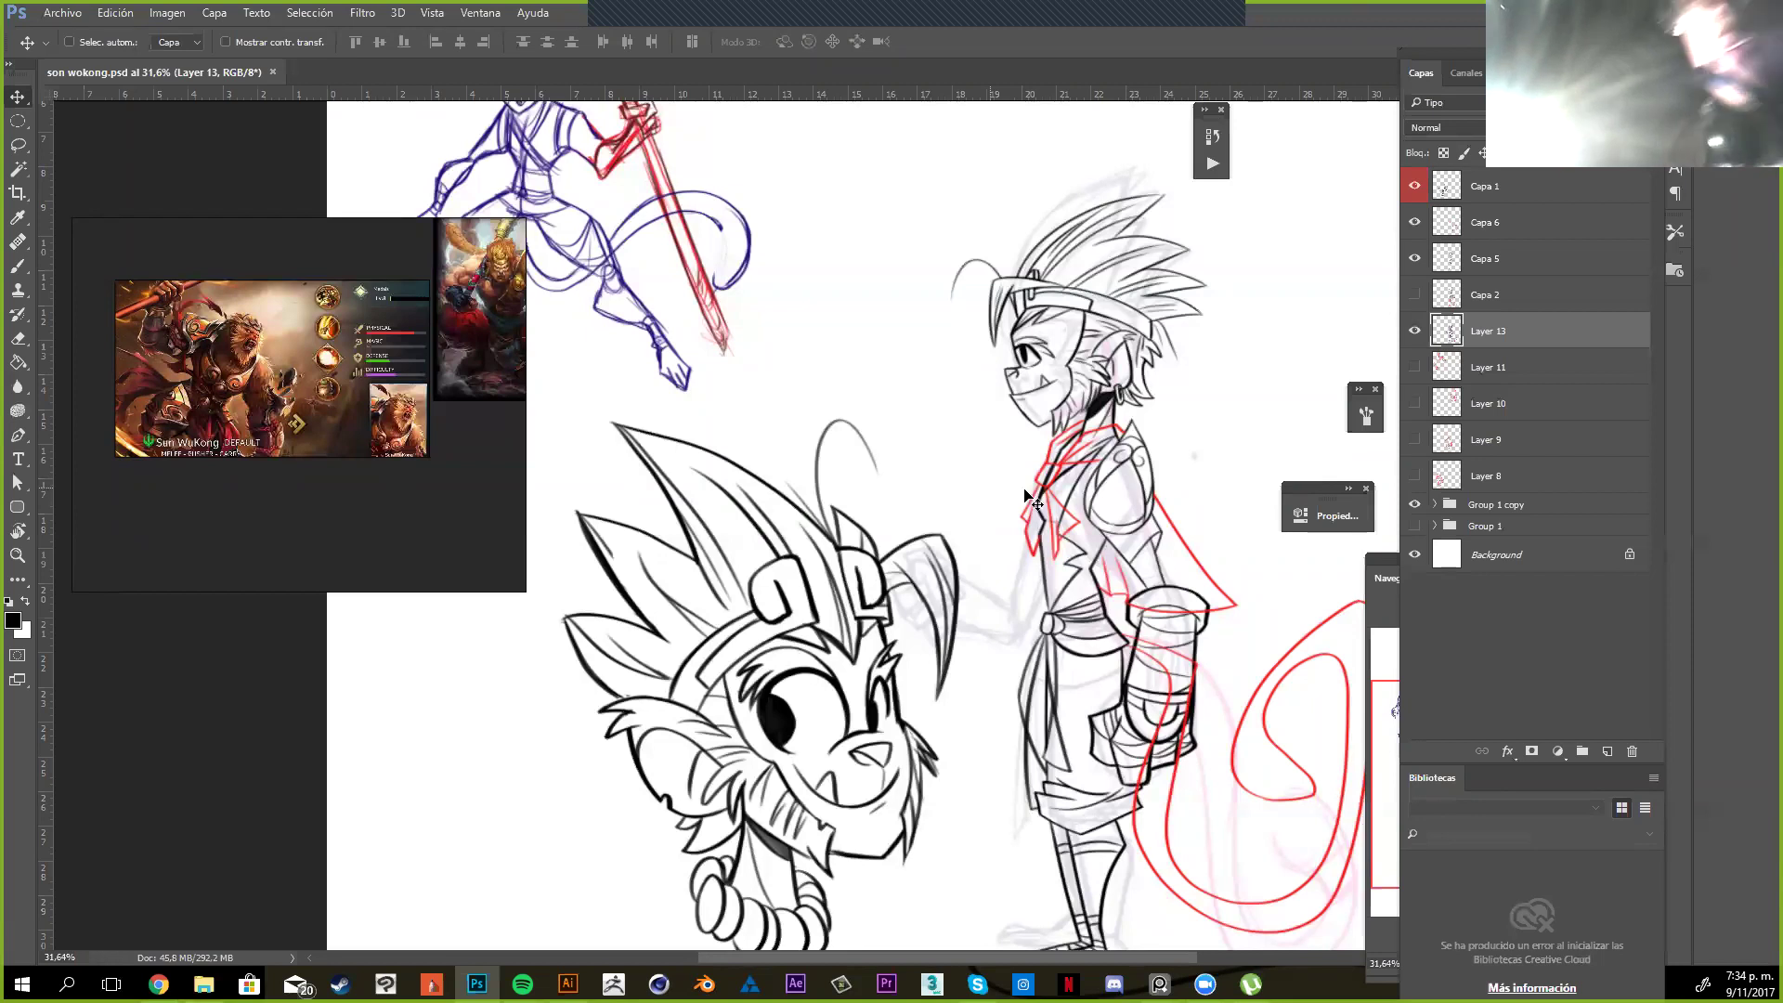
pyautogui.moveTo(1128, 476)
pyautogui.mouseDown()
pyautogui.moveTo(1123, 432)
pyautogui.moveTo(1138, 500)
pyautogui.moveTo(990, 563)
pyautogui.mouseUp()
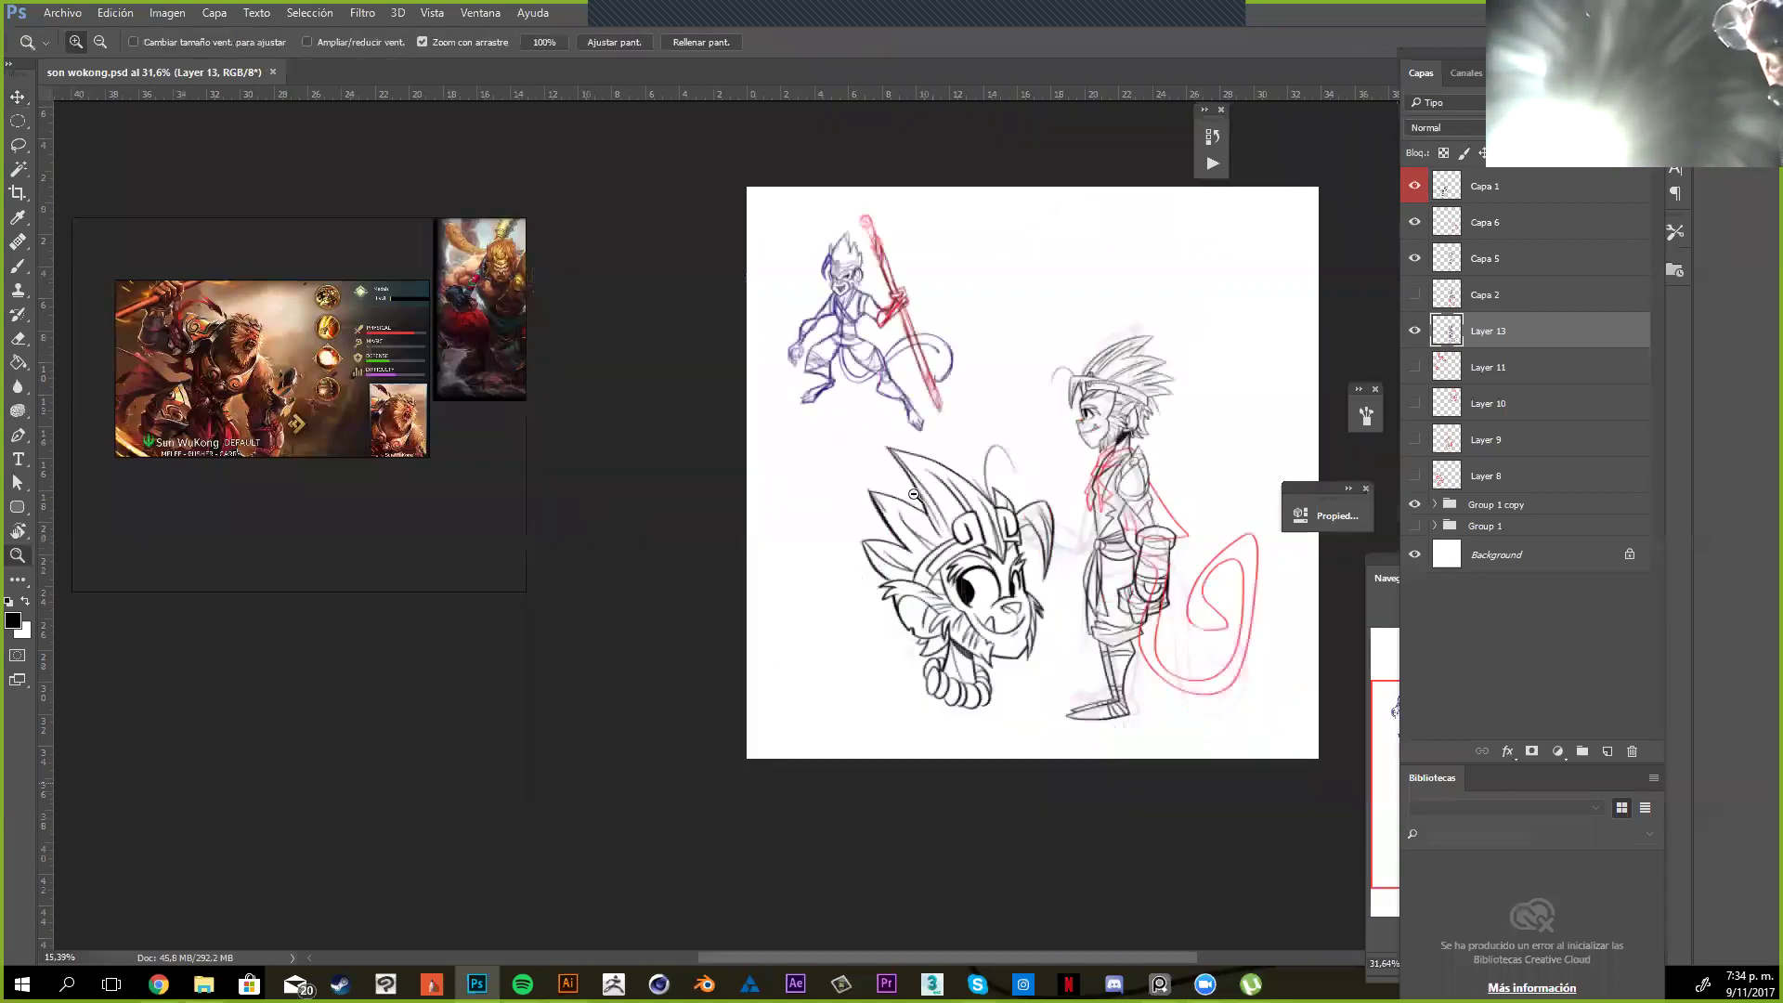
pyautogui.moveTo(816, 677); pyautogui.dragTo(931, 625)
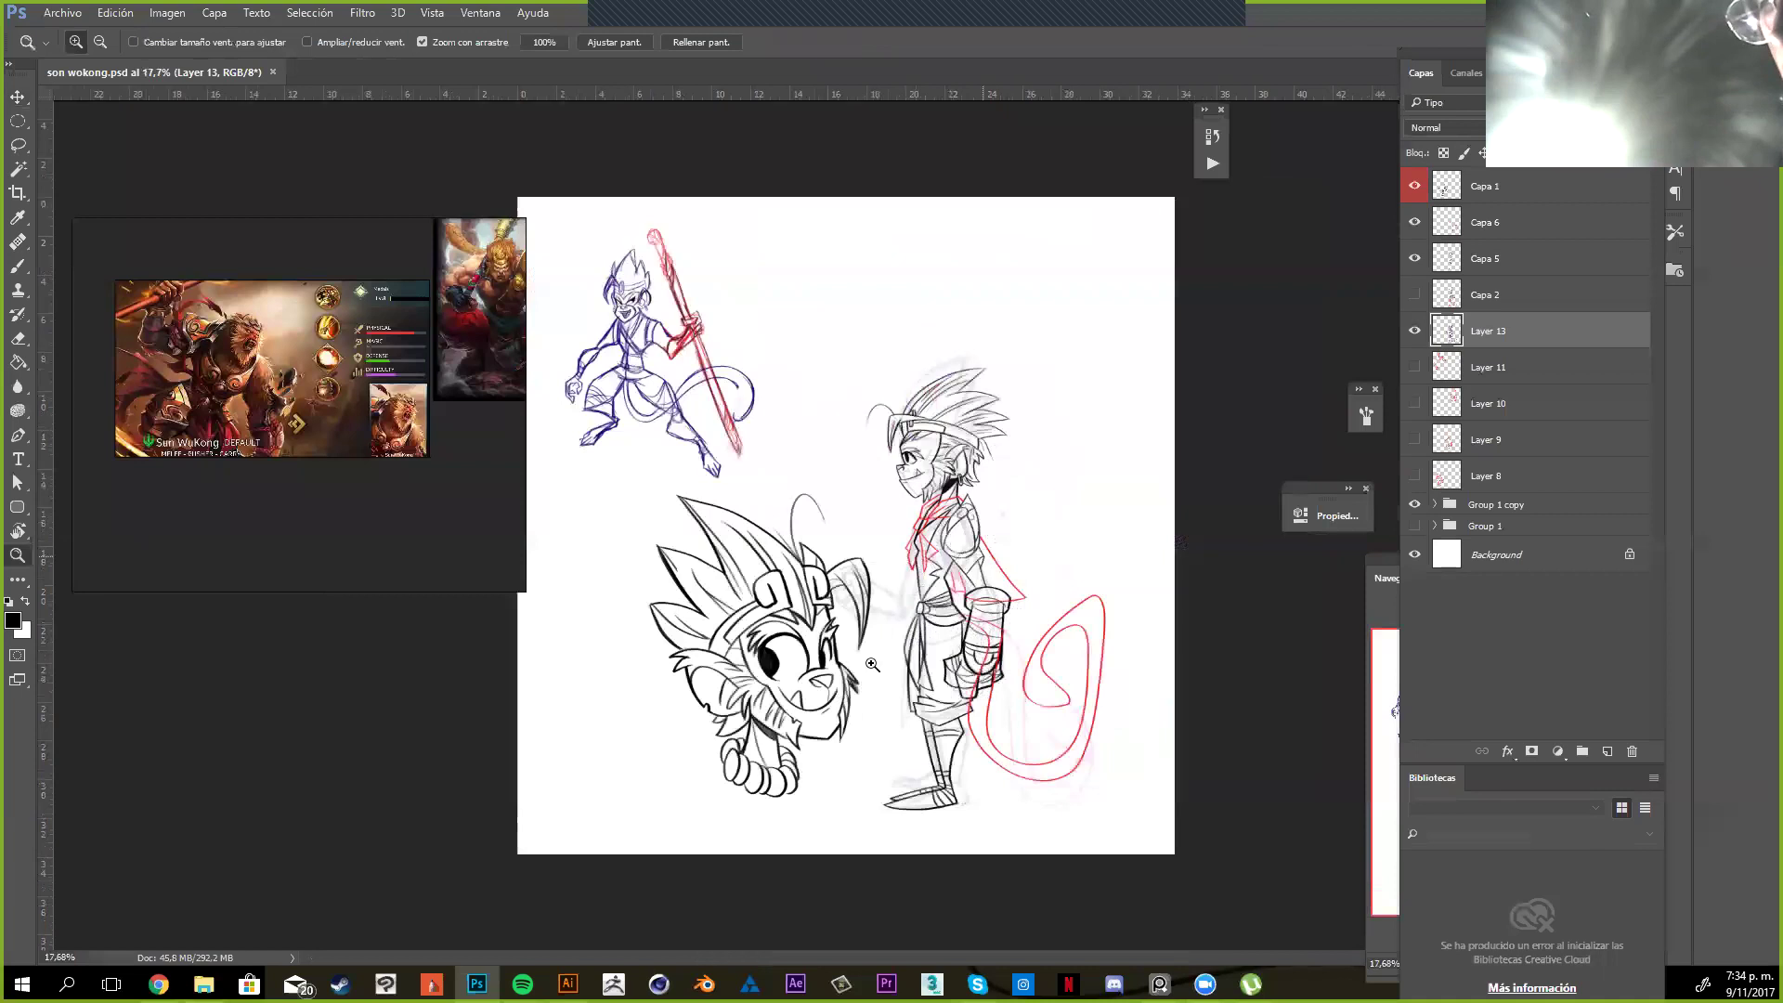
pyautogui.moveTo(821, 605); pyautogui.dragTo(852, 606)
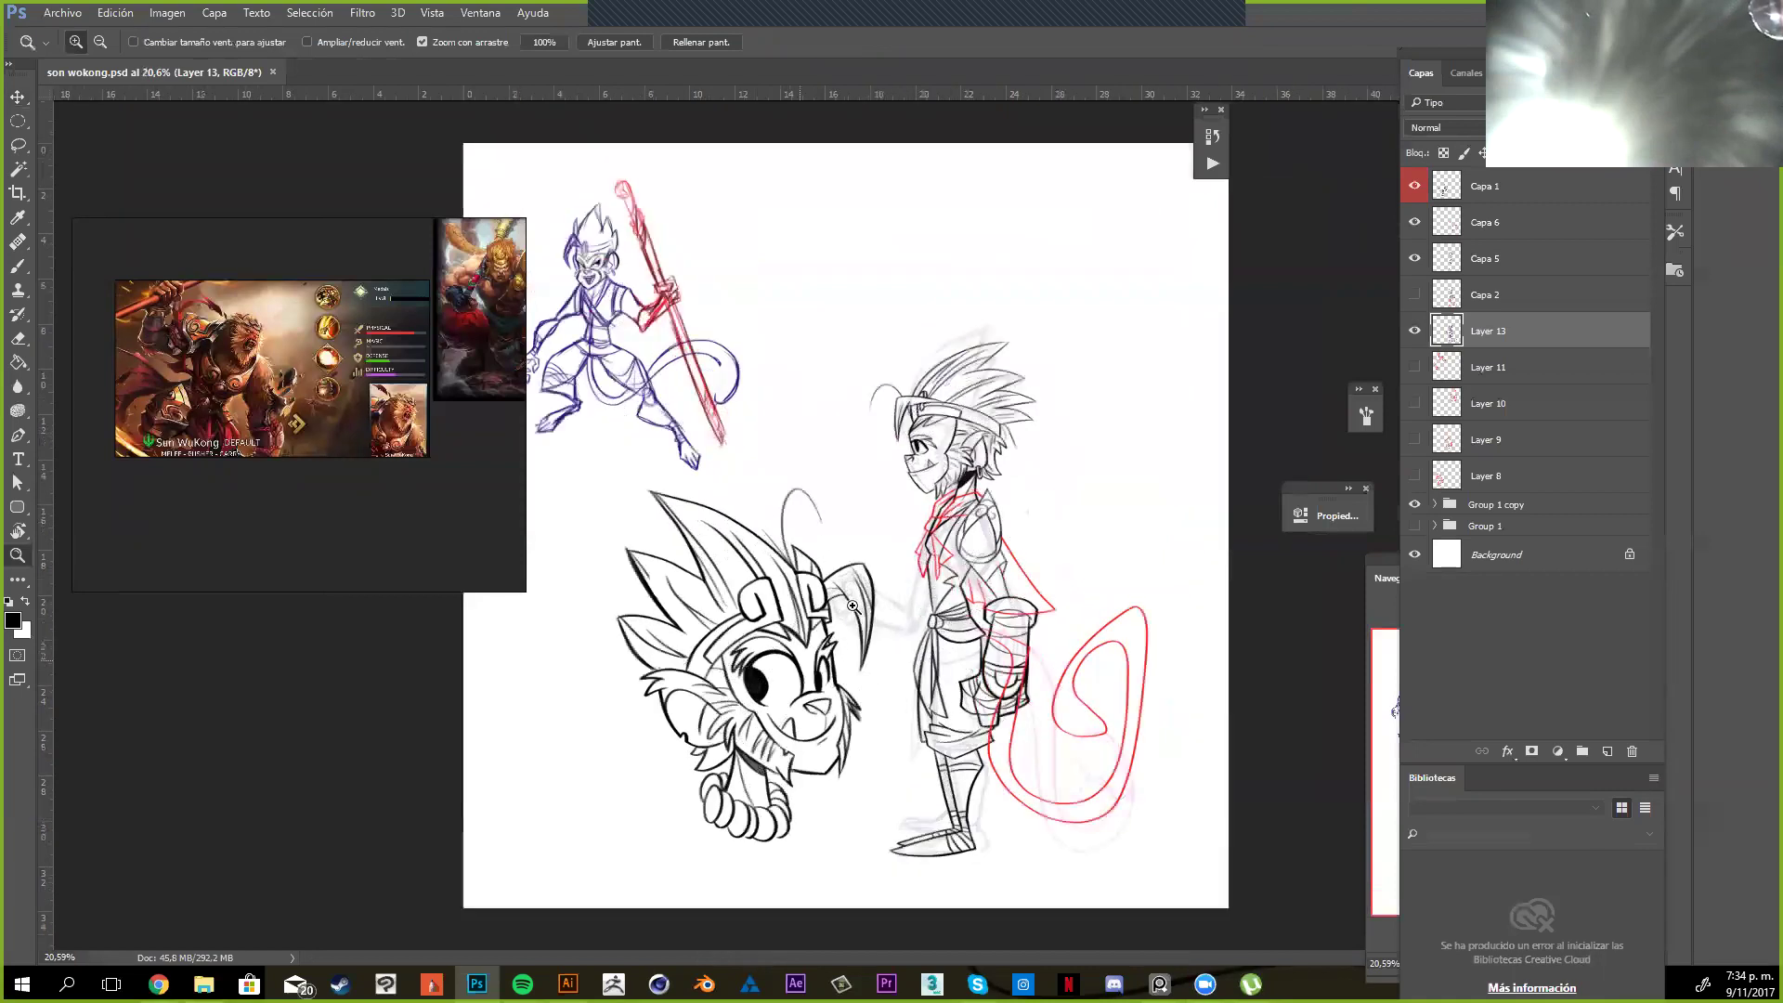
pyautogui.moveTo(800, 378); pyautogui.dragTo(836, 307)
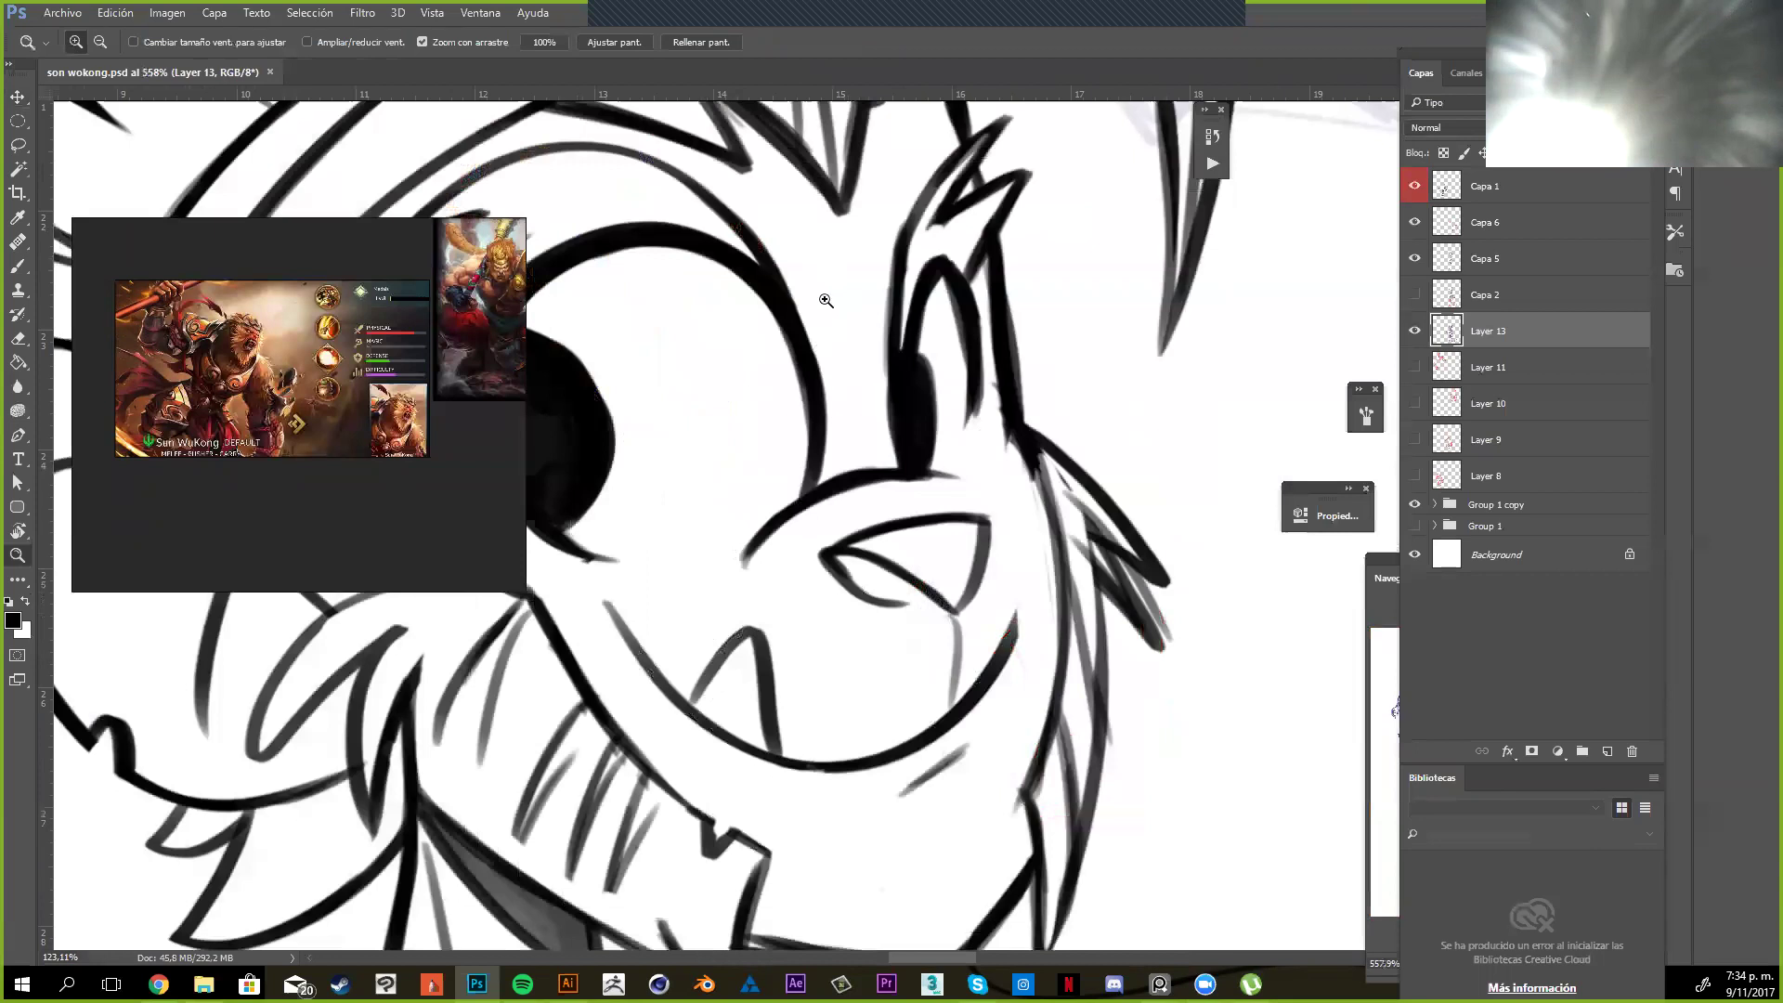
pyautogui.moveTo(929, 624); pyautogui.dragTo(866, 608)
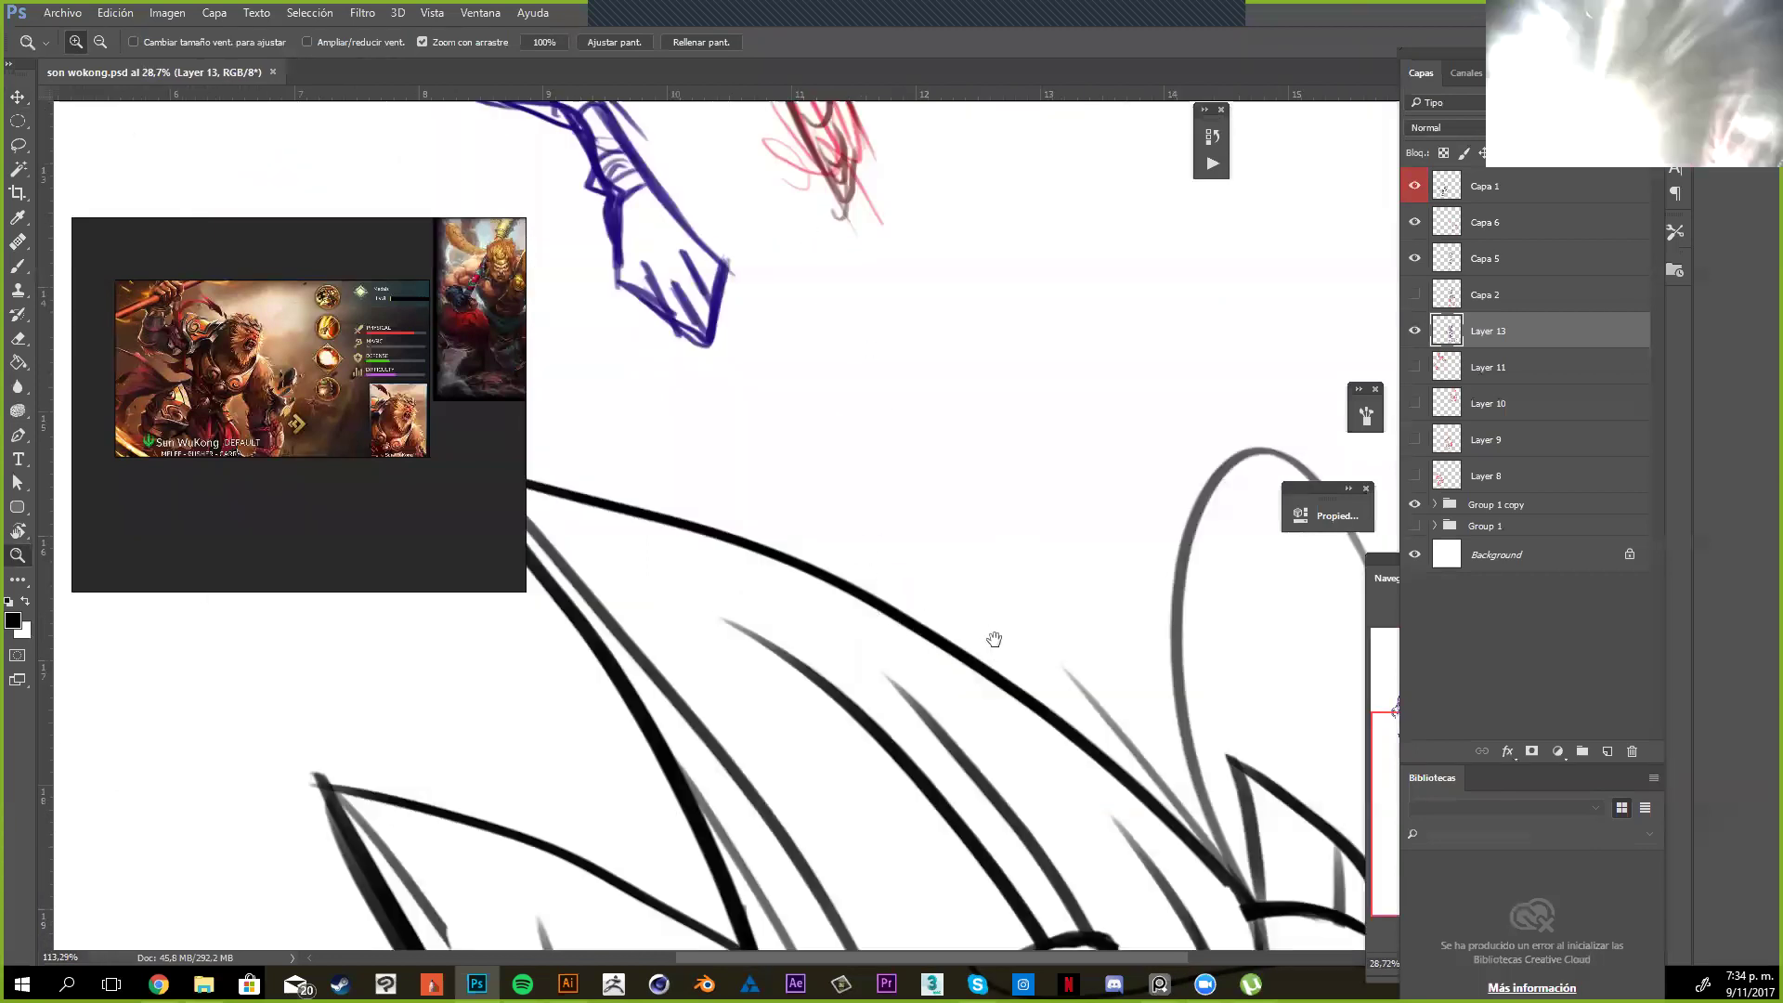
pyautogui.moveTo(997, 650); pyautogui.dragTo(962, 515)
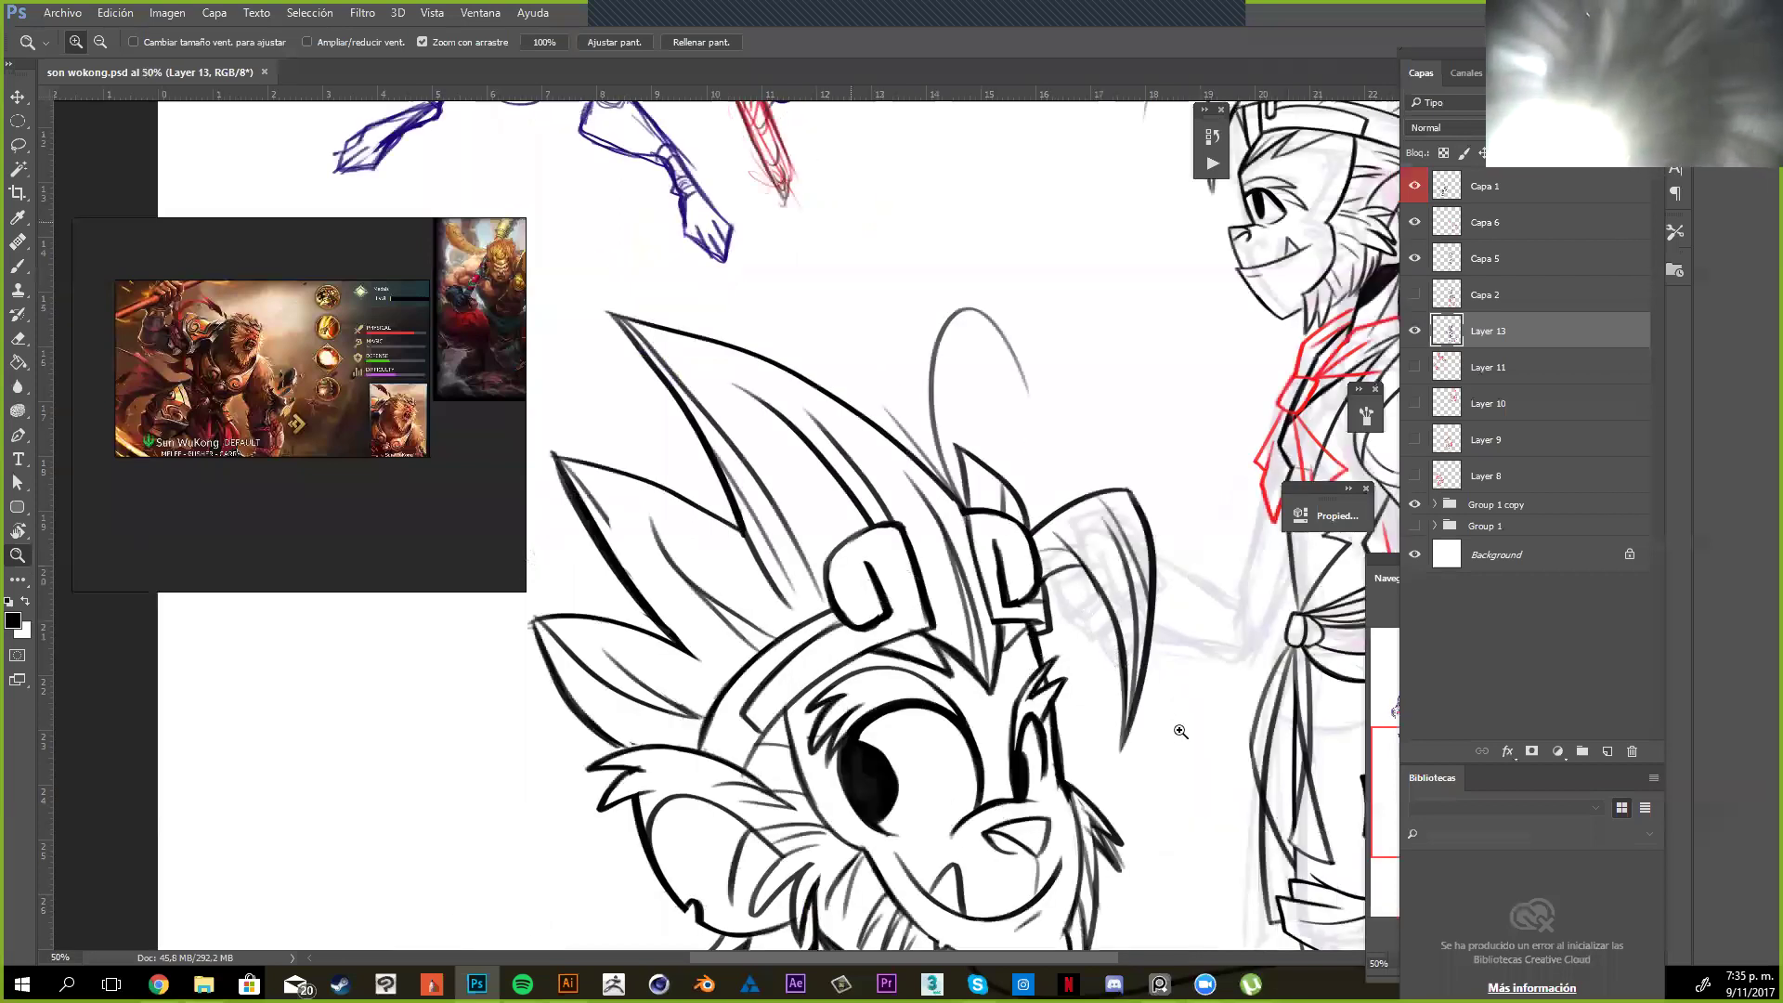
pyautogui.scroll(6, 1180, 731)
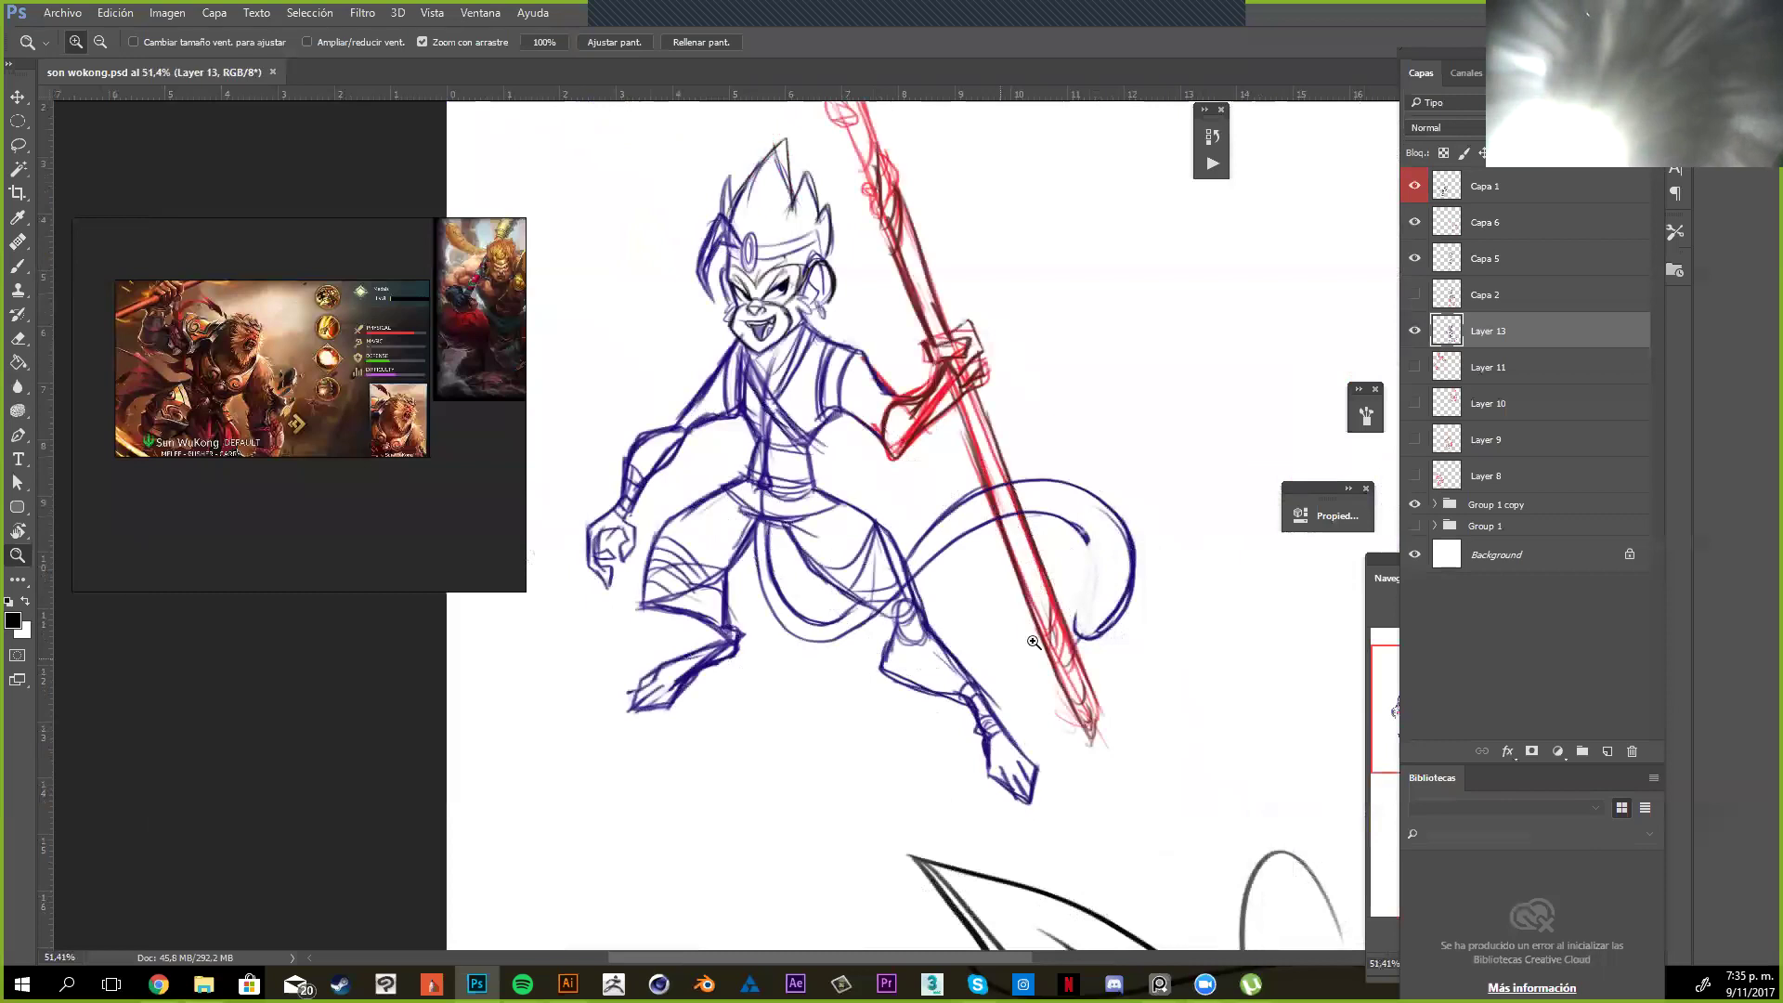
pyautogui.scroll(-3, 1034, 642)
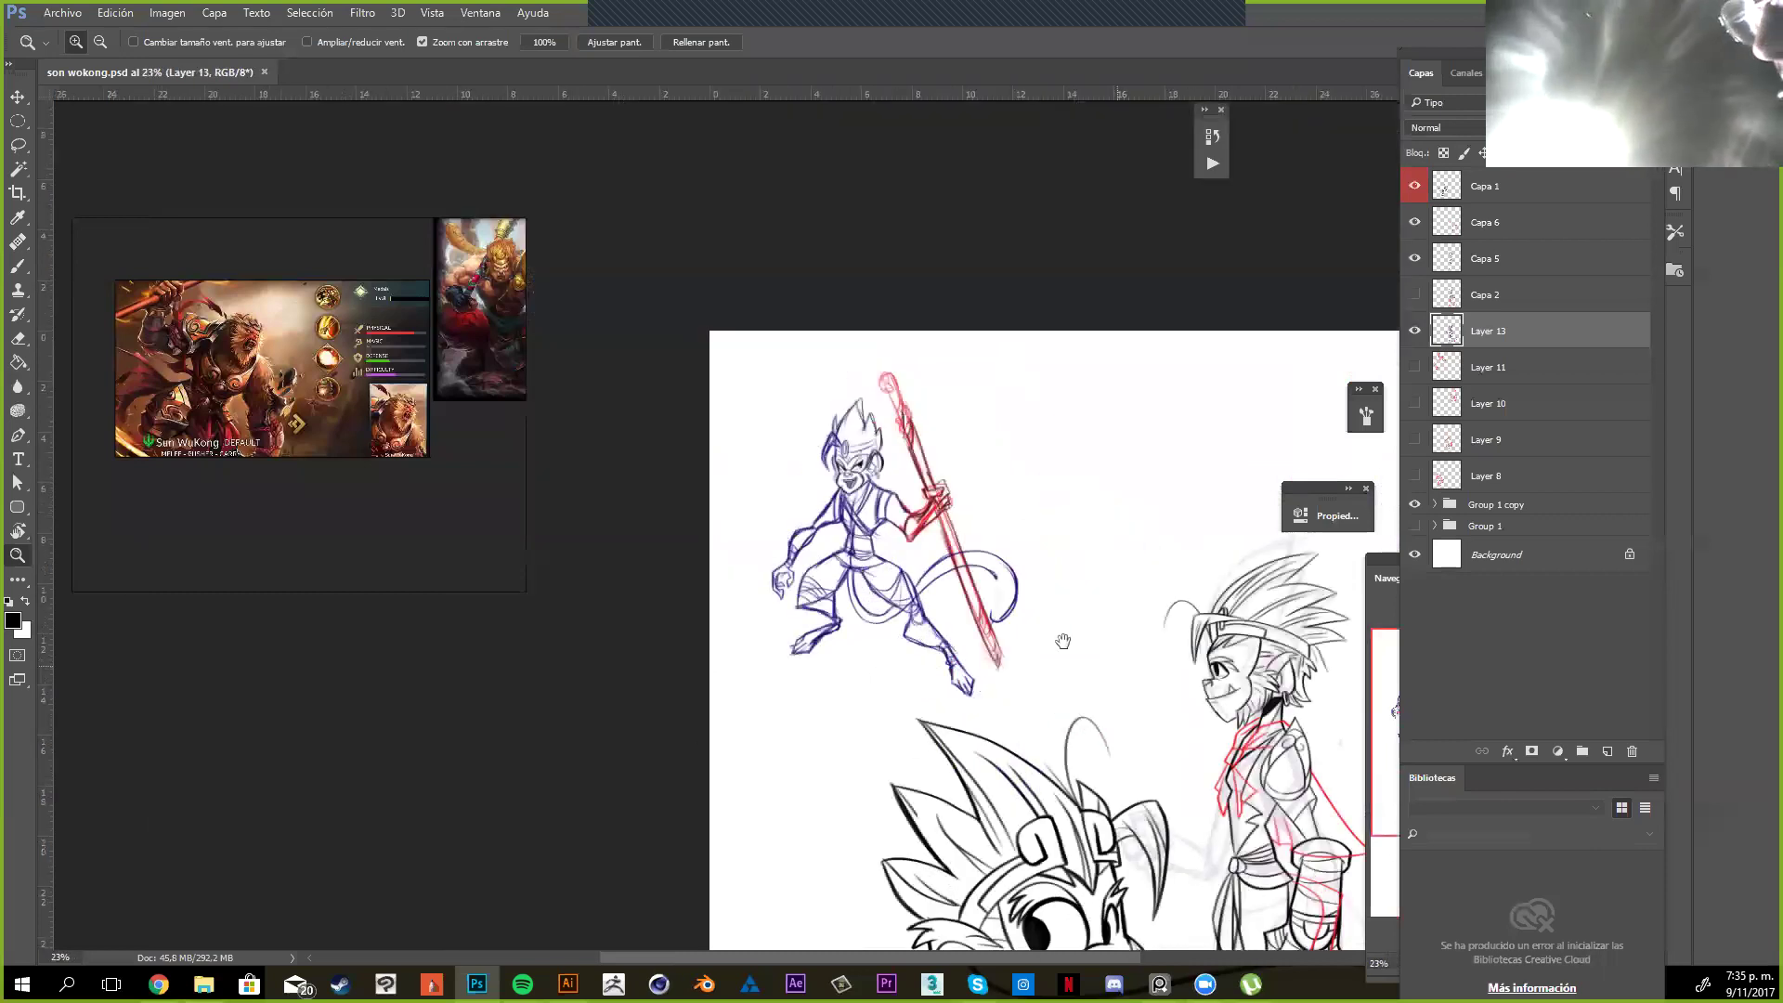
pyautogui.moveTo(1059, 661); pyautogui.dragTo(999, 544)
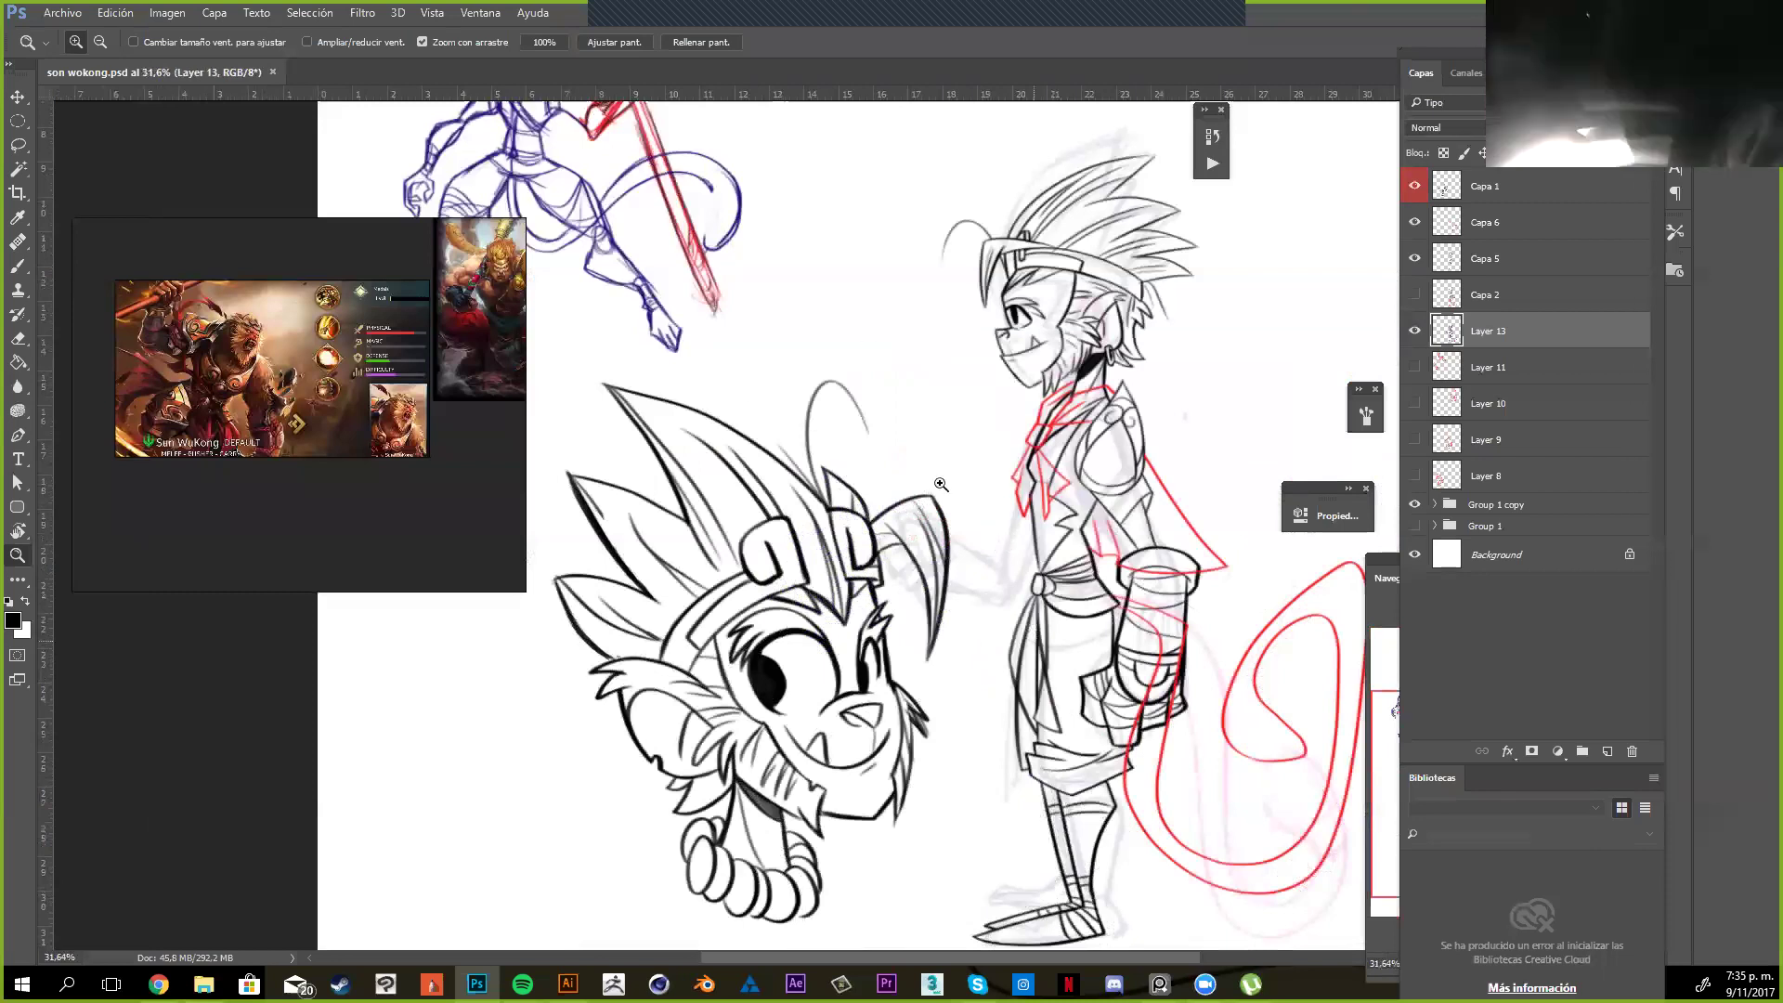
pyautogui.scroll(3, 941, 484)
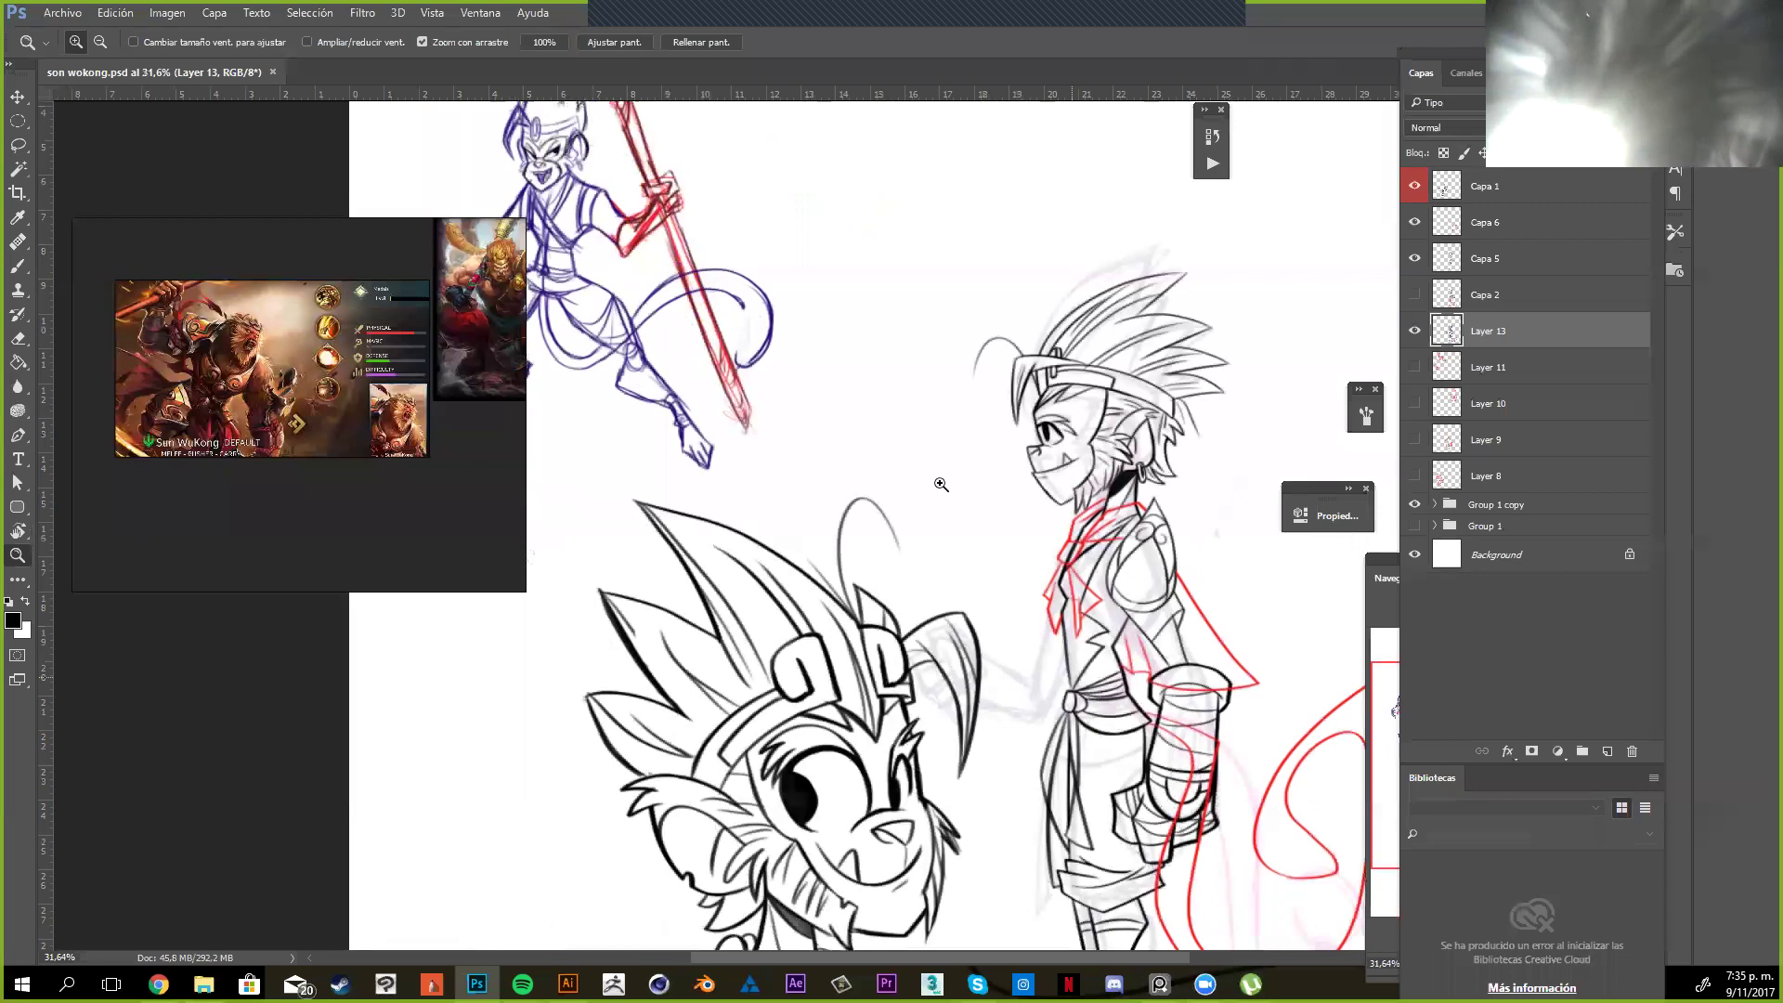
# Show Layer 11, select its large red hand sketch, scale it to about 76% and place it beside the blue monkey's staff
pyautogui.click(940, 484)
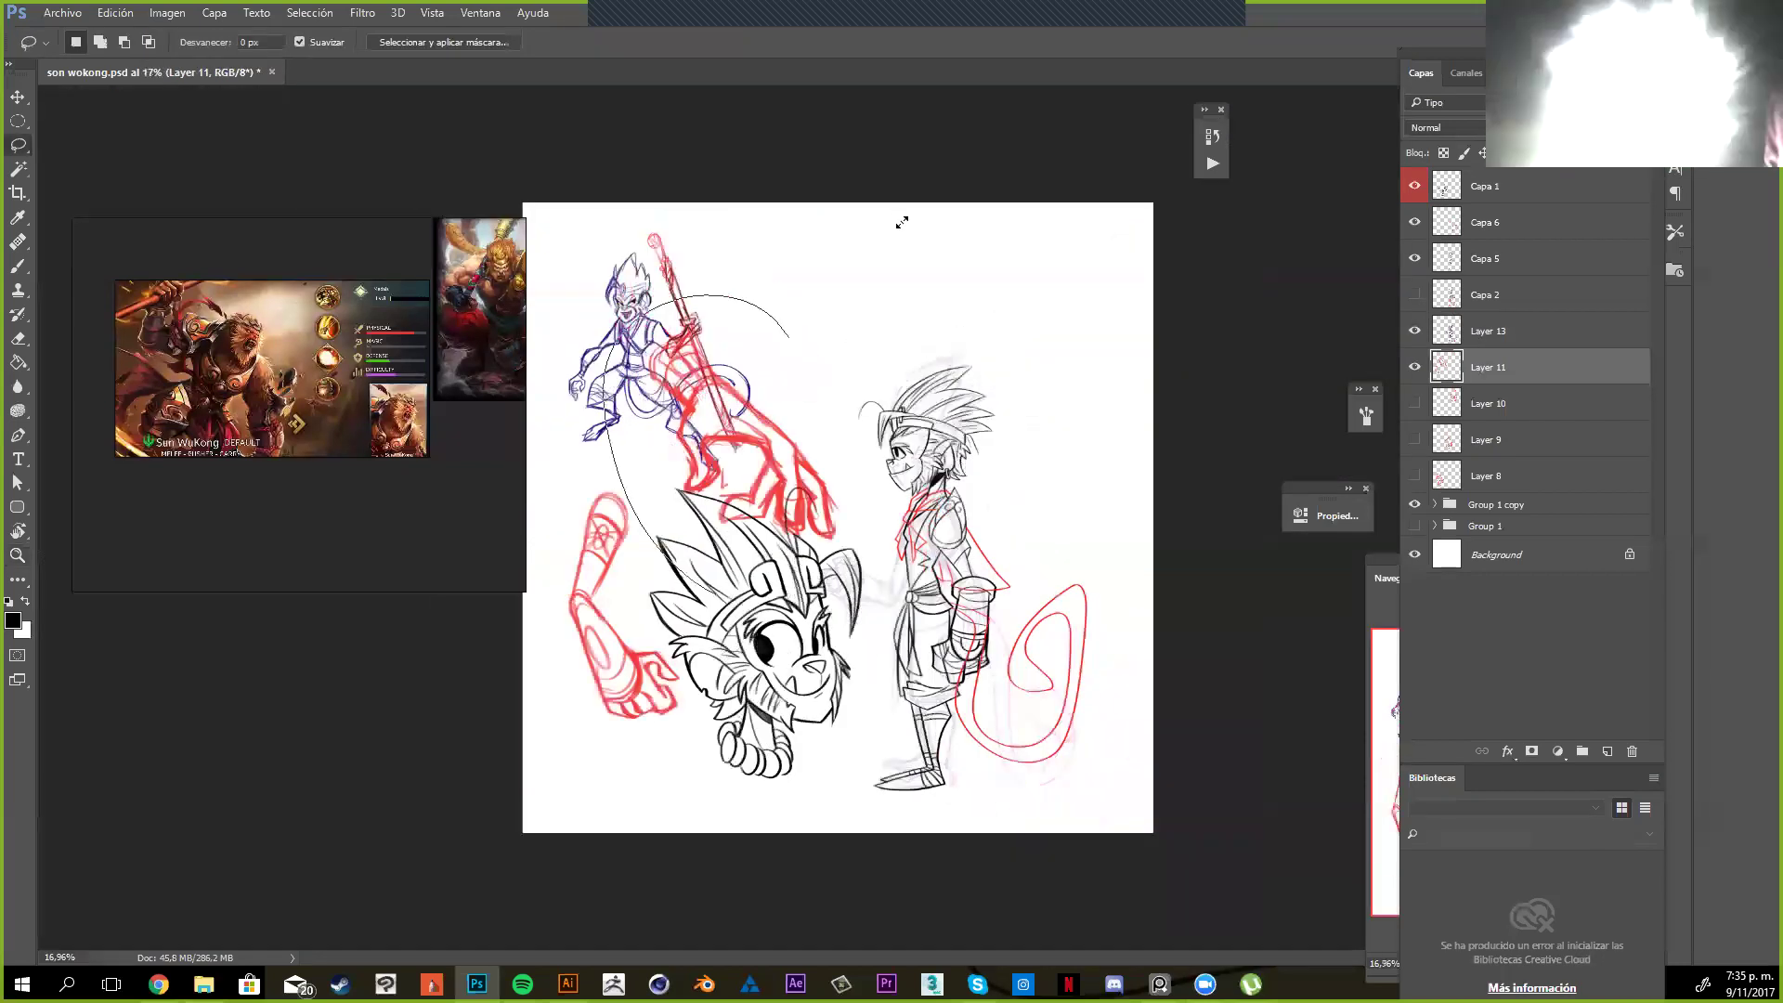
pyautogui.hotkey('ctrl', 't')
pyautogui.moveTo(918, 212)
pyautogui.mouseDown()
pyautogui.moveTo(852, 243)
pyautogui.moveTo(868, 266)
pyautogui.mouseUp()
pyautogui.moveTo(823, 322); pyautogui.dragTo(827, 288)
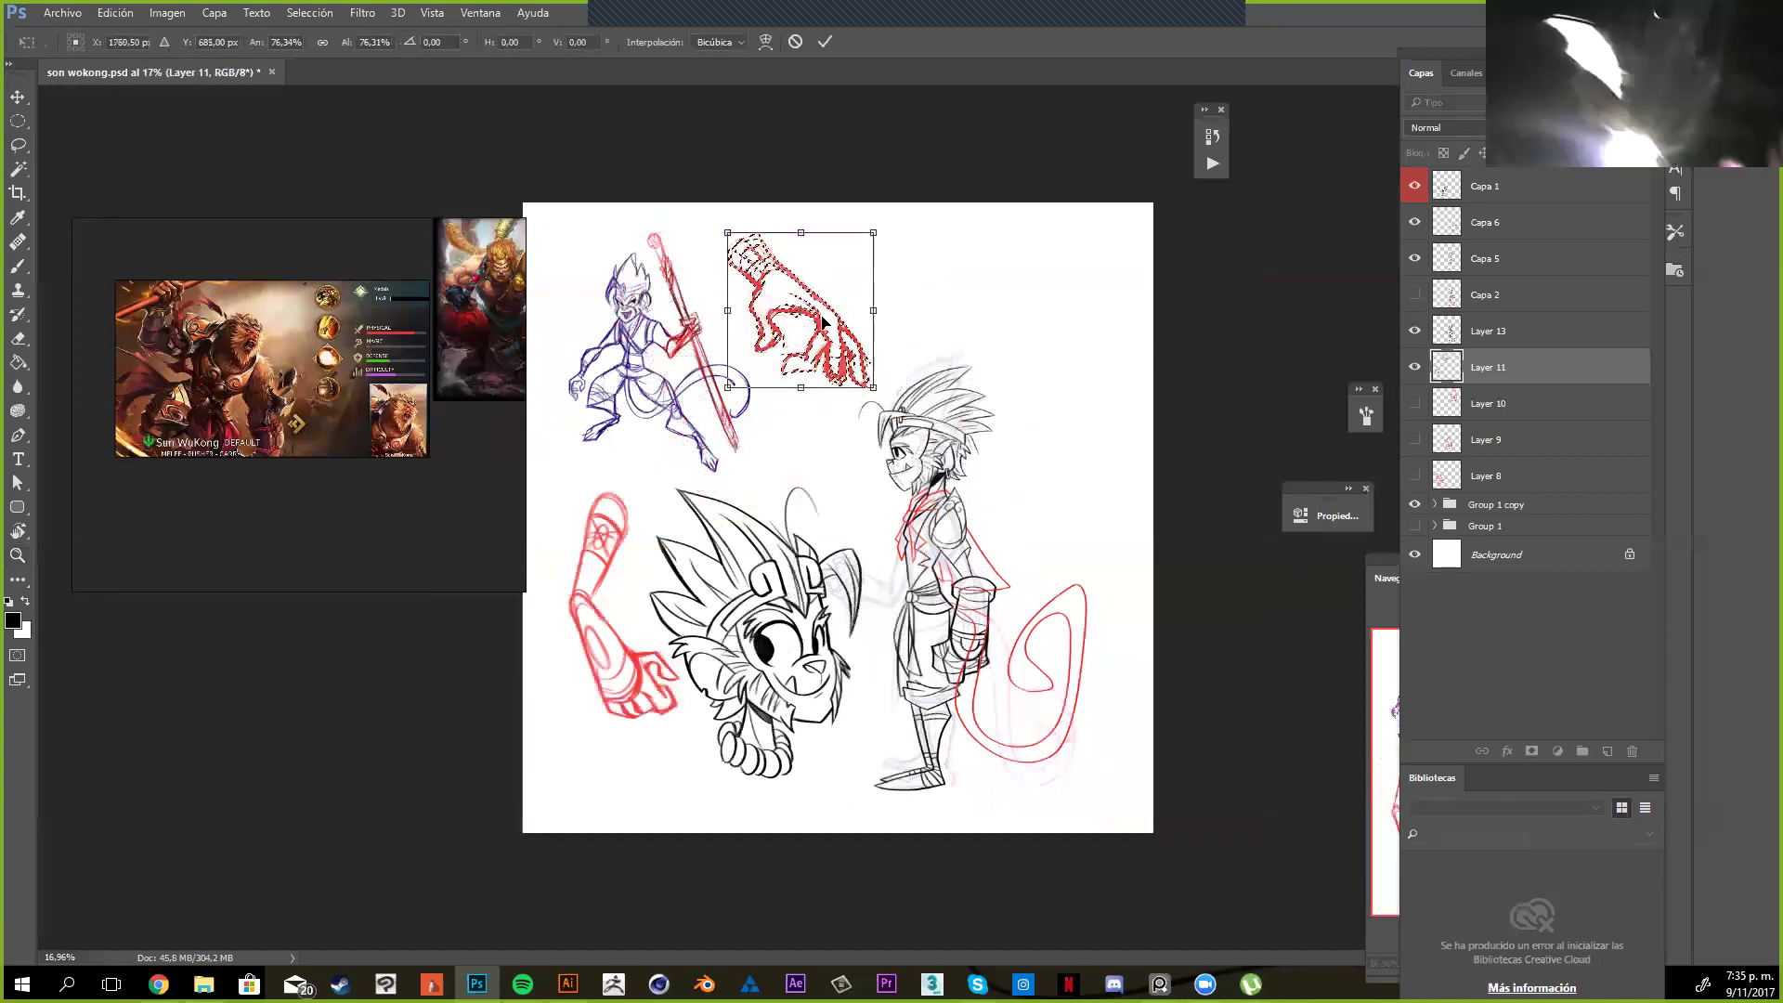
pyautogui.press('Return')
pyautogui.hotkey('ctrl', 'd')
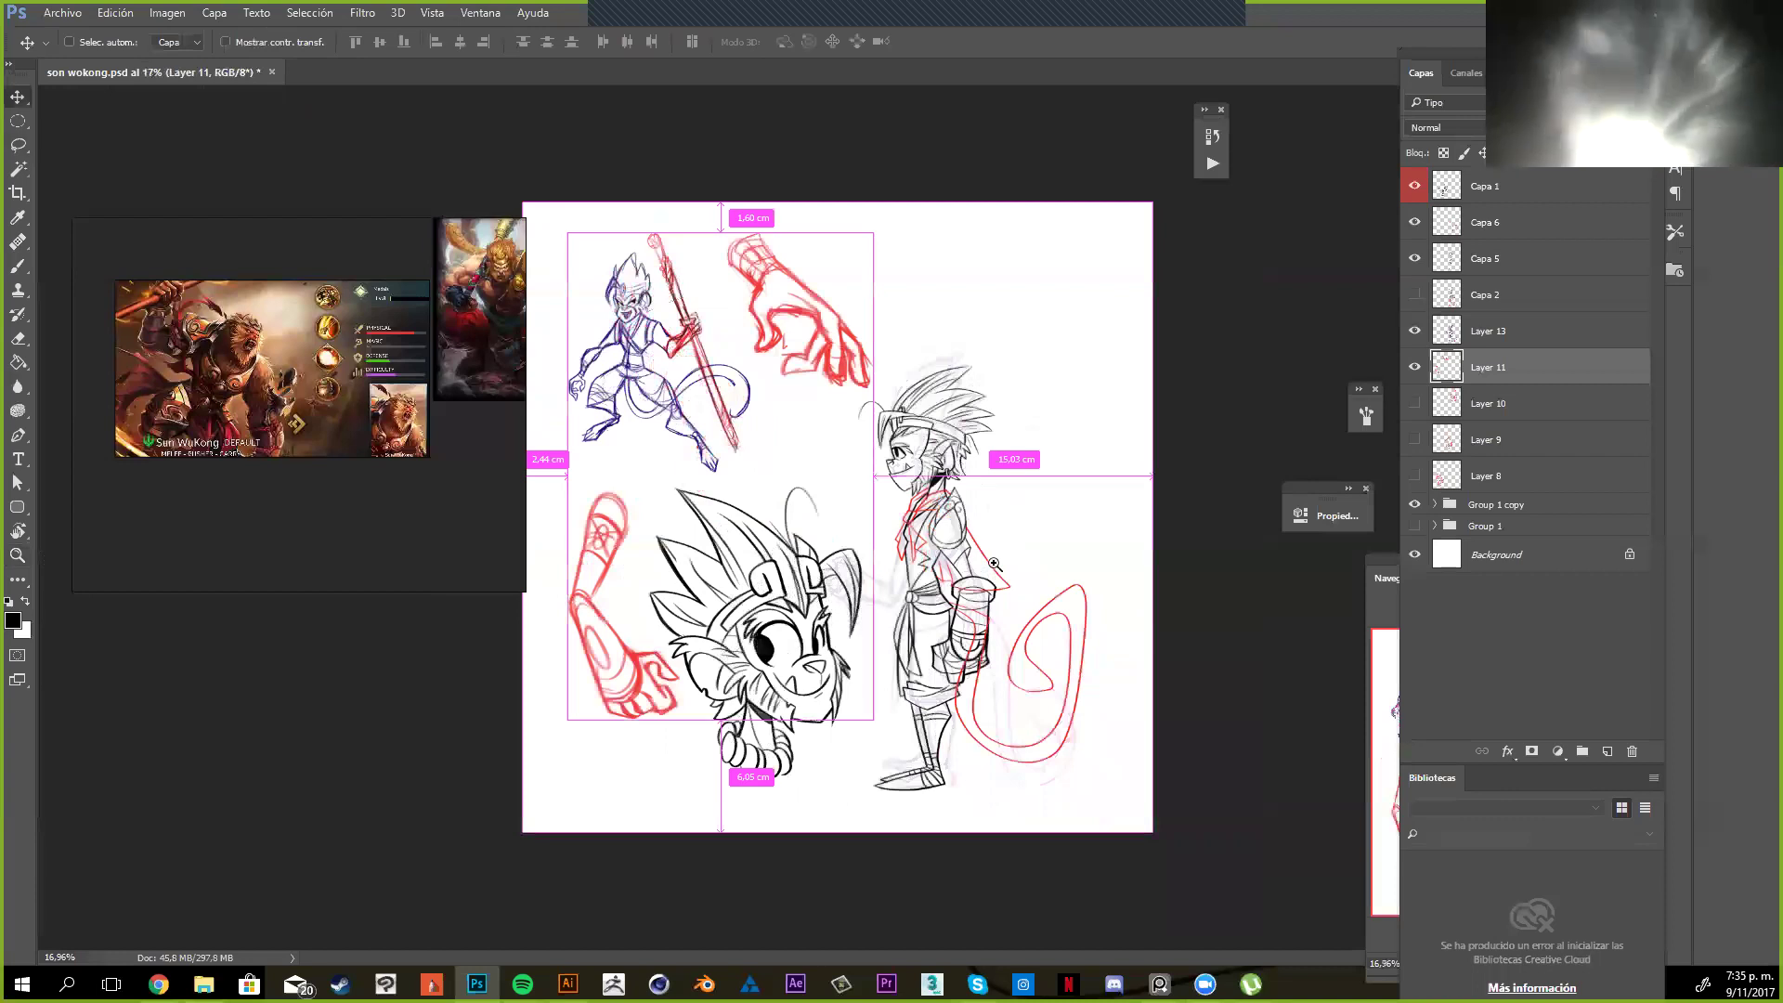
# Fade the red arm and hand sketches on Layer 11 and add a new layer above it for inking
pyautogui.moveTo(993, 563); pyautogui.dragTo(1037, 503)
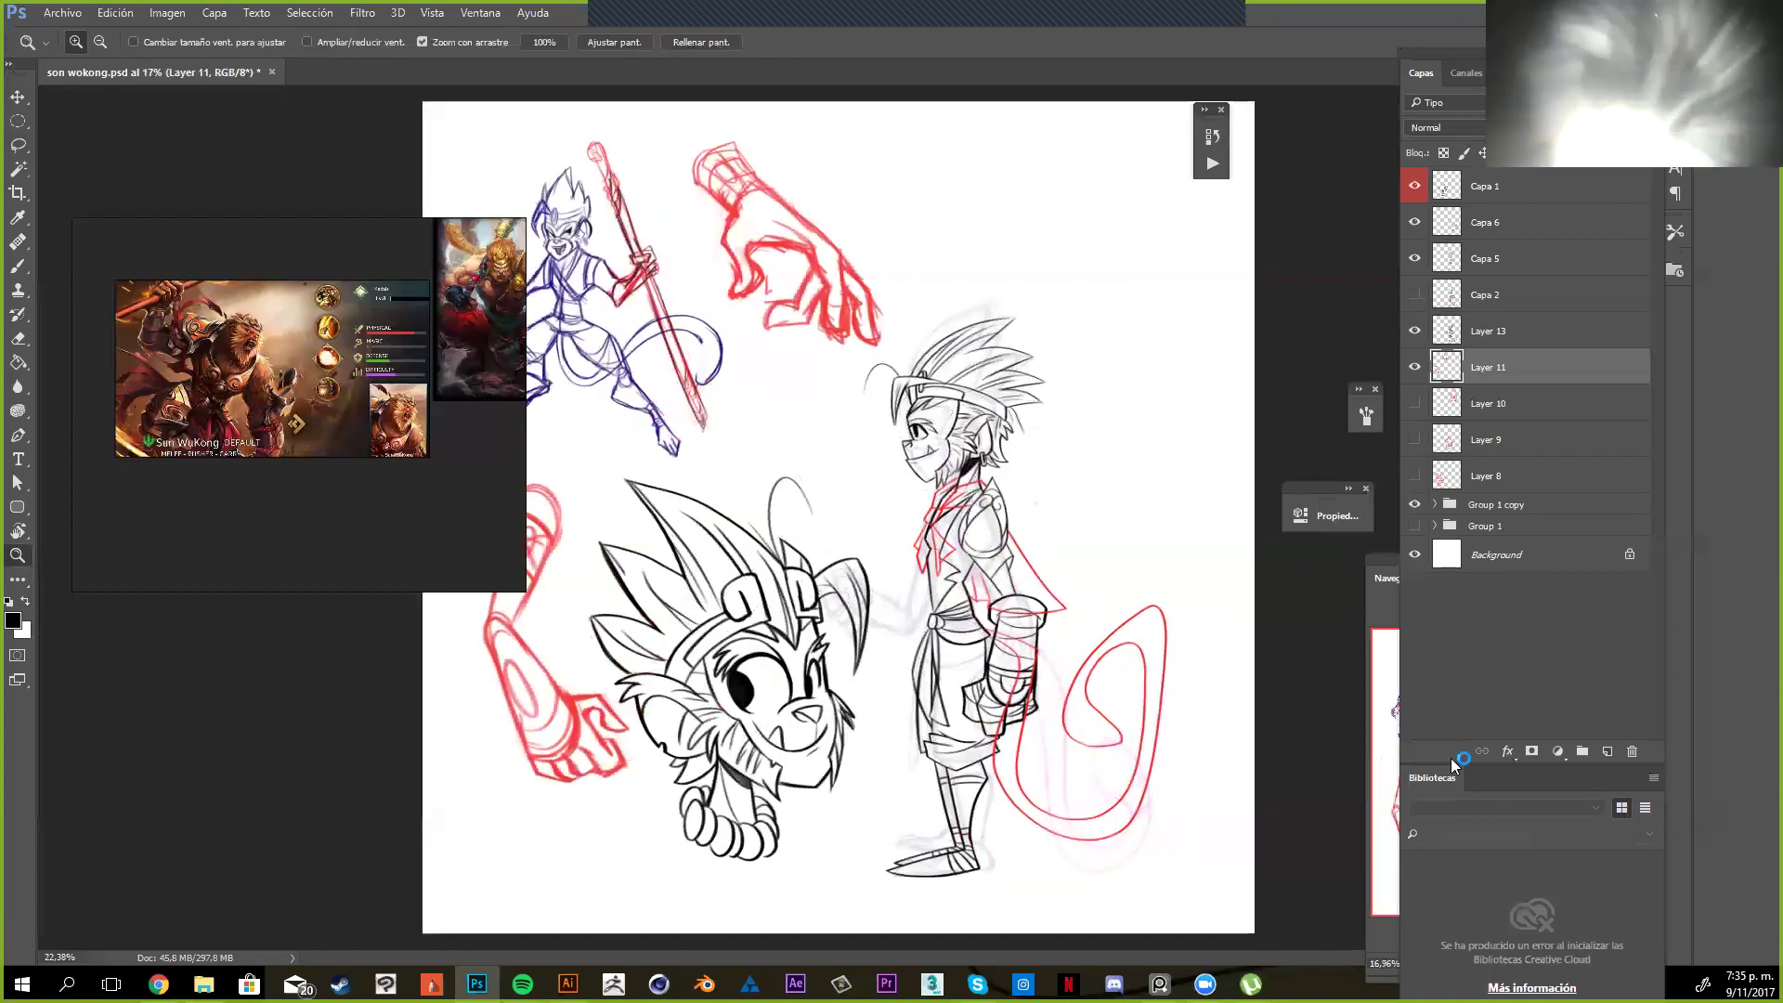
pyautogui.moveTo(752, 638); pyautogui.dragTo(731, 641)
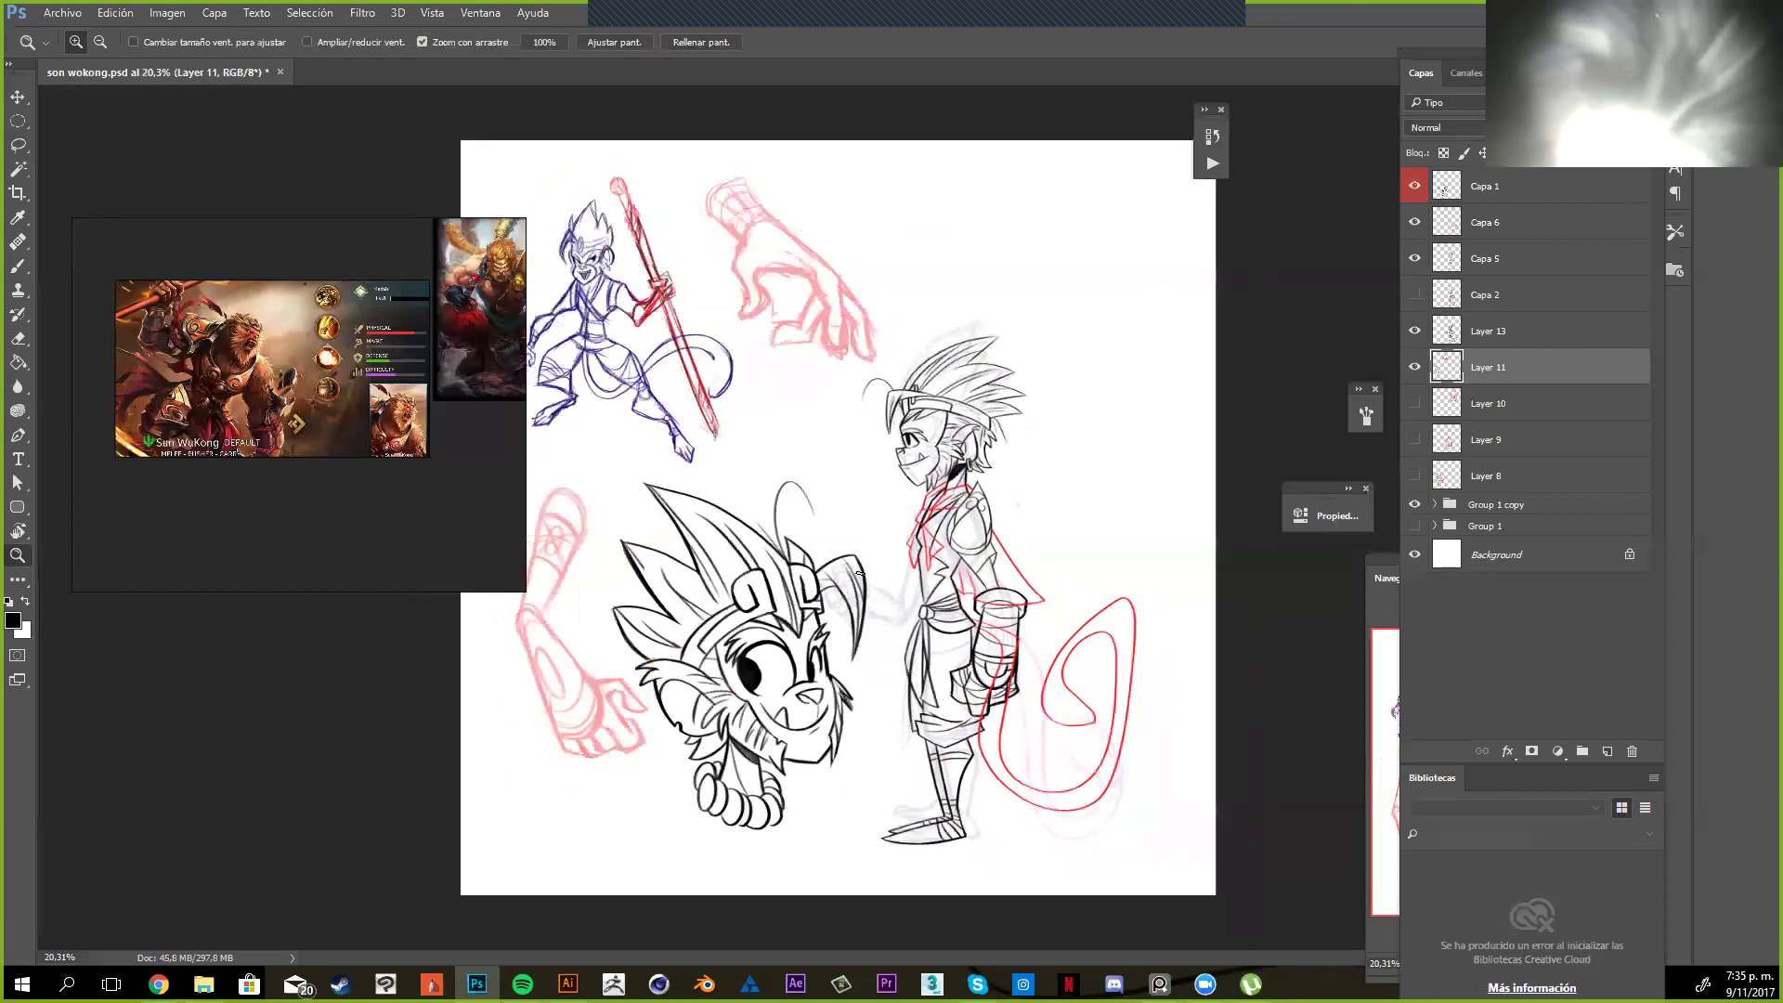
pyautogui.hotkey('ctrl', 'shift', 'alt', 'n')
pyautogui.moveTo(862, 564); pyautogui.dragTo(851, 551)
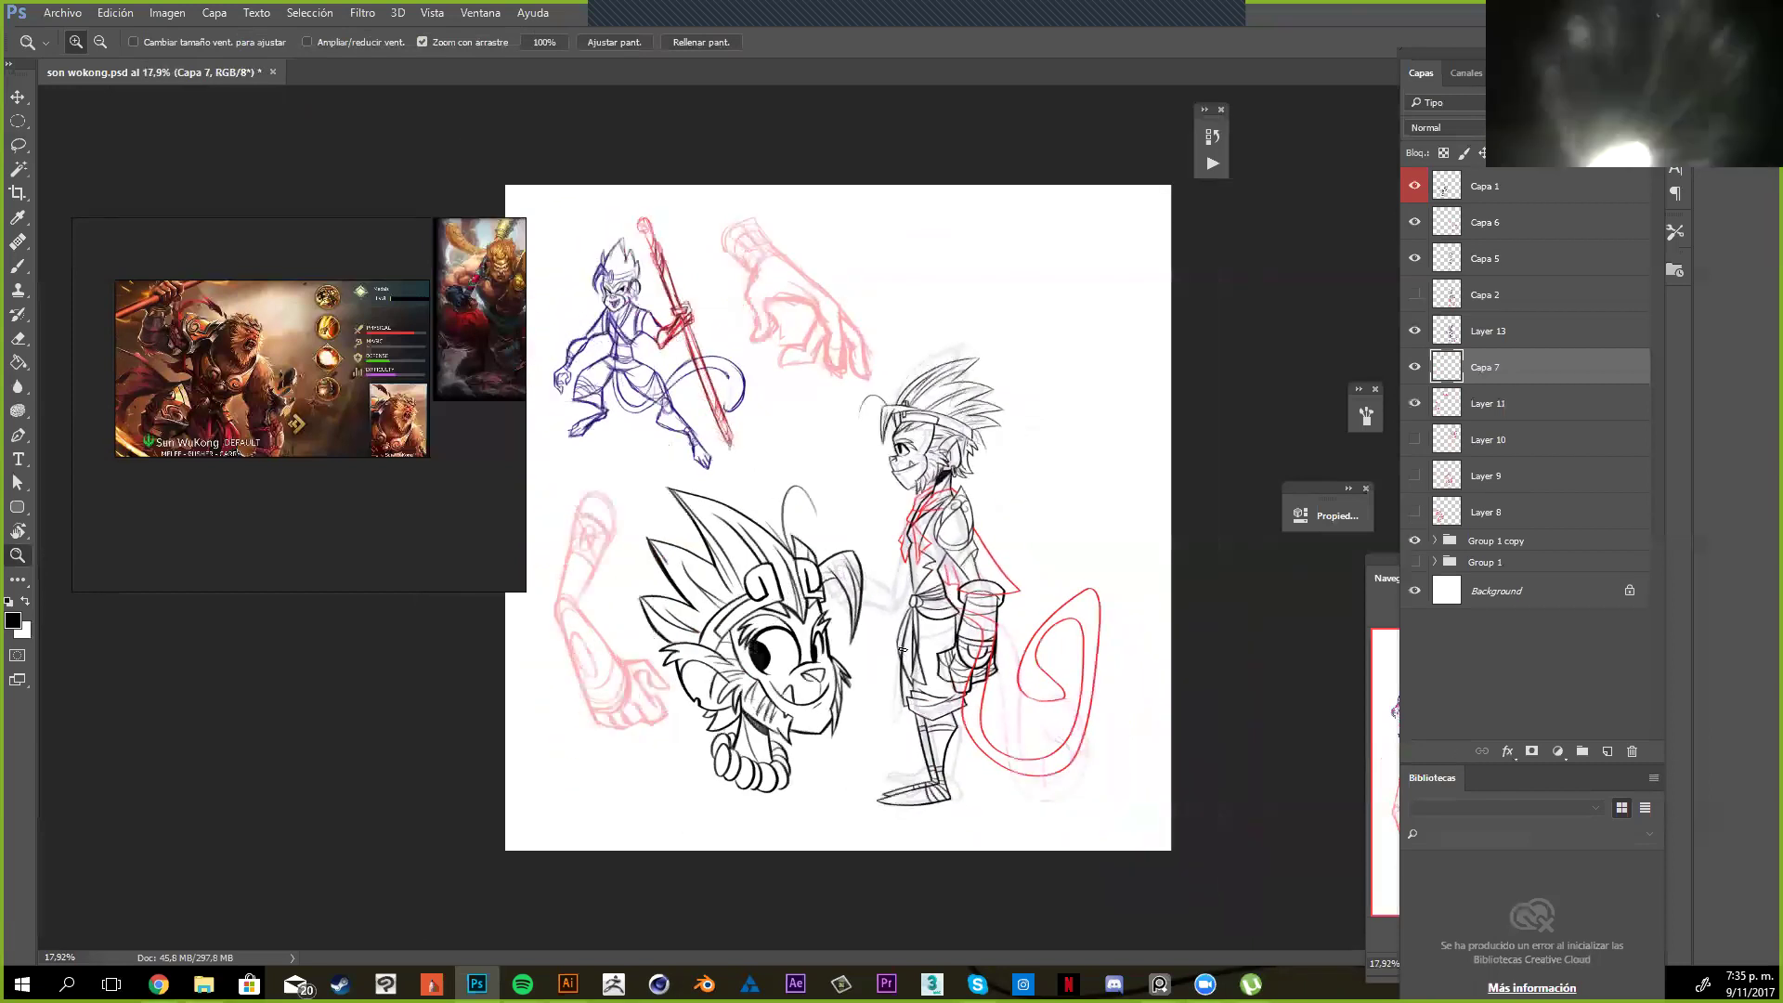
# Ink the palm line and finger outlines in black over the faded red arm's hand beside the monkey's head
pyautogui.moveTo(550, 721); pyautogui.dragTo(854, 567)
pyautogui.press('b')
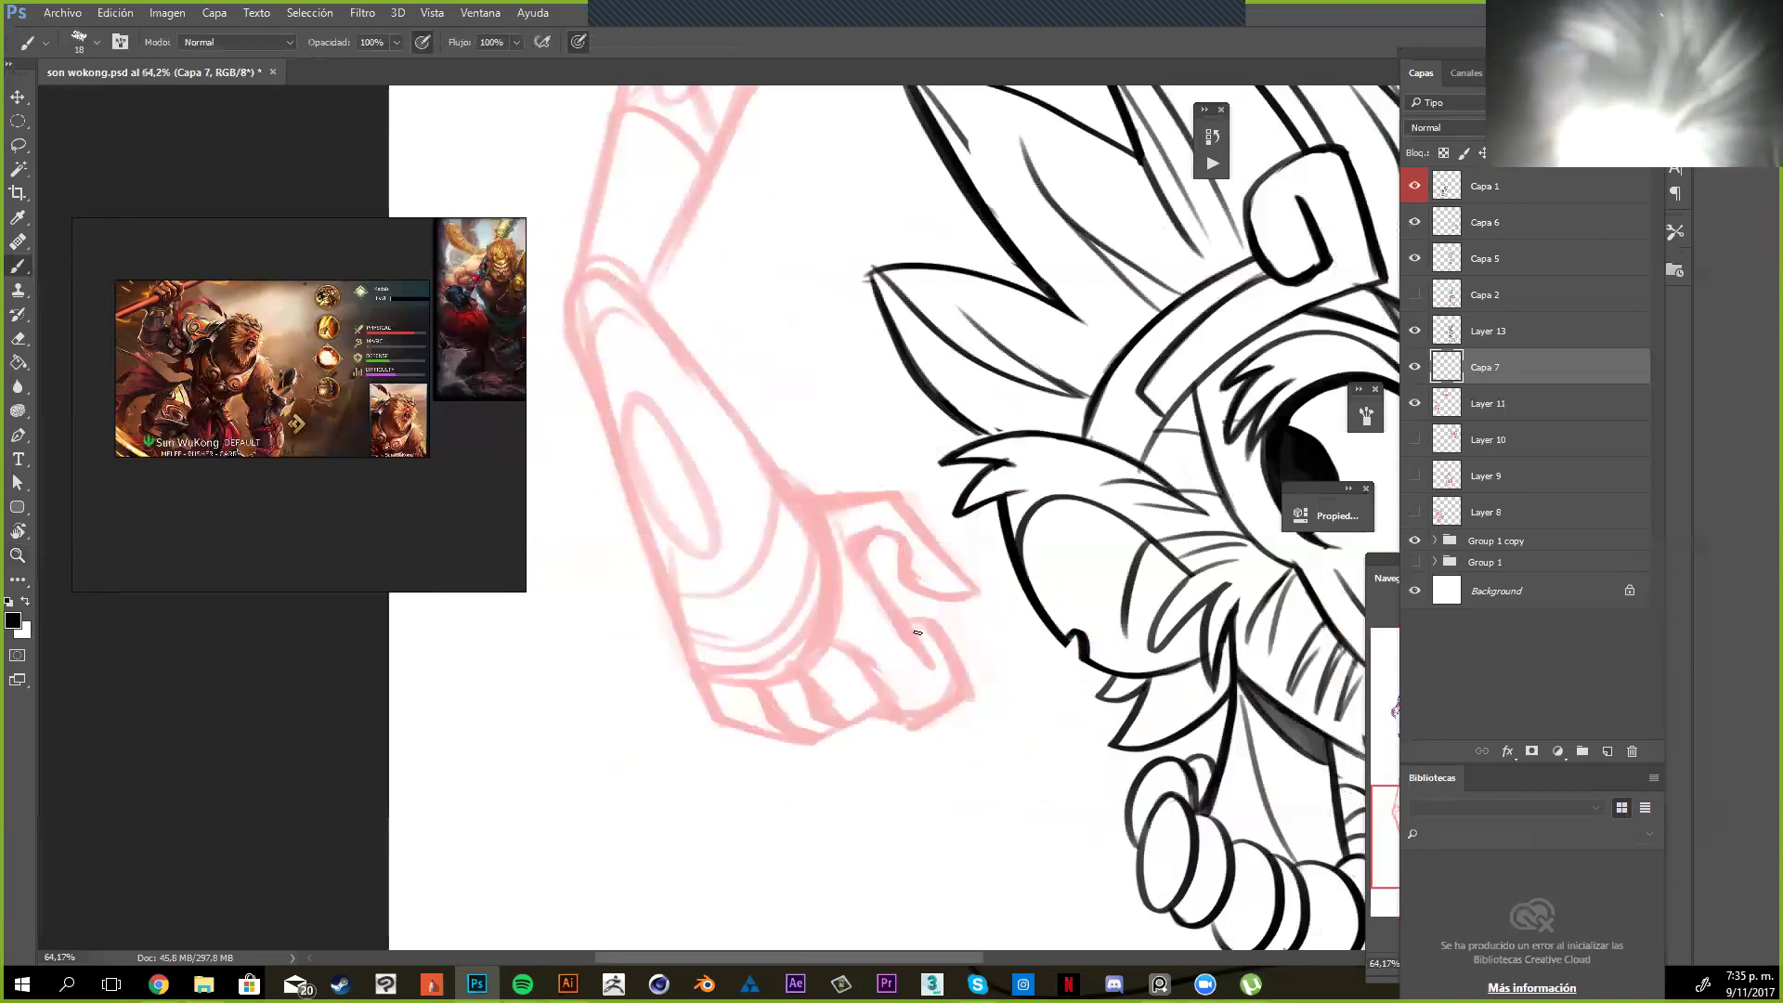
pyautogui.moveTo(914, 649); pyautogui.dragTo(847, 543)
pyautogui.press('z')
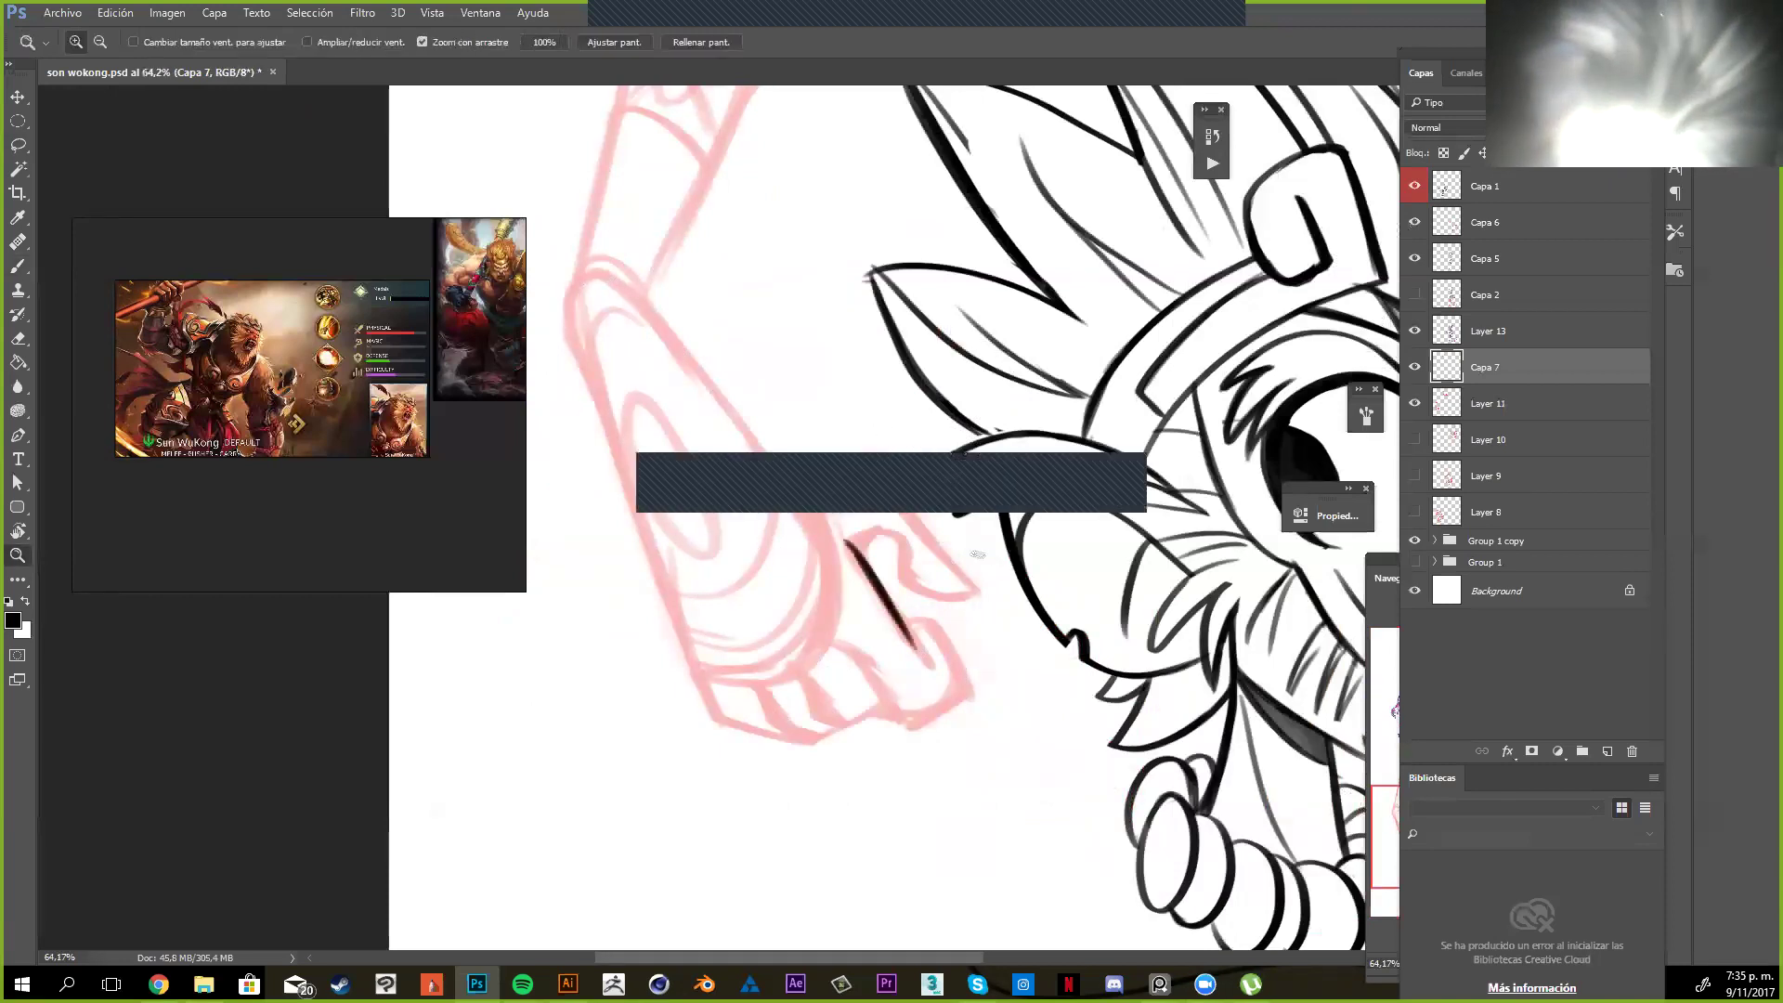
pyautogui.moveTo(970, 571); pyautogui.dragTo(1068, 571)
pyautogui.press('b')
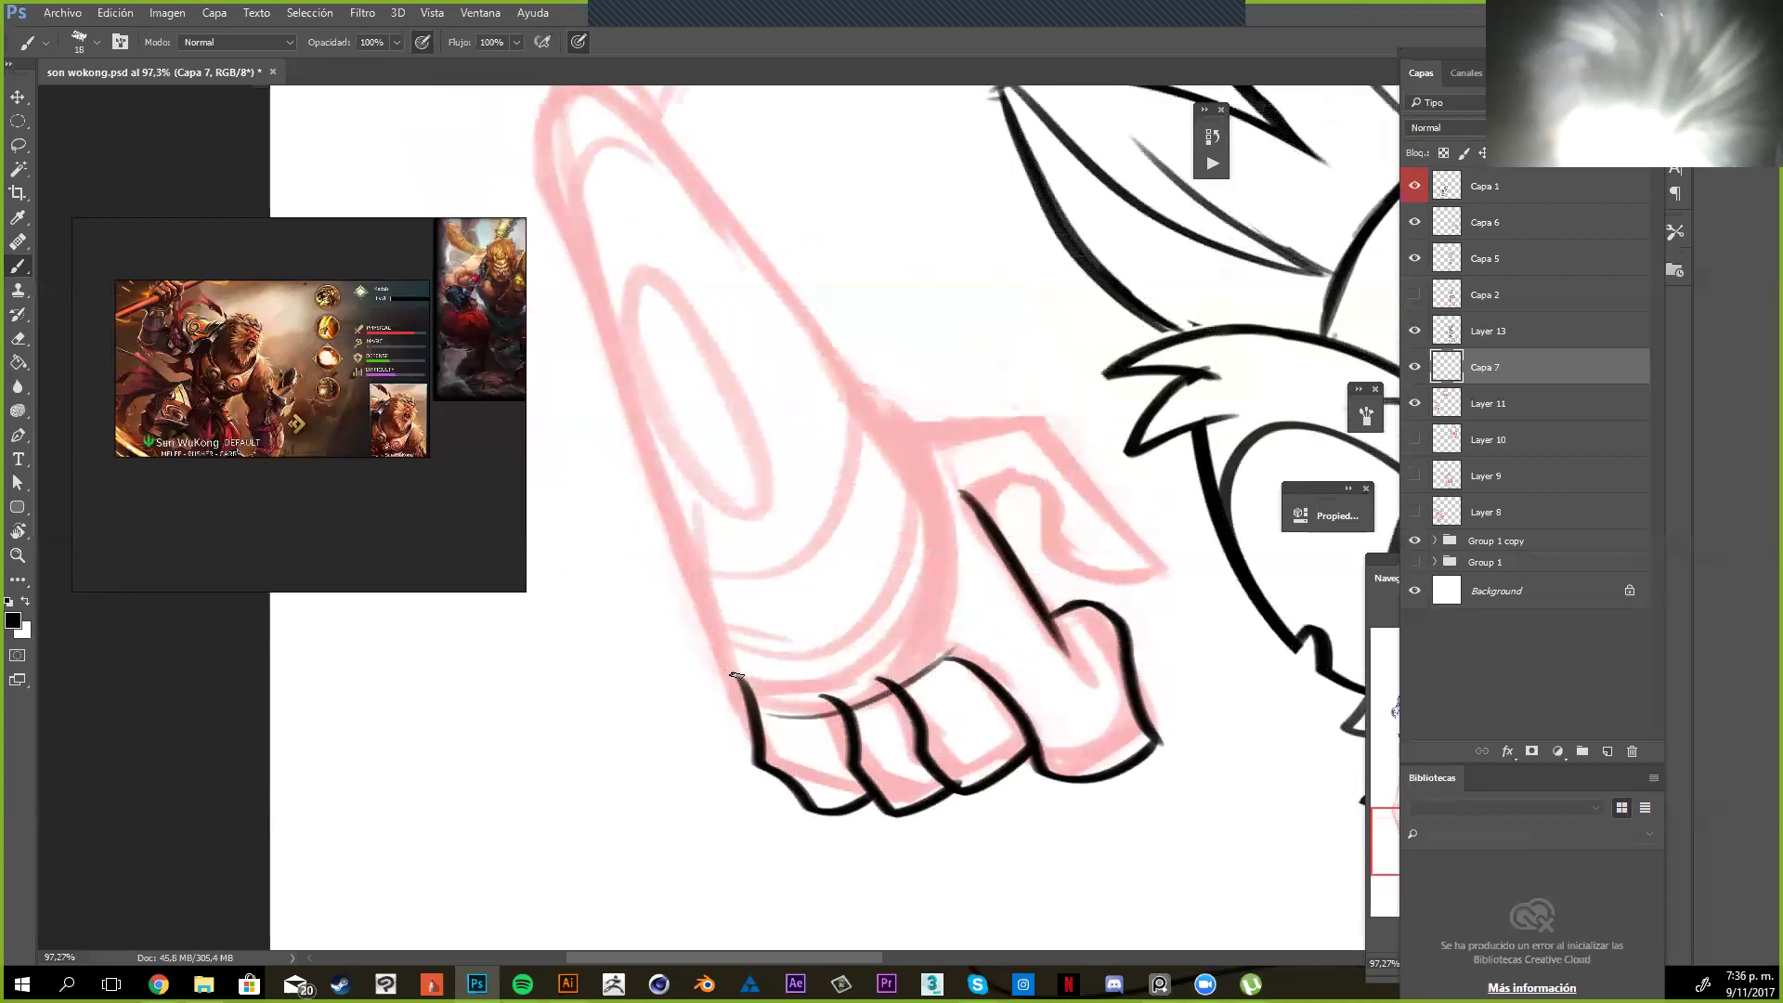
# Ink the wrist edge and thumb of the arm's hand, redrawing the thumb with a more angular outline
pyautogui.moveTo(708, 610)
pyautogui.mouseDown()
pyautogui.moveTo(738, 682)
pyautogui.moveTo(932, 572)
pyautogui.moveTo(929, 469)
pyautogui.moveTo(875, 392)
pyautogui.moveTo(980, 422)
pyautogui.moveTo(1183, 566)
pyautogui.mouseUp()
pyautogui.moveTo(1183, 567); pyautogui.dragTo(978, 518)
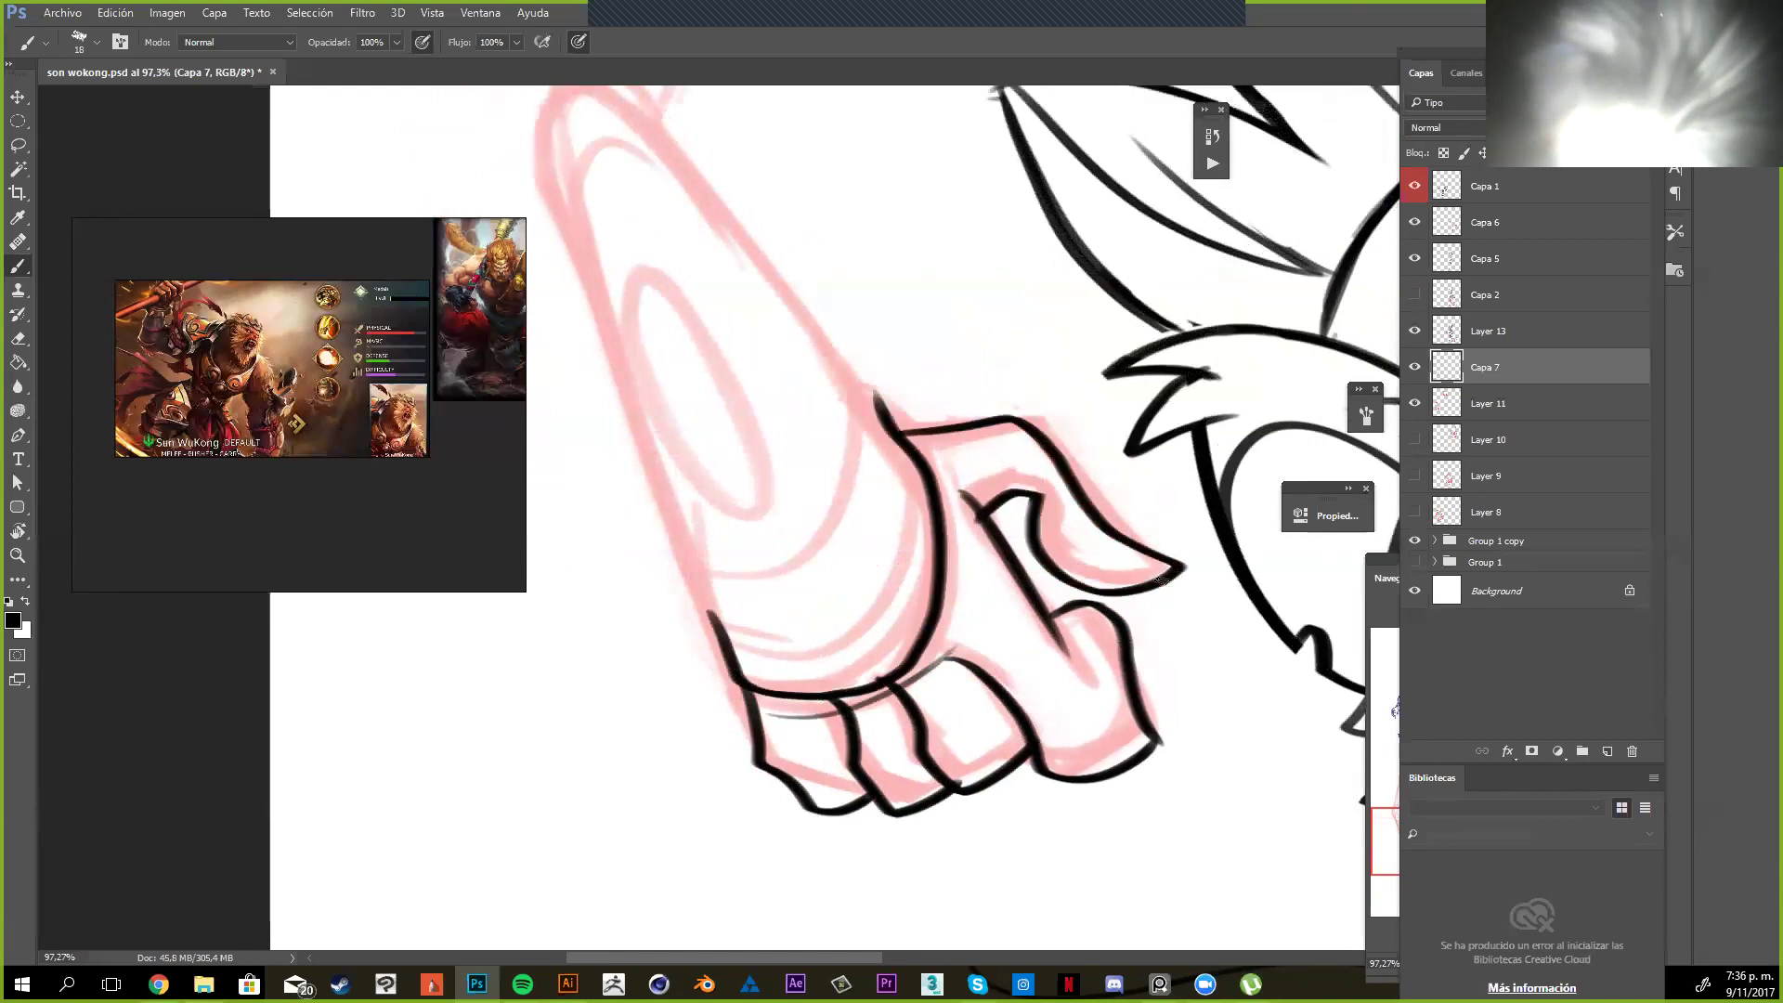
pyautogui.hotkey('ctrl', 'z')
pyautogui.moveTo(905, 432)
pyautogui.mouseDown()
pyautogui.moveTo(1034, 421)
pyautogui.moveTo(1112, 513)
pyautogui.moveTo(1052, 546)
pyautogui.moveTo(970, 520)
pyautogui.mouseUp()
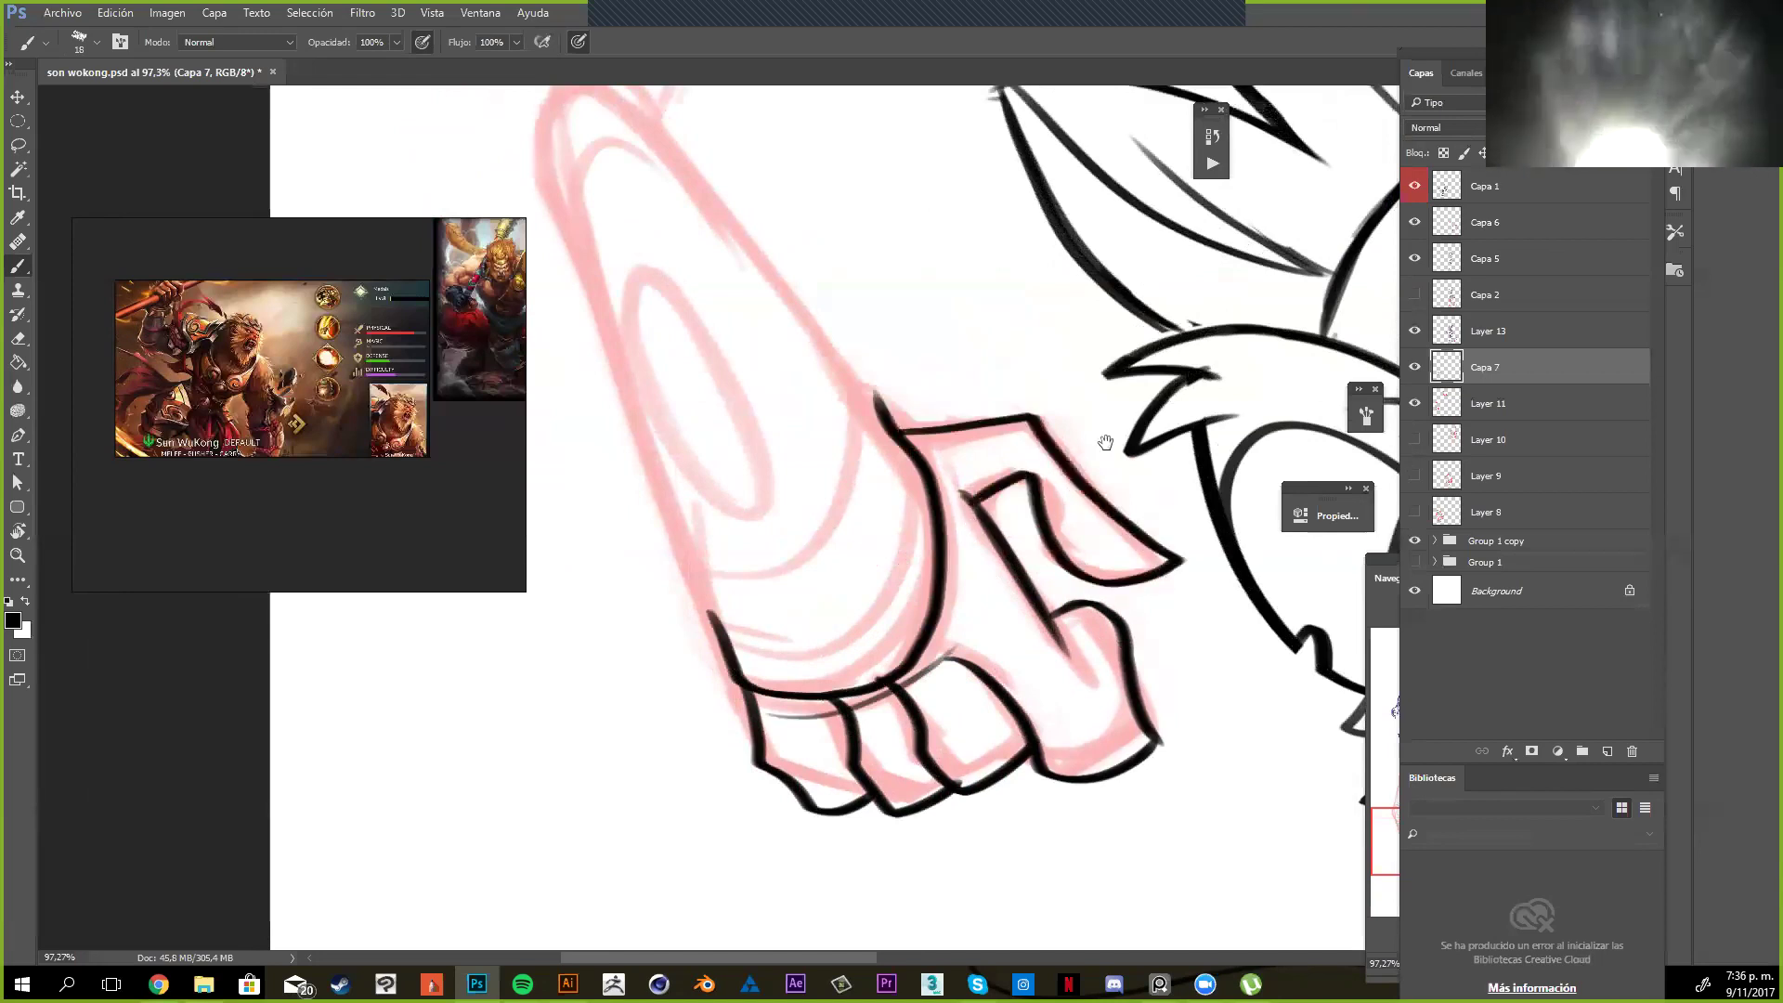
# Examine the inked hand close up and compare it with the monkey's head and the other sketches on the canvas
pyautogui.moveTo(1082, 445); pyautogui.dragTo(1125, 427)
pyautogui.moveTo(1137, 676); pyautogui.dragTo(1148, 672)
pyautogui.moveTo(1115, 601)
pyautogui.mouseDown()
pyautogui.moveTo(1150, 655)
pyautogui.moveTo(1088, 636)
pyautogui.moveTo(1119, 617)
pyautogui.moveTo(1103, 634)
pyautogui.mouseUp()
pyautogui.press('z')
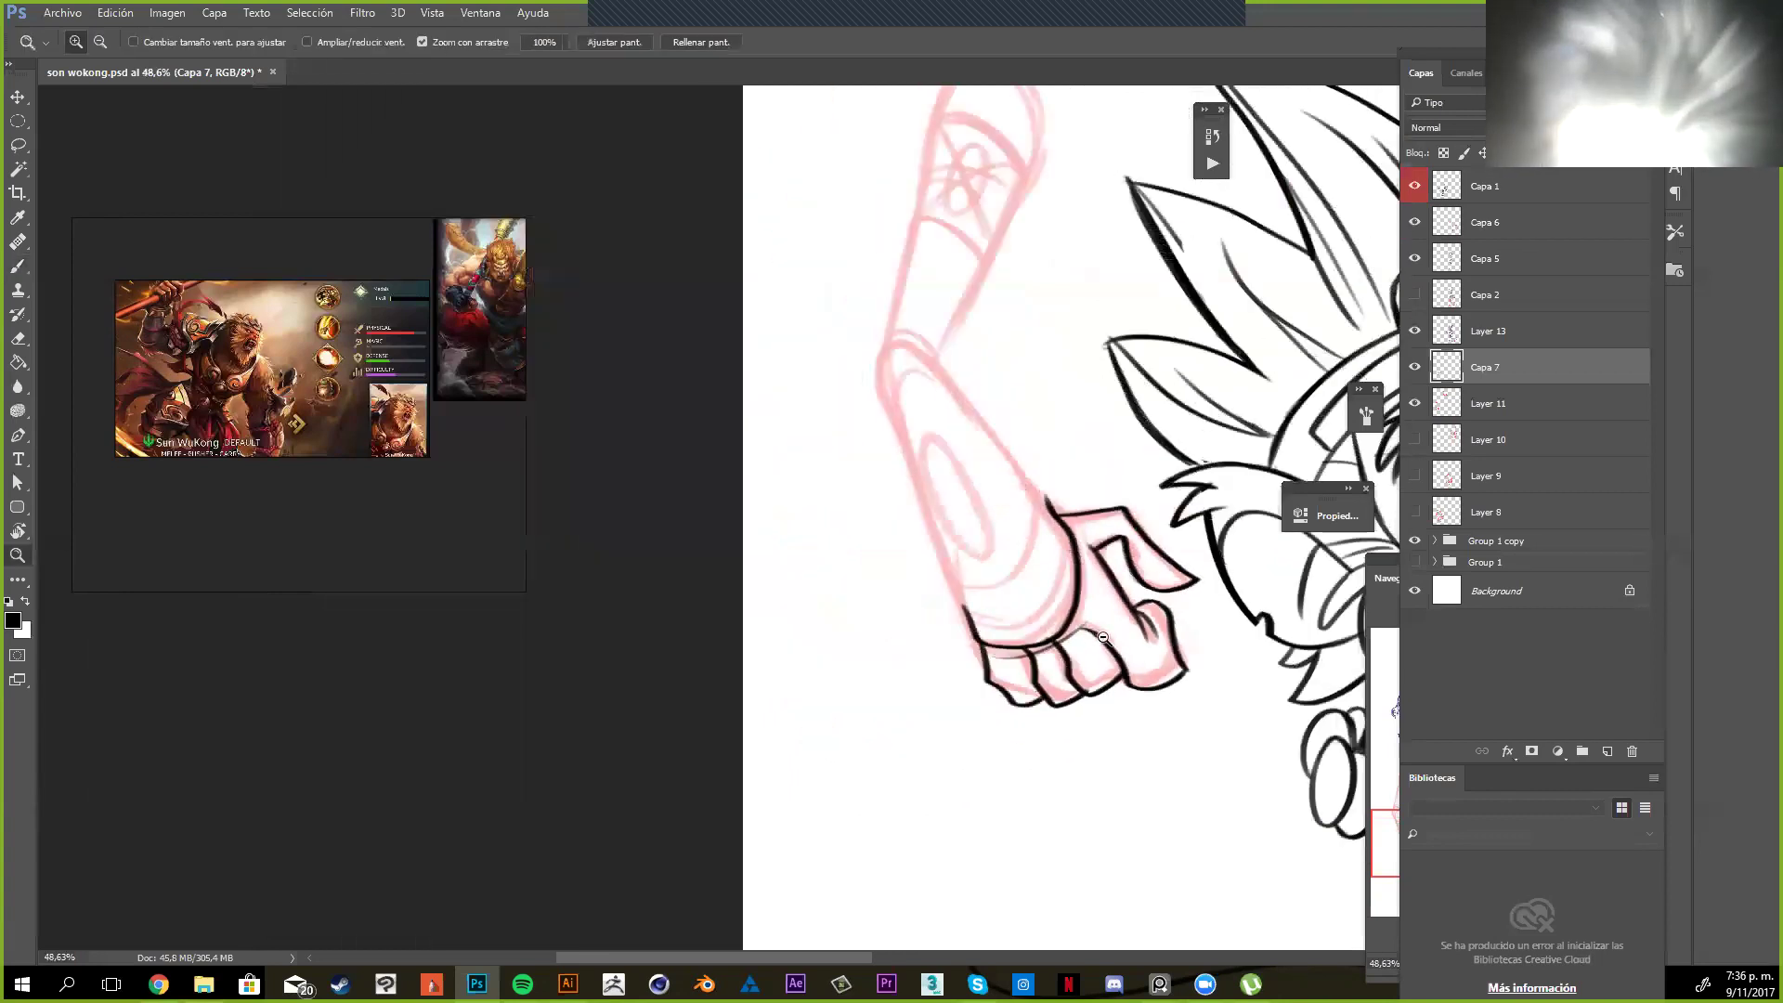
pyautogui.hotkey('ctrl', '-')
pyautogui.hotkey('ctrl', '-')
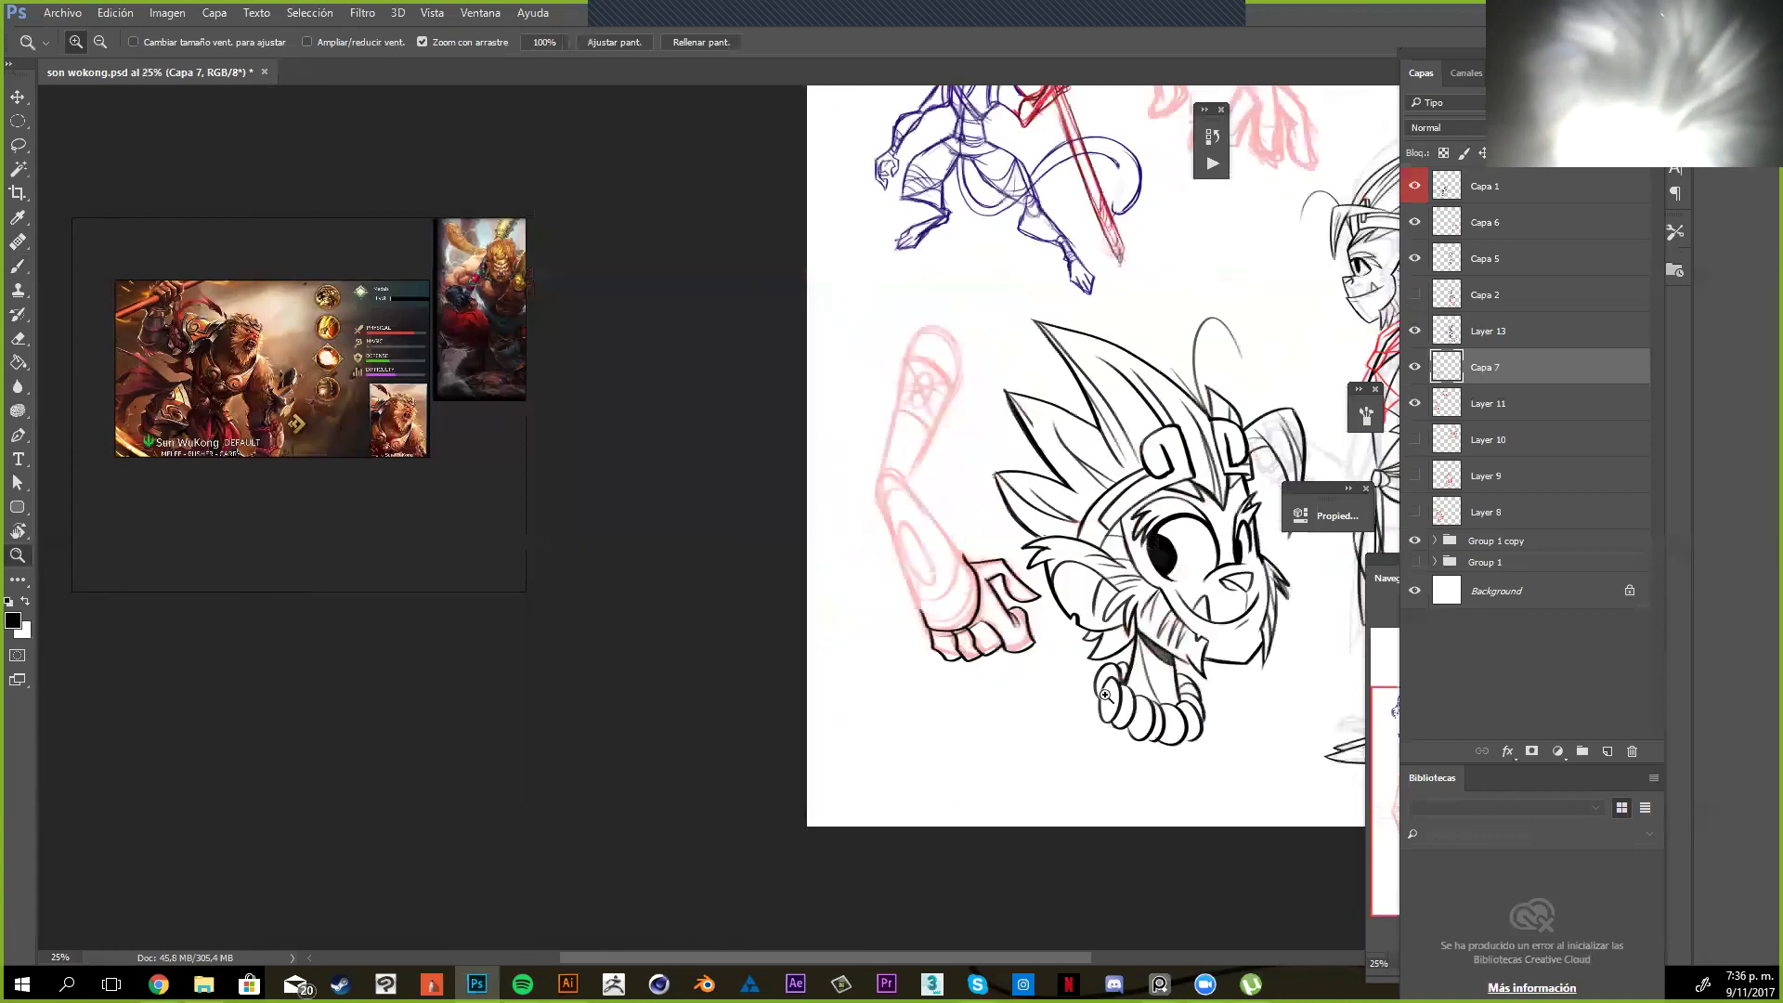
pyautogui.moveTo(1055, 617); pyautogui.dragTo(1103, 619)
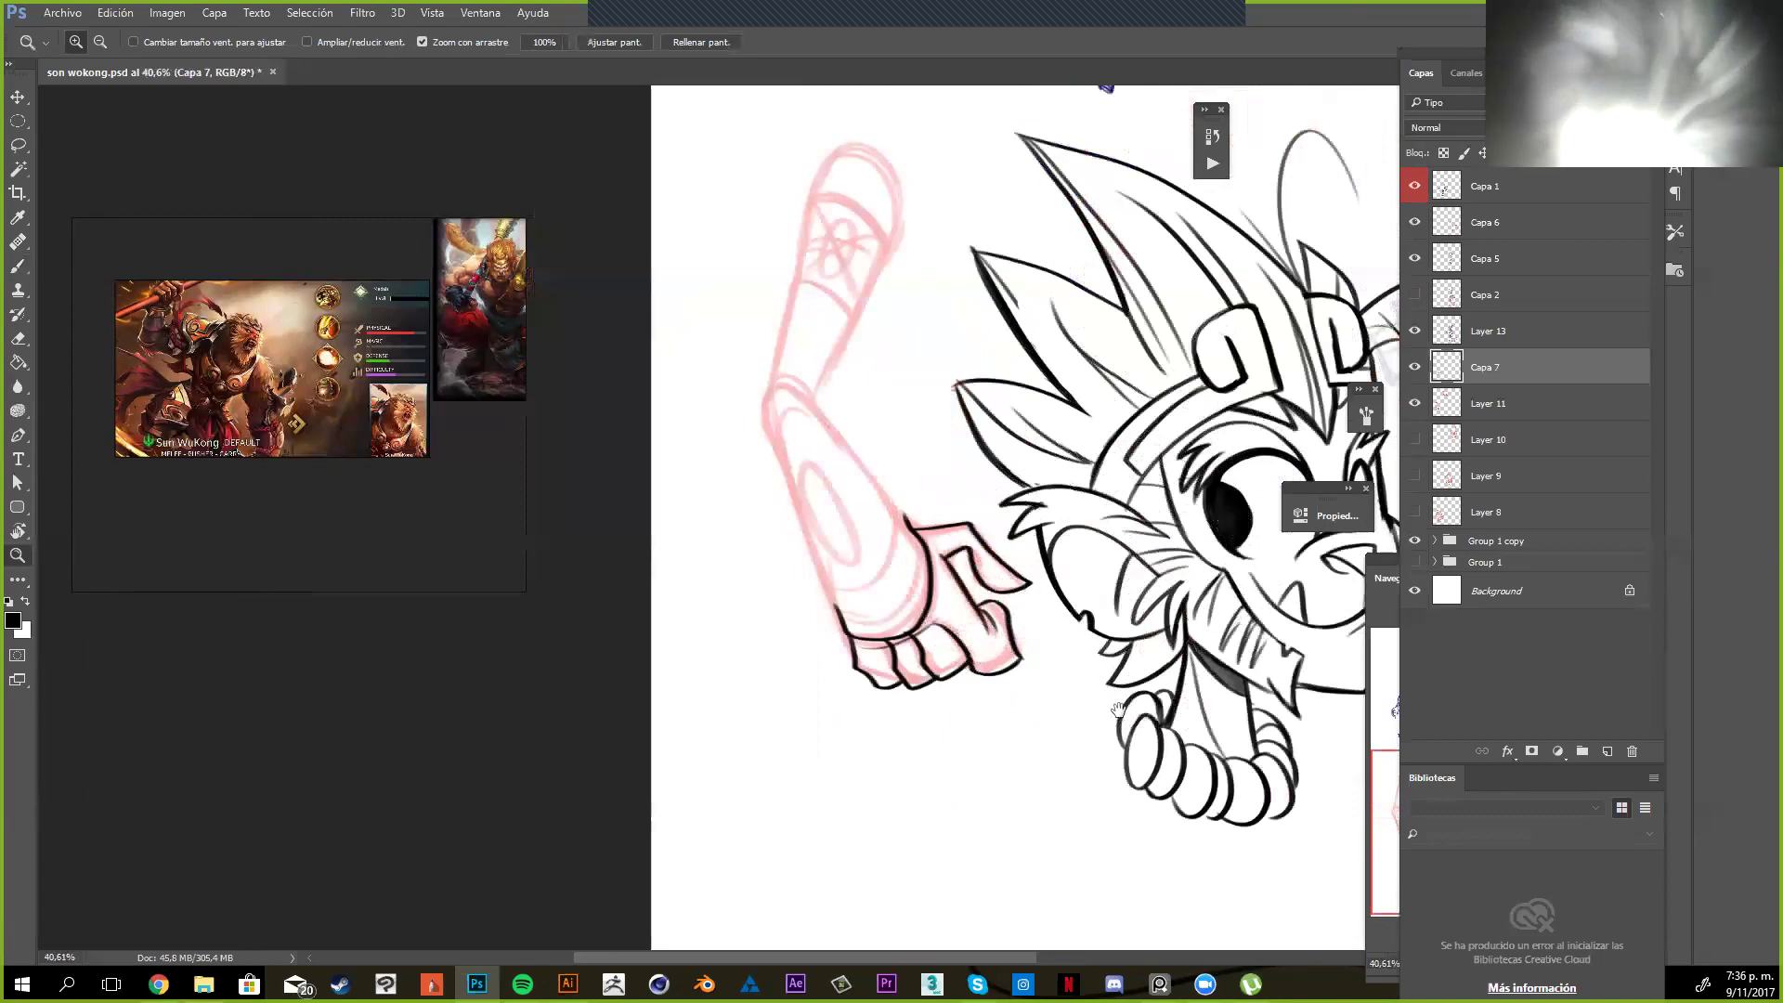
pyautogui.moveTo(1123, 719); pyautogui.dragTo(1073, 692)
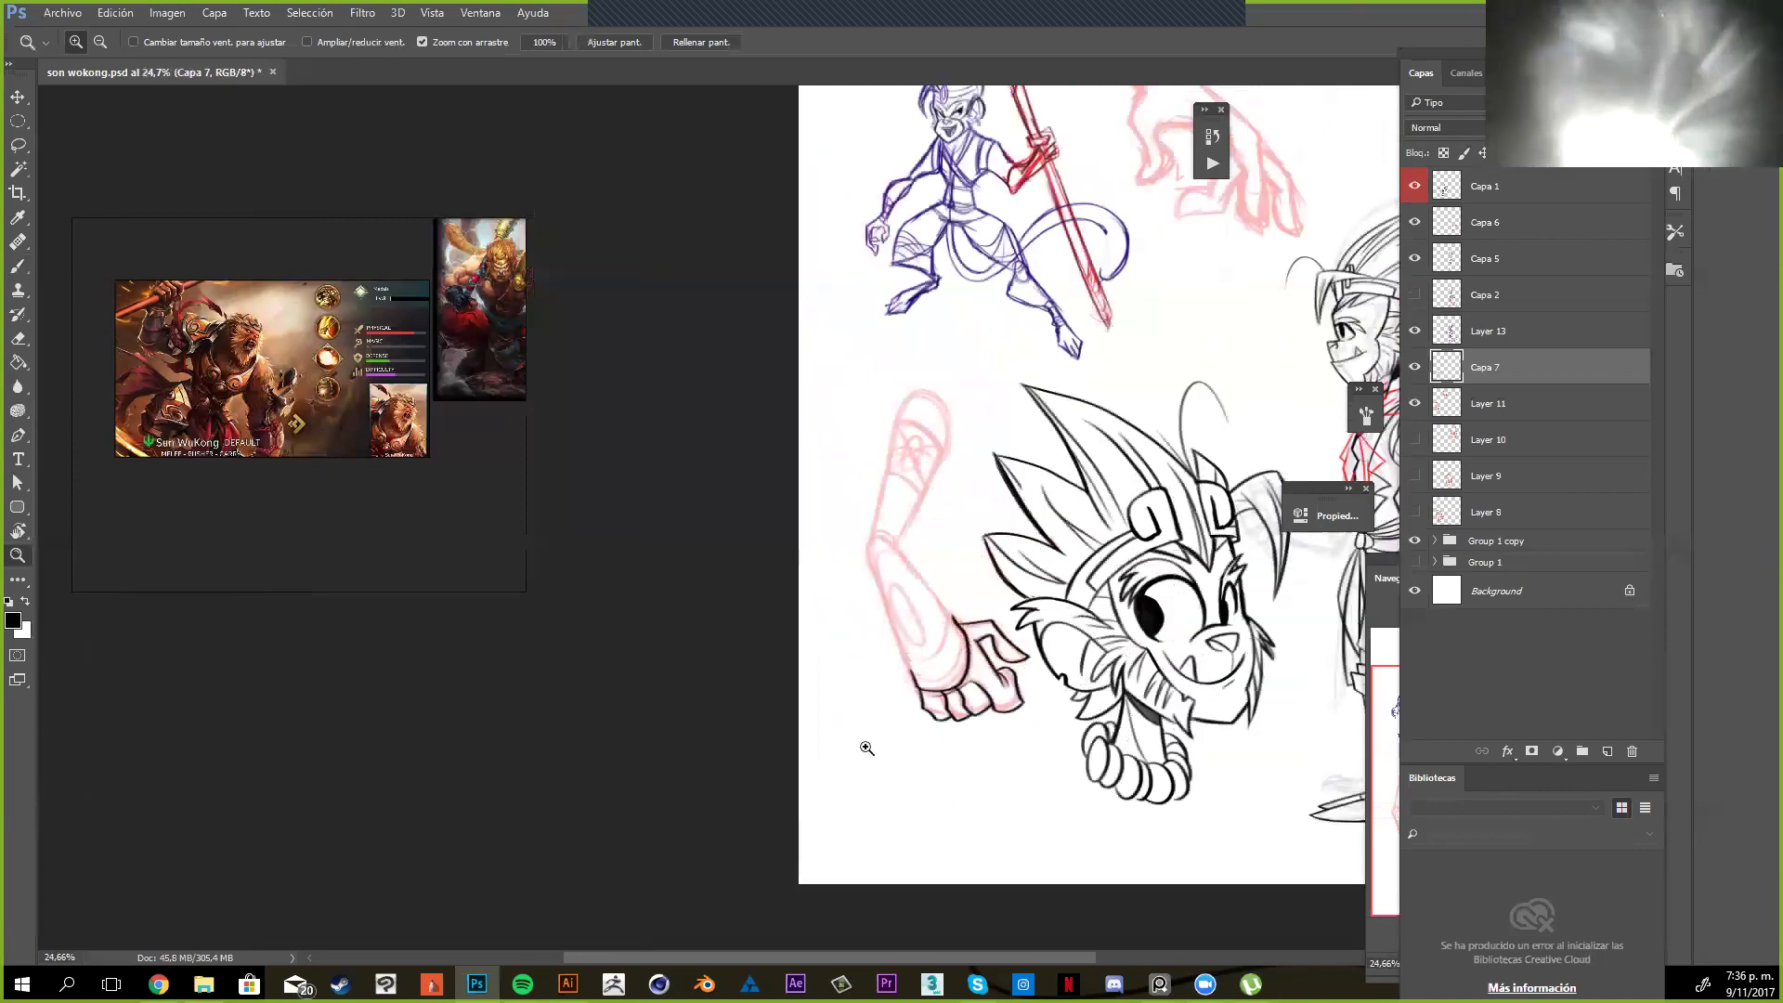
pyautogui.moveTo(928, 654); pyautogui.dragTo(789, 715)
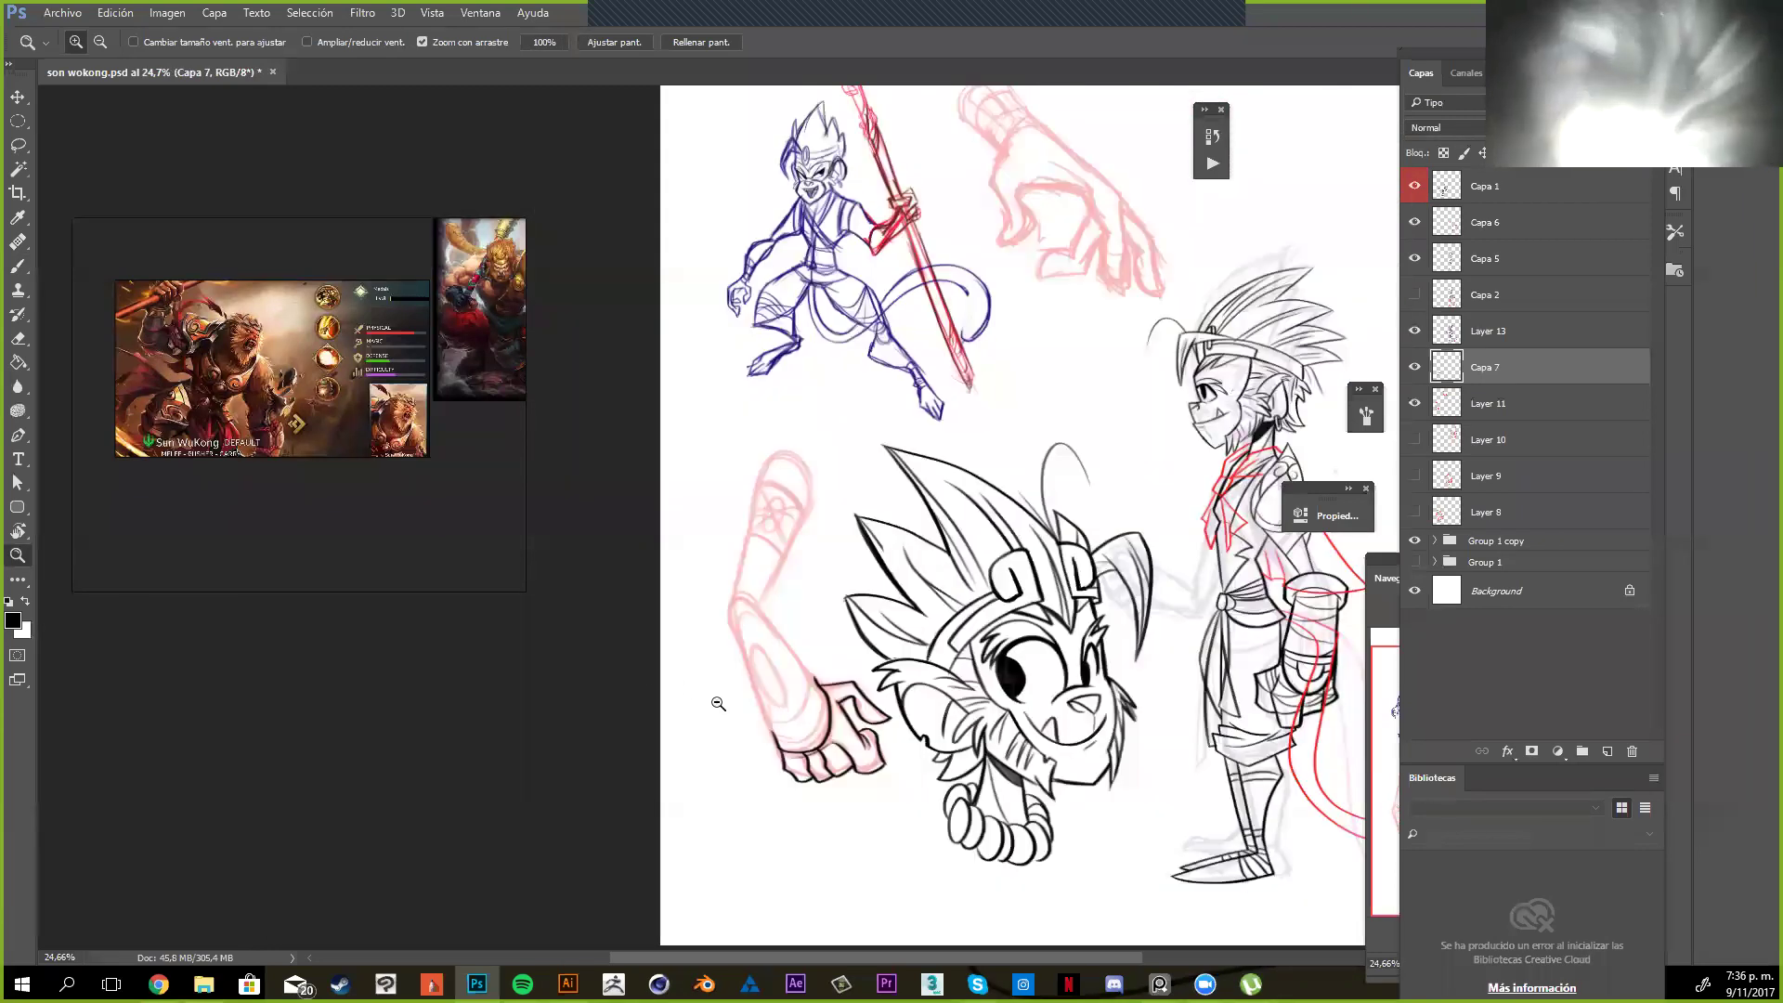
pyautogui.click(971, 578)
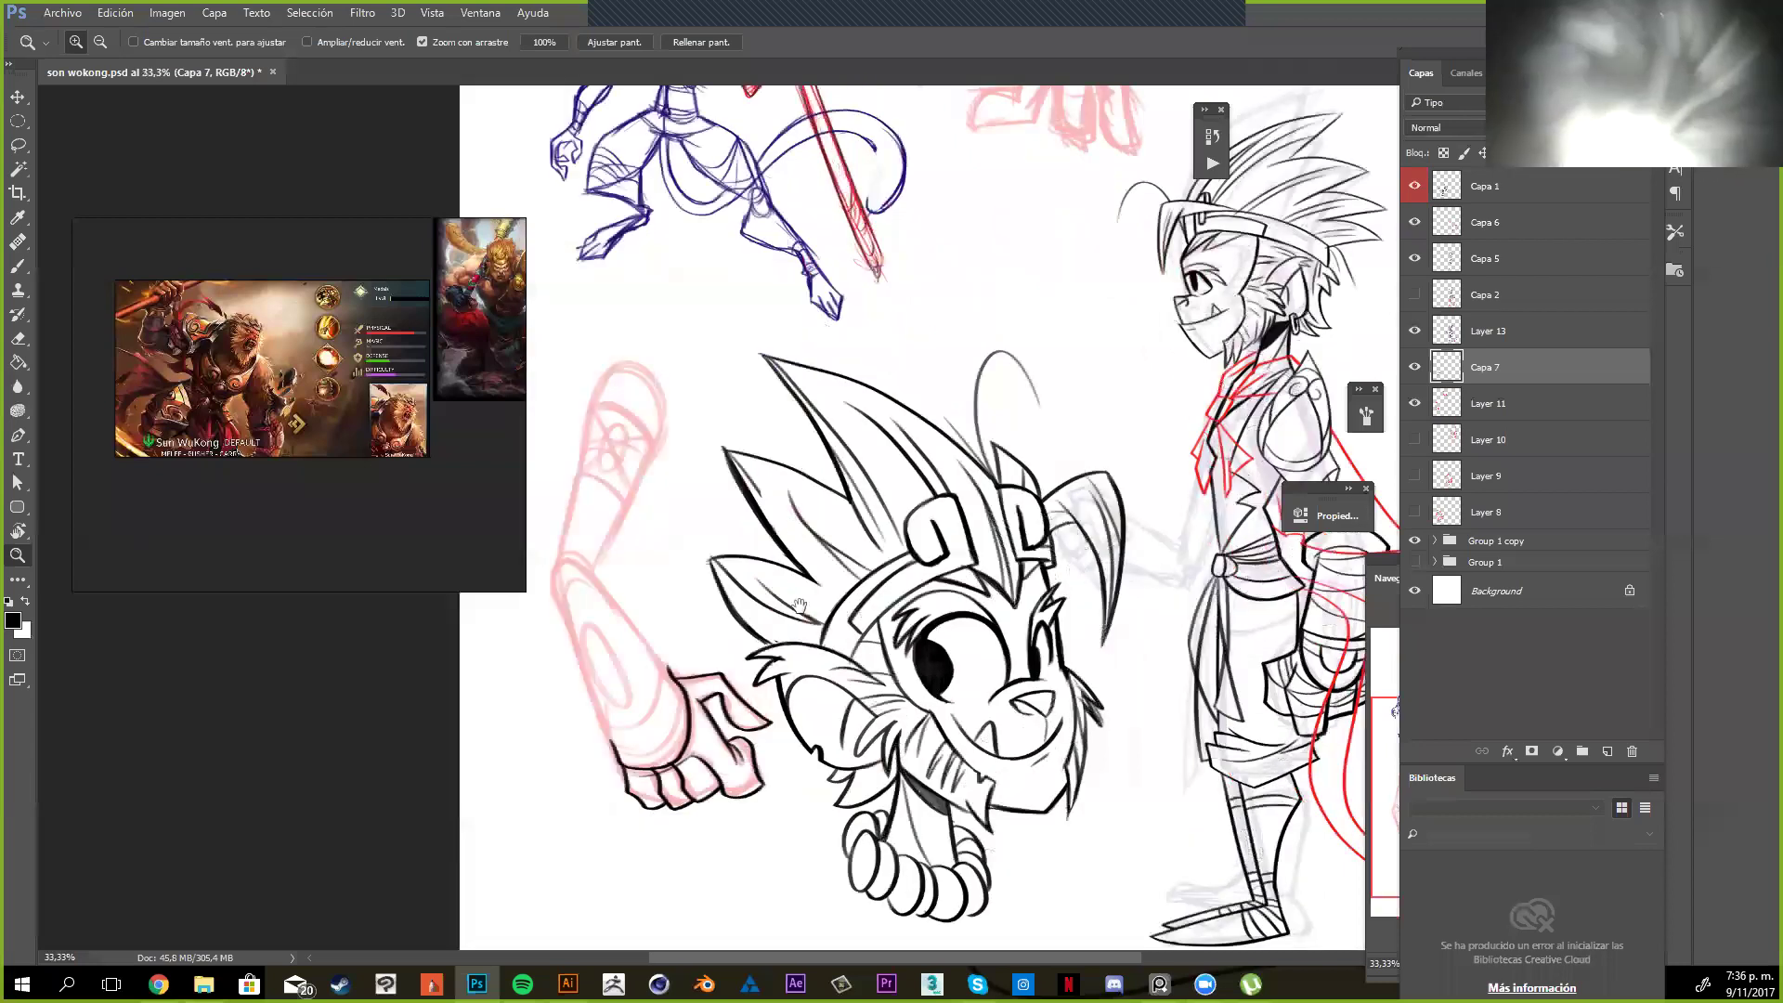
pyautogui.moveTo(943, 584); pyautogui.dragTo(815, 626)
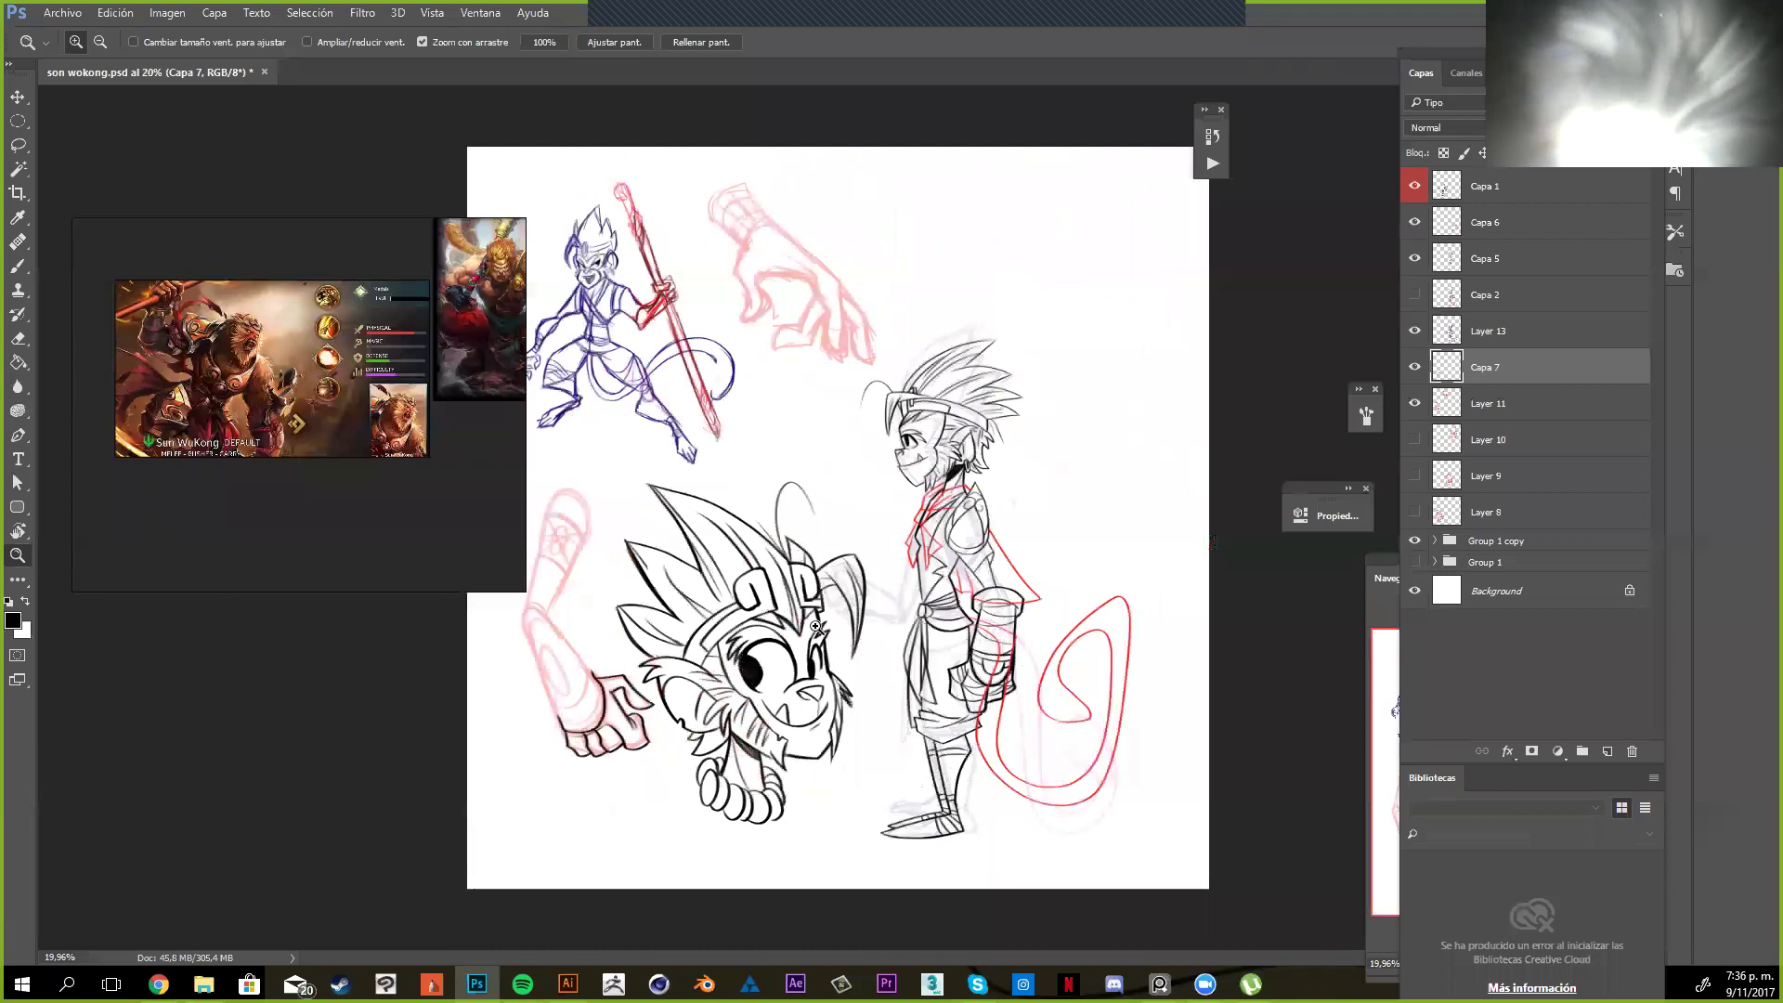
# Examine the monkey's head, the arm and the full-body sketches on the canvas, and browse the brush presets
pyautogui.click(816, 628)
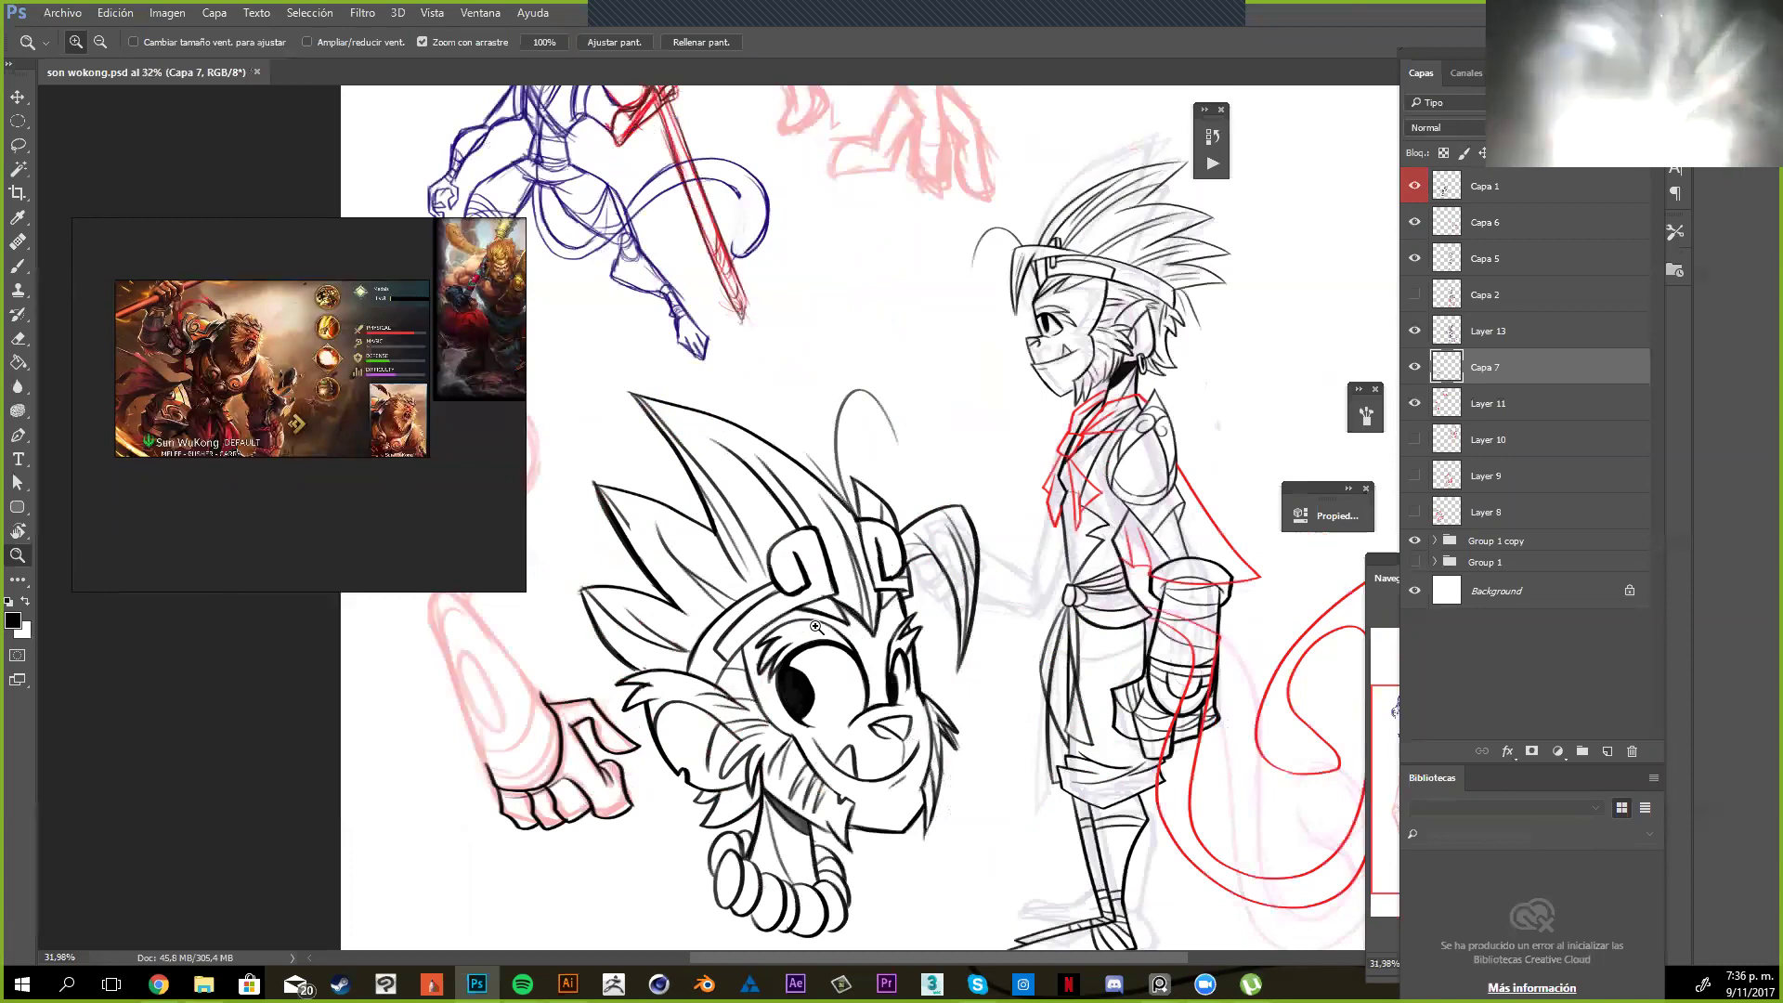
pyautogui.click(1028, 585)
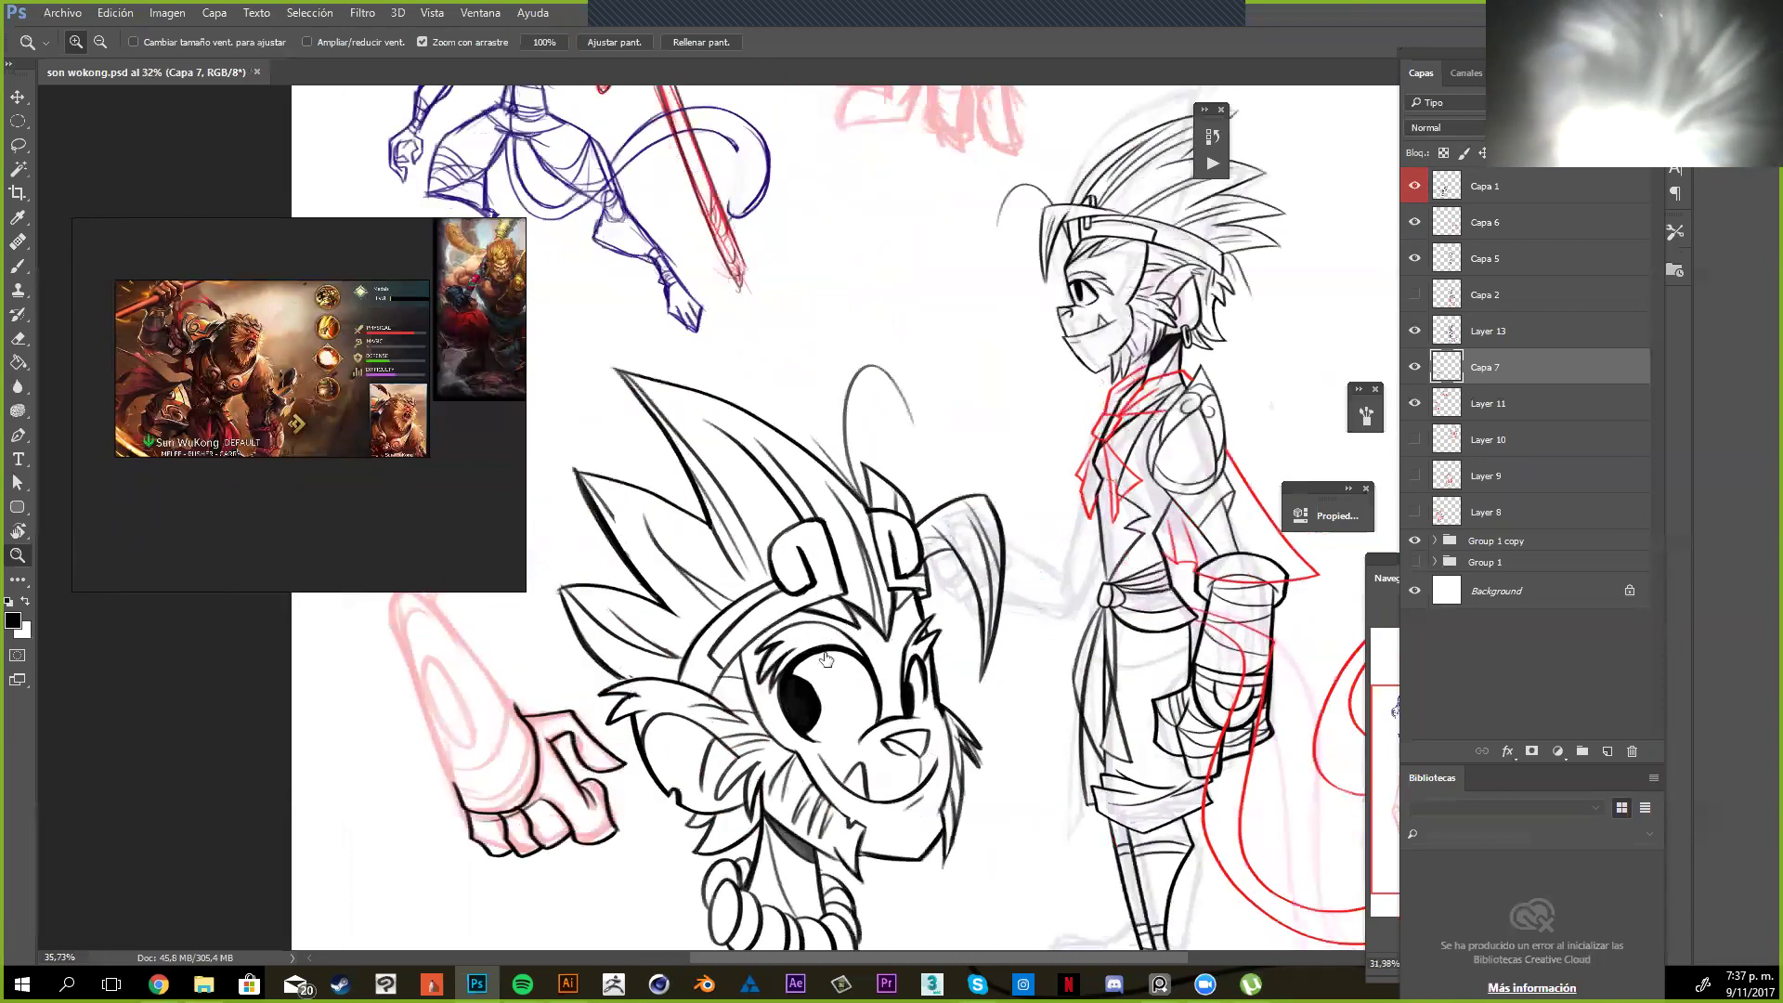
pyautogui.click(833, 578)
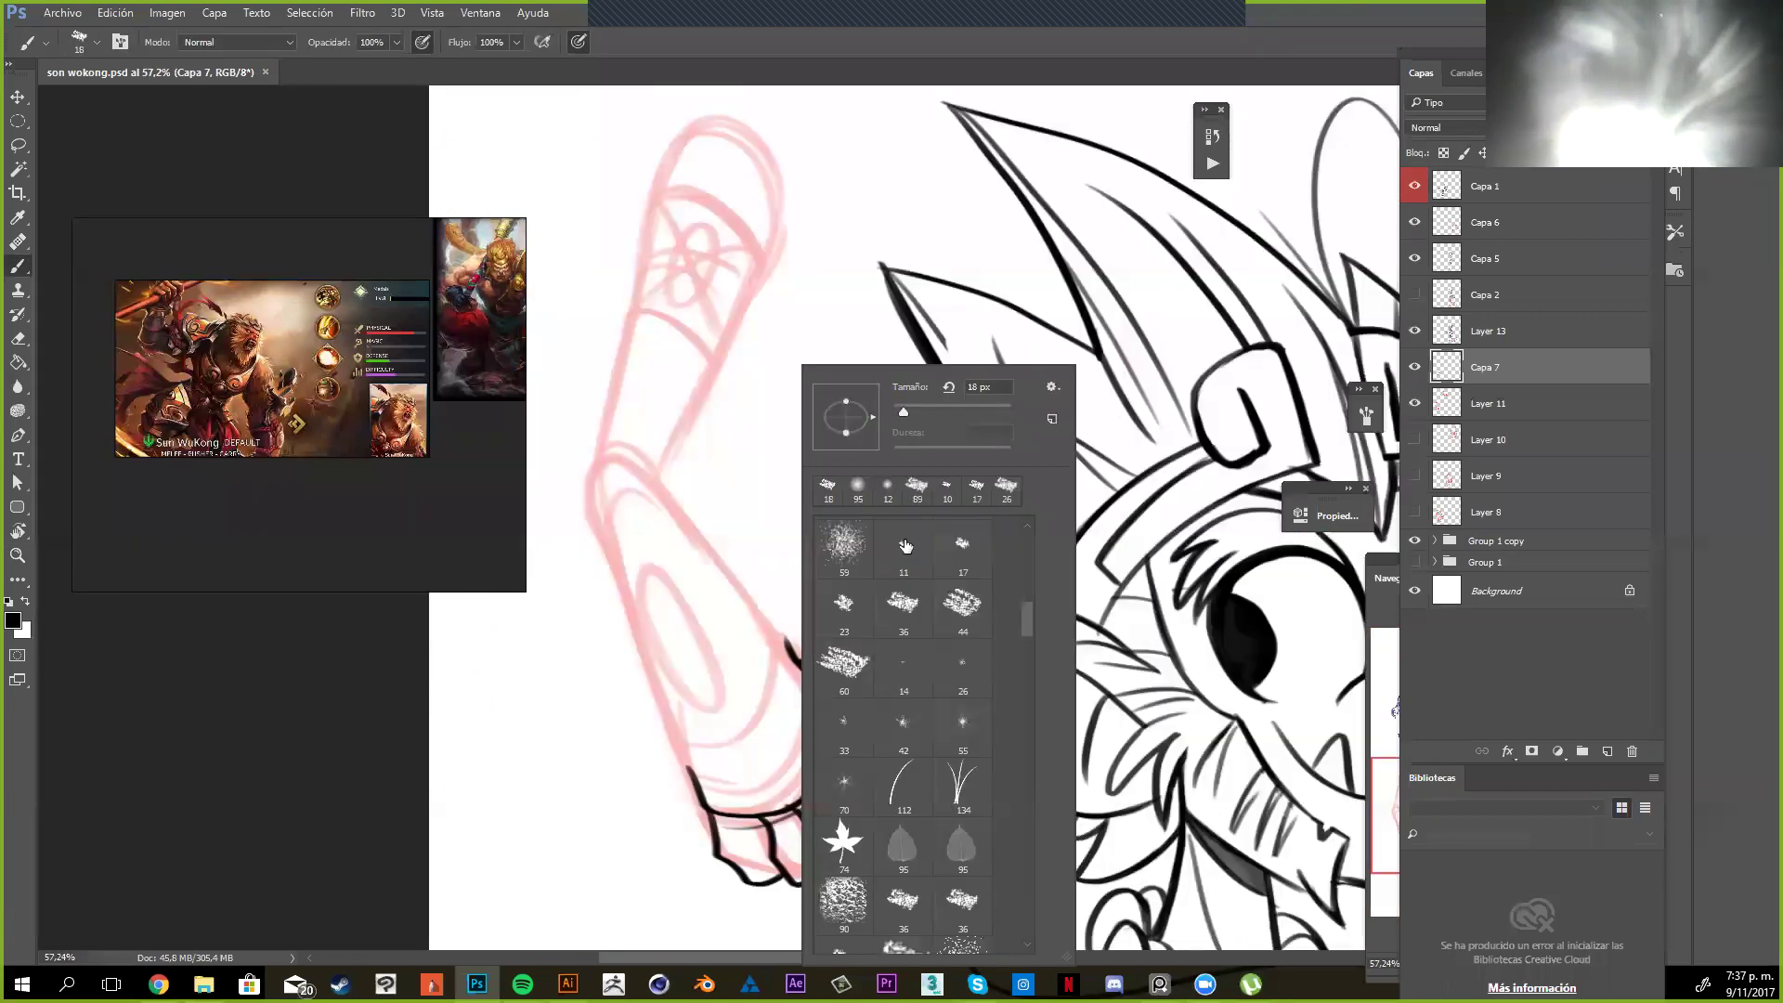
pyautogui.scroll(5, 911, 585)
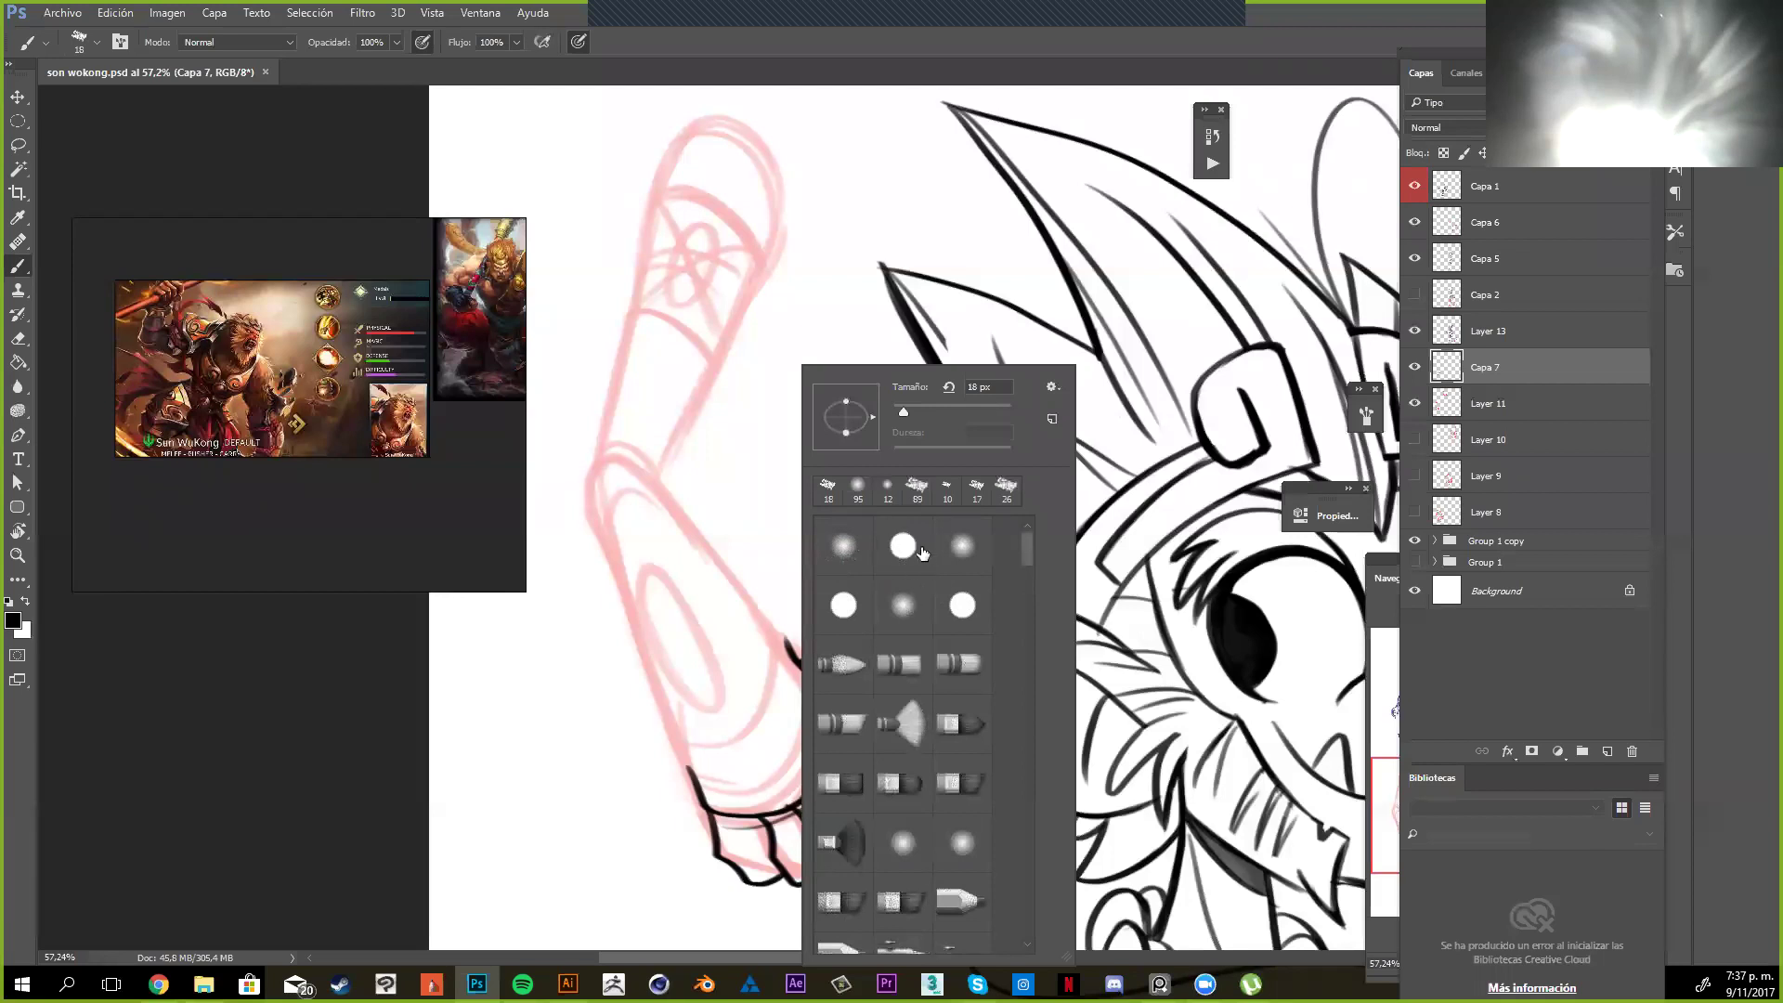
pyautogui.scroll(-3, 1025, 553)
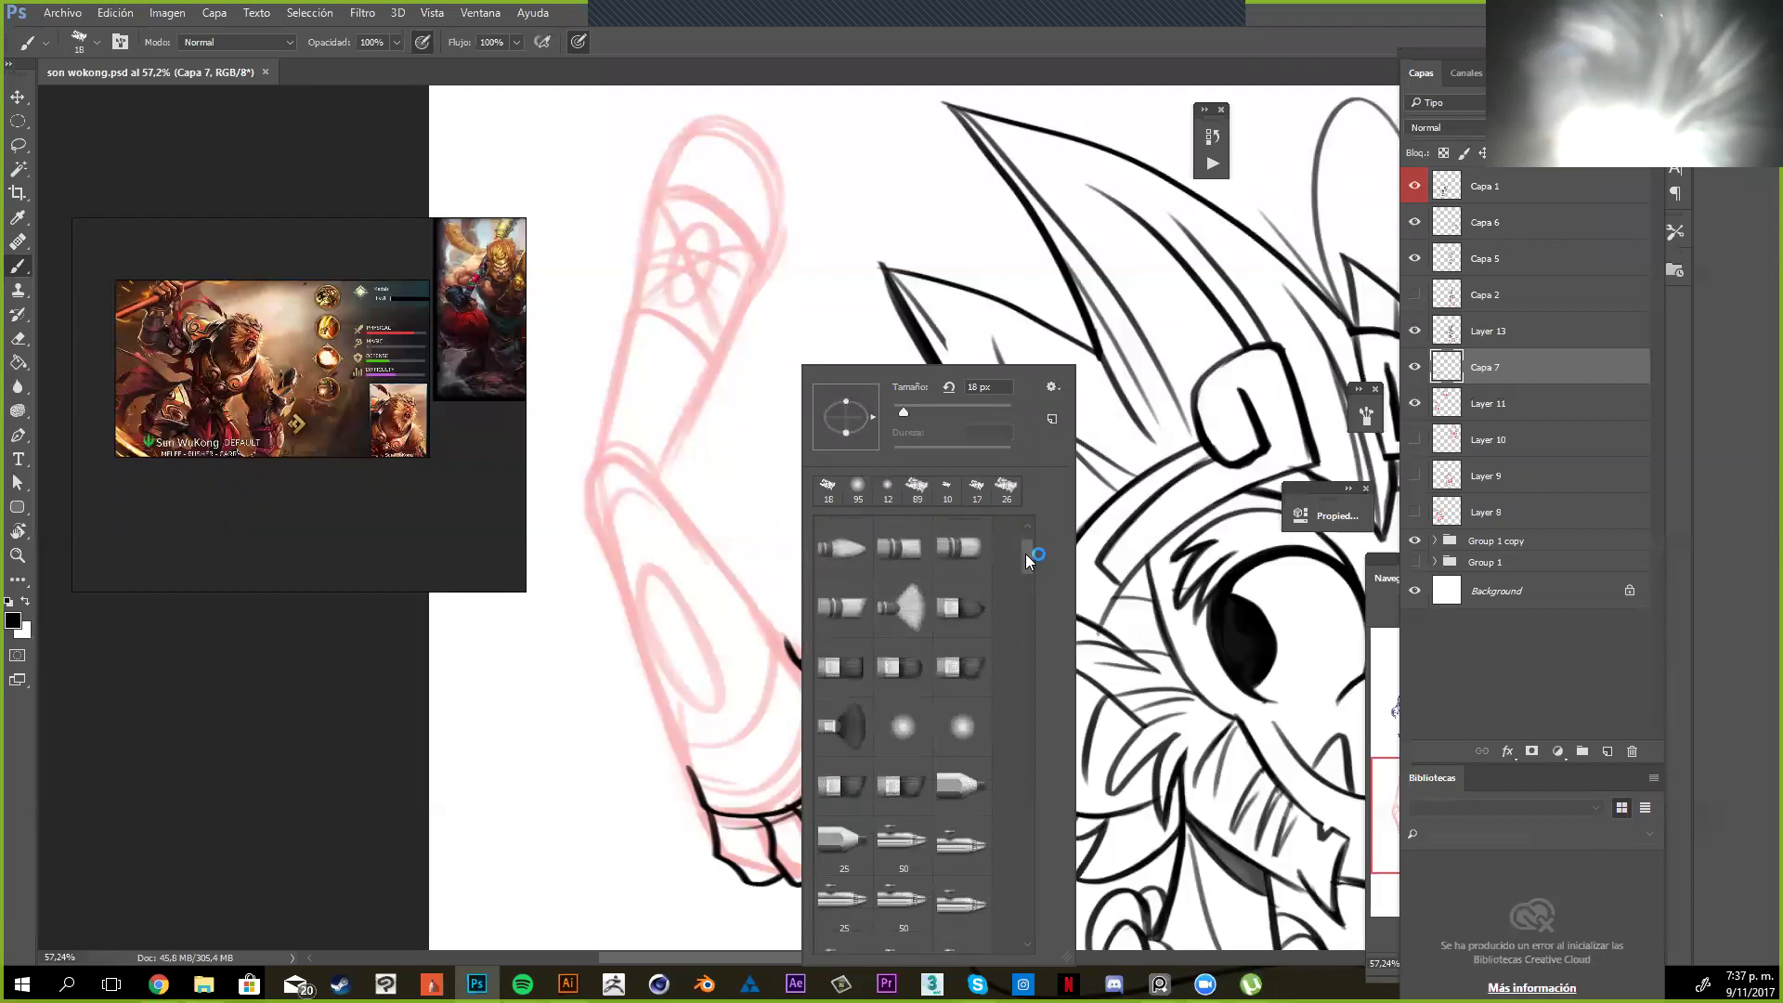
pyautogui.press('Escape')
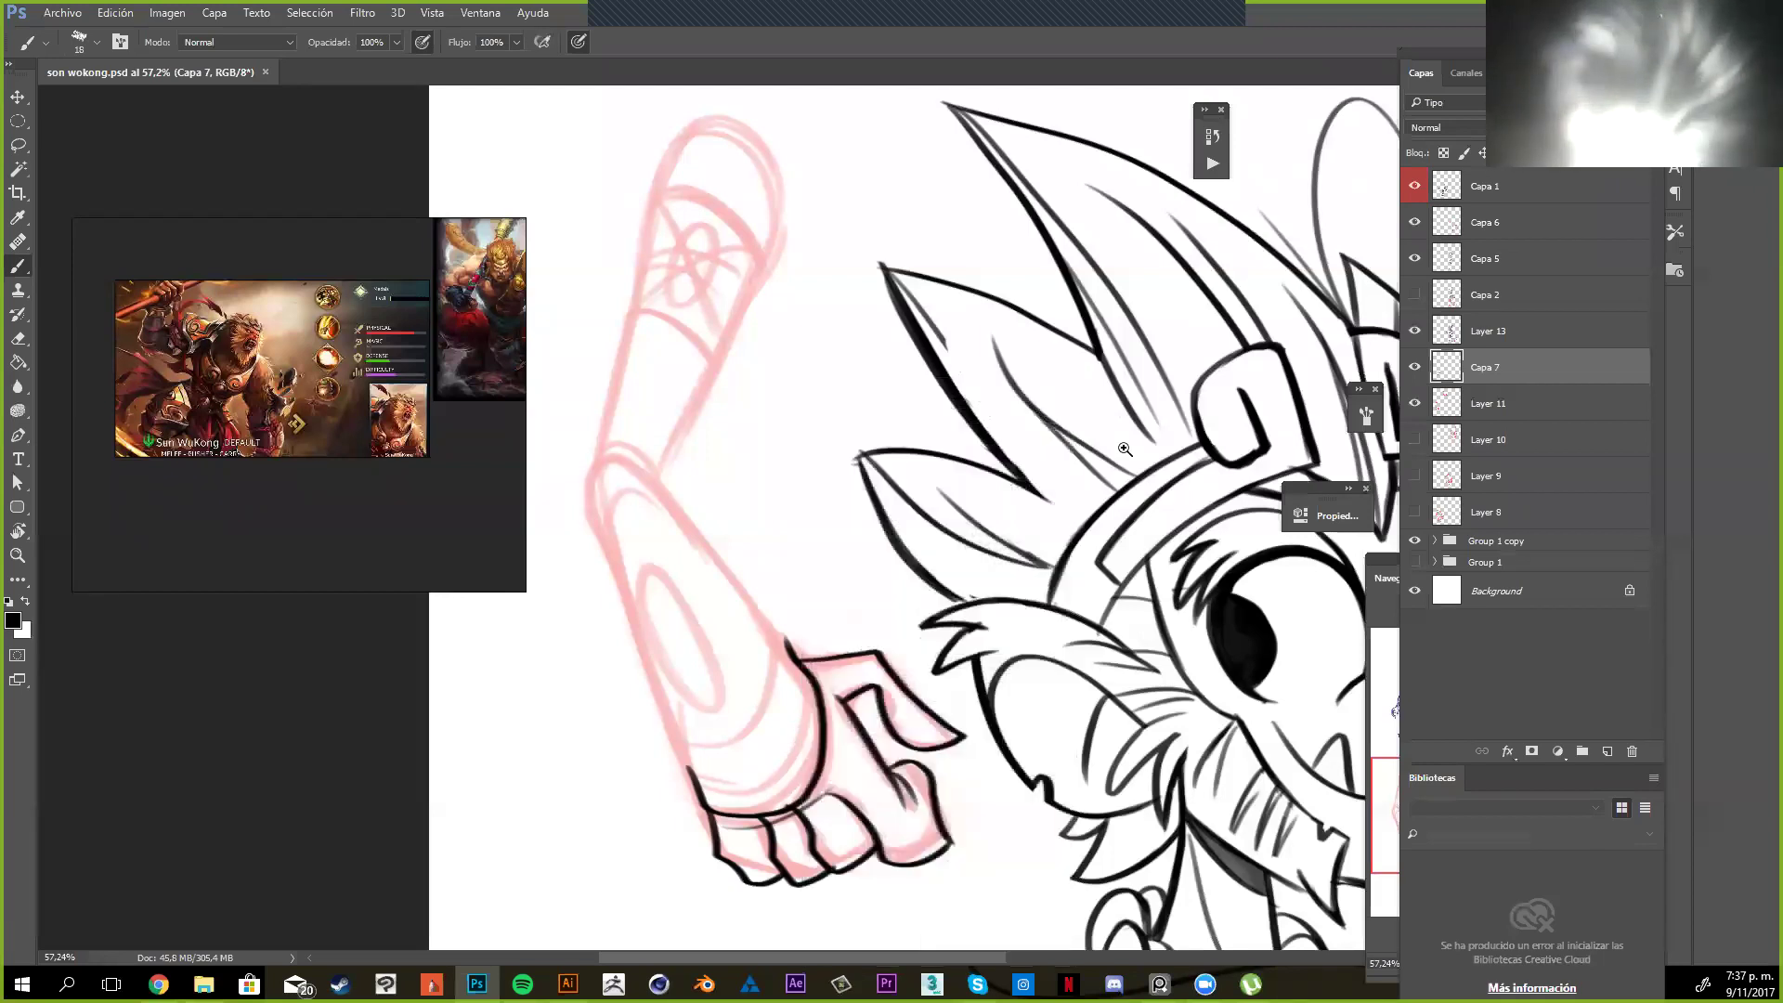
pyautogui.press('z')
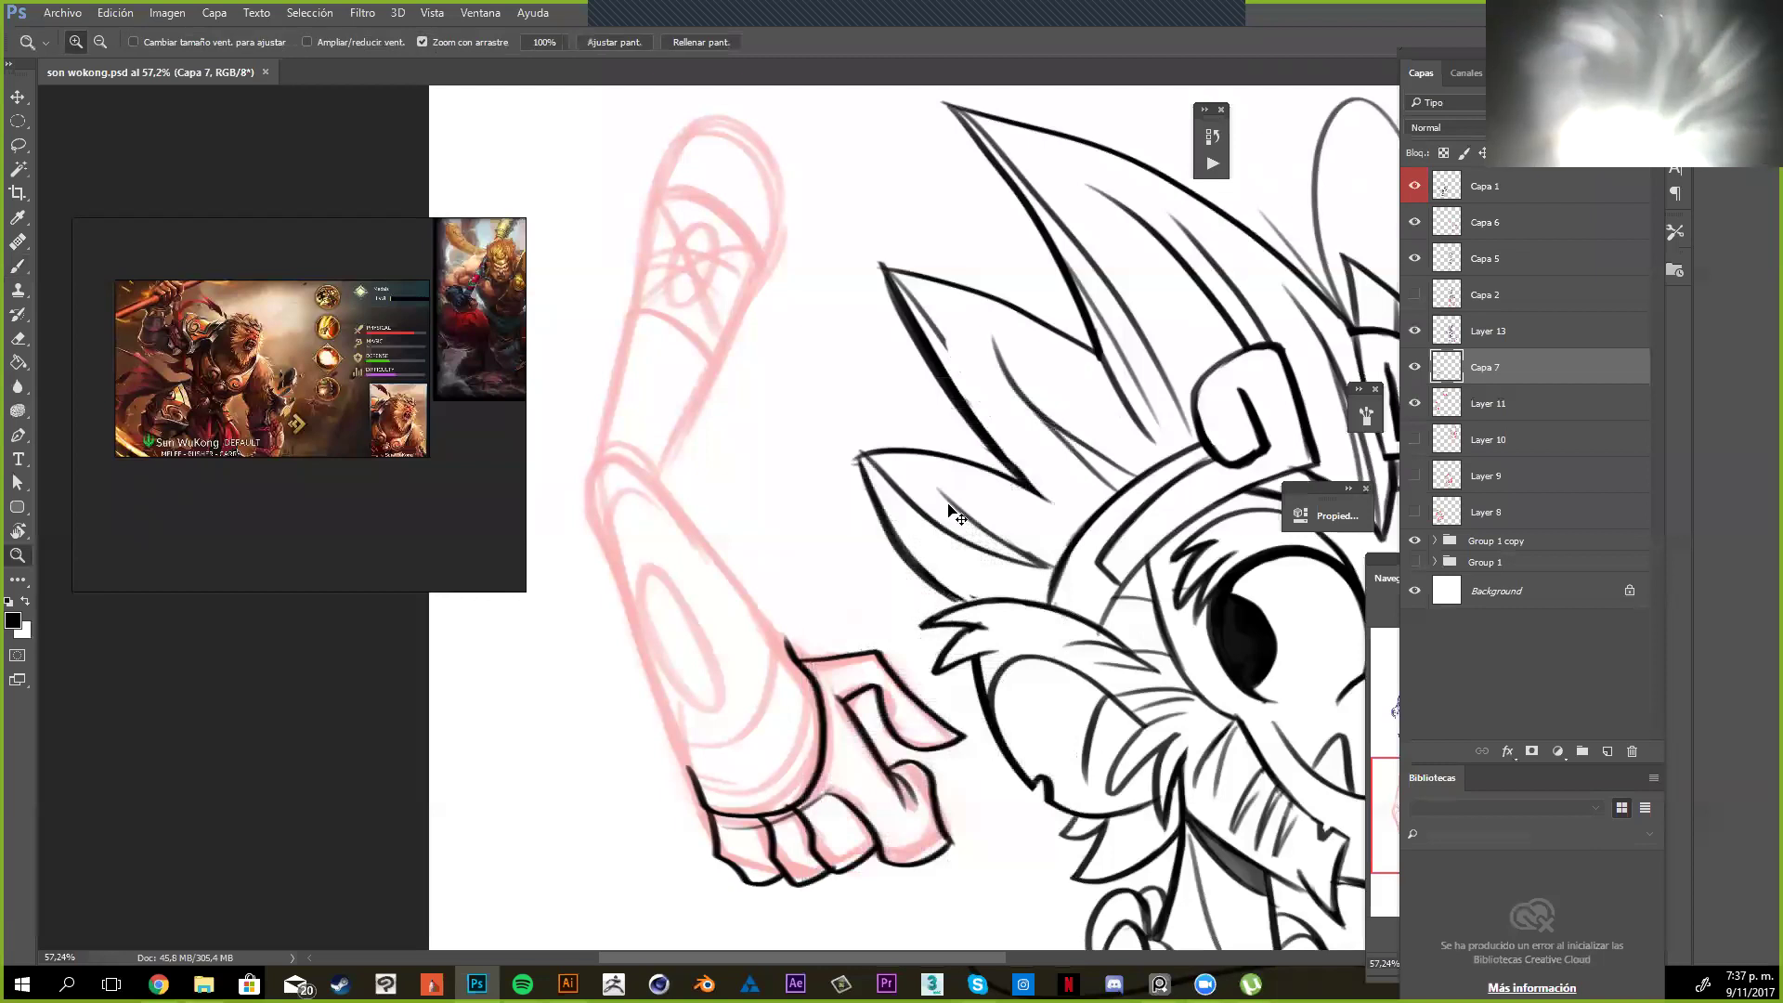
pyautogui.hotkey('ctrl', '-')
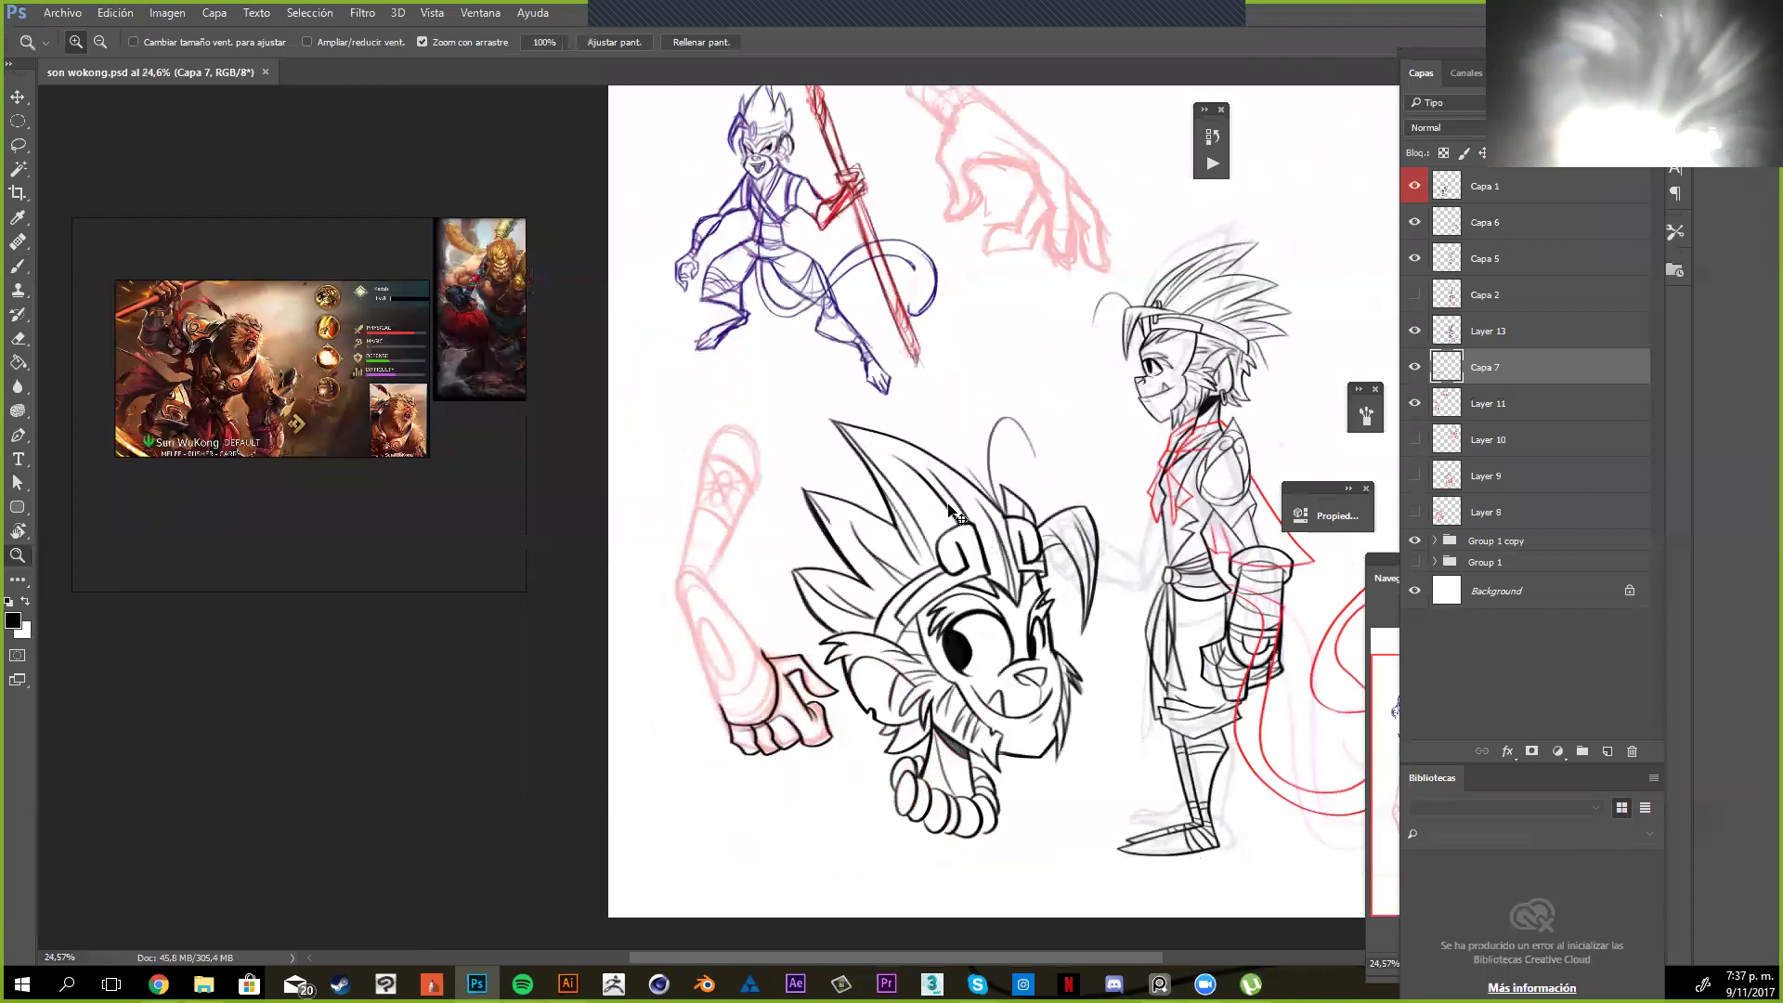
pyautogui.moveTo(1149, 630); pyautogui.dragTo(1079, 620)
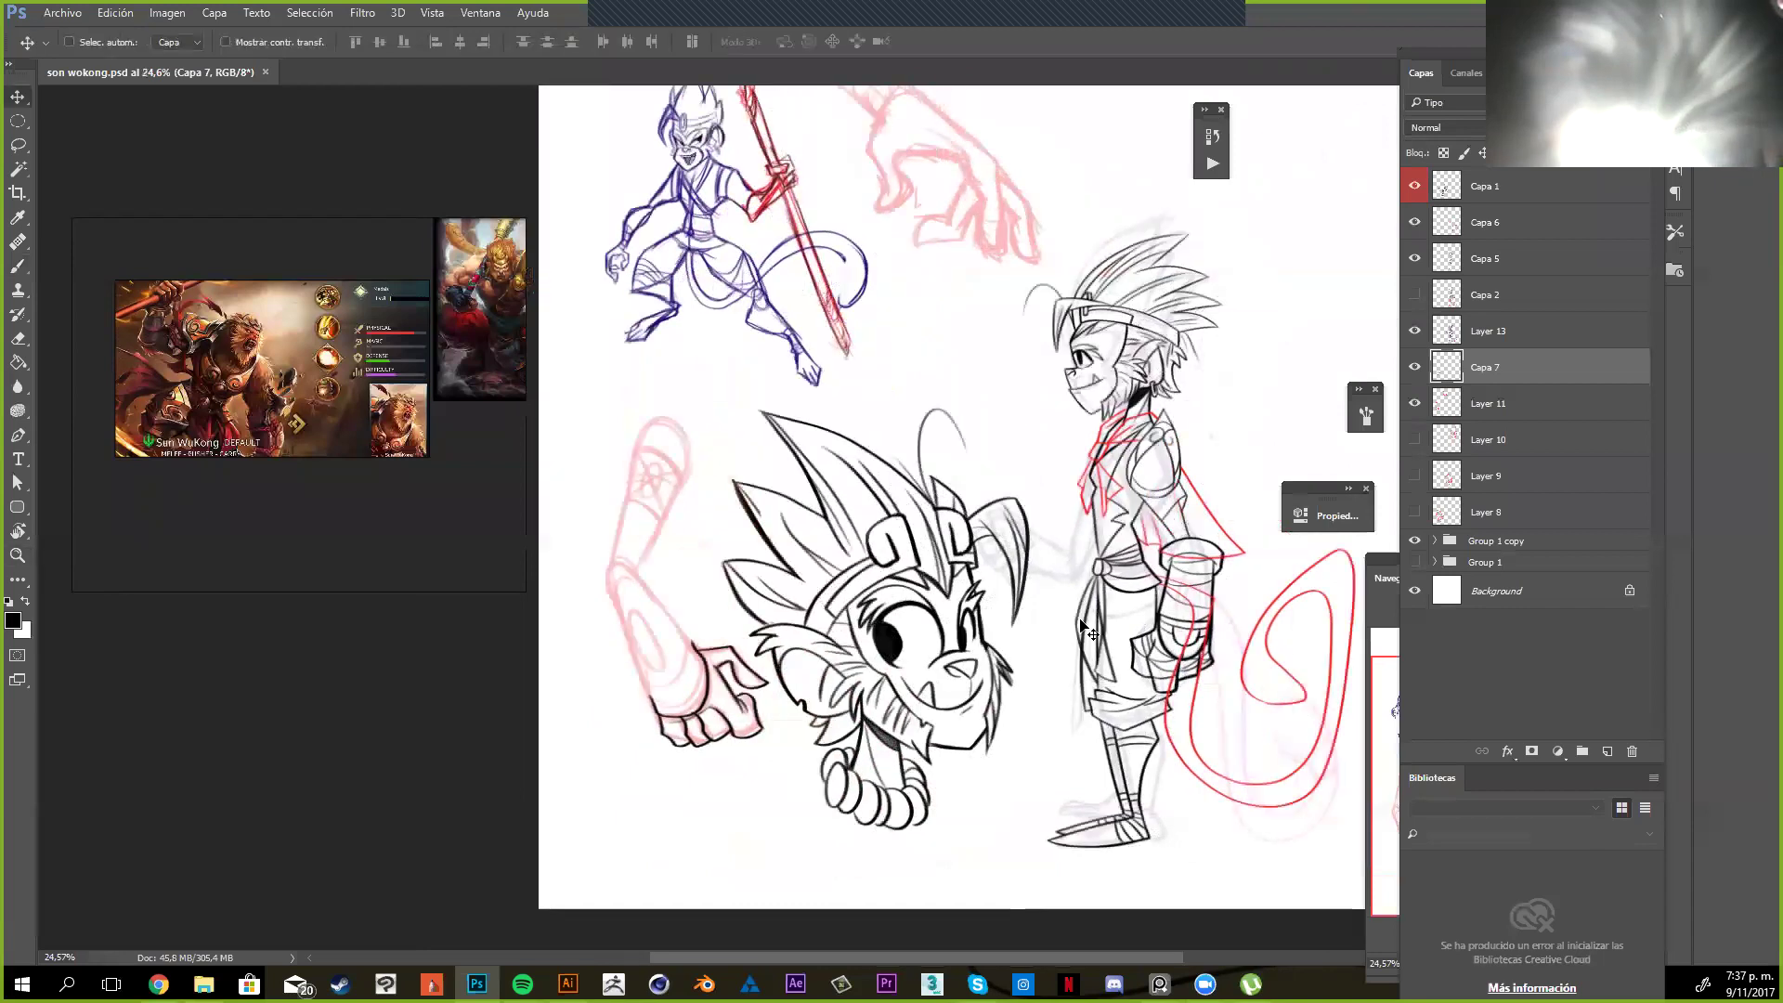
pyautogui.scroll(2, 1085, 628)
pyautogui.hscroll(1, 1084, 628)
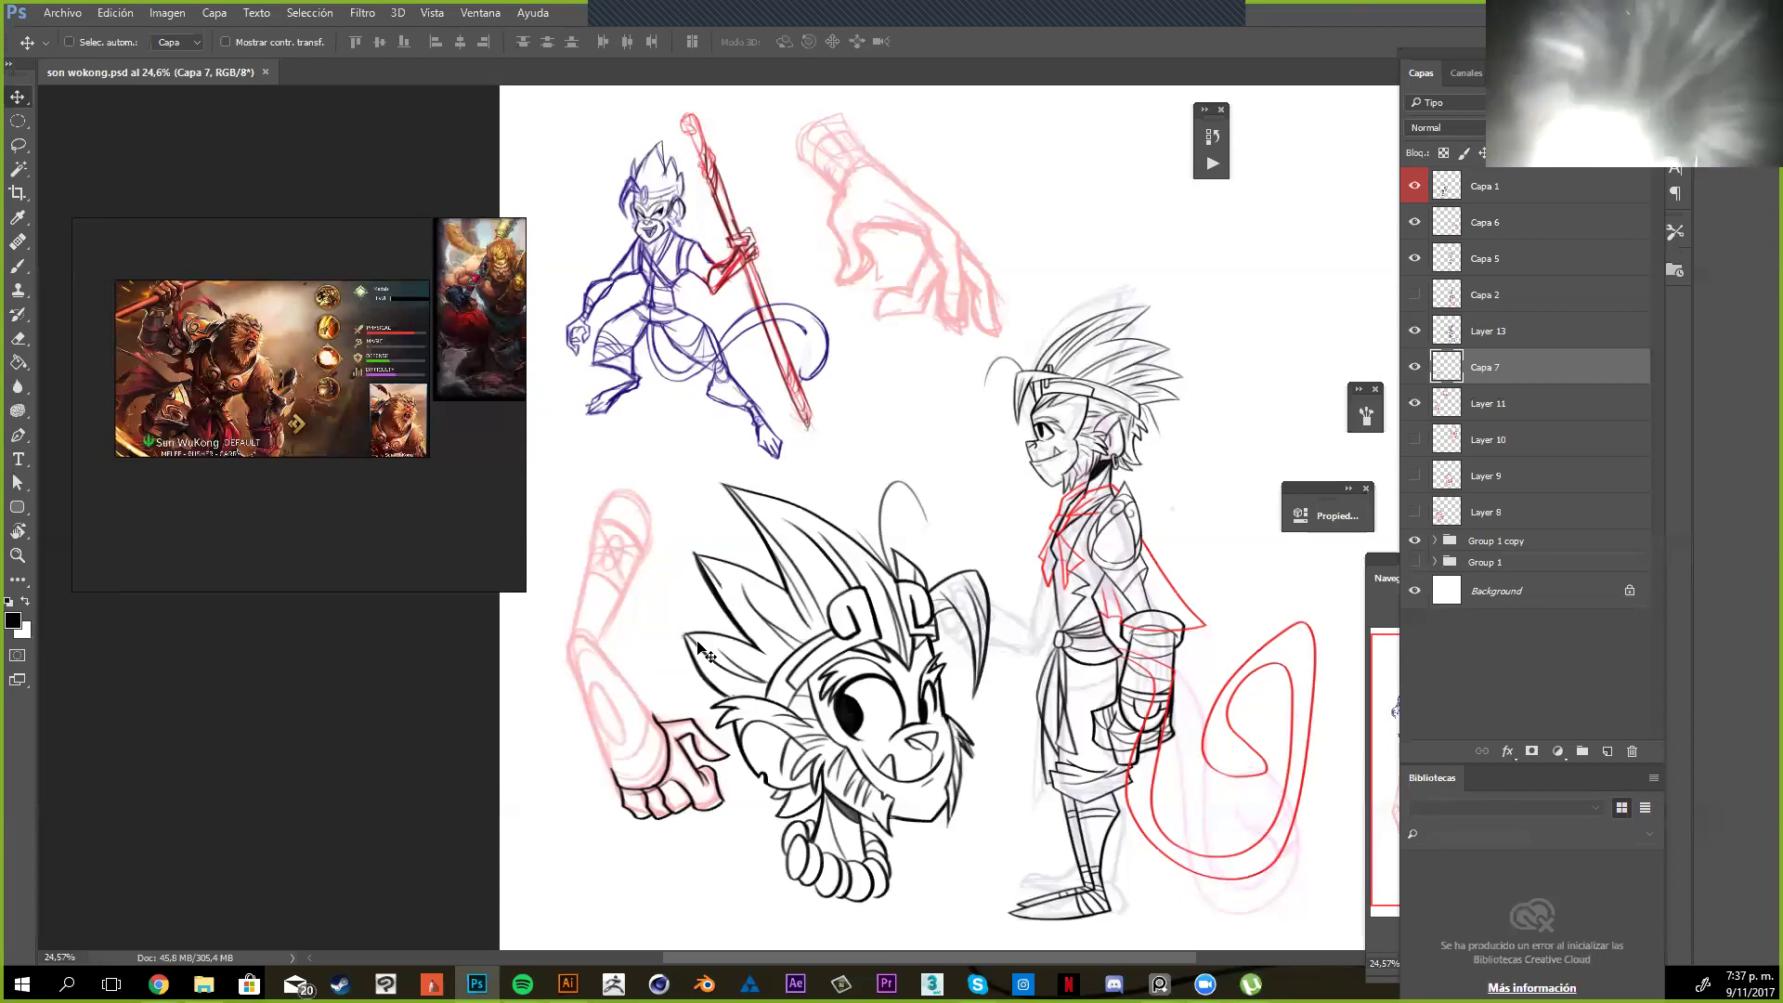
pyautogui.press('ctrl')
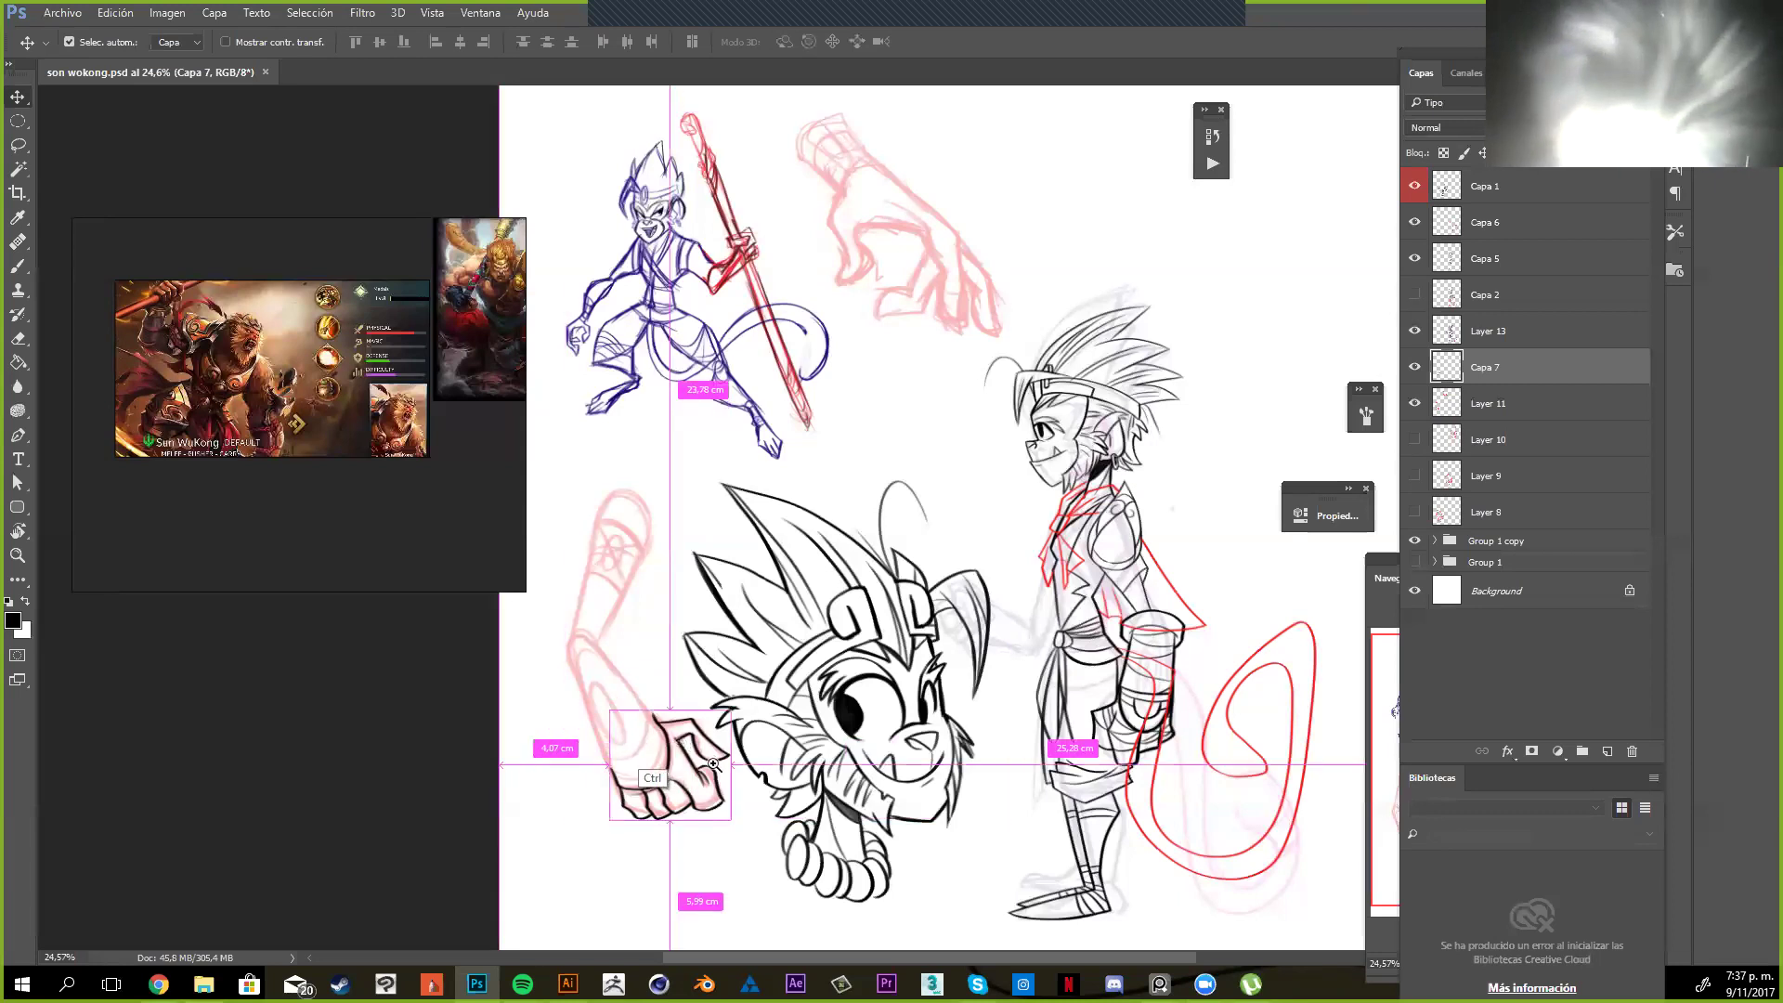
# Ink the forearm outline in black on Capa 7, from the wrist around the rounded elbow, redoing unsatisfactory strokes and thickening the elbow corner
pyautogui.press('z')
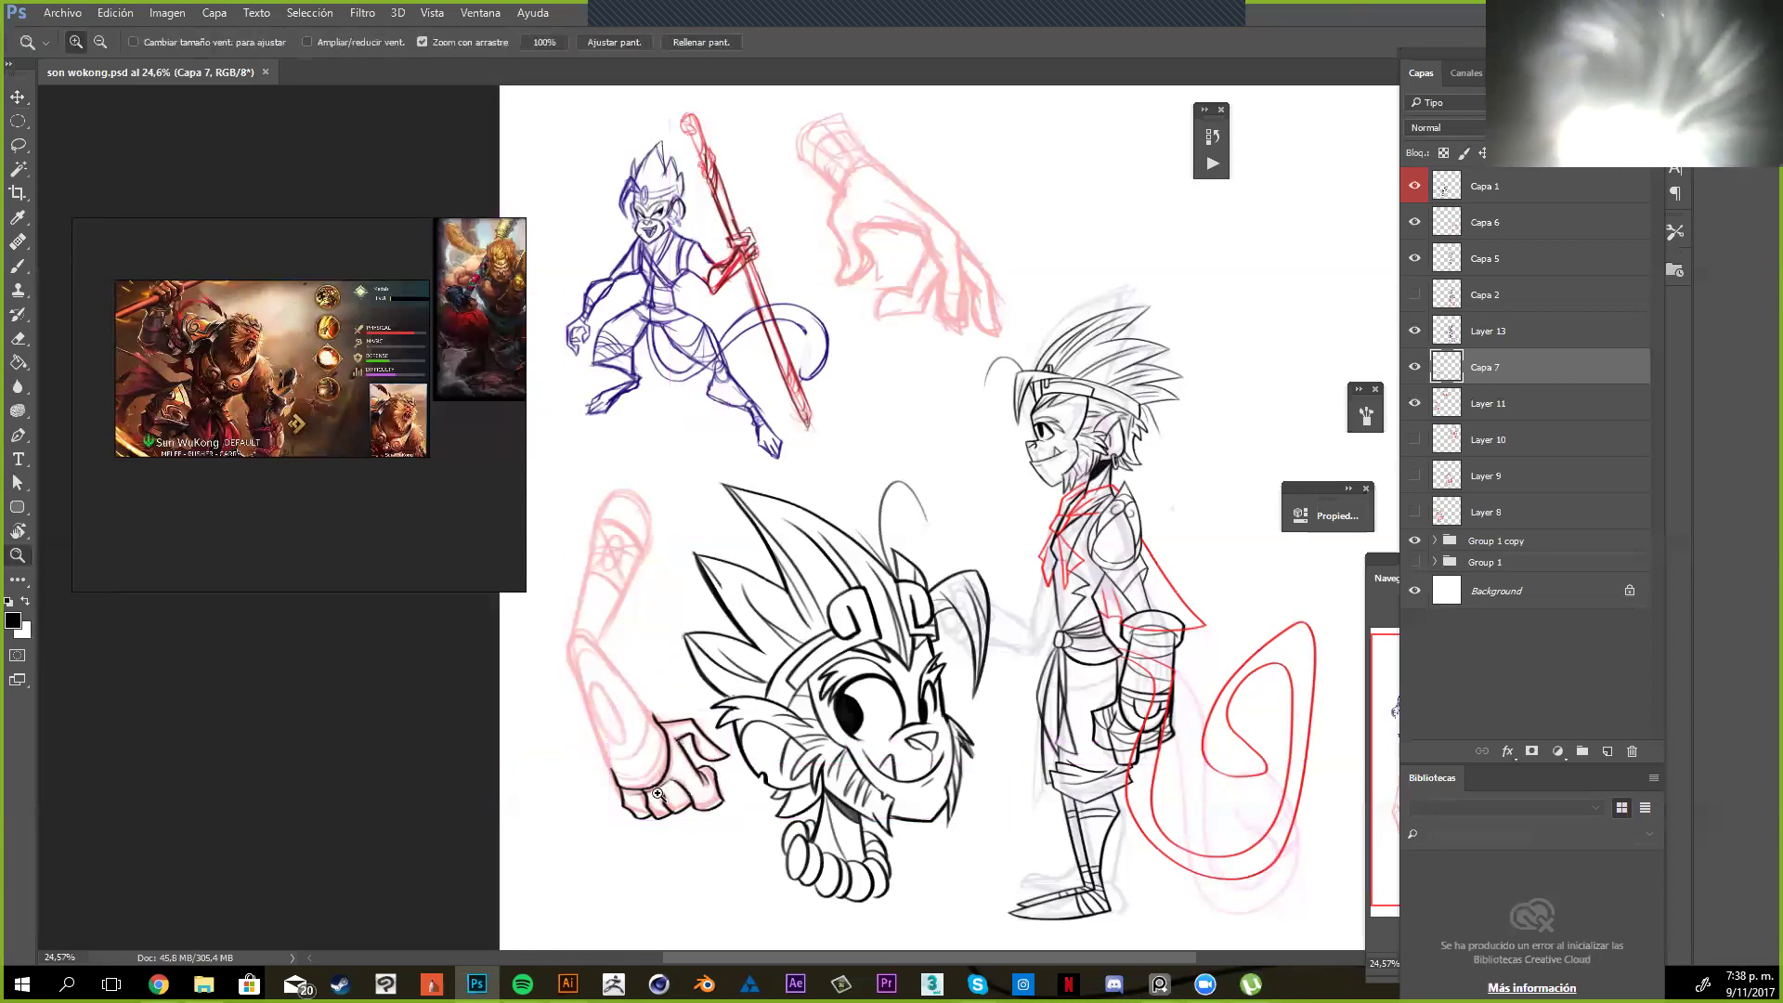
pyautogui.moveTo(663, 729); pyautogui.dragTo(700, 638)
pyautogui.press('space')
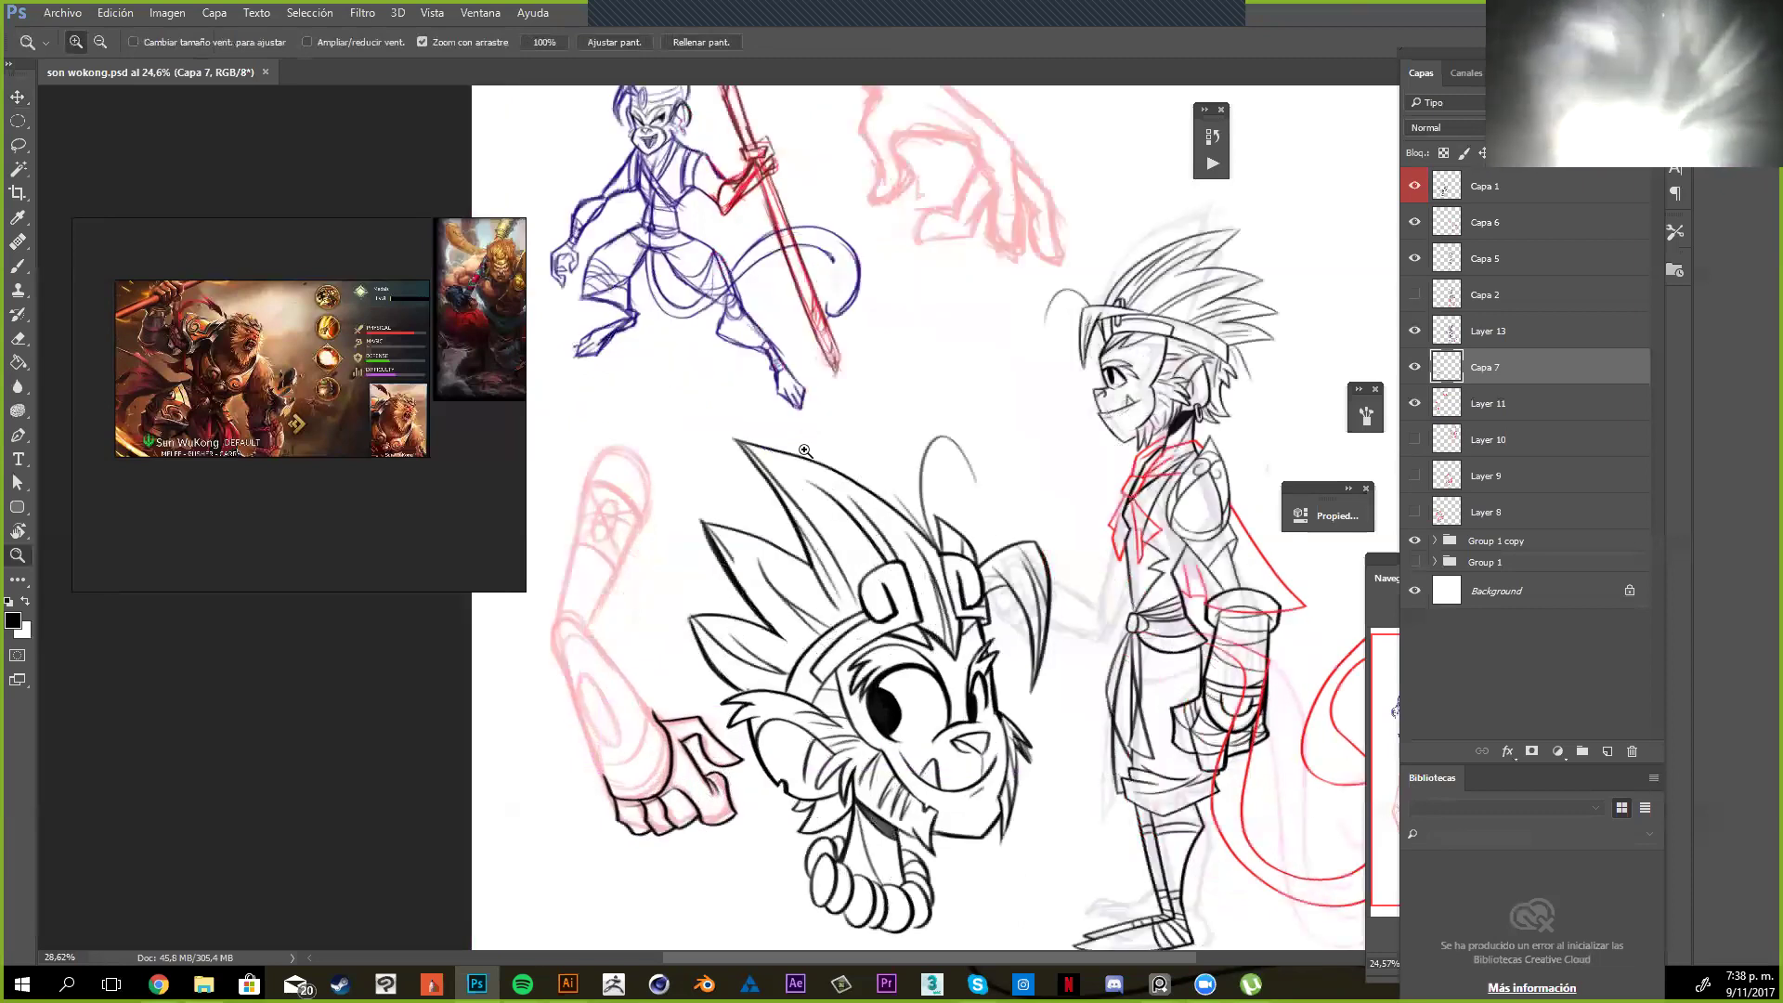
pyautogui.moveTo(922, 627); pyautogui.dragTo(880, 556)
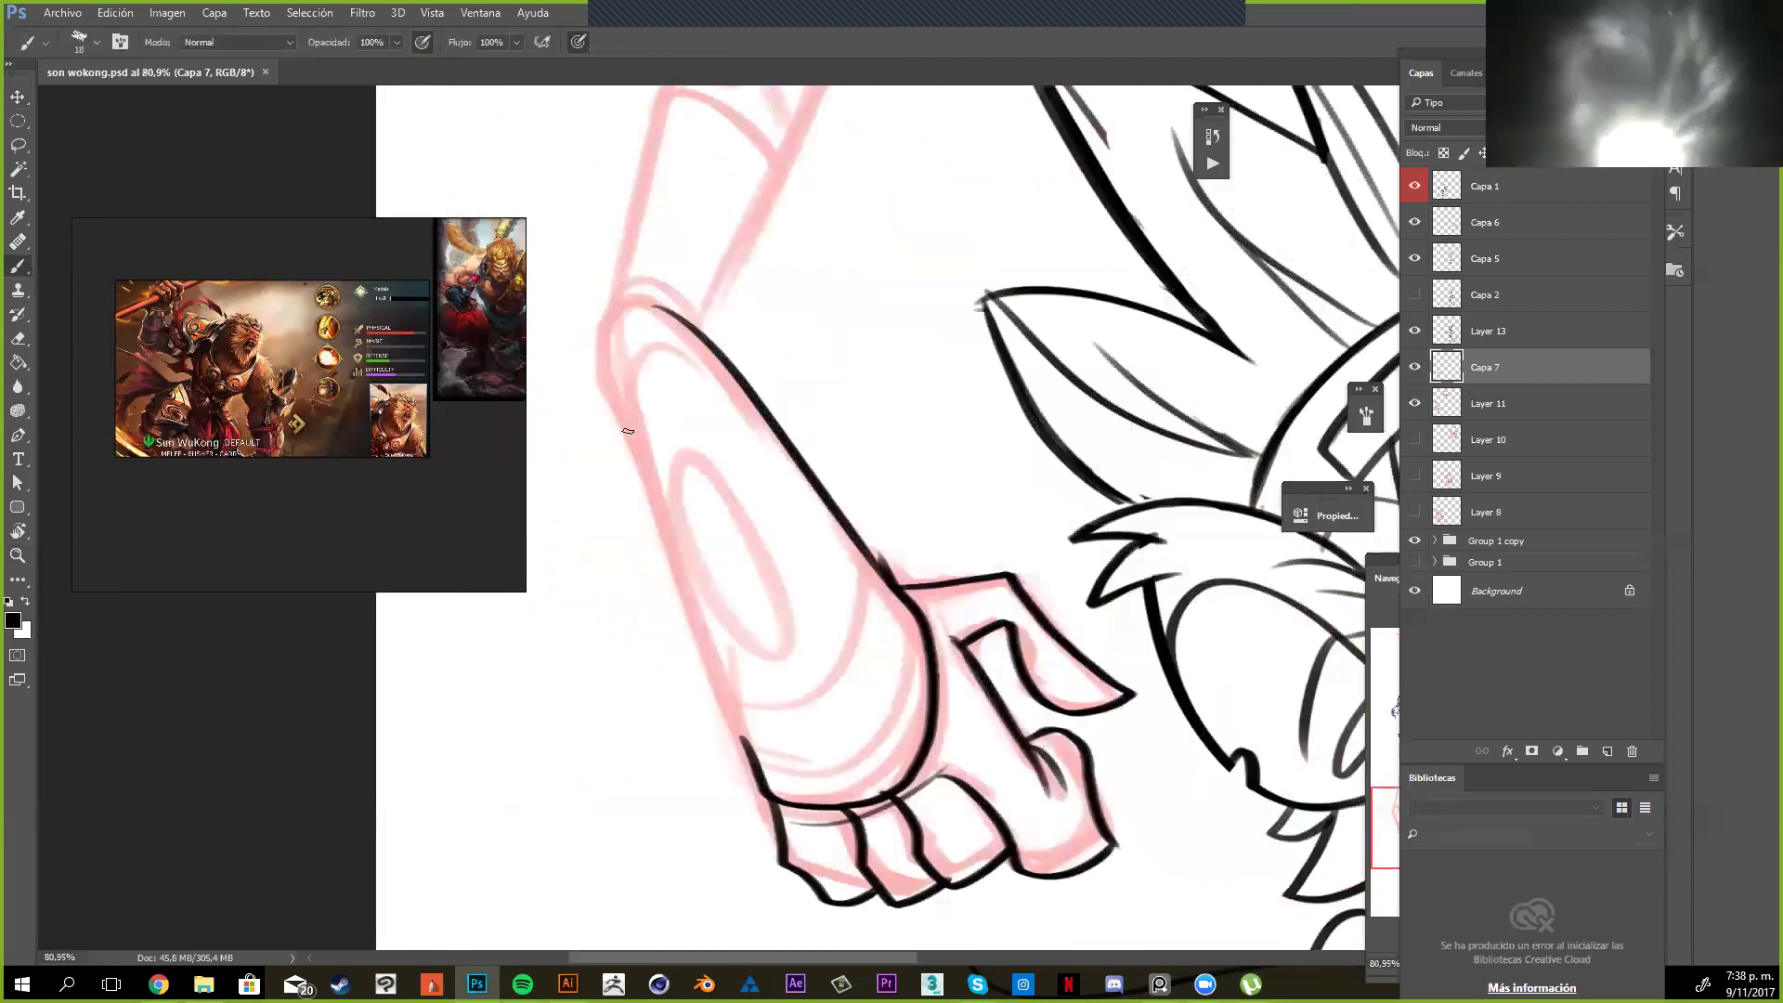
pyautogui.hotkey('ctrl', 'z')
pyautogui.moveTo(584, 351); pyautogui.dragTo(880, 562)
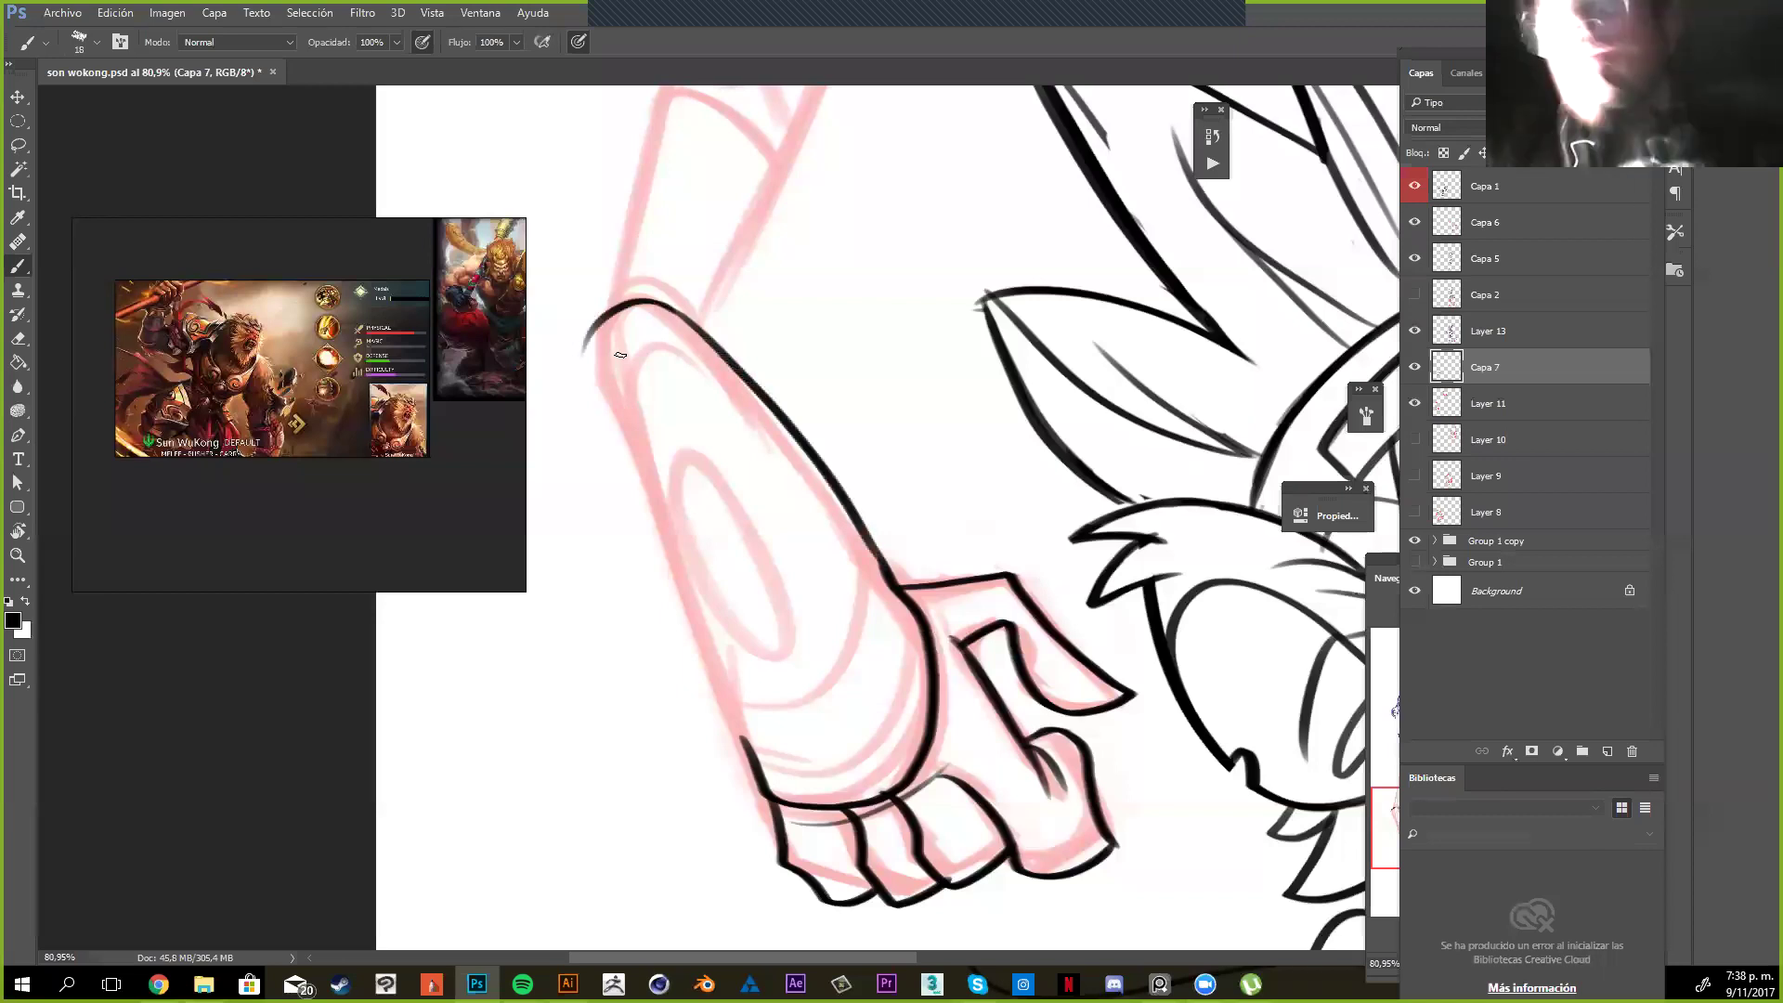
pyautogui.moveTo(586, 353); pyautogui.dragTo(763, 778)
pyautogui.hotkey('ctrl', 'z')
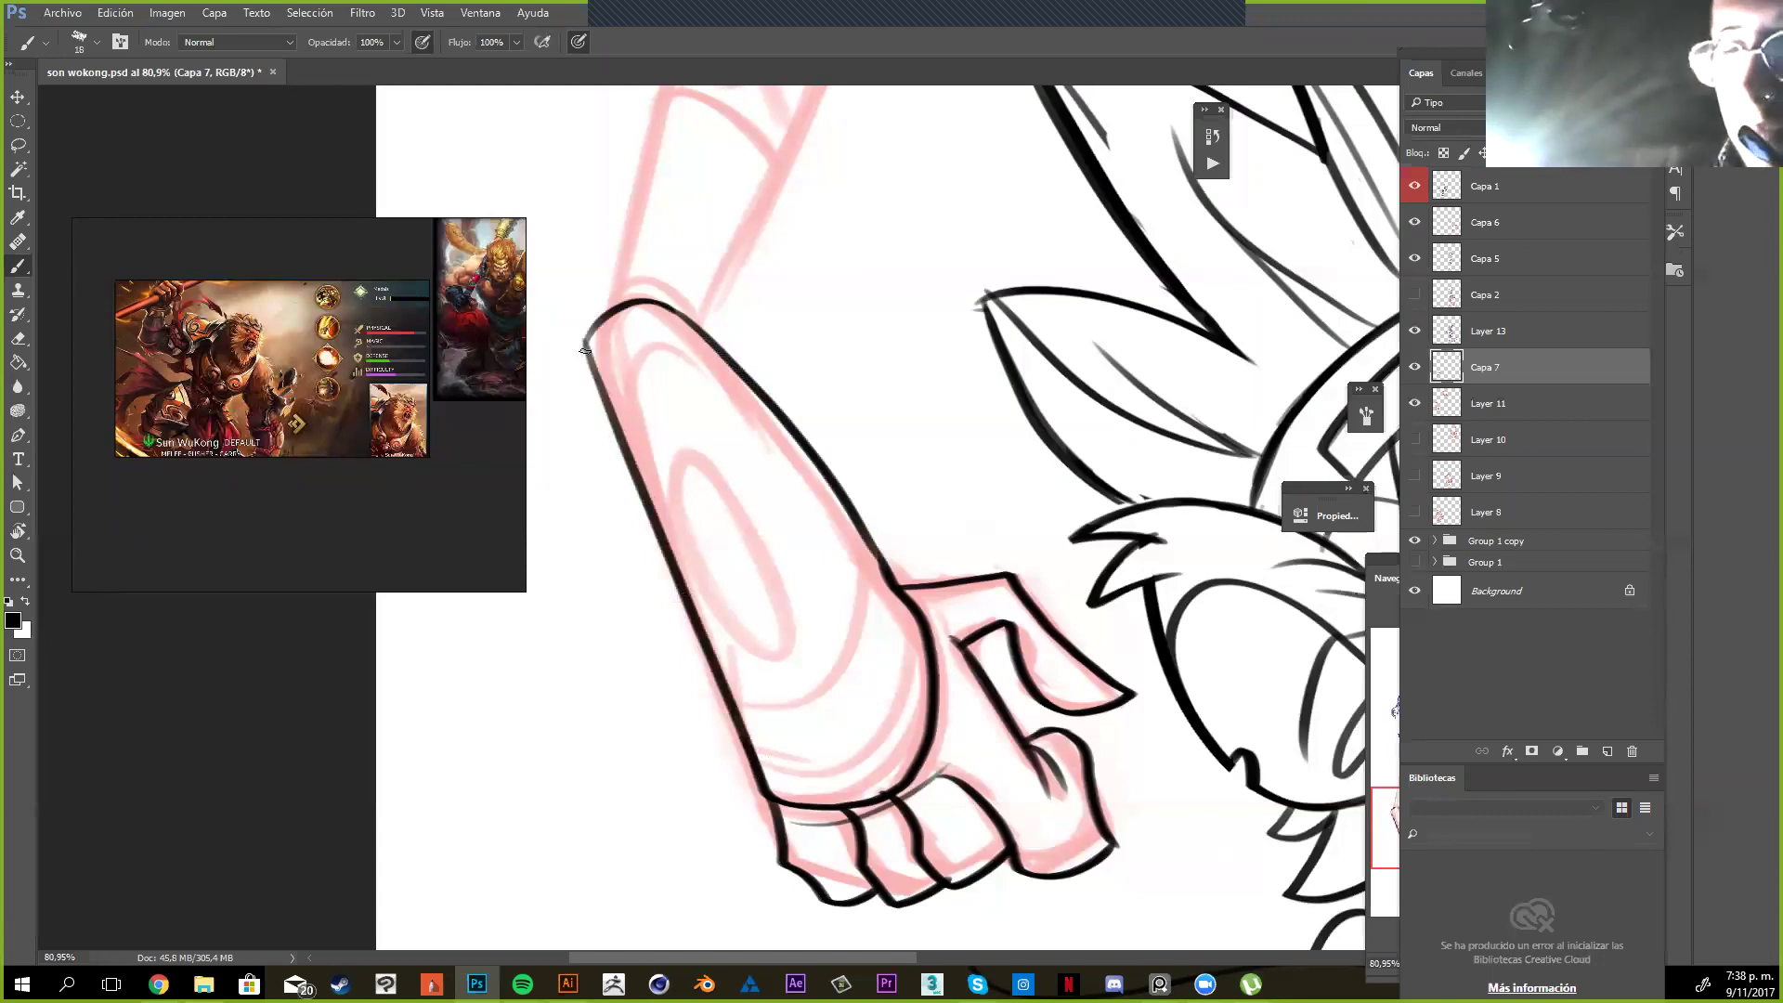
pyautogui.moveTo(608, 315)
pyautogui.mouseDown()
pyautogui.moveTo(591, 361)
pyautogui.moveTo(629, 327)
pyautogui.mouseUp()
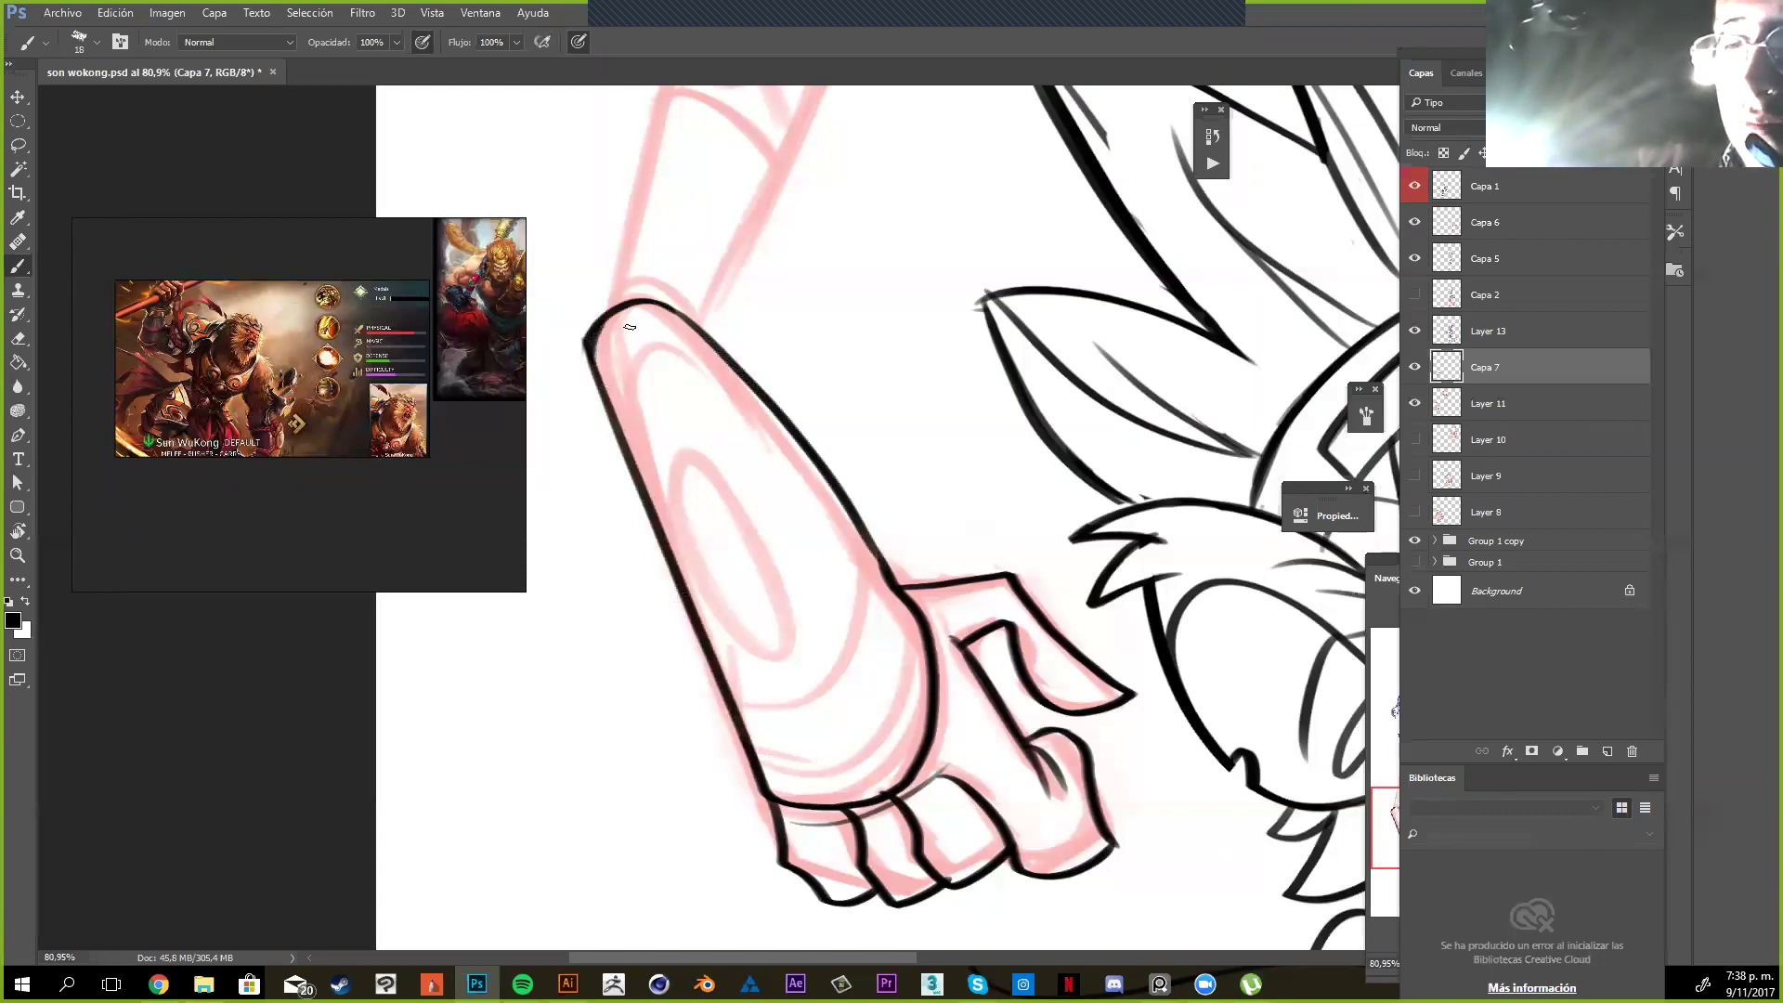
# Ink two curved band lines across the forearm just above the wrist edge
pyautogui.press('z')
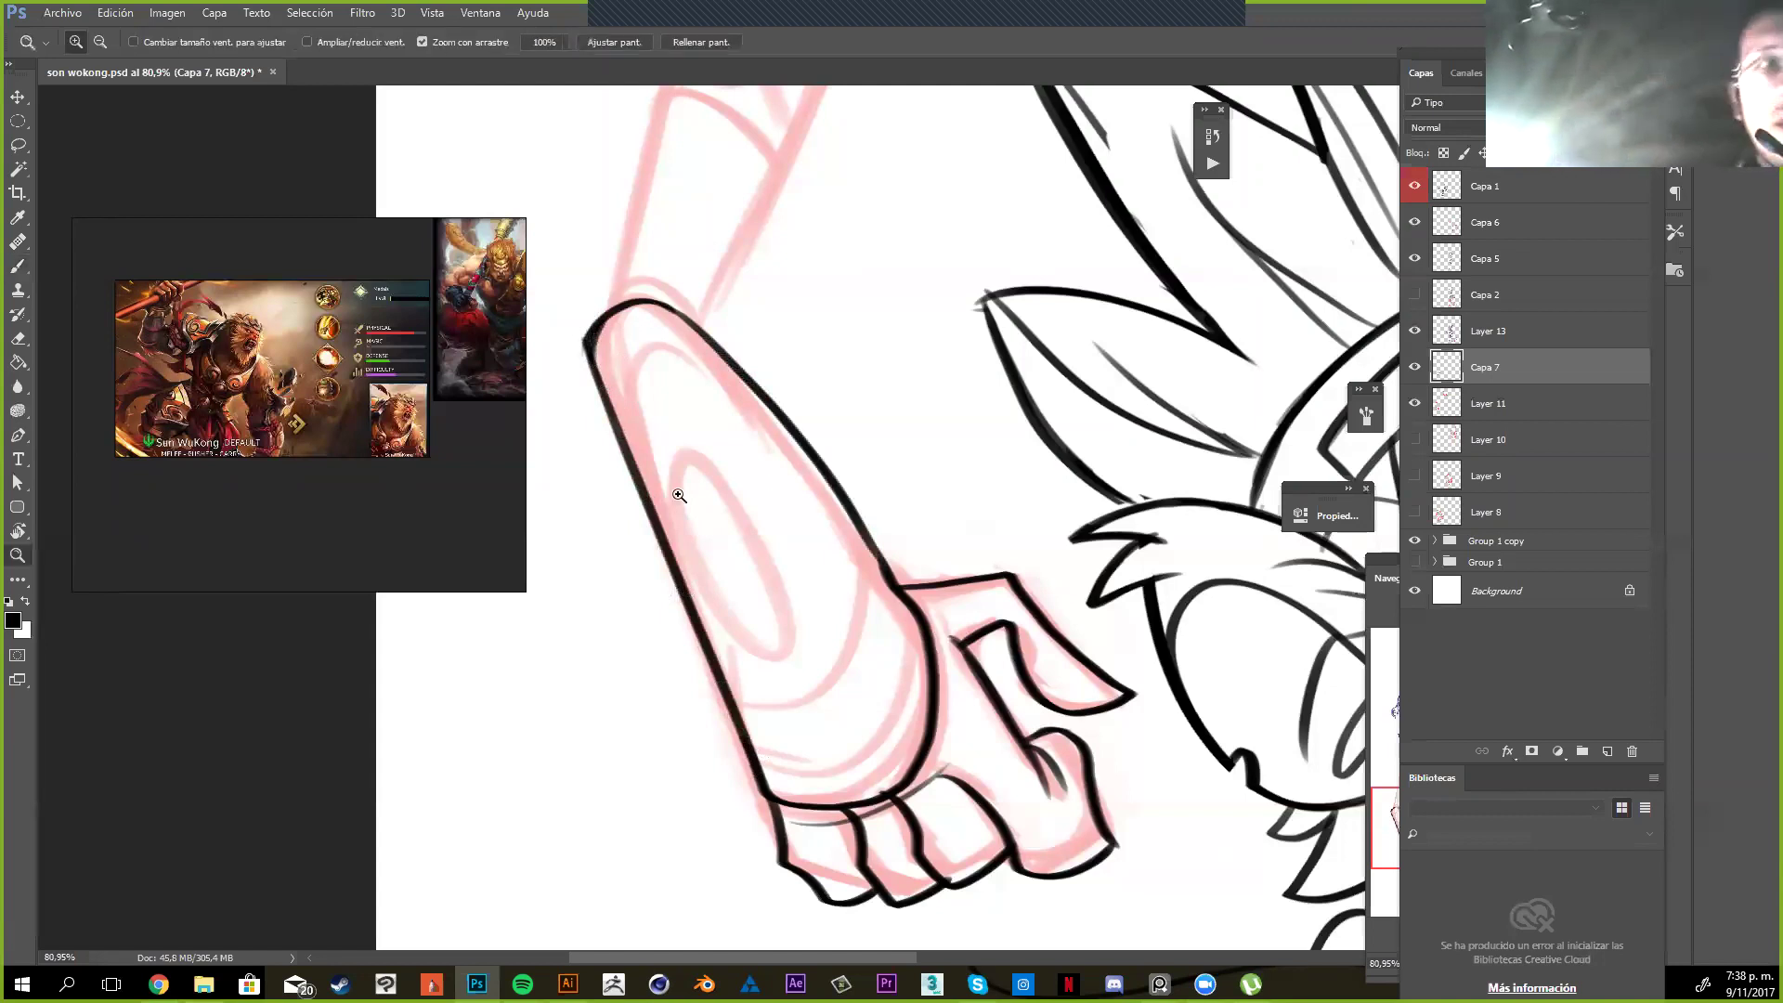
pyautogui.scroll(-3, 679, 495)
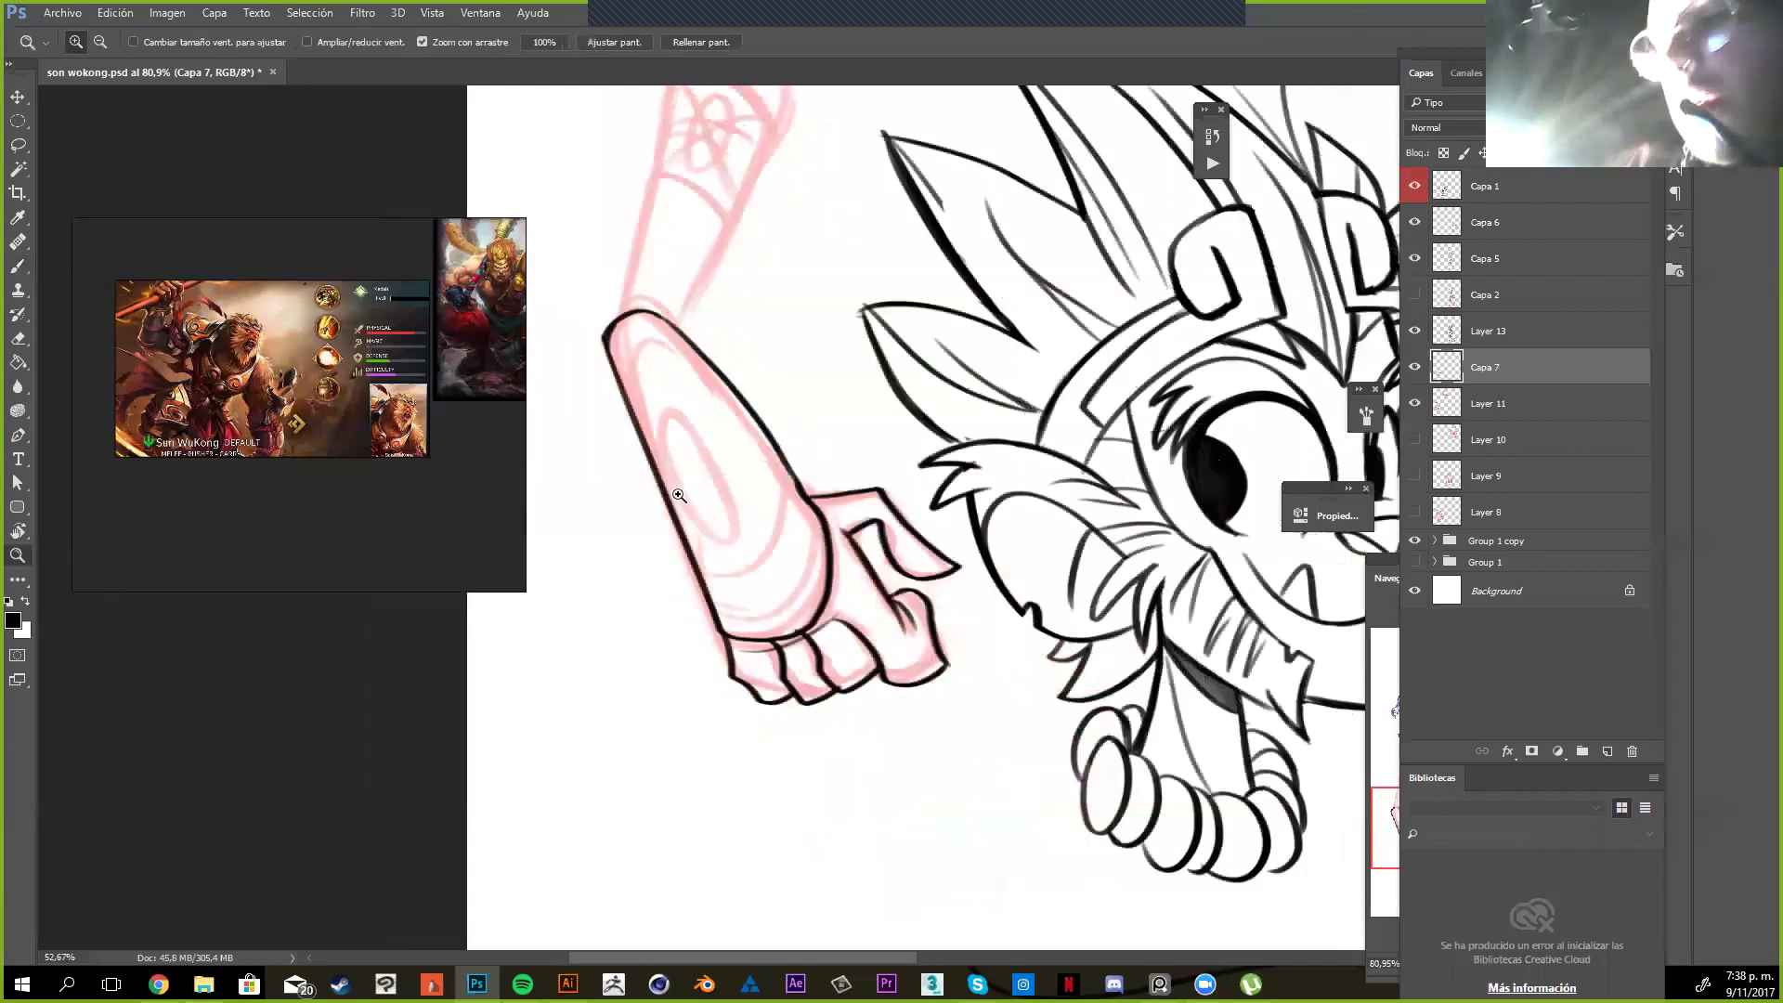
pyautogui.scroll(-2, 678, 495)
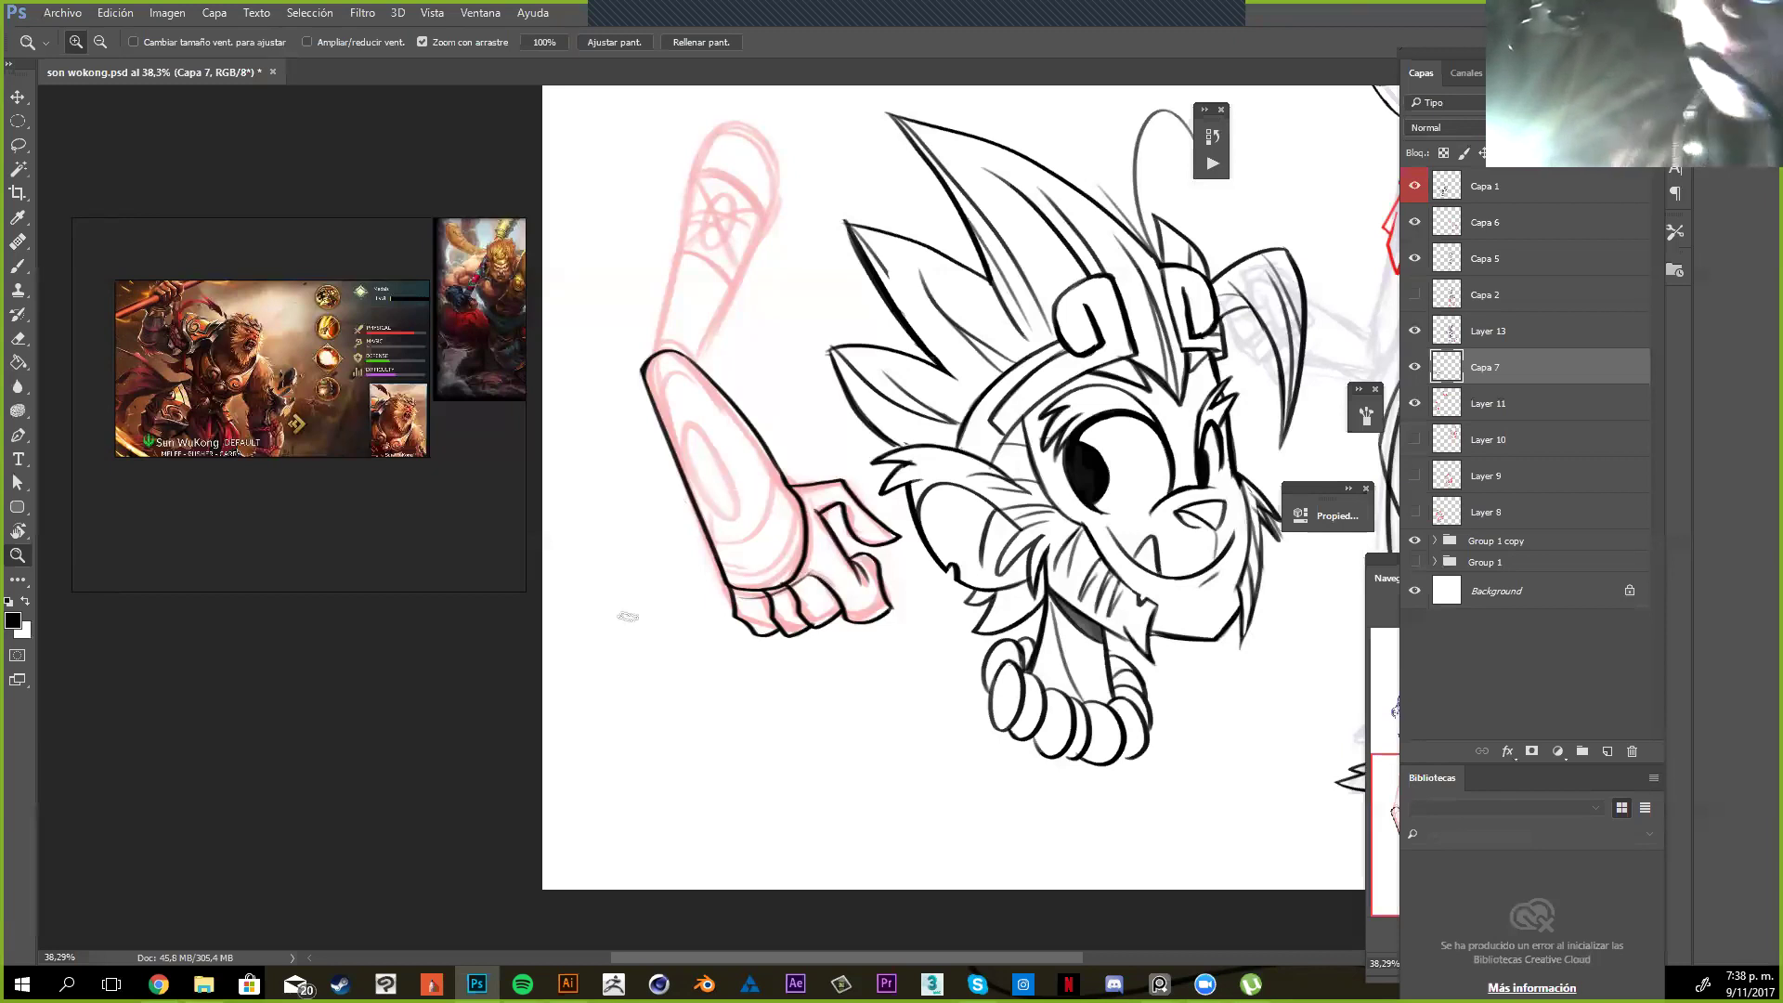
pyautogui.moveTo(862, 367); pyautogui.dragTo(859, 358)
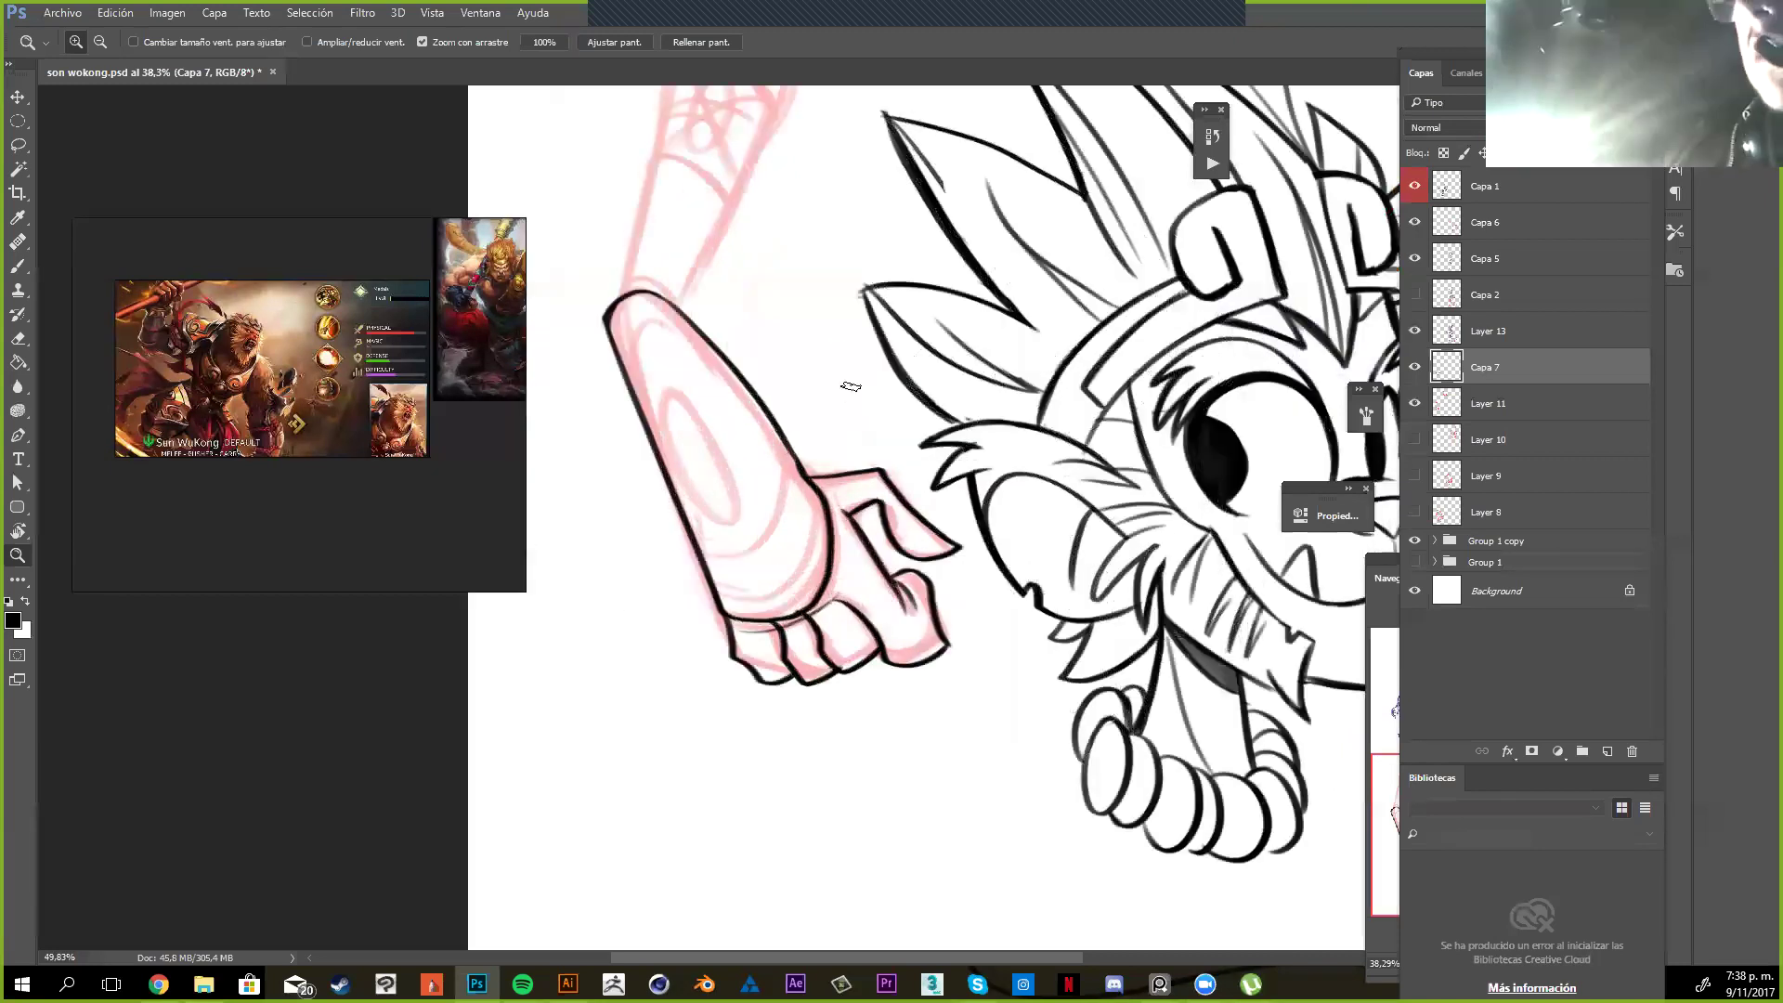
pyautogui.moveTo(744, 518); pyautogui.dragTo(782, 495)
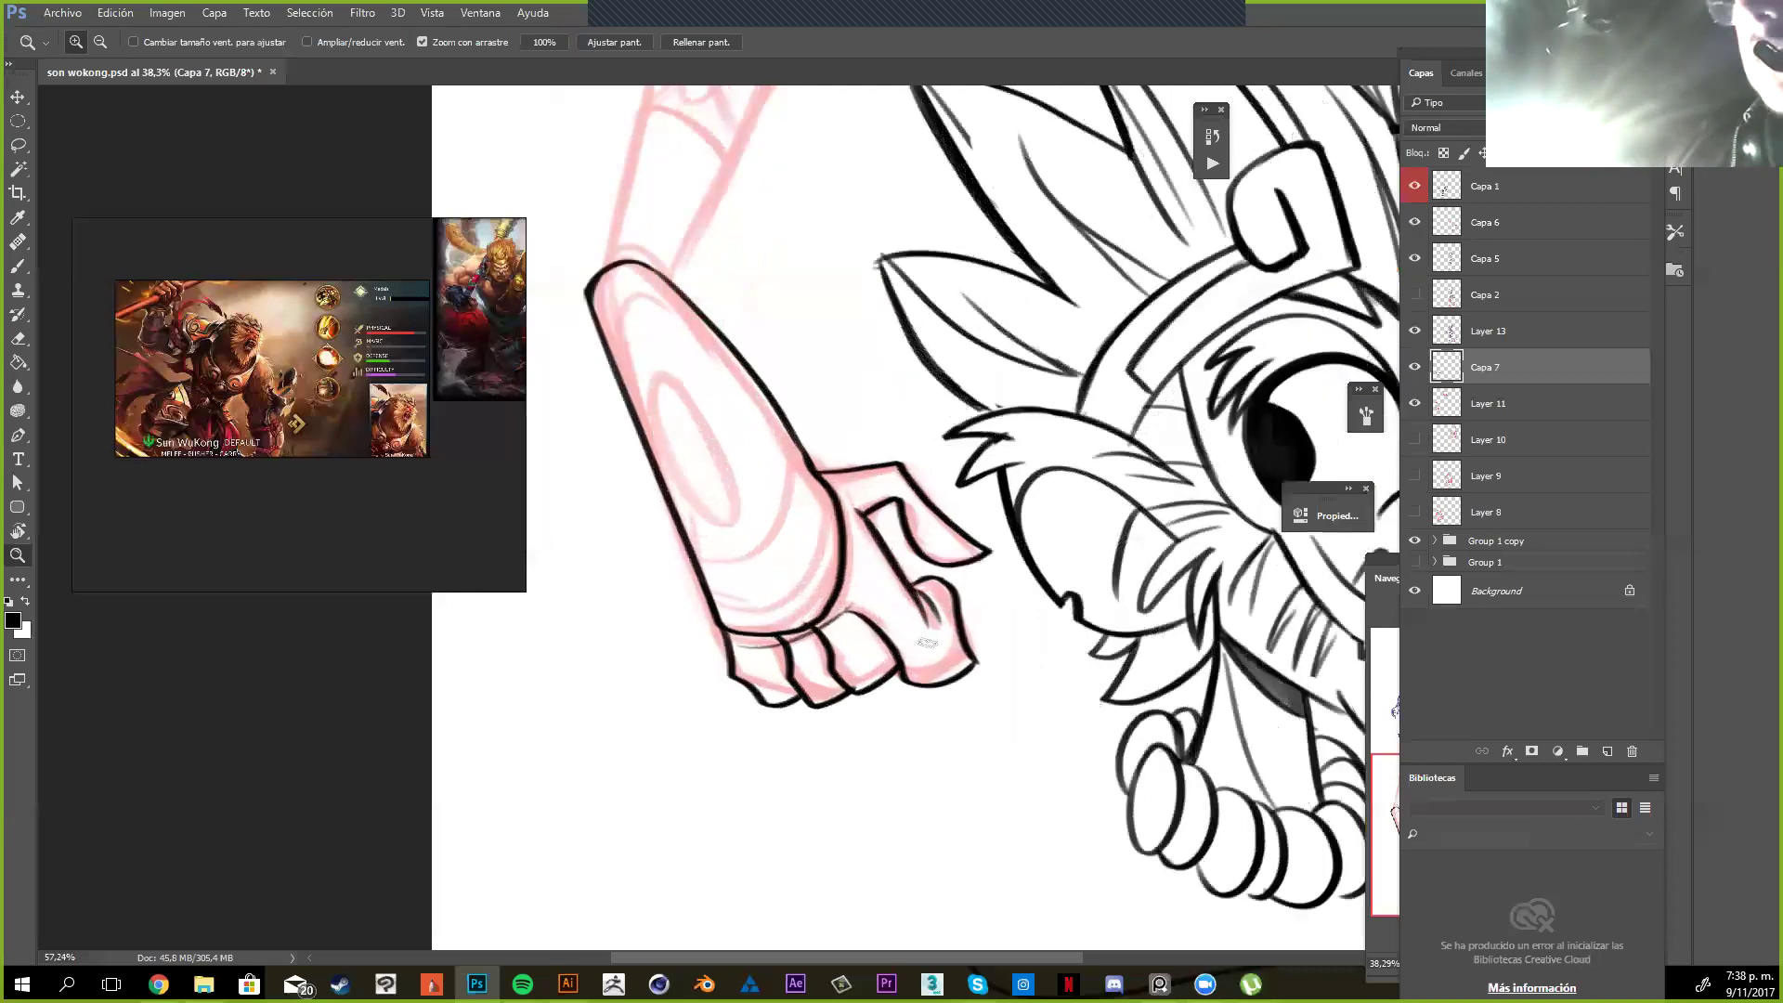
pyautogui.moveTo(947, 554); pyautogui.dragTo(912, 671)
pyautogui.moveTo(948, 498); pyautogui.dragTo(943, 585)
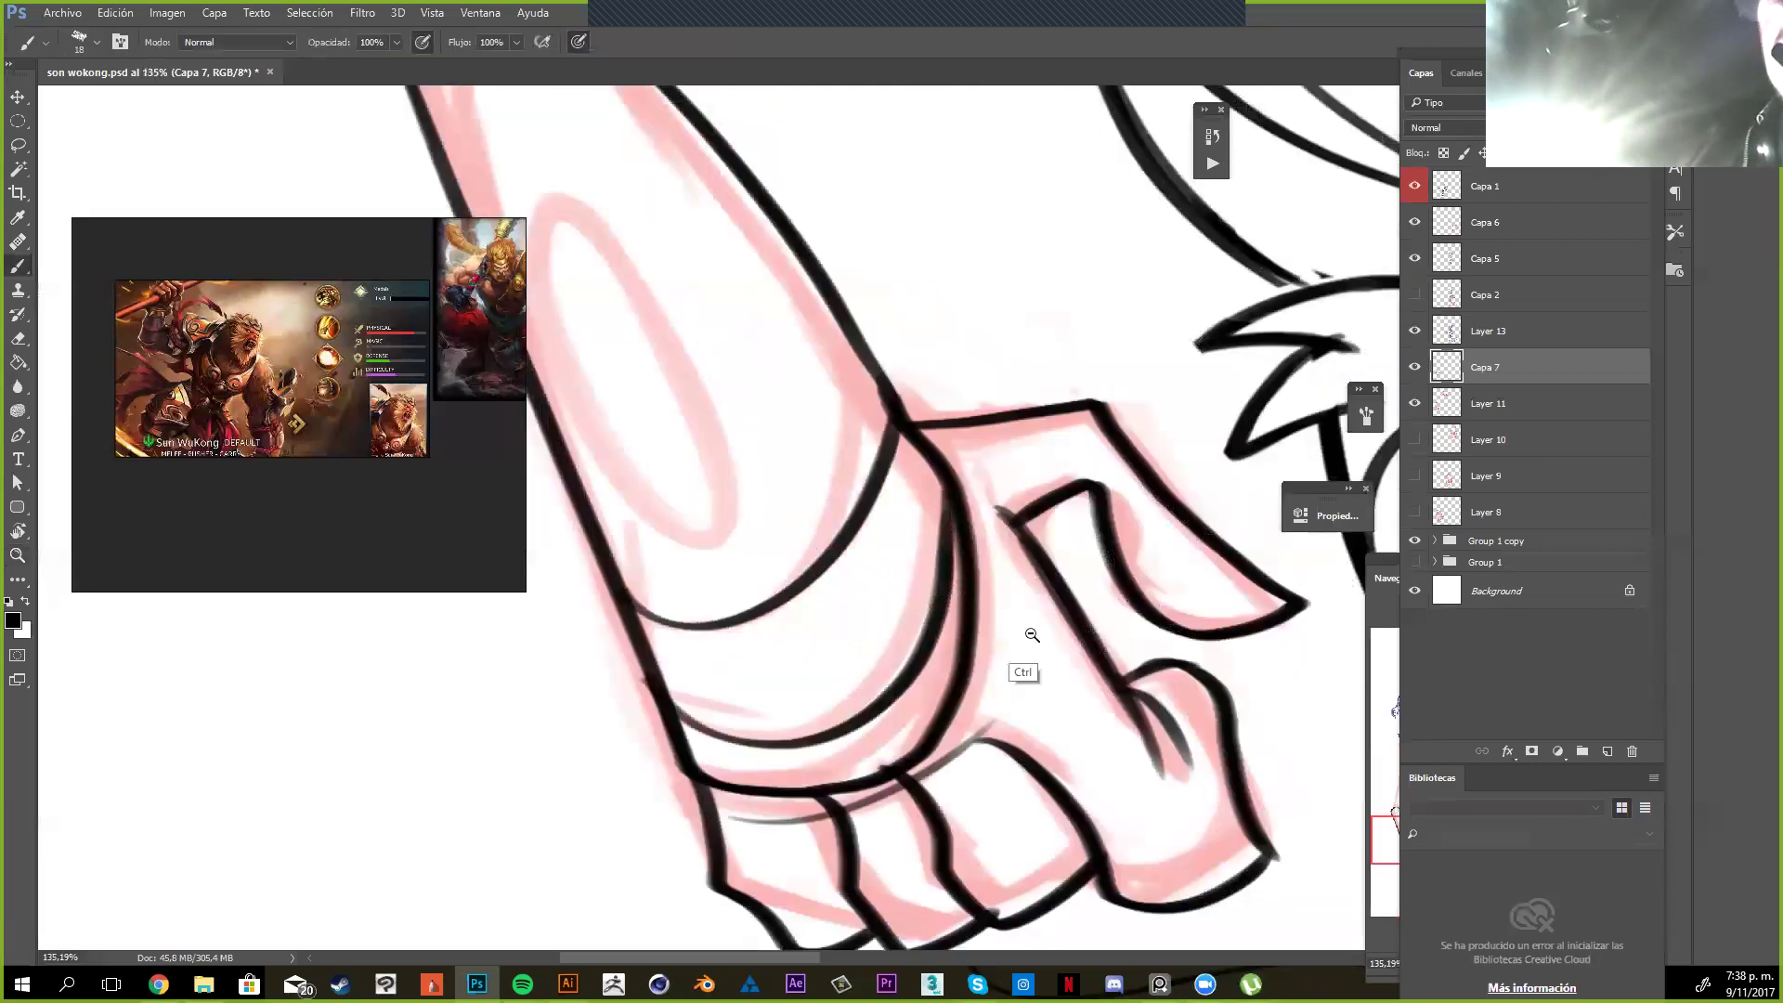
pyautogui.moveTo(1031, 637); pyautogui.dragTo(1038, 637)
# Ink the long oval ornament on the forearm guard and the curved upper edge of the guard near the elbow
pyautogui.moveTo(658, 287); pyautogui.dragTo(733, 370)
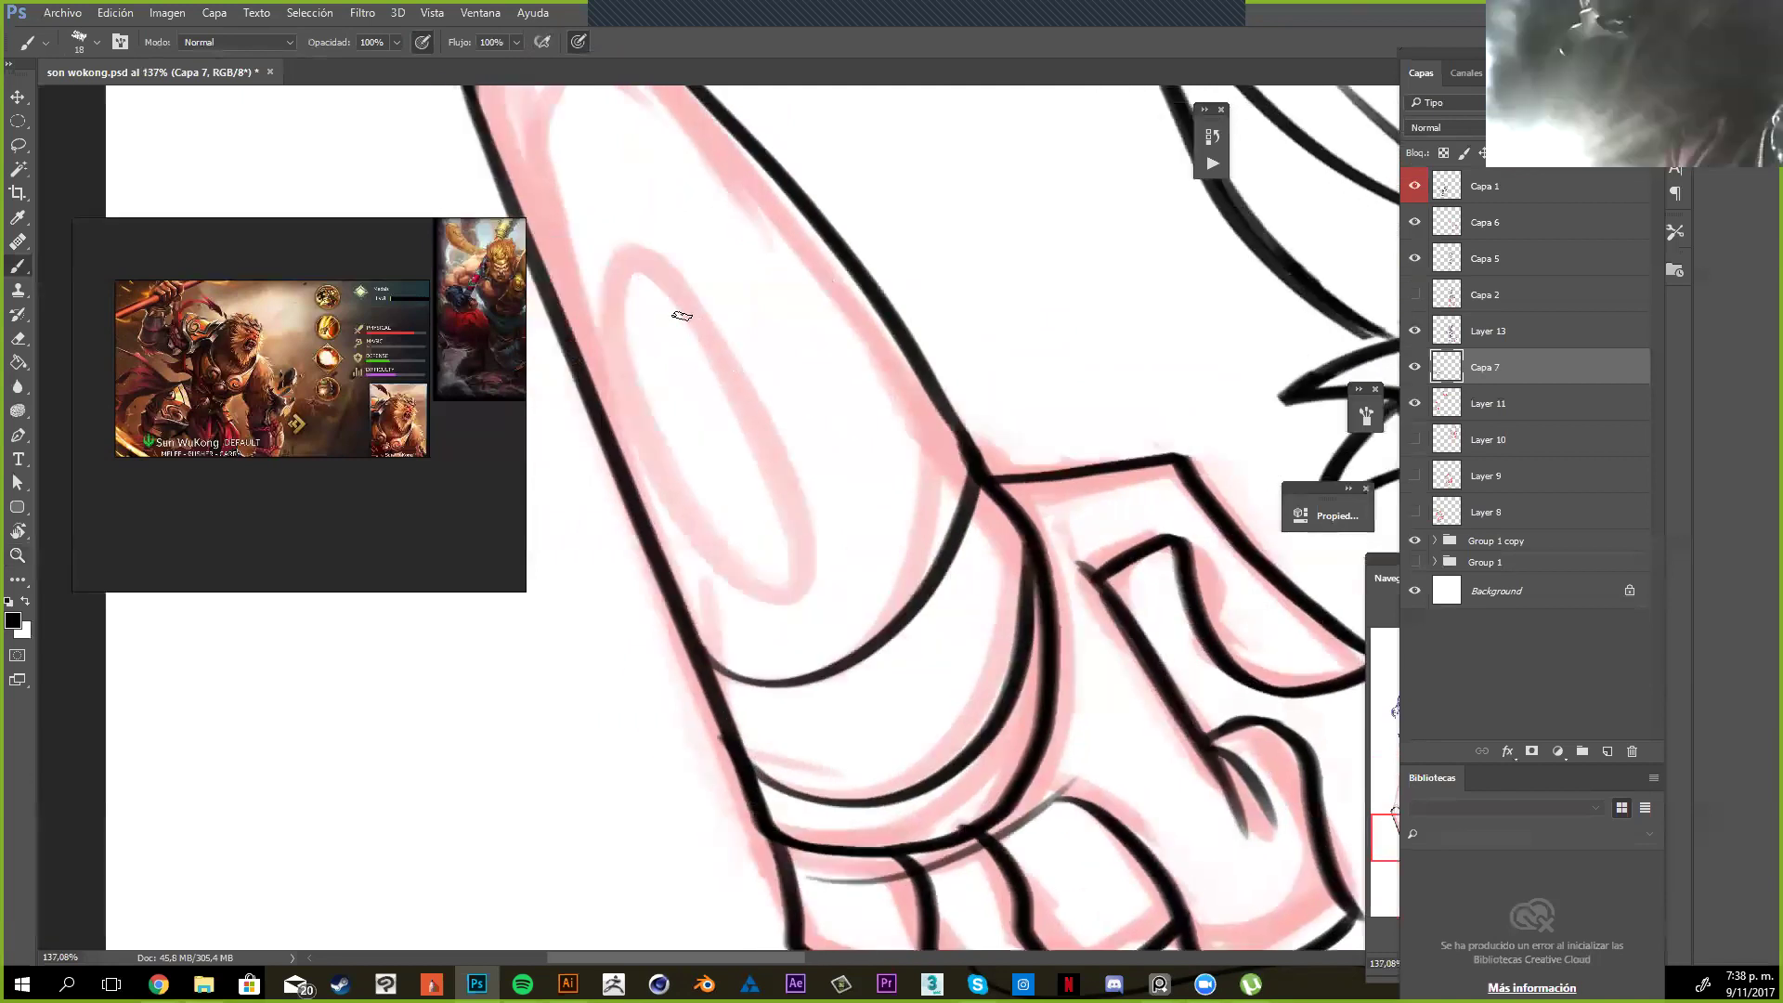
pyautogui.moveTo(707, 327); pyautogui.dragTo(766, 370)
pyautogui.moveTo(670, 324); pyautogui.dragTo(689, 307)
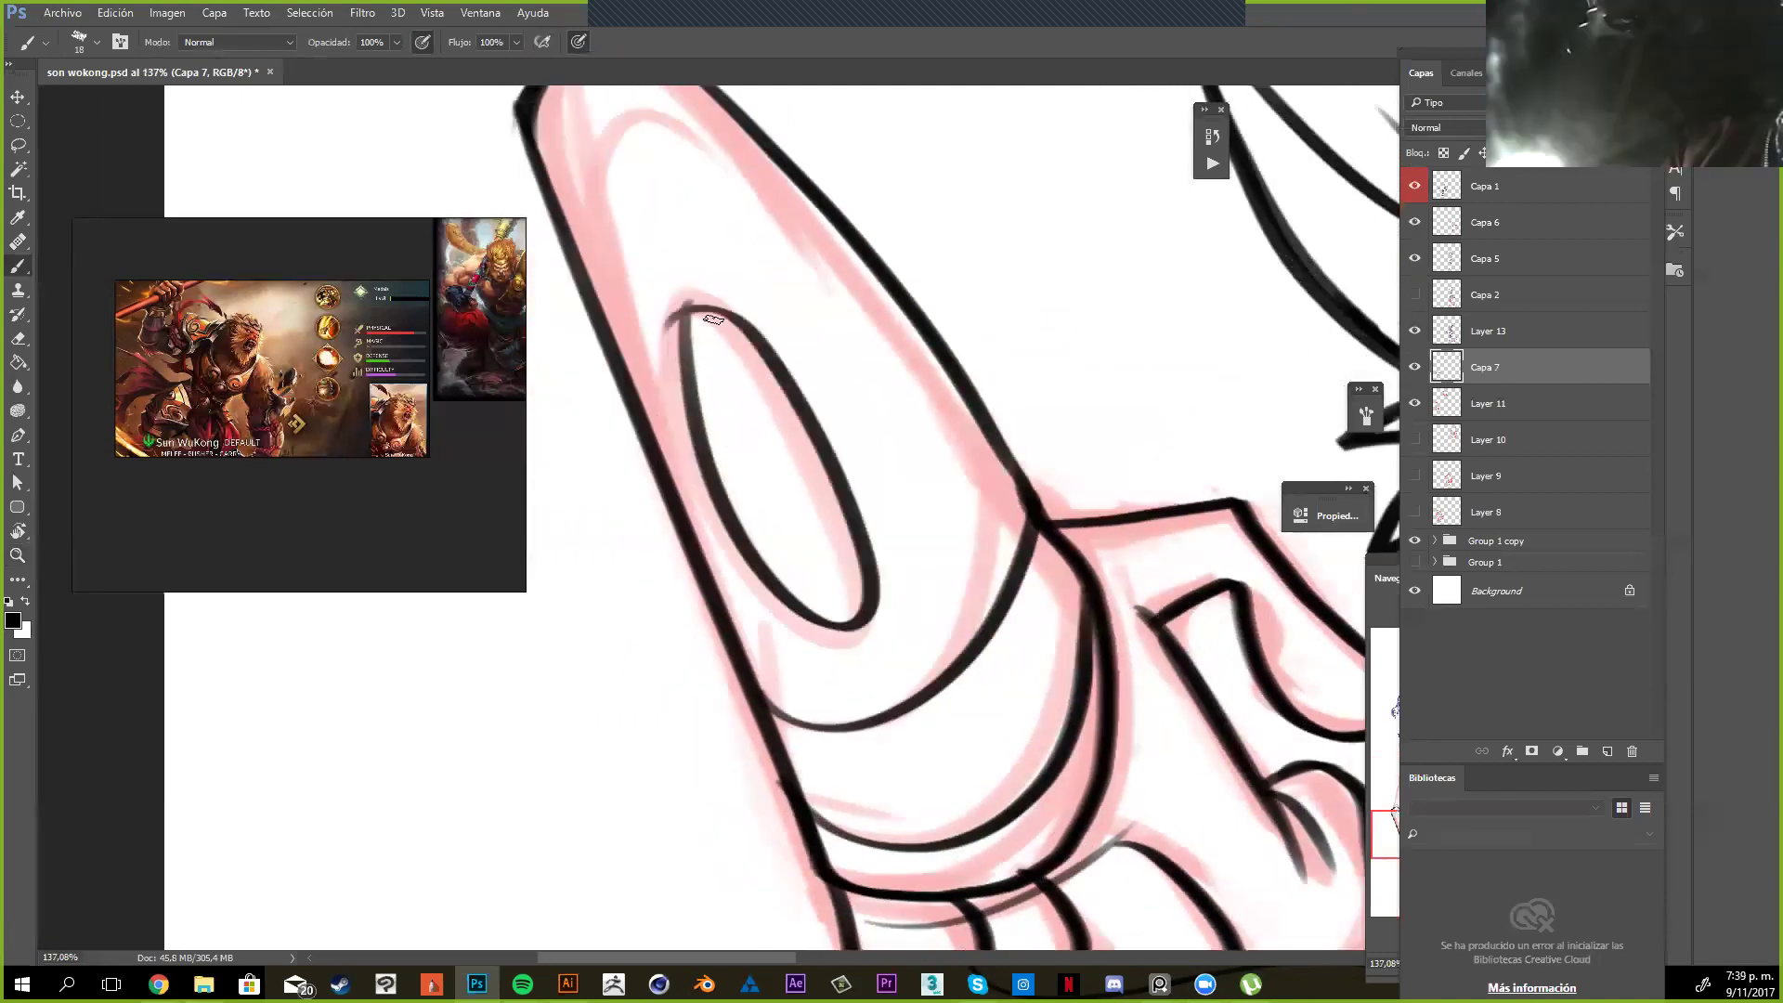
pyautogui.moveTo(760, 405); pyautogui.dragTo(838, 511)
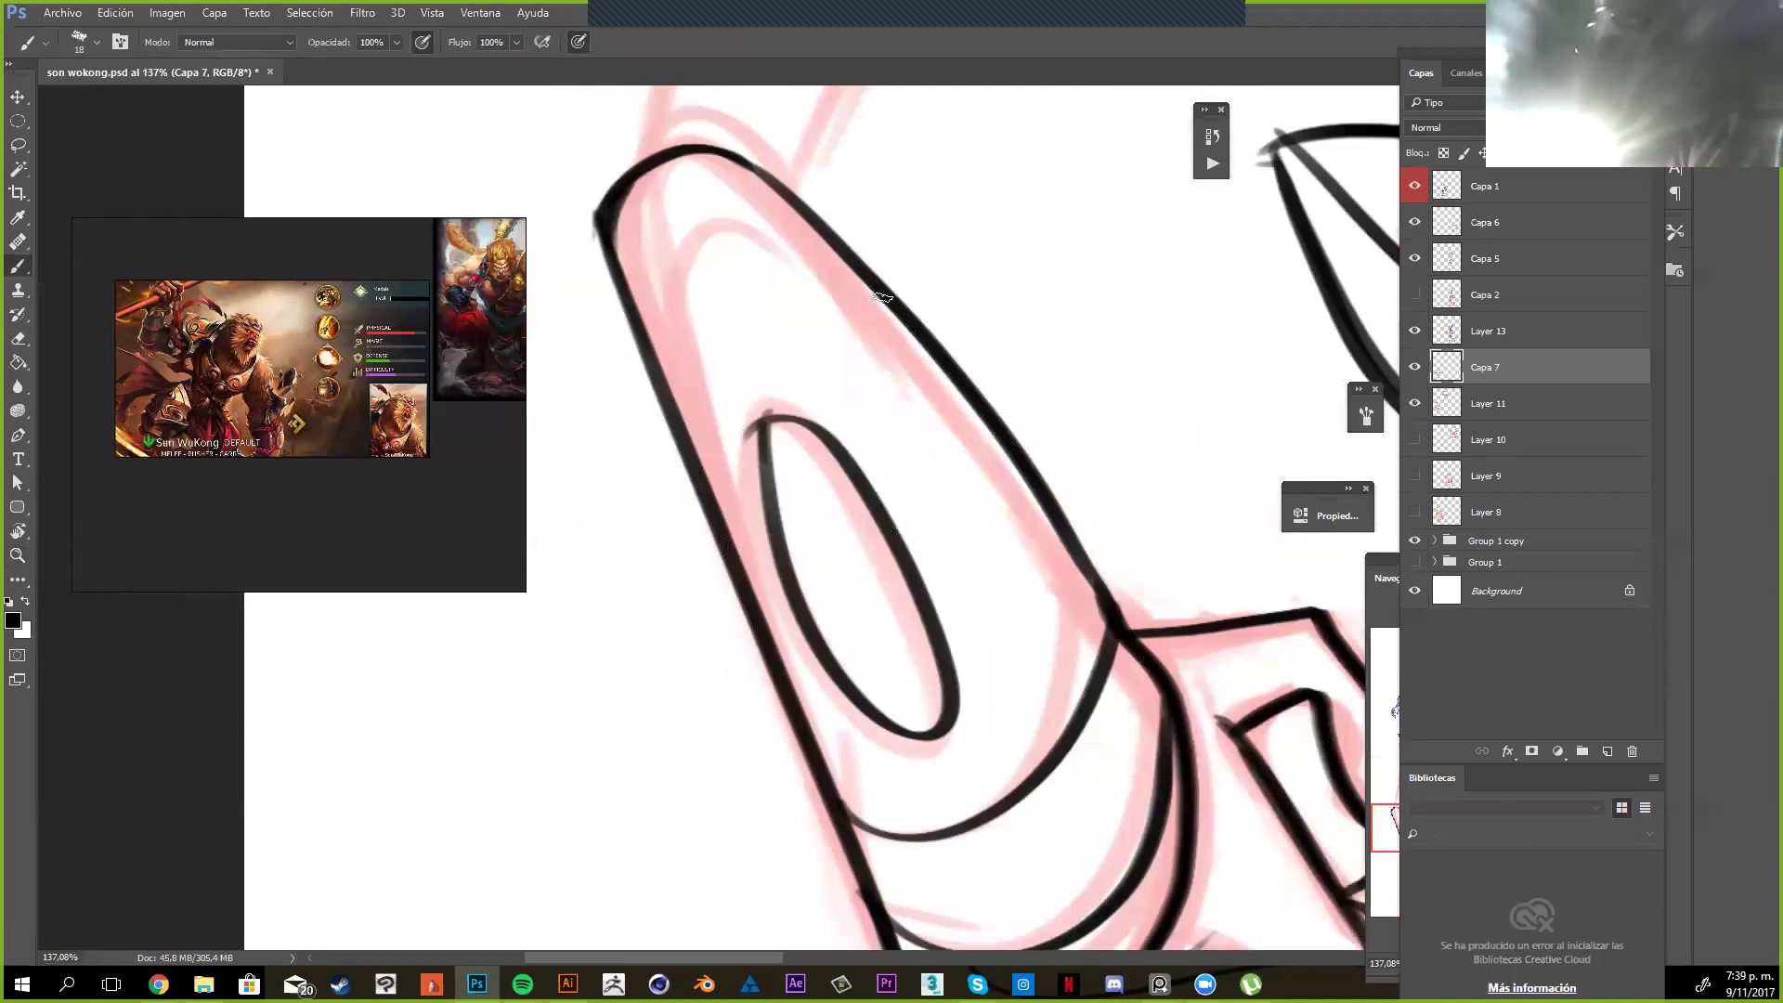
pyautogui.moveTo(675, 406); pyautogui.dragTo(662, 329)
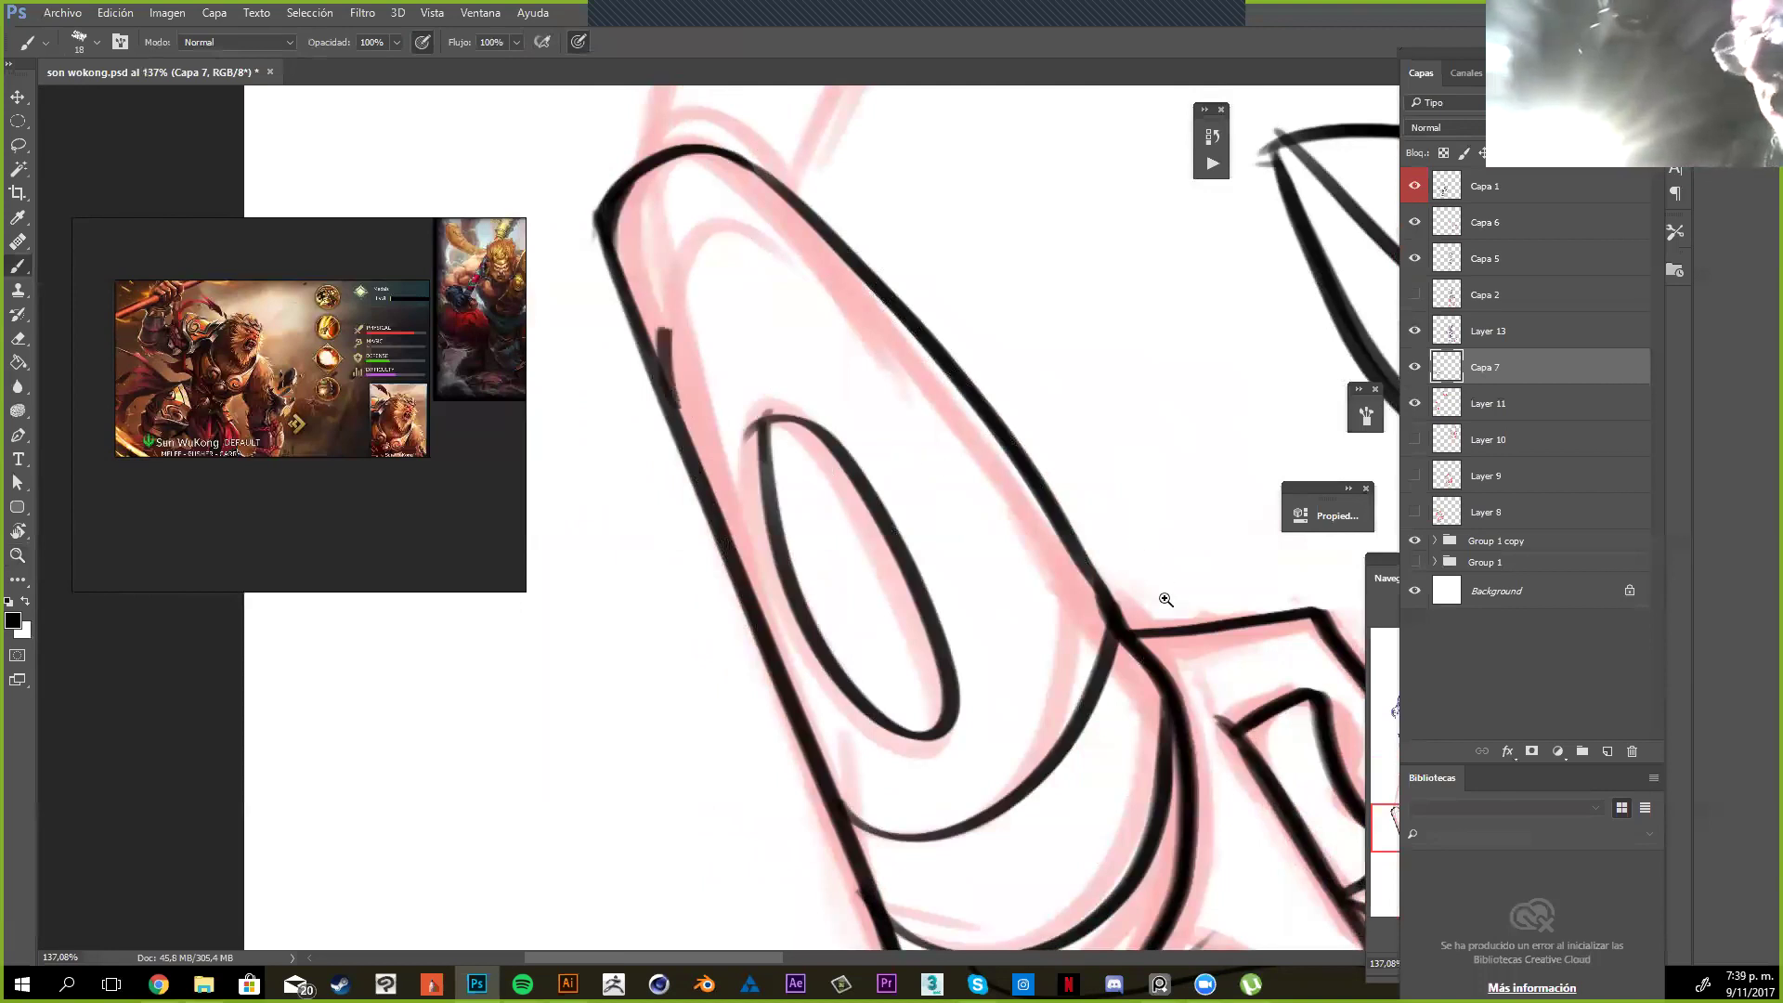
pyautogui.moveTo(662, 332); pyautogui.dragTo(882, 302)
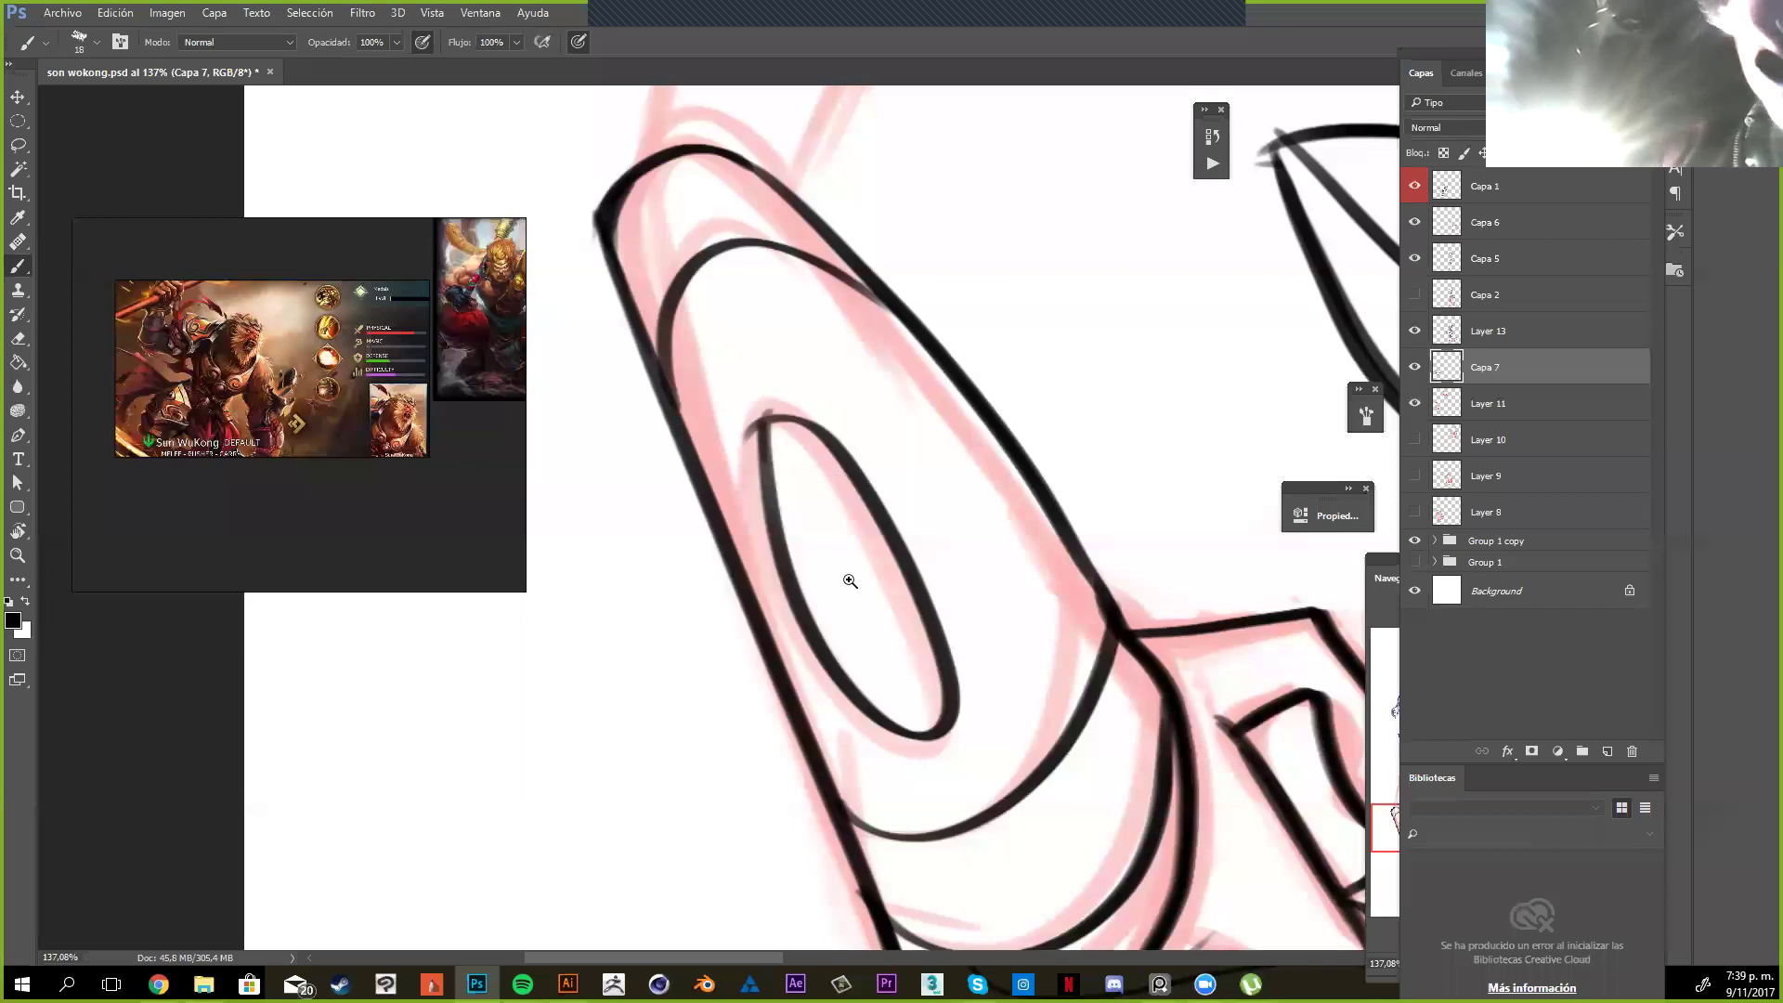
# Ink both sides of the upper arm and its rounded shoulder end, redrawing the inner edge, and add the upper armband line
pyautogui.moveTo(771, 599); pyautogui.dragTo(678, 613)
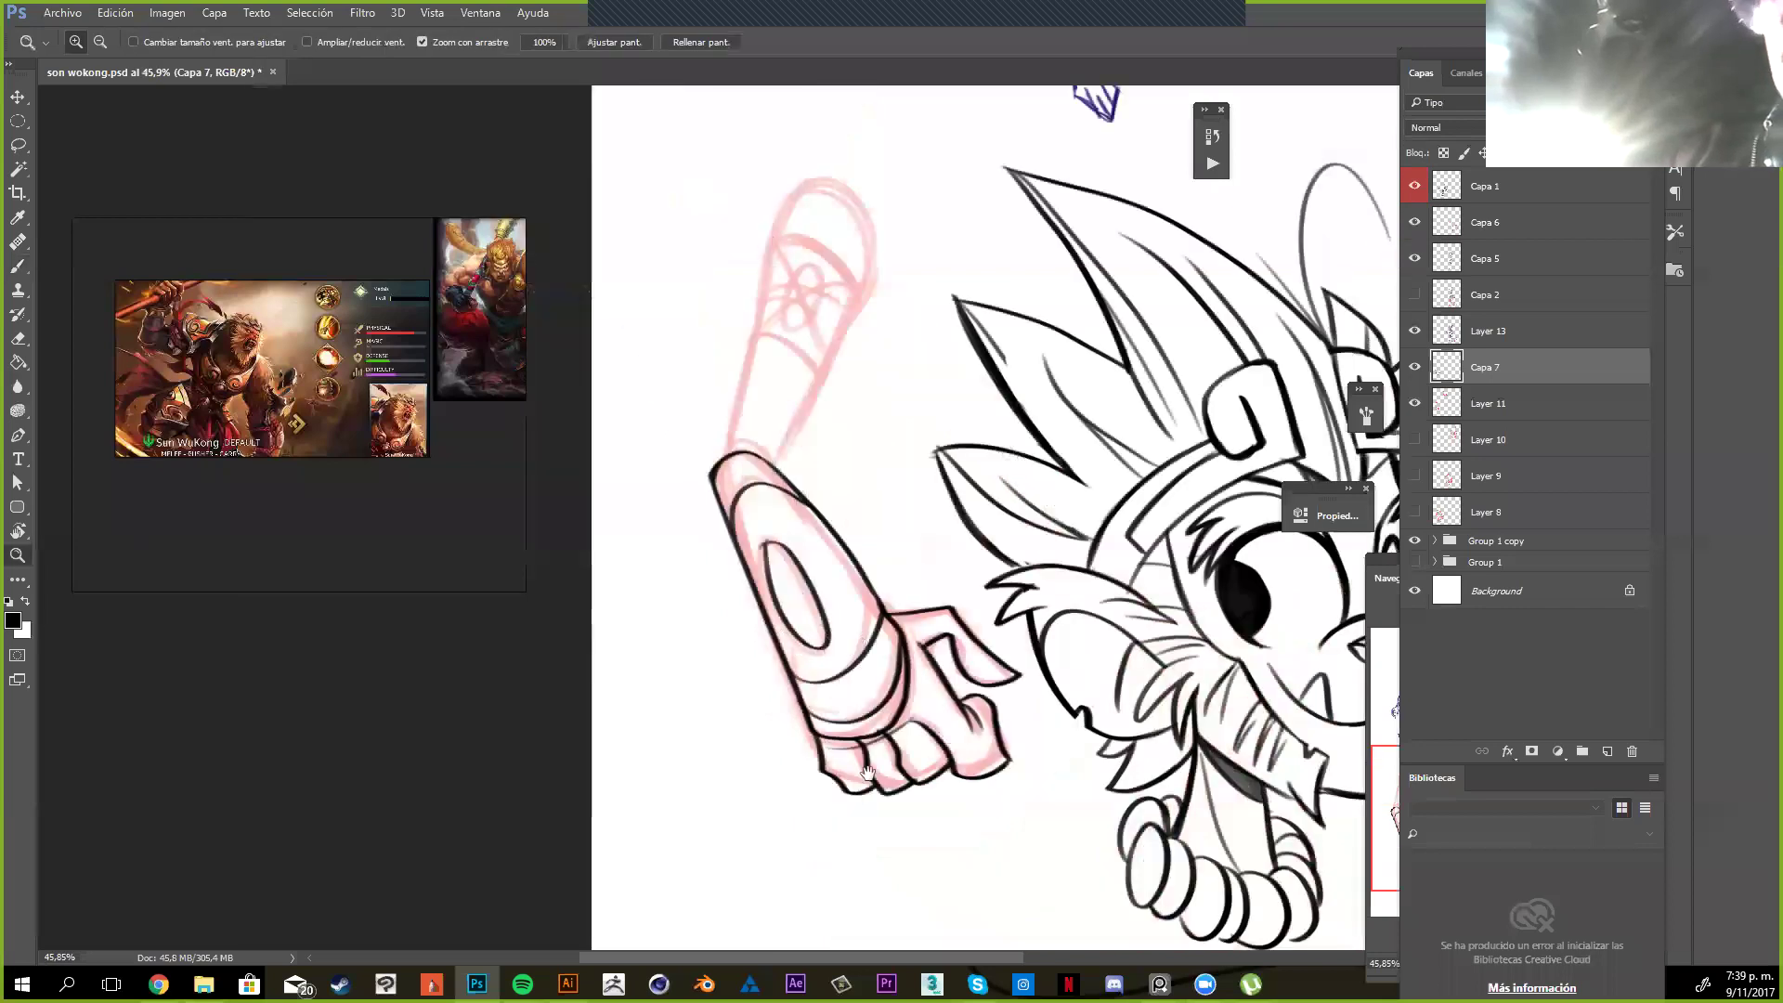
pyautogui.moveTo(747, 325); pyautogui.dragTo(866, 794)
pyautogui.scroll(3, 844, 784)
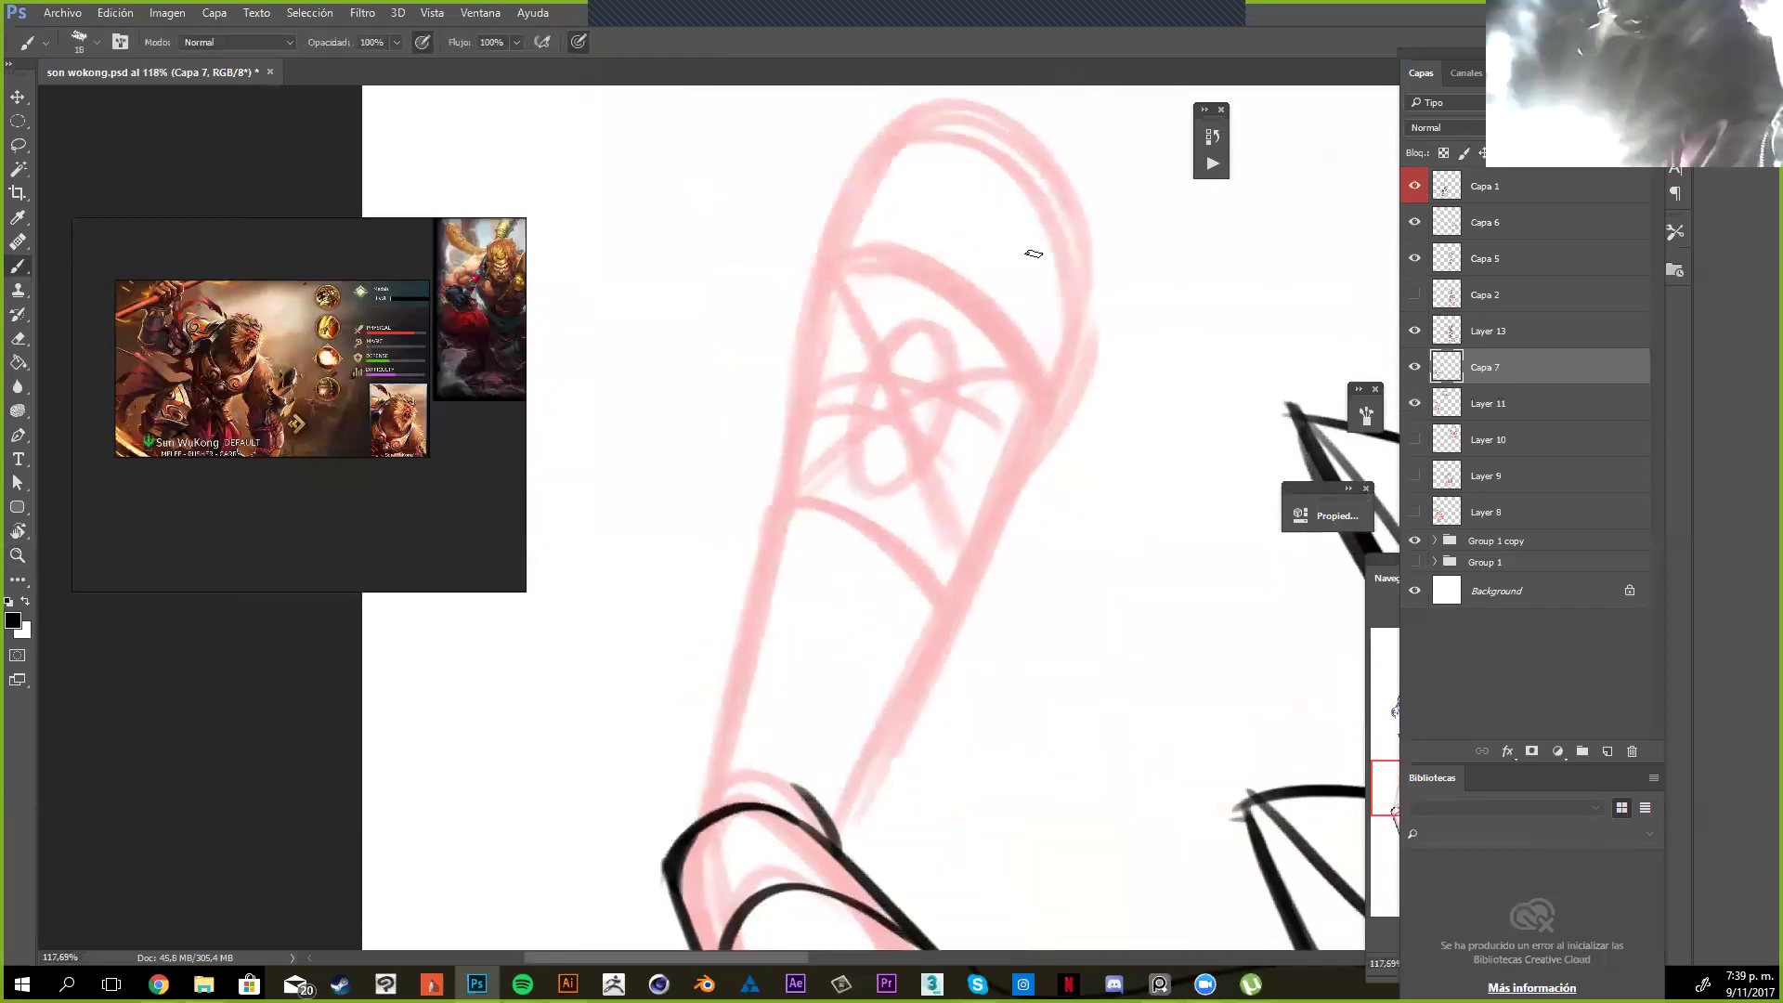
pyautogui.moveTo(697, 817); pyautogui.dragTo(1016, 134)
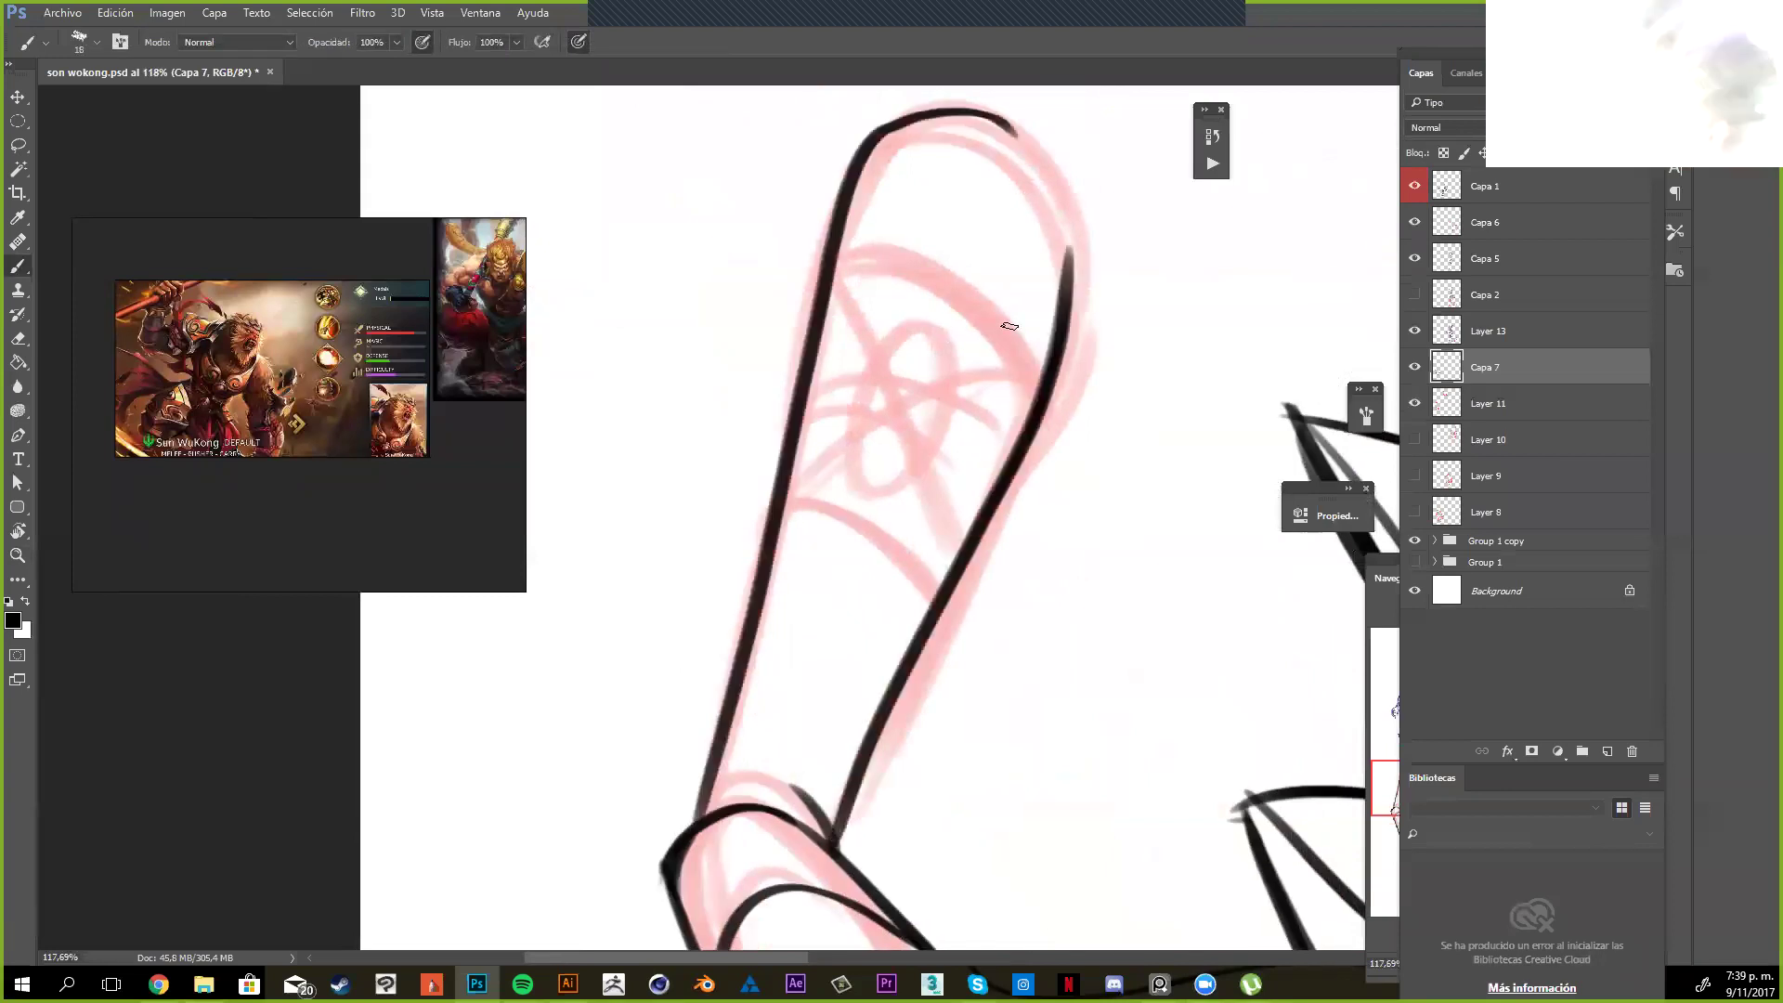
pyautogui.hotkey('ctrl', 'z')
pyautogui.moveTo(833, 834); pyautogui.dragTo(1064, 316)
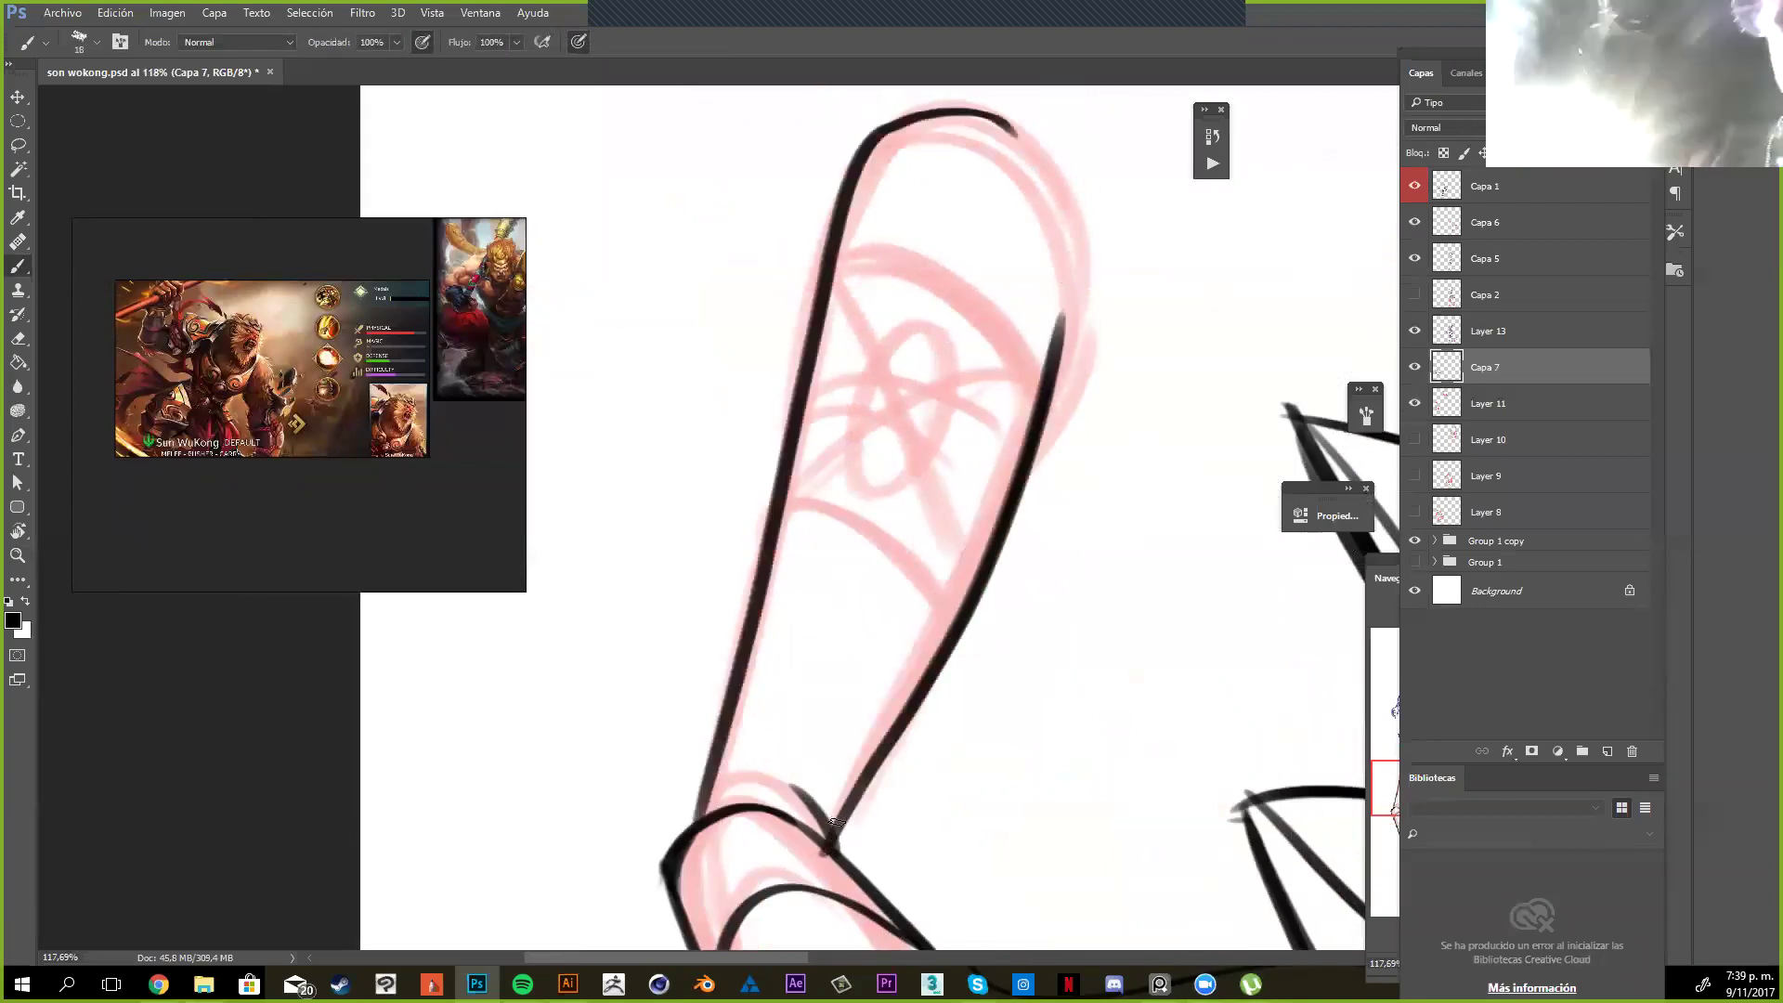
pyautogui.hotkey('ctrl', 'z')
pyautogui.moveTo(826, 845)
pyautogui.mouseDown()
pyautogui.moveTo(1055, 327)
pyautogui.moveTo(808, 279)
pyautogui.mouseUp()
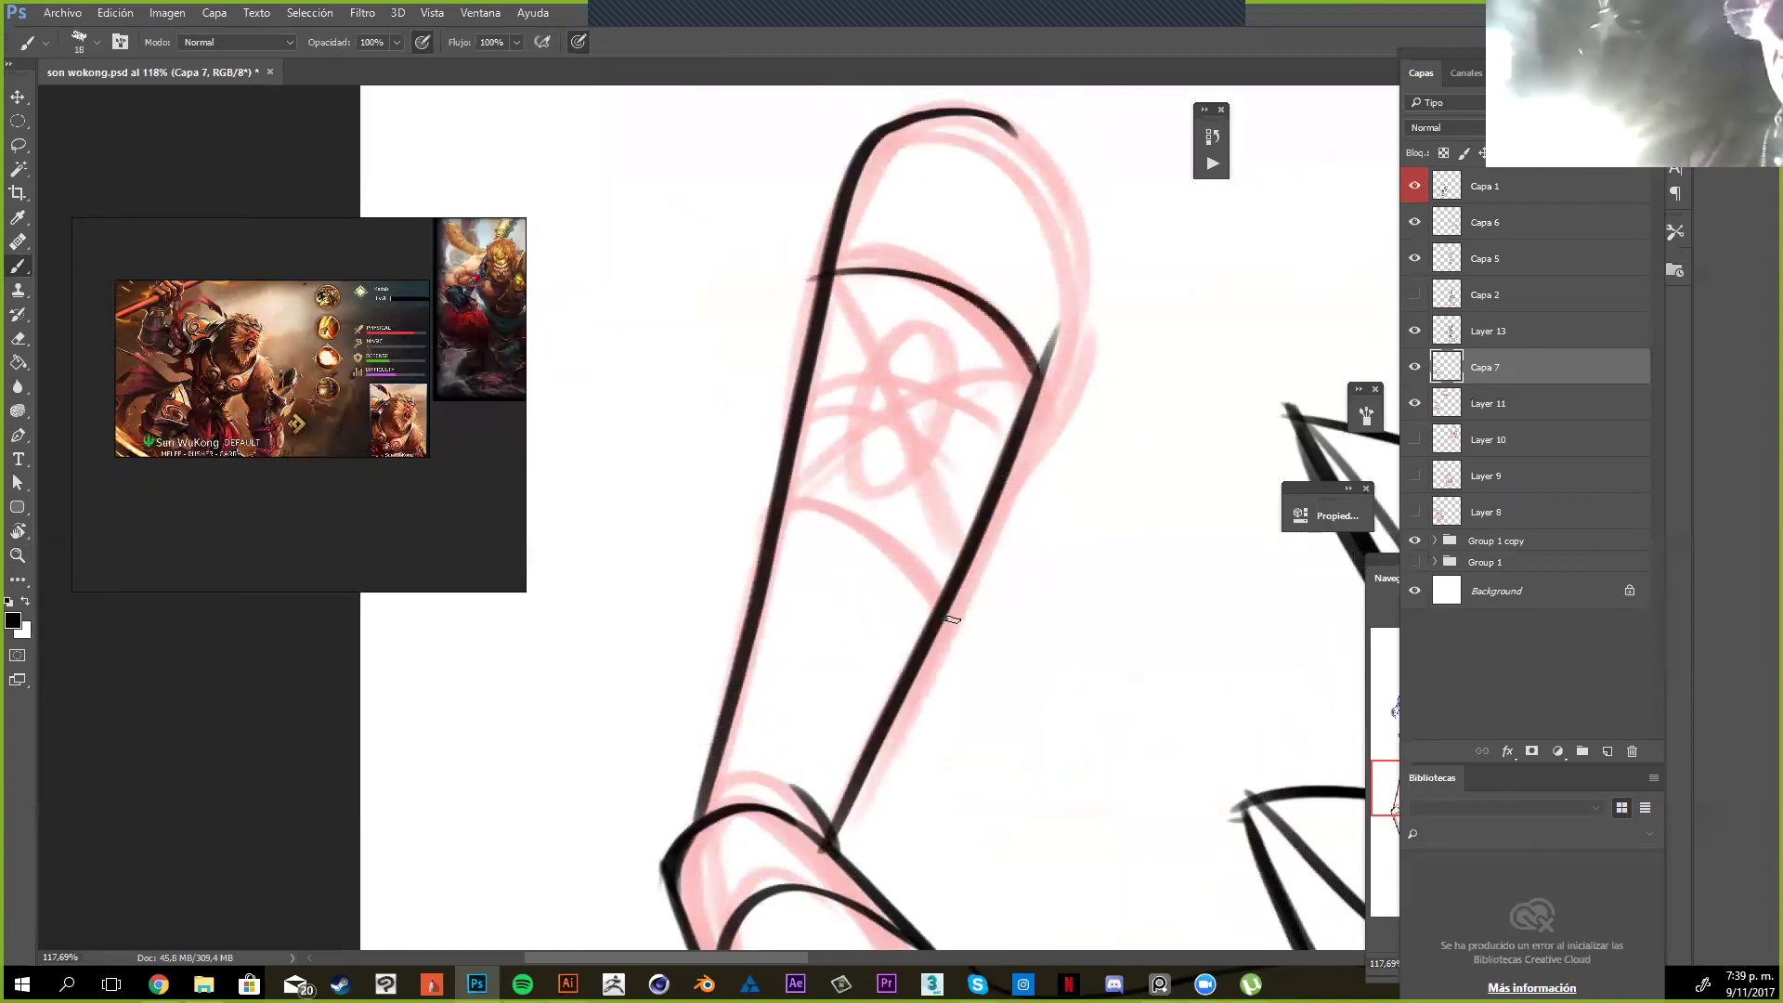
# Ink the lower curved edge of the upper armband and fade its overshooting end with a soft 95 px eraser
pyautogui.moveTo(947, 613); pyautogui.dragTo(717, 494)
pyautogui.press('e')
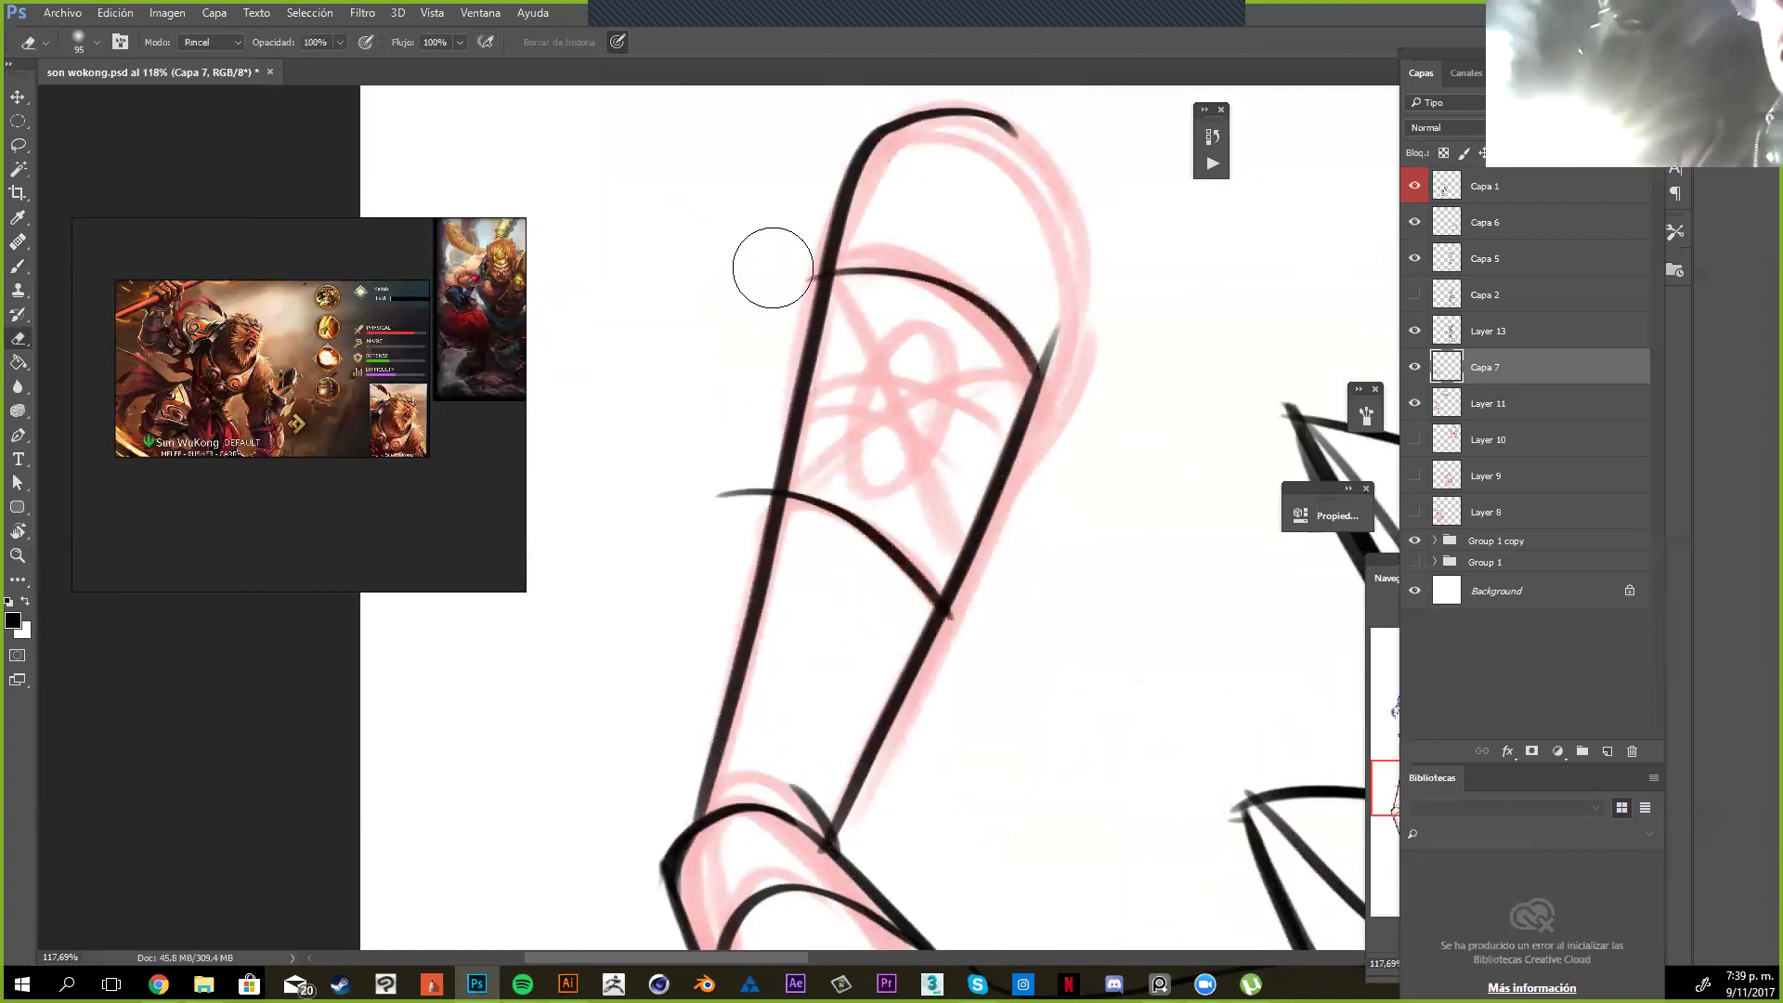
pyautogui.rightClick(917, 414)
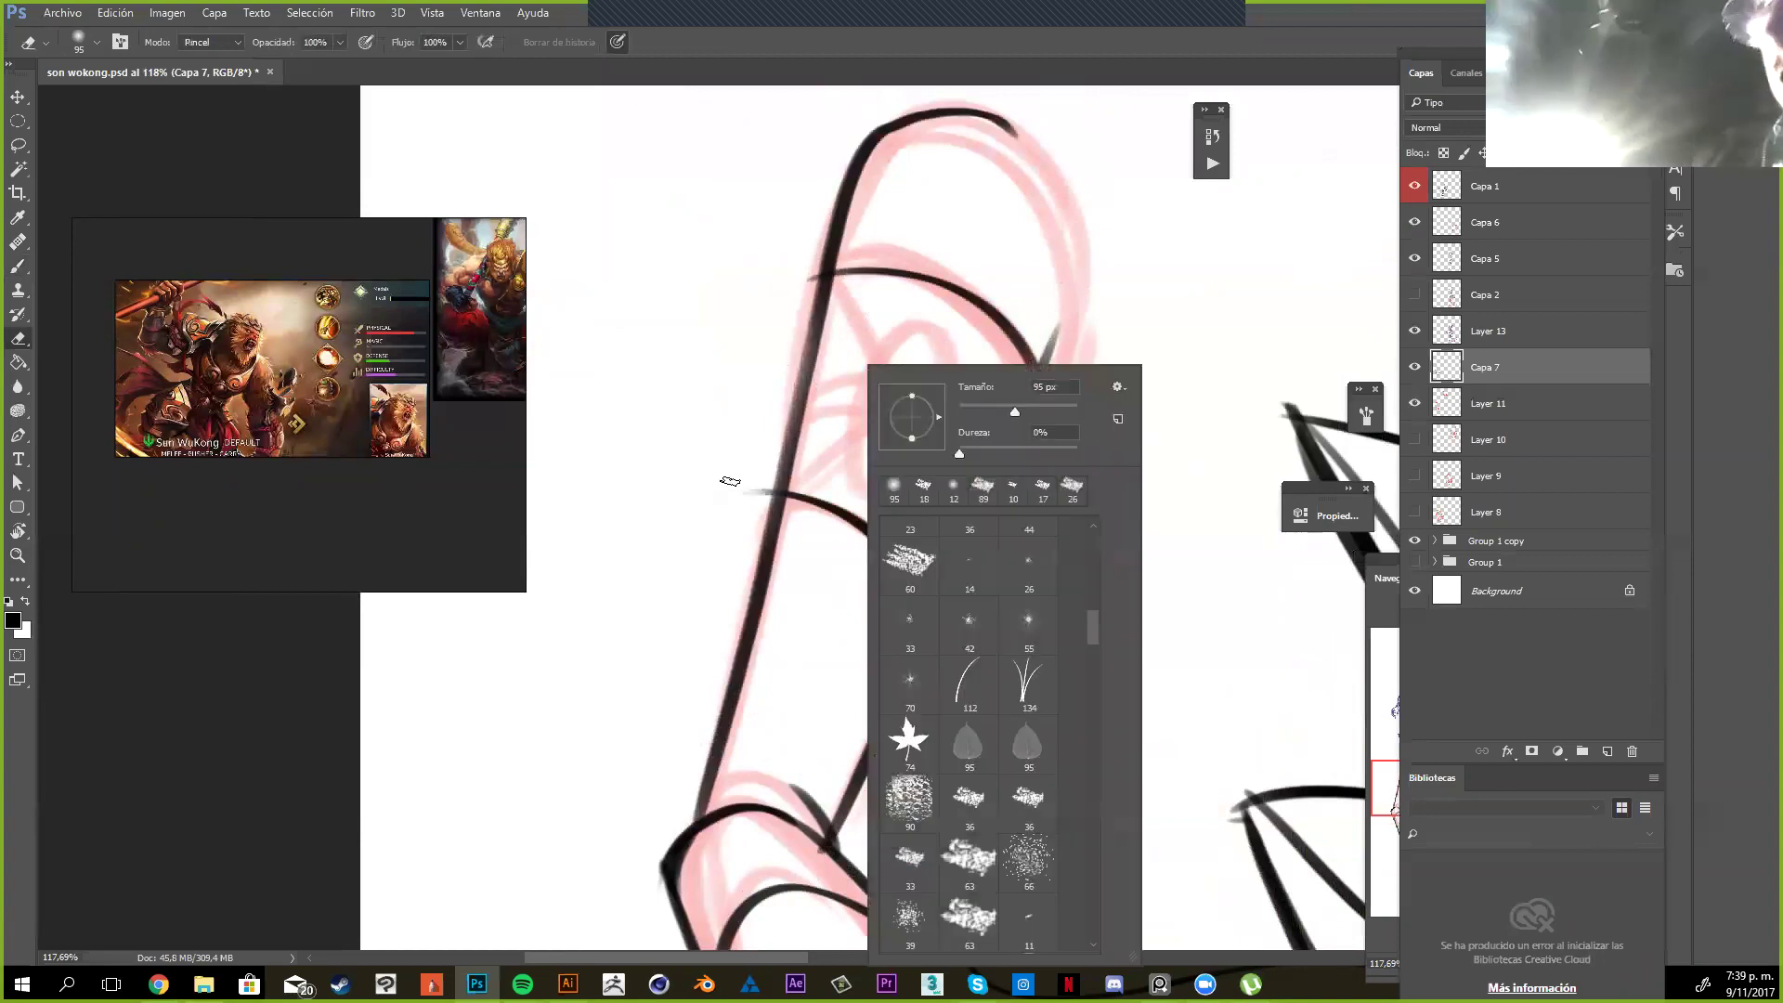
pyautogui.click(736, 477)
# Ink the oval ornament in the middle of the upper armband, redoing unsatisfactory strokes
pyautogui.press('b')
pyautogui.moveTo(952, 353); pyautogui.dragTo(933, 398)
pyautogui.hotkey('ctrl', 'z')
pyautogui.moveTo(945, 329)
pyautogui.mouseDown()
pyautogui.moveTo(963, 394)
pyautogui.moveTo(924, 325)
pyautogui.mouseUp()
pyautogui.hotkey('ctrl', 'z')
pyautogui.hotkey('ctrl', 'z')
# Ink two curved strap lines across the armband and erase the parts inside the oval and beyond the arm outline
pyautogui.moveTo(764, 385); pyautogui.dragTo(1010, 435)
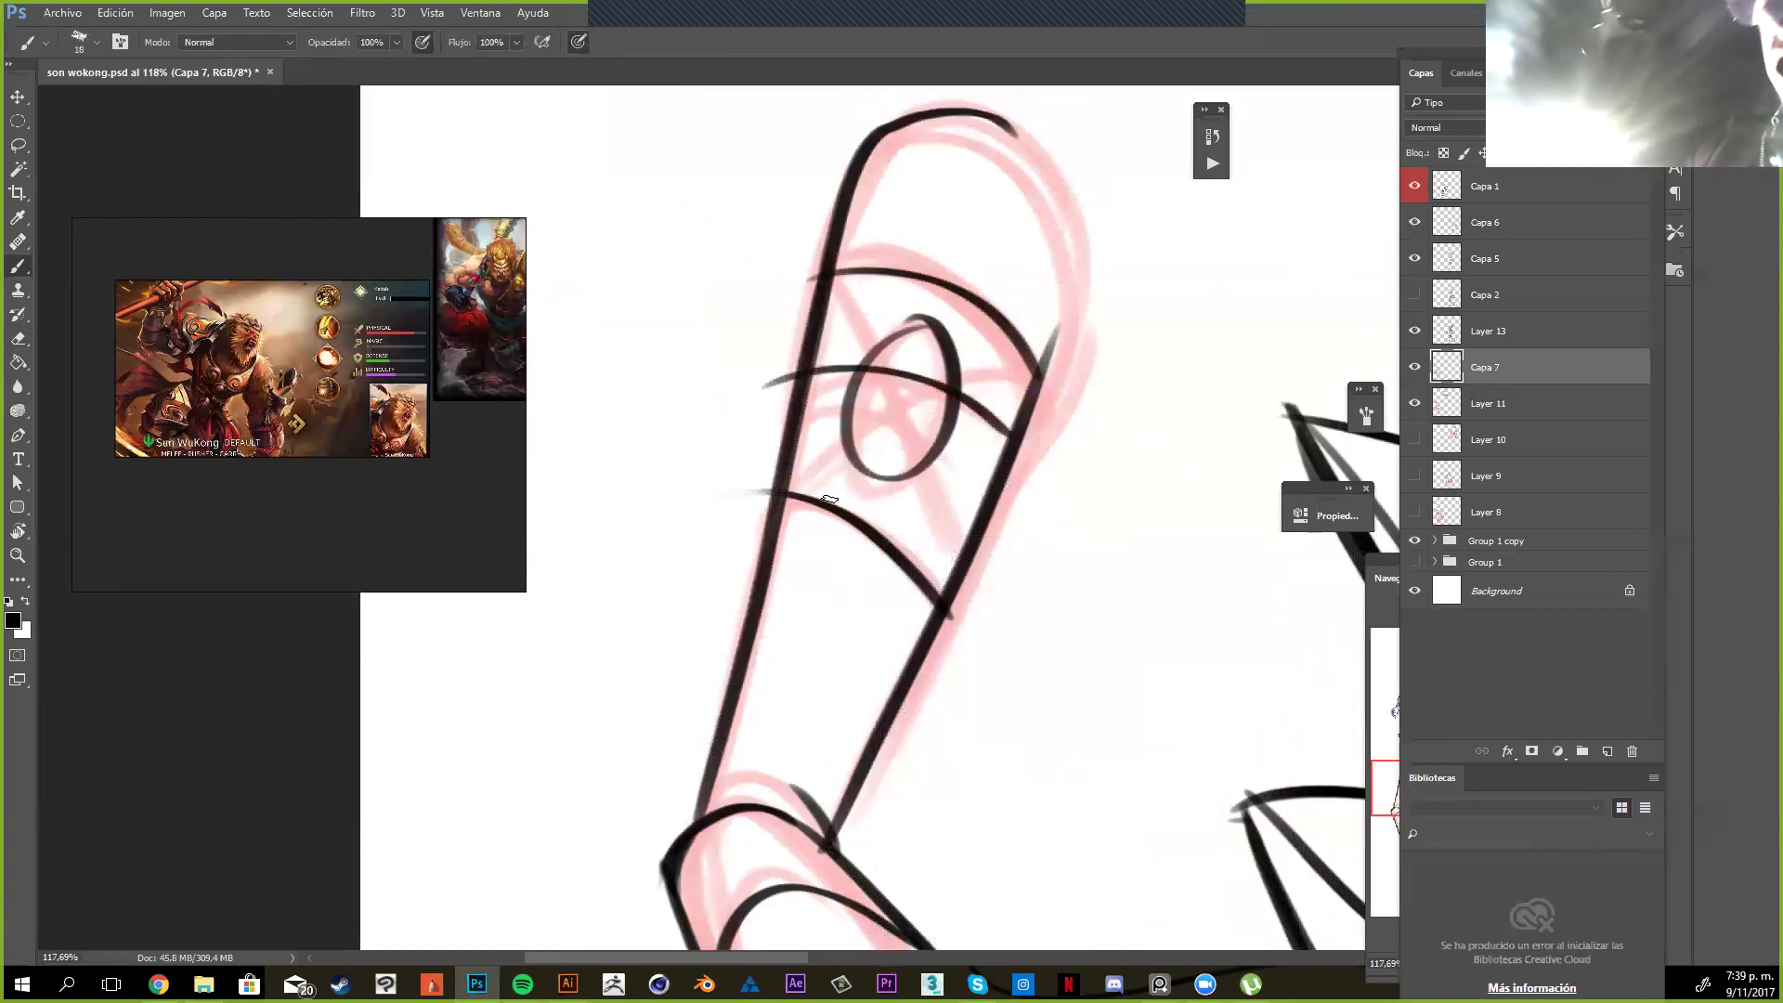
pyautogui.moveTo(771, 435); pyautogui.dragTo(1020, 484)
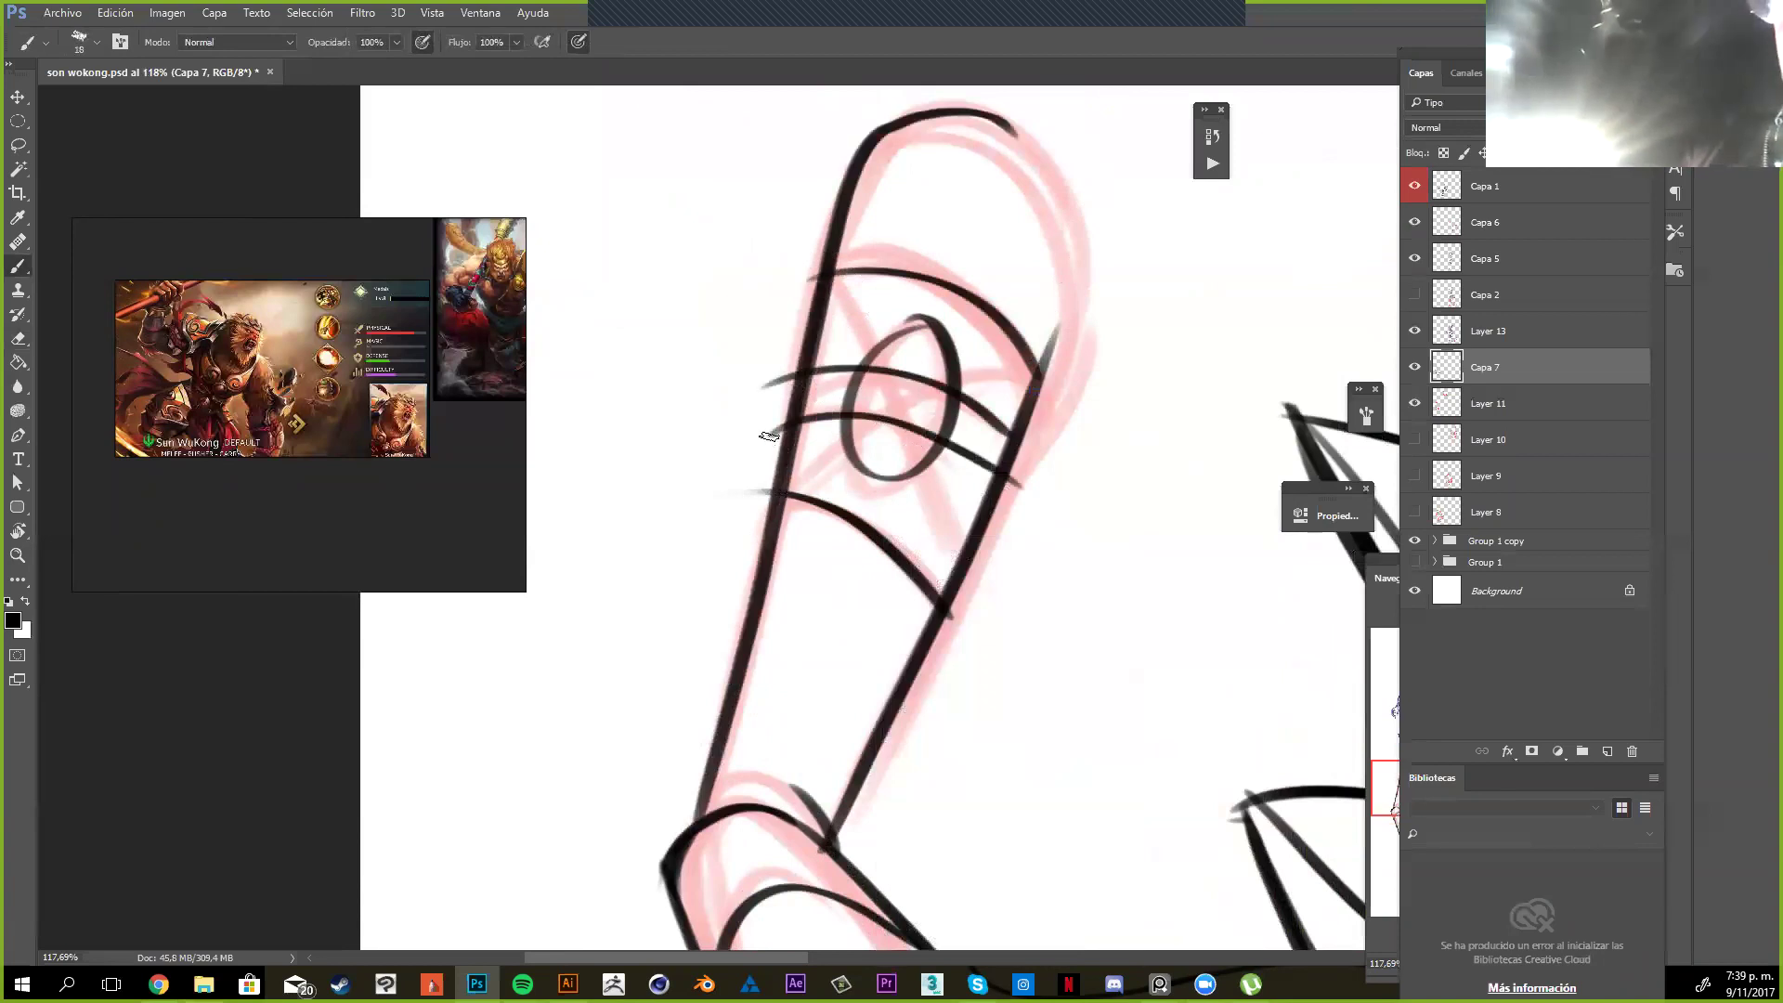
pyautogui.press('e')
pyautogui.moveTo(873, 373); pyautogui.dragTo(924, 432)
pyautogui.moveTo(1024, 456); pyautogui.dragTo(1007, 526)
pyautogui.moveTo(928, 348); pyautogui.dragTo(913, 458)
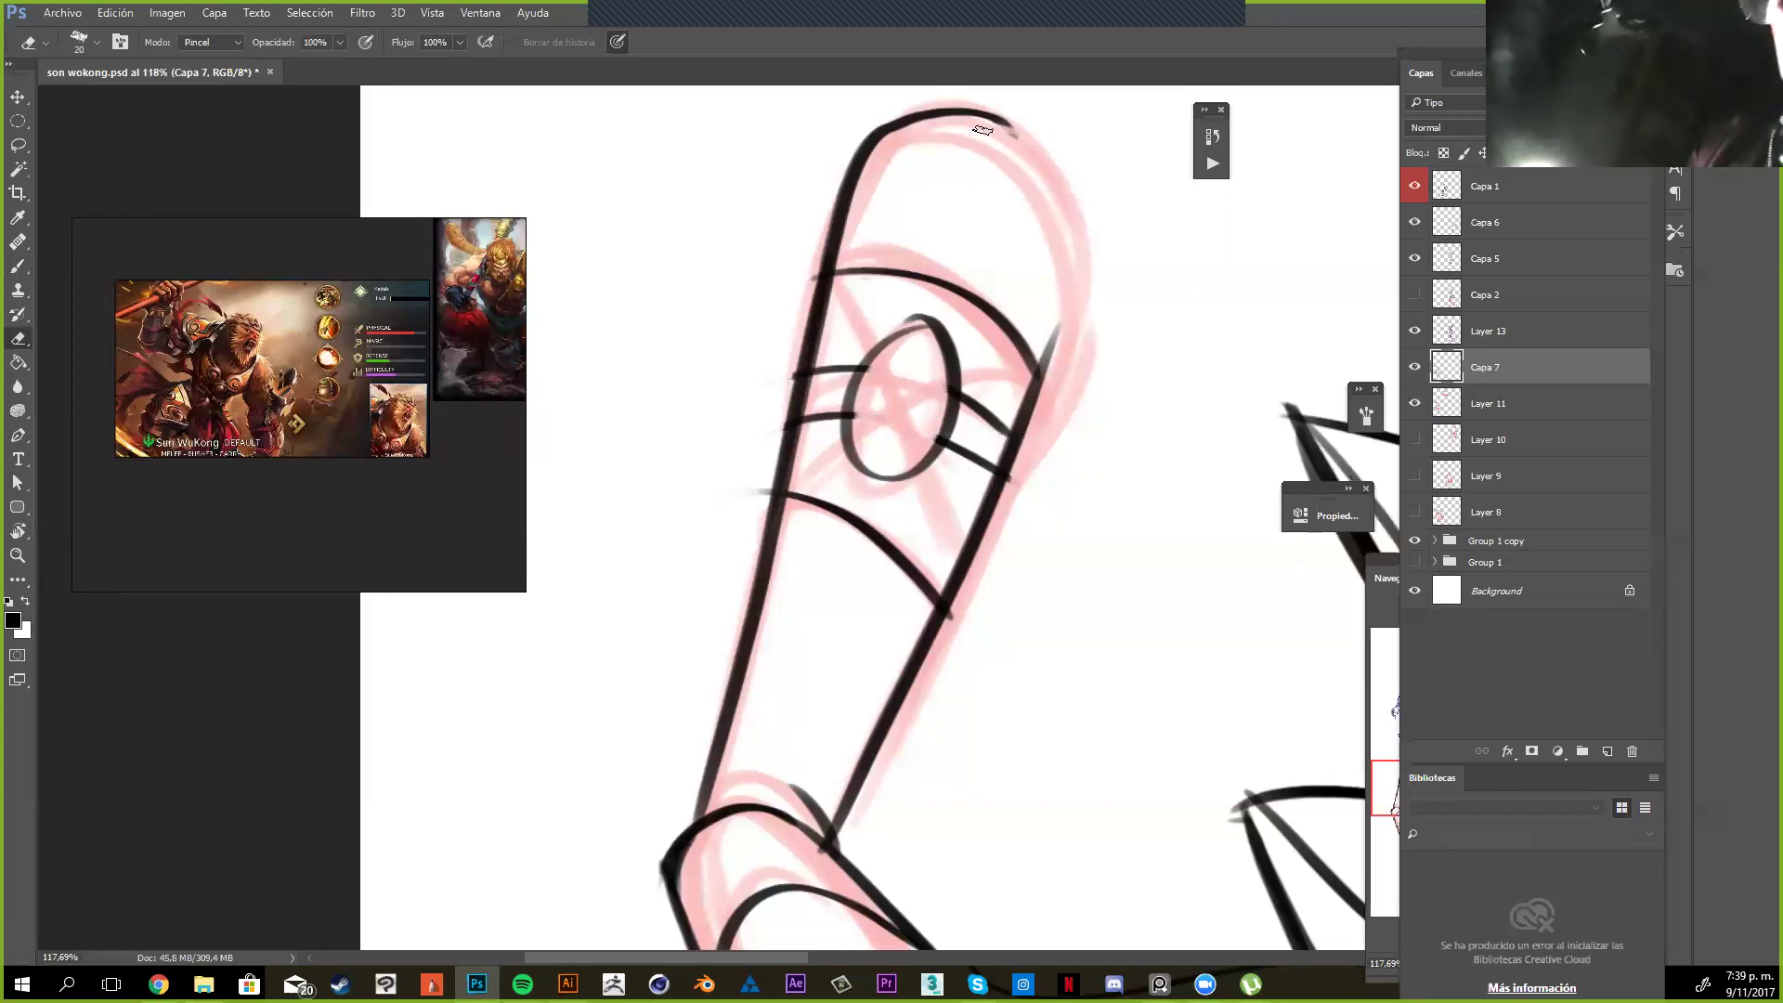
# Examine the inked upper arm up close and then compare the whole arm with the other sketches on the sheet
pyautogui.press('z')
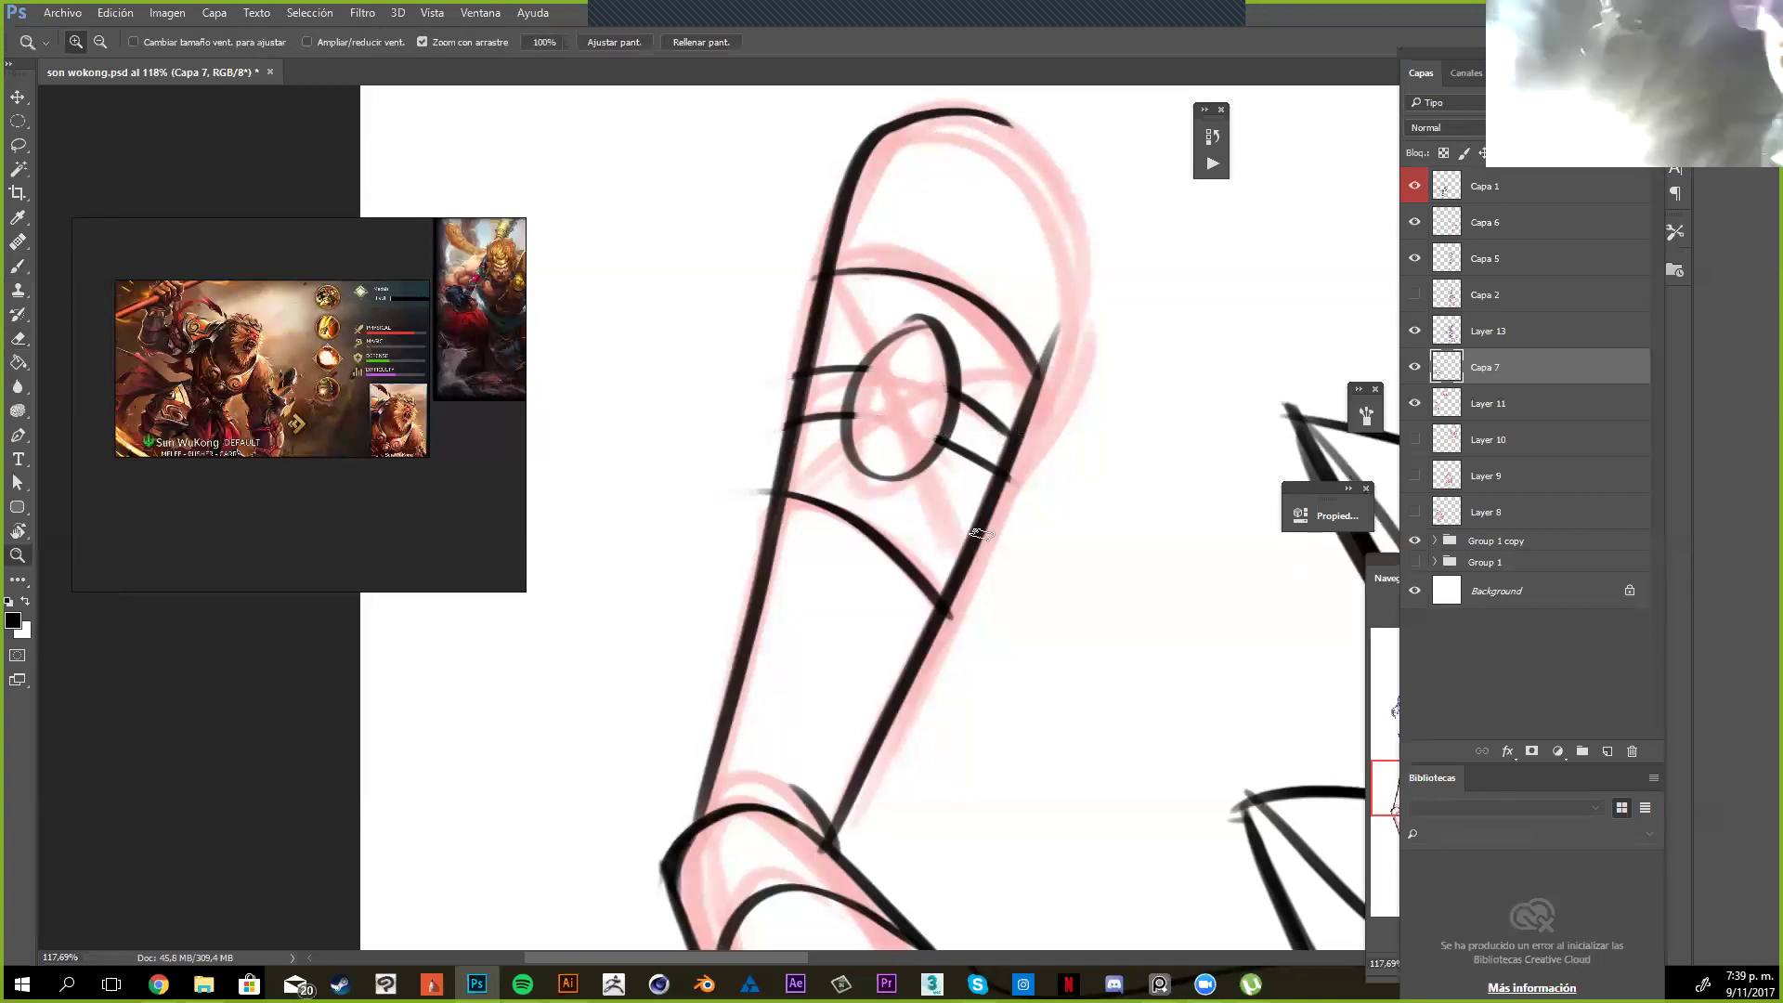
pyautogui.moveTo(982, 534); pyautogui.dragTo(958, 605)
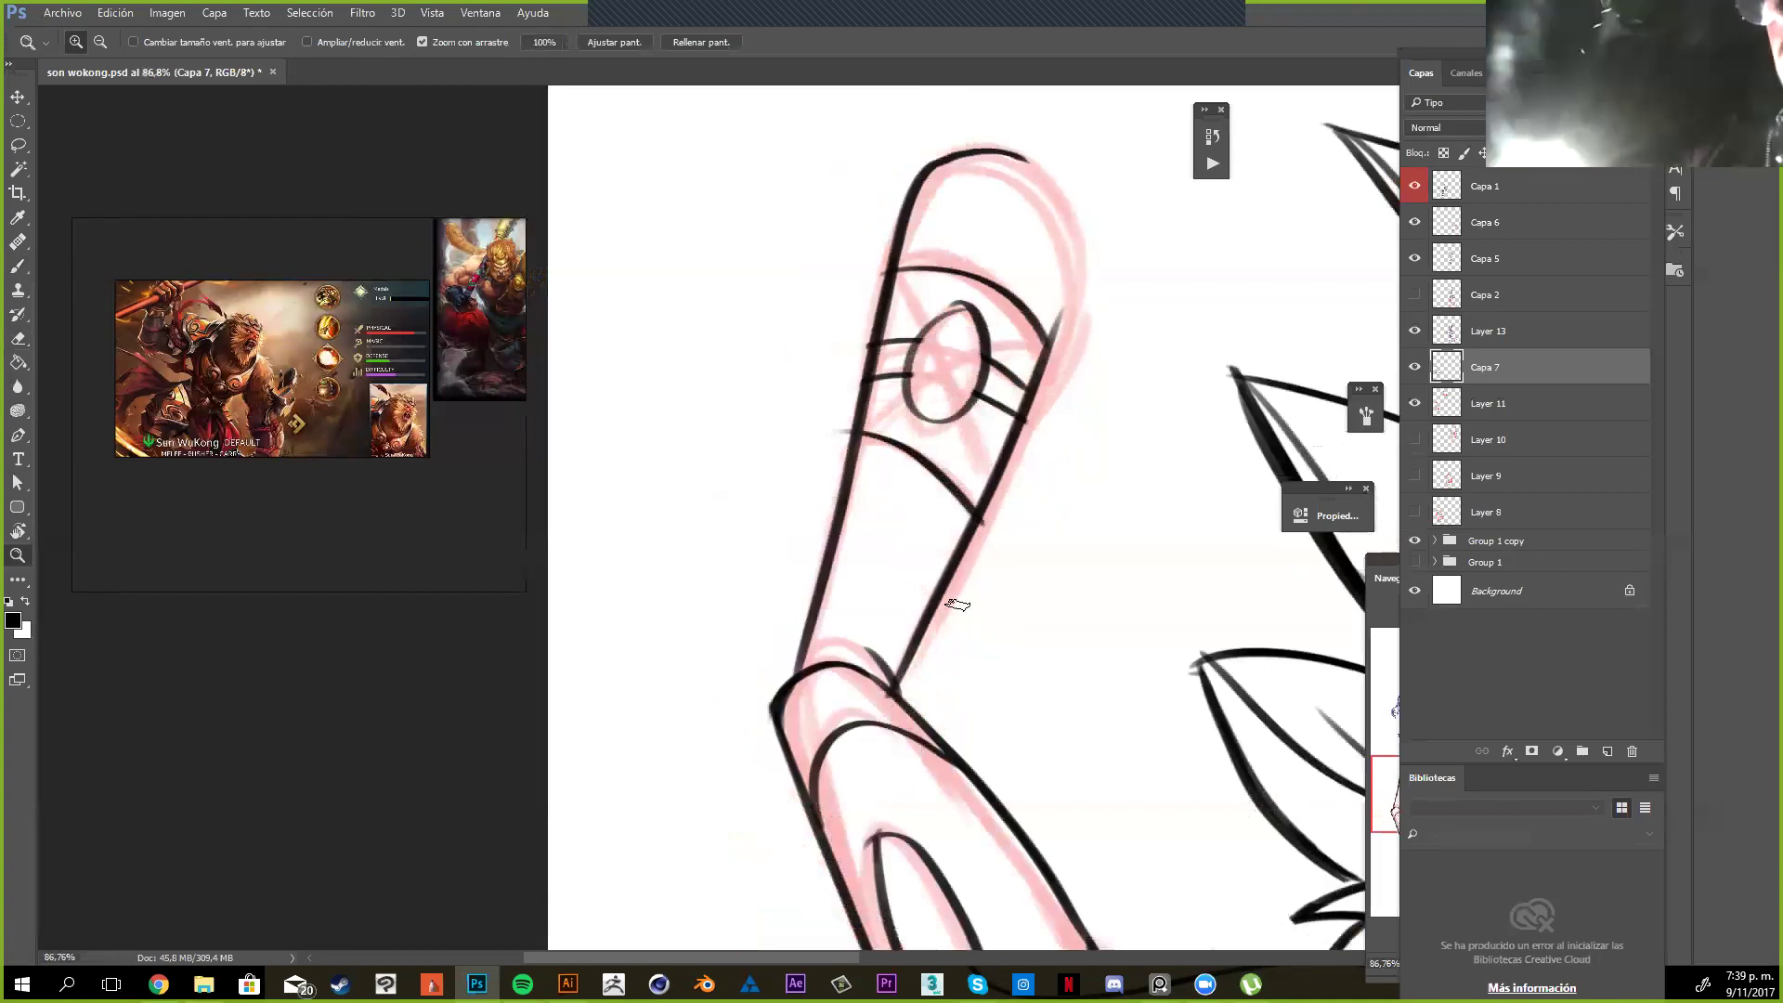
pyautogui.scroll(4, 957, 605)
pyautogui.press('e')
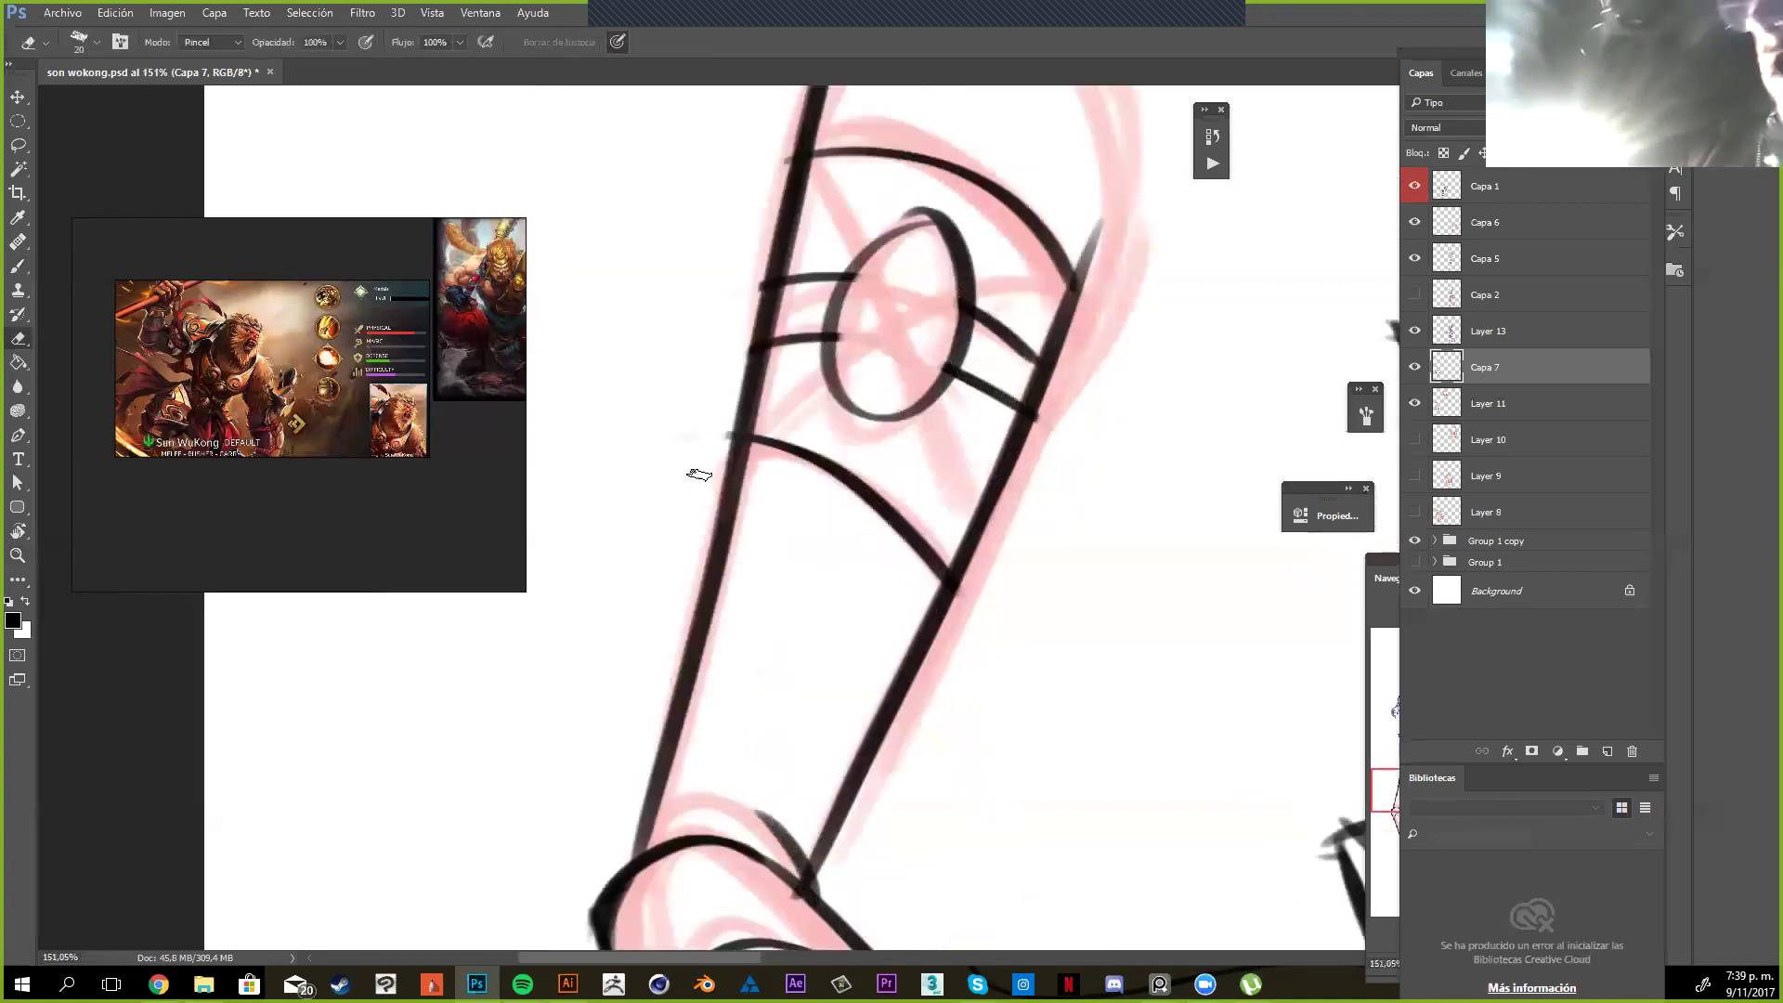
pyautogui.press('z')
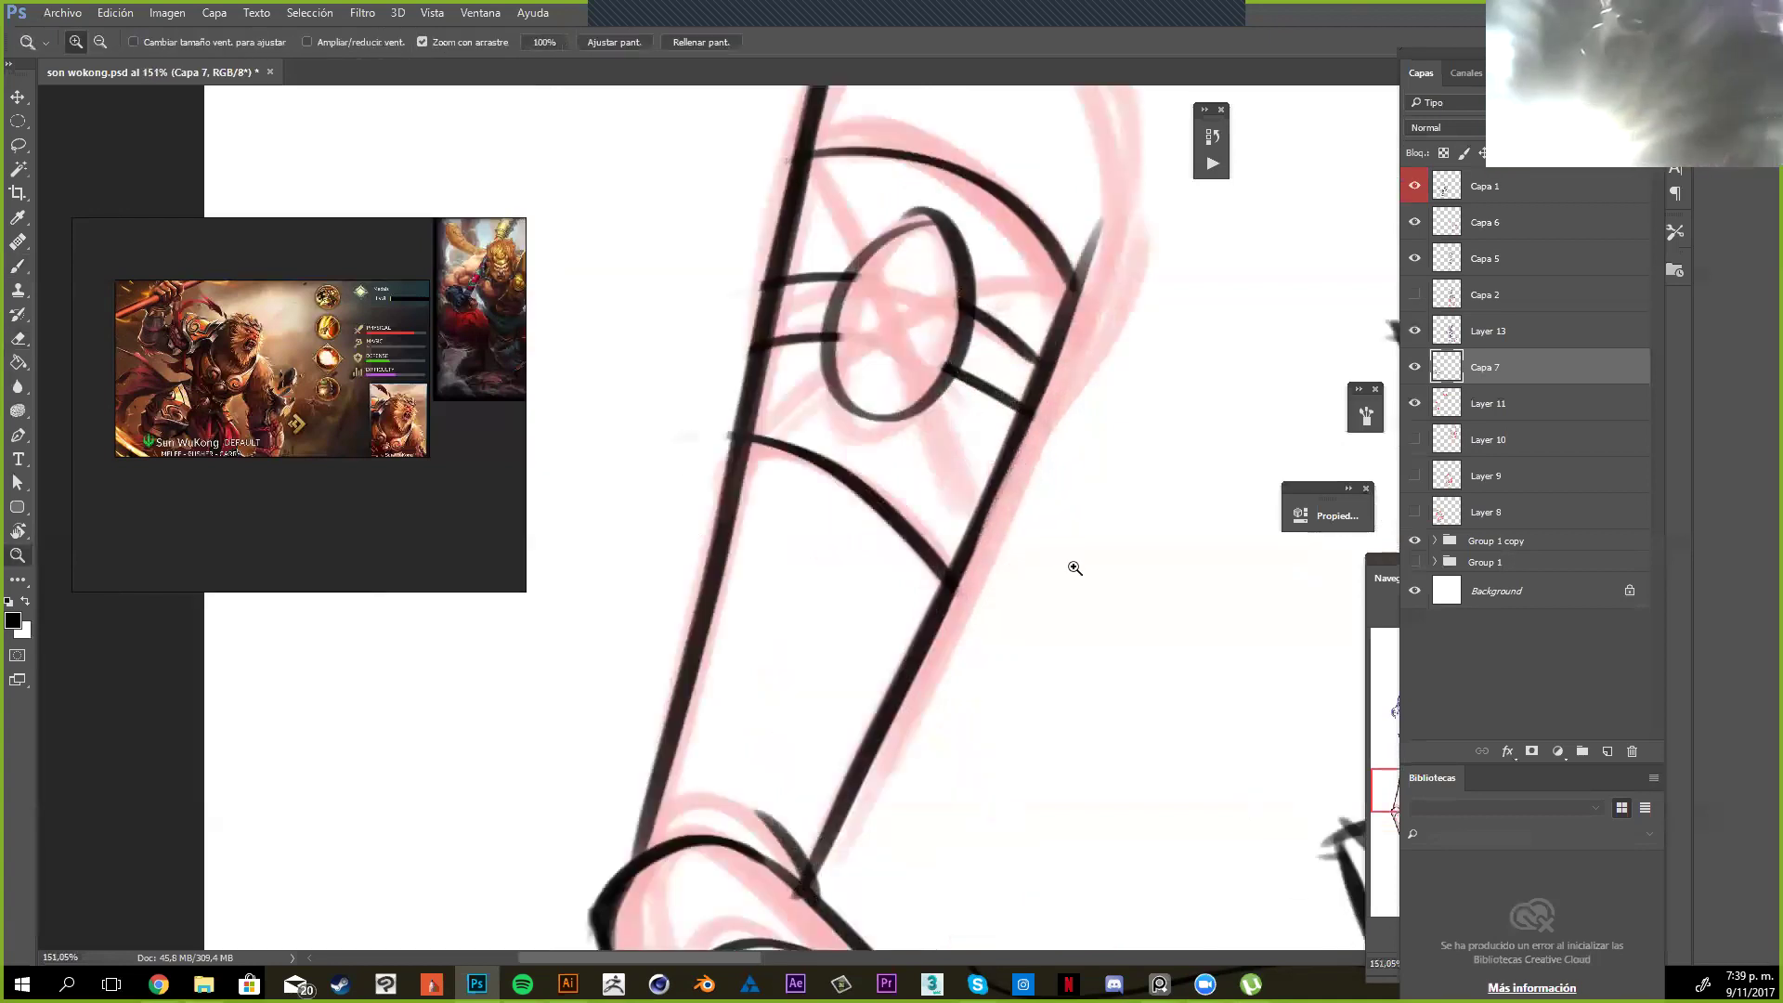
pyautogui.scroll(-7, 1074, 557)
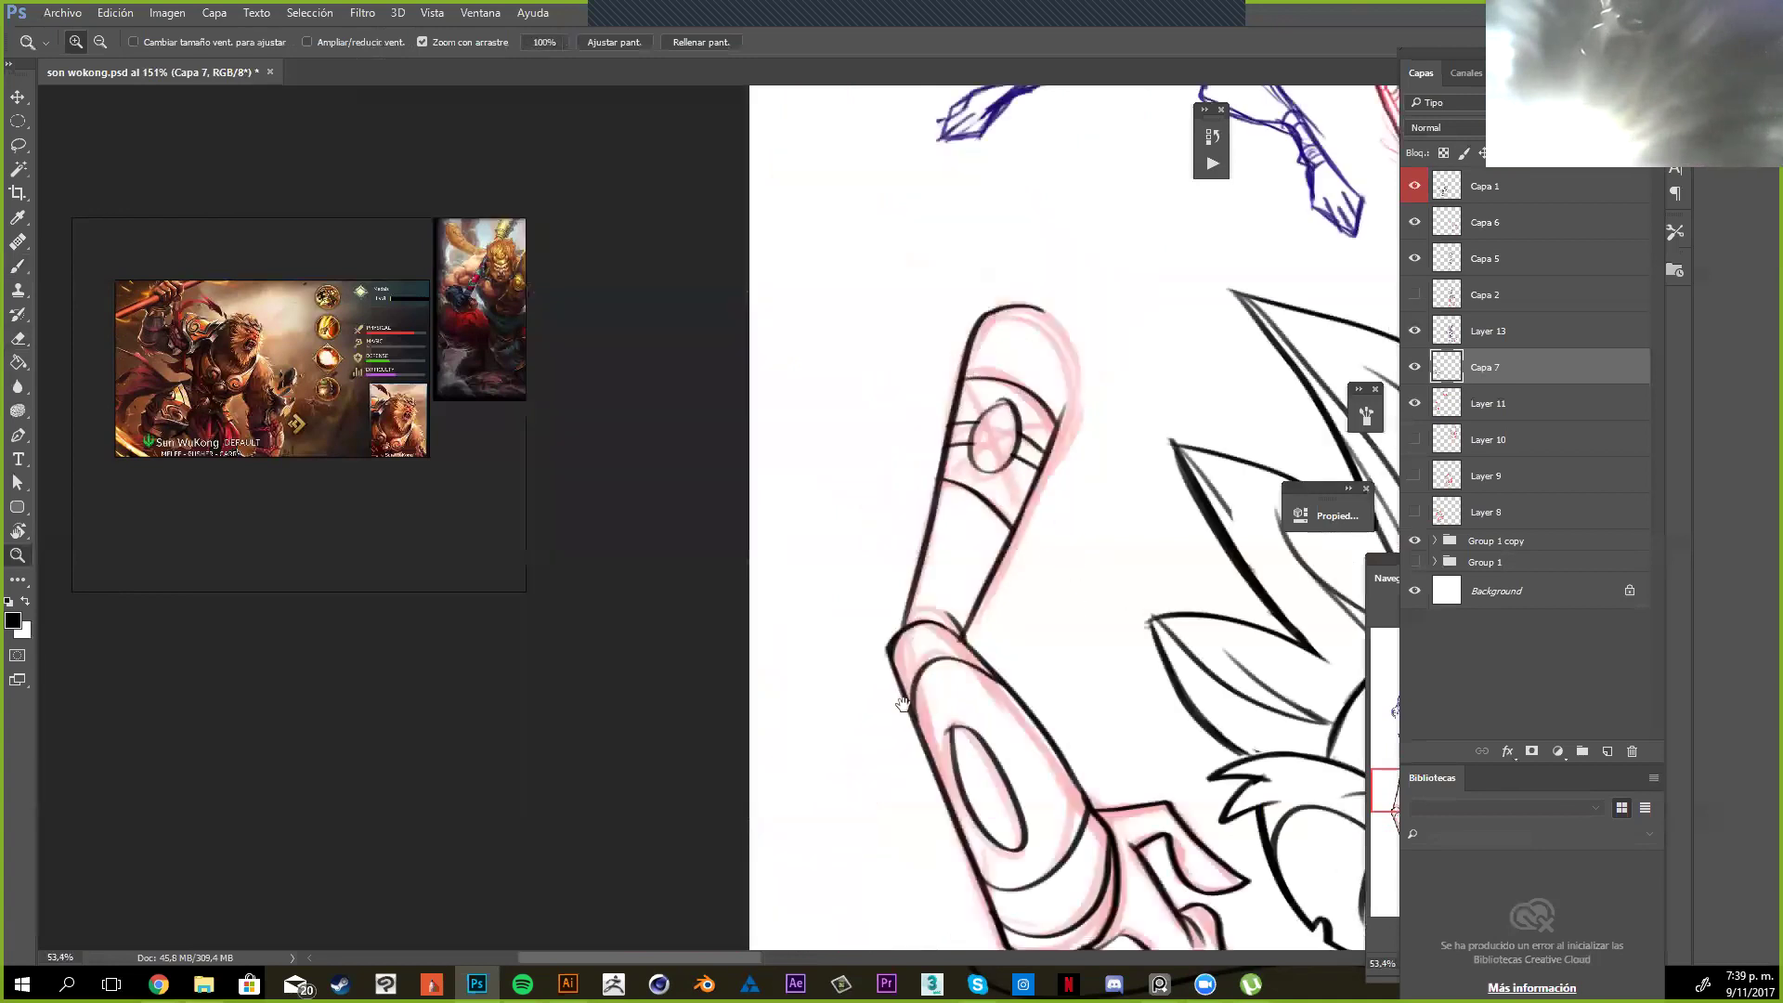
pyautogui.scroll(-2, 993, 677)
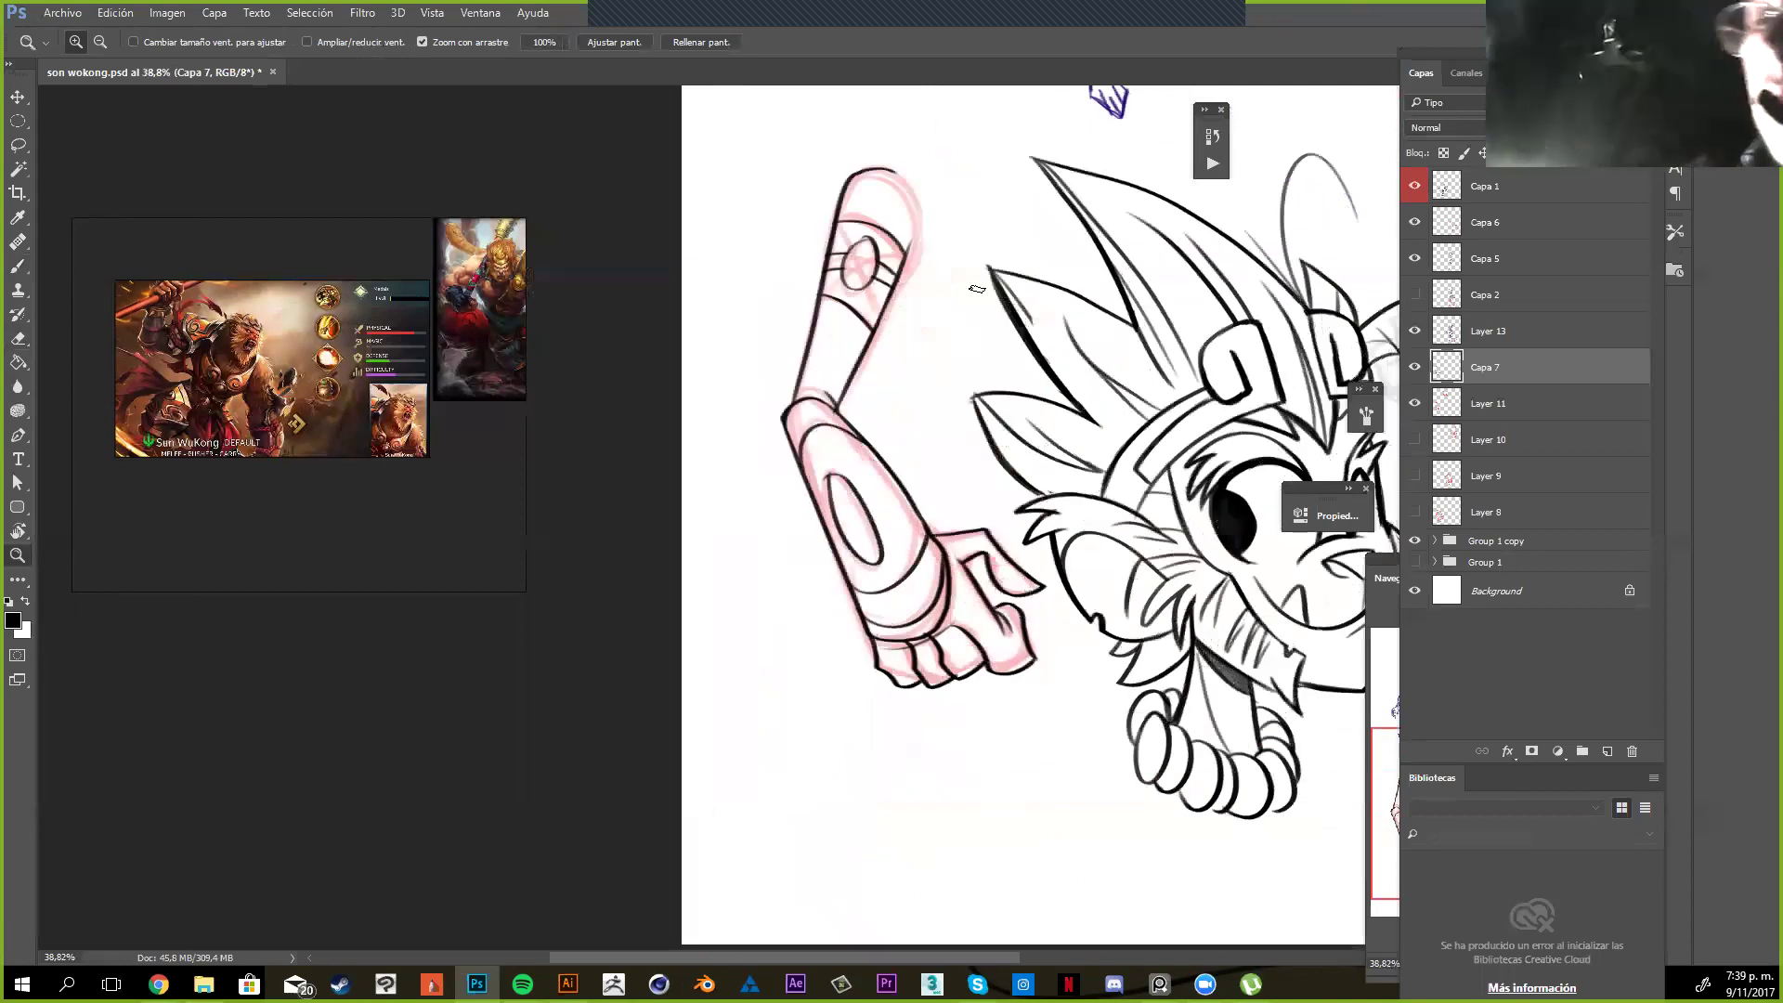
pyautogui.scroll(-3, 873, 212)
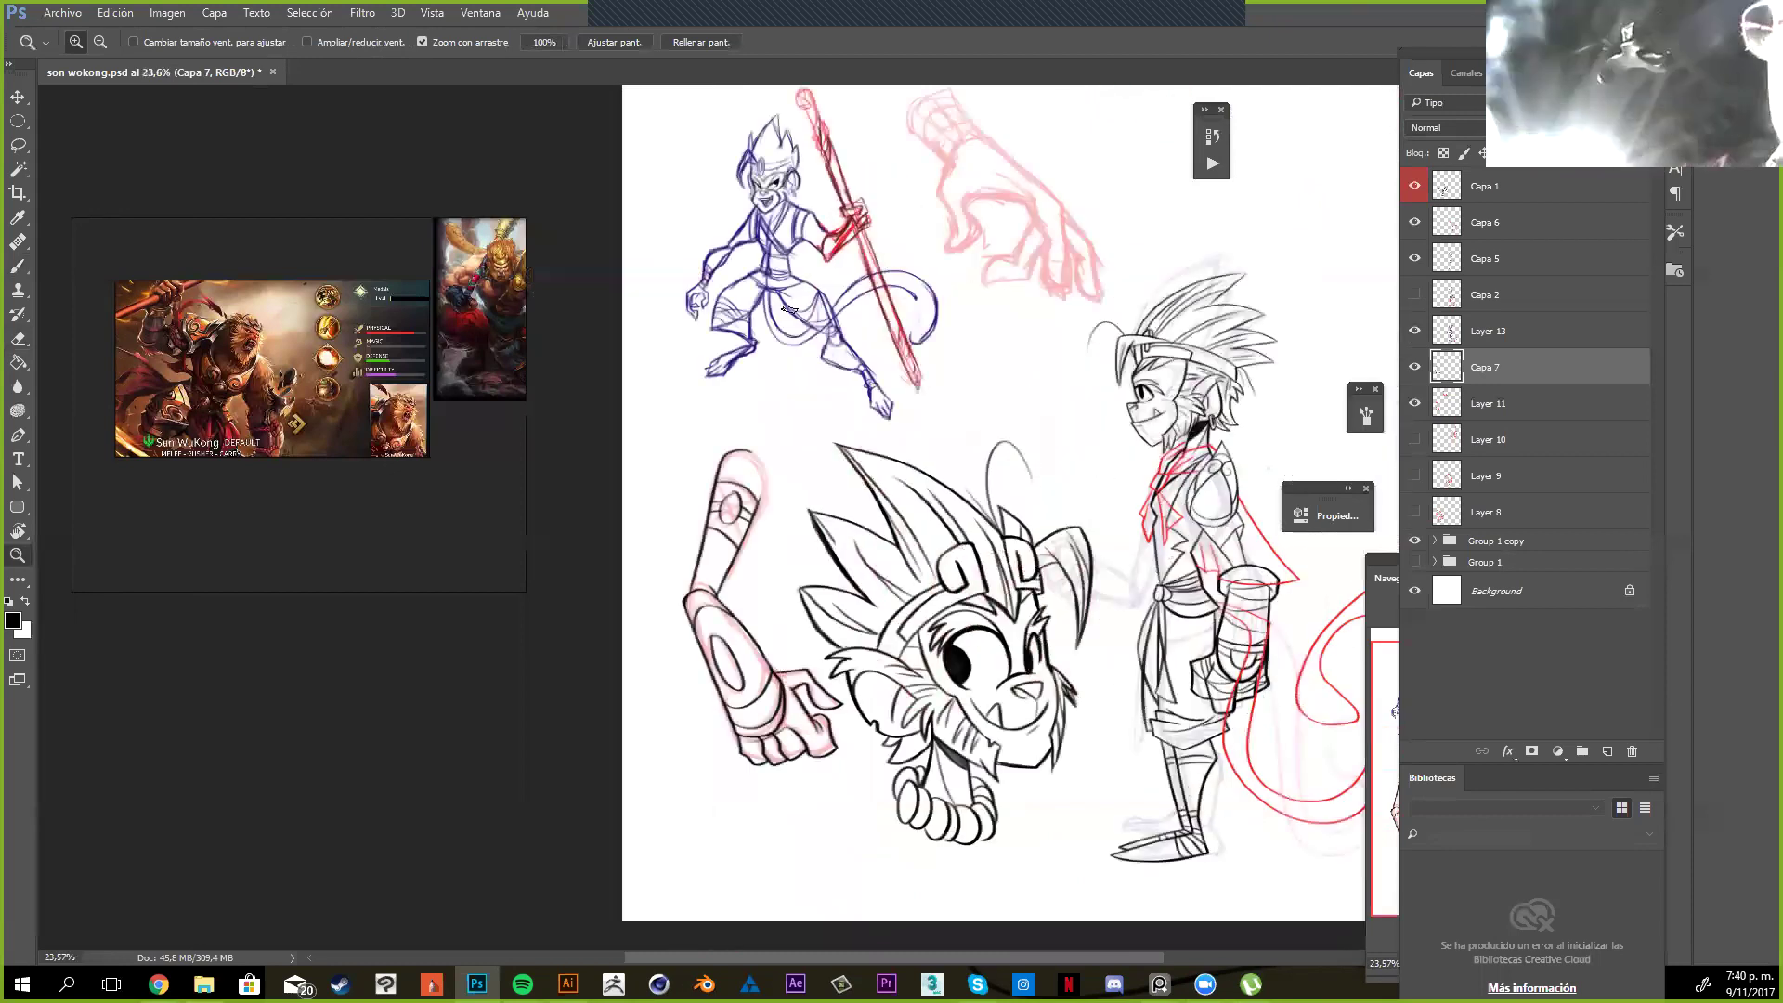
# Ink the wrist edge, thumb and curved palm edge of the pink open-hand sketch on Capa 7, redoing an unsatisfactory stroke
pyautogui.moveTo(972, 160); pyautogui.dragTo(1114, 160)
pyautogui.moveTo(863, 141)
pyautogui.mouseDown()
pyautogui.moveTo(786, 321)
pyautogui.moveTo(832, 578)
pyautogui.mouseUp()
pyautogui.hotkey('ctrl', 'z')
pyautogui.moveTo(780, 309)
pyautogui.mouseDown()
pyautogui.moveTo(837, 581)
pyautogui.moveTo(865, 550)
pyautogui.moveTo(856, 562)
pyautogui.moveTo(963, 516)
pyautogui.moveTo(957, 372)
pyautogui.moveTo(931, 396)
pyautogui.moveTo(962, 296)
pyautogui.mouseUp()
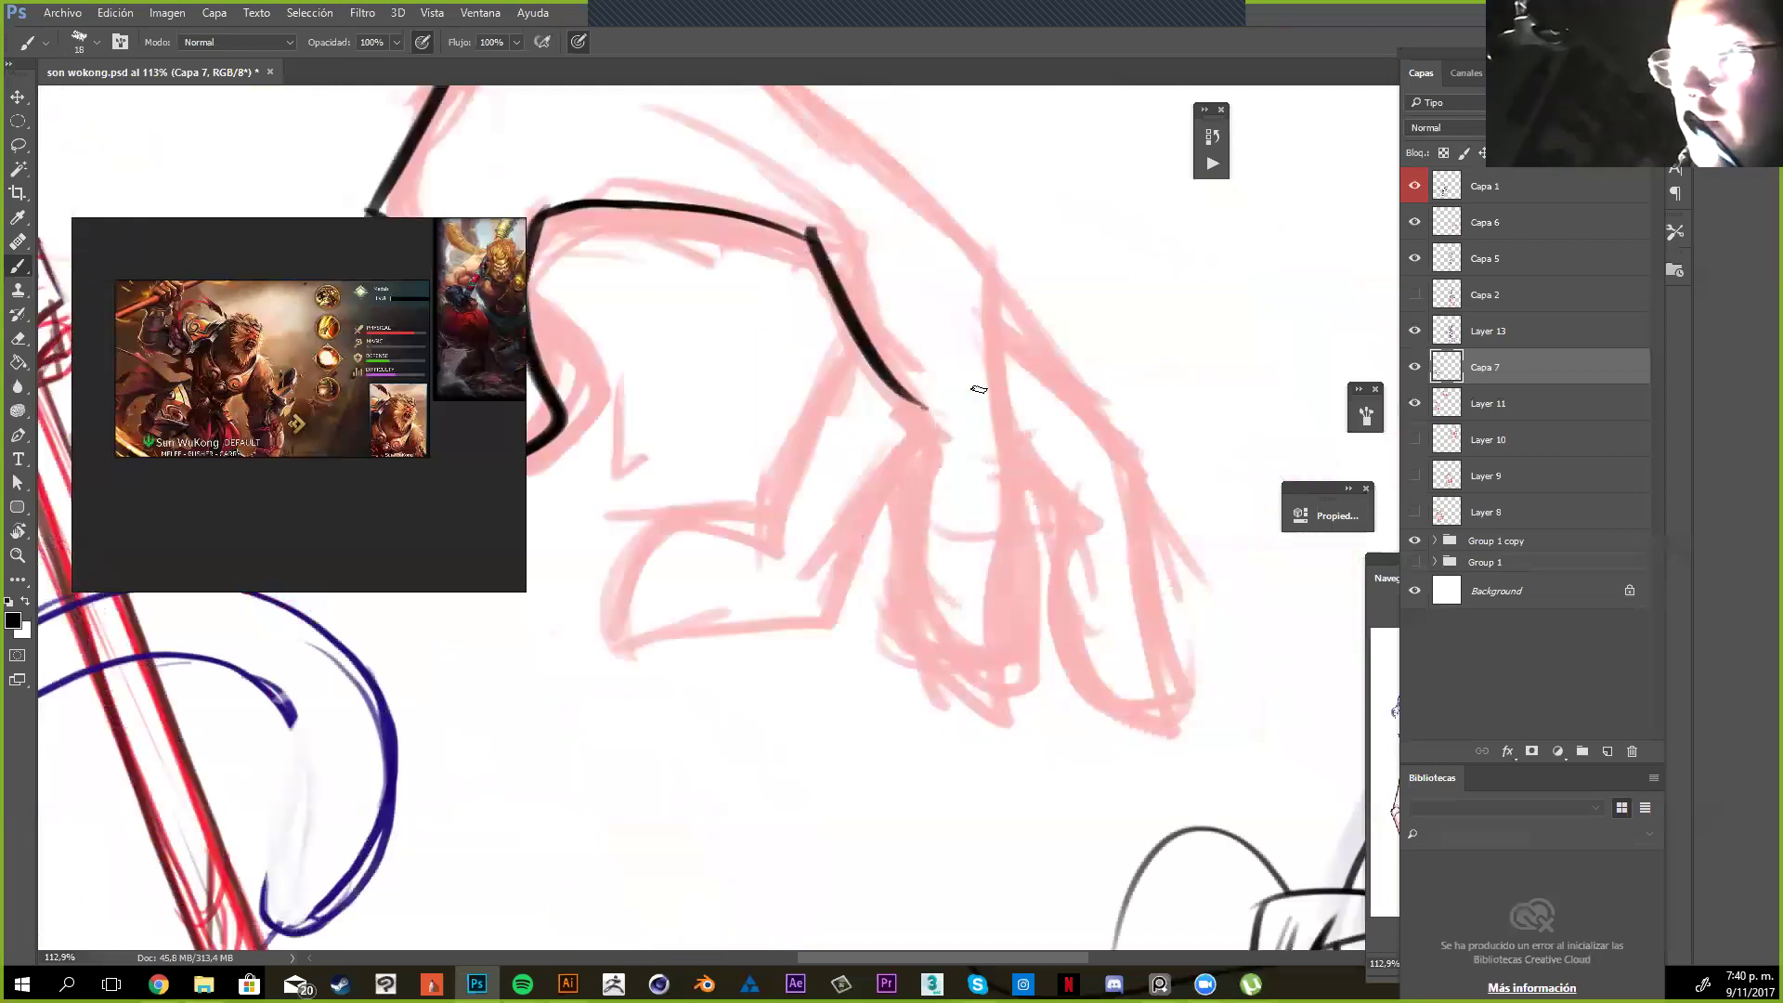
# Ink the long middle finger of the open hand down to its pointed tip, redrawing its outer edge
pyautogui.moveTo(893, 379)
pyautogui.mouseDown()
pyautogui.moveTo(932, 423)
pyautogui.moveTo(935, 595)
pyautogui.moveTo(999, 626)
pyautogui.moveTo(1015, 473)
pyautogui.mouseUp()
pyautogui.moveTo(973, 259)
pyautogui.mouseDown()
pyautogui.moveTo(1014, 475)
pyautogui.moveTo(993, 608)
pyautogui.mouseUp()
pyautogui.hotkey('ctrl', 'alt', 'z')
pyautogui.hotkey('ctrl', 'alt', 'z')
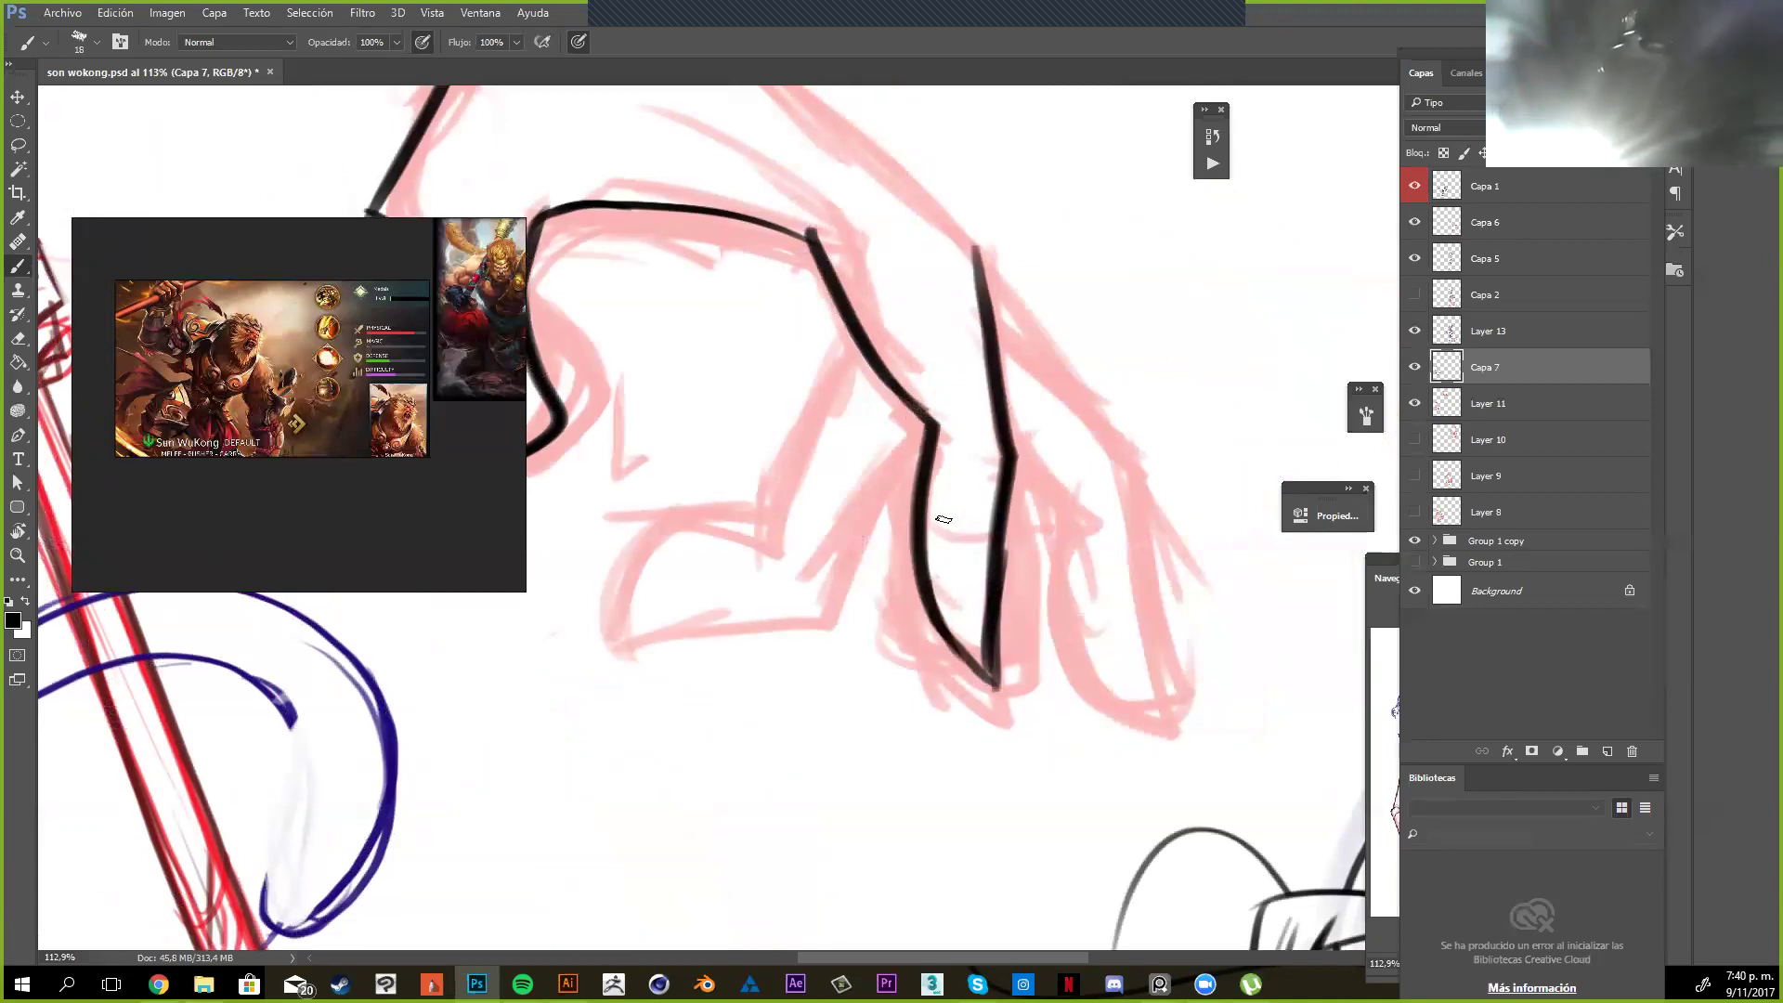
pyautogui.hotkey('ctrl', 'z')
pyautogui.moveTo(1003, 557)
pyautogui.mouseDown()
pyautogui.moveTo(1021, 486)
pyautogui.moveTo(984, 224)
pyautogui.mouseUp()
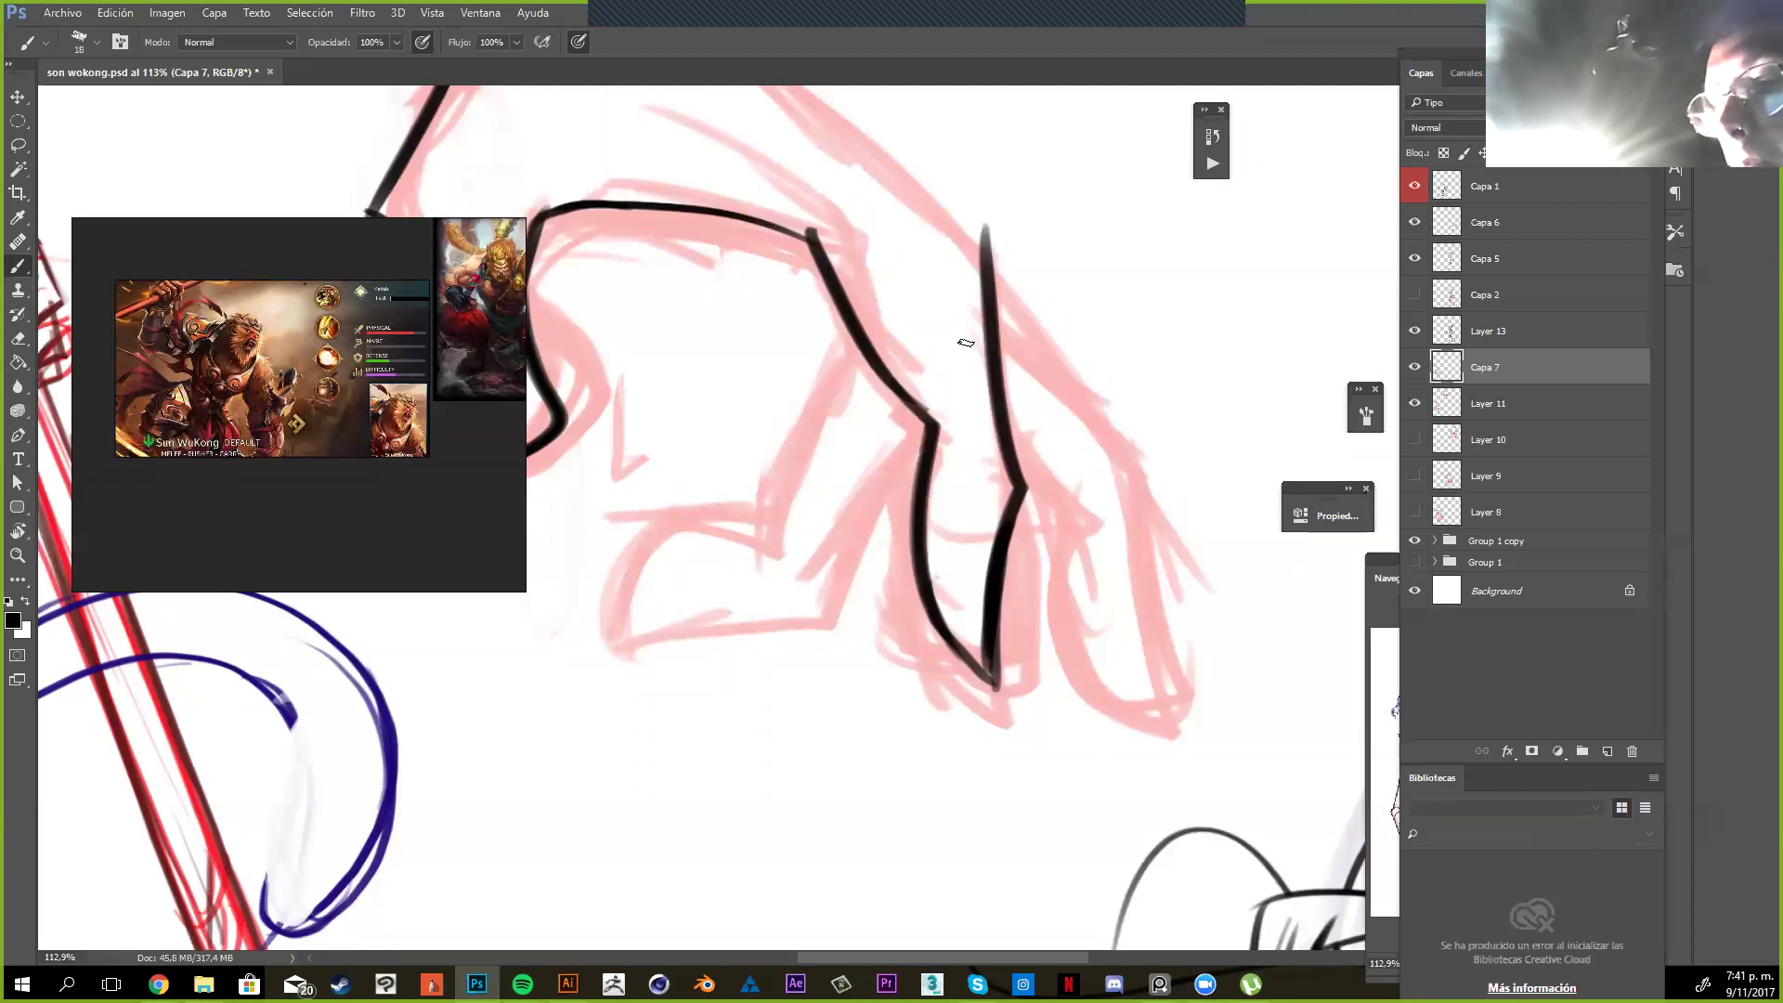
# Erase the inner side of the middle finger and extend its outer edge further down to a longer tip
pyautogui.press('e')
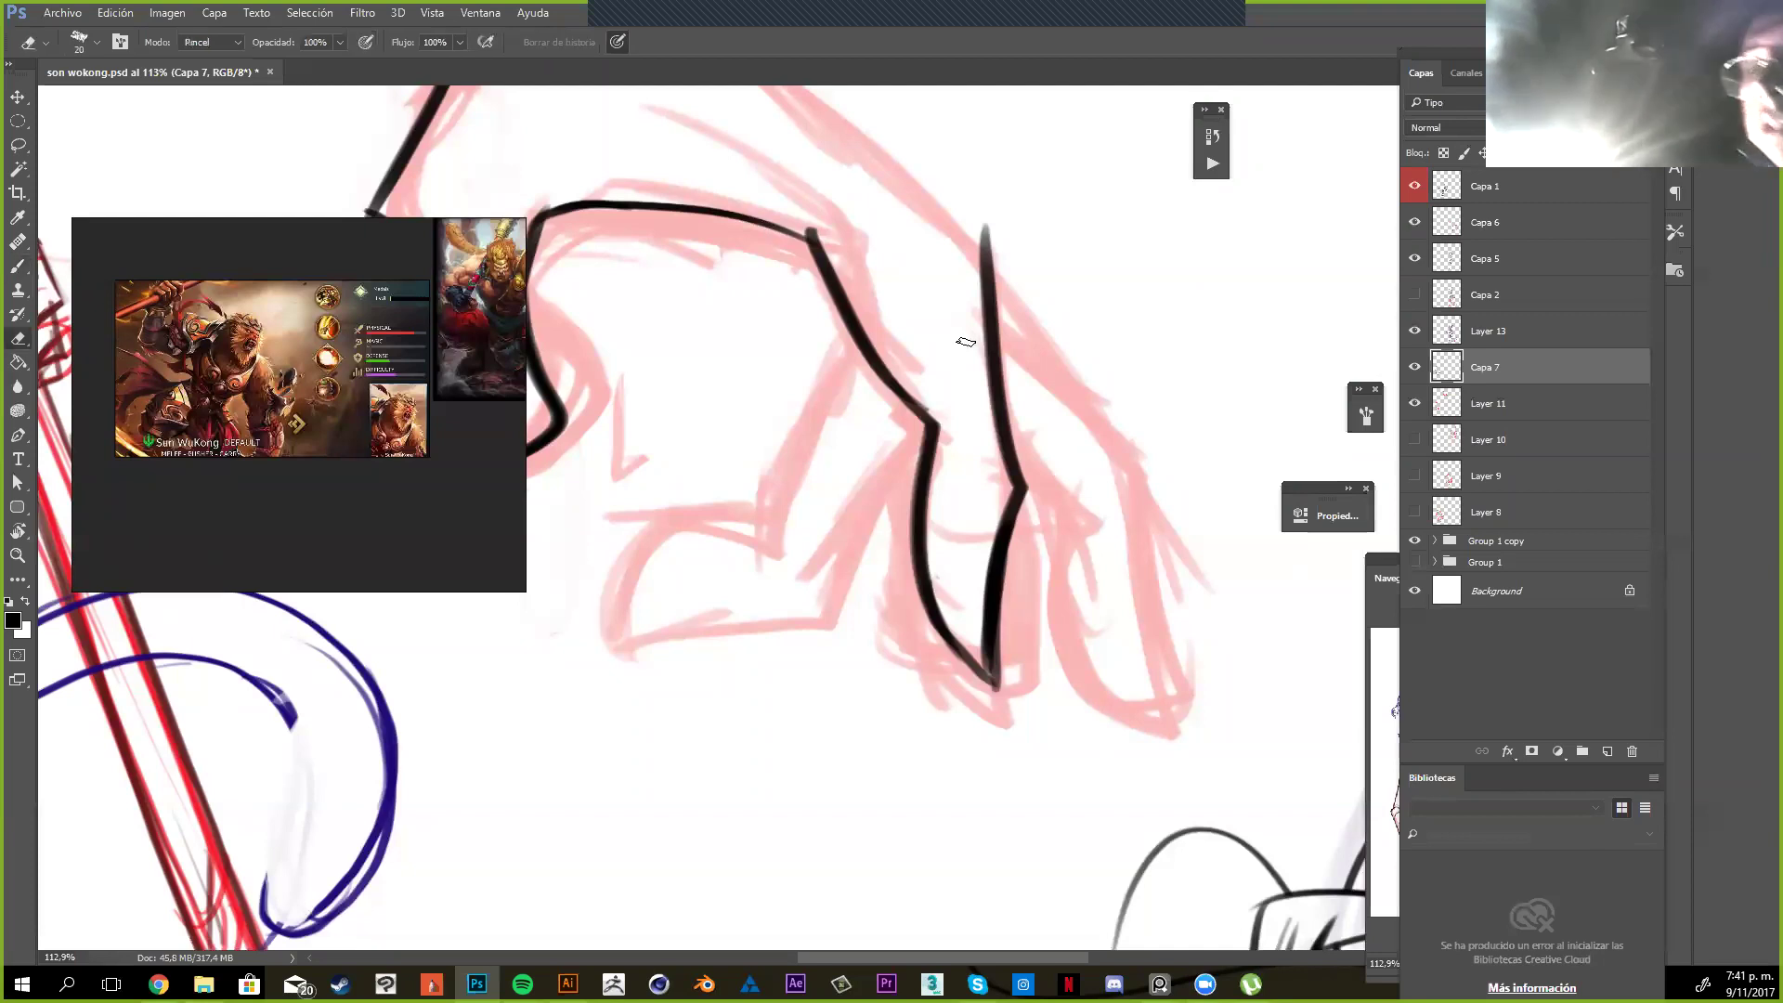
pyautogui.moveTo(947, 676); pyautogui.dragTo(961, 501)
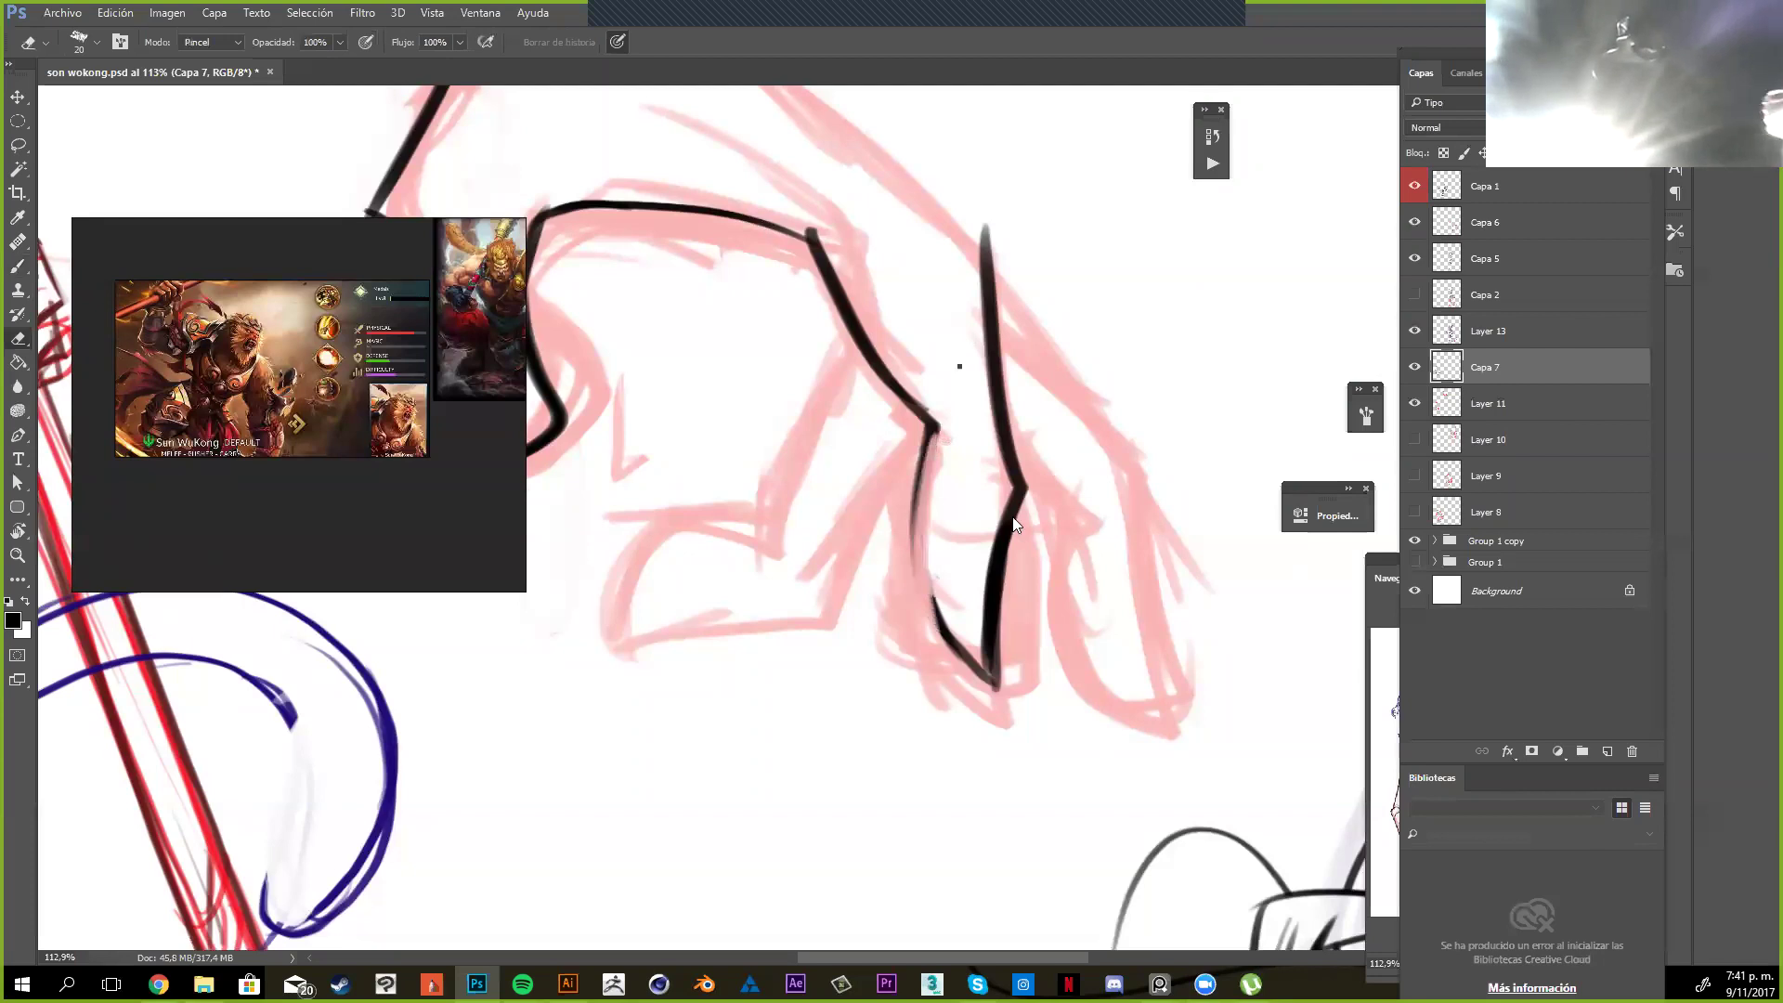
pyautogui.rightClick(957, 366)
pyautogui.click(1068, 412)
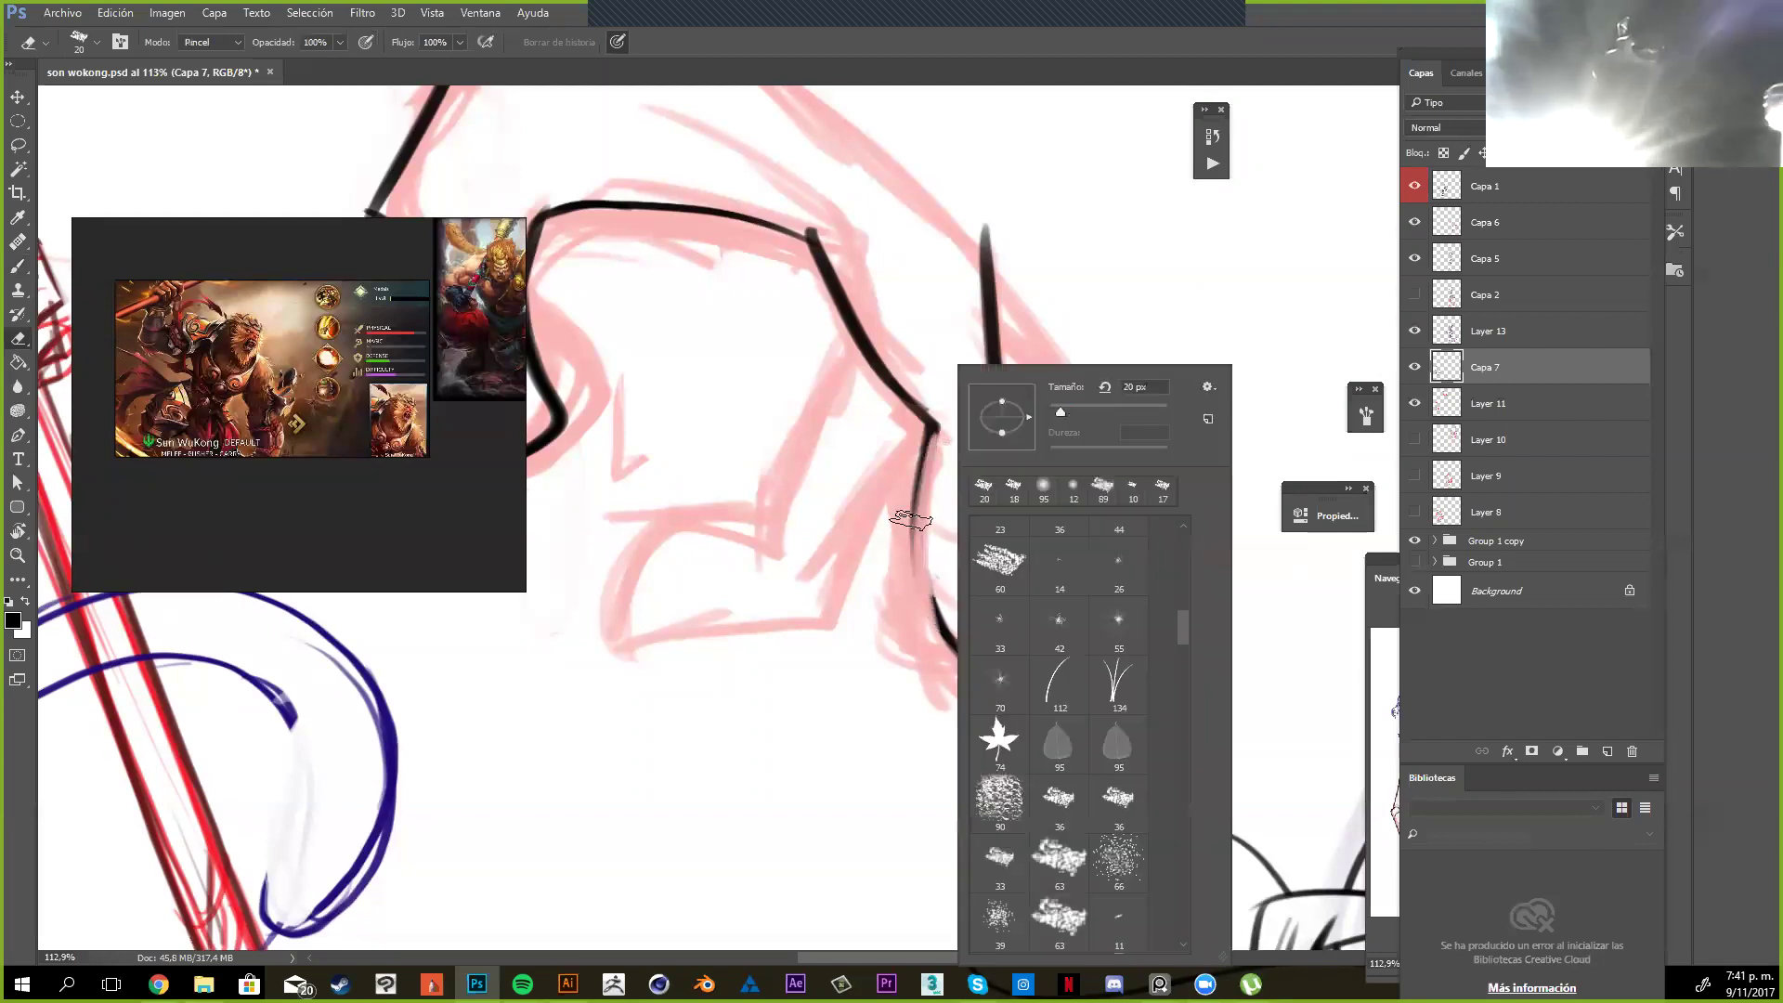
pyautogui.moveTo(947, 406); pyautogui.dragTo(967, 663)
pyautogui.press('b')
pyautogui.moveTo(987, 589); pyautogui.dragTo(983, 716)
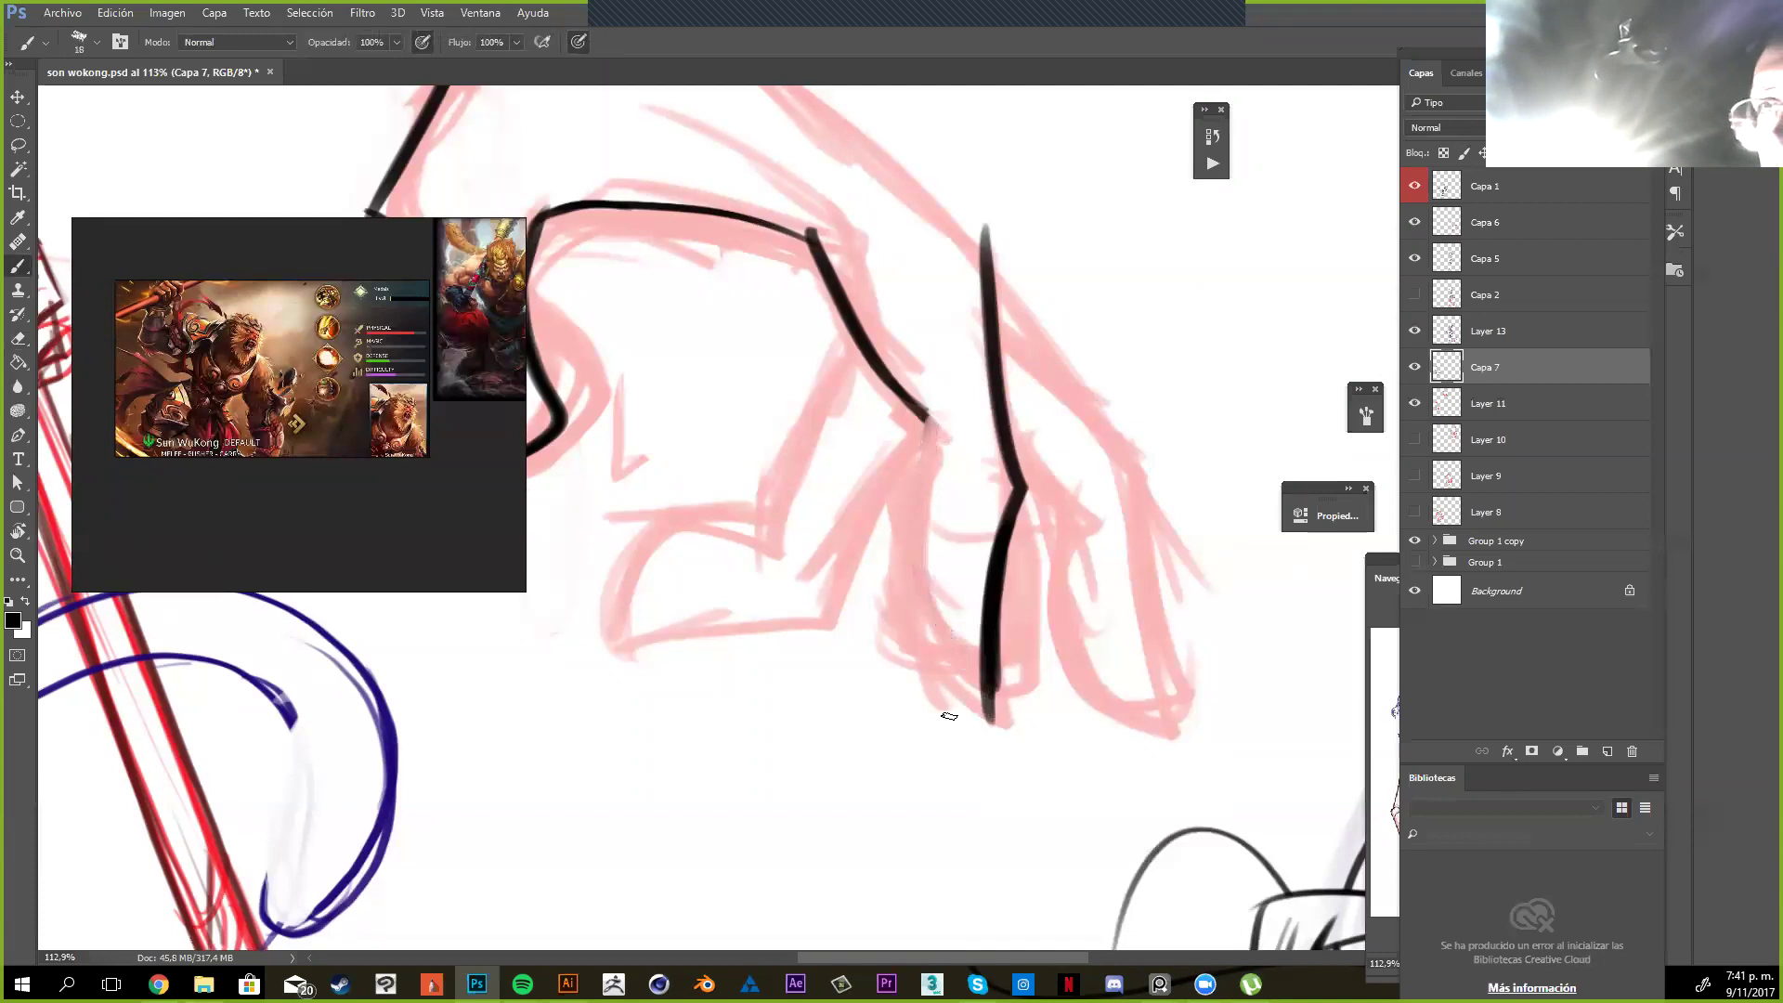
pyautogui.press('v')
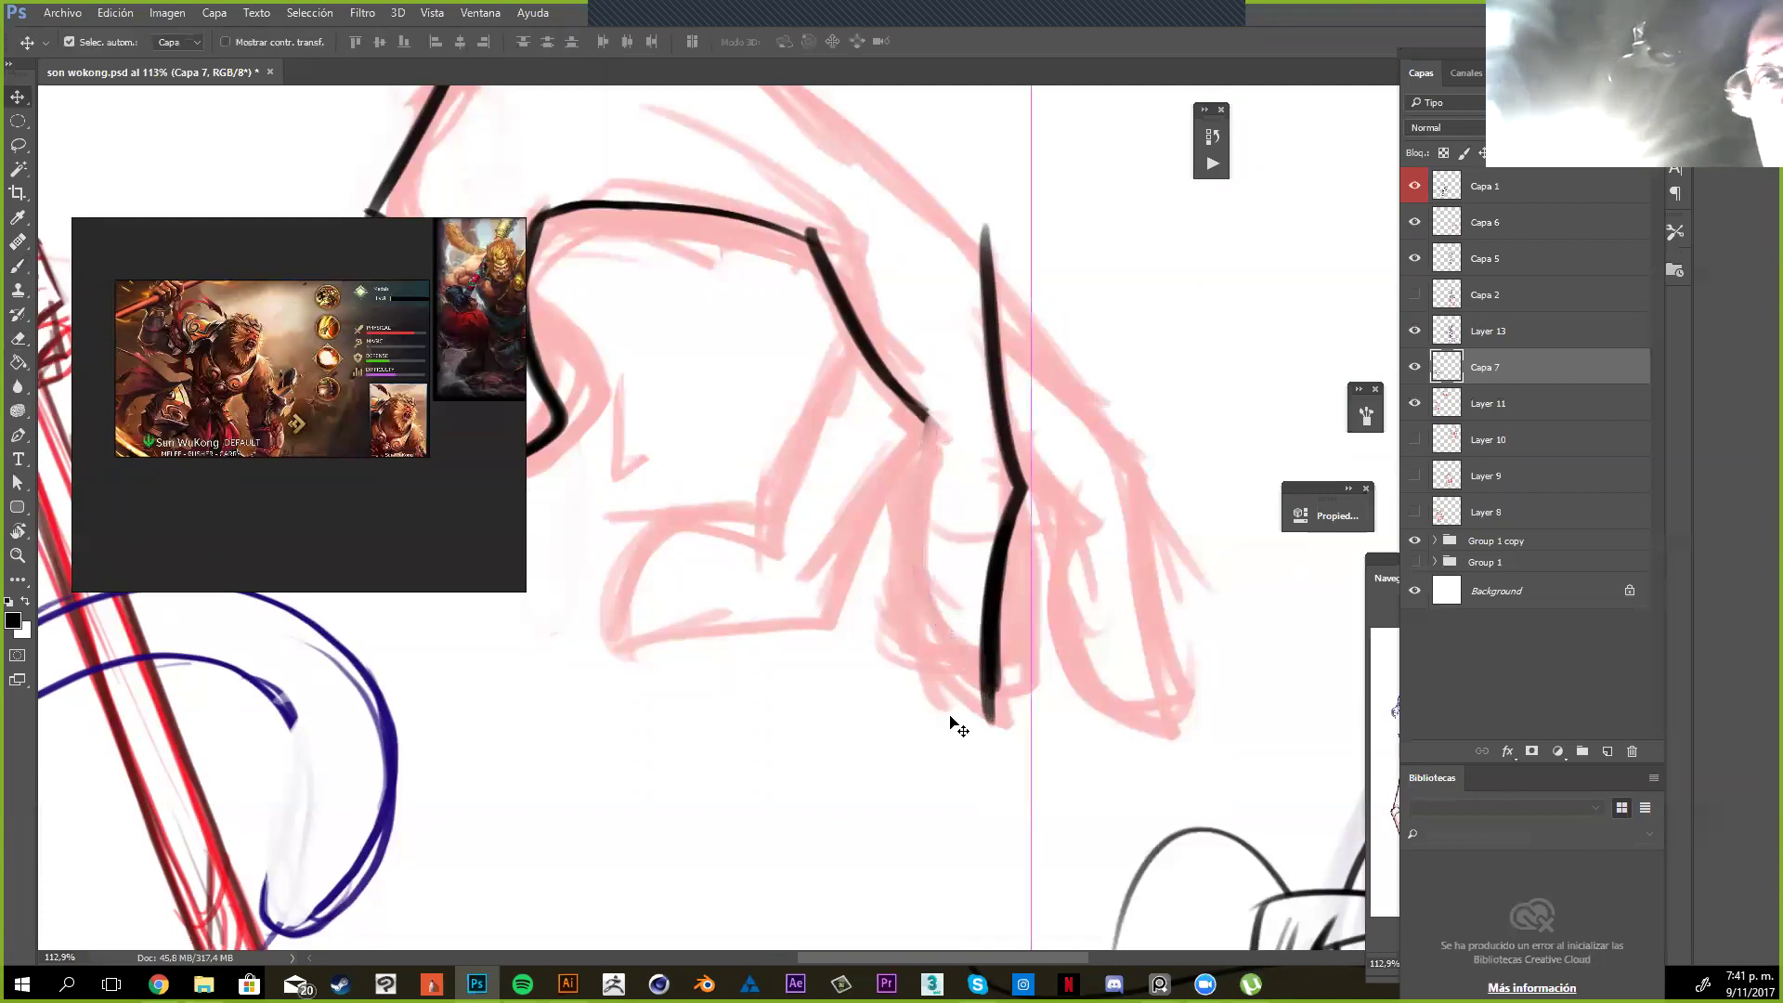
# Redraw the inner side of the middle finger with a fuller curve down to the tip and thin the line with the eraser
pyautogui.press('b')
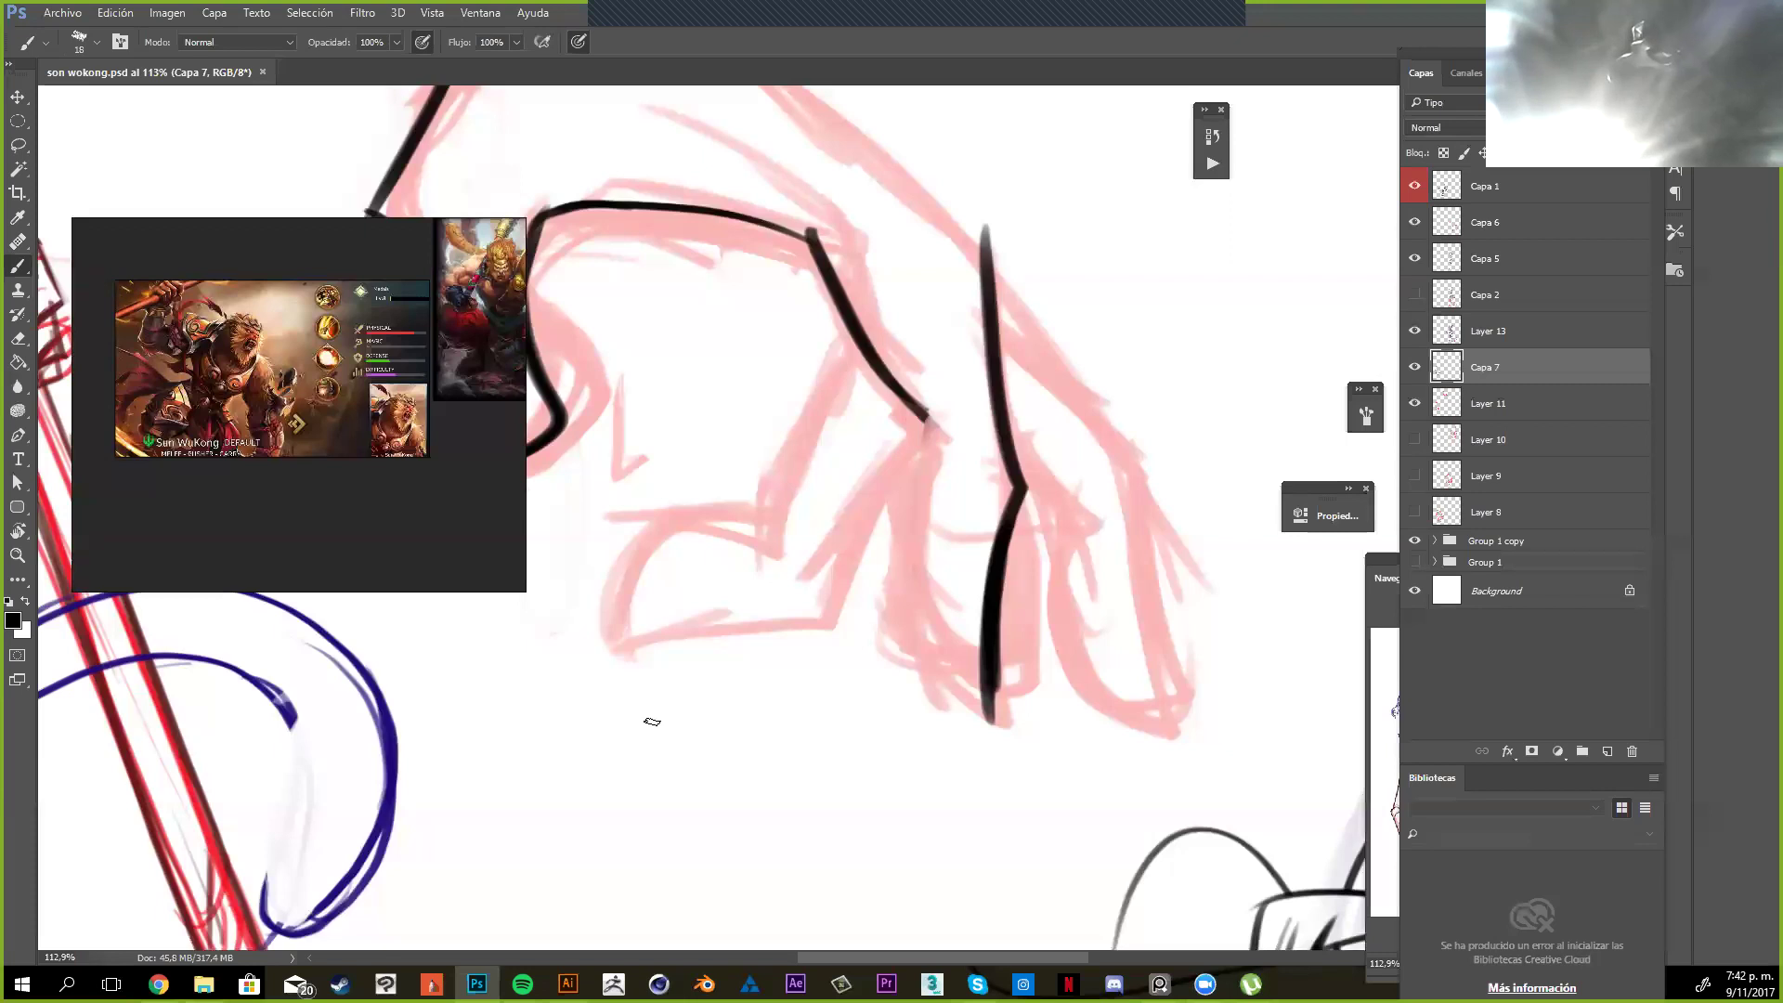
pyautogui.click(927, 416)
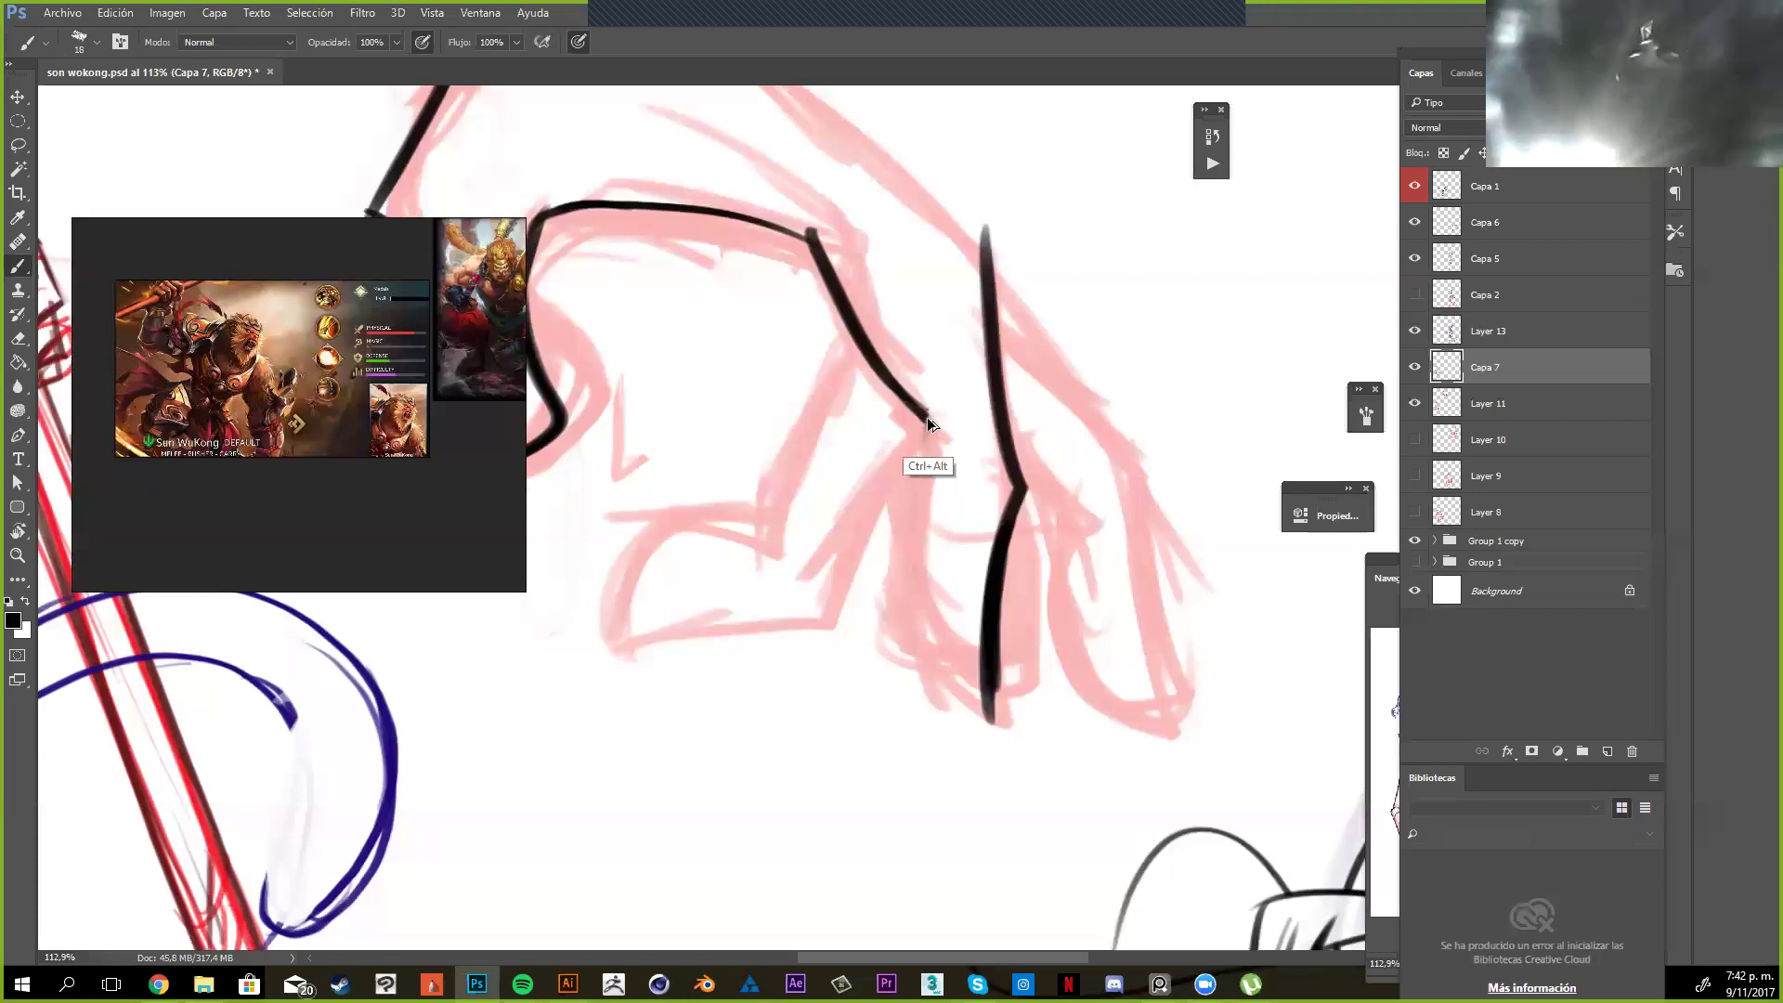
pyautogui.moveTo(930, 449)
pyautogui.mouseDown()
pyautogui.moveTo(944, 416)
pyautogui.moveTo(906, 604)
pyautogui.moveTo(988, 722)
pyautogui.moveTo(915, 645)
pyautogui.mouseUp()
pyautogui.moveTo(957, 402)
pyautogui.mouseDown()
pyautogui.moveTo(905, 586)
pyautogui.moveTo(922, 457)
pyautogui.mouseUp()
pyautogui.press('e')
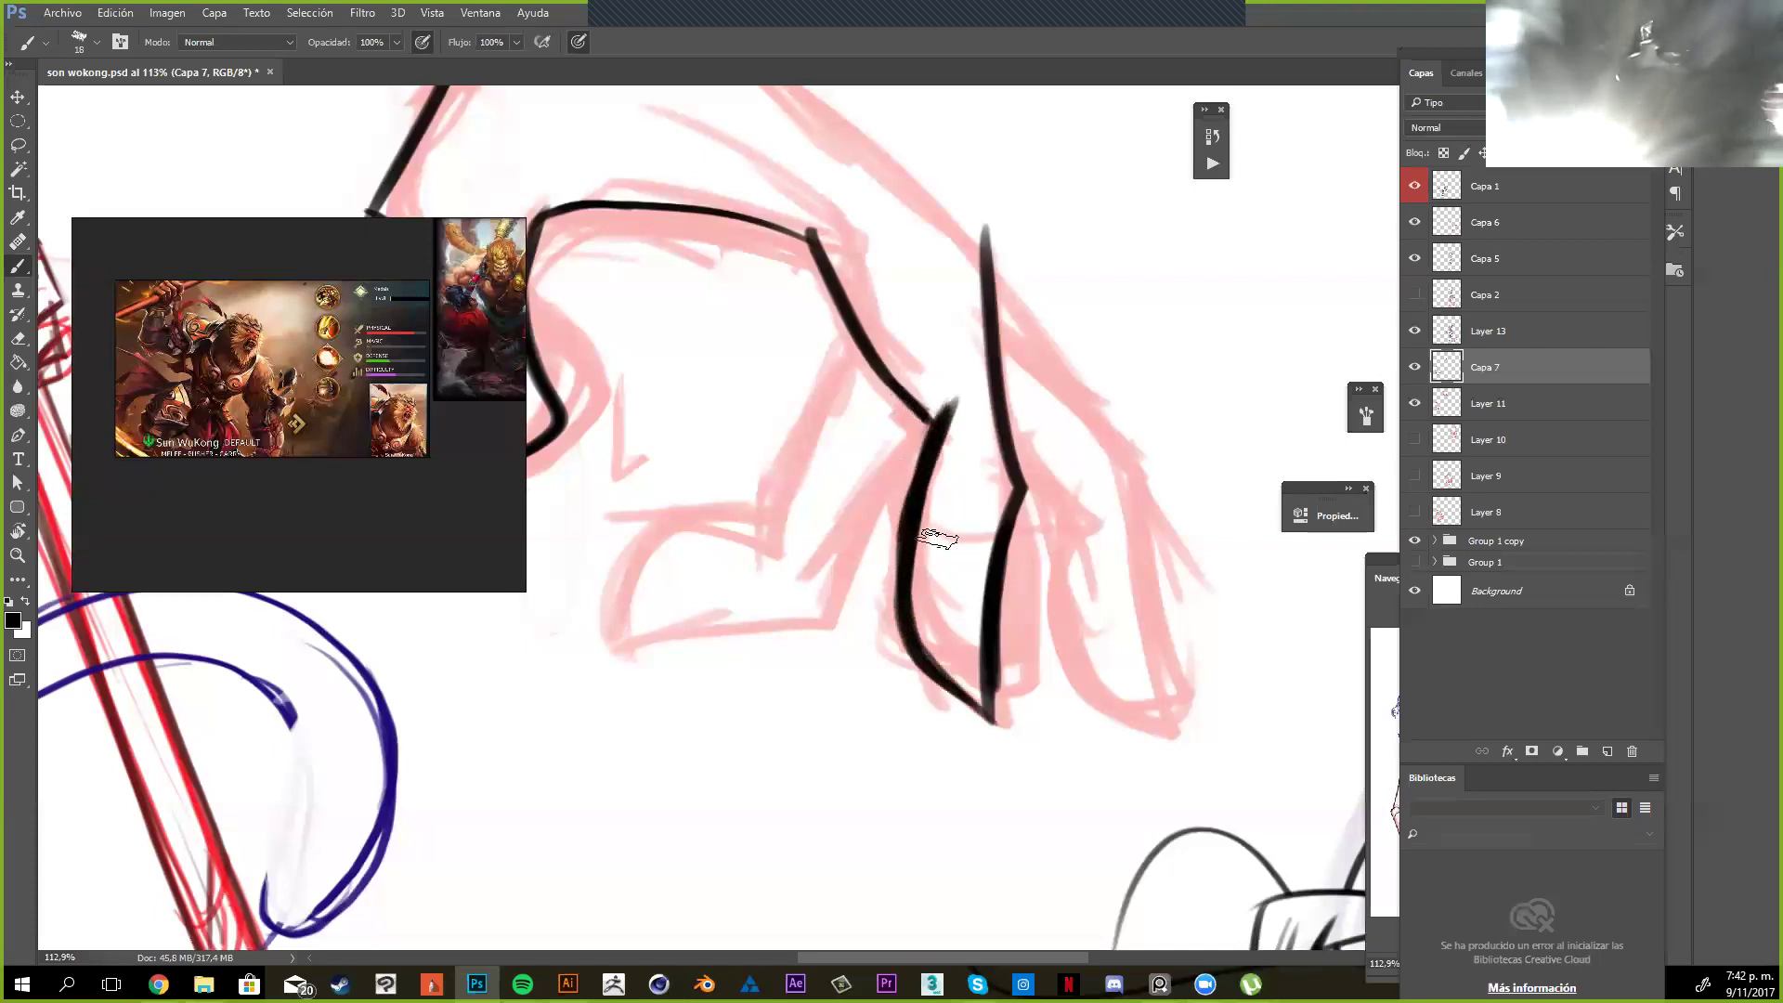
pyautogui.moveTo(940, 536)
pyautogui.mouseDown()
pyautogui.moveTo(943, 466)
pyautogui.moveTo(921, 585)
pyautogui.mouseUp()
# Check the partly inked hand against its pink sketch, both close up and in a wider view
pyautogui.press('z')
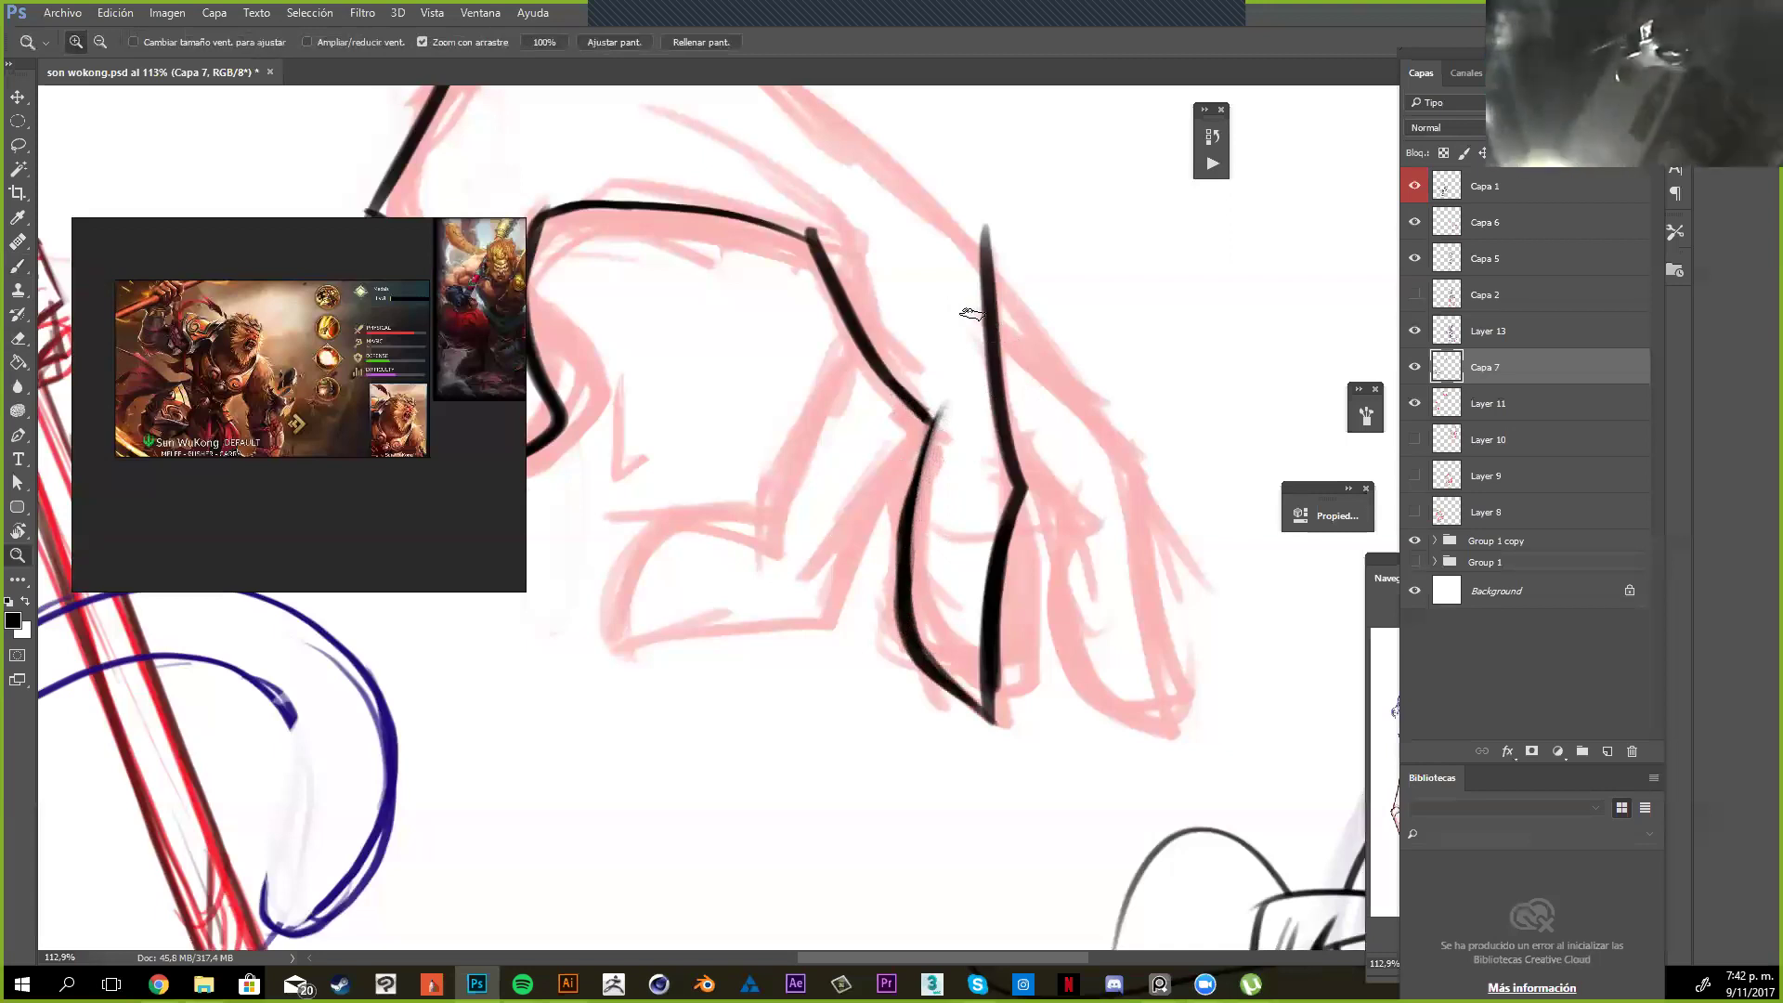
pyautogui.moveTo(972, 314); pyautogui.dragTo(1024, 412)
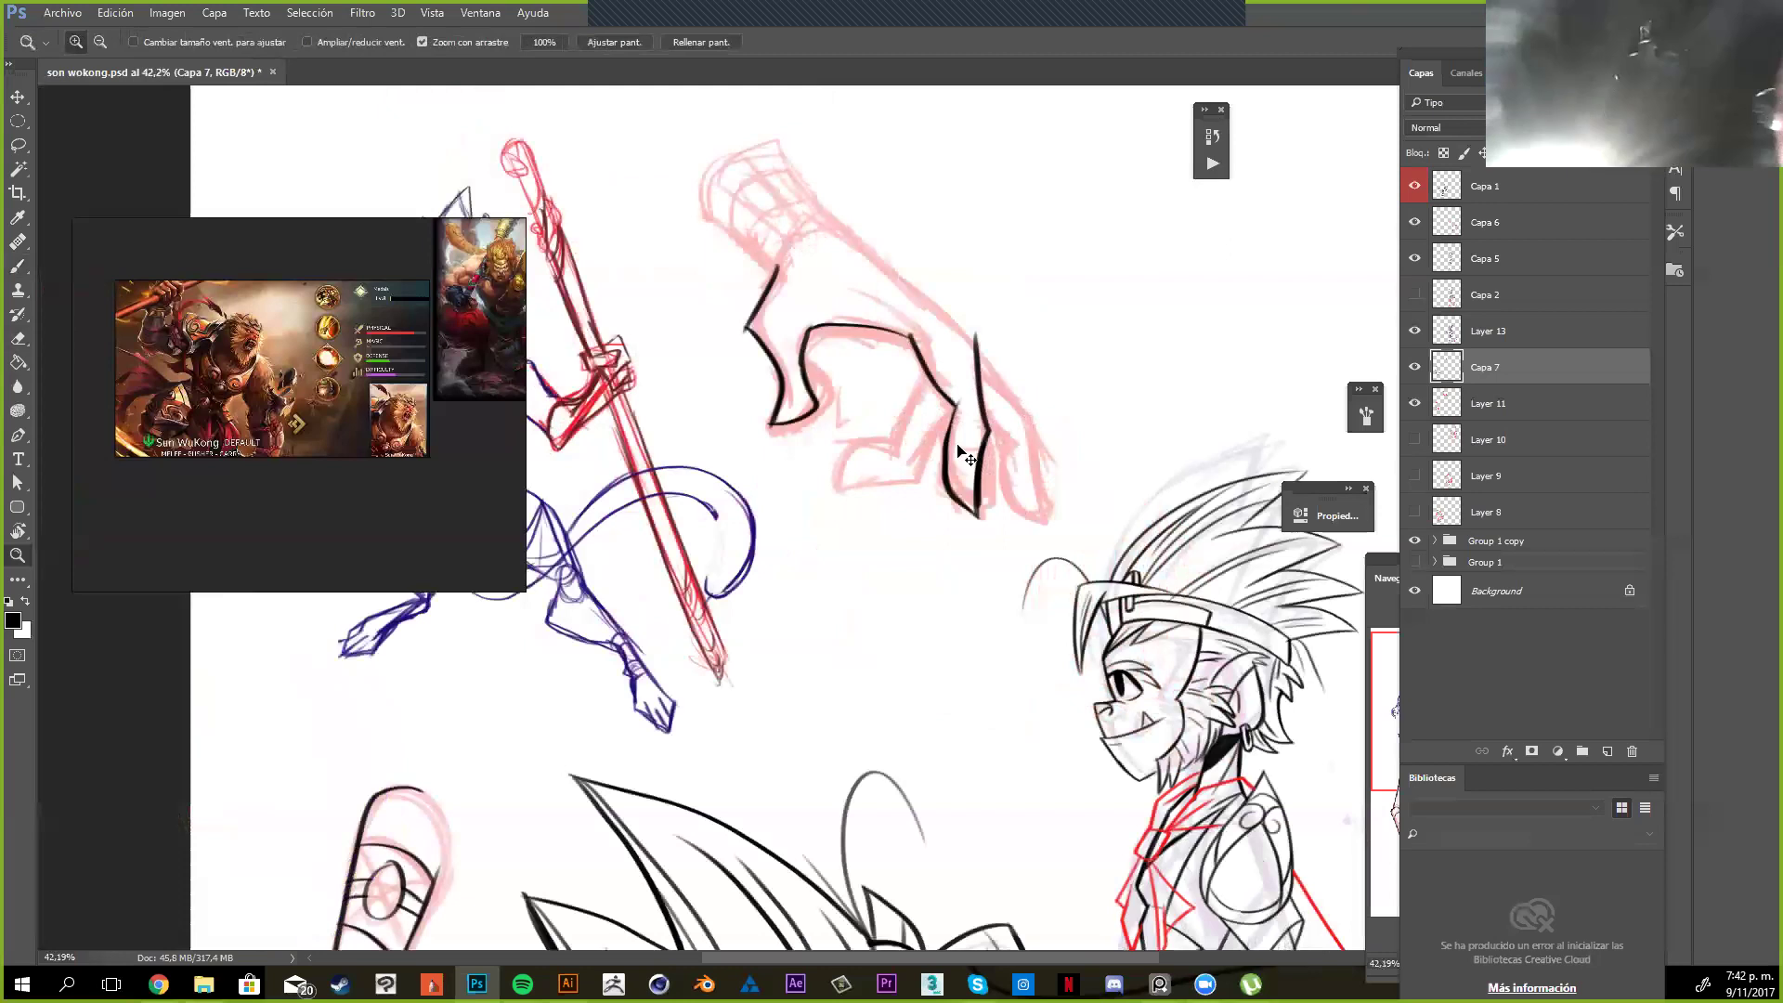
pyautogui.scroll(2, 966, 455)
pyautogui.press('e')
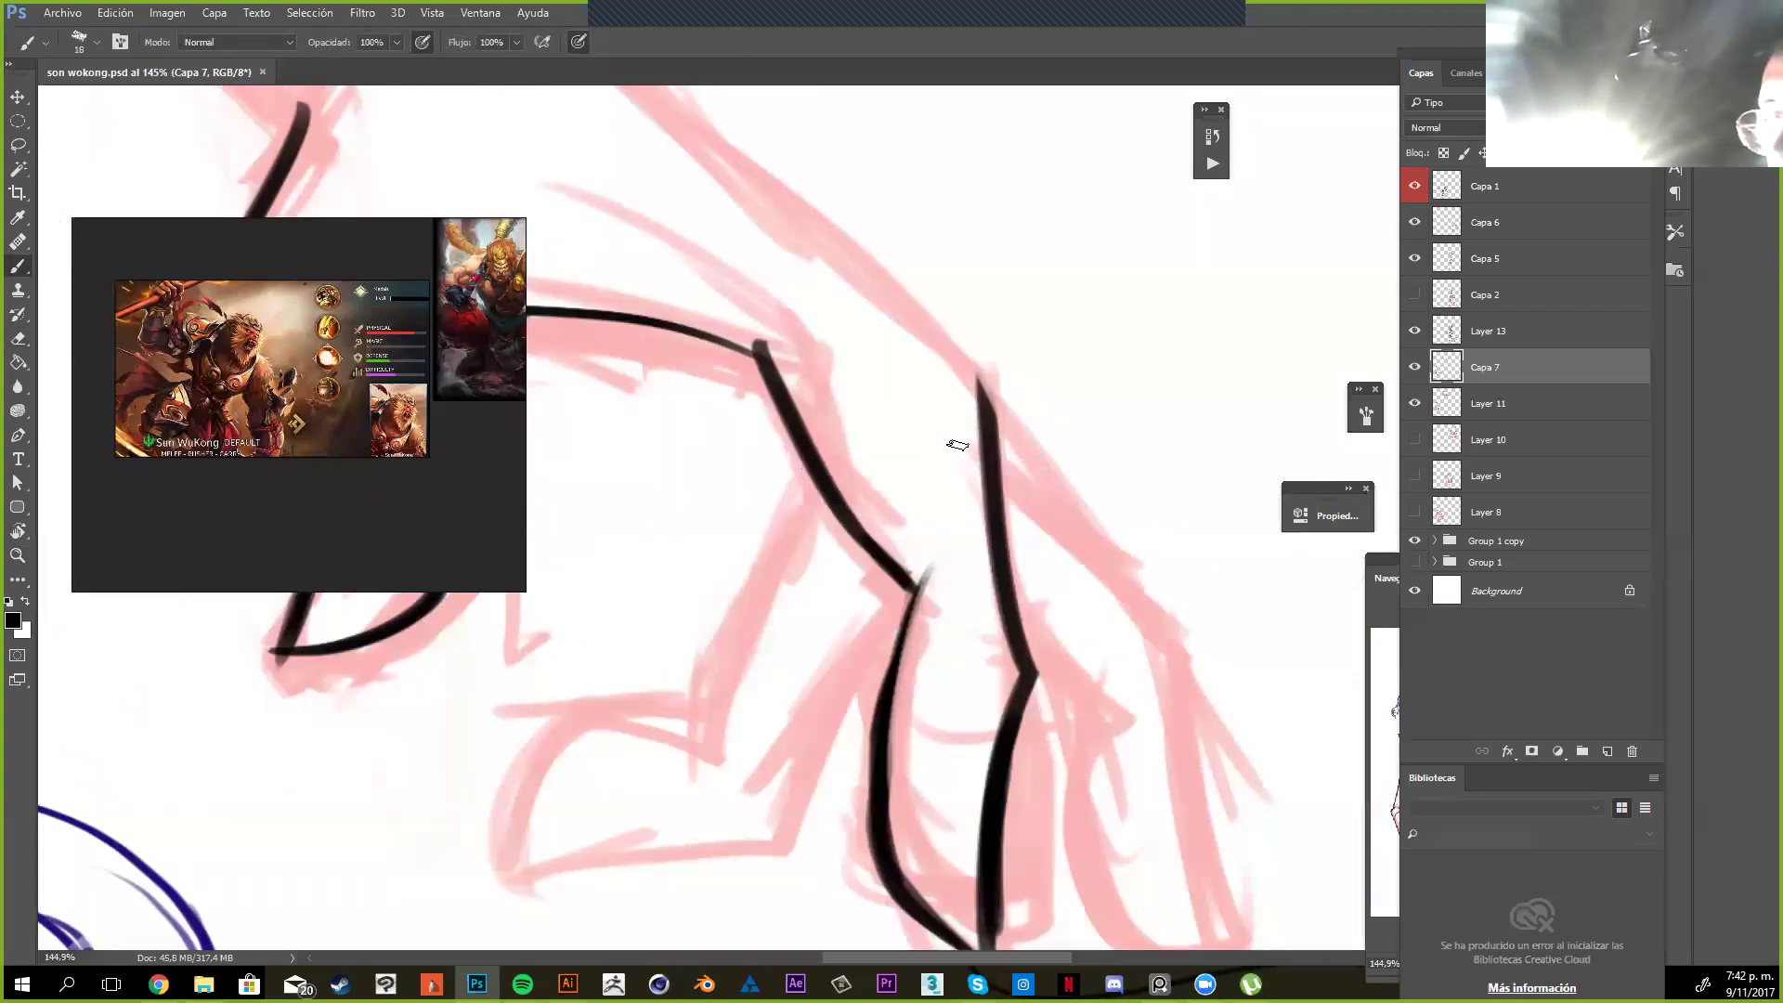
pyautogui.moveTo(1022, 552); pyautogui.dragTo(1009, 522)
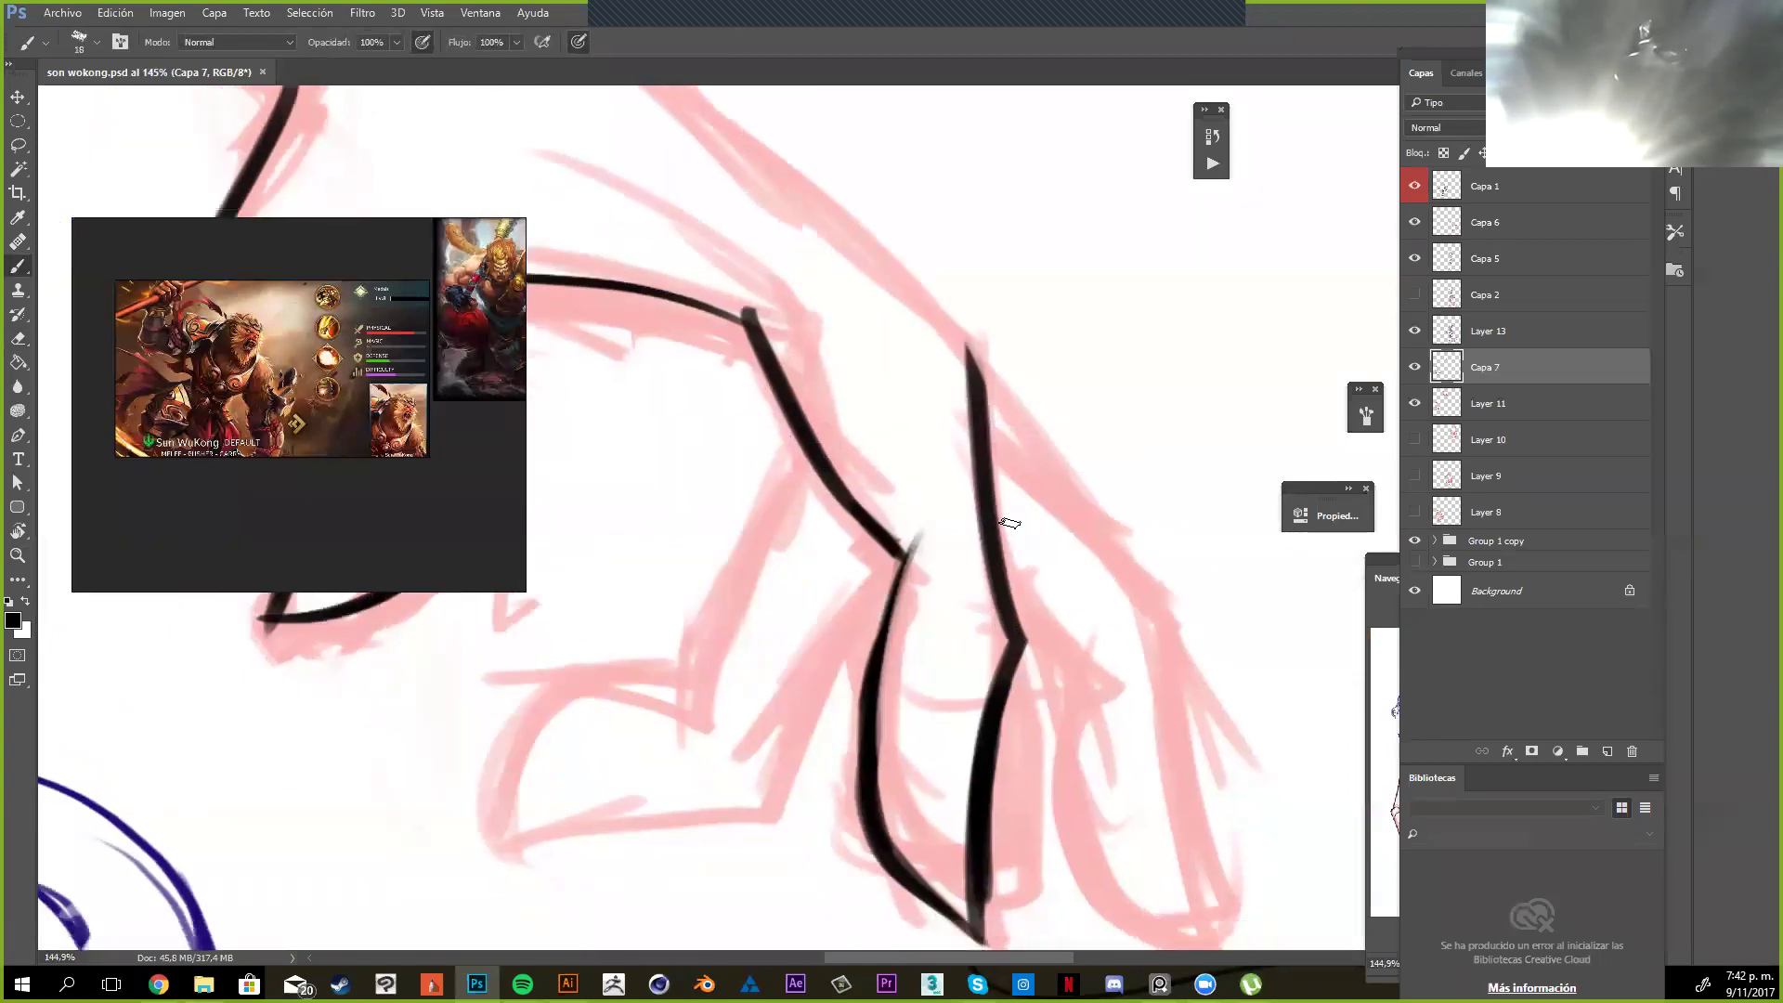
pyautogui.scroll(-2, 1010, 523)
pyautogui.scroll(-2, 1003, 539)
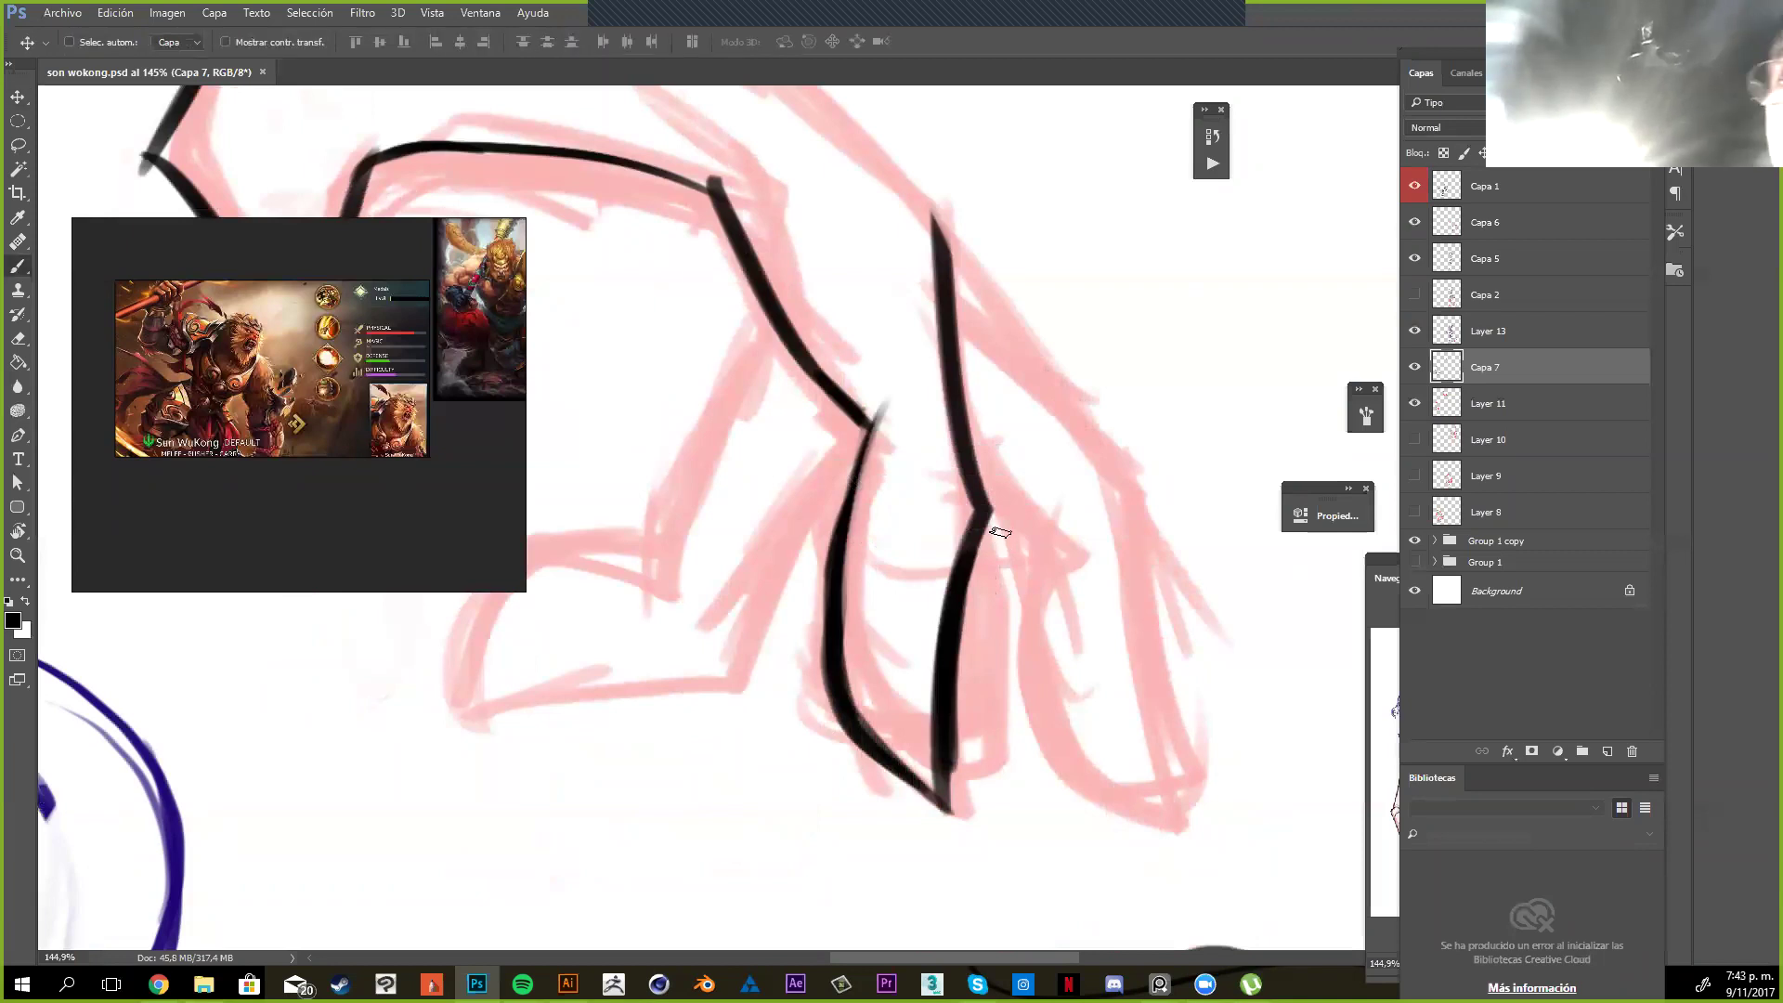
pyautogui.moveTo(1065, 385); pyautogui.dragTo(1060, 466)
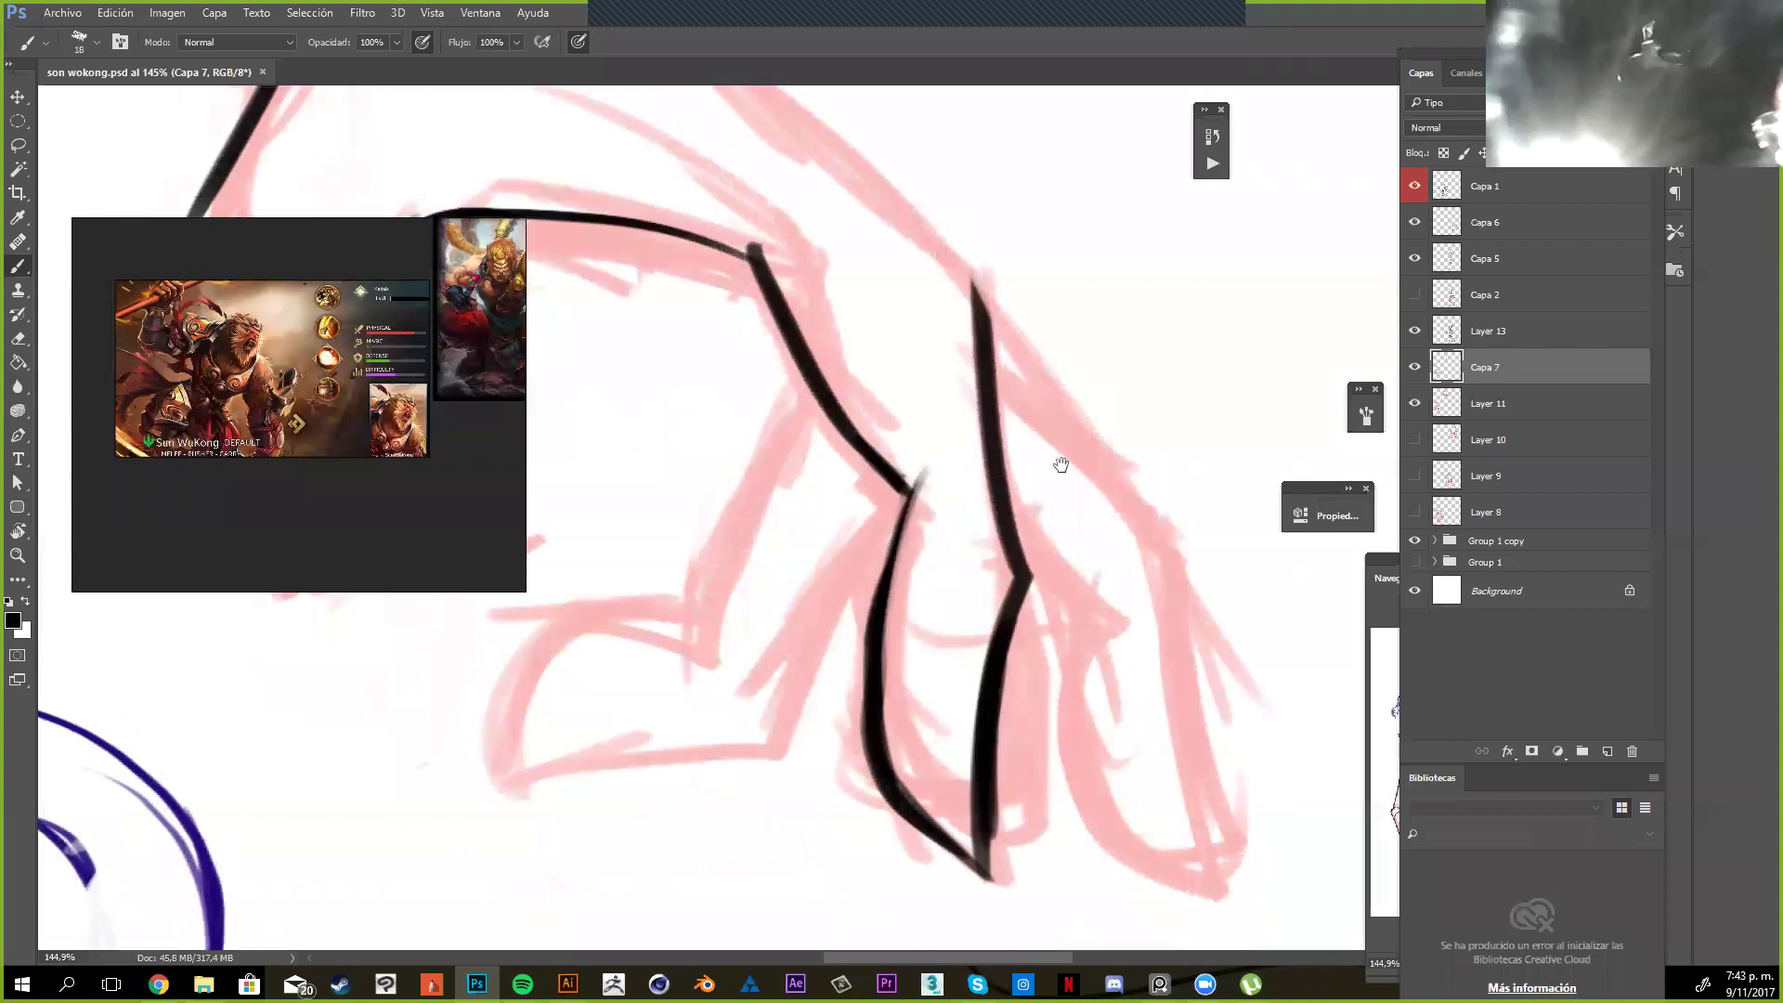
pyautogui.moveTo(1129, 527)
pyautogui.mouseDown()
pyautogui.moveTo(1063, 462)
pyautogui.moveTo(1083, 520)
pyautogui.mouseUp()
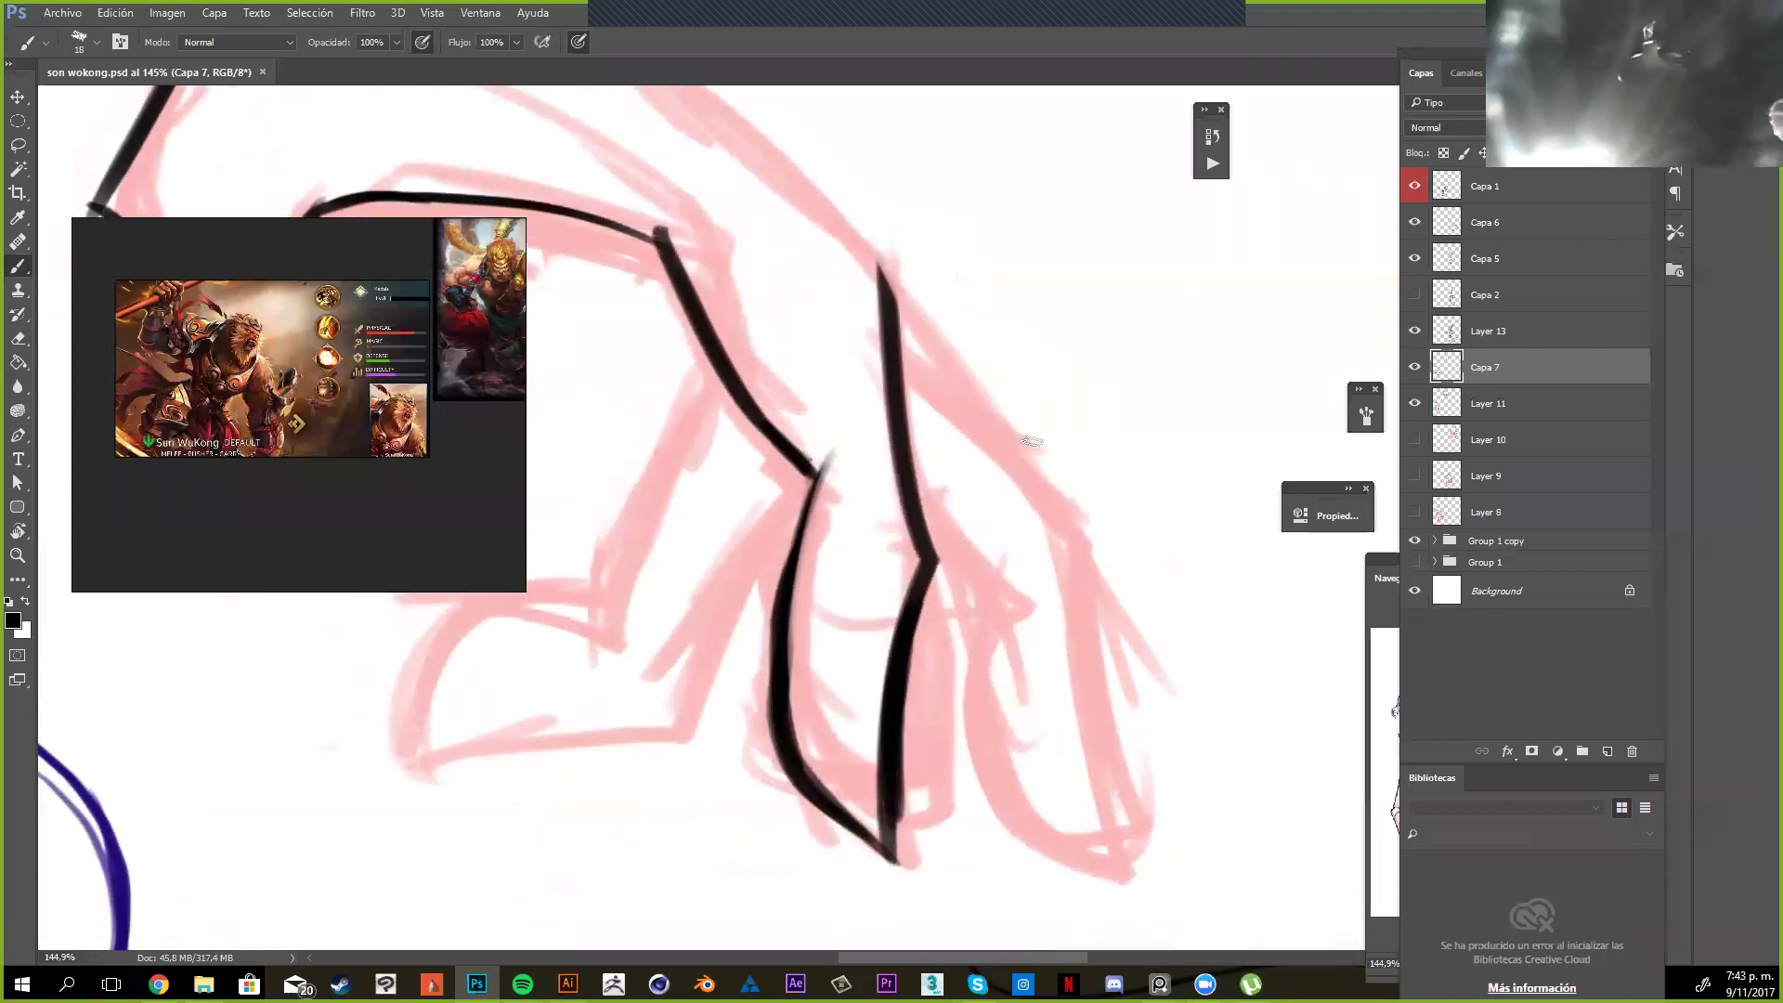
pyautogui.moveTo(951, 454); pyautogui.dragTo(1043, 443)
pyautogui.hotkey('ctrl', 'z')
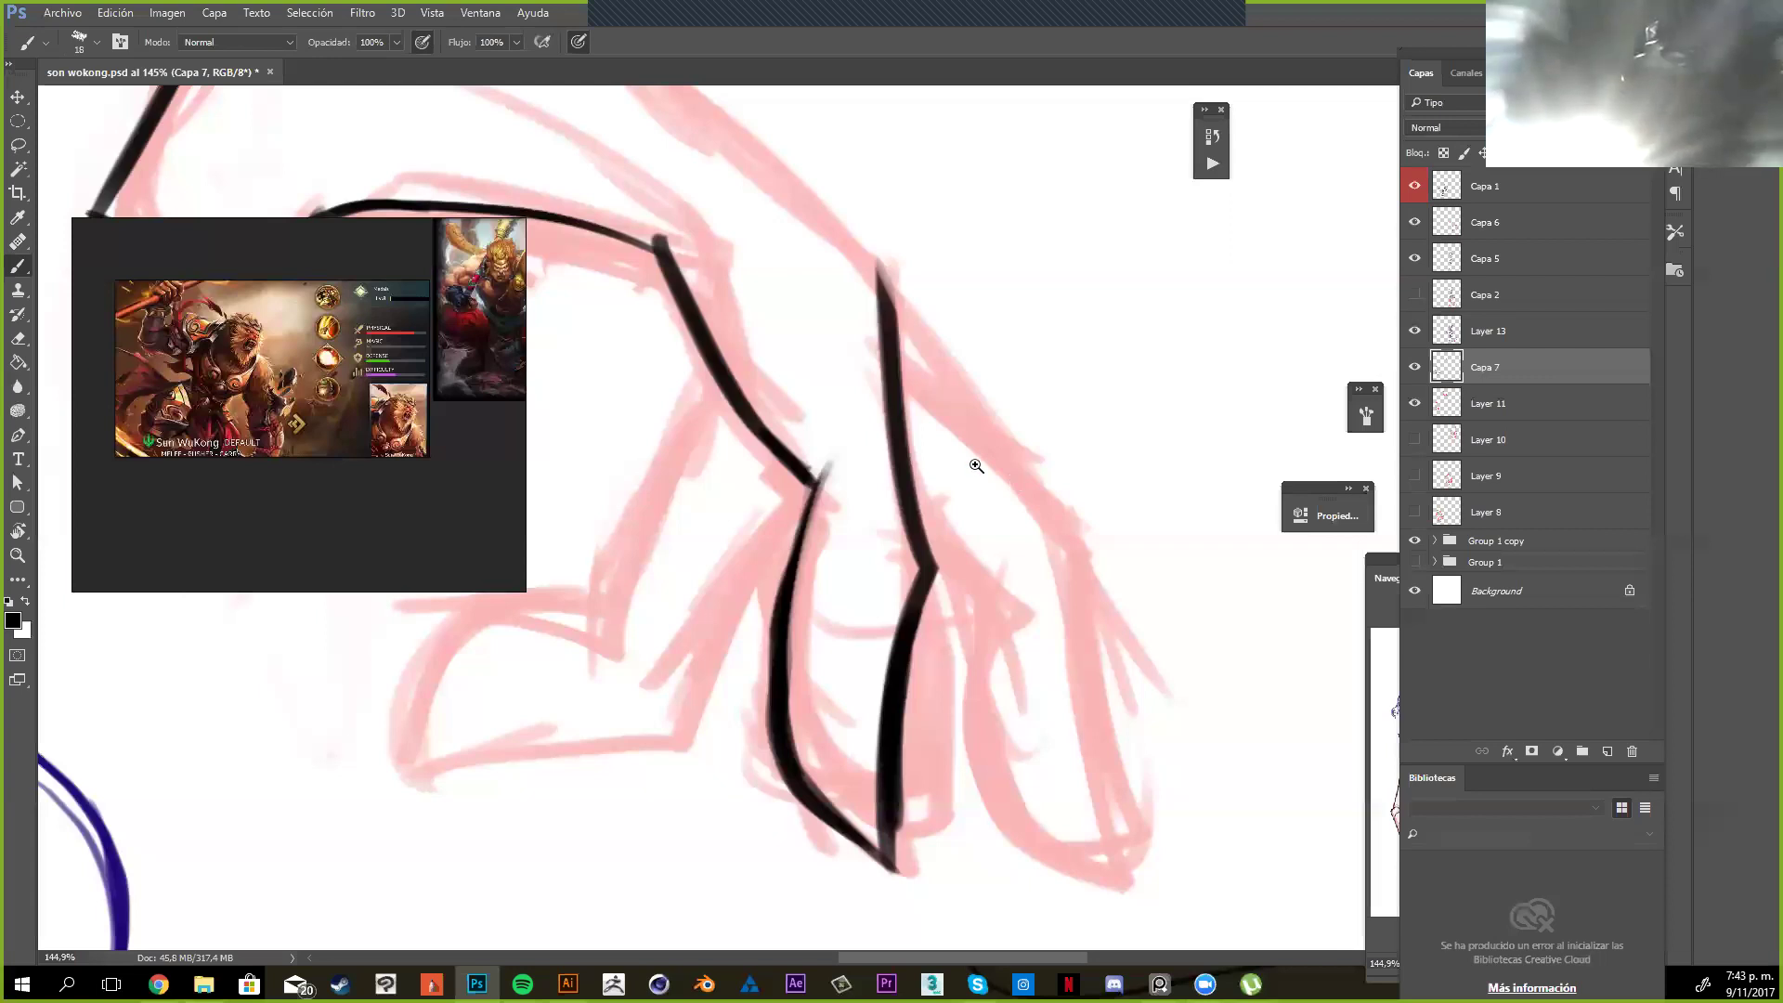
pyautogui.scroll(-4, 976, 465)
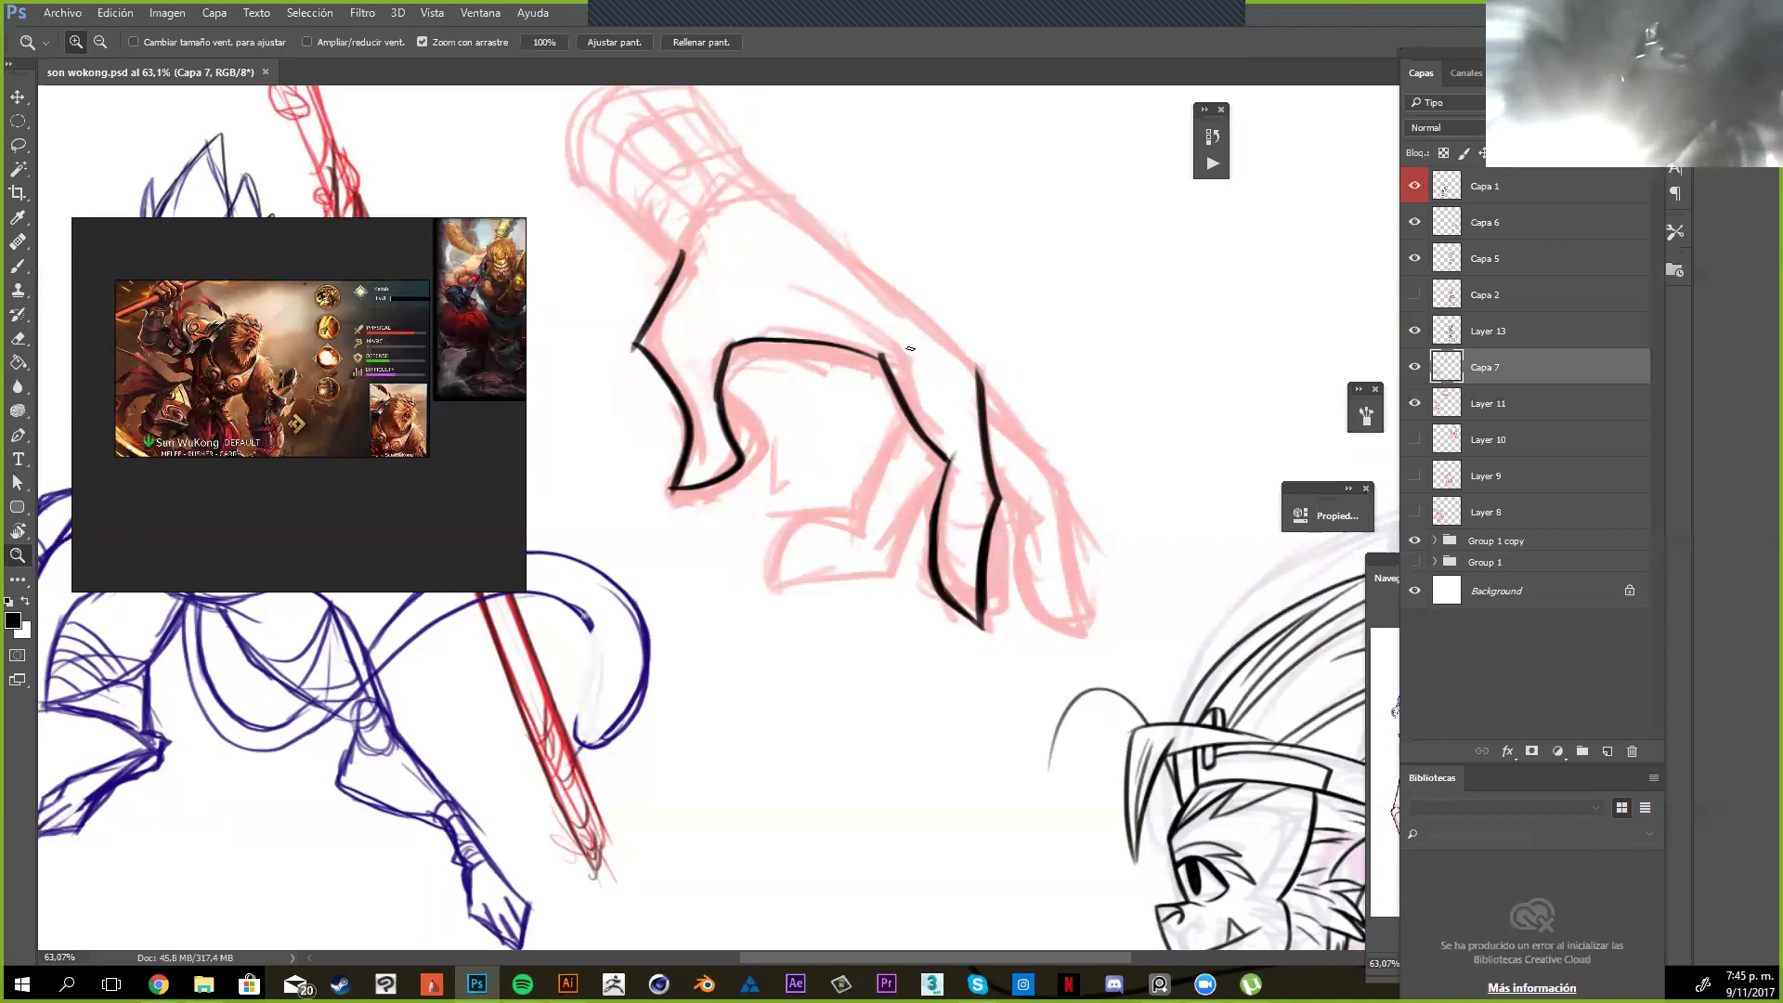
# Ink the back-of-hand edge and both sides of the outermost finger, plus the underside of the curled finger beneath the palm
pyautogui.press('b')
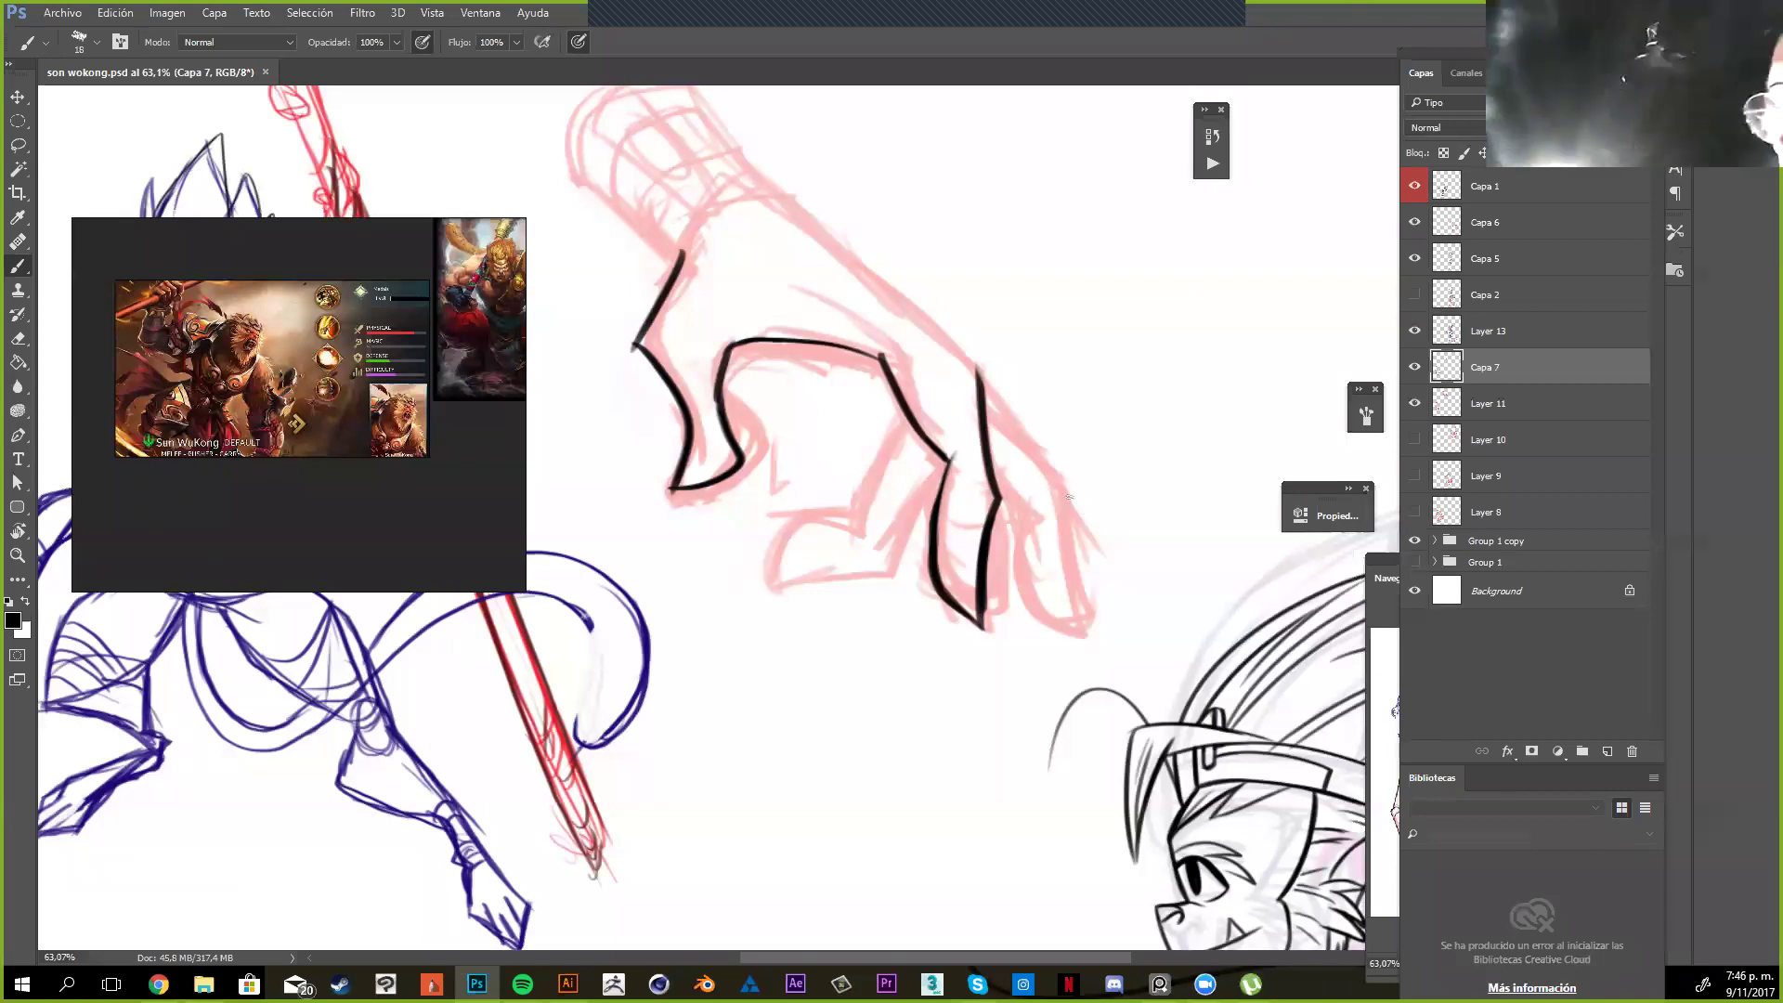
pyautogui.moveTo(1085, 503); pyautogui.dragTo(1096, 539)
pyautogui.moveTo(948, 360); pyautogui.dragTo(1085, 502)
pyautogui.moveTo(1085, 503); pyautogui.dragTo(1086, 590)
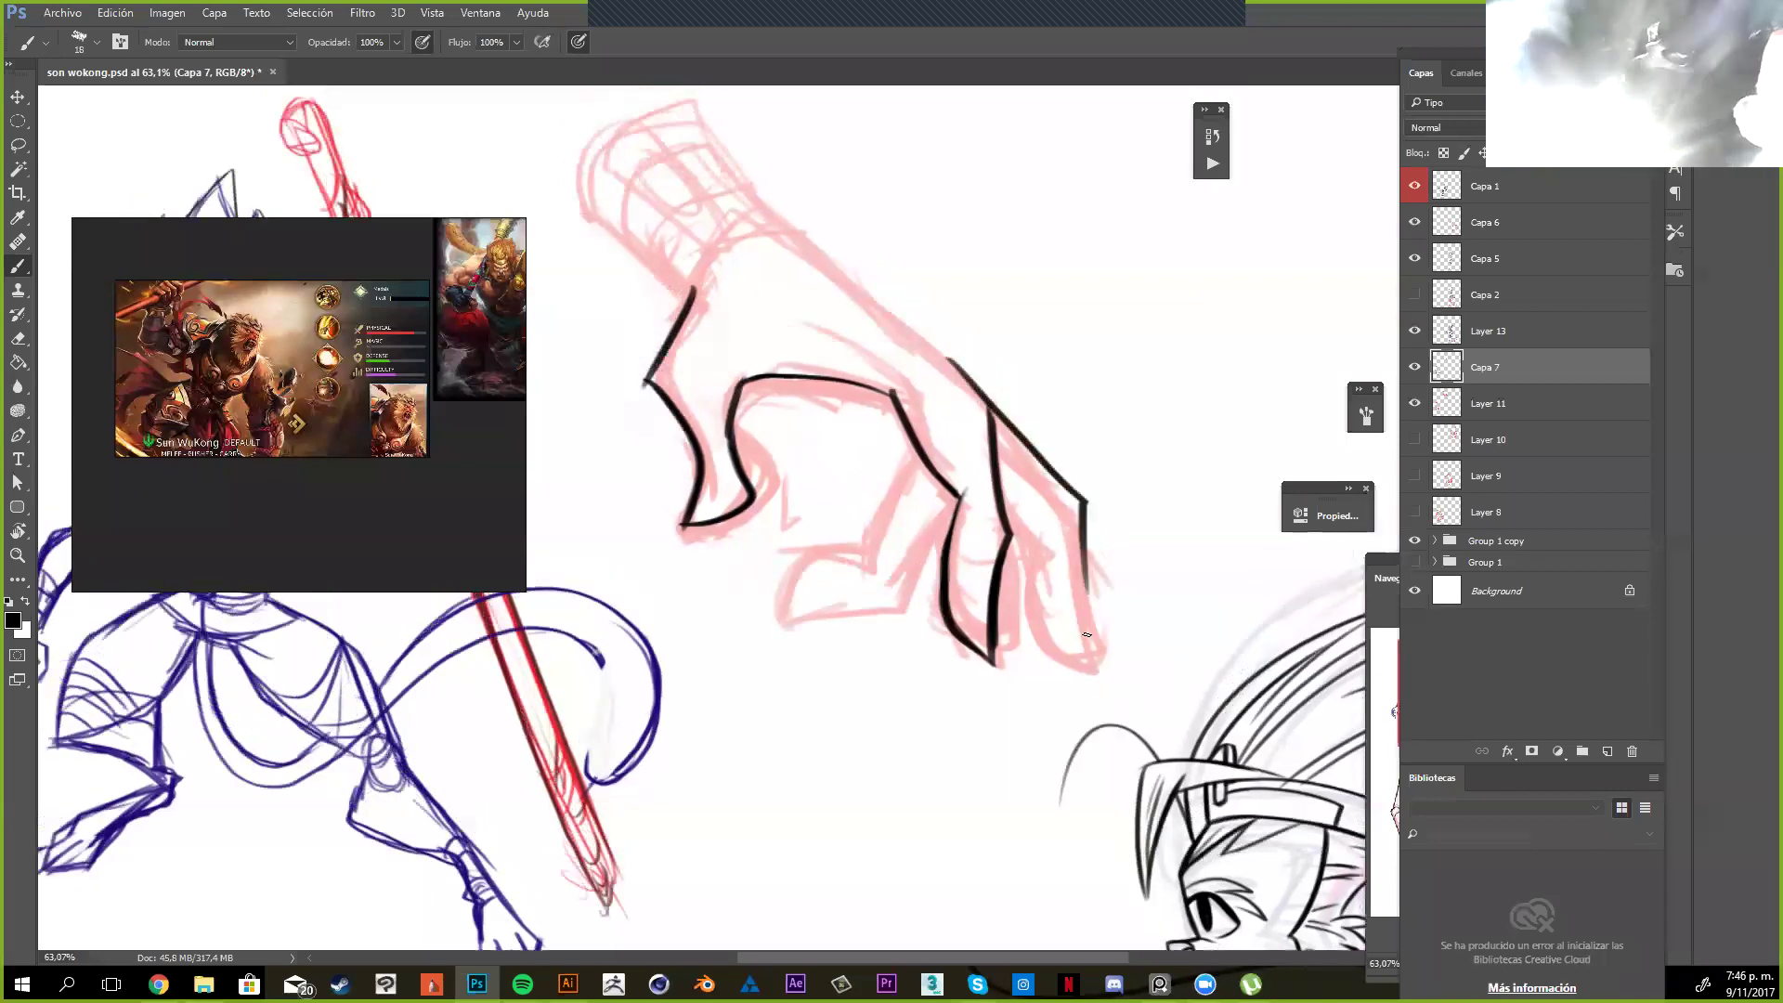
pyautogui.moveTo(1086, 506); pyautogui.dragTo(1083, 639)
pyautogui.moveTo(1033, 538)
pyautogui.mouseDown()
pyautogui.moveTo(1079, 640)
pyautogui.moveTo(1033, 599)
pyautogui.moveTo(1025, 549)
pyautogui.mouseUp()
pyautogui.hotkey('ctrl', 'z')
pyautogui.moveTo(1004, 479)
pyautogui.mouseDown()
pyautogui.moveTo(1041, 517)
pyautogui.moveTo(774, 624)
pyautogui.mouseUp()
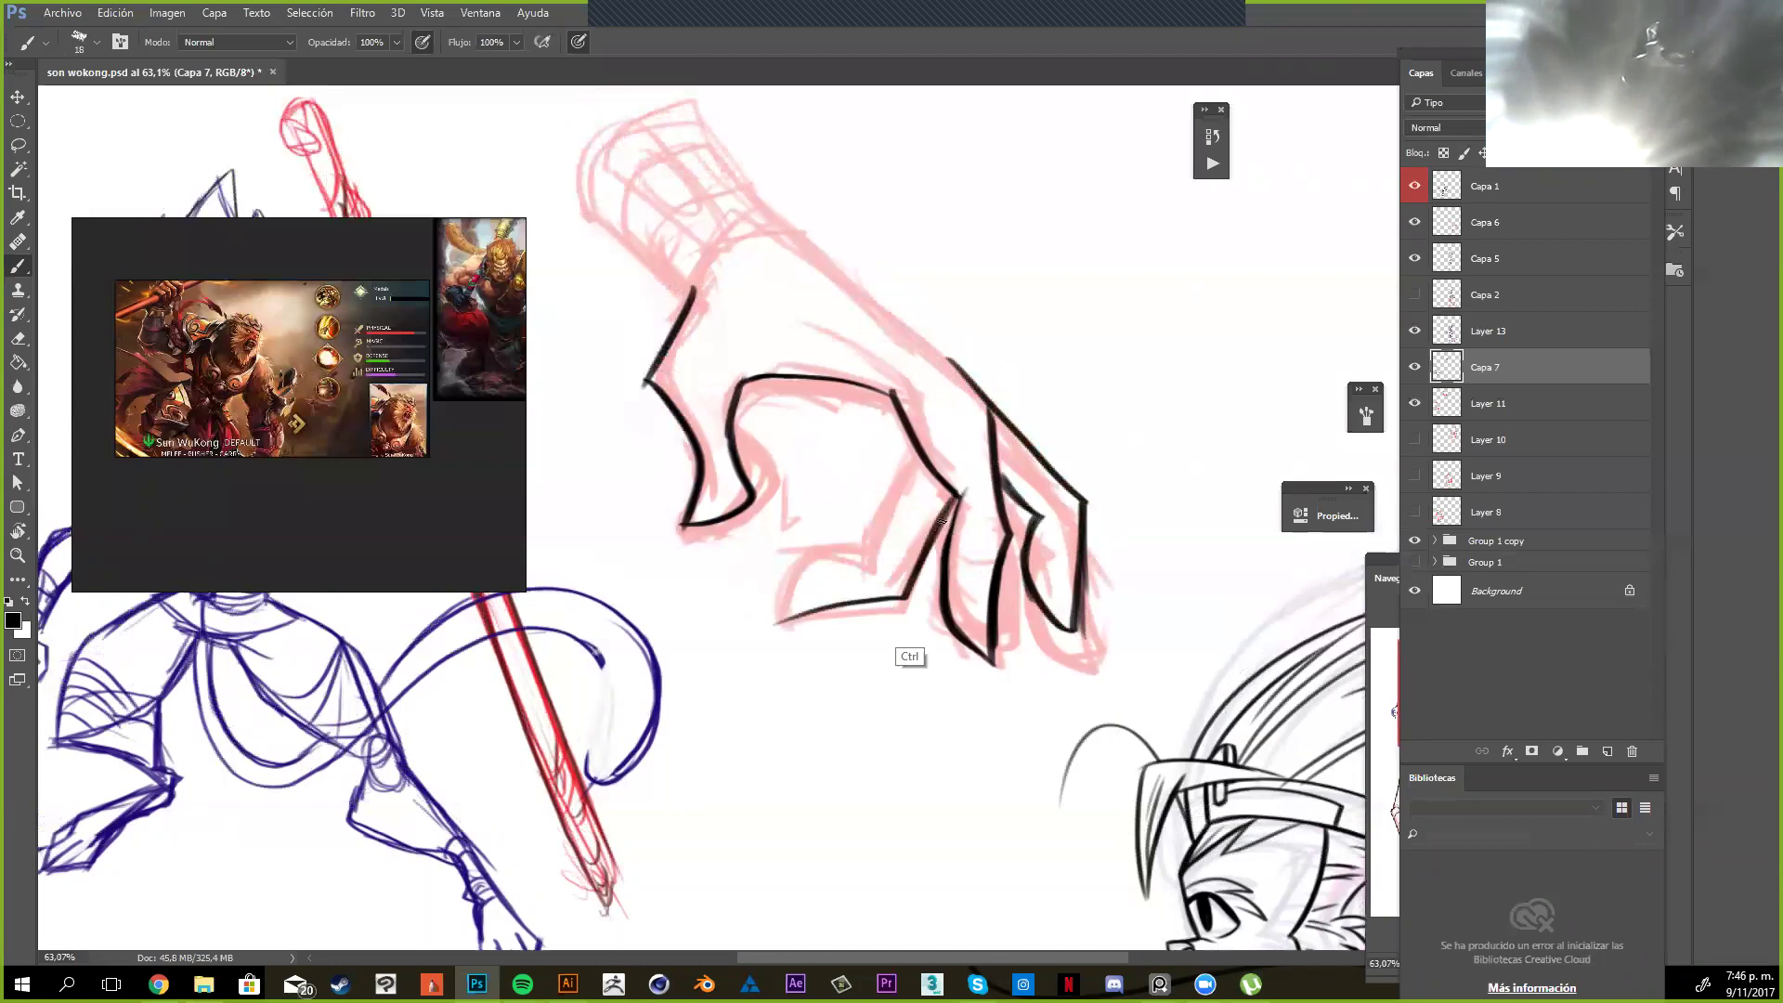
# Ink the curled finger beneath the palm, thickening its underside and adding its inner edge and pointed tip
pyautogui.moveTo(952, 499)
pyautogui.mouseDown()
pyautogui.moveTo(893, 600)
pyautogui.moveTo(794, 622)
pyautogui.mouseUp()
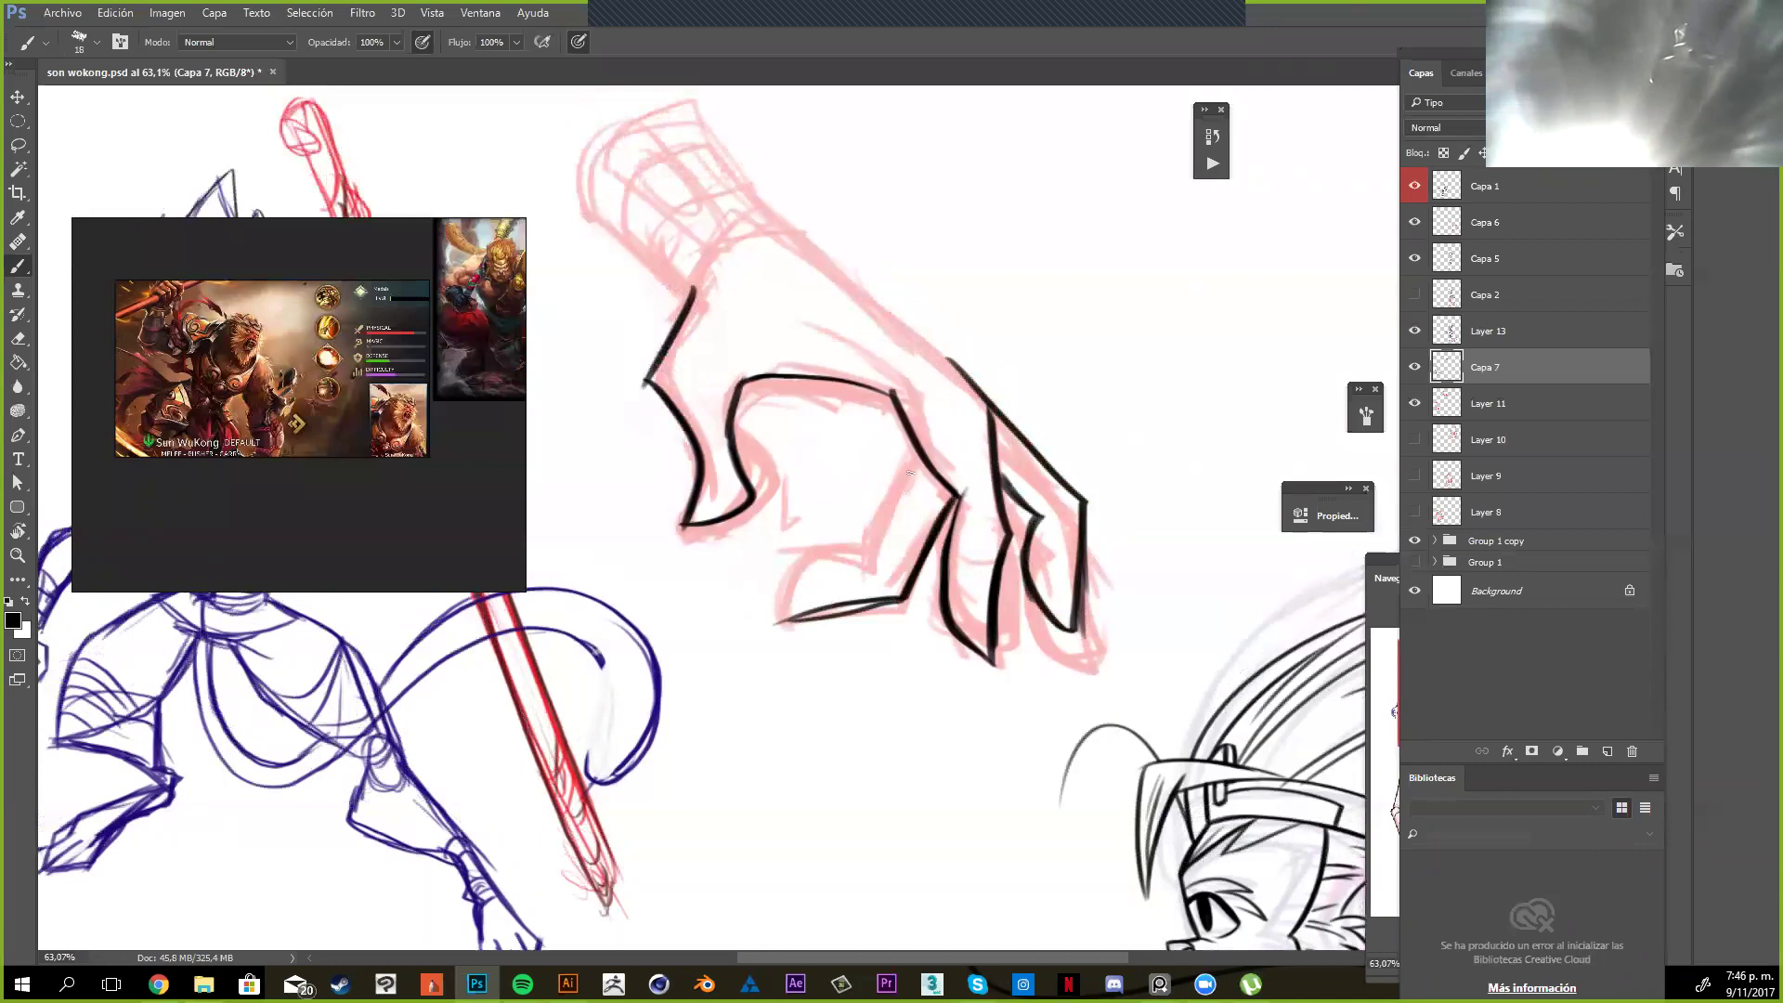
pyautogui.moveTo(863, 388); pyautogui.dragTo(914, 469)
pyautogui.moveTo(817, 568); pyautogui.dragTo(790, 614)
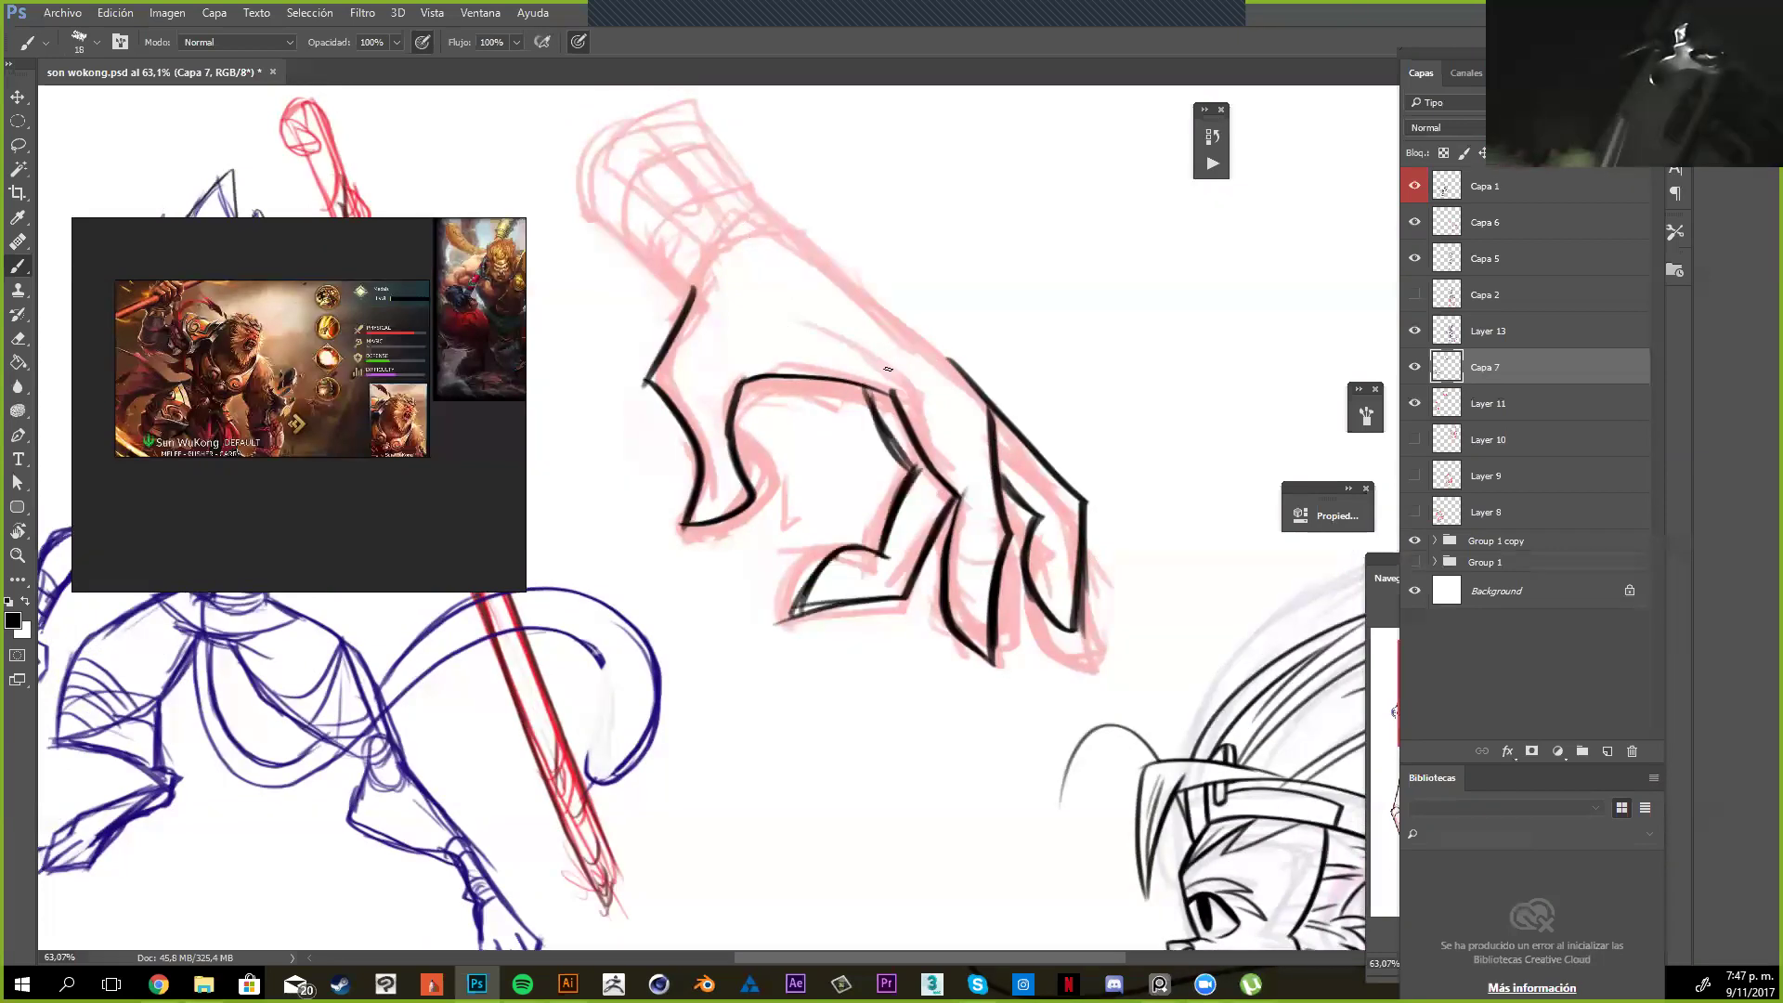
# Ink one long edge from the top of the forearm along the back of the hand to the outermost knuckle
pyautogui.moveTo(1005, 428); pyautogui.dragTo(1023, 484)
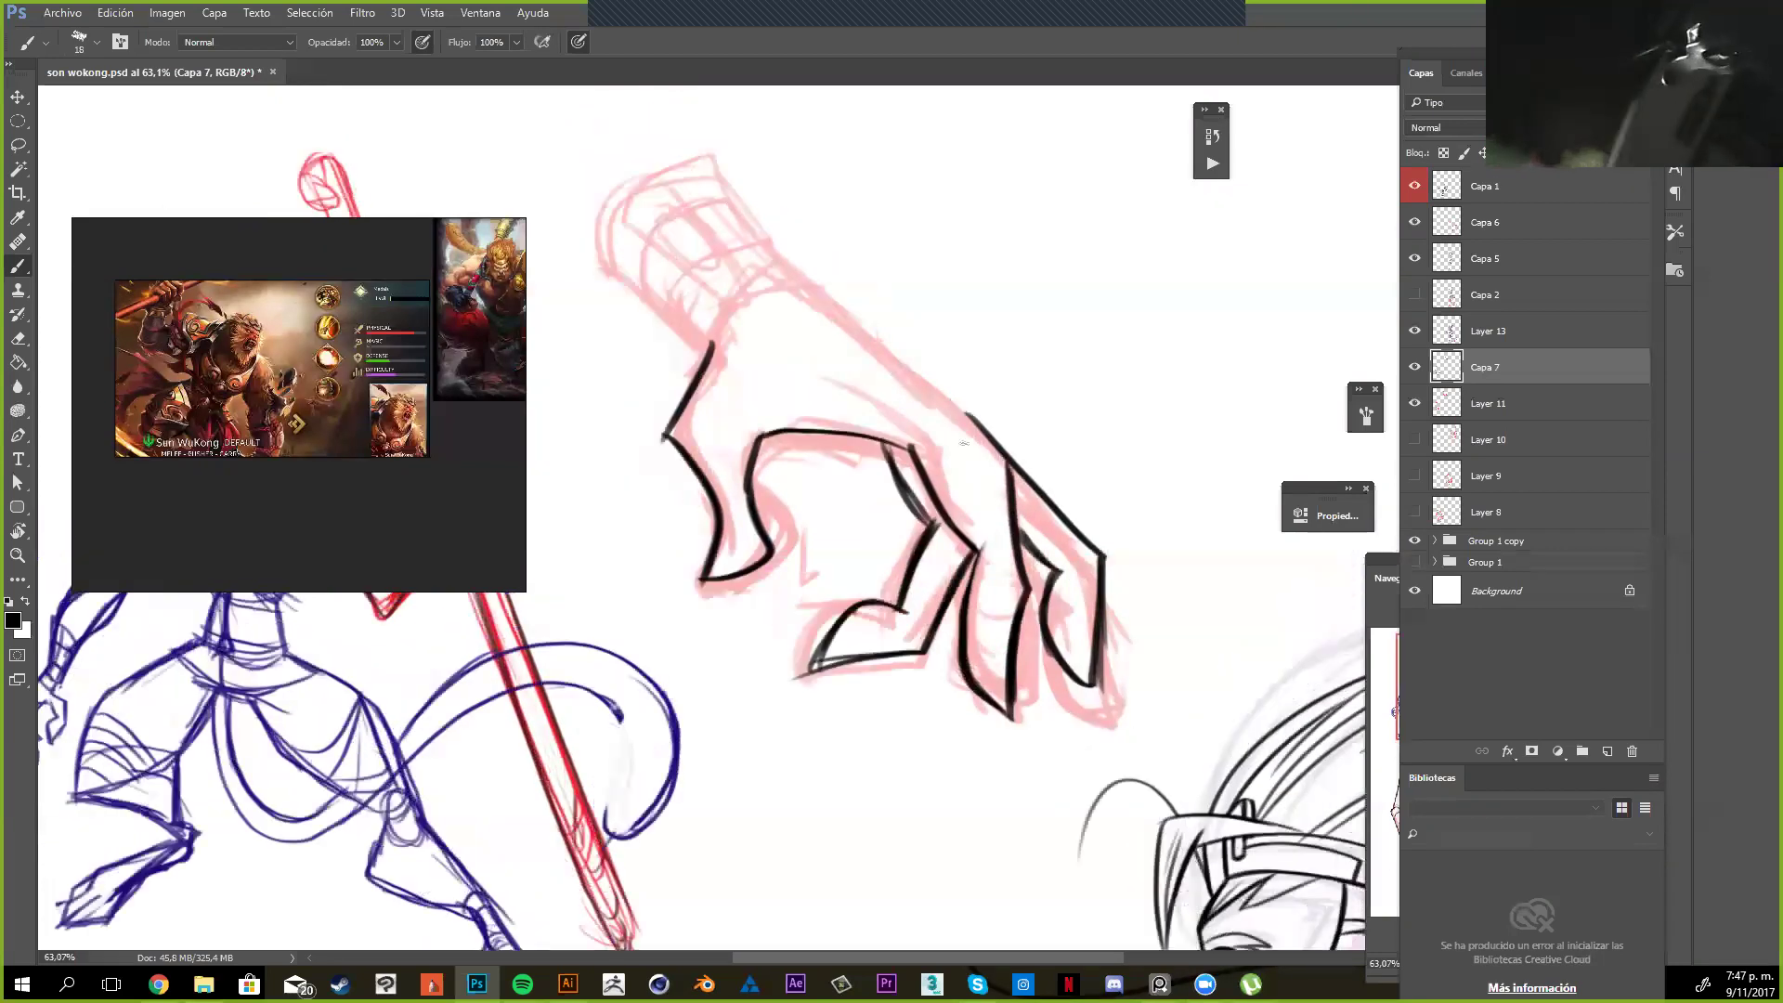
pyautogui.moveTo(700, 160); pyautogui.dragTo(1062, 503)
pyautogui.moveTo(1093, 527); pyautogui.dragTo(1103, 554)
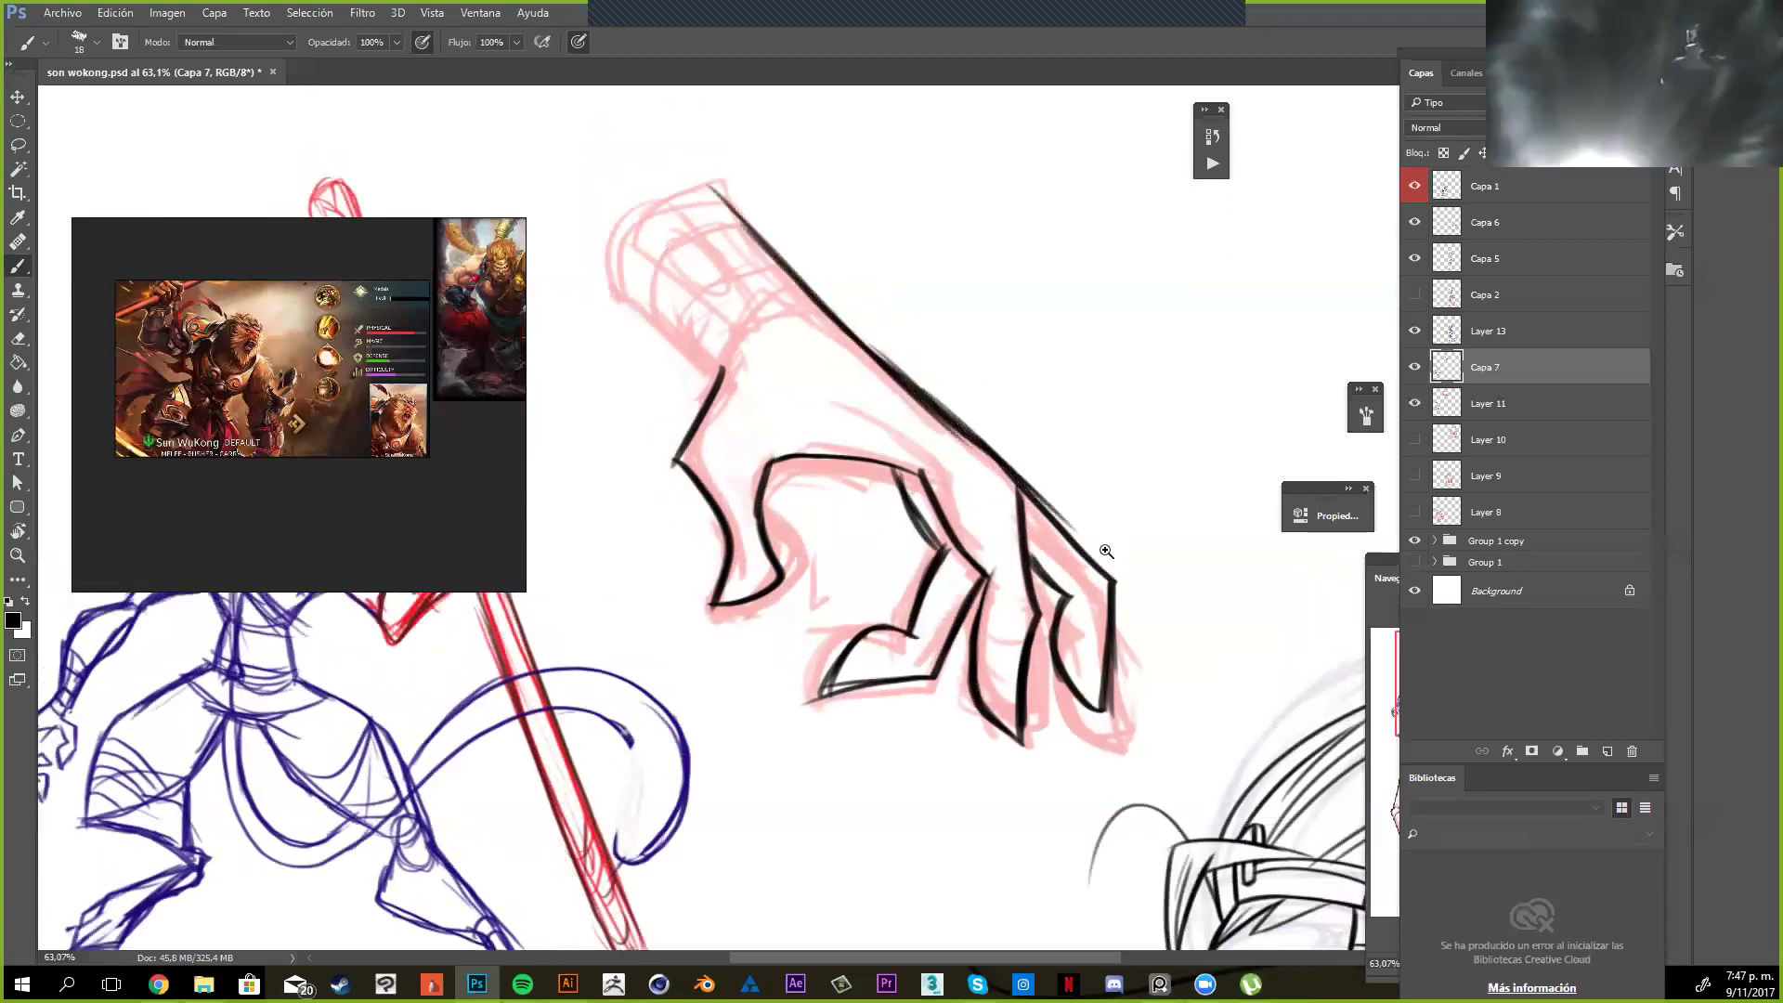
# Remove the outermost finger's ink lines, keeping the neighbouring finger's outline and the pink sketch
pyautogui.press('z')
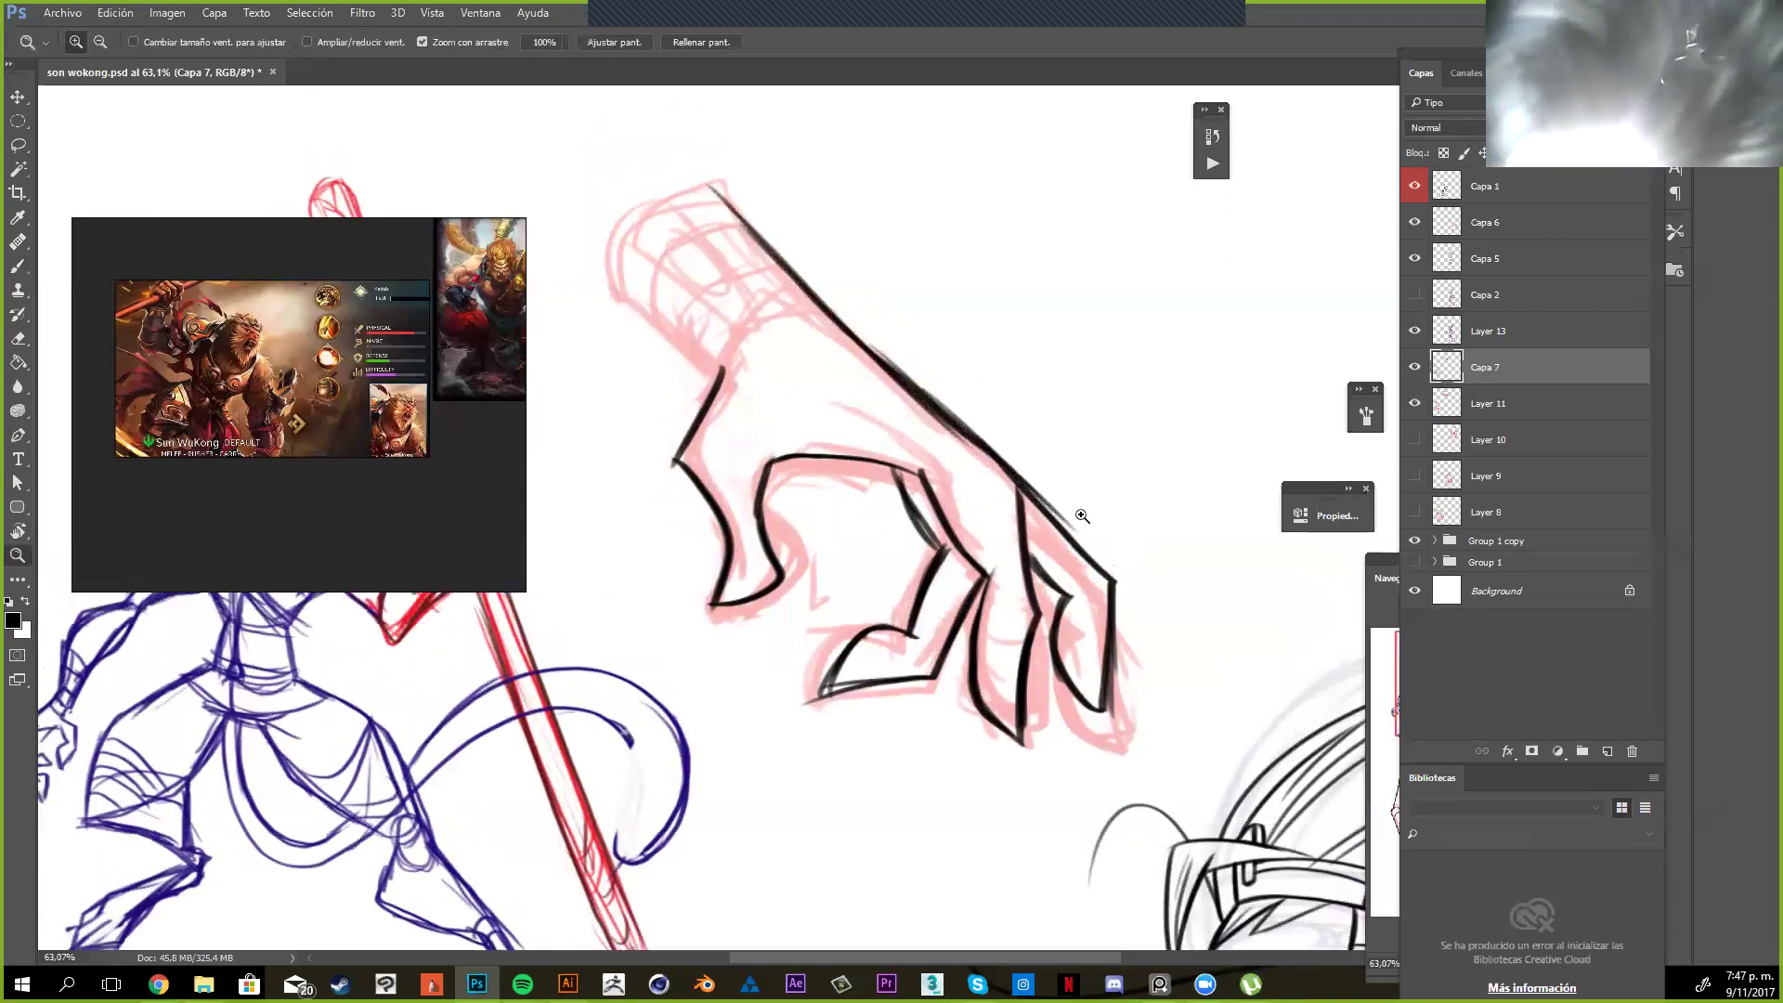
pyautogui.moveTo(1144, 586); pyautogui.dragTo(870, 482)
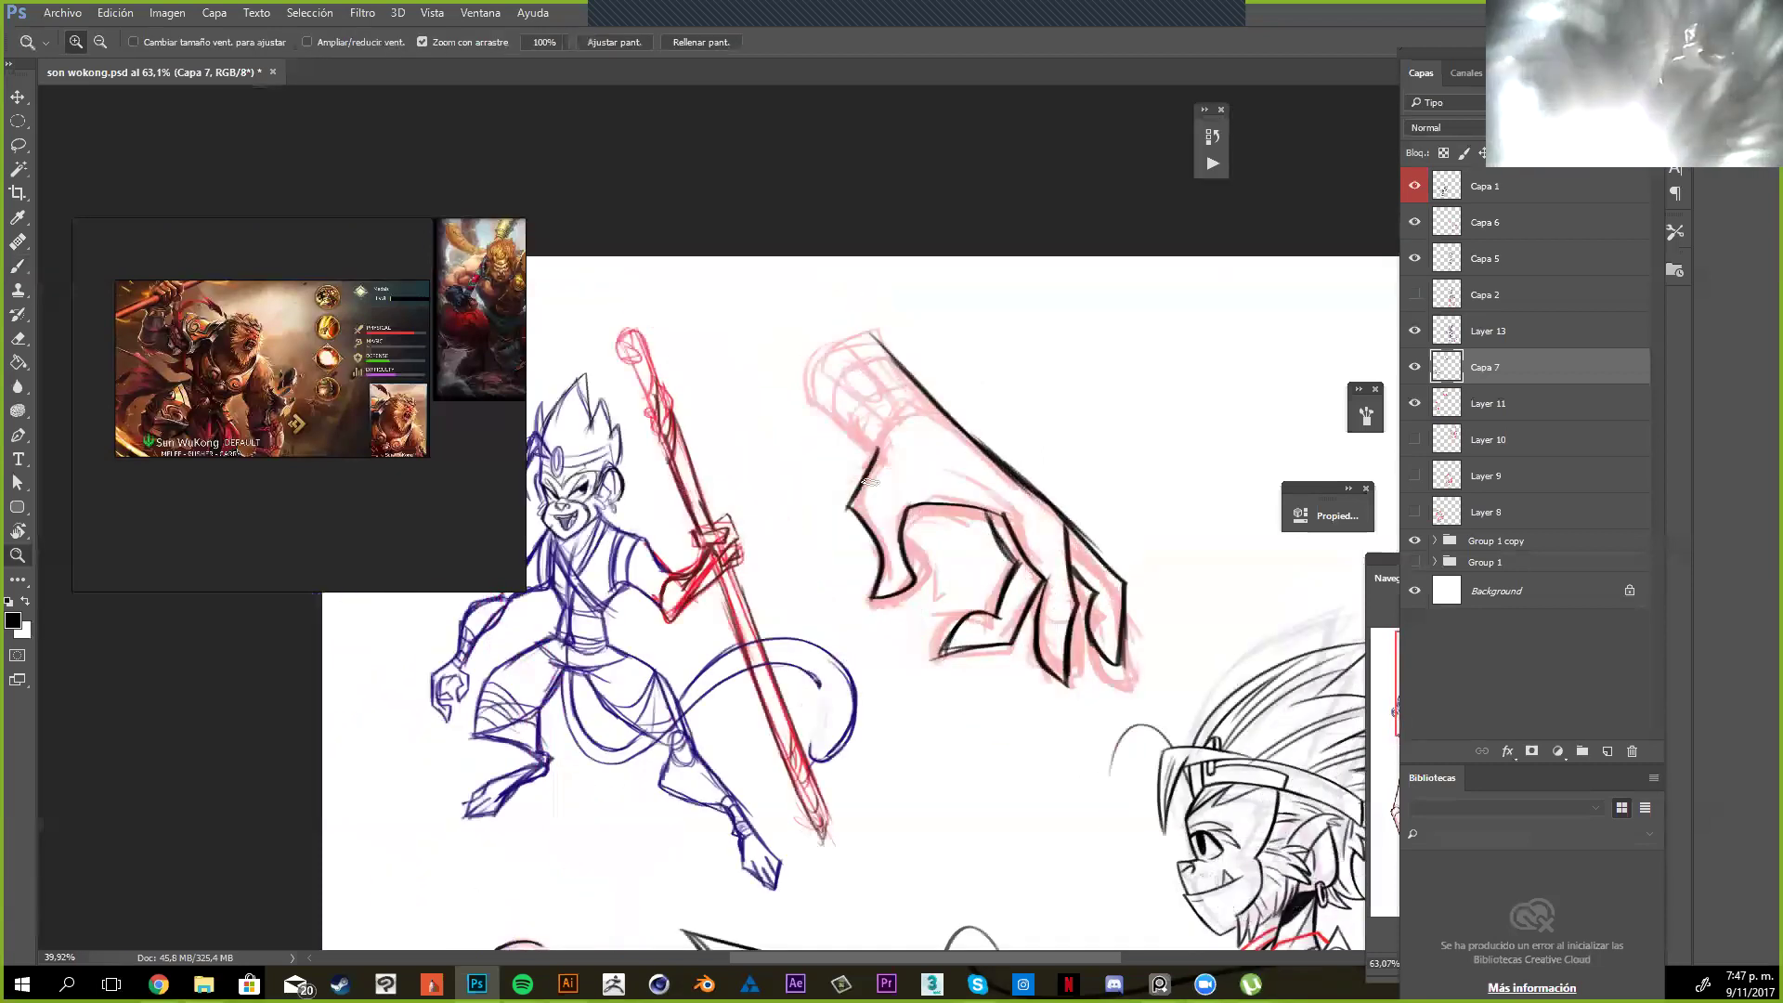
pyautogui.moveTo(851, 401); pyautogui.dragTo(863, 382)
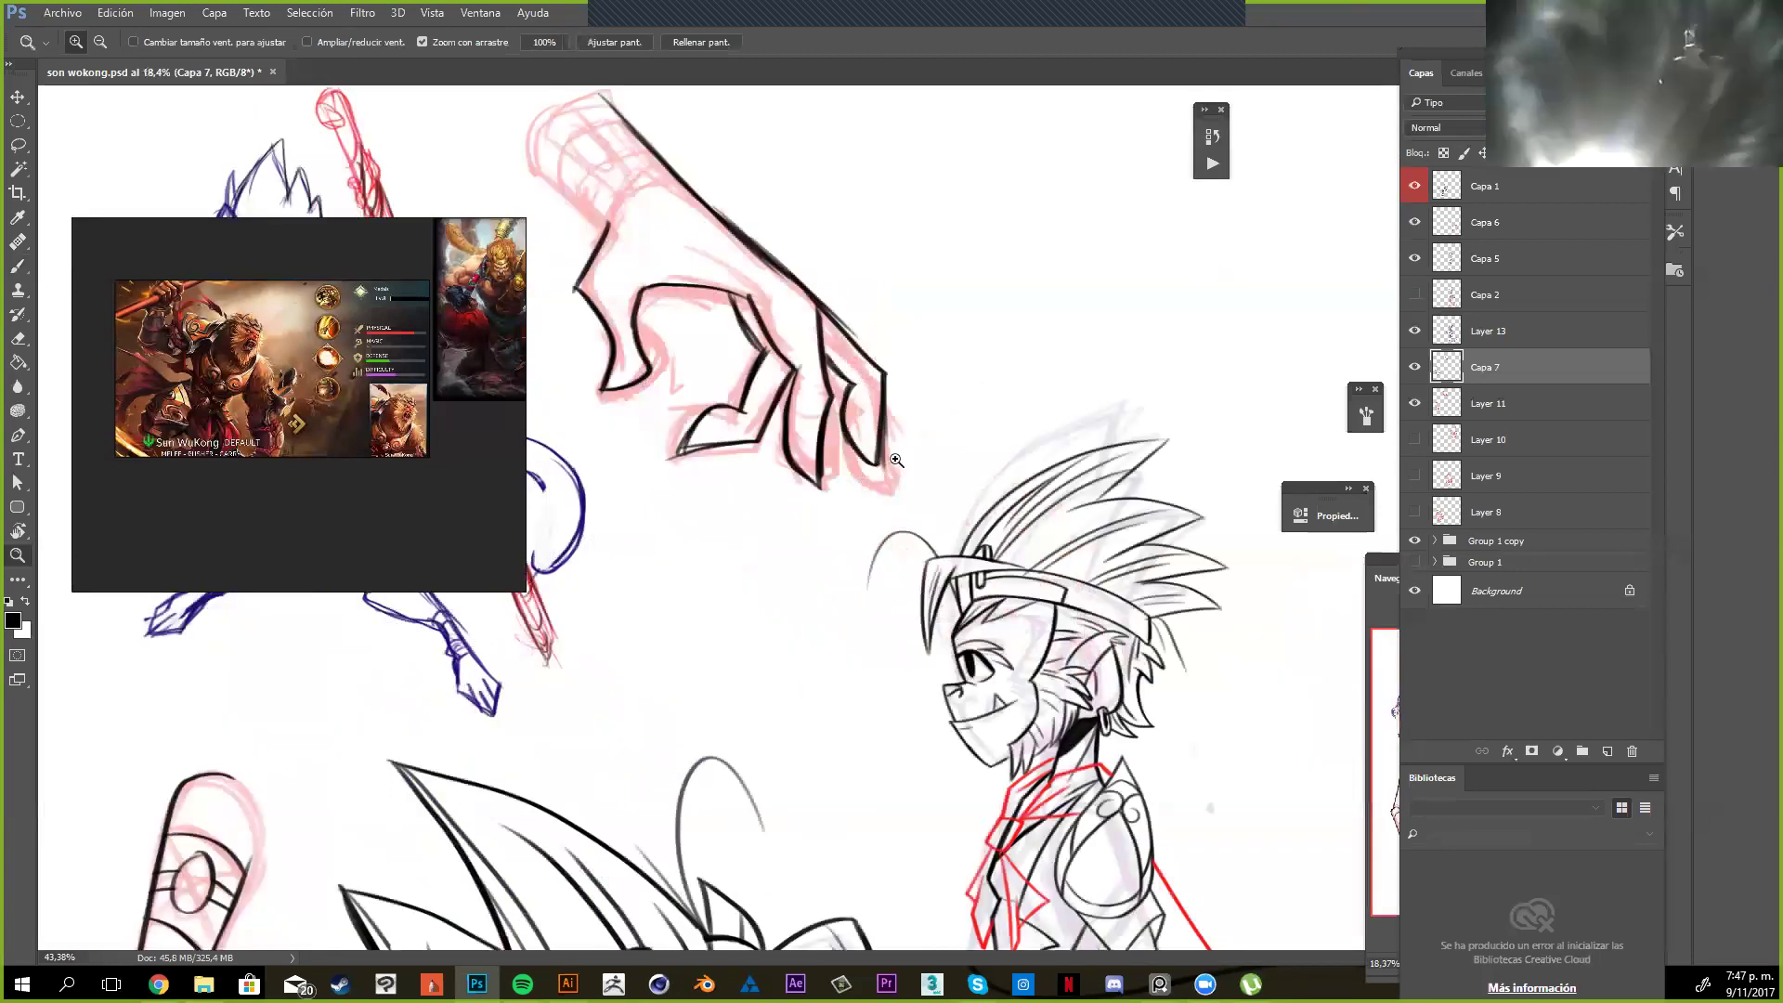
pyautogui.moveTo(789, 282); pyautogui.dragTo(806, 292)
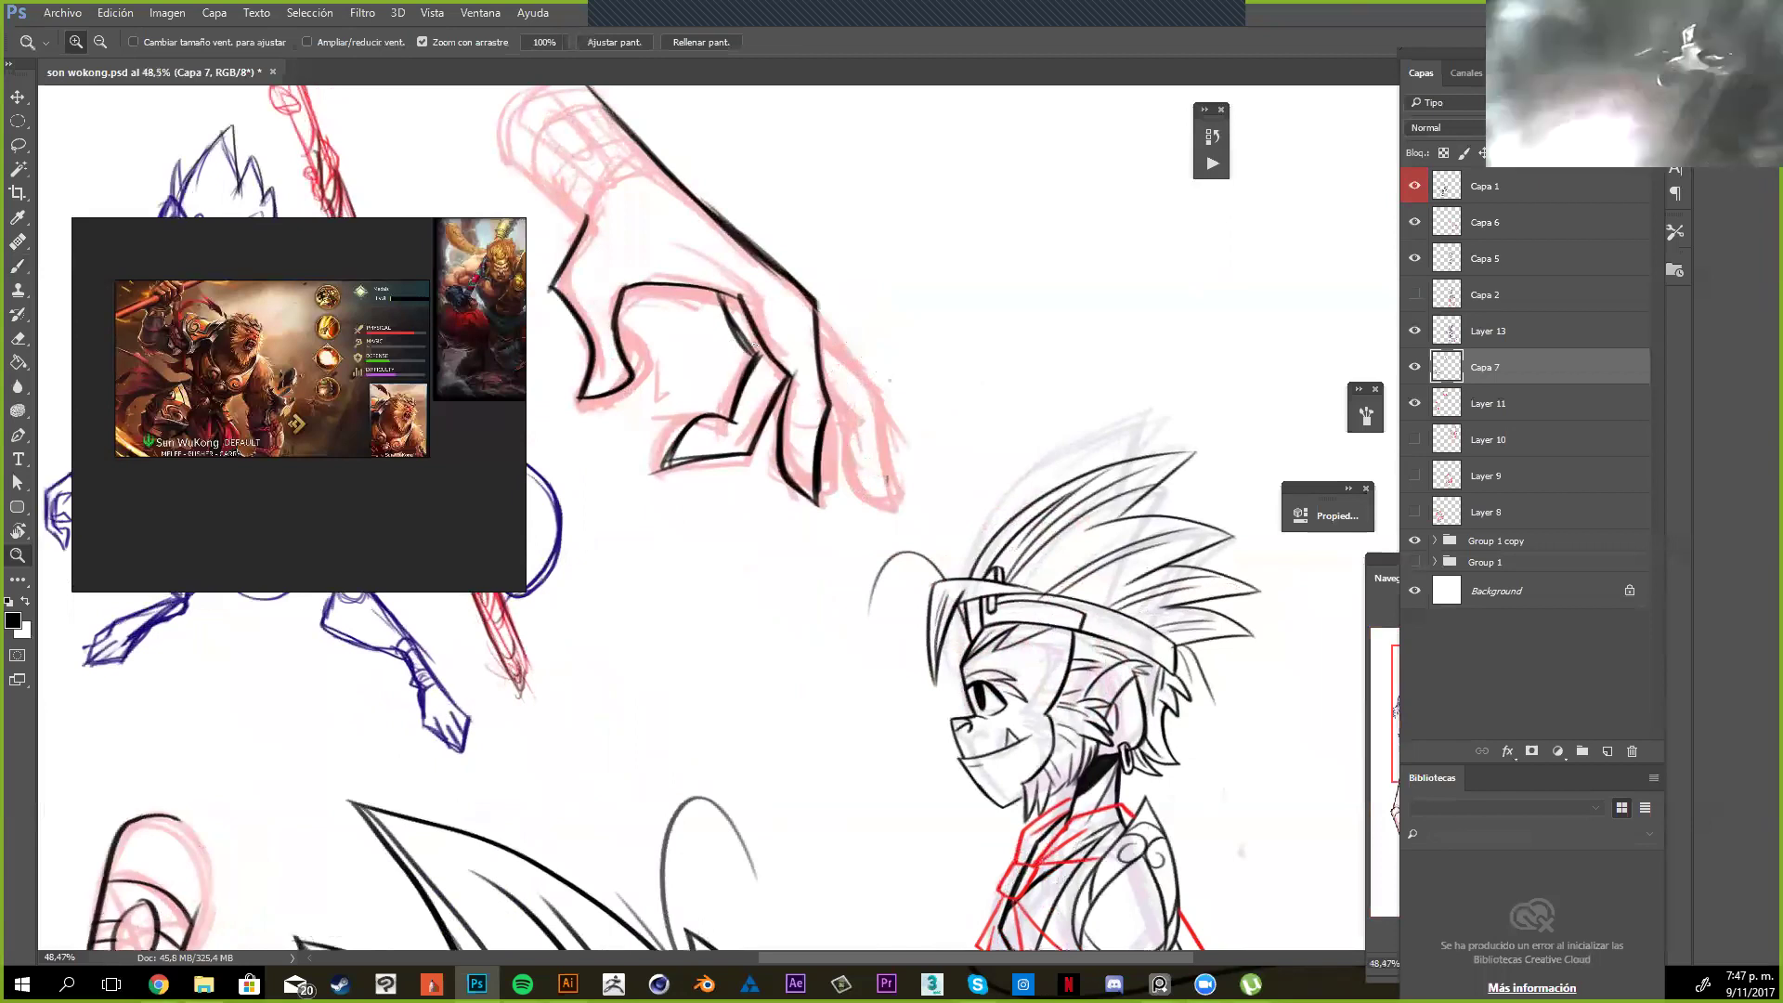
pyautogui.moveTo(851, 396); pyautogui.dragTo(868, 395)
pyautogui.press('e')
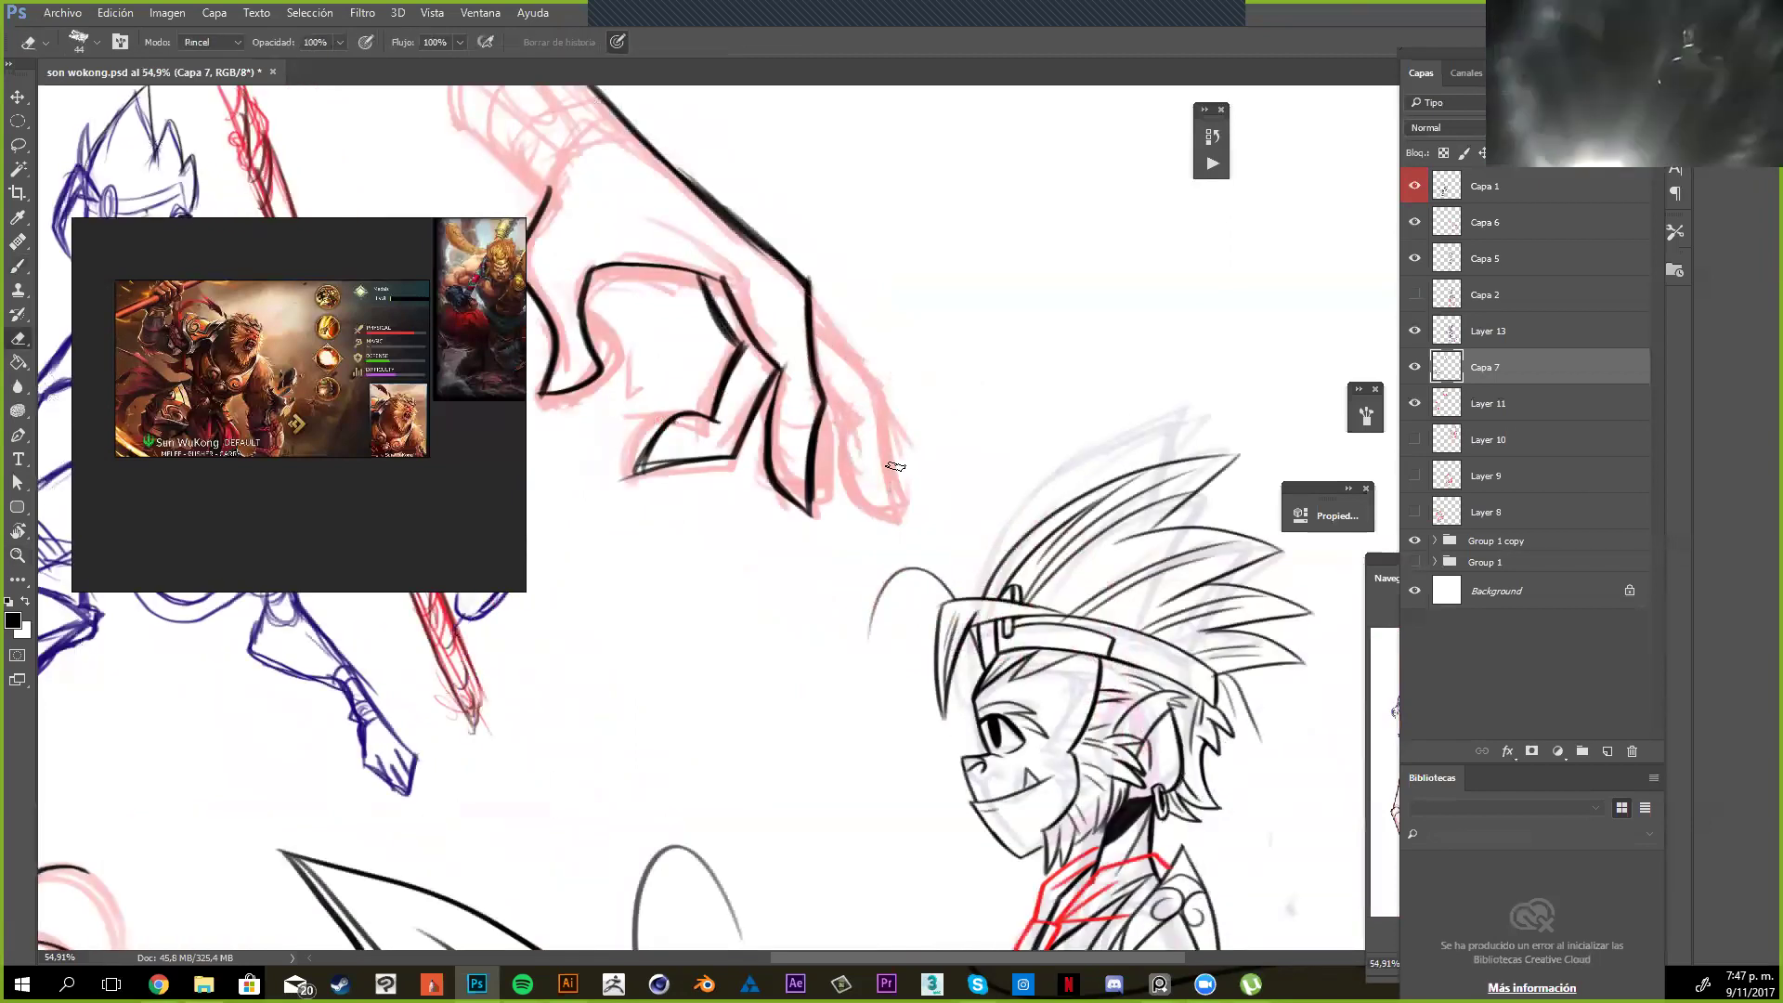
# Clean the back-of-hand edge and re-ink it with a thicker line down to the knuckle
pyautogui.press('z')
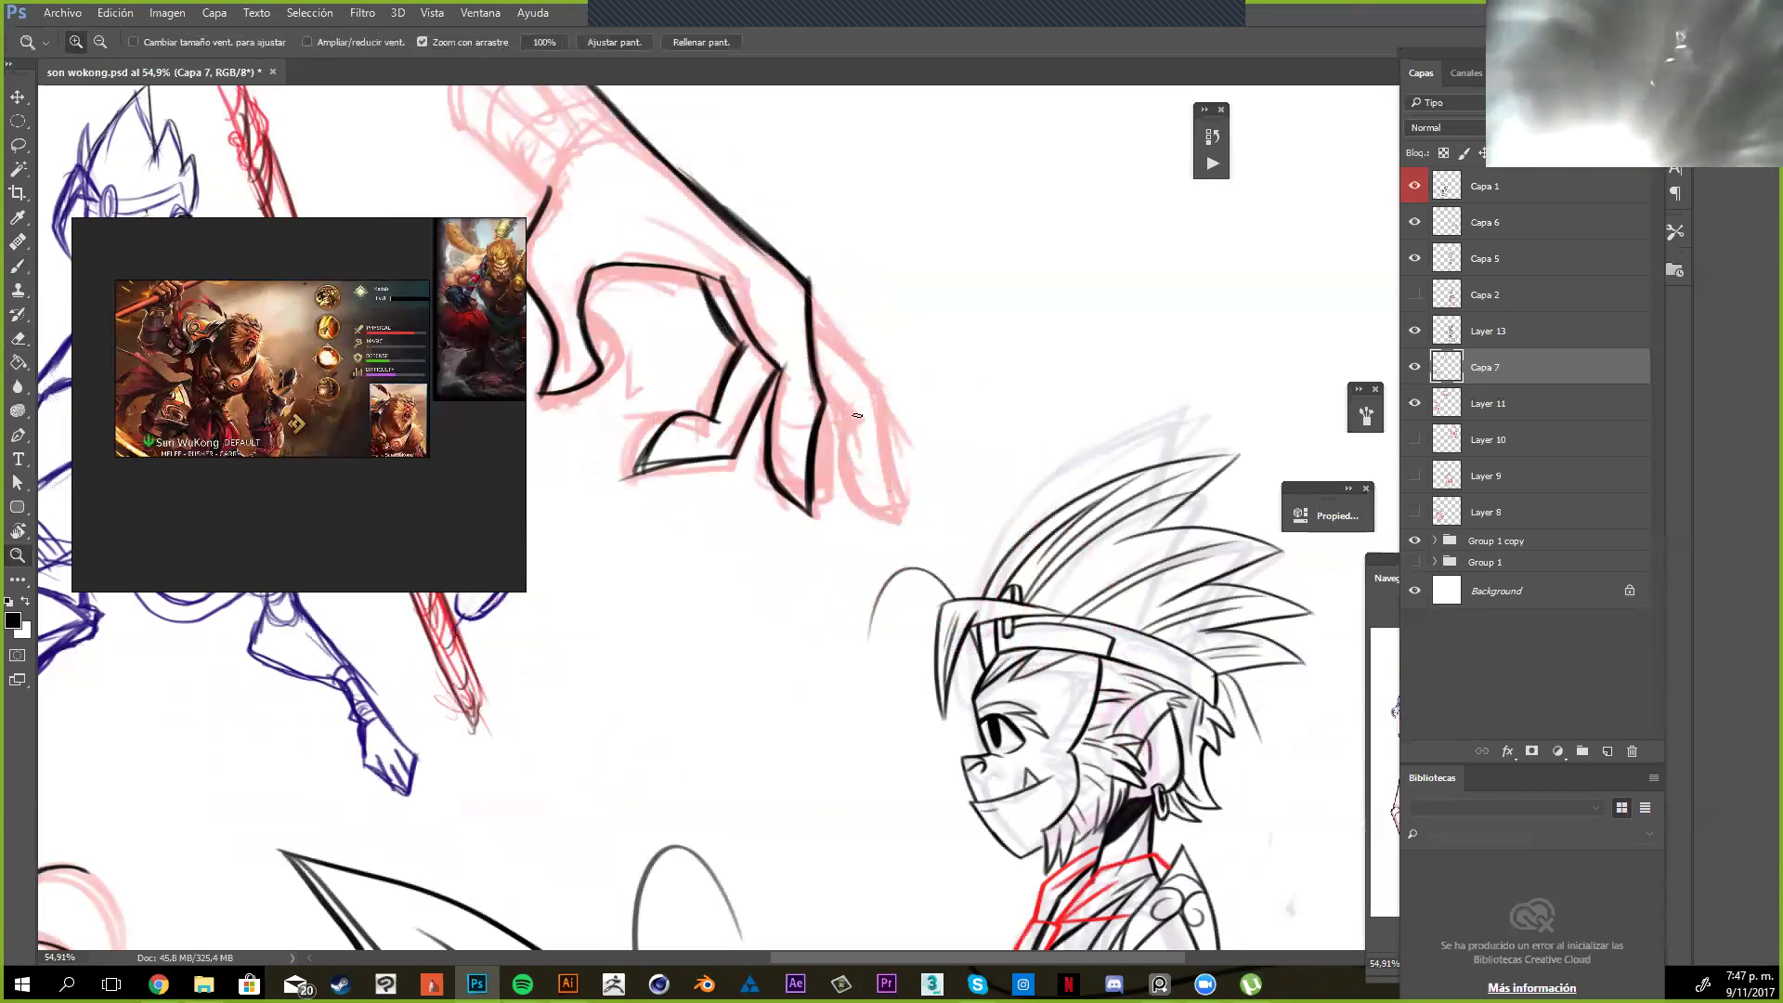
pyautogui.moveTo(857, 415); pyautogui.dragTo(896, 480)
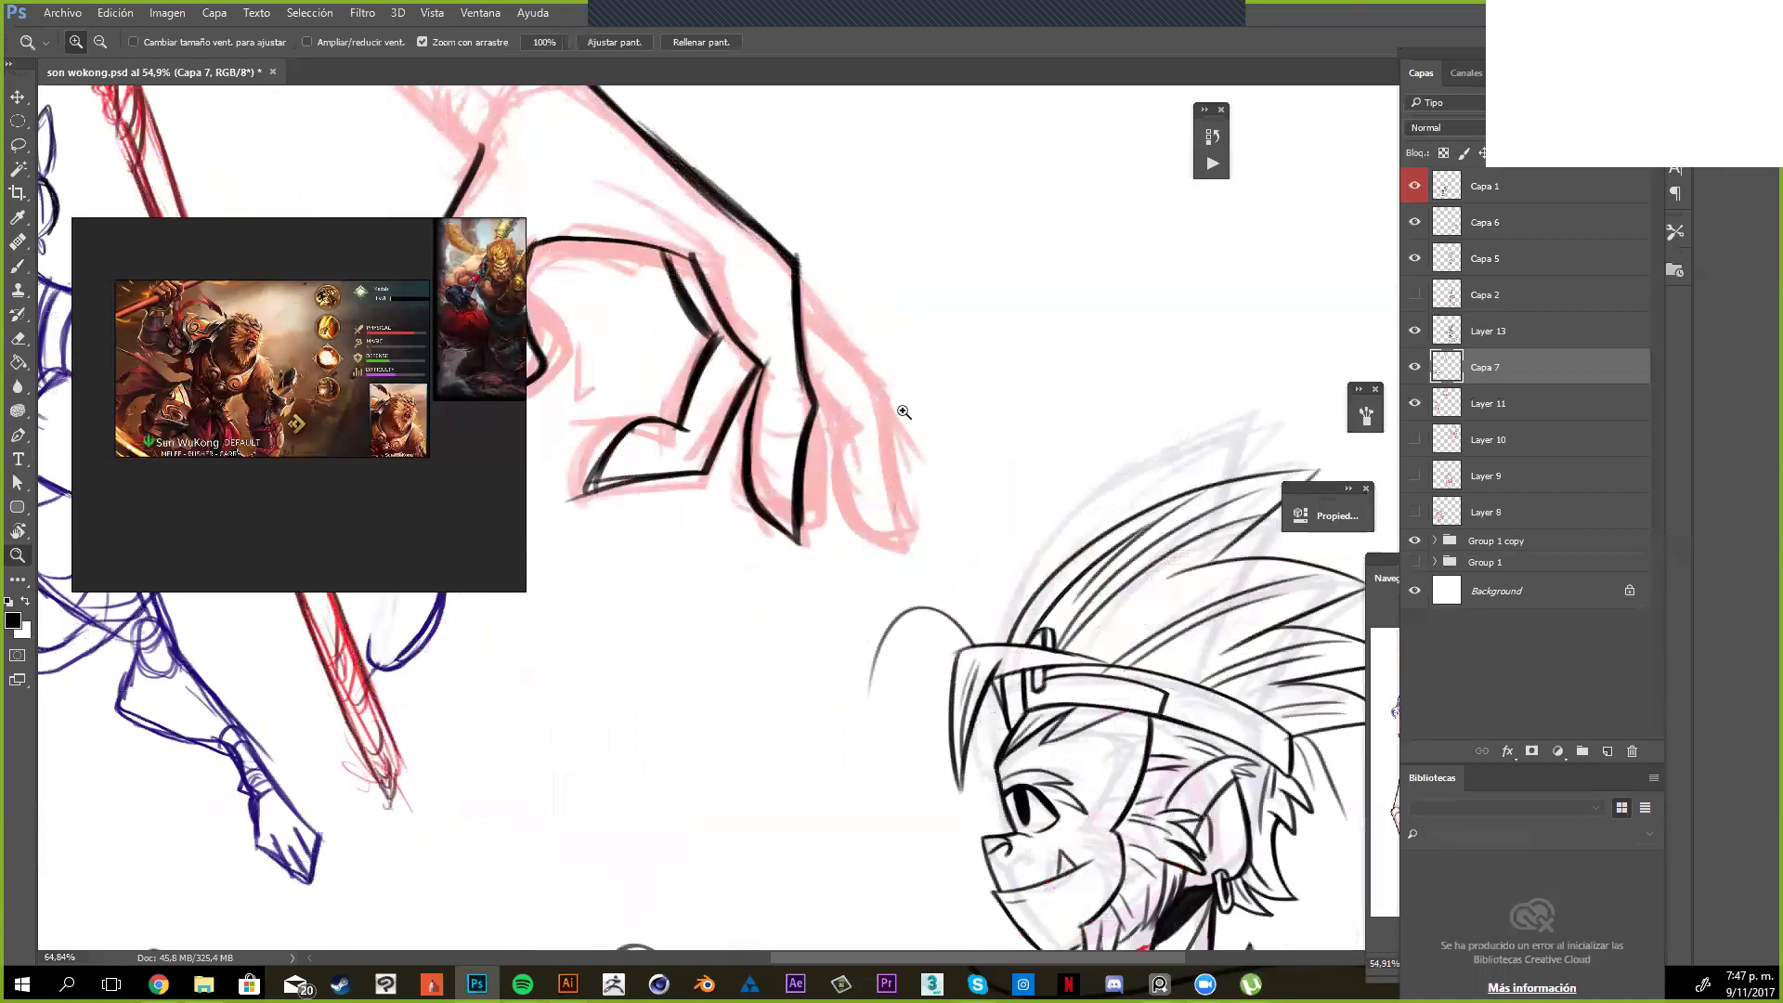
pyautogui.moveTo(903, 412); pyautogui.dragTo(903, 412)
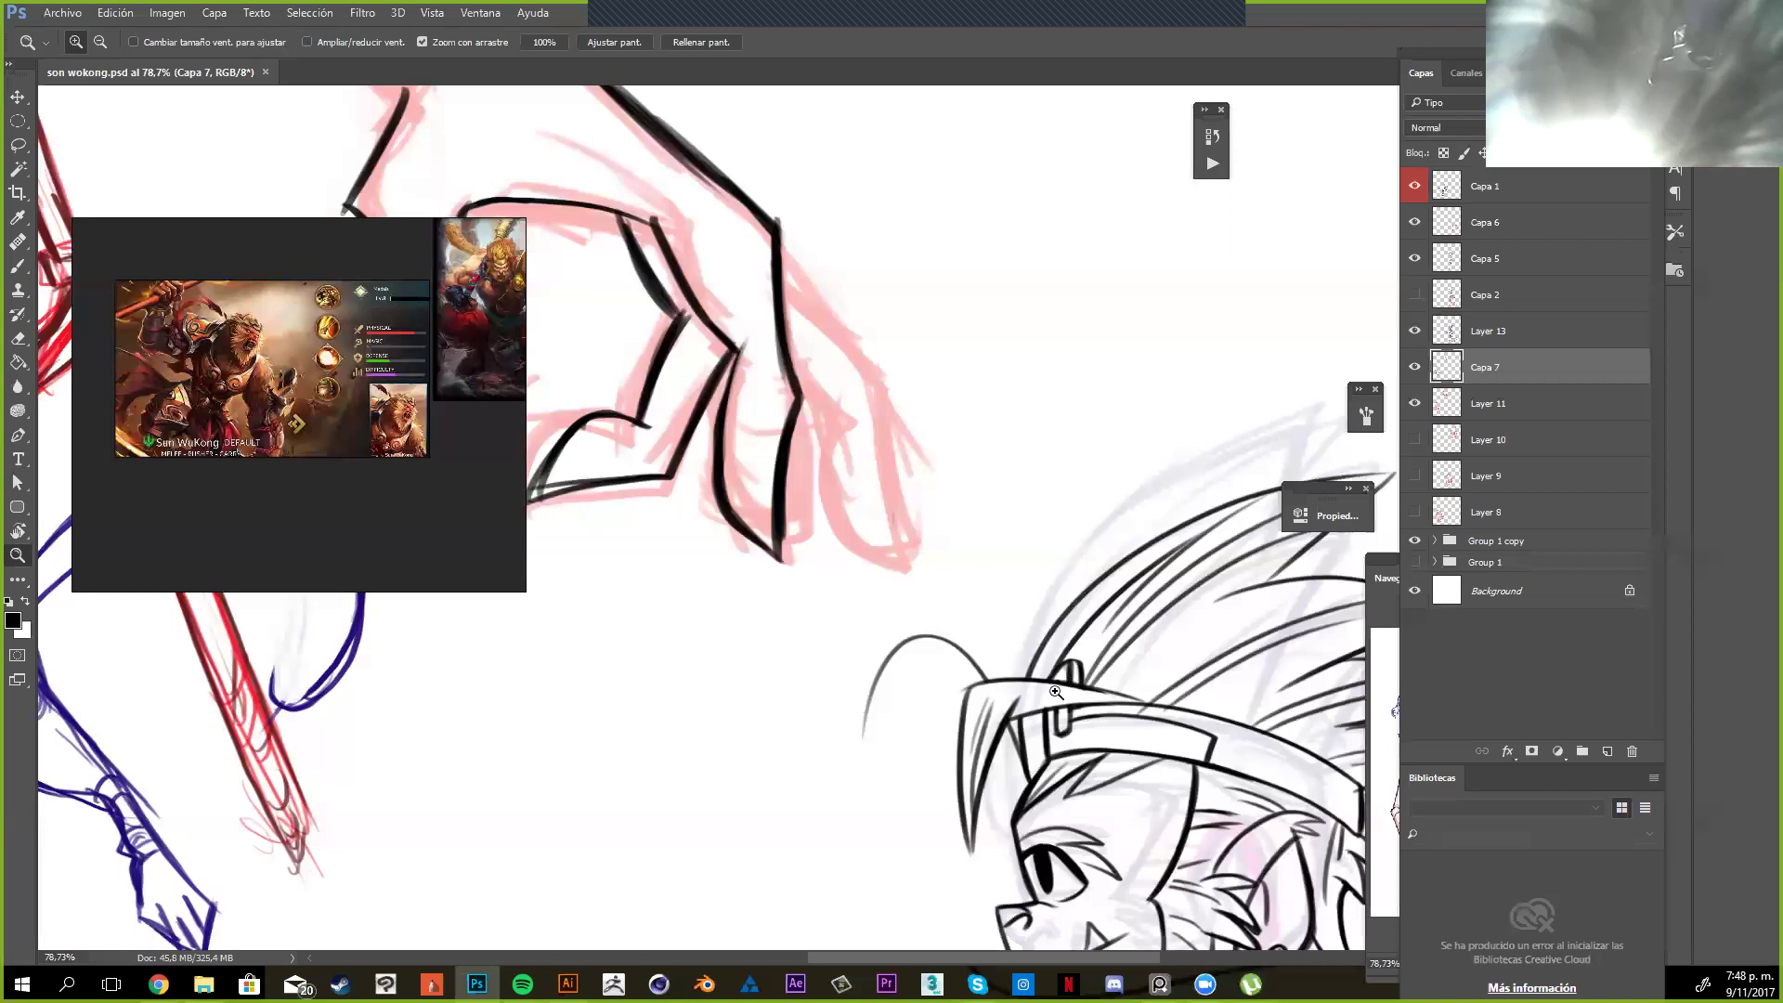
pyautogui.scroll(3, 1055, 692)
pyautogui.hscroll(-2, 1056, 692)
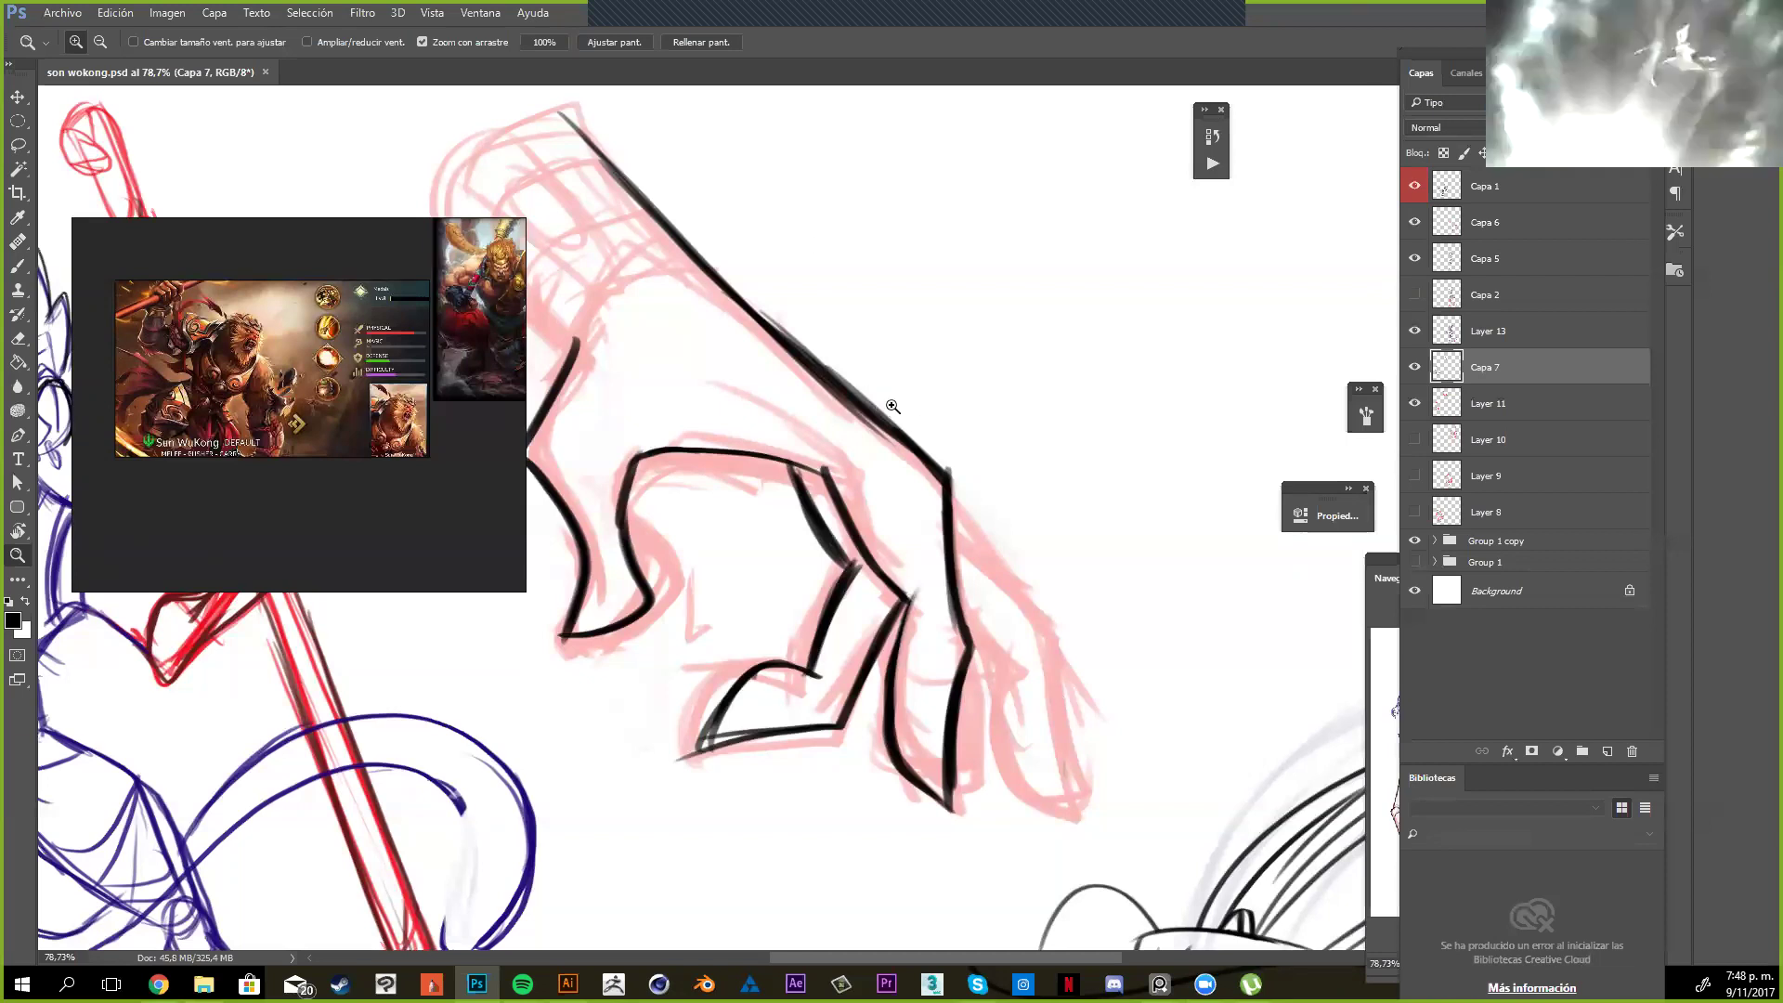
pyautogui.moveTo(870, 410); pyautogui.dragTo(927, 445)
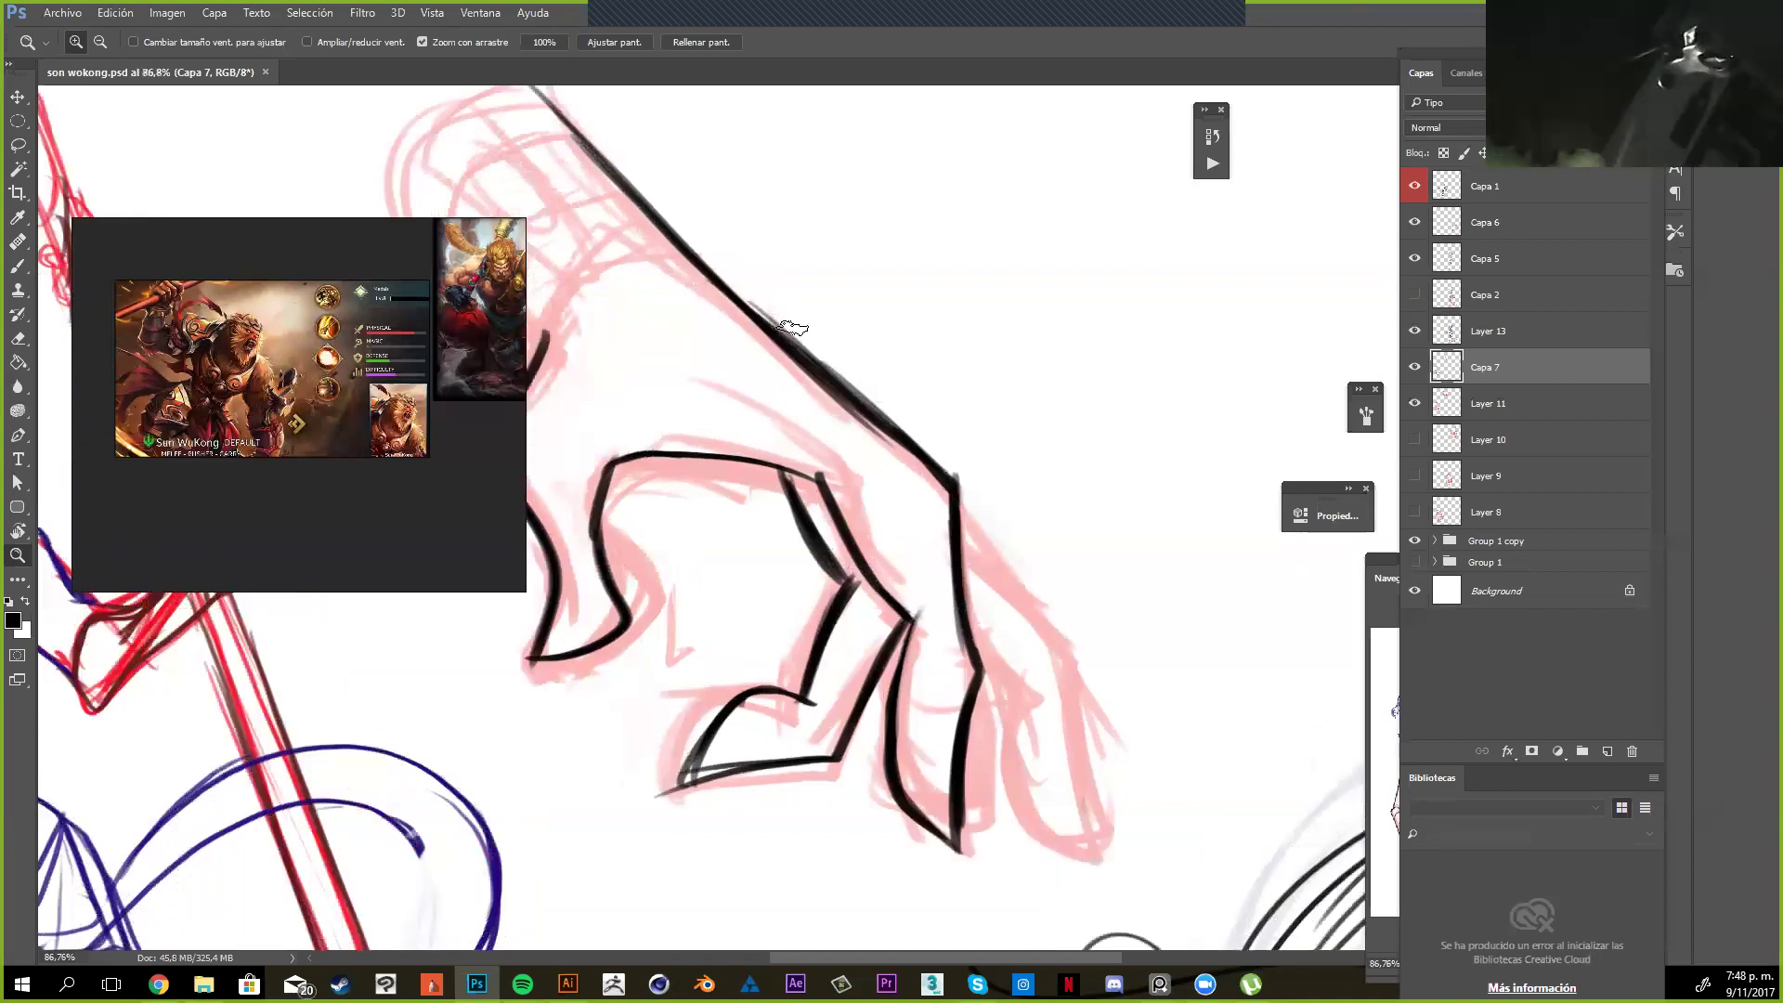
pyautogui.moveTo(987, 504); pyautogui.dragTo(780, 325)
pyautogui.press('b')
pyautogui.moveTo(849, 395); pyautogui.dragTo(947, 482)
pyautogui.moveTo(846, 403); pyautogui.dragTo(934, 481)
pyautogui.moveTo(807, 376); pyautogui.dragTo(937, 485)
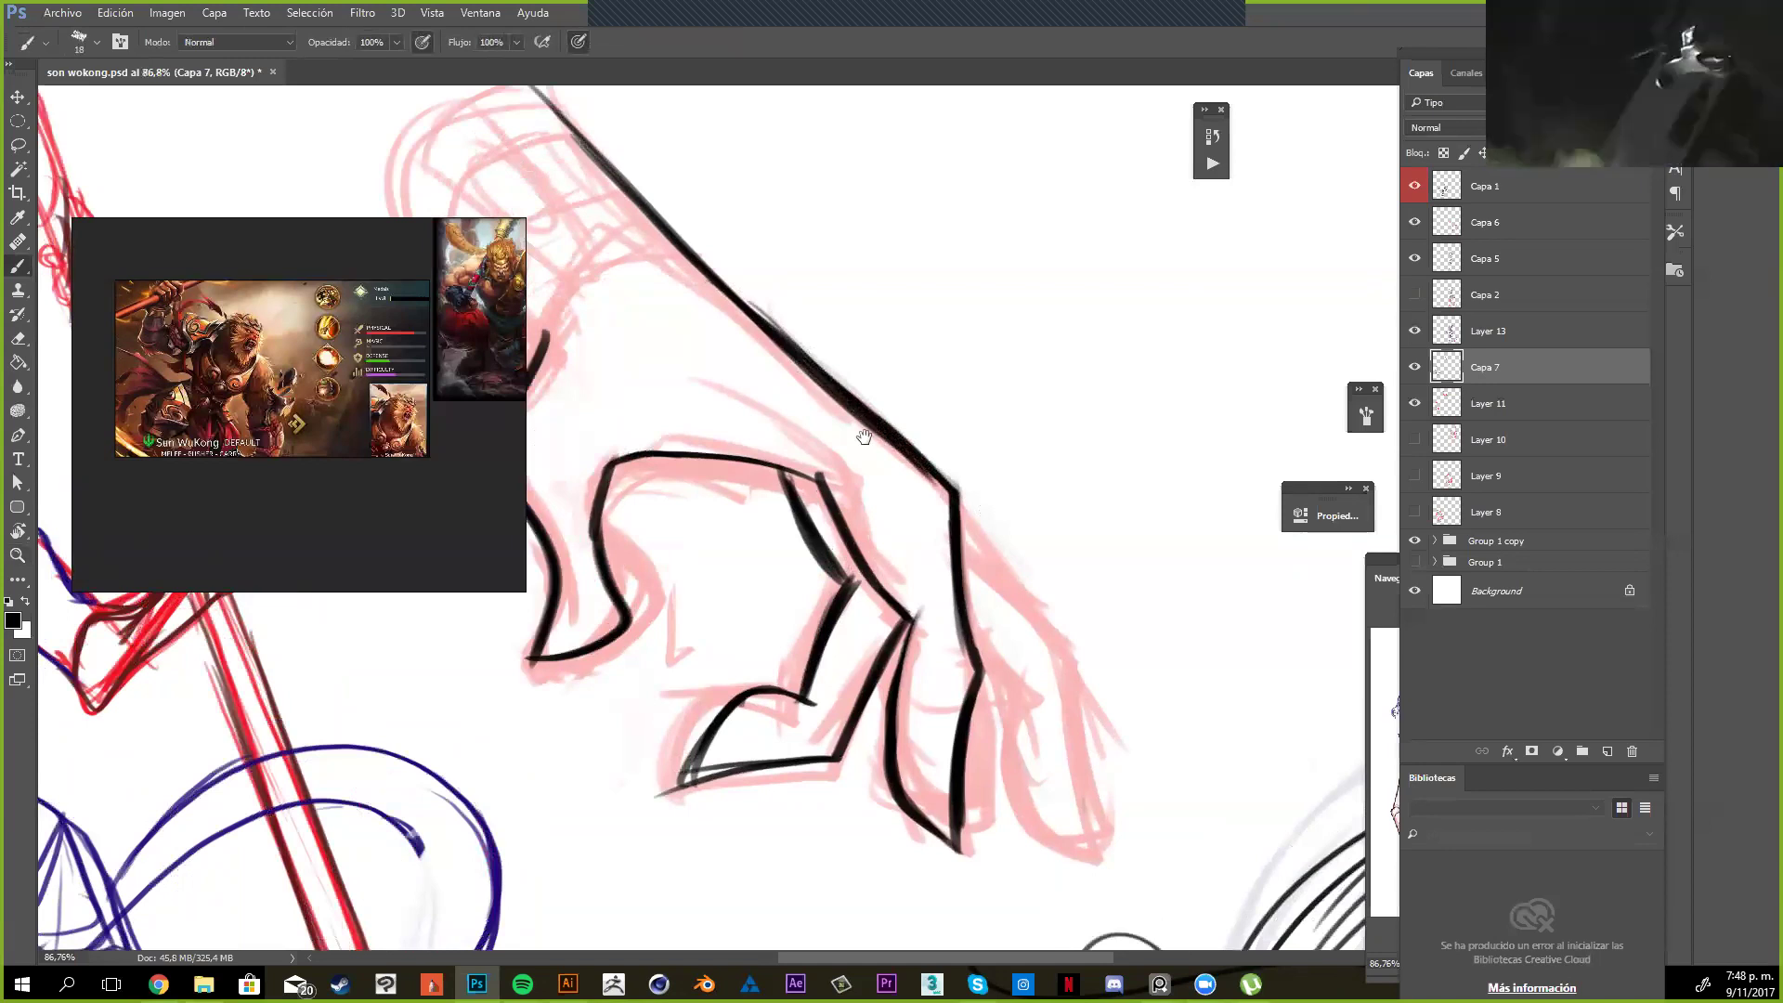
# Trim the rough outer side of the back-of-hand line with the eraser
pyautogui.moveTo(822, 401); pyautogui.dragTo(862, 448)
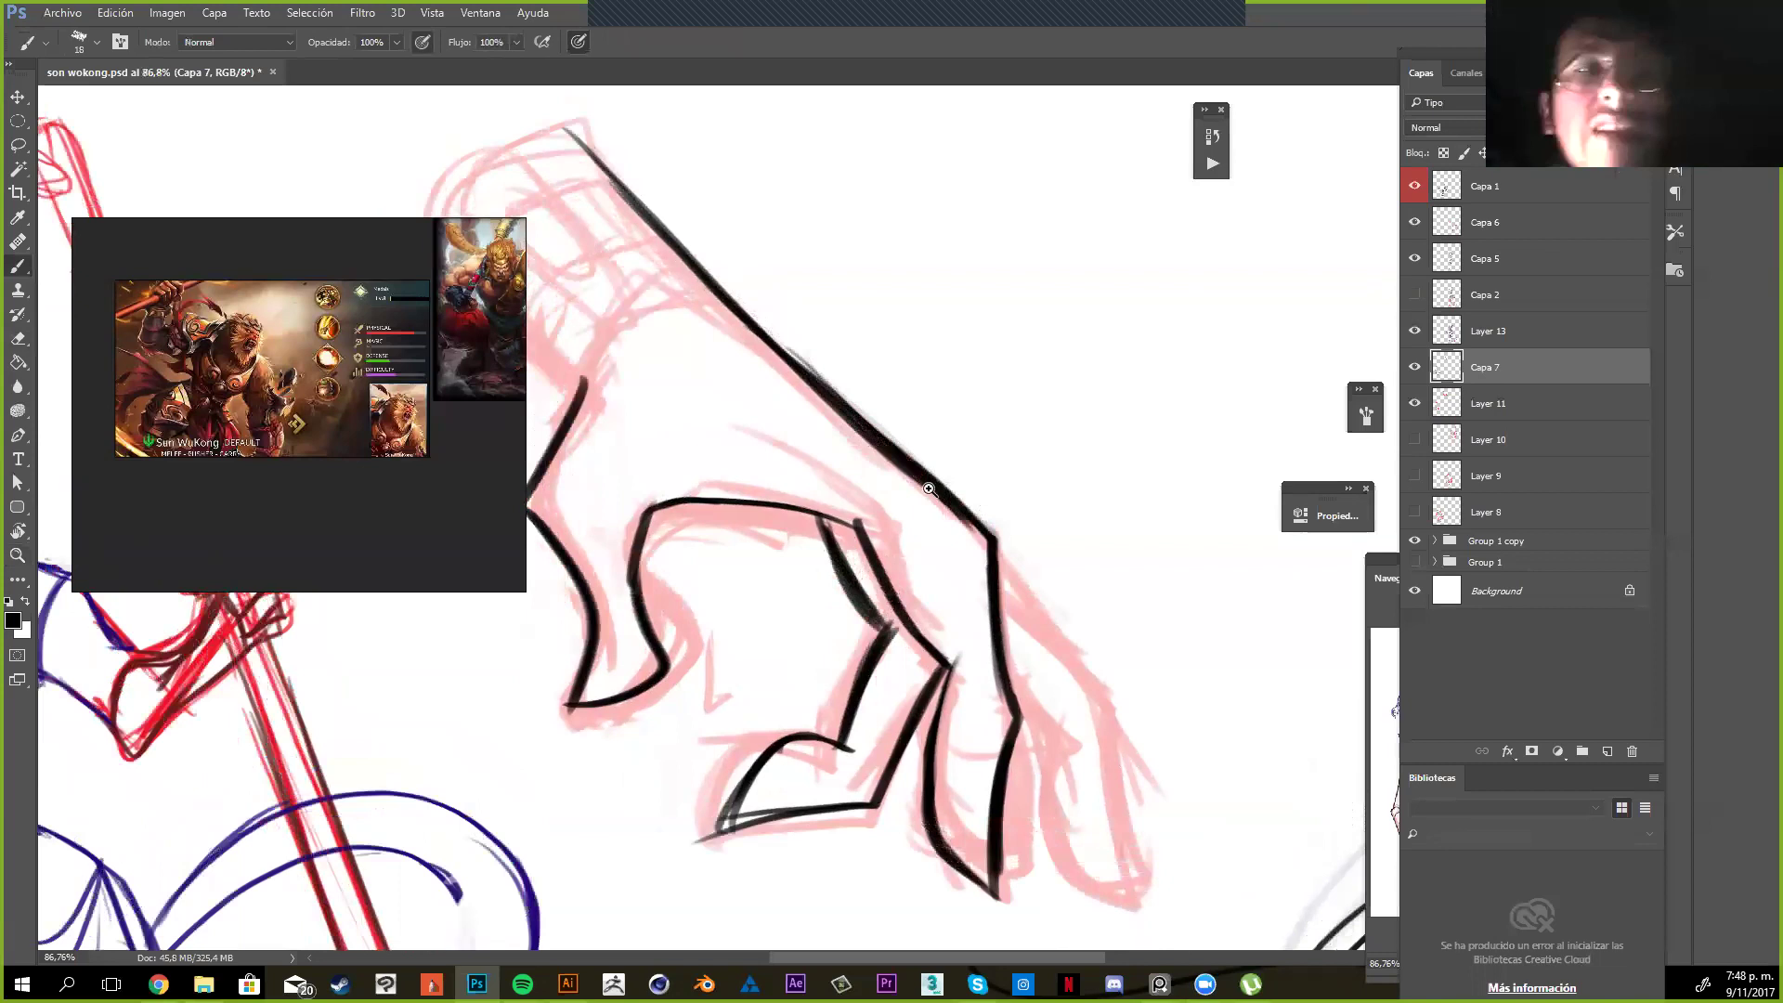
pyautogui.keyDown('ctrl'); pyautogui.click(929, 488); pyautogui.keyUp('ctrl')
pyautogui.press('e')
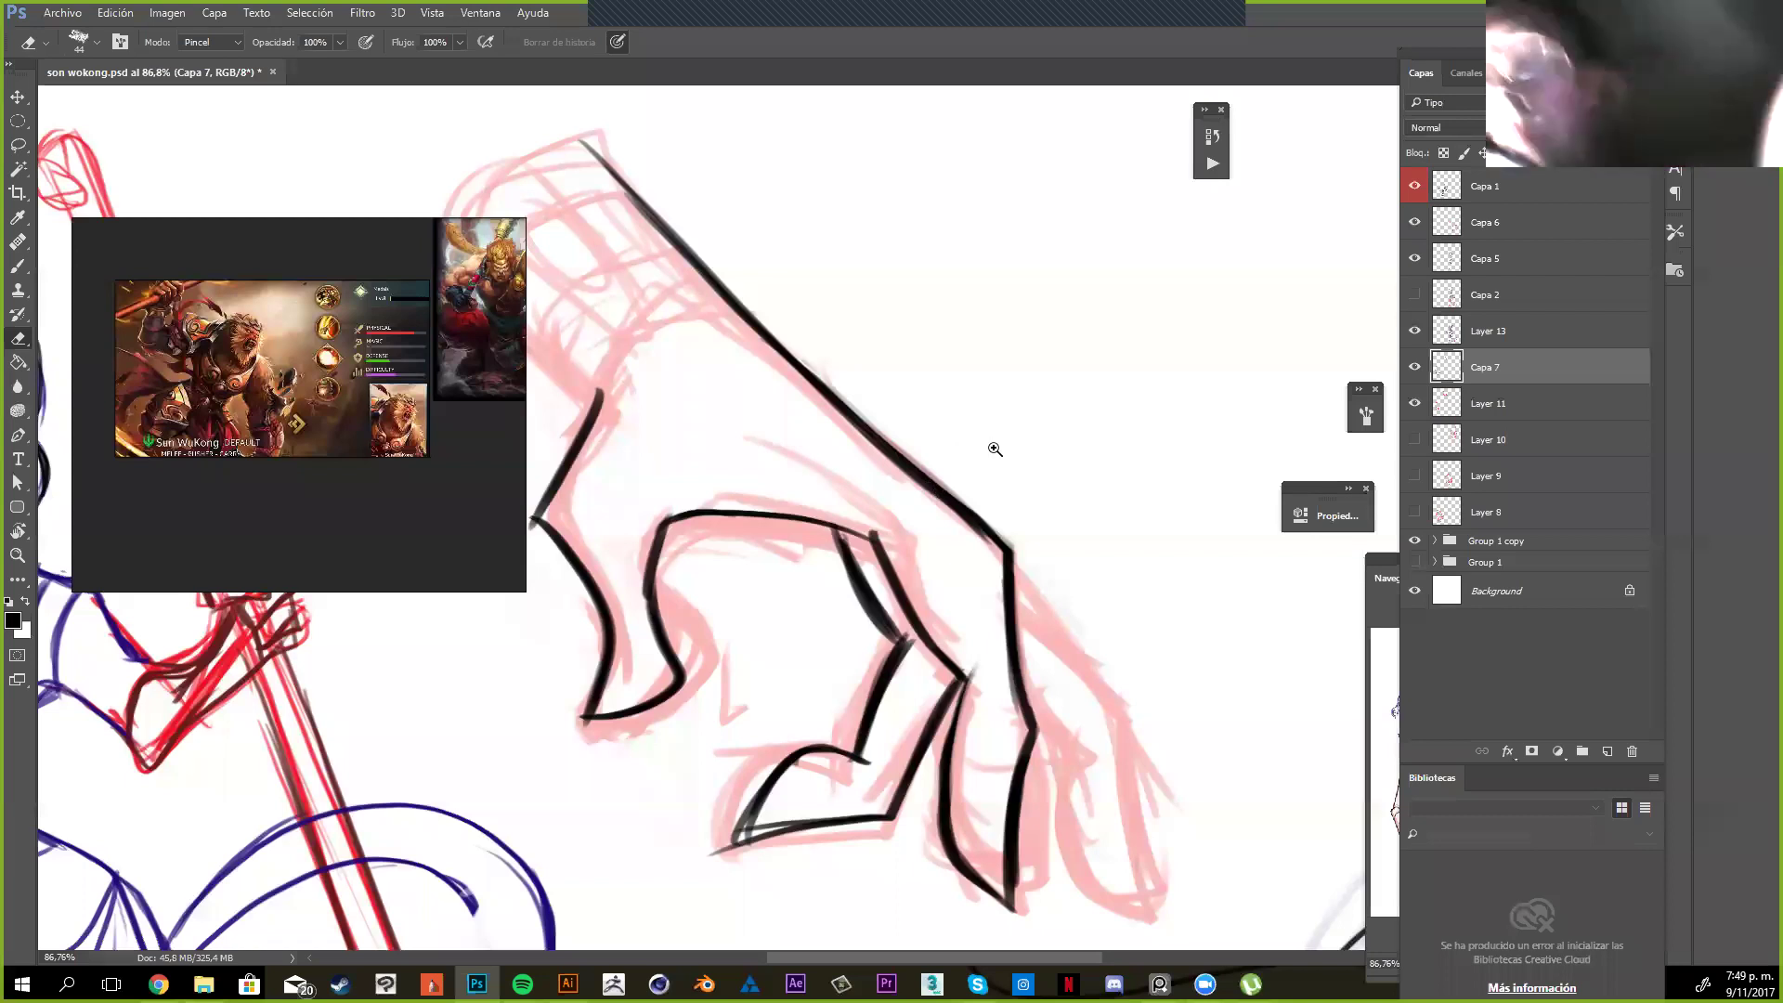
# Ink the curved wristband edge across the wrist, from the thumb side to the back-of-hand line
pyautogui.moveTo(995, 449); pyautogui.dragTo(955, 457)
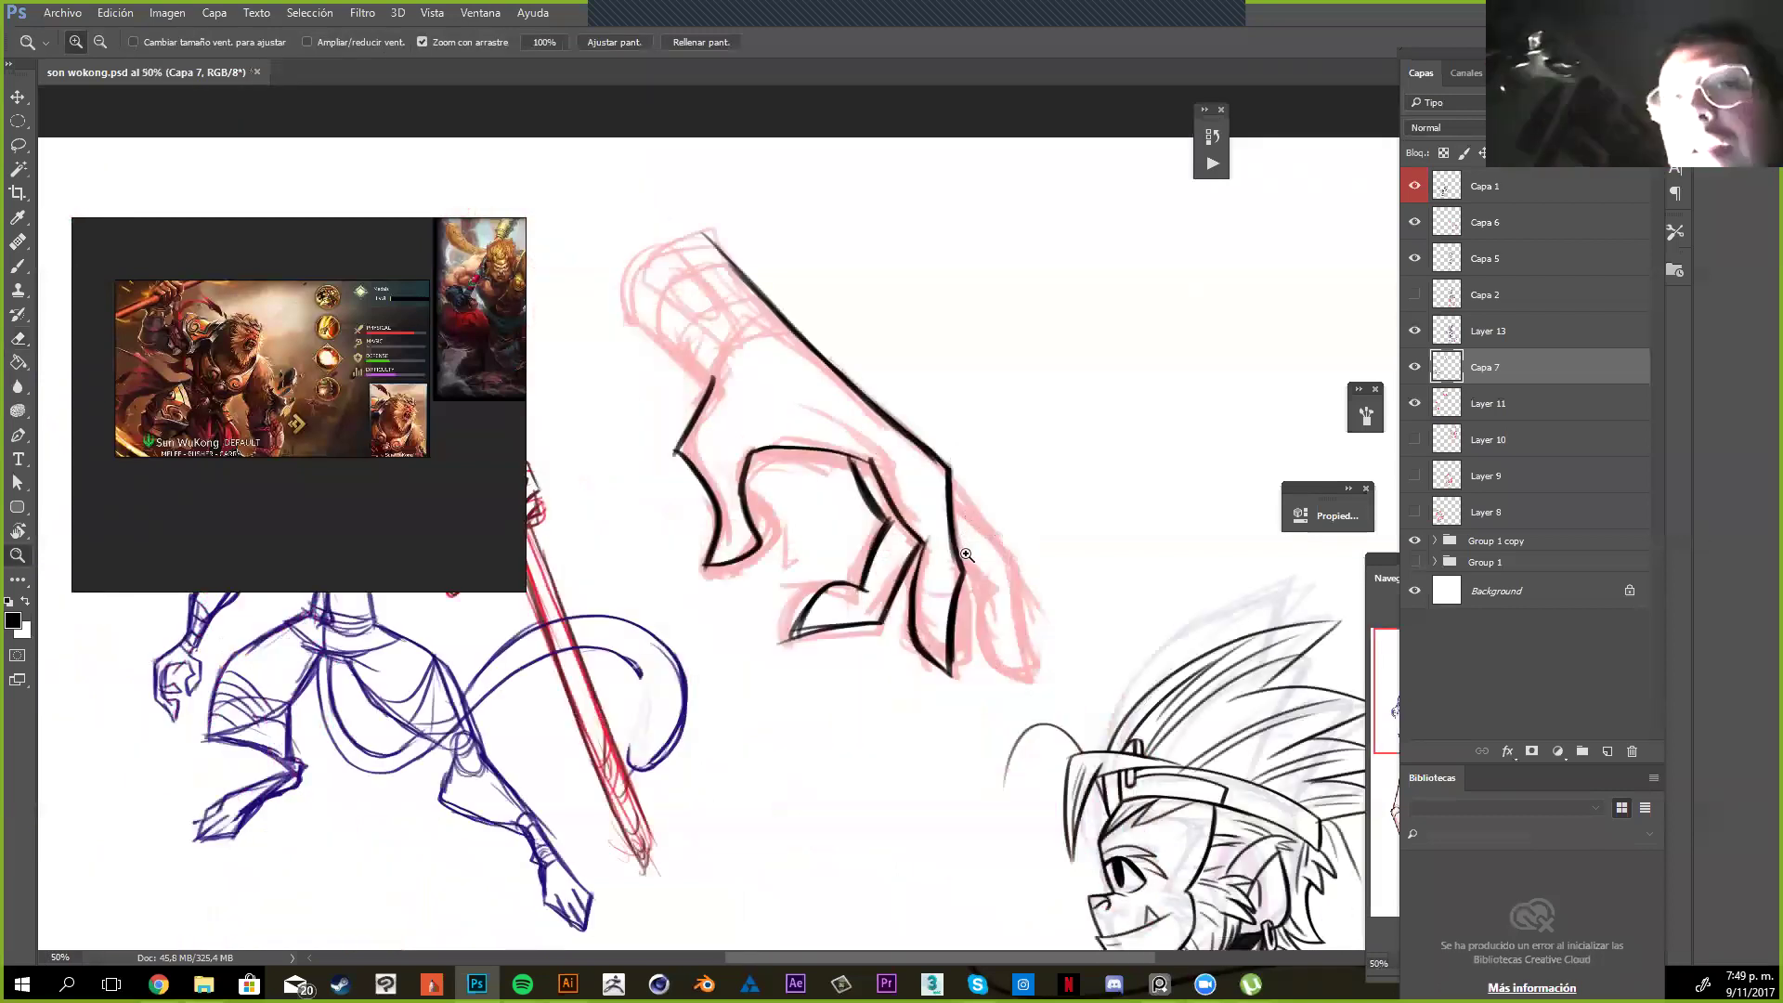
pyautogui.moveTo(973, 550); pyautogui.dragTo(953, 562)
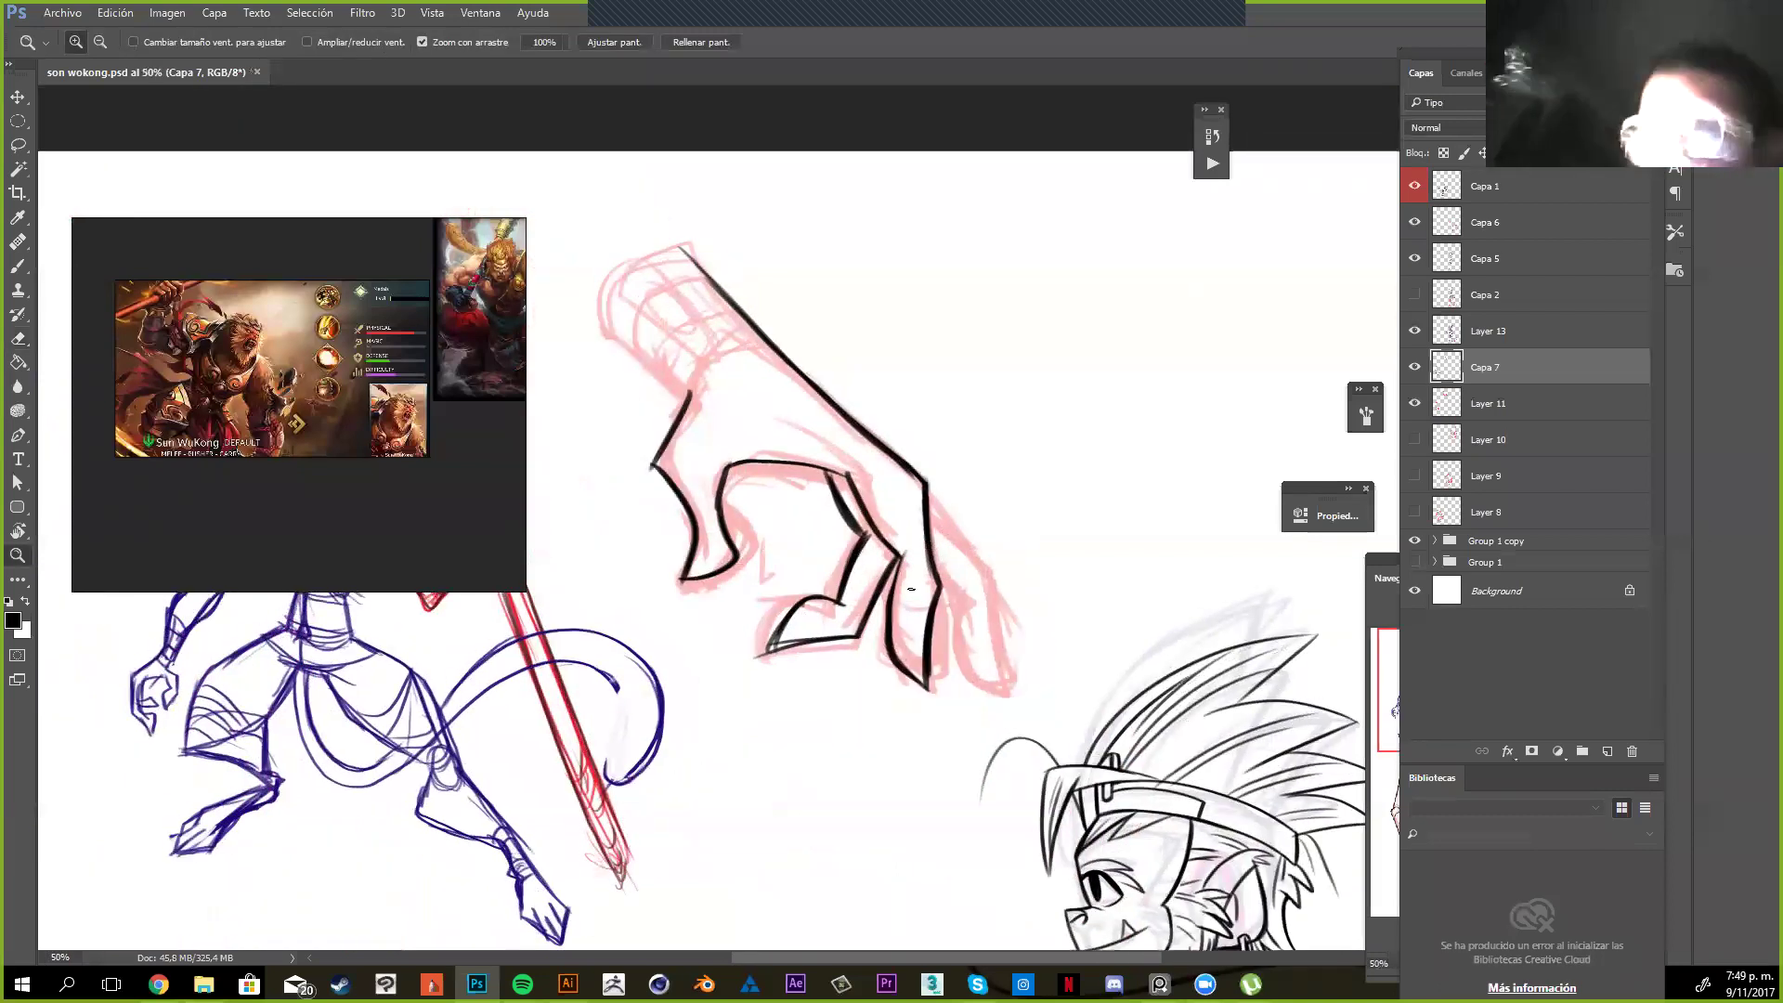
pyautogui.press('b')
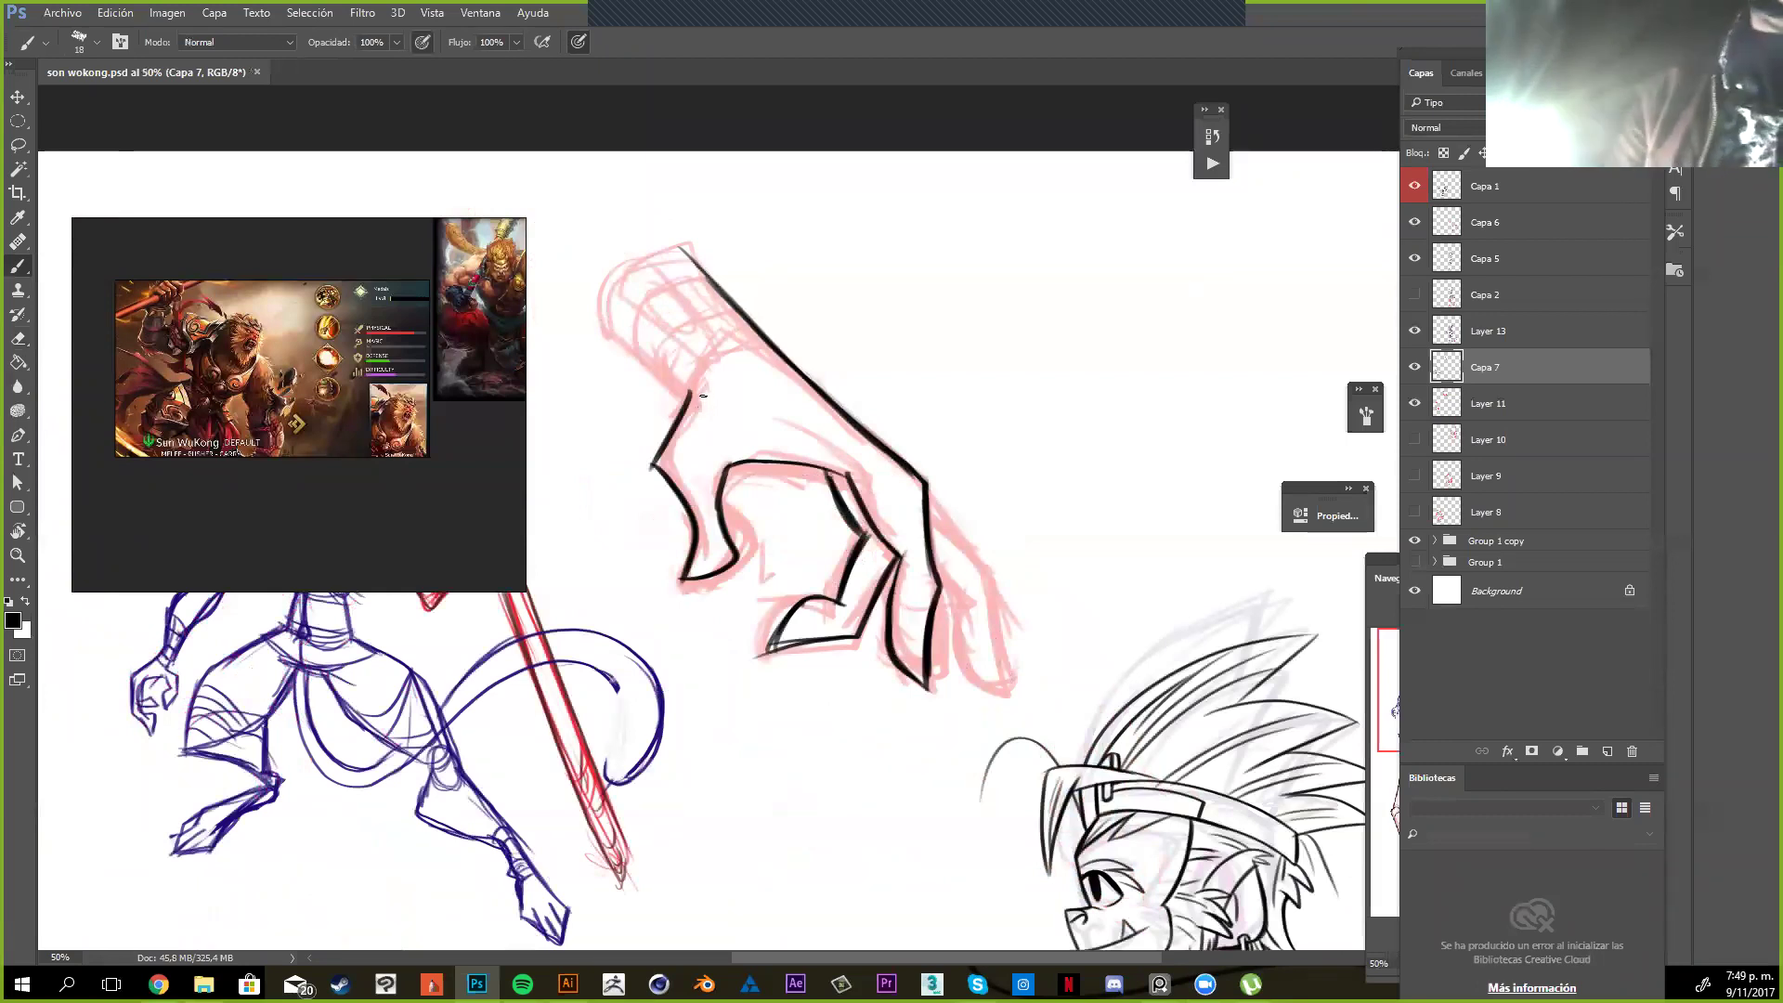
pyautogui.press('z')
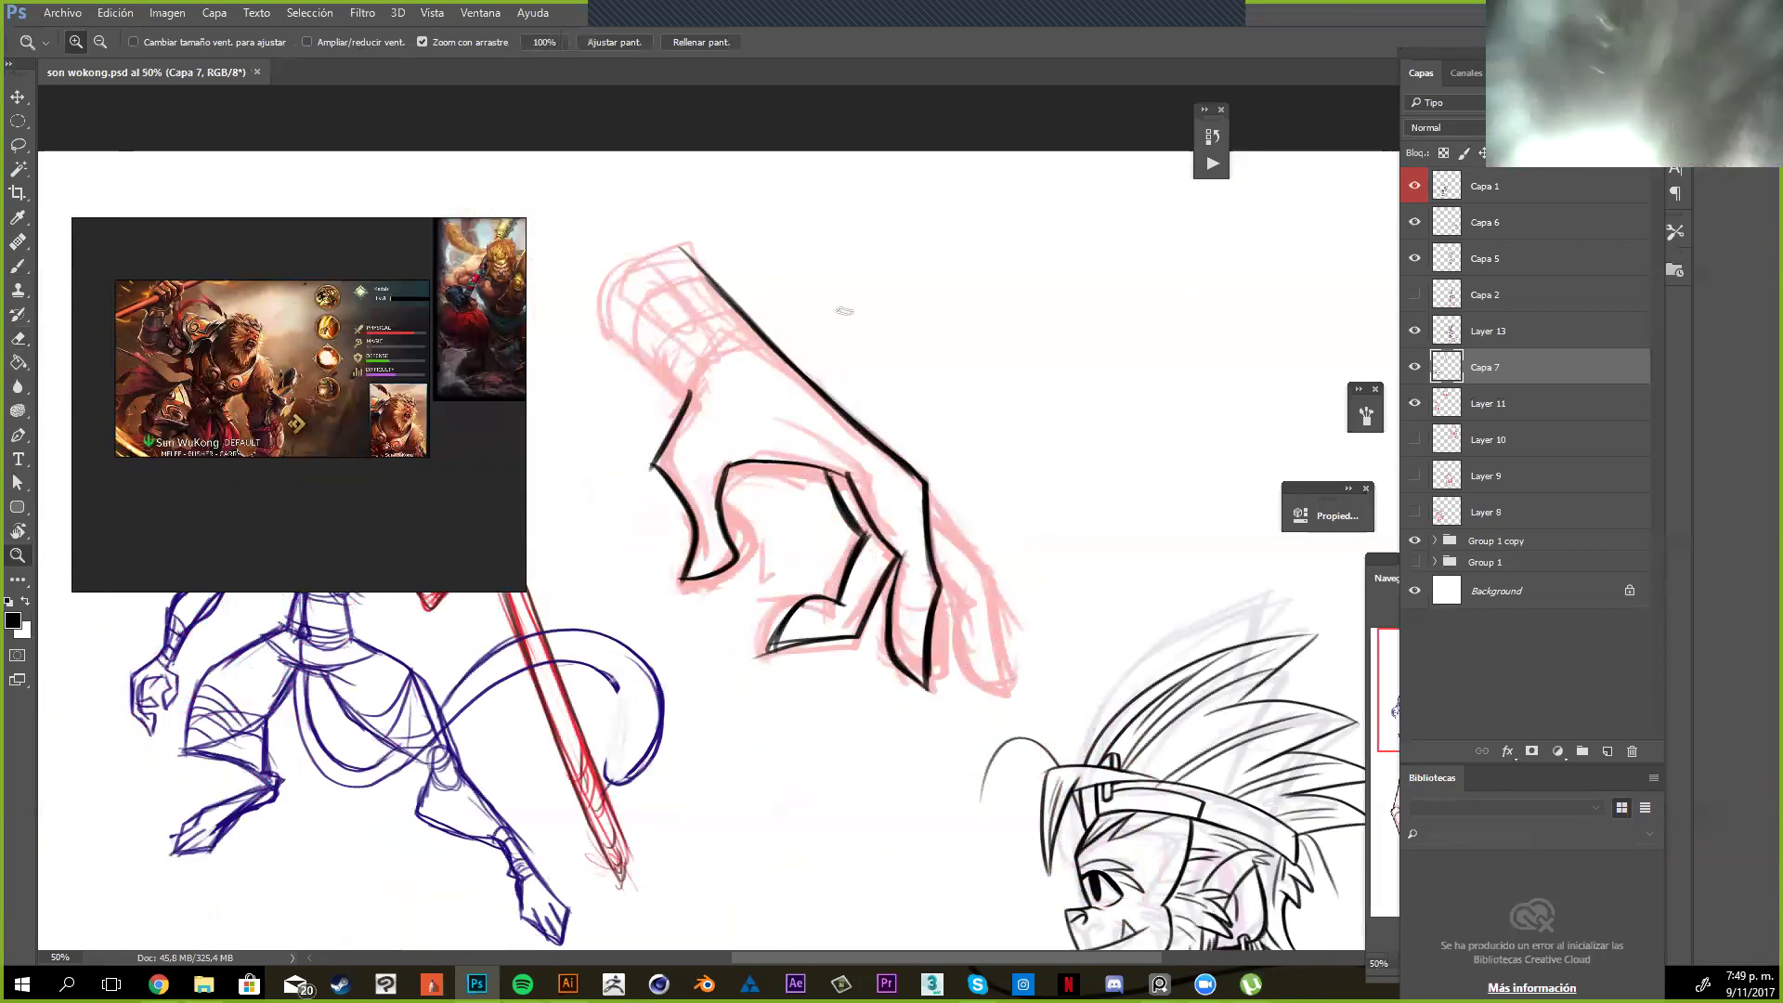
pyautogui.moveTo(664, 326); pyautogui.dragTo(738, 389)
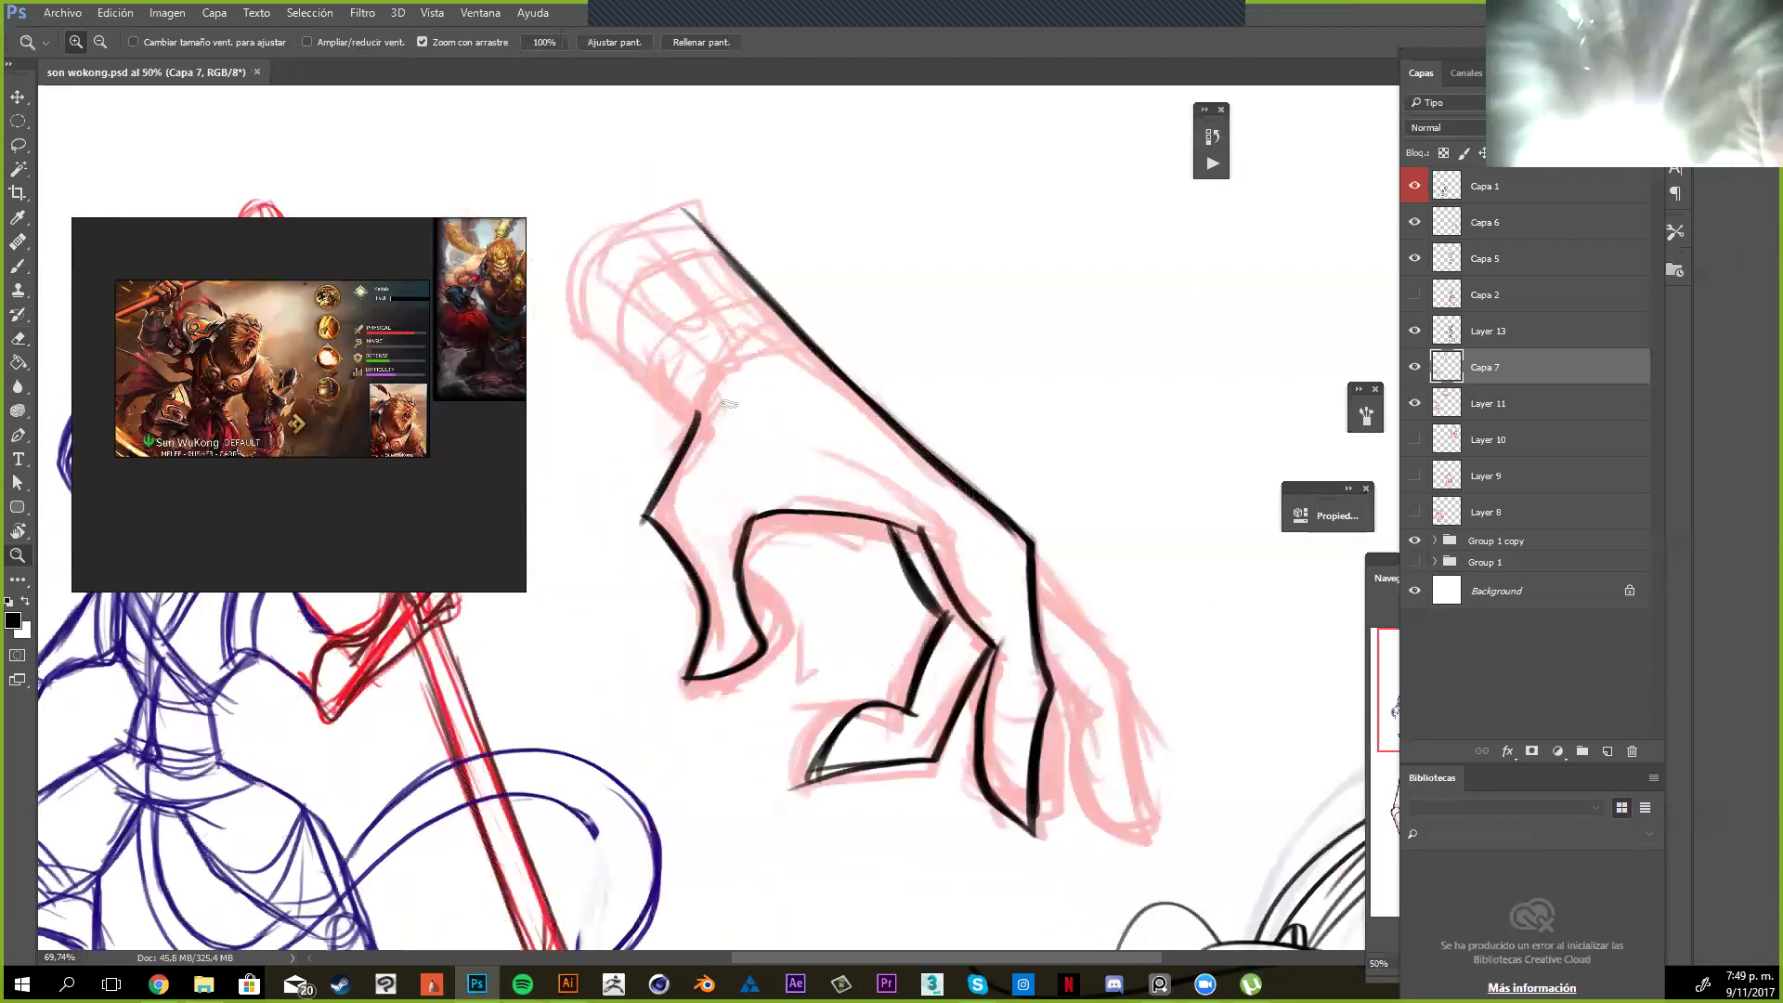
pyautogui.press('b')
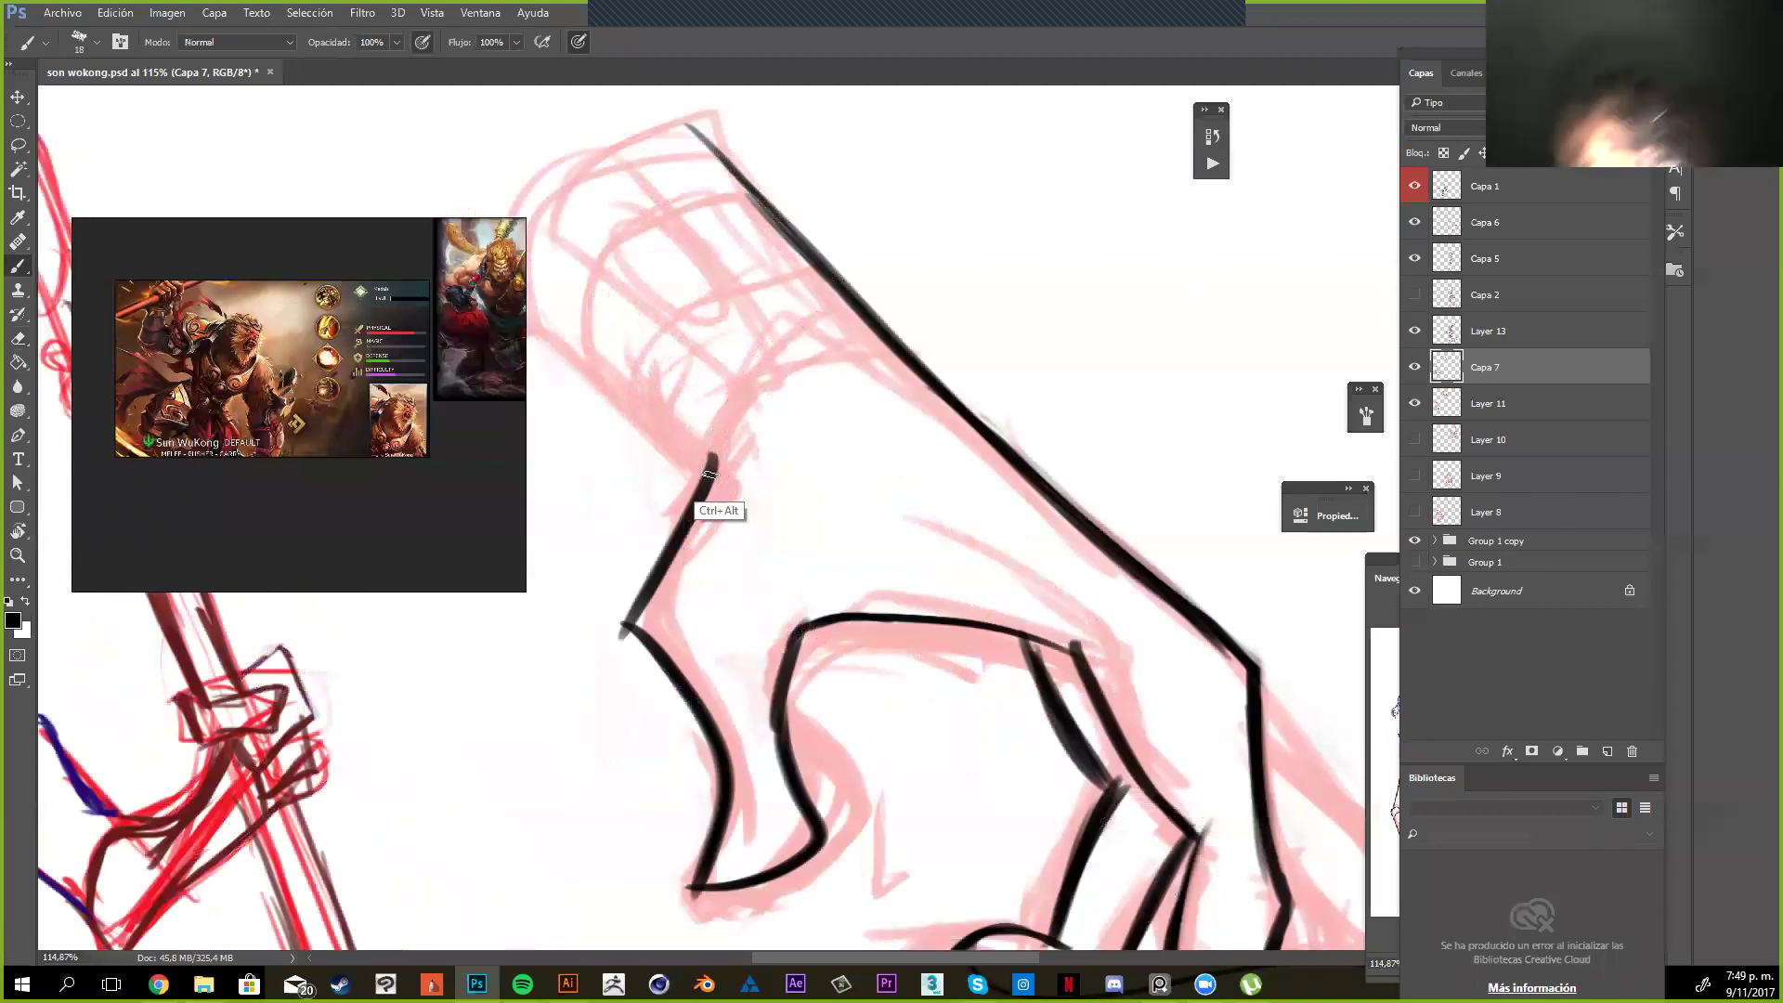
pyautogui.press('z')
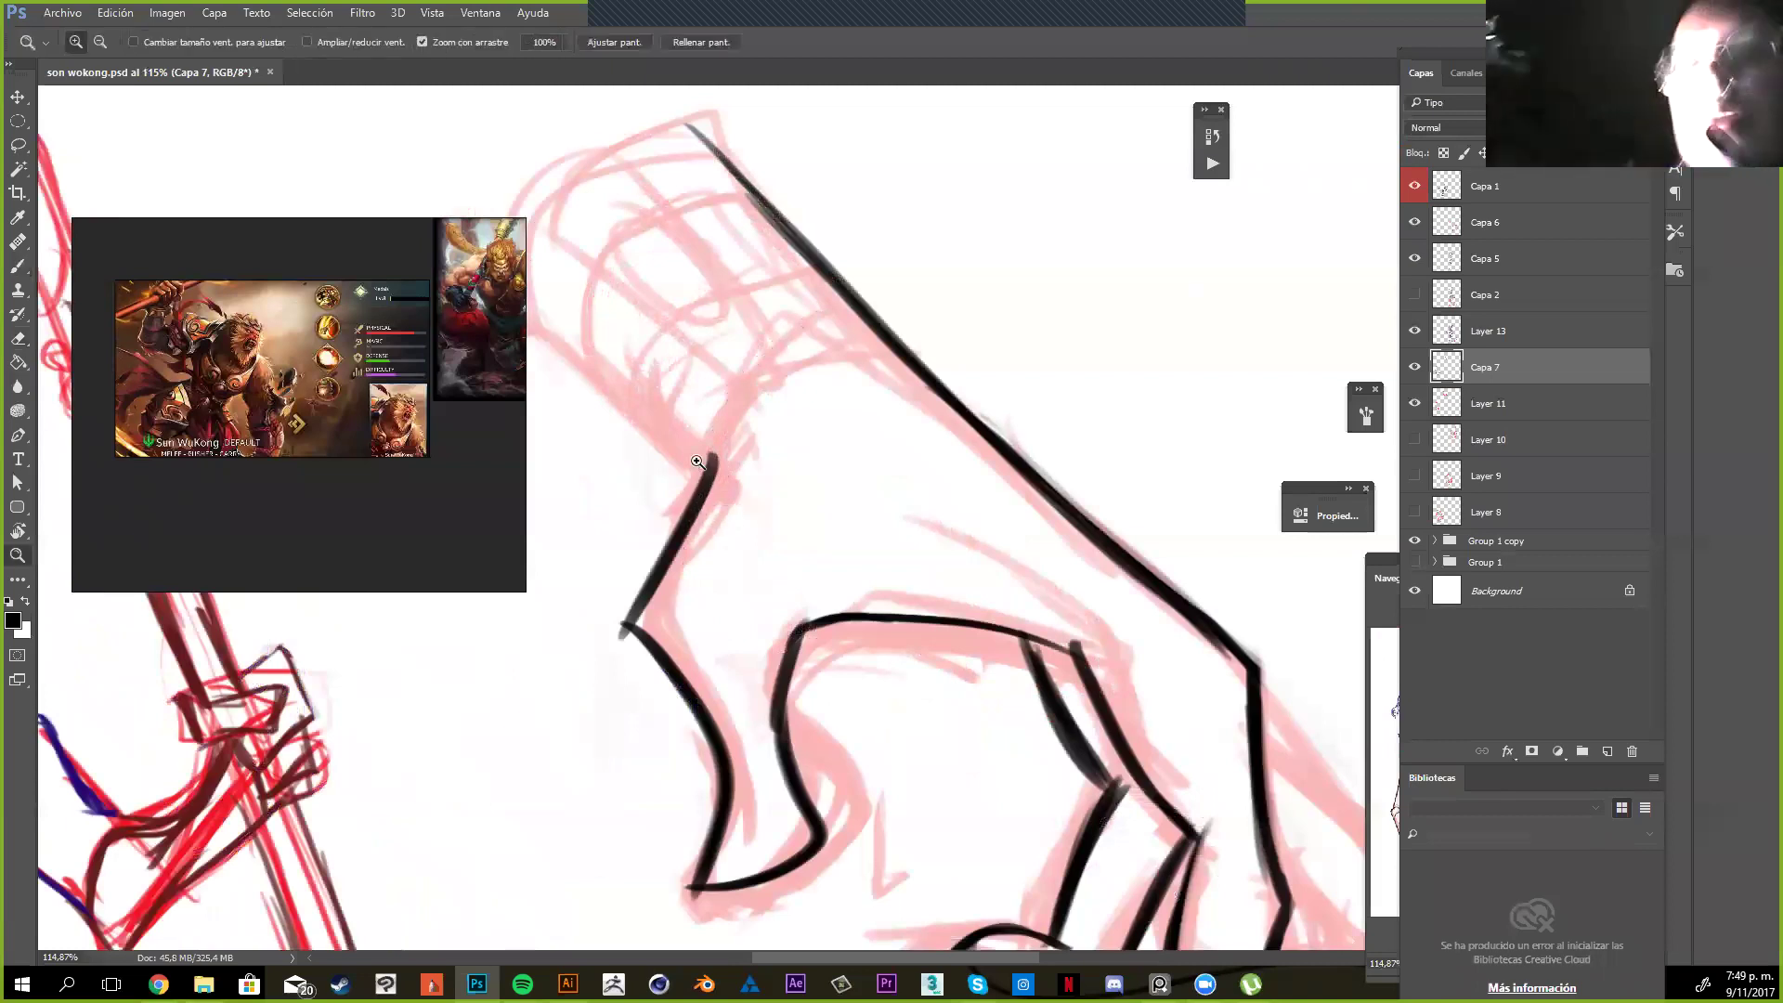
pyautogui.press('b')
pyautogui.moveTo(699, 478); pyautogui.dragTo(836, 342)
pyautogui.moveTo(725, 426); pyautogui.dragTo(875, 334)
pyautogui.moveTo(752, 396); pyautogui.dragTo(866, 339)
pyautogui.moveTo(701, 485)
pyautogui.mouseDown()
pyautogui.moveTo(730, 435)
pyautogui.moveTo(696, 487)
pyautogui.mouseUp()
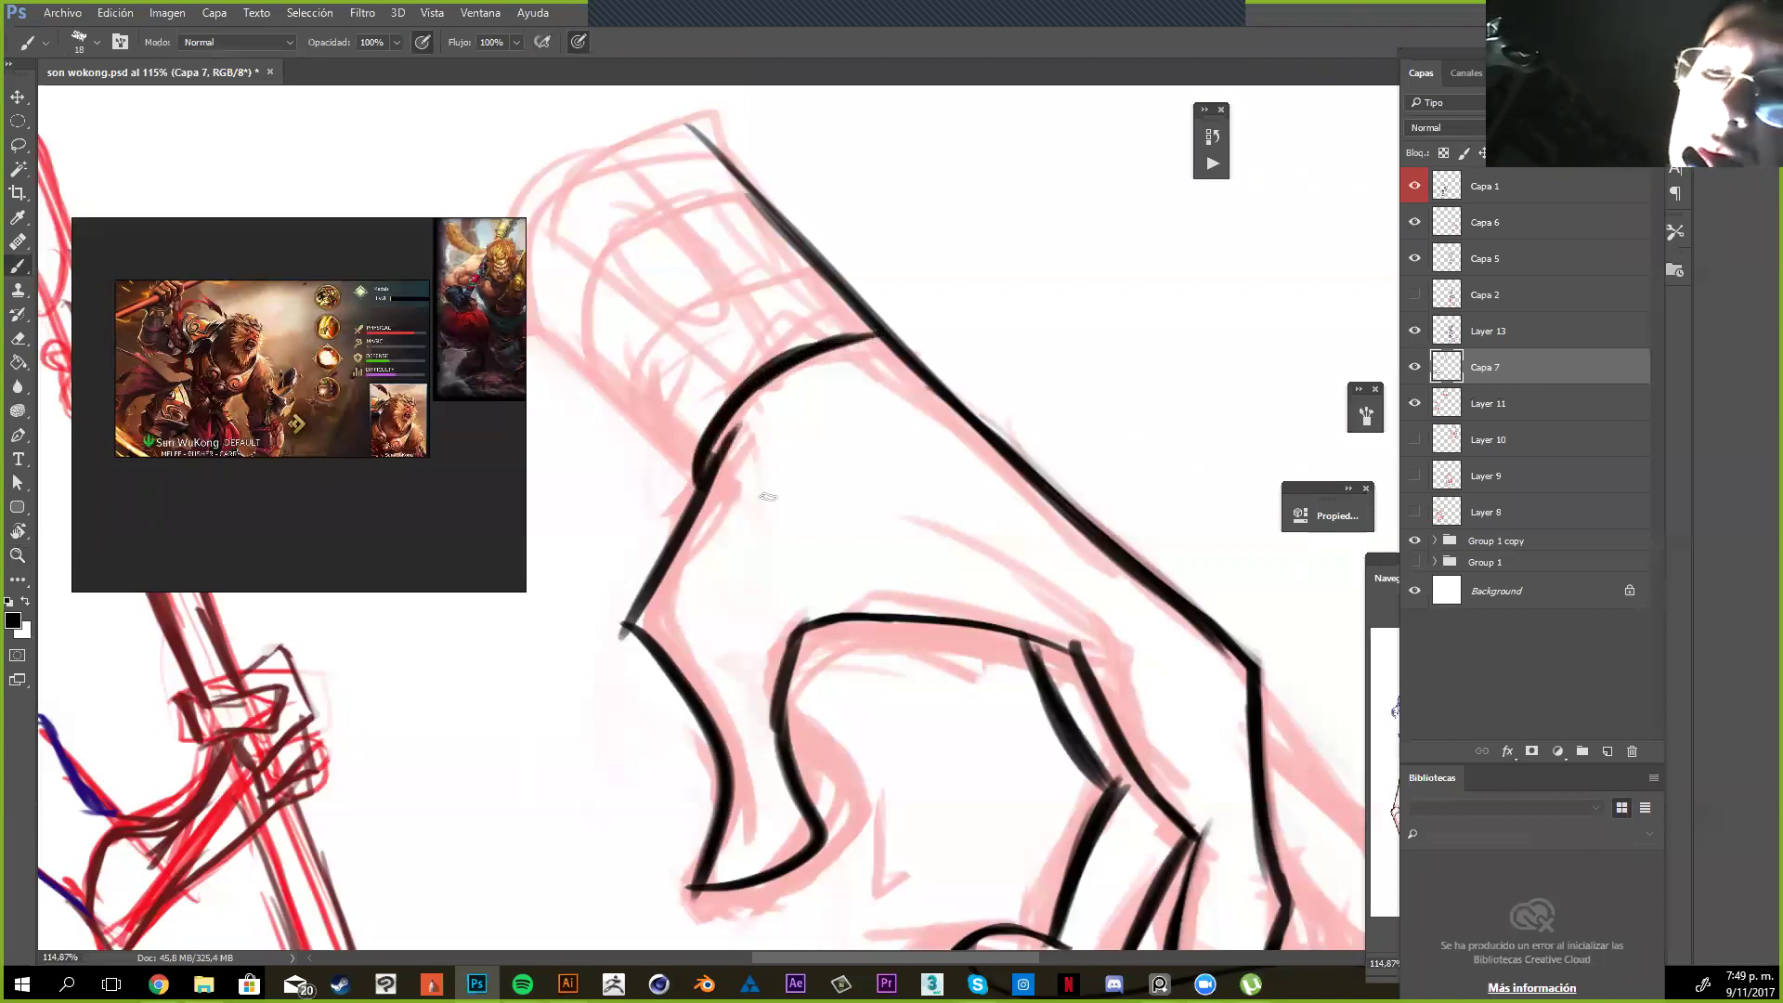
# Ink both forearm edges from the wrist to past the end of the sketch and trim the upper edge's stray ink
pyautogui.moveTo(770, 179)
pyautogui.mouseDown()
pyautogui.moveTo(859, 237)
pyautogui.moveTo(831, 182)
pyautogui.mouseUp()
pyautogui.moveTo(831, 566); pyautogui.dragTo(591, 342)
pyautogui.moveTo(956, 337); pyautogui.dragTo(770, 135)
pyautogui.moveTo(1006, 393)
pyautogui.mouseDown()
pyautogui.moveTo(770, 135)
pyautogui.moveTo(1031, 401)
pyautogui.mouseUp()
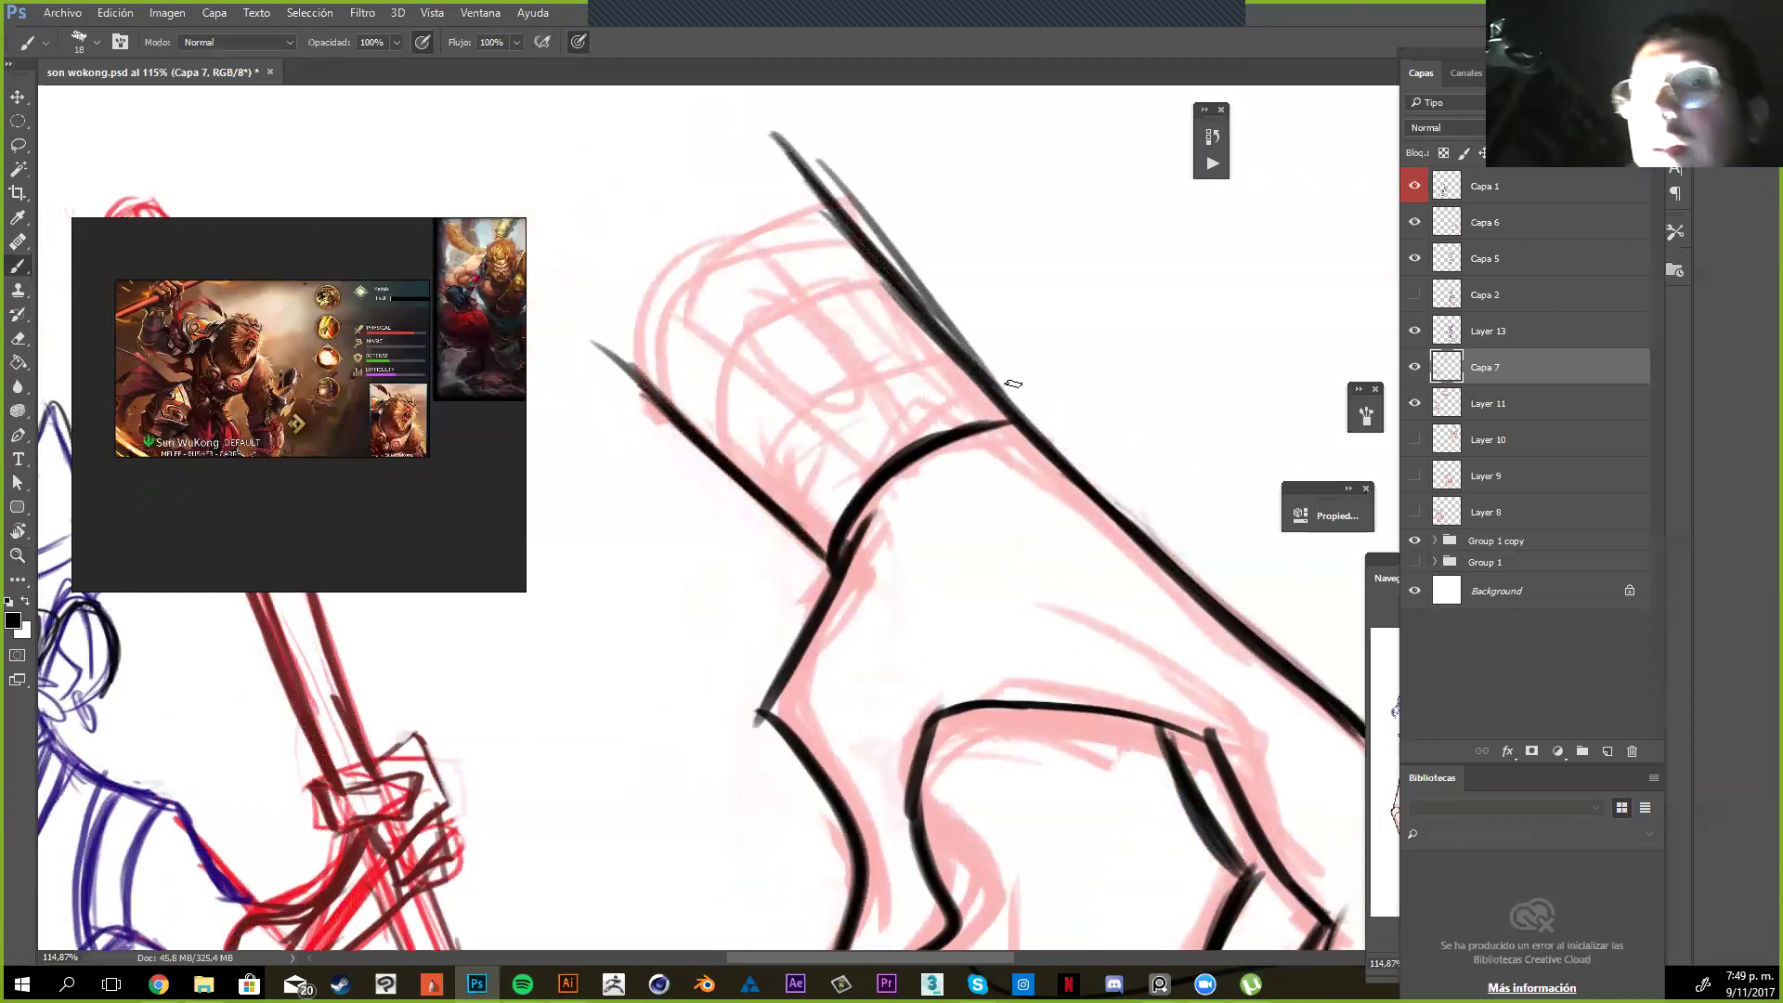
pyautogui.press('e')
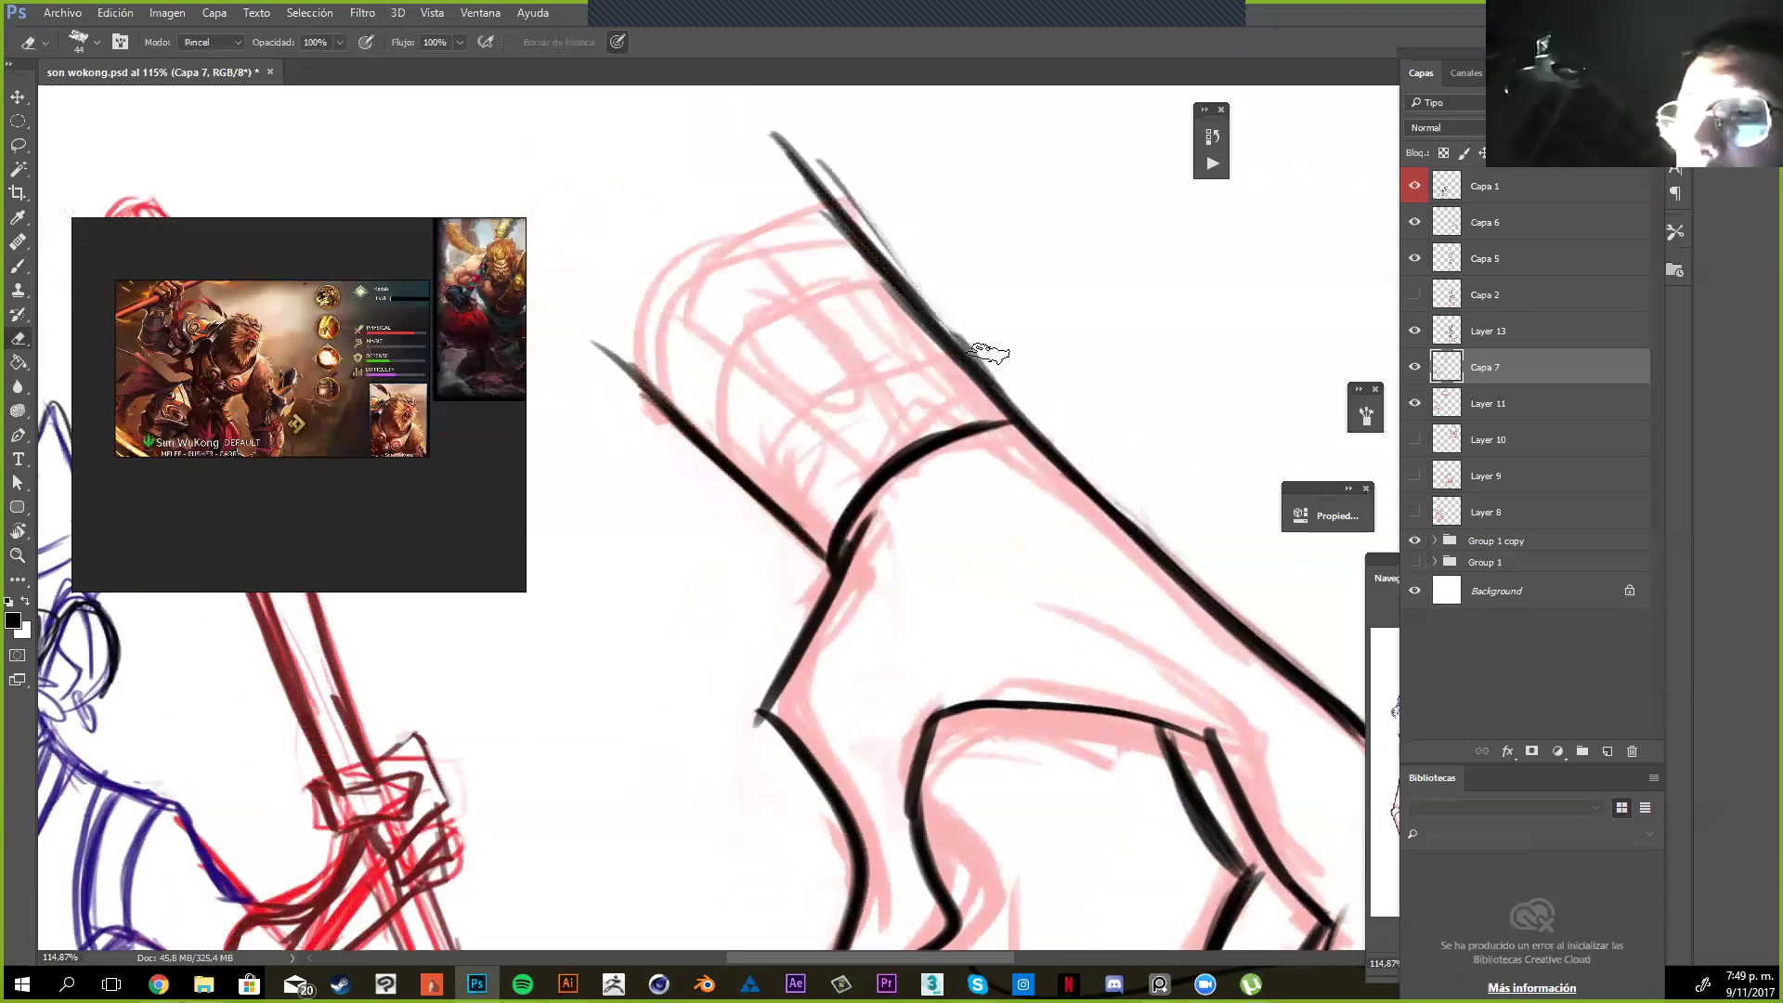
# Ink the bracer's rounded upper end across the forearm and a long U-shaped detail on its surface
pyautogui.press('z')
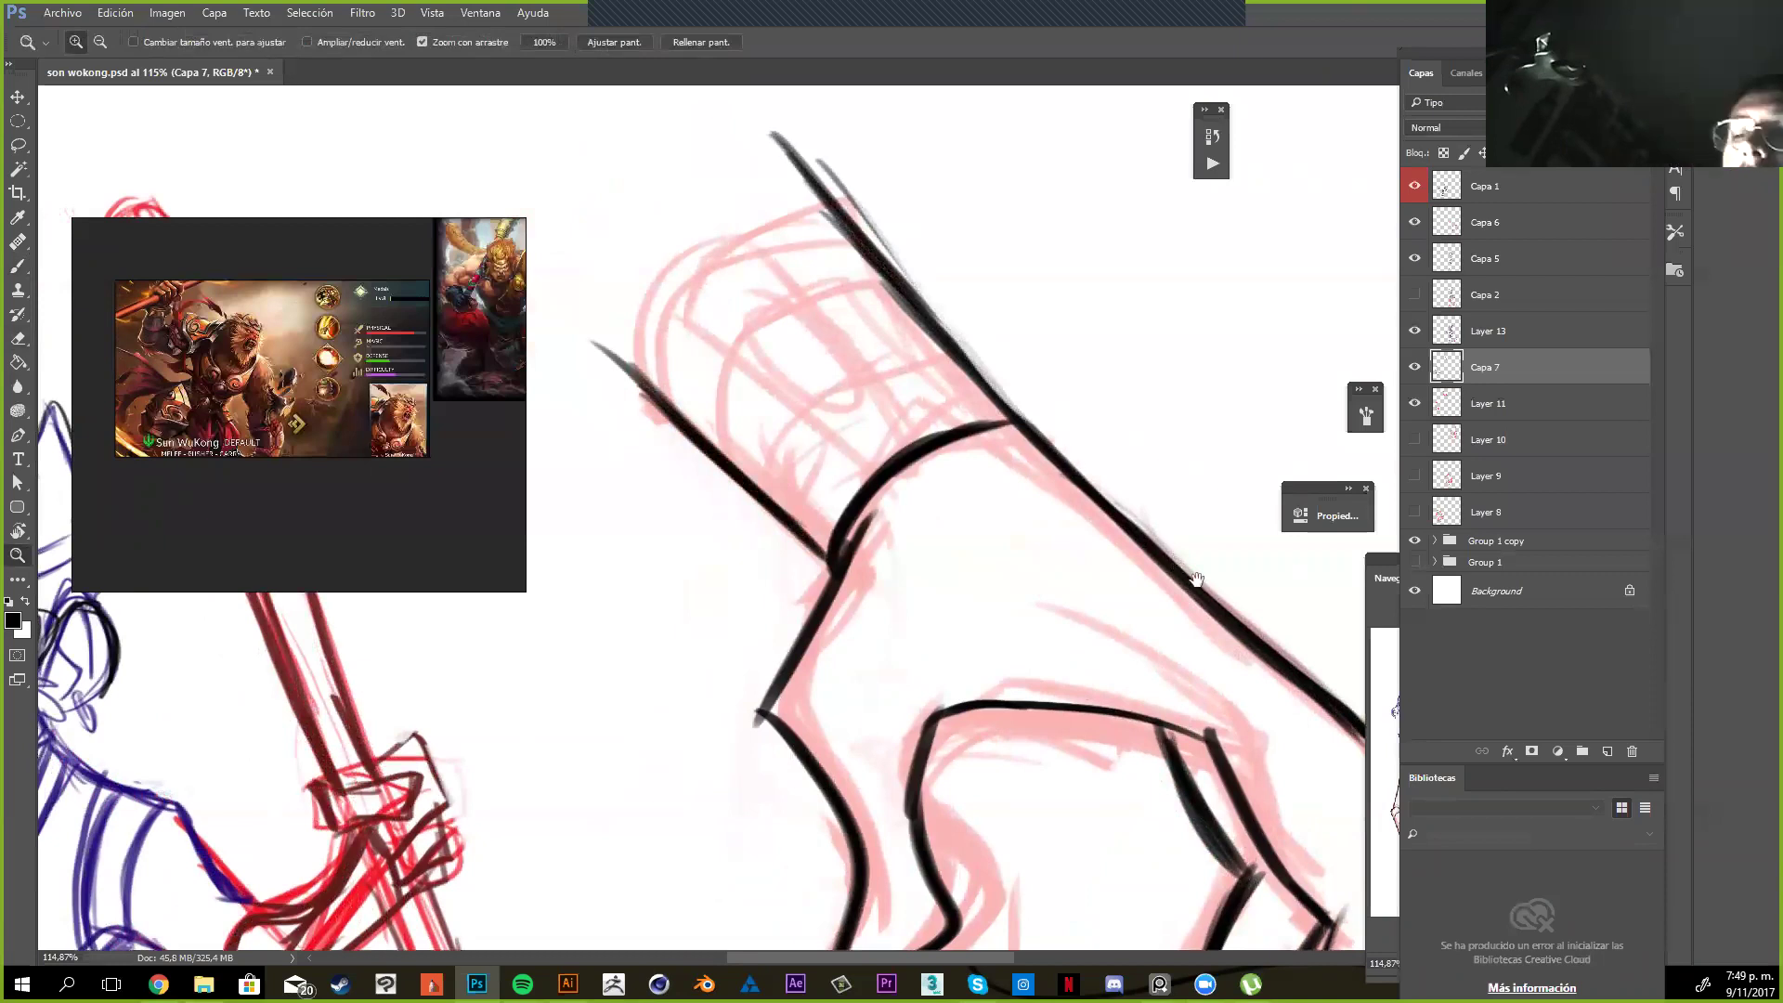
pyautogui.moveTo(1073, 453); pyautogui.dragTo(1017, 517)
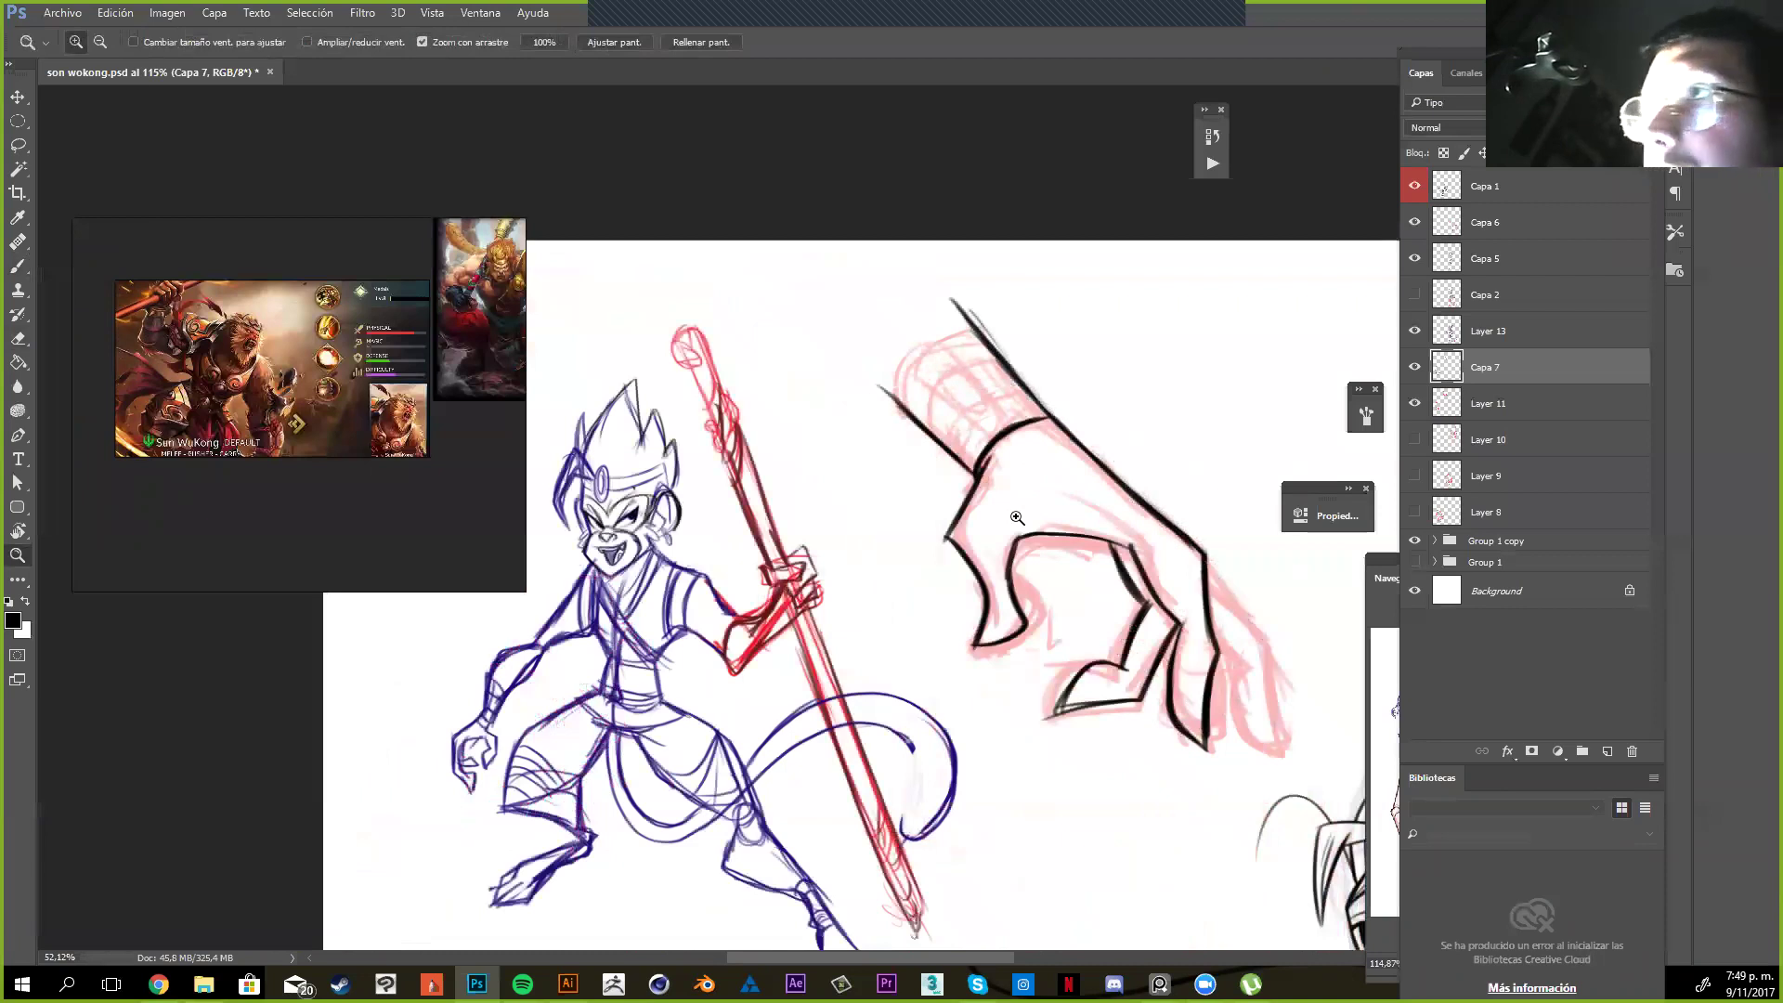
pyautogui.click(1017, 517)
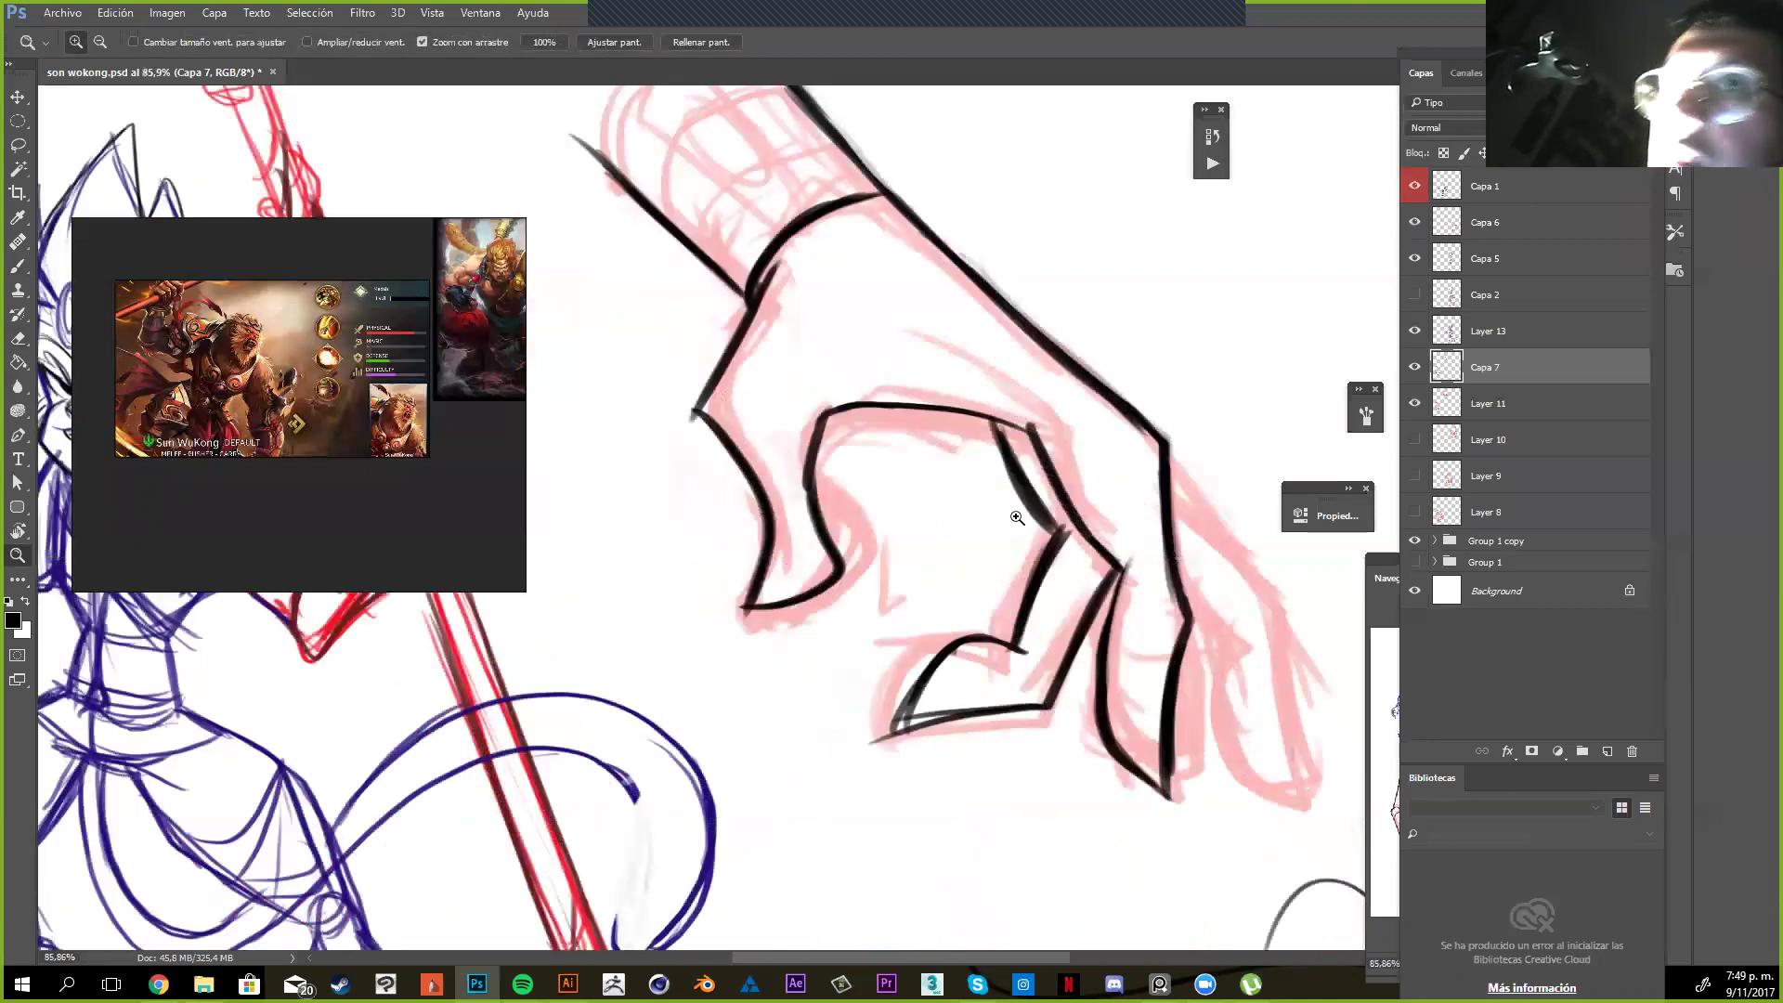
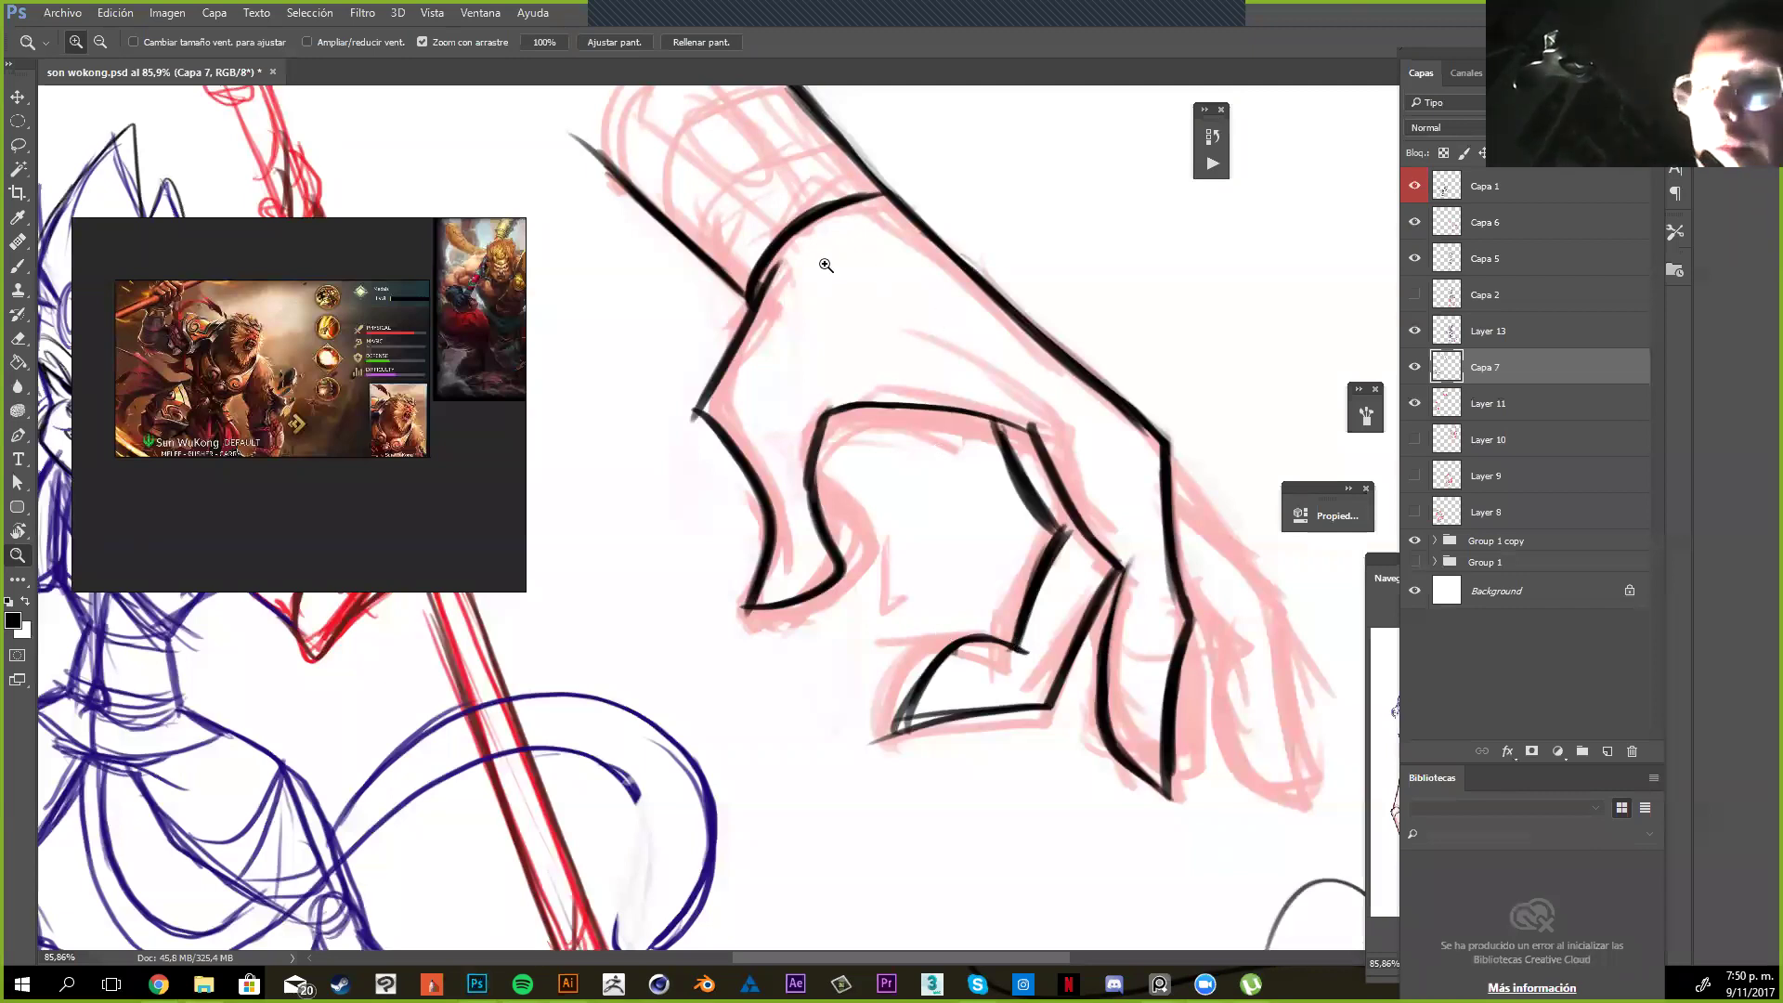
pyautogui.moveTo(857, 304); pyautogui.dragTo(781, 262)
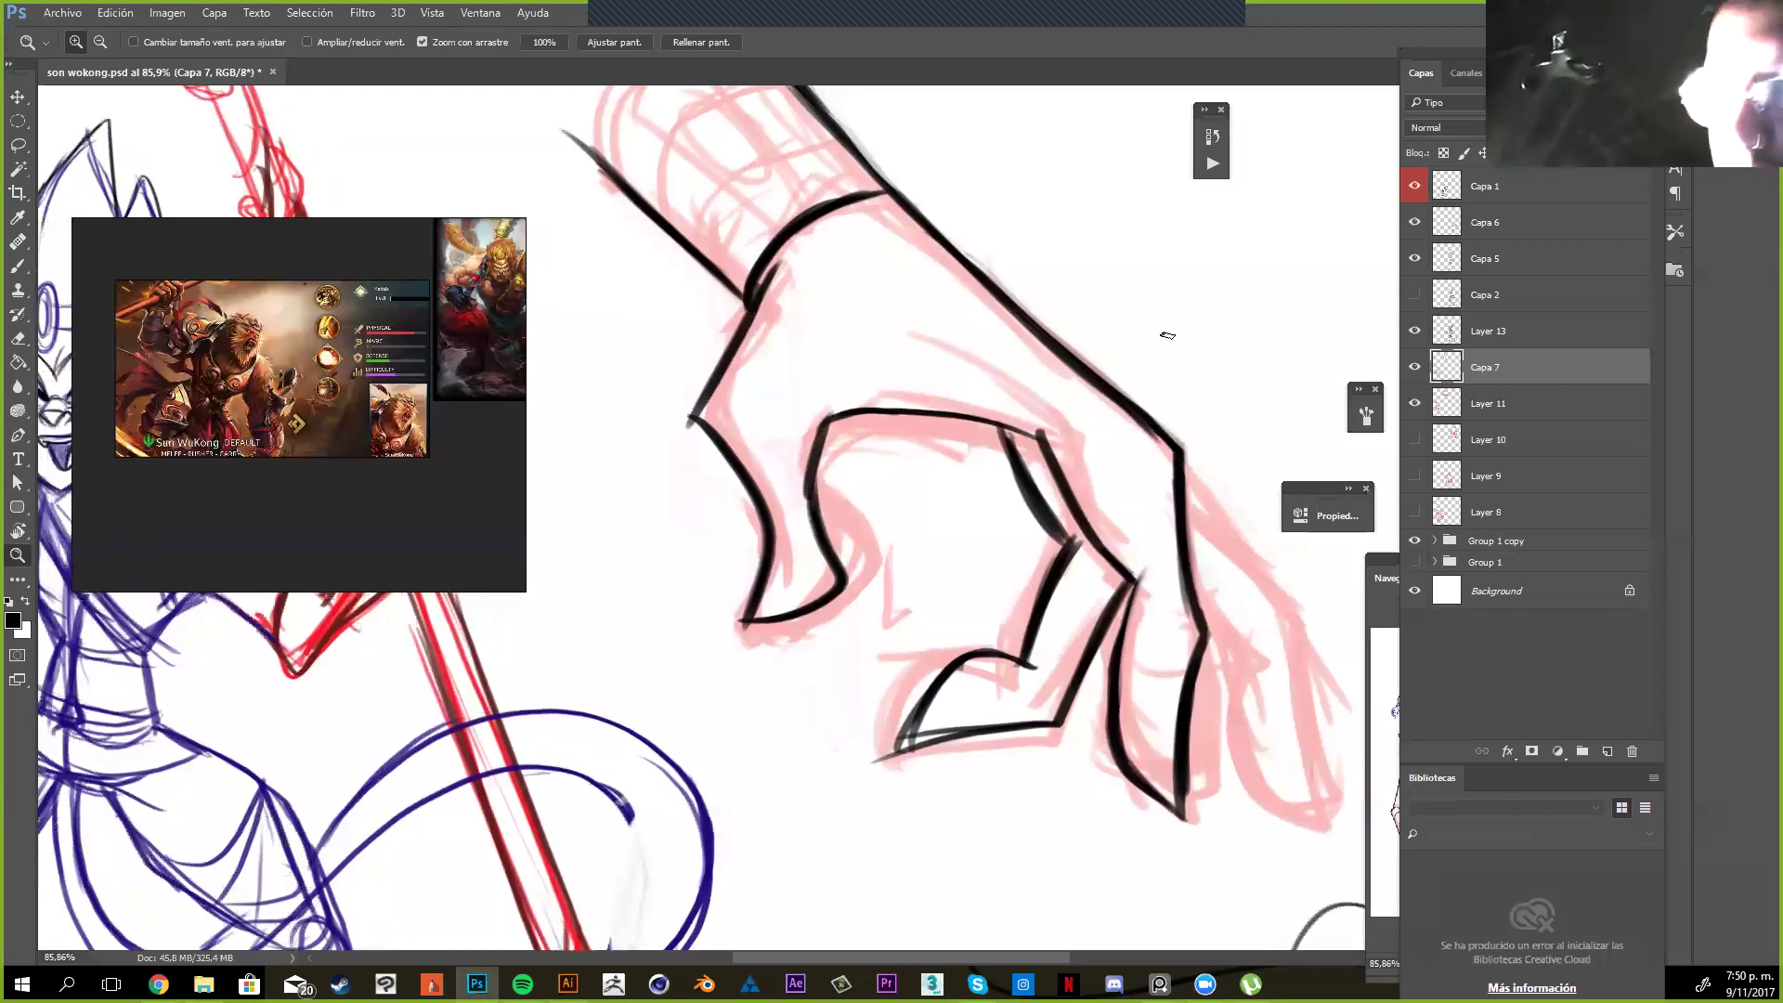
pyautogui.click(724, 297)
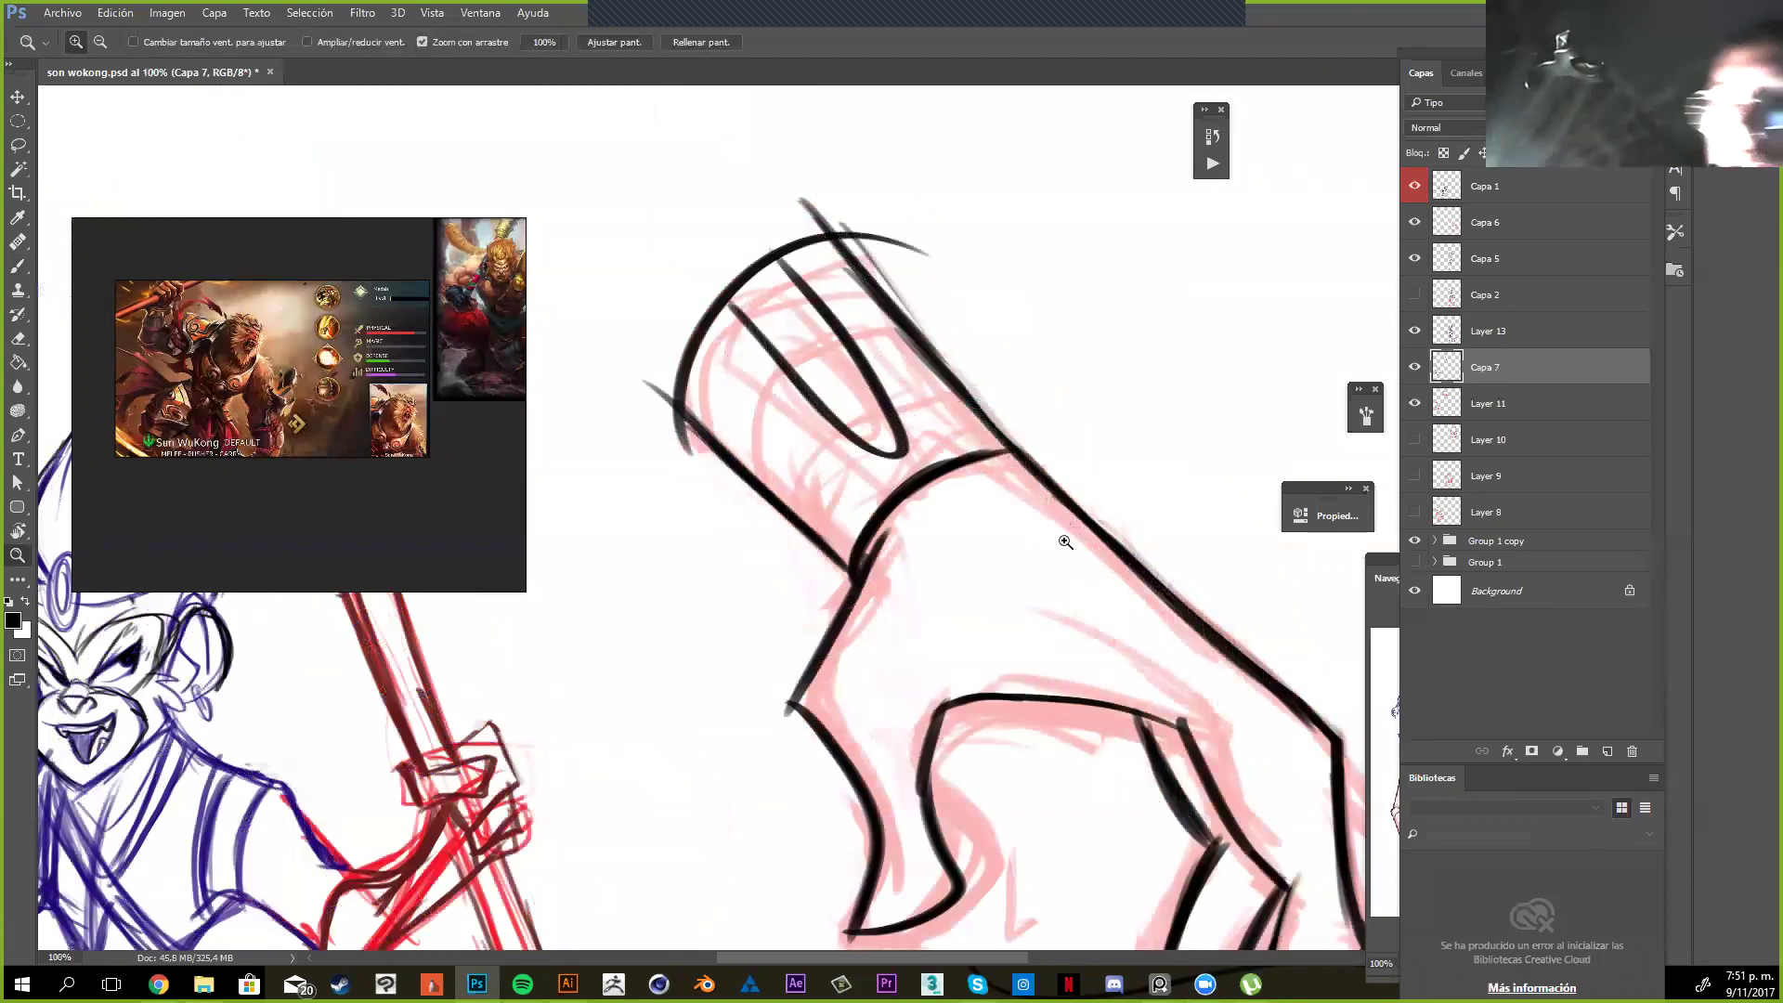
pyautogui.scroll(-5, 1065, 541)
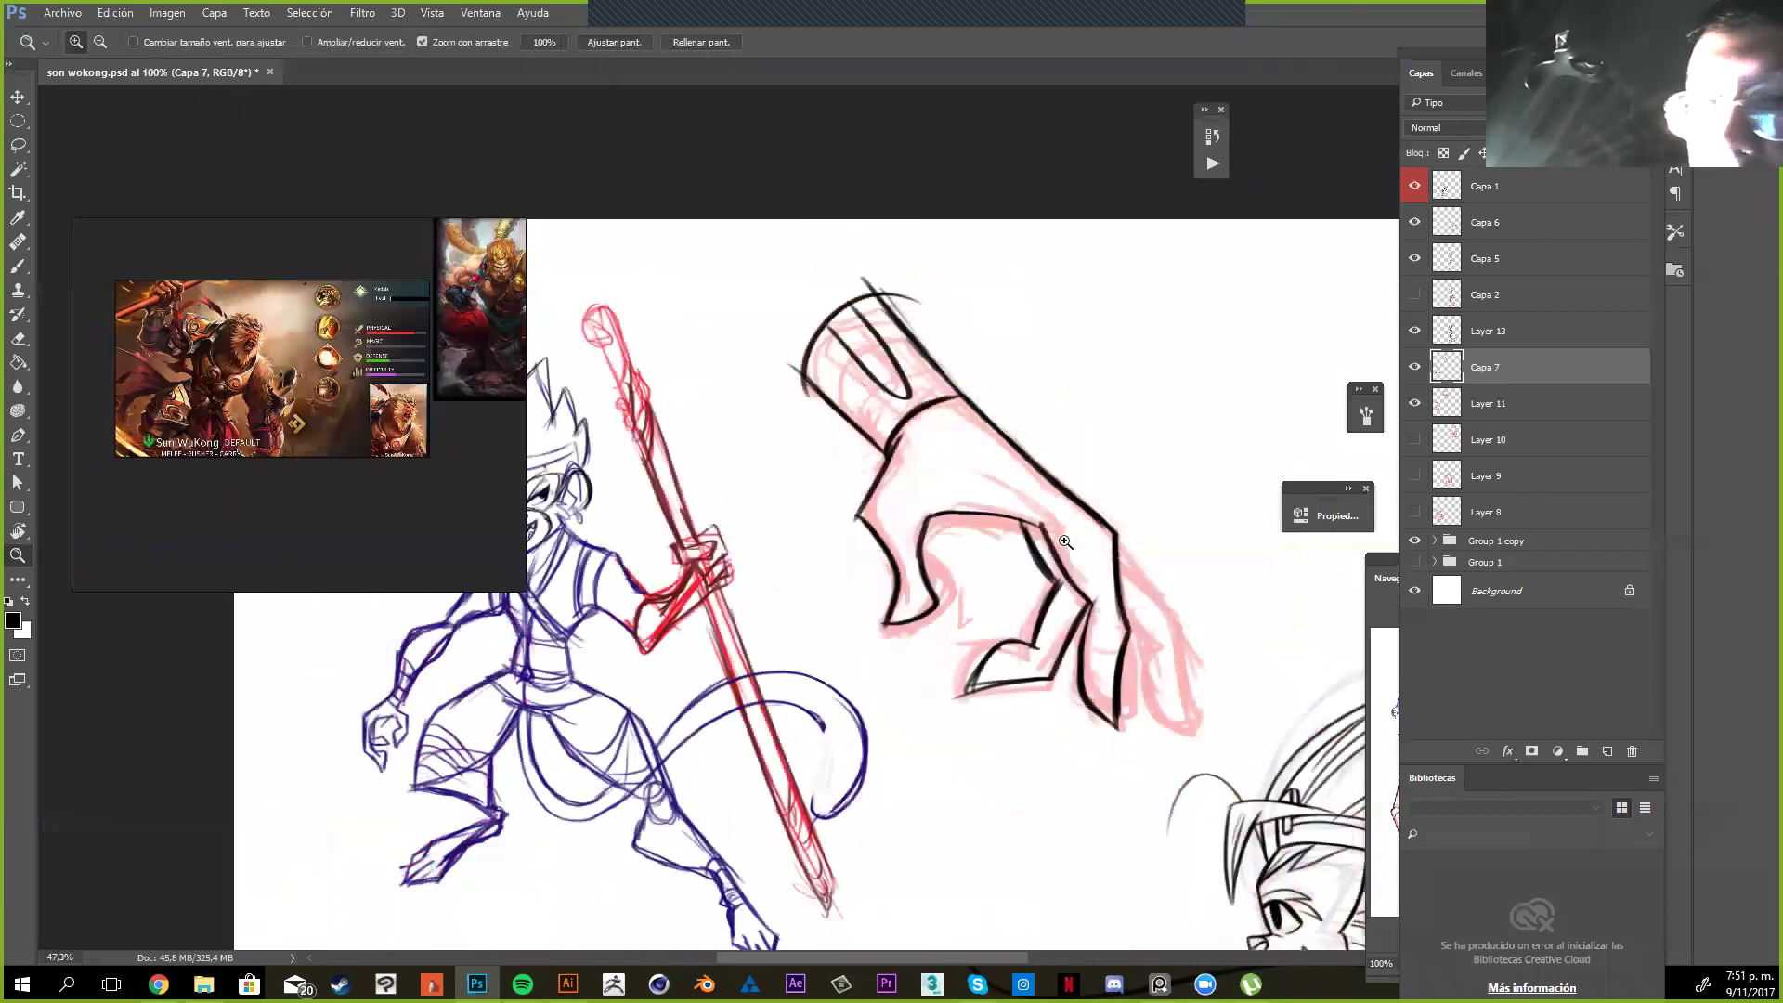
pyautogui.scroll(-4, 1065, 541)
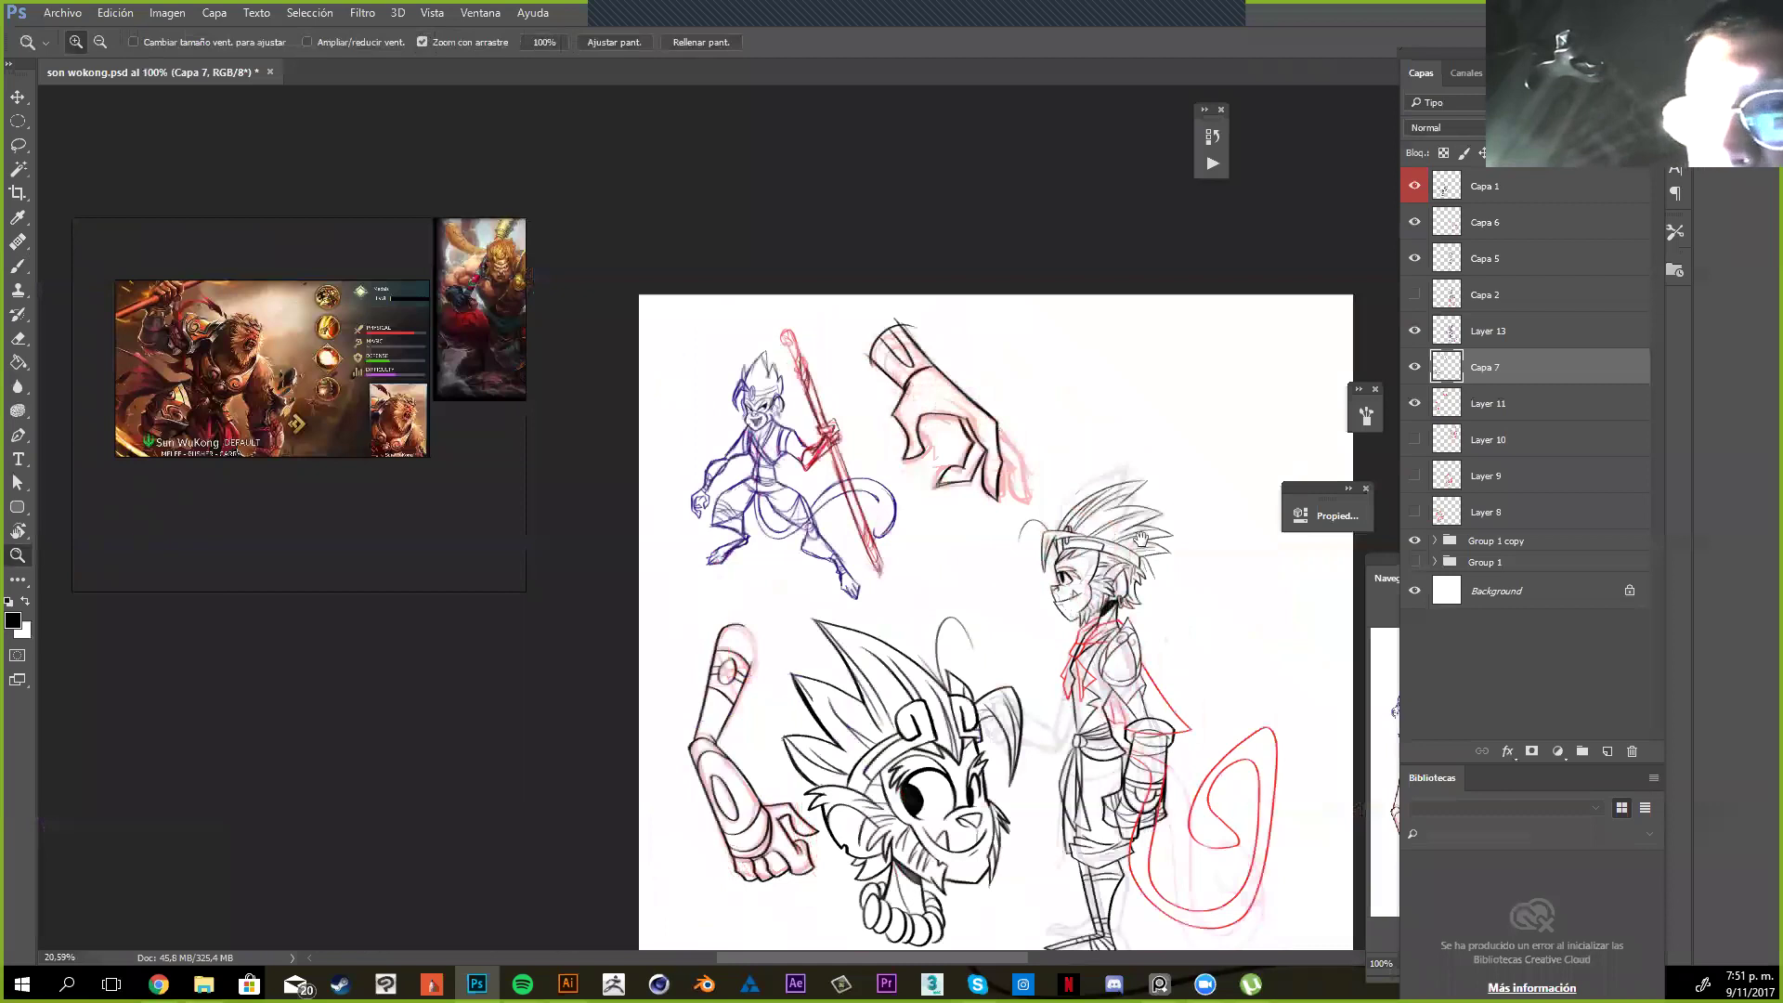
# Switch to the lettering document in Illustrator and inspect the small Niagara Engraved sample's appearance attributes
pyautogui.scroll(-1, 1112, 542)
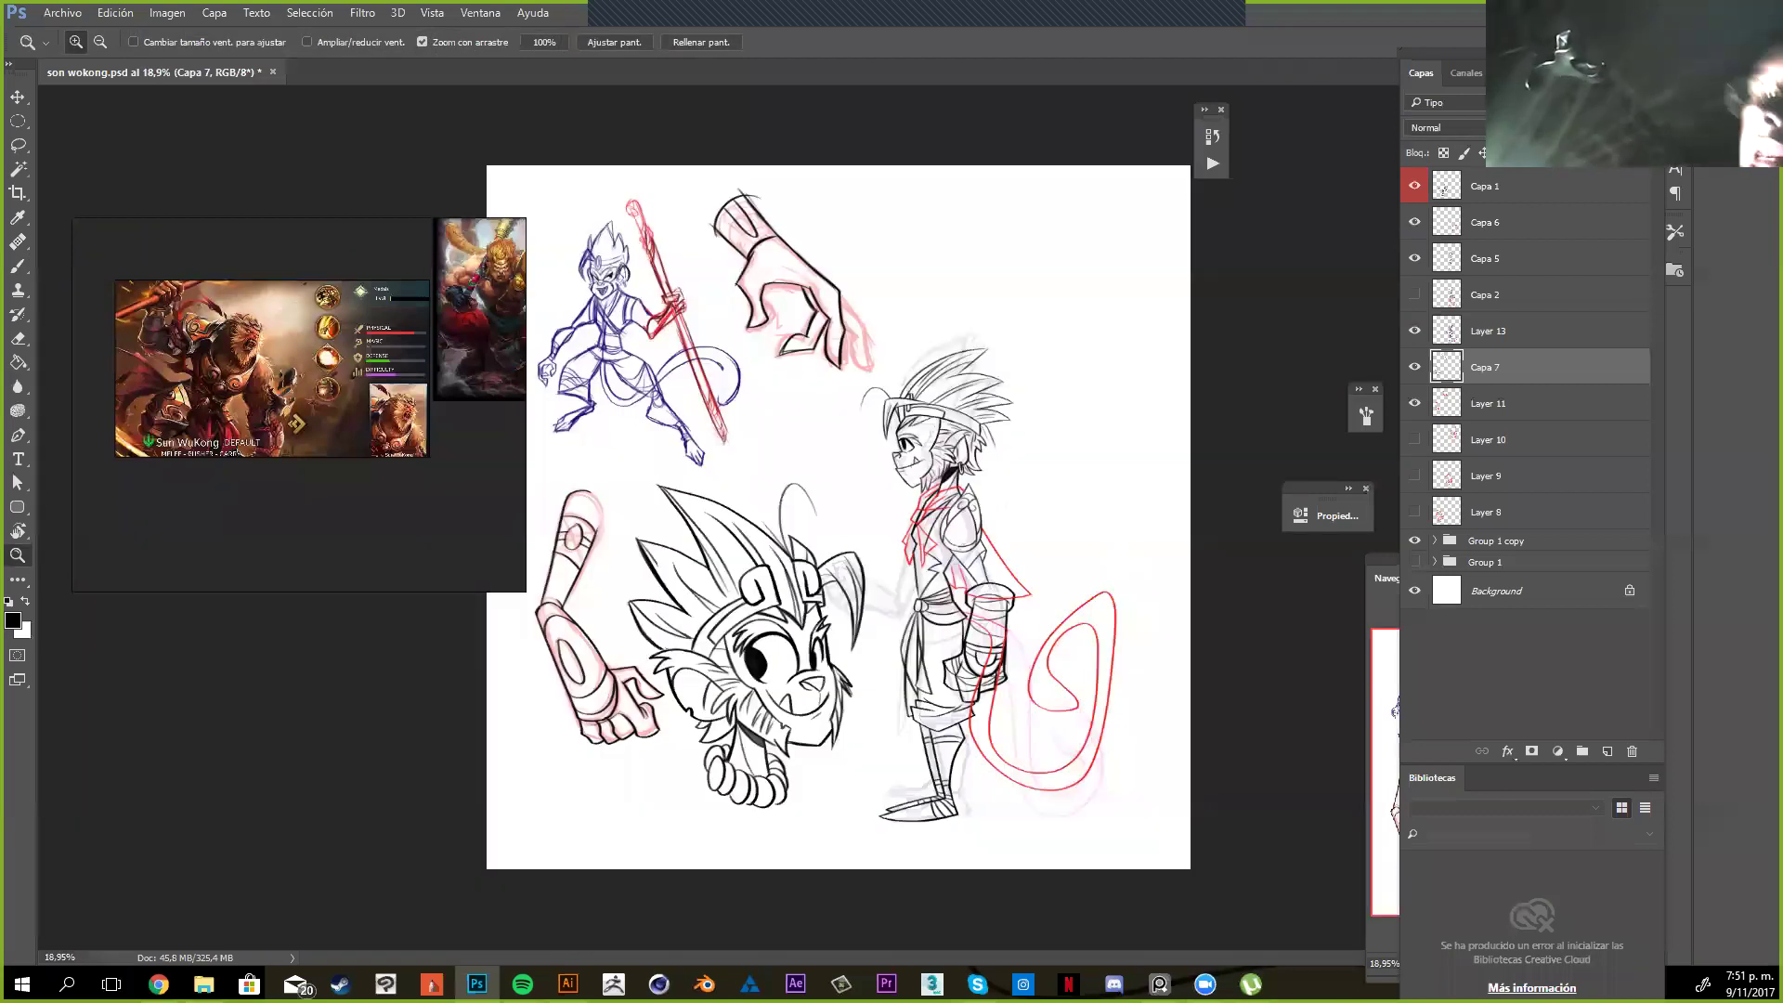
pyautogui.scroll(9, 885, 667)
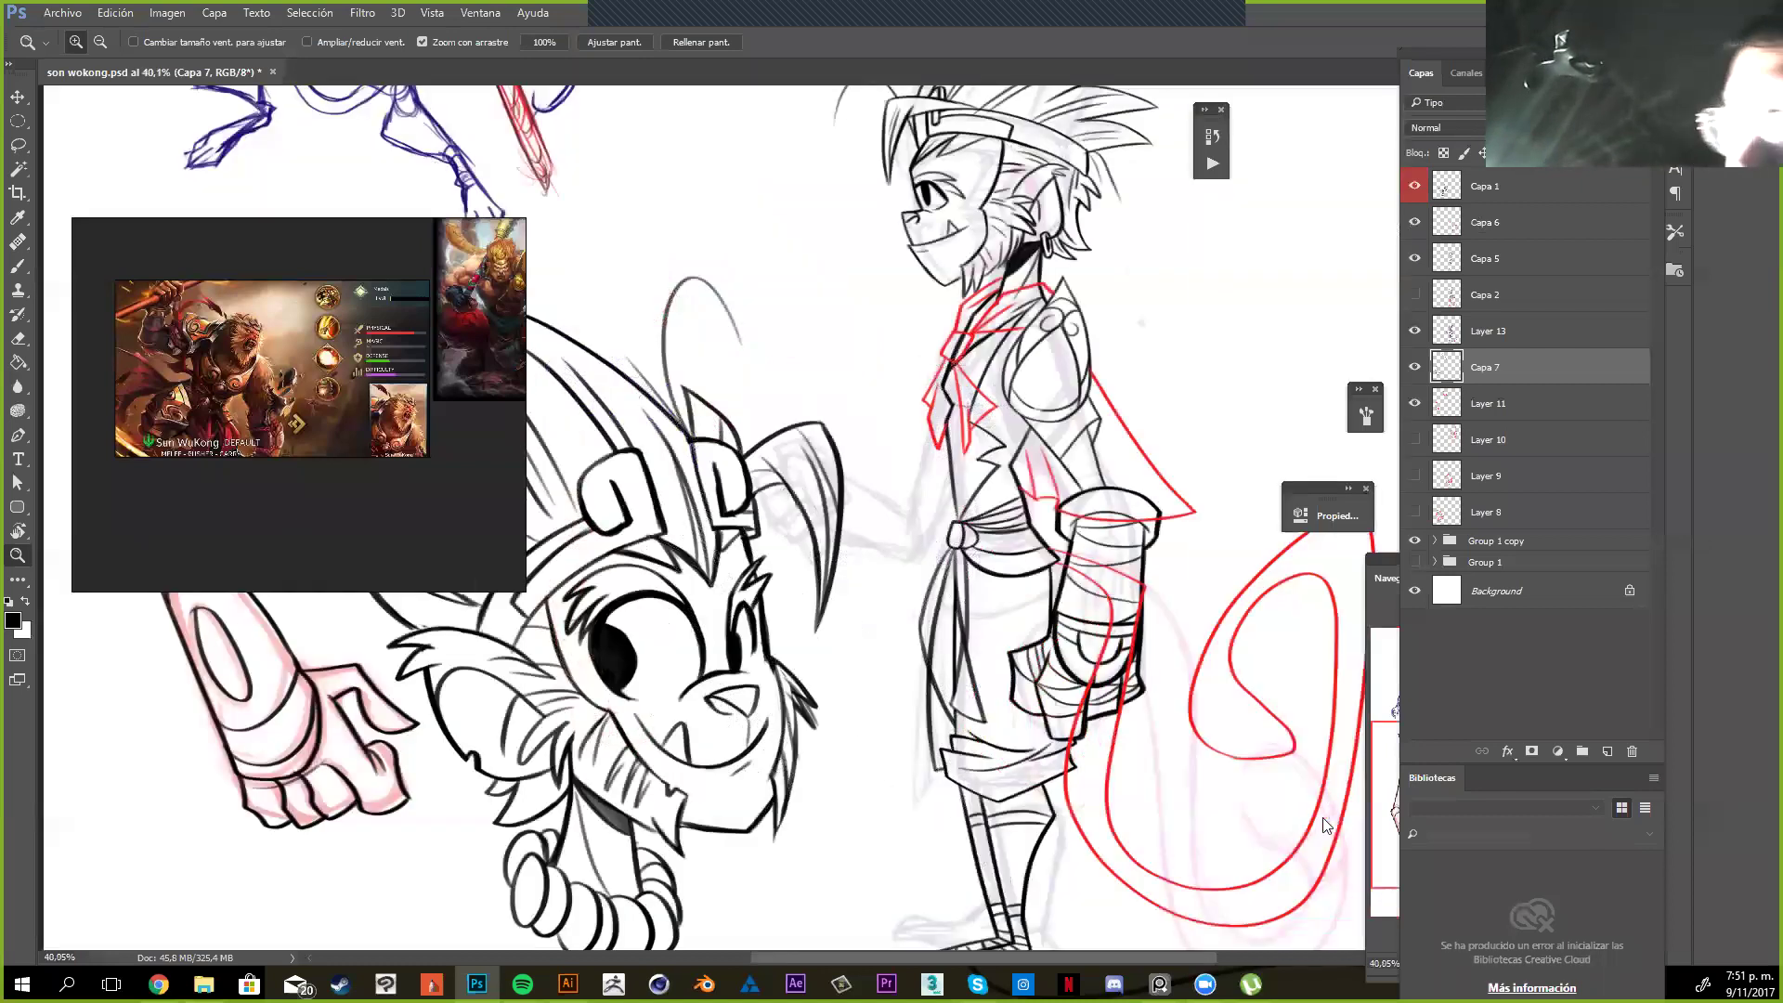
pyautogui.hotkey('alt', 'Tab')
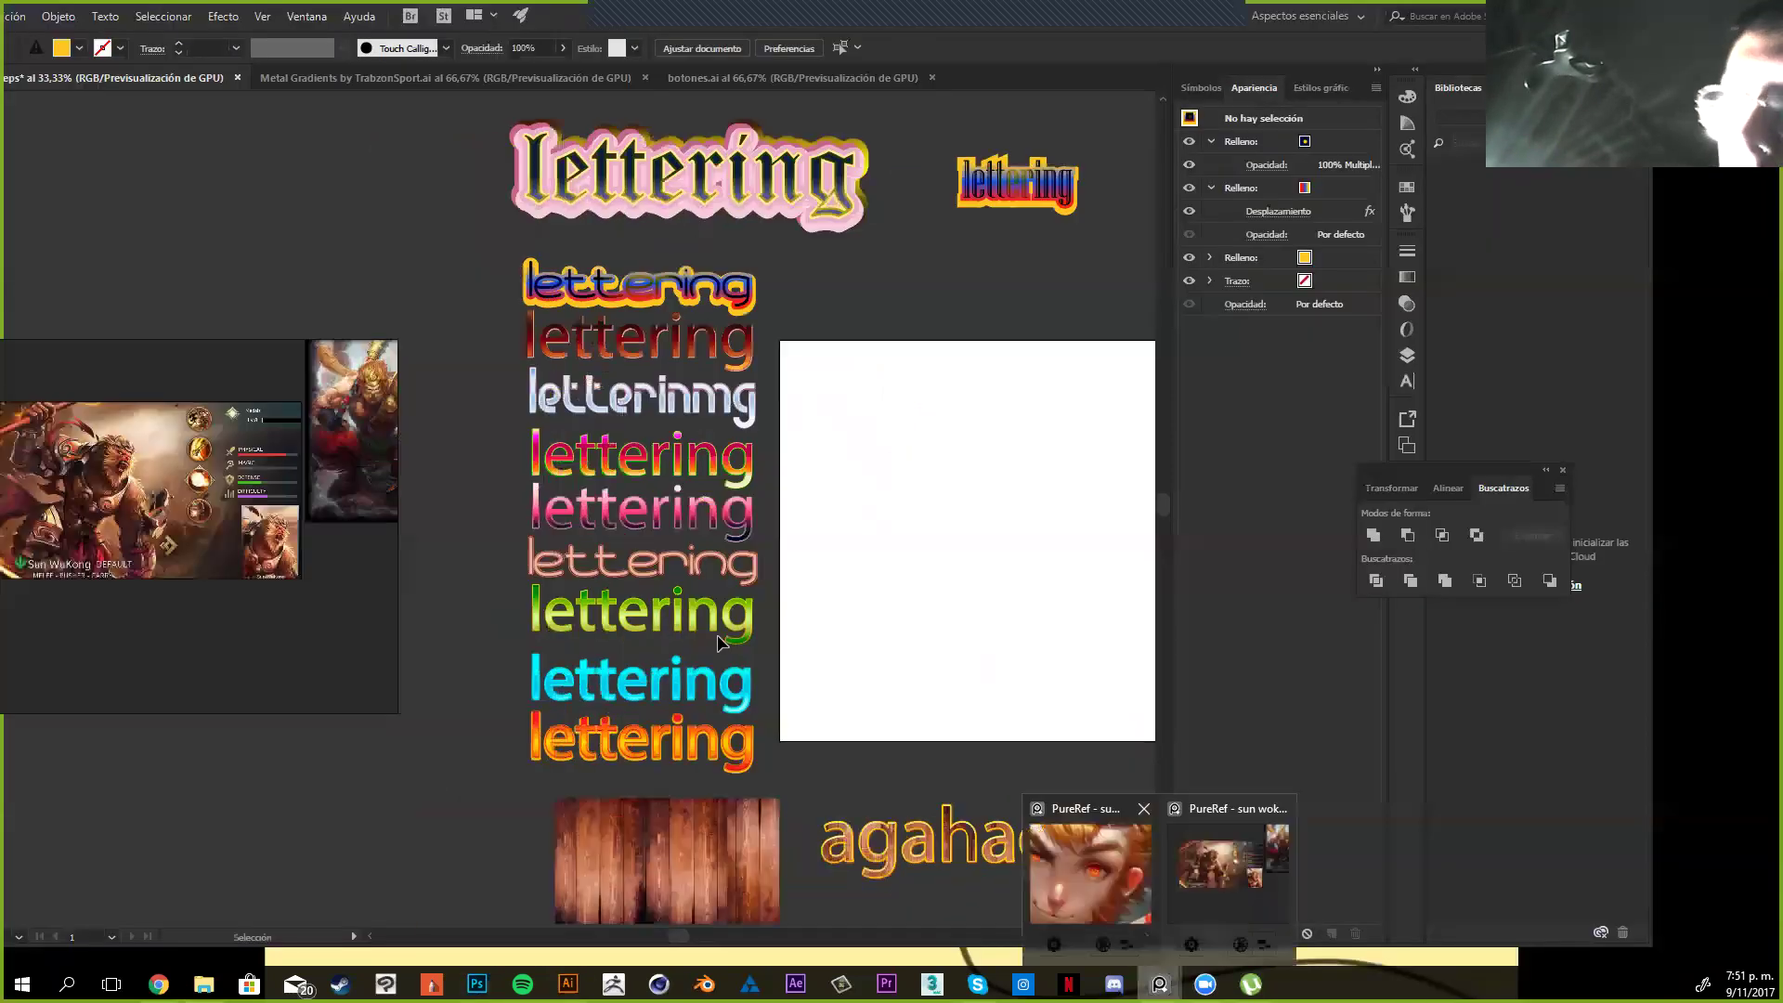
pyautogui.click(717, 636)
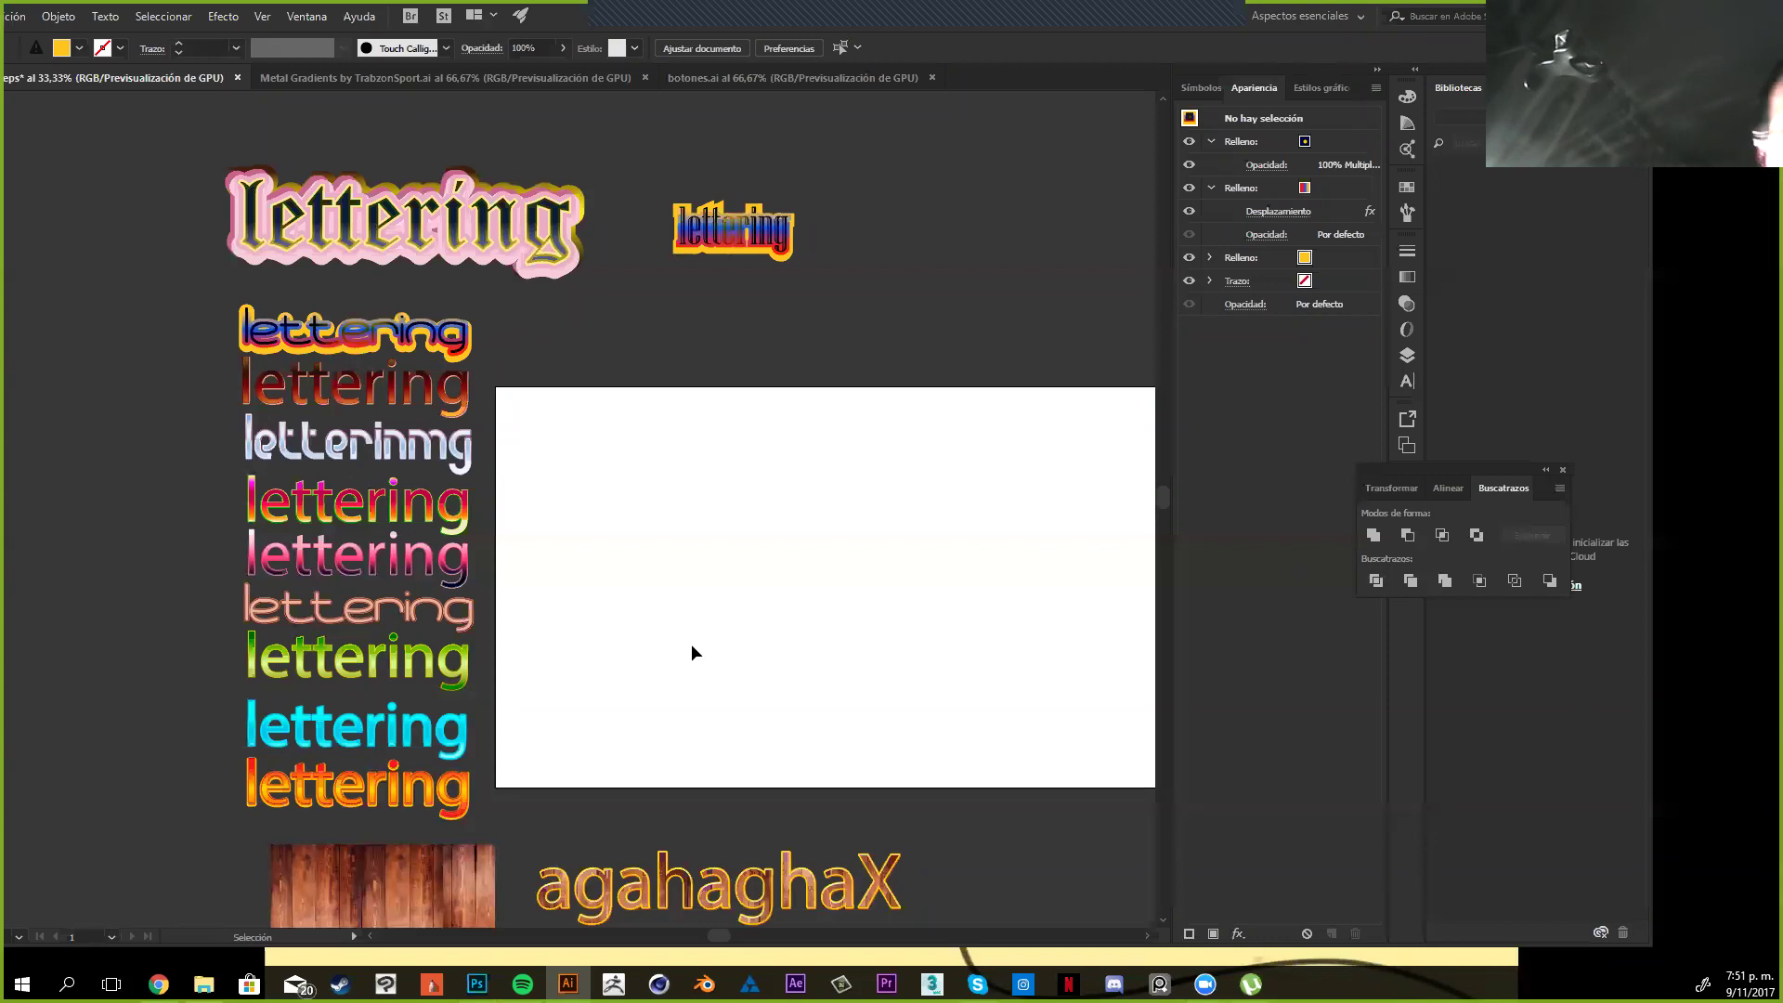
pyautogui.click(734, 227)
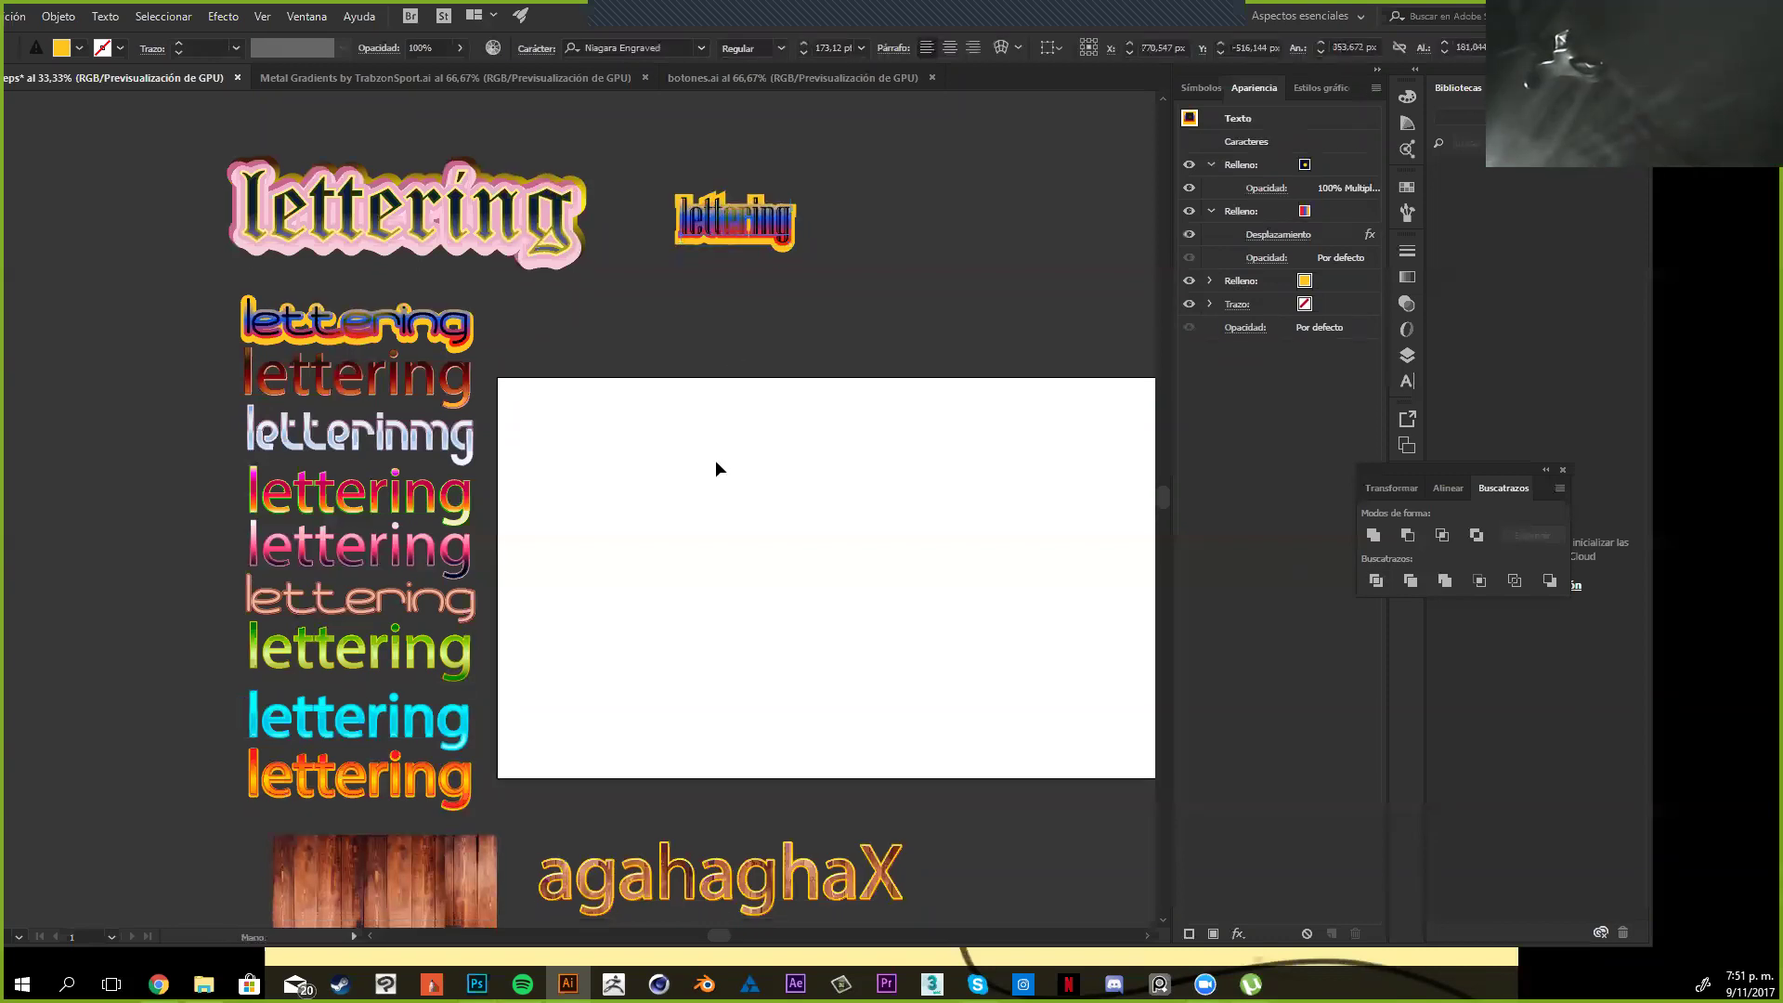
pyautogui.click(715, 459)
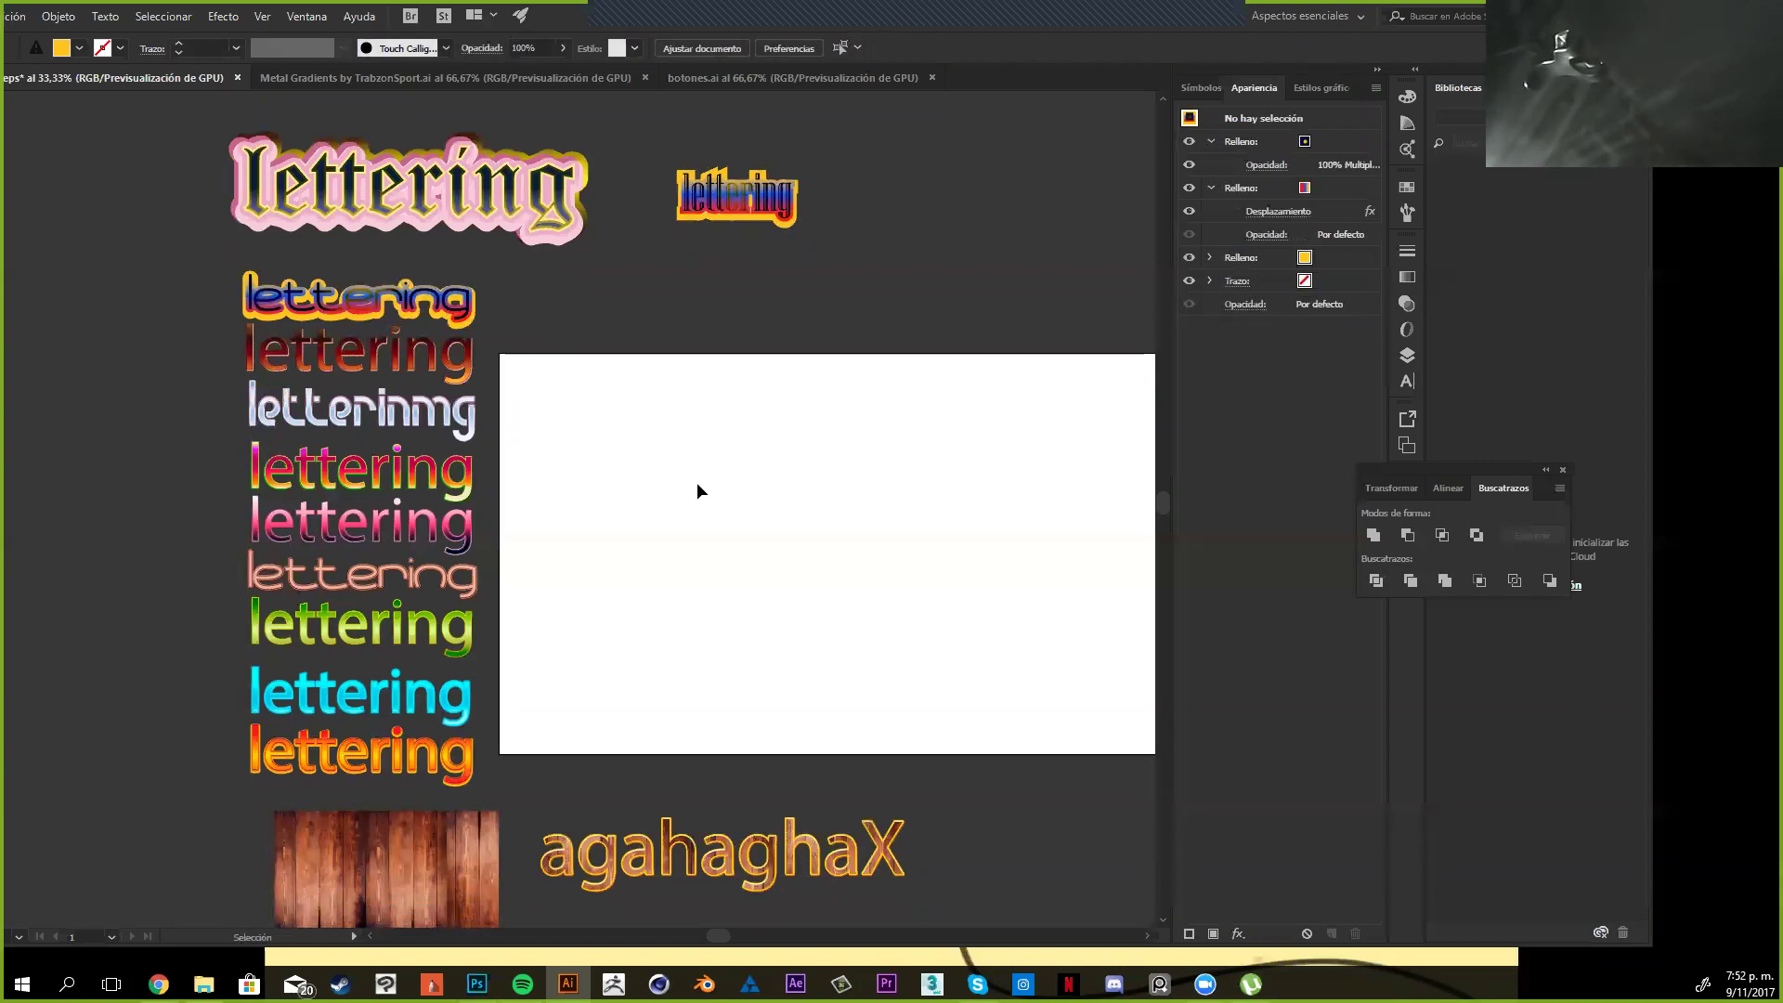
pyautogui.press('space')
pyautogui.moveTo(862, 548); pyautogui.dragTo(833, 508)
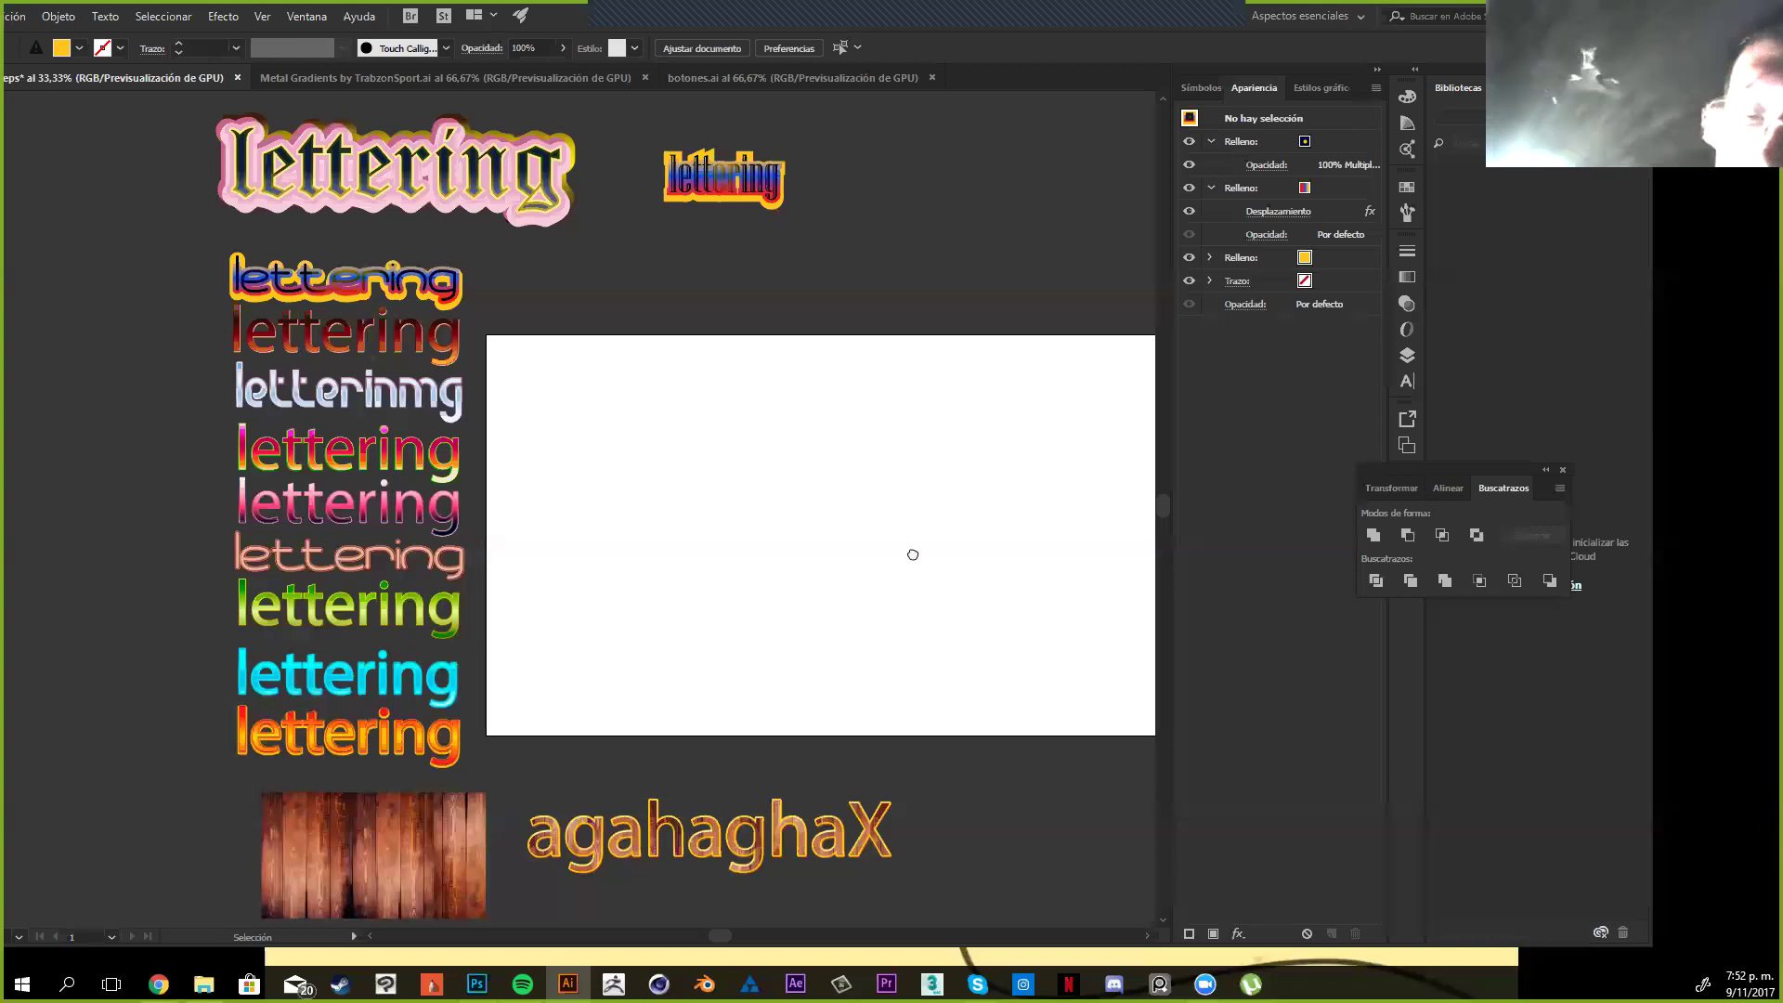
pyautogui.moveTo(913, 554); pyautogui.dragTo(943, 545)
pyautogui.moveTo(864, 607); pyautogui.dragTo(845, 616)
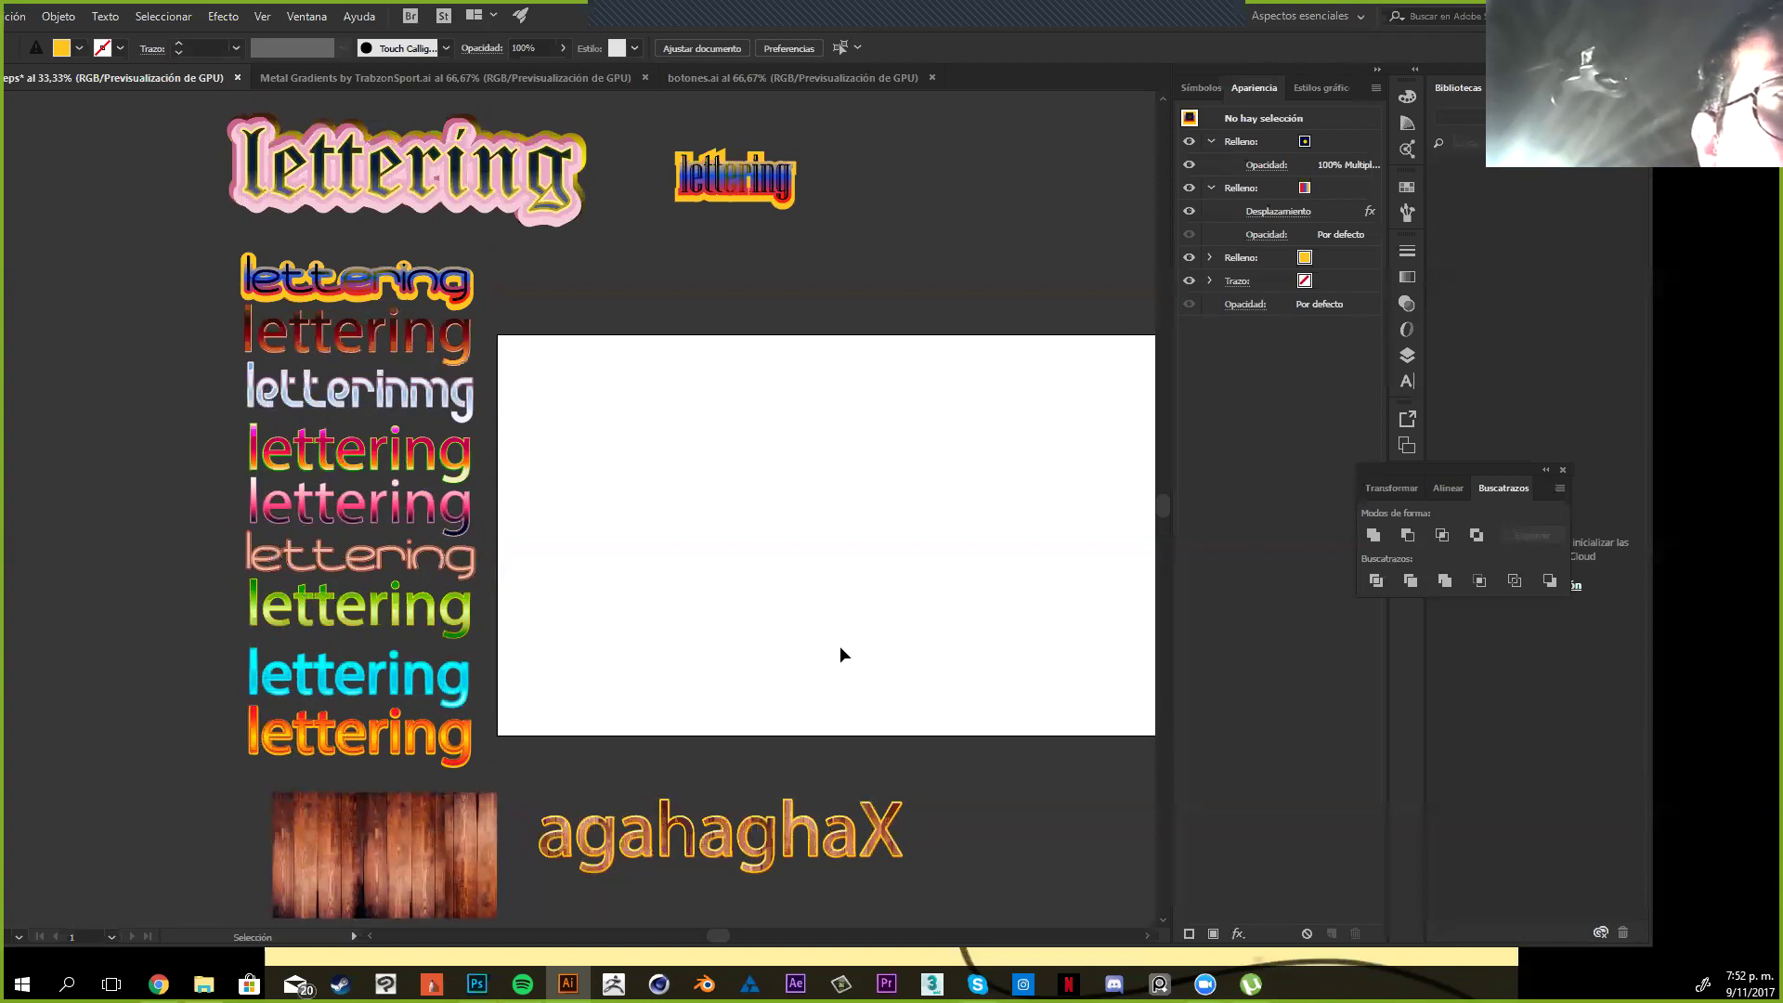
pyautogui.click(315, 24)
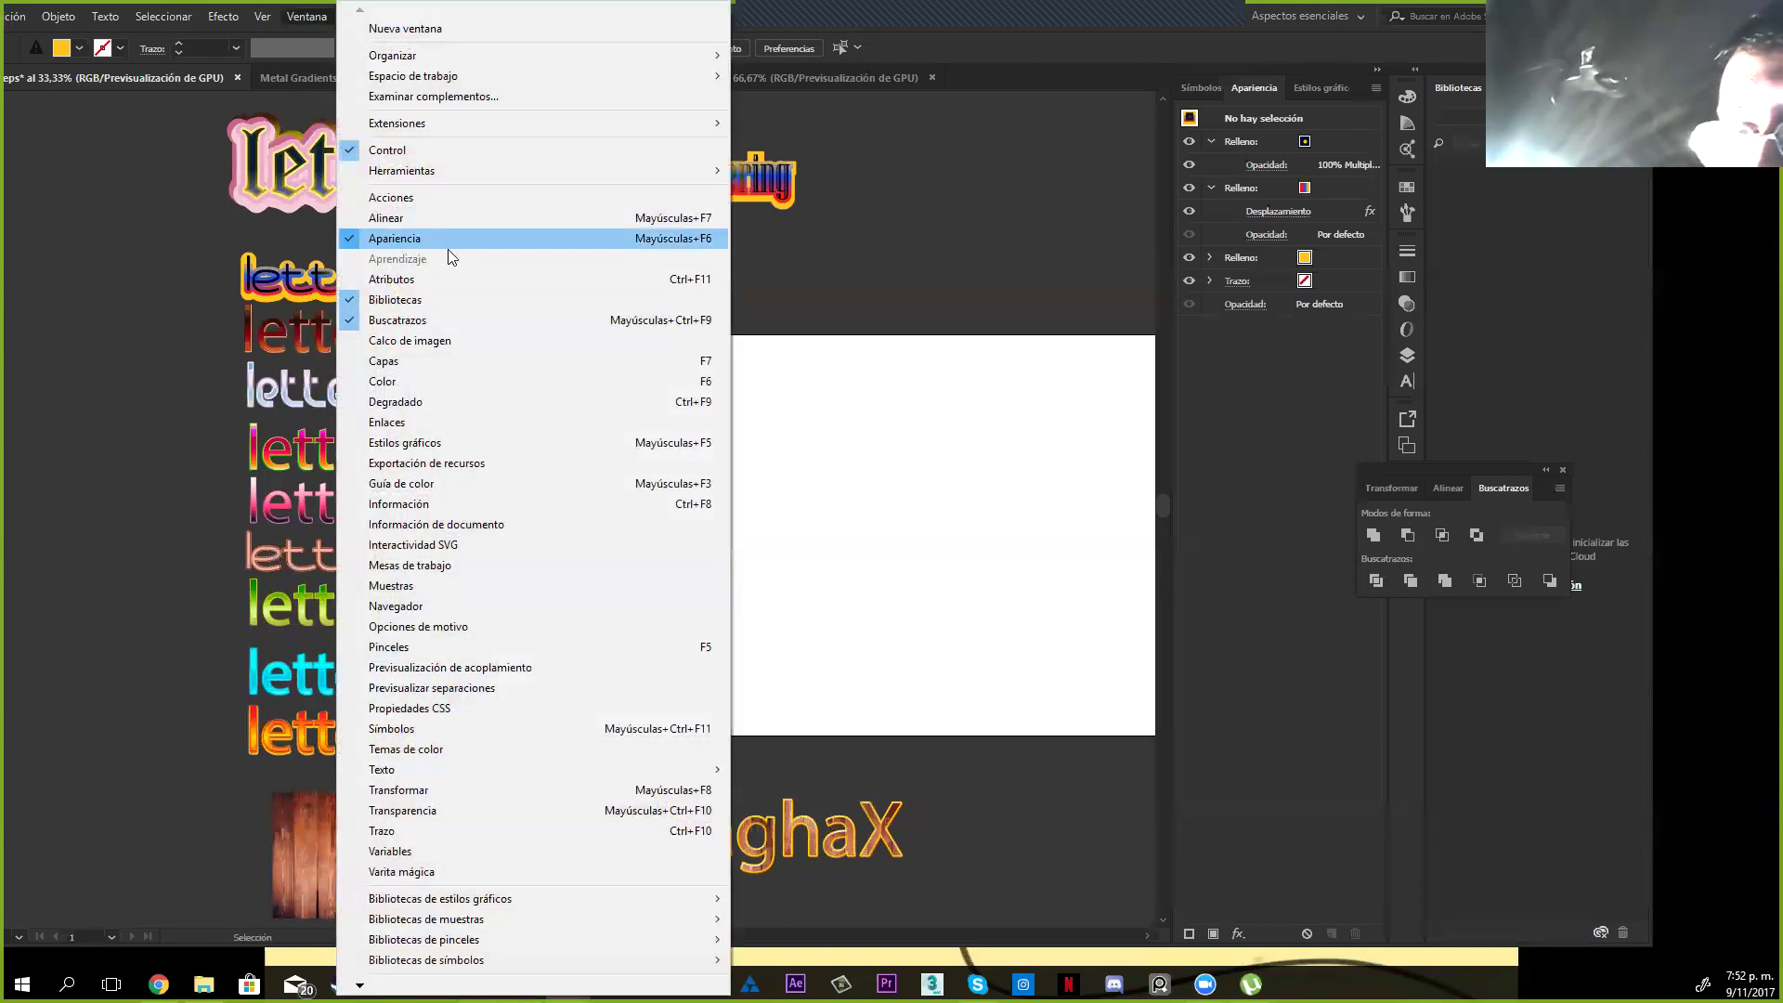
pyautogui.click(989, 273)
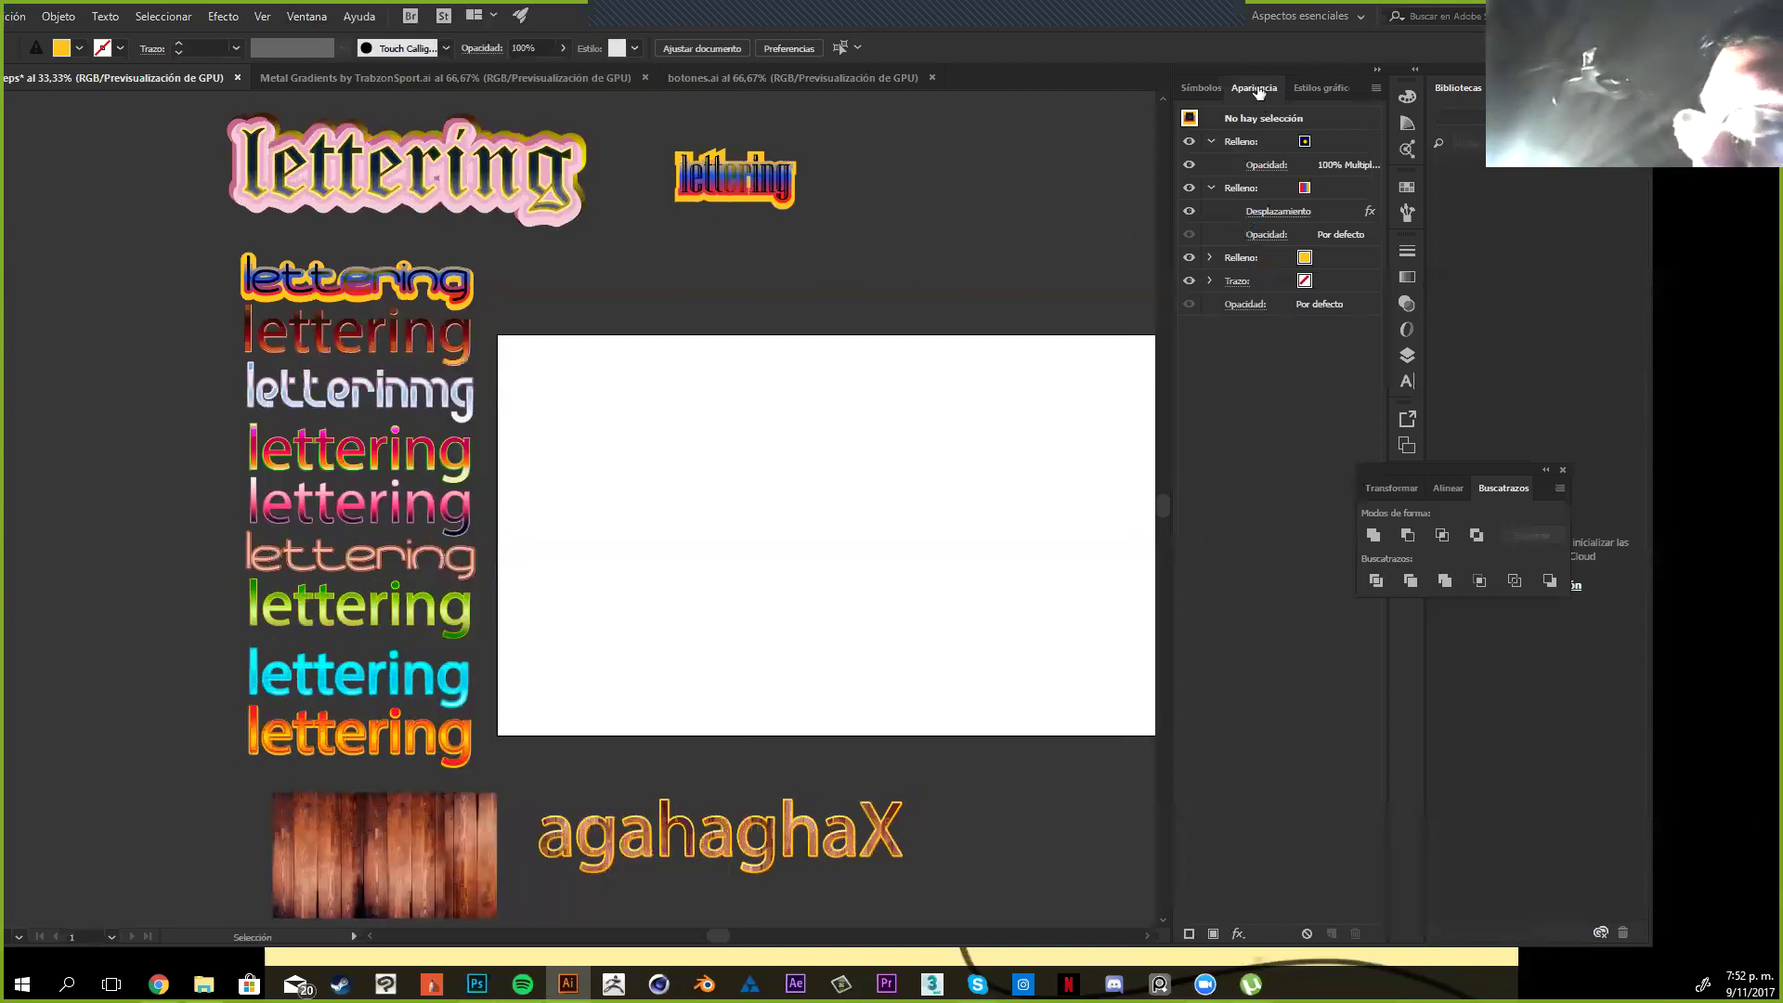
# Place a copy of the small Niagara Engraved lettering on the artboard, enlarged to about 557 pt
pyautogui.press('space')
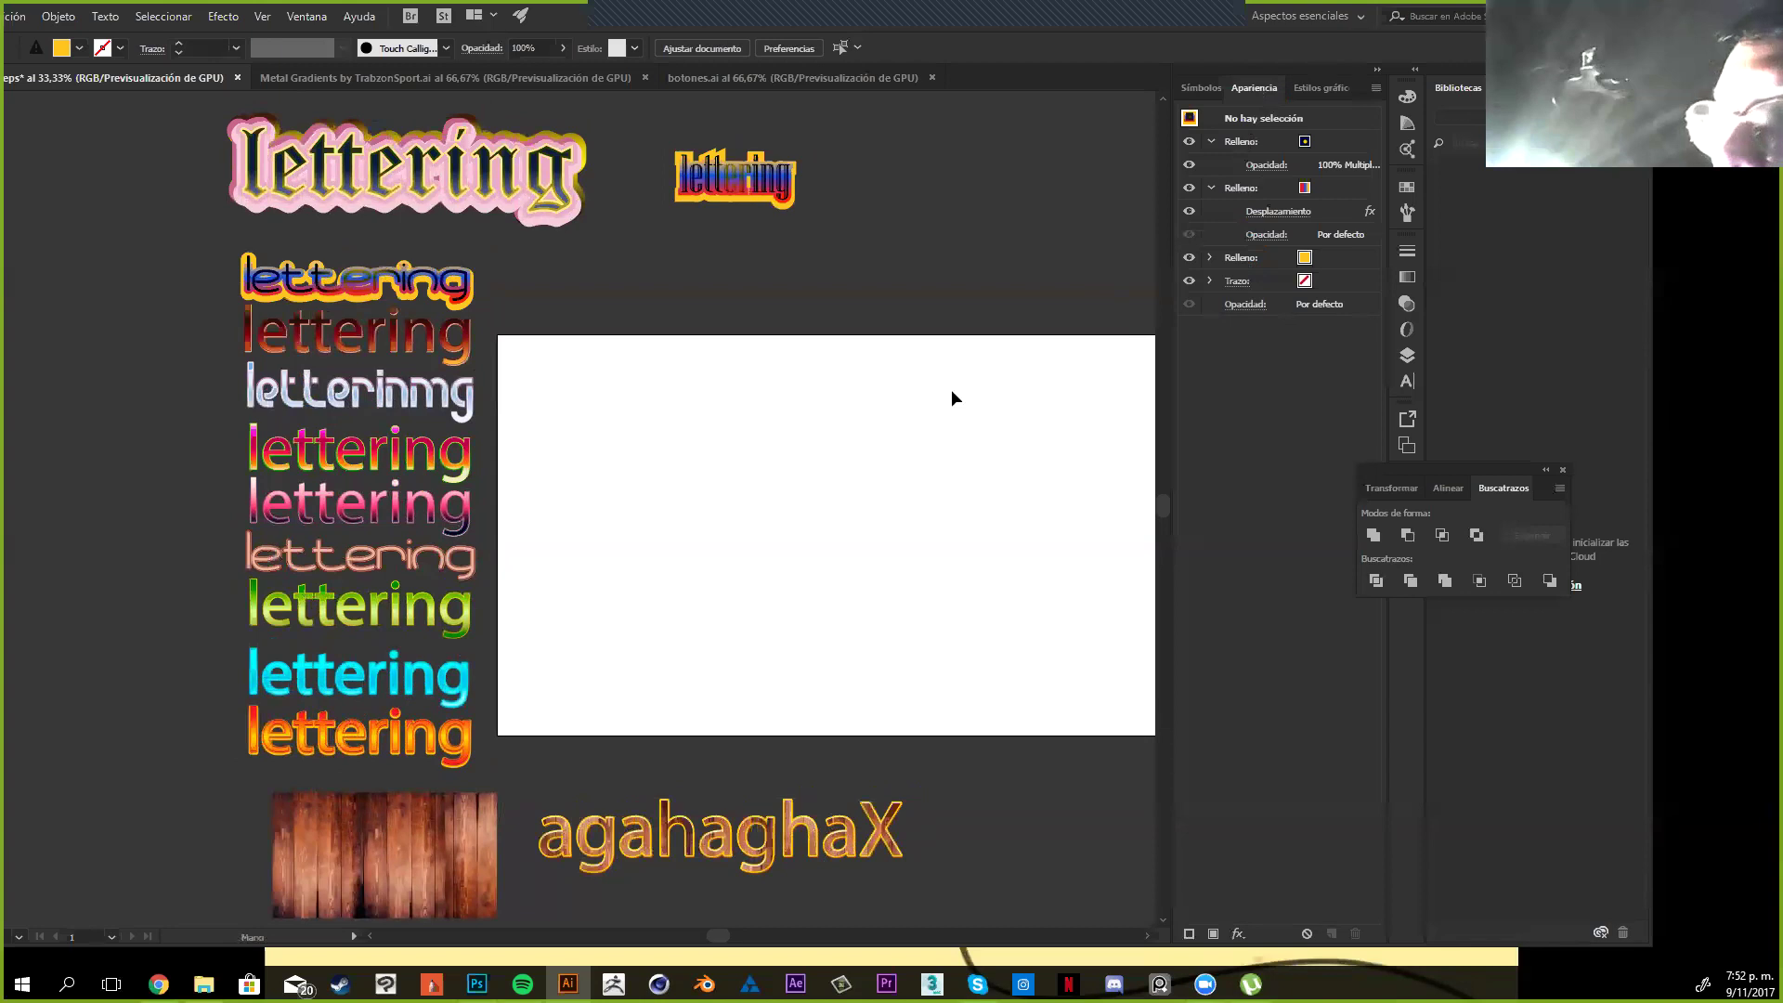
pyautogui.moveTo(951, 389); pyautogui.dragTo(867, 378)
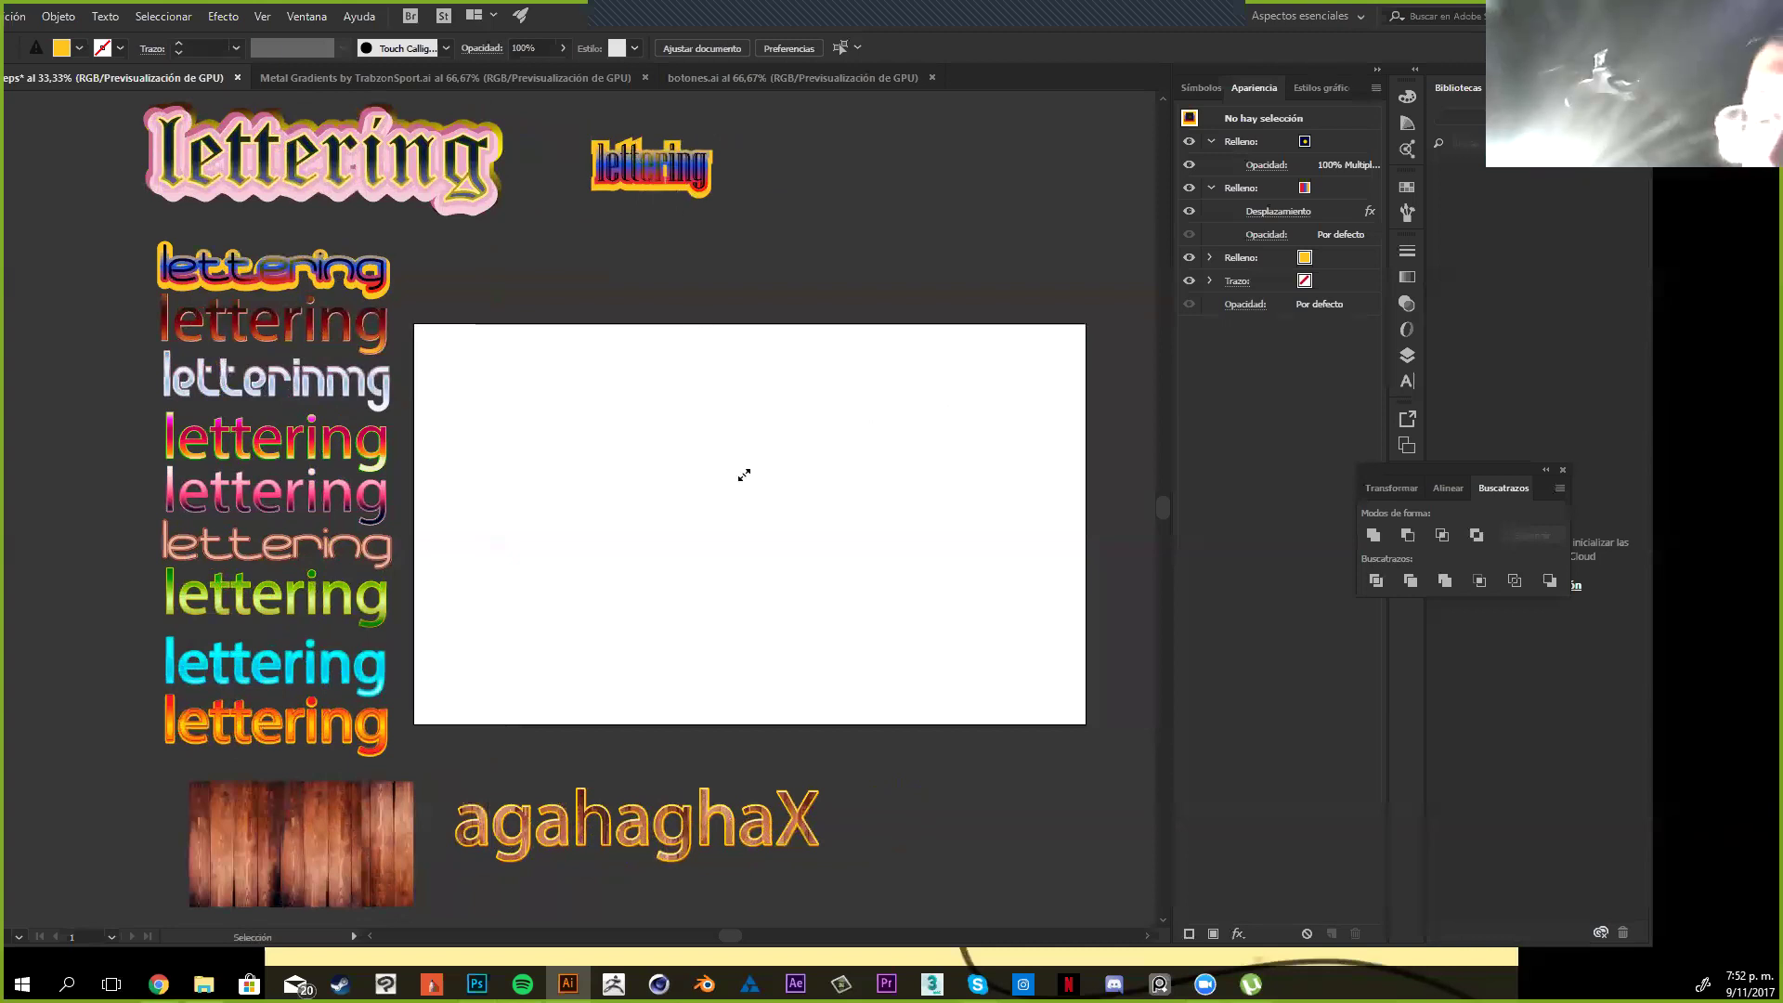
pyautogui.moveTo(744, 474); pyautogui.dragTo(865, 412)
pyautogui.moveTo(849, 530); pyautogui.dragTo(904, 506)
pyautogui.hotkey('ctrl', 'shift', 'a')
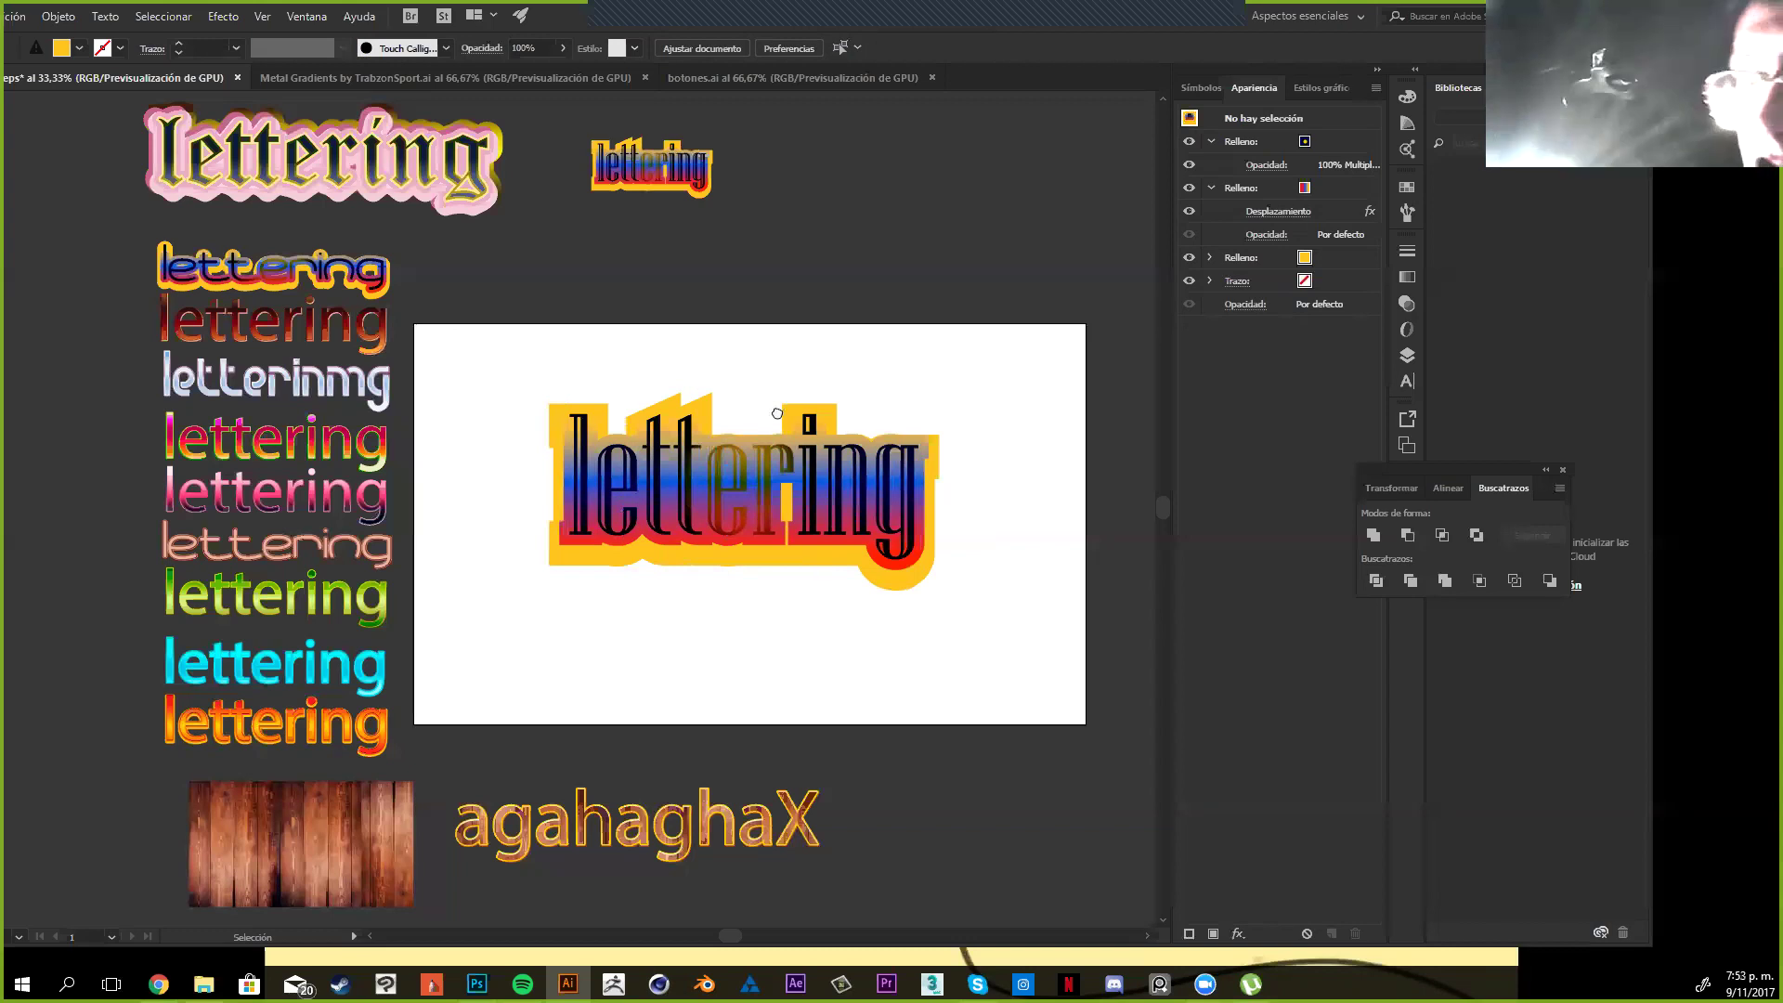
# Compare the small Niagara Engraved lettering with its enlarged copy by selecting each one
pyautogui.scroll(1, 736, 198)
pyautogui.hscroll(-1, 736, 198)
pyautogui.click(736, 198)
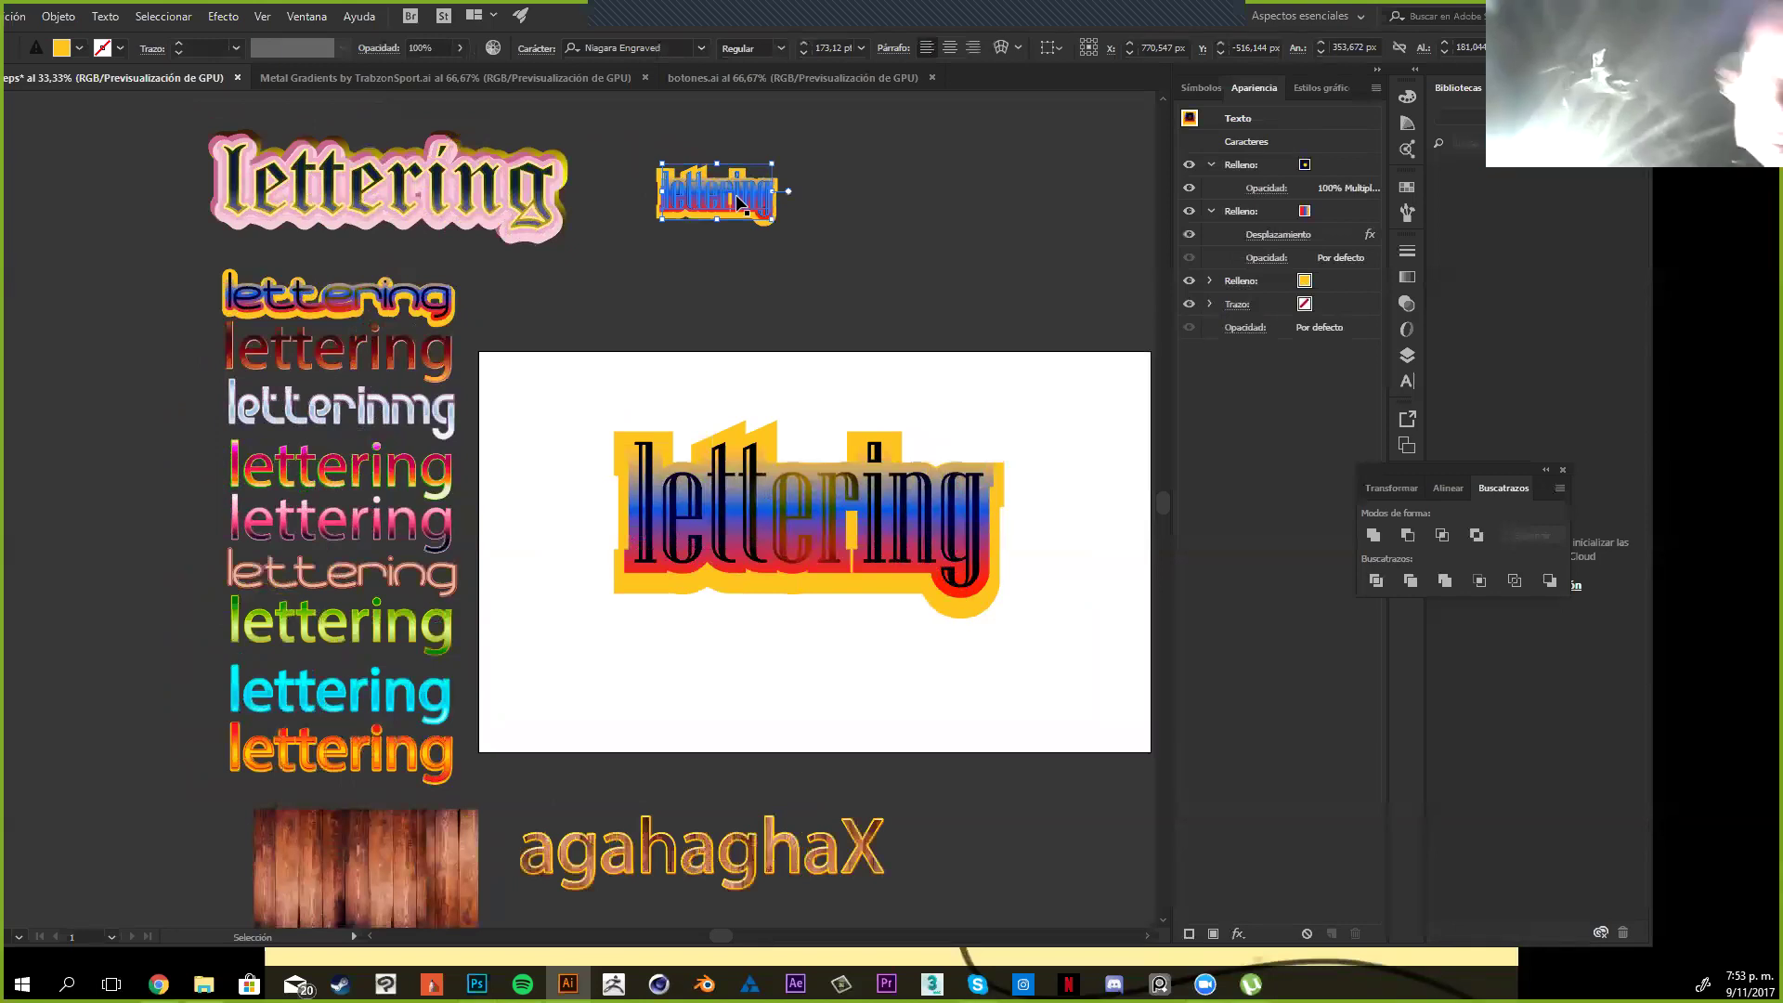
pyautogui.click(915, 587)
pyautogui.press('space')
pyautogui.moveTo(727, 760); pyautogui.dragTo(713, 748)
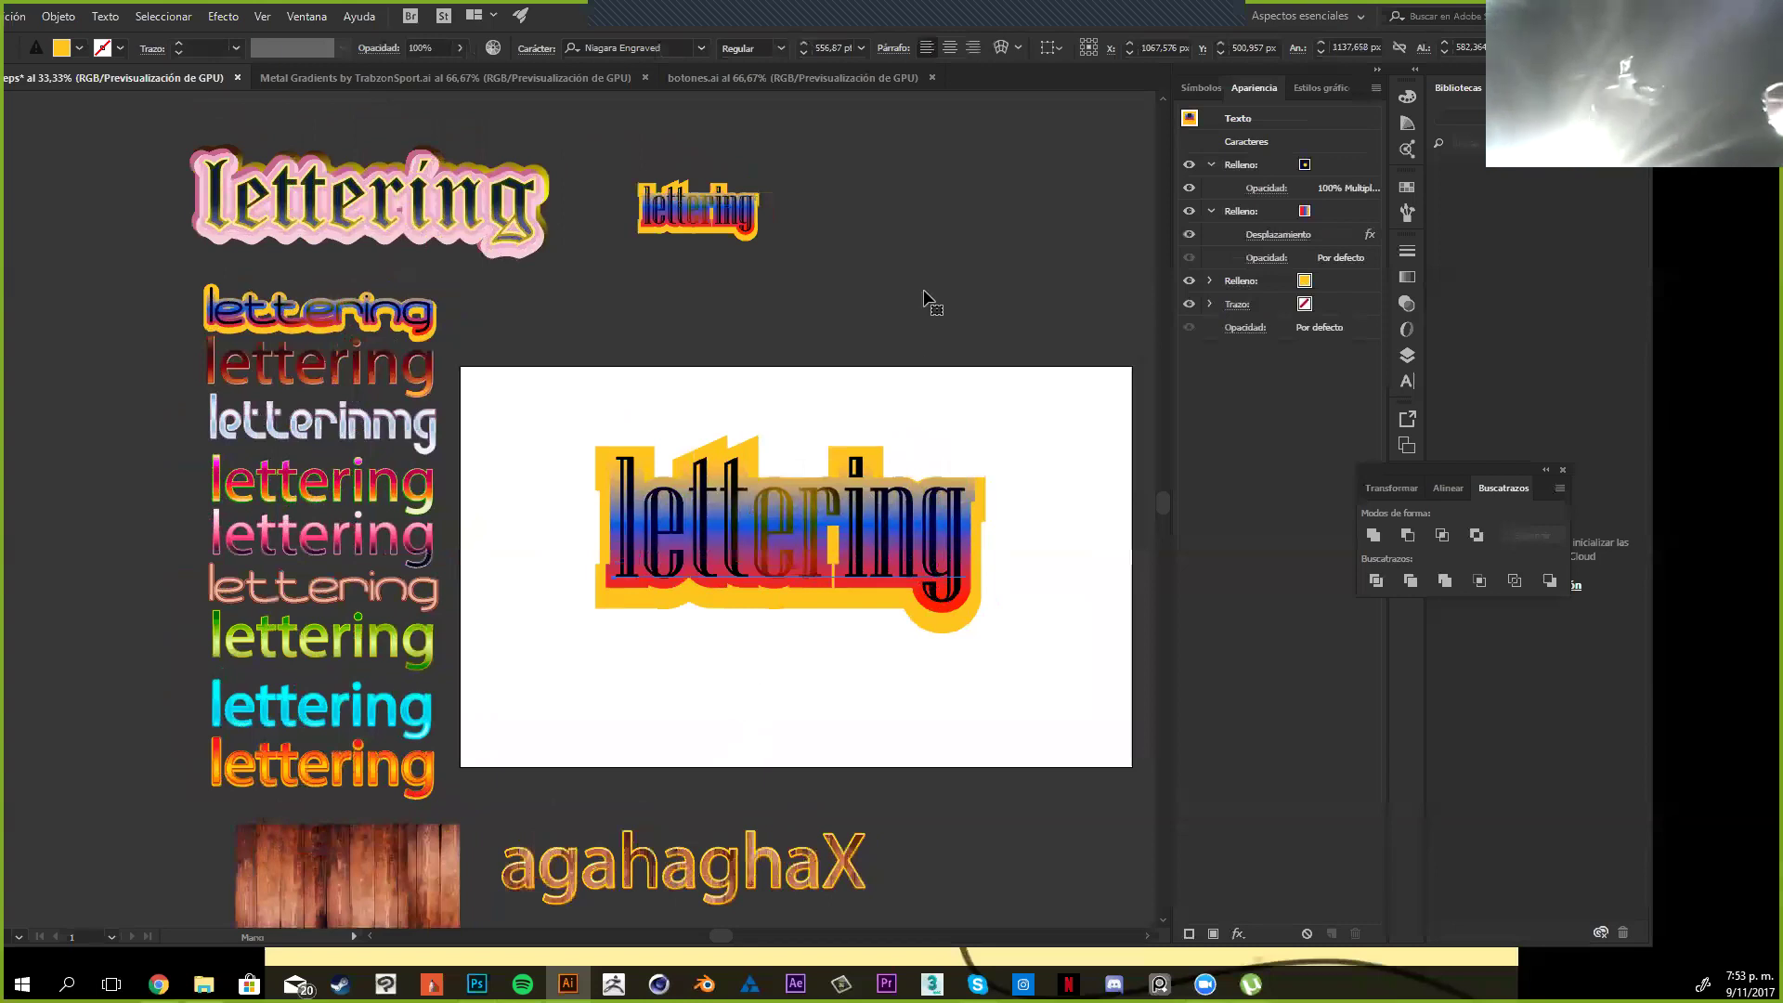
# Move the enlarged lettering off the artboard to the empty area beside the small original and deselect it
pyautogui.moveTo(923, 278); pyautogui.dragTo(778, 401)
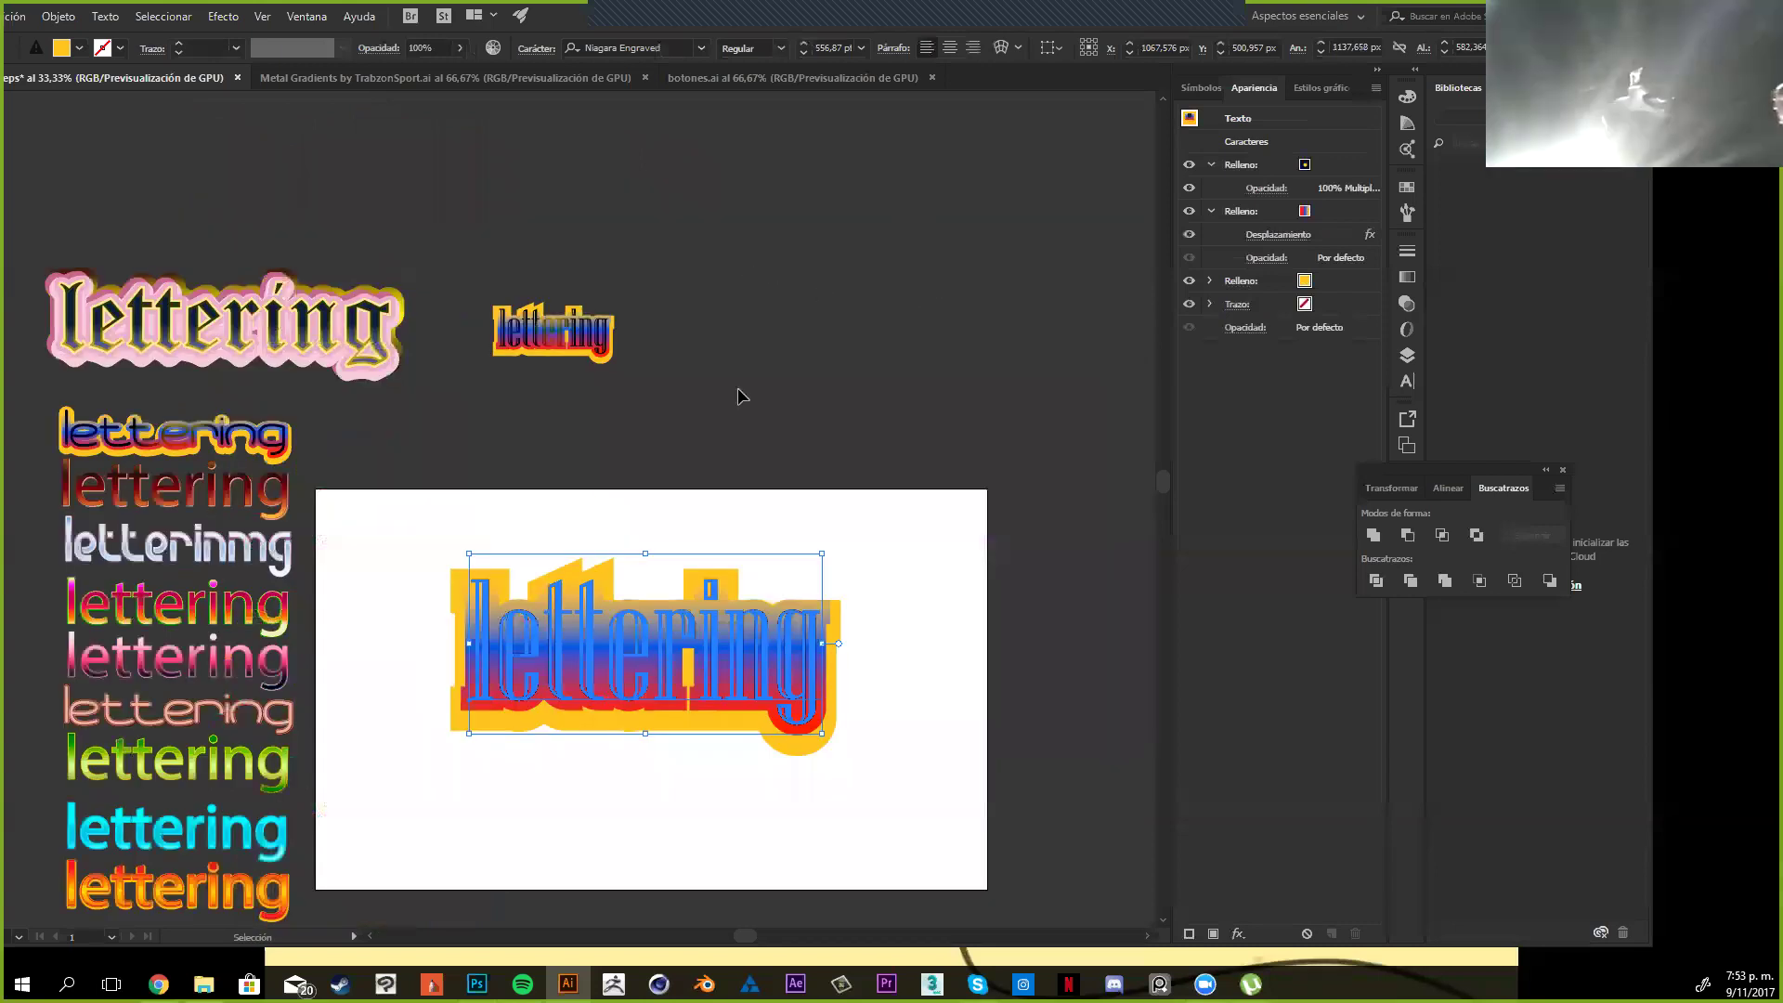
pyautogui.moveTo(685, 668); pyautogui.dragTo(842, 375)
pyautogui.press('space')
pyautogui.moveTo(842, 375); pyautogui.dragTo(928, 226)
pyautogui.moveTo(711, 201); pyautogui.dragTo(764, 201)
pyautogui.click(825, 497)
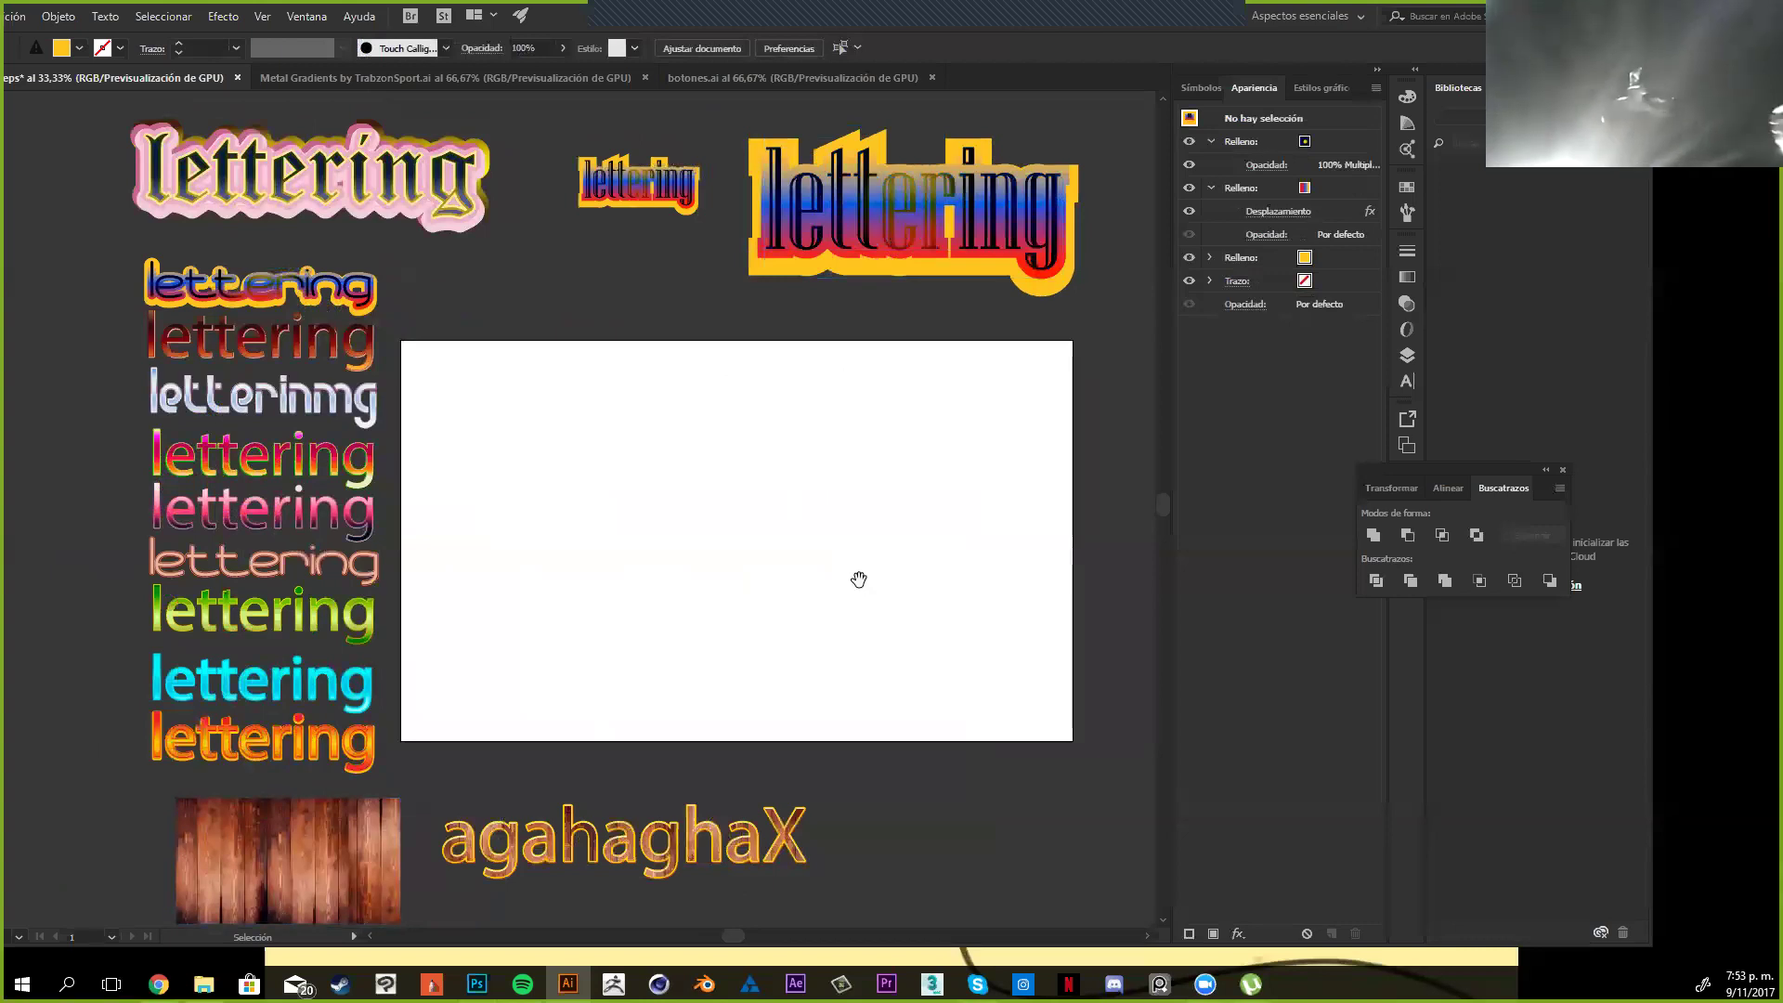
# Draw a yellow square about 1113 px per side in the middle of the empty artboard
pyautogui.press('space')
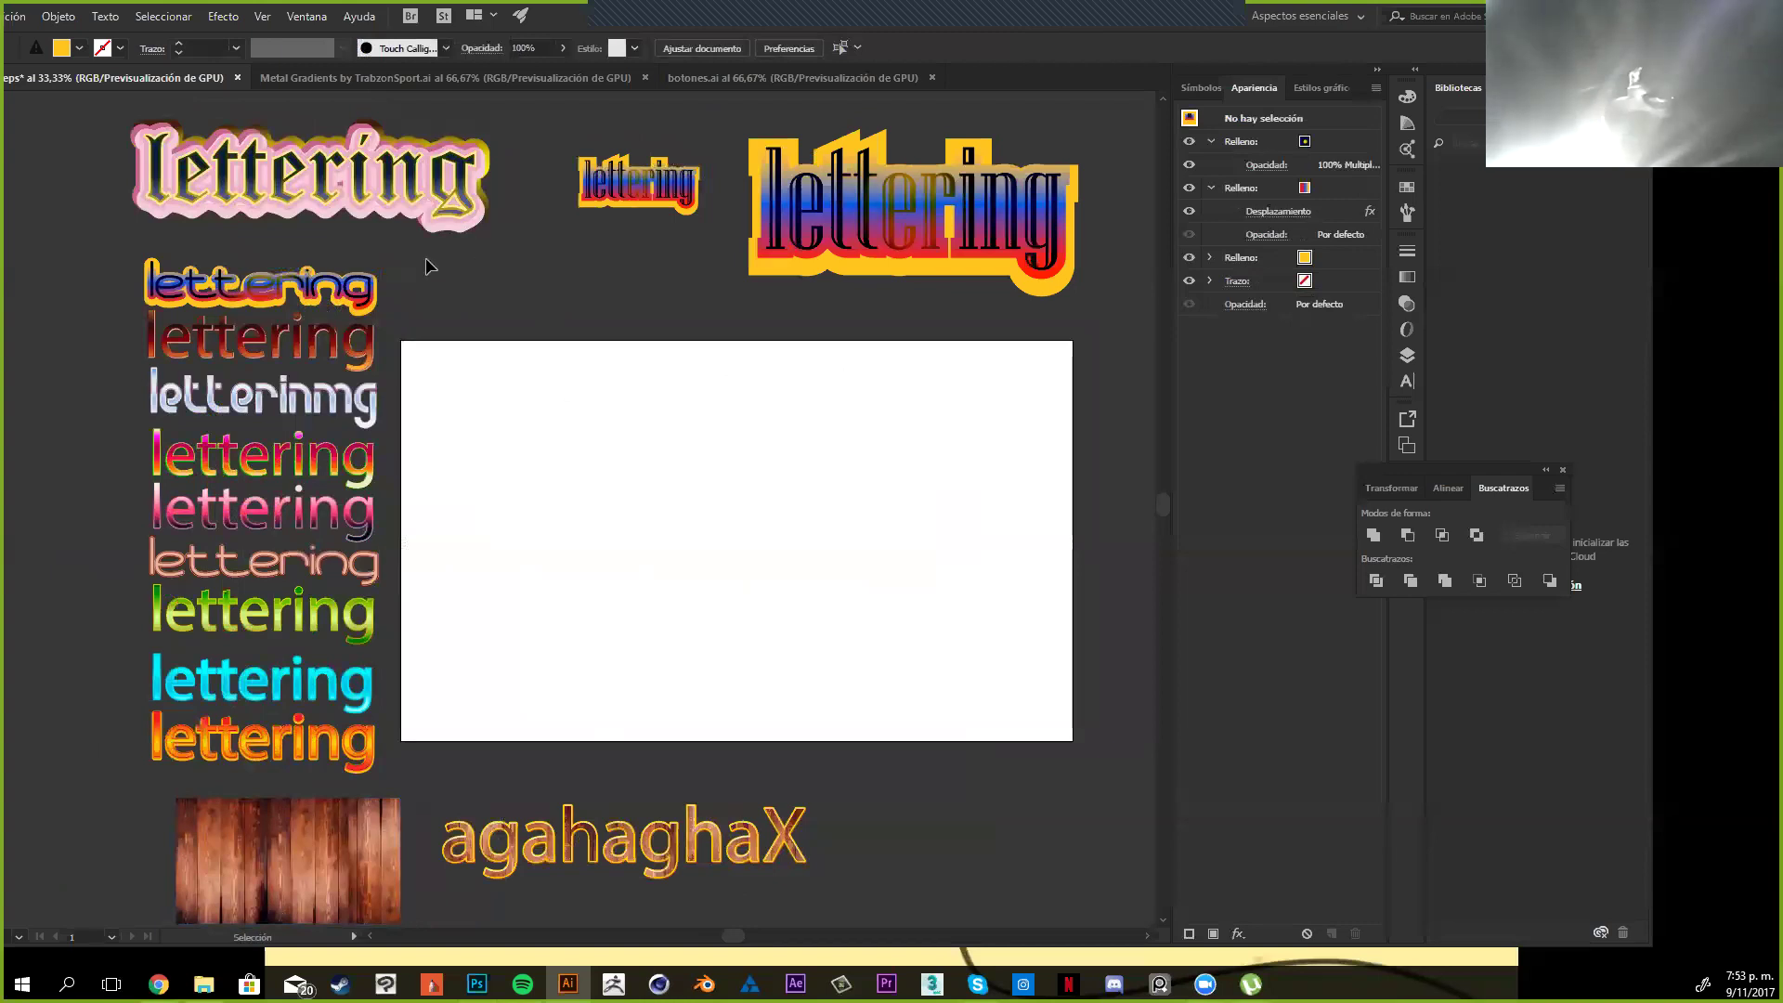
pyautogui.press('space')
pyautogui.moveTo(689, 563); pyautogui.dragTo(678, 530)
pyautogui.press('m')
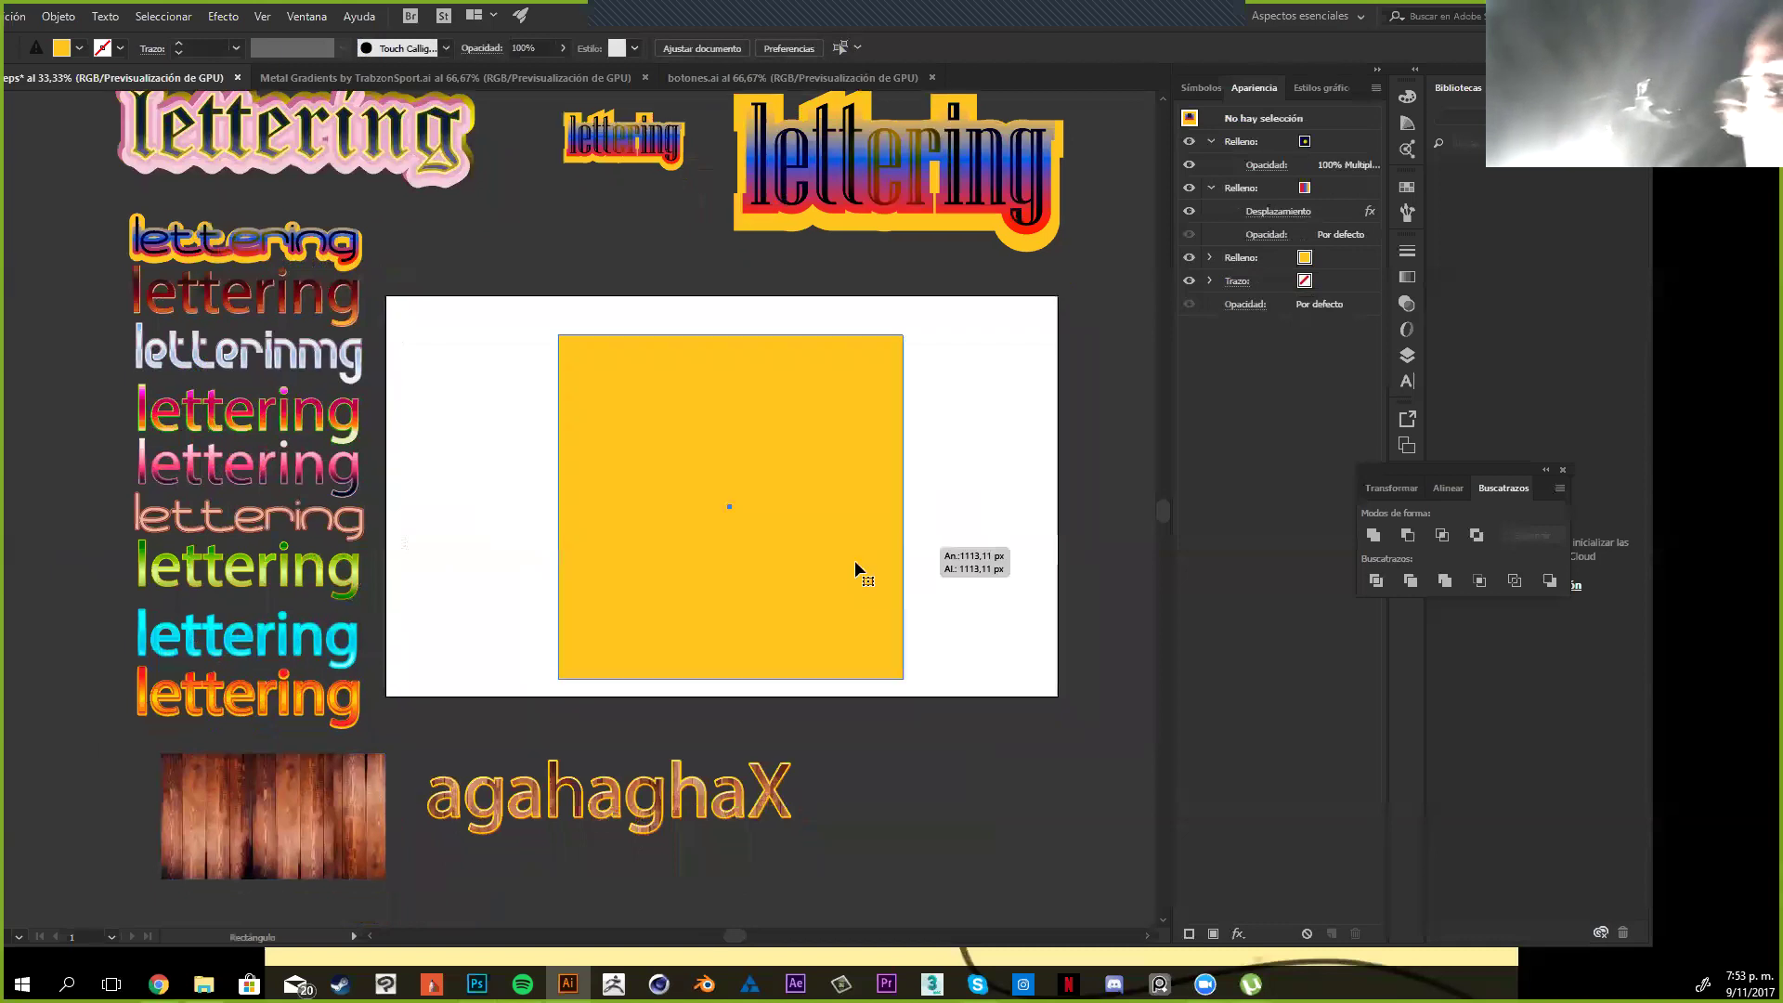
pyautogui.moveTo(855, 561); pyautogui.dragTo(880, 543)
pyautogui.click(935, 570)
pyautogui.hotkey('ctrl', 'z')
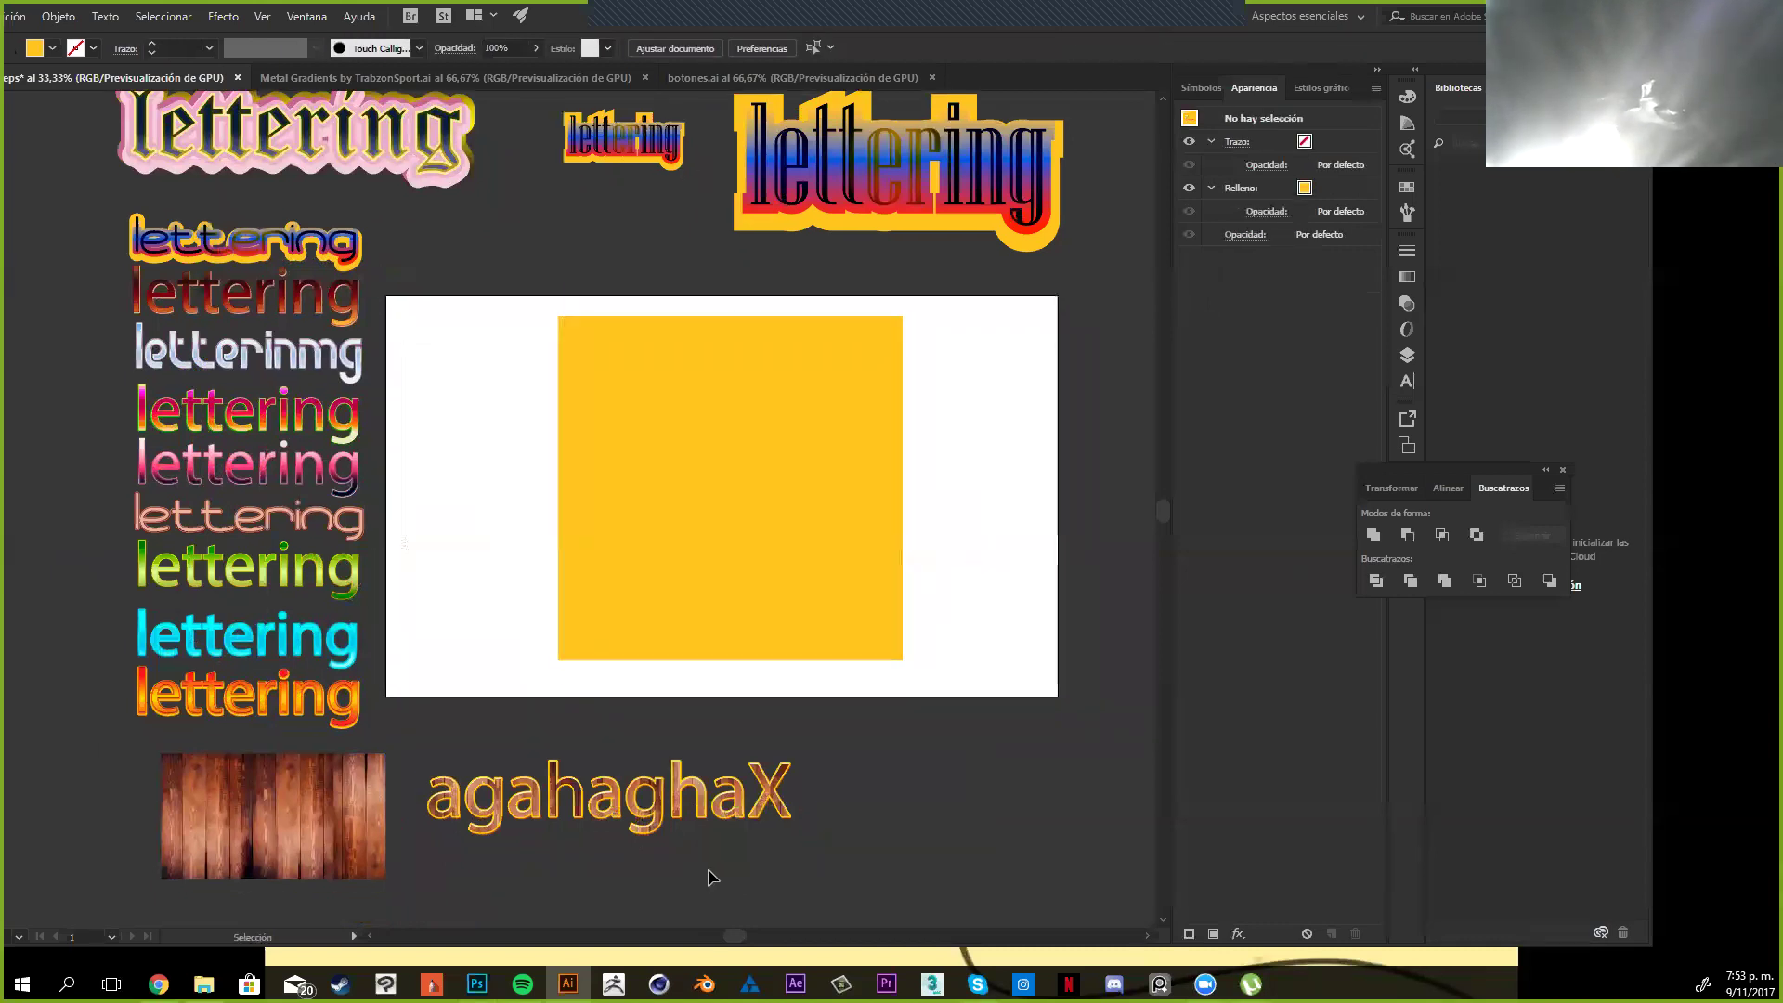
# Examine the appearance attributes of the silver "letterinmg" text and the dark red lettering above it
pyautogui.click(342, 359)
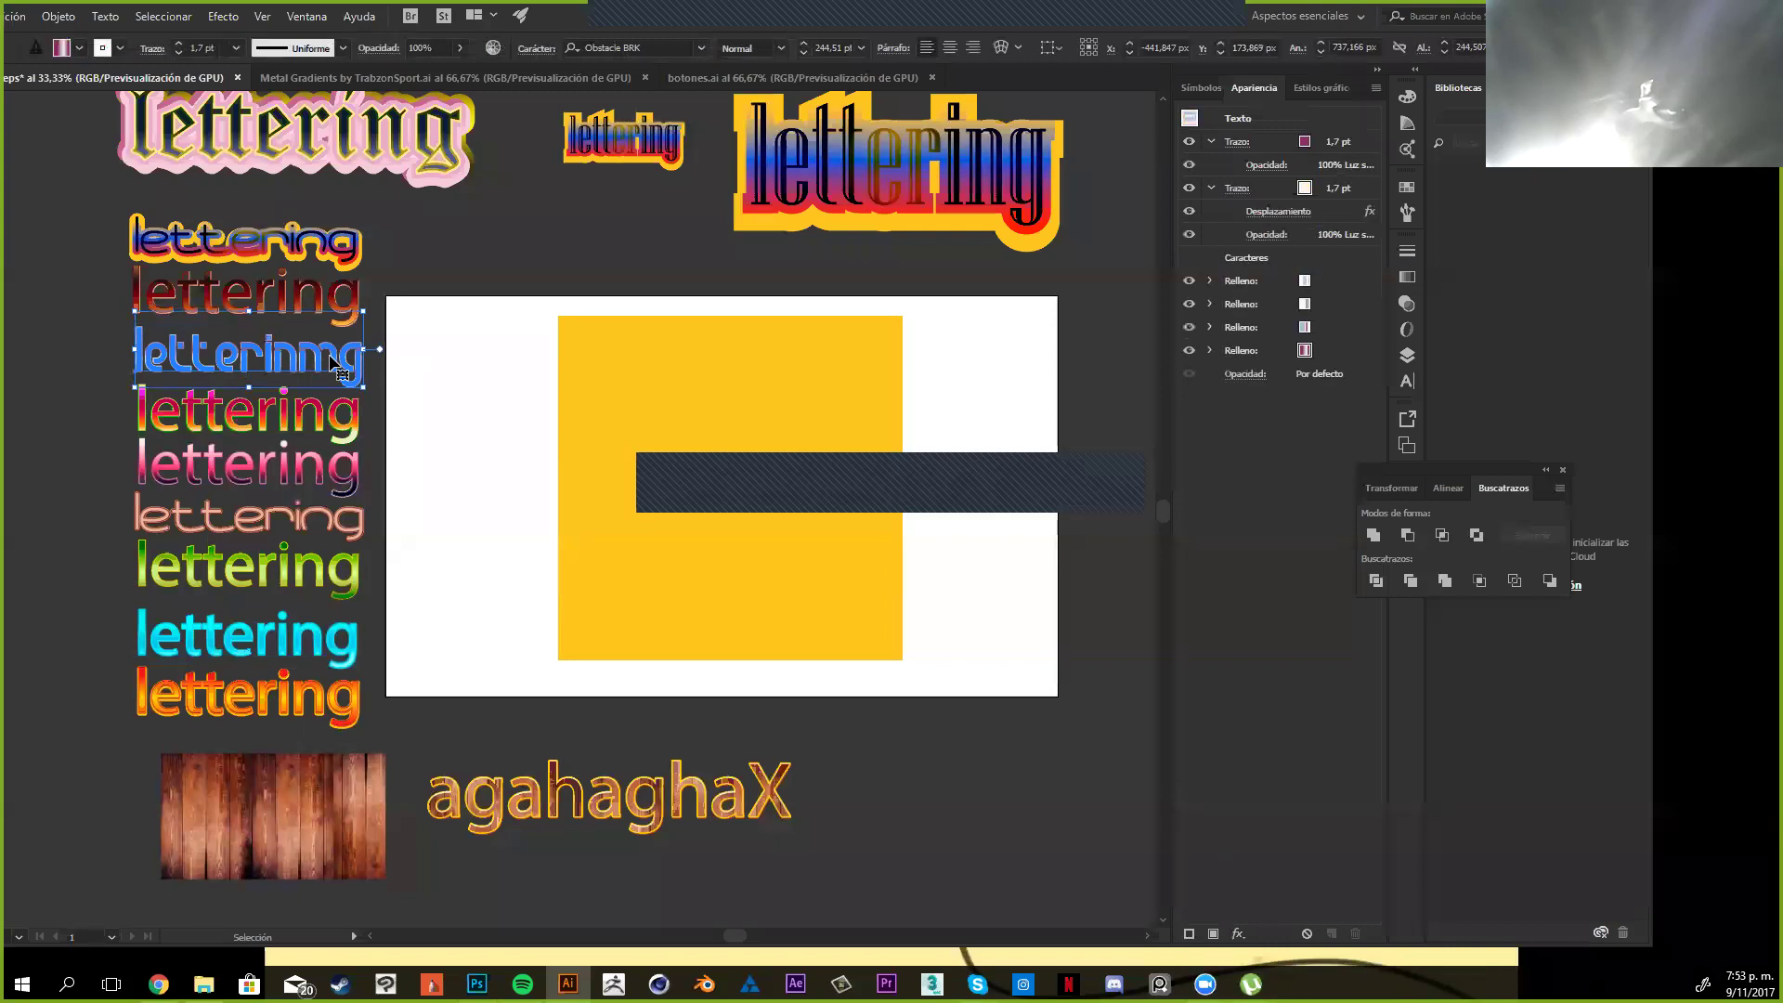
pyautogui.hotkey('ctrl', 'space')
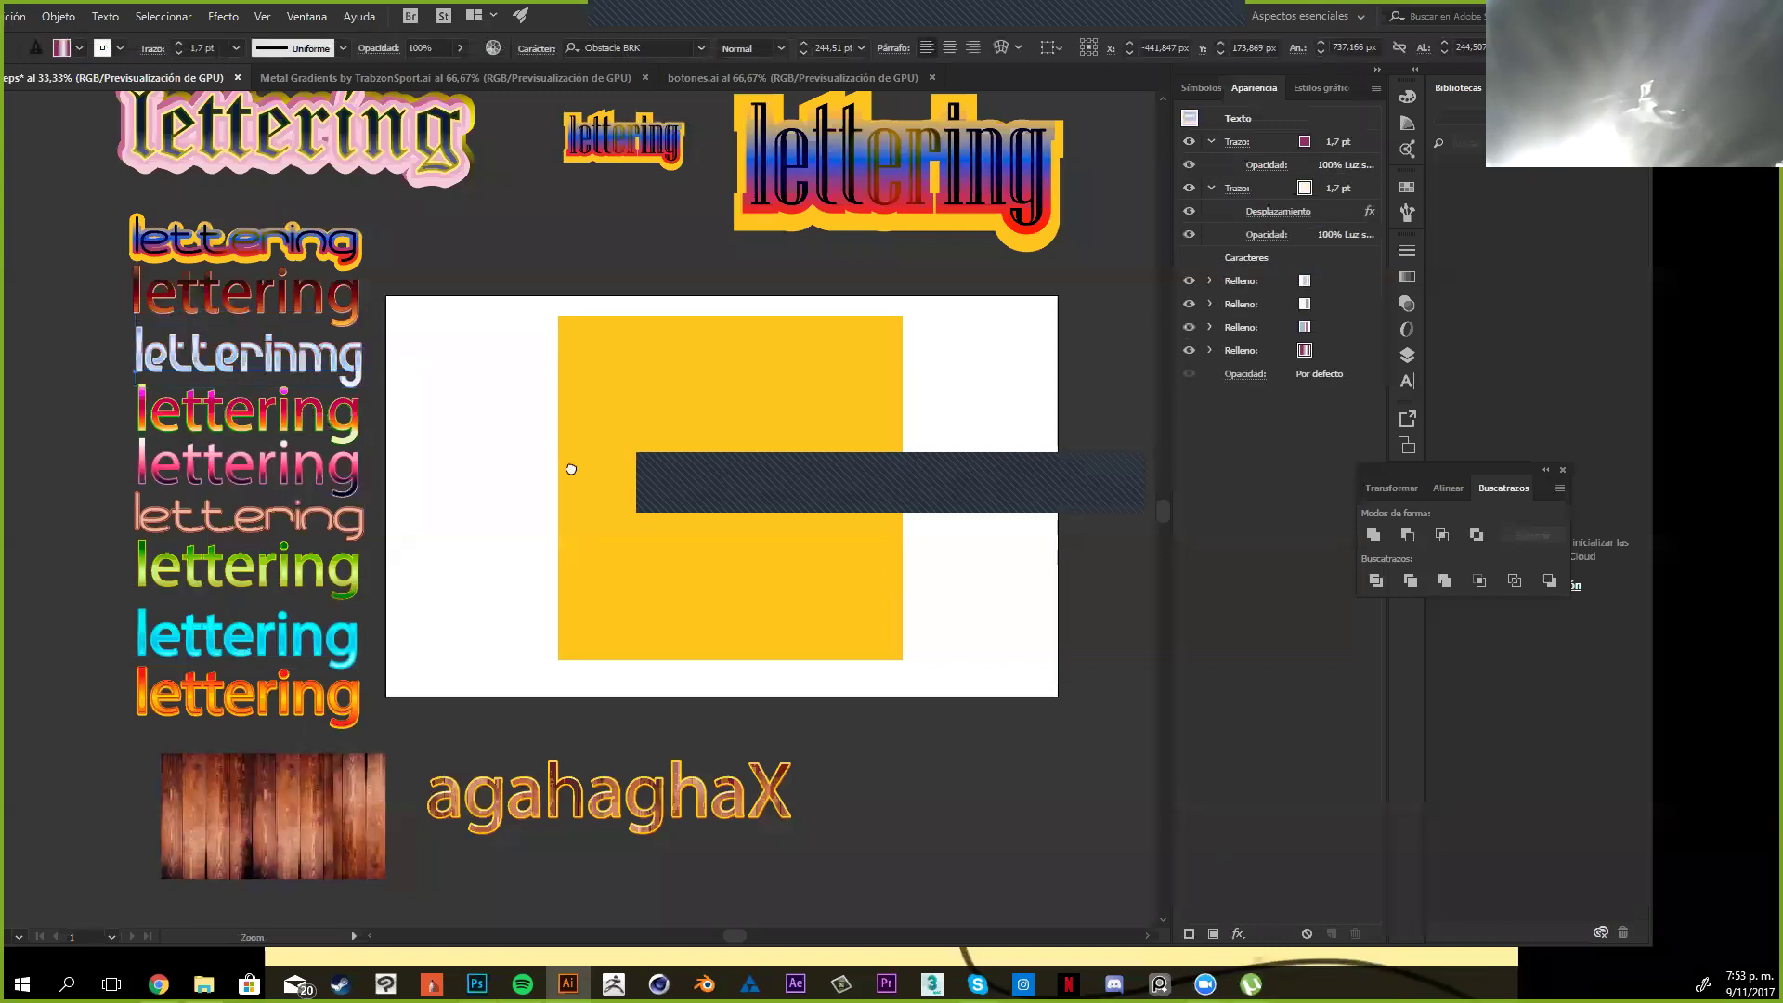
pyautogui.moveTo(537, 415); pyautogui.dragTo(637, 457)
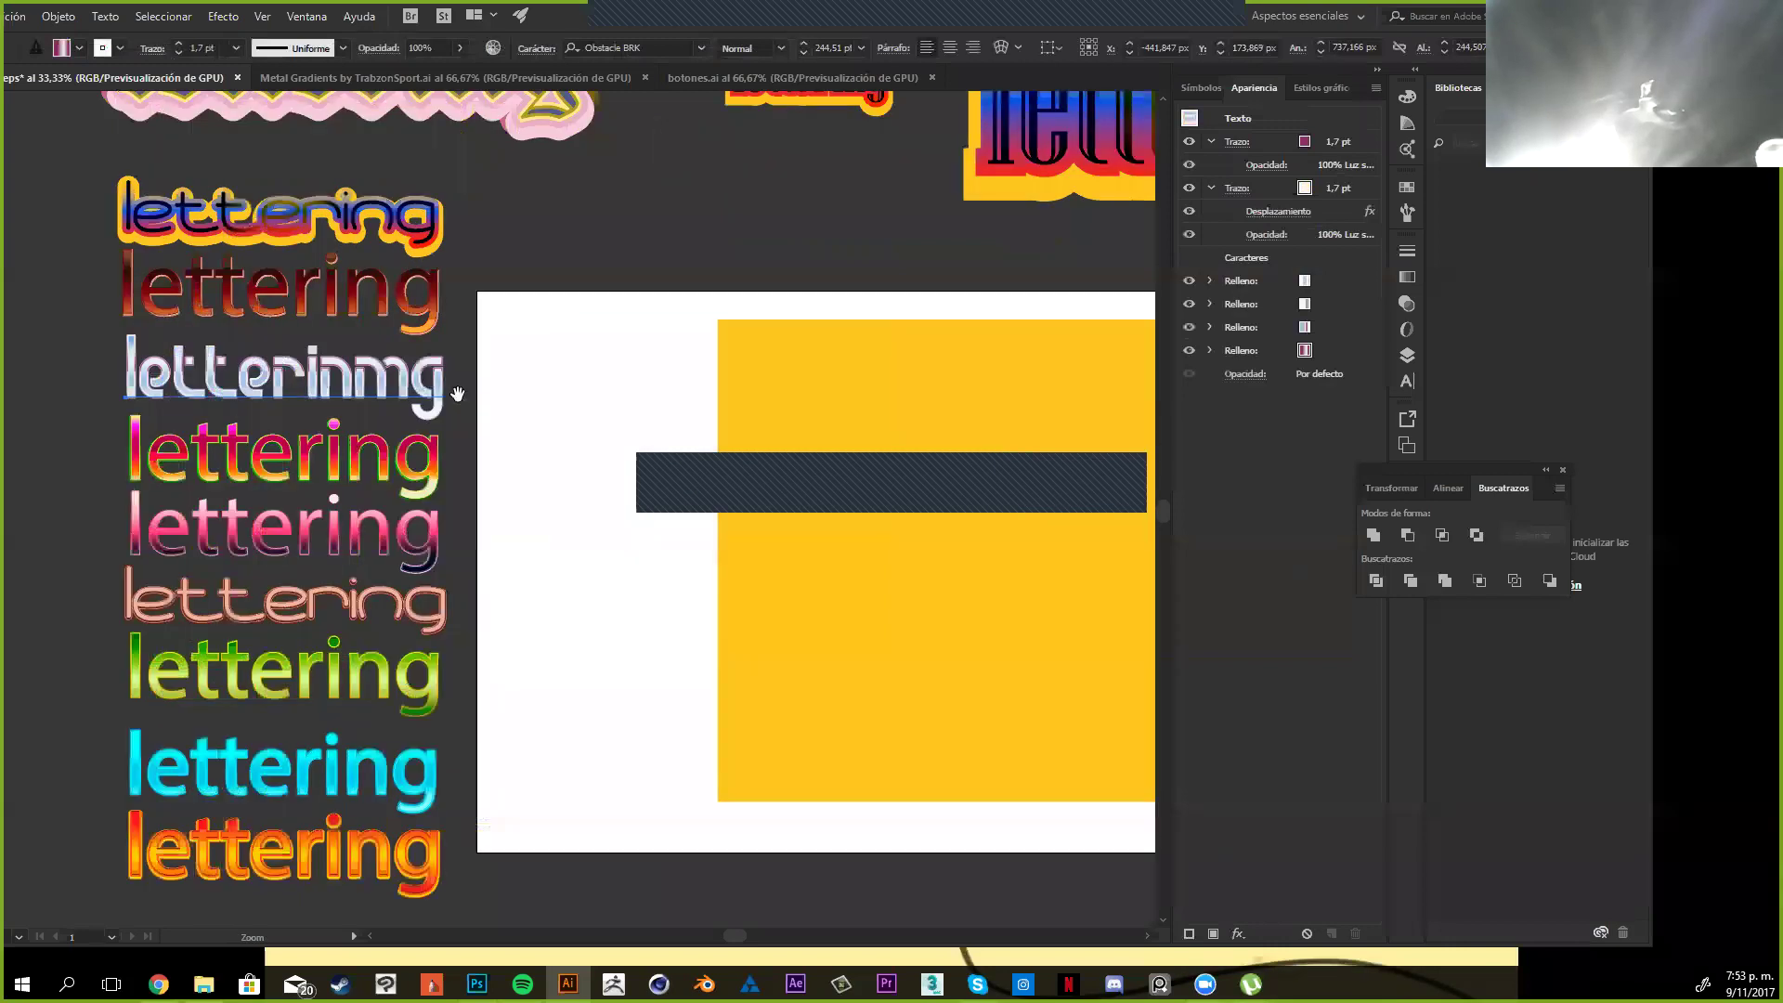
pyautogui.moveTo(487, 447); pyautogui.dragTo(1201, 122)
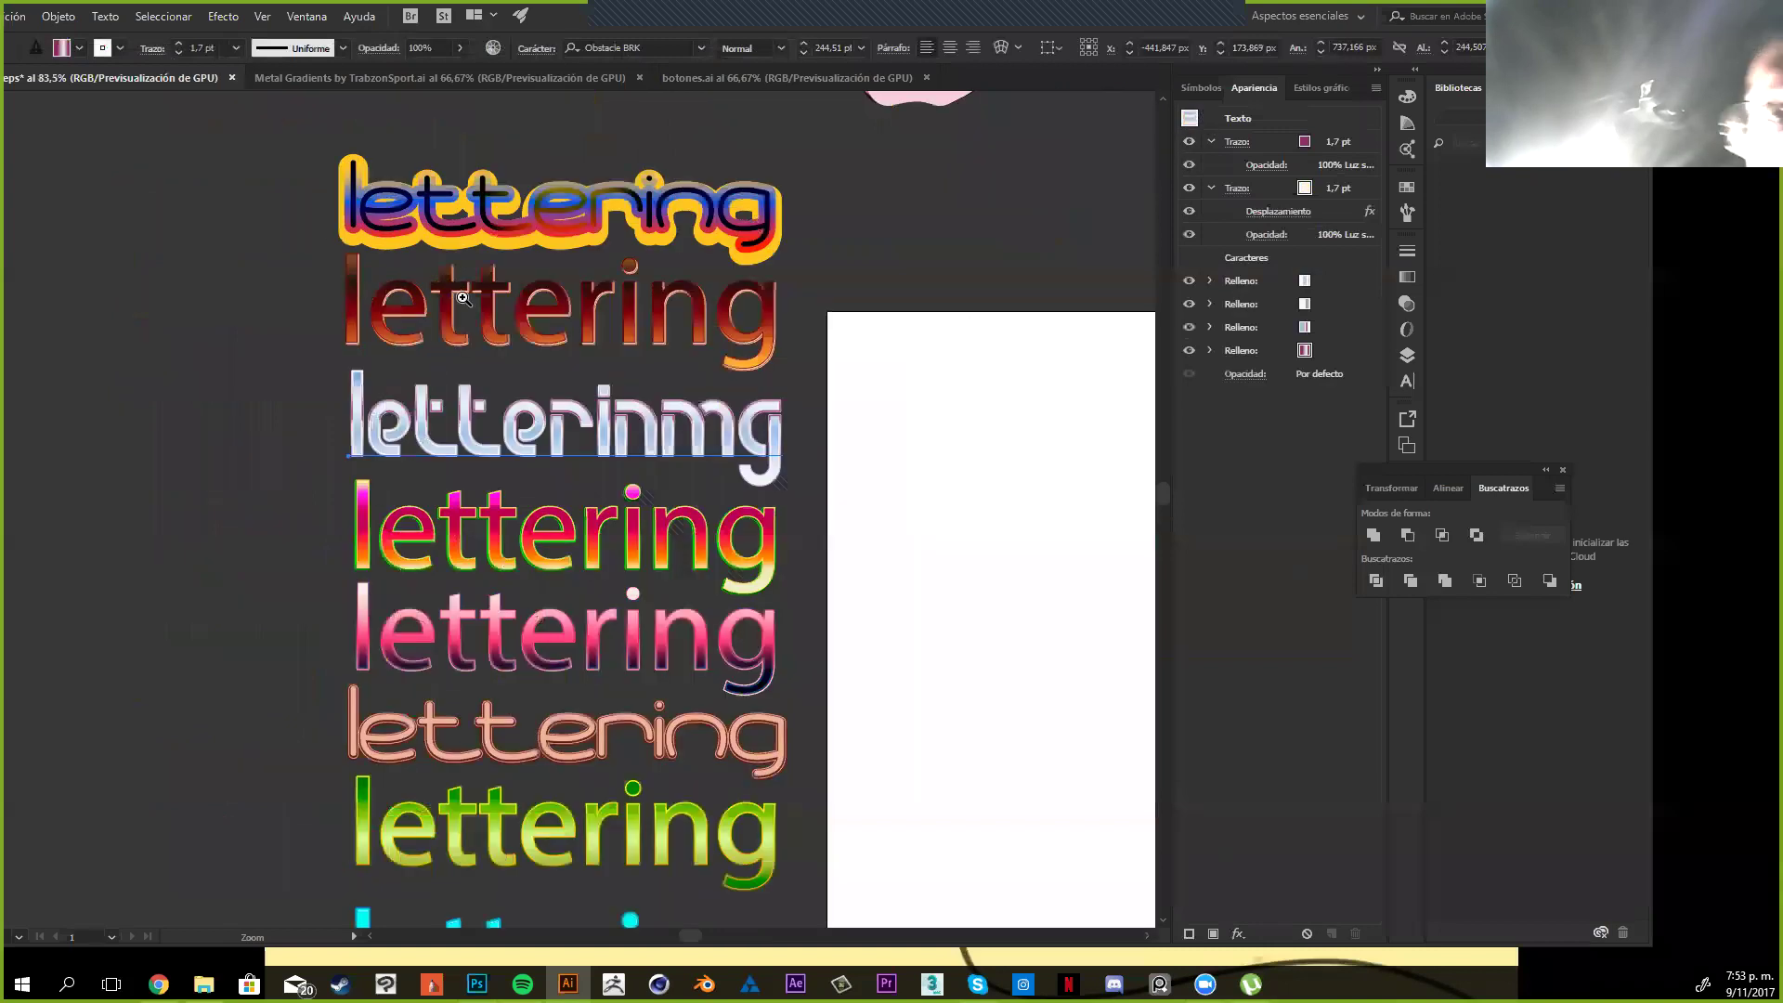
pyautogui.moveTo(459, 307); pyautogui.dragTo(335, 318)
pyautogui.click(336, 317)
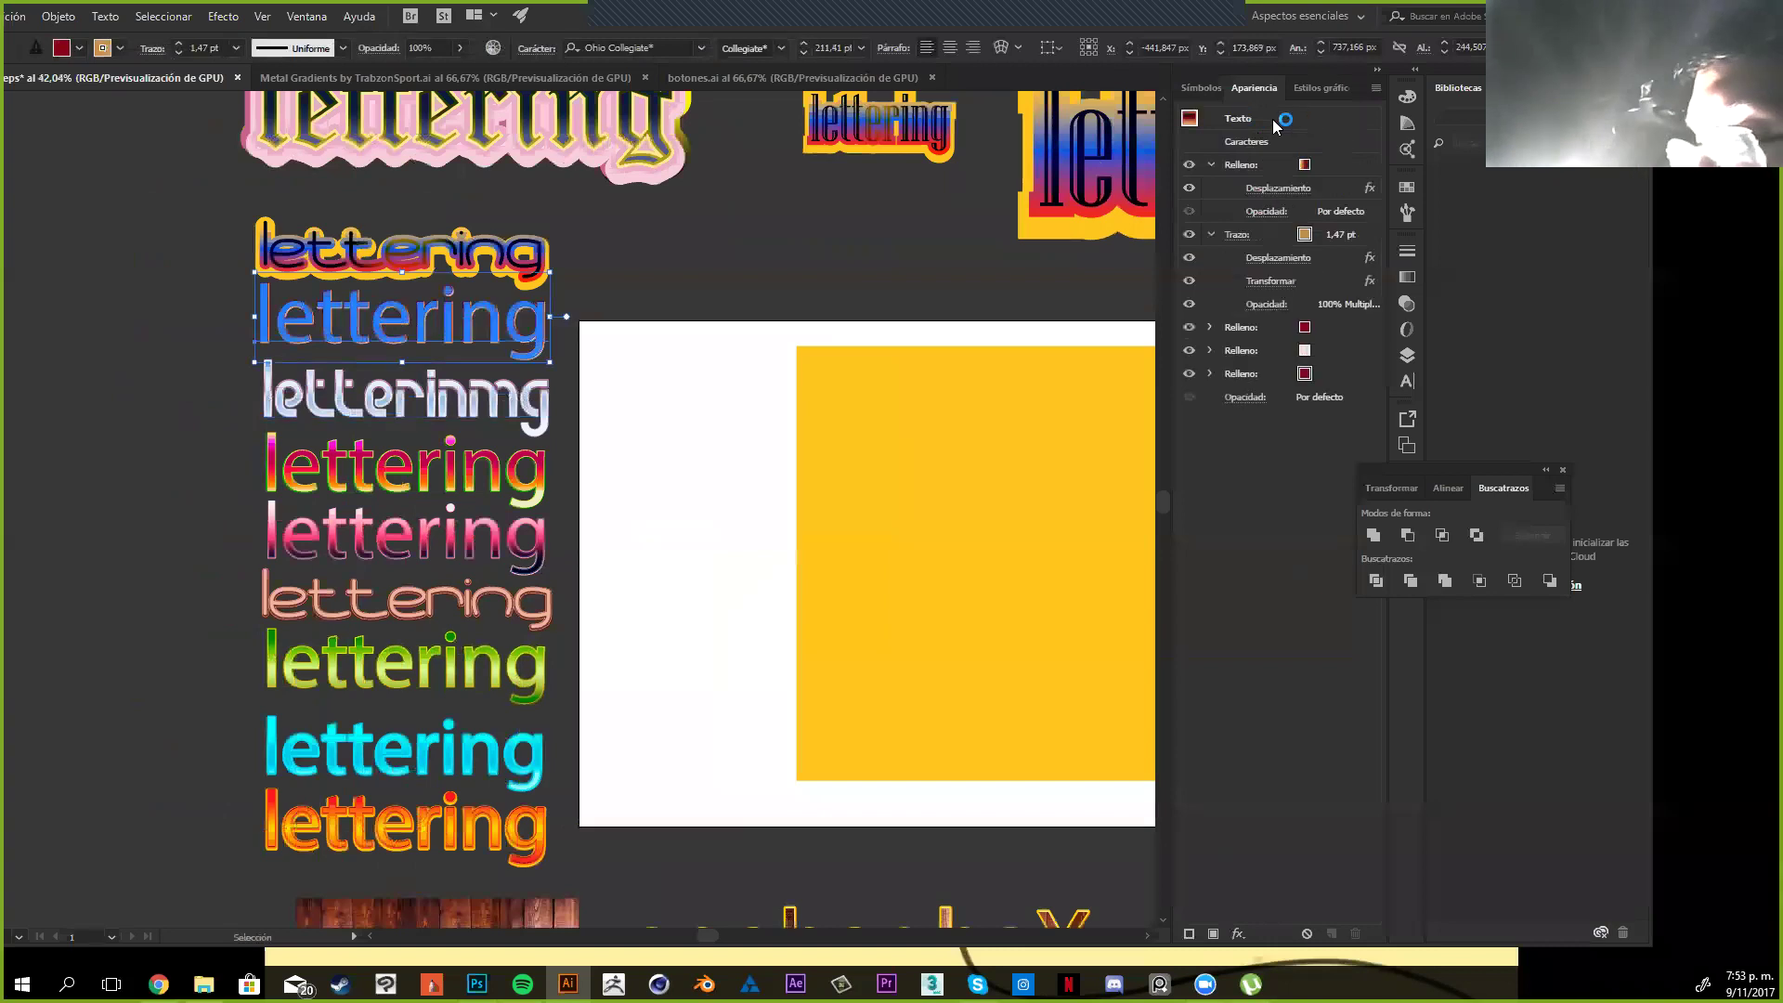
pyautogui.click(543, 243)
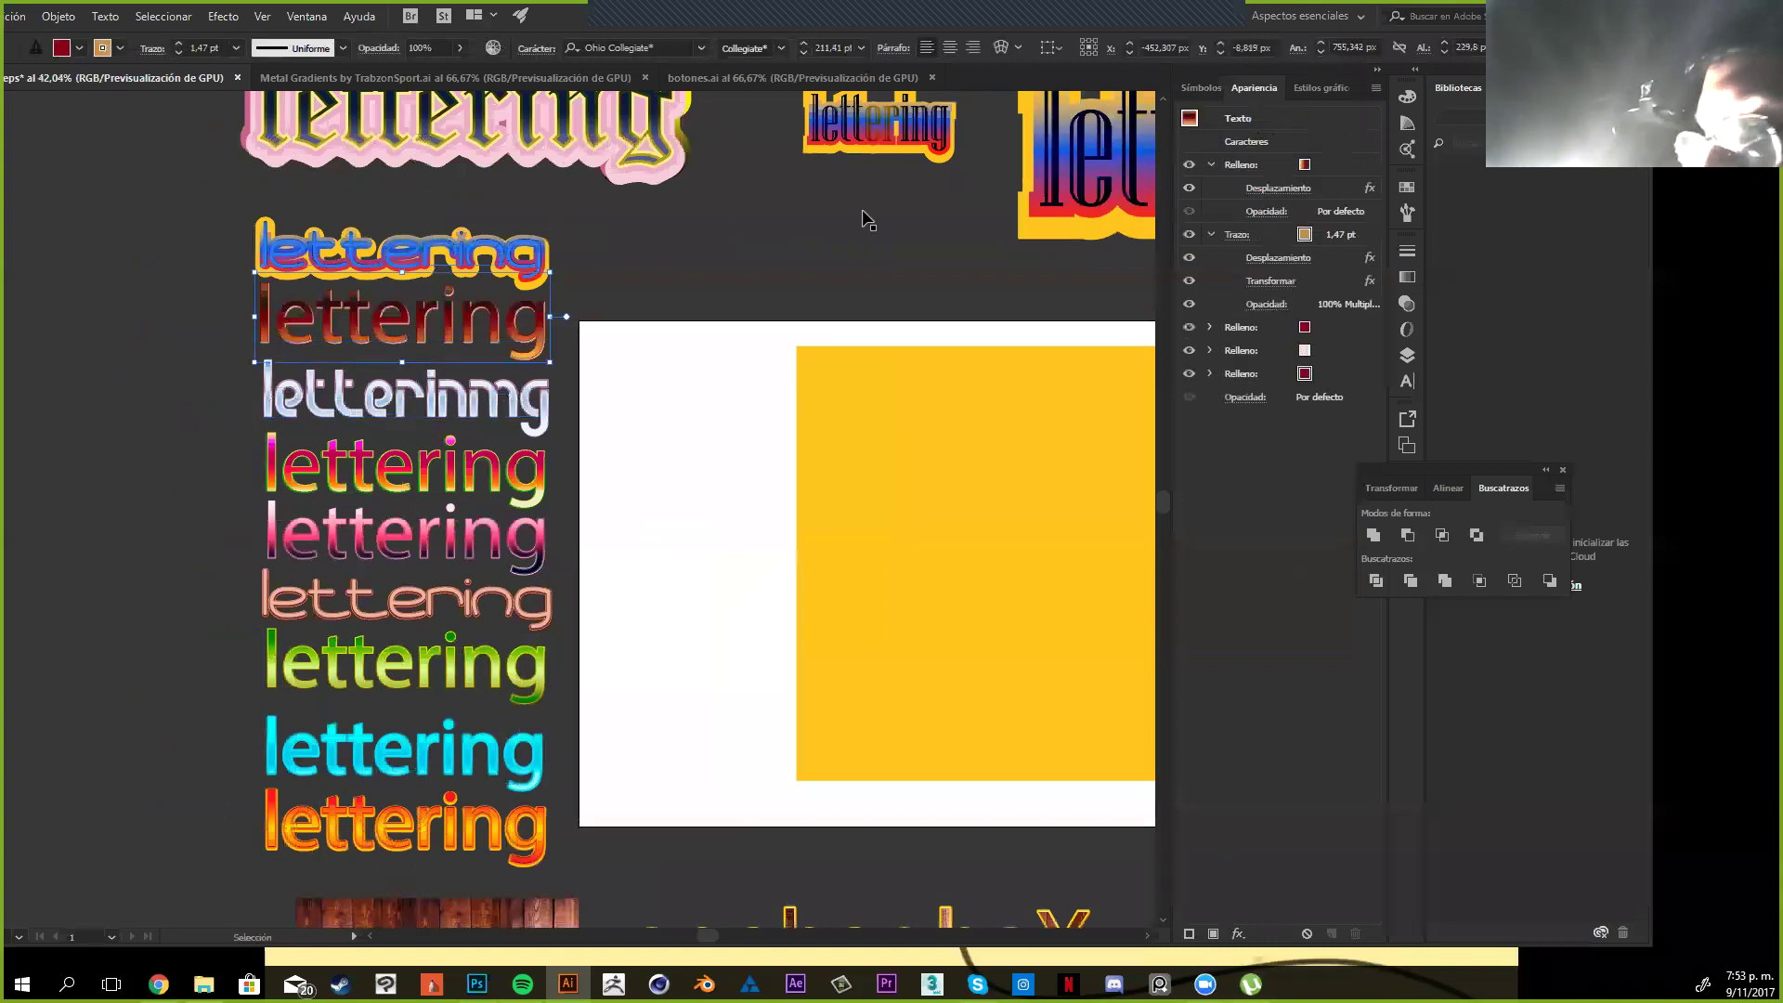
pyautogui.click(467, 475)
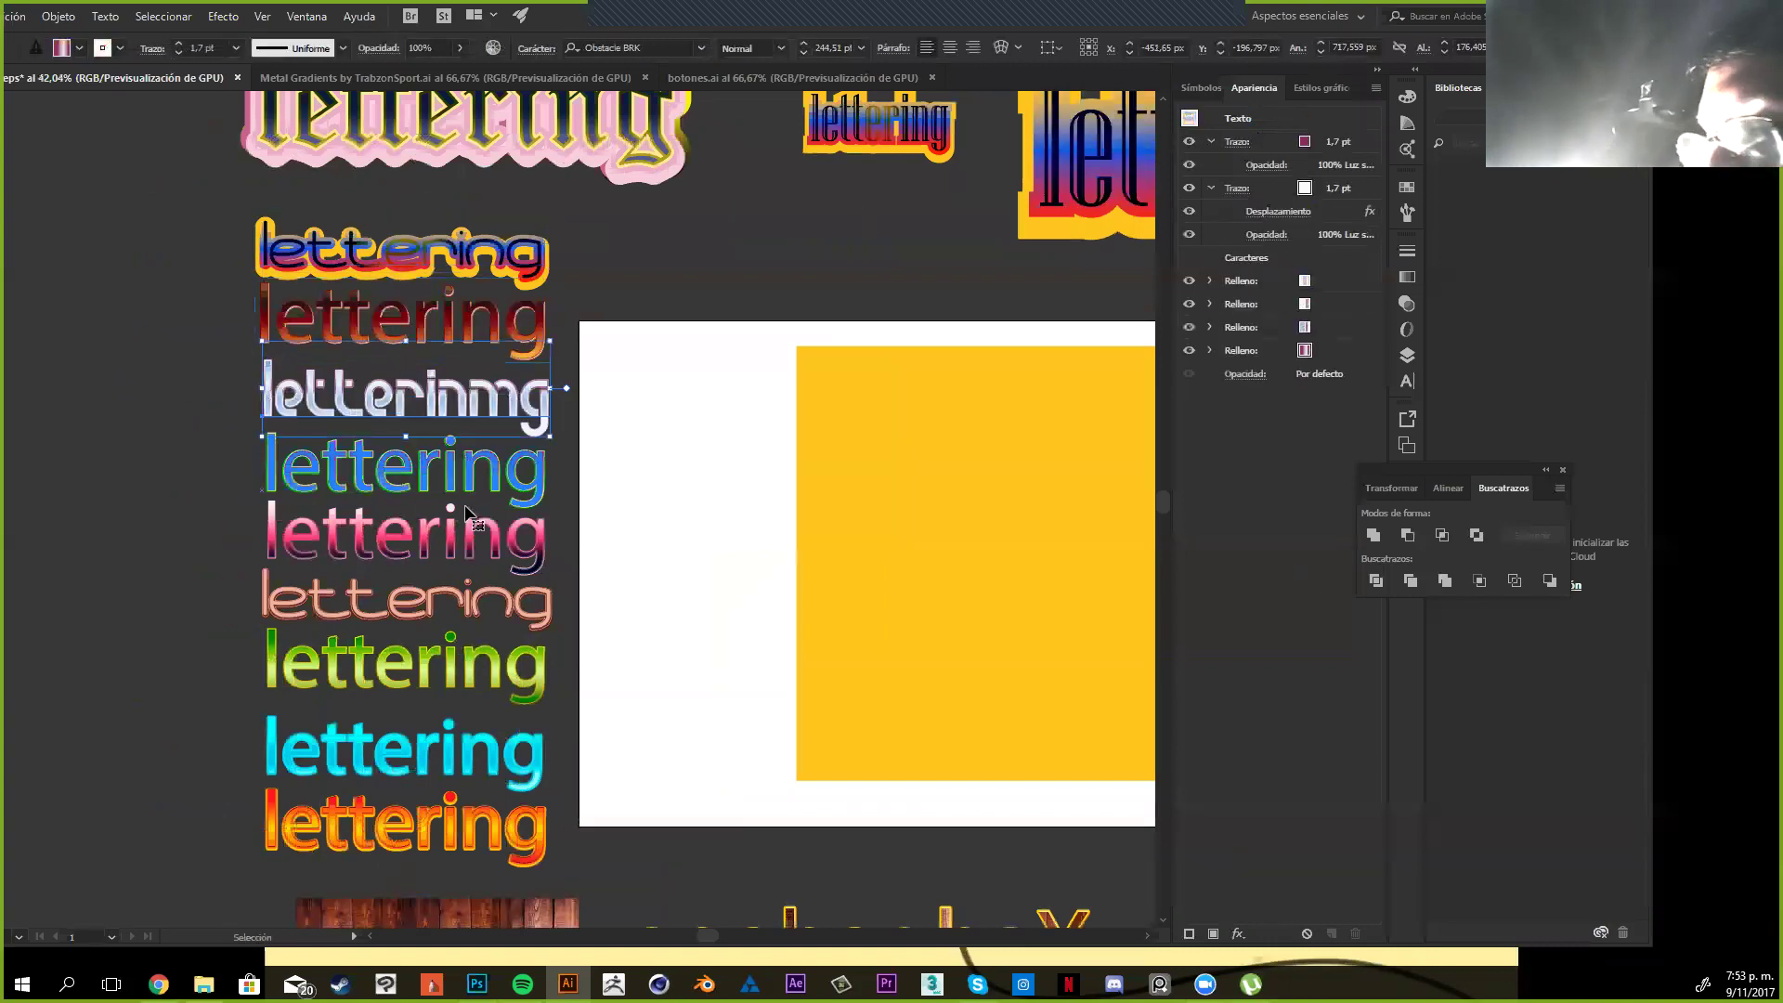
# Inspect the effects on the light yellow and dark green fills of the pink-and-green lettering
pyautogui.click(467, 502)
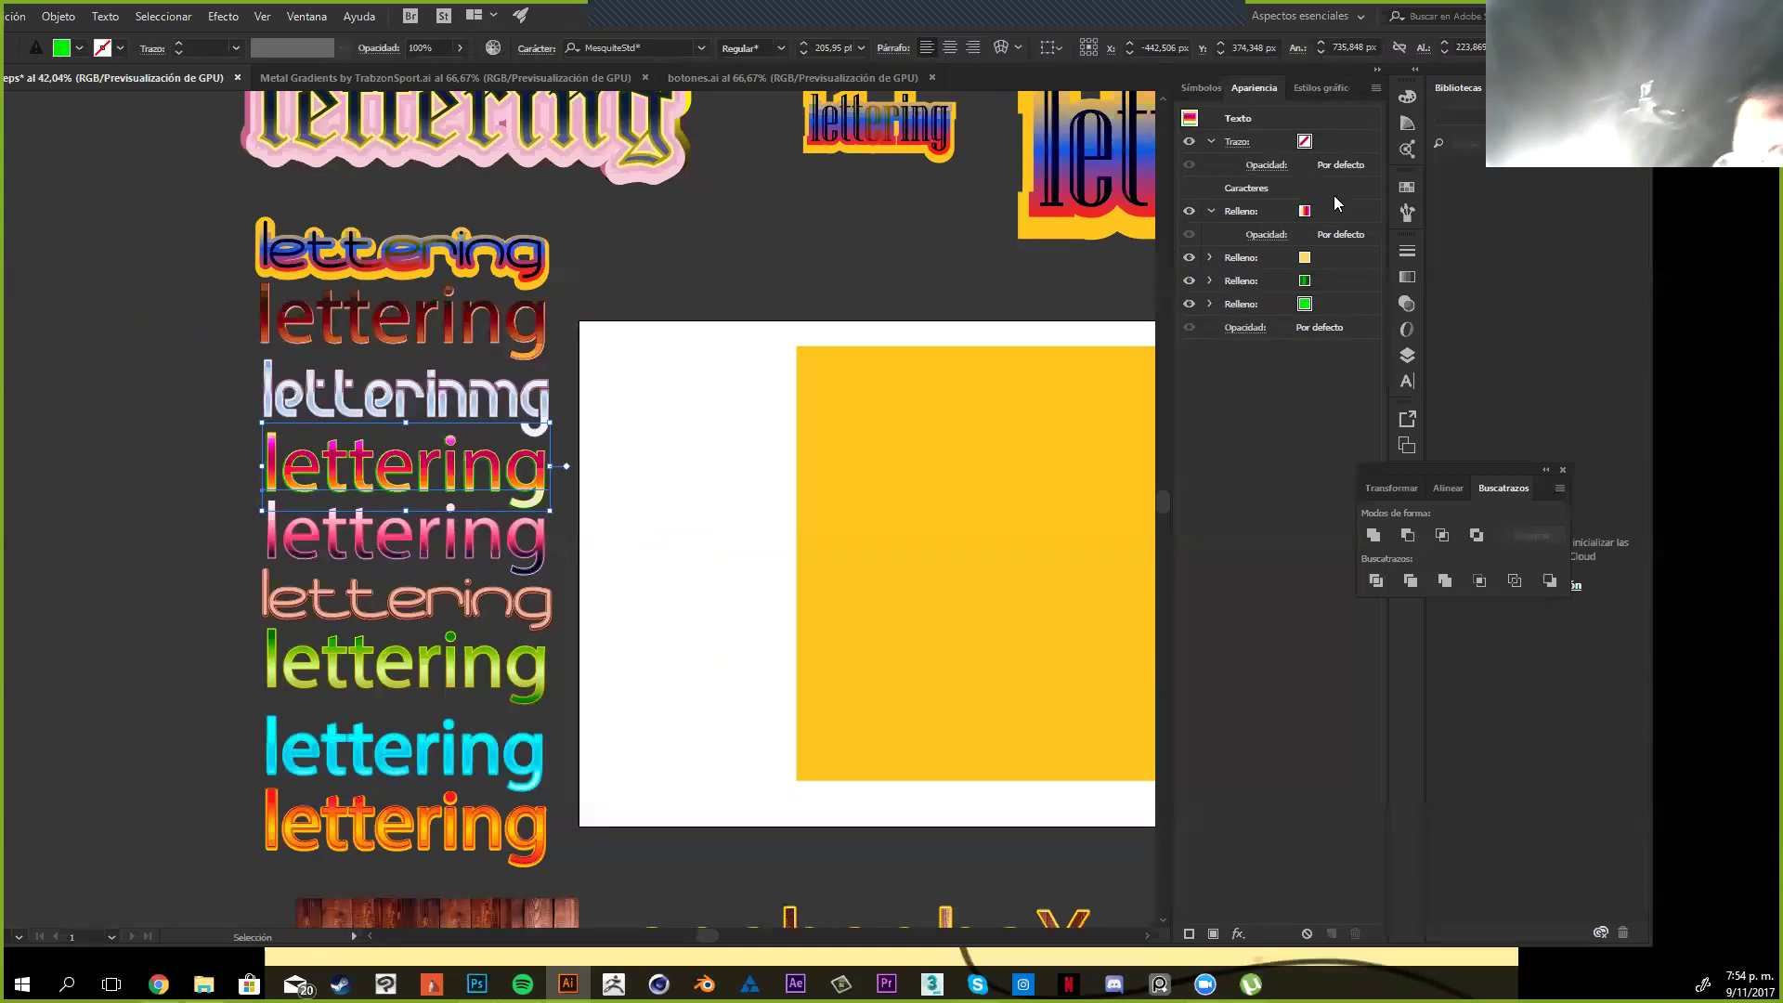
pyautogui.click(1210, 257)
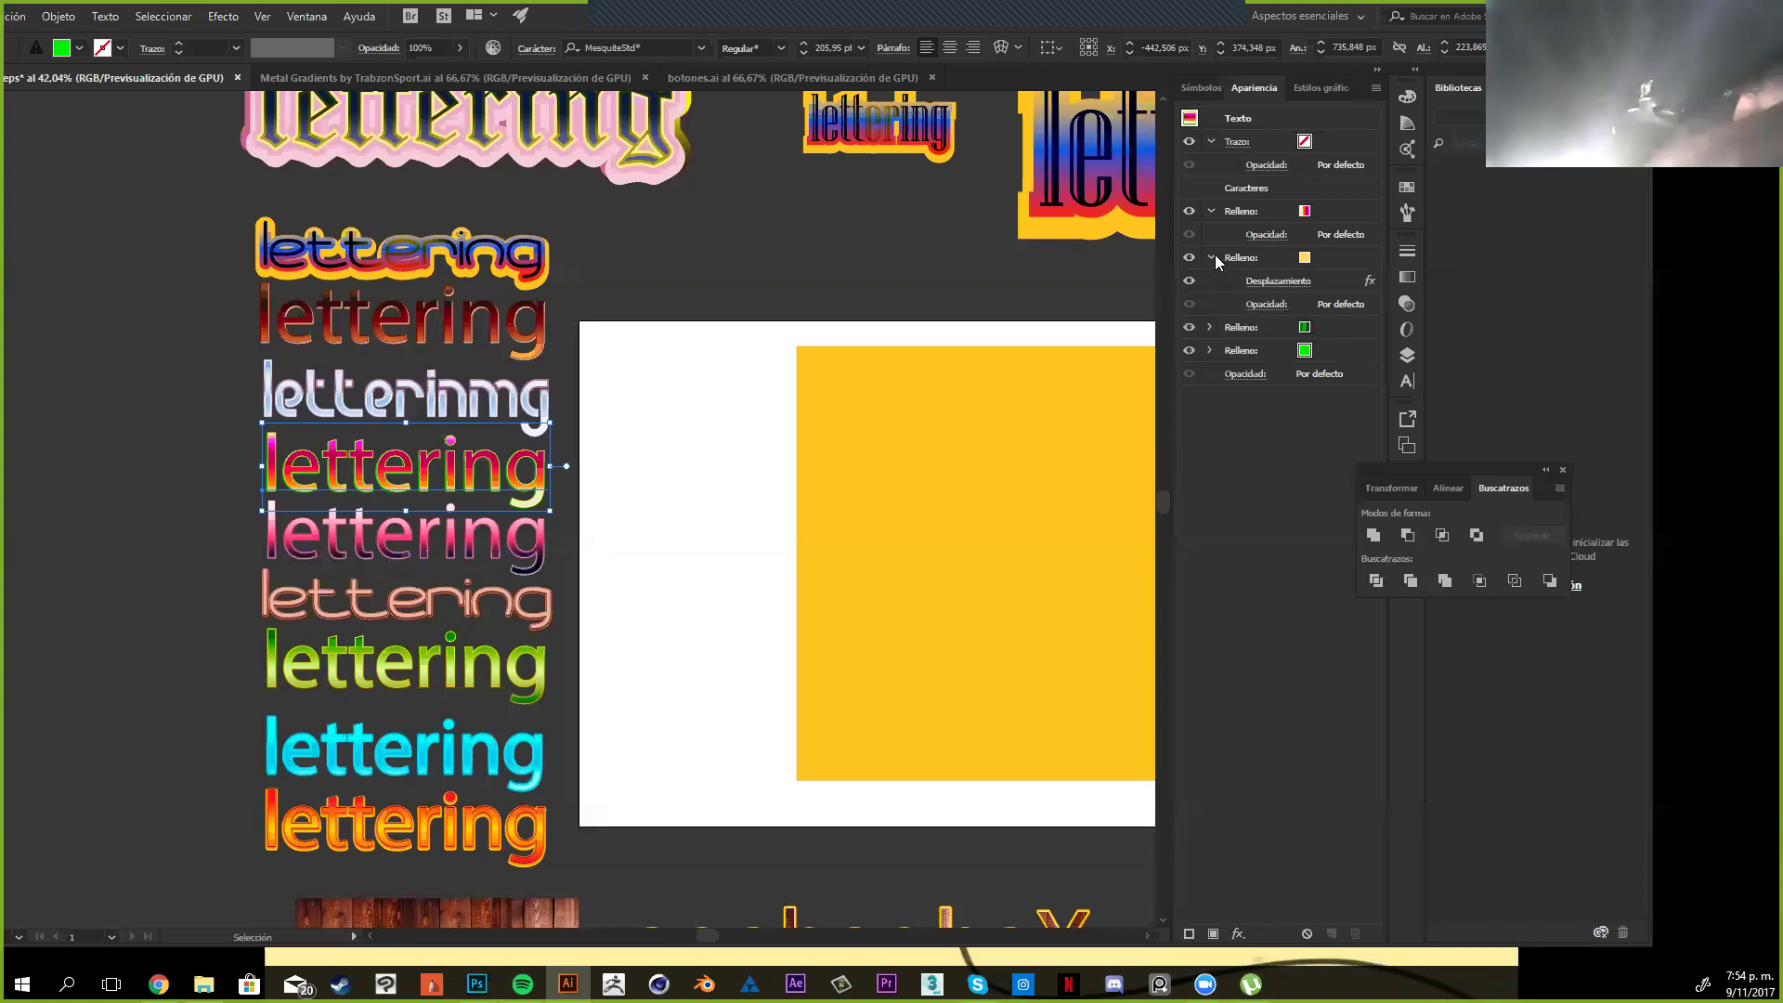
pyautogui.click(1211, 257)
pyautogui.click(1209, 282)
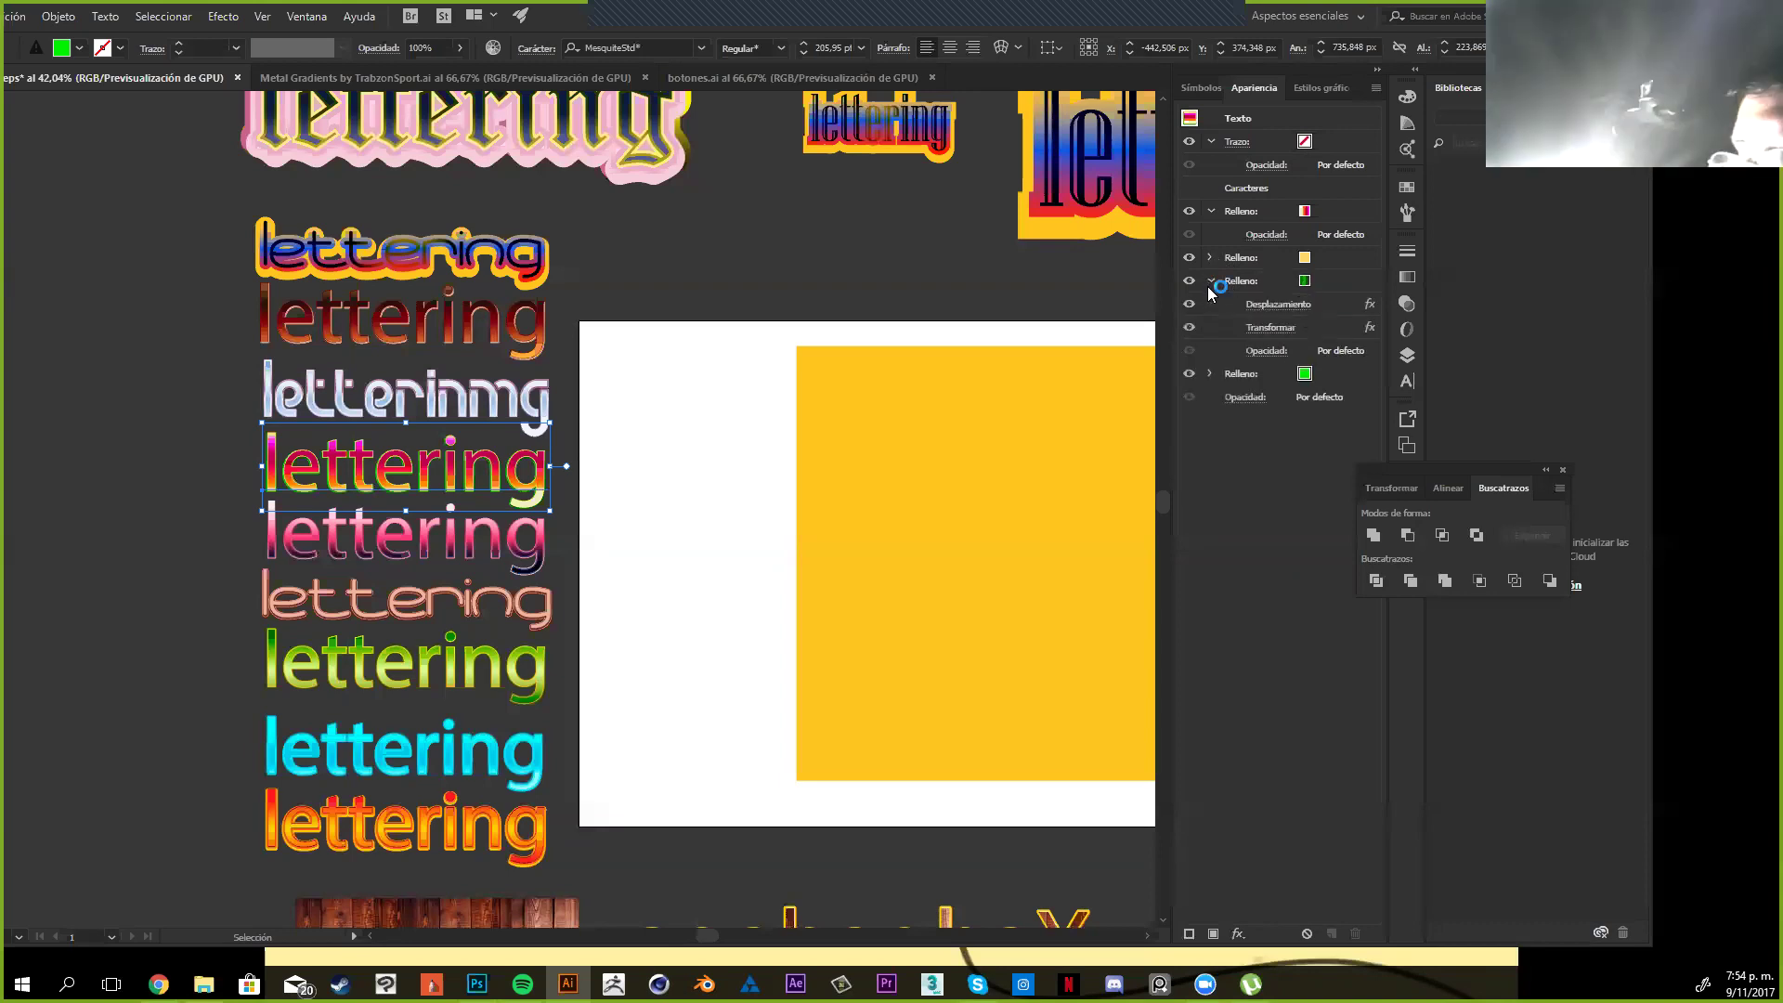
pyautogui.click(1210, 281)
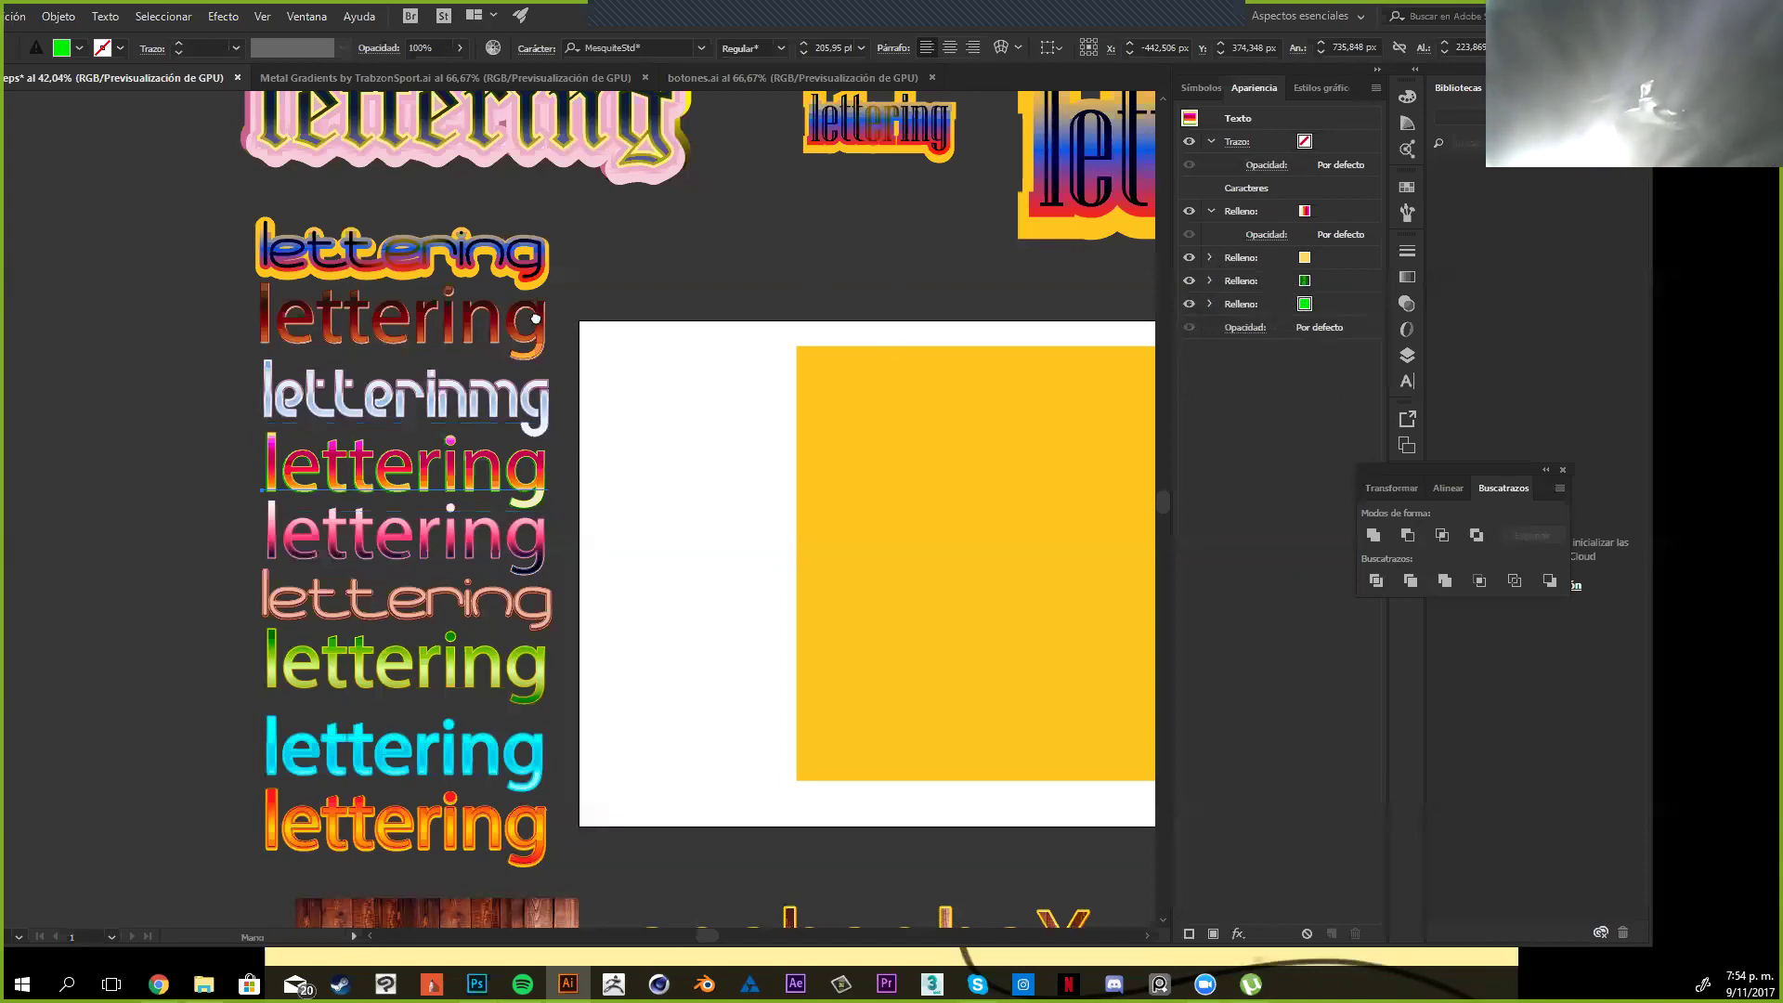
# Apply the silver "letterinmg" text's appearance to the yellow square on the artboard and clear the selection
pyautogui.moveTo(678, 298); pyautogui.dragTo(655, 300)
pyautogui.moveTo(376, 399); pyautogui.dragTo(339, 408)
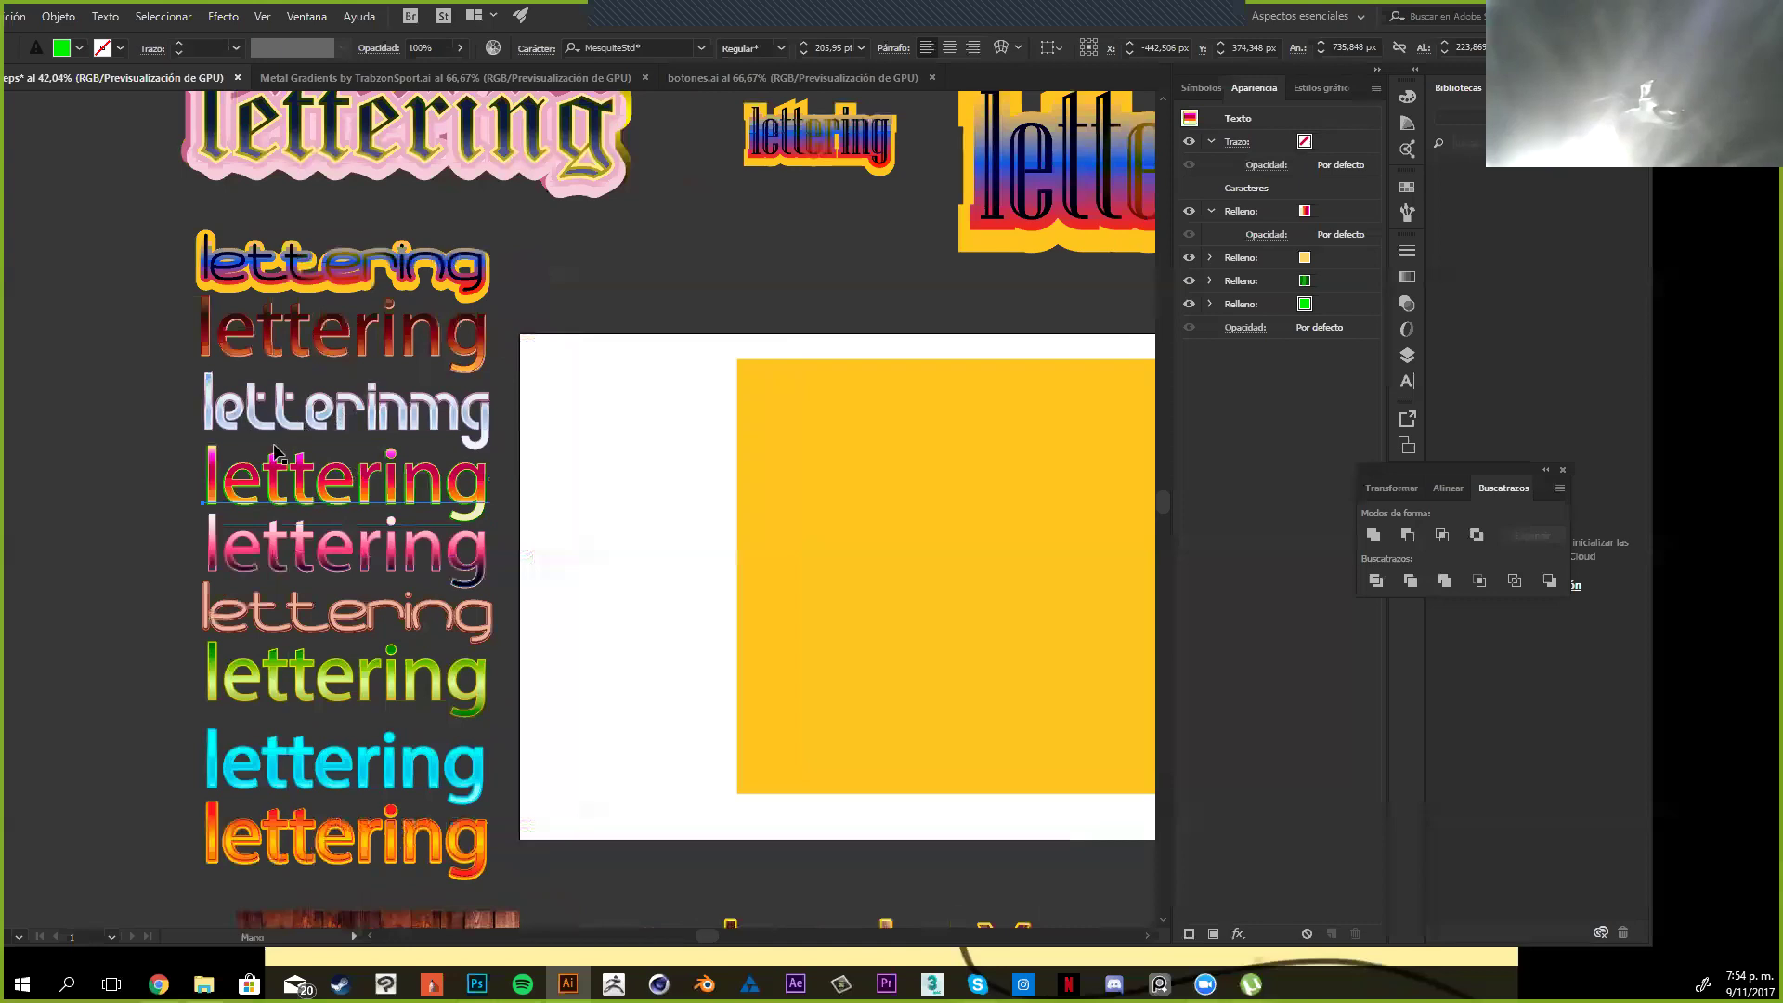
pyautogui.moveTo(274, 452); pyautogui.dragTo(118, 462)
pyautogui.hotkey('ctrl', 'z')
pyautogui.moveTo(1189, 117); pyautogui.dragTo(1191, 117)
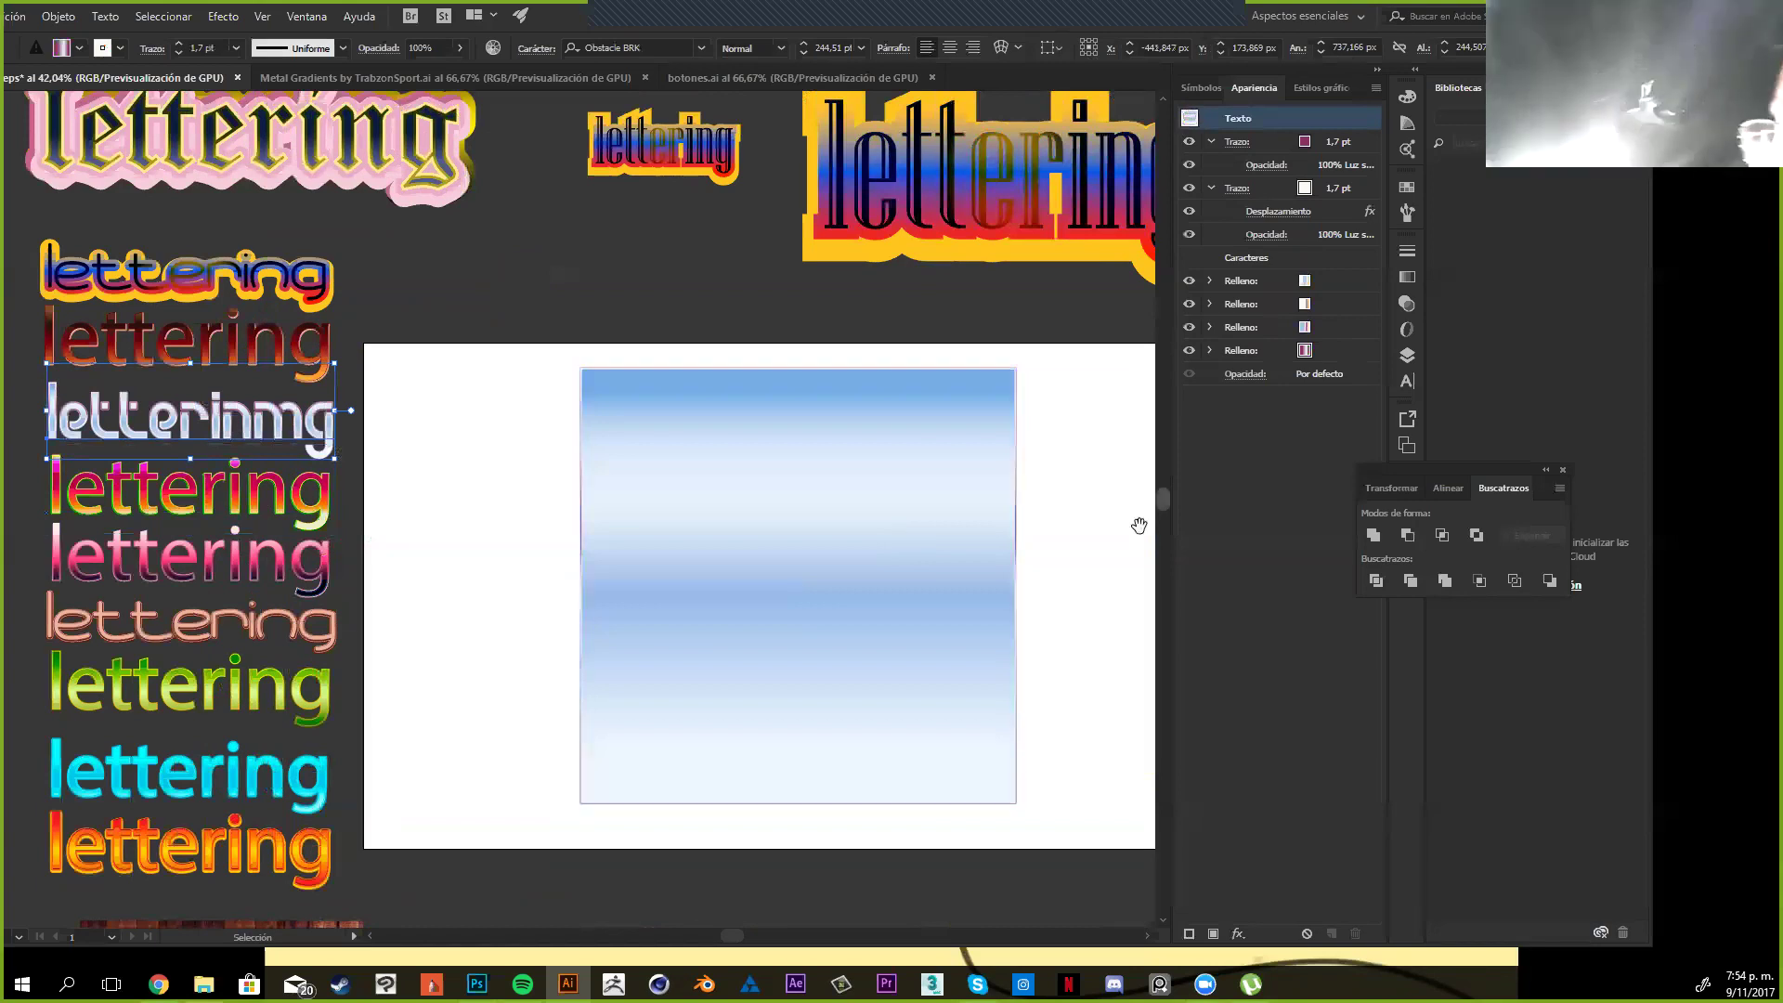
pyautogui.moveTo(1139, 526); pyautogui.dragTo(1122, 510)
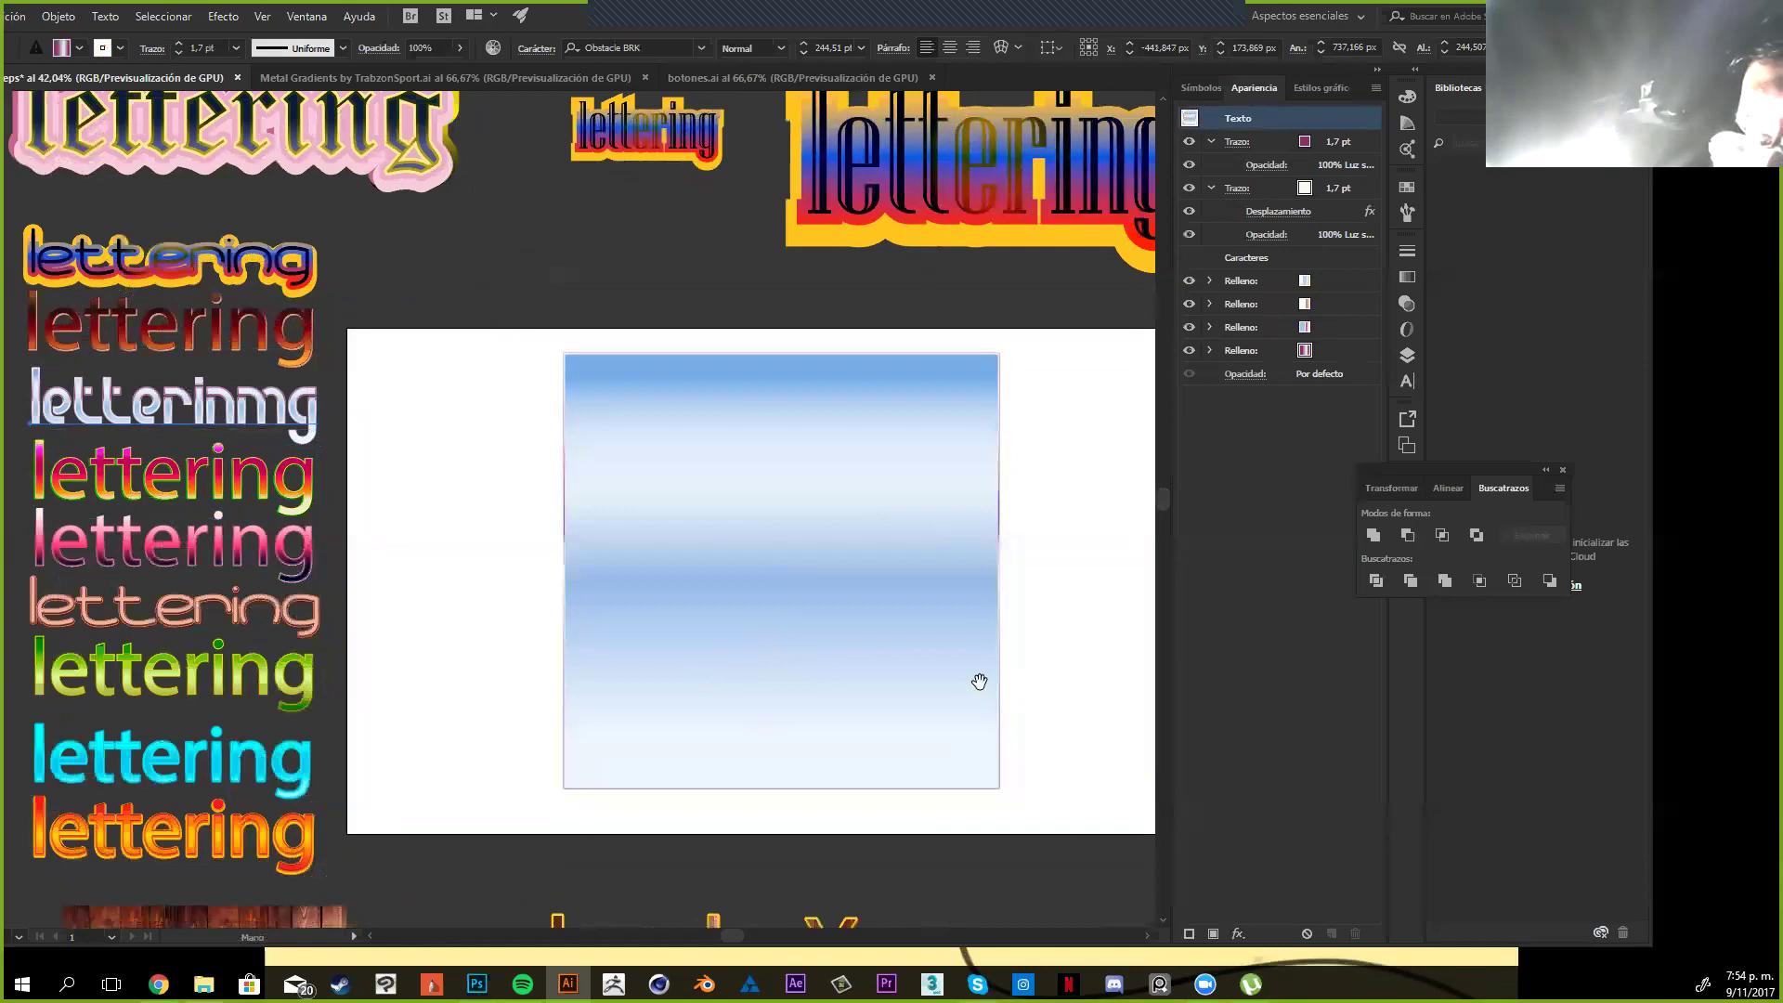
pyautogui.moveTo(980, 682); pyautogui.dragTo(935, 655)
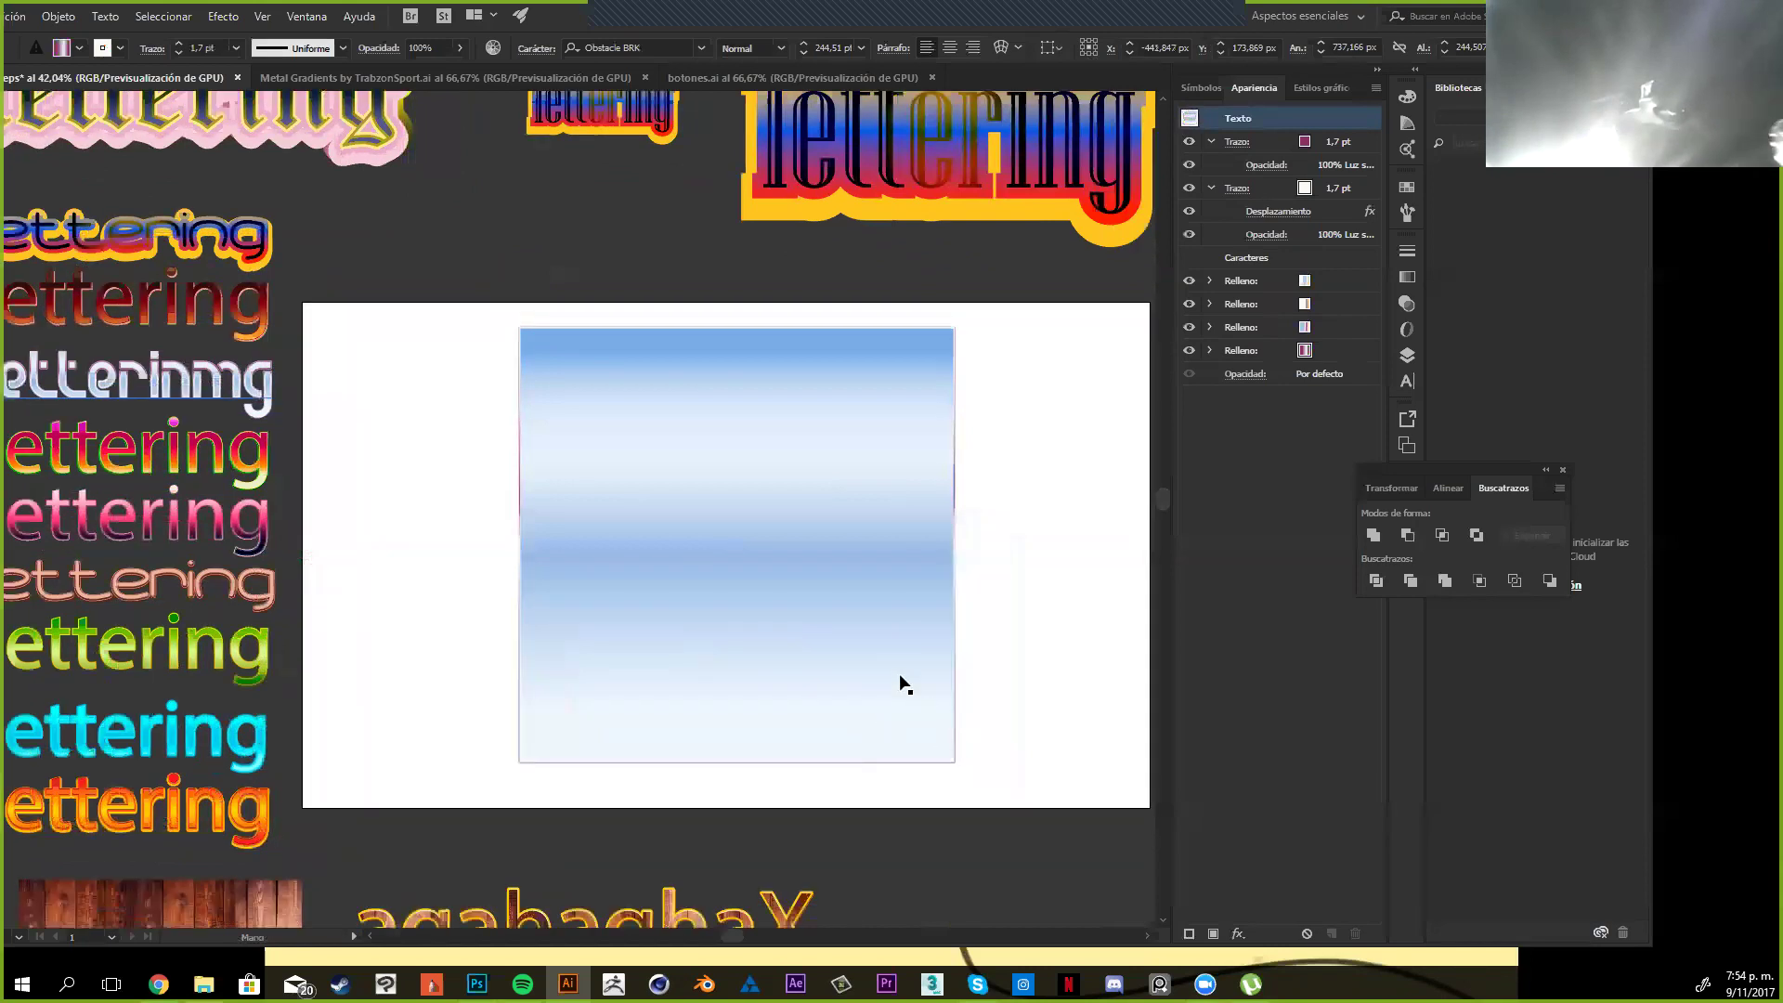
pyautogui.moveTo(899, 676); pyautogui.dragTo(785, 643)
pyautogui.click(966, 235)
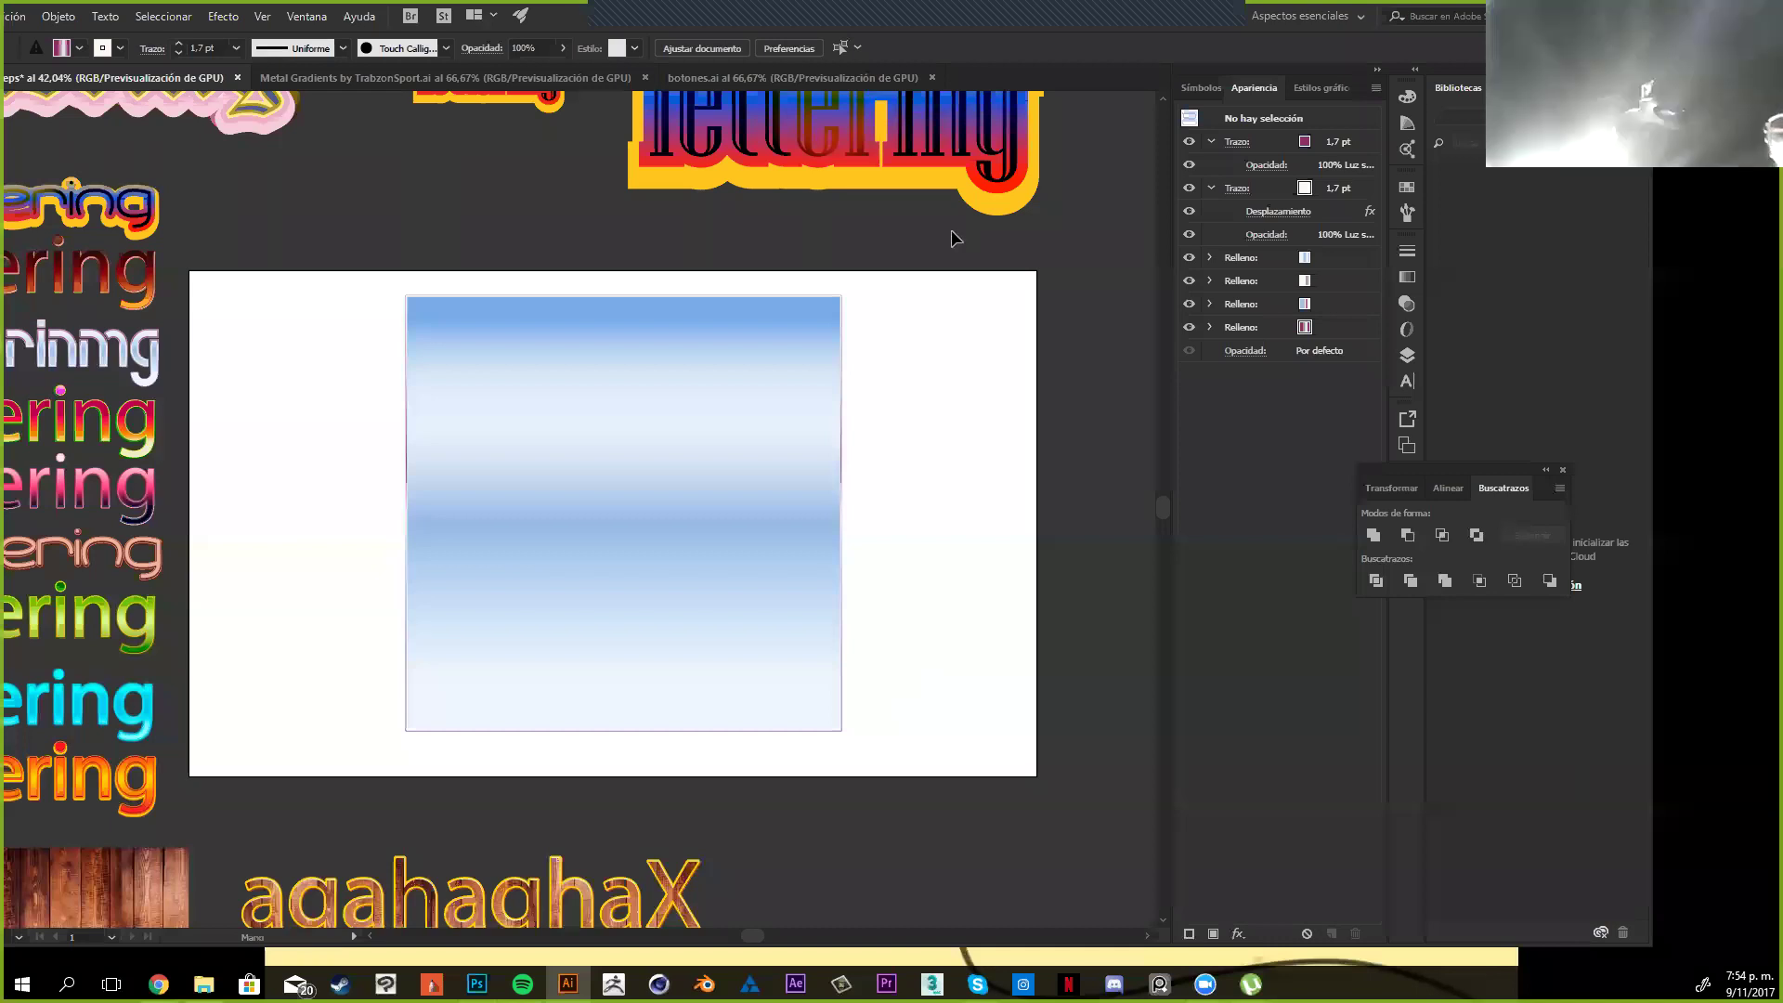
# Scale the blue gradient square down to about 543 px and move it below the artboard beside the "agahaghaX" text
pyautogui.moveTo(718, 717); pyautogui.dragTo(812, 581)
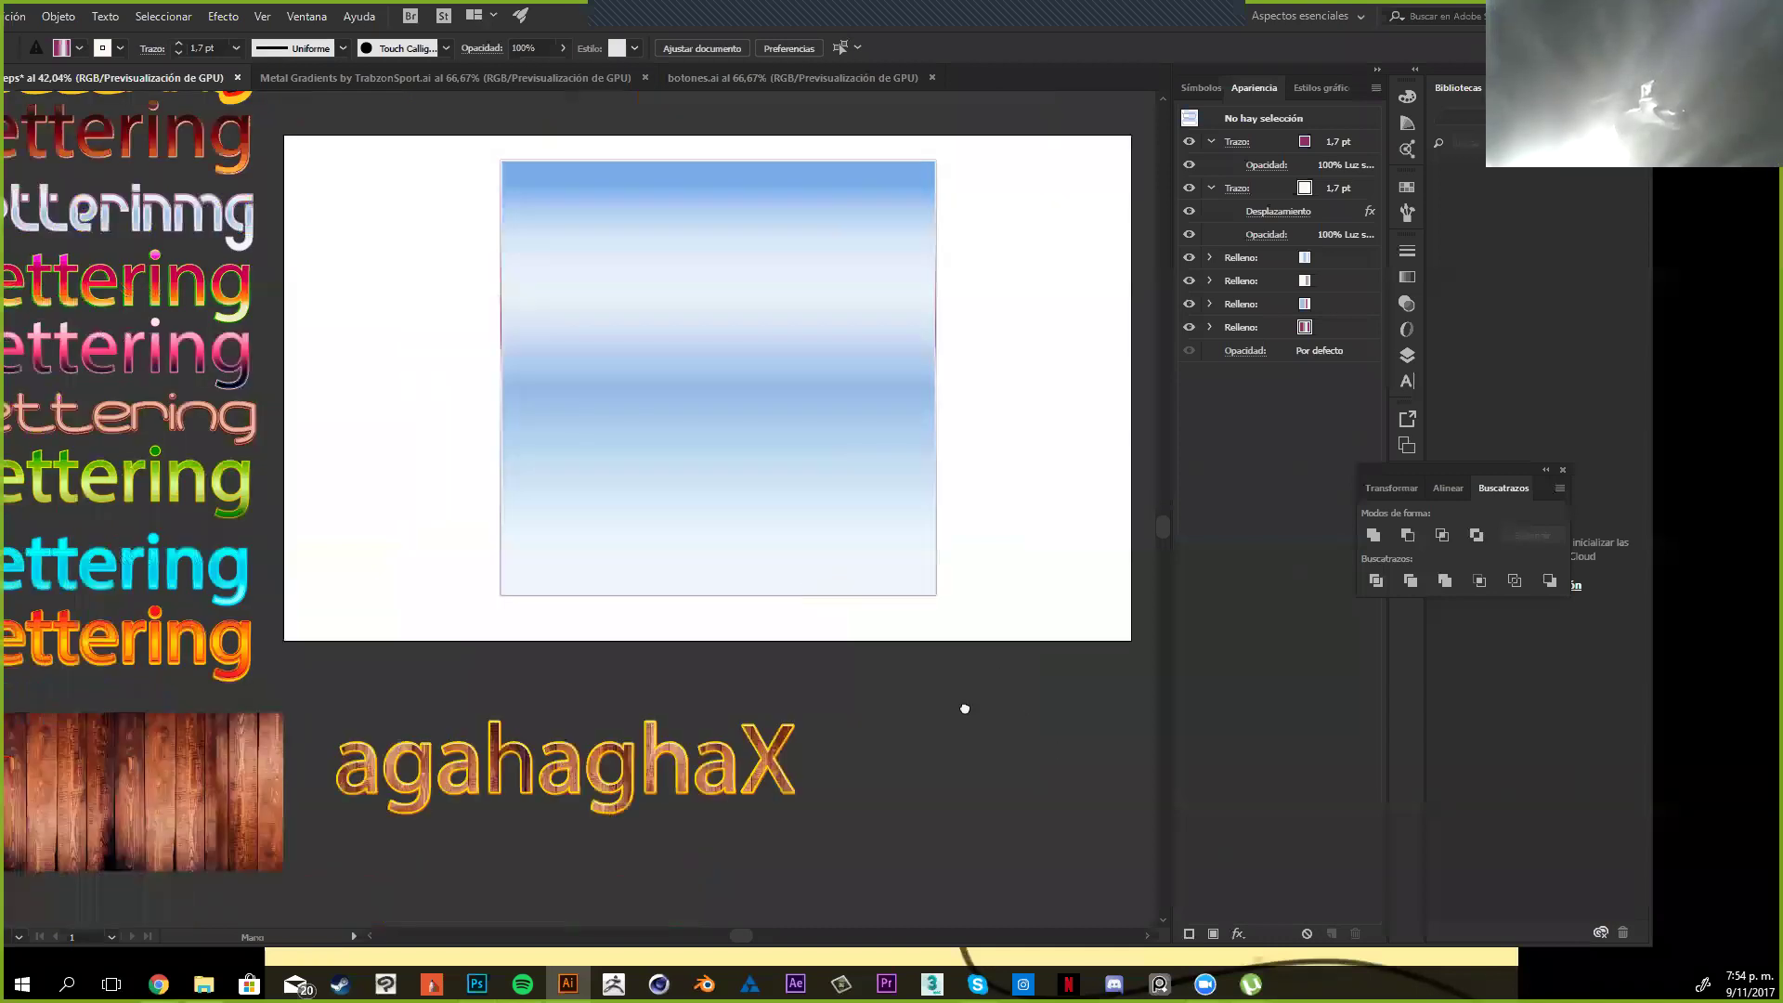
pyautogui.moveTo(955, 485); pyautogui.dragTo(984, 561)
pyautogui.click(951, 526)
pyautogui.moveTo(960, 228); pyautogui.dragTo(738, 452)
pyautogui.moveTo(631, 558); pyautogui.dragTo(1064, 900)
pyautogui.moveTo(965, 631); pyautogui.dragTo(946, 538)
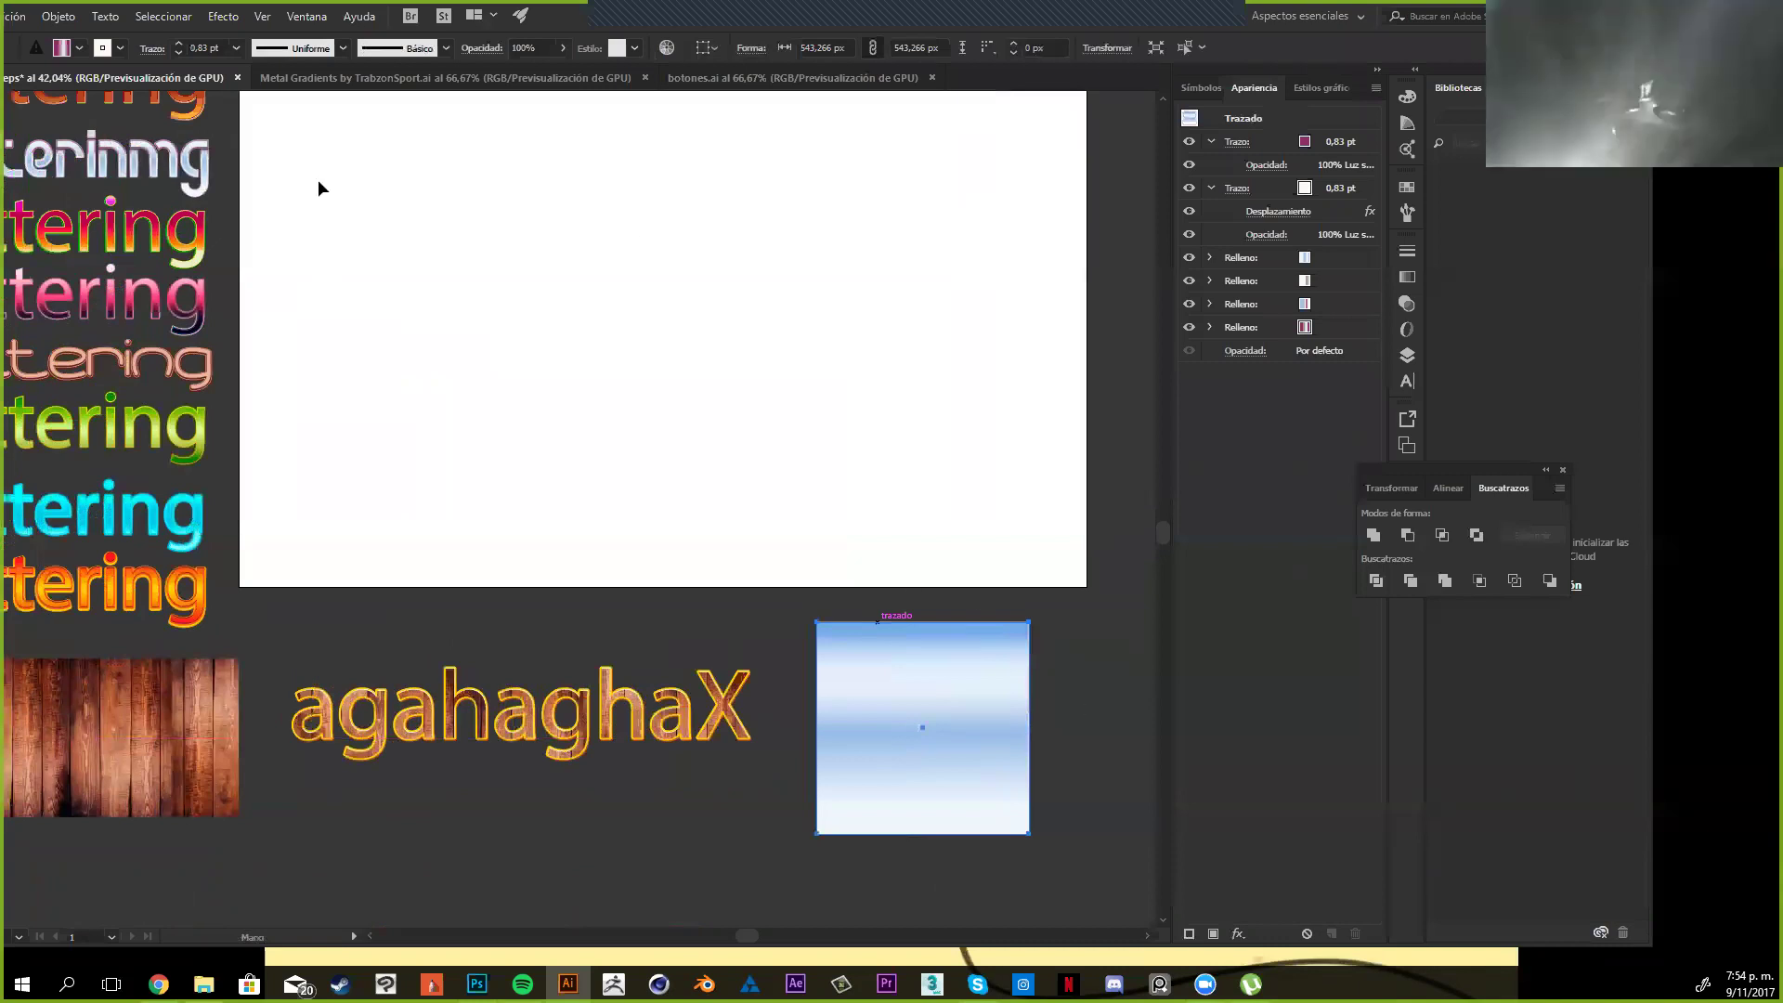
# Select the "letterinmg" sample text and examine its appearance attributes
pyautogui.moveTo(249, 231); pyautogui.dragTo(362, 298)
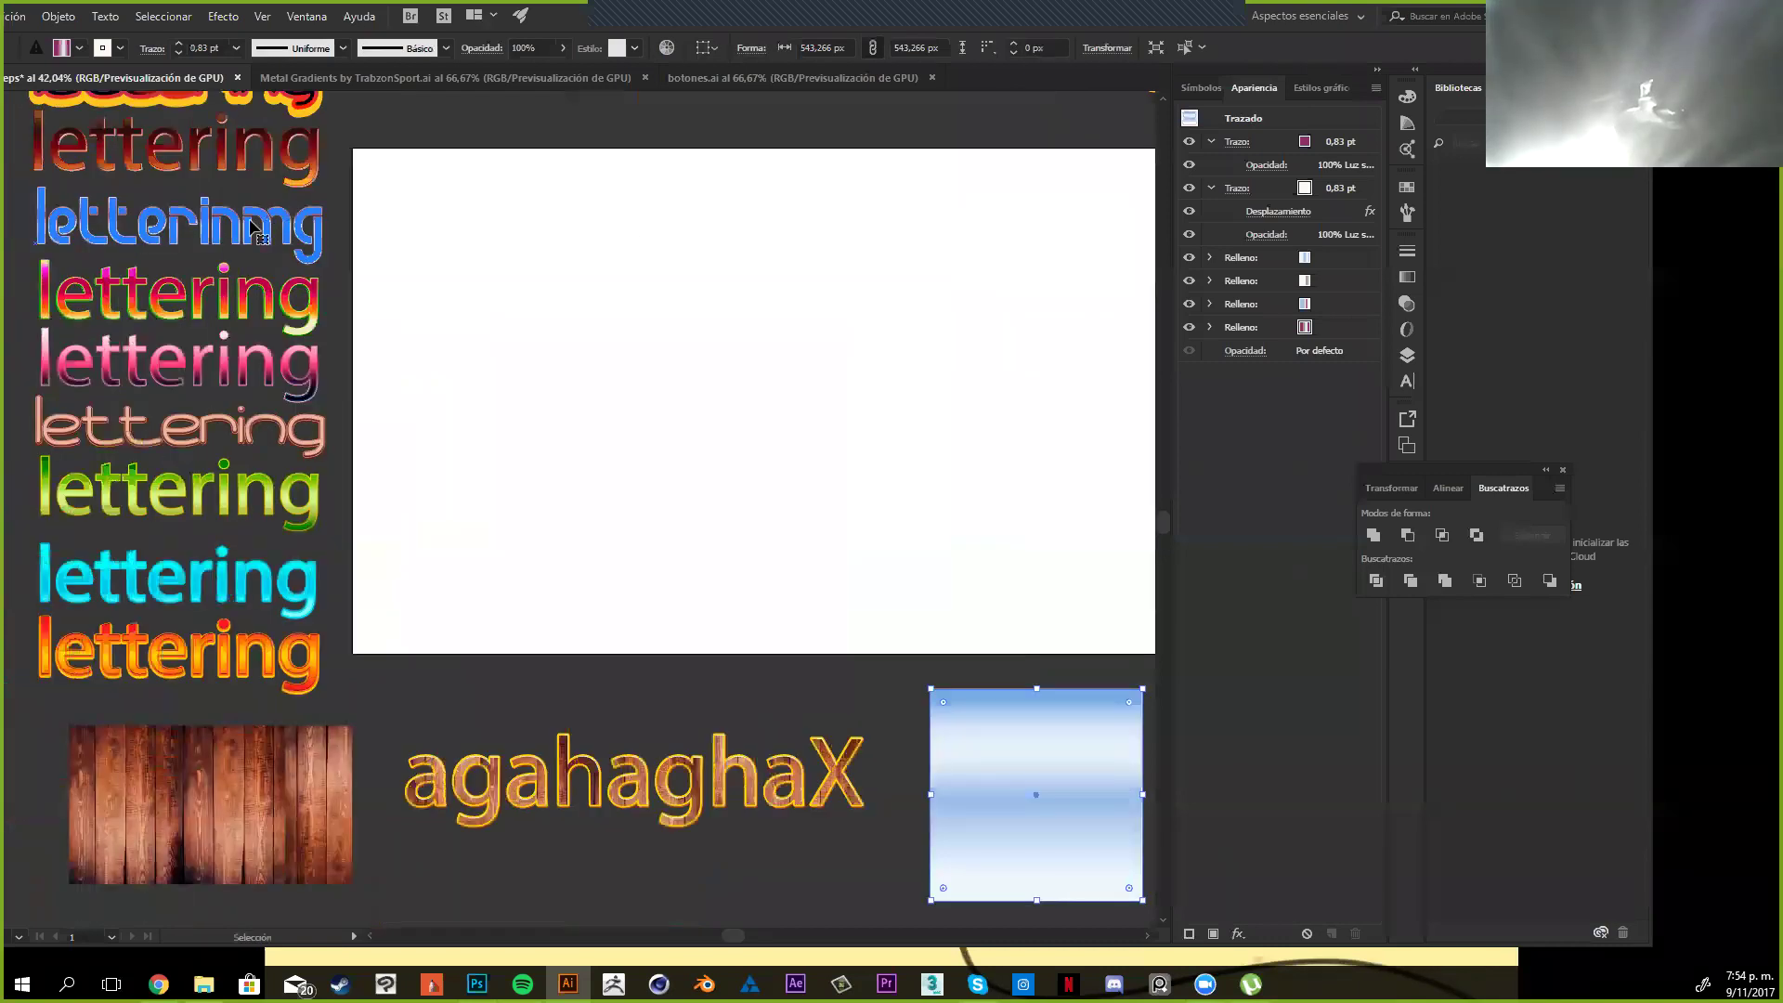
pyautogui.click(264, 235)
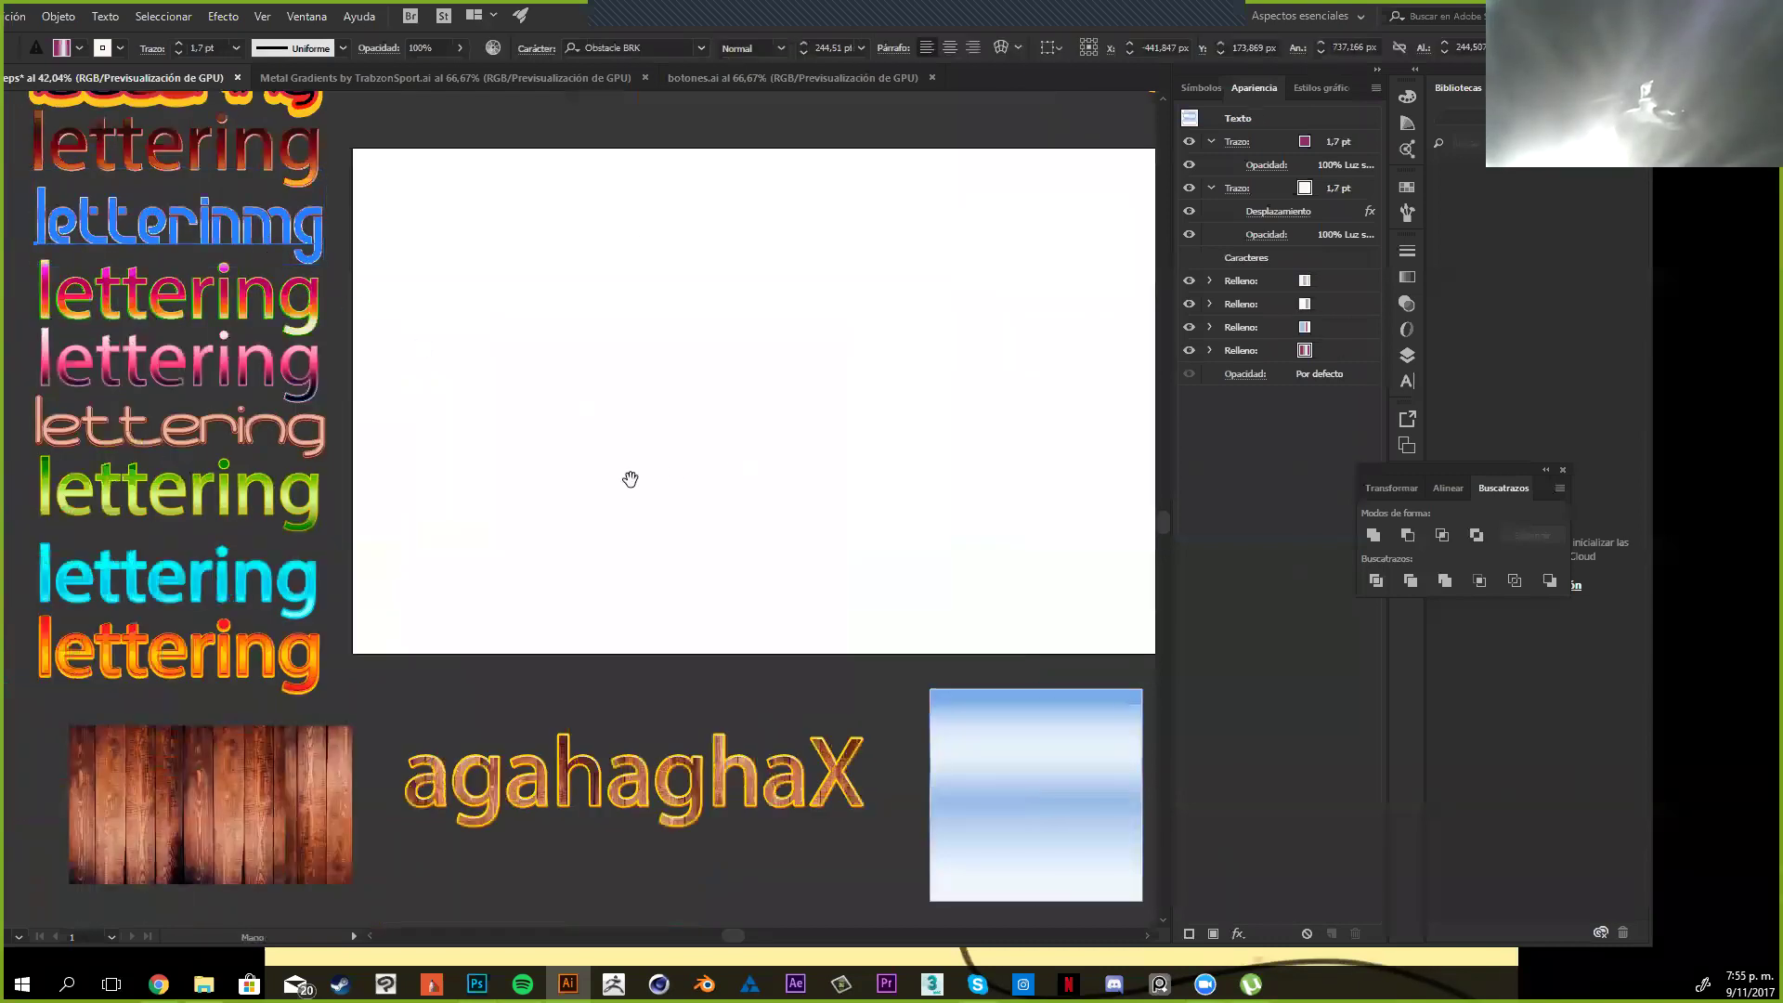
pyautogui.moveTo(630, 479); pyautogui.dragTo(618, 479)
pyautogui.moveTo(706, 423); pyautogui.dragTo(693, 421)
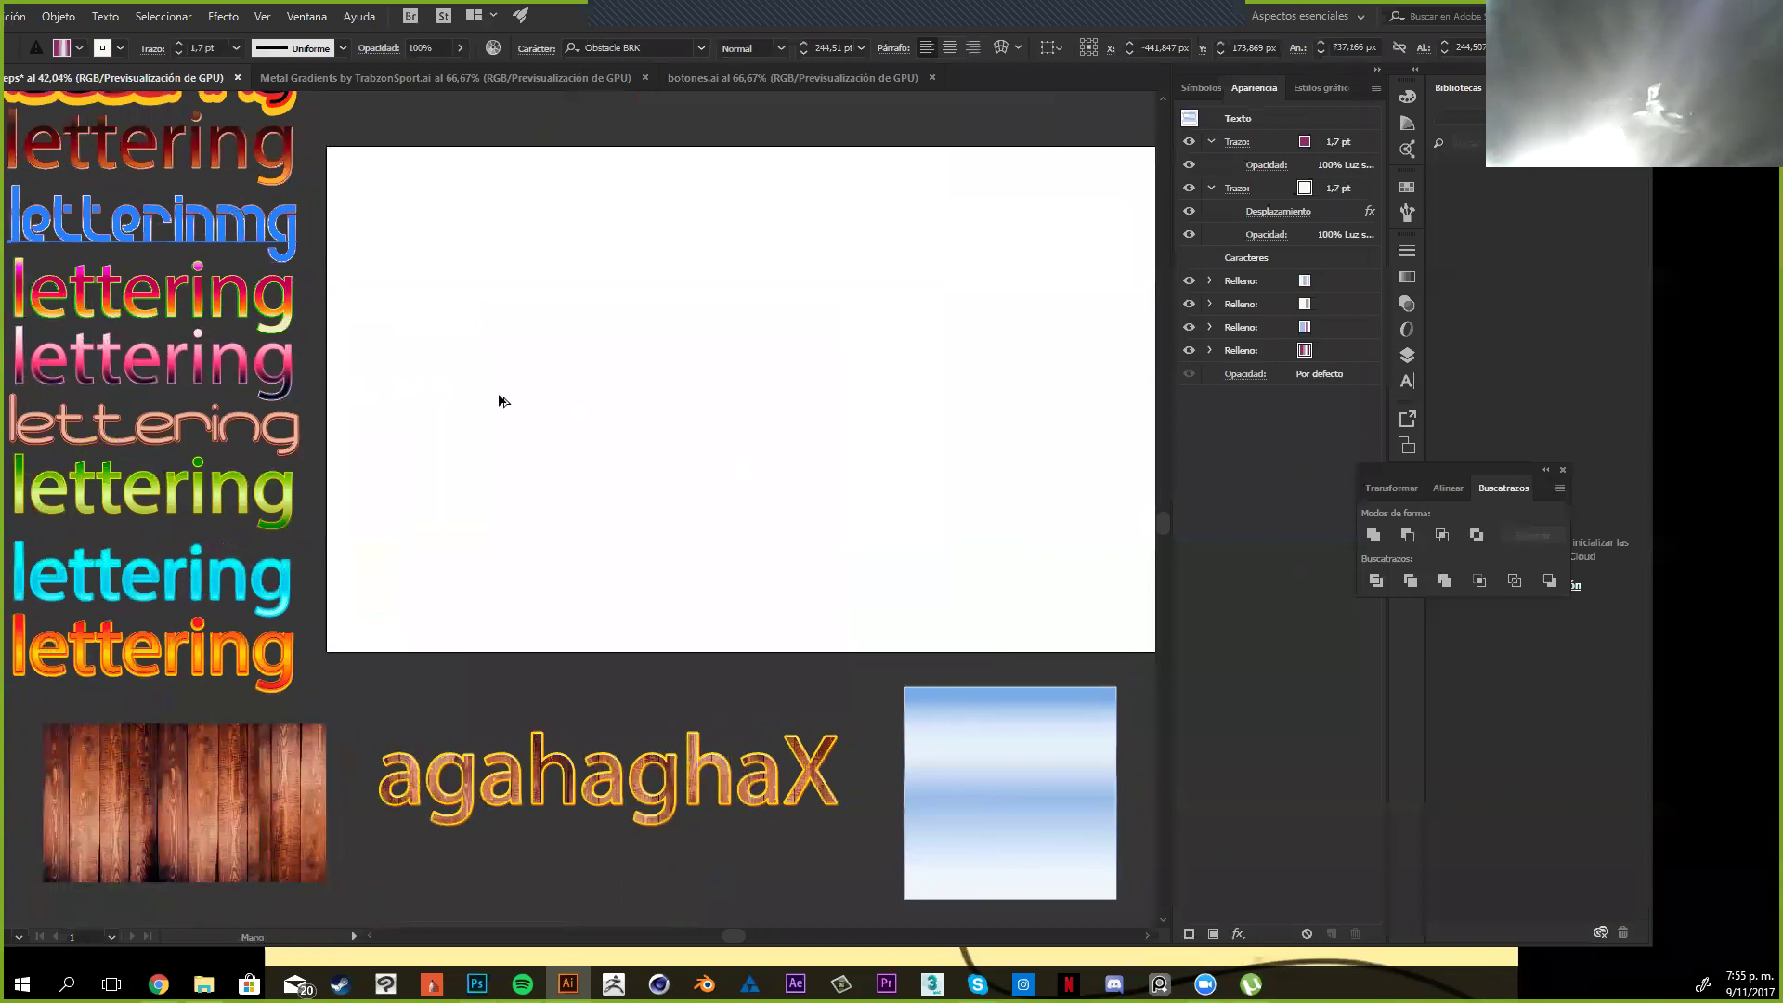
pyautogui.moveTo(729, 586); pyautogui.dragTo(678, 603)
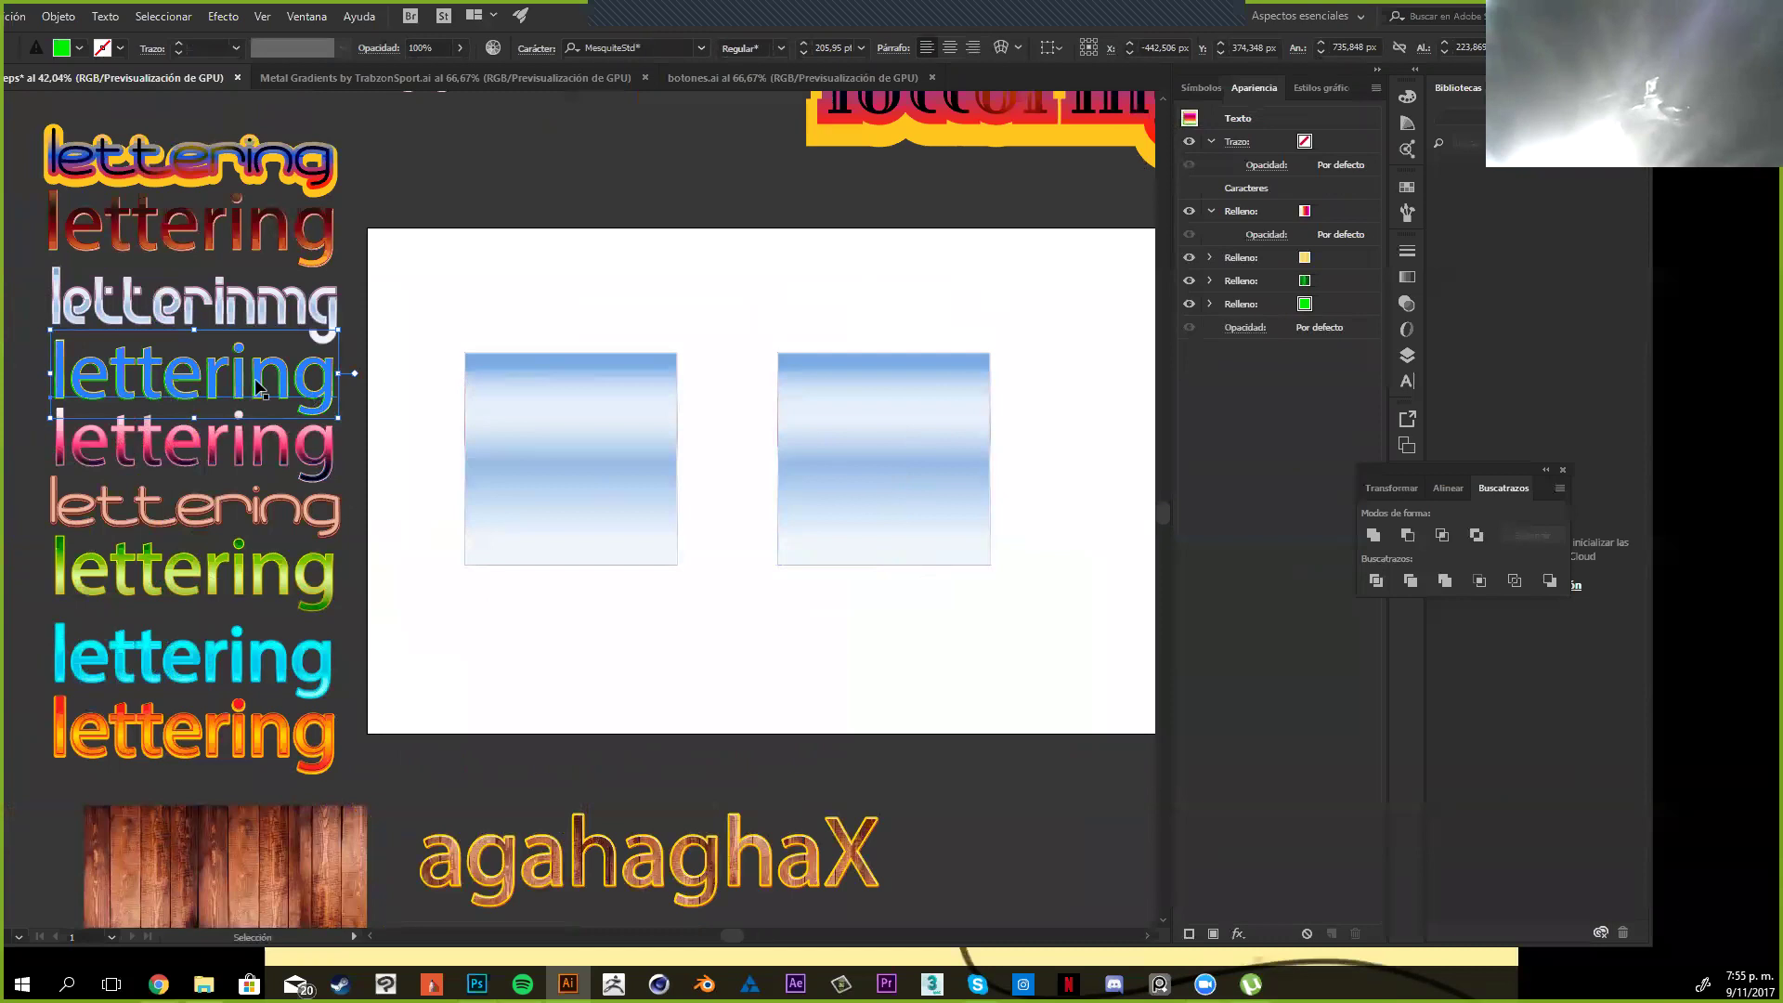
# Apply the magenta-to-orange lettering style to the second square and line up both squares near the artboard's upper edge
pyautogui.hotkey('ctrl', 'z')
pyautogui.hotkey('ctrl', 'z')
pyautogui.hotkey('ctrl', 'shift', 'z')
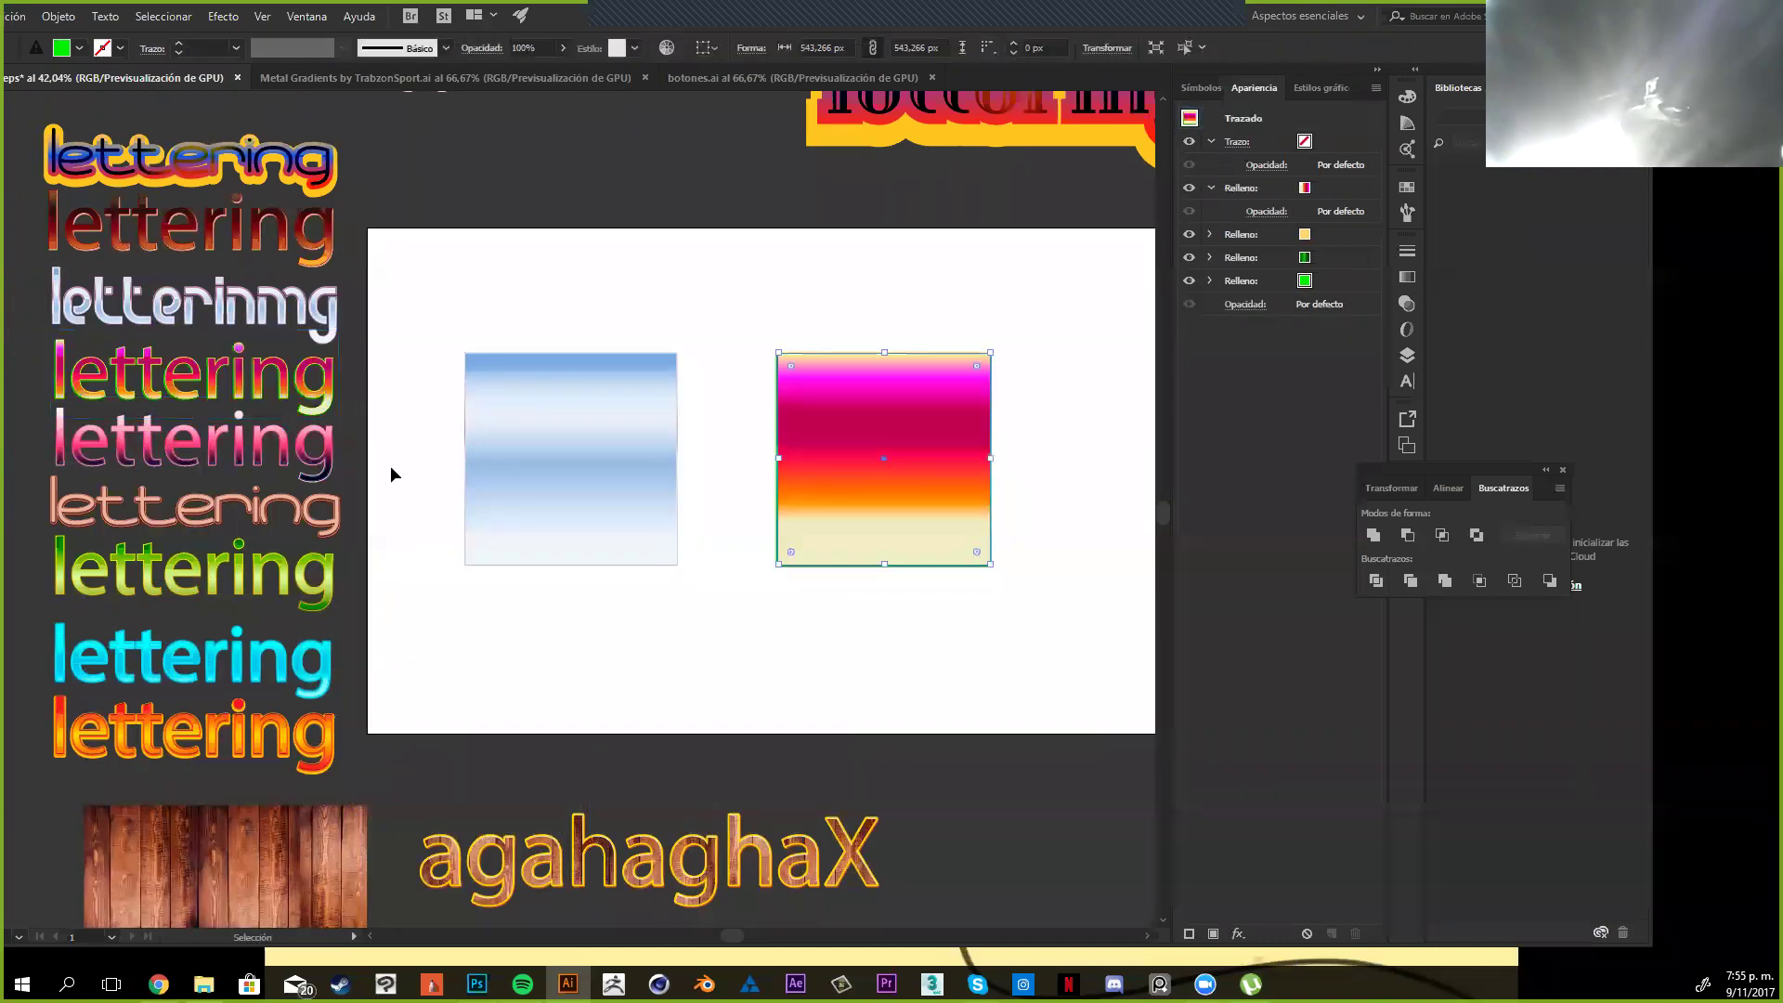
pyautogui.moveTo(900, 437); pyautogui.dragTo(831, 437)
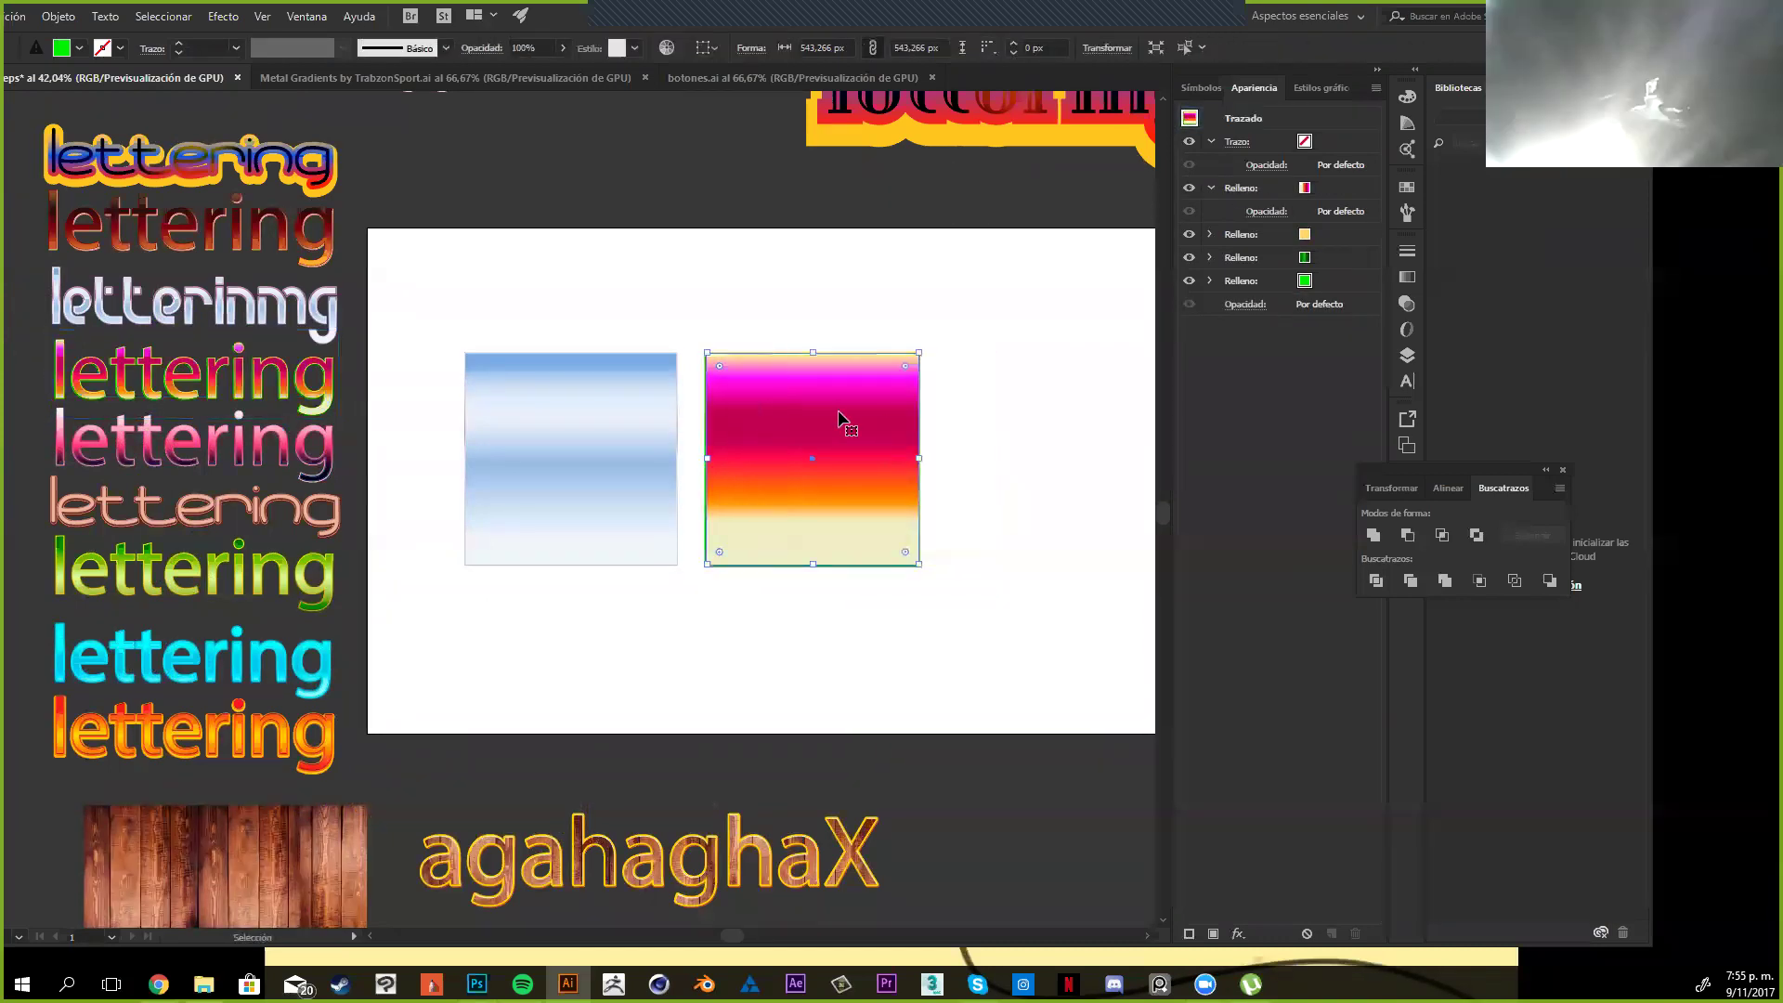
pyautogui.moveTo(577, 330); pyautogui.dragTo(957, 334)
pyautogui.moveTo(847, 388); pyautogui.dragTo(944, 318)
pyautogui.click(939, 728)
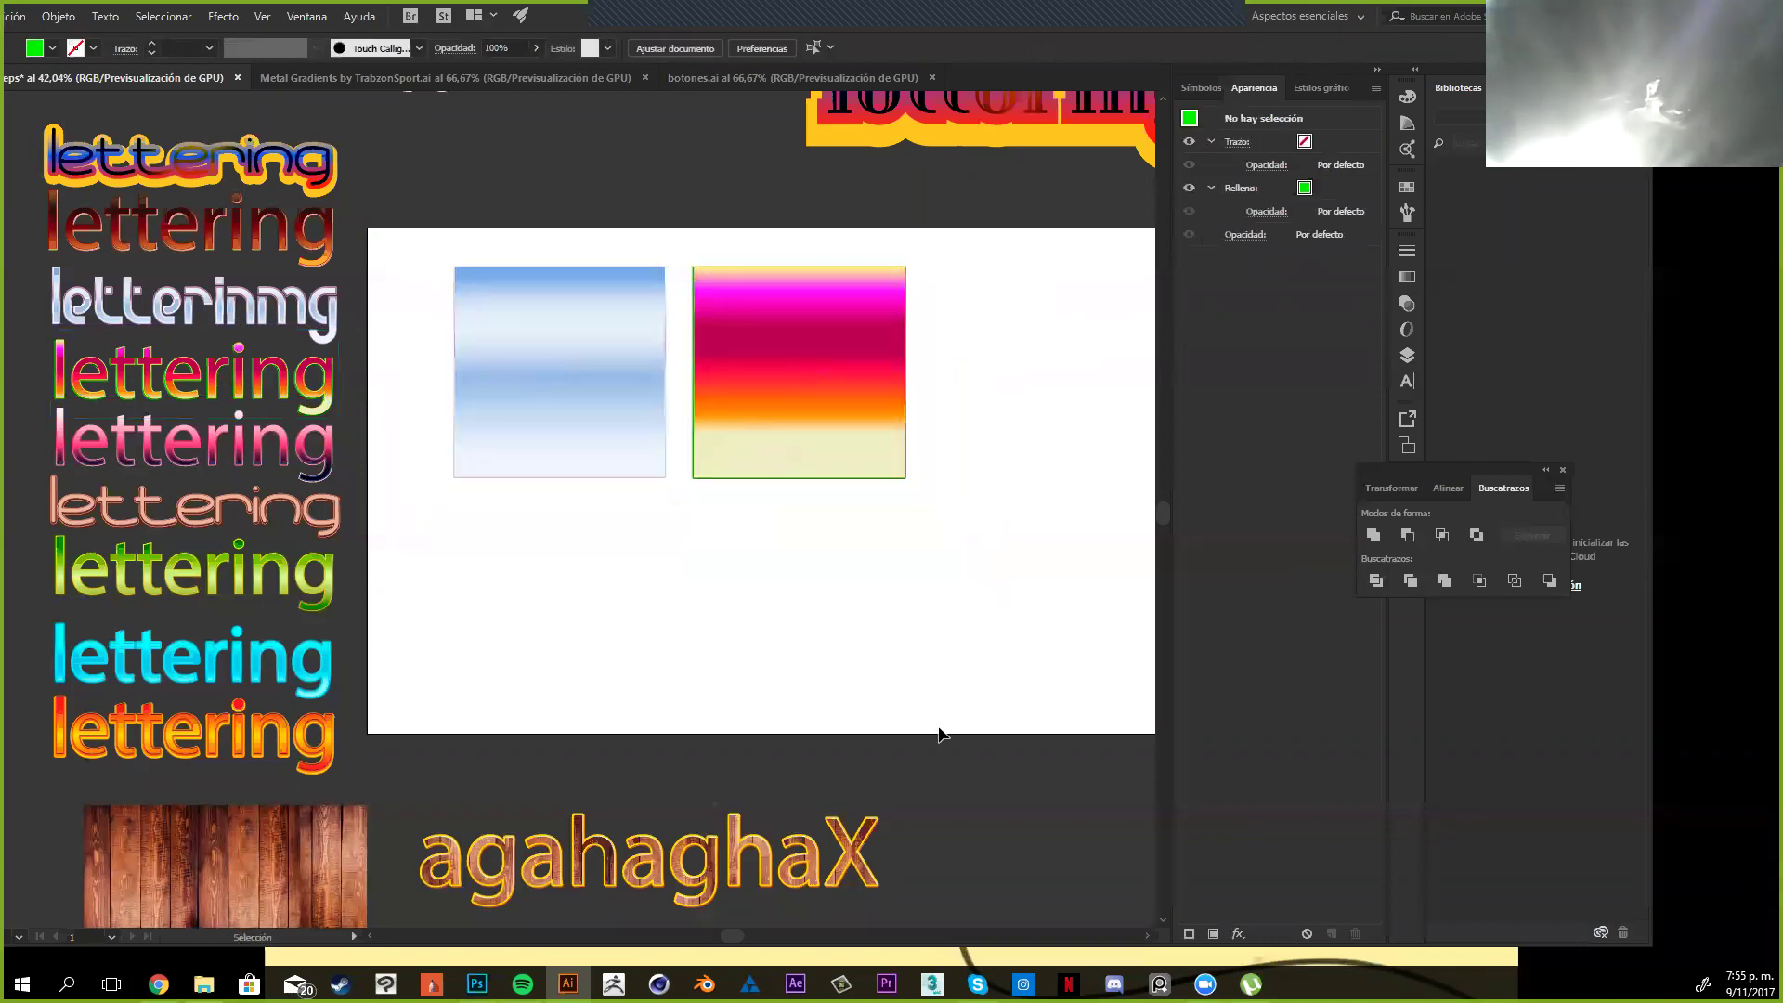
# Draw a square below the two gradient squares and fill it with the green, yellow and orange gradient swatch
pyautogui.scroll(2, 869, 617)
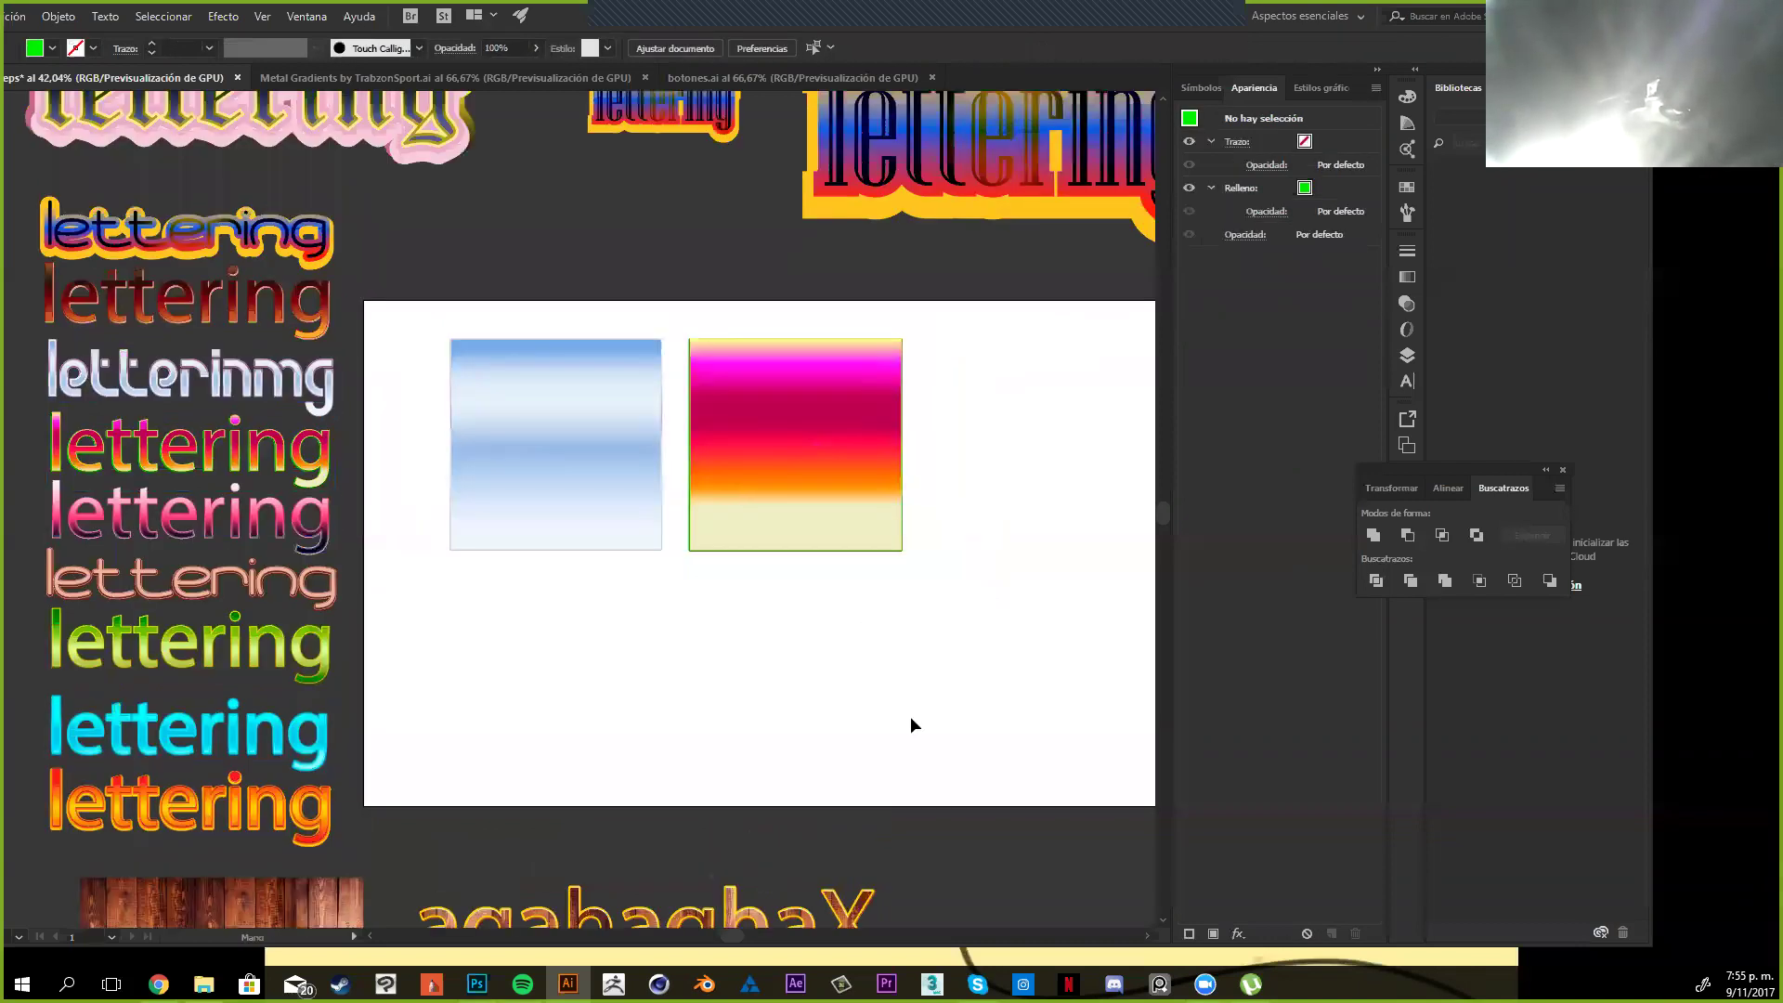
pyautogui.scroll(1, 911, 717)
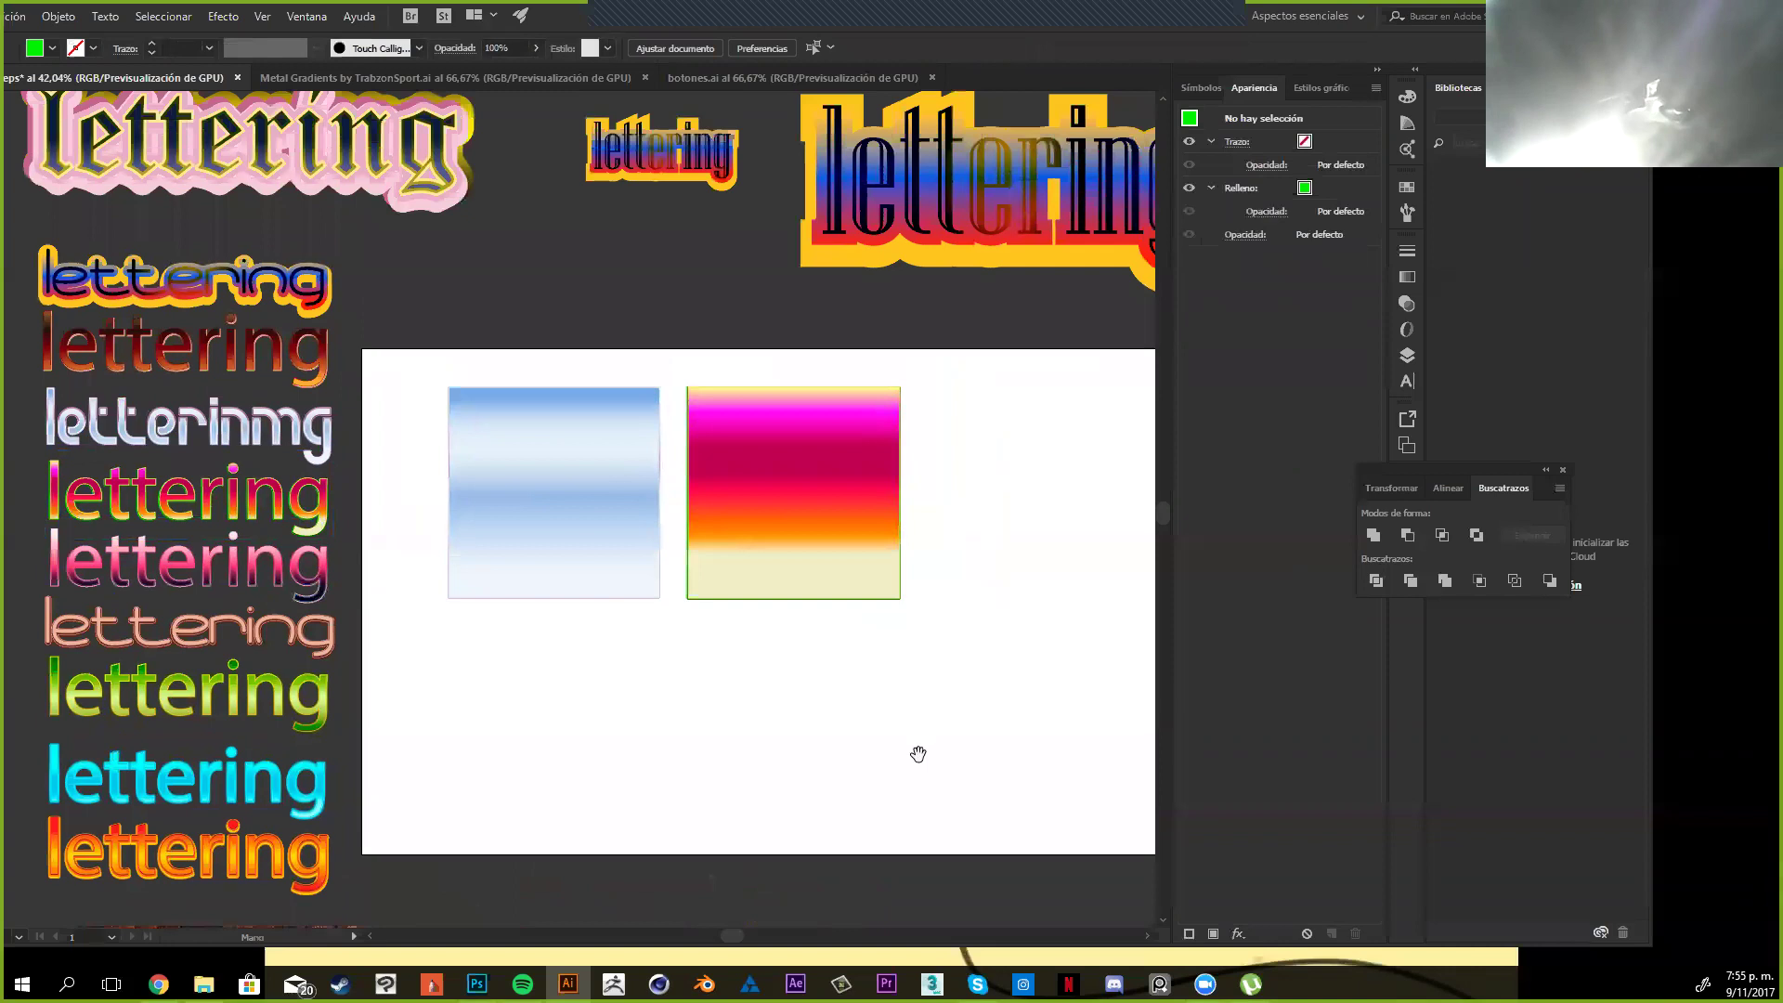
pyautogui.scroll(1, 916, 752)
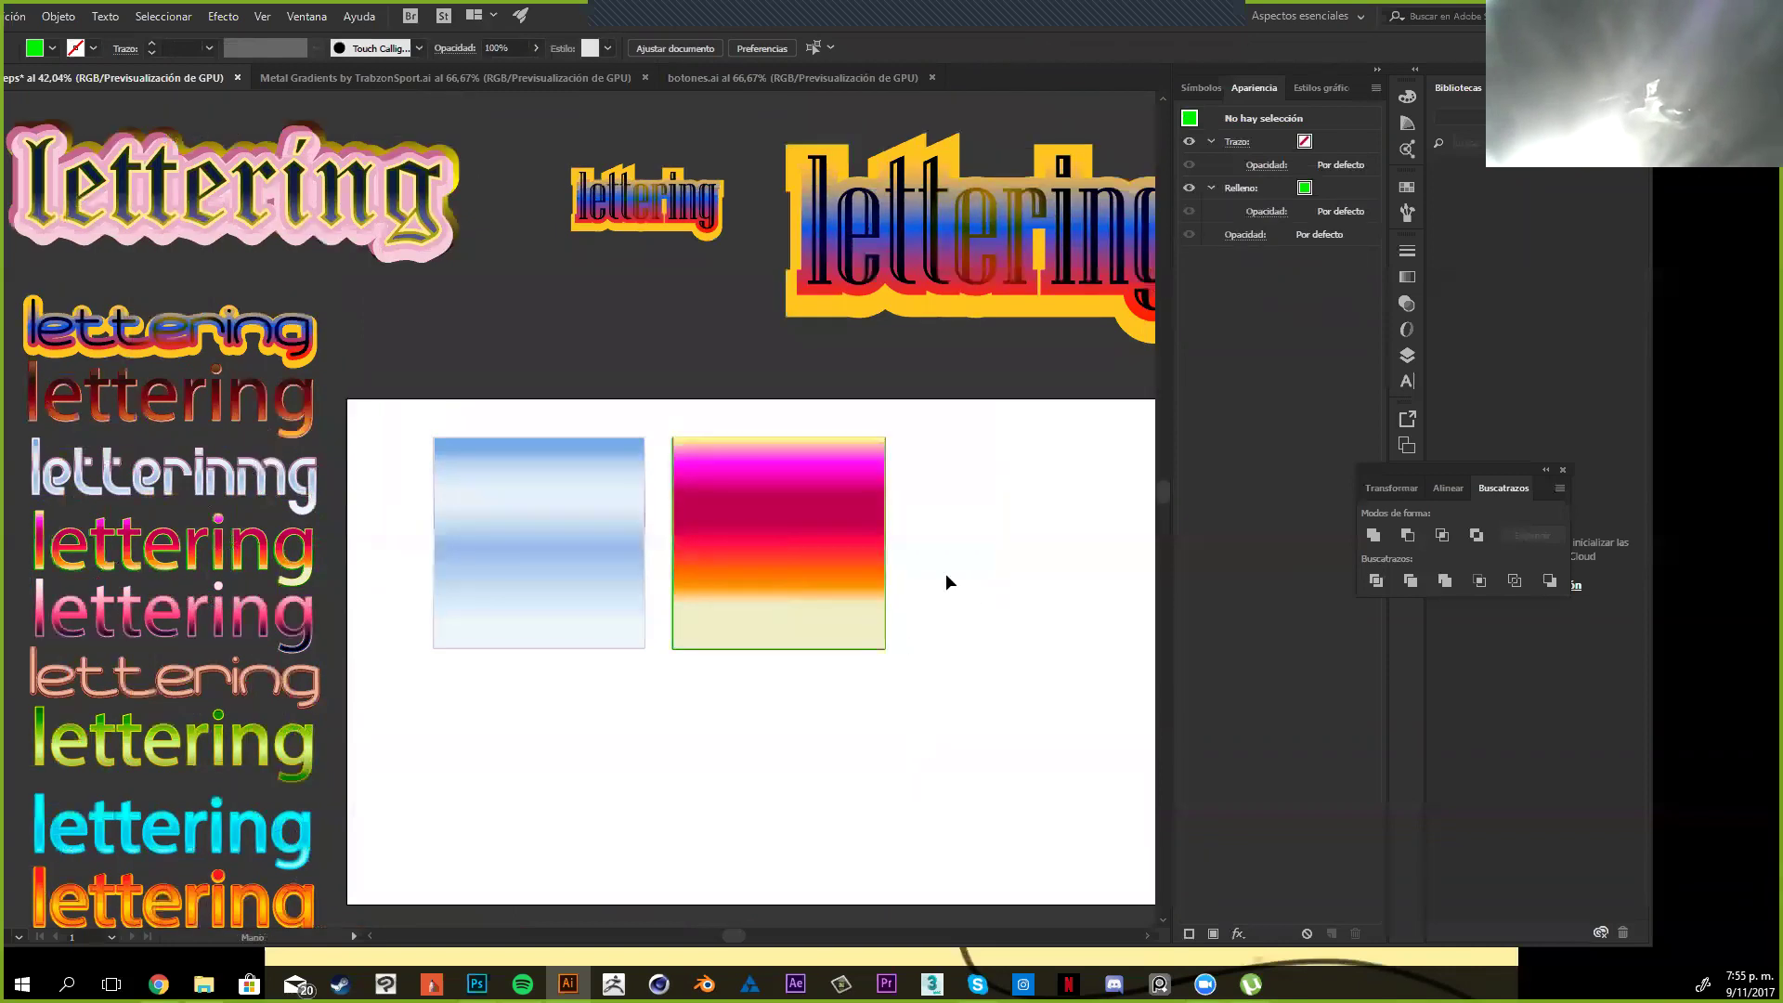
pyautogui.scroll(-1, 946, 575)
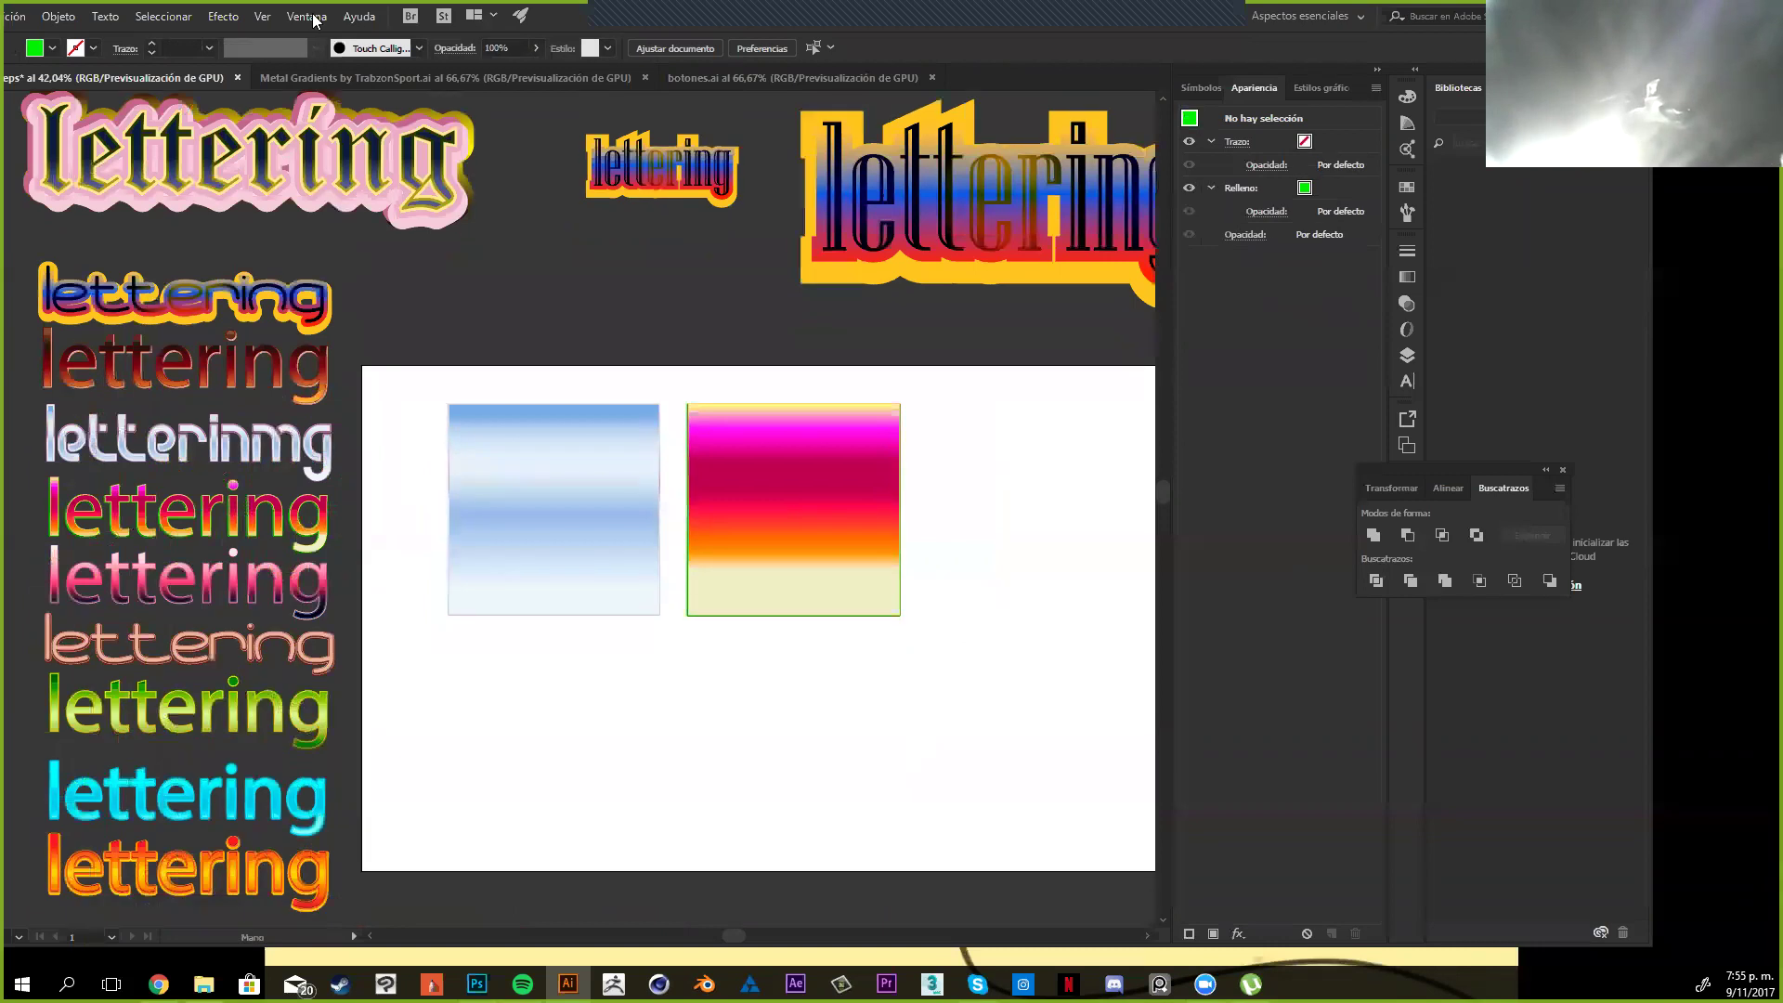
pyautogui.scroll(-1, 418, 249)
pyautogui.scroll(-1, 1054, 356)
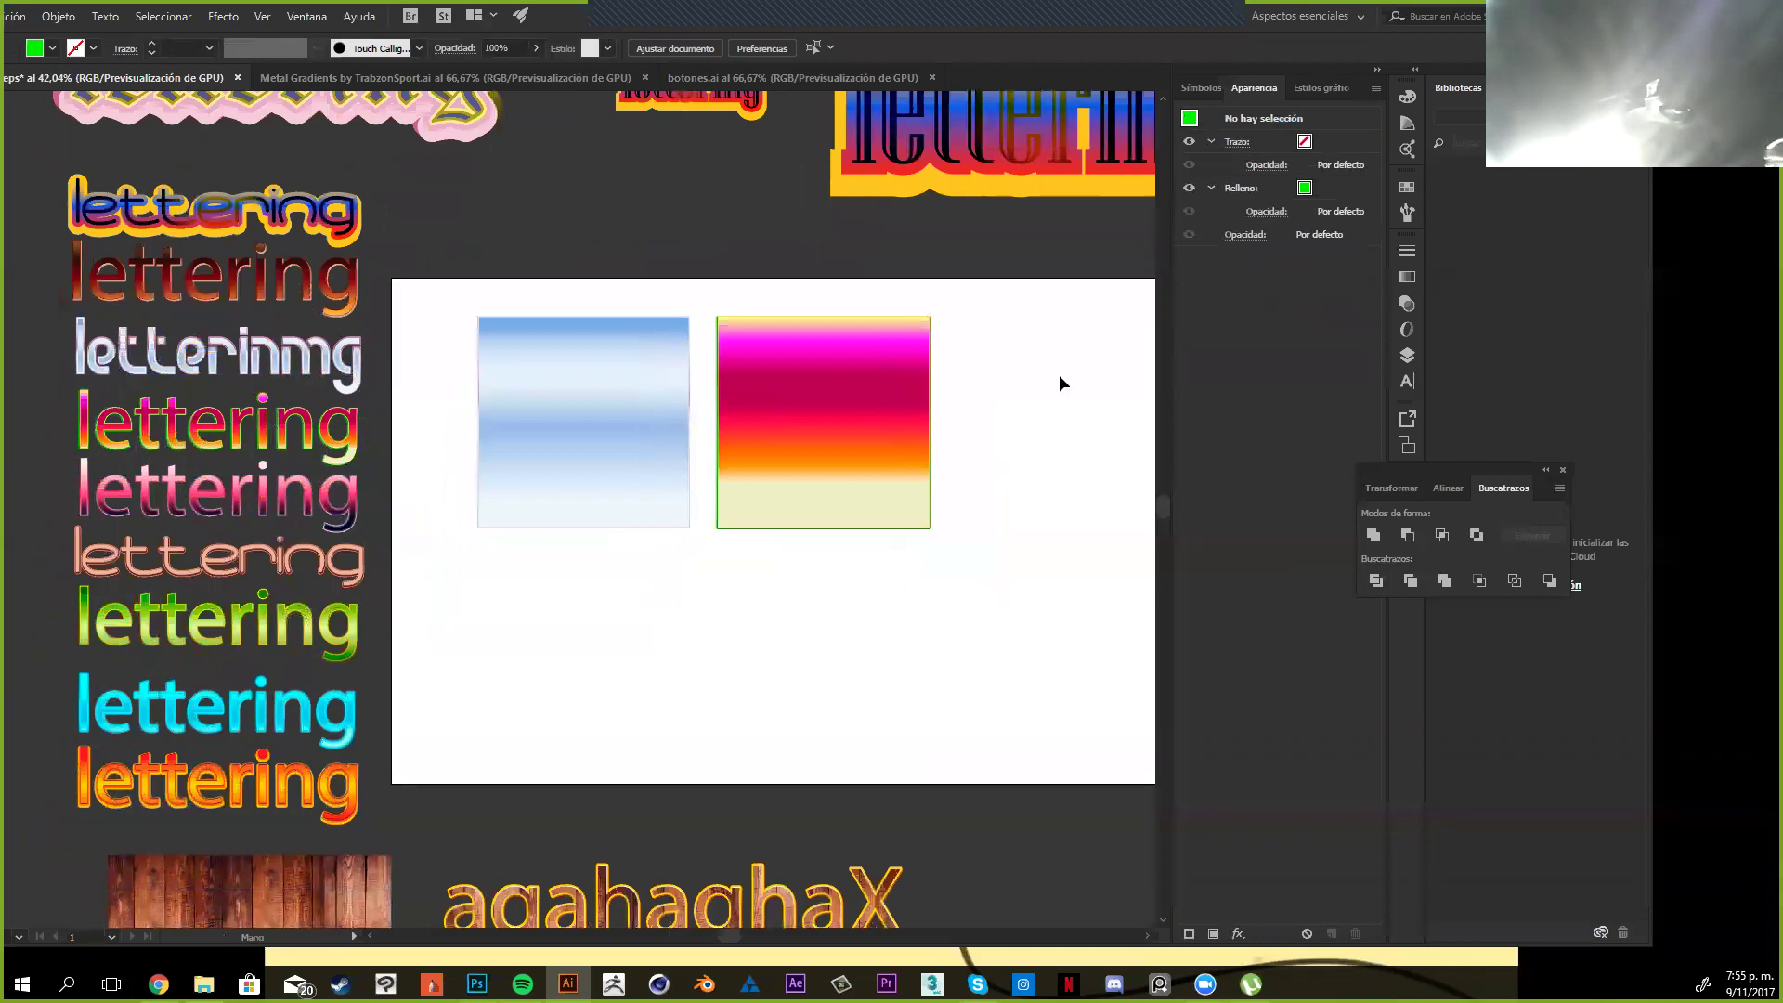
pyautogui.scroll(1, 1059, 377)
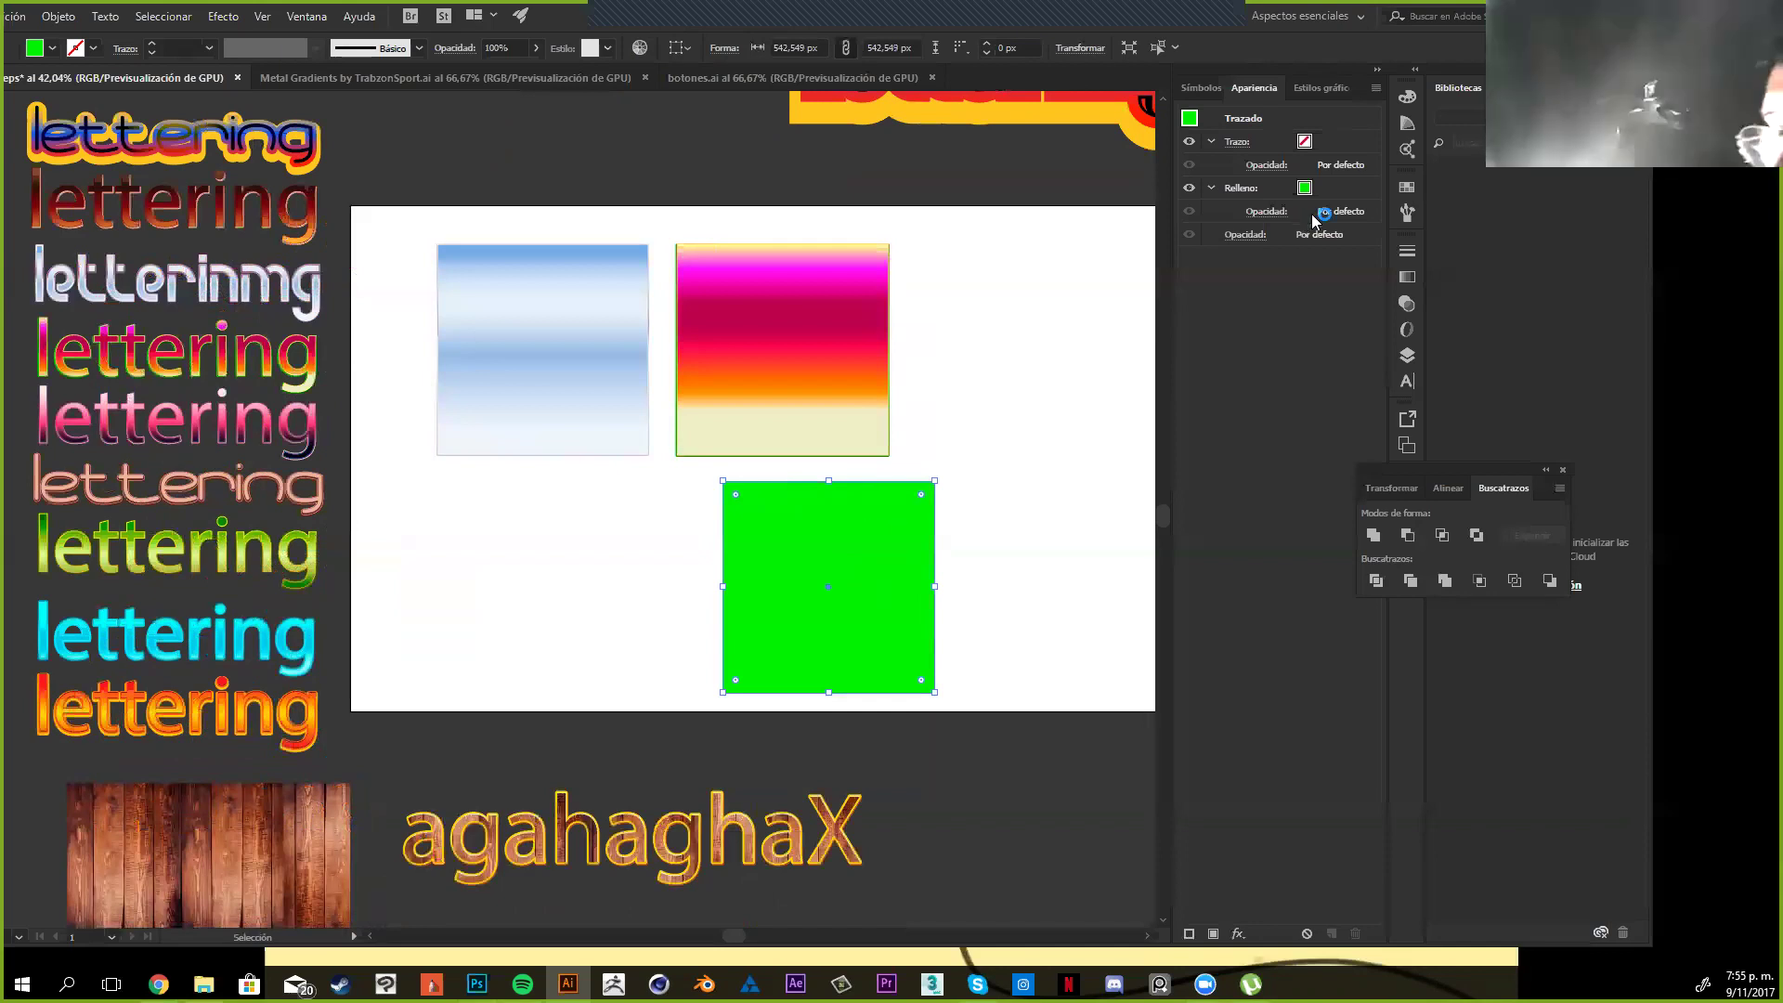
pyautogui.click(1210, 250)
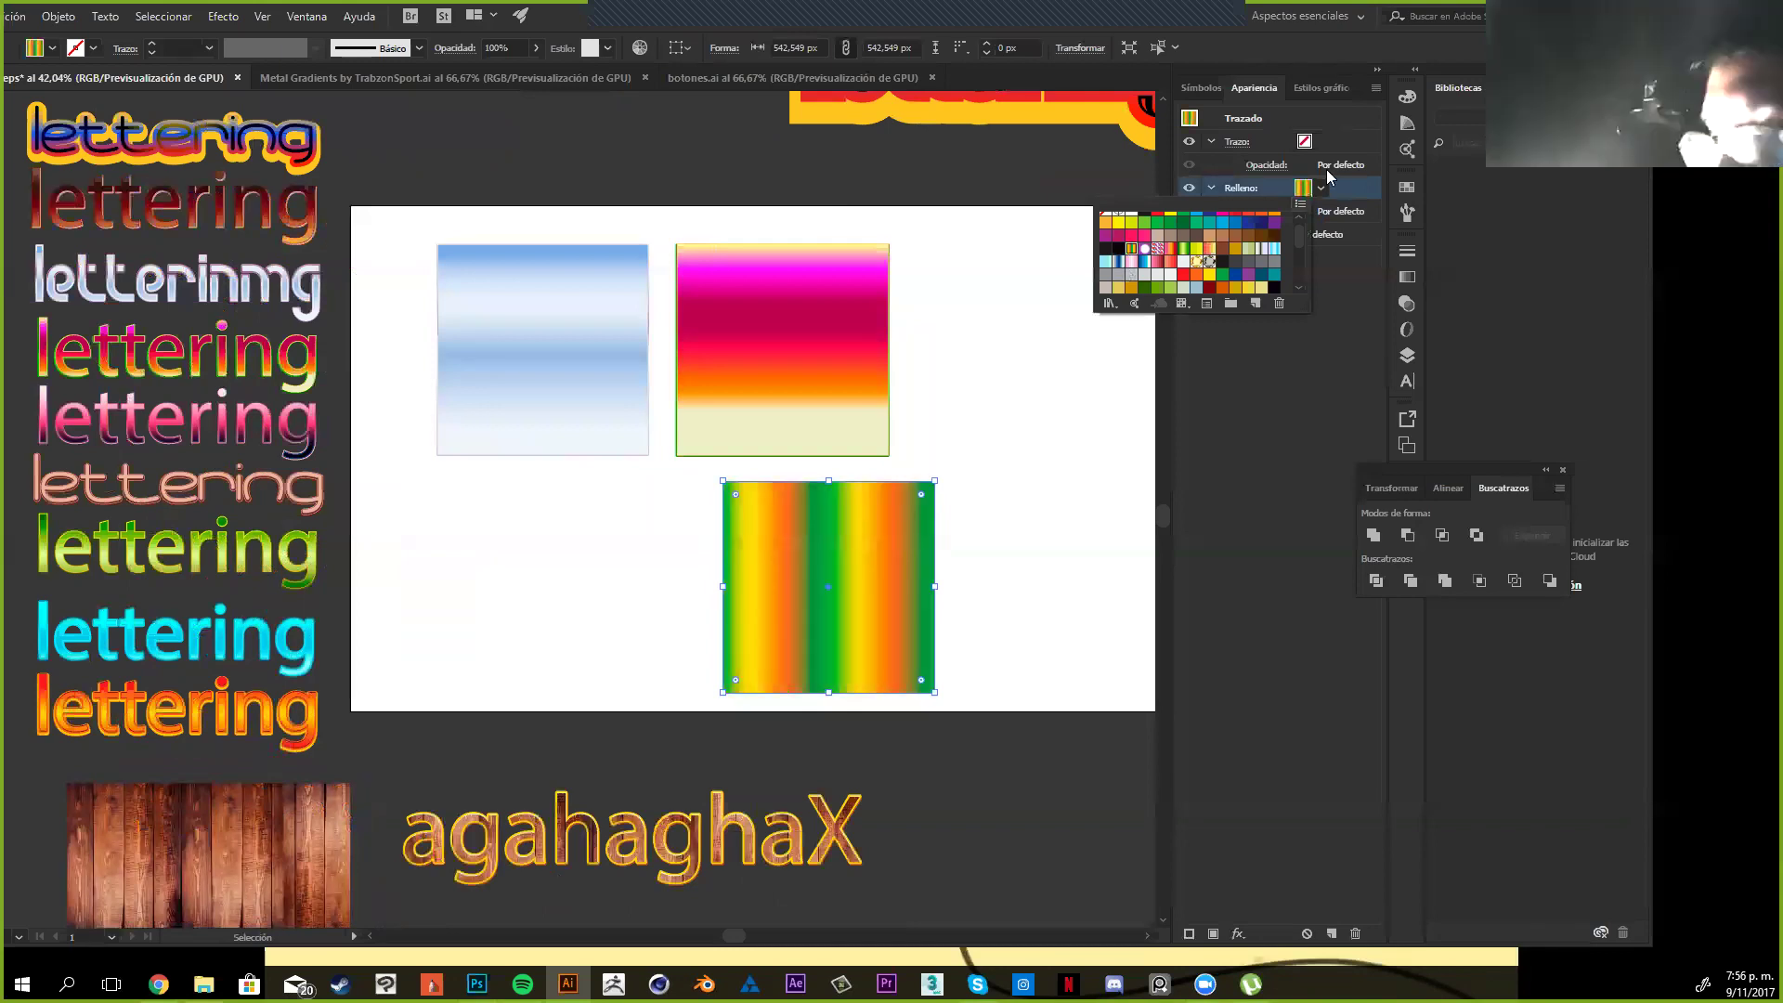
# Give the new square a reddish-brown pattern stroke and increase its weight to 18 pt
pyautogui.click(1304, 142)
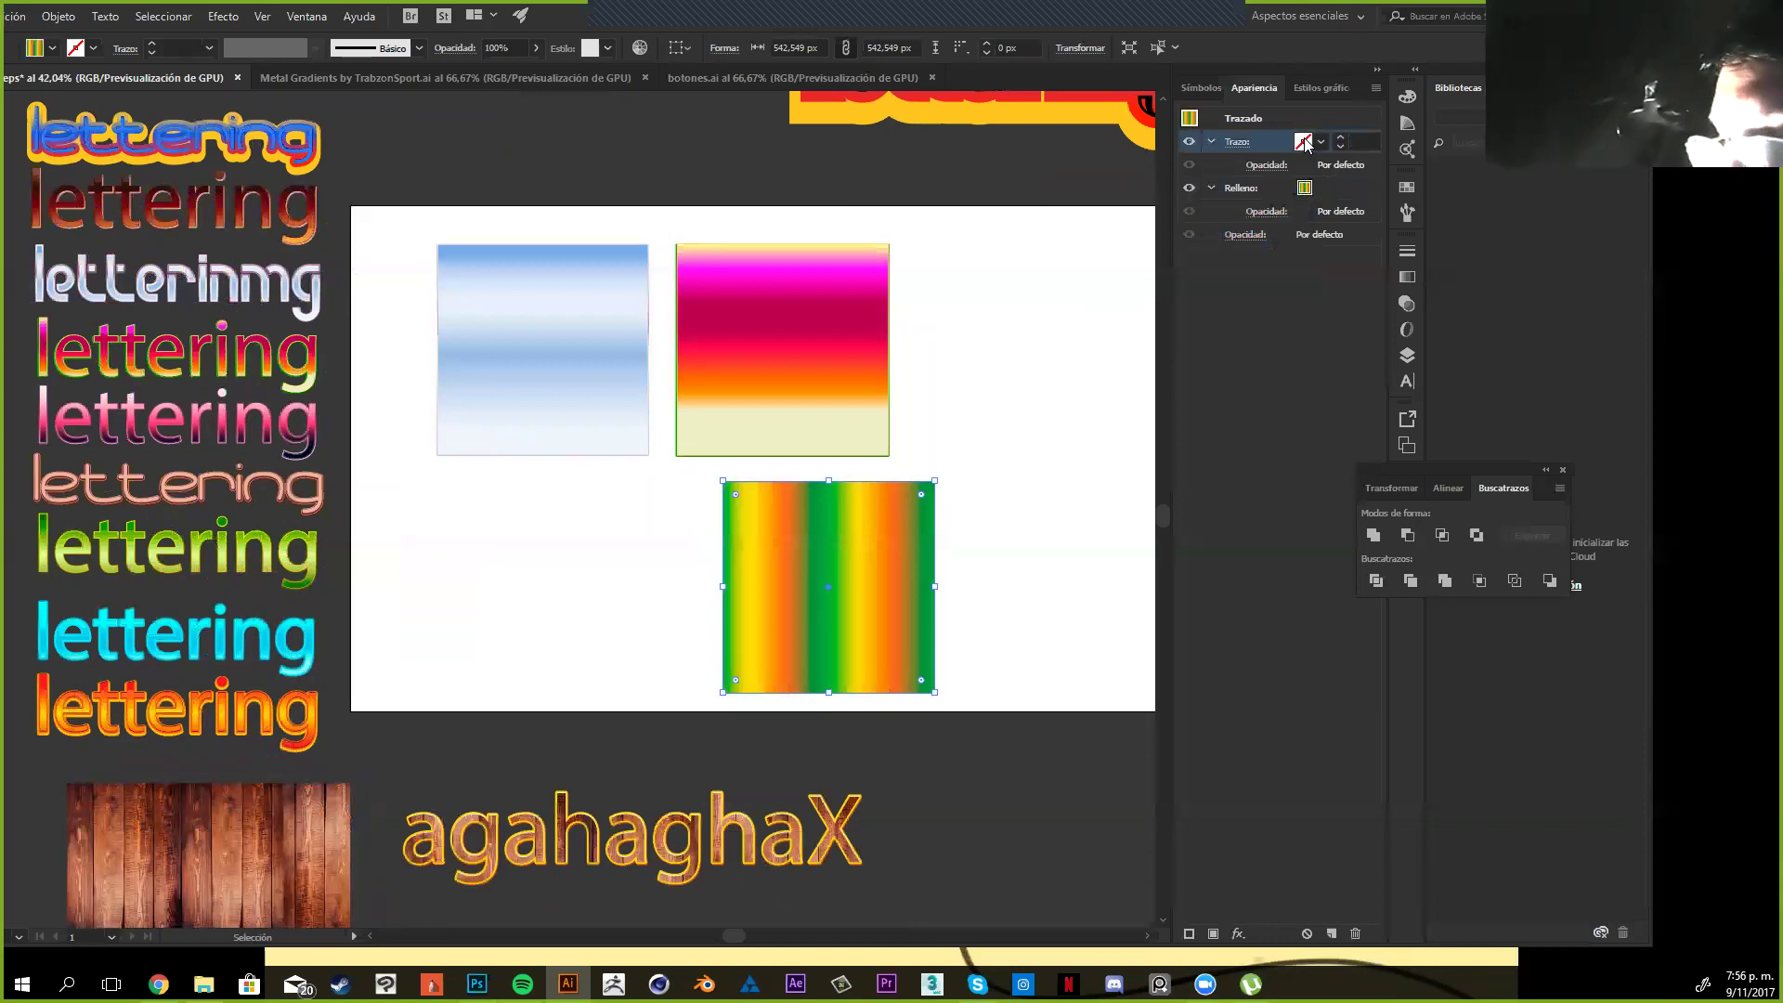
pyautogui.click(1304, 142)
pyautogui.click(1242, 214)
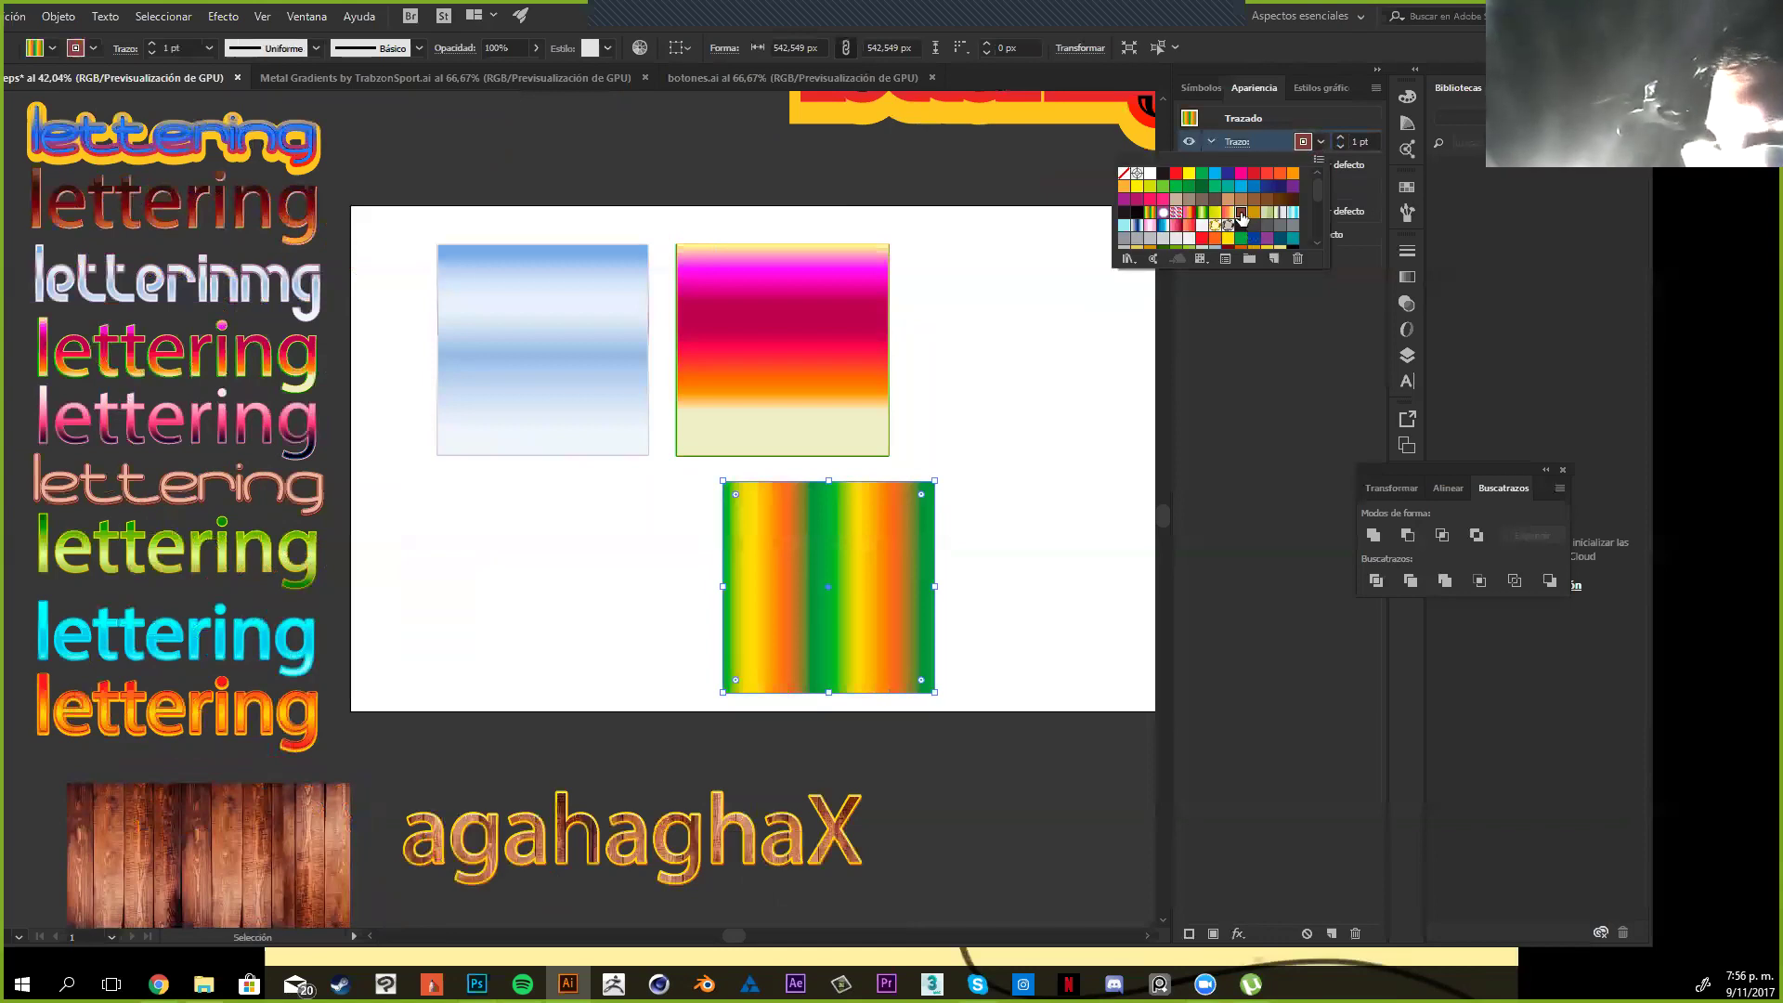
pyautogui.click(1339, 137)
pyautogui.click(1339, 137)
pyautogui.click(1339, 136)
pyautogui.click(1339, 136)
pyautogui.click(1339, 136)
pyautogui.click(1339, 136)
pyautogui.click(1340, 138)
pyautogui.click(1340, 137)
pyautogui.click(1340, 138)
pyautogui.click(1340, 138)
pyautogui.click(1340, 137)
pyautogui.click(1340, 138)
pyautogui.click(1339, 137)
pyautogui.click(1340, 137)
pyautogui.click(1340, 138)
pyautogui.click(1340, 138)
pyautogui.click(1340, 138)
pyautogui.click(938, 597)
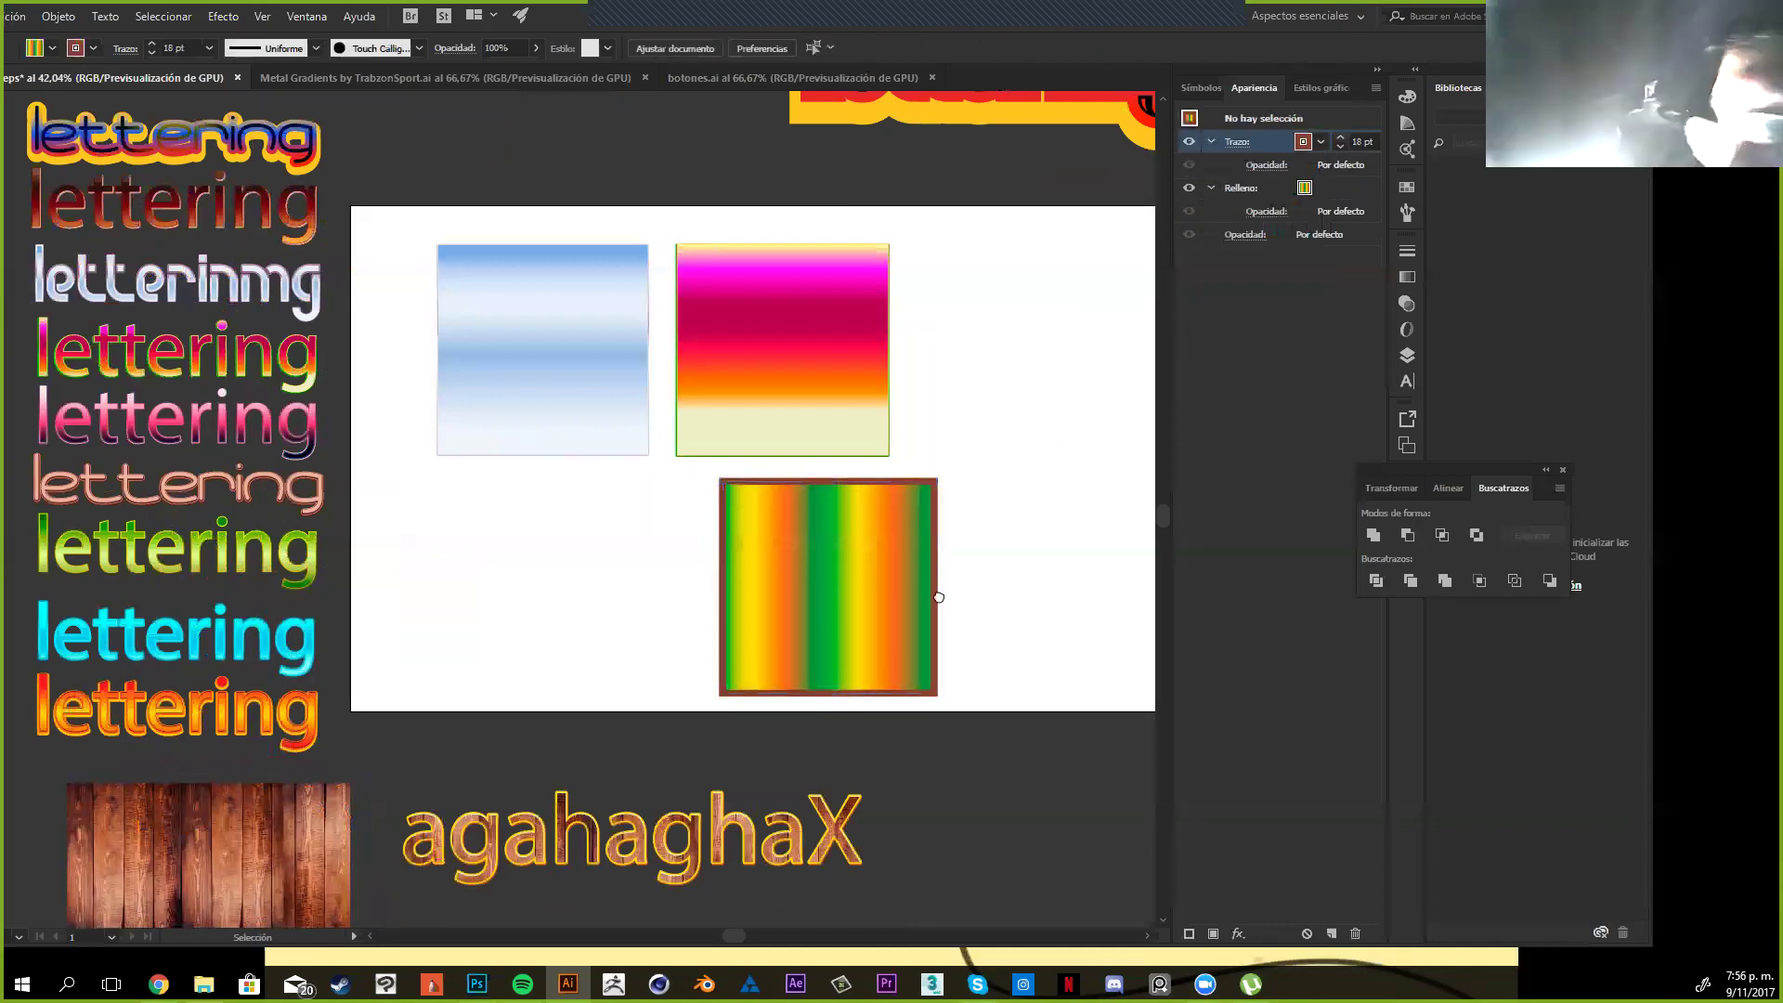
# Move the striped square to the left and place a copy of the magenta-orange square beside it
pyautogui.moveTo(834, 677); pyautogui.dragTo(824, 649)
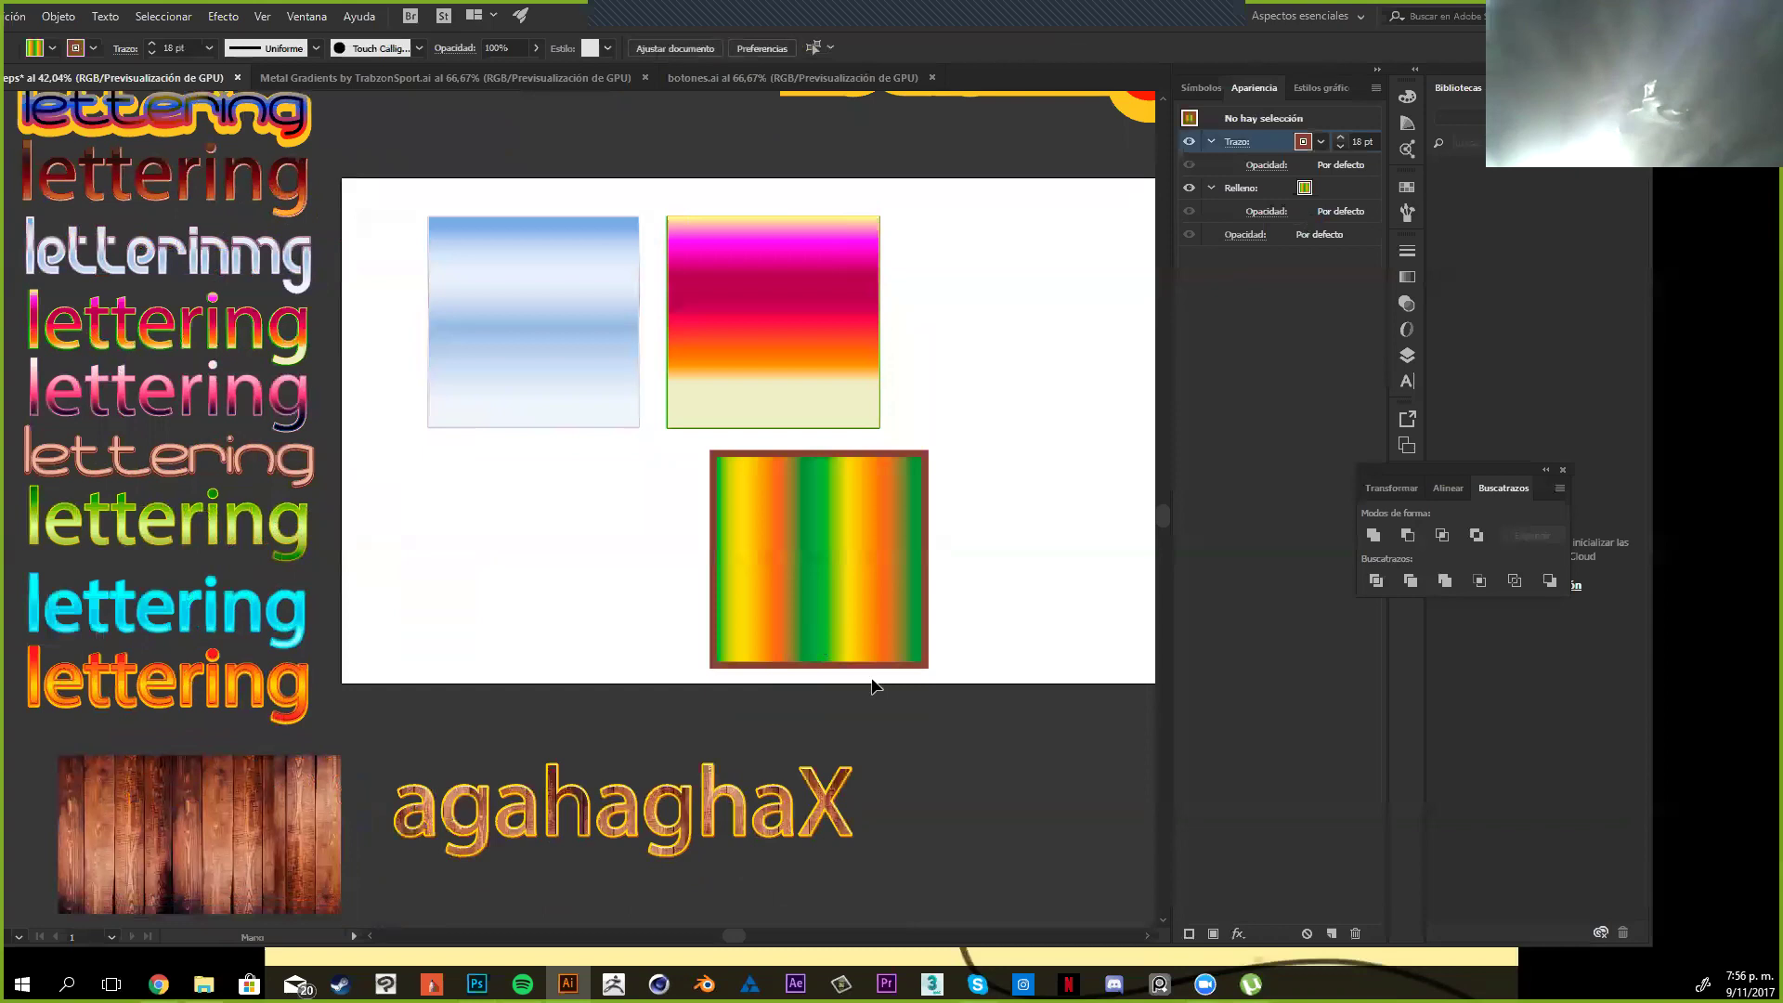
pyautogui.scroll(-2, 698, 568)
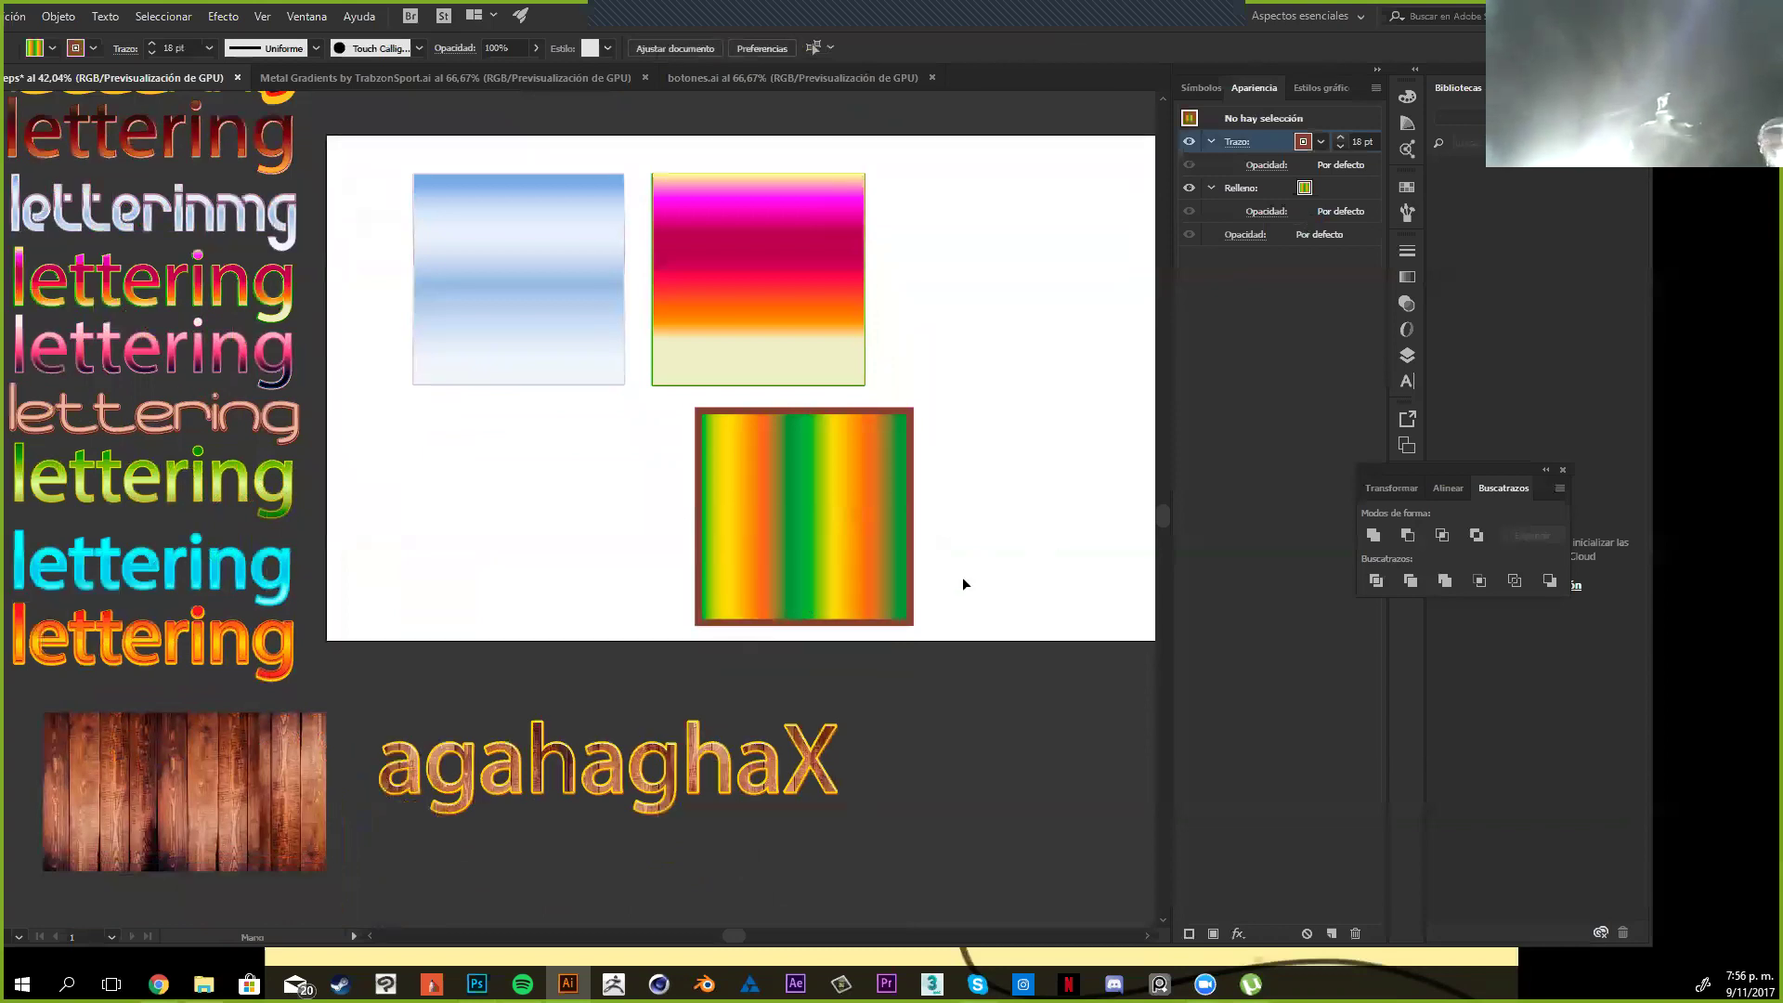
pyautogui.hotkey('ctrl', 'z')
pyautogui.moveTo(1008, 538); pyautogui.dragTo(1031, 564)
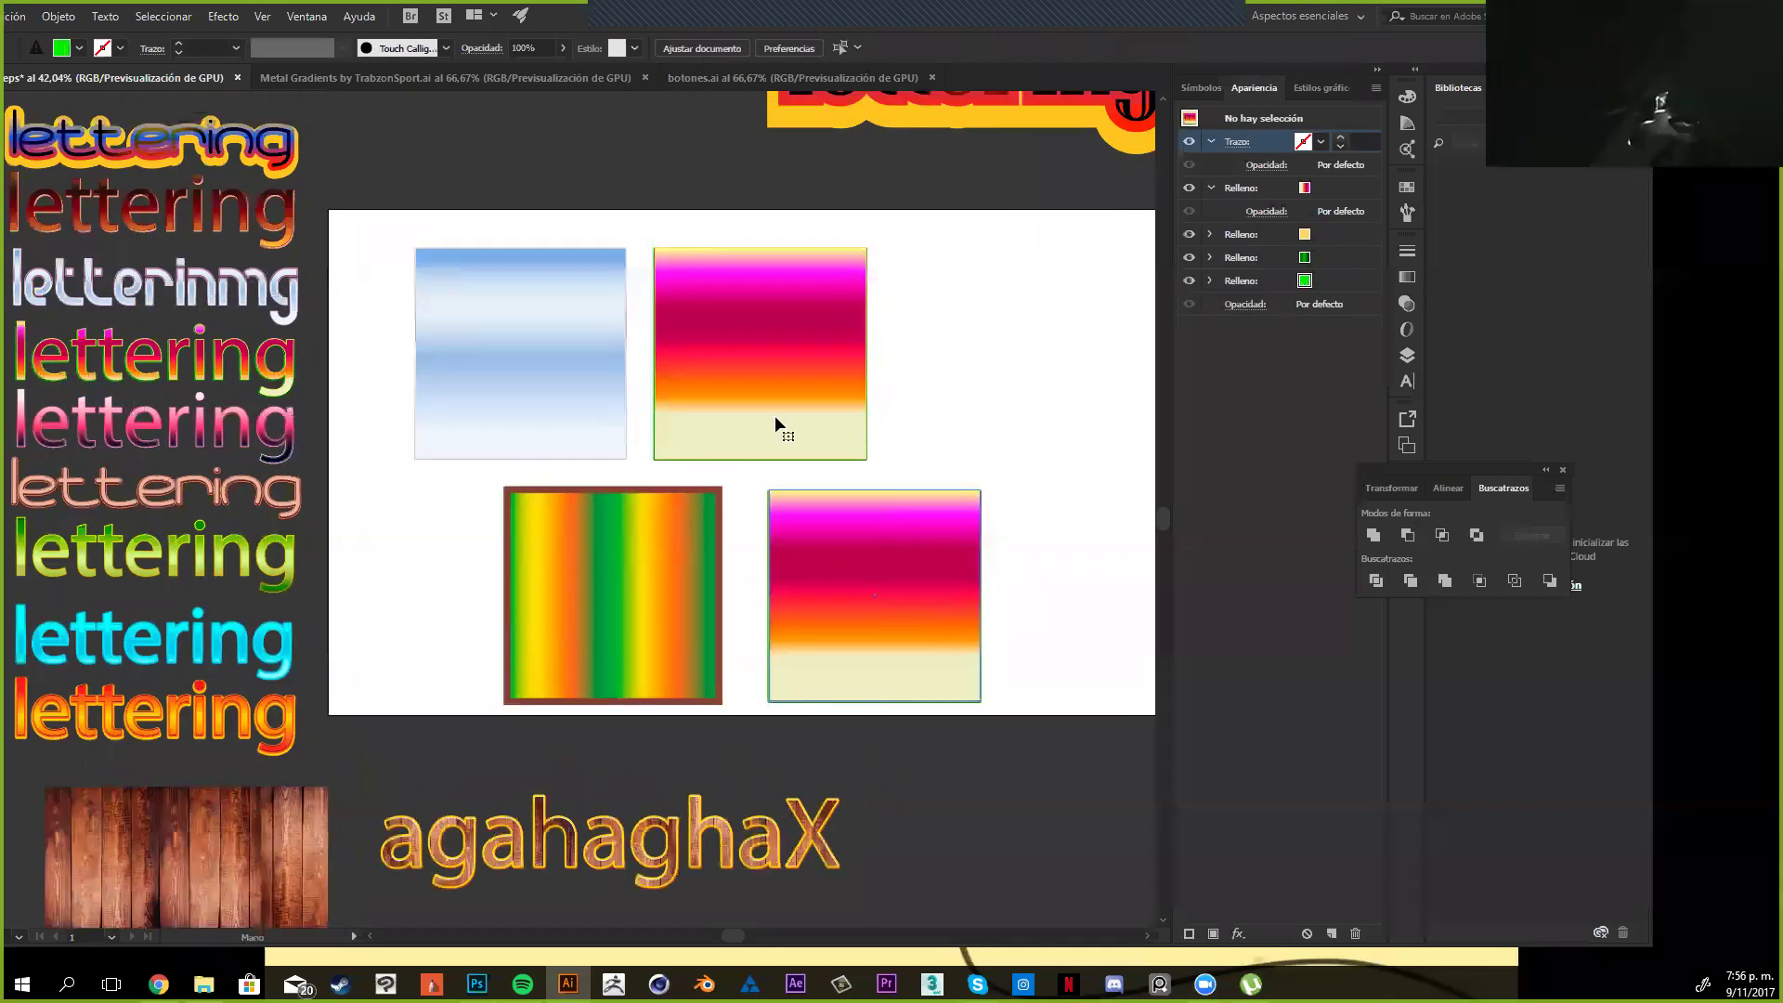
# Transfer the striped square's complete appearance to the copied magenta-orange square beside it
pyautogui.click(691, 578)
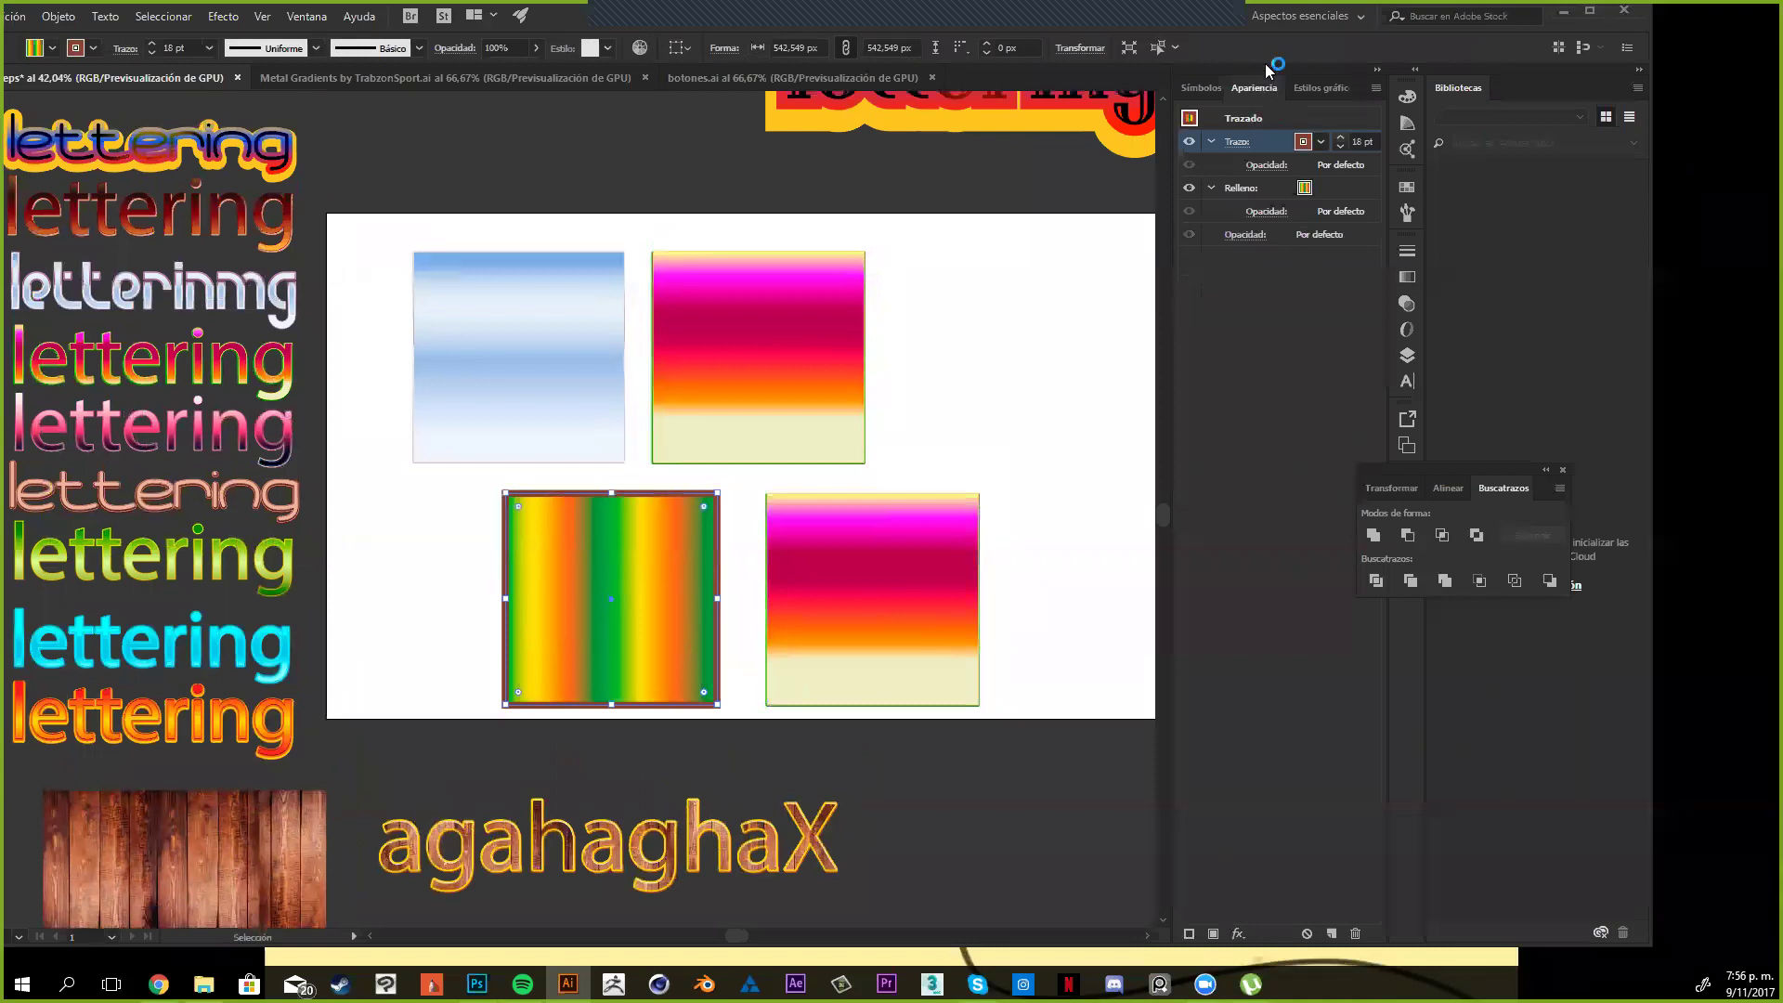
pyautogui.moveTo(612, 577); pyautogui.dragTo(608, 576)
pyautogui.click(1191, 117)
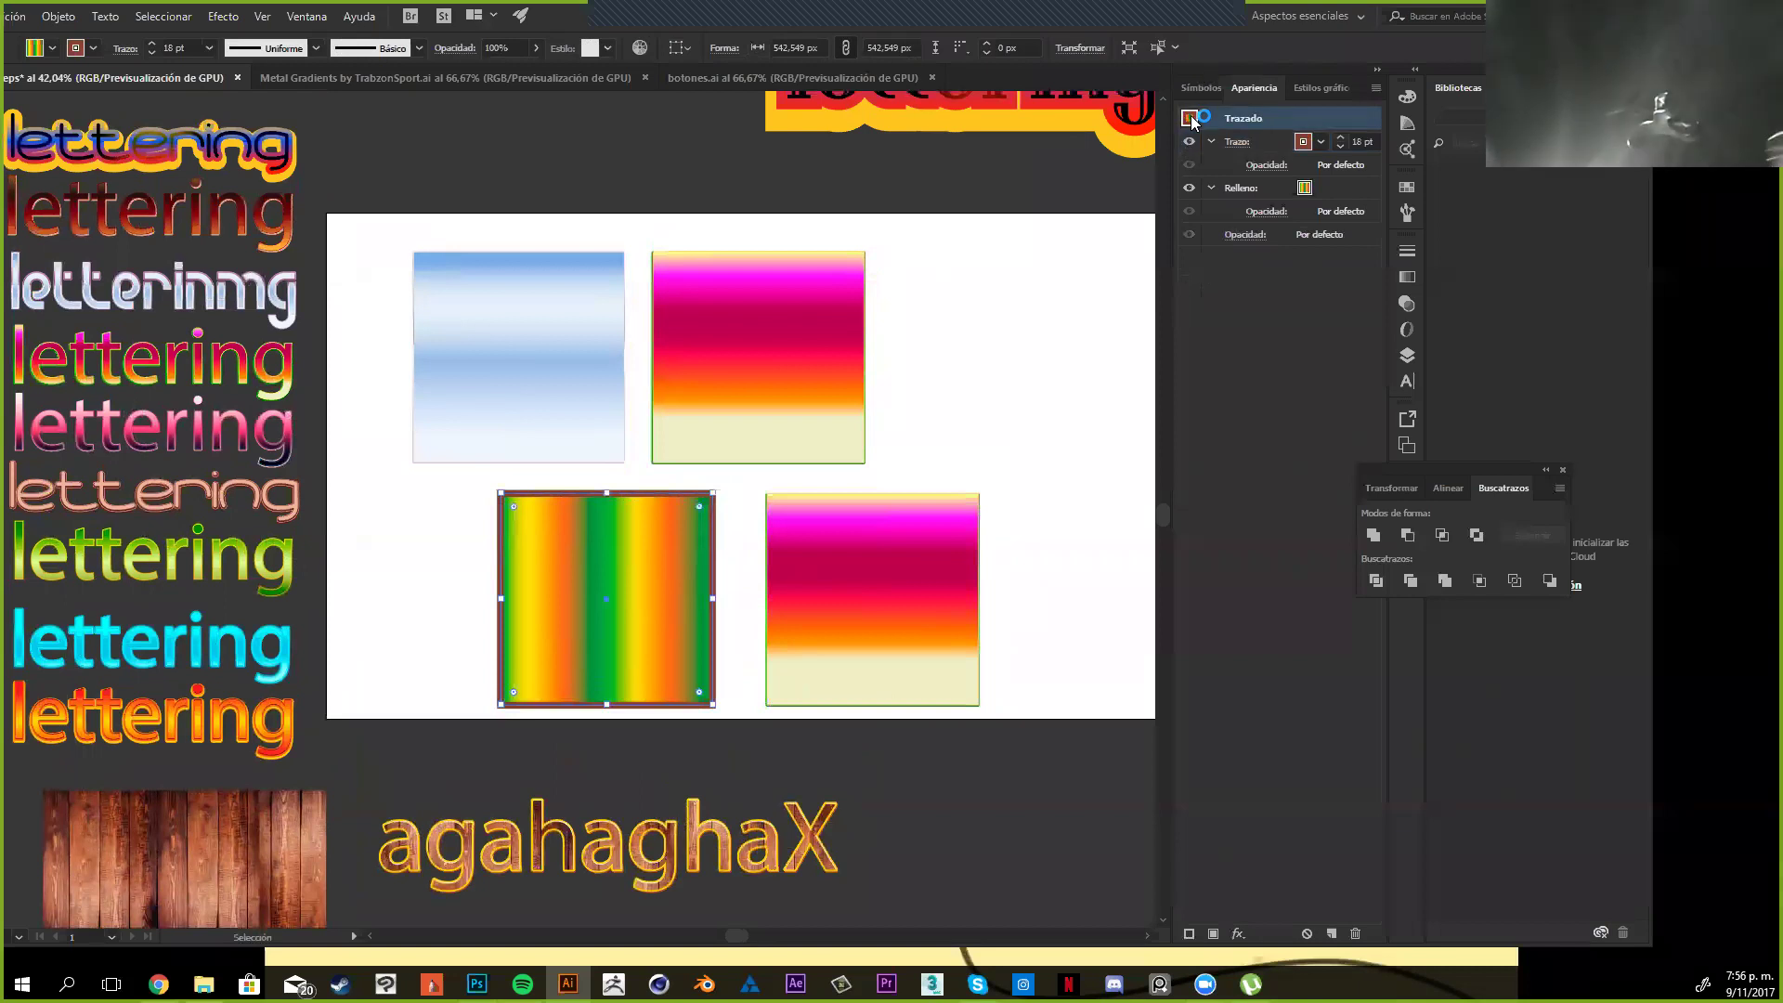
pyautogui.moveTo(1191, 117); pyautogui.dragTo(901, 559)
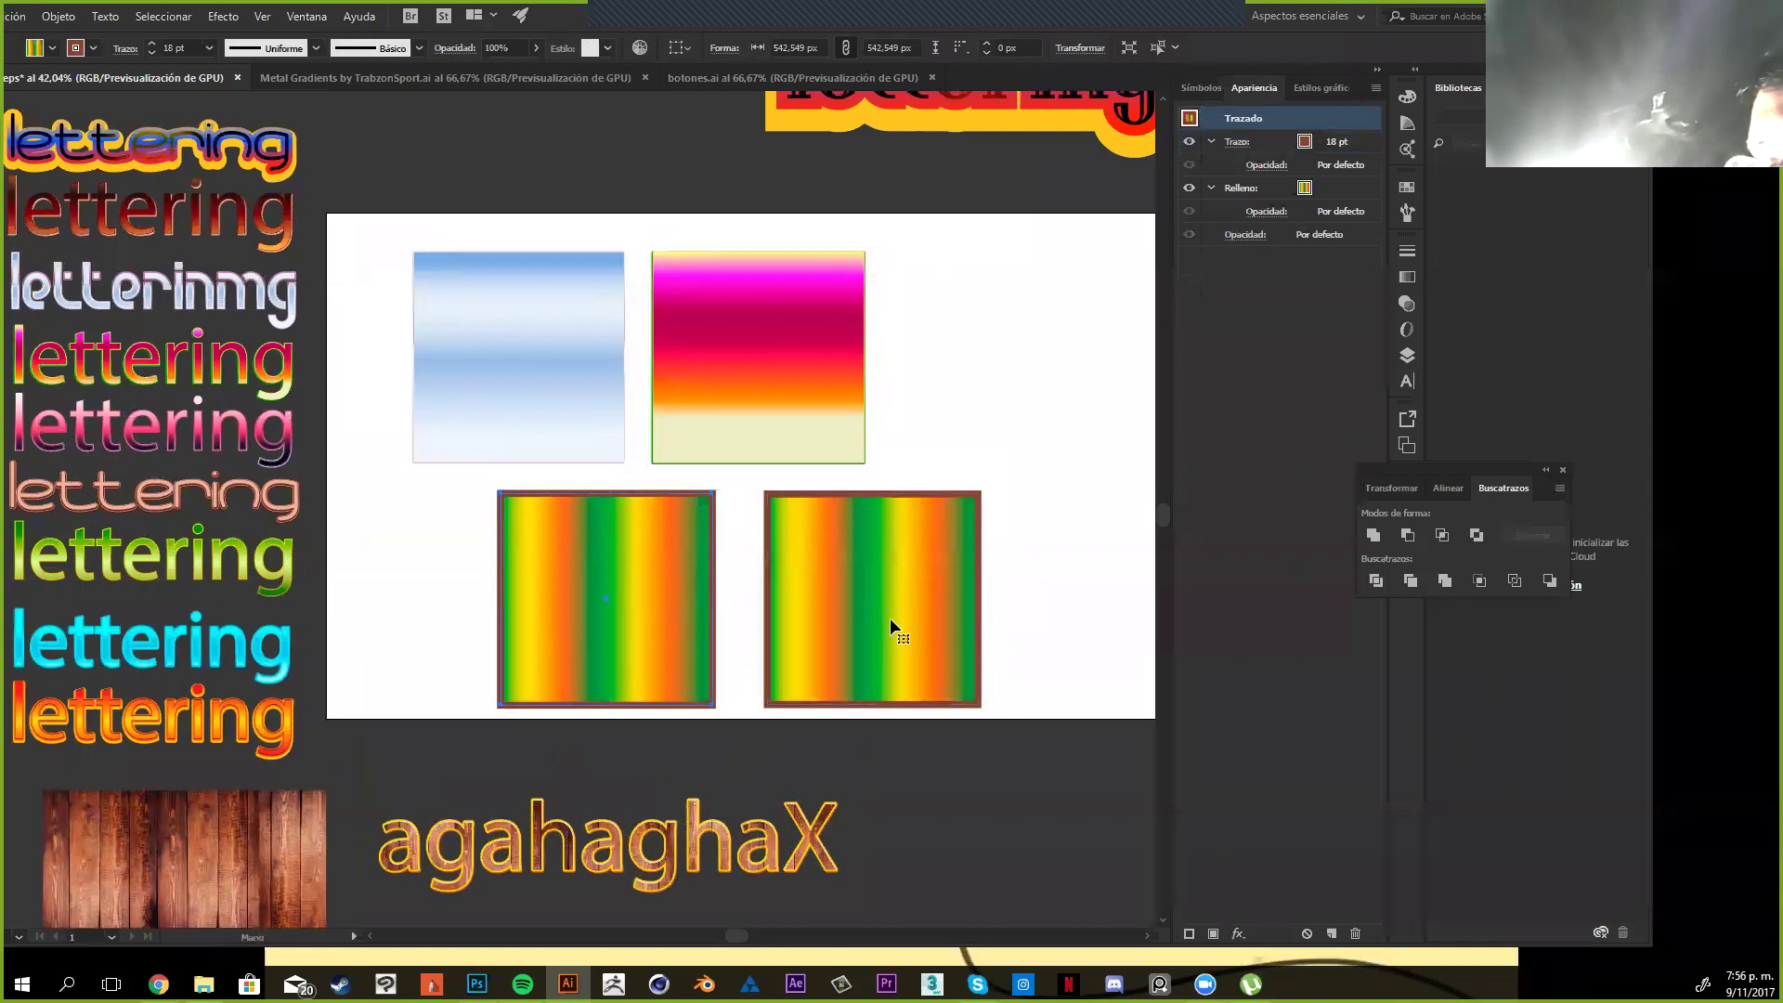
pyautogui.moveTo(980, 757); pyautogui.dragTo(954, 731)
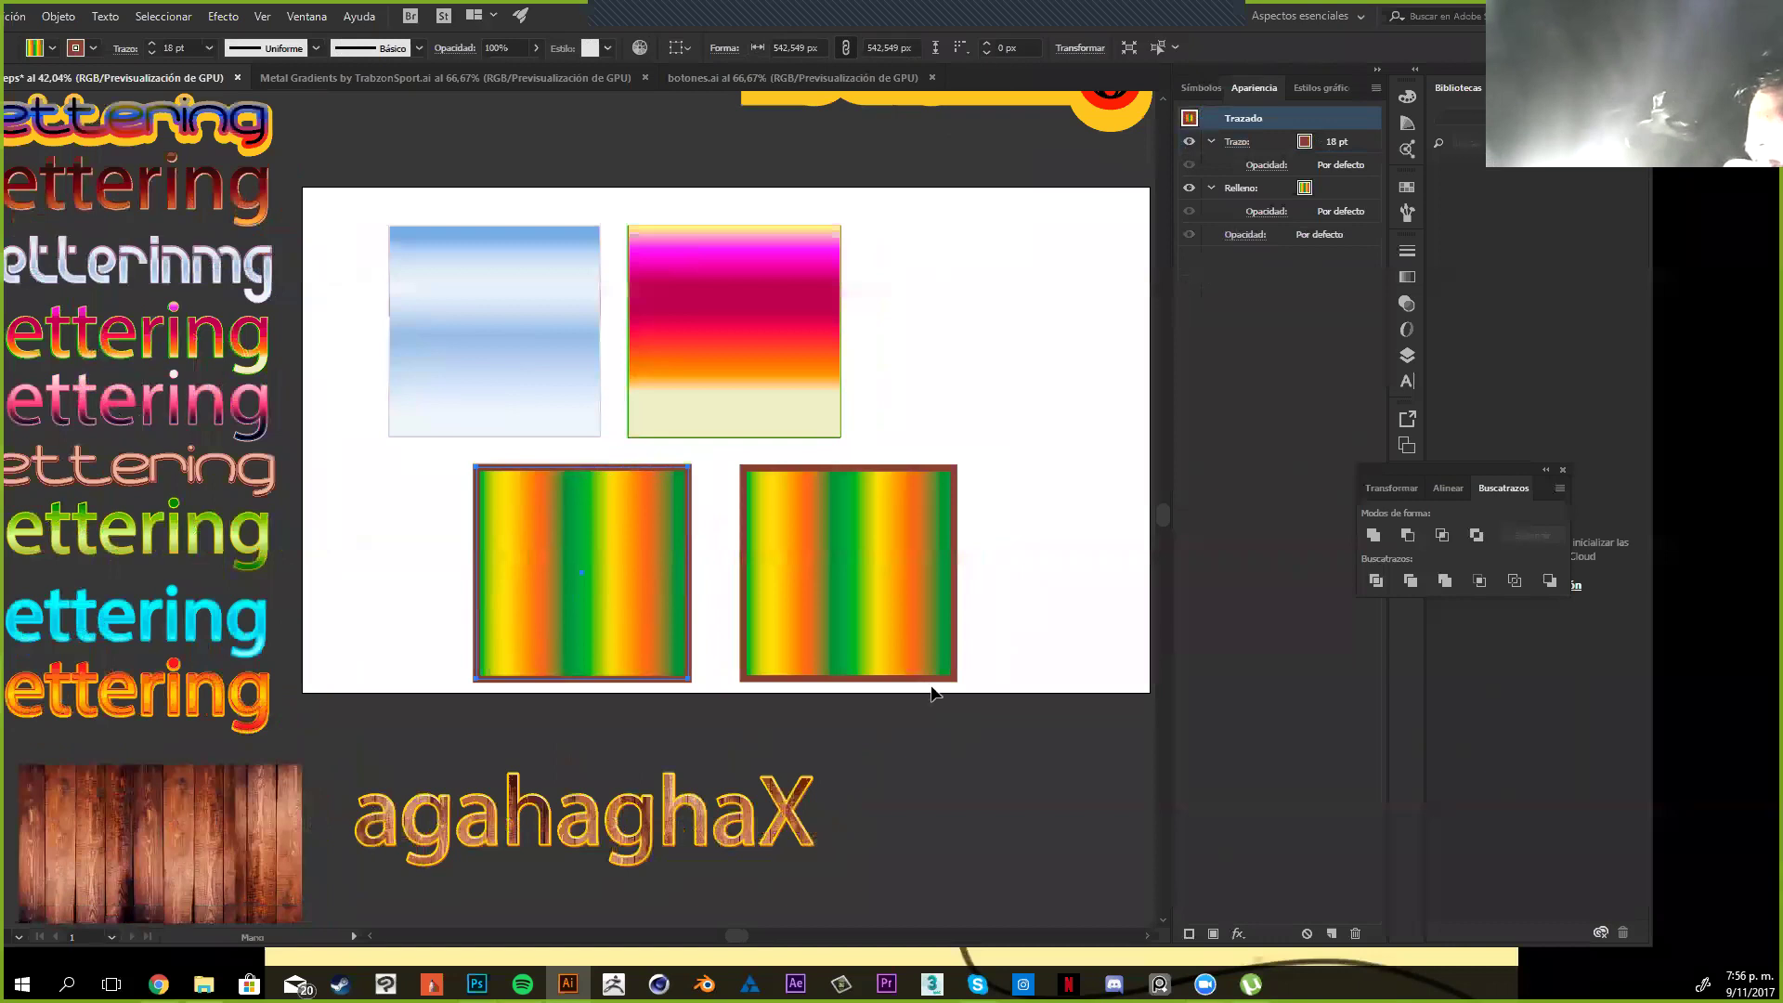
pyautogui.scroll(-1, 661, 567)
pyautogui.hscroll(1, 661, 566)
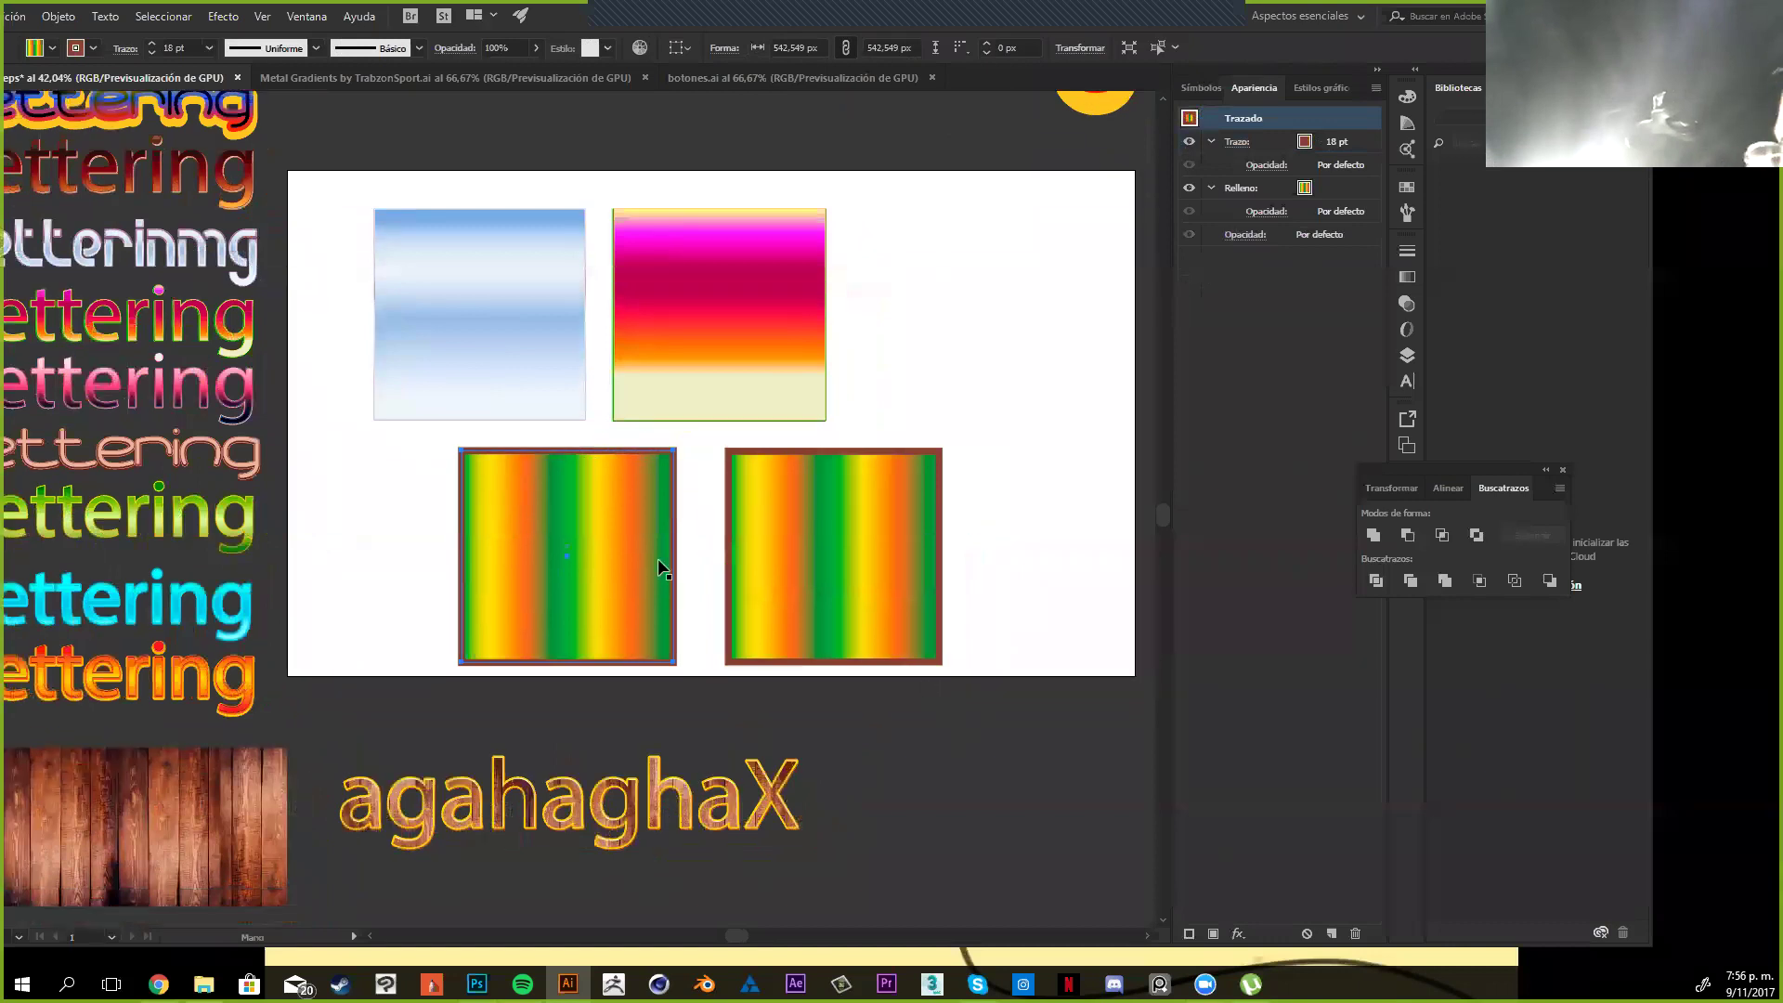
# Draw a circle, a tall rectangle and irregular polygons in the same striped style to the right of the squares
pyautogui.keyDown('ctrl'); pyautogui.click(889, 634); pyautogui.keyUp('ctrl')
pyautogui.moveTo(984, 624); pyautogui.dragTo(996, 535)
pyautogui.moveTo(991, 531); pyautogui.dragTo(1000, 540)
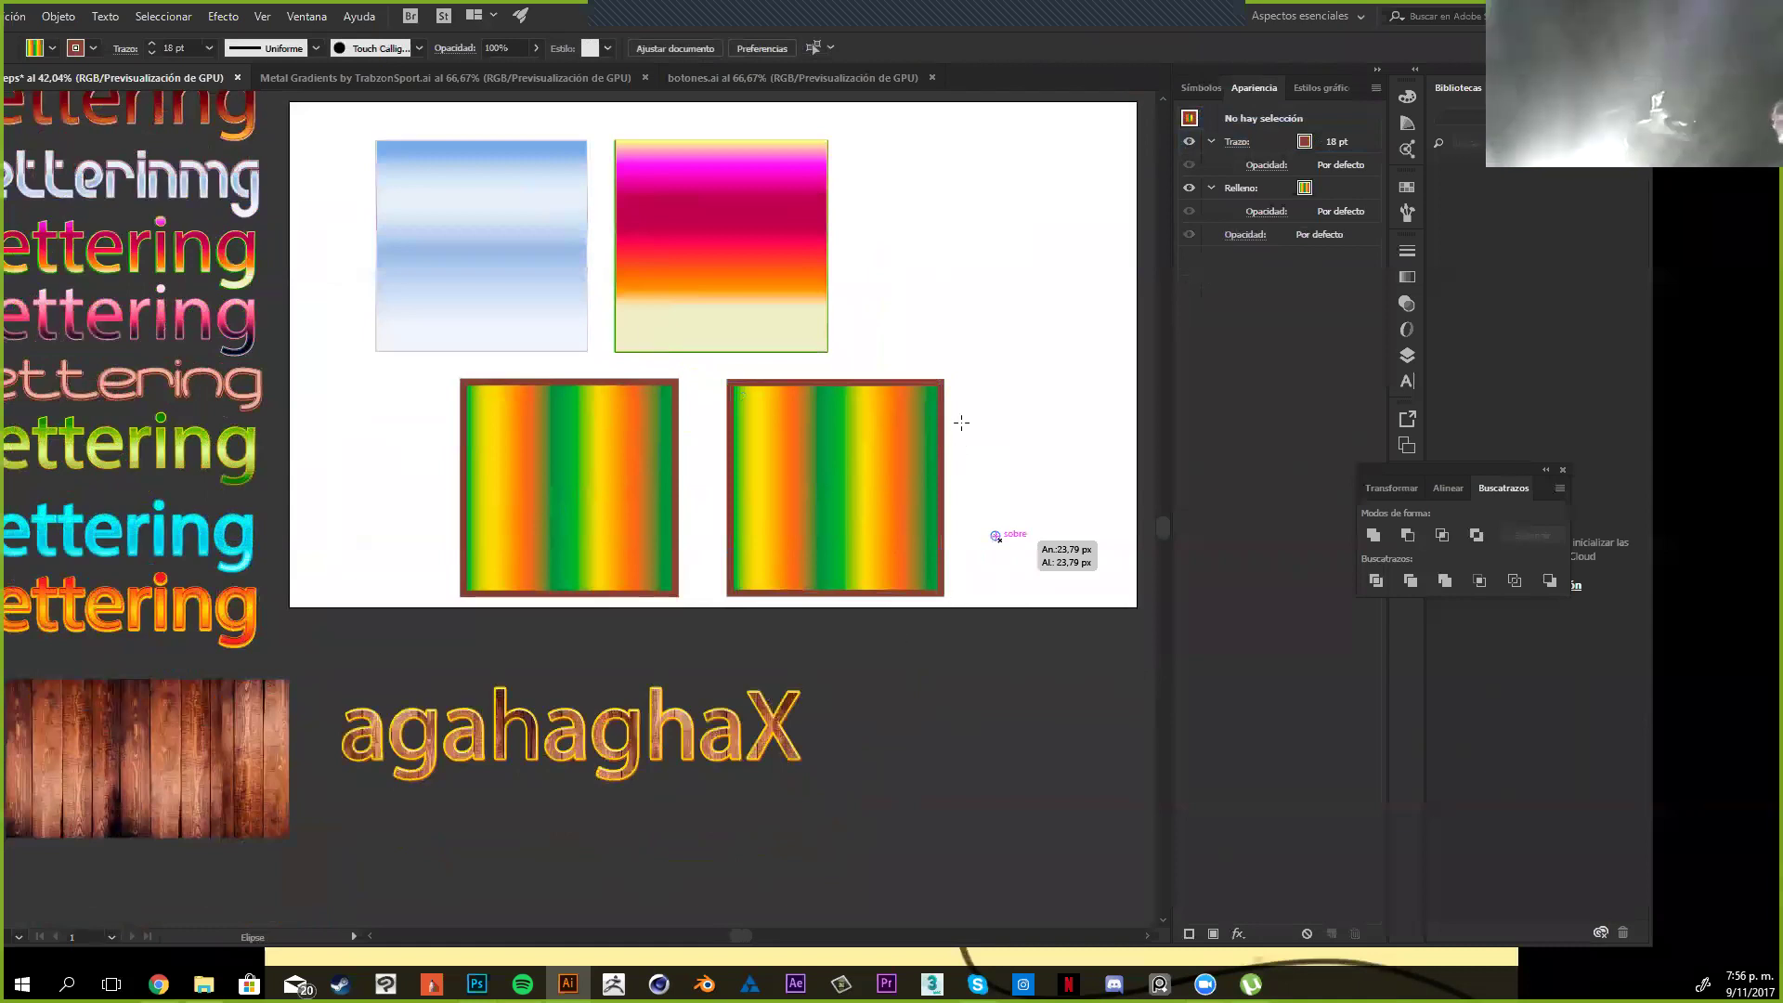
pyautogui.moveTo(995, 536); pyautogui.dragTo(1105, 648)
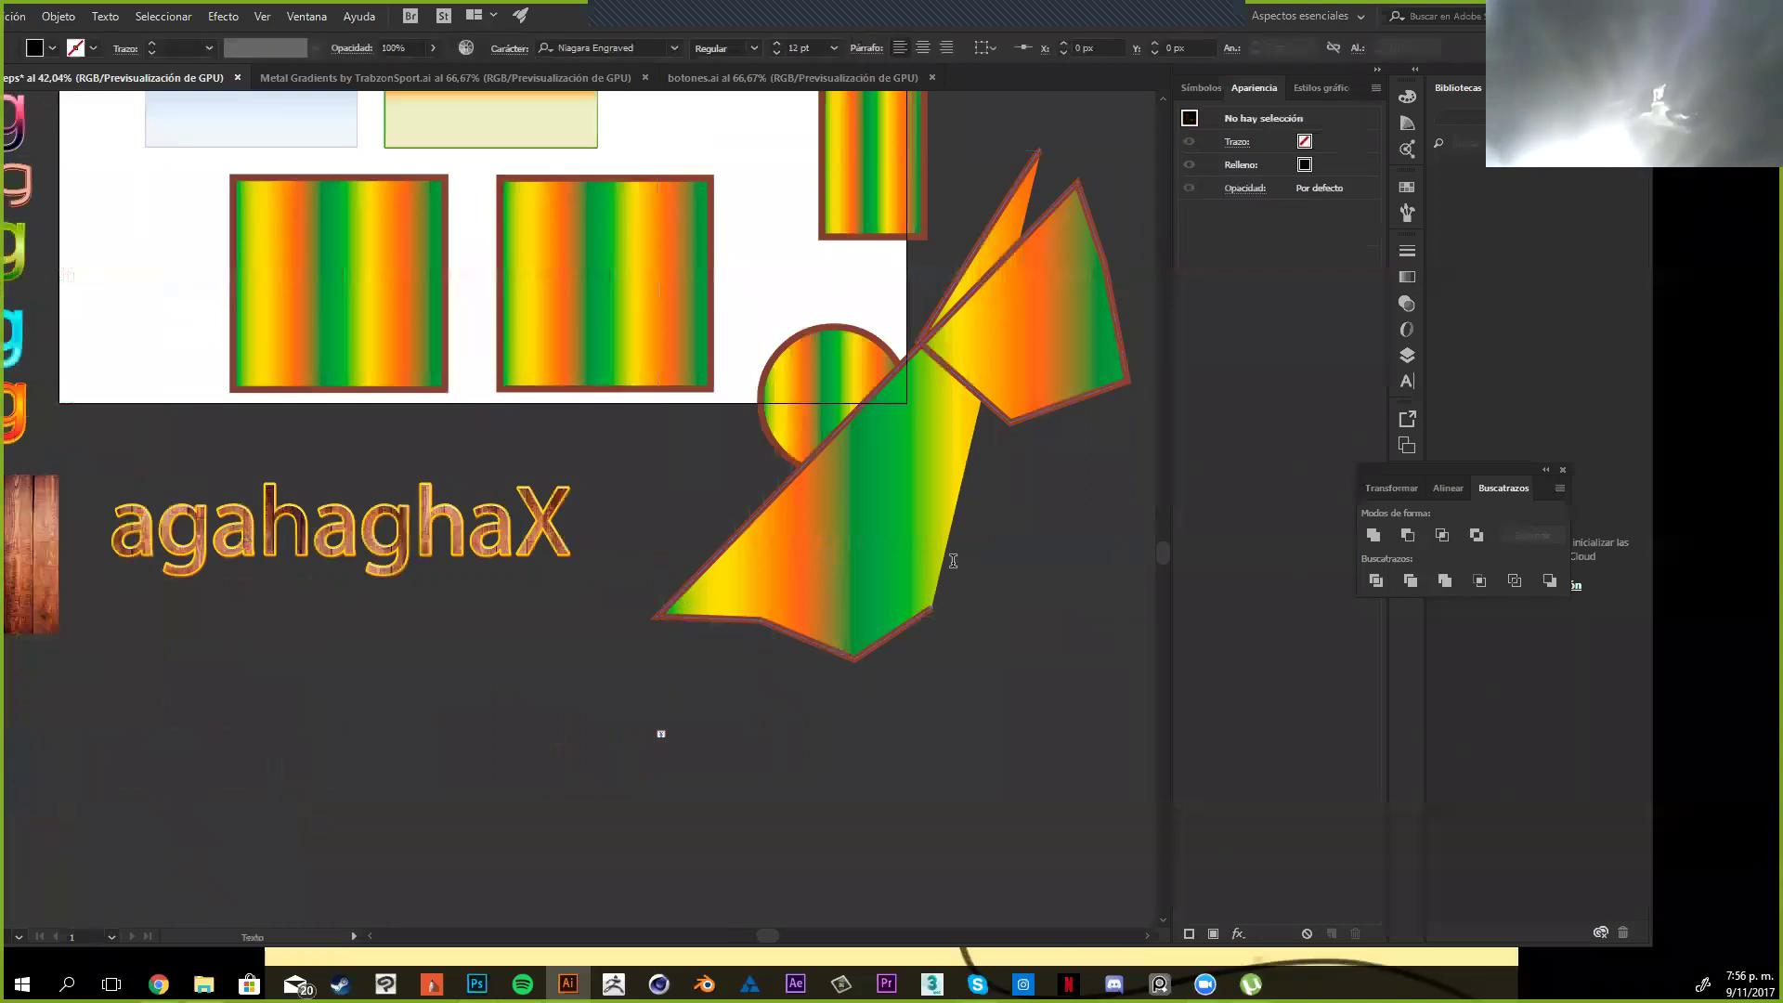
# Place a "letterinmg" text to the right of the artboard and apply the tall rectangle's appearance to it
pyautogui.click(537, 249)
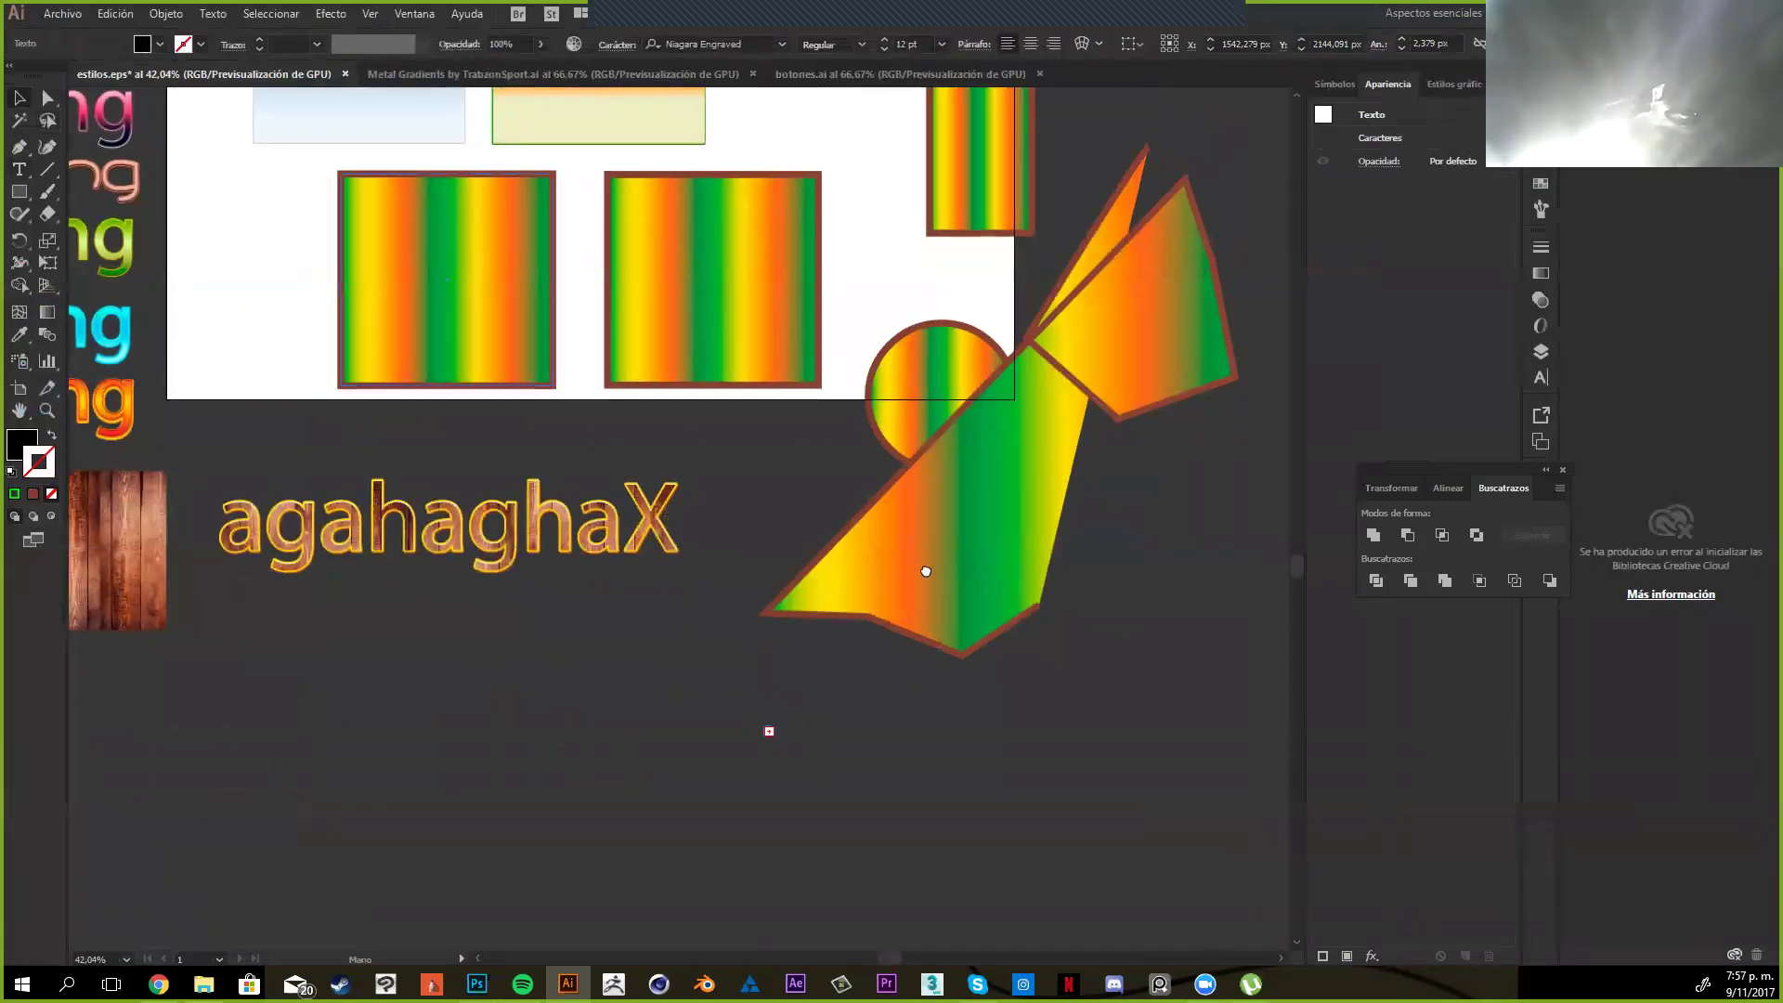
pyautogui.moveTo(925, 571); pyautogui.dragTo(927, 576)
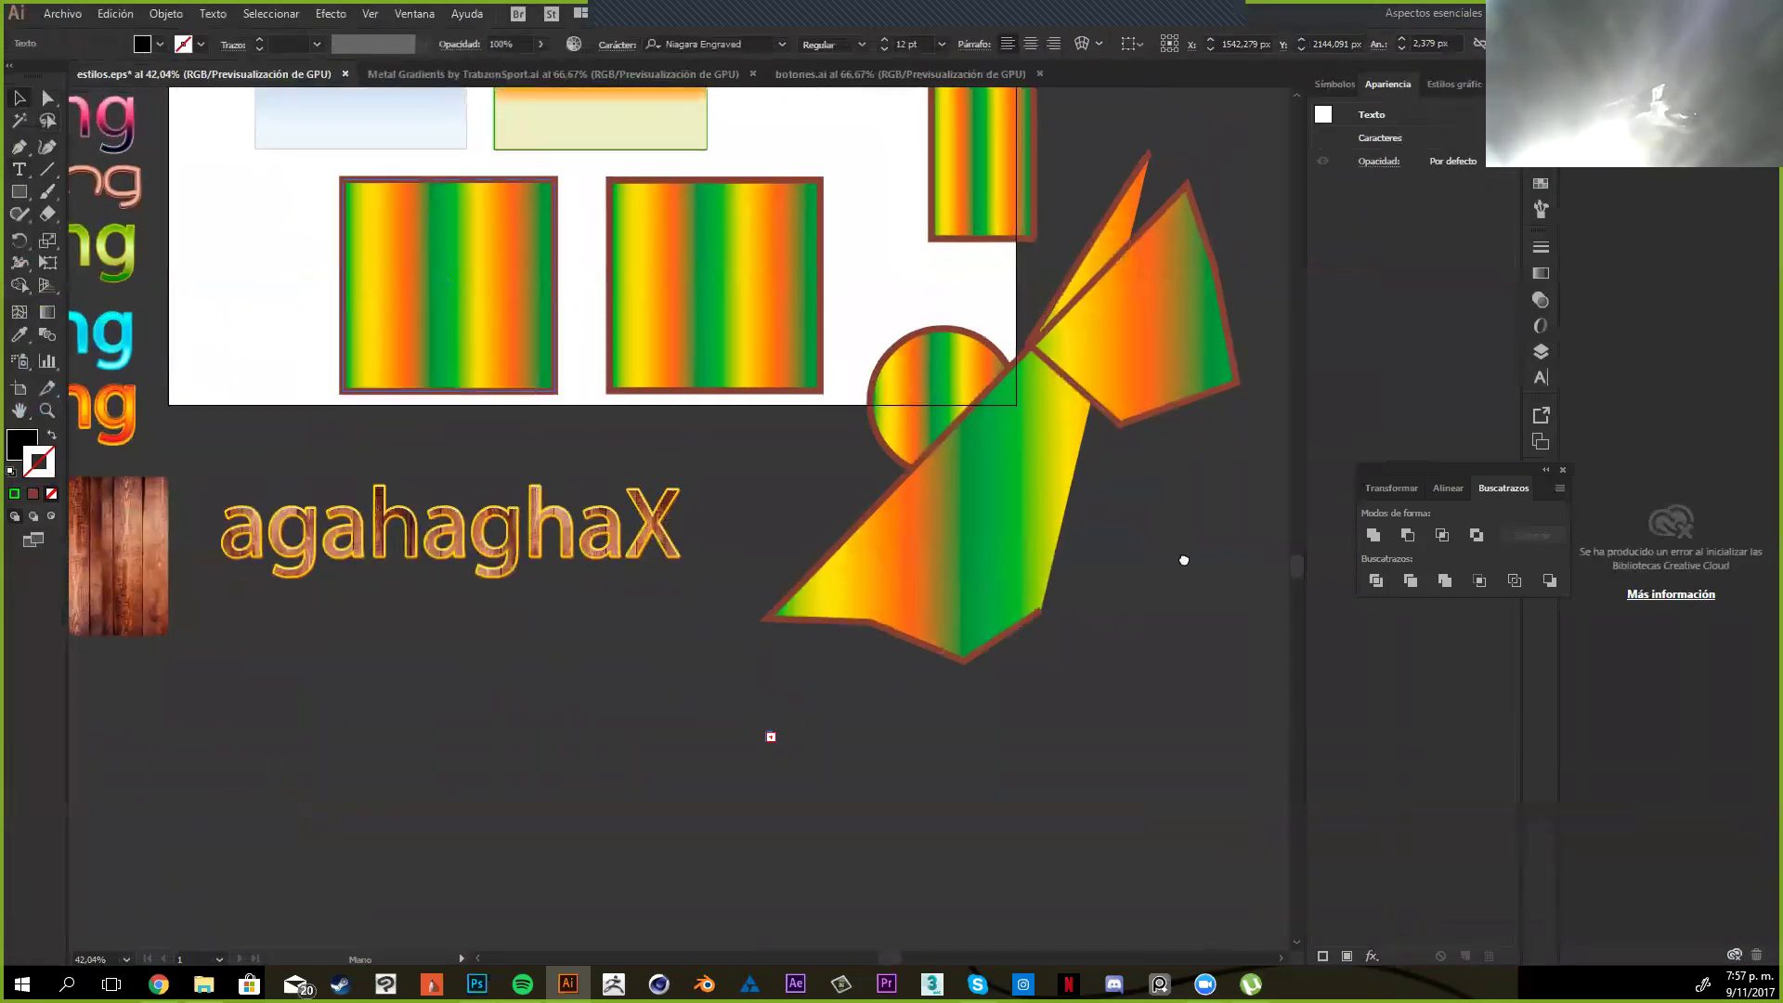
pyautogui.moveTo(1176, 218); pyautogui.dragTo(1165, 277)
pyautogui.moveTo(1037, 530); pyautogui.dragTo(1091, 632)
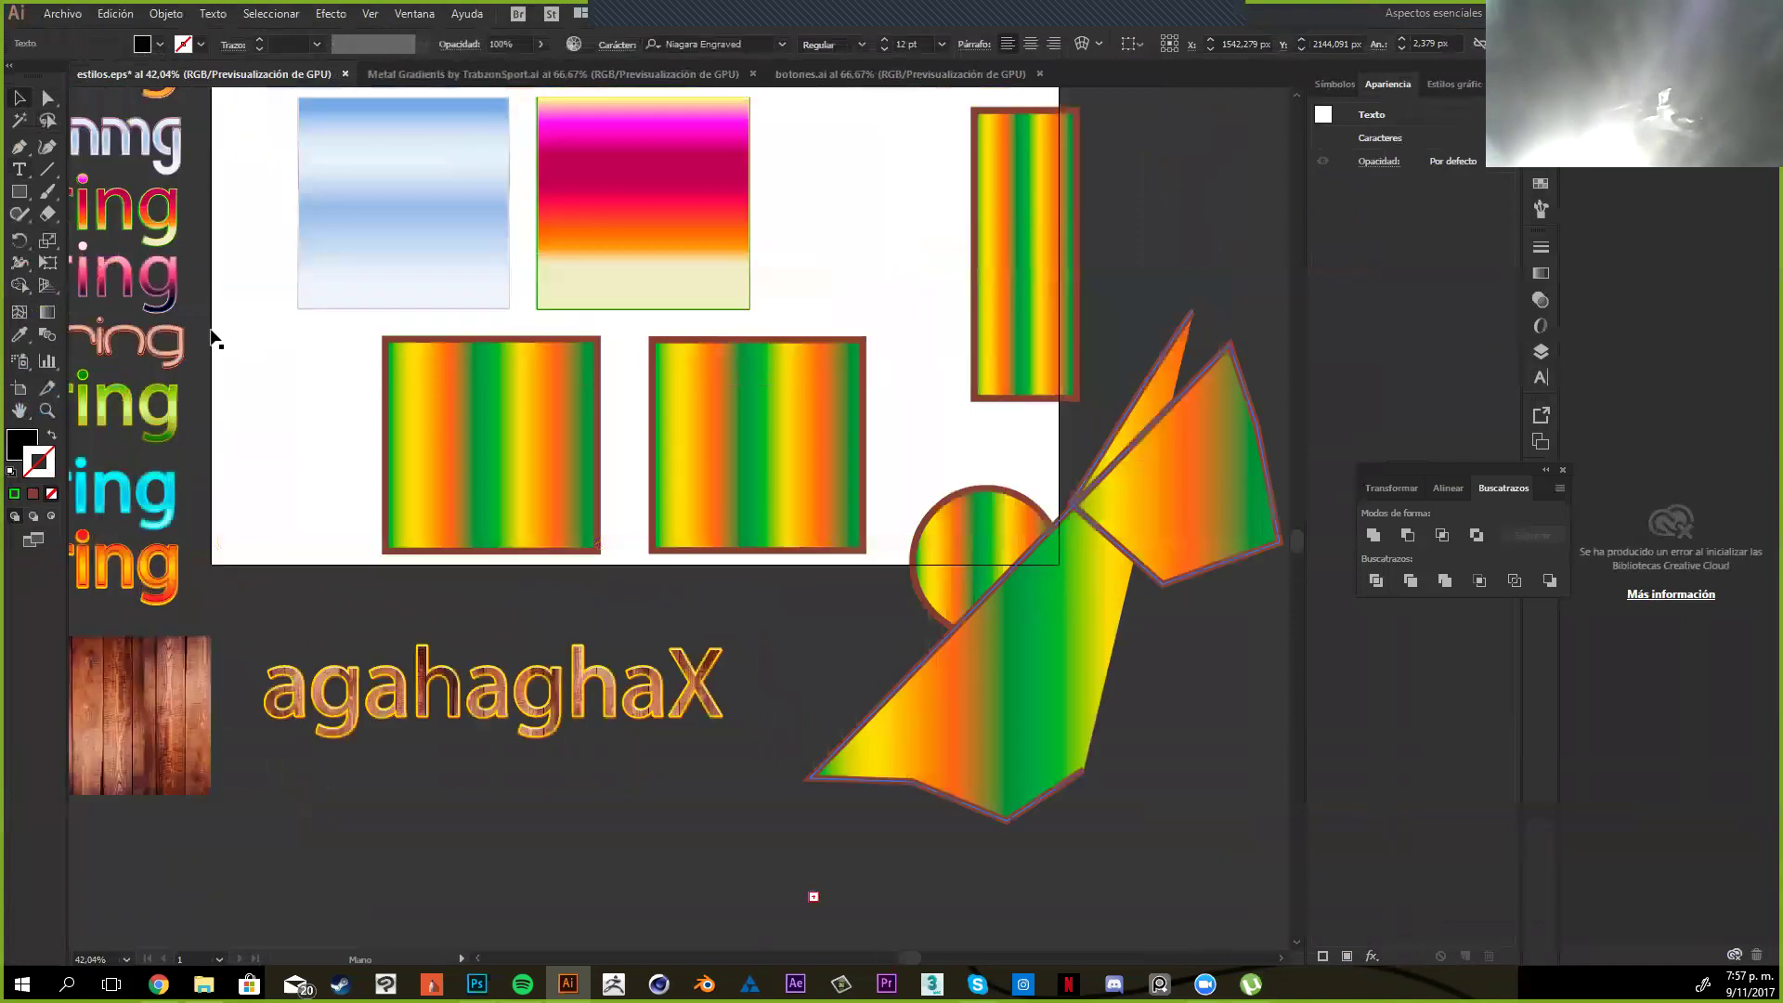
pyautogui.hscroll(-1, 1131, 388)
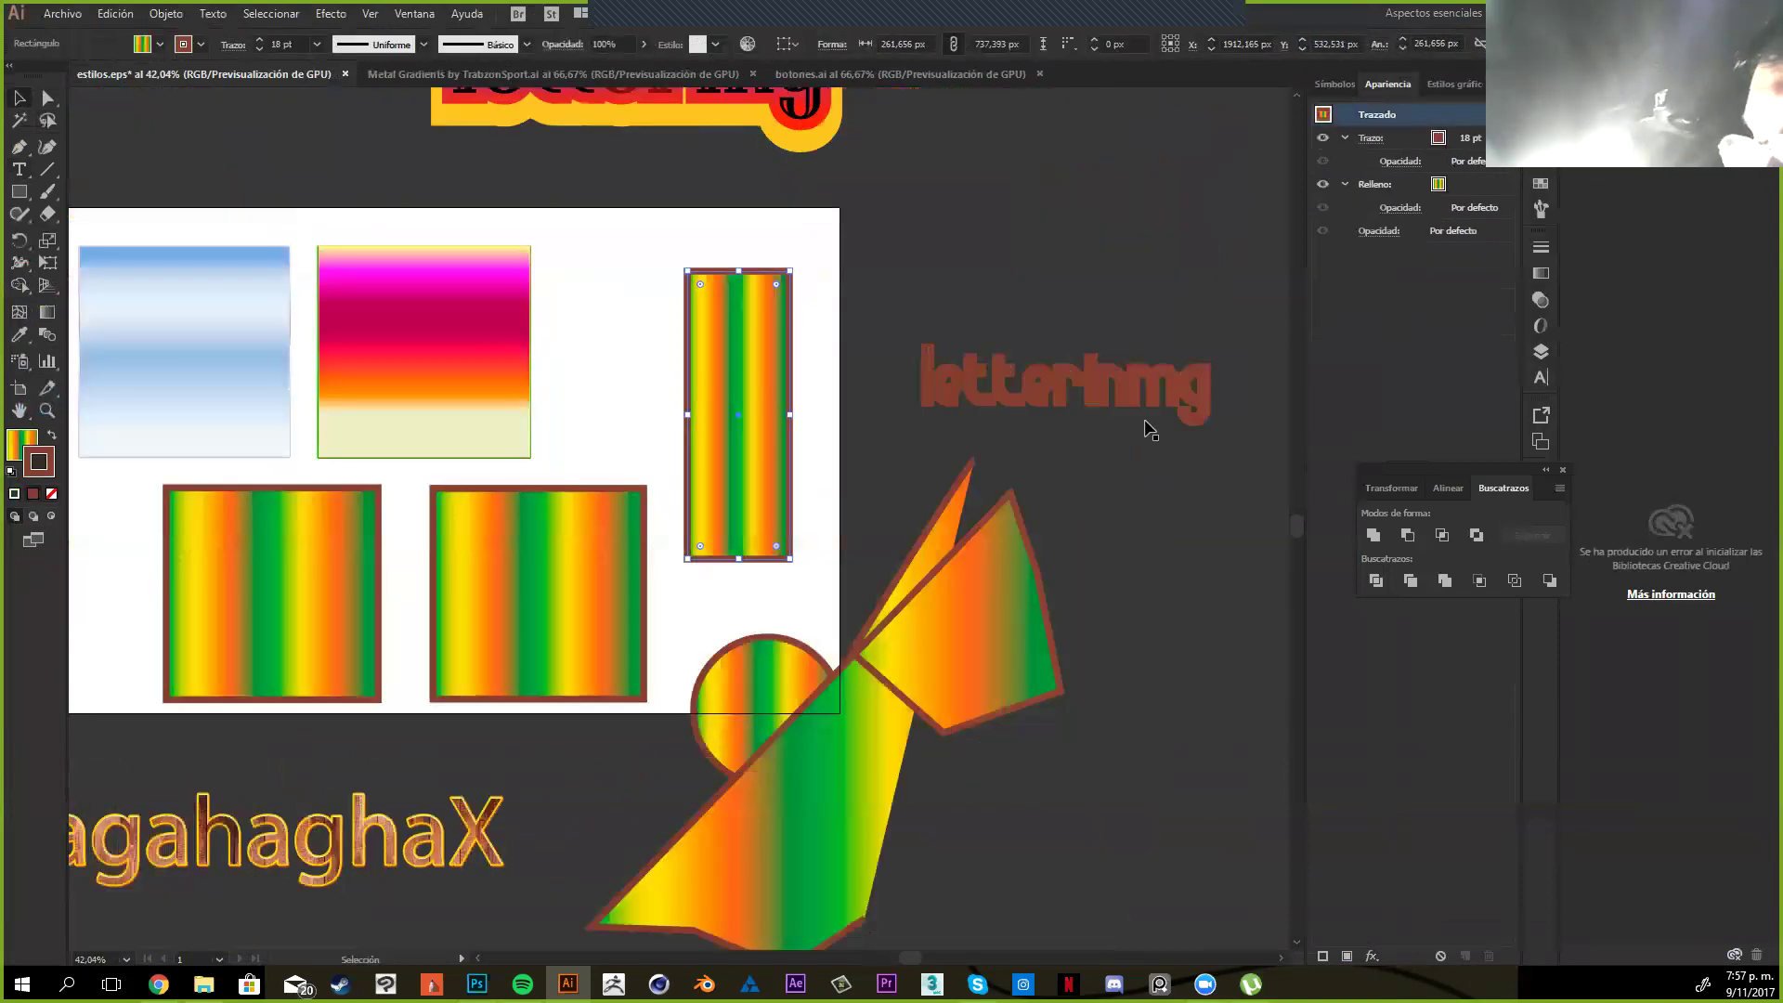
# Set the stroke weight of the restyled "letterinmg" text to 103 pt
pyautogui.click(1160, 395)
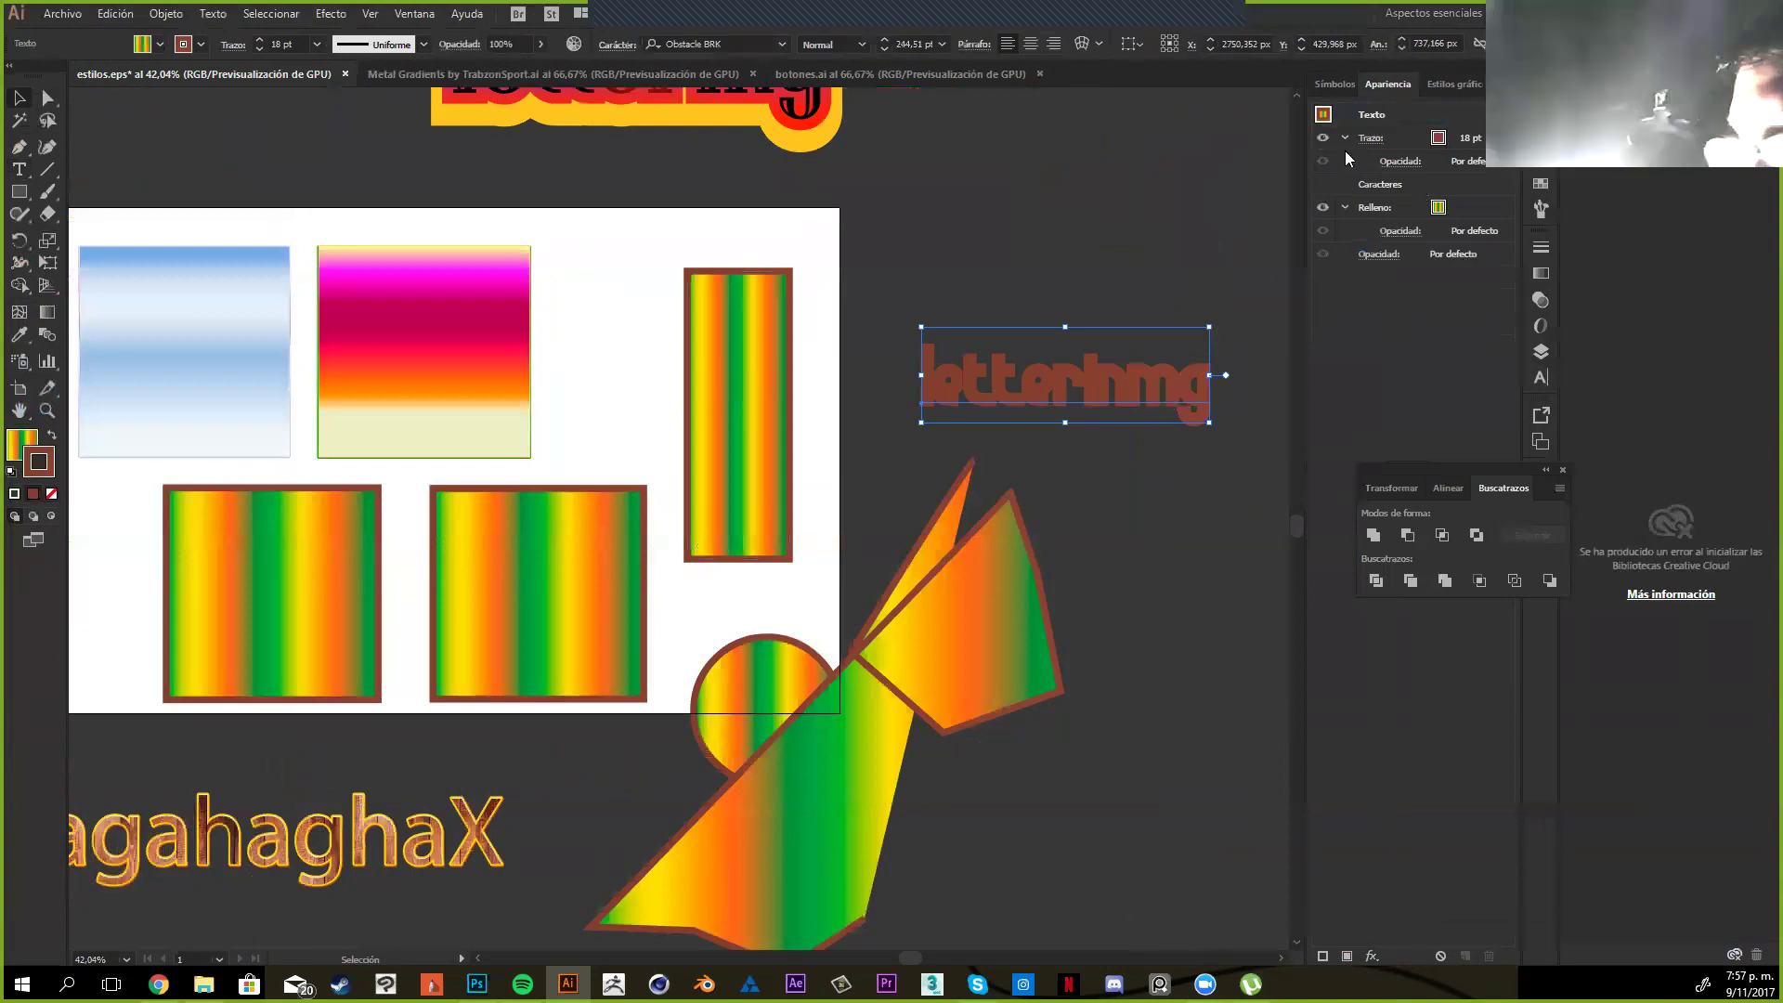
pyautogui.hscroll(1, 1402, 152)
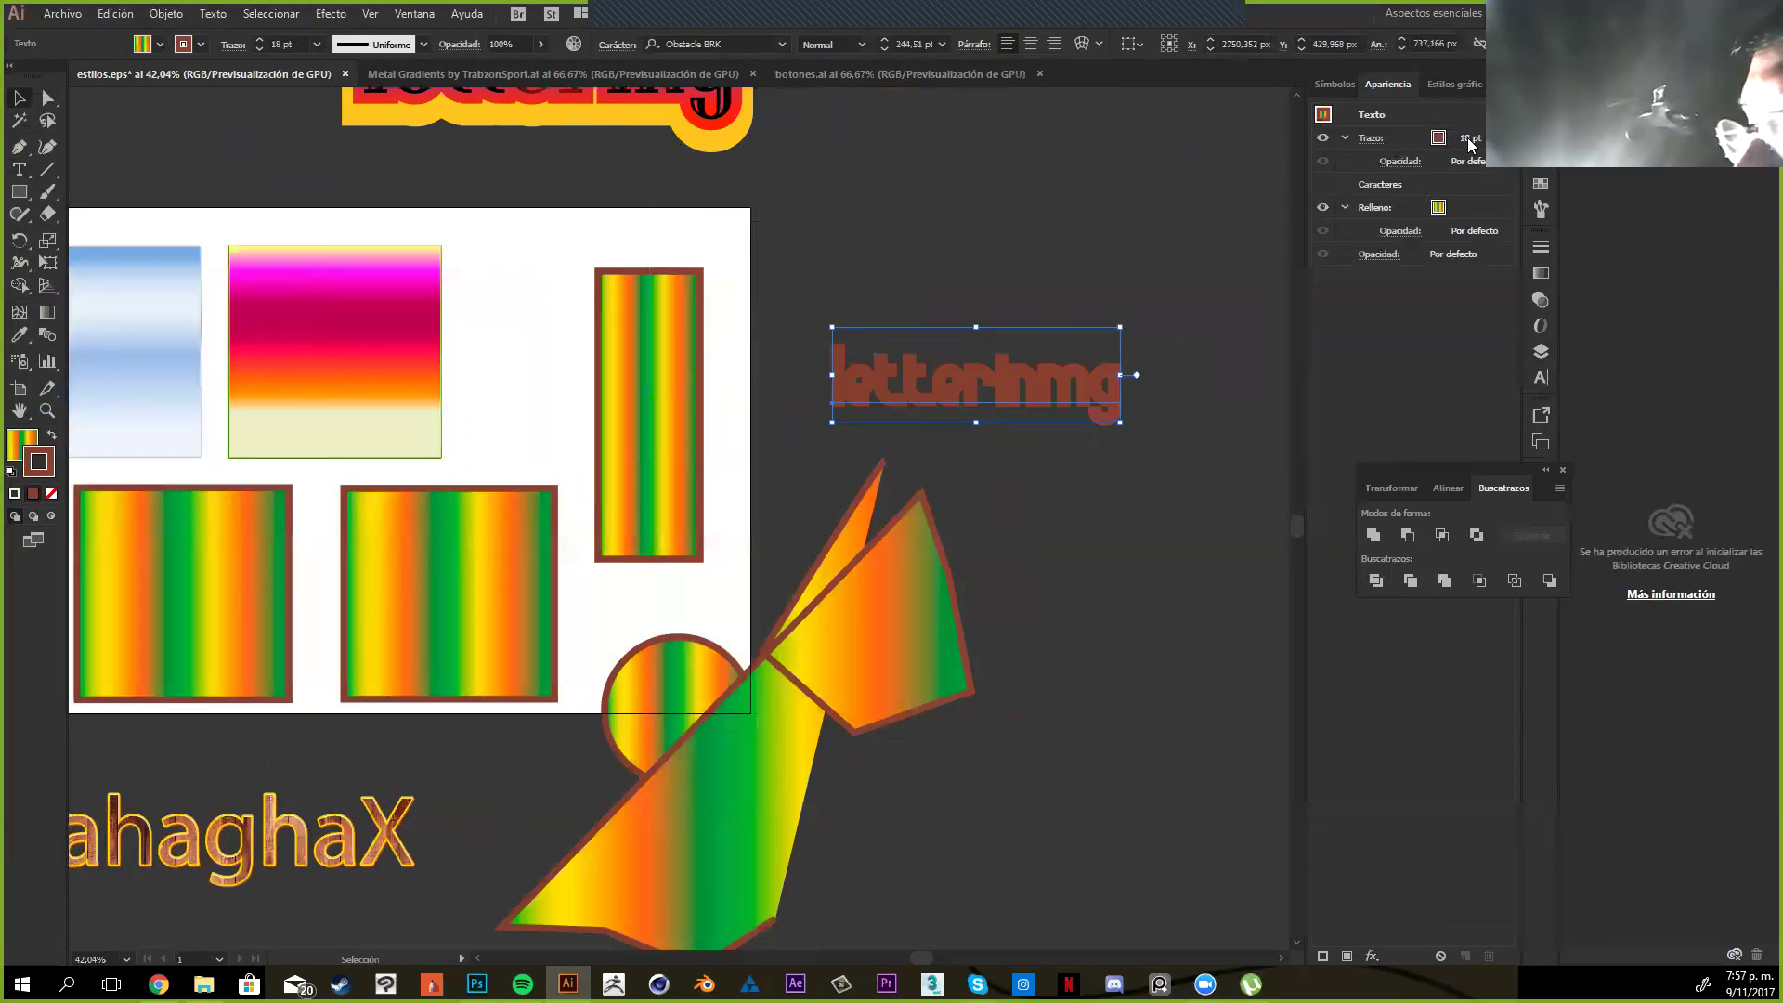
pyautogui.click(1470, 142)
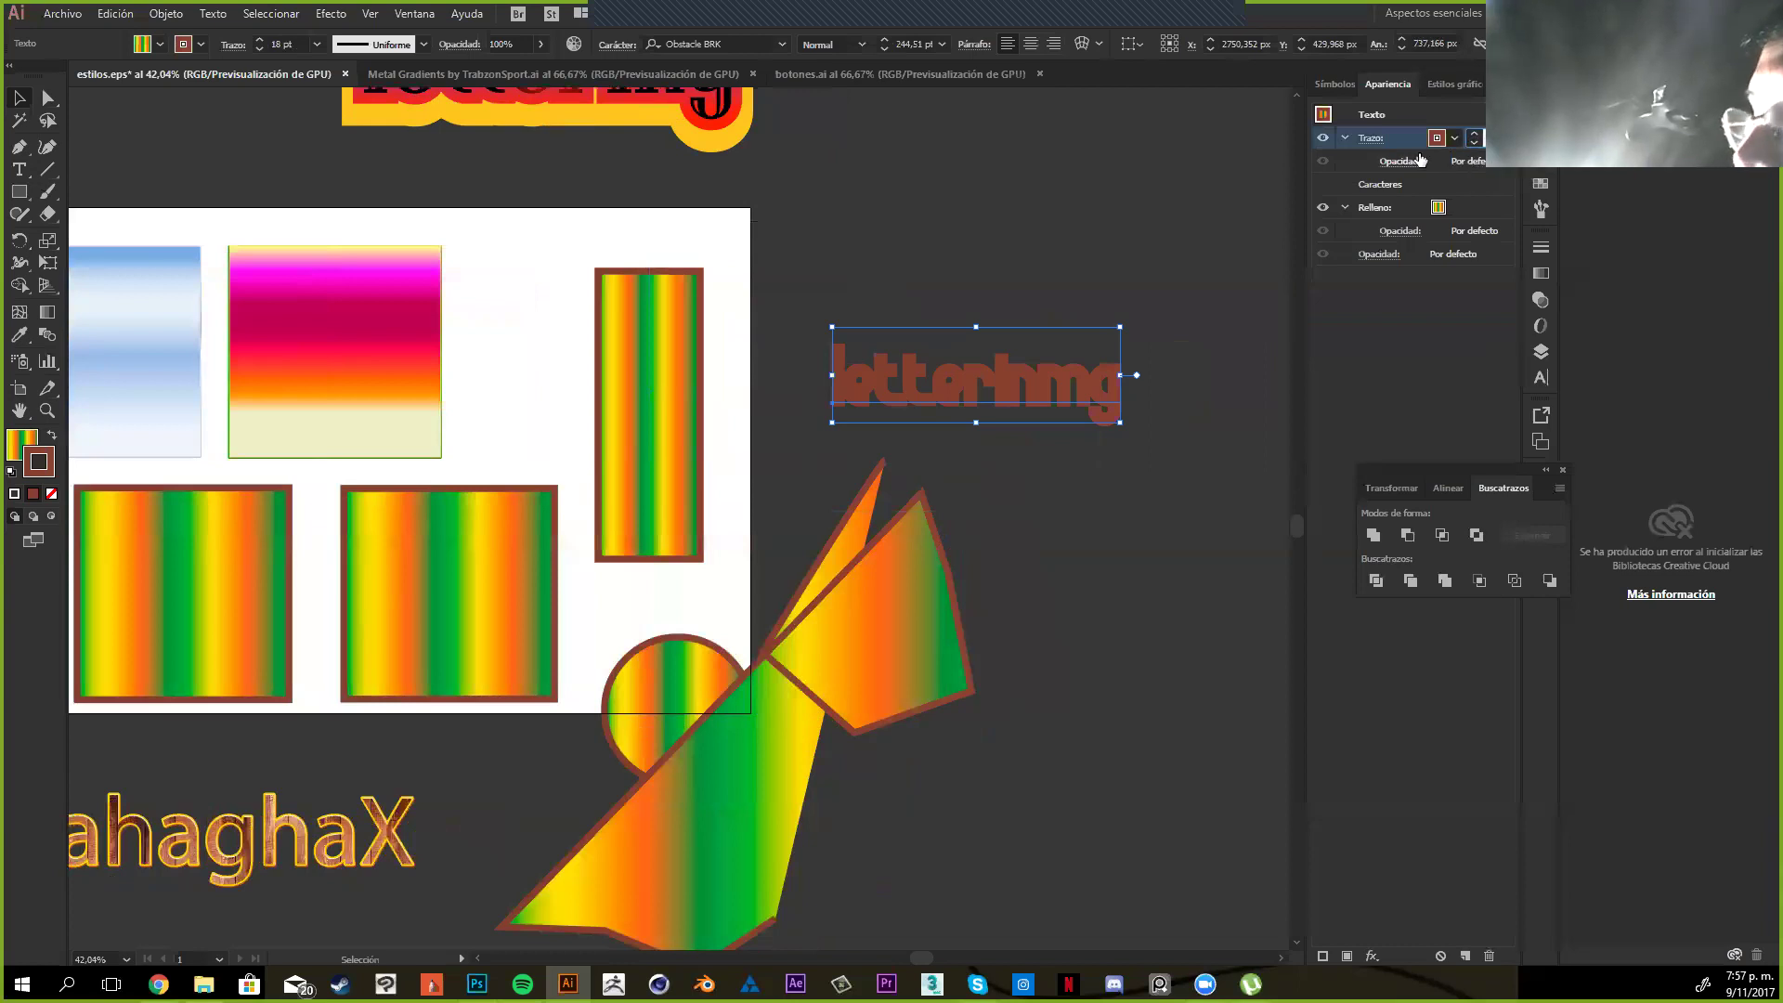
pyautogui.write('103')
pyautogui.press('Return')
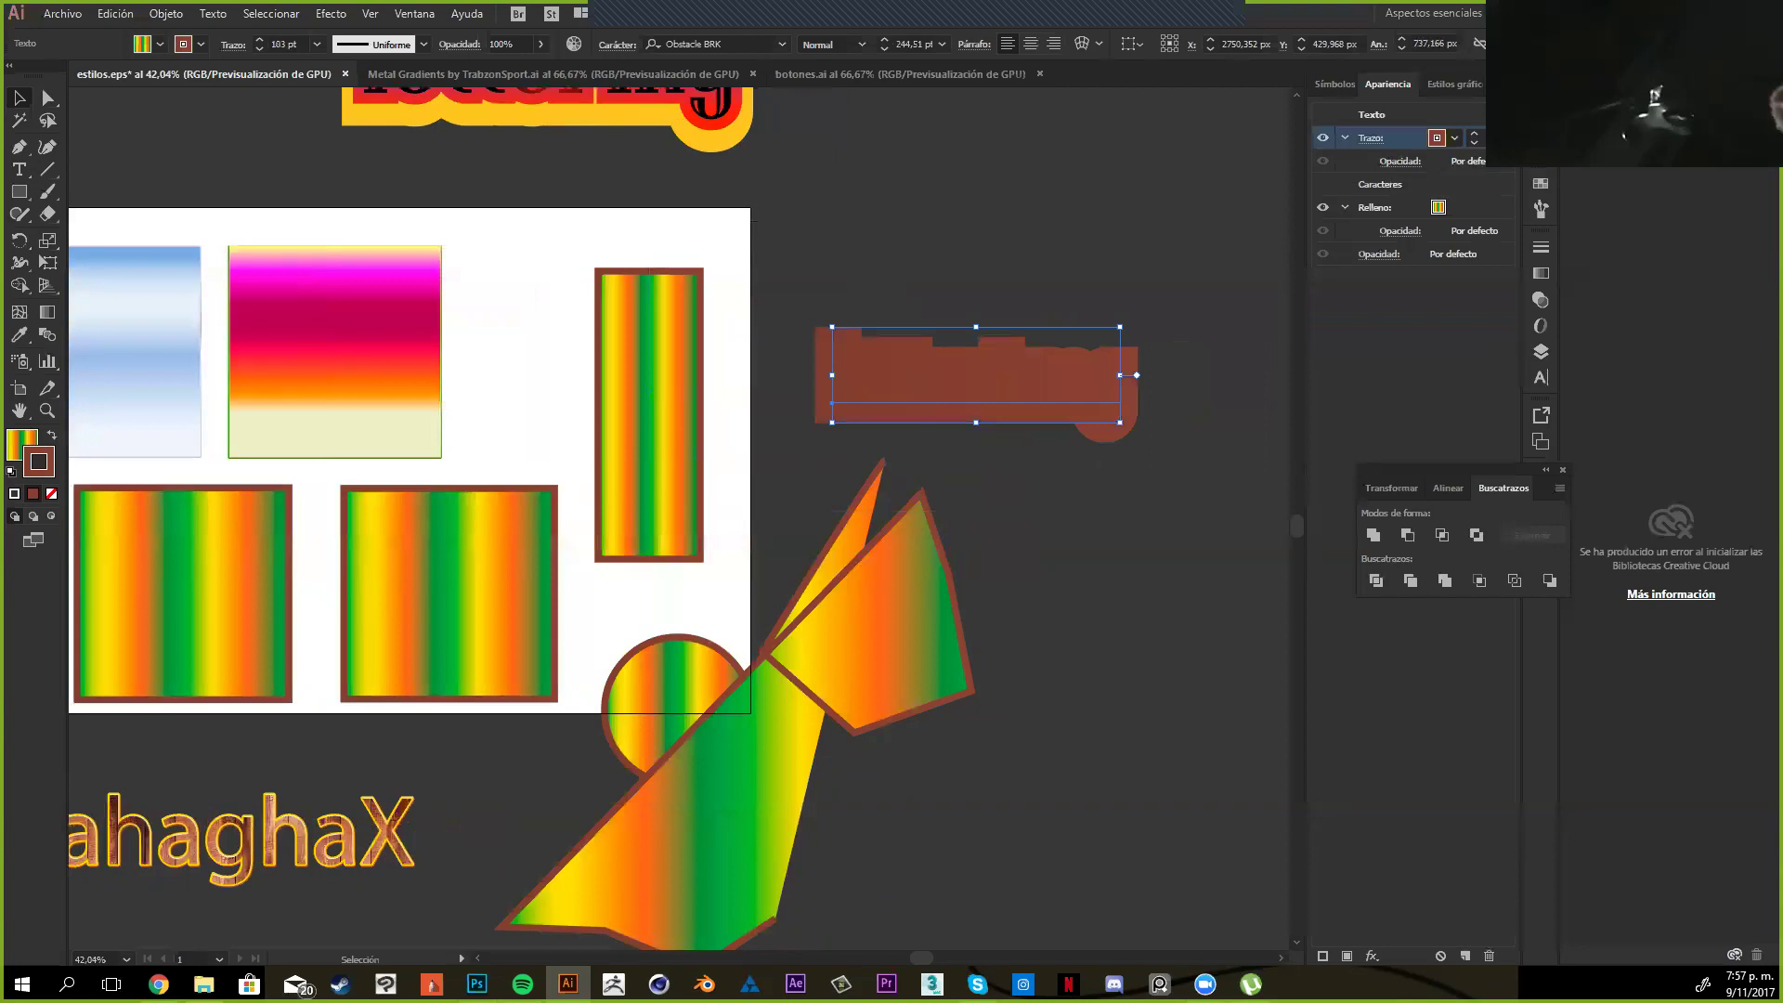
# Undo the last stroke weight change on the "letterinmg" text and deselect it
pyautogui.hotkey('ctrl', 'z')
pyautogui.click(1101, 592)
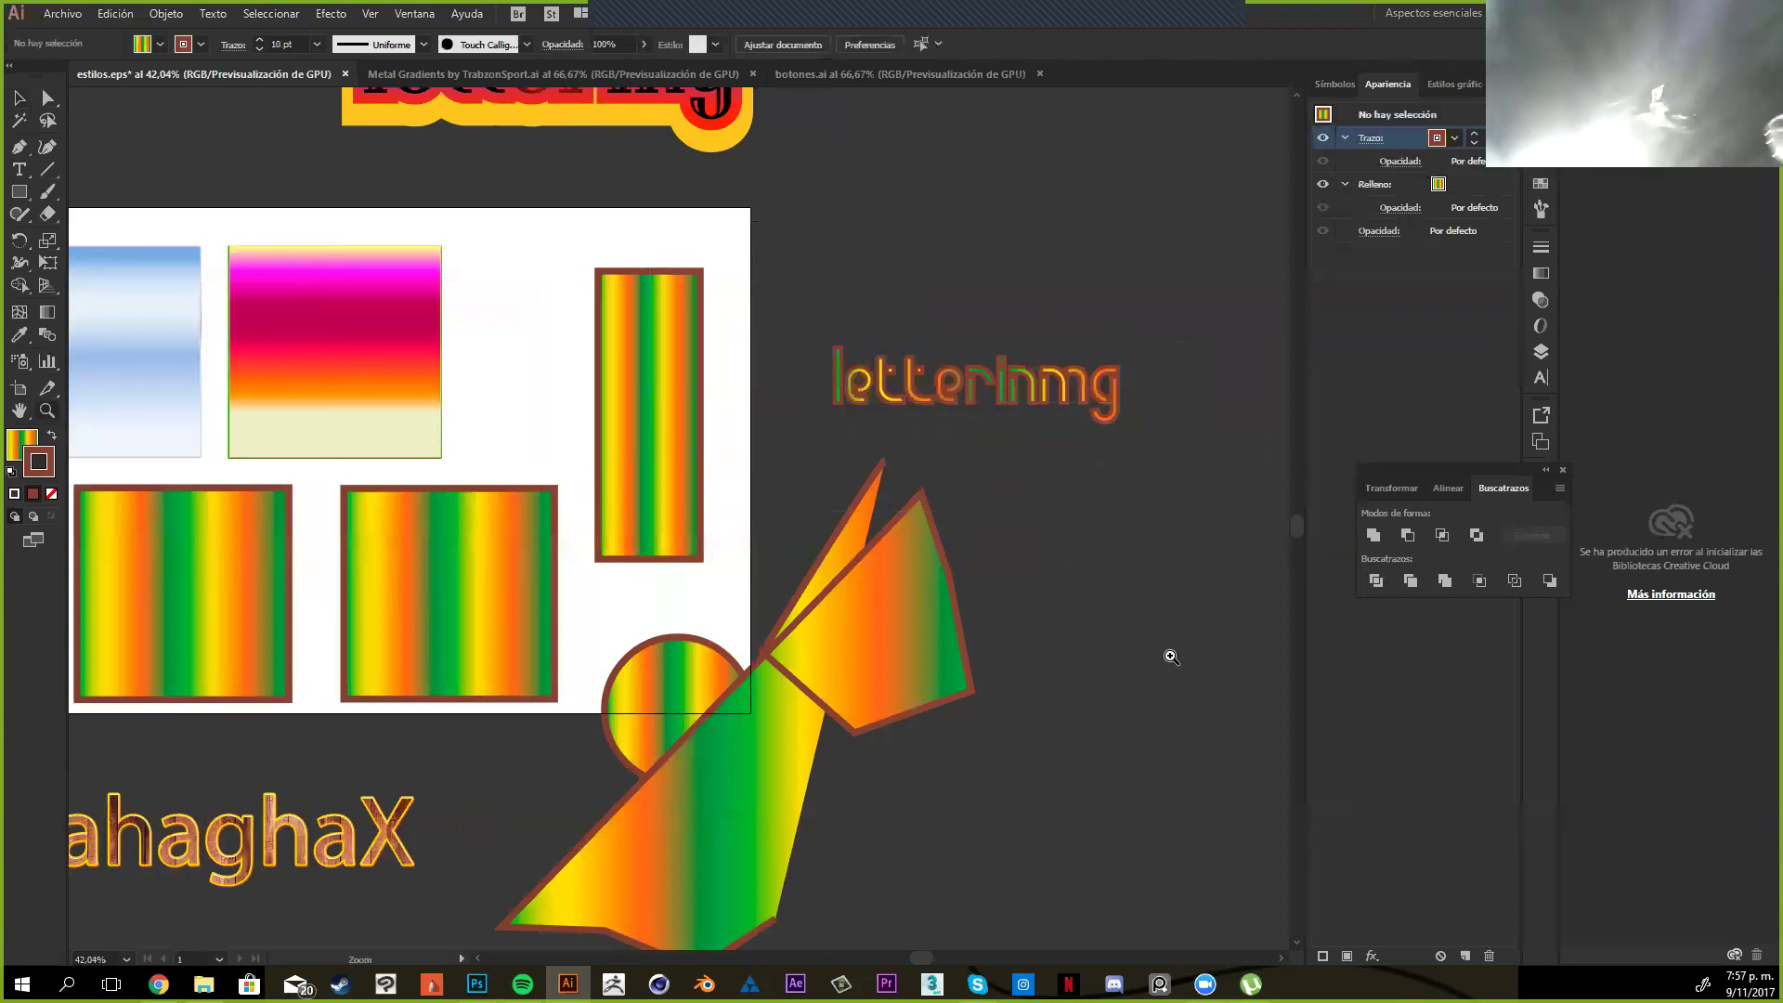
# Examine the striped fill and brown outline of the "letterinmg" text up close and beside the other styled shapes
pyautogui.press('z')
pyautogui.moveTo(857, 286); pyautogui.dragTo(901, 287)
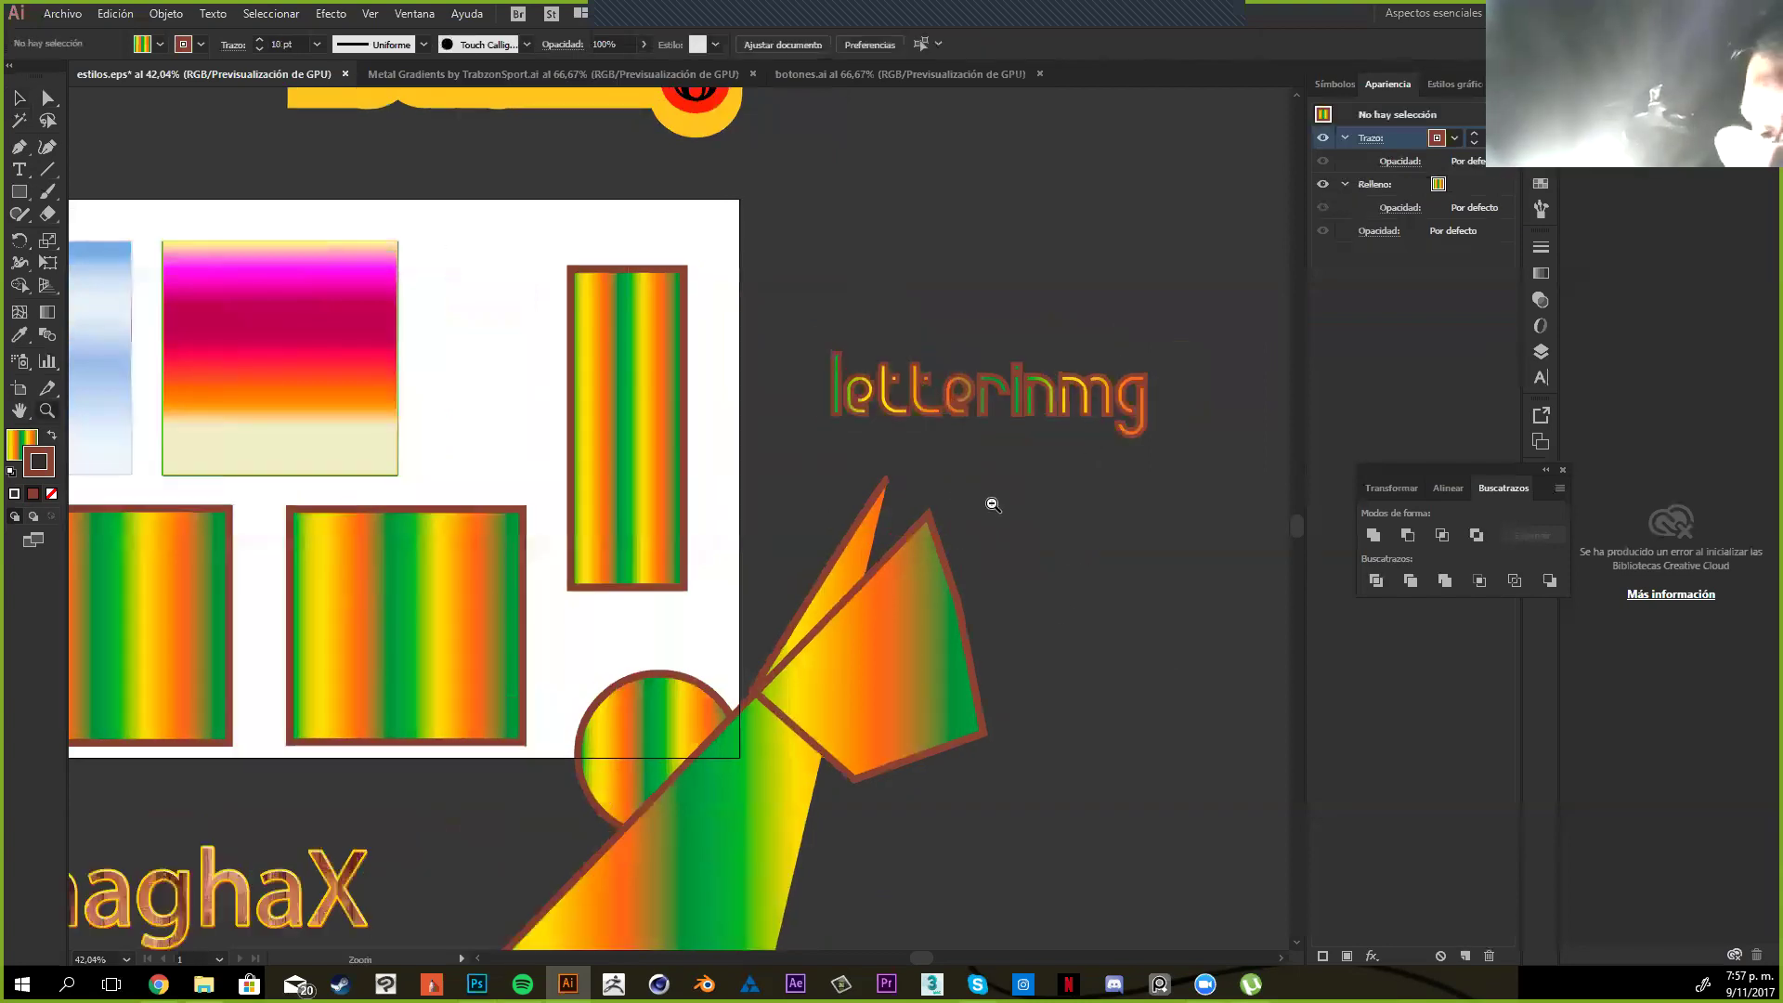
pyautogui.moveTo(910, 359); pyautogui.dragTo(1012, 446)
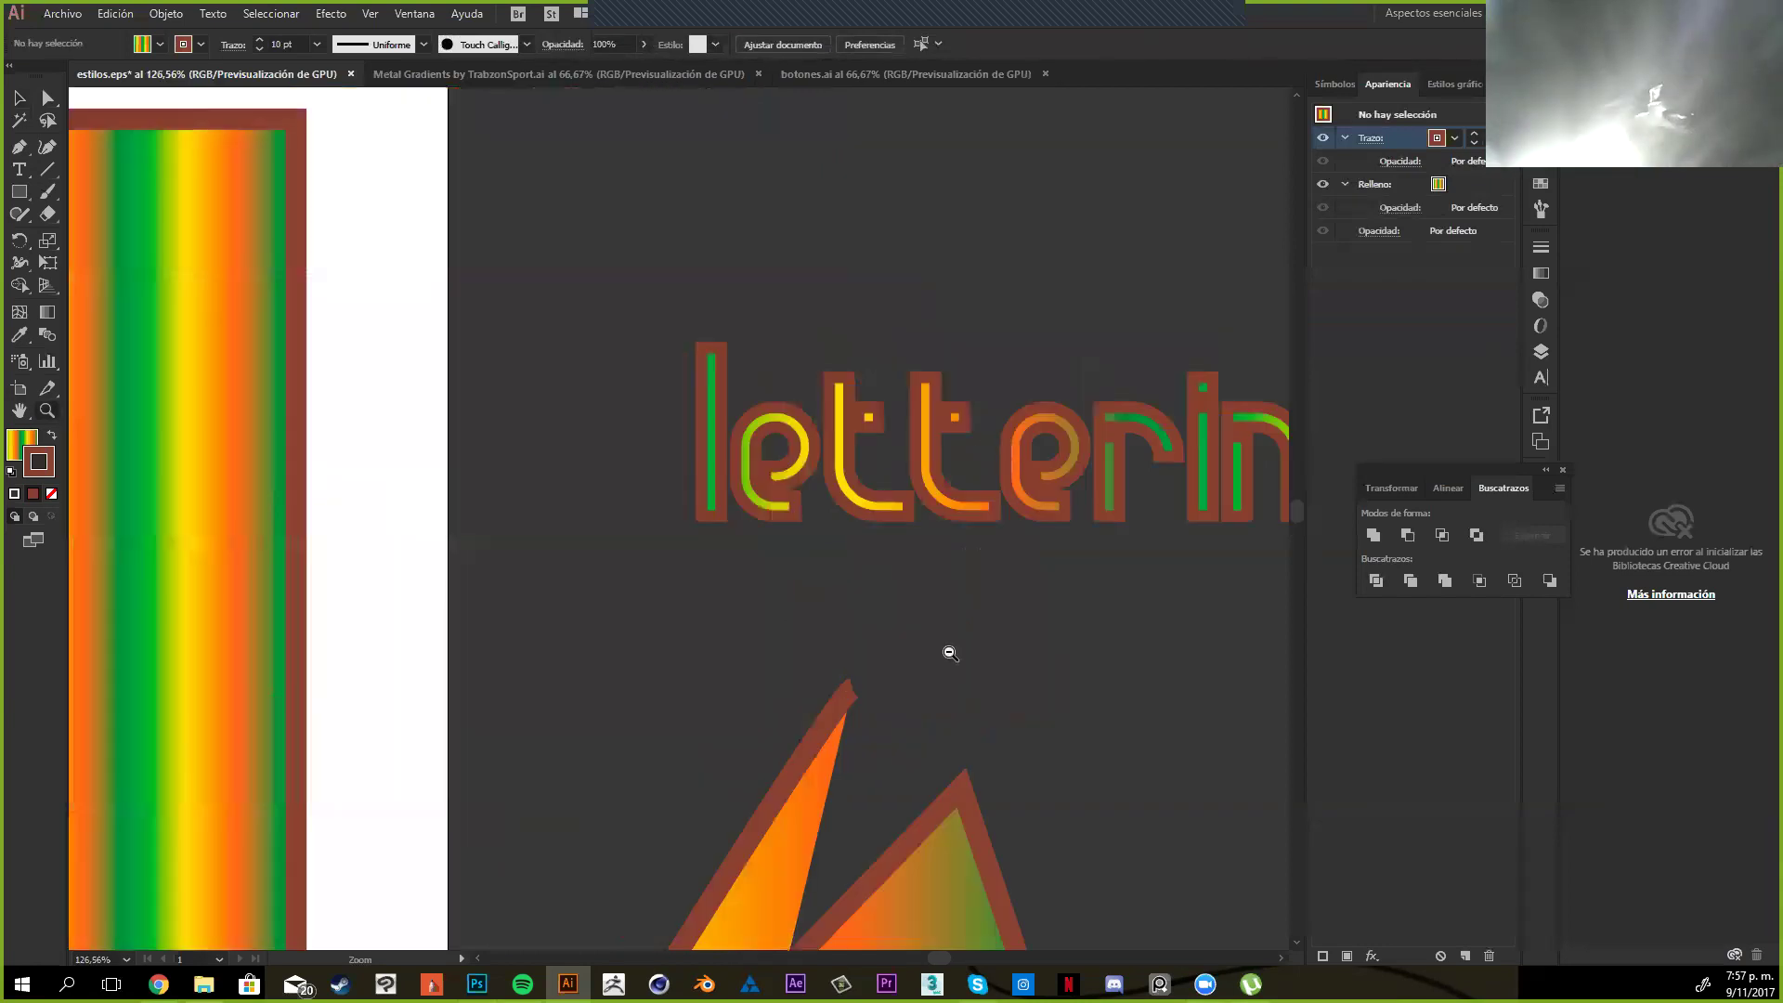
pyautogui.scroll(-3, 1039, 557)
pyautogui.scroll(-1, 1017, 533)
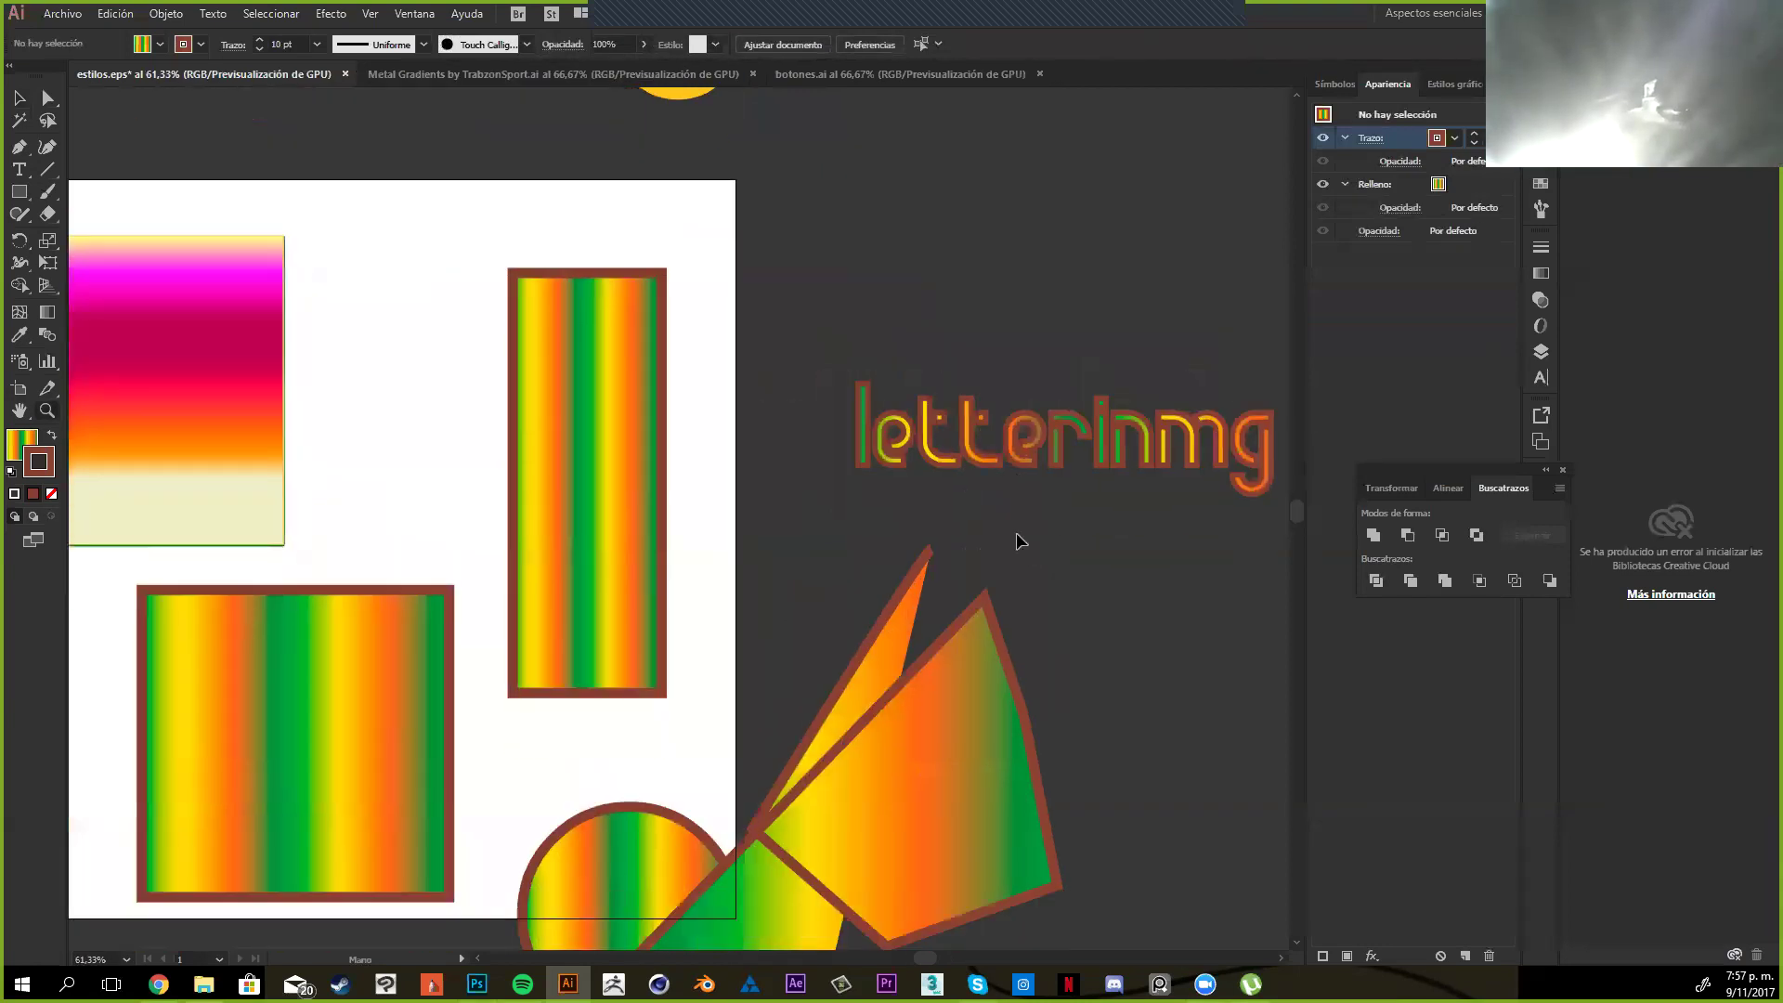
pyautogui.scroll(-2, 1017, 540)
pyautogui.press('v')
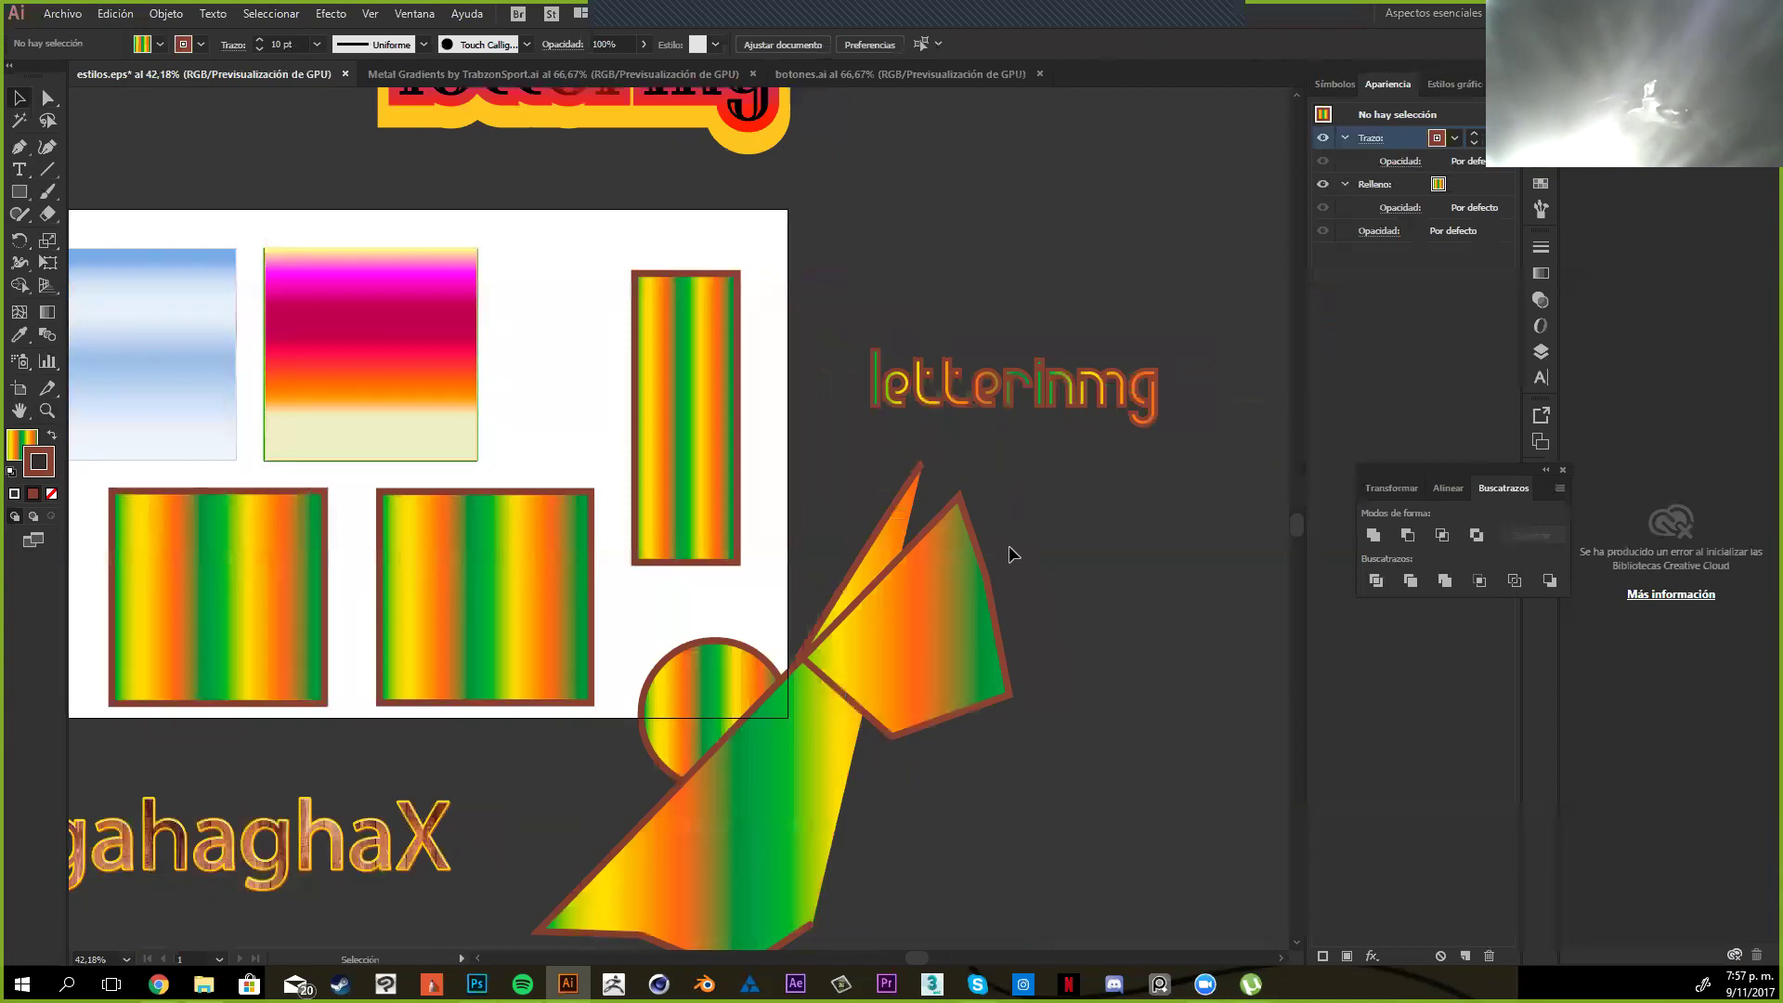
pyautogui.press('space')
pyautogui.moveTo(994, 644); pyautogui.dragTo(1066, 686)
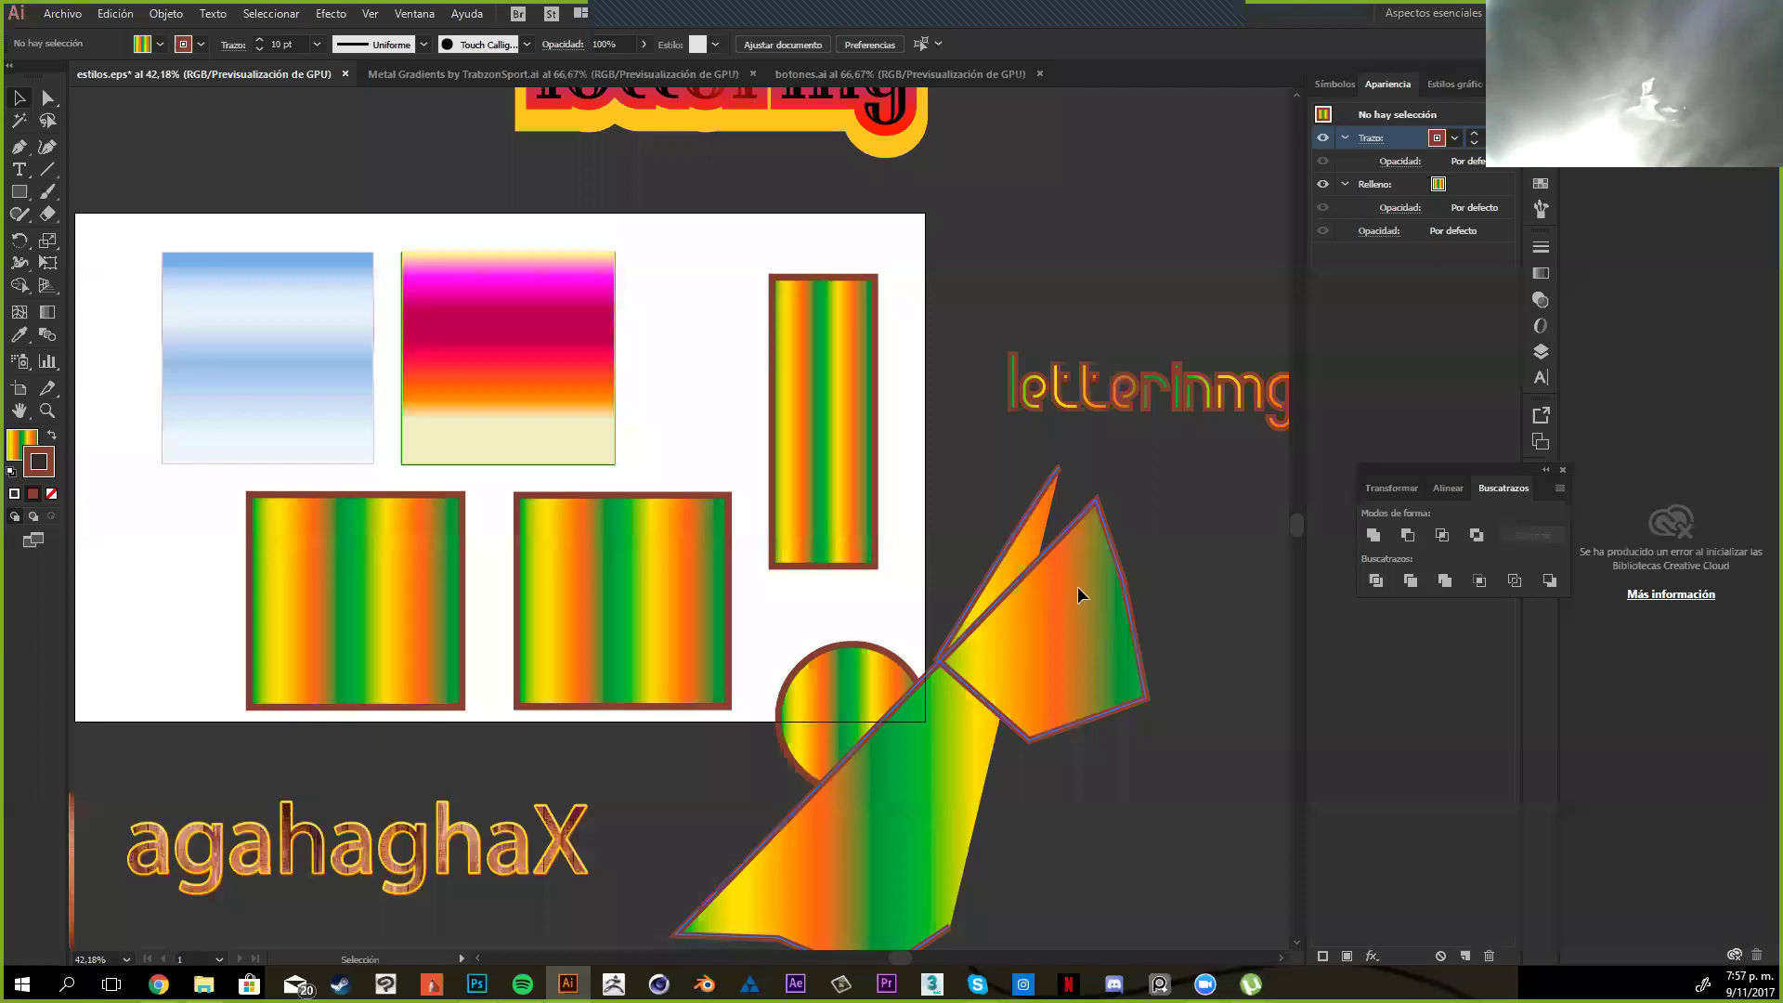
# Switch to the botones.ai document and duplicate the black-and-grey X button to the empty area above and right of the artboard
pyautogui.hotkey('ctrl', 'Tab')
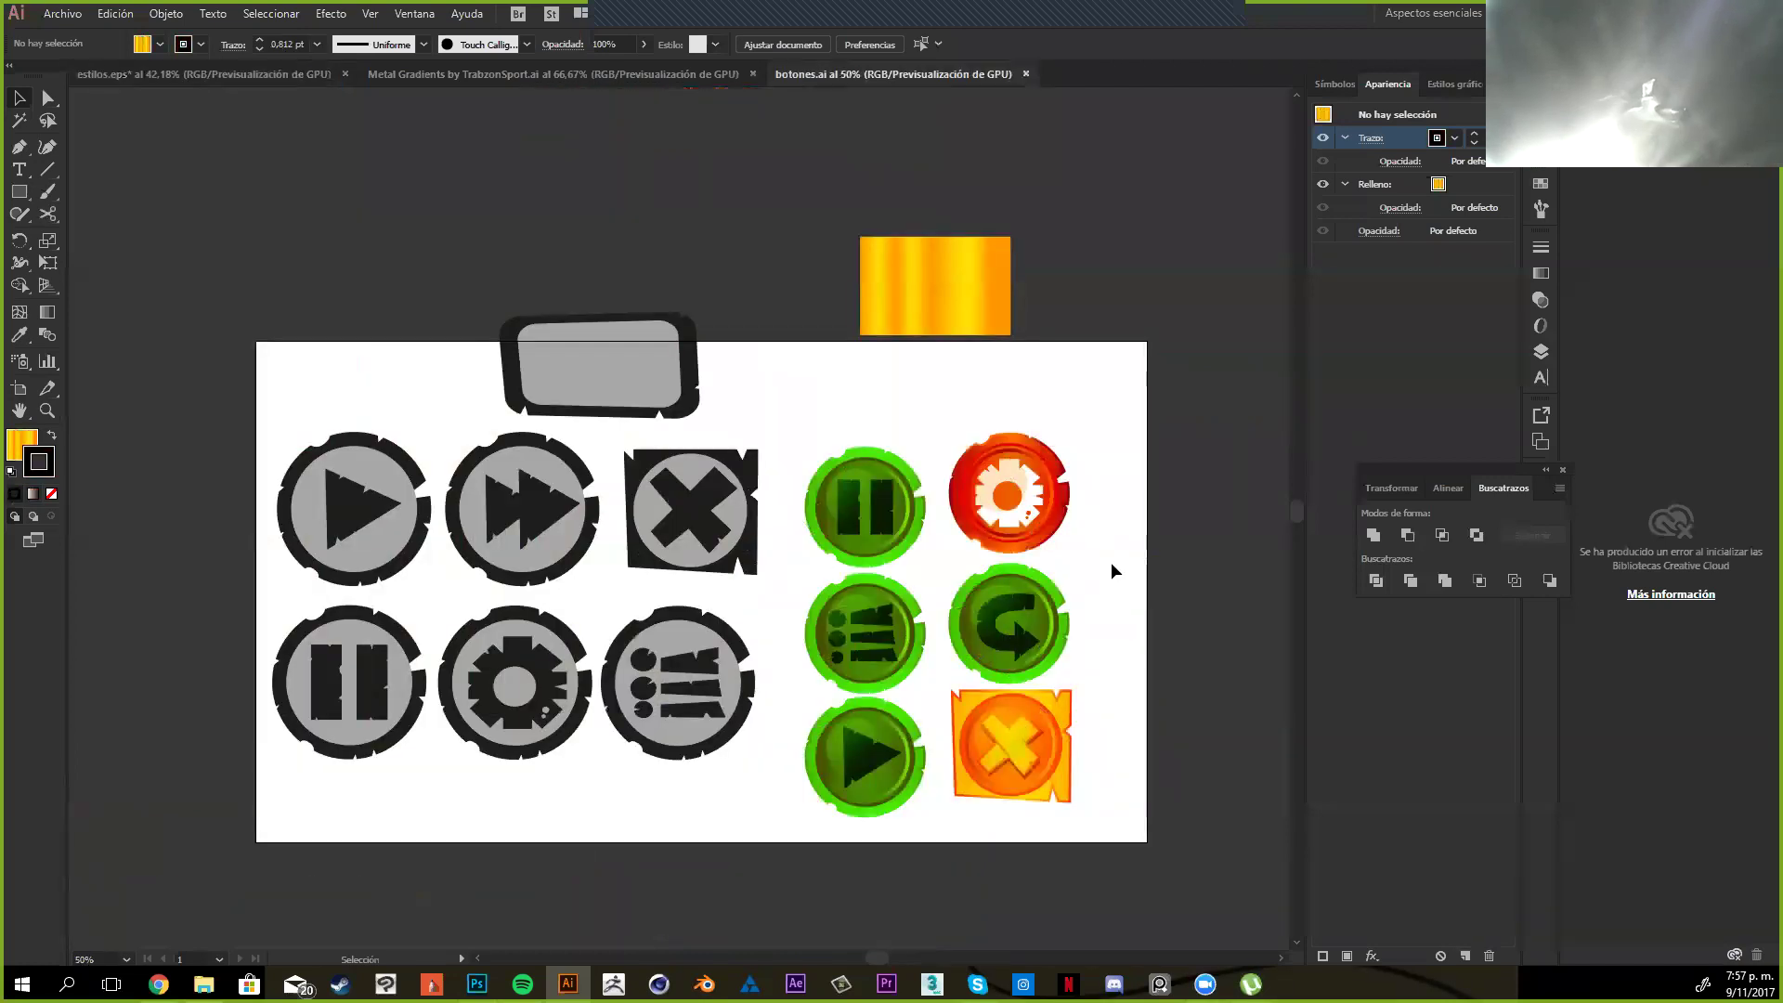
pyautogui.moveTo(988, 686); pyautogui.dragTo(1030, 688)
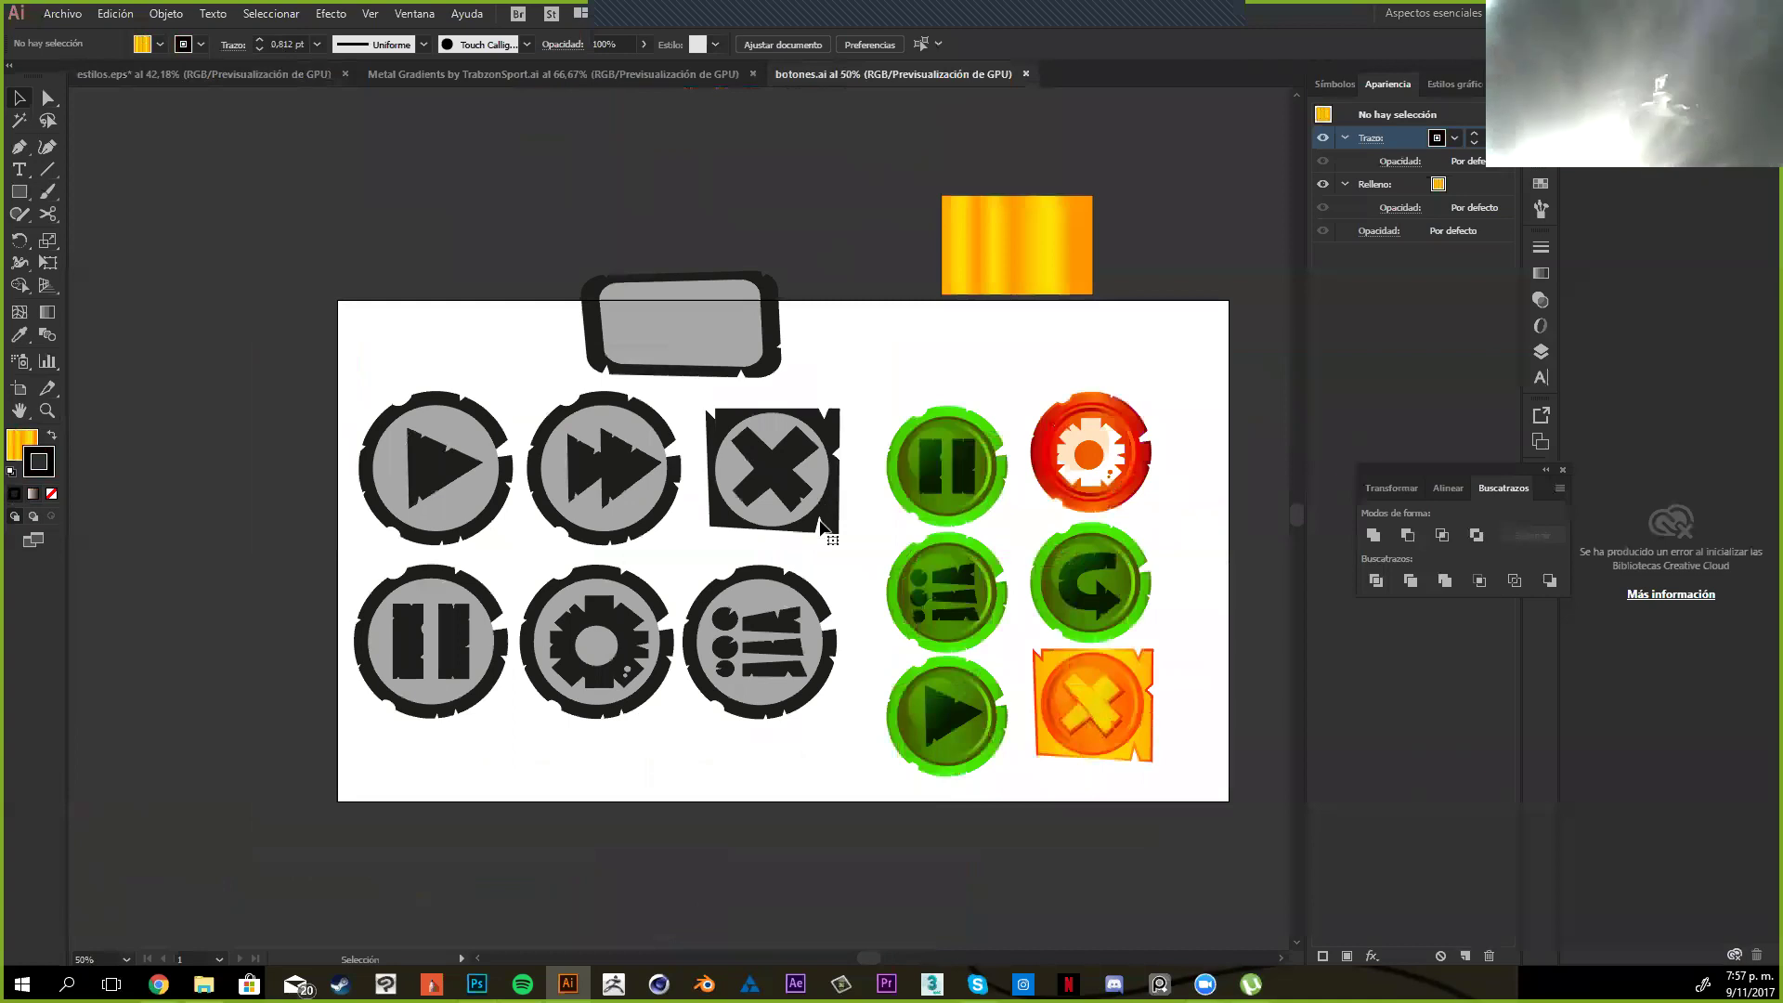
pyautogui.click(816, 501)
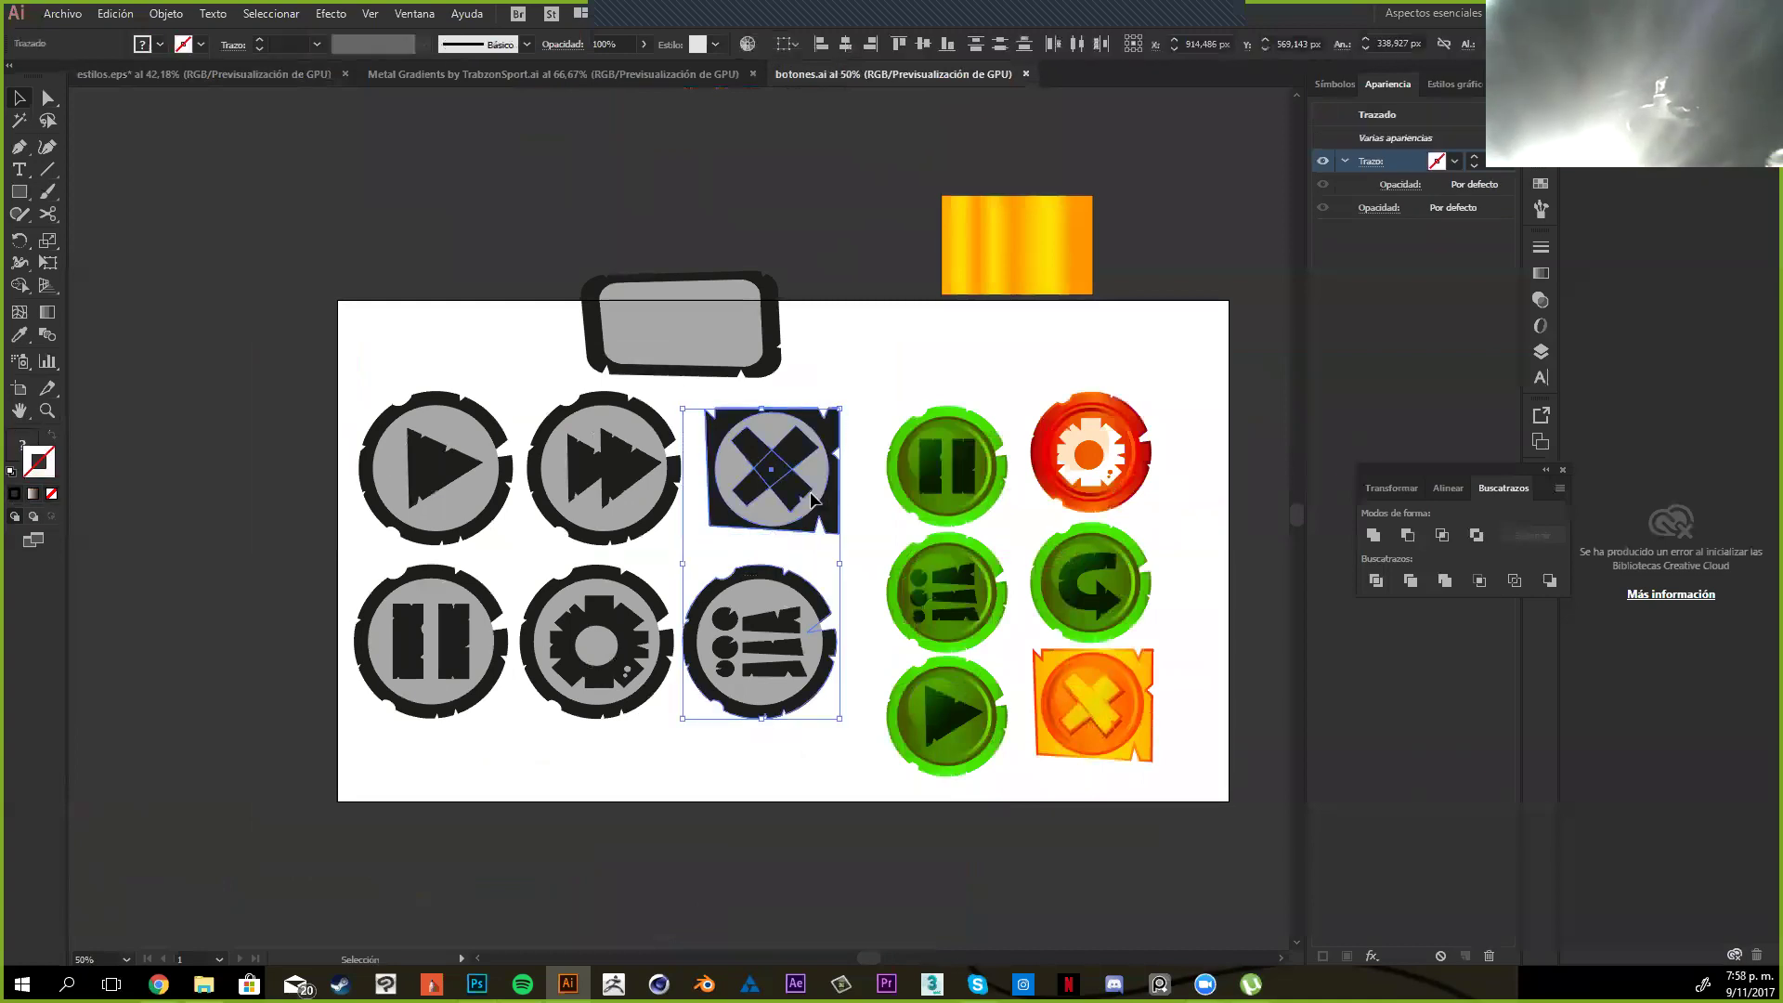
pyautogui.click(861, 482)
pyautogui.moveTo(810, 497); pyautogui.dragTo(974, 451)
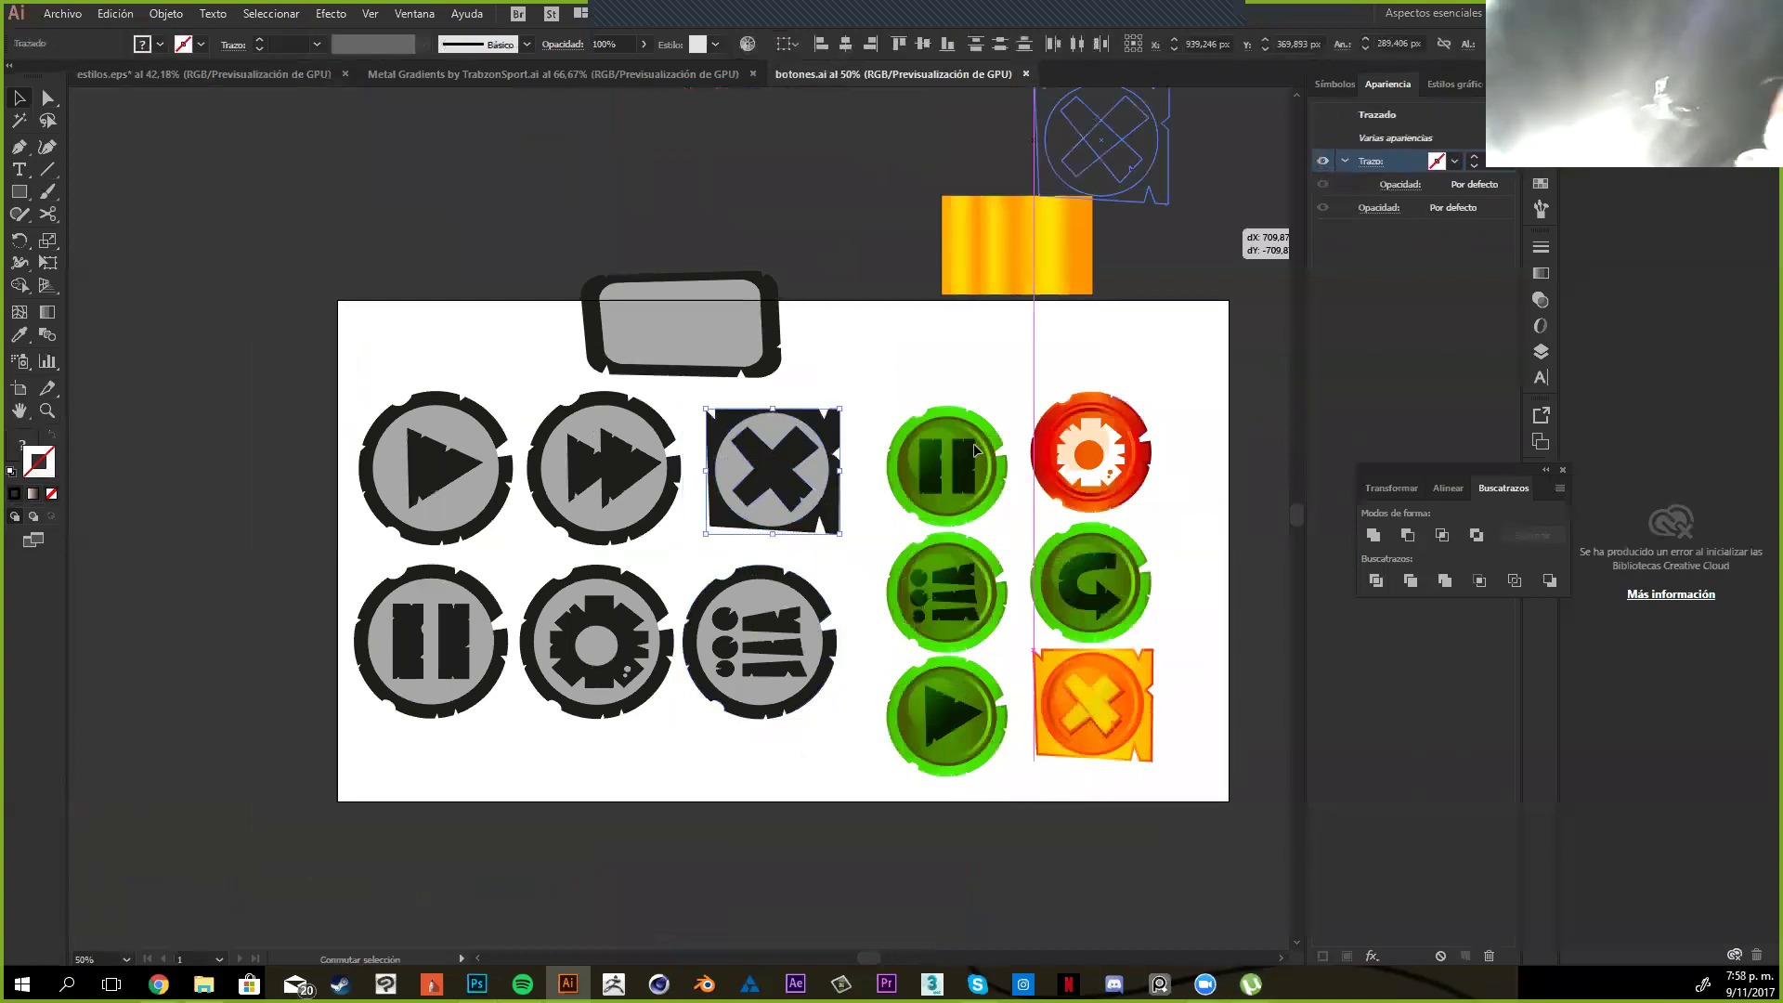
pyautogui.moveTo(1130, 624); pyautogui.dragTo(1180, 311)
pyautogui.moveTo(1180, 311); pyautogui.dragTo(959, 530)
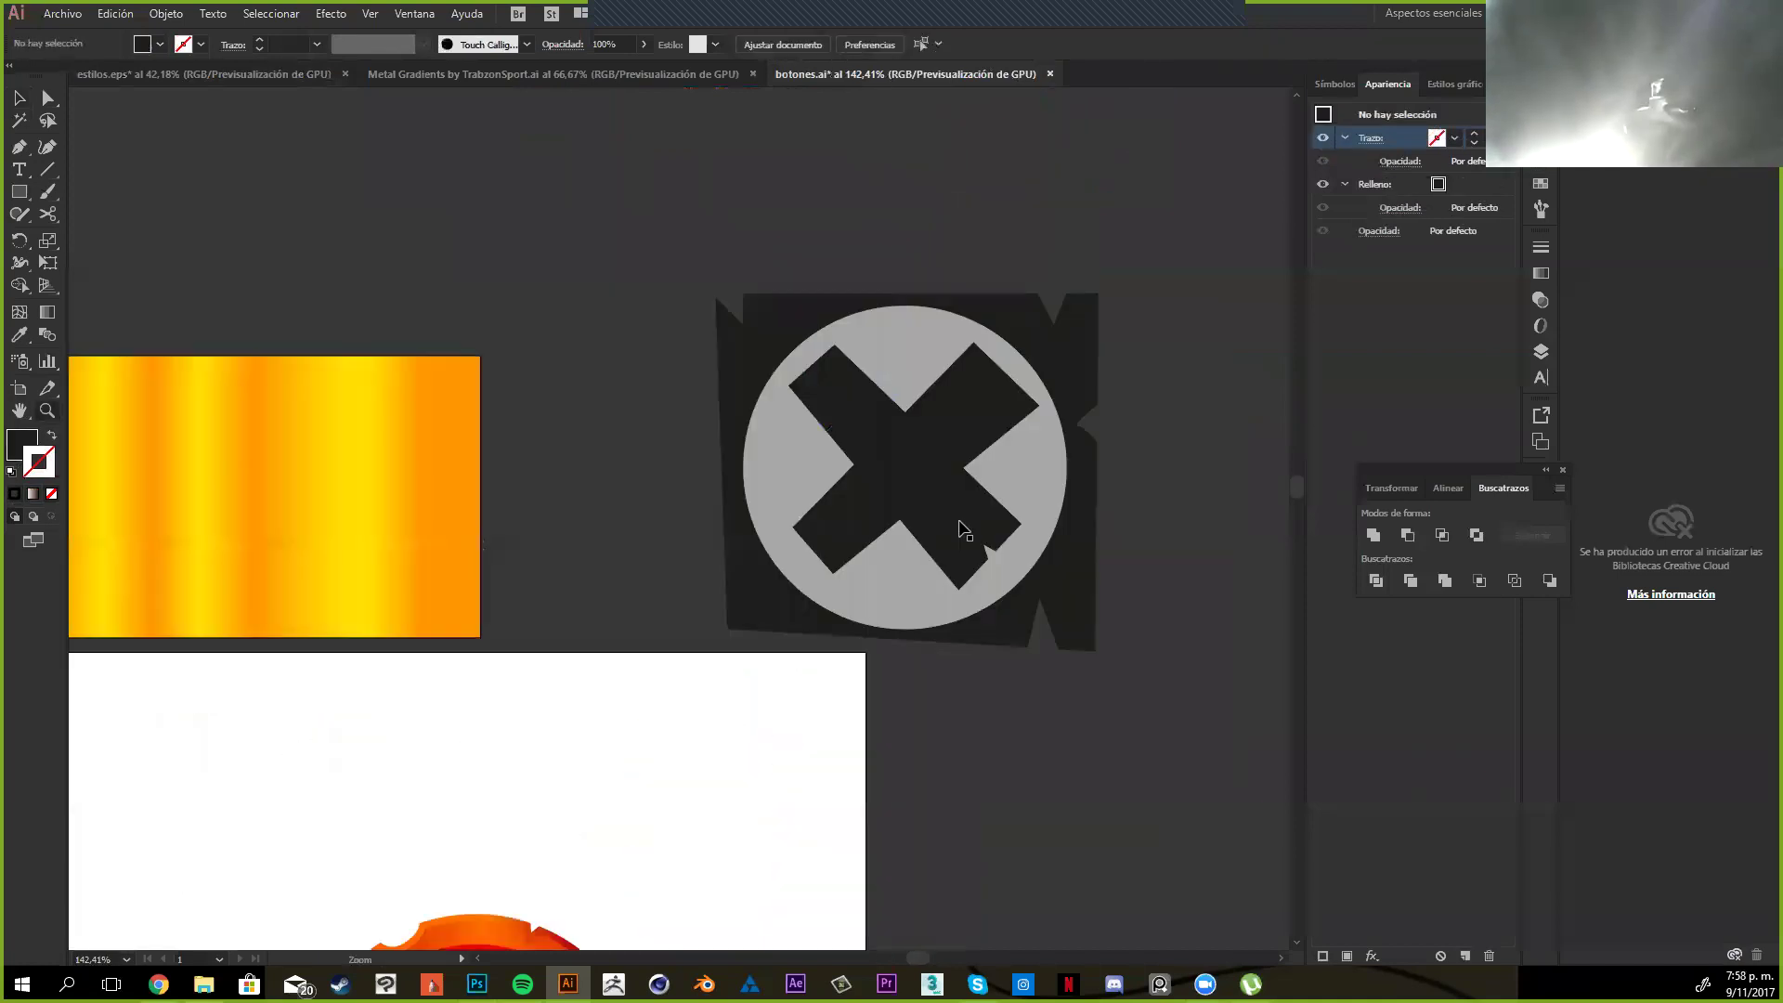
# Fill the copied X button's ragged square base with the yellow-orange gradient swatch
pyautogui.click(1077, 450)
pyautogui.scroll(-1, 1077, 450)
pyautogui.click(1457, 193)
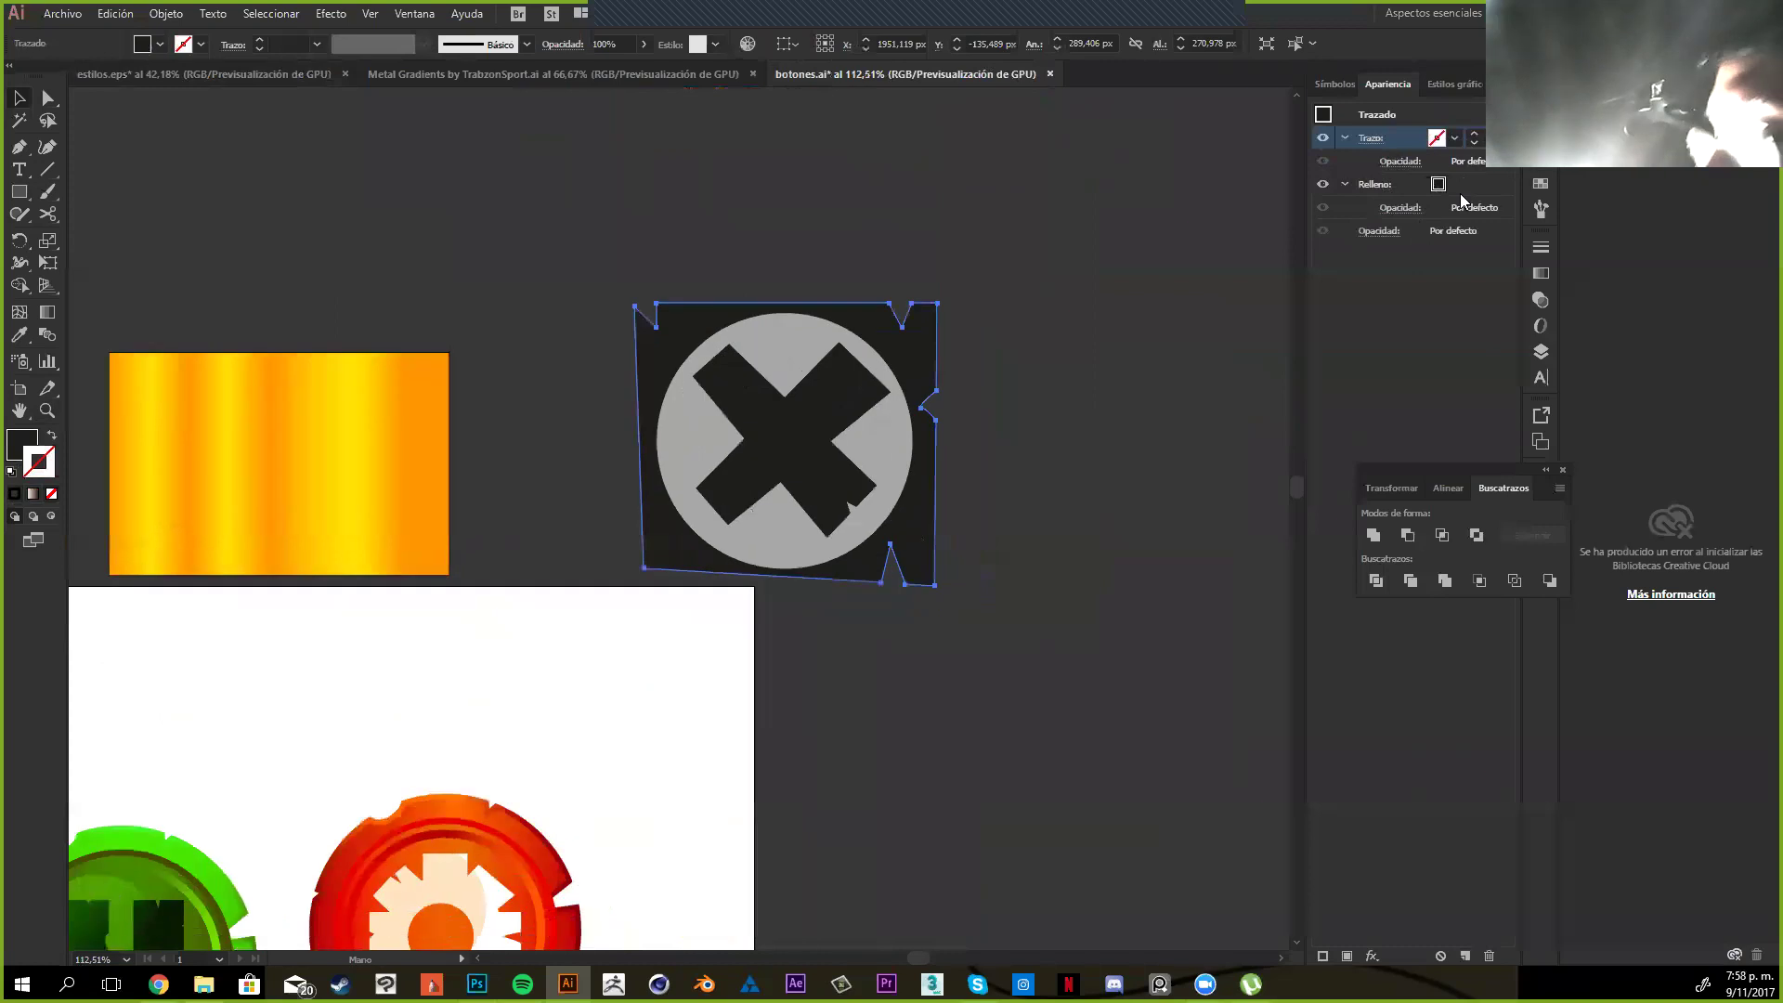
pyautogui.click(1456, 188)
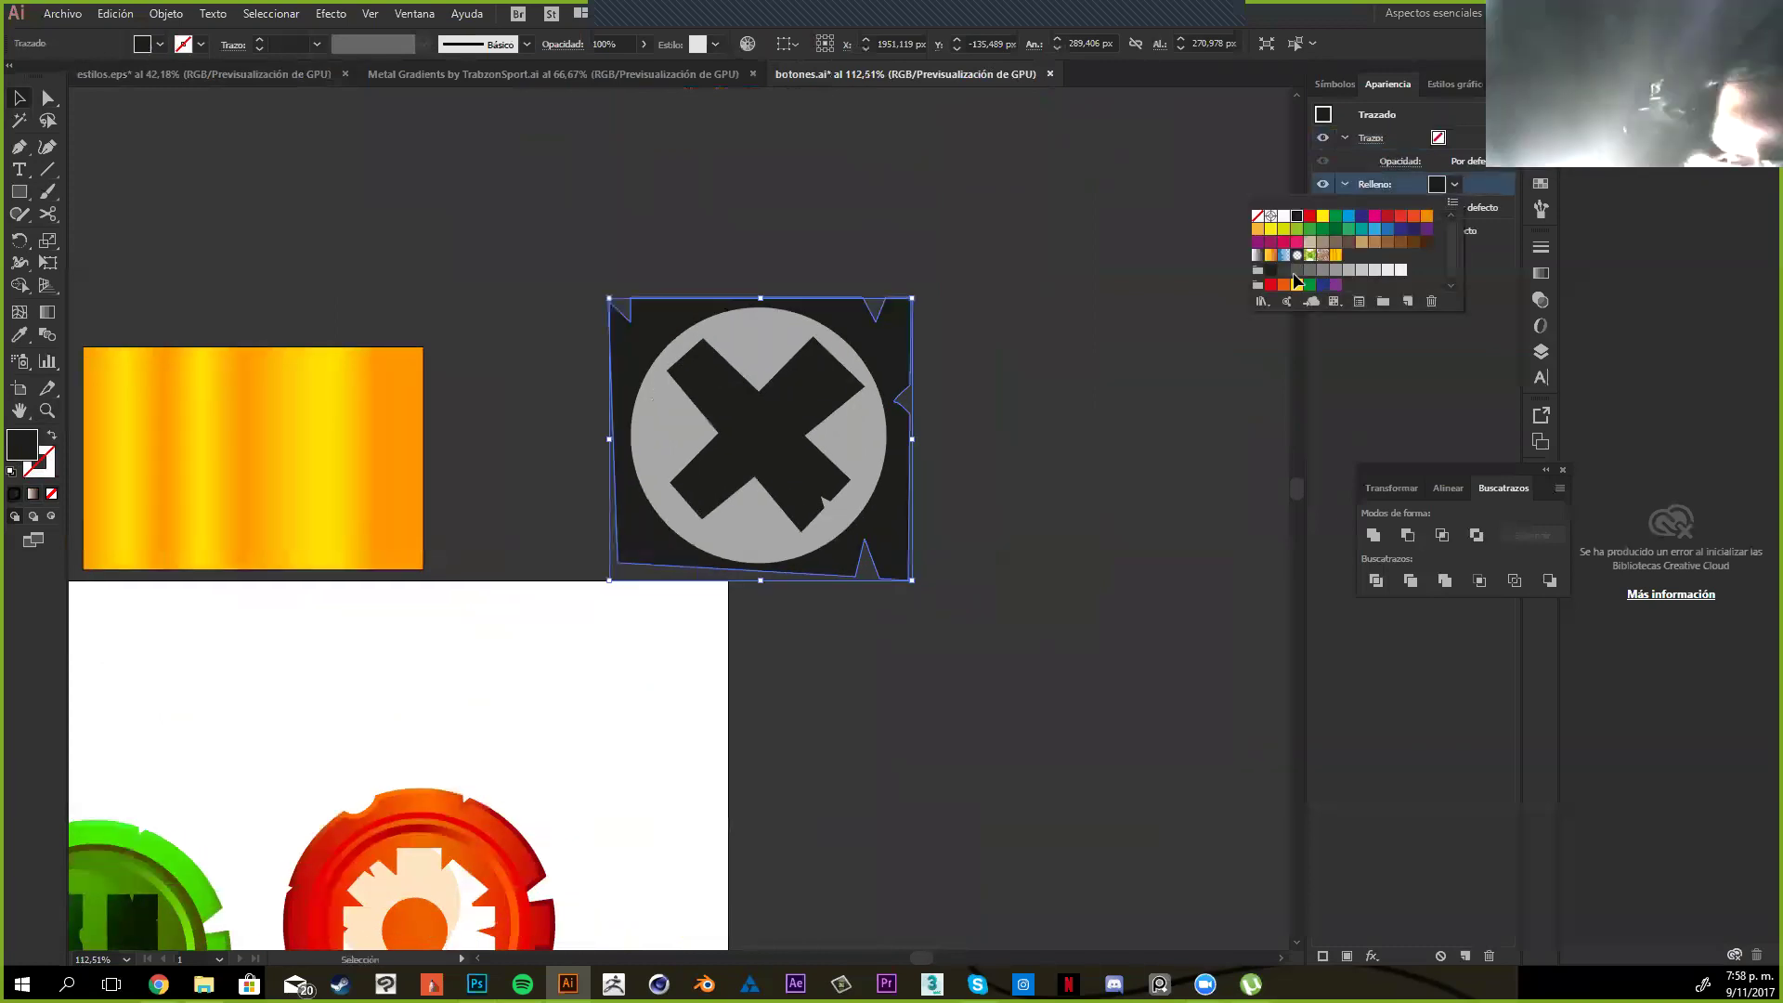
pyautogui.click(1335, 255)
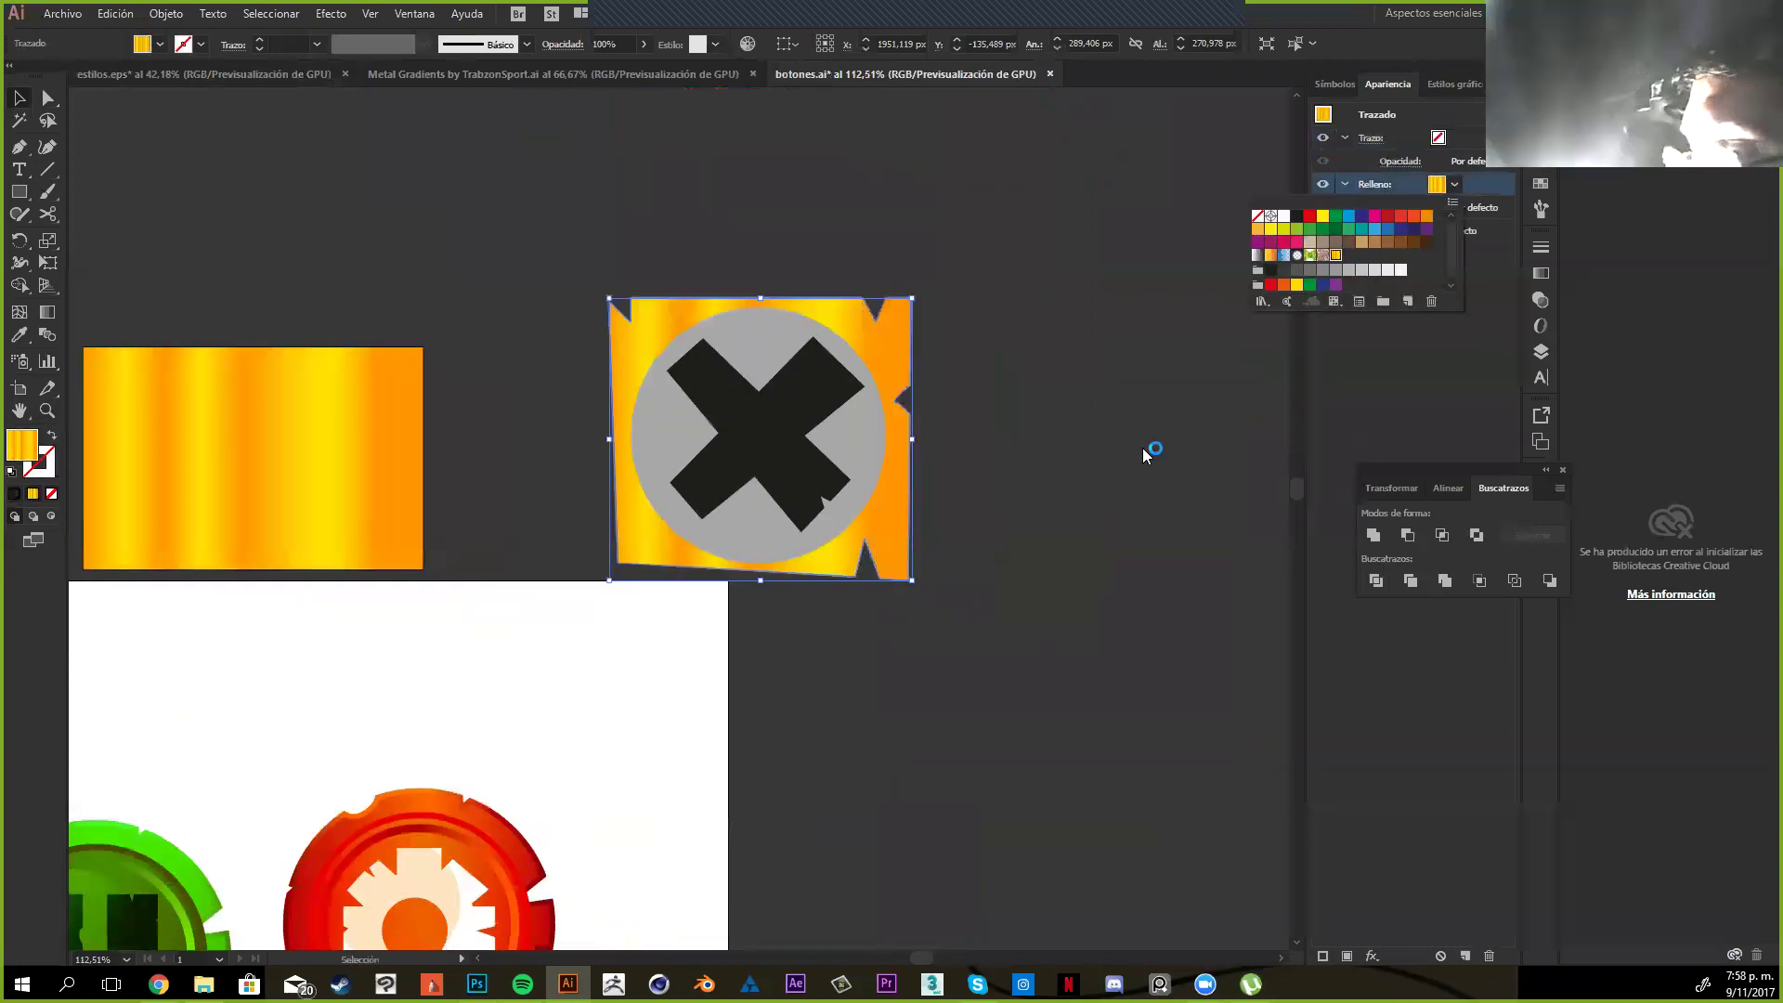
# Give the X button's square base a black stroke with a weight of 5 pt
pyautogui.click(1437, 139)
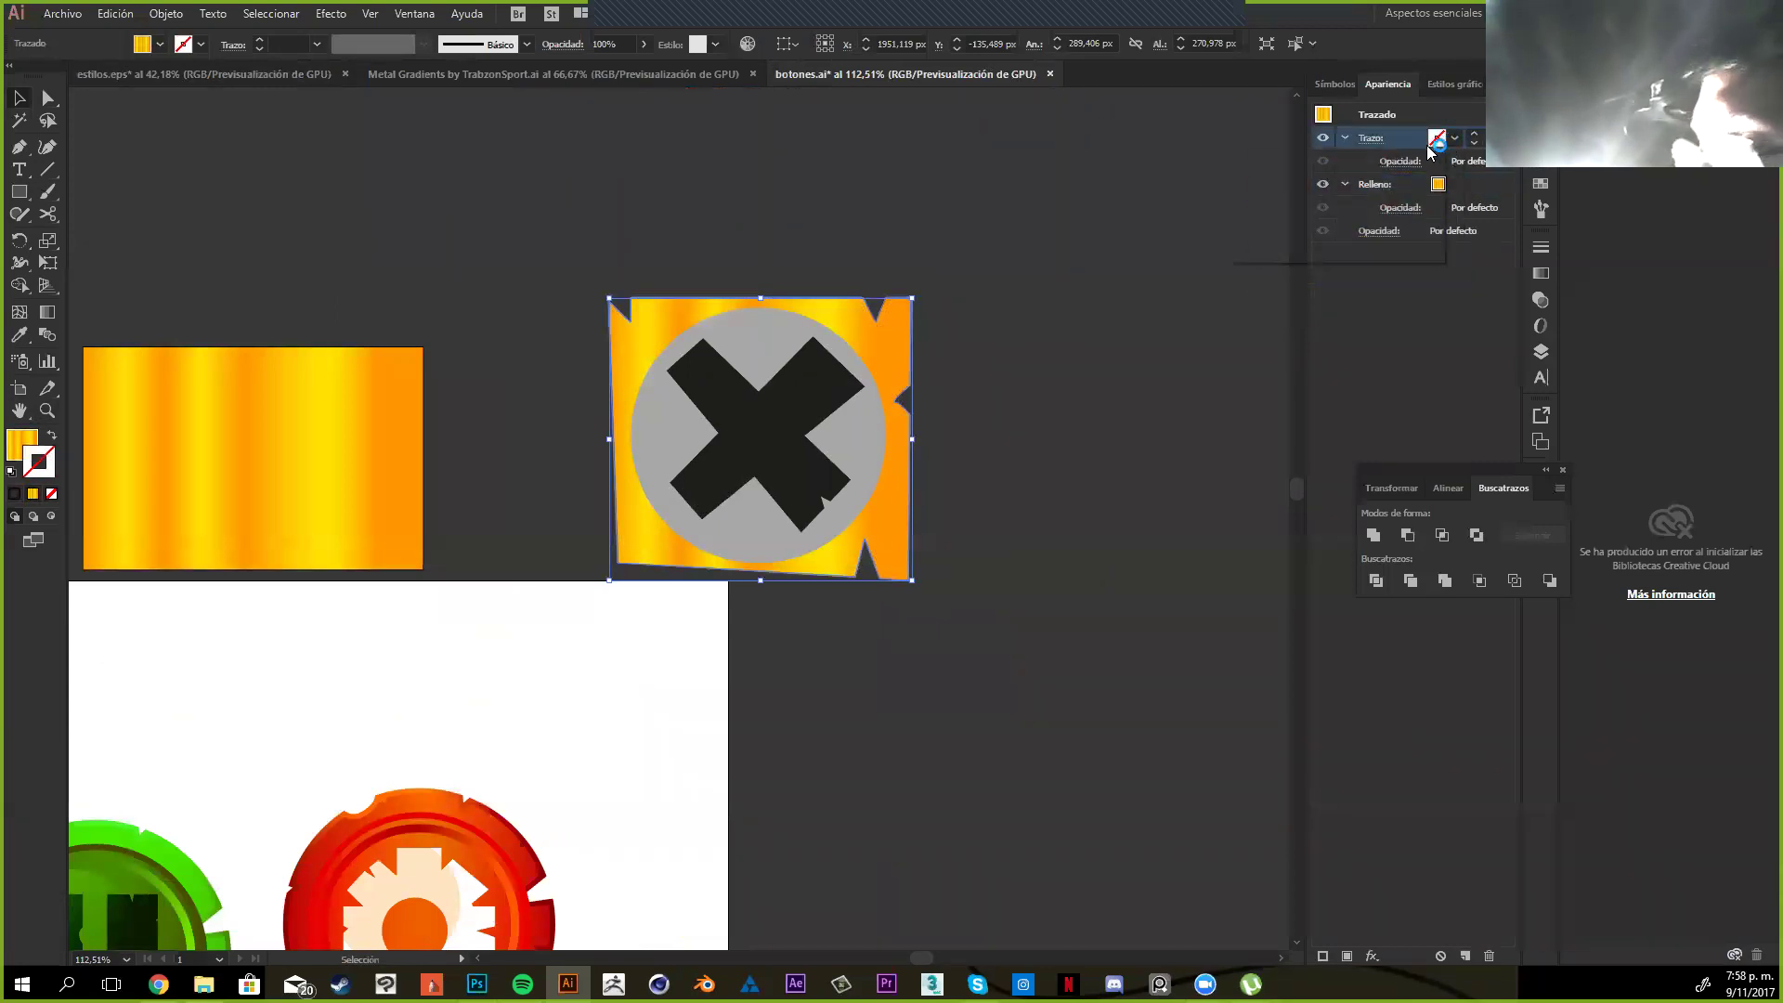
pyautogui.click(1430, 146)
pyautogui.click(1279, 168)
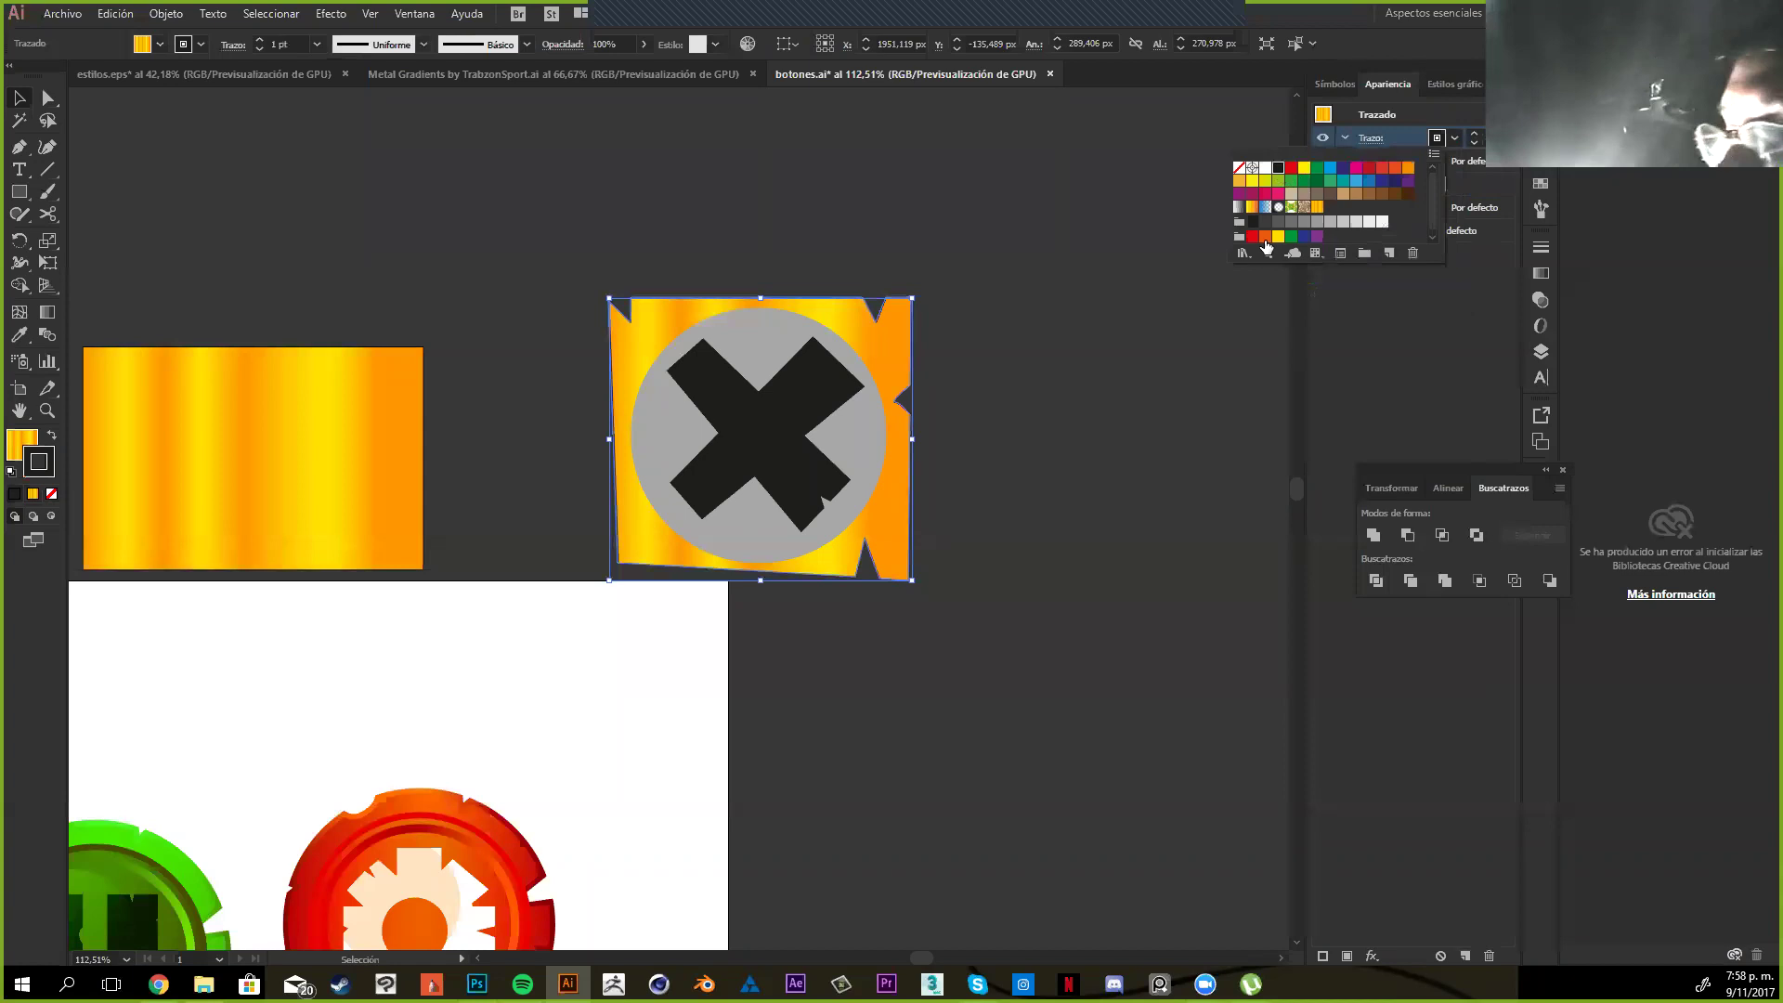
pyautogui.click(1473, 139)
pyautogui.click(1473, 134)
pyautogui.click(1474, 135)
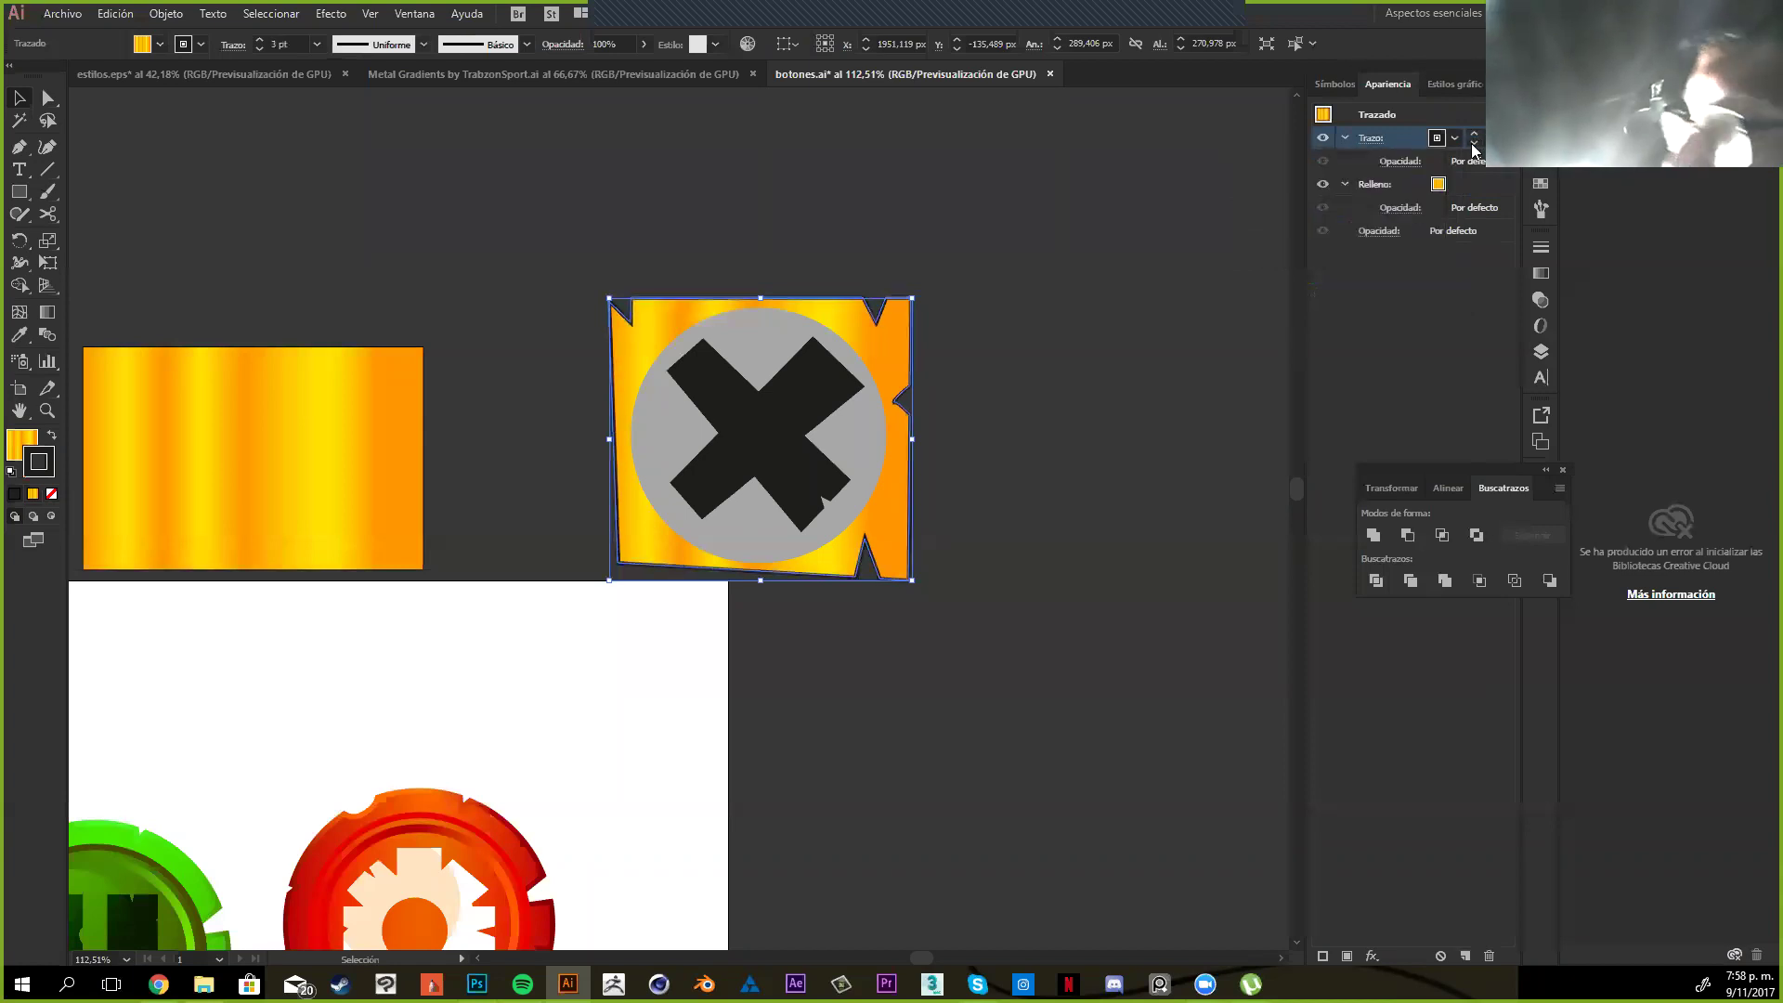
pyautogui.click(1473, 135)
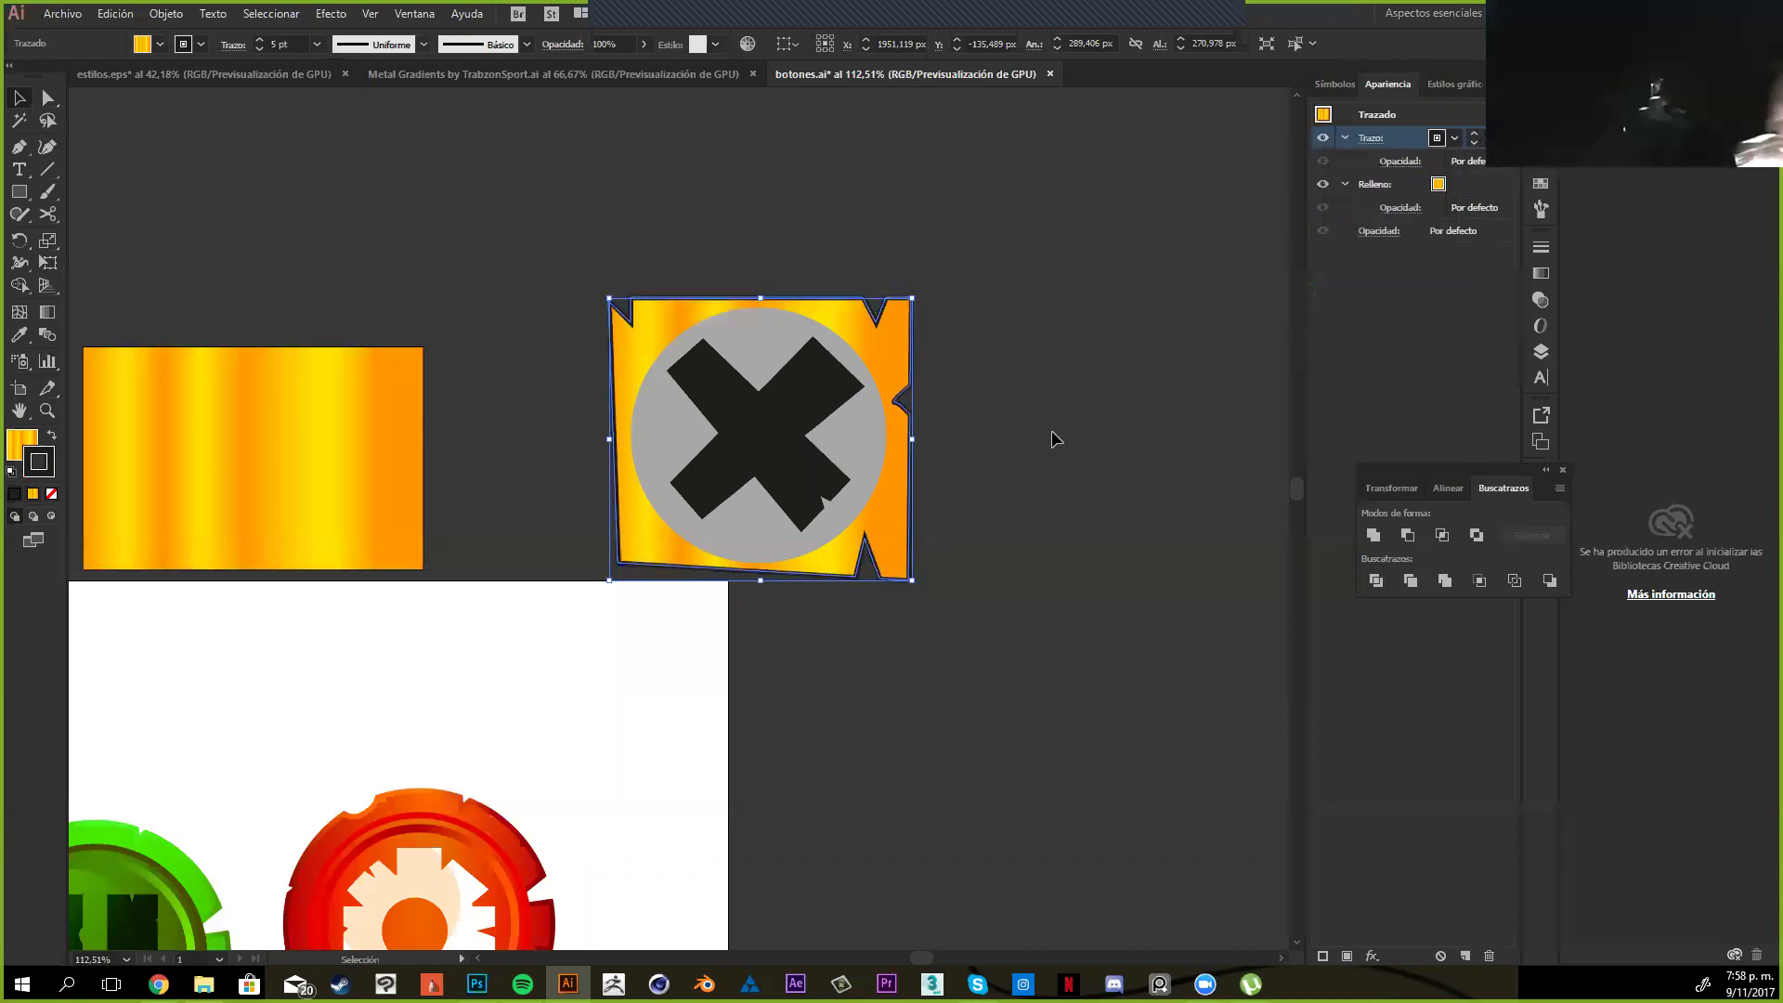
# Fill the grey circle of the copied X button with red
pyautogui.click(1052, 438)
pyautogui.moveTo(1034, 512); pyautogui.dragTo(1113, 408)
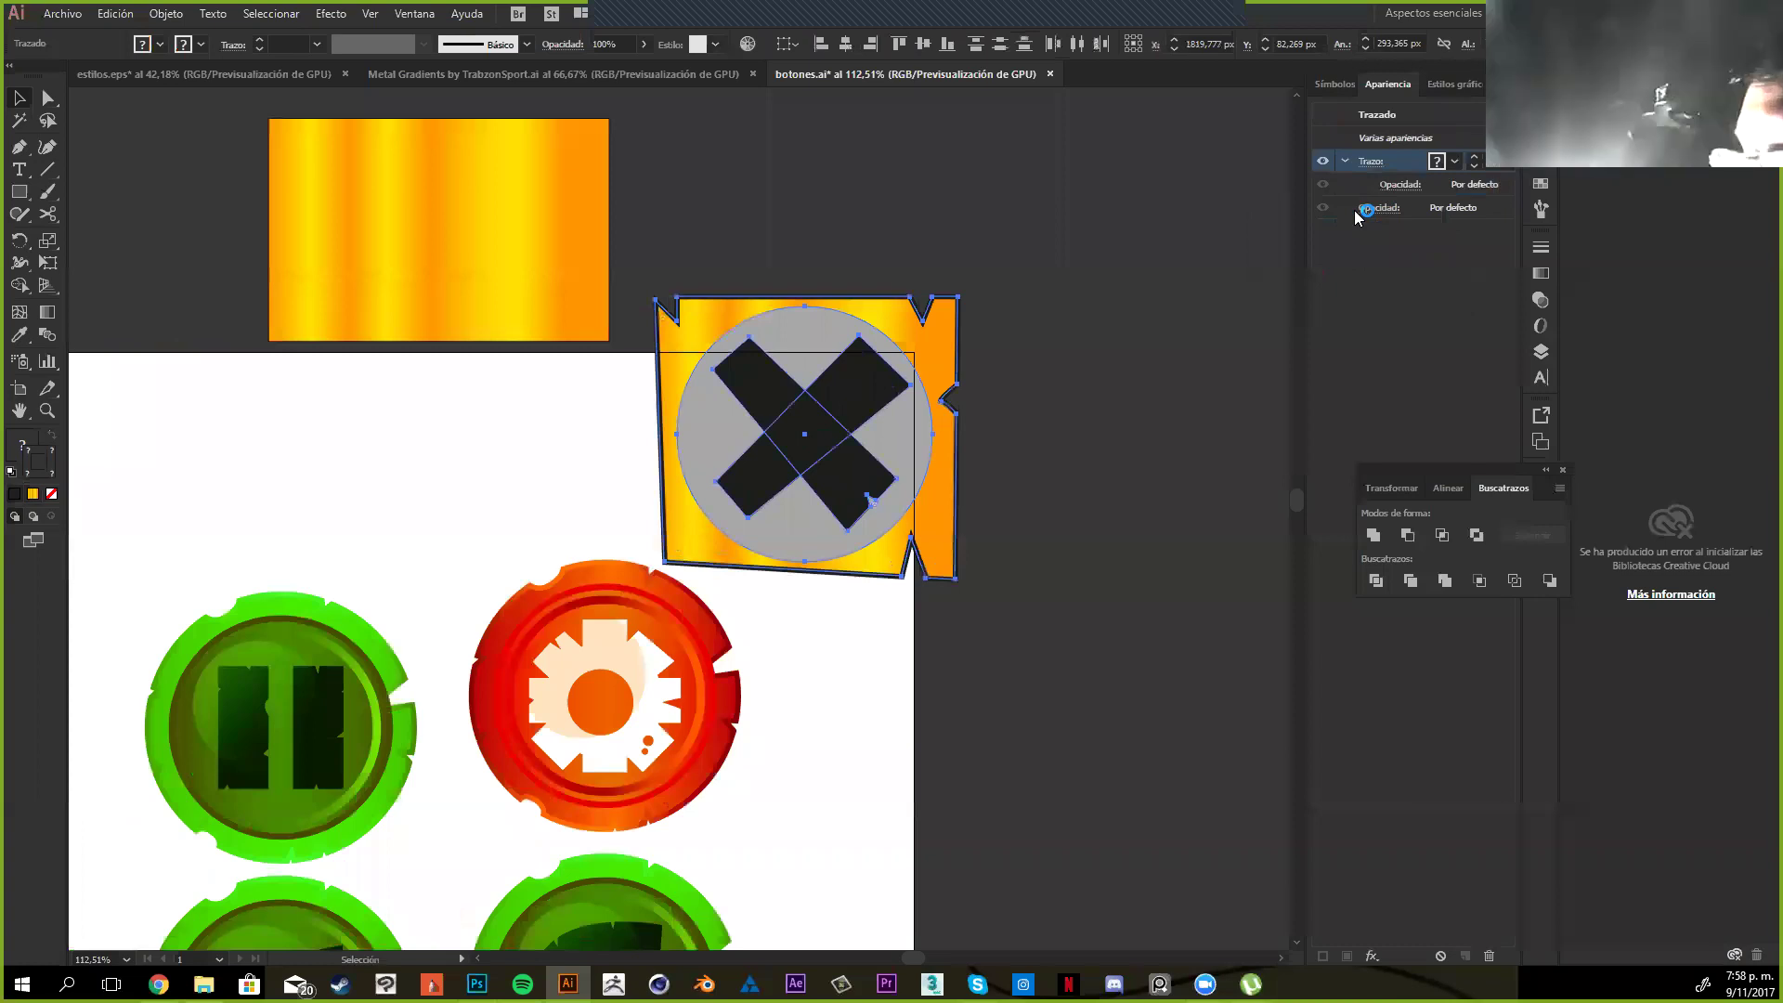
pyautogui.hotkey('ctrl', 'z')
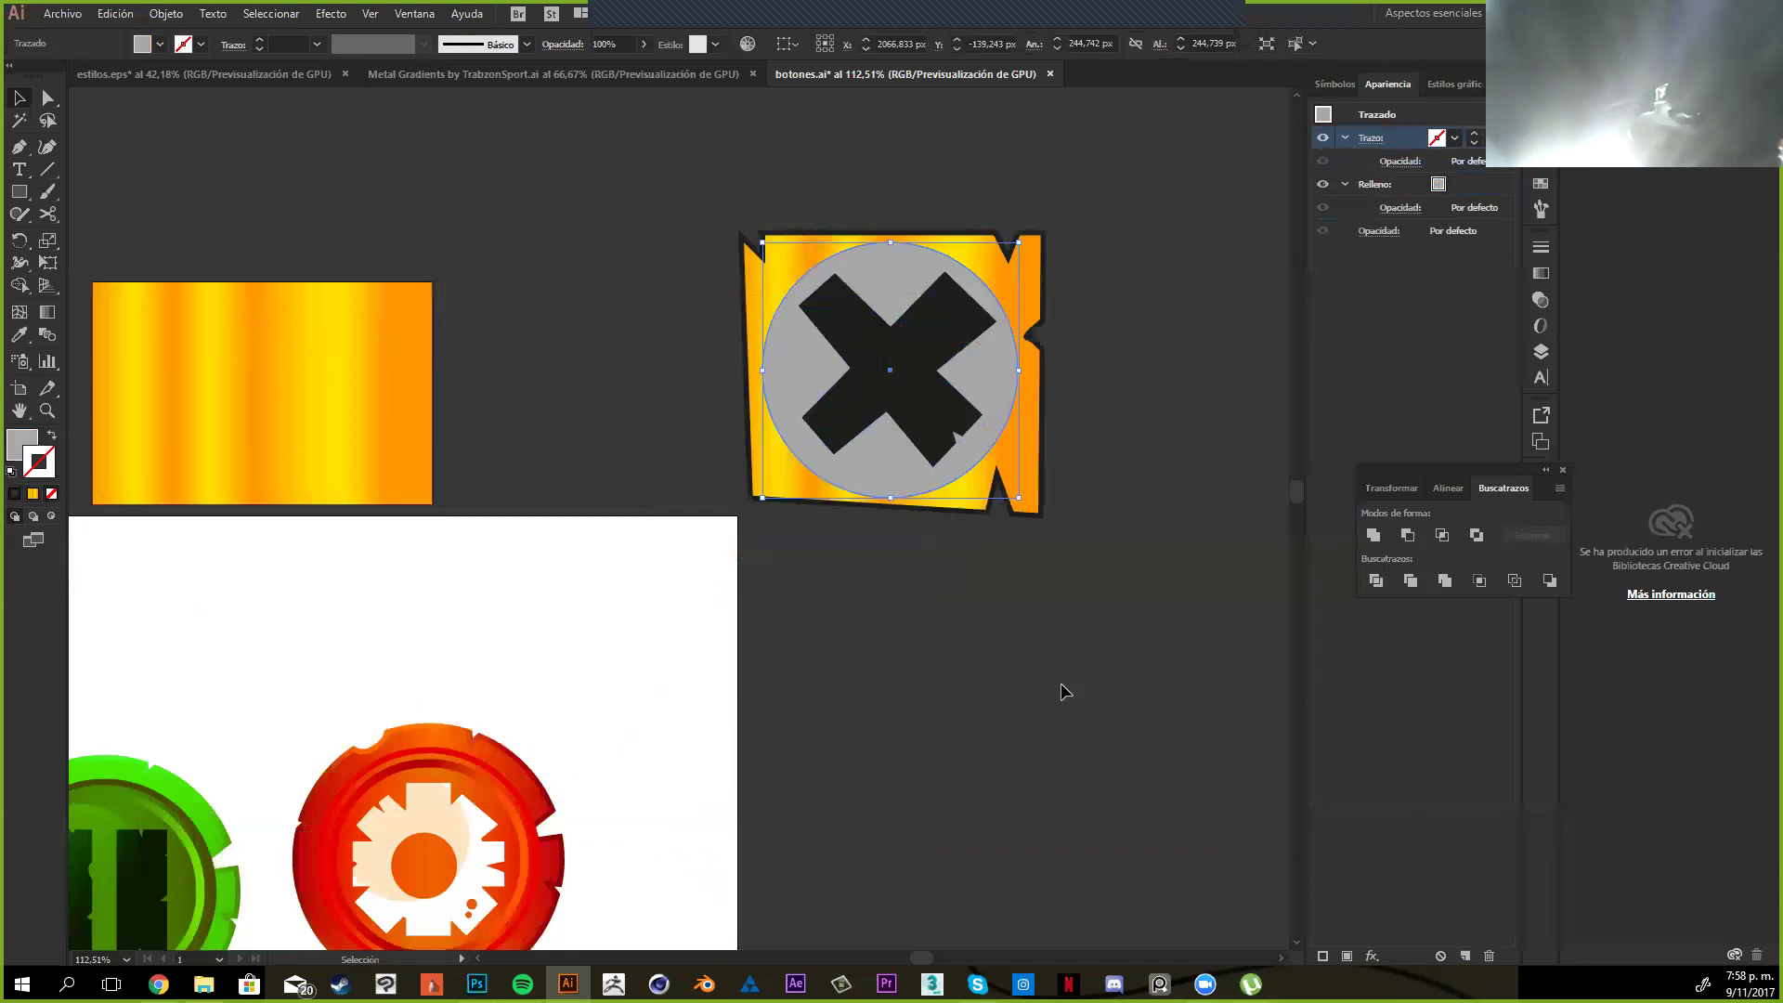
pyautogui.hotkey('ctrl', 'z')
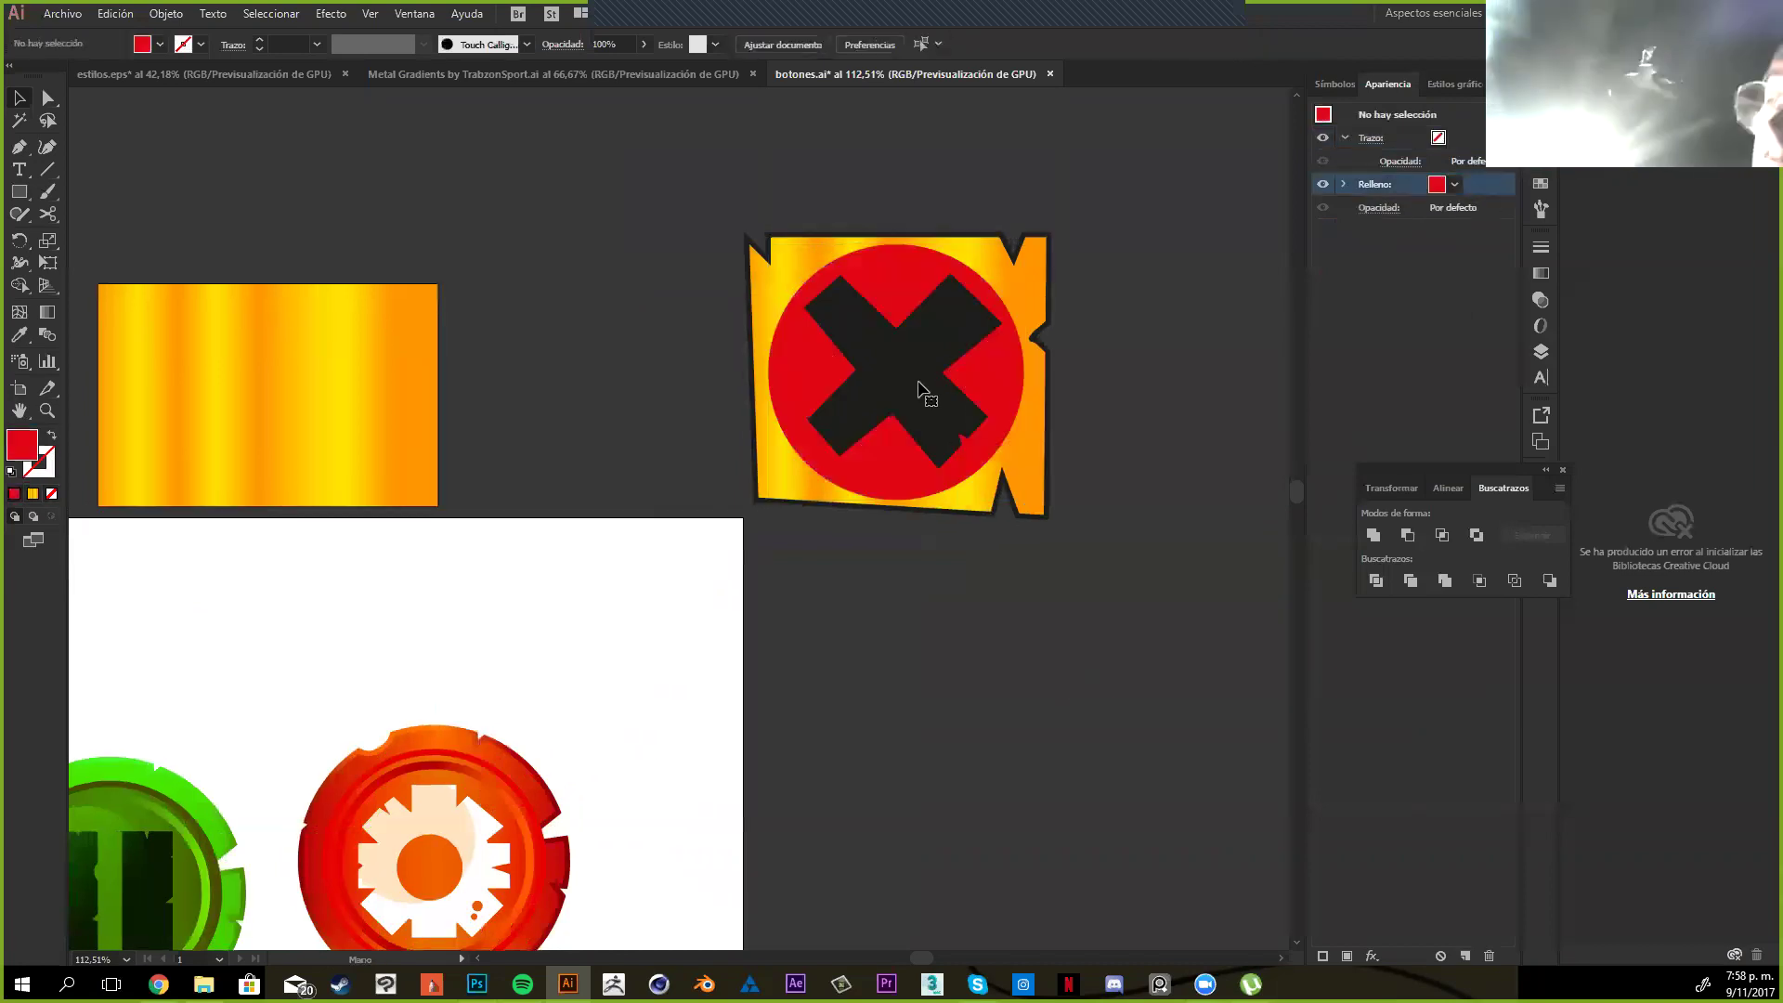
pyautogui.click(1048, 420)
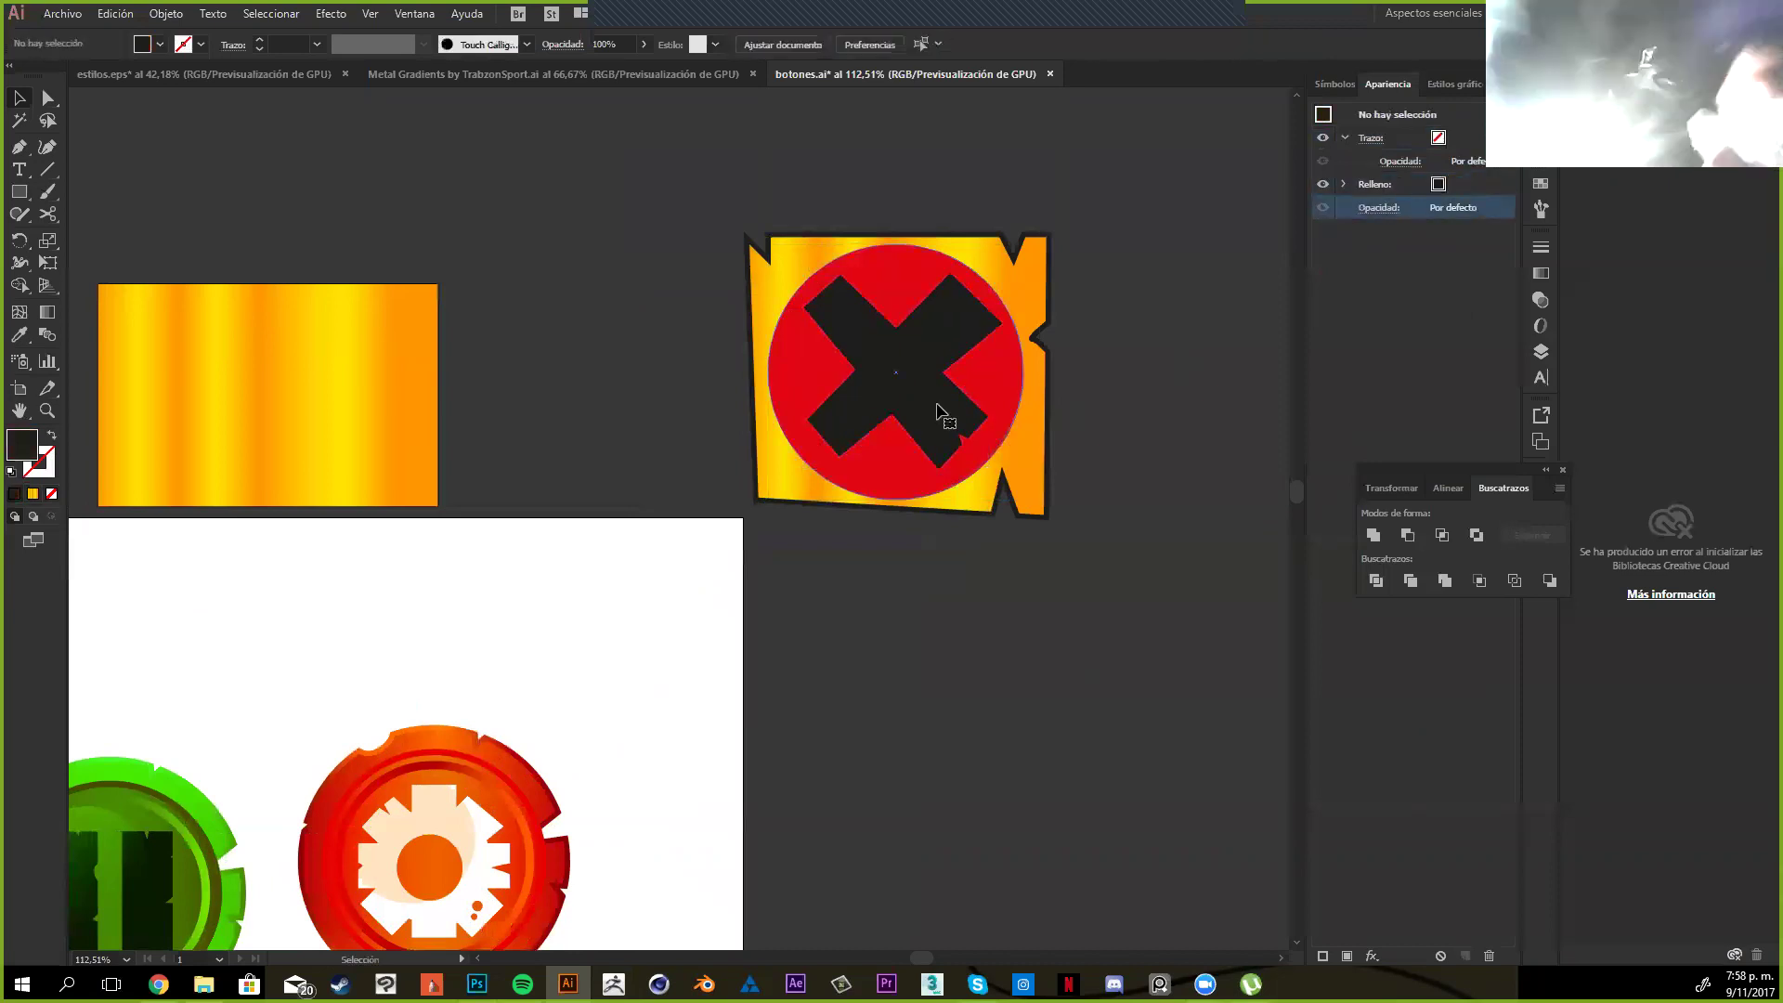
# Add a yellow fill to the X group of the copied button and deselect it
pyautogui.click(937, 413)
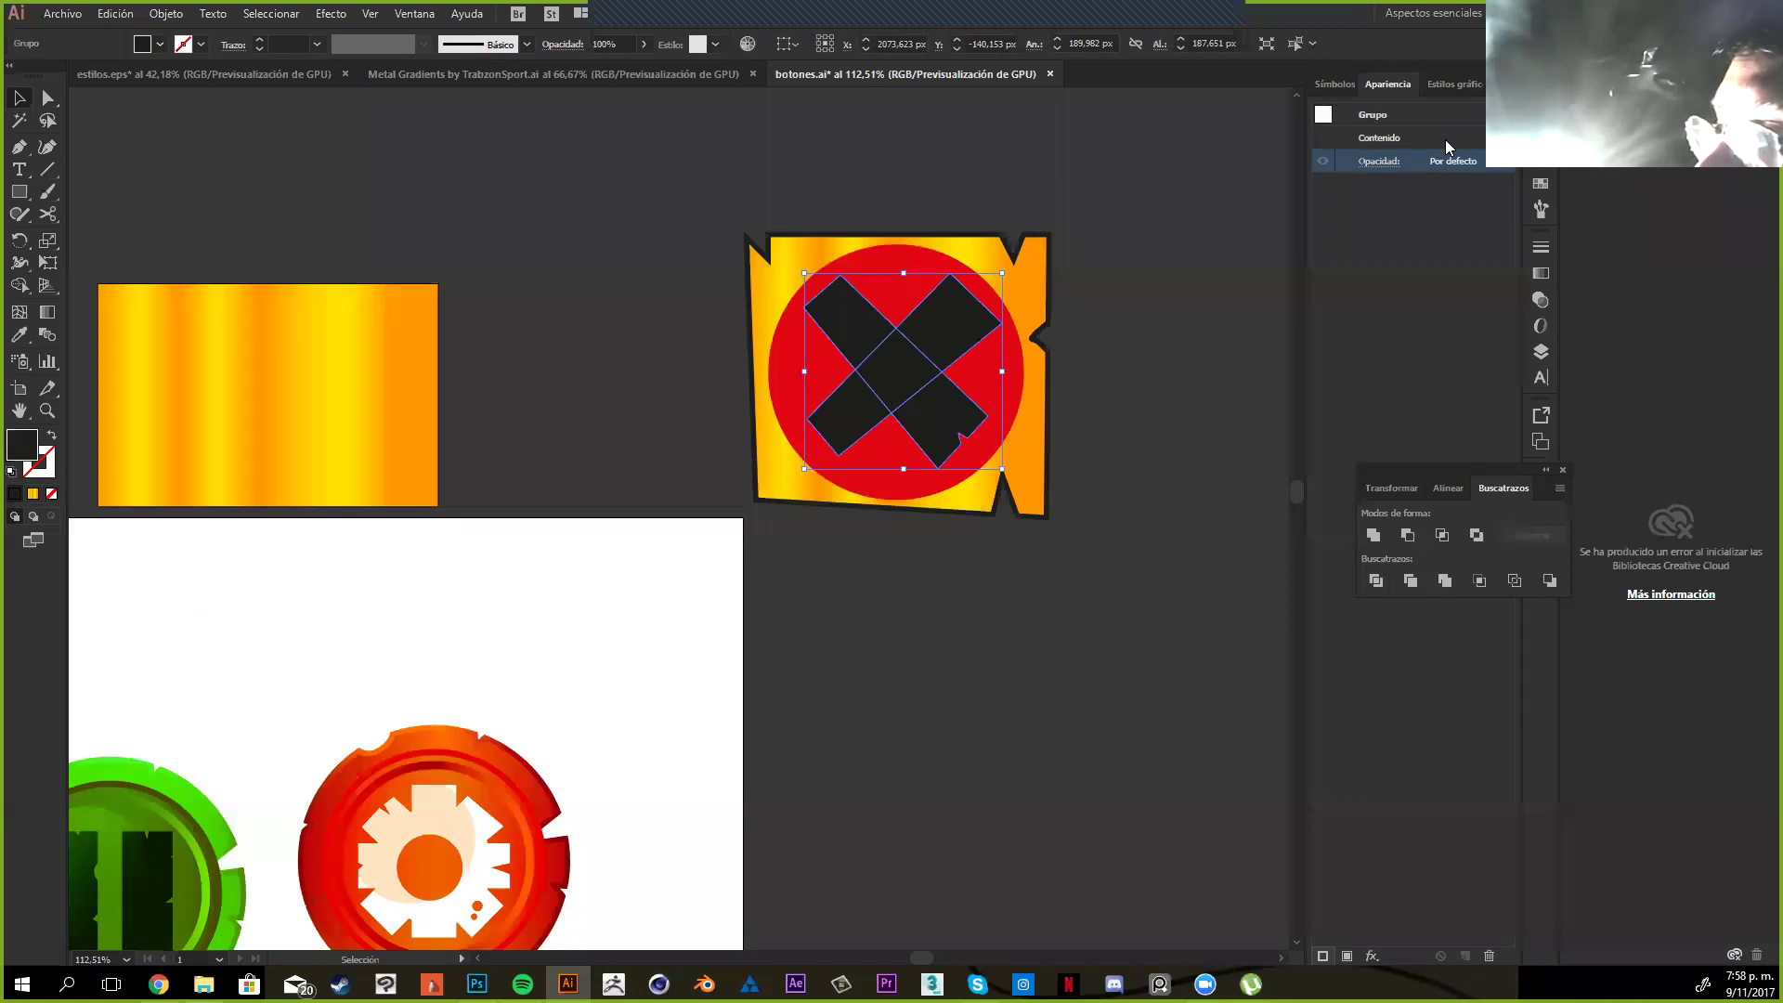
pyautogui.doubleClick(1453, 140)
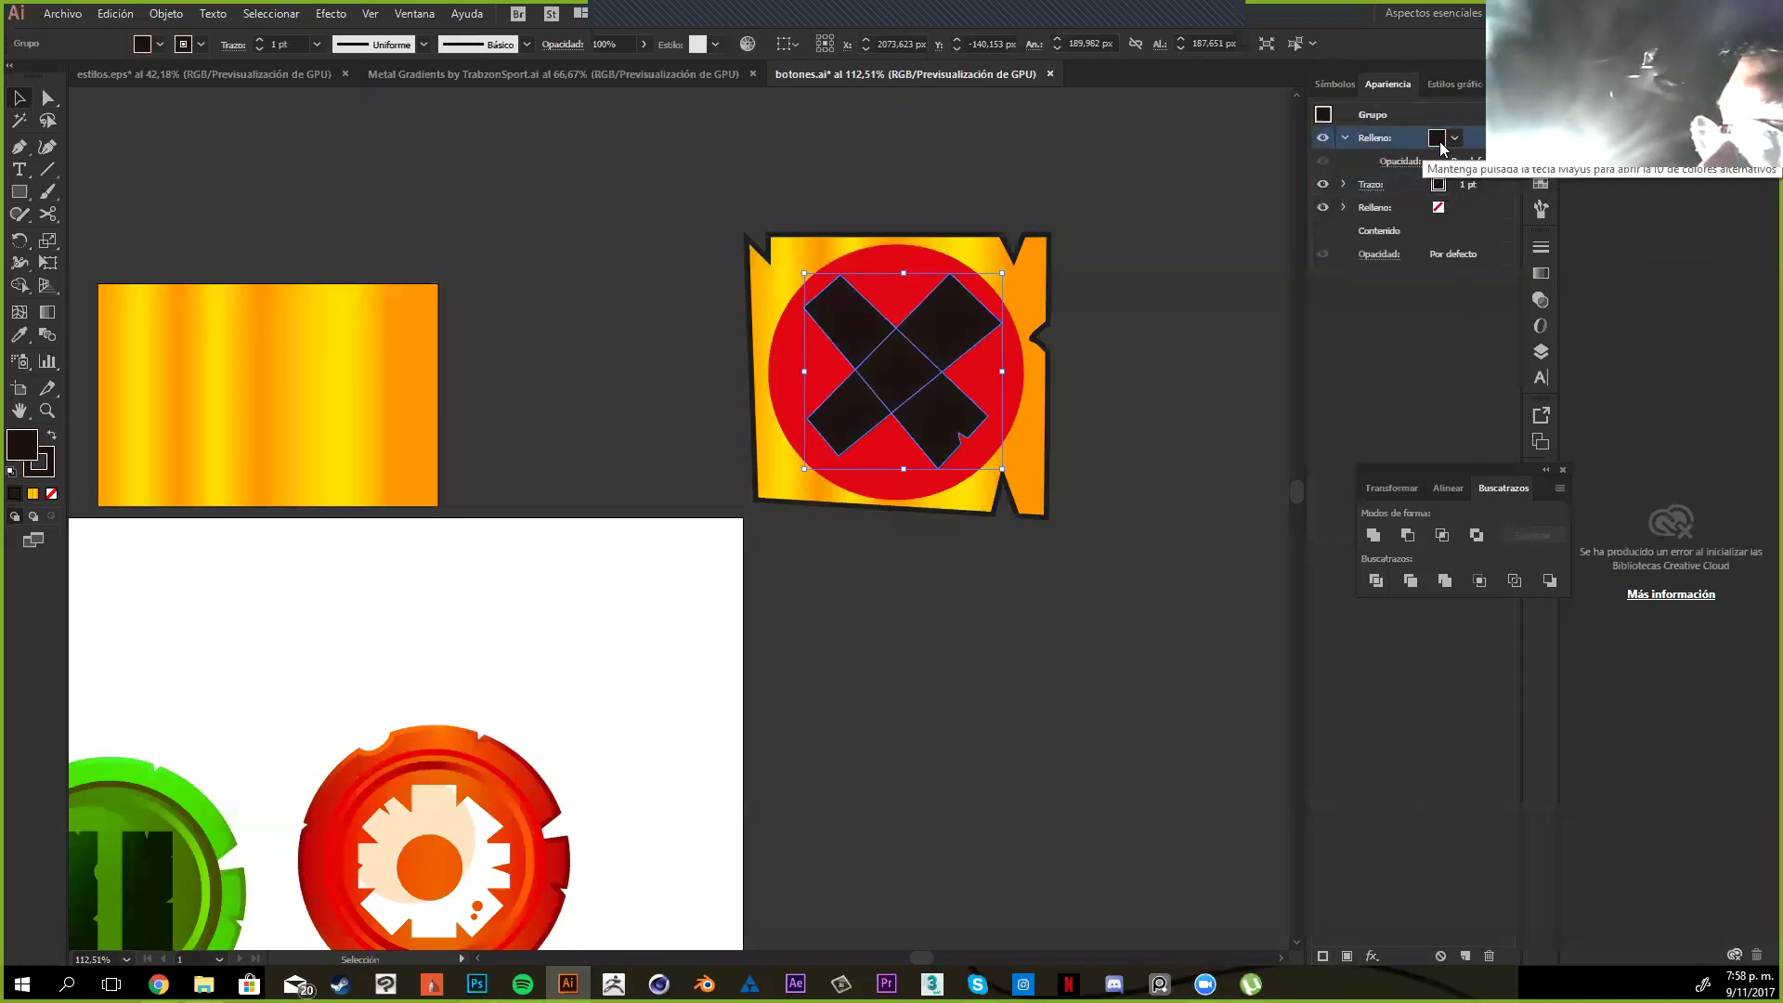
pyautogui.click(1436, 141)
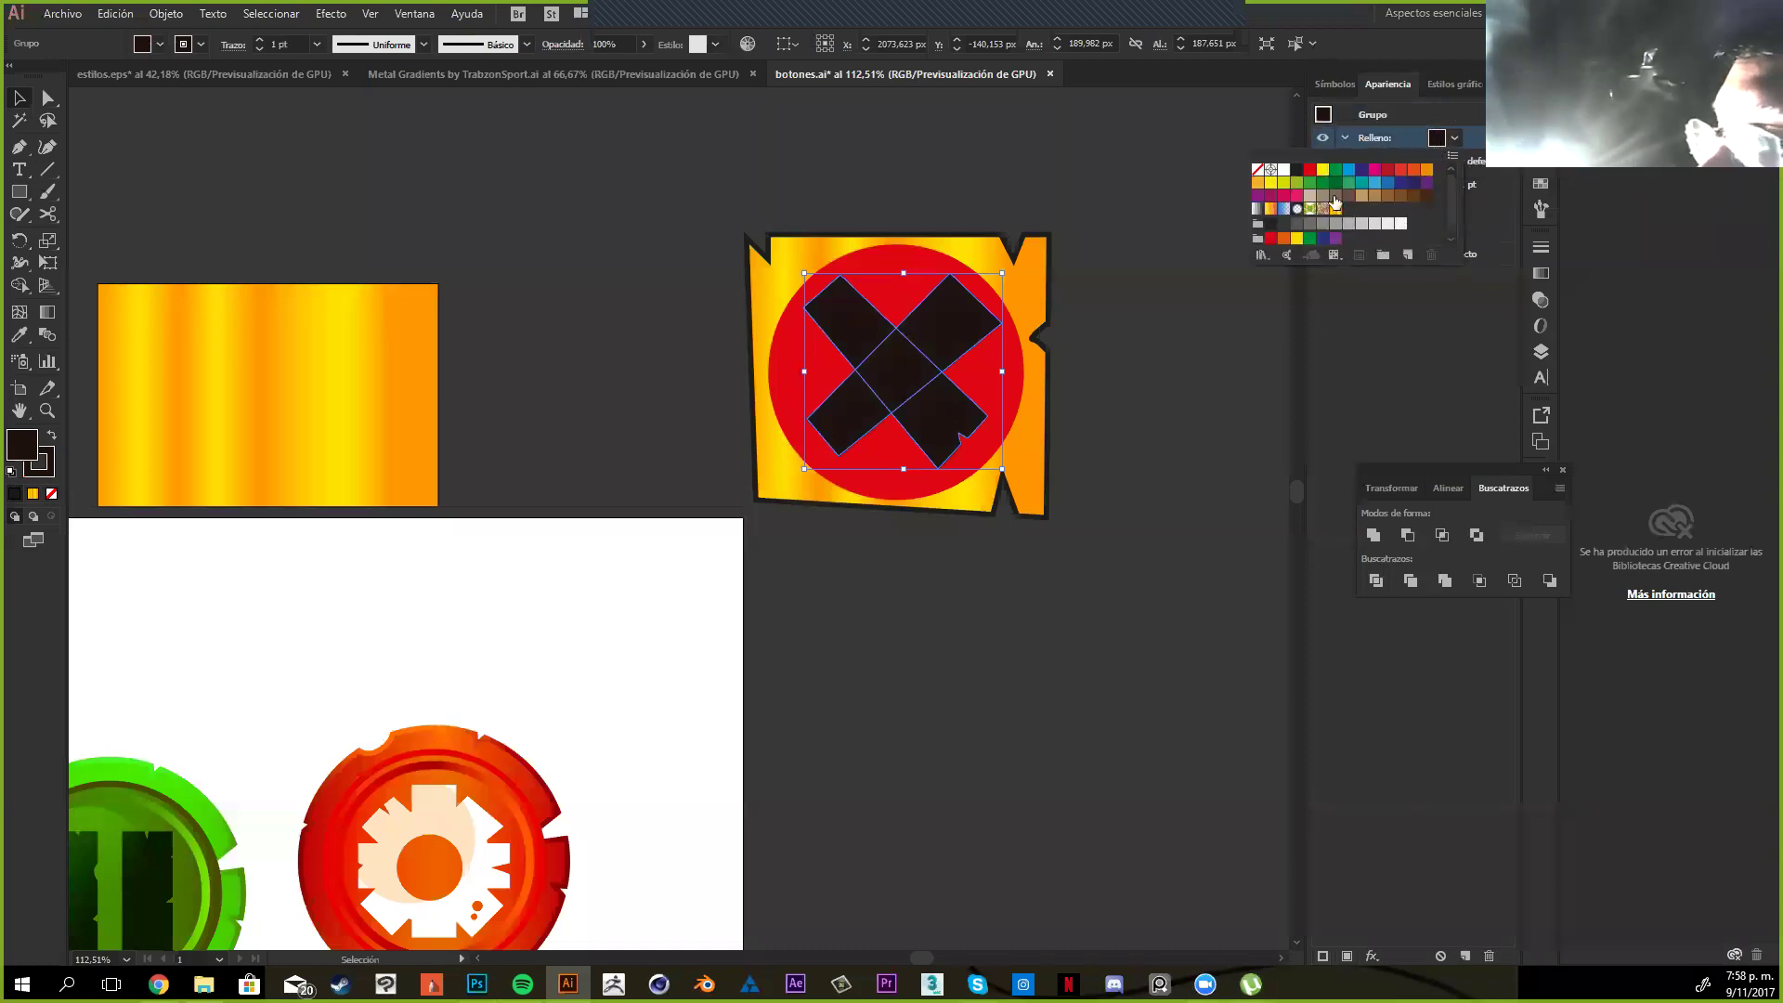
pyautogui.click(1269, 186)
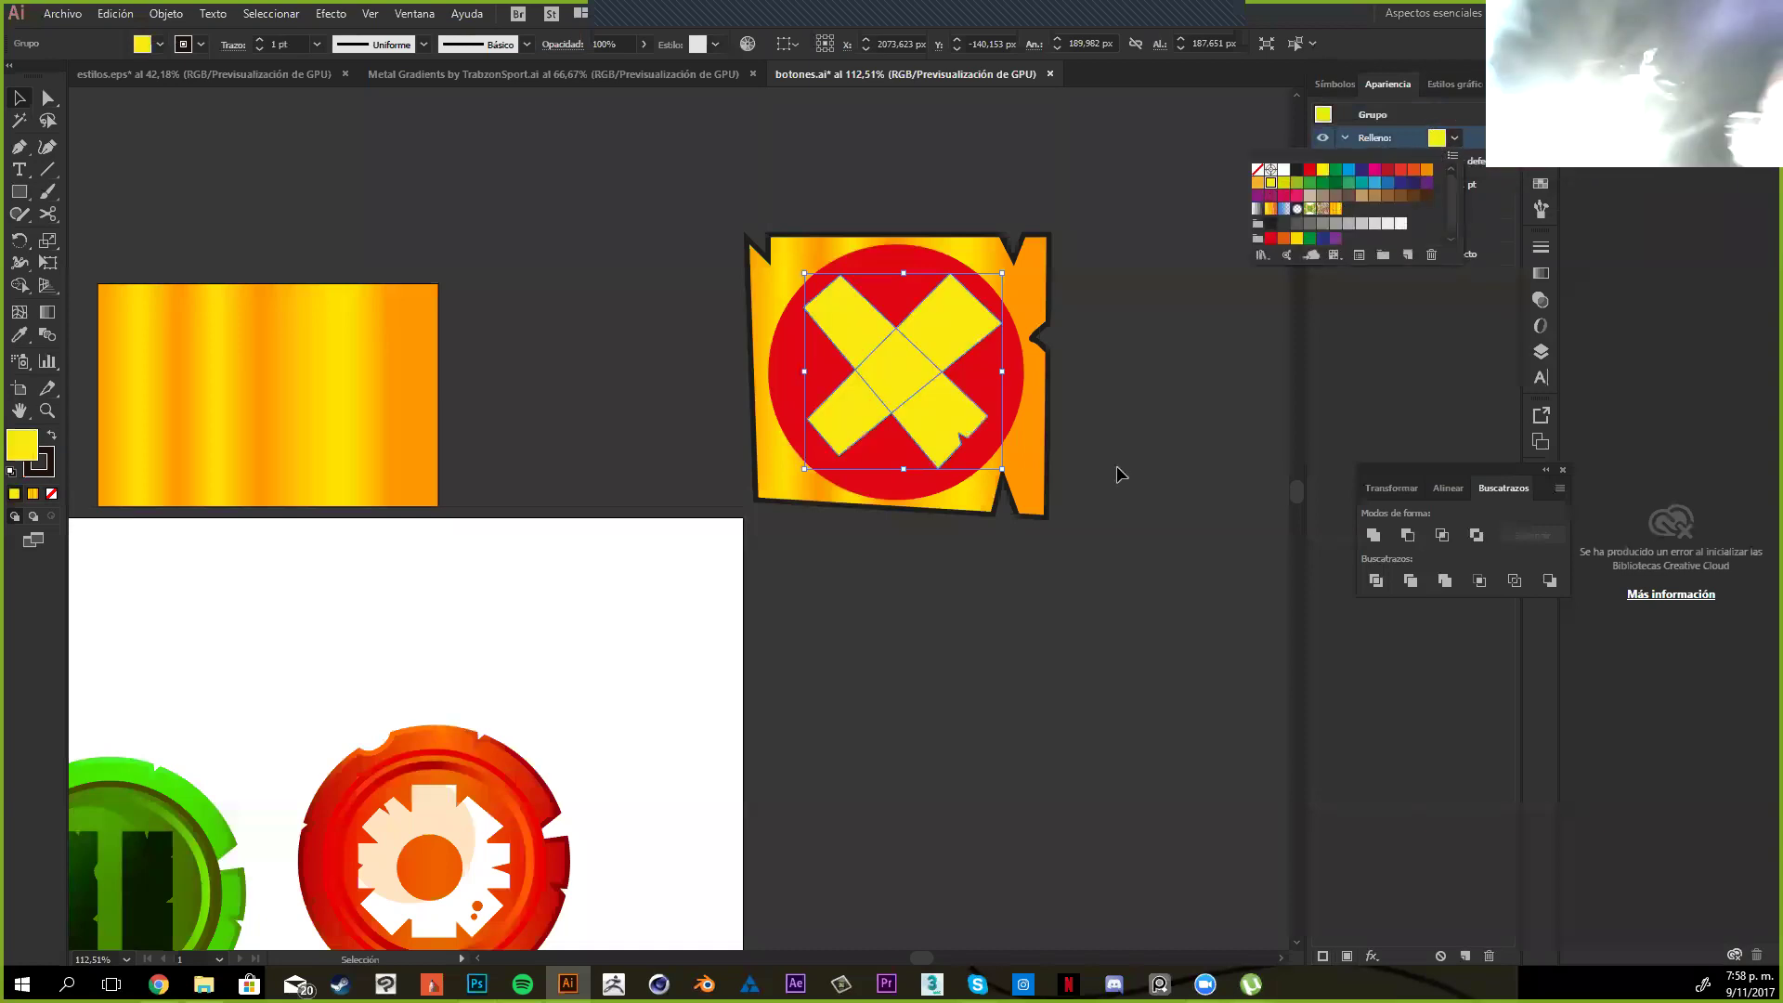
pyautogui.click(1061, 672)
pyautogui.moveTo(1071, 535); pyautogui.dragTo(1065, 586)
# Duplicate the black-and-grey fast-forward button to the right of the artboard, below the recoloured X button
pyautogui.hotkey('ctrl', 'a')
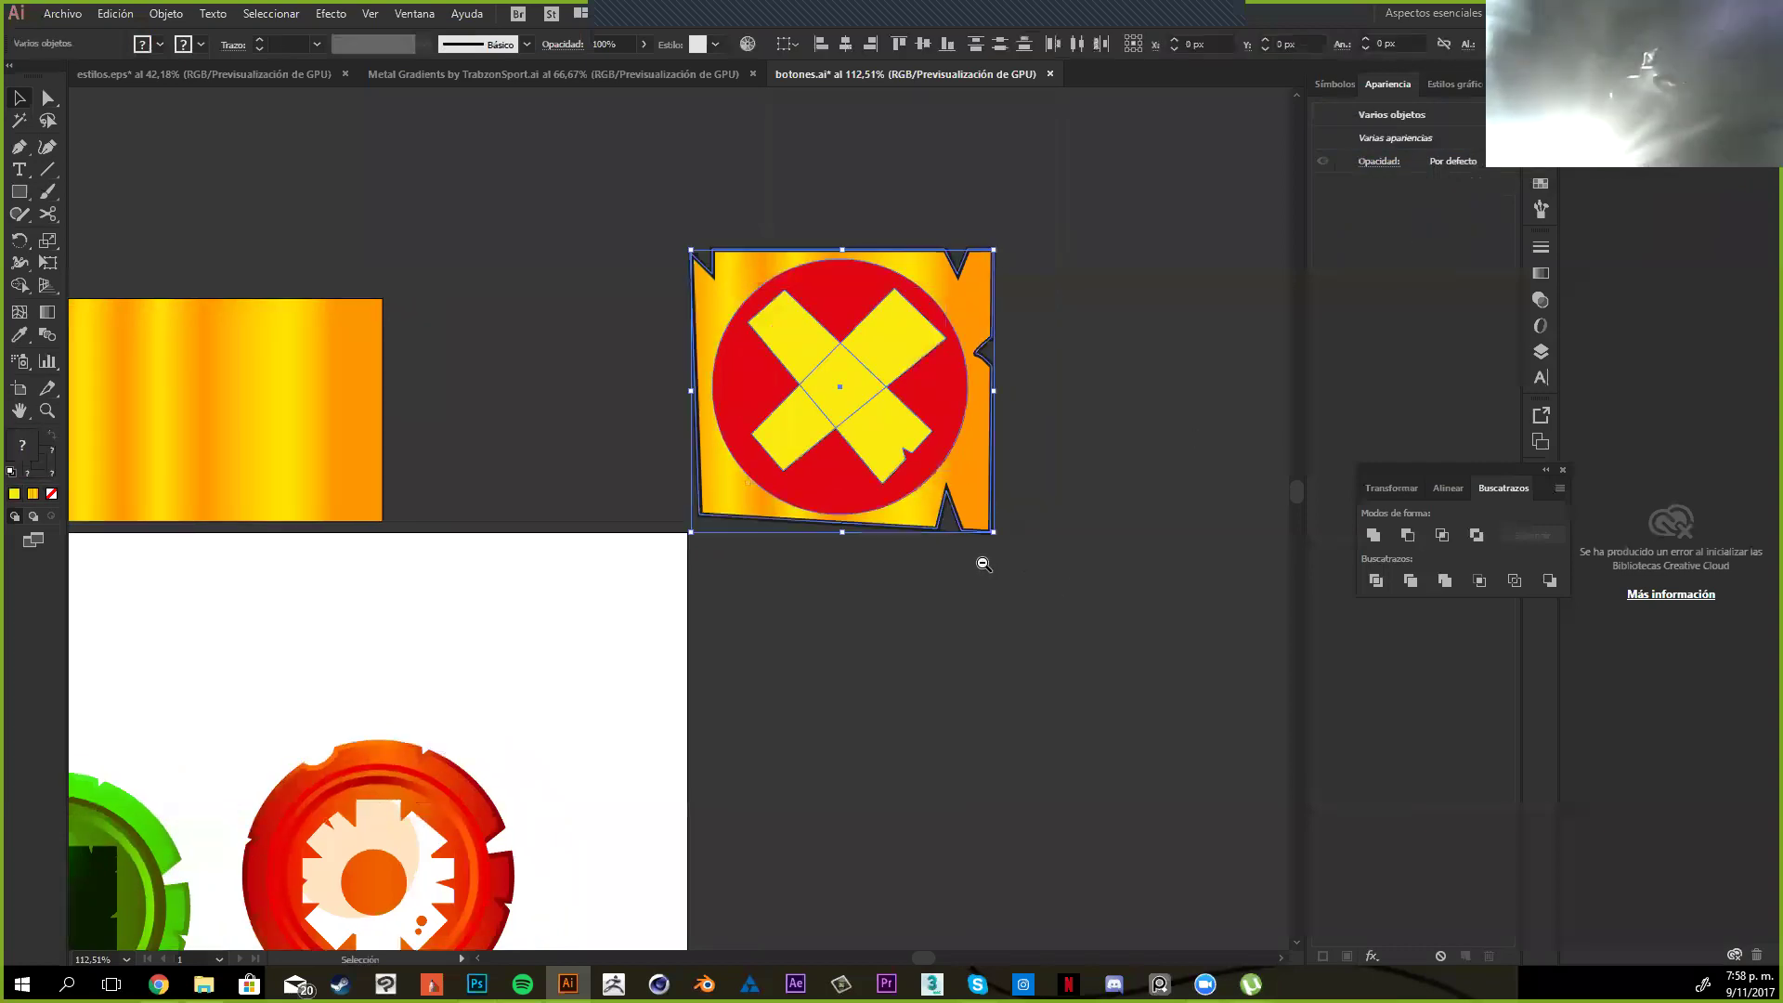
pyautogui.moveTo(541, 658); pyautogui.dragTo(686, 472)
pyautogui.press('z')
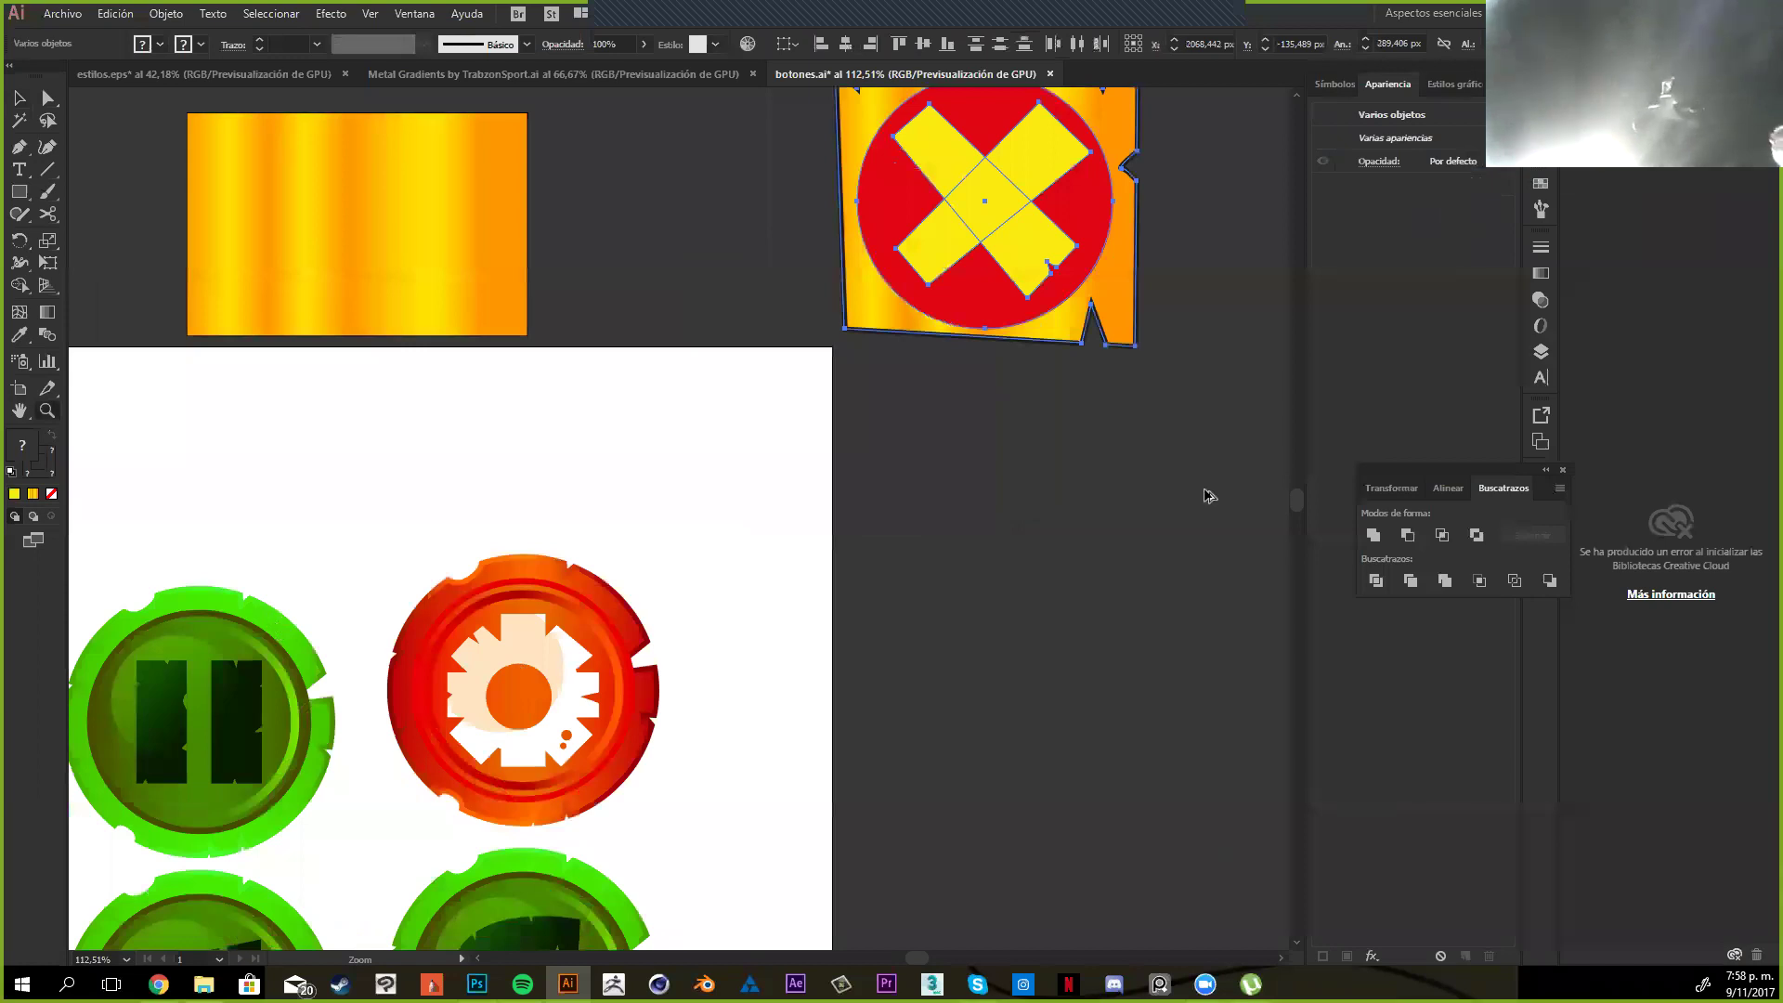
pyautogui.hotkey('ctrl', '-')
pyautogui.hotkey('ctrl', '-')
pyautogui.moveTo(261, 537); pyautogui.dragTo(1253, 537)
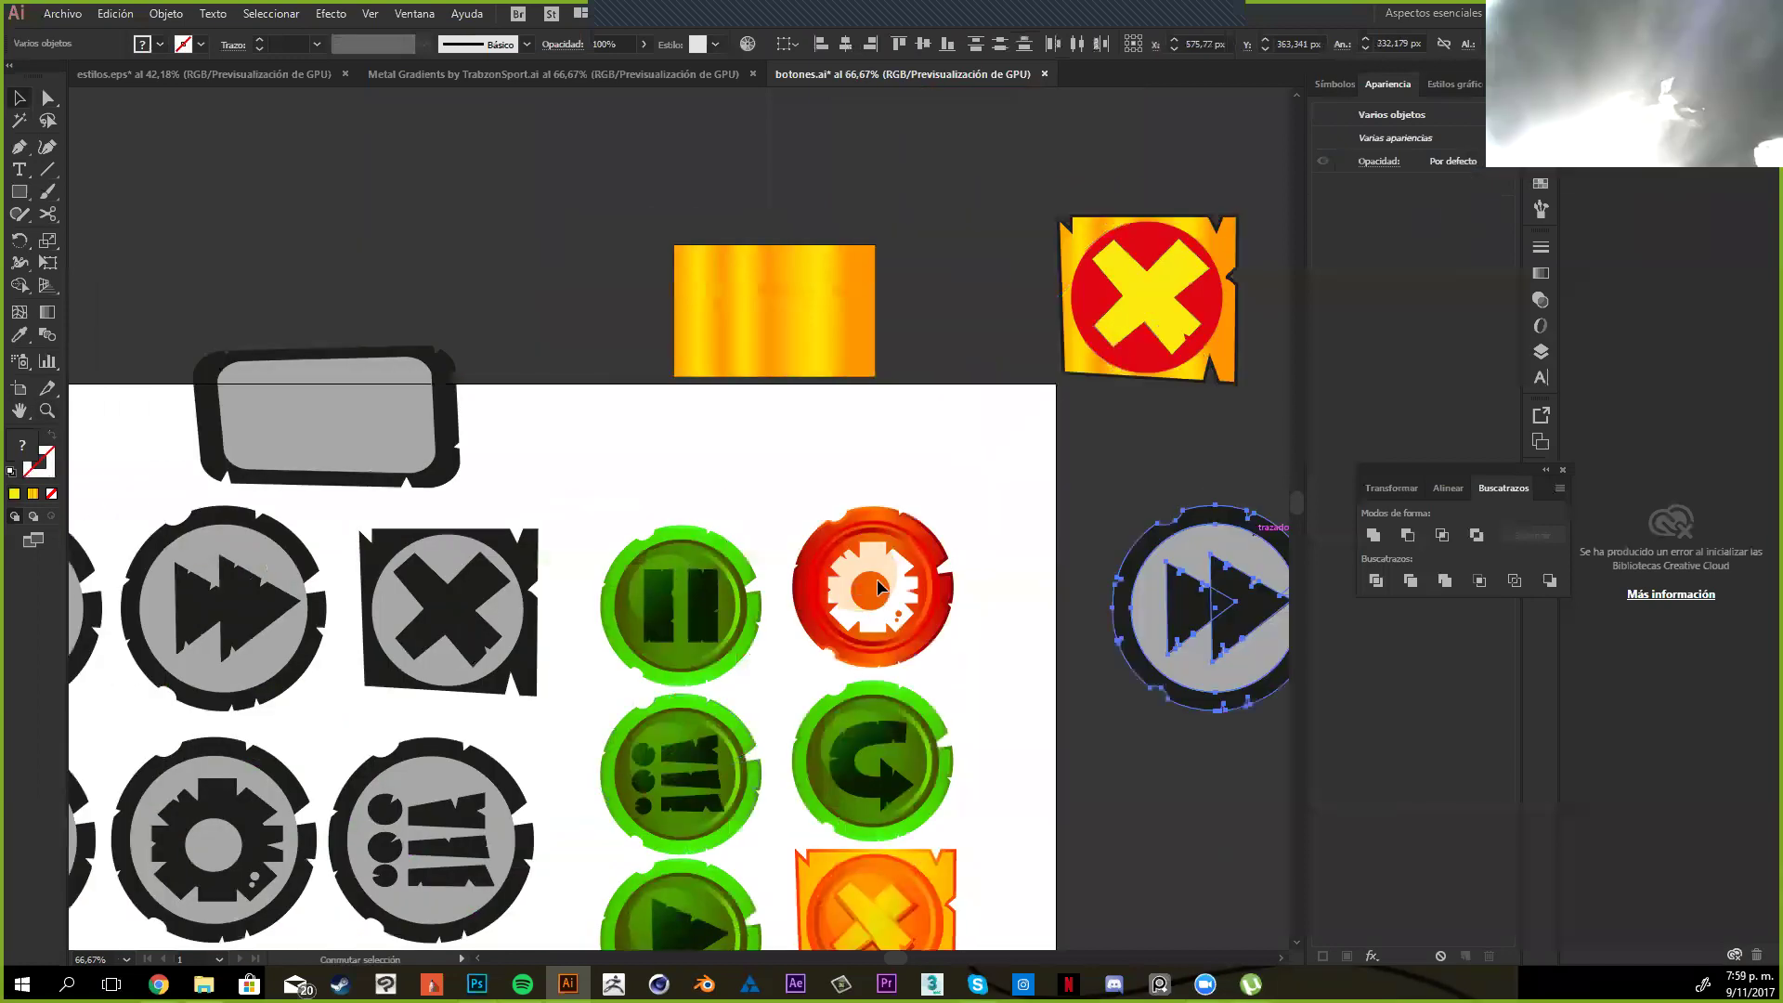
# Transfer the X button's square base appearance to the fast-forward copy's outer ring, and its red circle appearance to the inner circle
pyautogui.moveTo(1207, 372); pyautogui.dragTo(767, 330)
pyautogui.click(785, 209)
pyautogui.moveTo(1323, 114); pyautogui.dragTo(869, 566)
pyautogui.click(743, 200)
pyautogui.moveTo(1323, 114); pyautogui.dragTo(817, 511)
pyautogui.click(947, 396)
# Transfer the X group's yellow appearance to the arrows of the fast-forward button copy
pyautogui.click(729, 252)
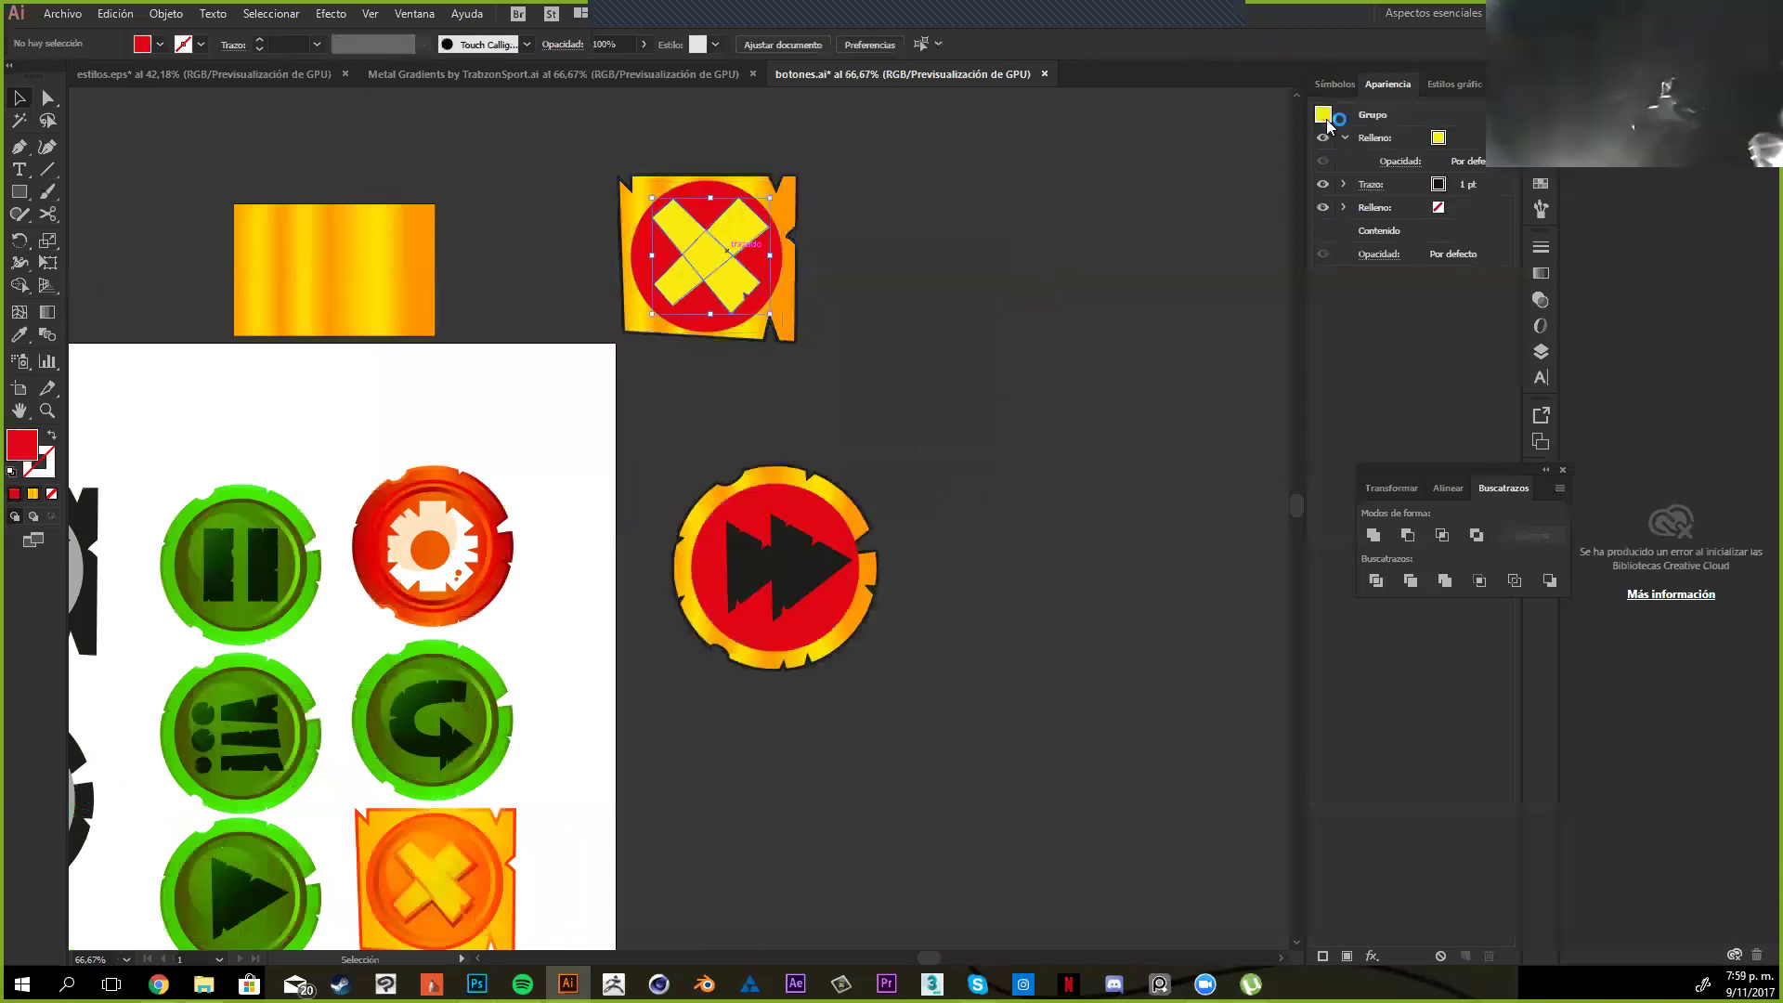
pyautogui.moveTo(1324, 116); pyautogui.dragTo(926, 500)
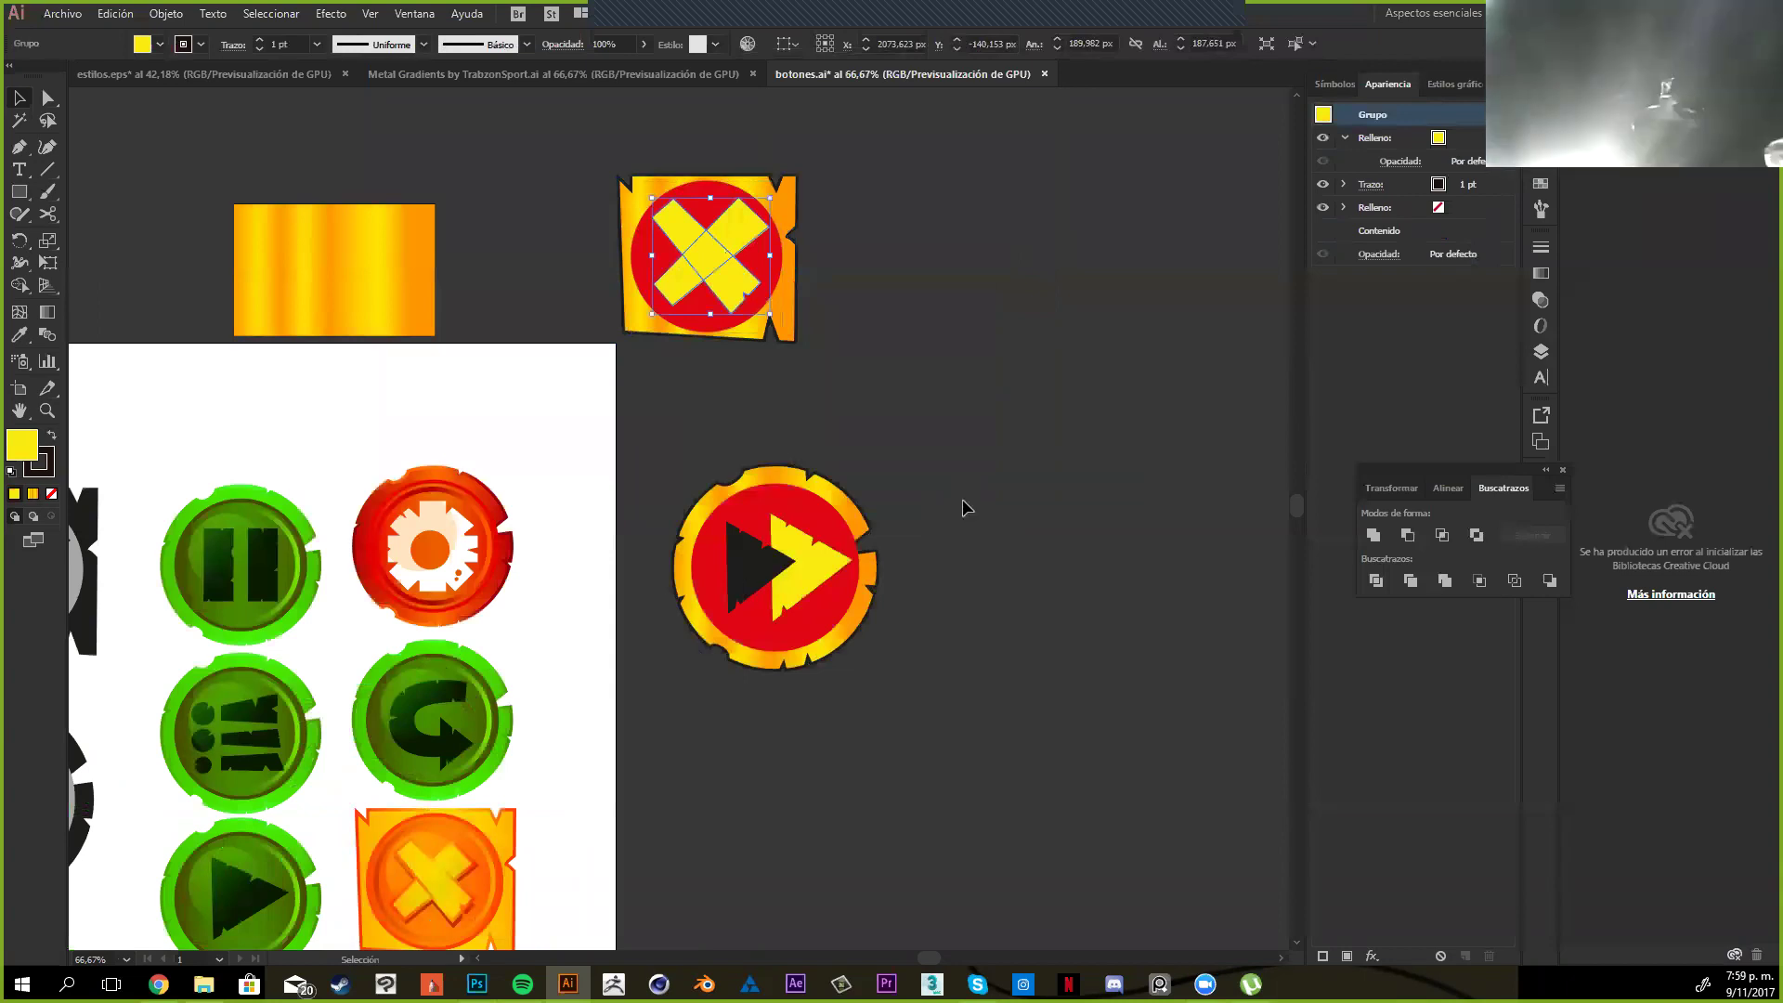
pyautogui.hotkey('ctrl', 'z')
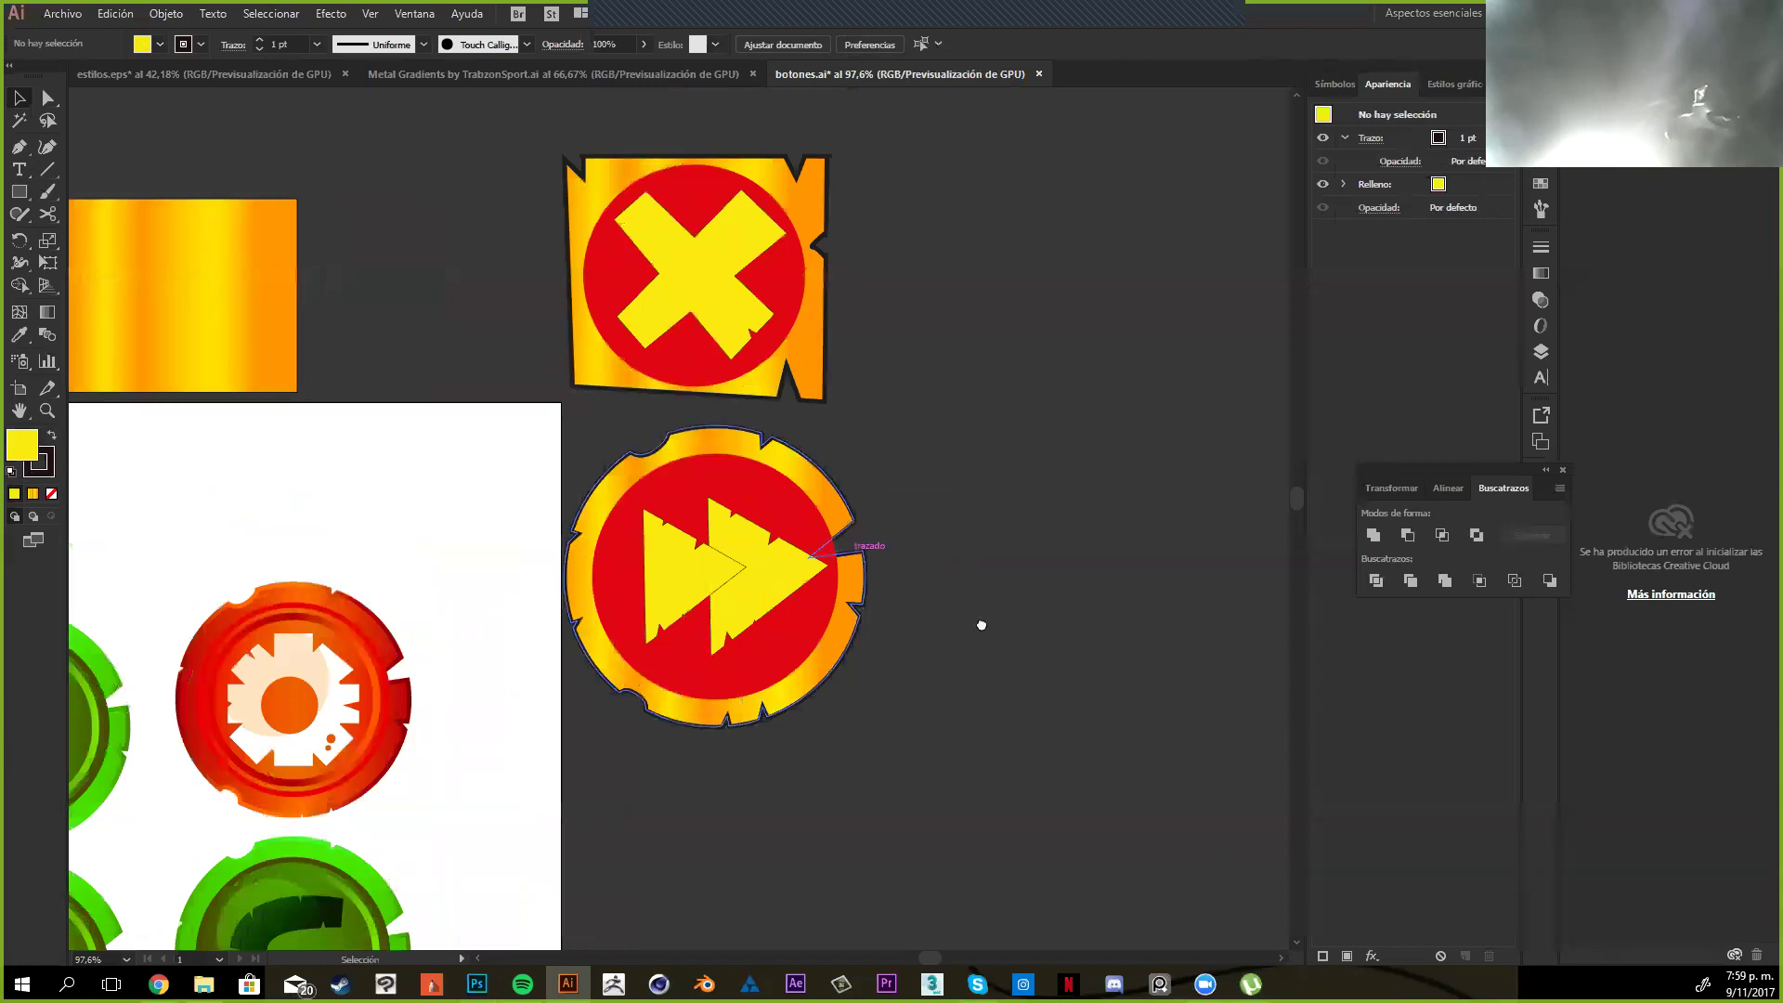
pyautogui.moveTo(1008, 701); pyautogui.dragTo(1071, 756)
pyautogui.moveTo(1048, 490); pyautogui.dragTo(970, 557)
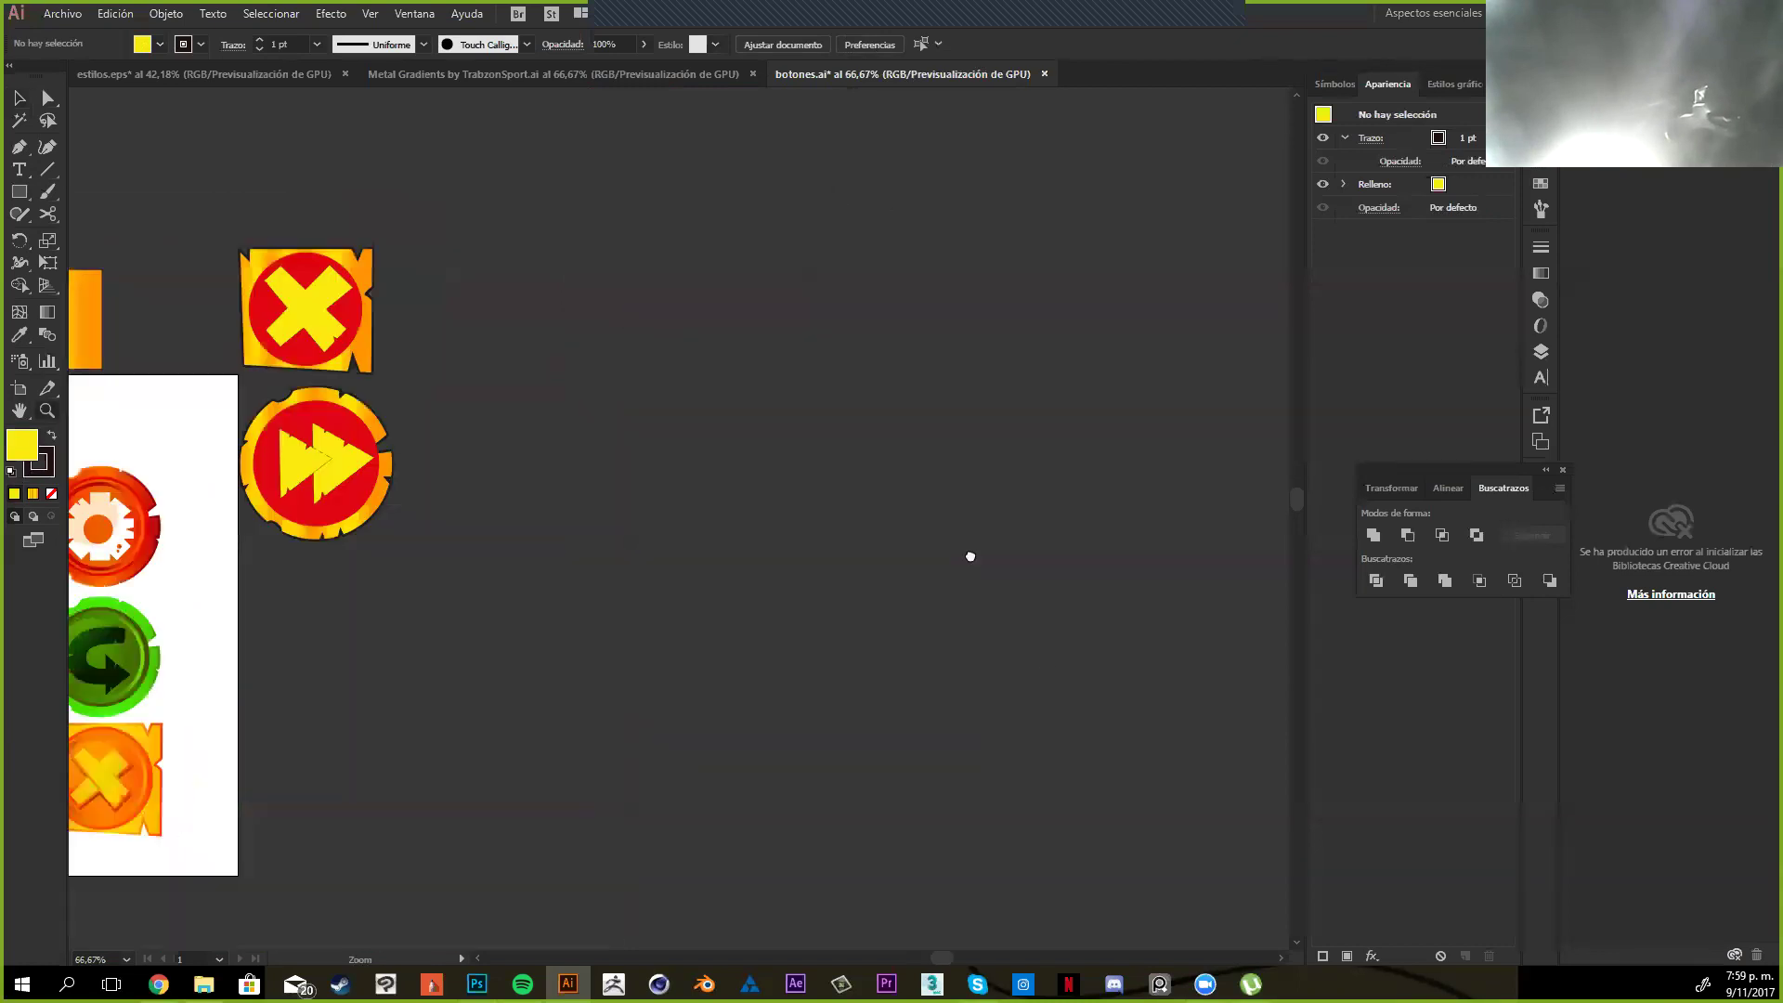
pyautogui.hotkey('ctrl', '-')
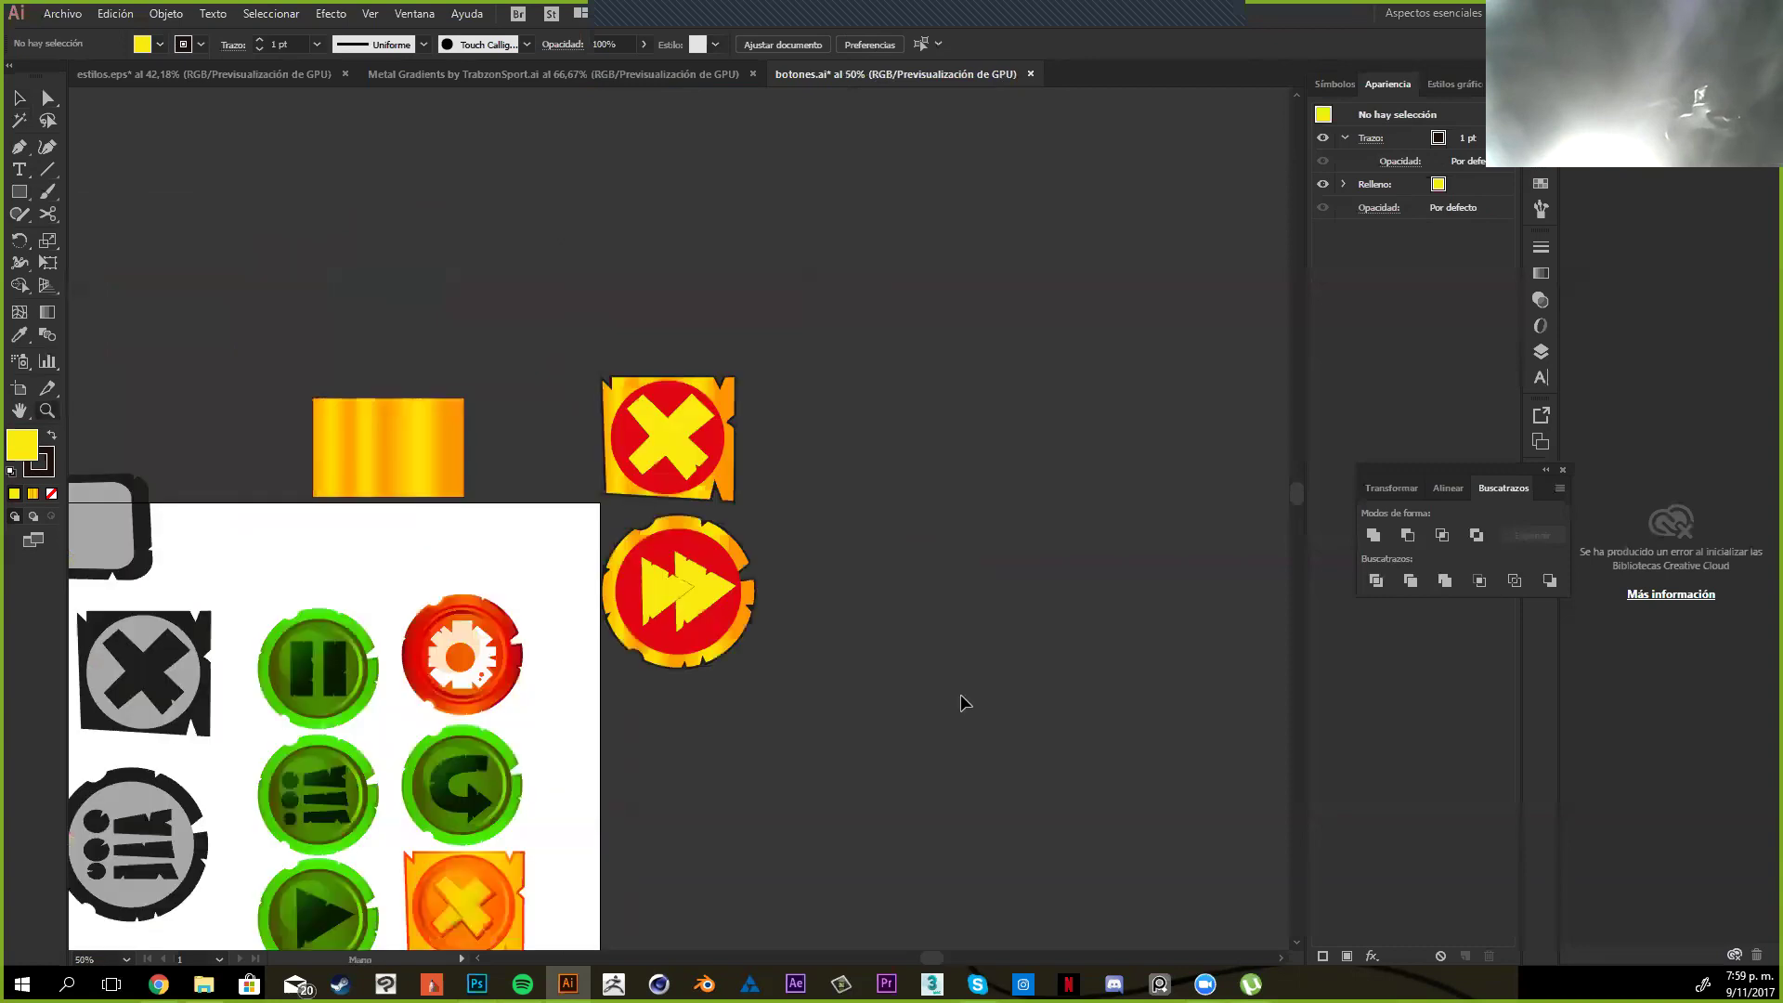
pyautogui.moveTo(671, 838); pyautogui.dragTo(961, 703)
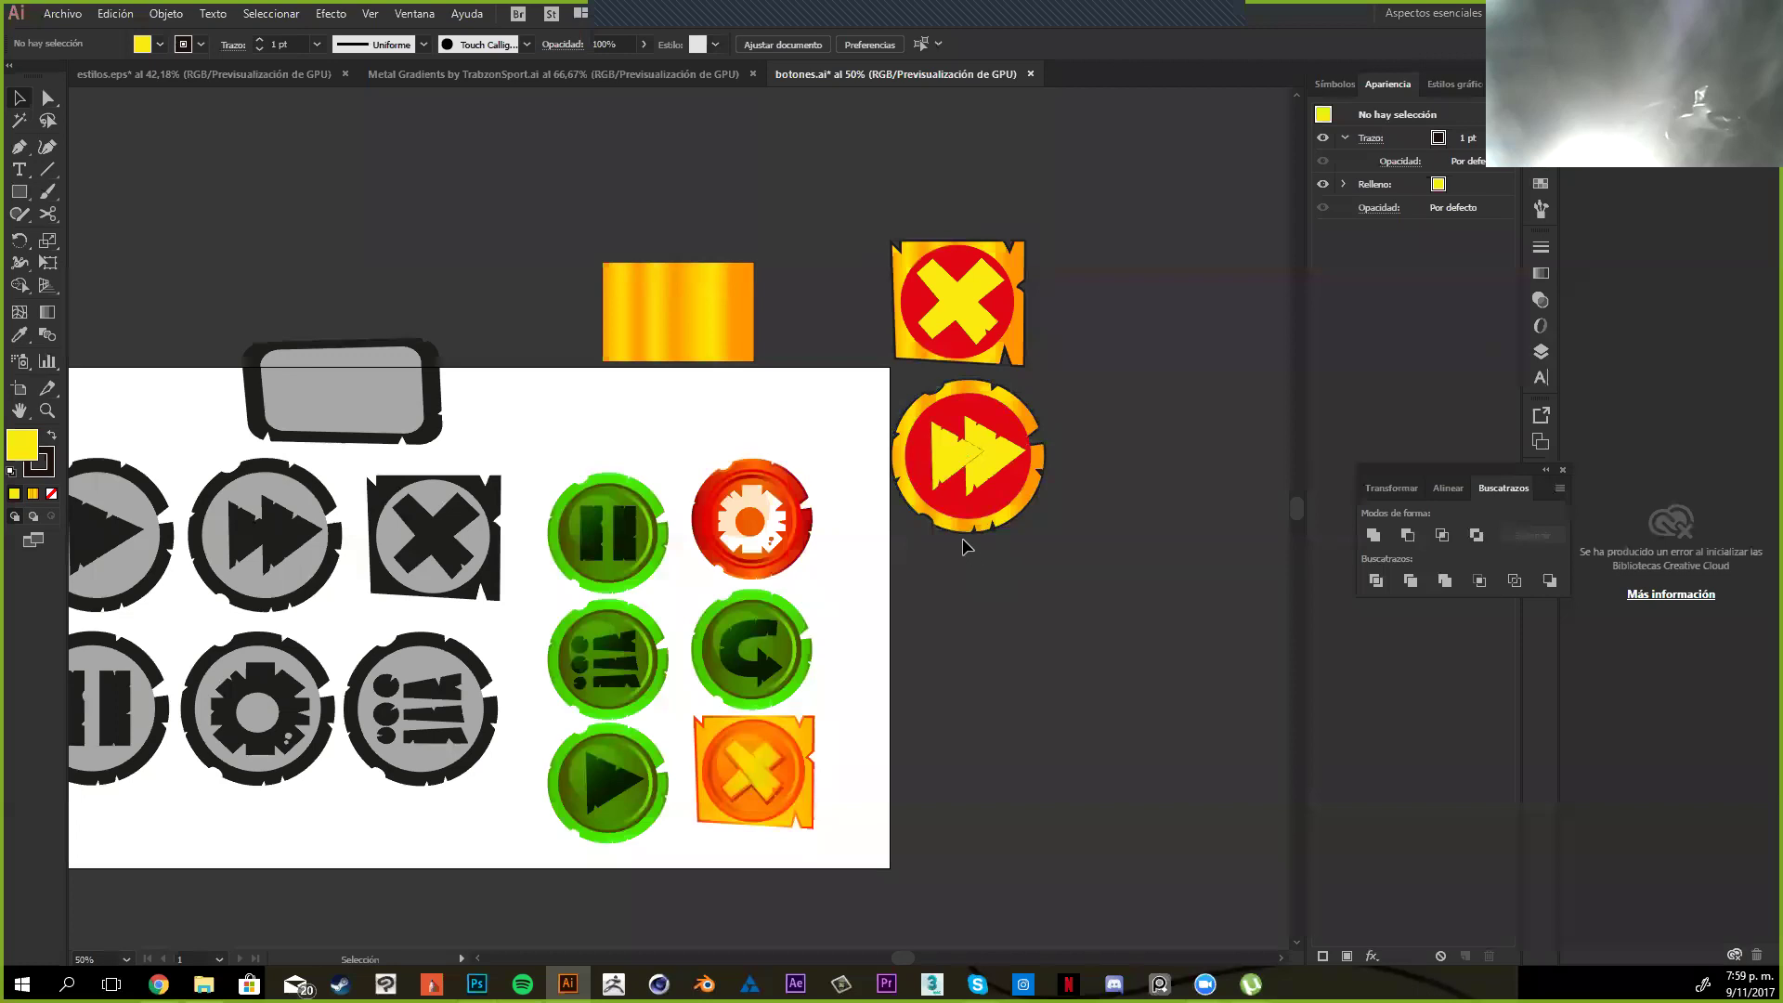
# Sample the gold gradient rectangle and the fast-forward copy's arrows and outer ring with the Eyedropper
pyautogui.press('i')
pyautogui.click(692, 343)
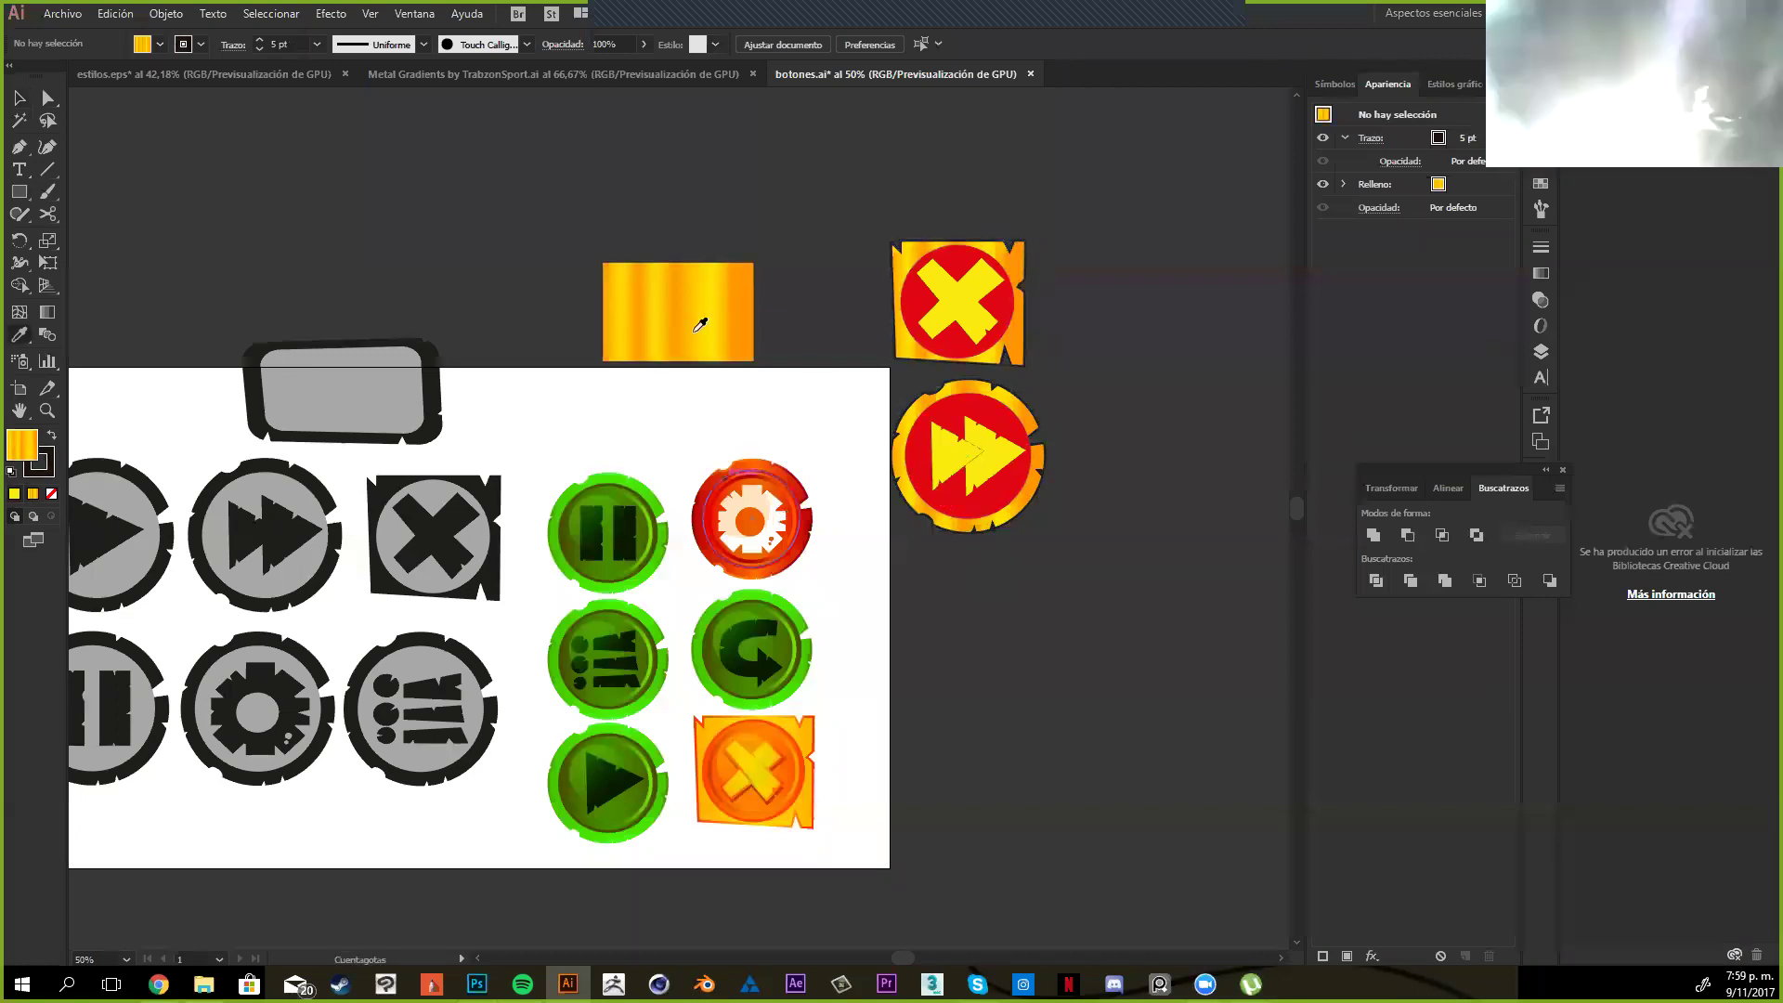
pyautogui.click(958, 478)
pyautogui.click(981, 453)
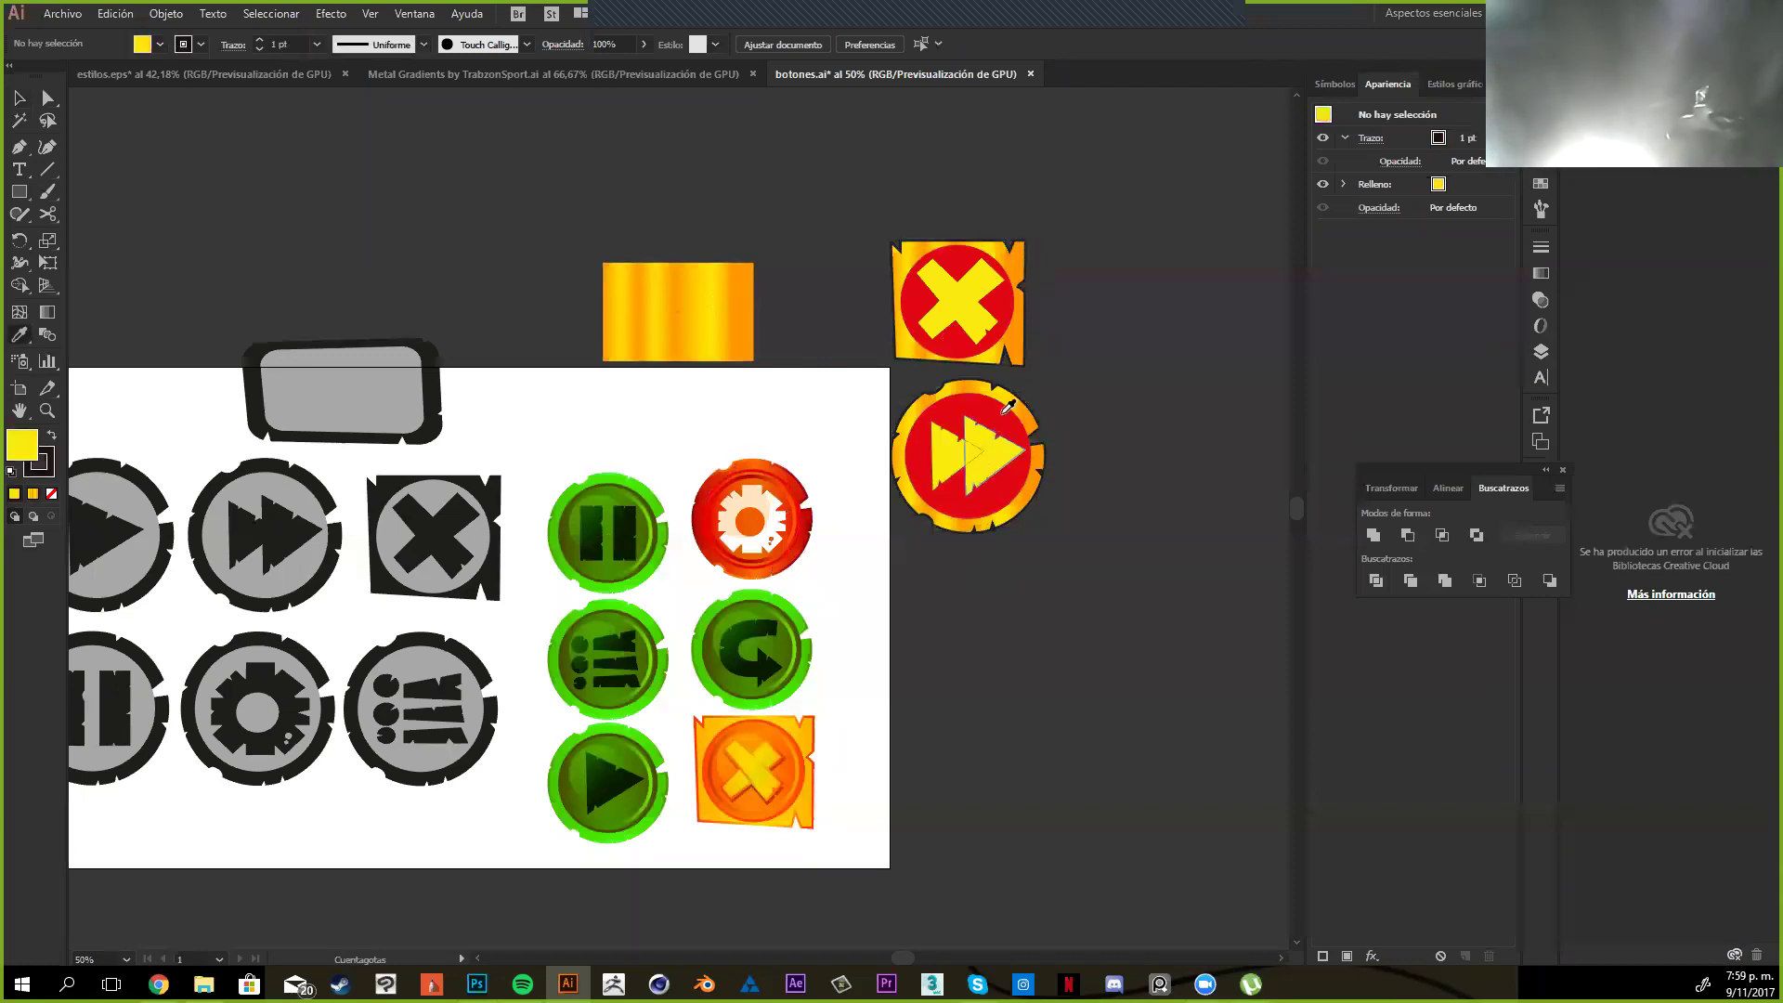
pyautogui.click(1020, 399)
pyautogui.moveTo(1004, 648); pyautogui.dragTo(1078, 669)
# Switch to the estilos.eps document and add area text reading "haaaaaa" at 120 pt, to the right of the large lettering sample
pyautogui.click(445, 74)
pyautogui.moveTo(965, 552); pyautogui.dragTo(1058, 558)
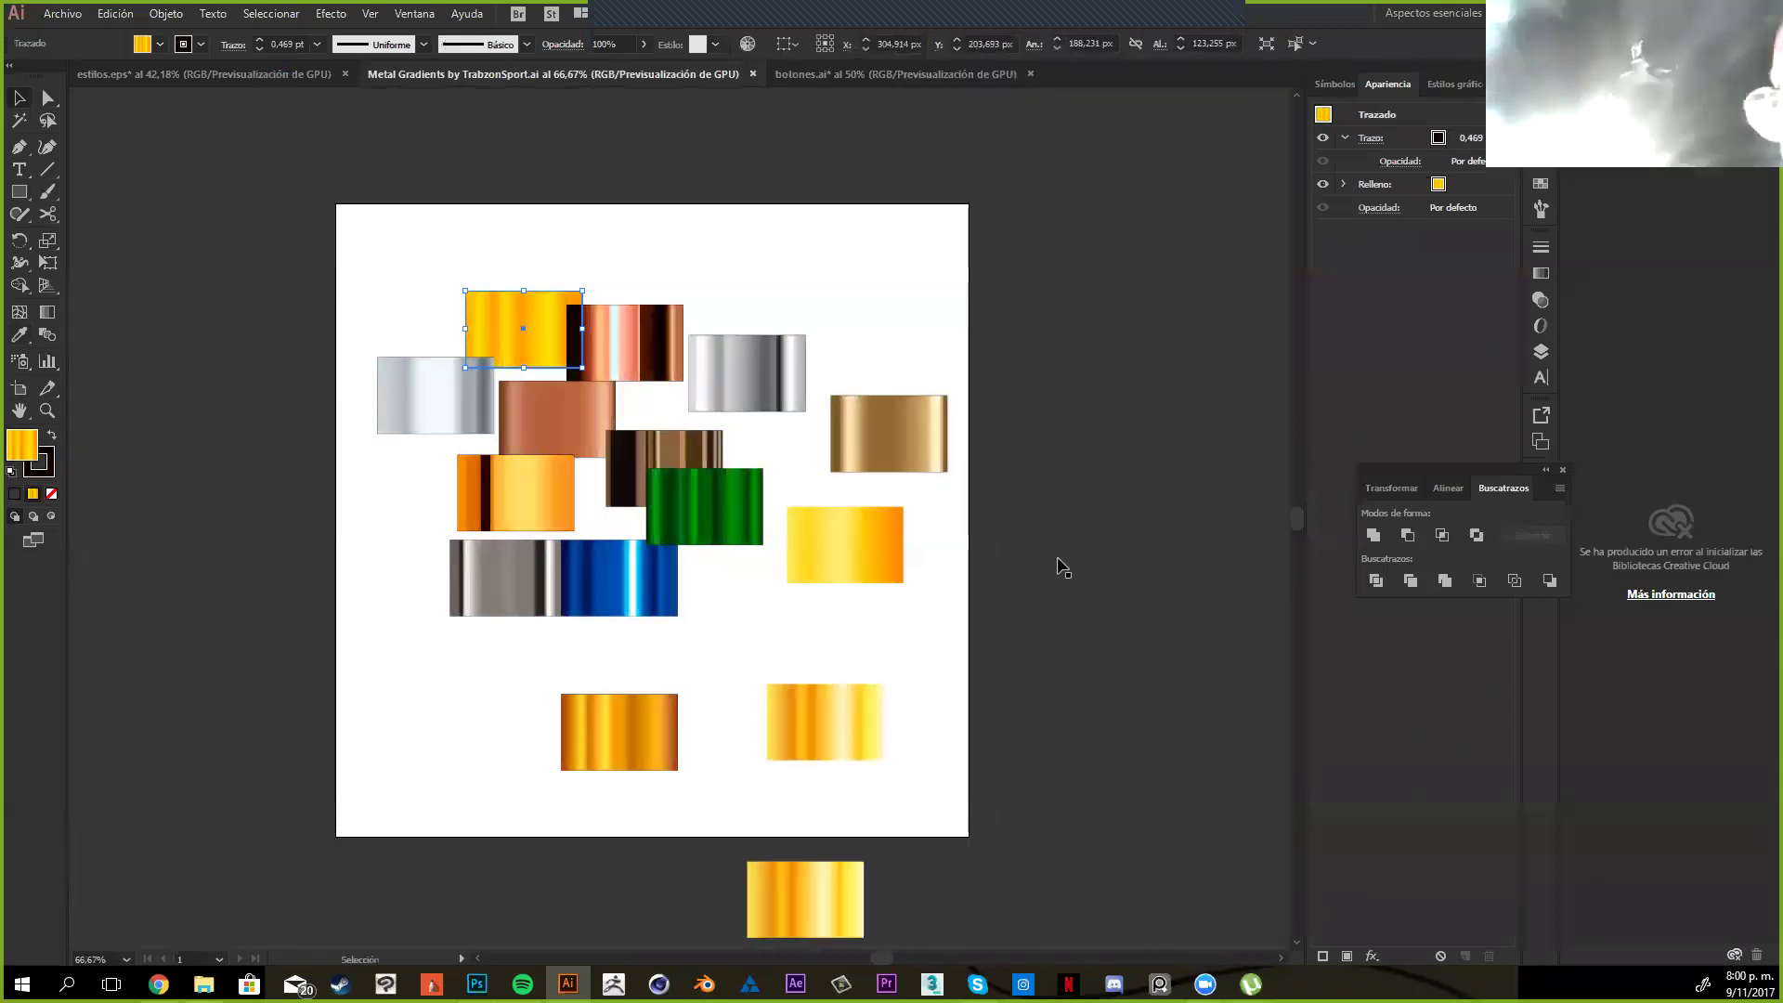
pyautogui.hotkey('ctrl', 'shift', 'F6')
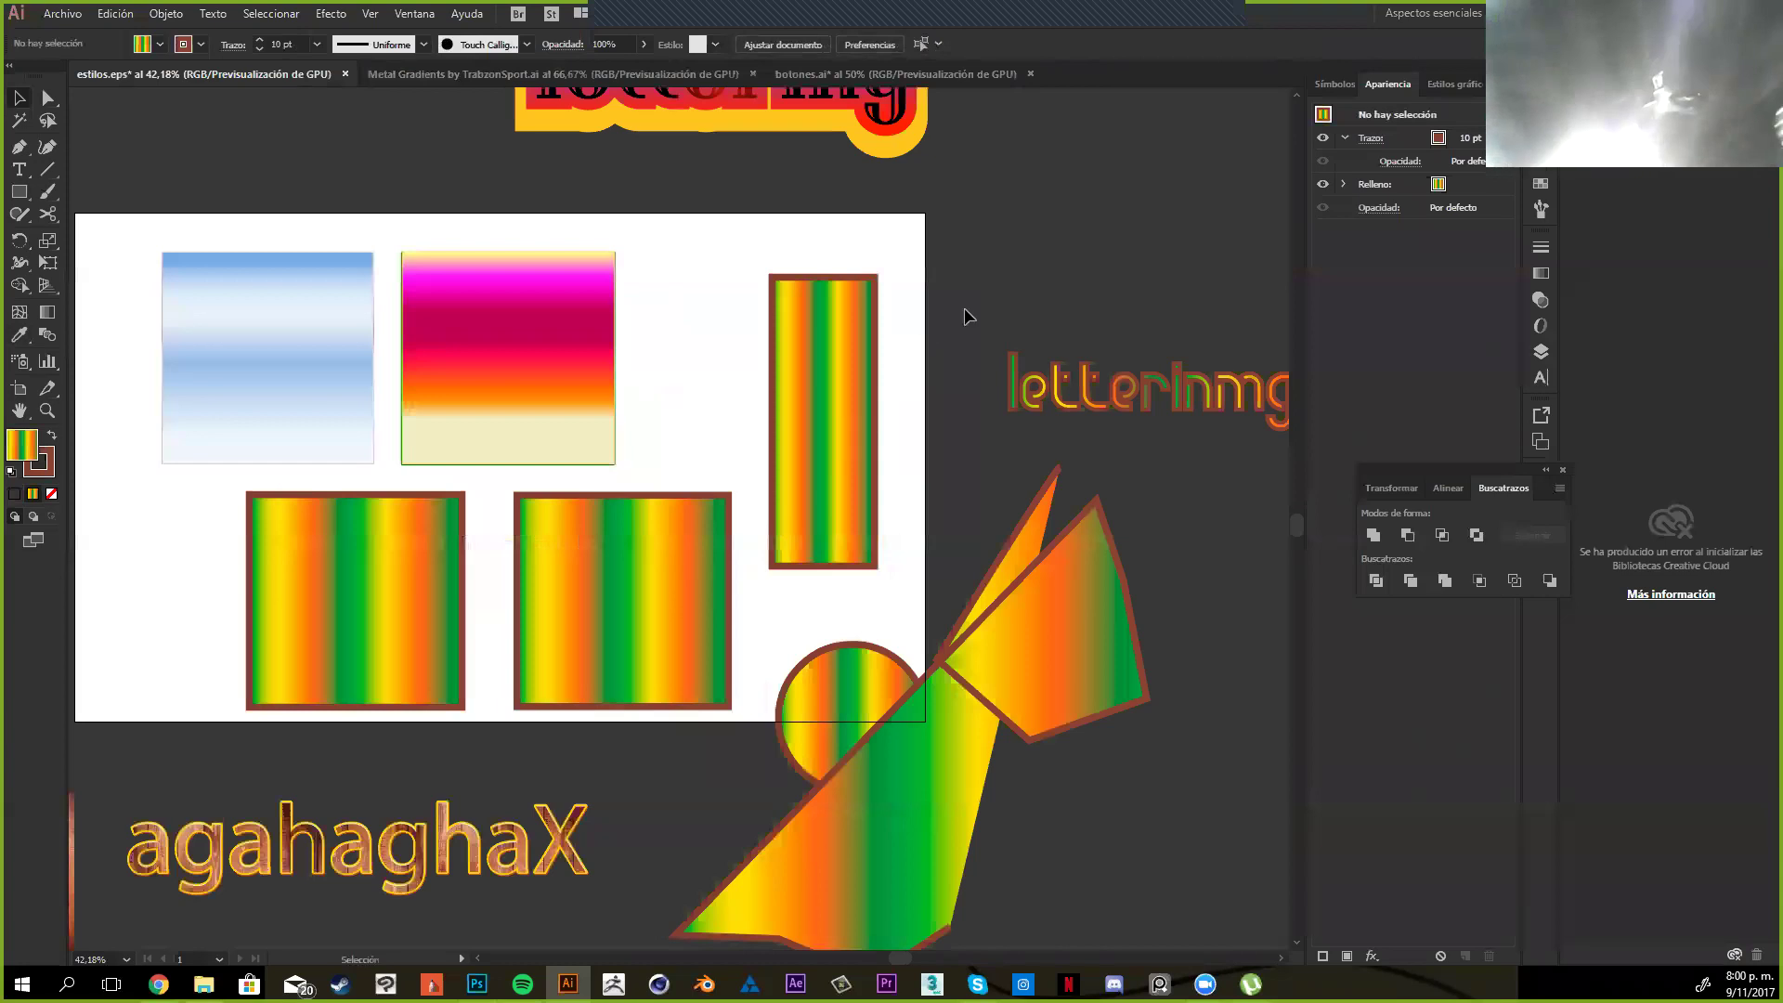
pyautogui.moveTo(811, 288); pyautogui.dragTo(983, 528)
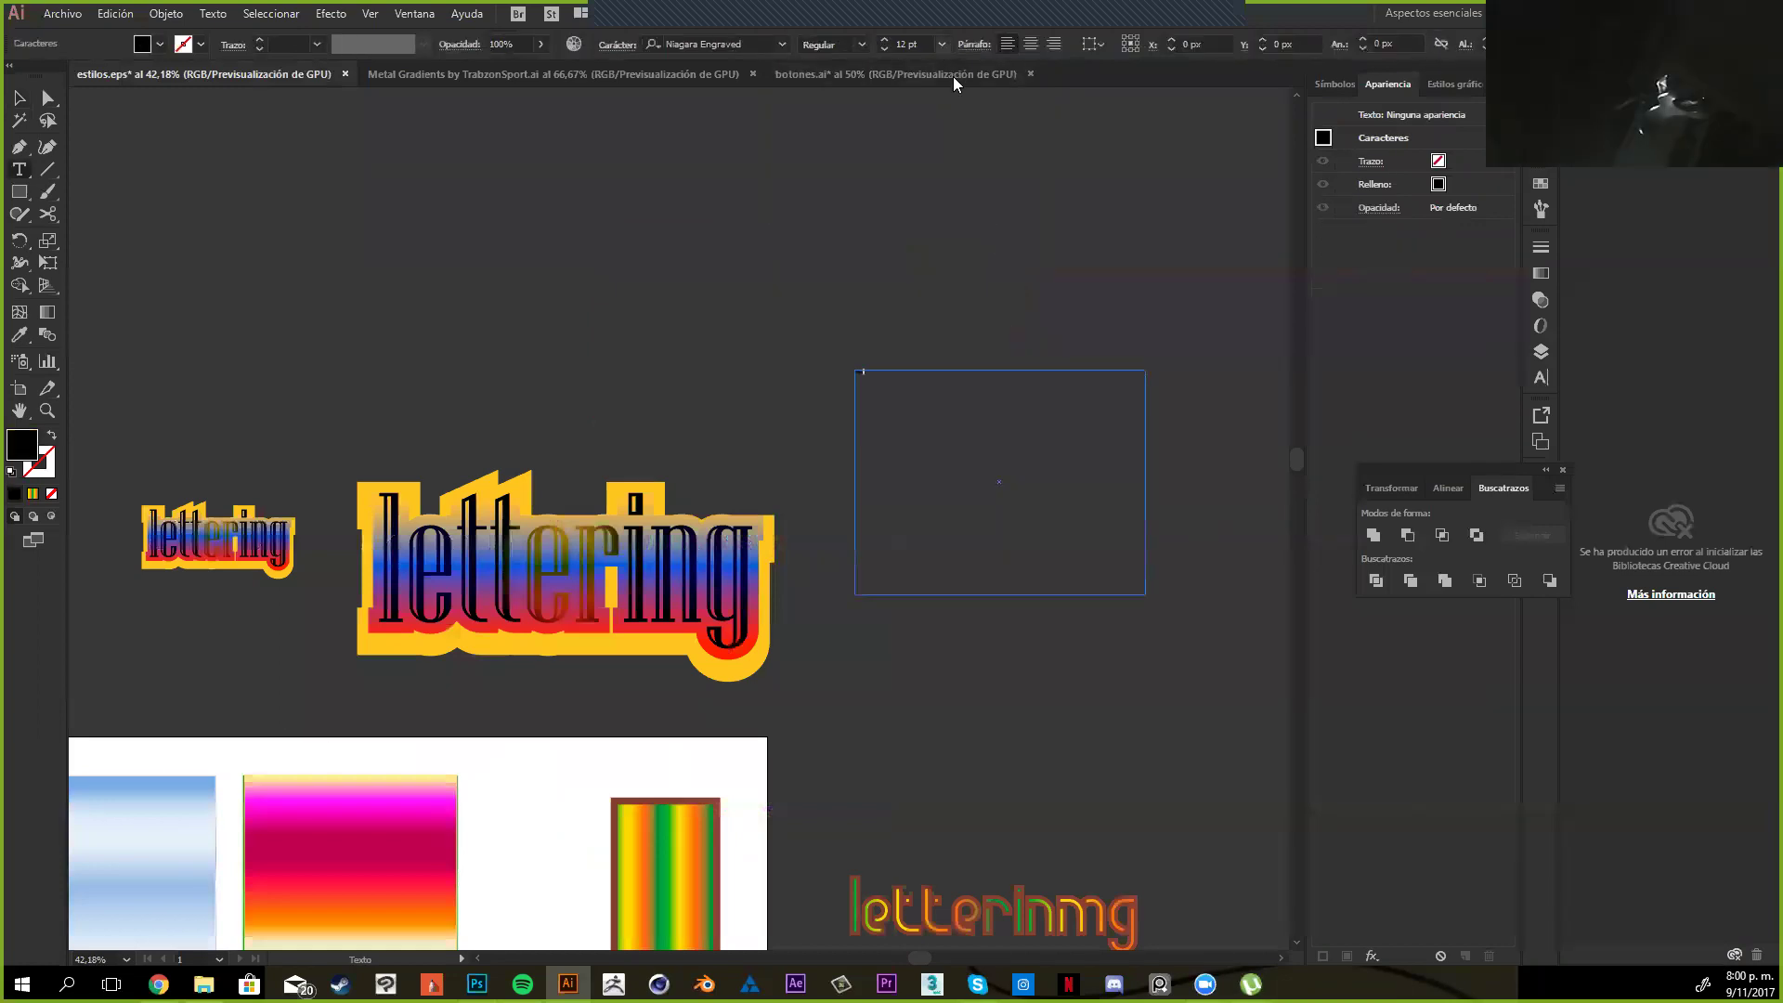
pyautogui.click(941, 44)
pyautogui.click(970, 354)
pyautogui.click(940, 44)
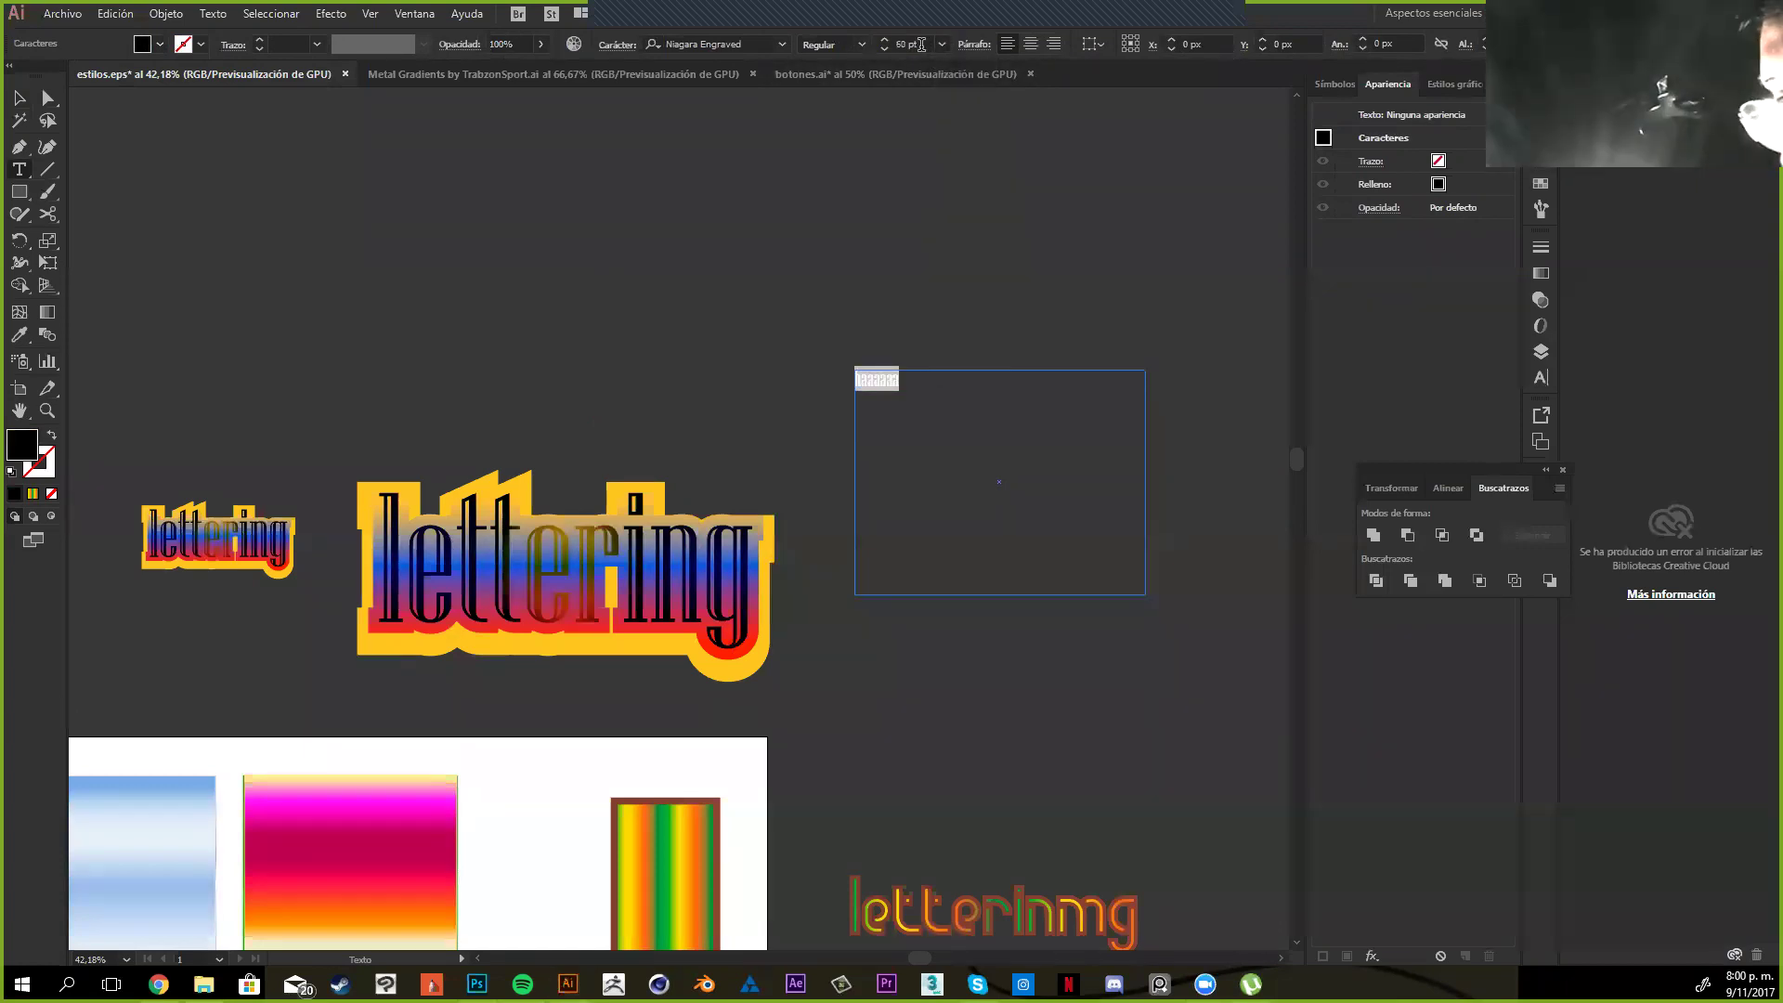
pyautogui.write('0')
pyautogui.press('Return')
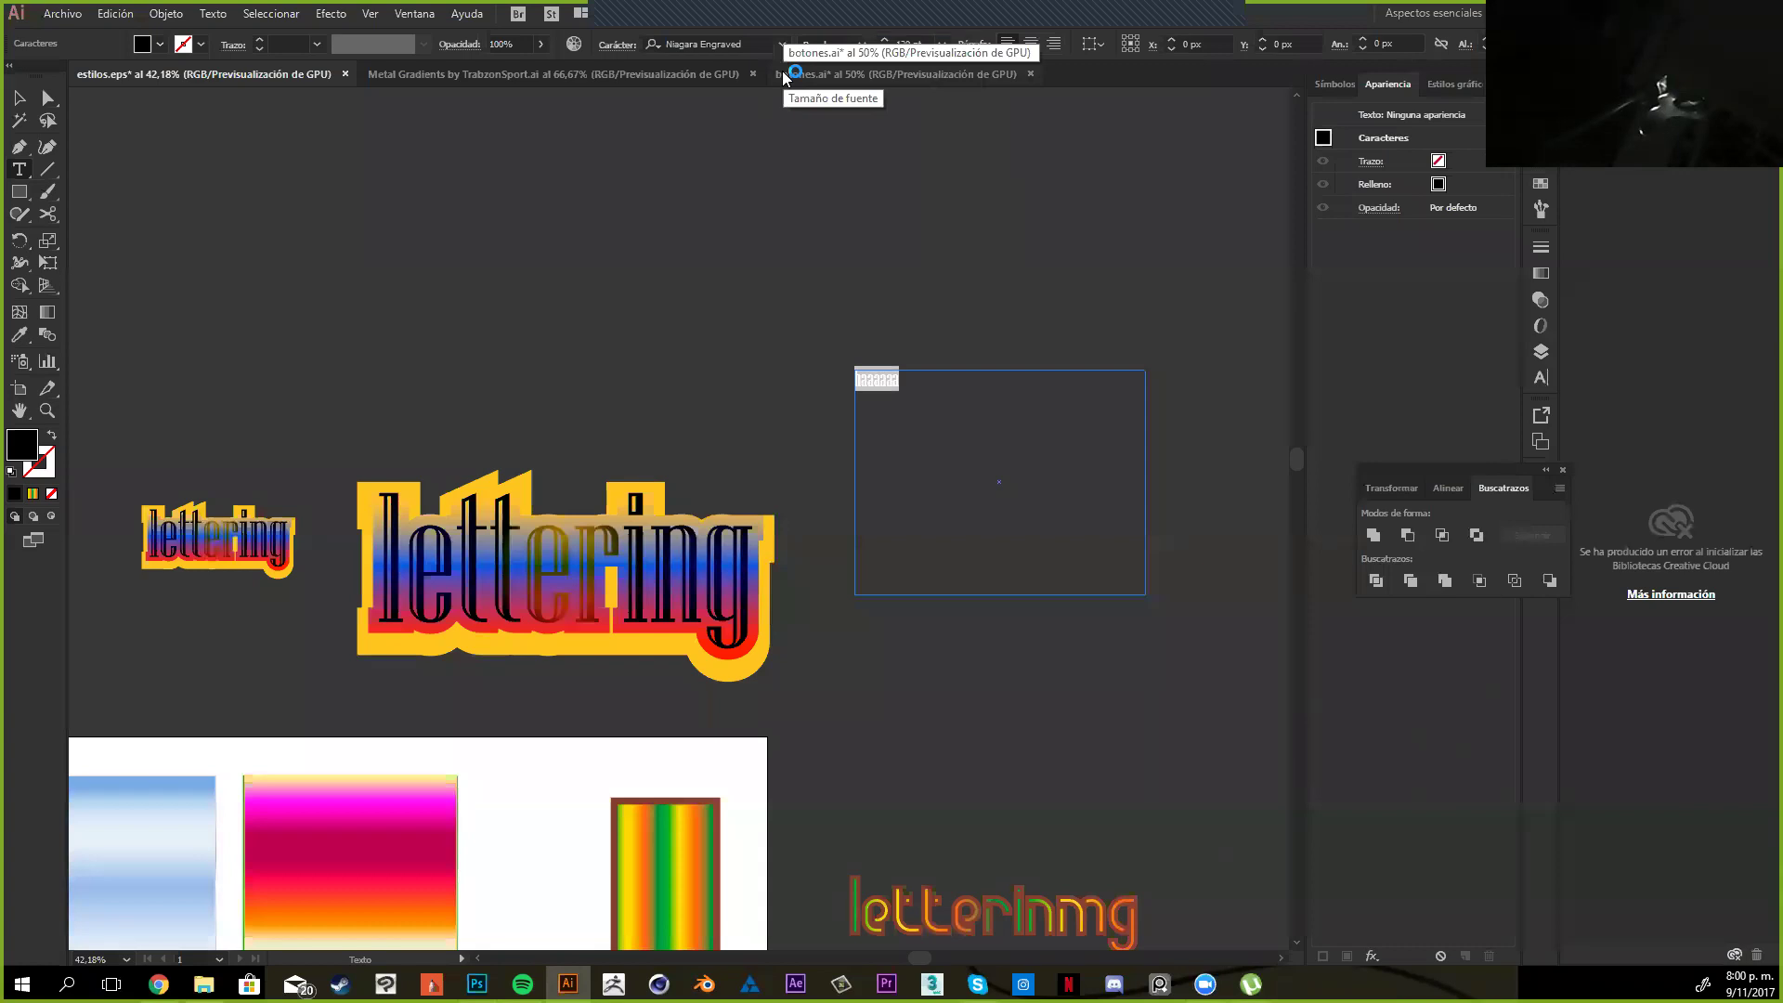
pyautogui.press('Escape')
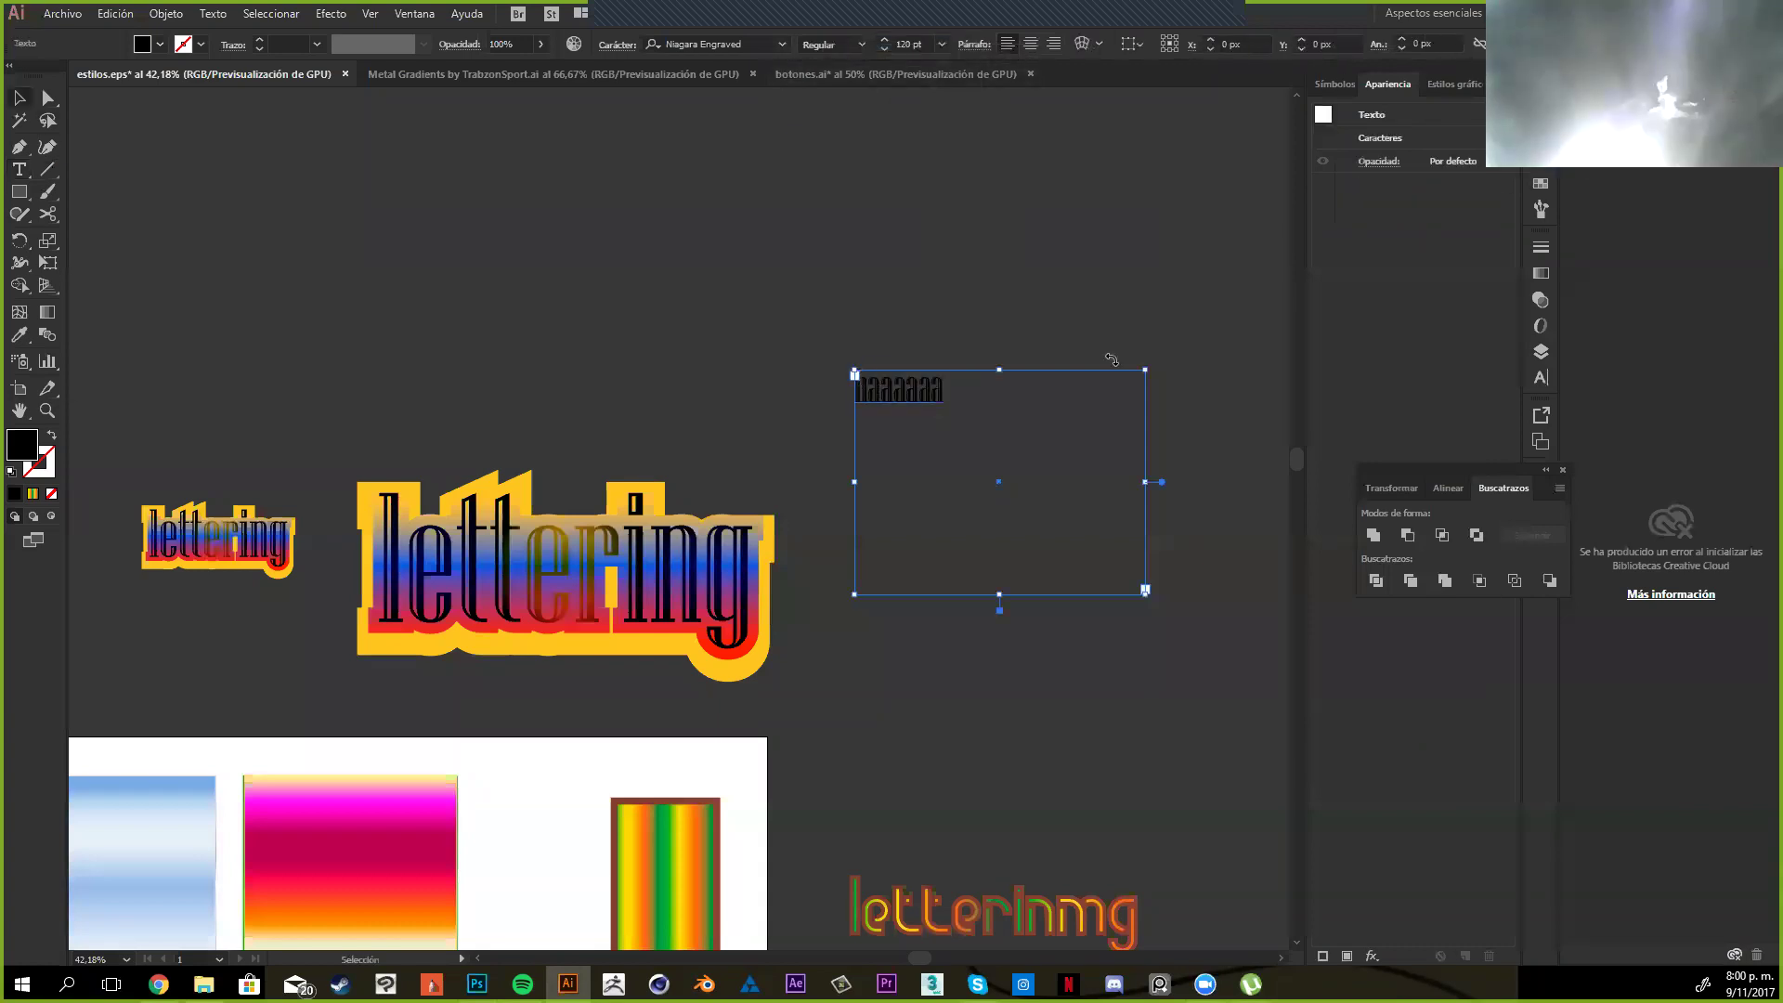
# Undo the enlargement of the "haaaaaa" text frame and move the frame beside the large lettering sample
pyautogui.moveTo(1145, 370); pyautogui.dragTo(1318, 187)
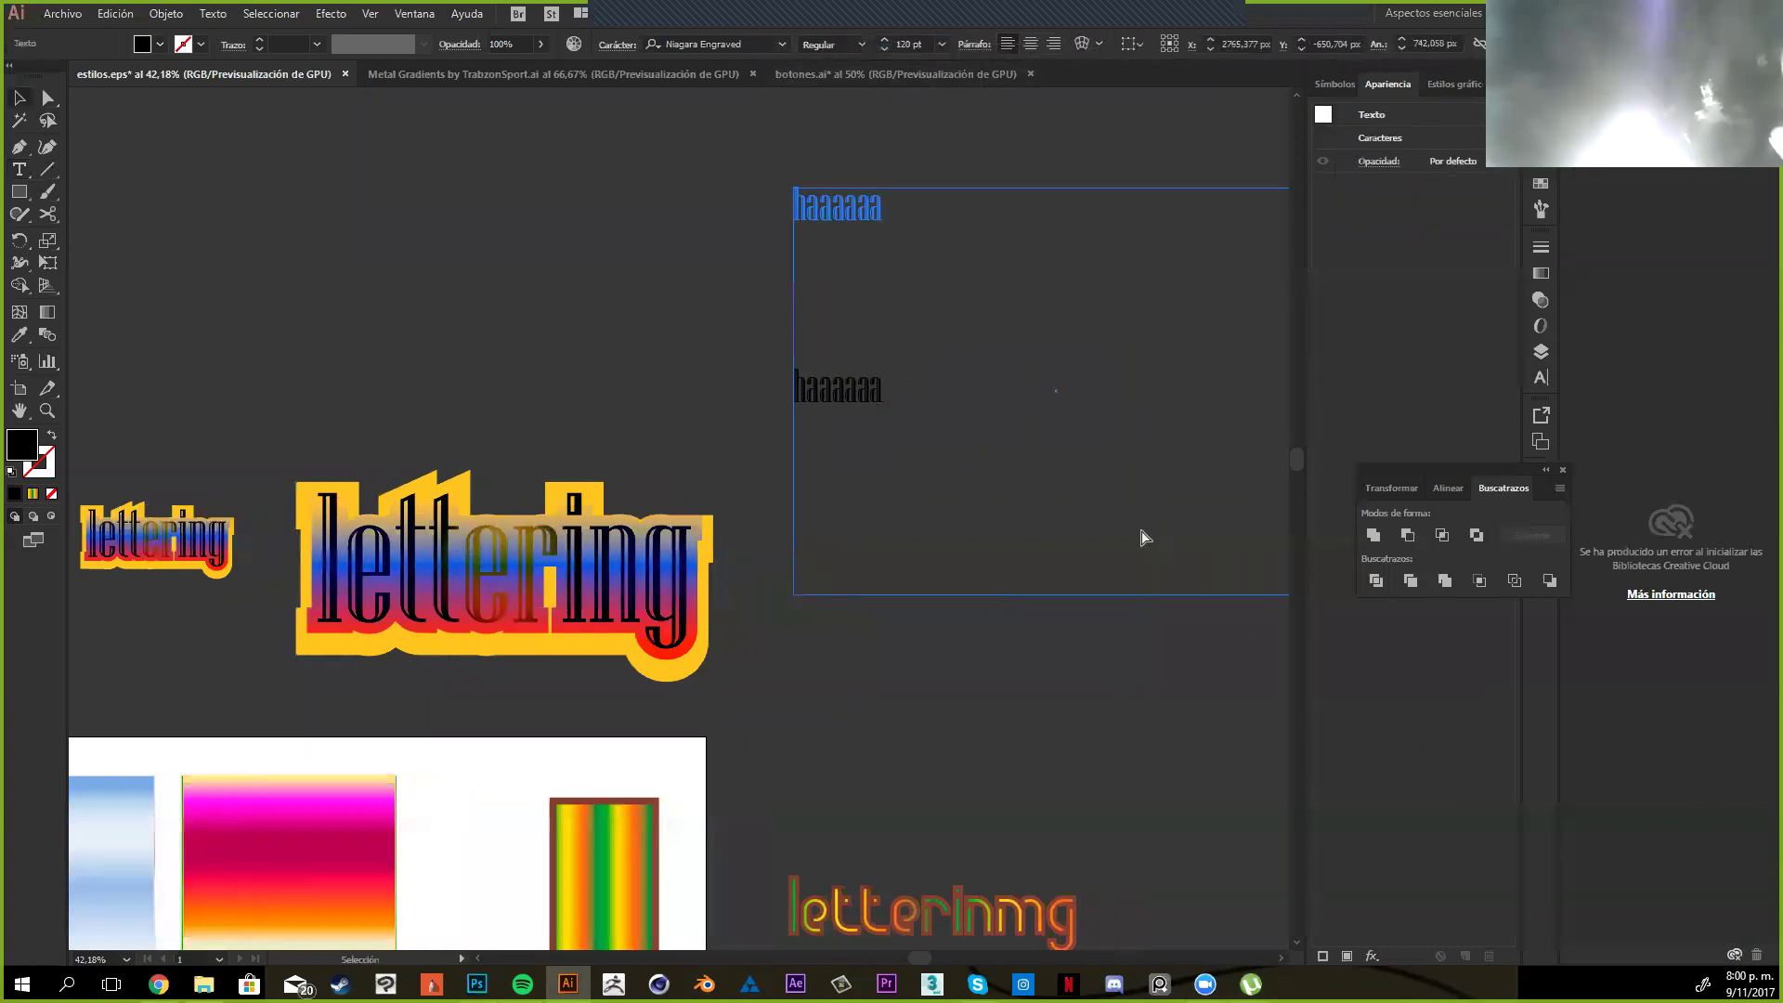
pyautogui.hotkey('ctrl', 'z')
pyautogui.hotkey('ctrl', 'space')
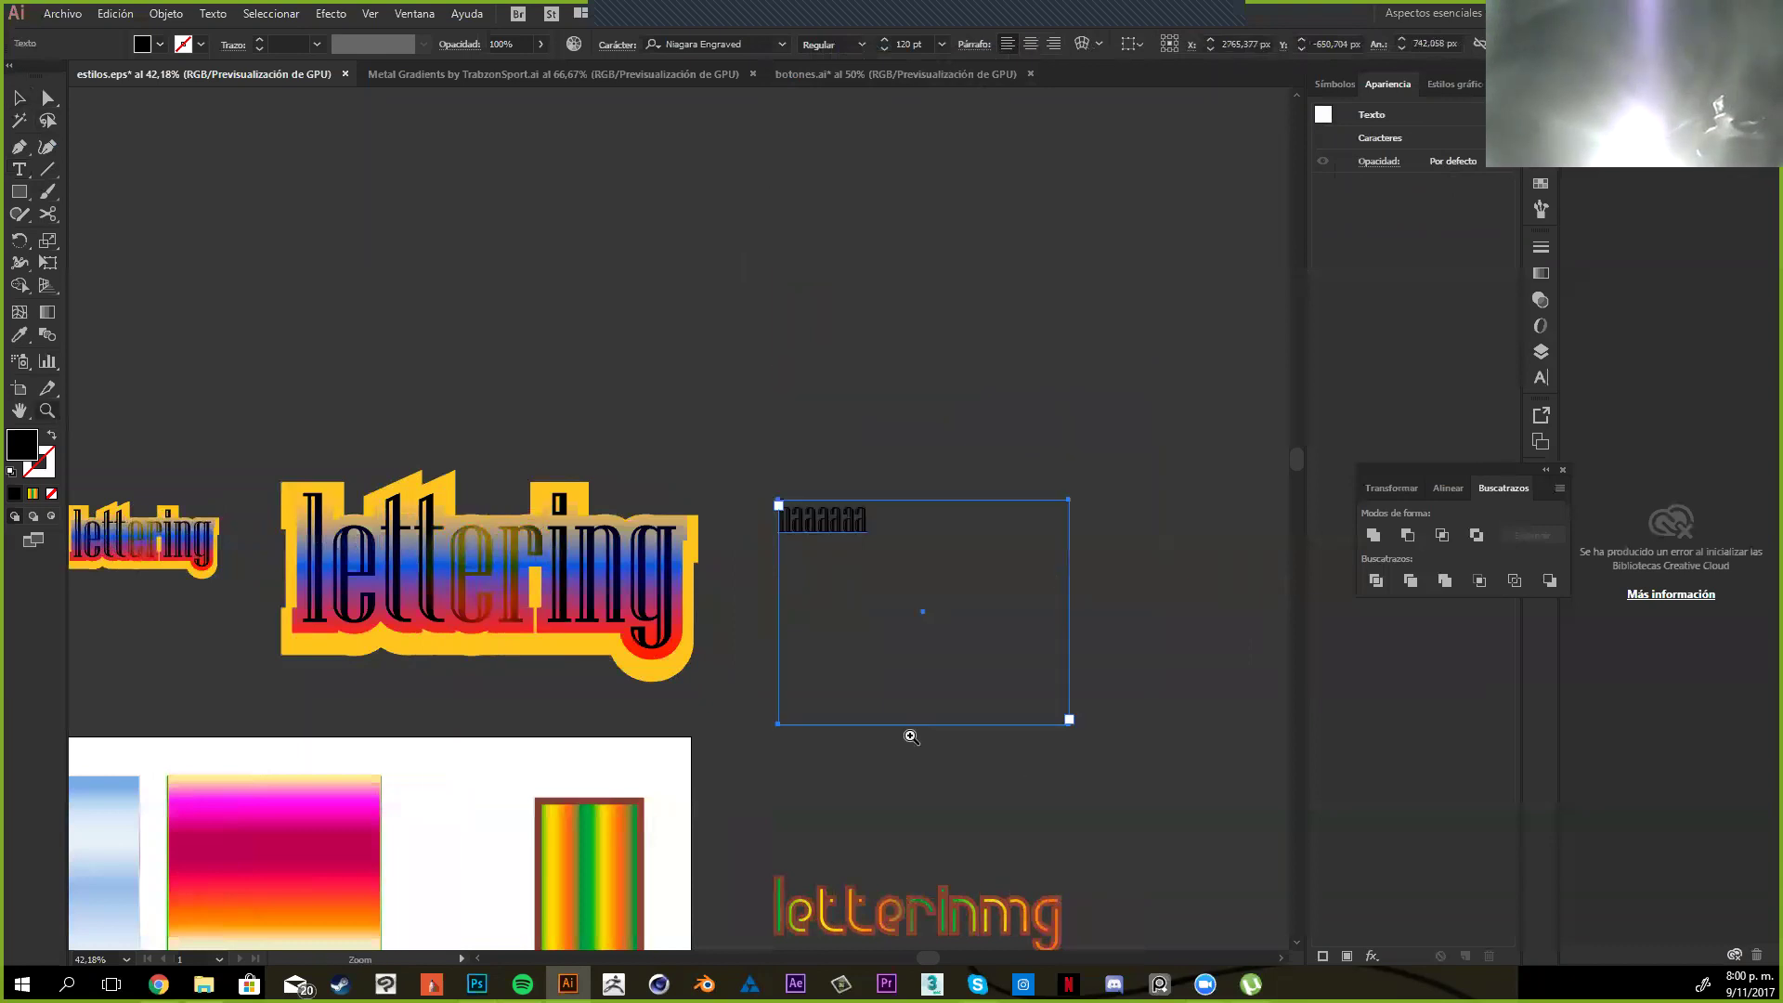
pyautogui.moveTo(910, 736); pyautogui.dragTo(968, 677)
pyautogui.moveTo(862, 538); pyautogui.dragTo(1007, 327)
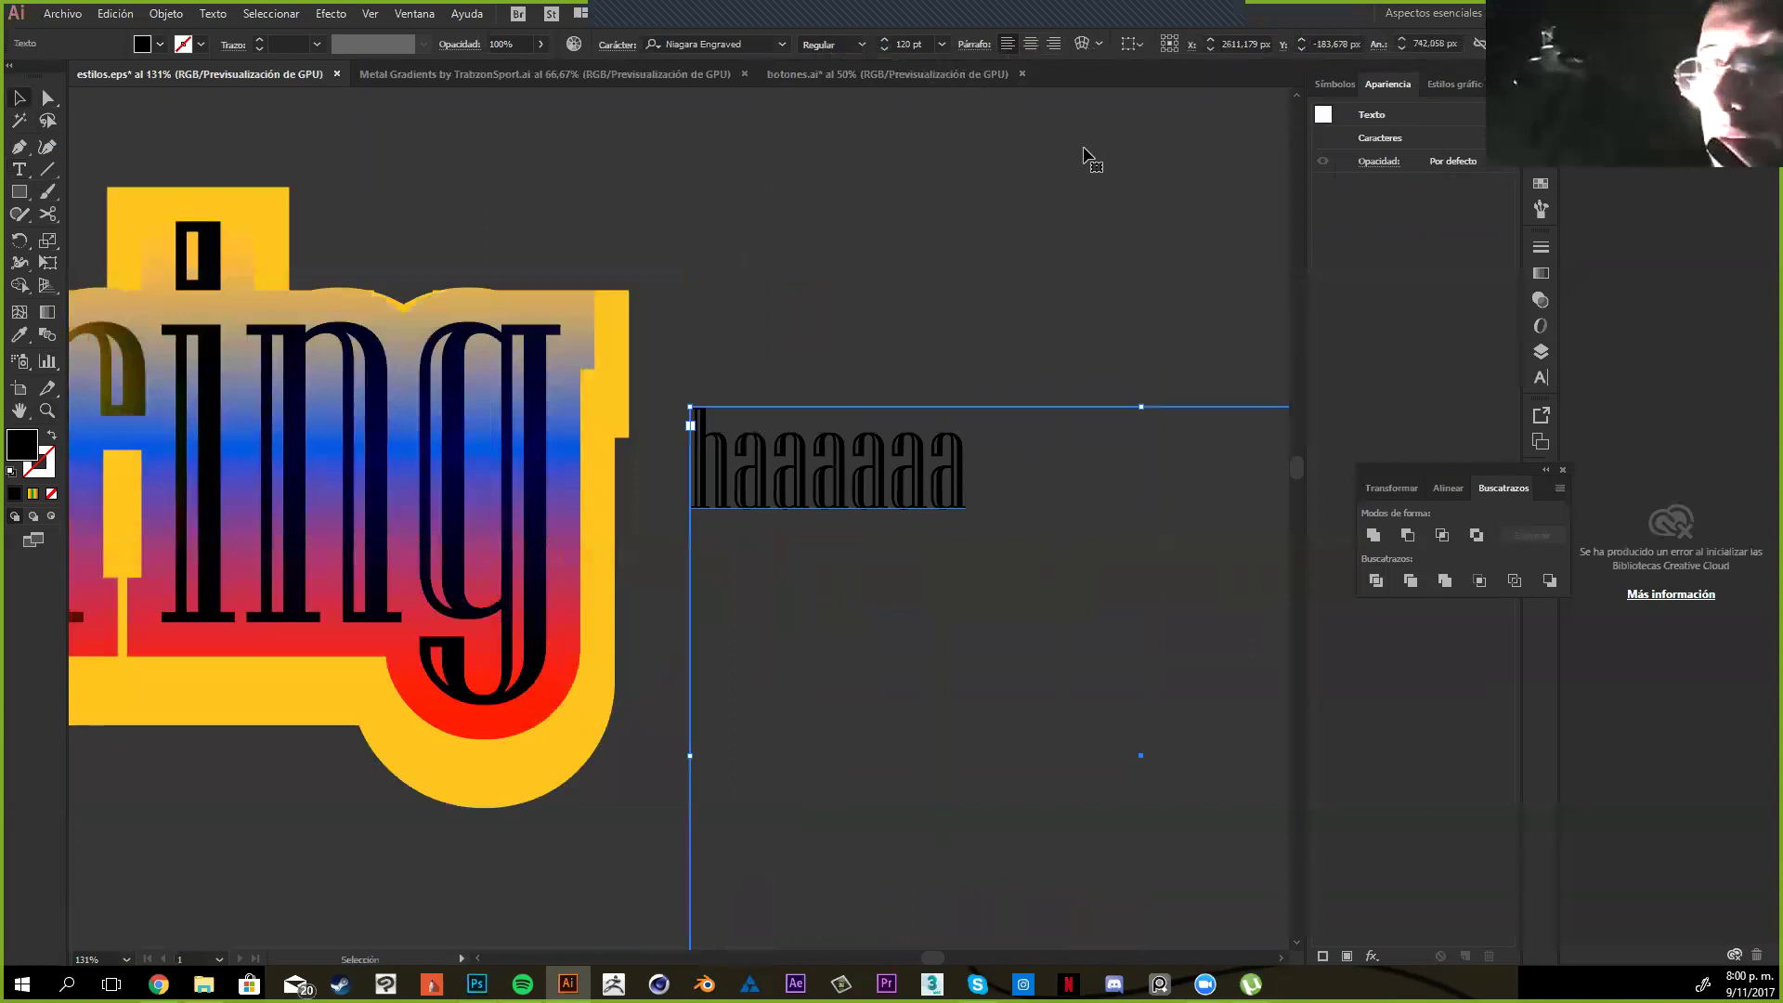
pyautogui.click(872, 299)
pyautogui.click(934, 445)
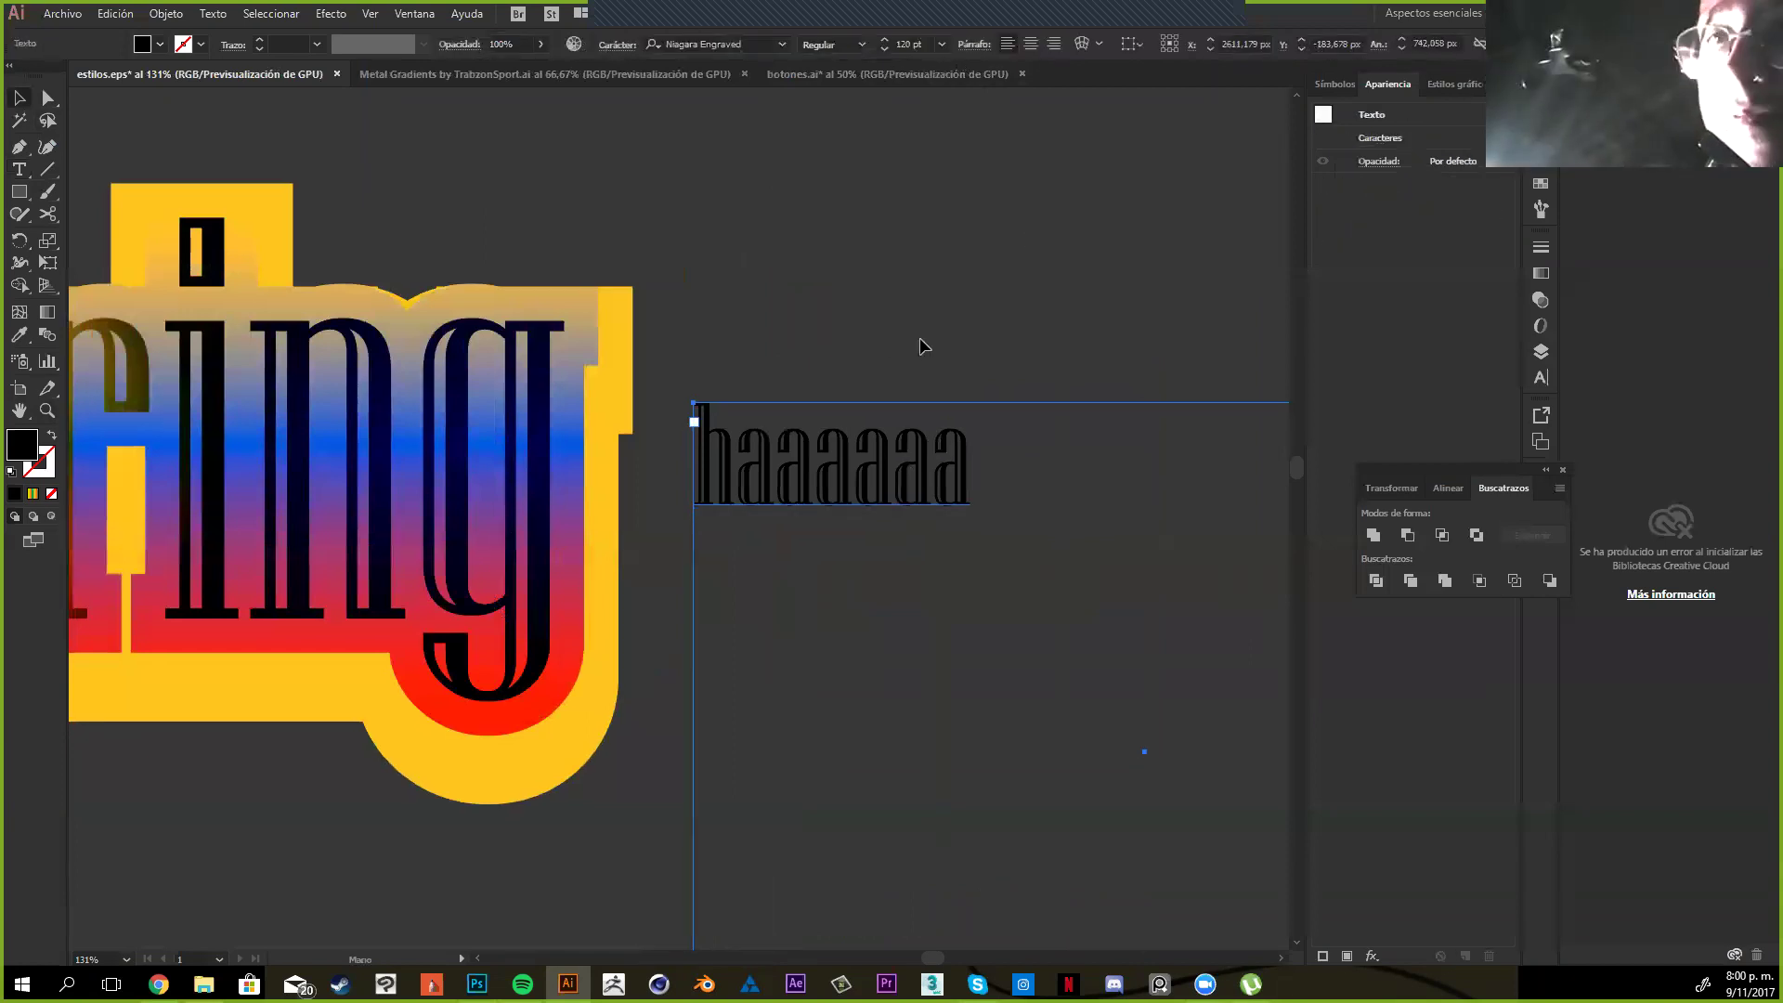
pyautogui.moveTo(857, 459); pyautogui.dragTo(863, 451)
# Set the fill of the "haaaaaa" text to red (E80000) and deselect it
pyautogui.press('i')
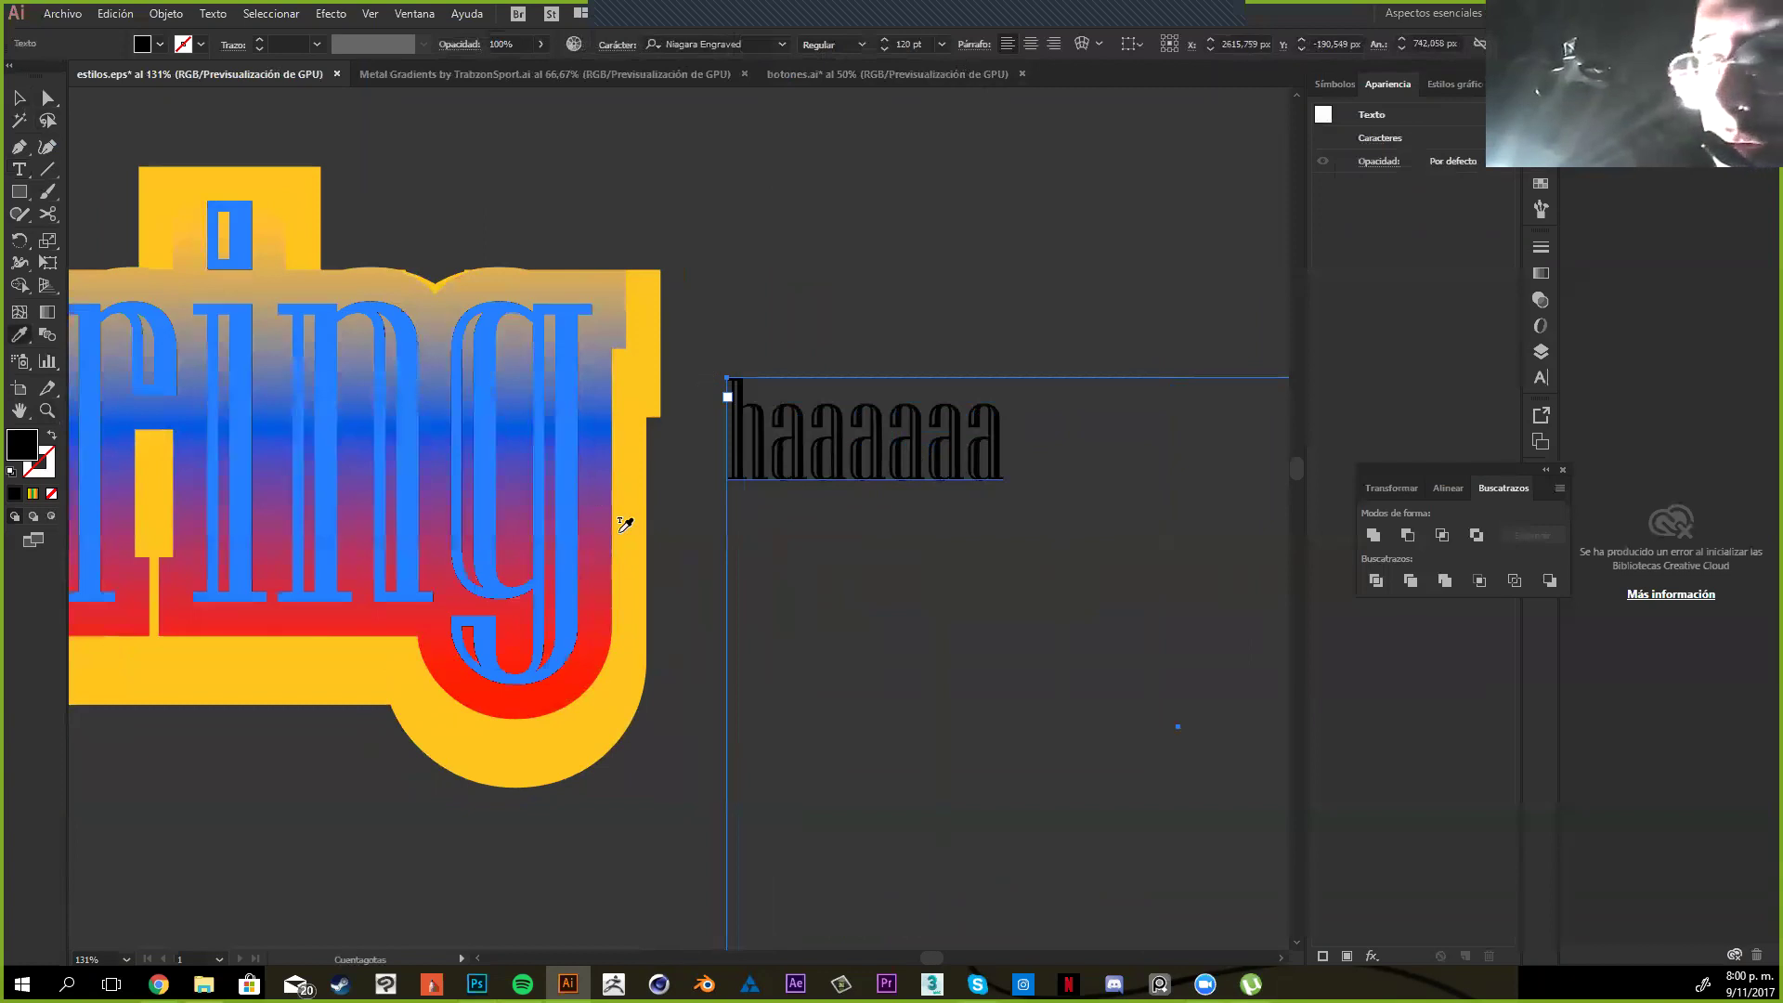
pyautogui.press('z')
pyautogui.keyDown('alt'); pyautogui.click(841, 518); pyautogui.keyUp('alt')
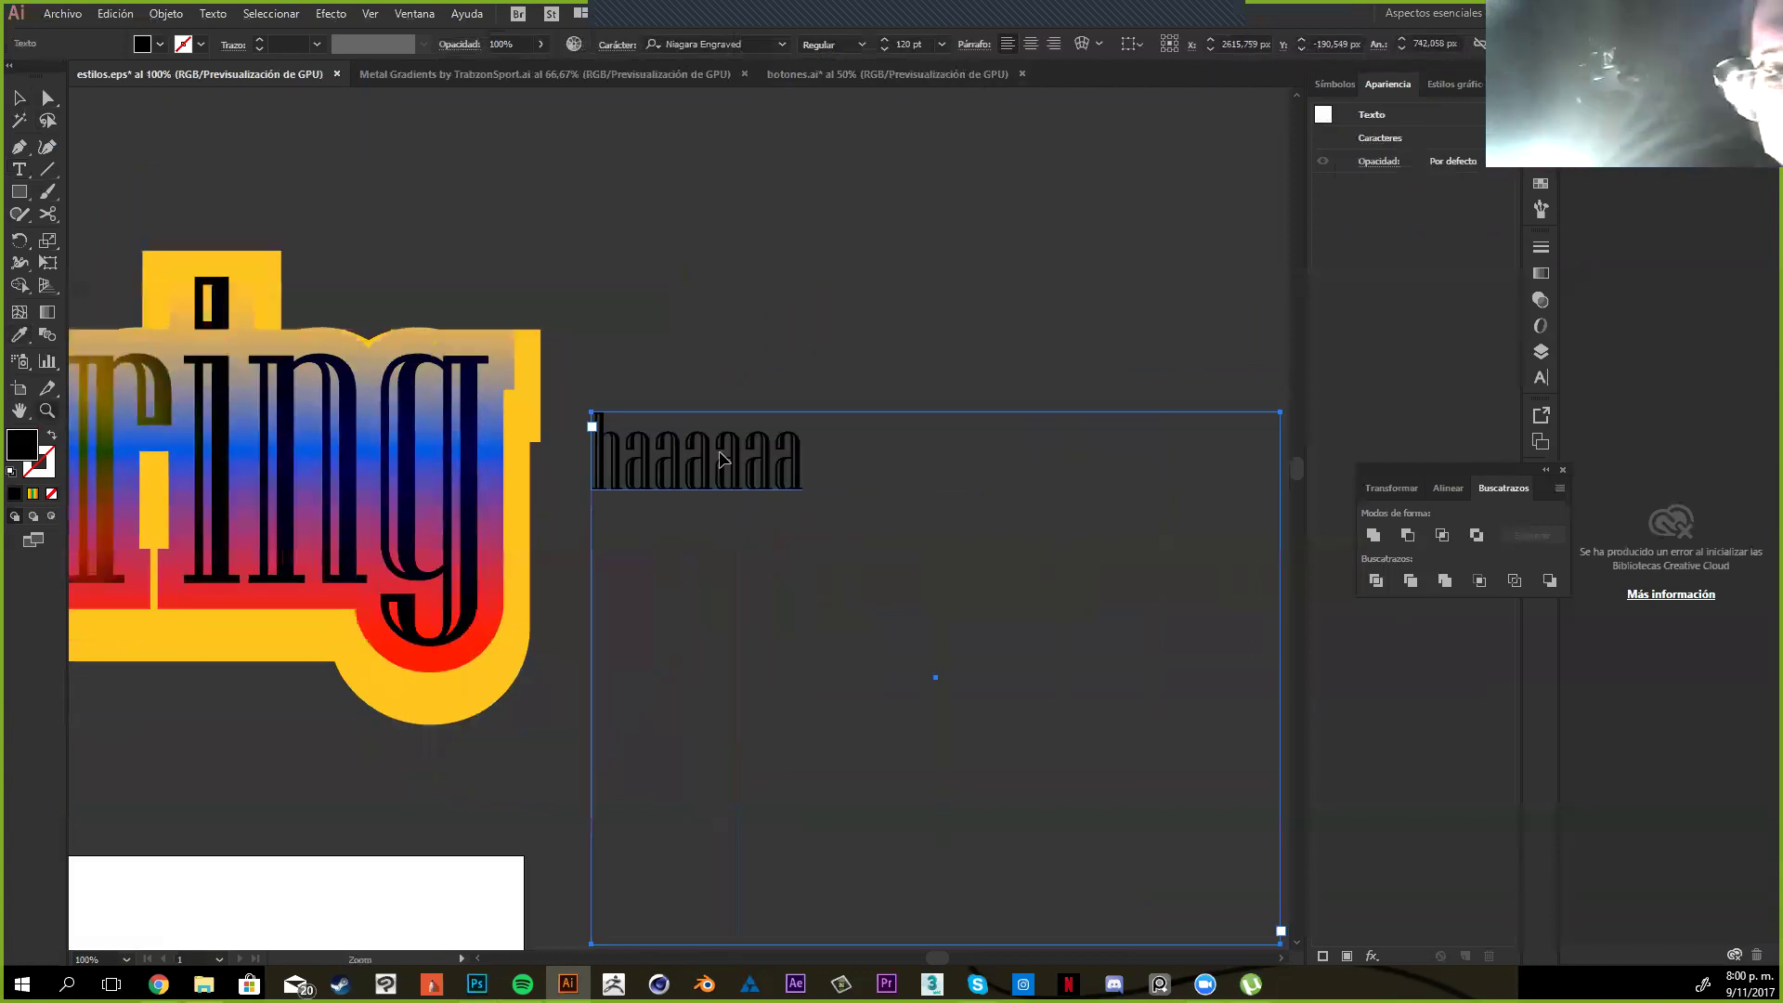
pyautogui.hotkey('ctrl', '-')
pyautogui.hotkey('ctrl', '-')
pyautogui.hotkey('ctrl', '-')
pyautogui.press('v')
pyautogui.doubleClick(26, 448)
pyautogui.moveTo(913, 541); pyautogui.dragTo(974, 494)
pyautogui.click(1180, 481)
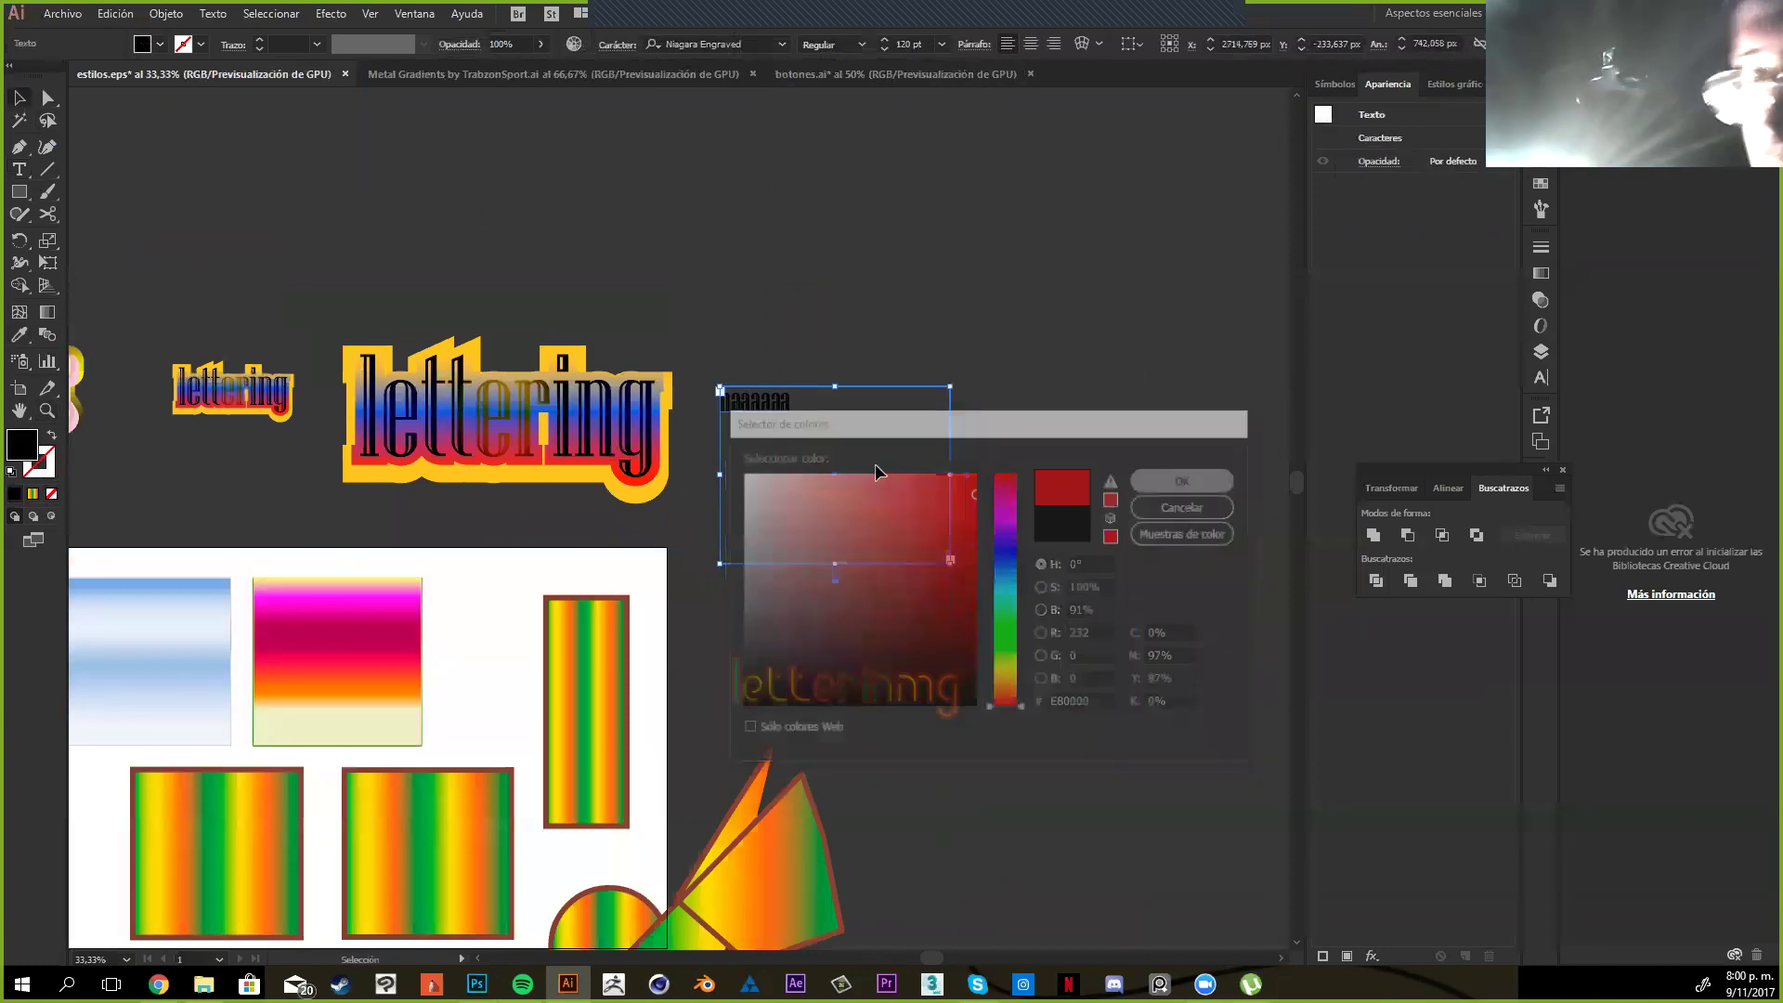
pyautogui.click(856, 374)
# Duplicate the red "haaaaaa" text to its right and transfer the large lettering sample's appearance to the copy
pyautogui.moveTo(943, 314); pyautogui.dragTo(901, 255)
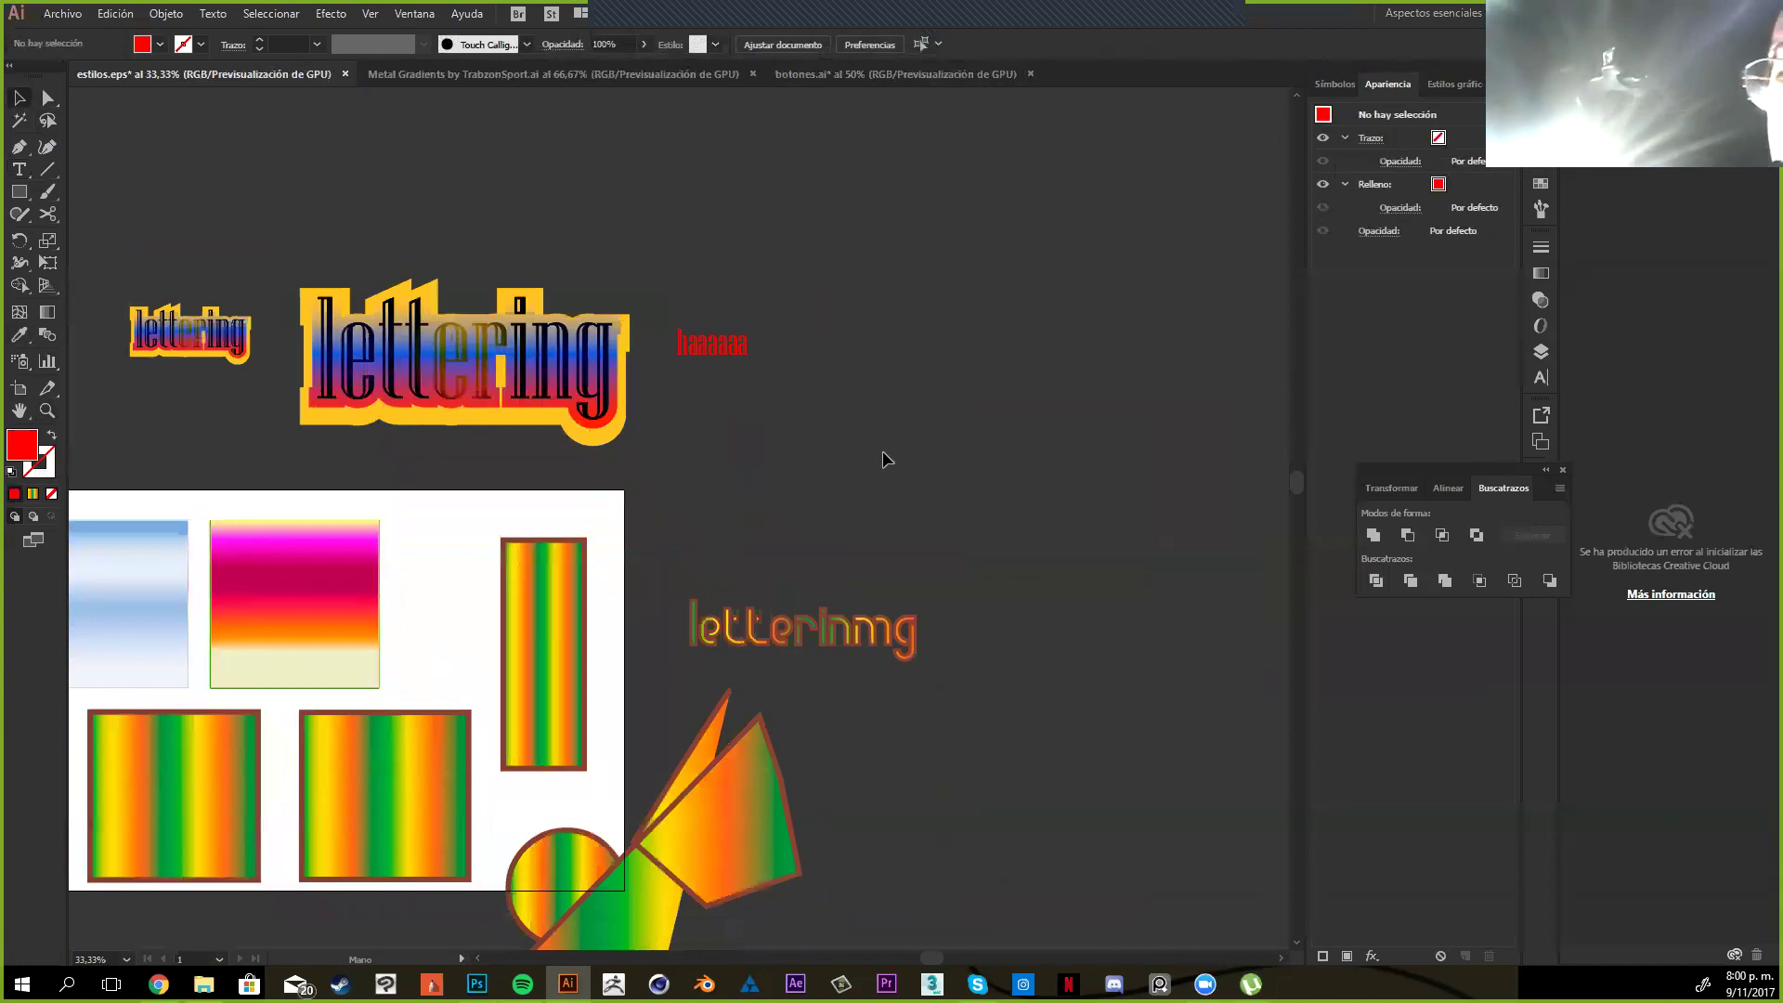
pyautogui.moveTo(551, 604); pyautogui.dragTo(537, 651)
pyautogui.hotkey('ctrl', 'z')
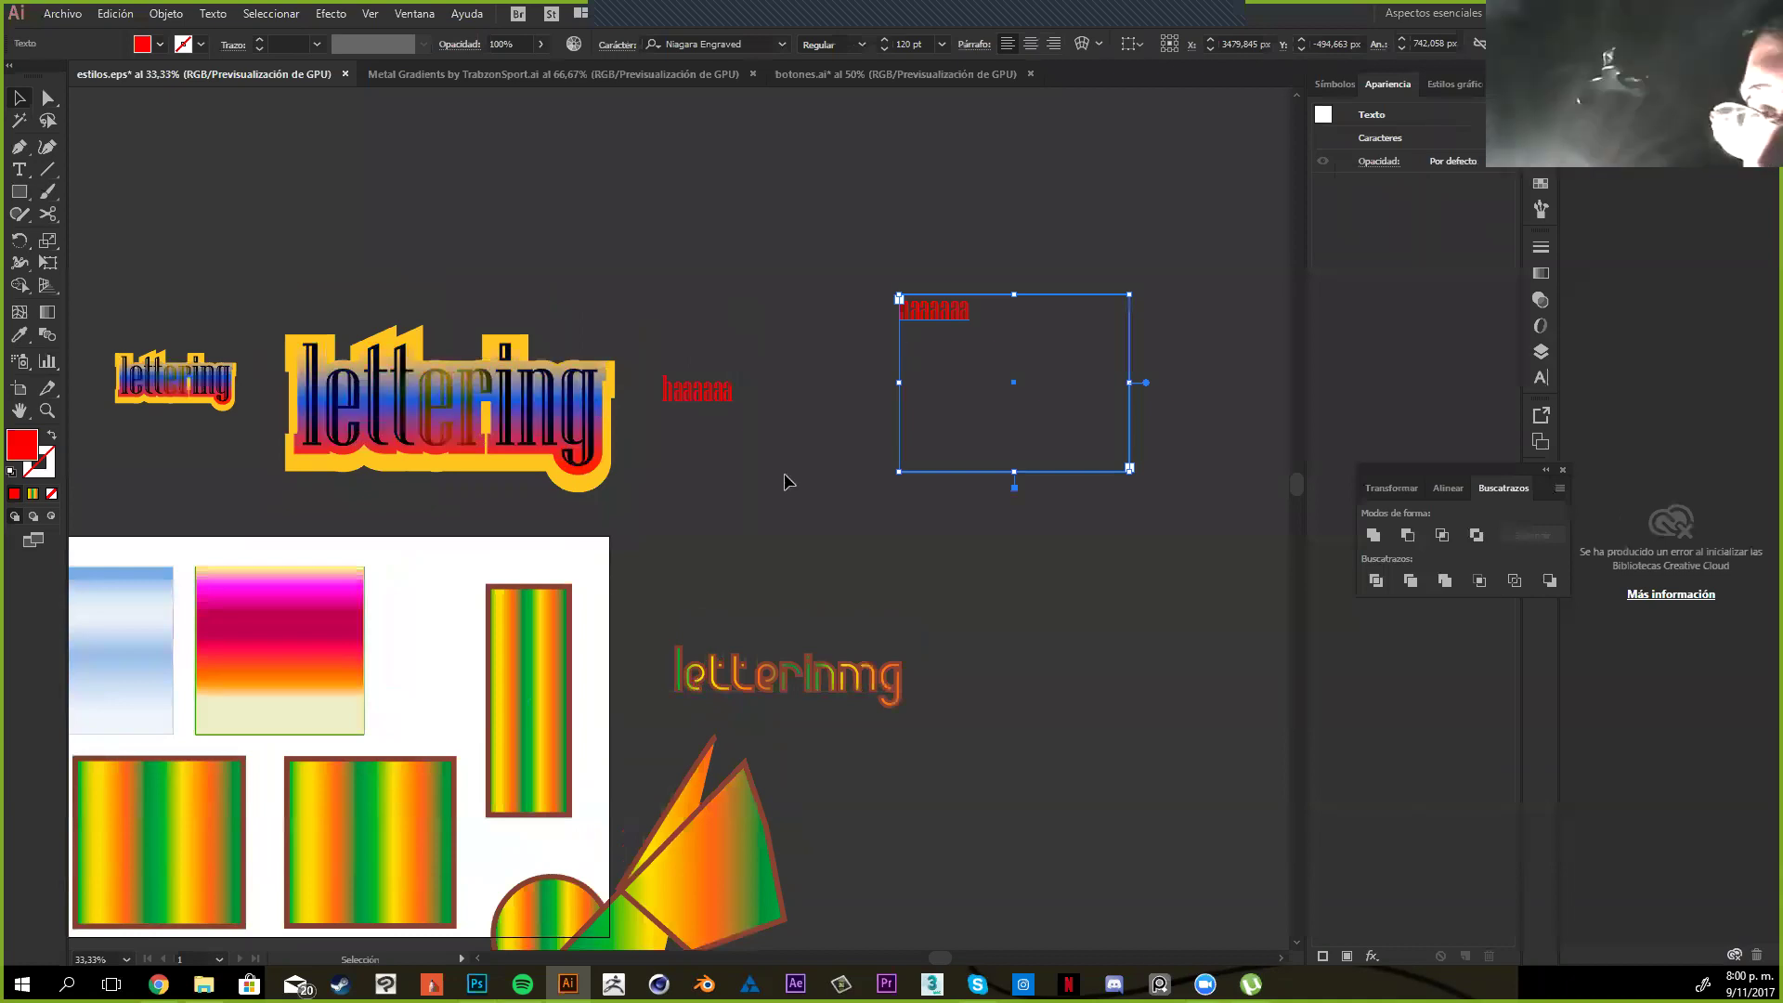
pyautogui.click(568, 417)
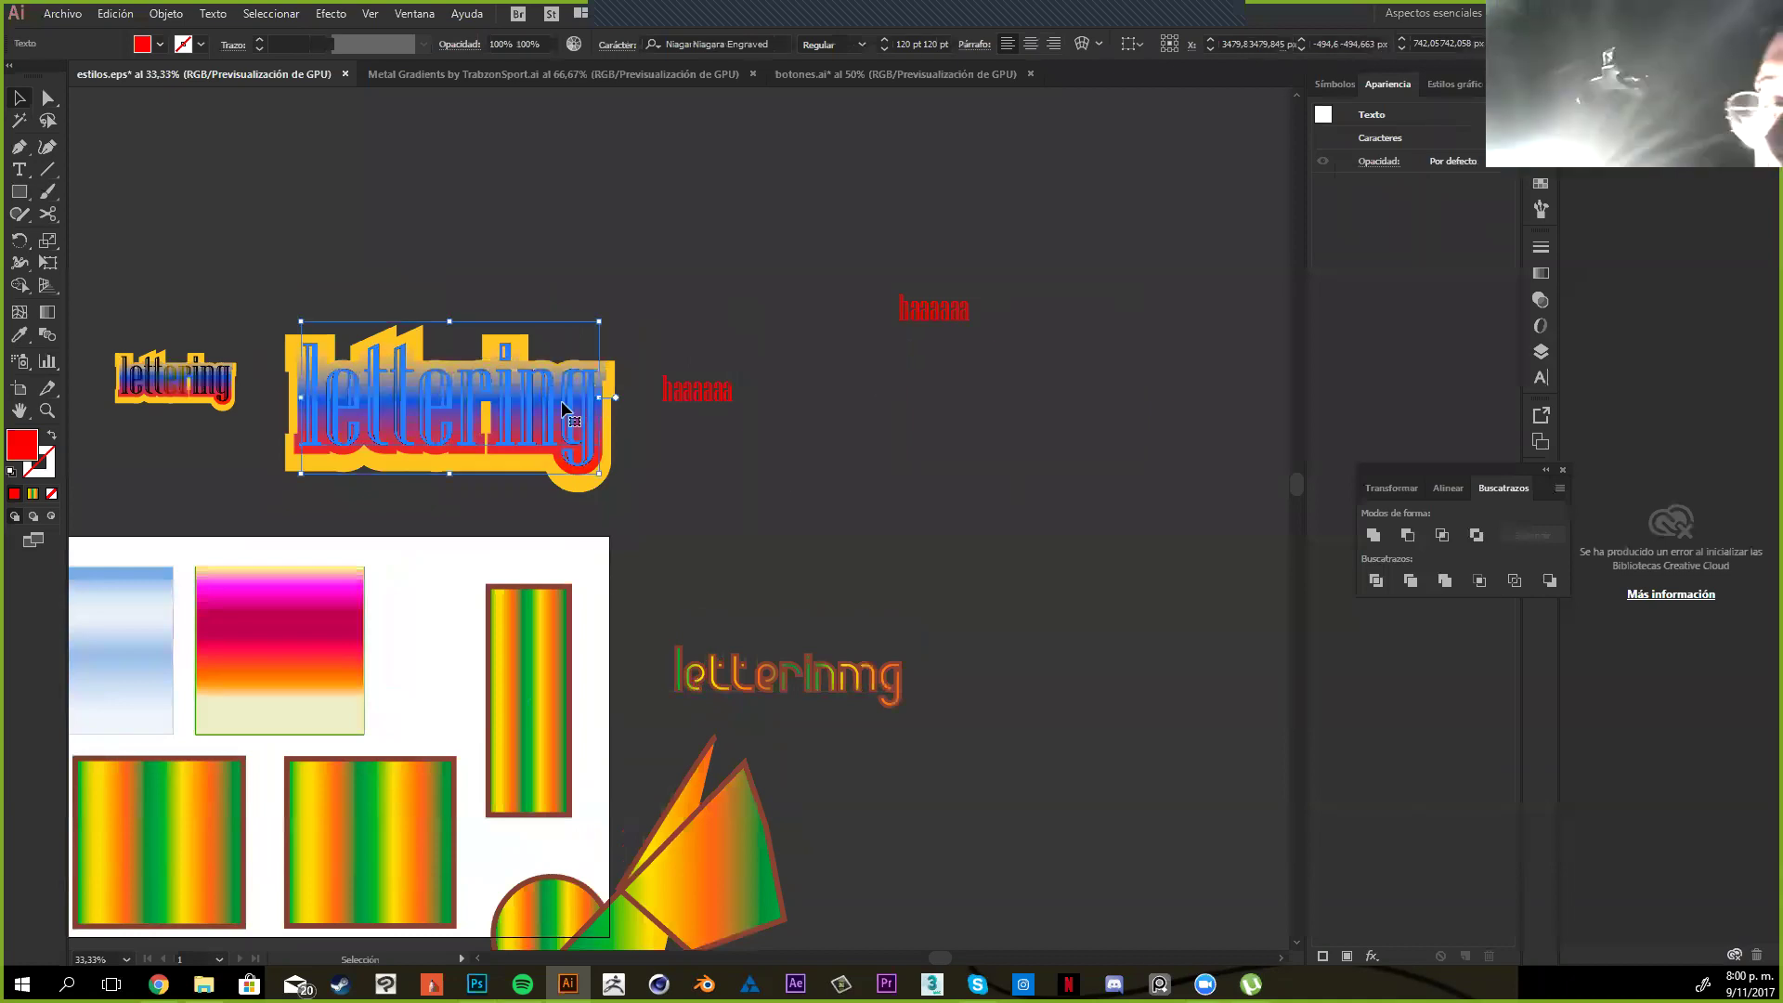
pyautogui.moveTo(1323, 114); pyautogui.dragTo(949, 321)
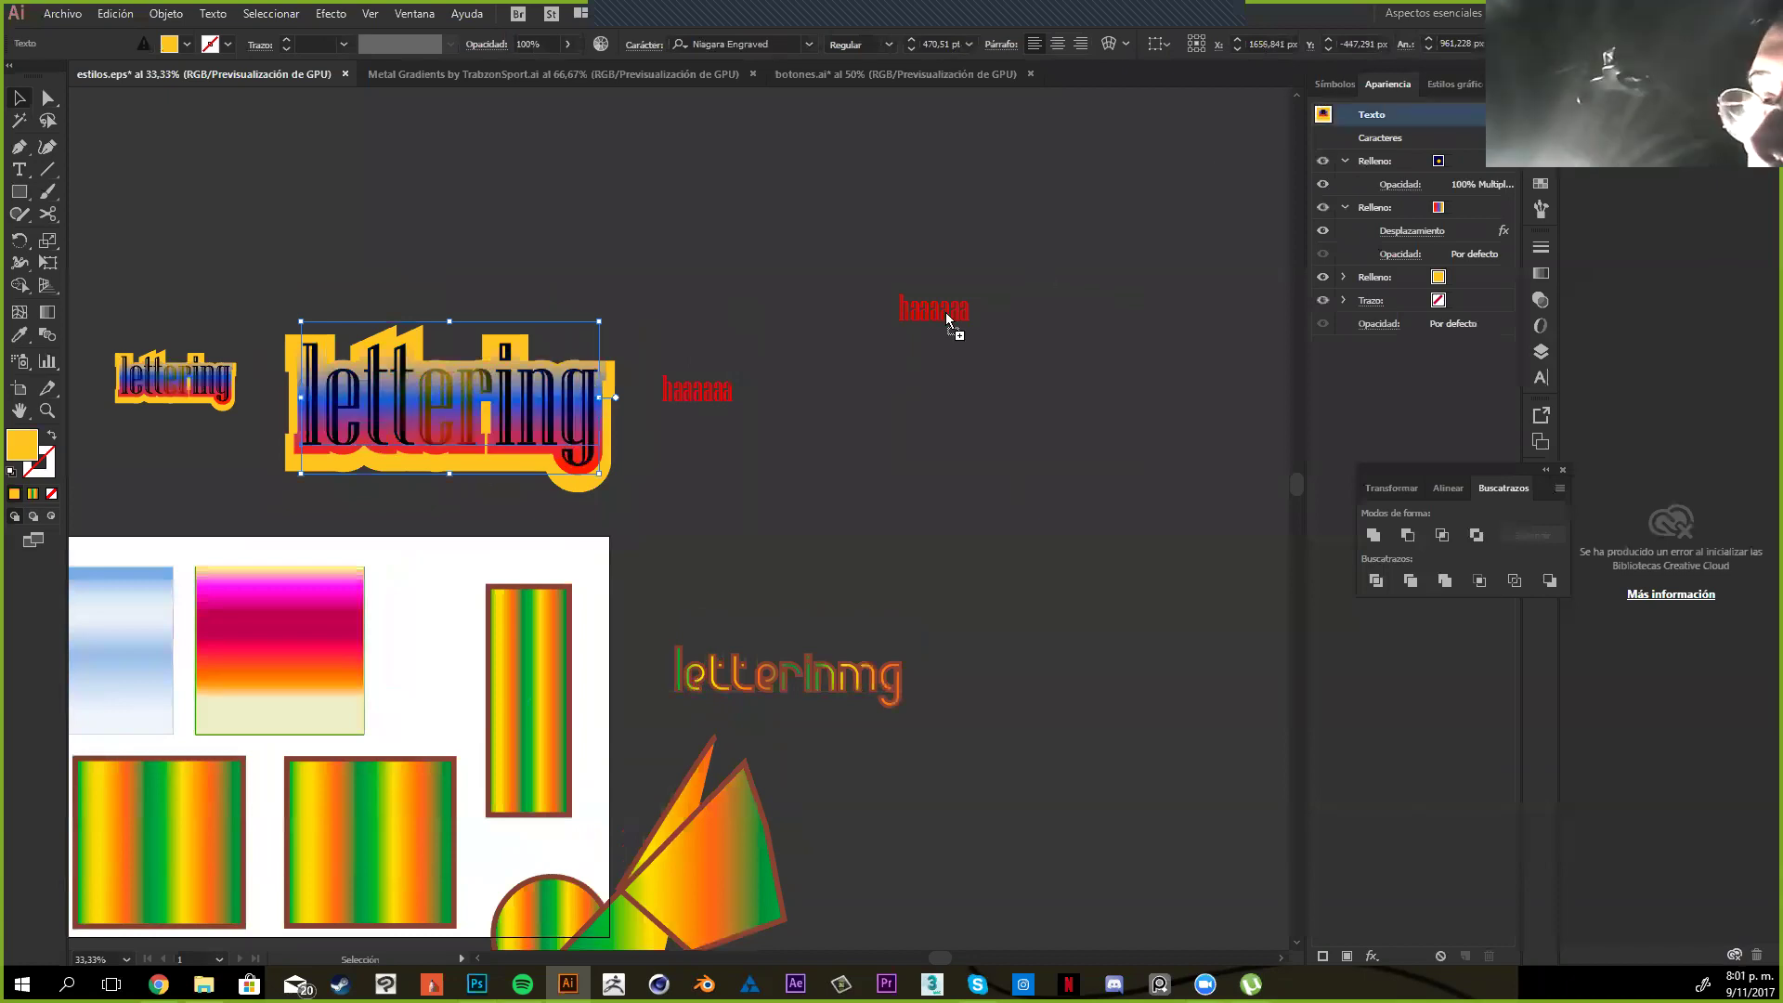
# Move the styled text copy down and closer to the red text, keeping its original frame size, and deselect it
pyautogui.moveTo(1131, 297); pyautogui.dragTo(1249, 247)
pyautogui.hotkey('ctrl', 'z')
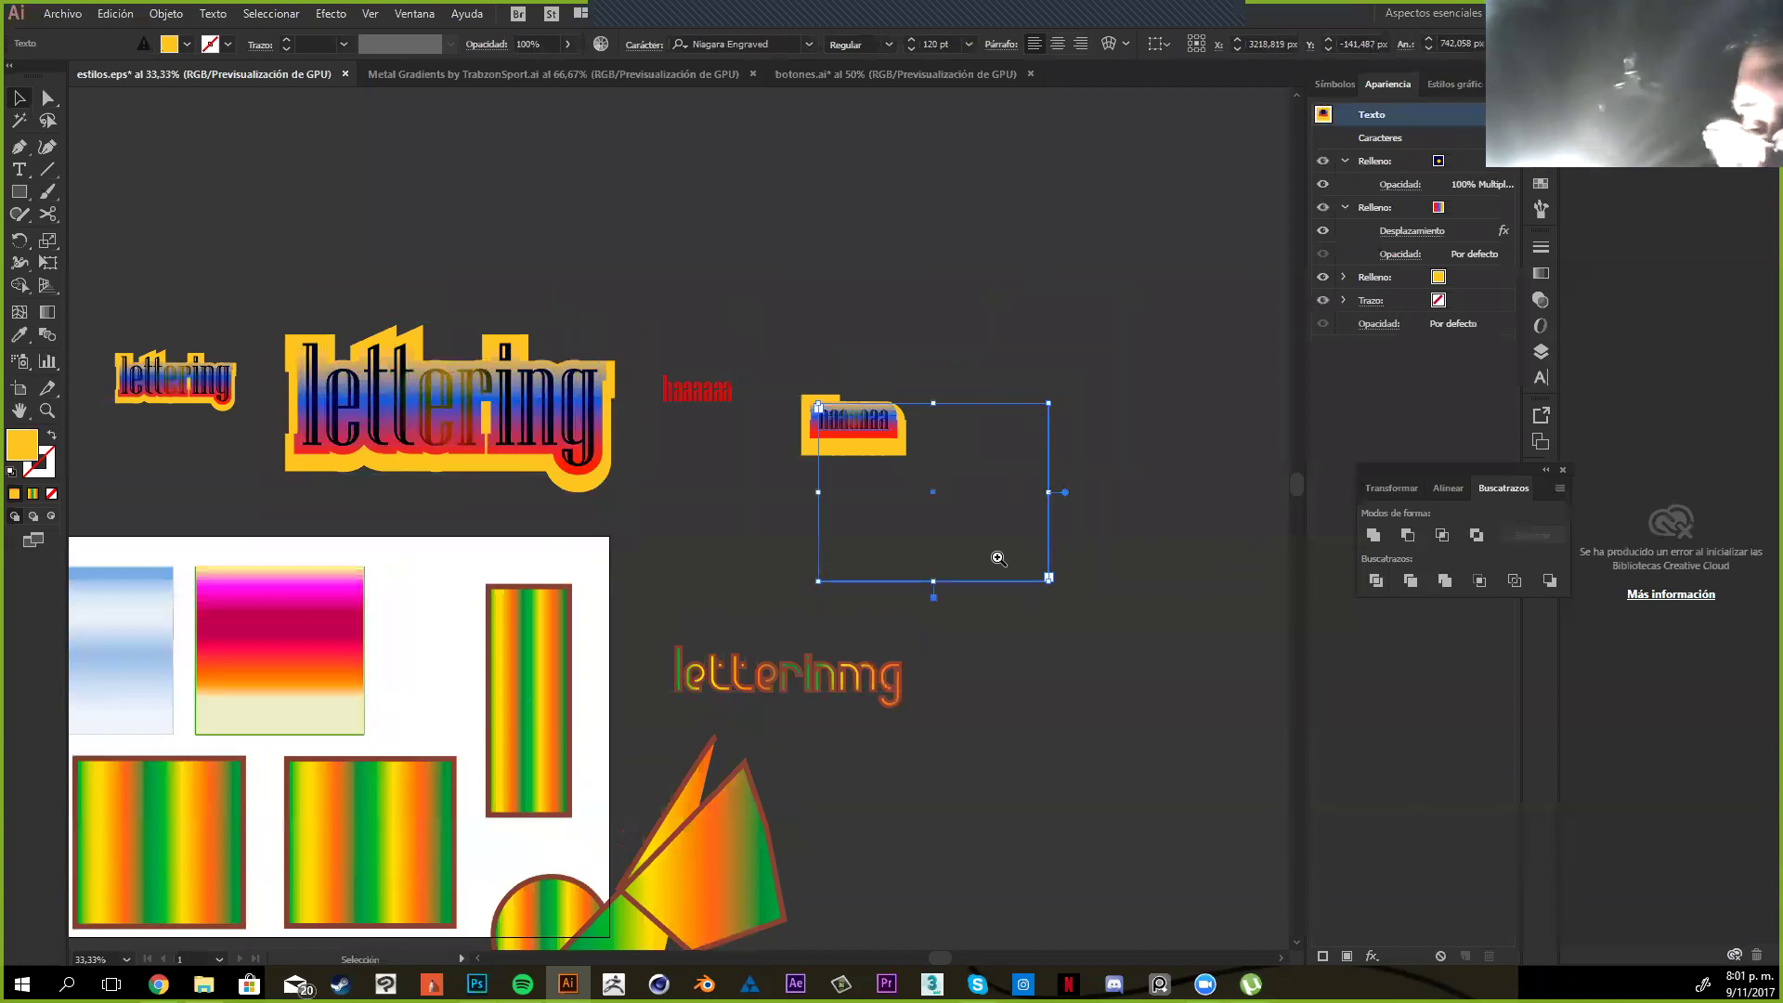
pyautogui.click(1005, 564)
# Replace the wording of the styled "haaaaaa" copy with "lettering" and deselect it
pyautogui.press('z')
pyautogui.click(708, 569)
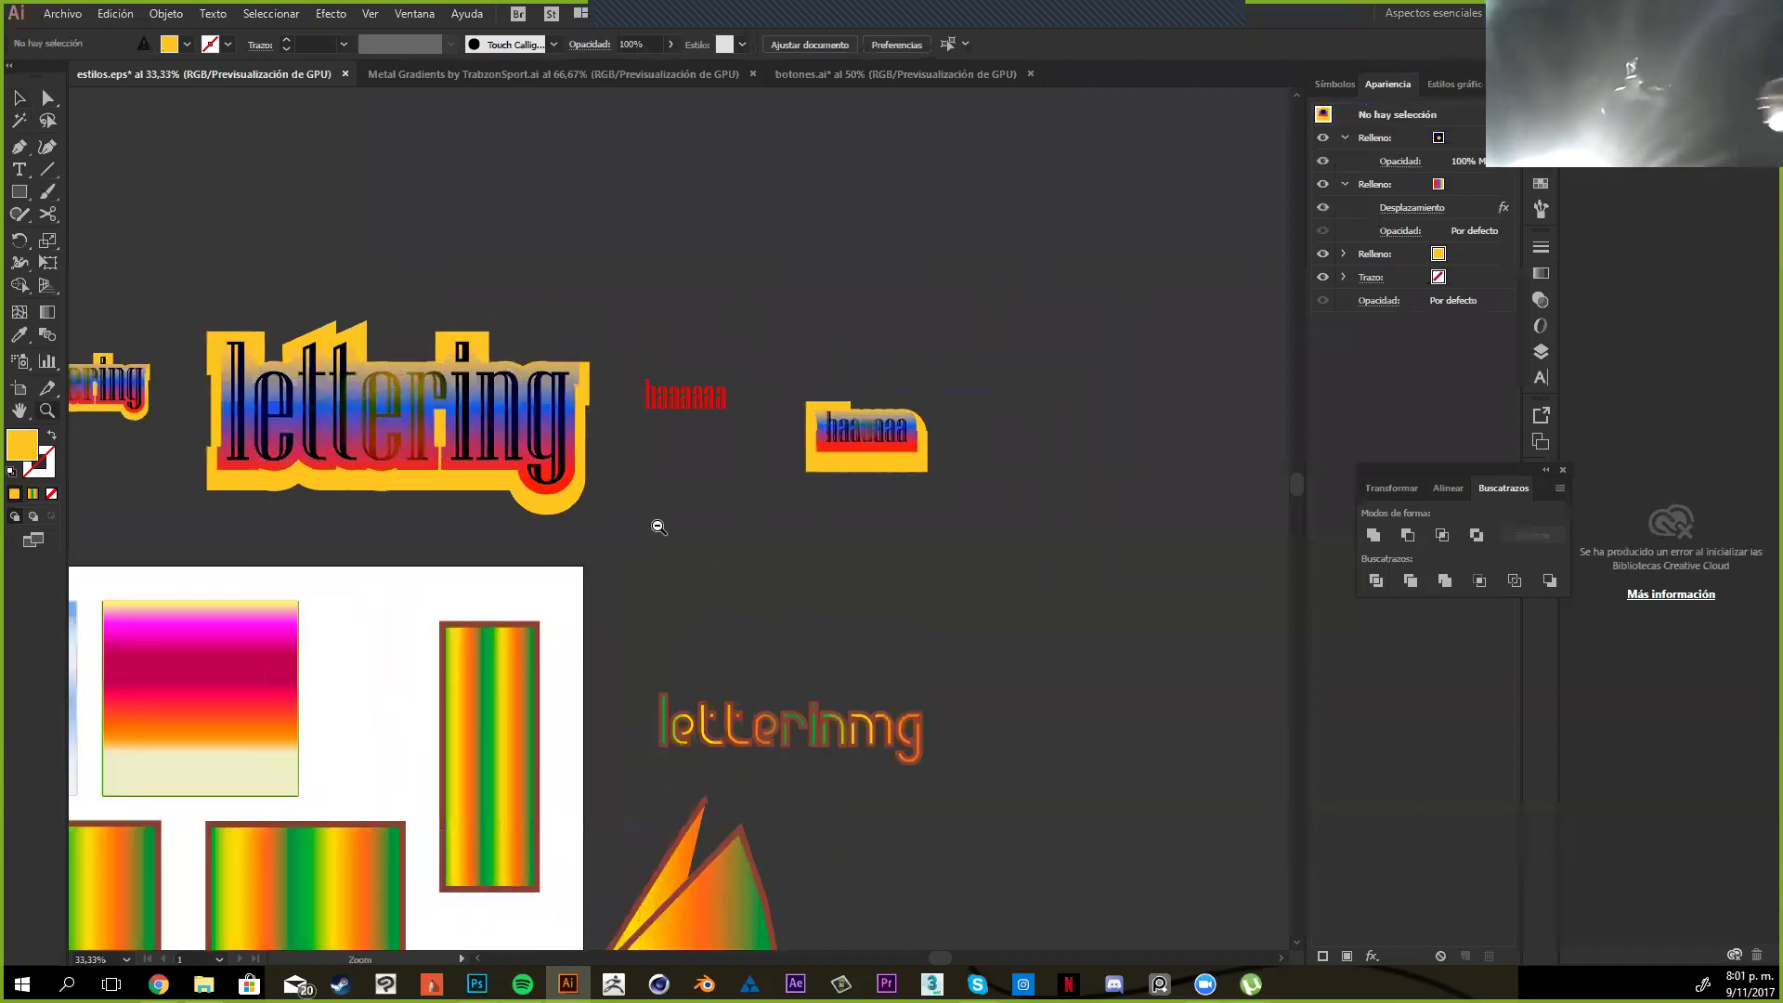
pyautogui.click(729, 561)
pyautogui.keyDown('alt'); pyautogui.click(722, 503); pyautogui.keyUp('alt')
pyautogui.keyDown('alt'); pyautogui.click(731, 499); pyautogui.keyUp('alt')
pyautogui.keyDown('alt'); pyautogui.click(732, 499); pyautogui.keyUp('alt')
pyautogui.keyDown('alt'); pyautogui.click(732, 498); pyautogui.keyUp('alt')
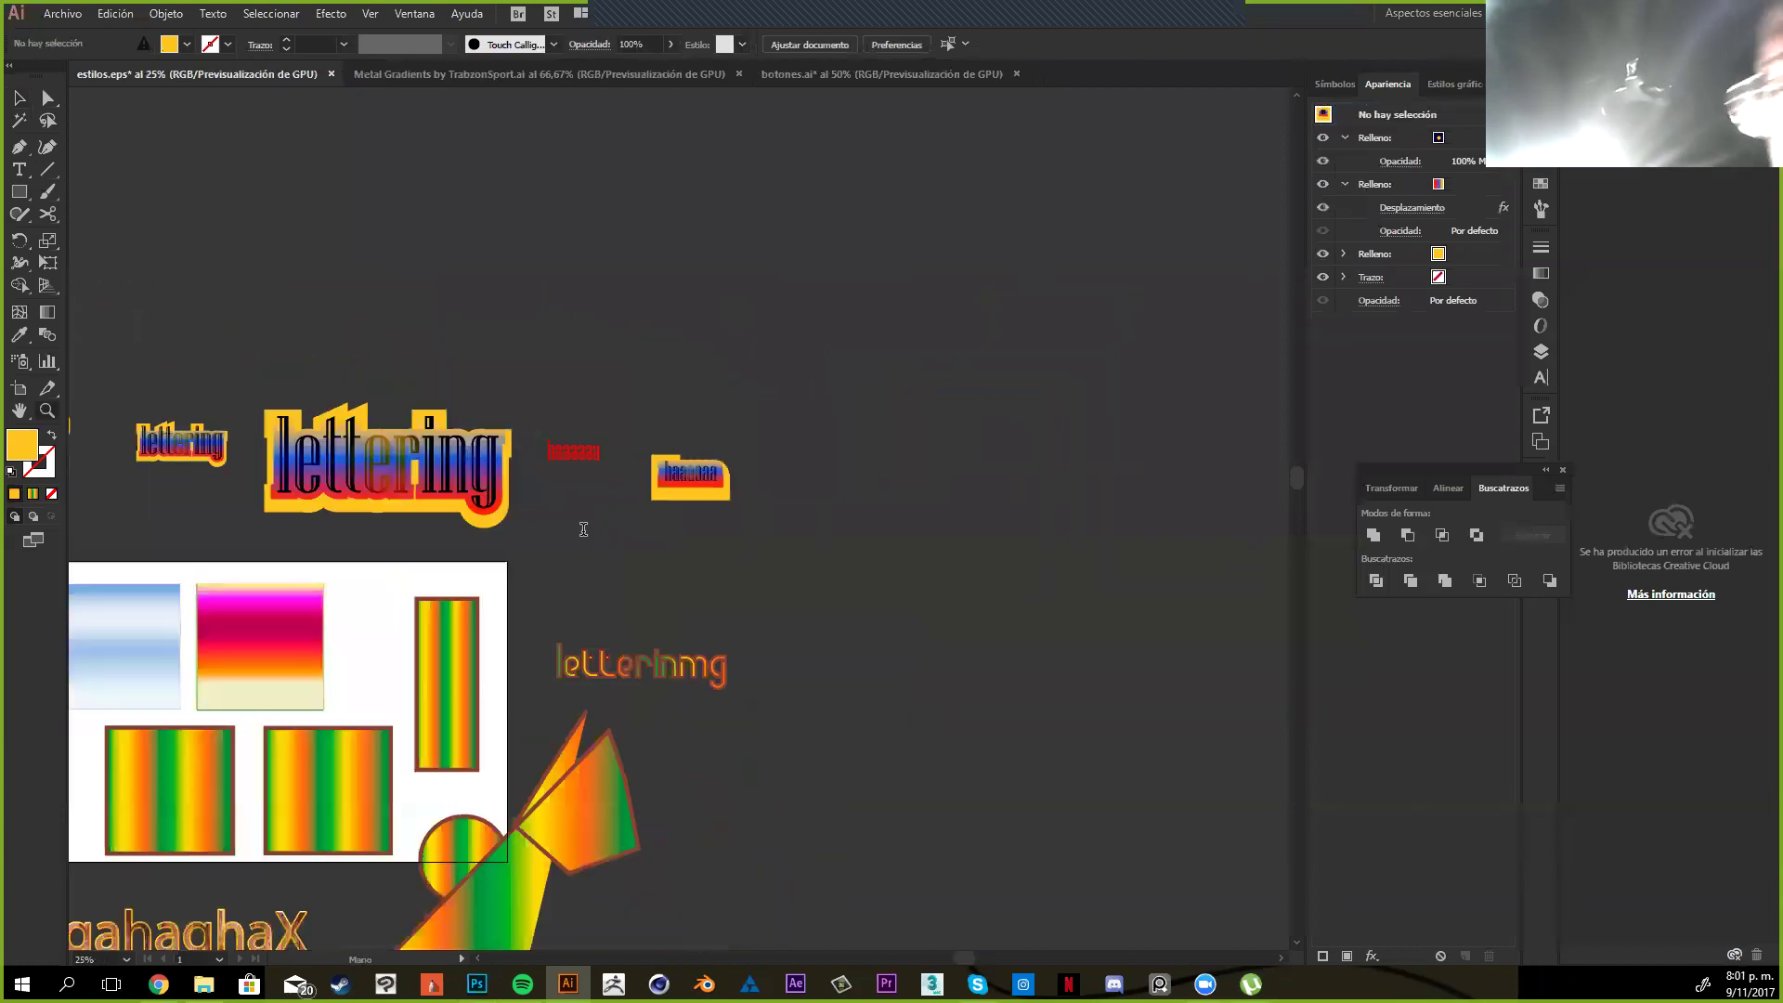
pyautogui.hotkey('ctrl', 'z')
pyautogui.hotkey('ctrl', 'z')
pyautogui.write('eteeri')
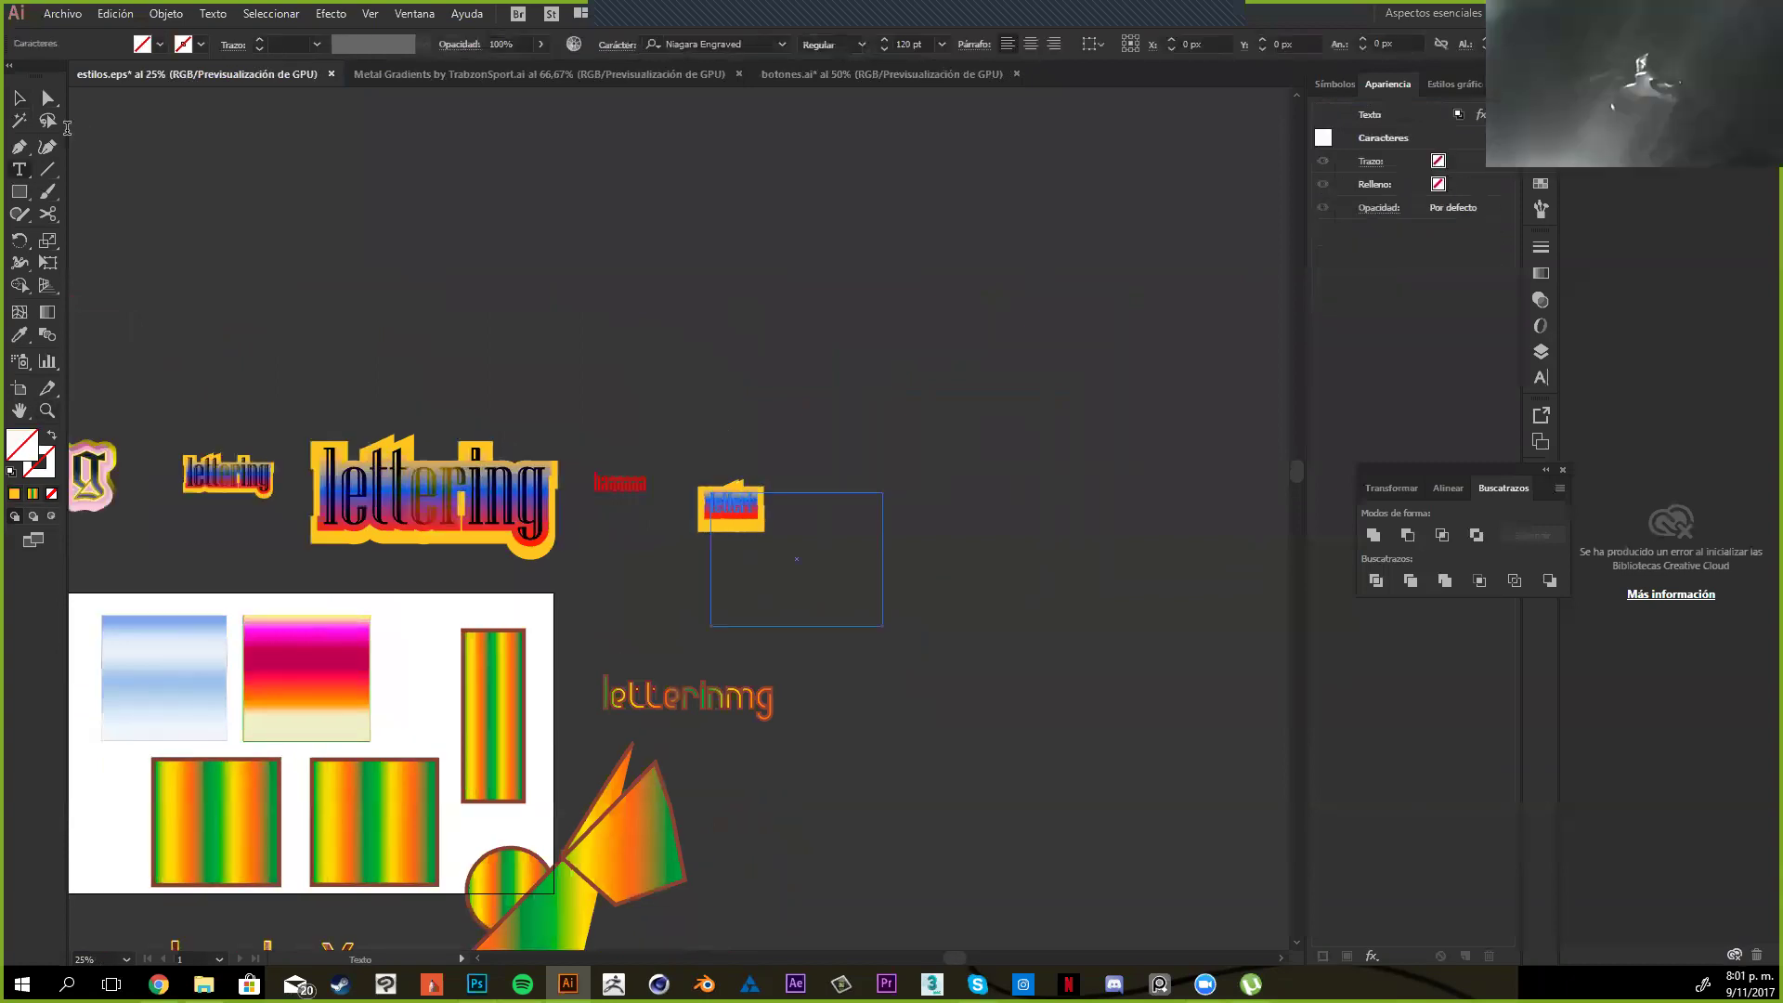
pyautogui.write('n')
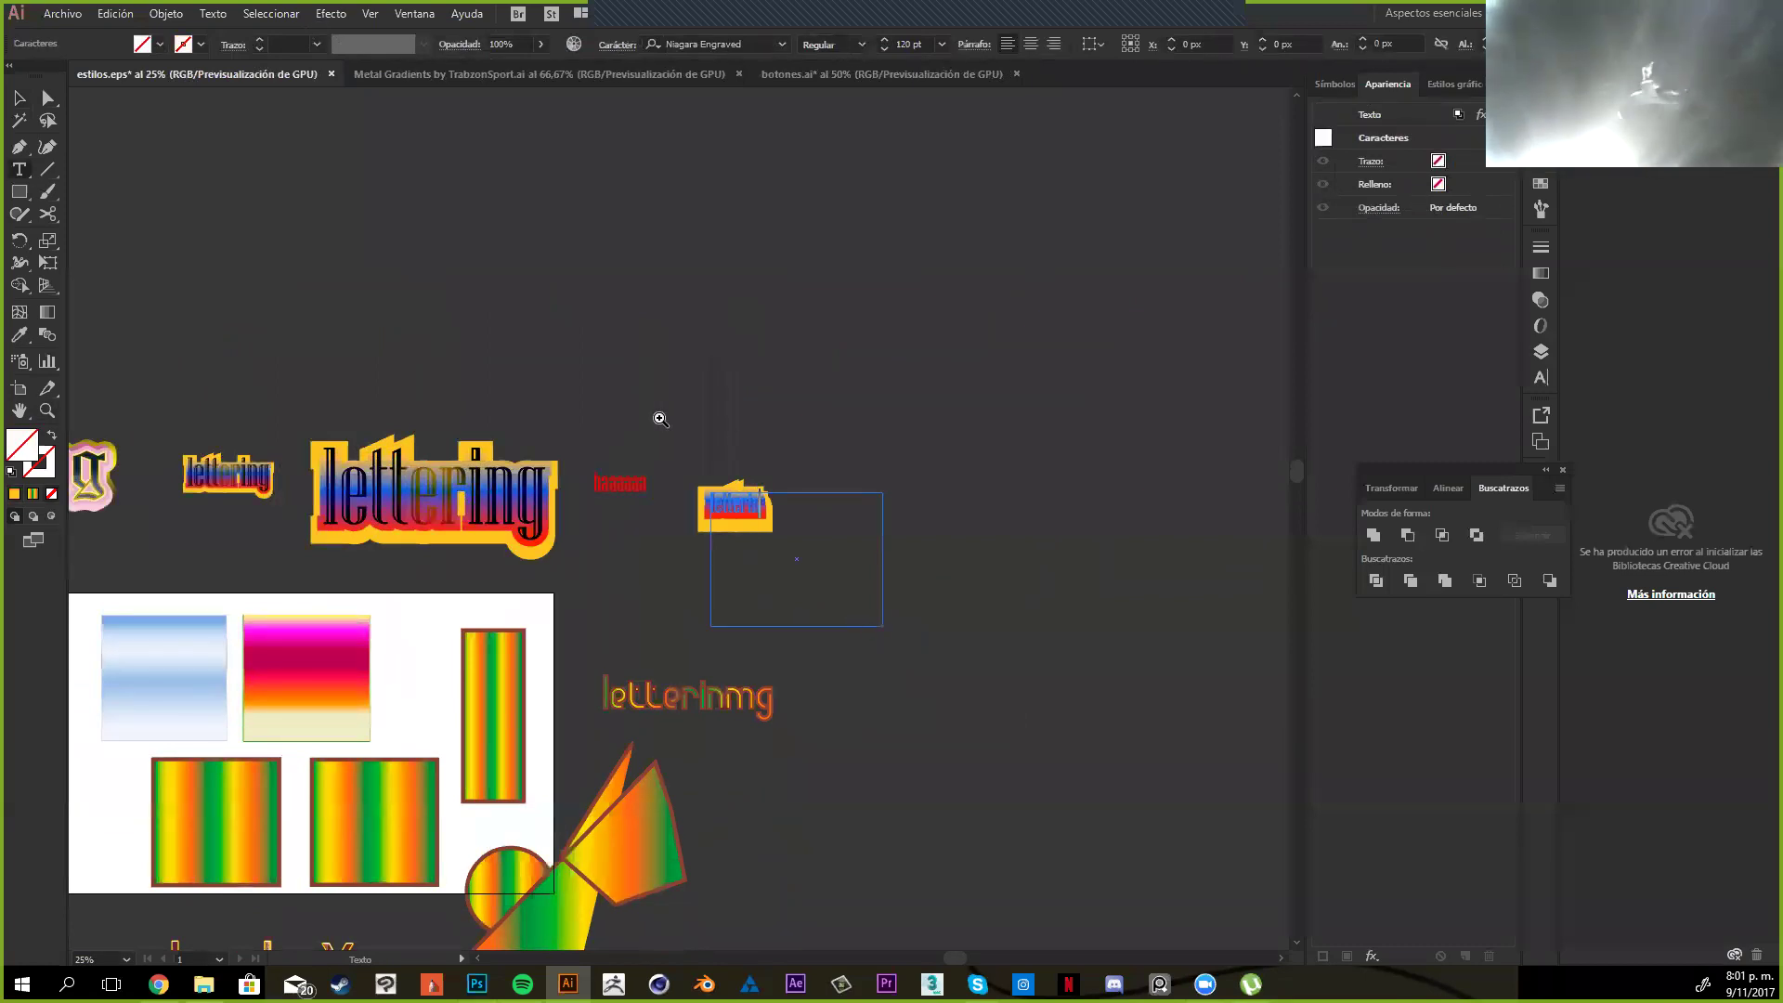
pyautogui.press('Escape')
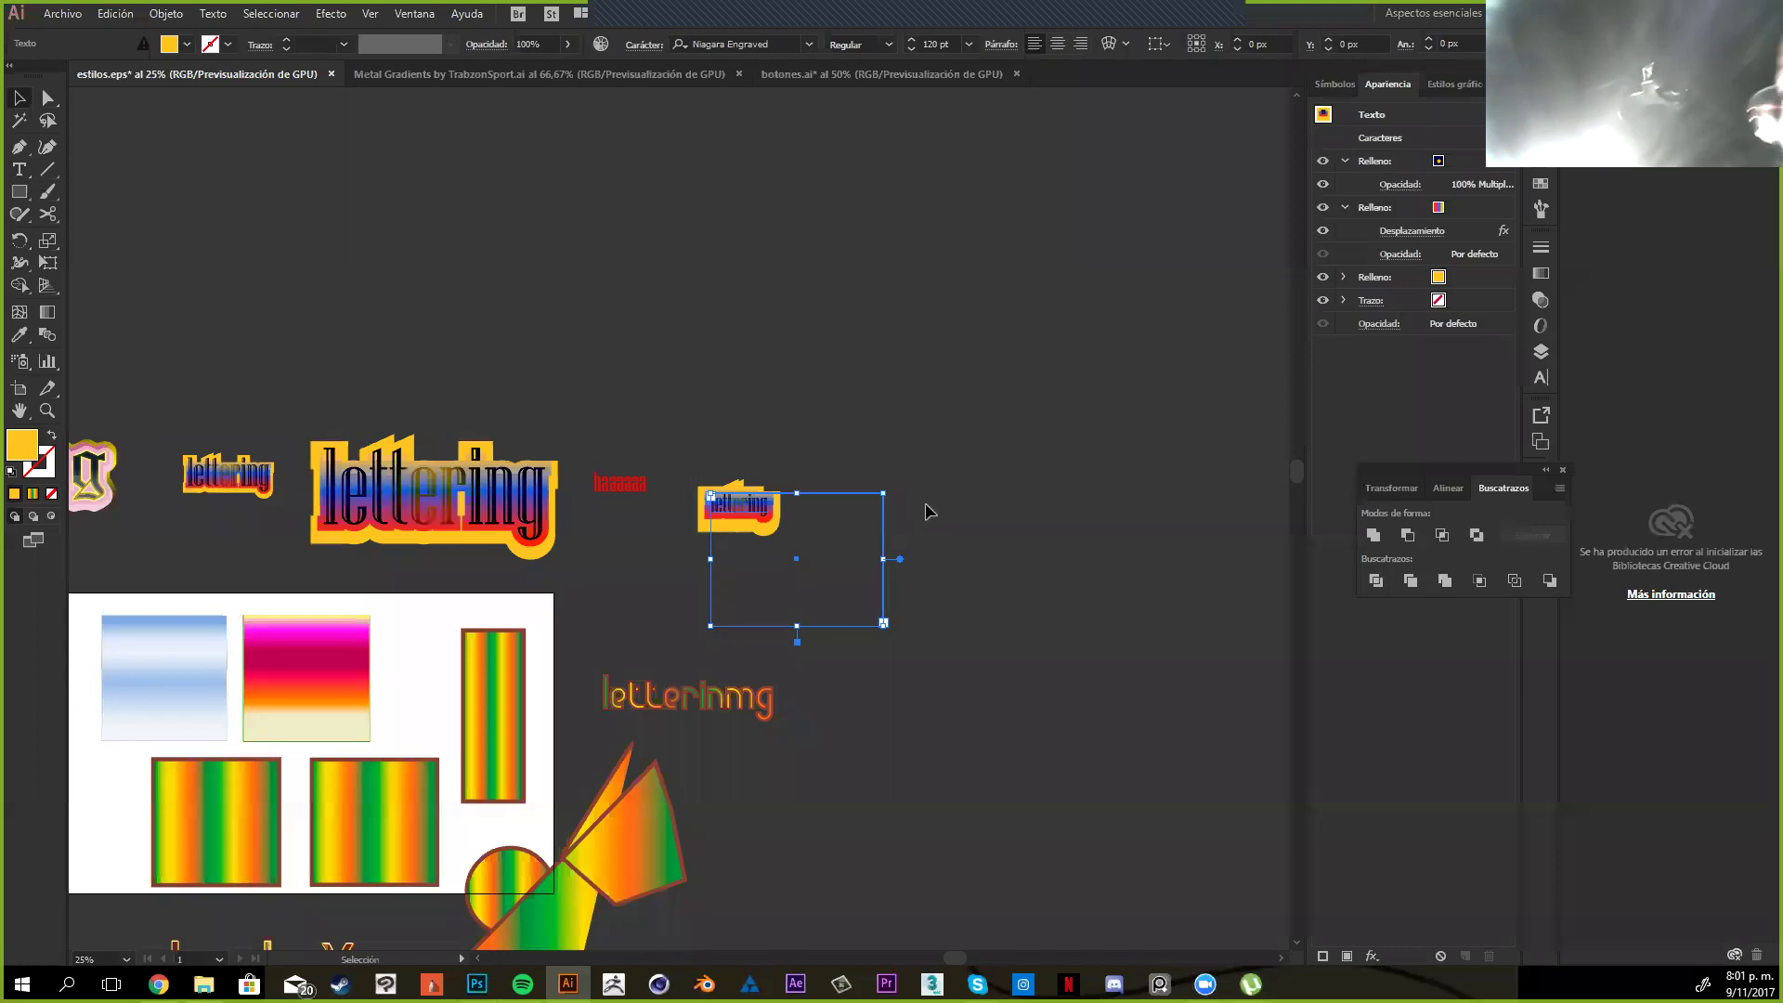
pyautogui.click(926, 512)
# Examine the styled lettering samples and the gradient shapes in and around the artboard
pyautogui.press('z')
pyautogui.moveTo(926, 512); pyautogui.dragTo(999, 510)
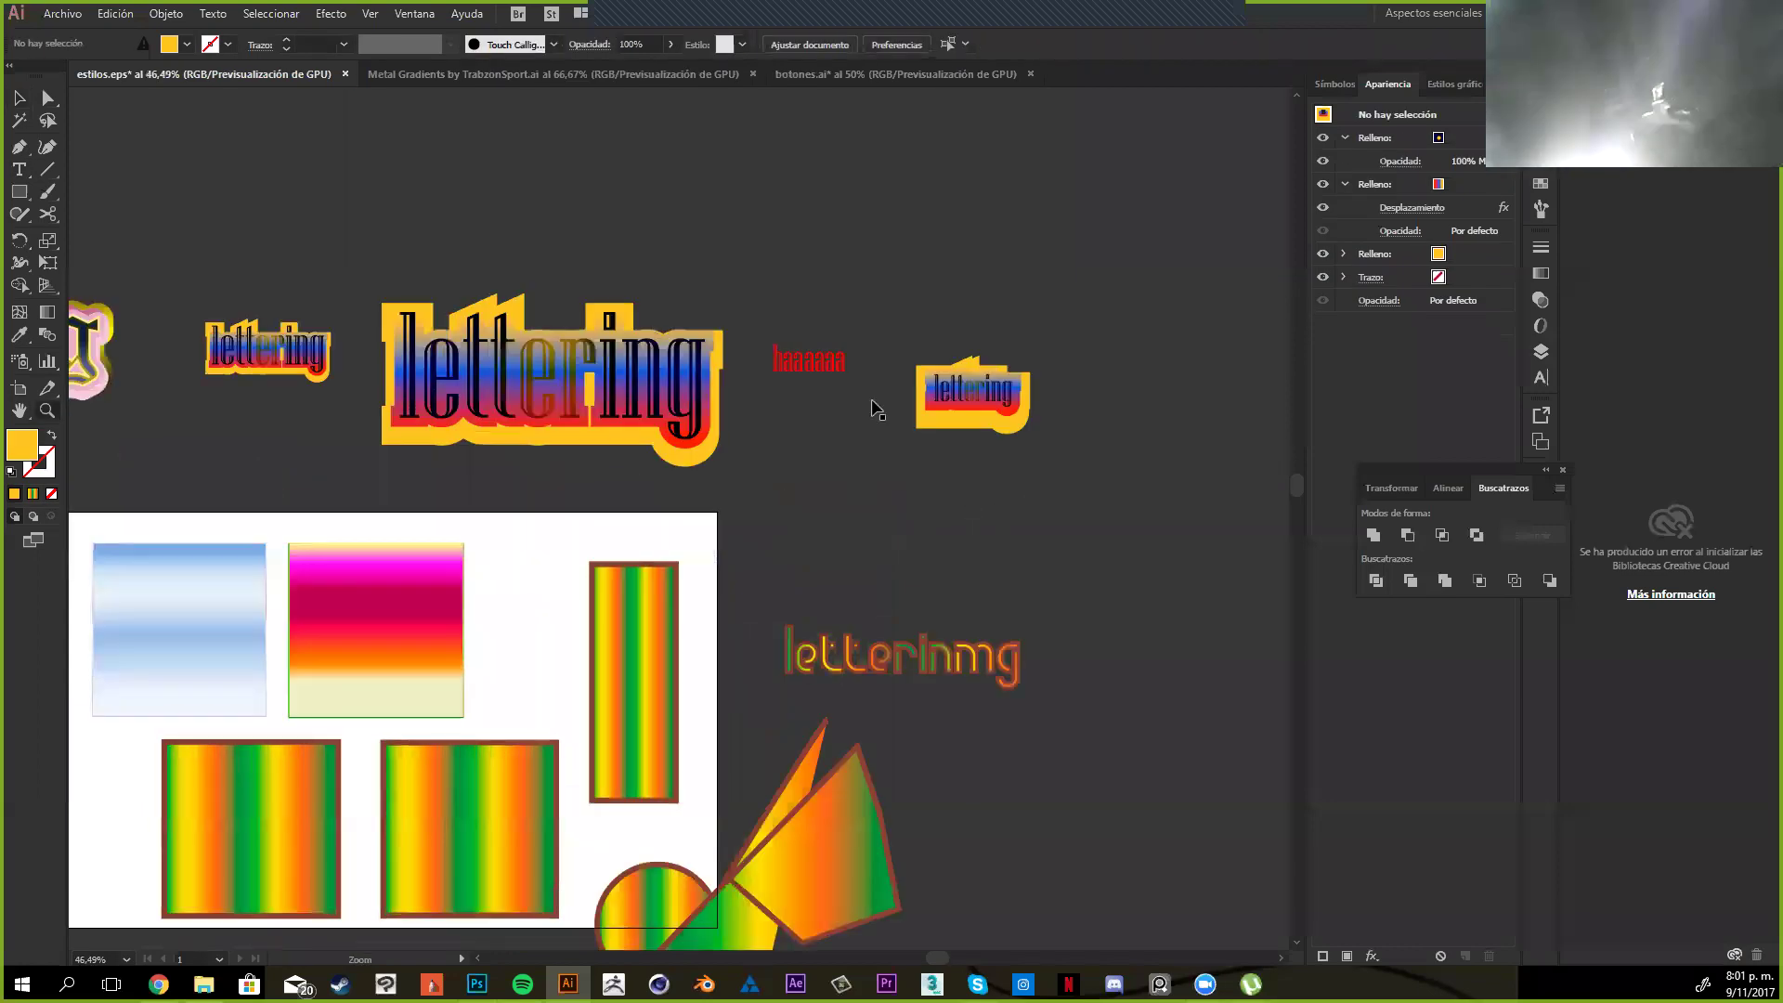
pyautogui.moveTo(872, 409); pyautogui.dragTo(858, 411)
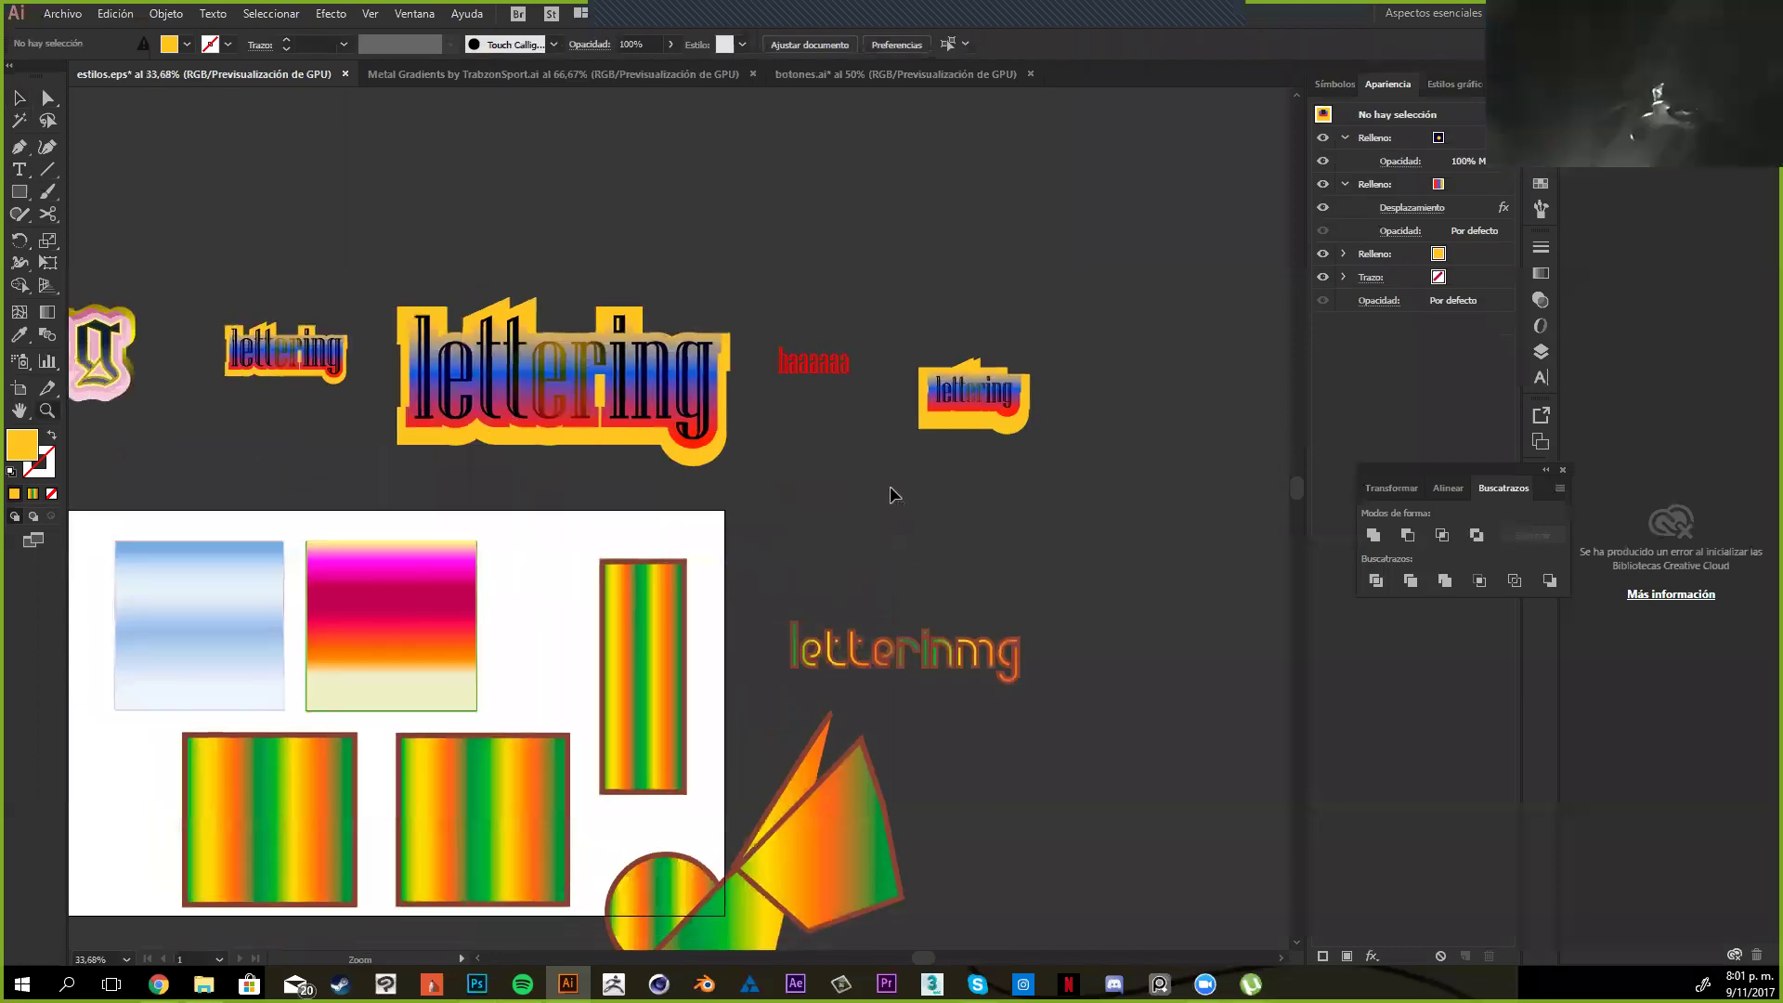
pyautogui.scroll(-1, 736, 736)
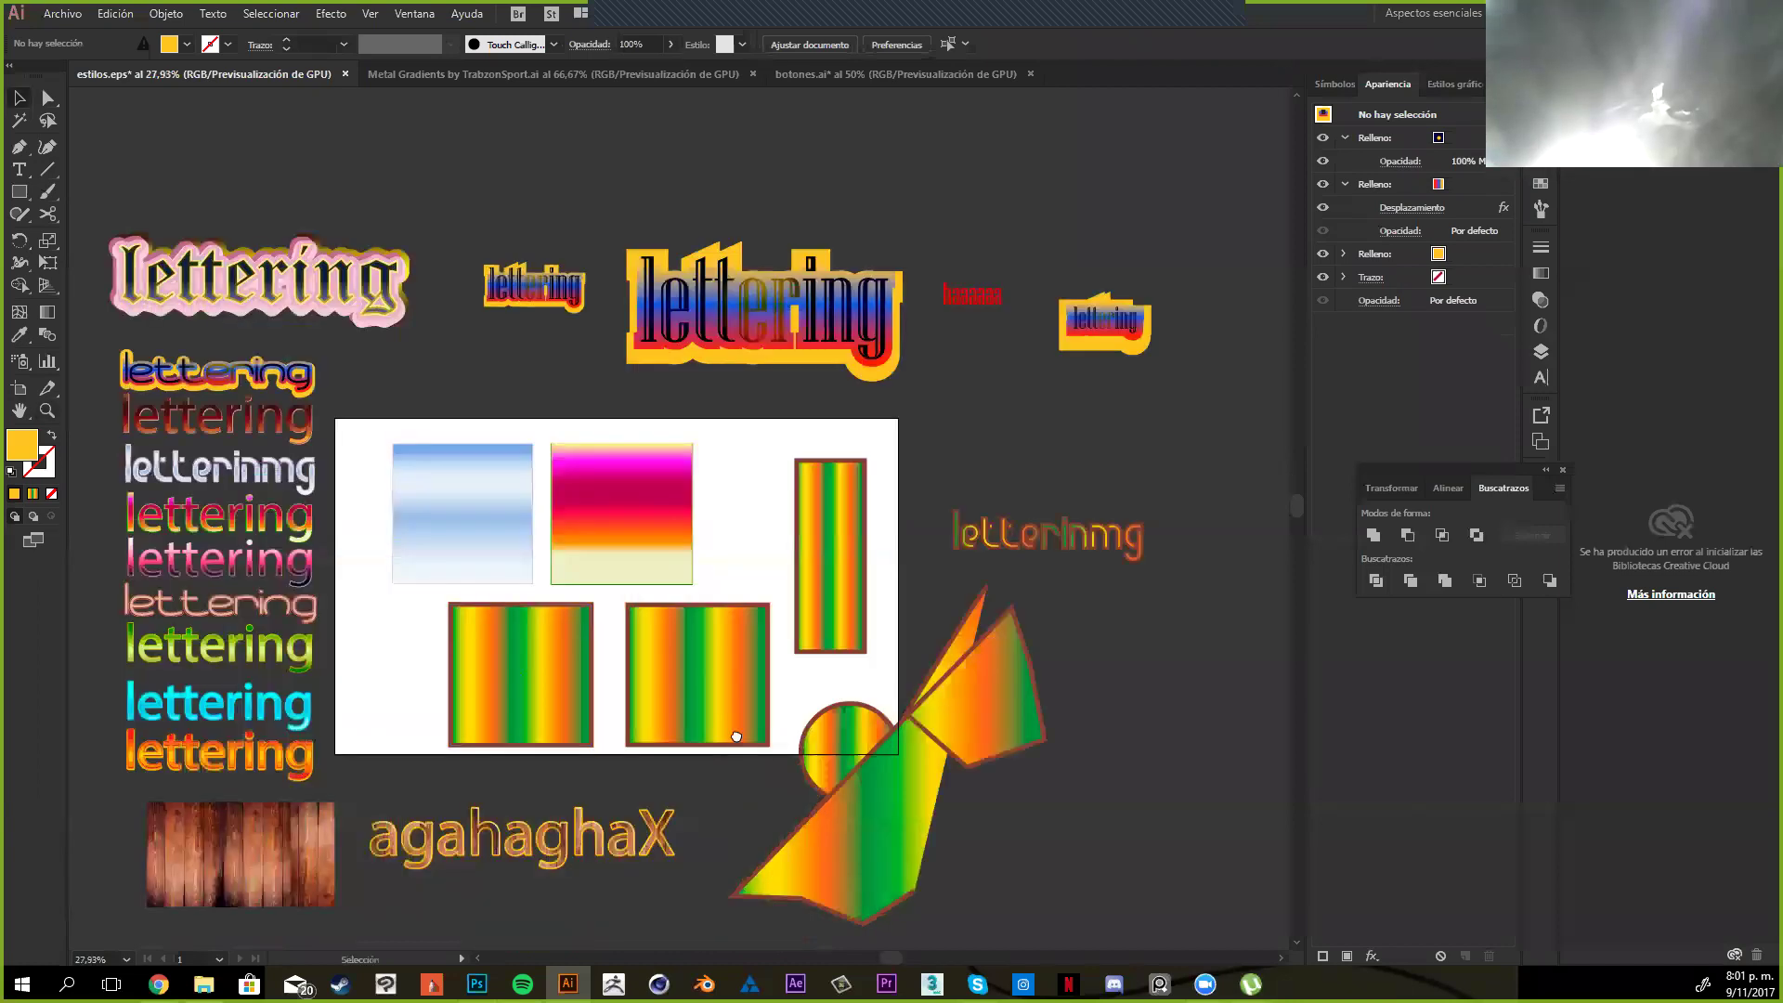
pyautogui.hscroll(2, 735, 736)
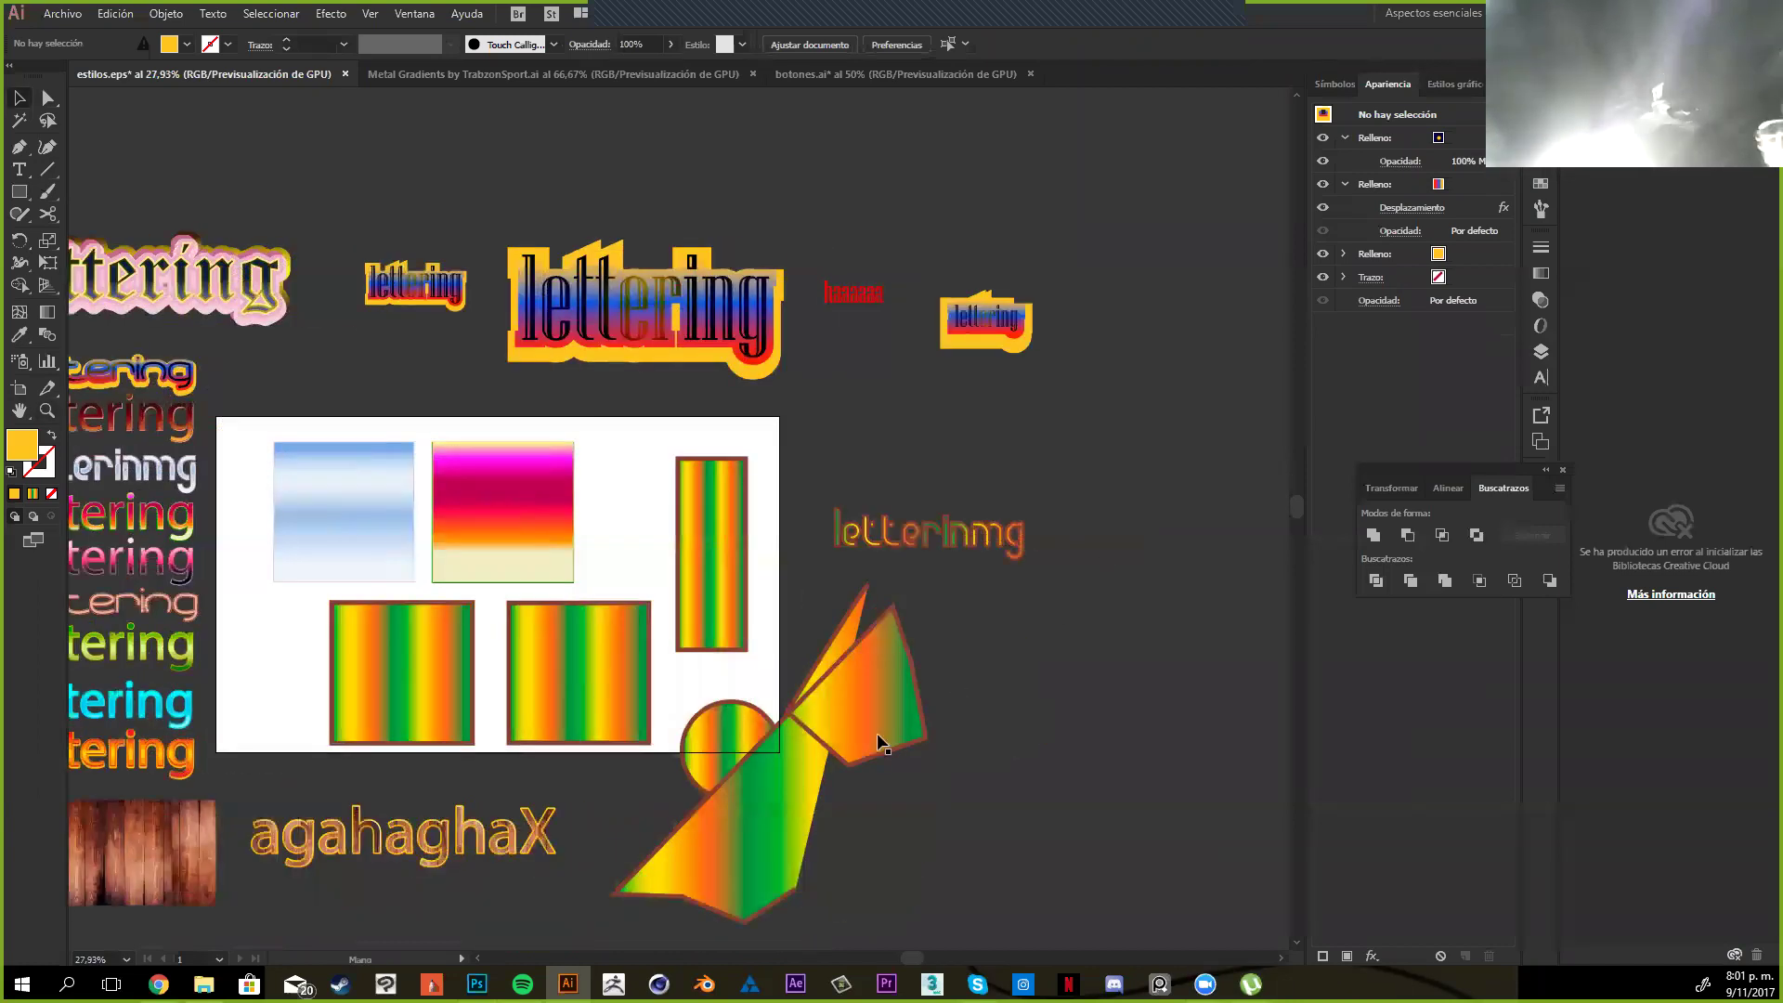
pyautogui.scroll(1, 899, 746)
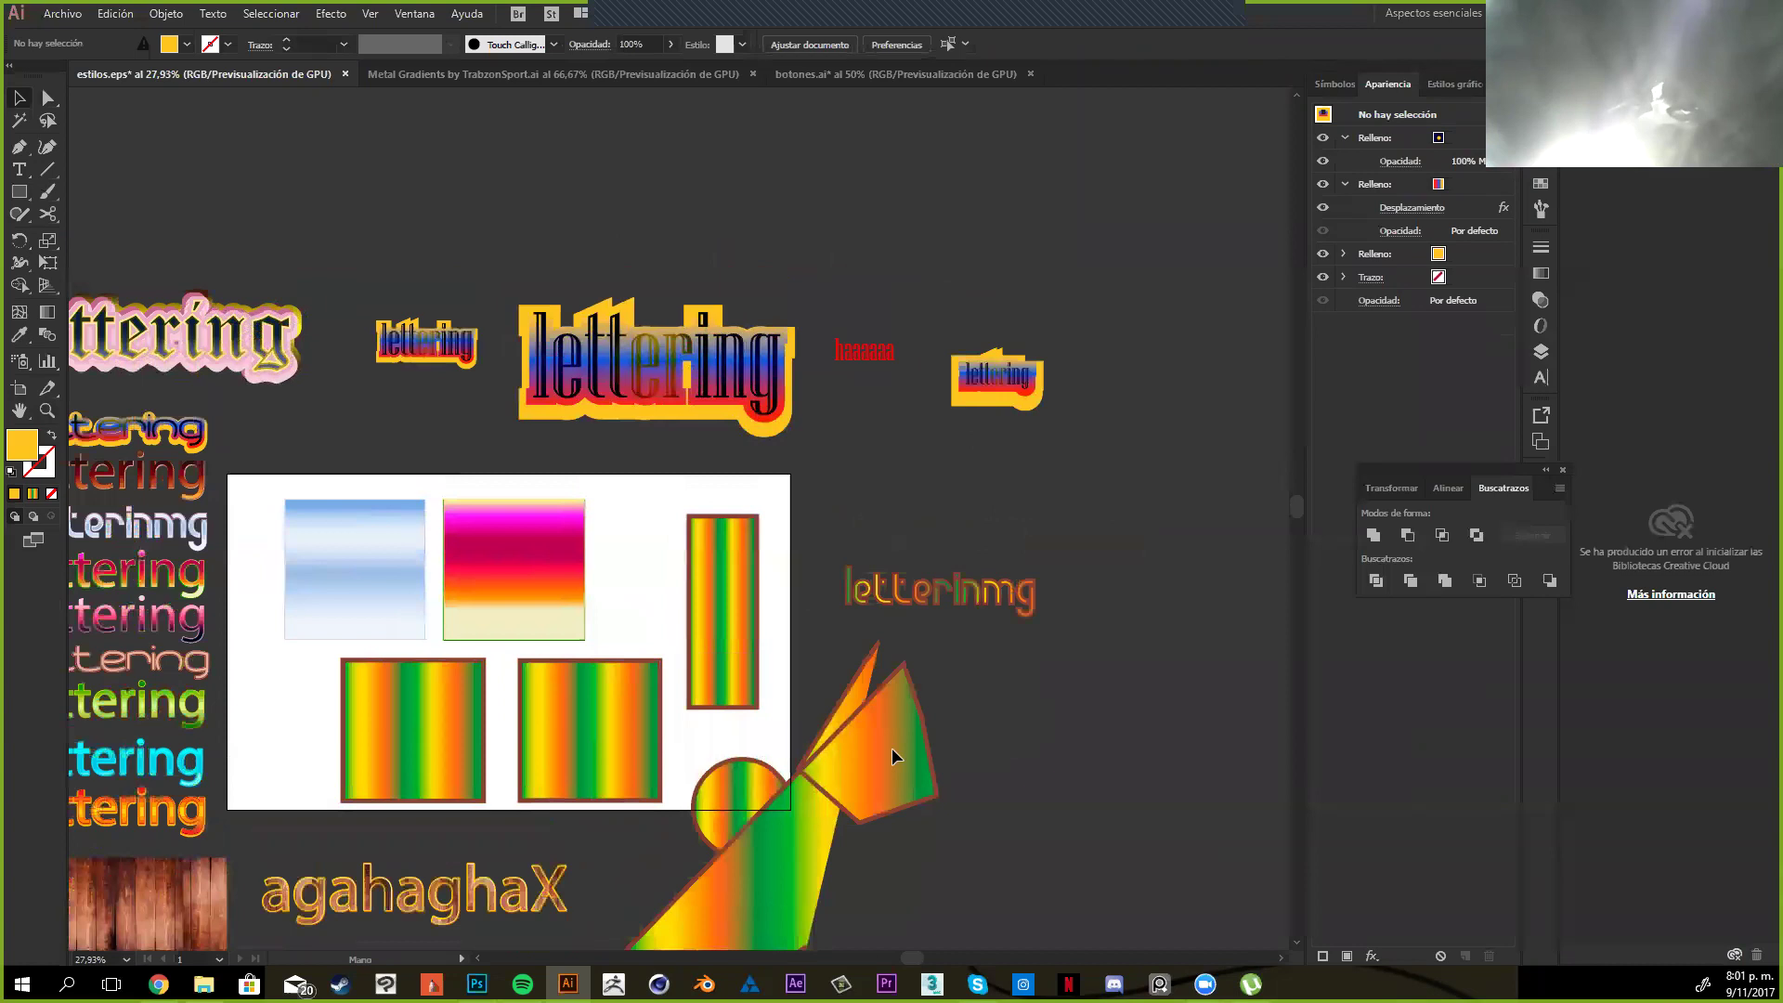
pyautogui.scroll(-1, 891, 756)
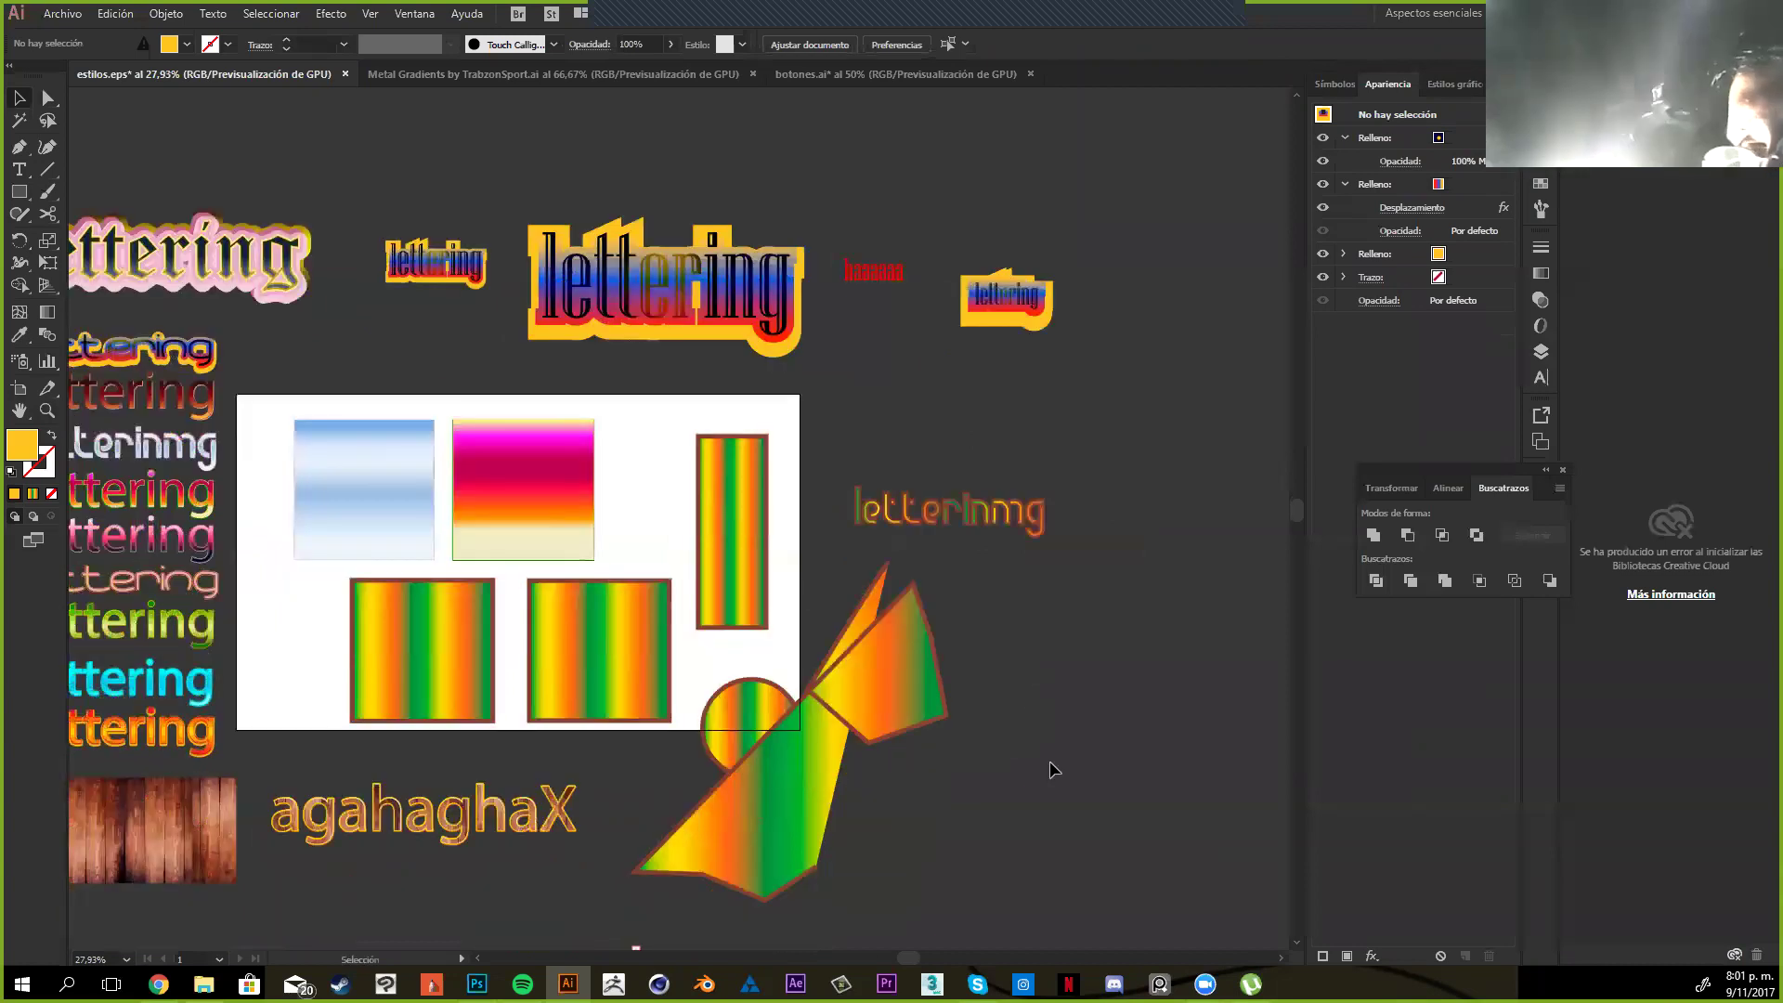
pyautogui.scroll(-1, 1054, 769)
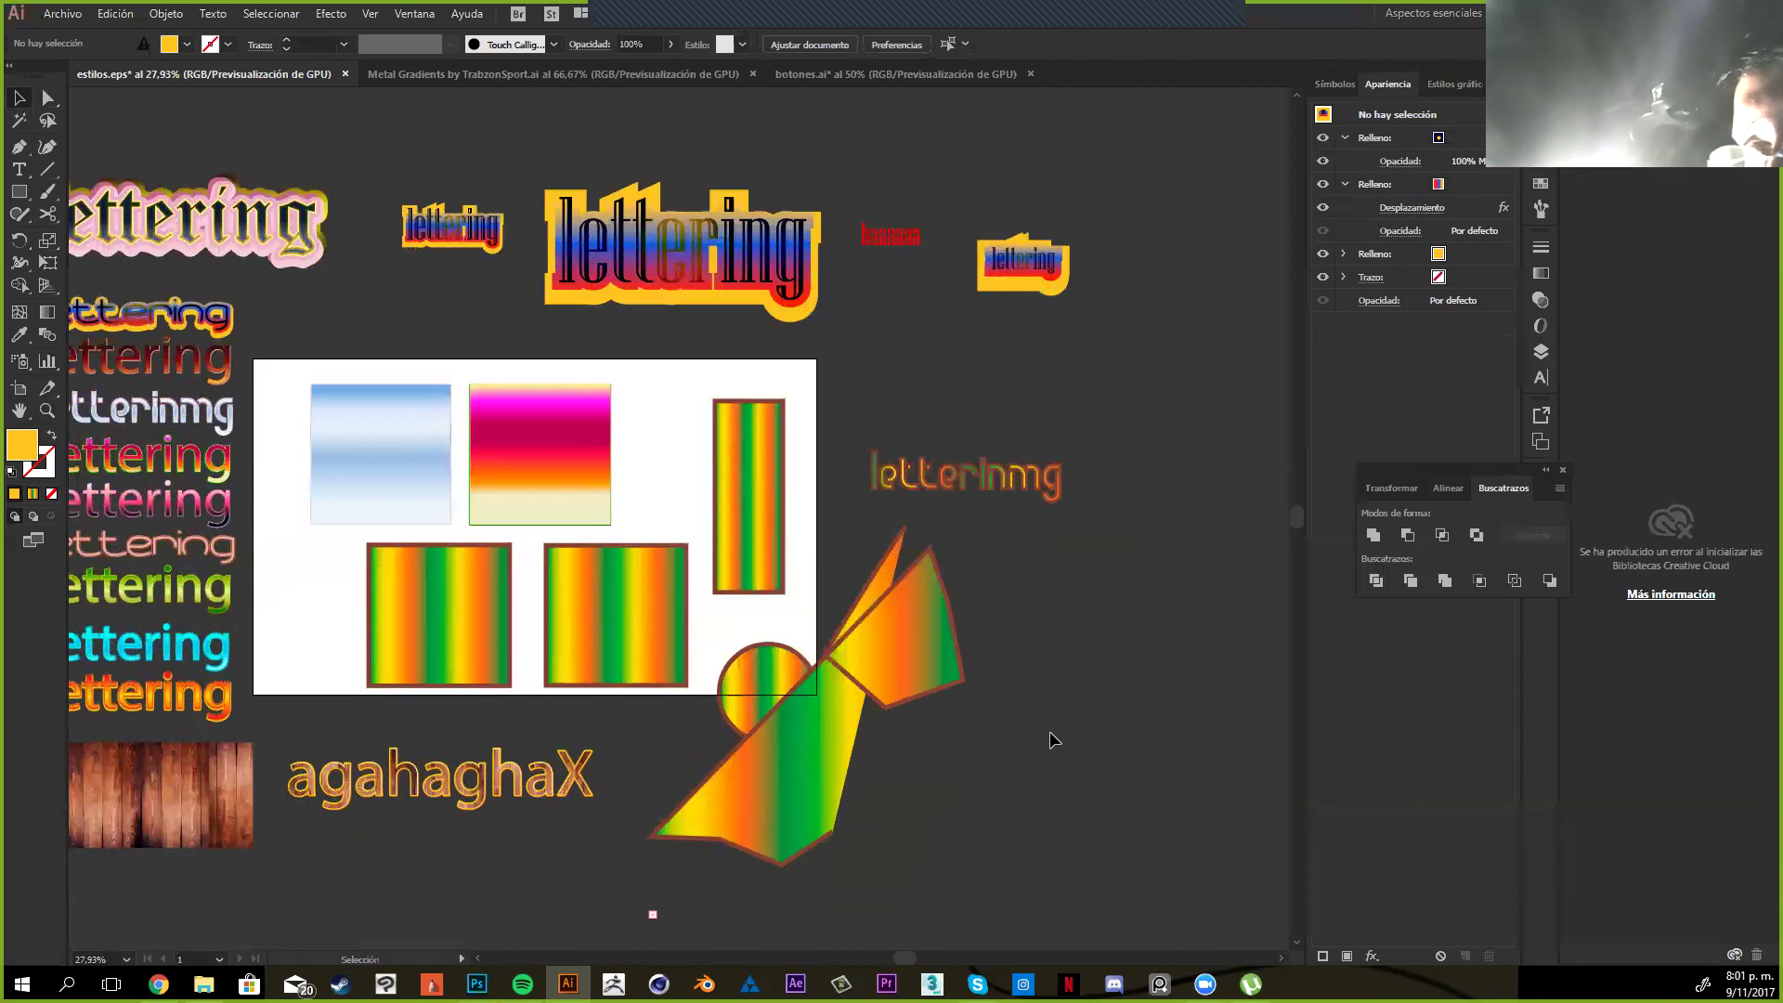
# Switch to the Metal Gradients document and line up the gold, dark copper and silver swatches as a first row along the artboard's upper edge
pyautogui.hotkey('ctrl', 'Tab')
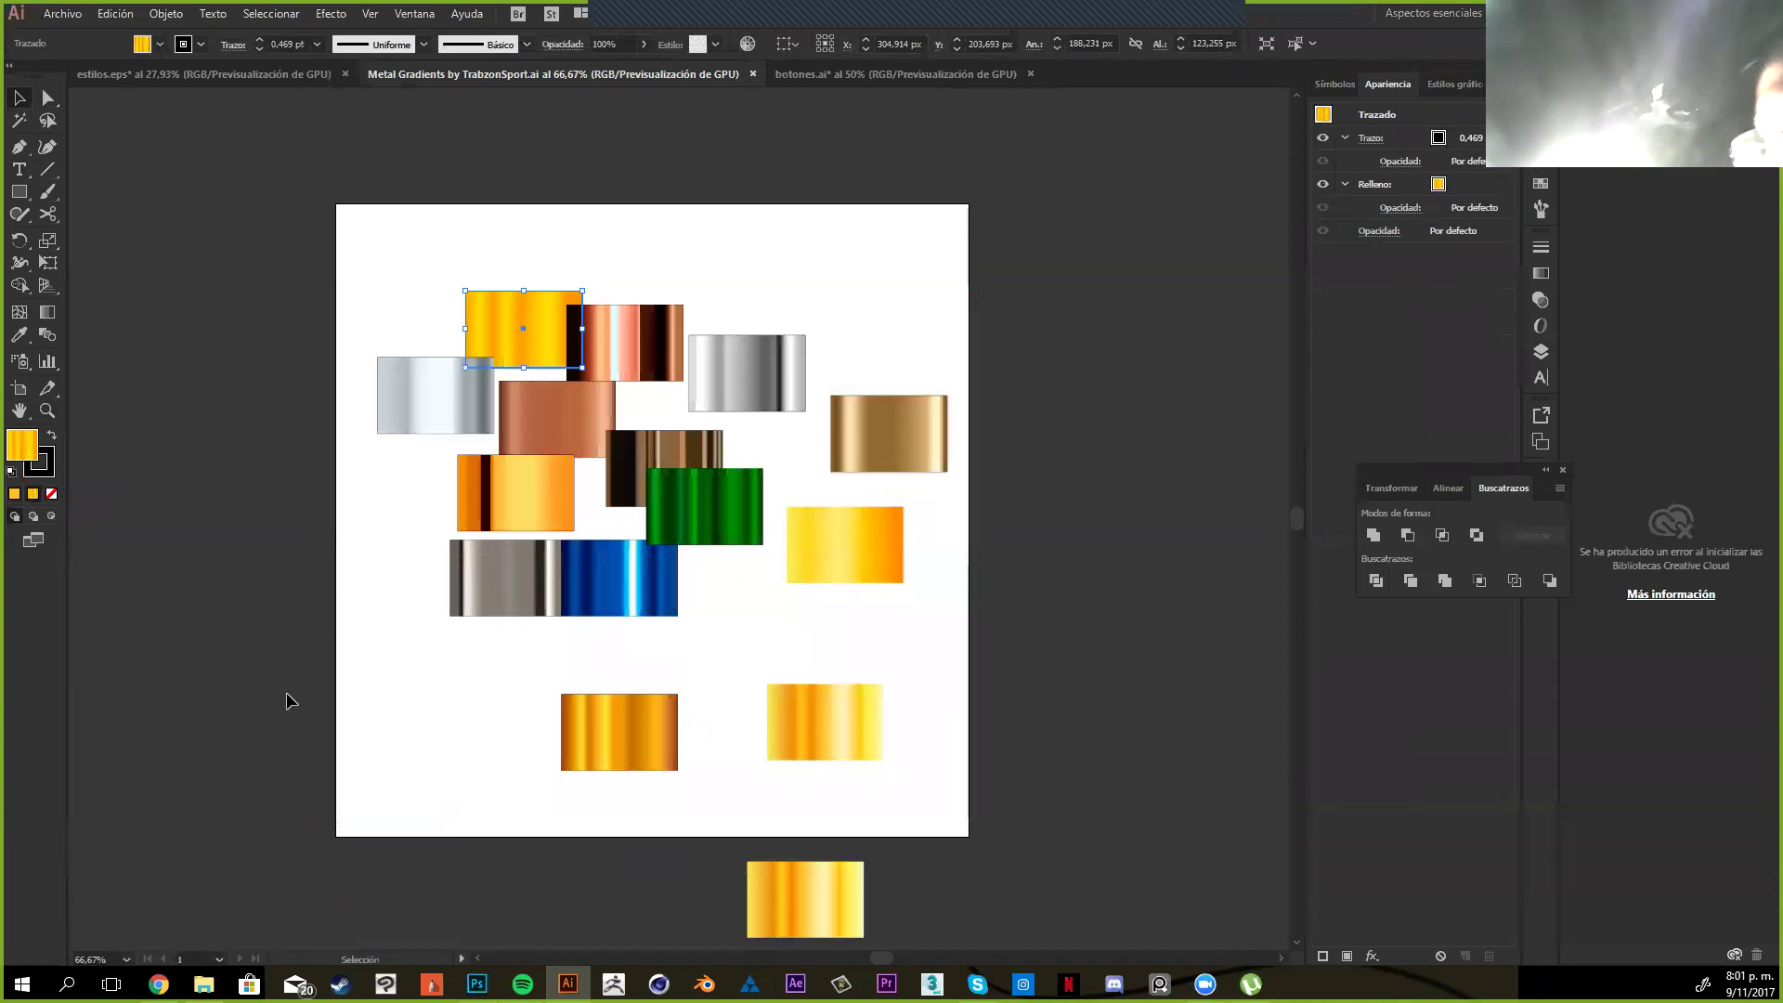
pyautogui.moveTo(544, 323); pyautogui.dragTo(512, 255)
pyautogui.moveTo(608, 334); pyautogui.dragTo(599, 246)
pyautogui.moveTo(724, 389); pyautogui.dragTo(723, 272)
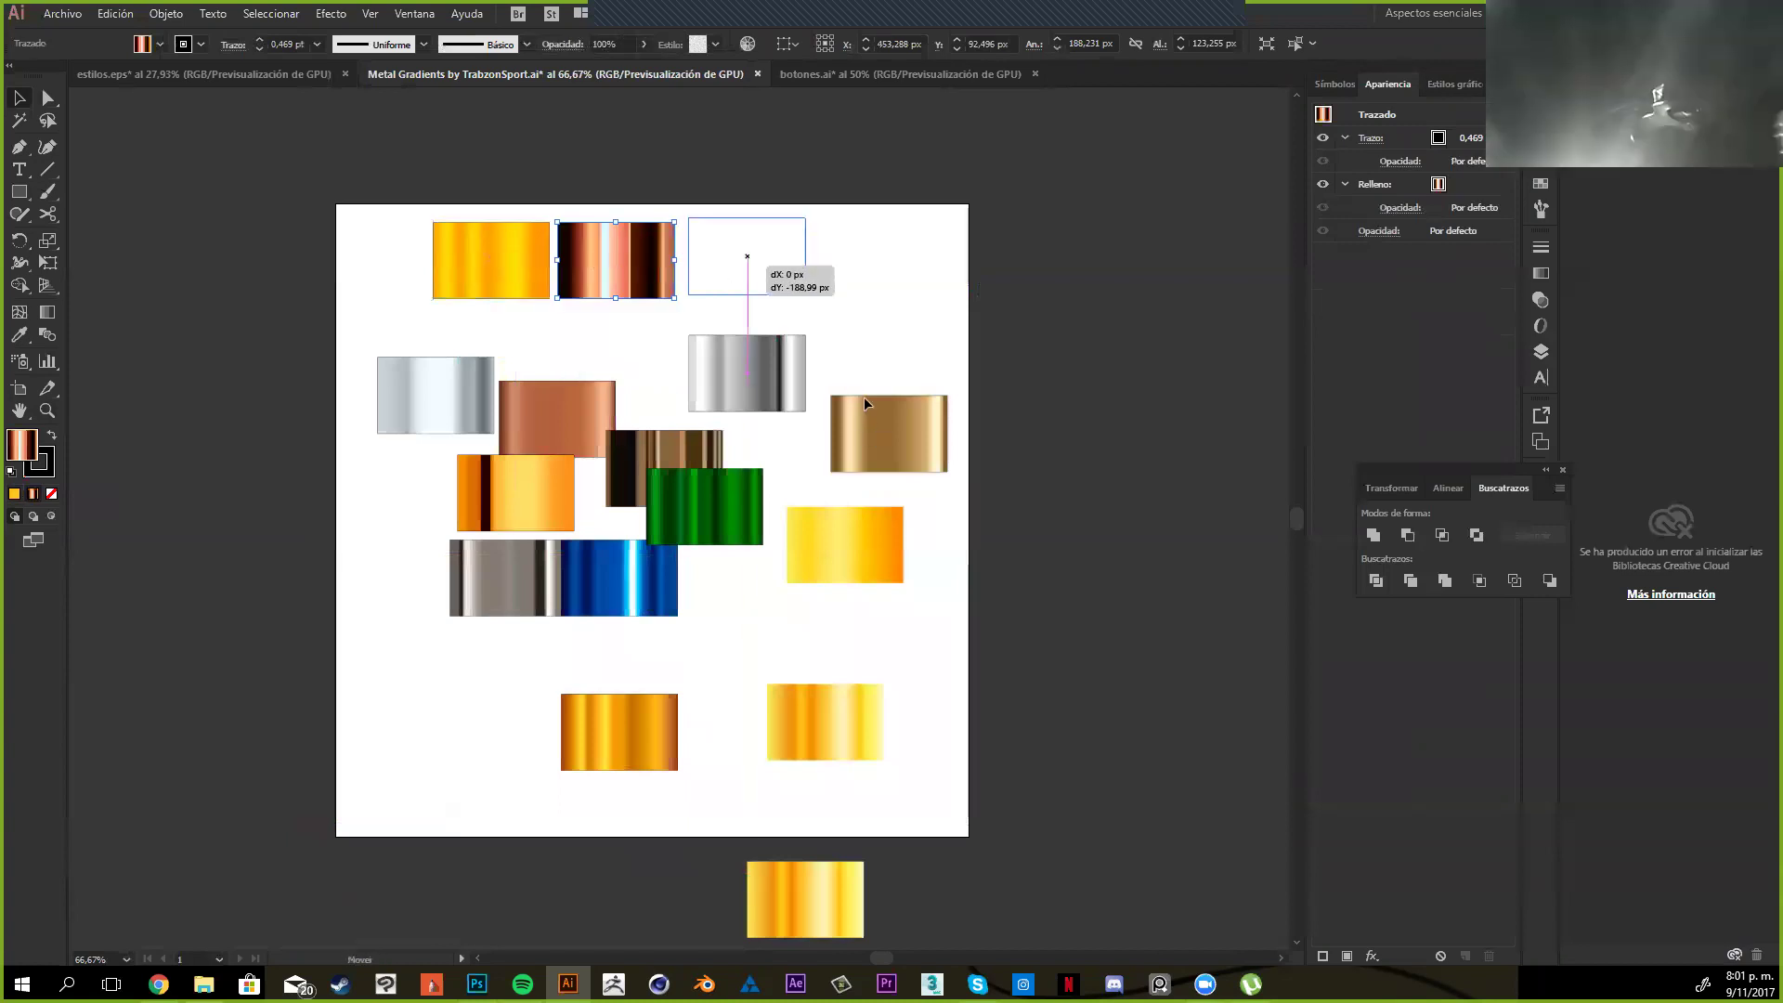
# Arrange the pale silver, copper, striped brown and green gradient swatches as a second row beneath the first
pyautogui.moveTo(450, 416); pyautogui.dragTo(506, 368)
pyautogui.moveTo(551, 439); pyautogui.dragTo(614, 372)
pyautogui.moveTo(668, 454); pyautogui.dragTo(748, 340)
pyautogui.moveTo(708, 513); pyautogui.dragTo(875, 353)
# Arrange the black-banded orange, grey, blue and yellow gradient swatches as a third row on the artboard
pyautogui.moveTo(518, 457); pyautogui.dragTo(494, 398)
pyautogui.moveTo(502, 597); pyautogui.dragTo(613, 459)
pyautogui.moveTo(616, 580); pyautogui.dragTo(744, 445)
pyautogui.moveTo(849, 550); pyautogui.dragTo(879, 449)
# Start a fourth row with the pale gold gradient swatch followed by the dark gold one
pyautogui.click(849, 598)
pyautogui.moveTo(822, 706); pyautogui.dragTo(490, 527)
pyautogui.moveTo(619, 730); pyautogui.dragTo(620, 535)
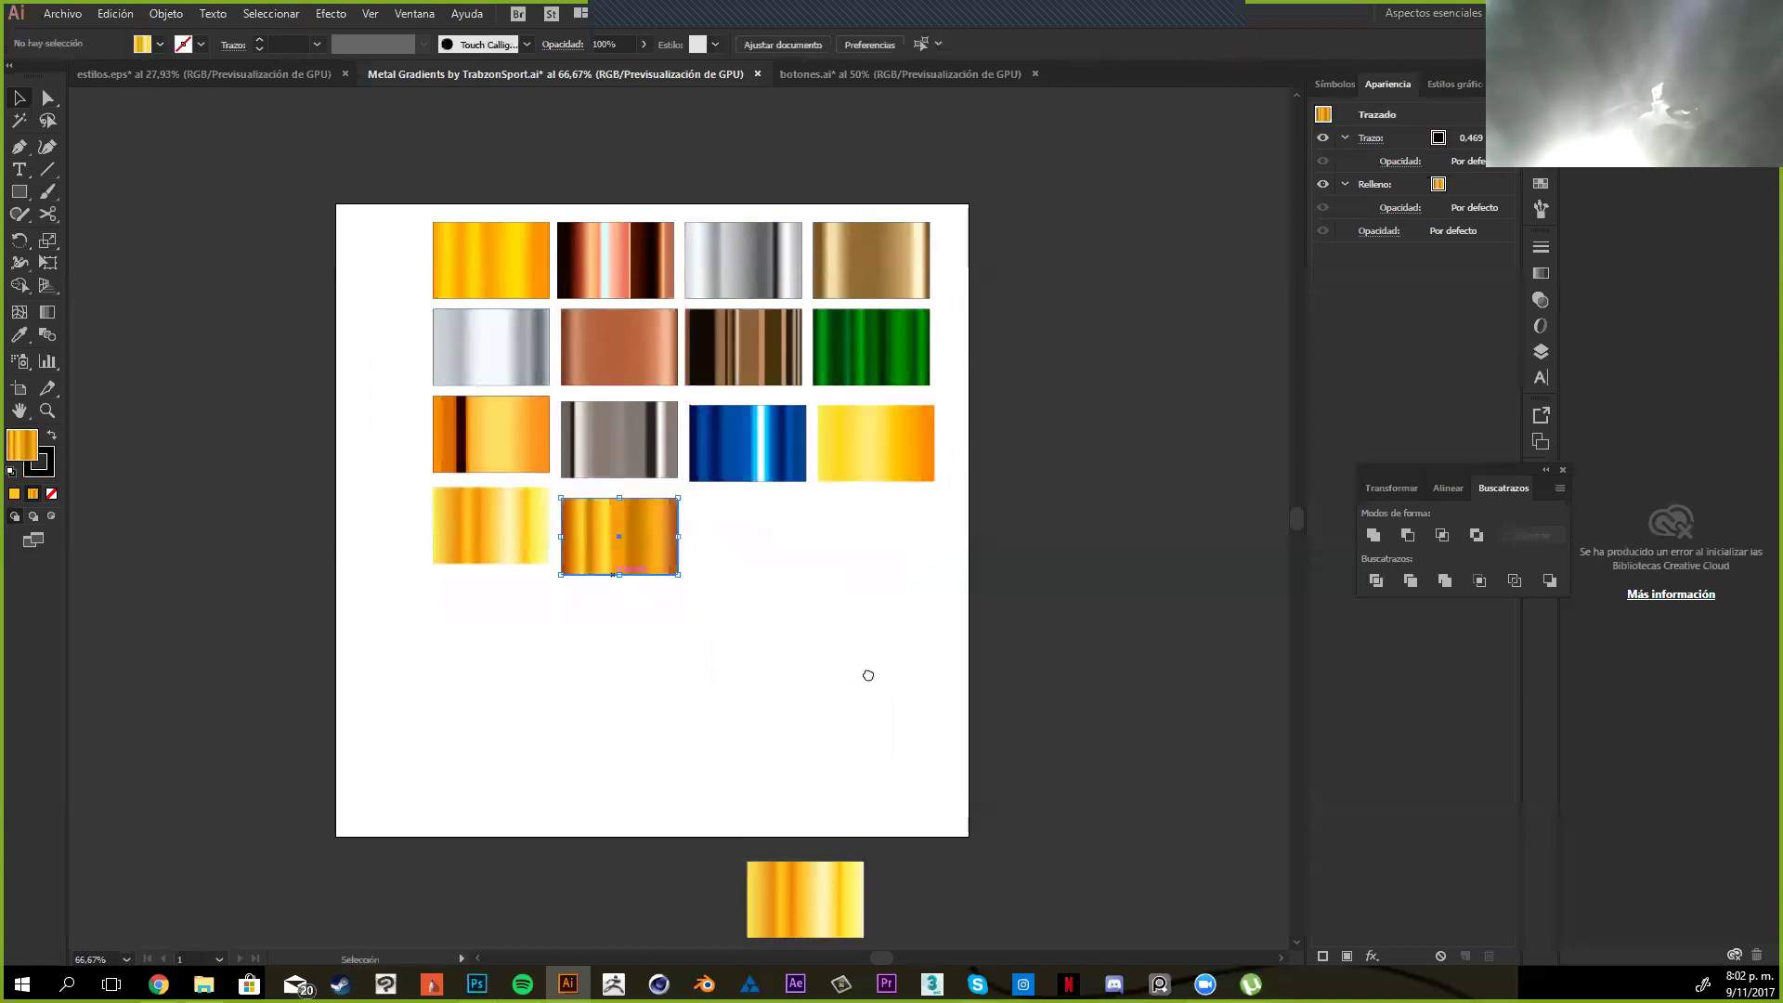
# Add the text "lettering" beneath the swatch rows and enlarge it to about 198 pt
pyautogui.click(867, 677)
pyautogui.moveTo(727, 627); pyautogui.dragTo(804, 577)
pyautogui.press('t')
pyautogui.click(787, 608)
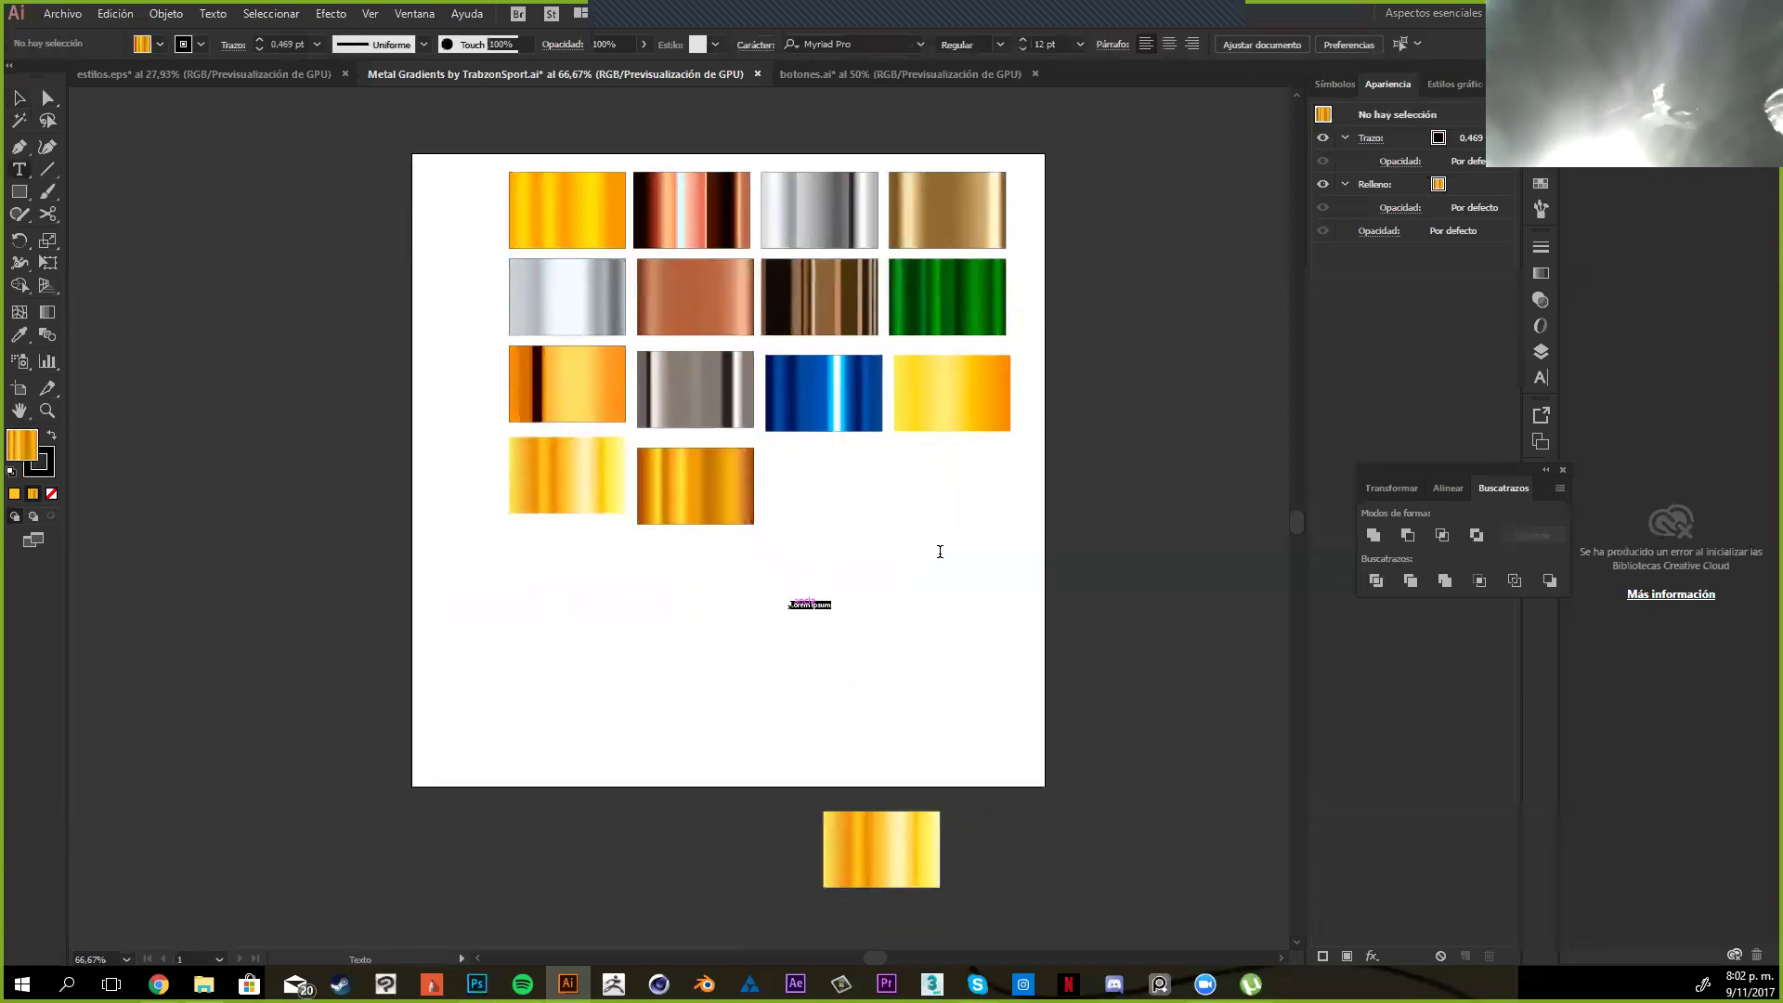
pyautogui.write('lettering')
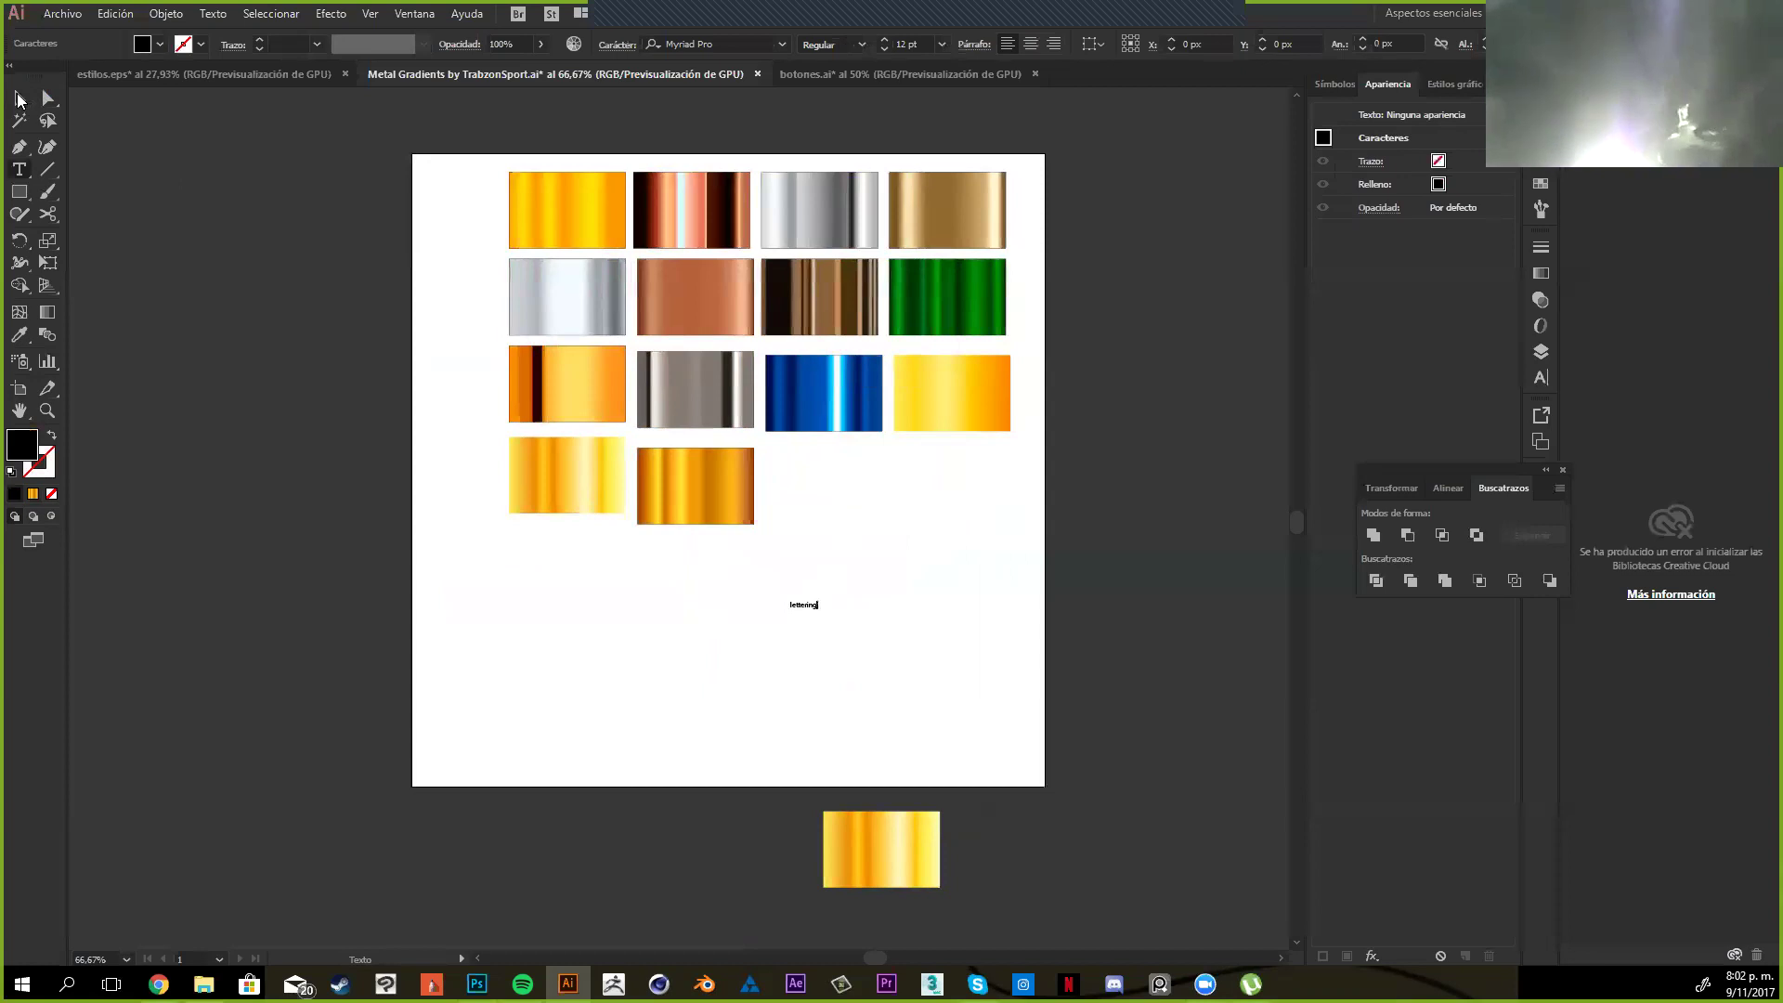
pyautogui.moveTo(1030, 521); pyautogui.dragTo(835, 605)
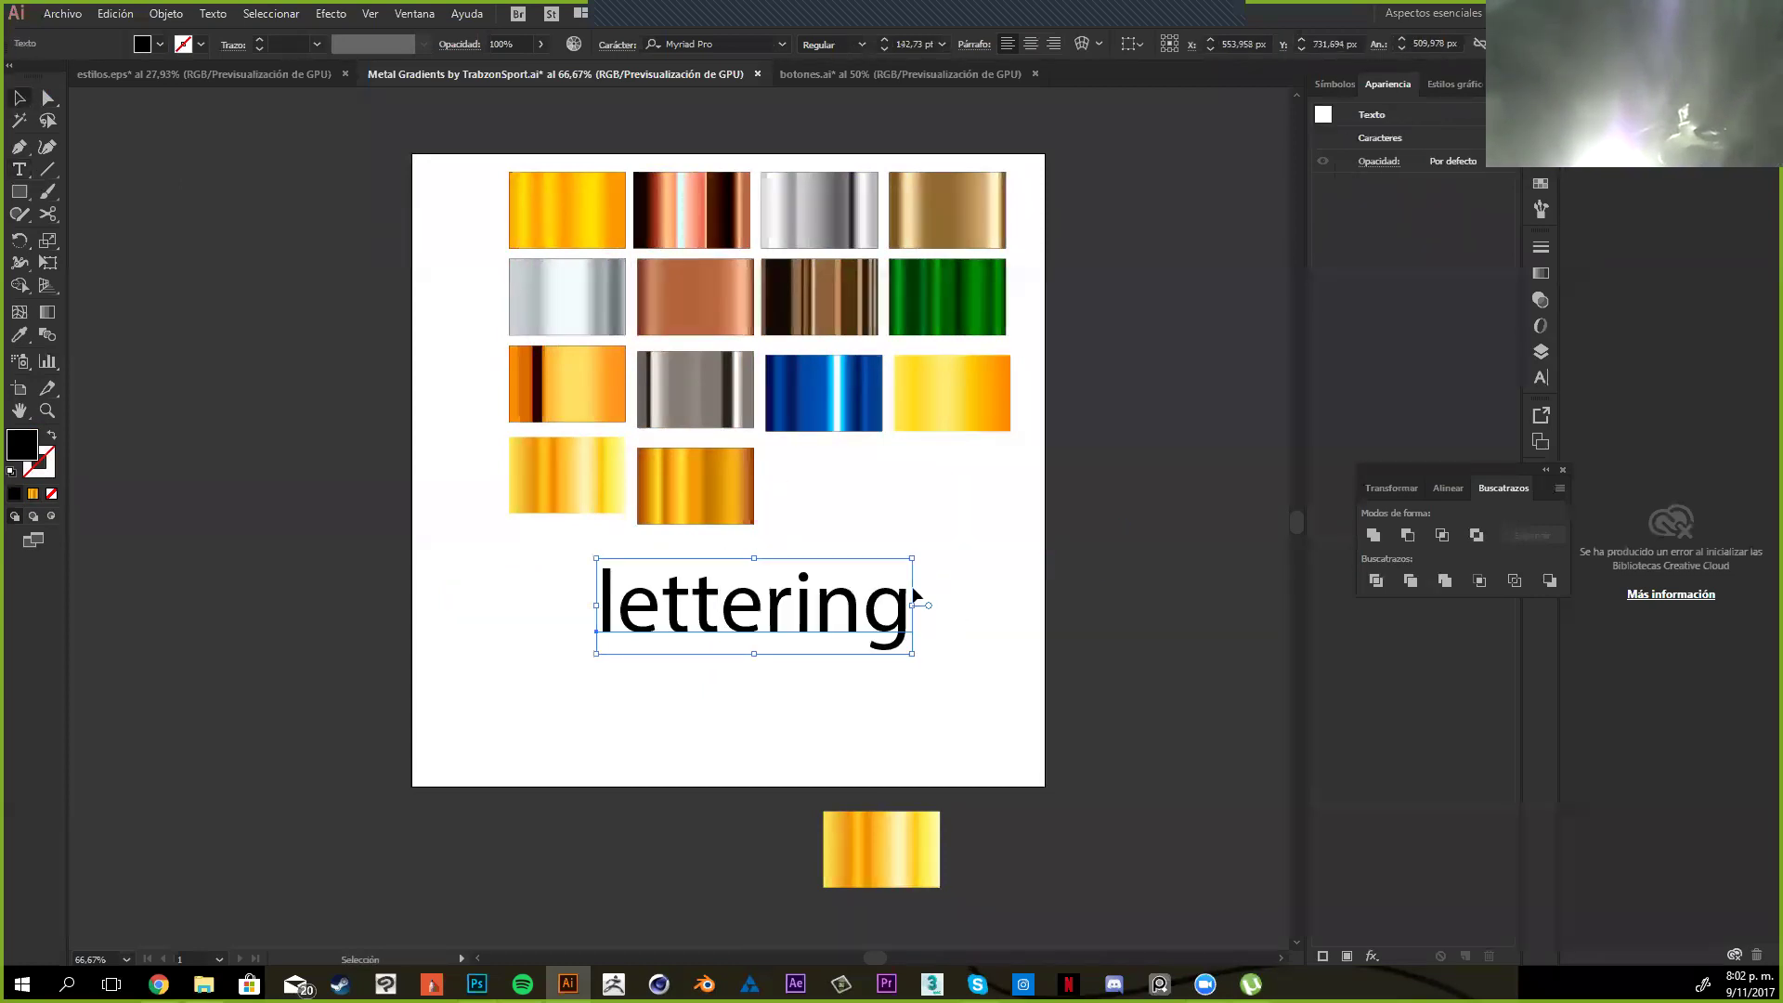
pyautogui.moveTo(911, 558); pyautogui.dragTo(991, 549)
# Set the lettering's font to Nominal BRK and centre the word beneath the swatches
pyautogui.click(730, 37)
pyautogui.press('Up')
pyautogui.press('Down')
pyautogui.press('Down')
pyautogui.press('Down')
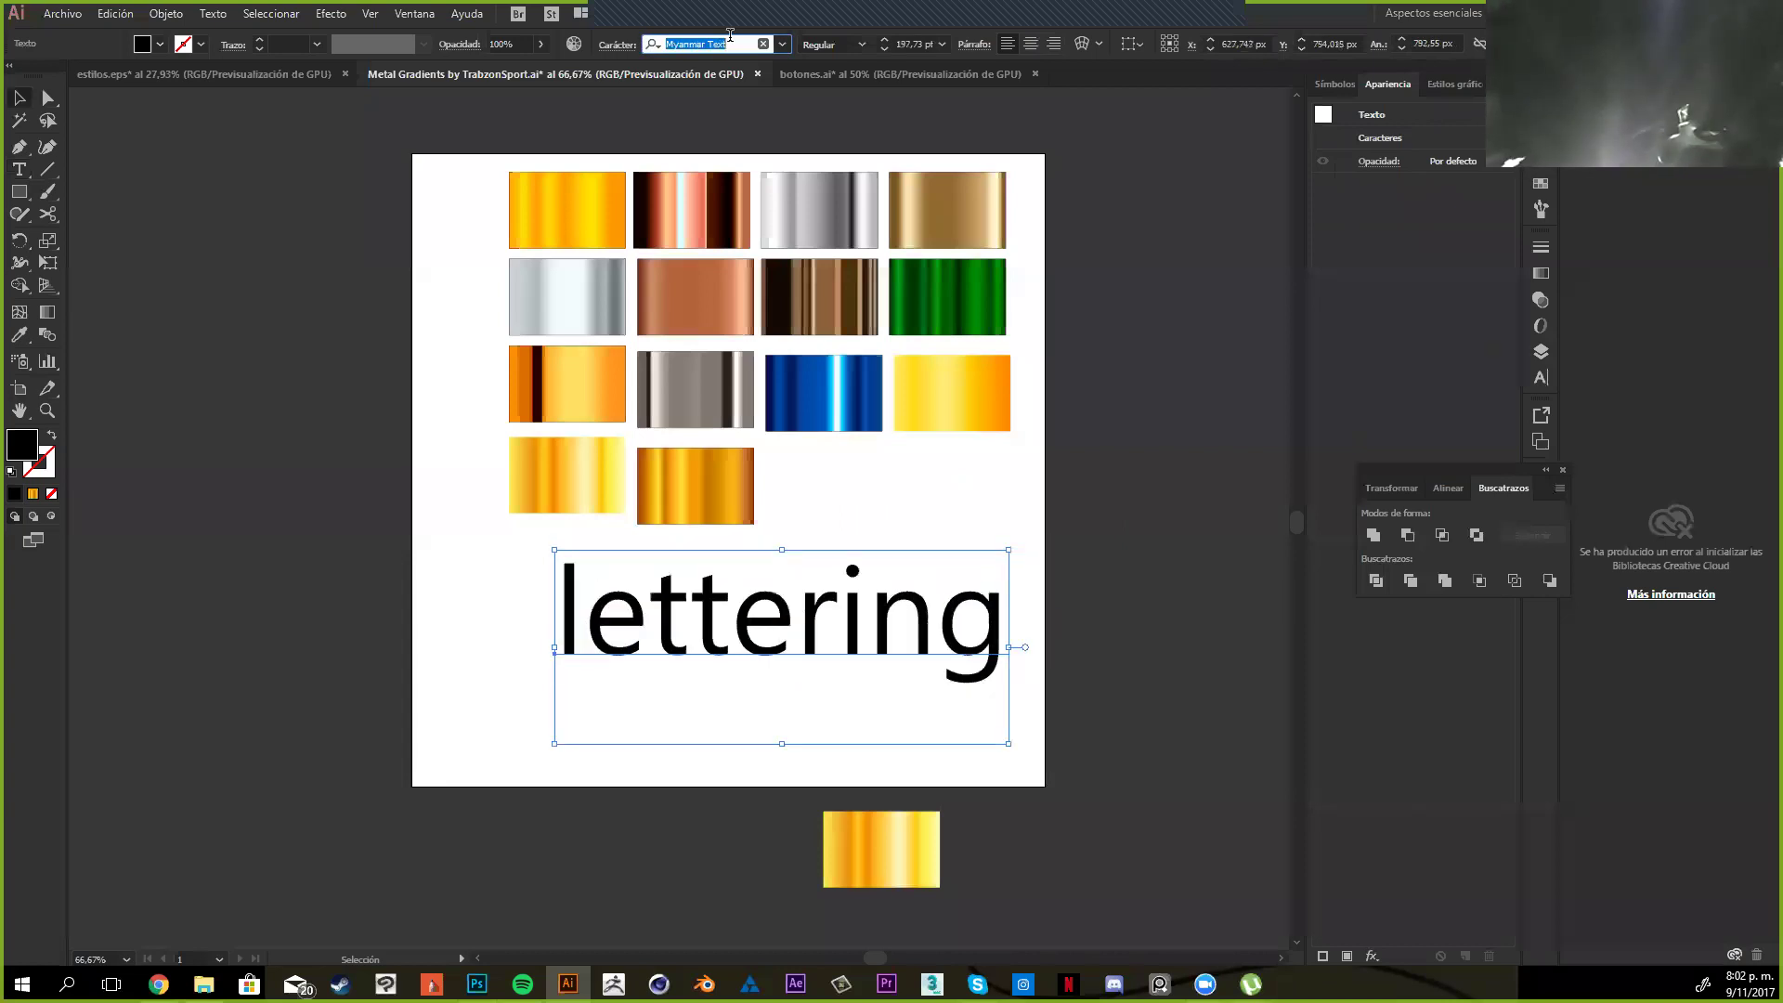
pyautogui.press('Down')
pyautogui.press('Down')
pyautogui.press('Down')
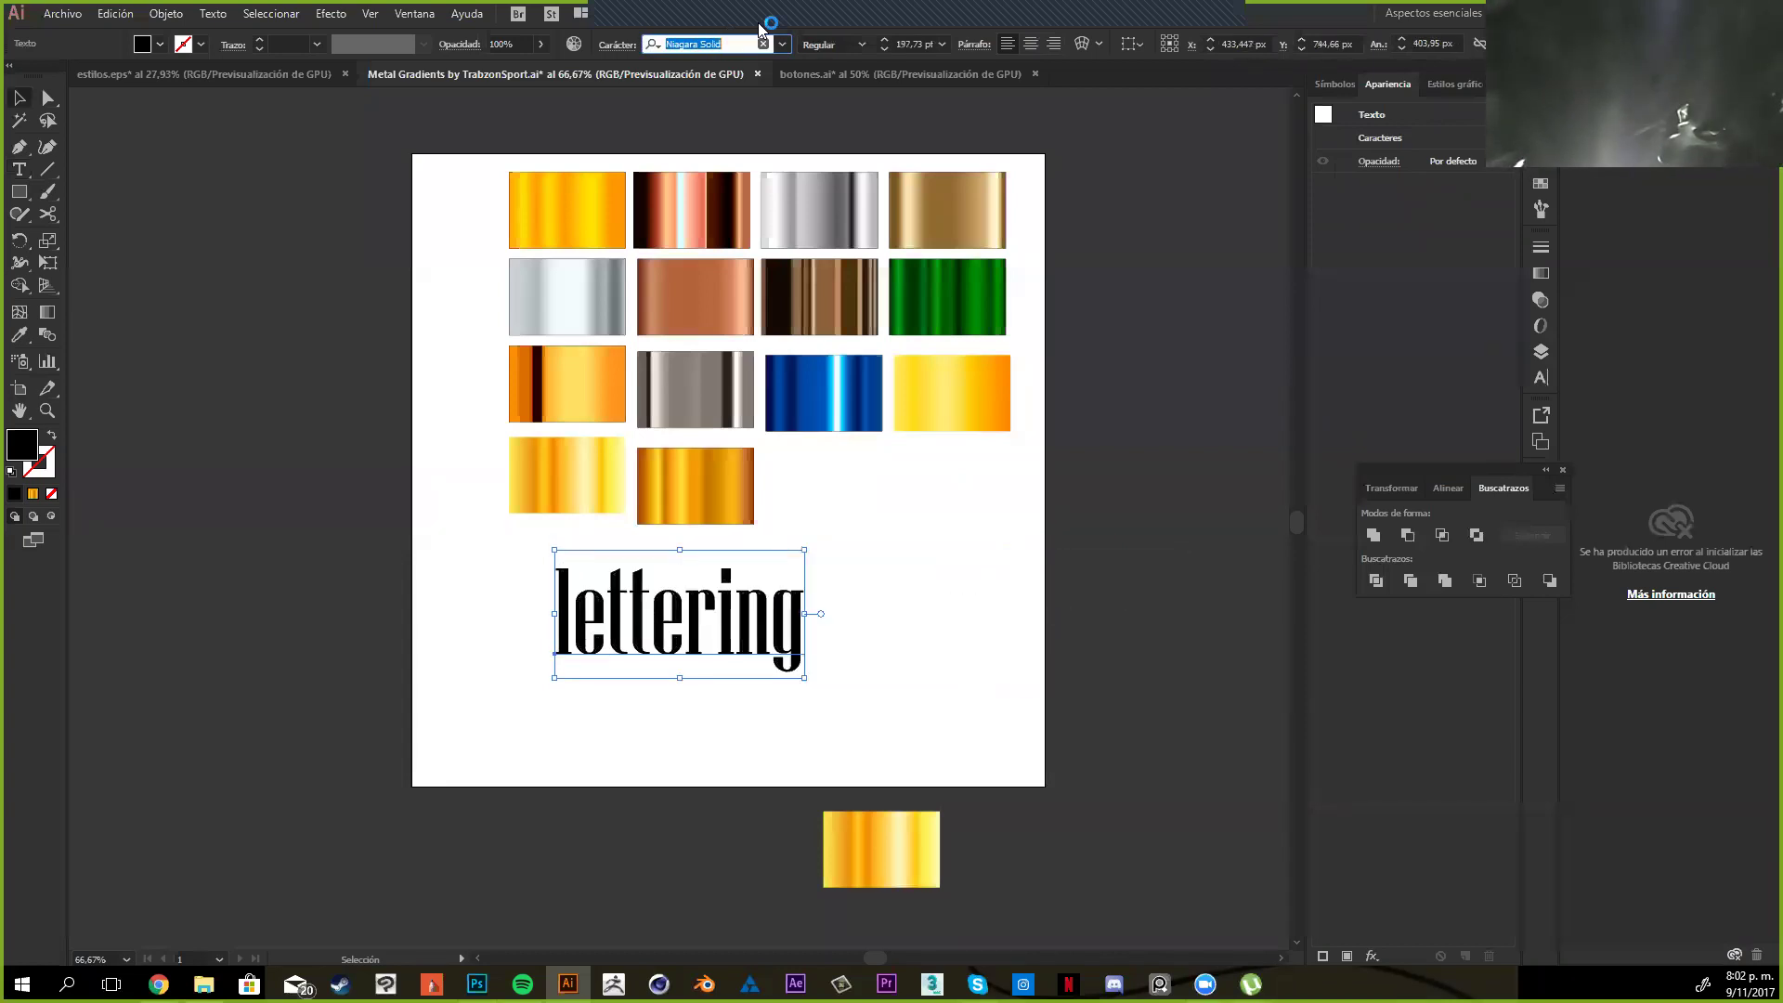
pyautogui.moveTo(945, 616); pyautogui.dragTo(884, 611)
# Transfer the pale silver swatch's appearance onto the lettering
pyautogui.click(920, 483)
pyautogui.click(566, 296)
pyautogui.moveTo(1323, 114)
pyautogui.mouseDown()
pyautogui.moveTo(1012, 525)
pyautogui.moveTo(976, 620)
pyautogui.mouseUp()
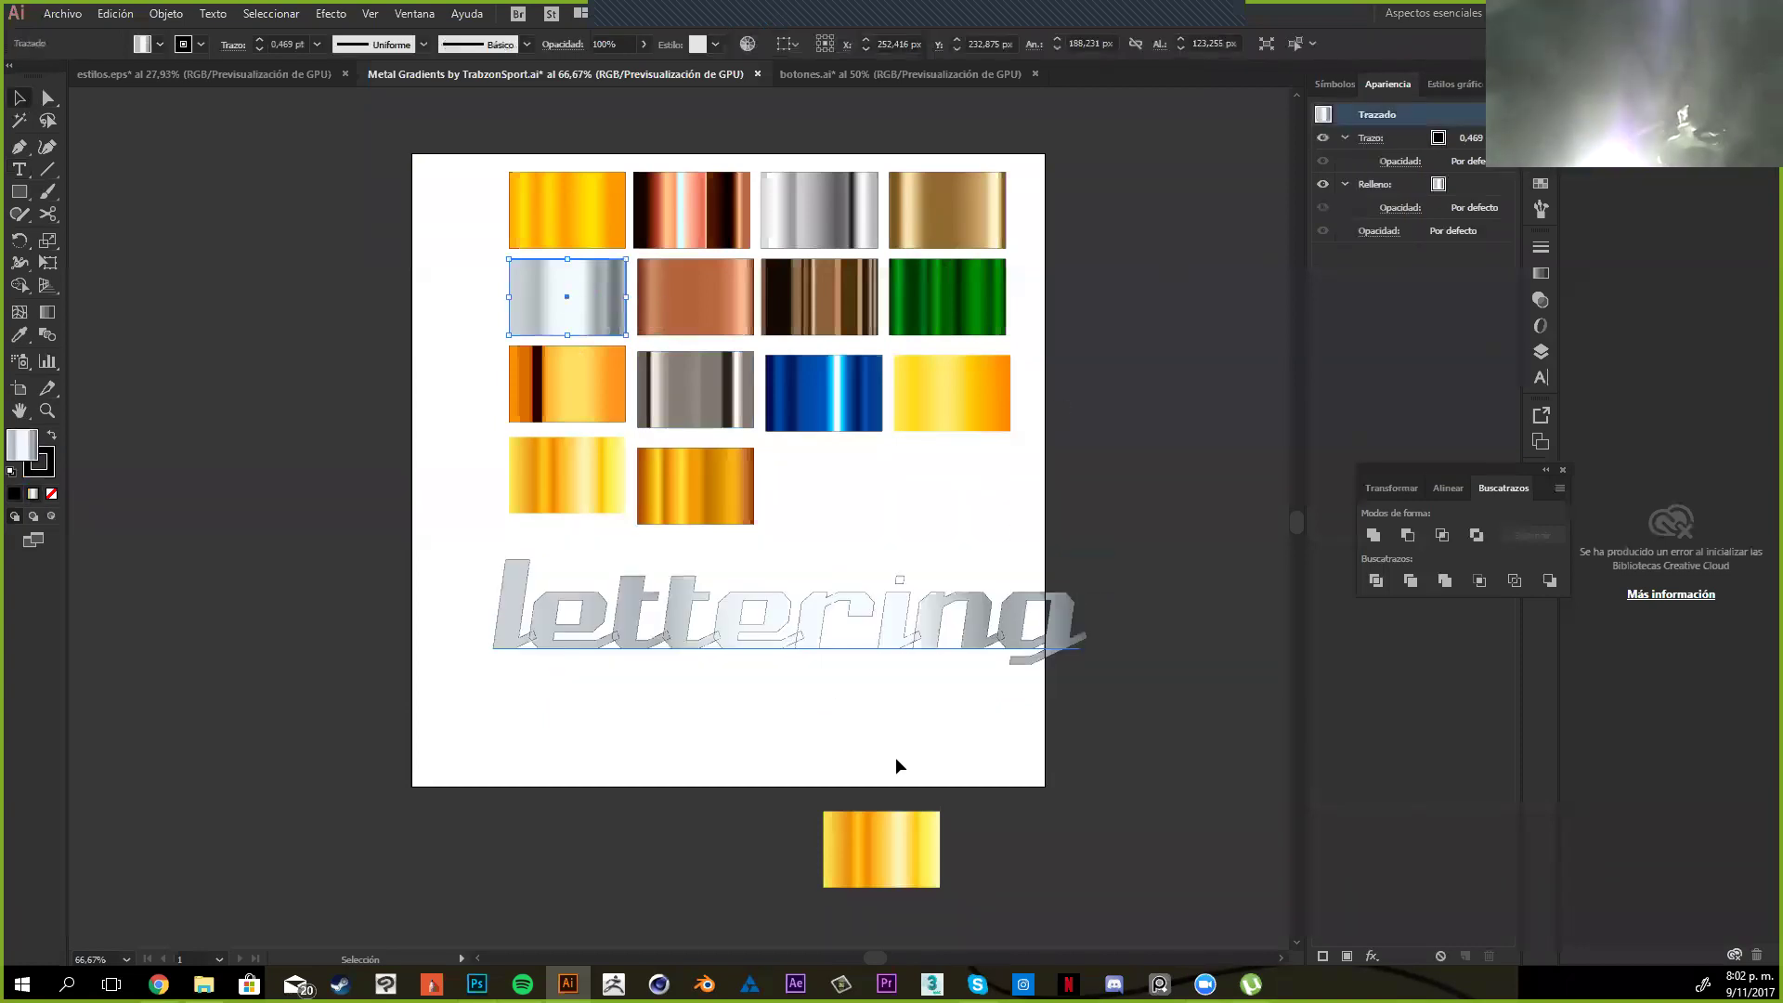
pyautogui.click(896, 758)
# Move the lettering below the artboard, over the loose gold swatch
pyautogui.scroll(-1, 928, 759)
pyautogui.scroll(-4, 961, 766)
pyautogui.moveTo(1062, 434); pyautogui.dragTo(1041, 731)
pyautogui.scroll(3, 955, 669)
pyautogui.hscroll(2, 955, 669)
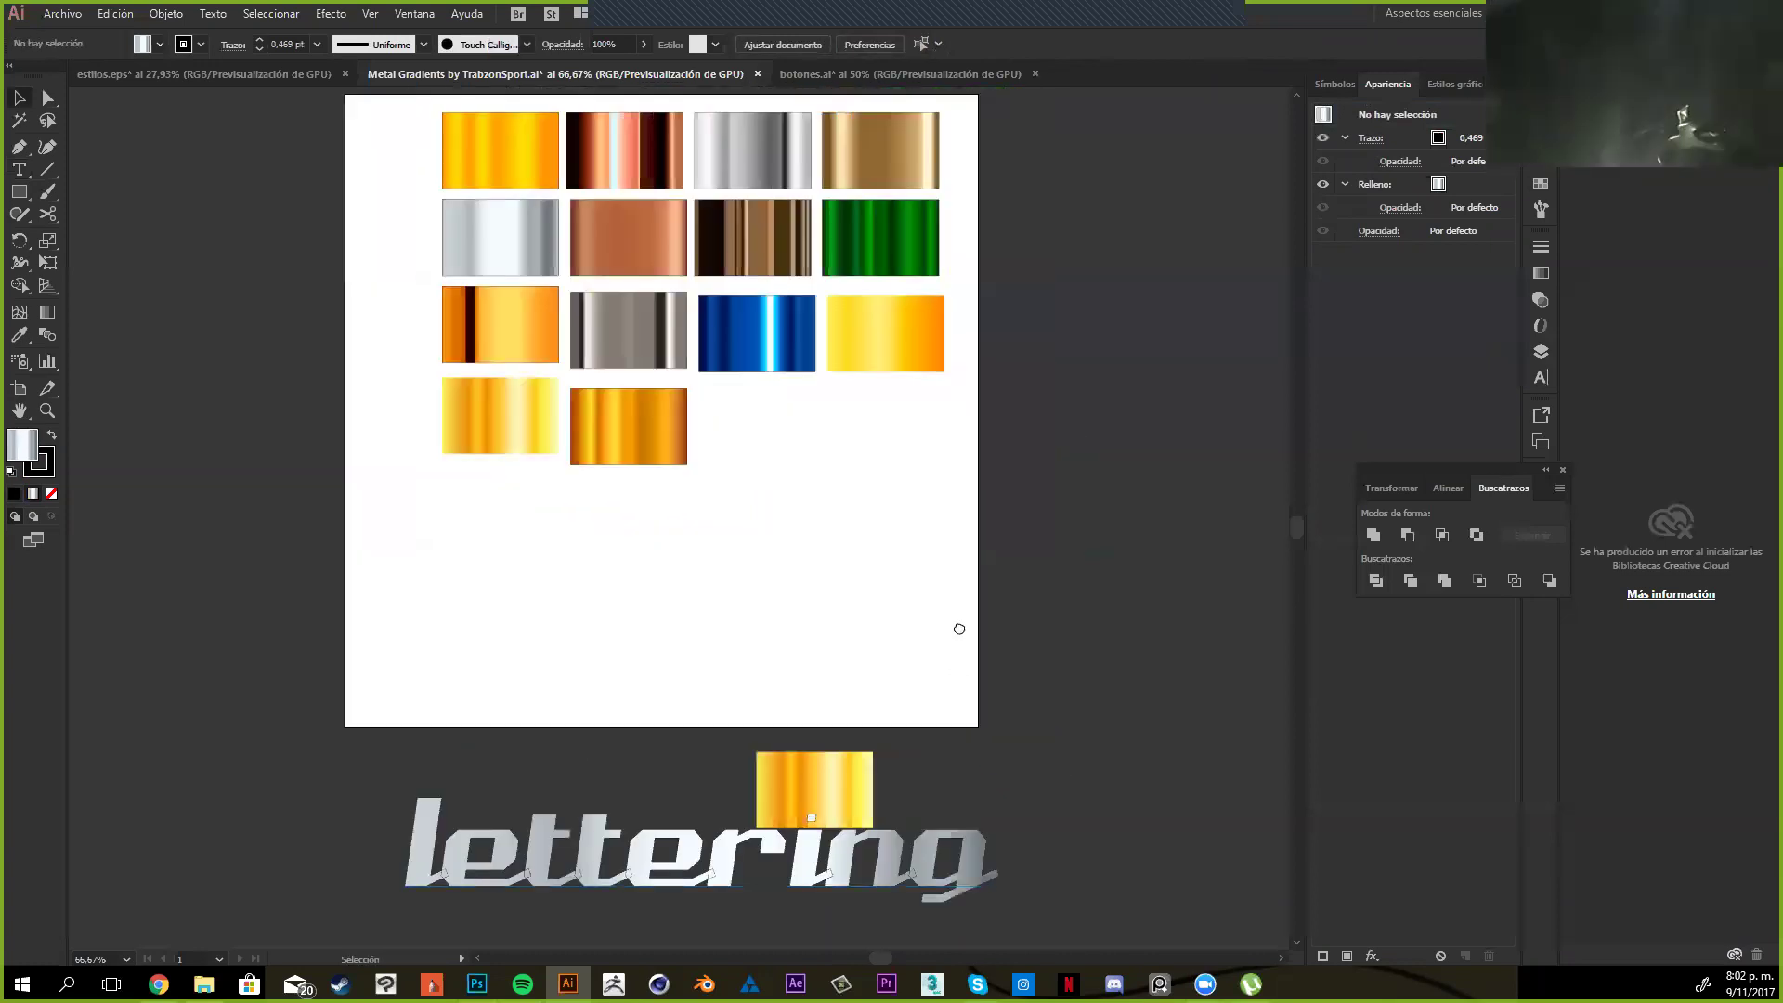
pyautogui.scroll(-1, 846, 195)
# Transfer the green swatch's appearance onto the lettering and move the word out beside the artboard's right edge
pyautogui.click(846, 199)
pyautogui.moveTo(1323, 115); pyautogui.dragTo(1062, 480)
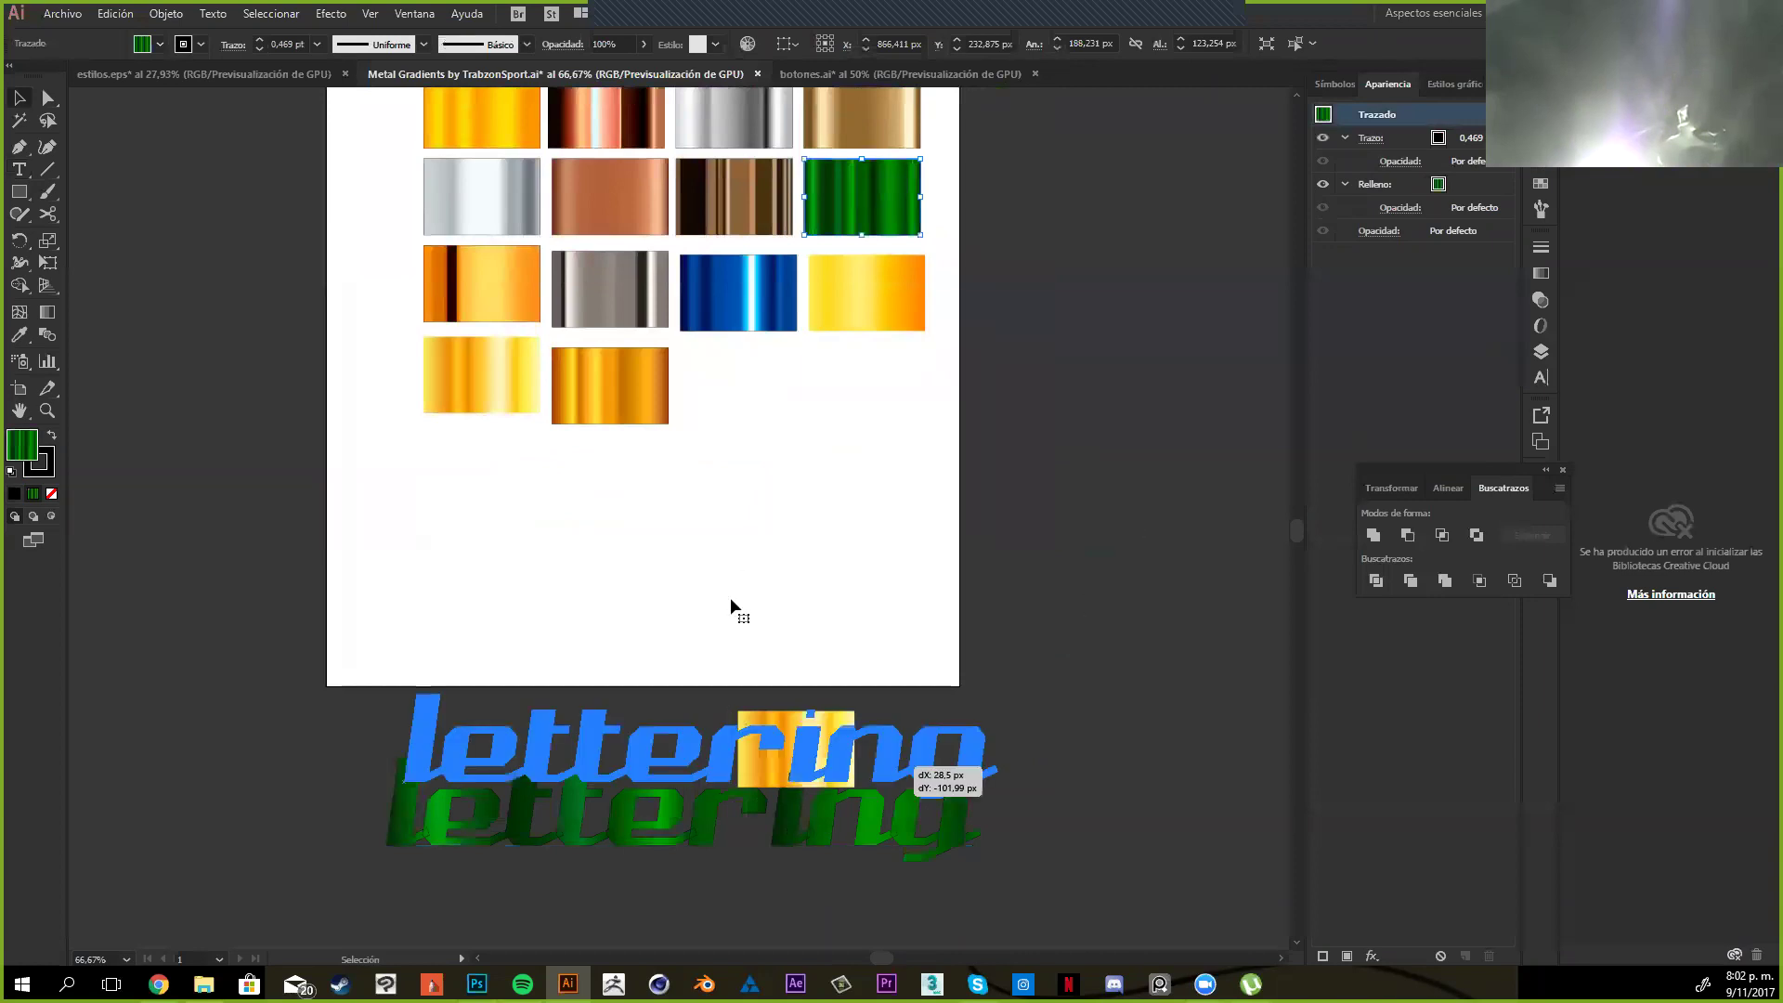
pyautogui.moveTo(1161, 384); pyautogui.dragTo(892, 519)
pyautogui.moveTo(942, 544); pyautogui.dragTo(1014, 627)
# Sample the yellow, copper, striped brown and blue swatches onto the lettering with the Eyedropper, ending on blue
pyautogui.press('i')
pyautogui.click(625, 414)
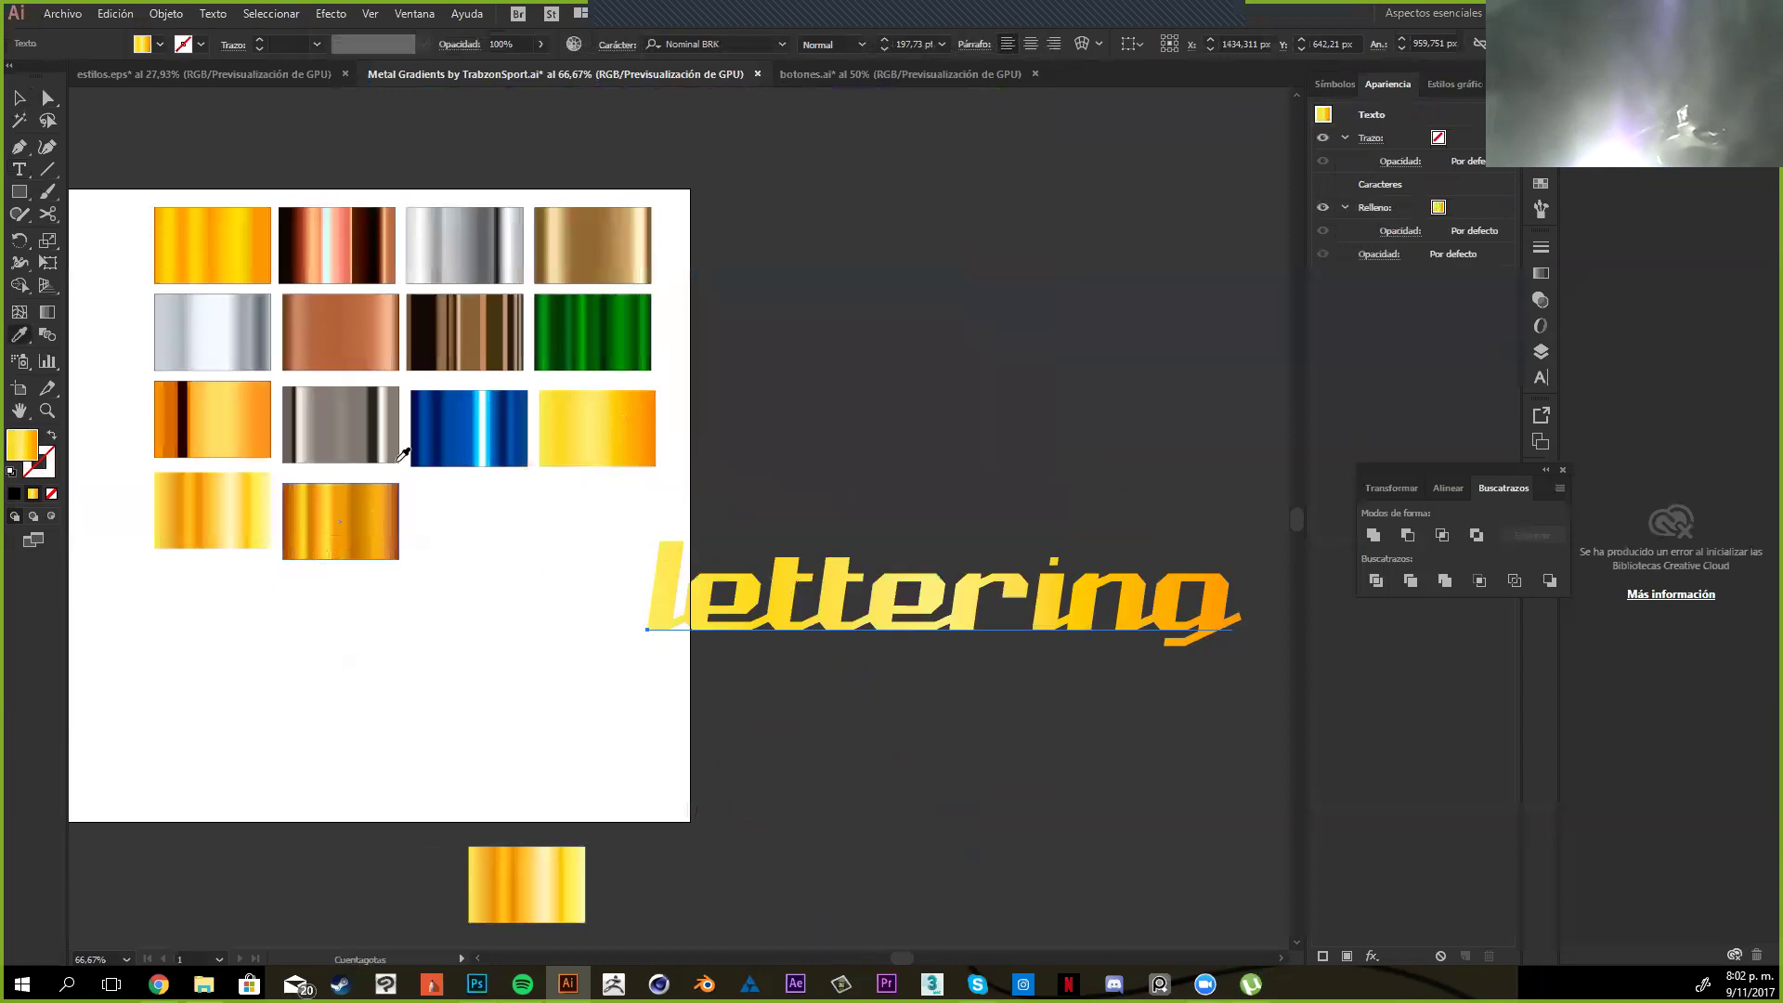
pyautogui.click(348, 334)
pyautogui.click(471, 358)
pyautogui.click(477, 418)
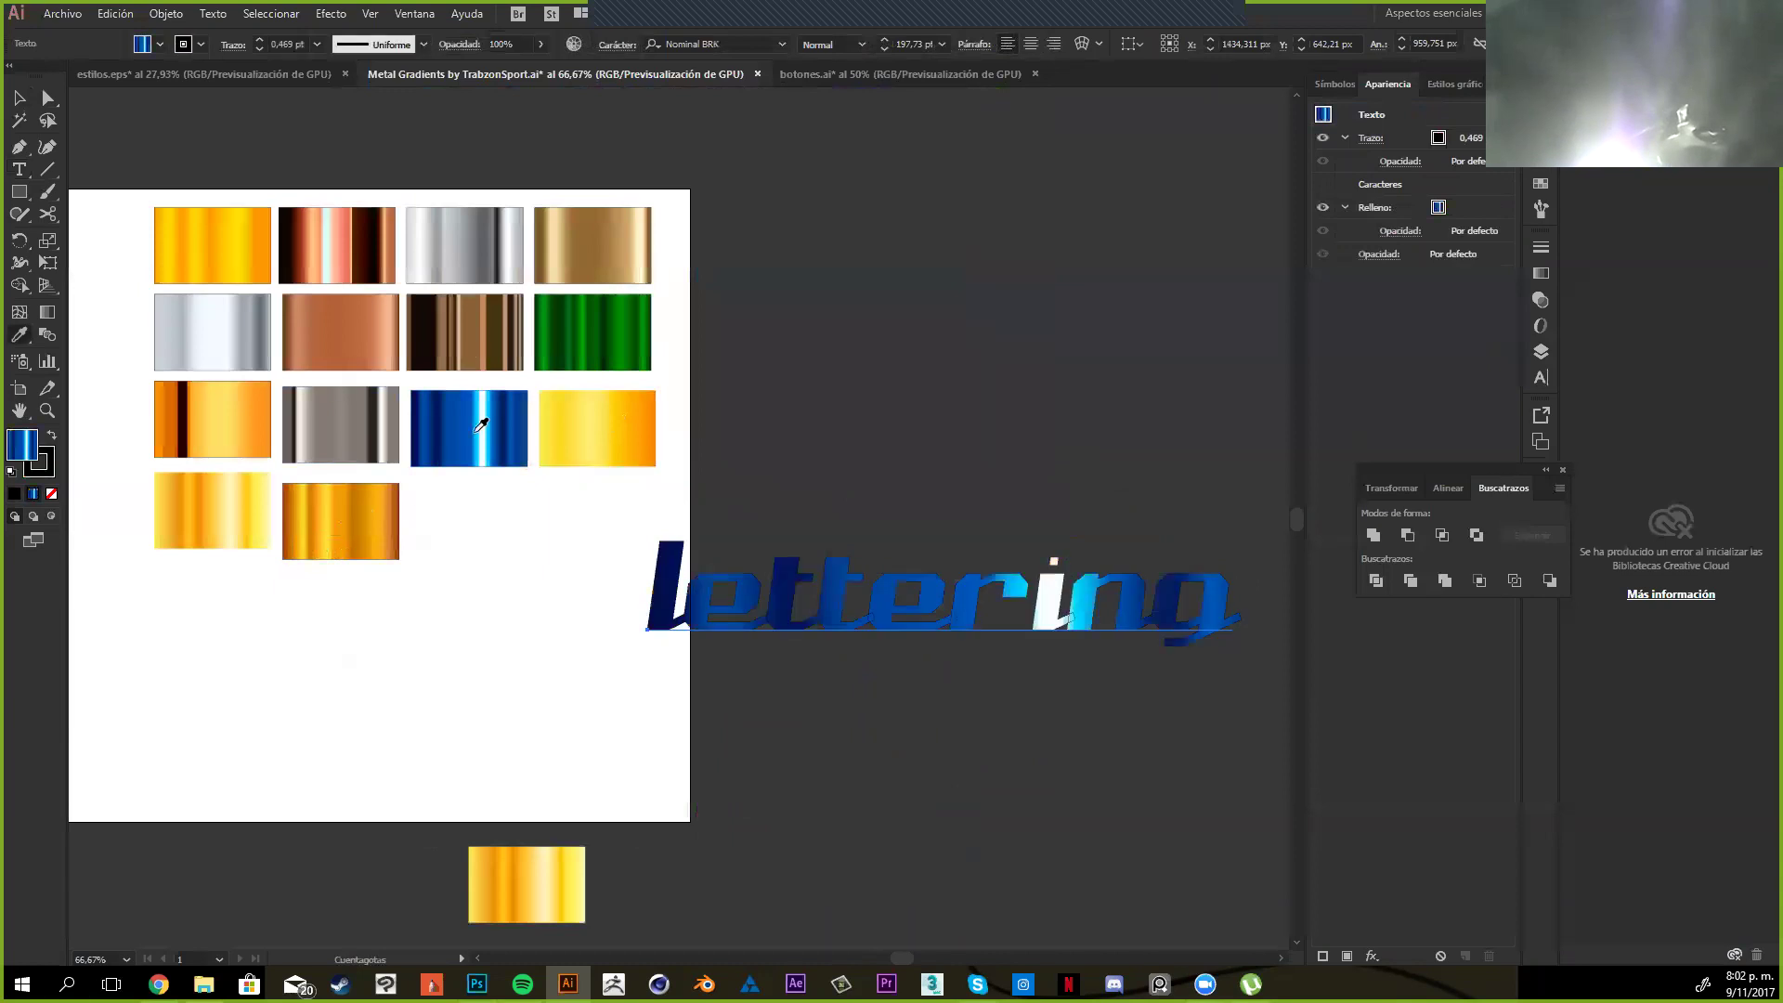
pyautogui.hotkey('ctrl', 'z')
pyautogui.hotkey('ctrl', 'shift', 'z')
pyautogui.press('v')
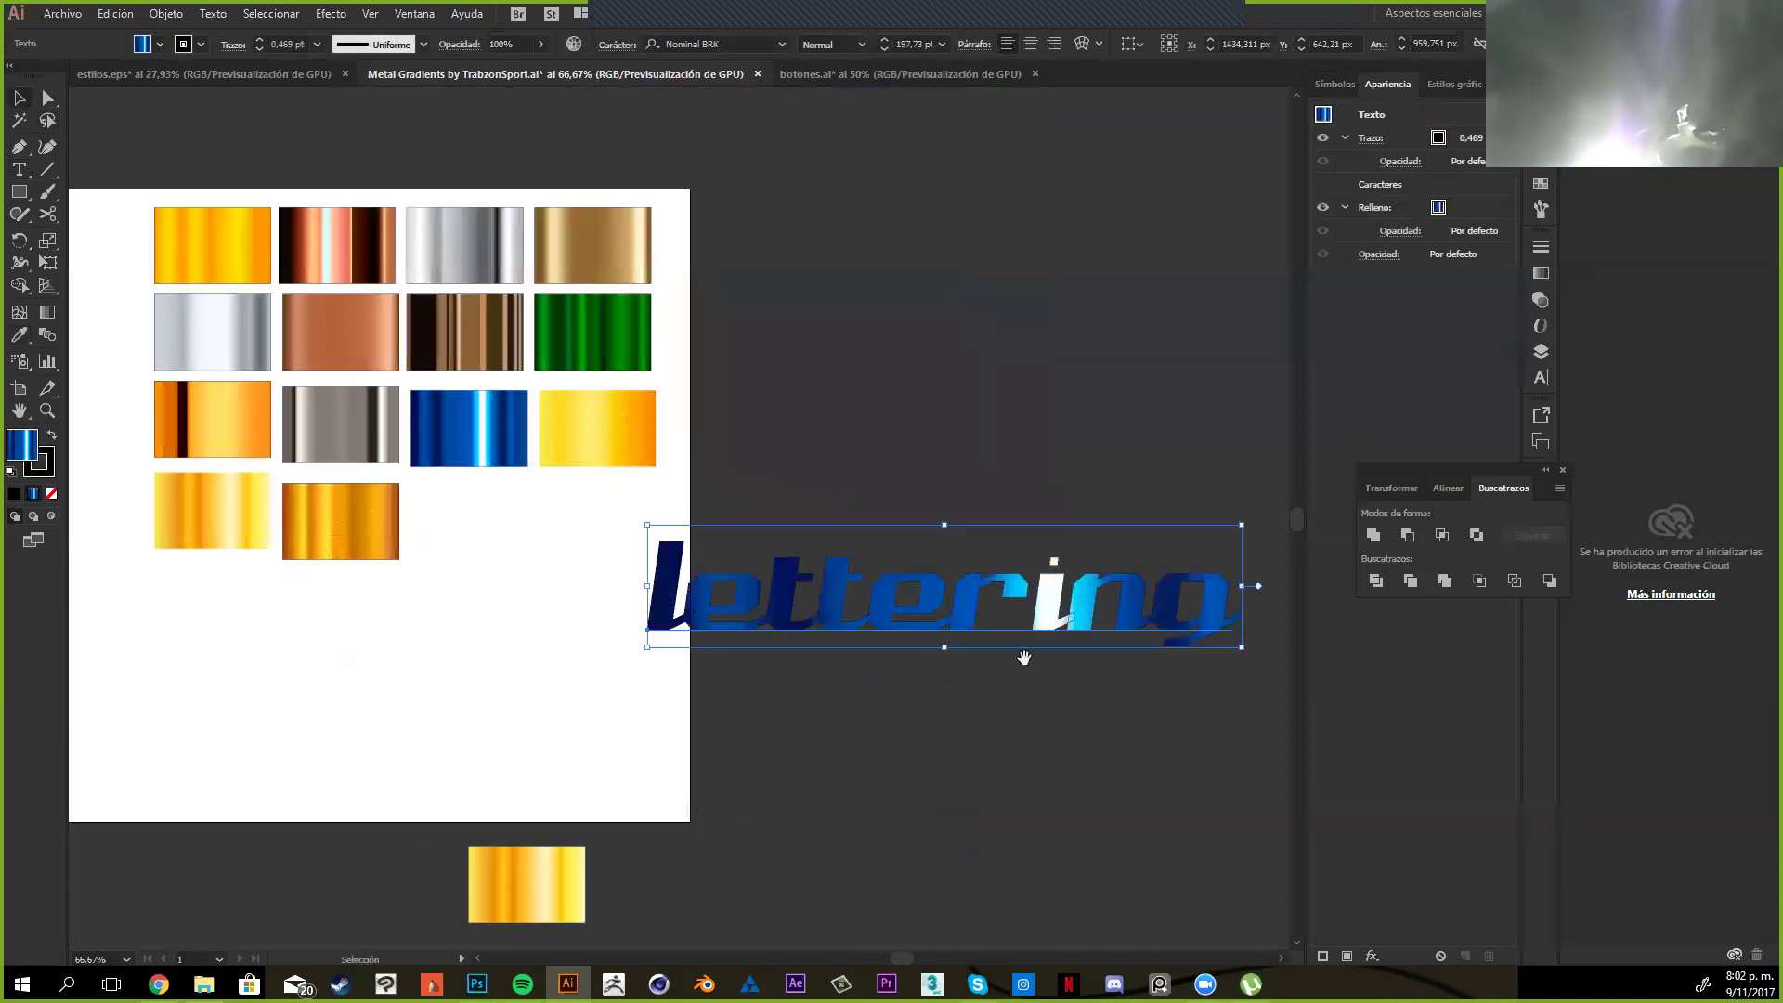
pyautogui.click(983, 768)
pyautogui.hscroll(1, 983, 768)
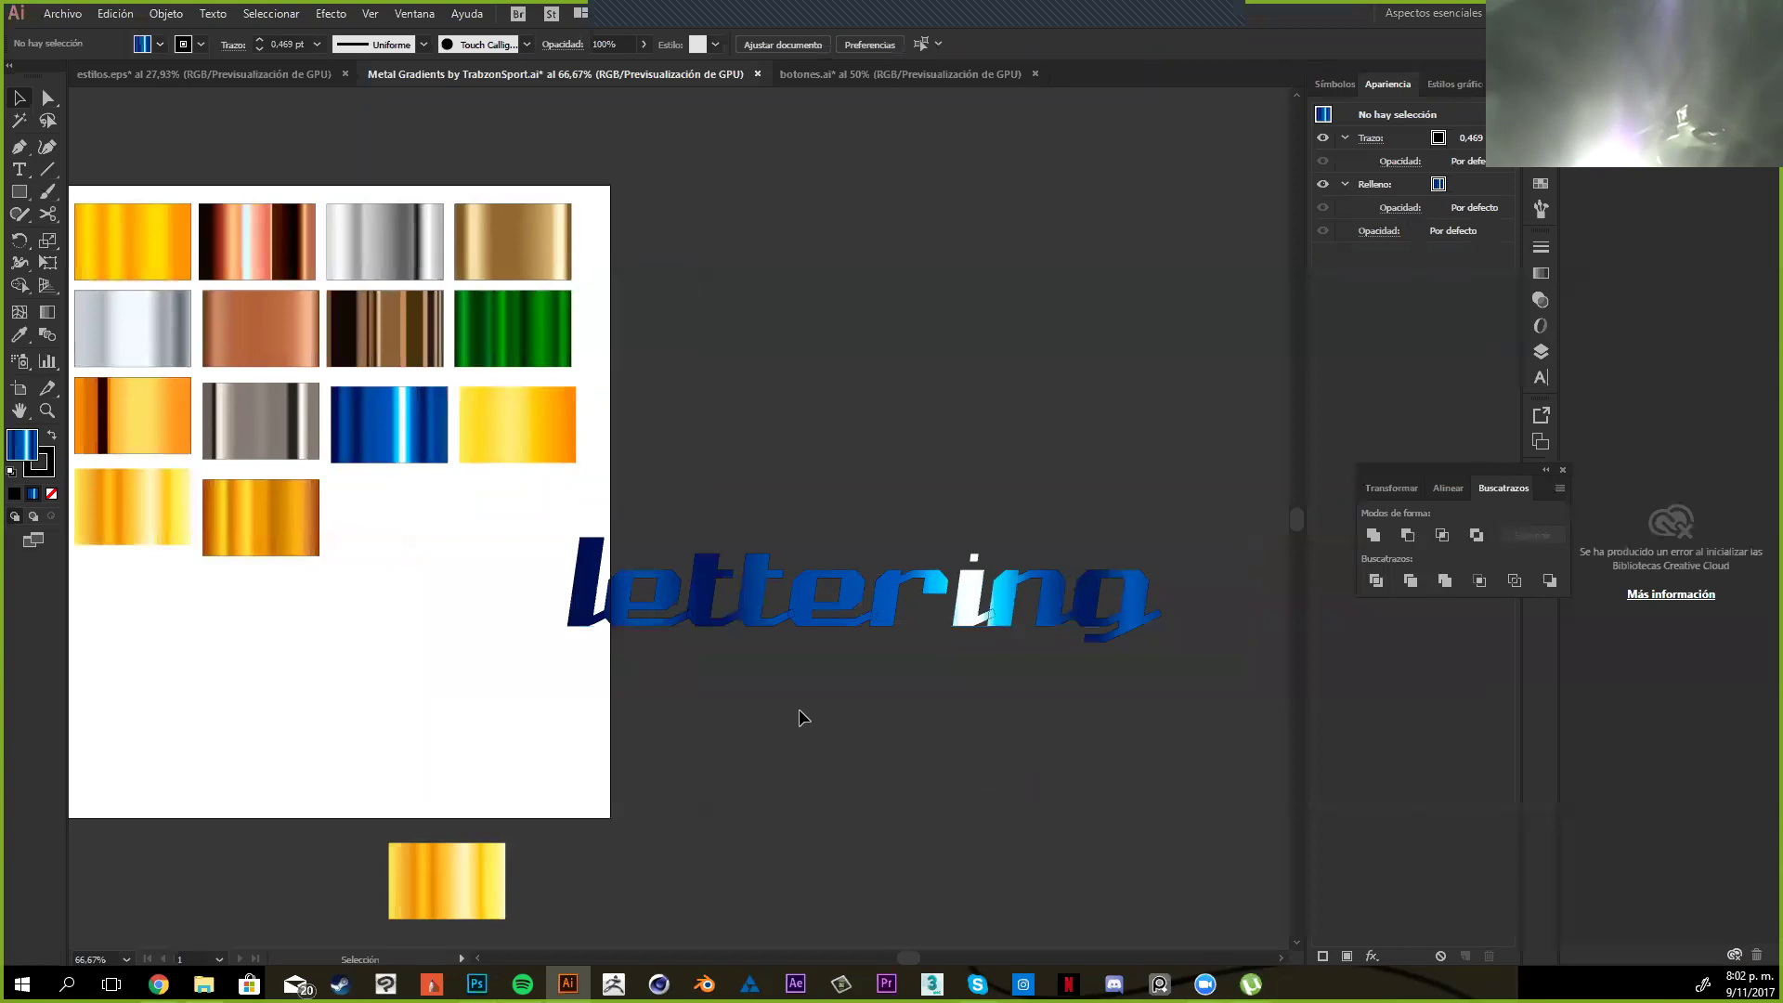
# Sample the dark copper, tan gold, blue and copper gradients onto the lettering with the Eyedropper, finishing with dark copper
pyautogui.hscroll(-3, 803, 717)
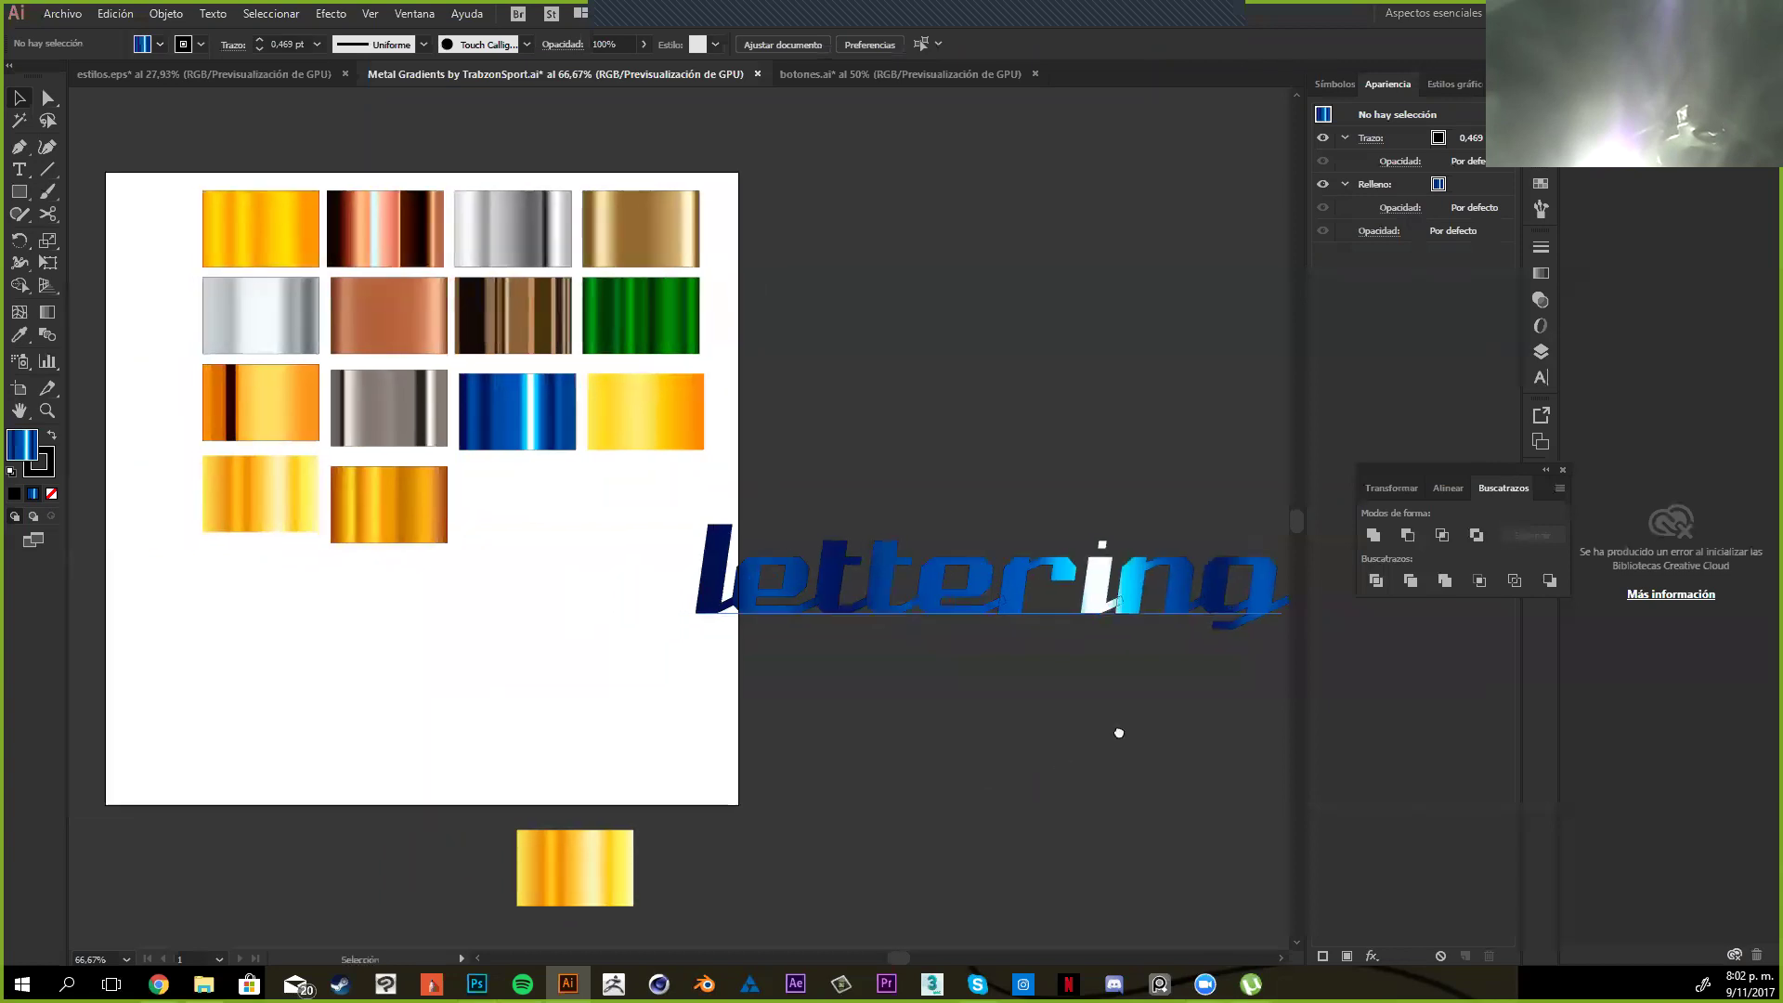
pyautogui.moveTo(1119, 732); pyautogui.dragTo(965, 766)
pyautogui.moveTo(1022, 656); pyautogui.dragTo(1138, 636)
pyautogui.click(1179, 603)
pyautogui.press('i')
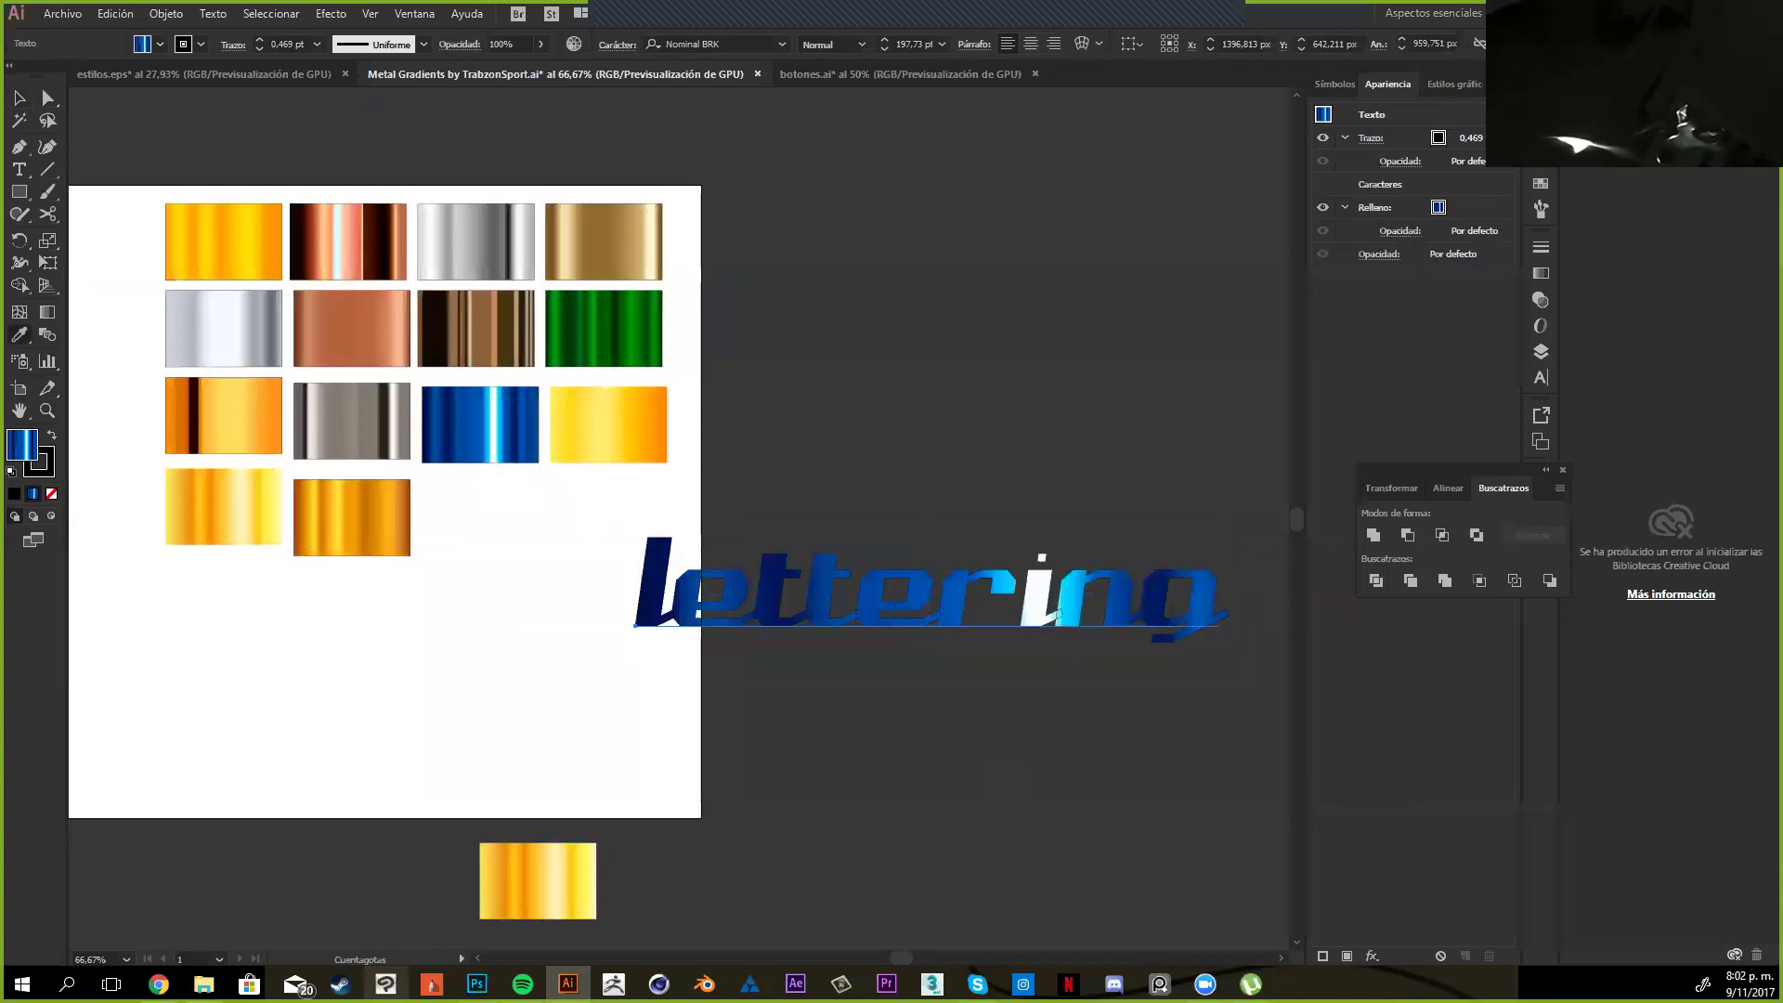
pyautogui.click(366, 219)
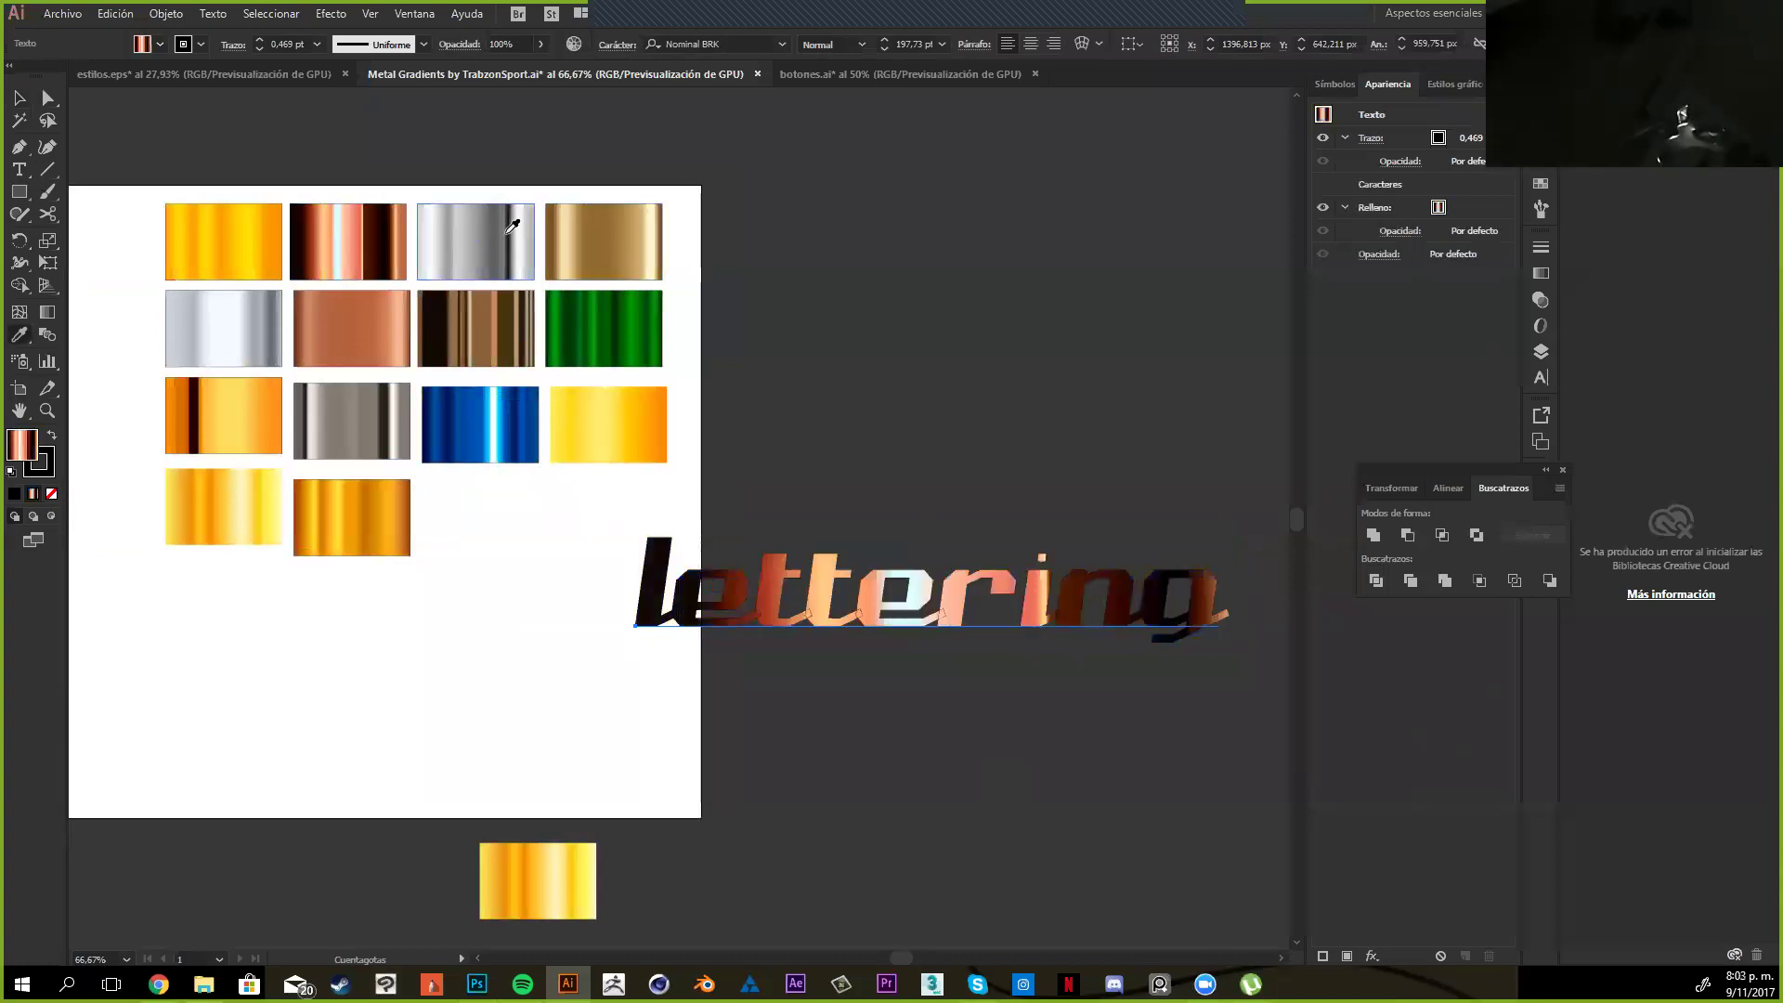
pyautogui.click(619, 244)
pyautogui.click(513, 409)
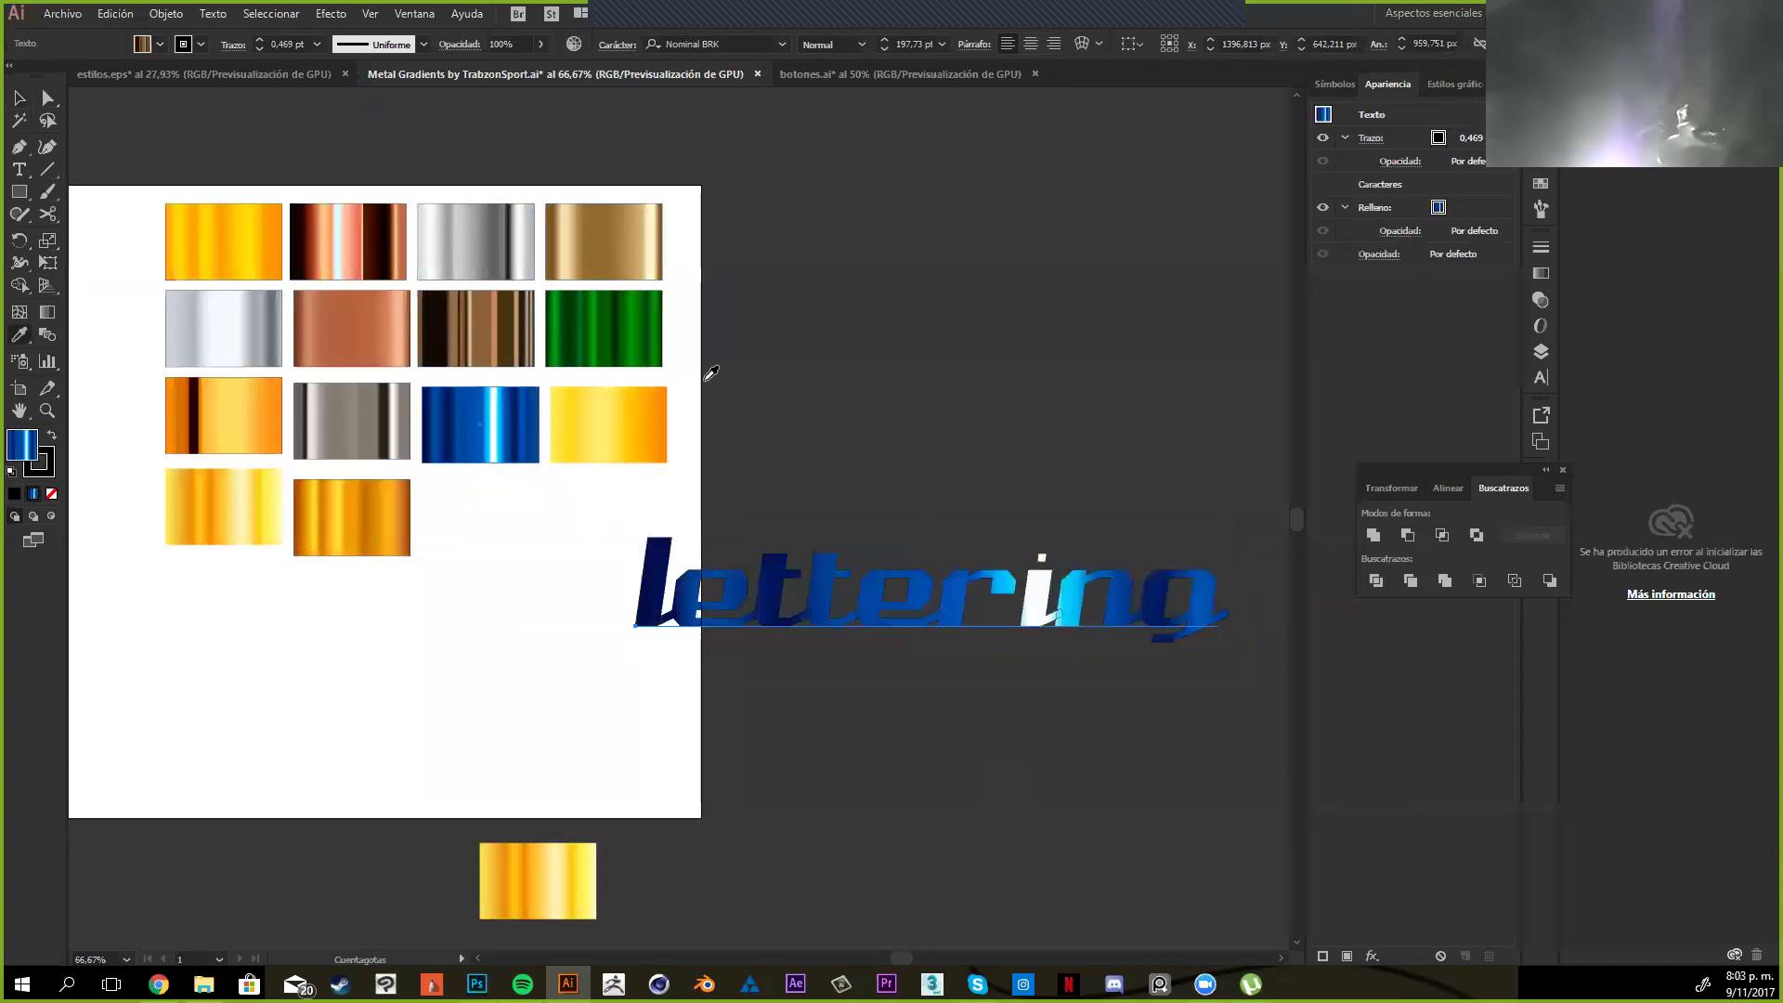
pyautogui.click(351, 327)
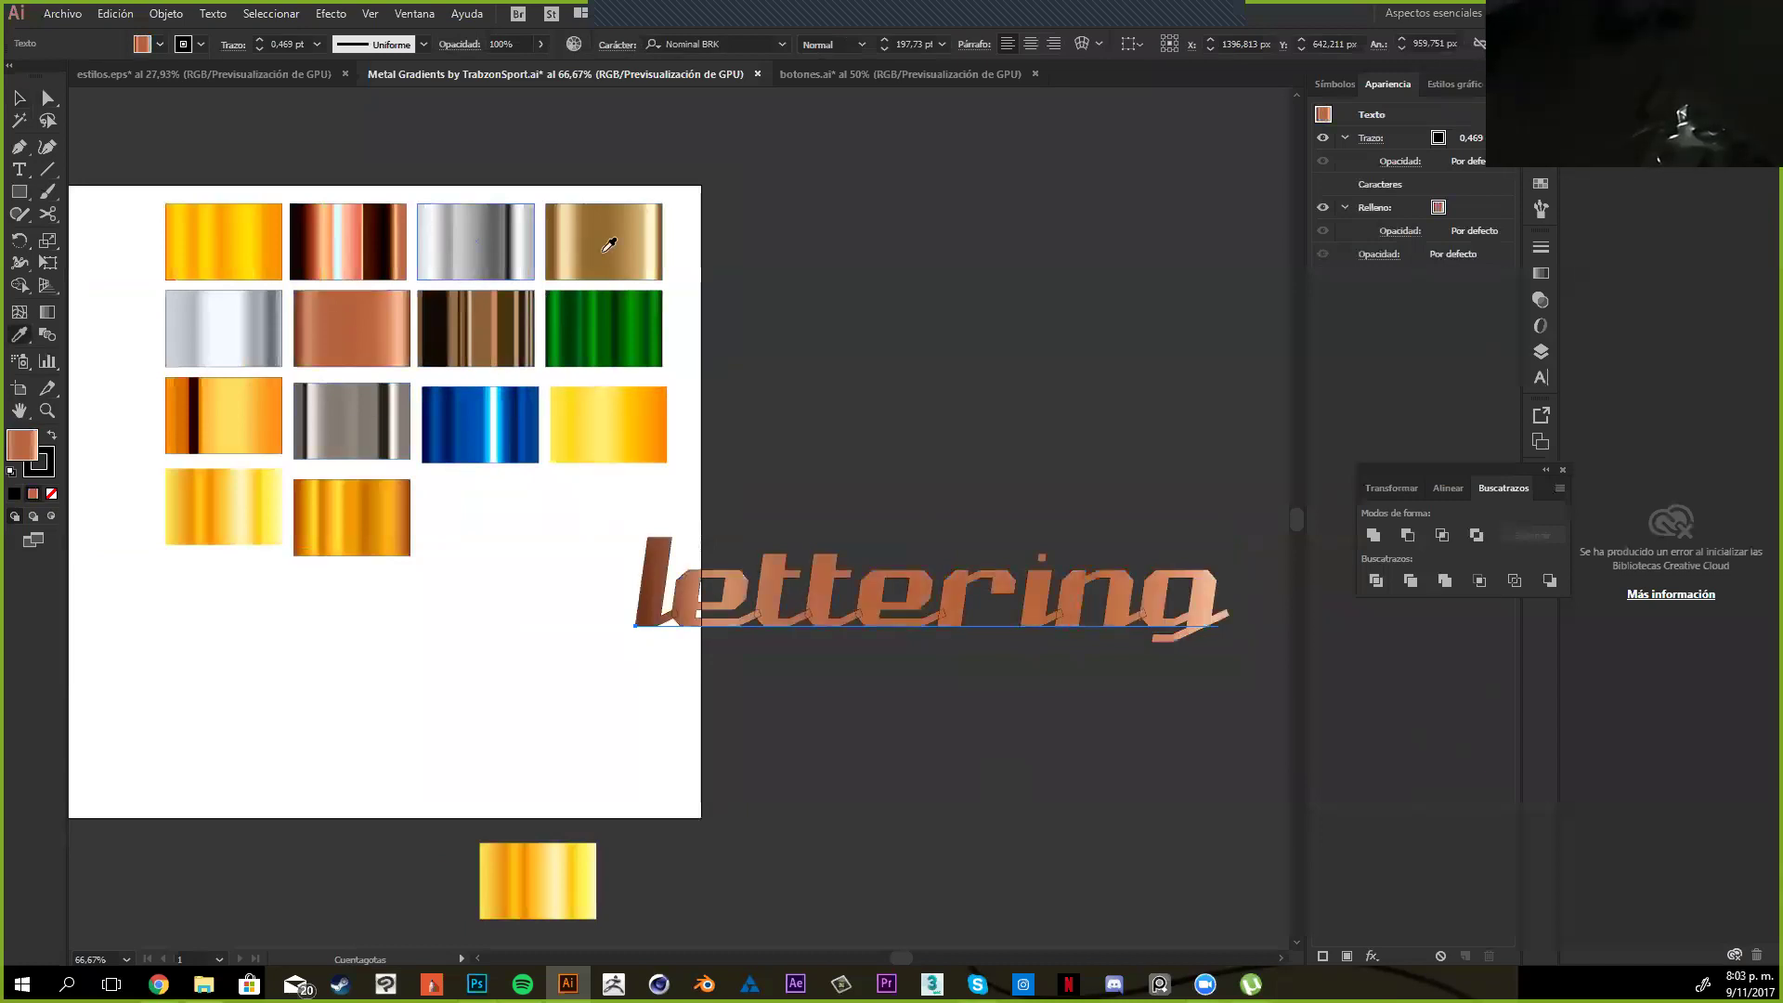
pyautogui.click(348, 242)
# Move the lettering clear of the artboard's right edge and scale it down proportionally
pyautogui.press('v')
pyautogui.click(1067, 645)
pyautogui.moveTo(972, 625); pyautogui.dragTo(883, 638)
pyautogui.moveTo(998, 610); pyautogui.dragTo(1026, 576)
pyautogui.moveTo(1246, 239); pyautogui.dragTo(1279, 211)
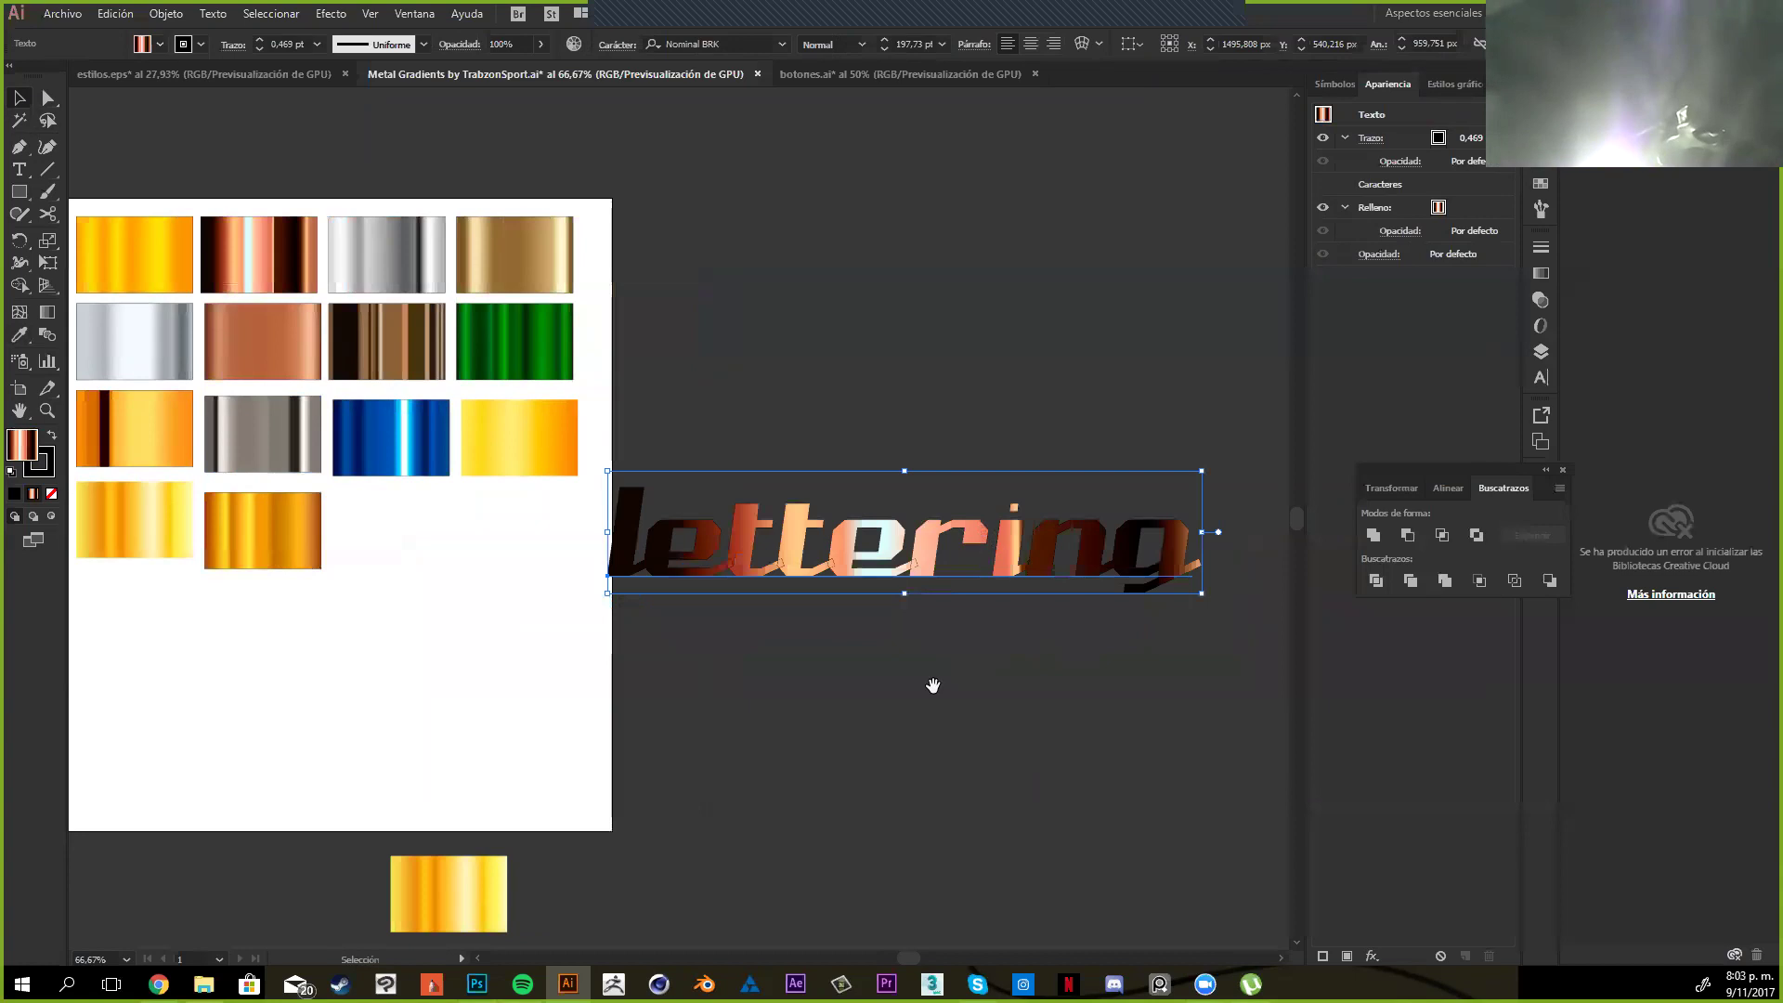
pyautogui.moveTo(932, 685); pyautogui.dragTo(931, 681)
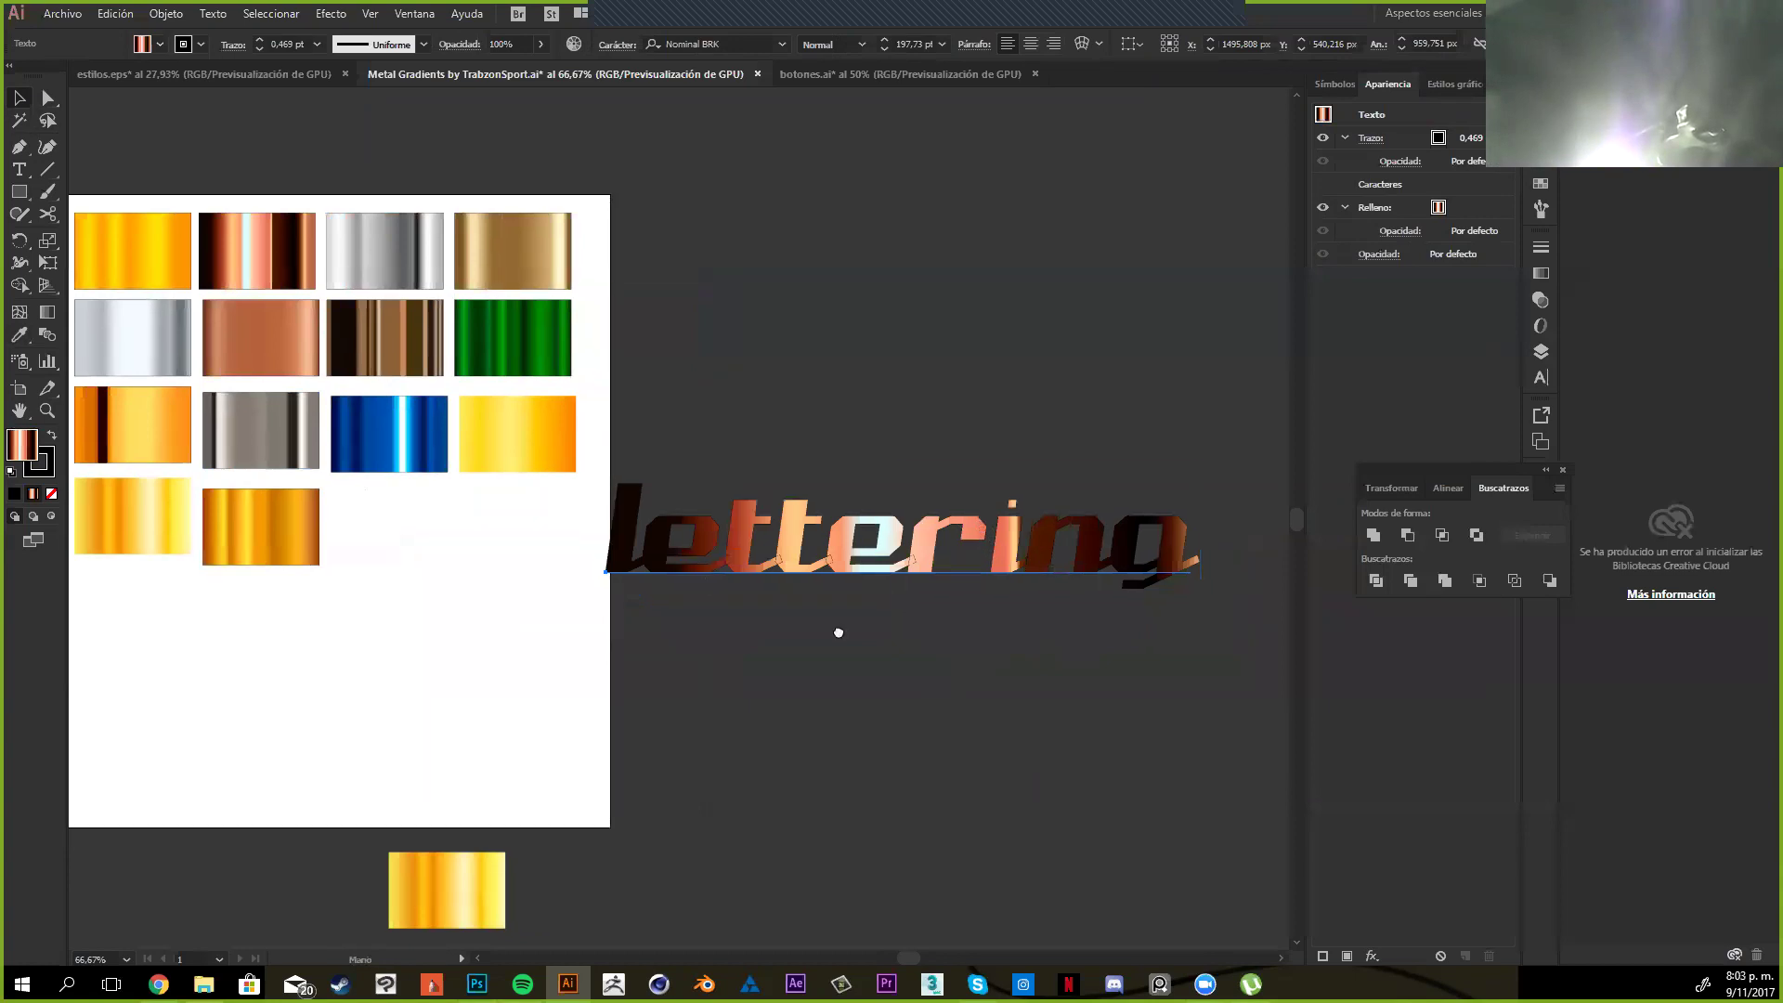
pyautogui.moveTo(839, 632); pyautogui.dragTo(915, 672)
pyautogui.hotkey('ctrl', 'z')
pyautogui.moveTo(692, 584); pyautogui.dragTo(938, 610)
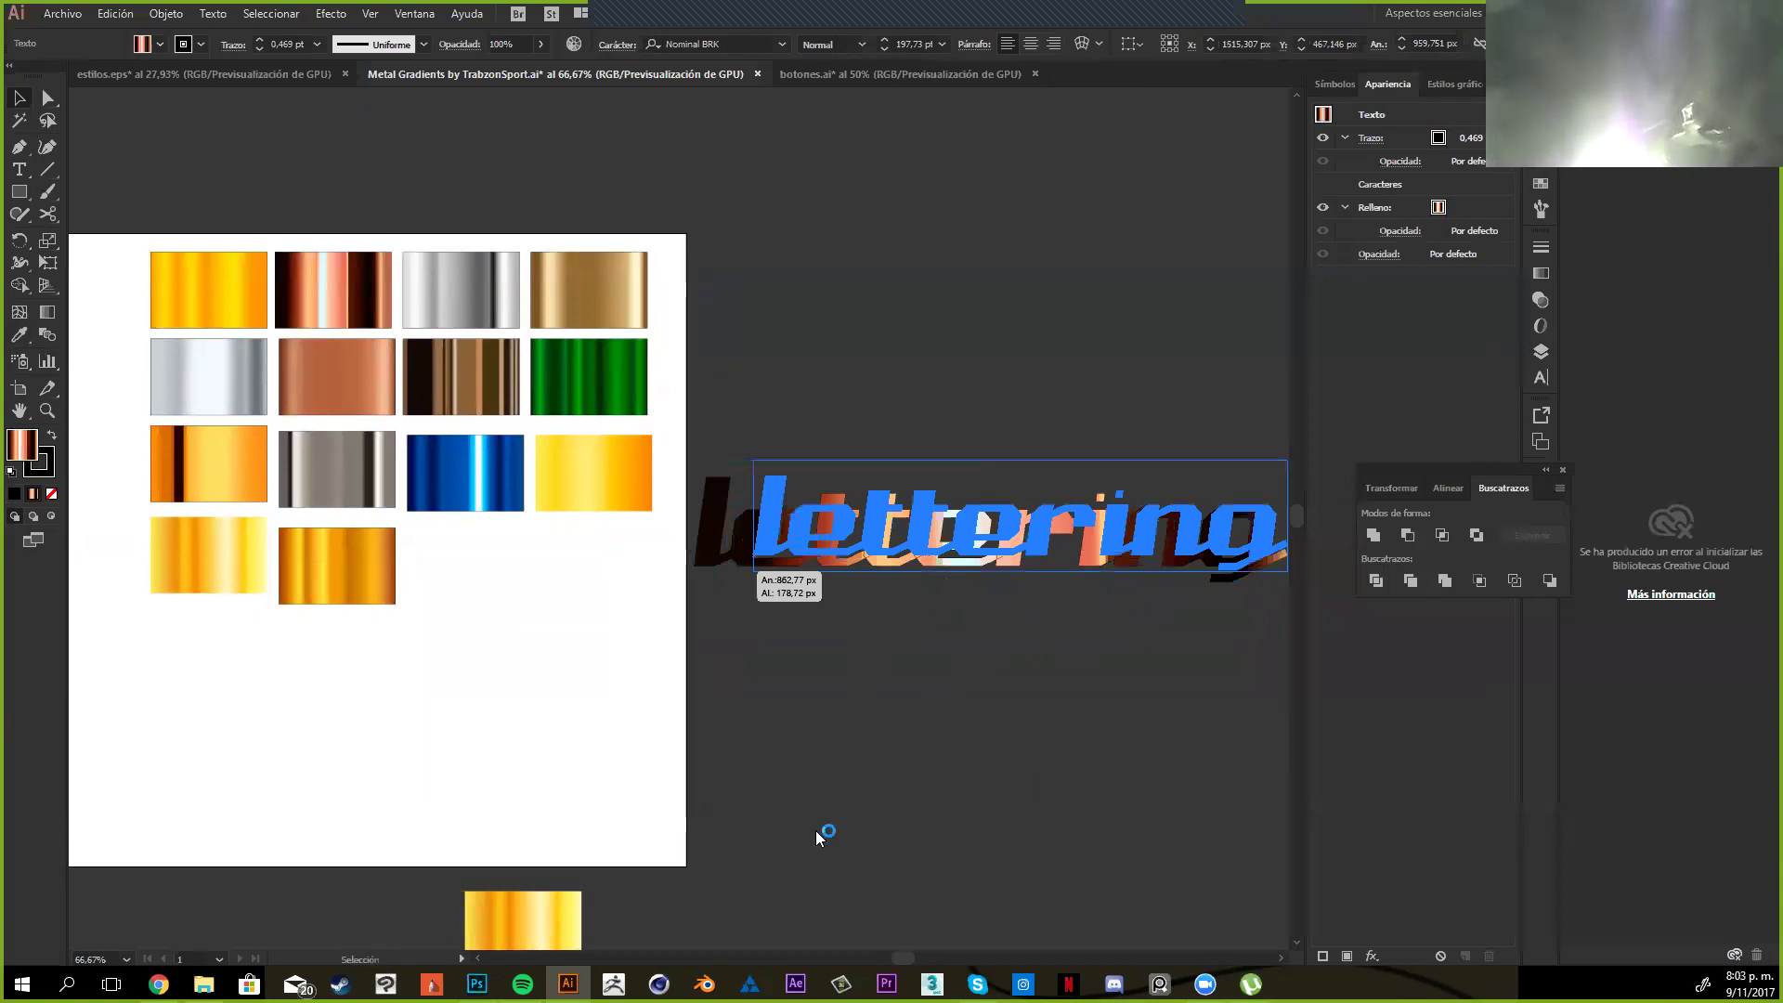
# Save the Metal Gradients document in its legacy format, then look in on estilos.eps and return
pyautogui.hotkey('ctrl', 's')
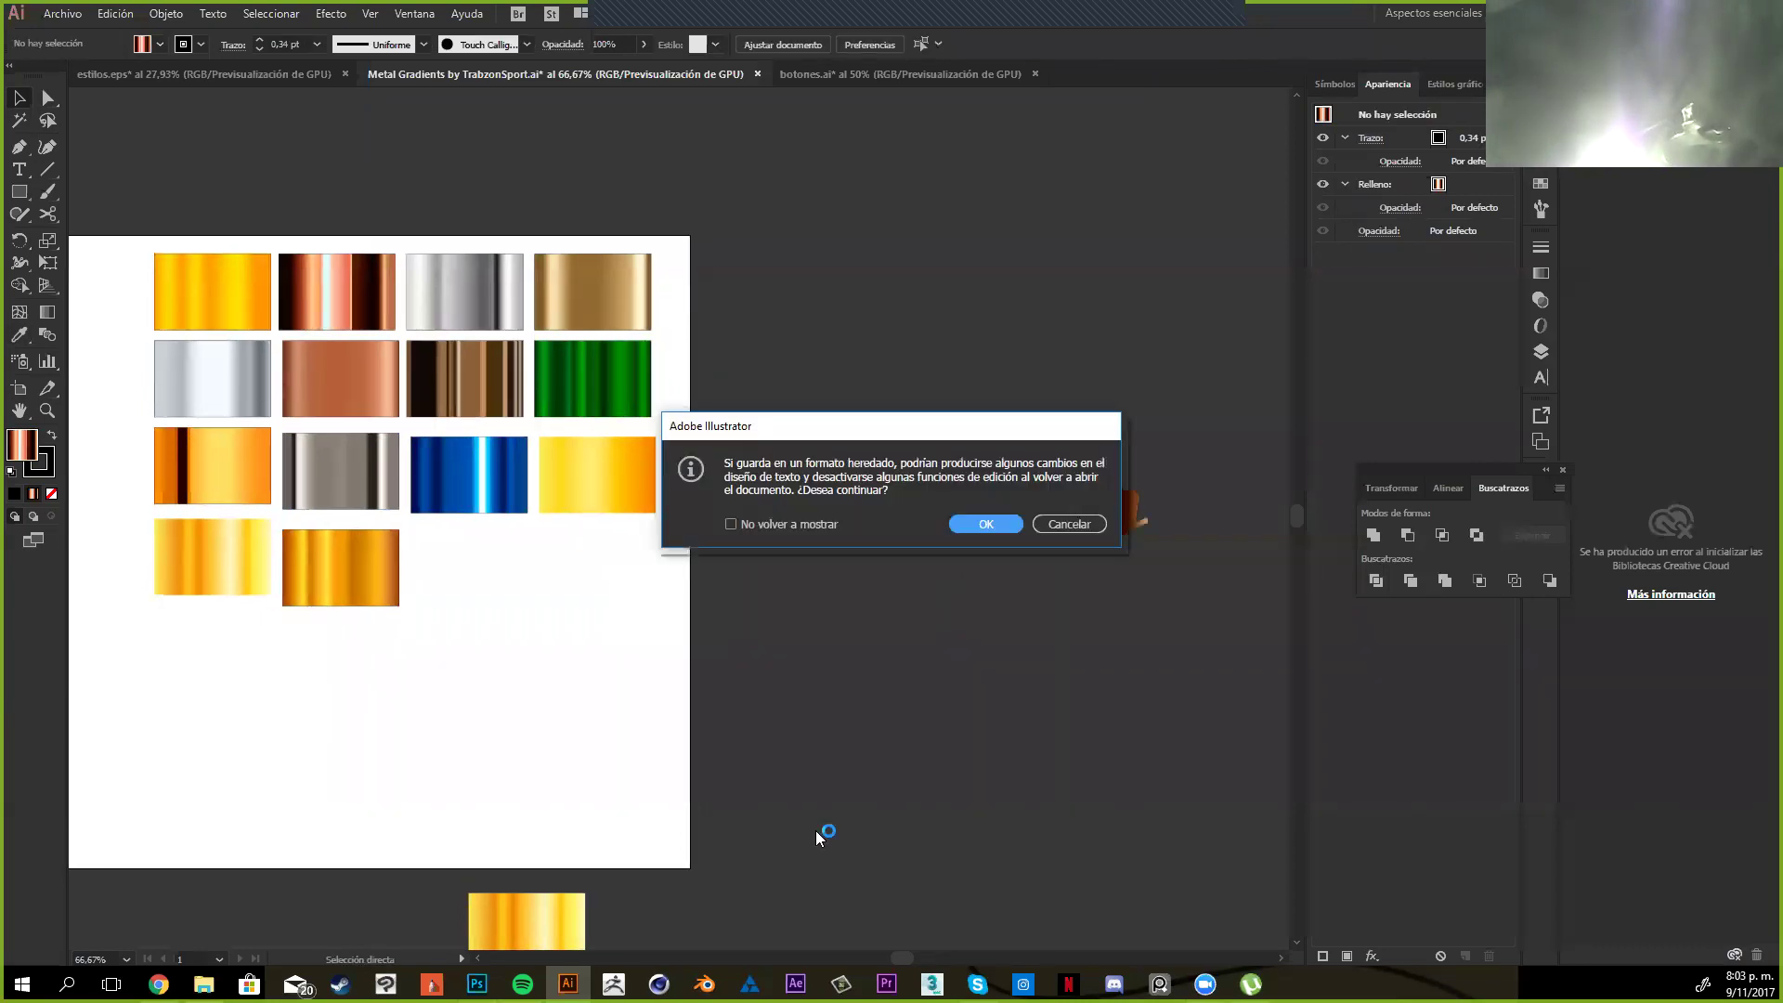
pyautogui.press('Return')
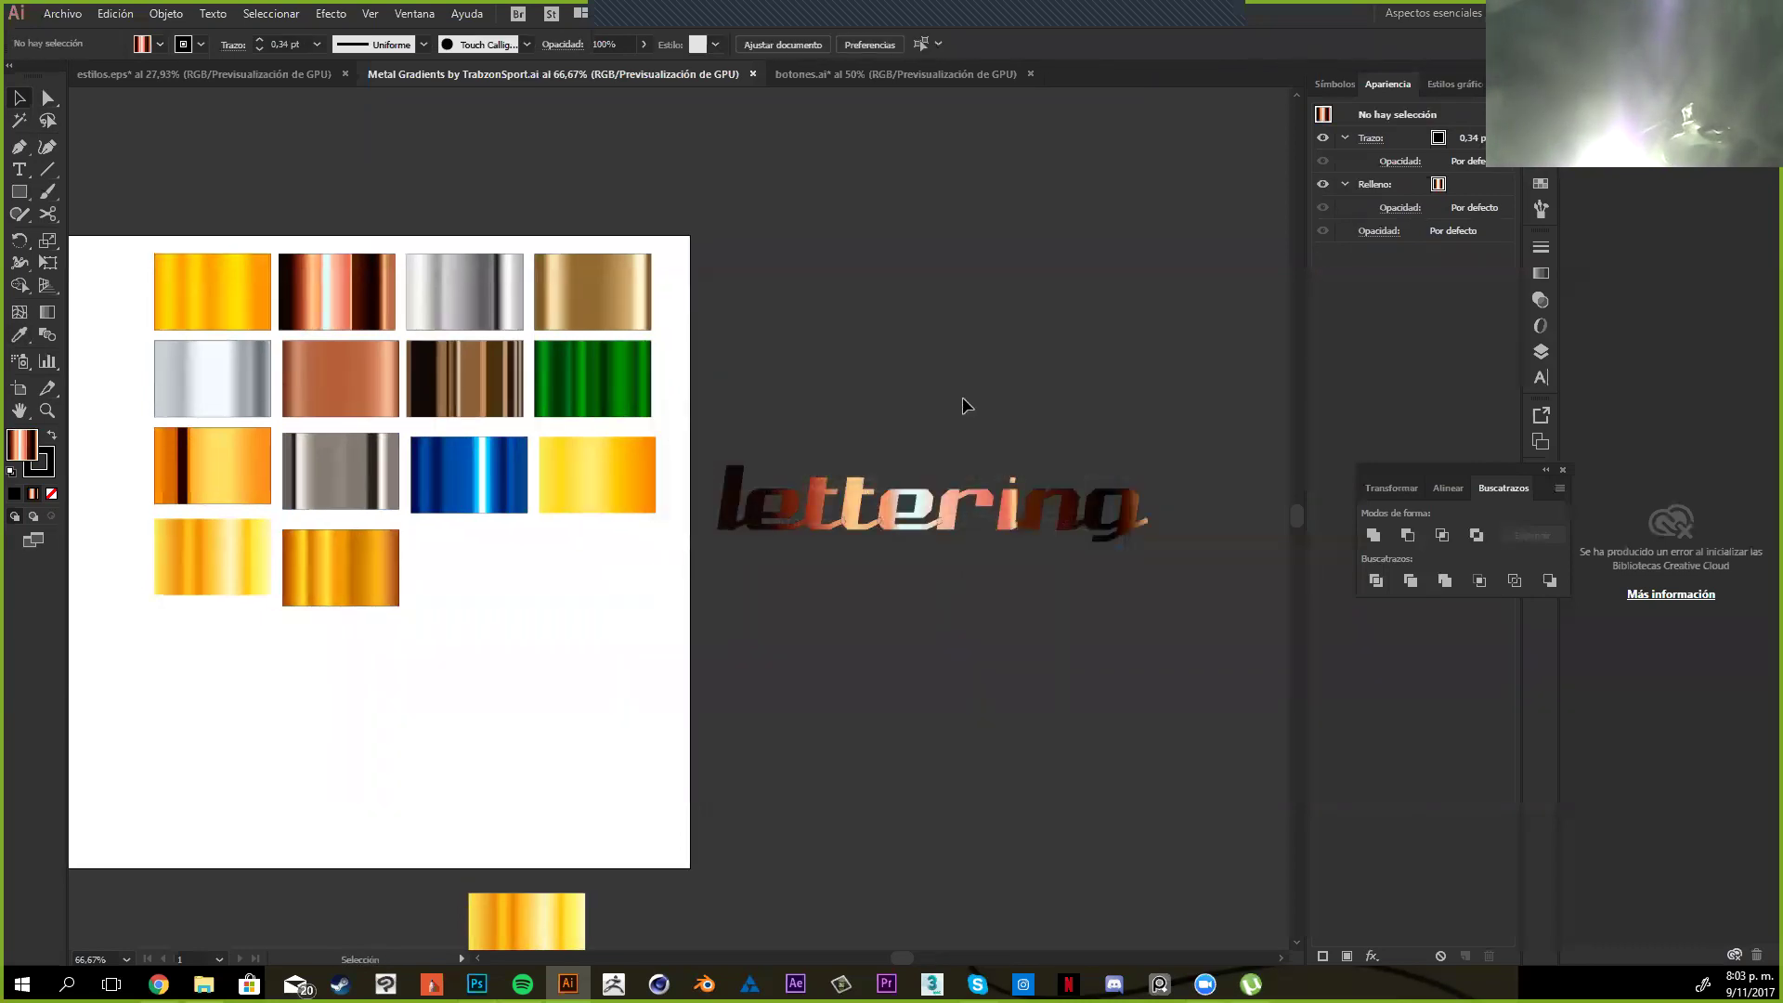
pyautogui.click(265, 73)
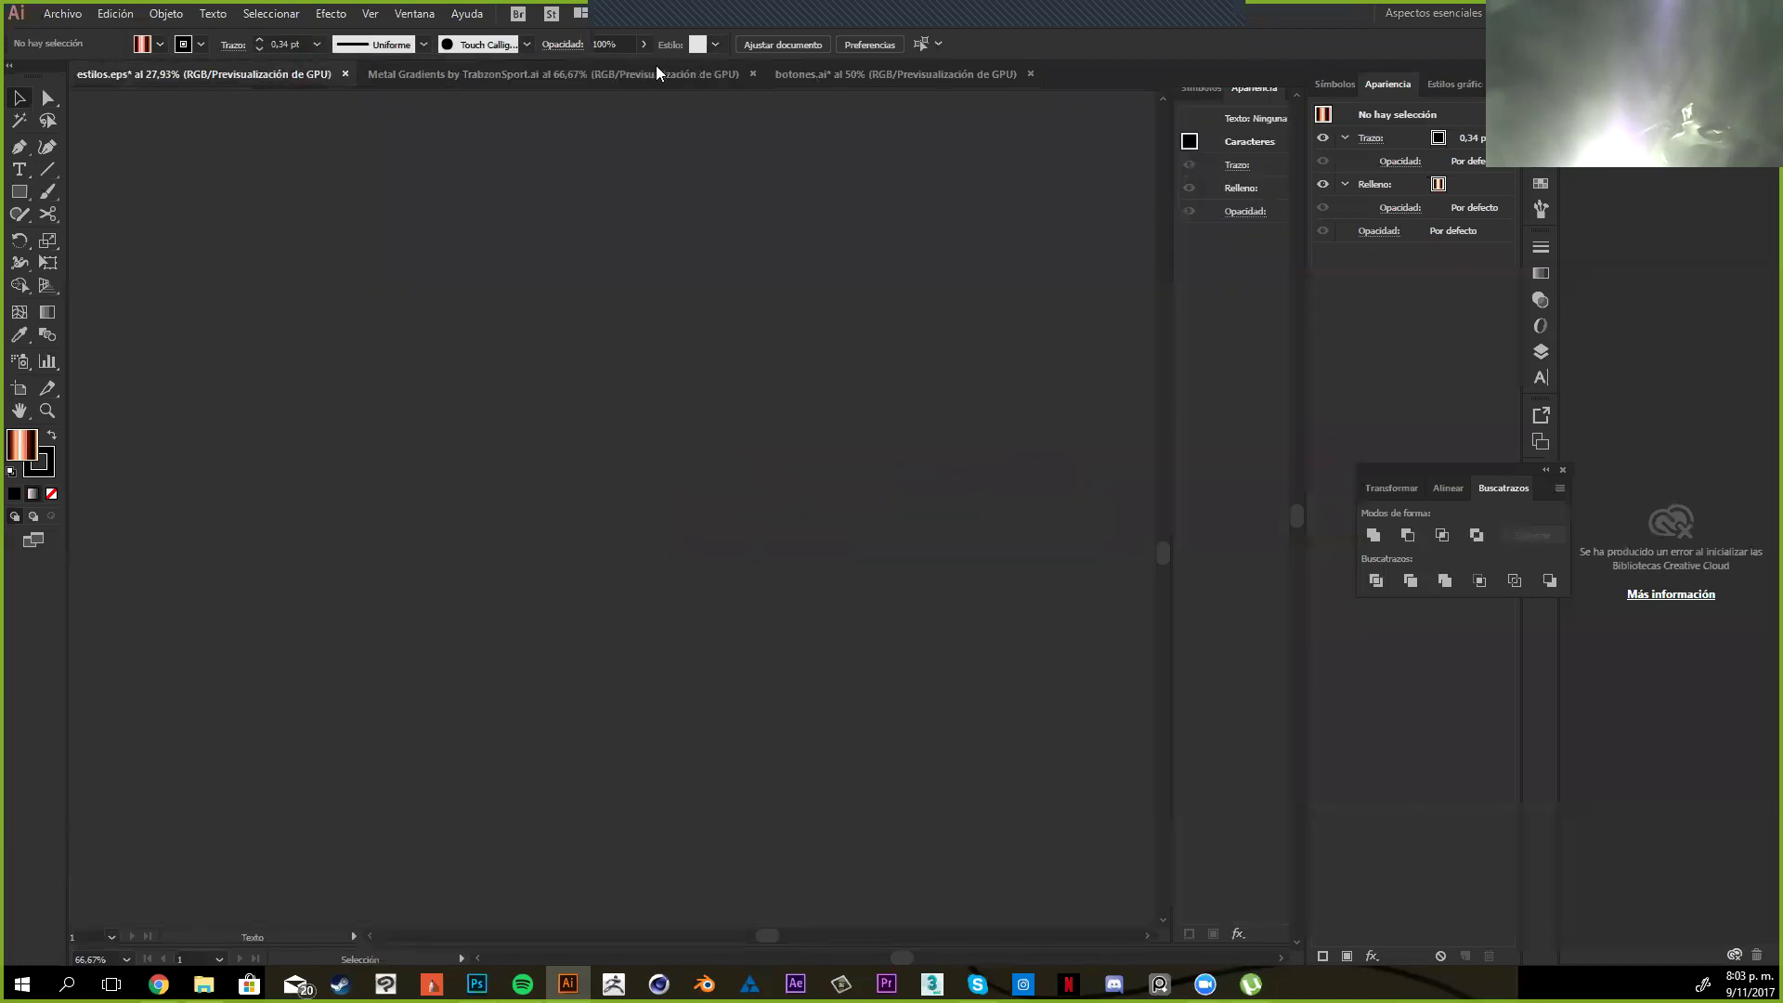
pyautogui.click(654, 73)
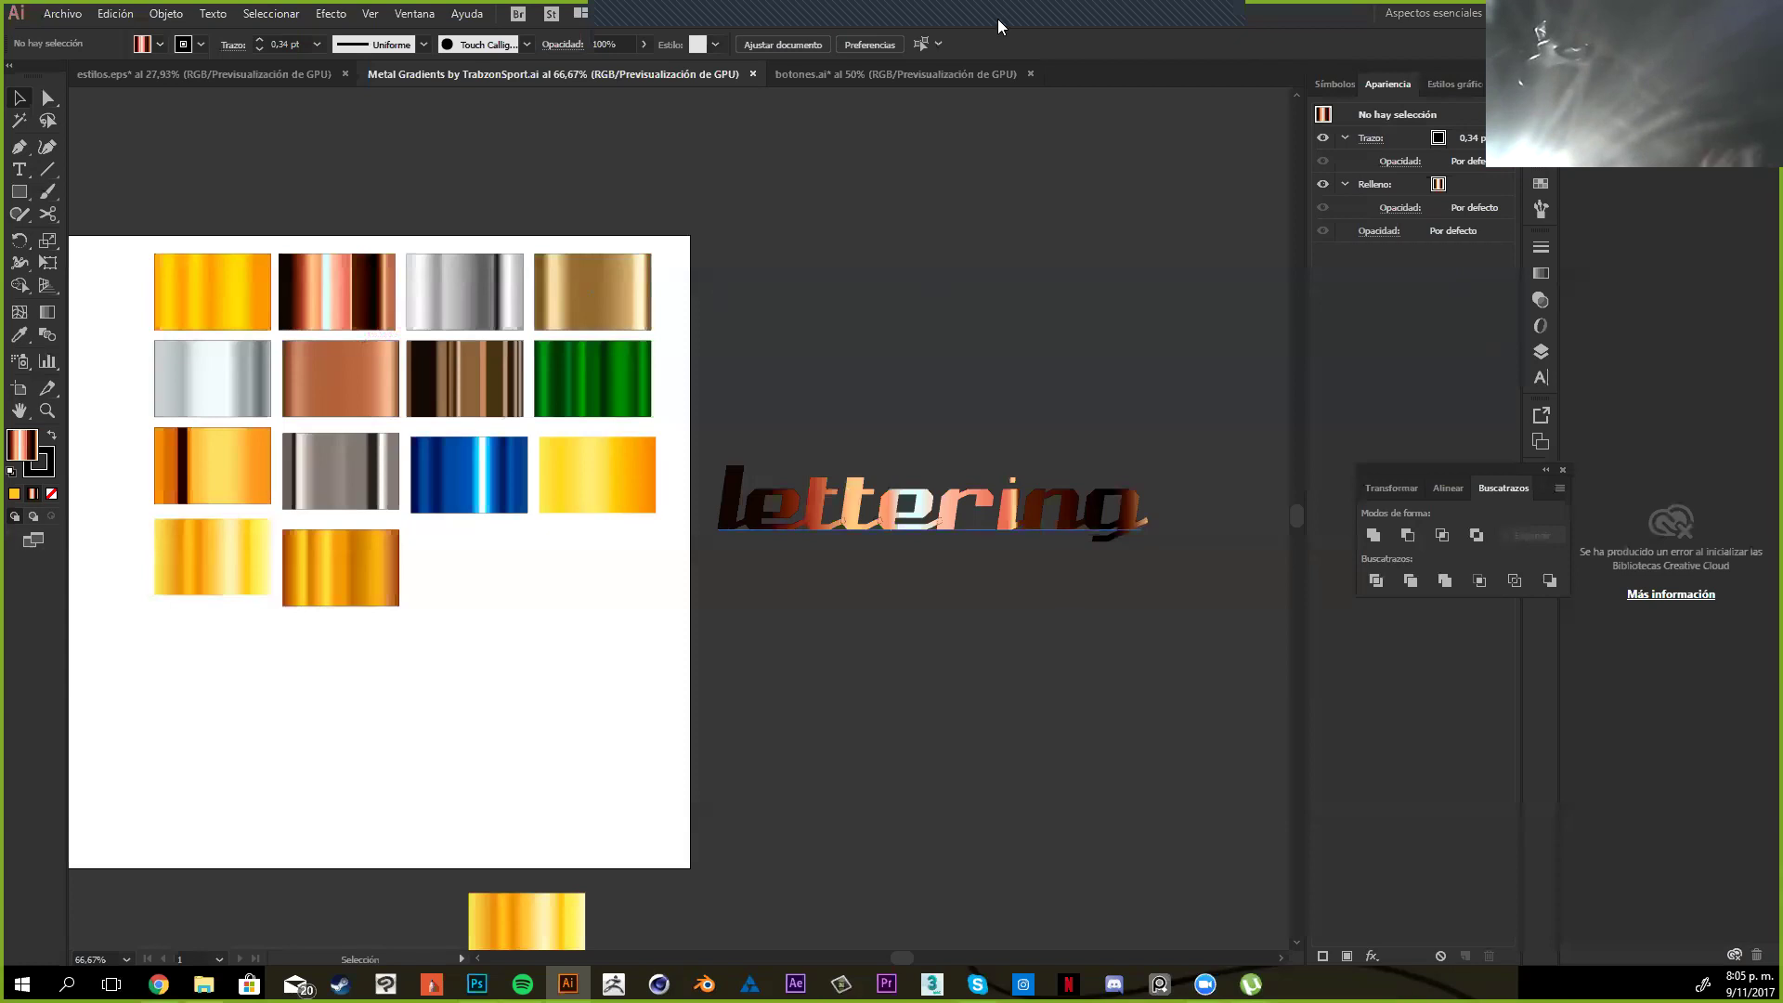
# Switch to Chrome and open the King Games art test project from the Behance profile
pyautogui.moveTo(999, 20)
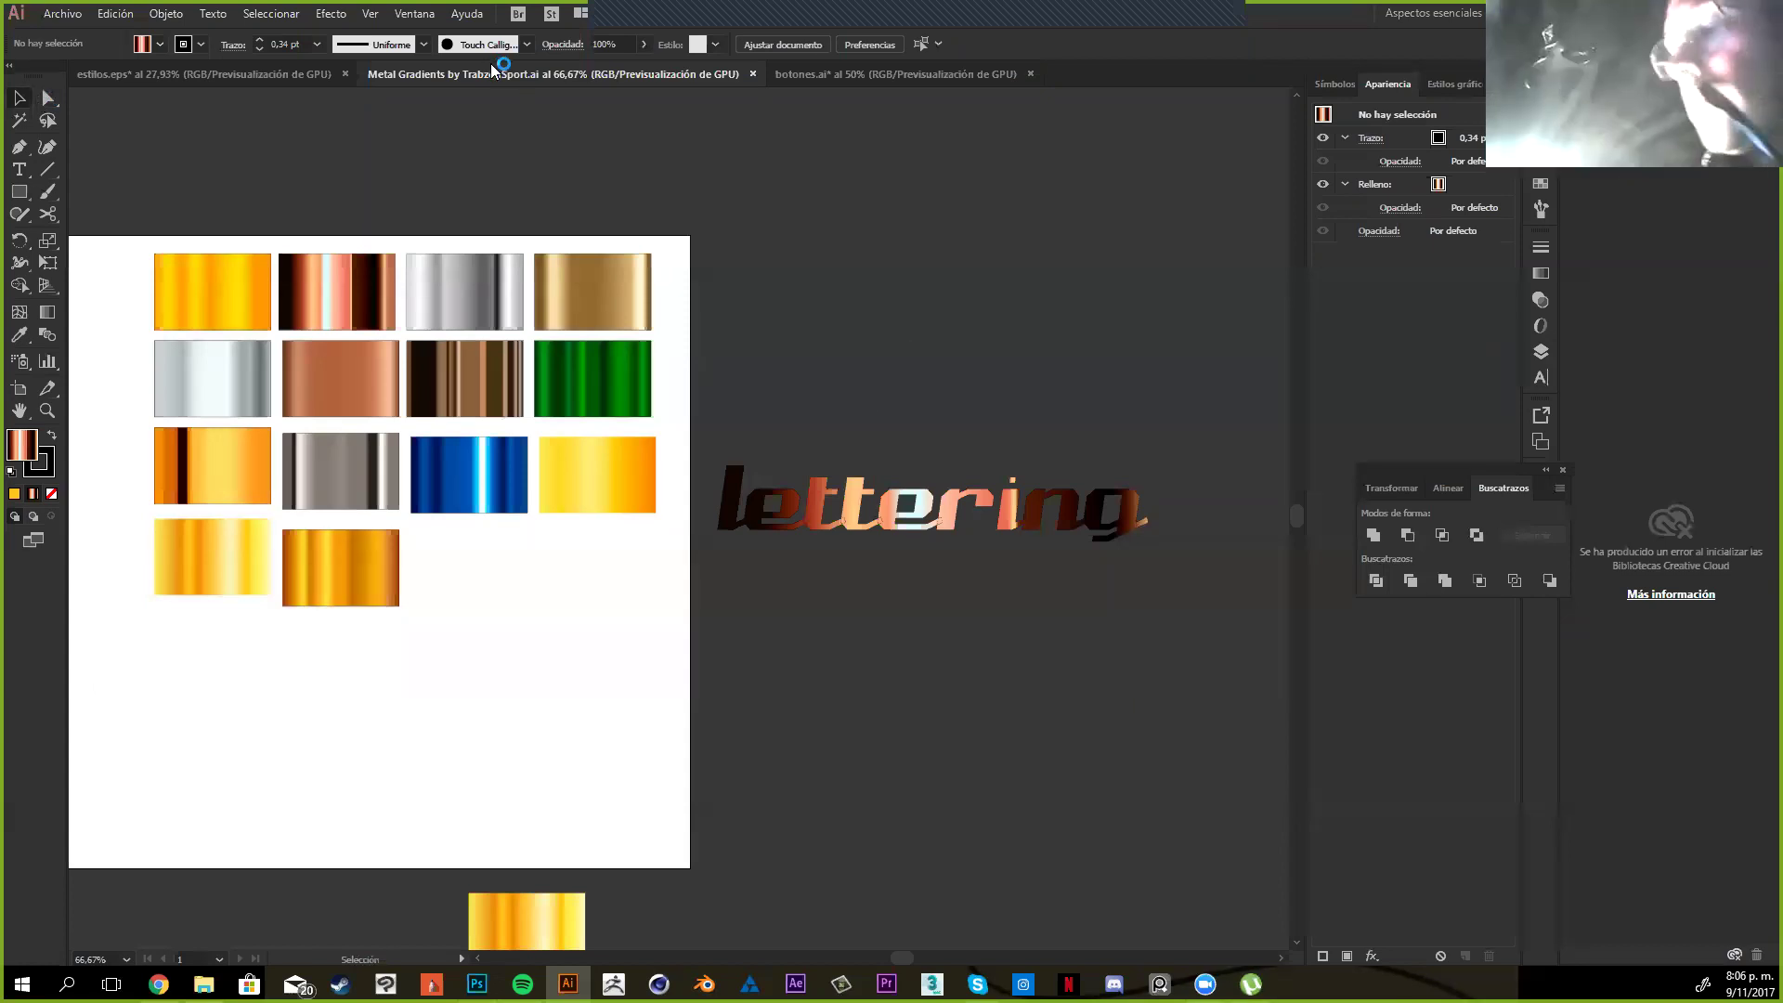
pyautogui.hotkey('alt', 'Tab')
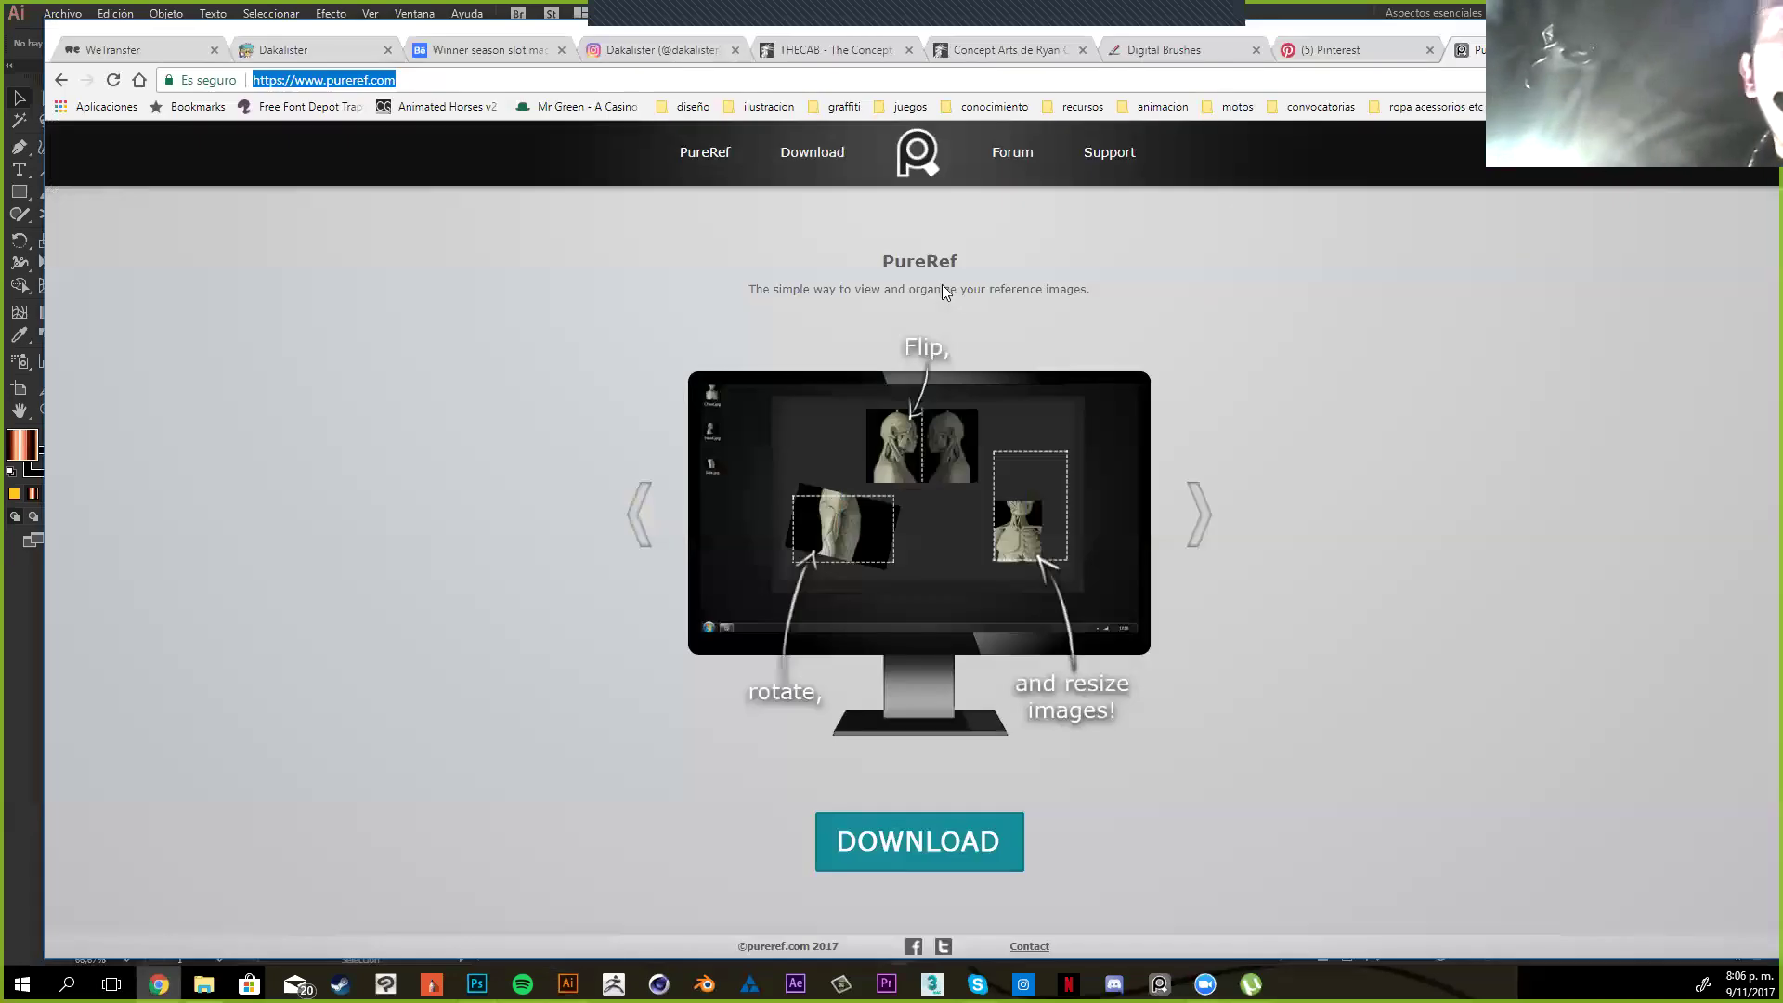
pyautogui.hotkey('ctrl', '3')
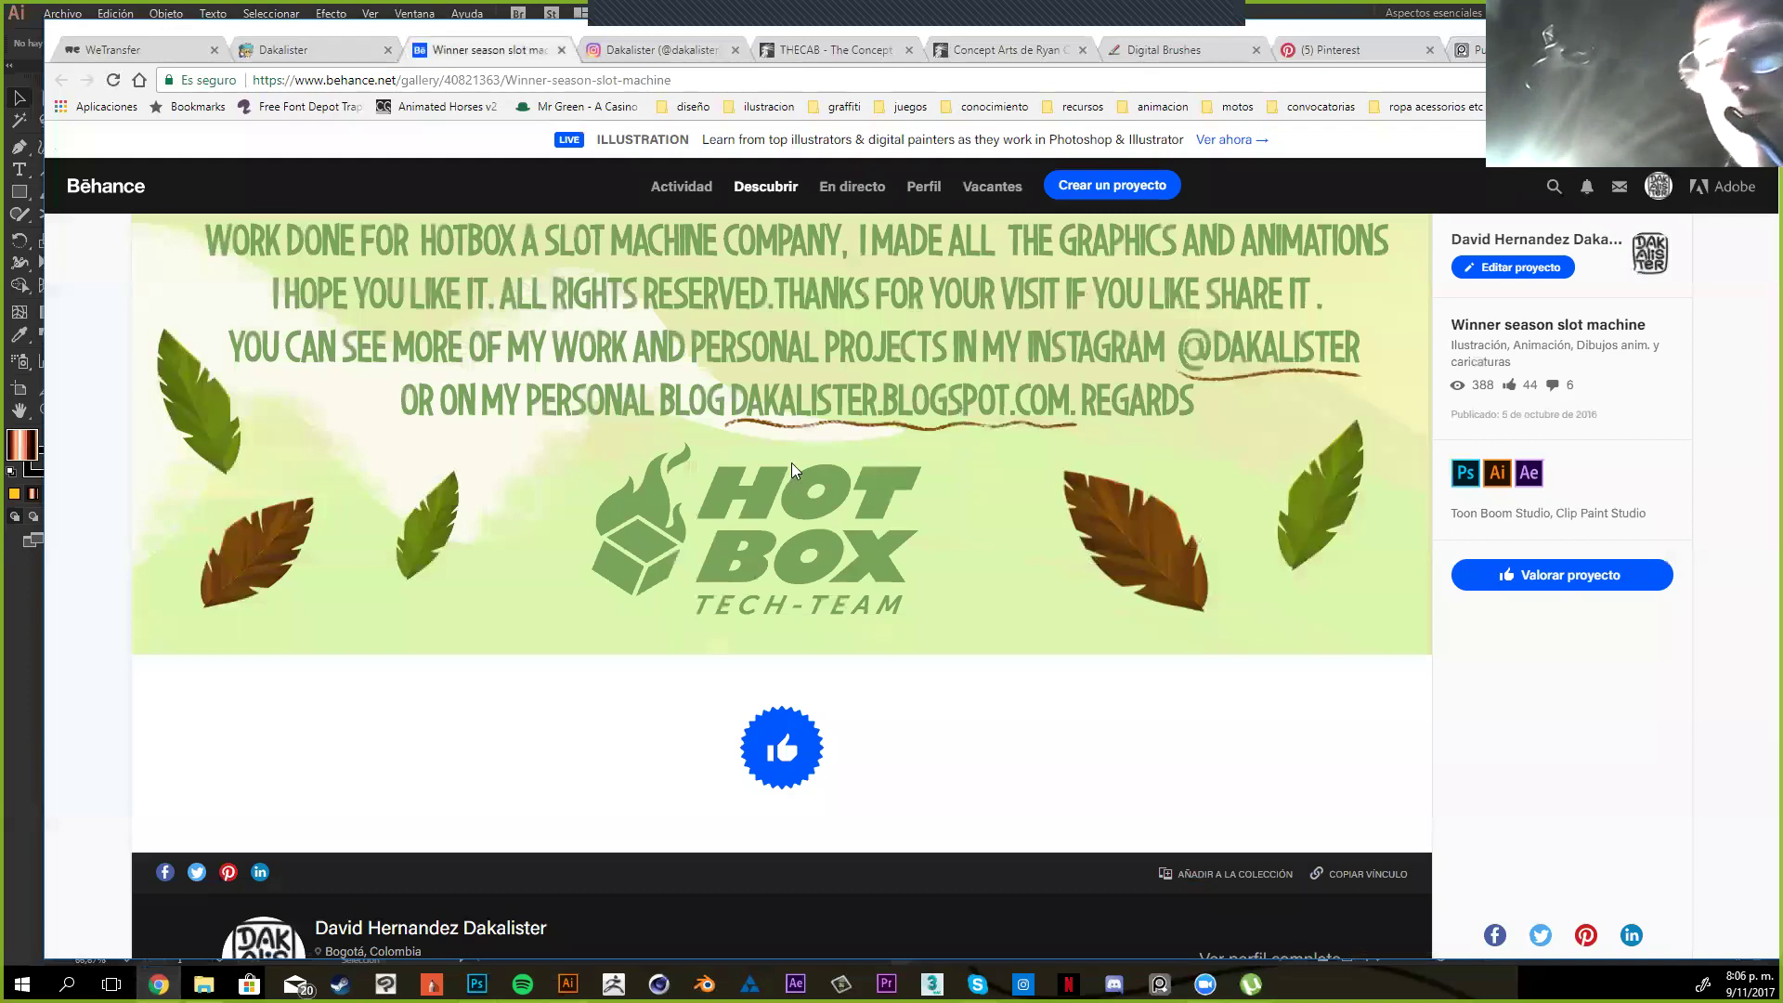
pyautogui.hotkey('ctrl', 'shift', 't')
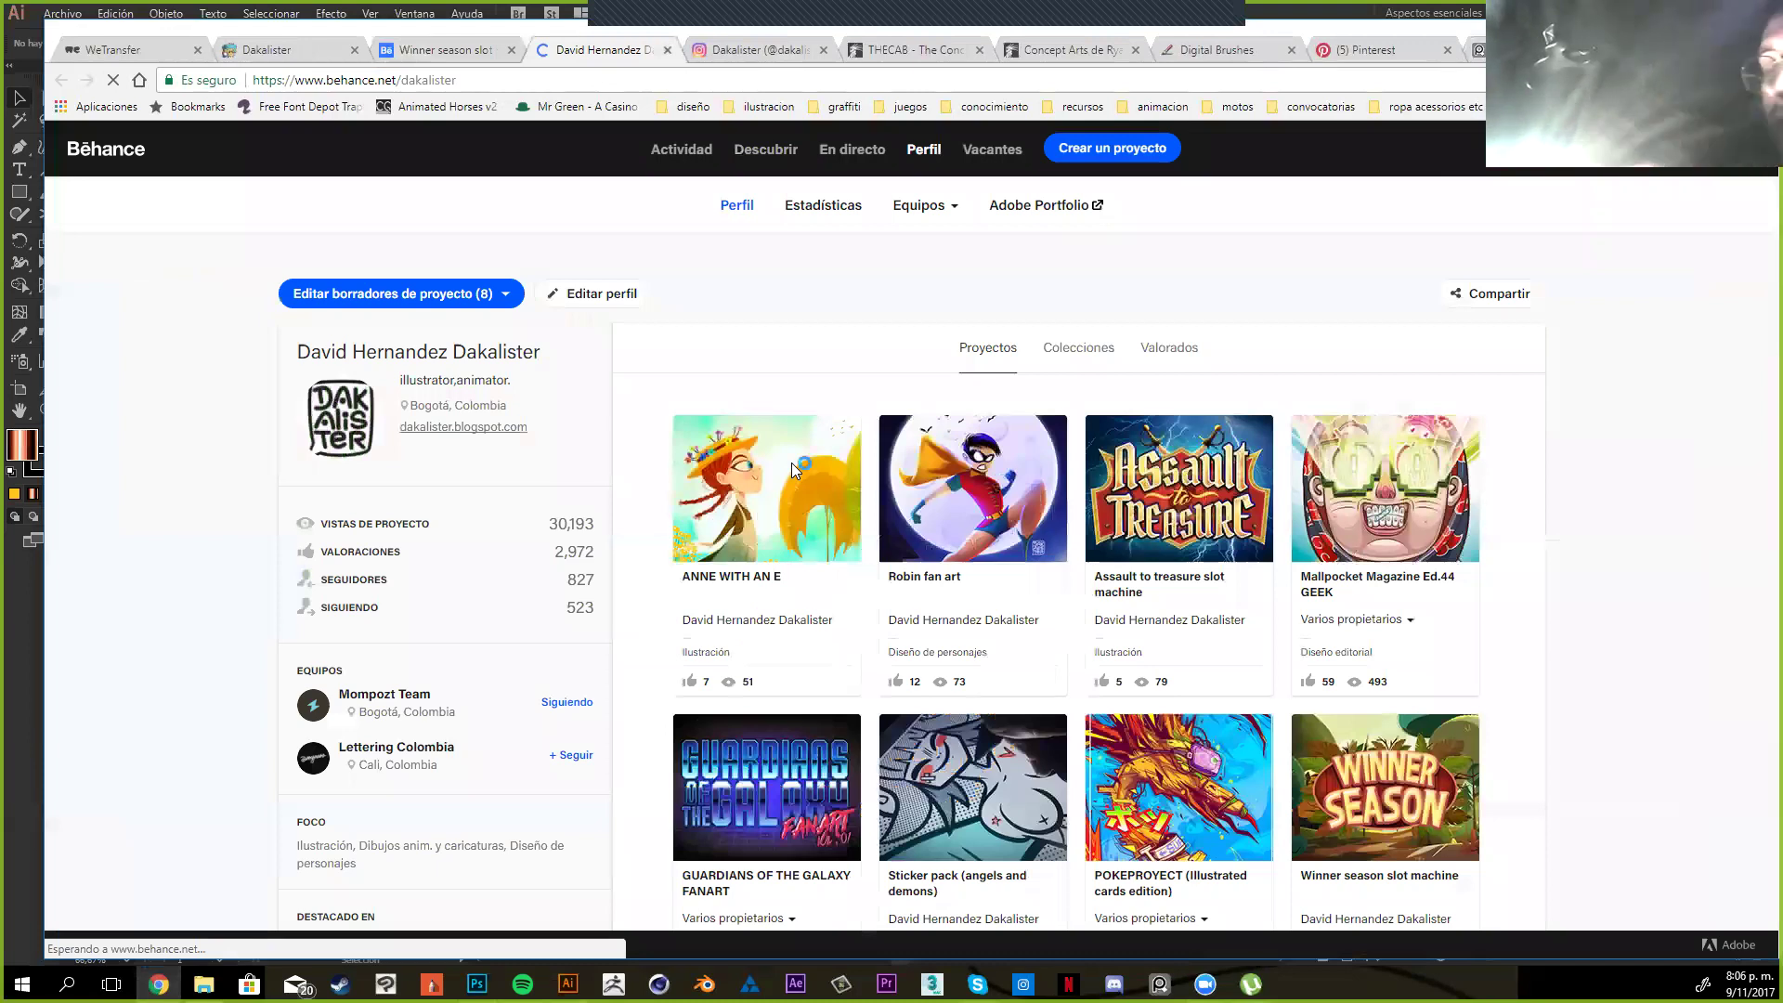
pyautogui.click(791, 463)
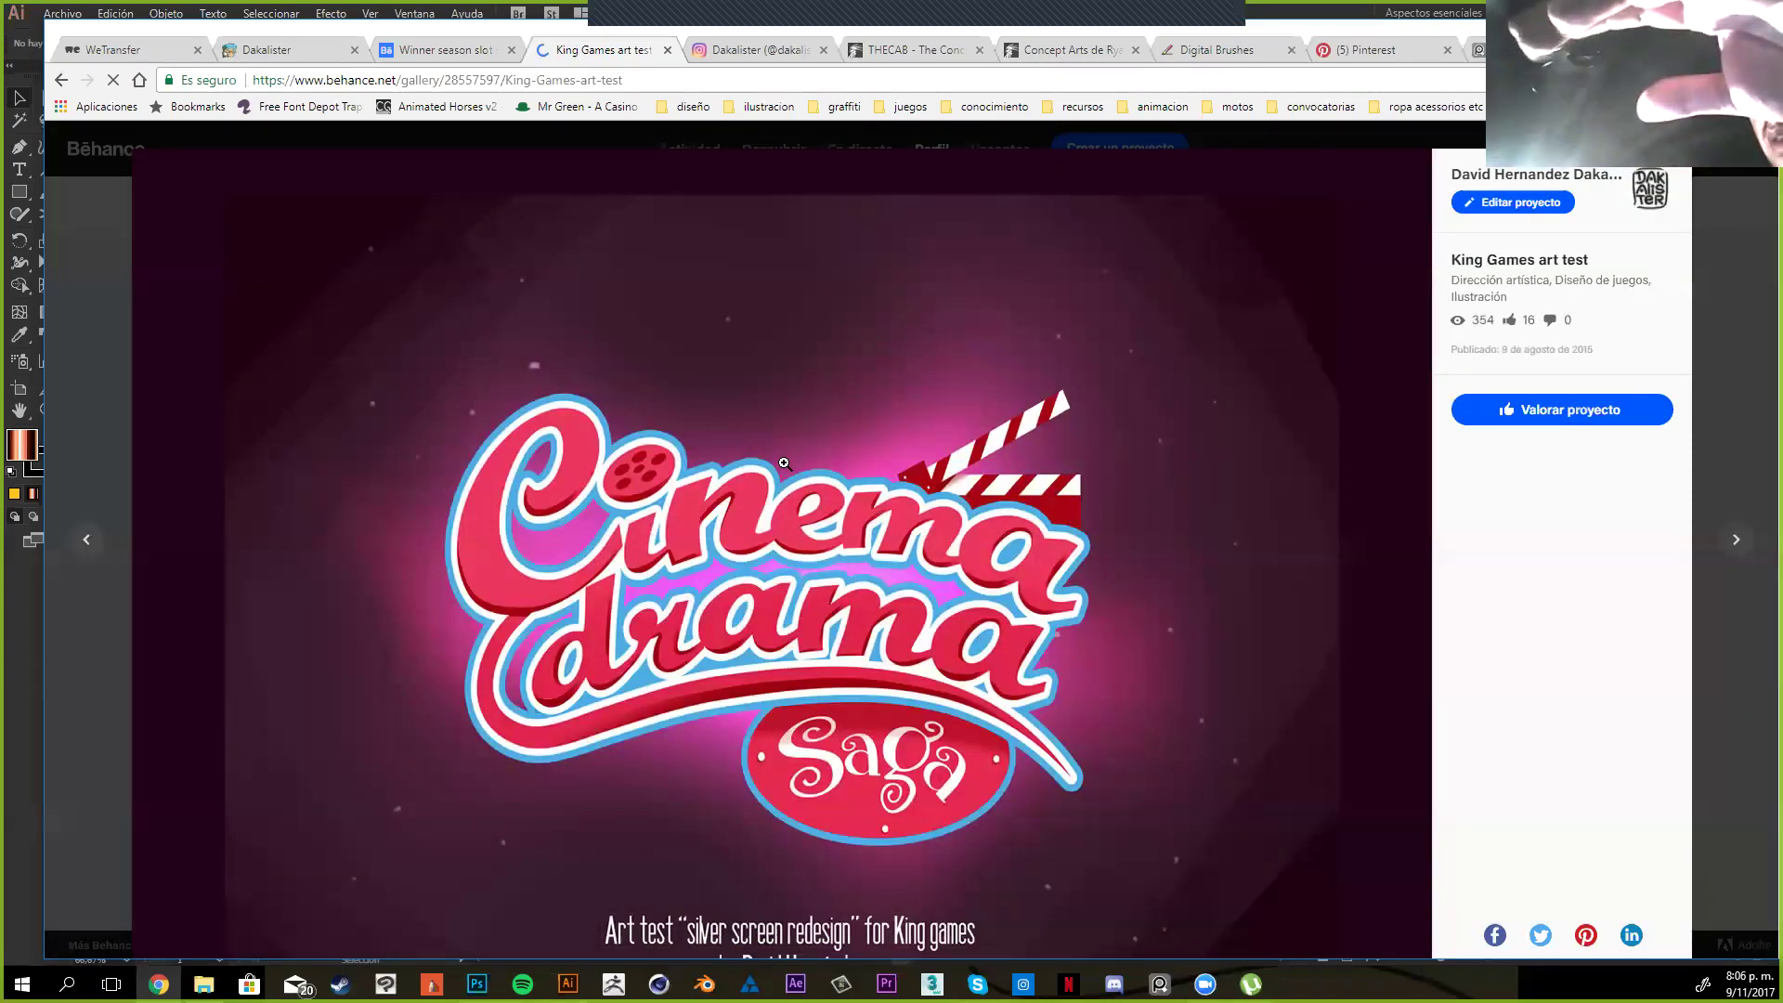
# Examine the logo, game board, tutorial screen and combo effects in the King Games art test project
pyautogui.scroll(-4, 784, 462)
pyautogui.scroll(-1, 783, 462)
pyautogui.scroll(-1, 784, 462)
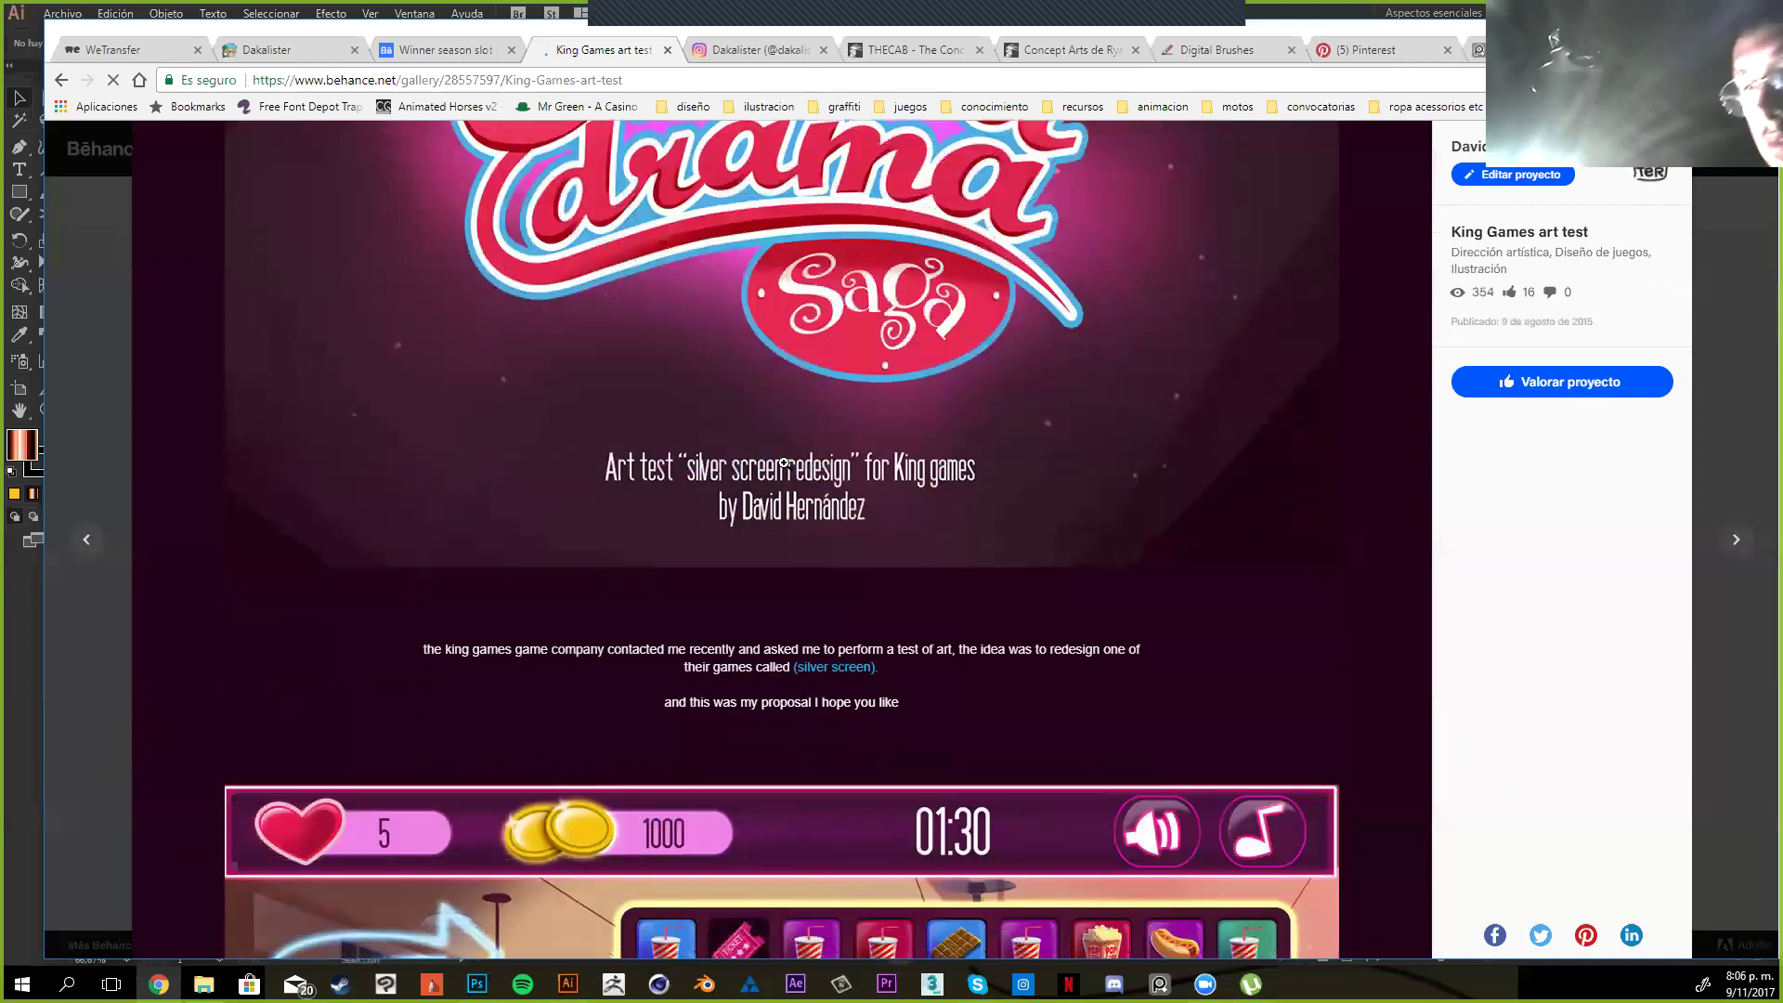
pyautogui.scroll(-1, 784, 470)
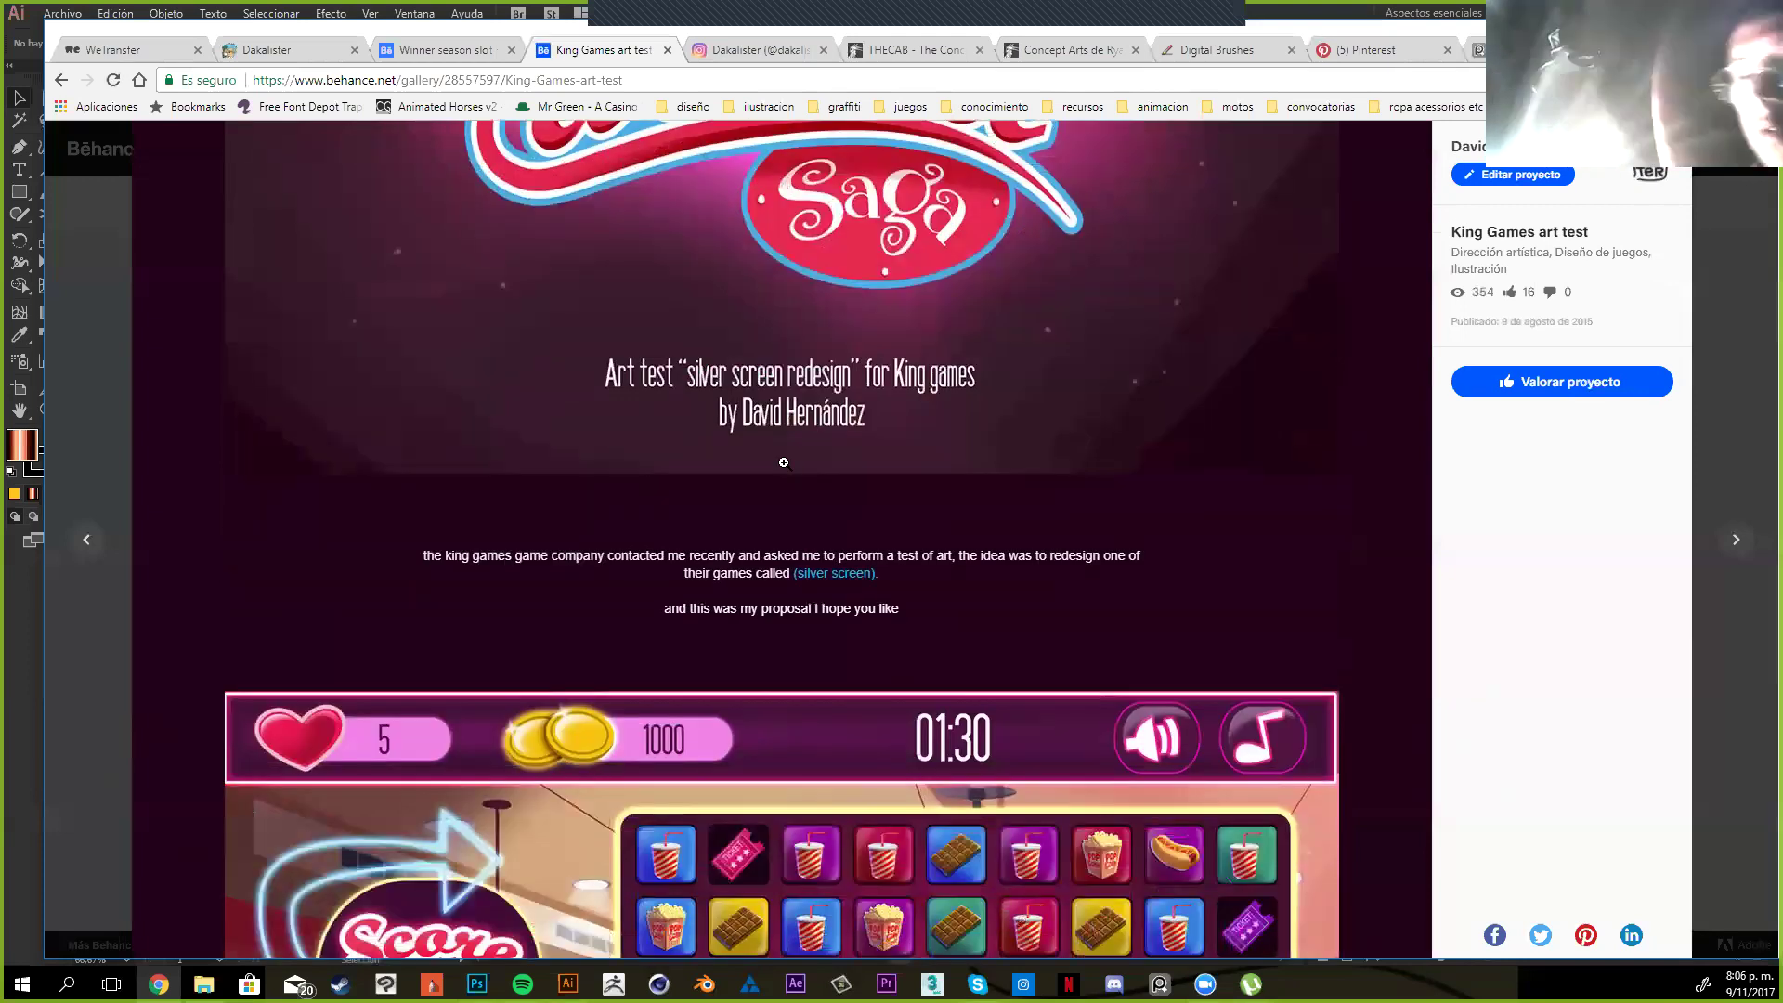
pyautogui.scroll(1, 780, 470)
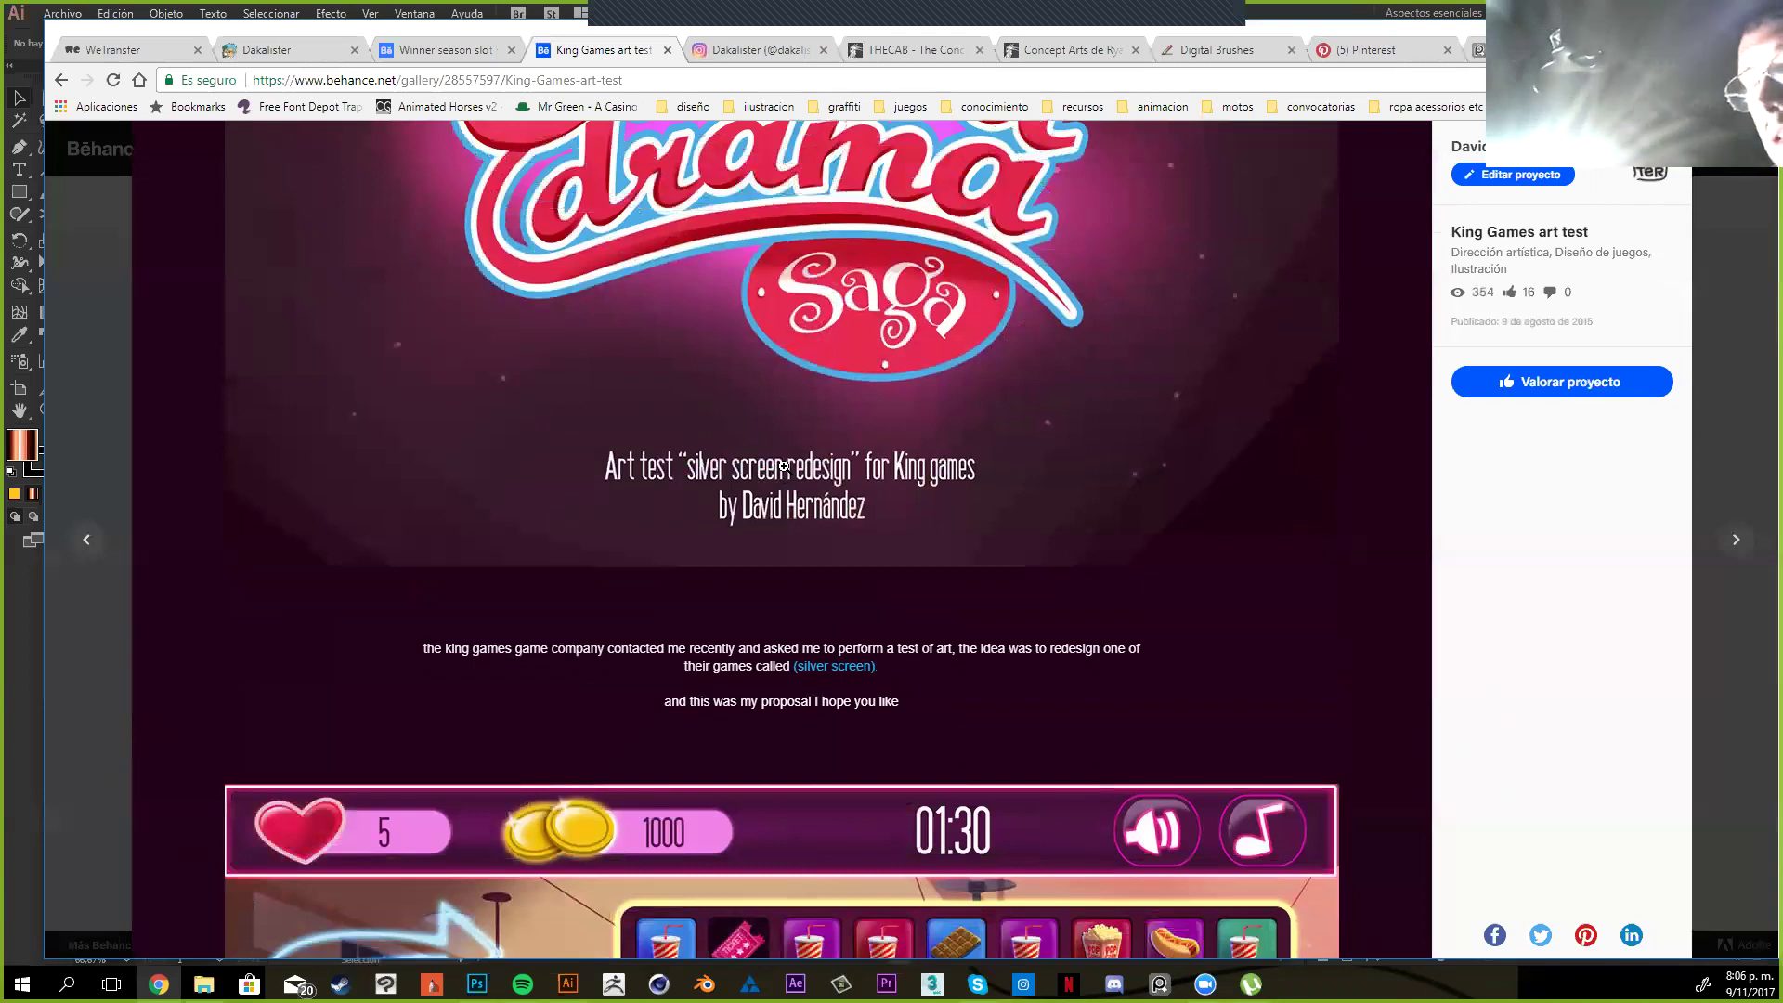
pyautogui.scroll(-7, 784, 466)
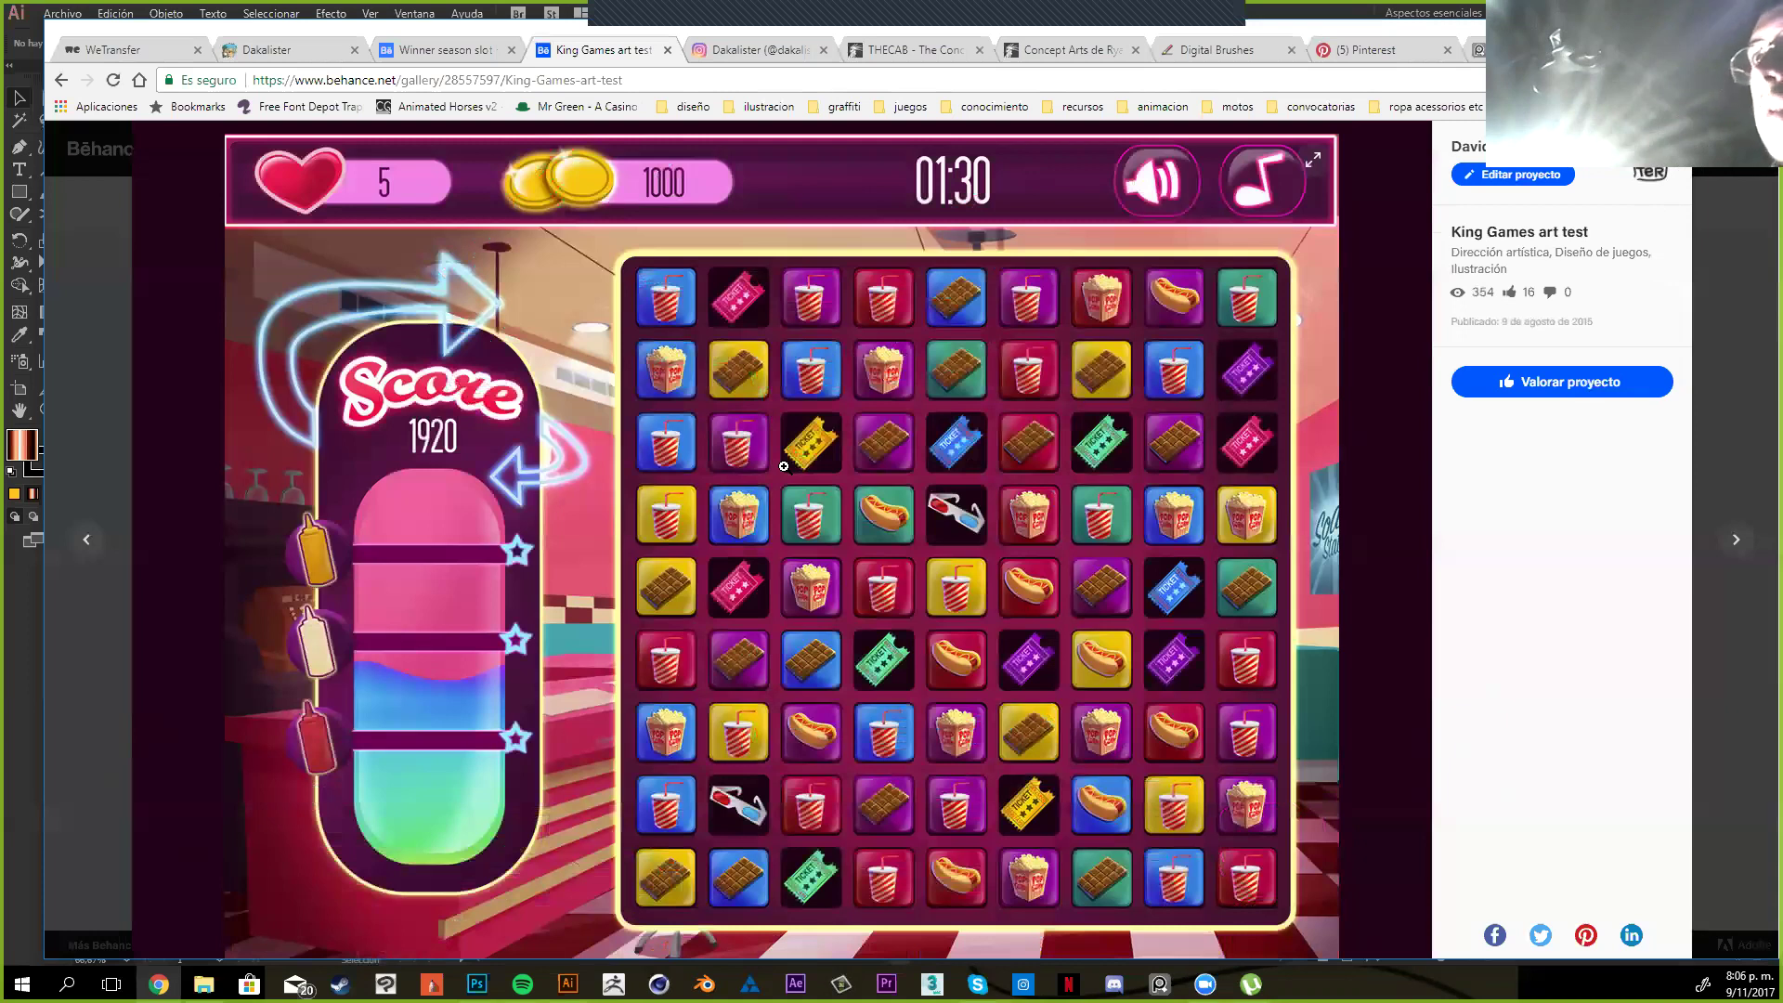
pyautogui.scroll(-8, 783, 466)
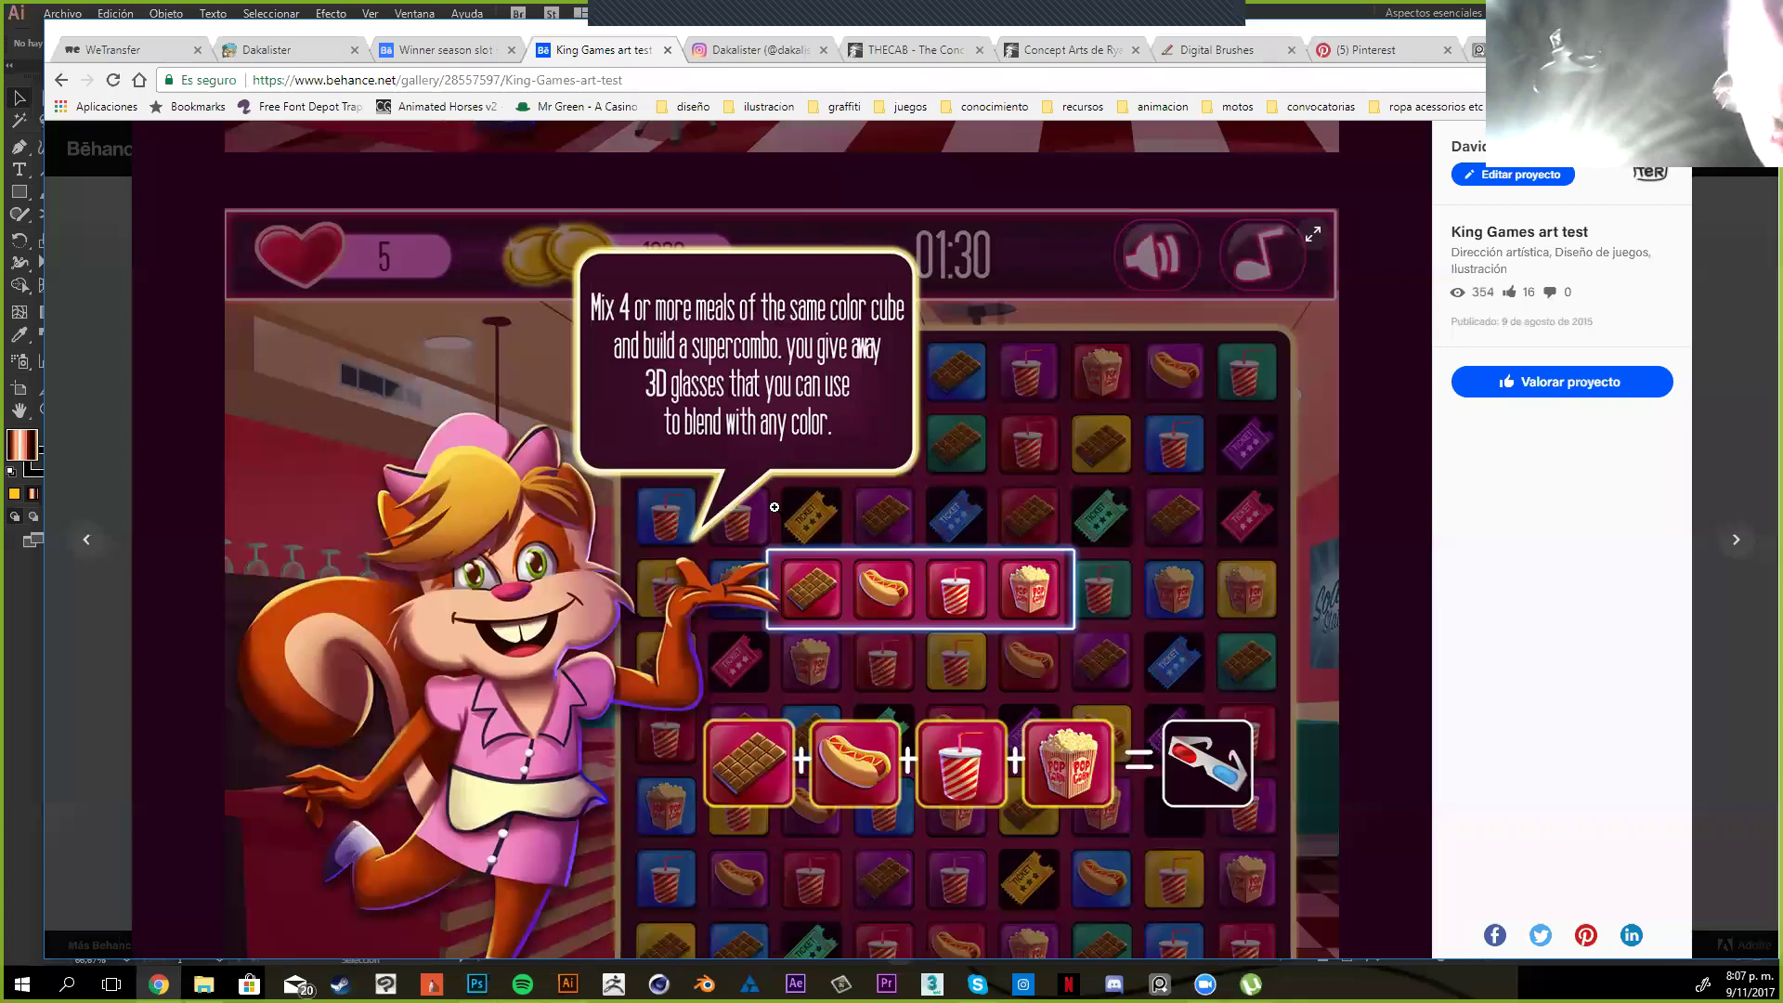
pyautogui.scroll(-8, 775, 507)
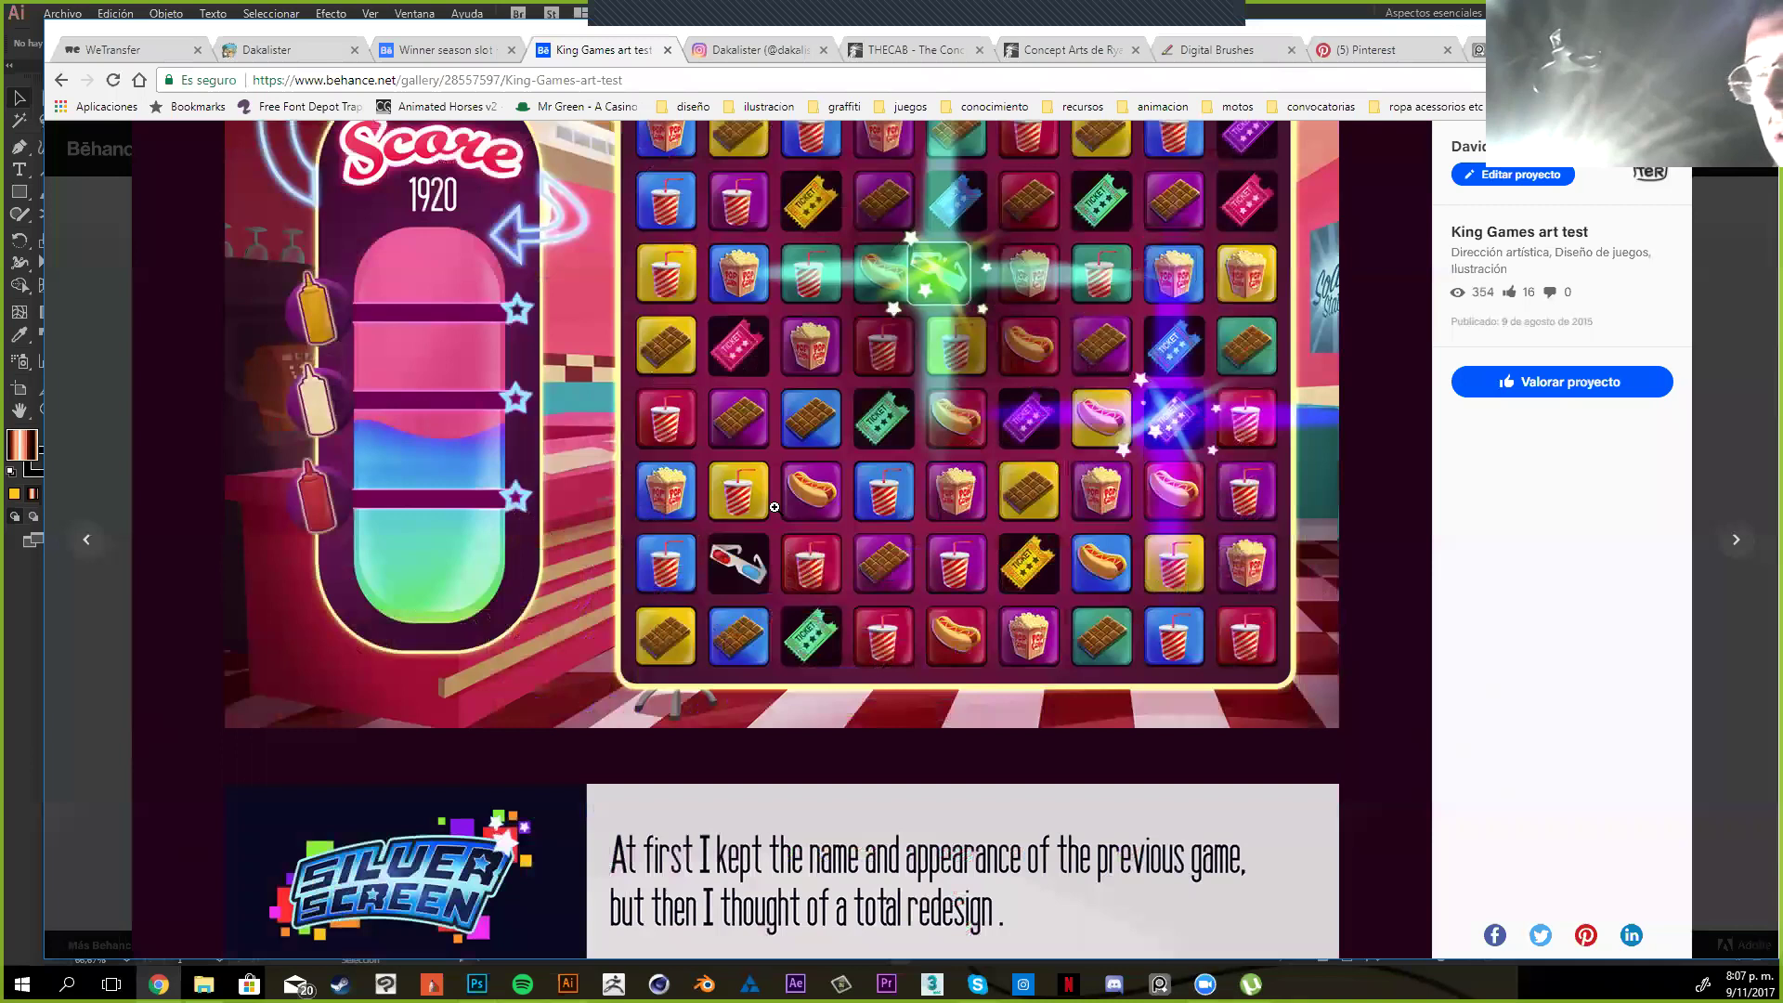
# Examine the logo redesign, background process, icon sketches, score screen and coloured item tiles in the King Games art test project
pyautogui.scroll(2, 774, 507)
pyautogui.scroll(-1, 774, 507)
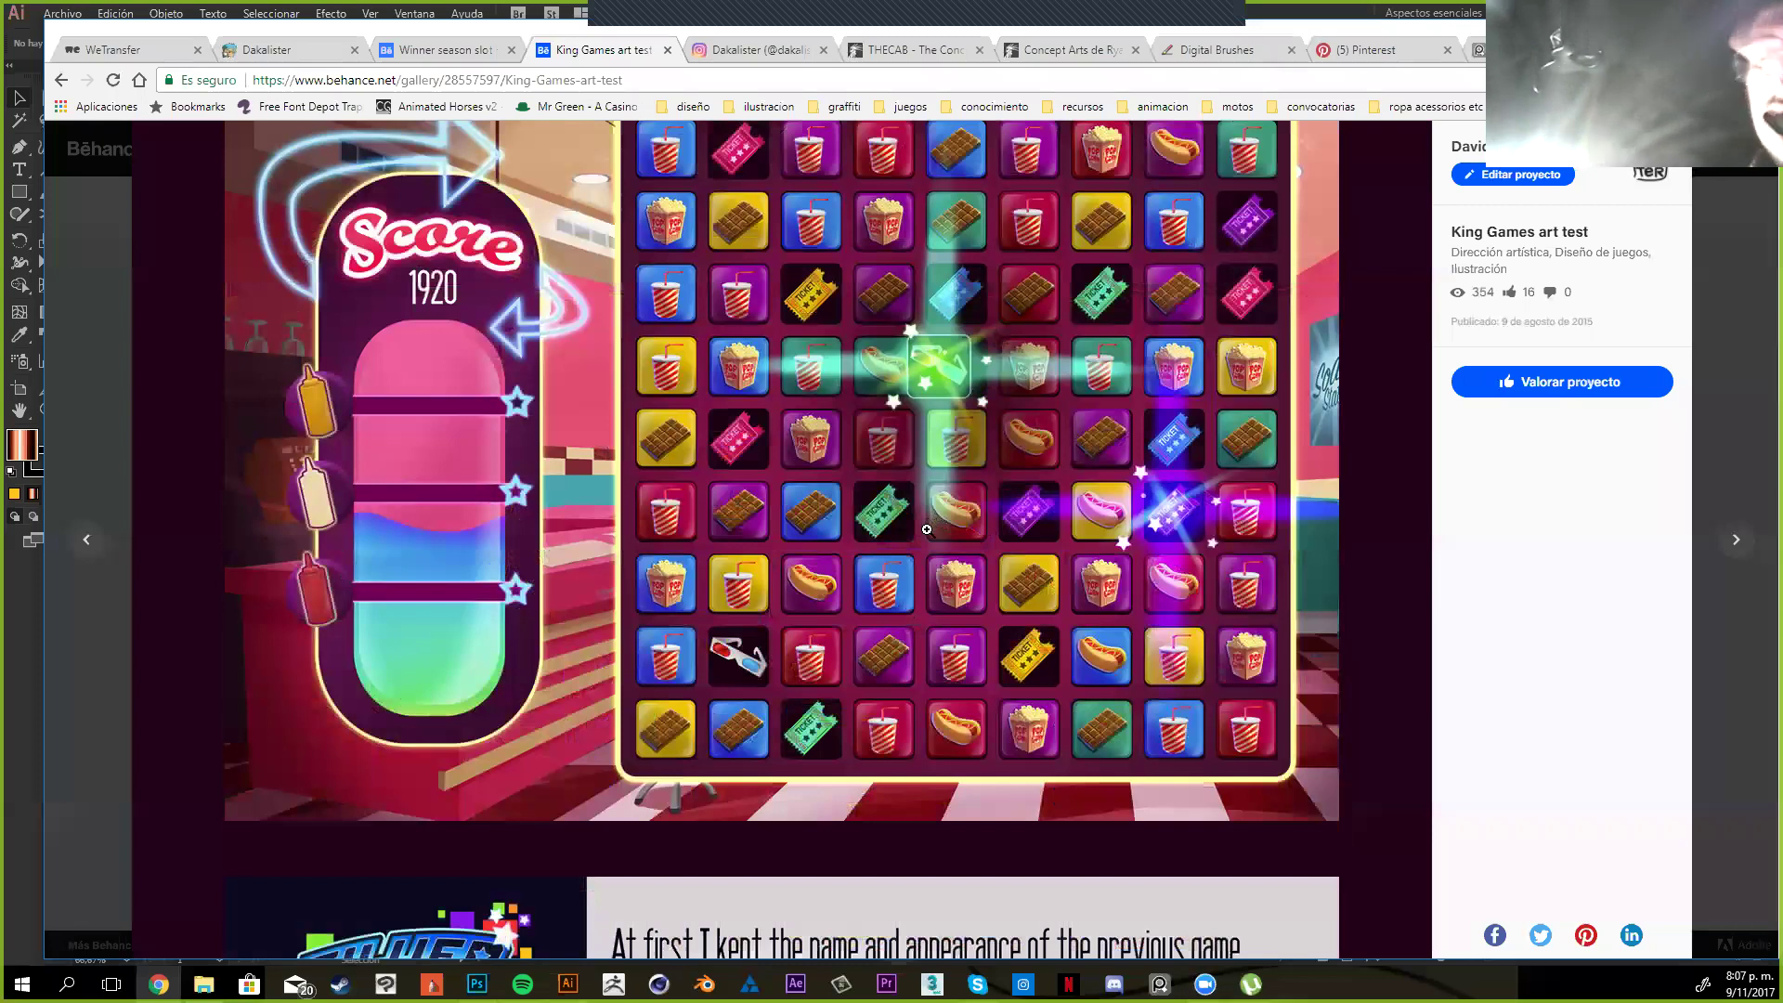
pyautogui.scroll(-10, 927, 530)
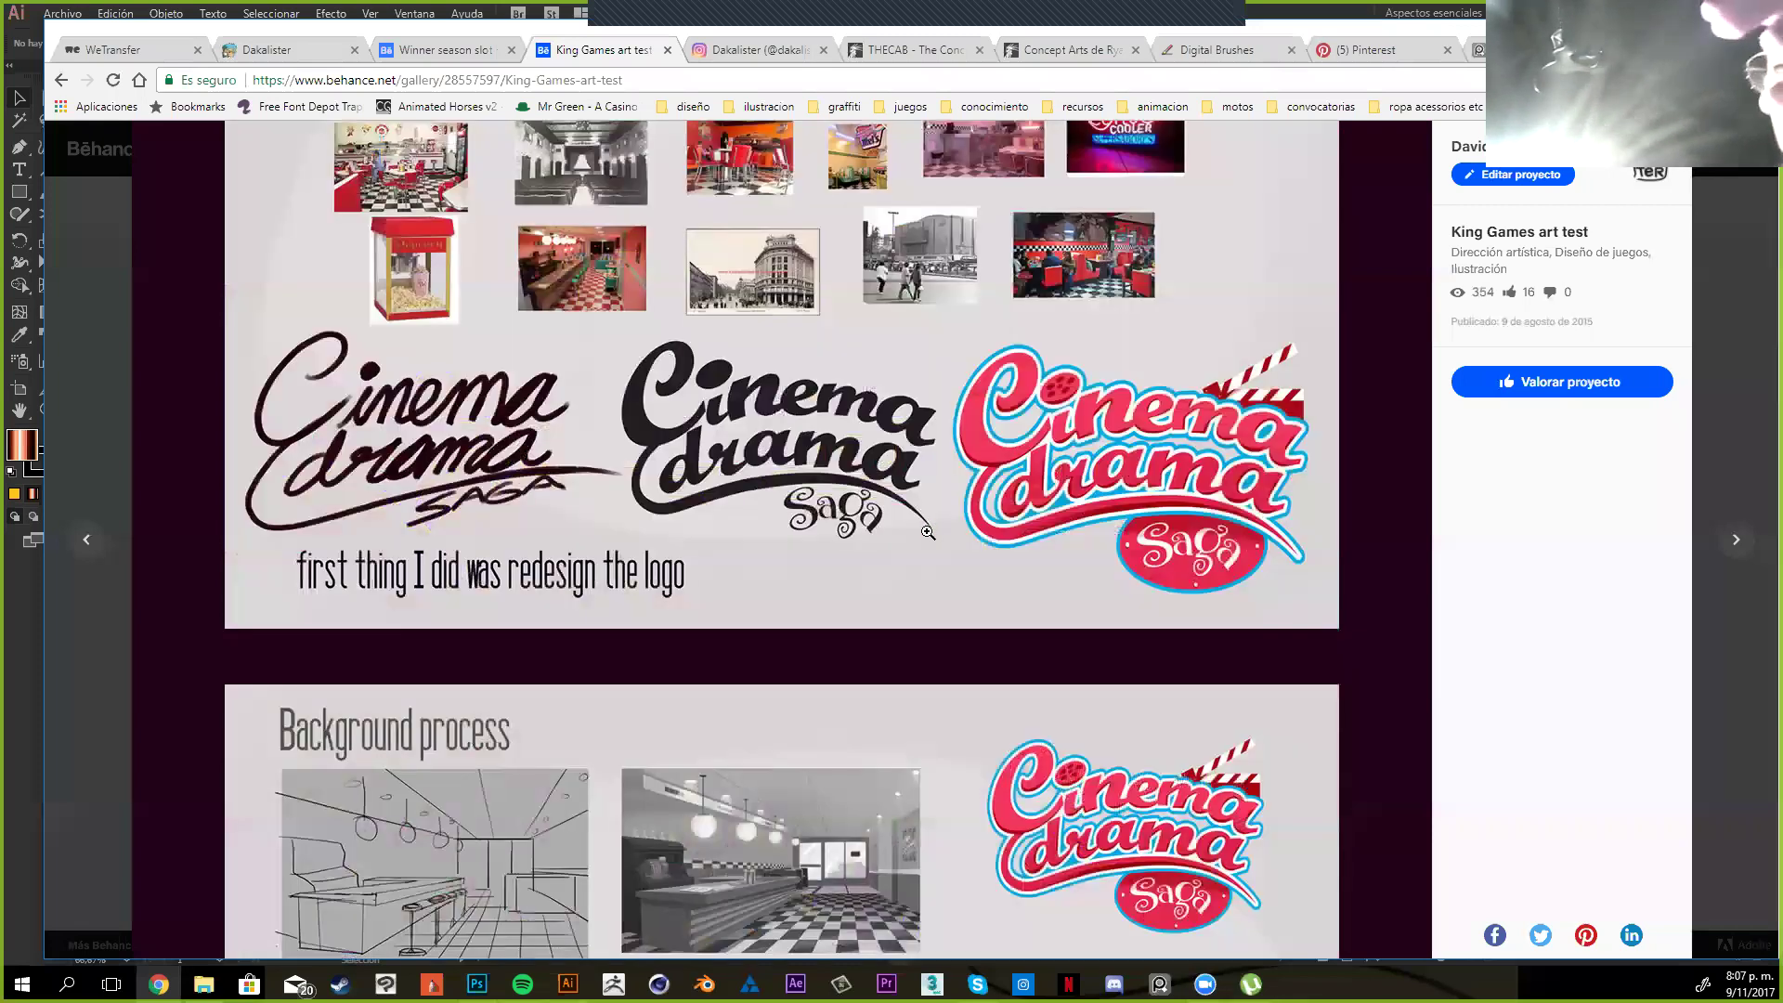
pyautogui.scroll(-10, 933, 533)
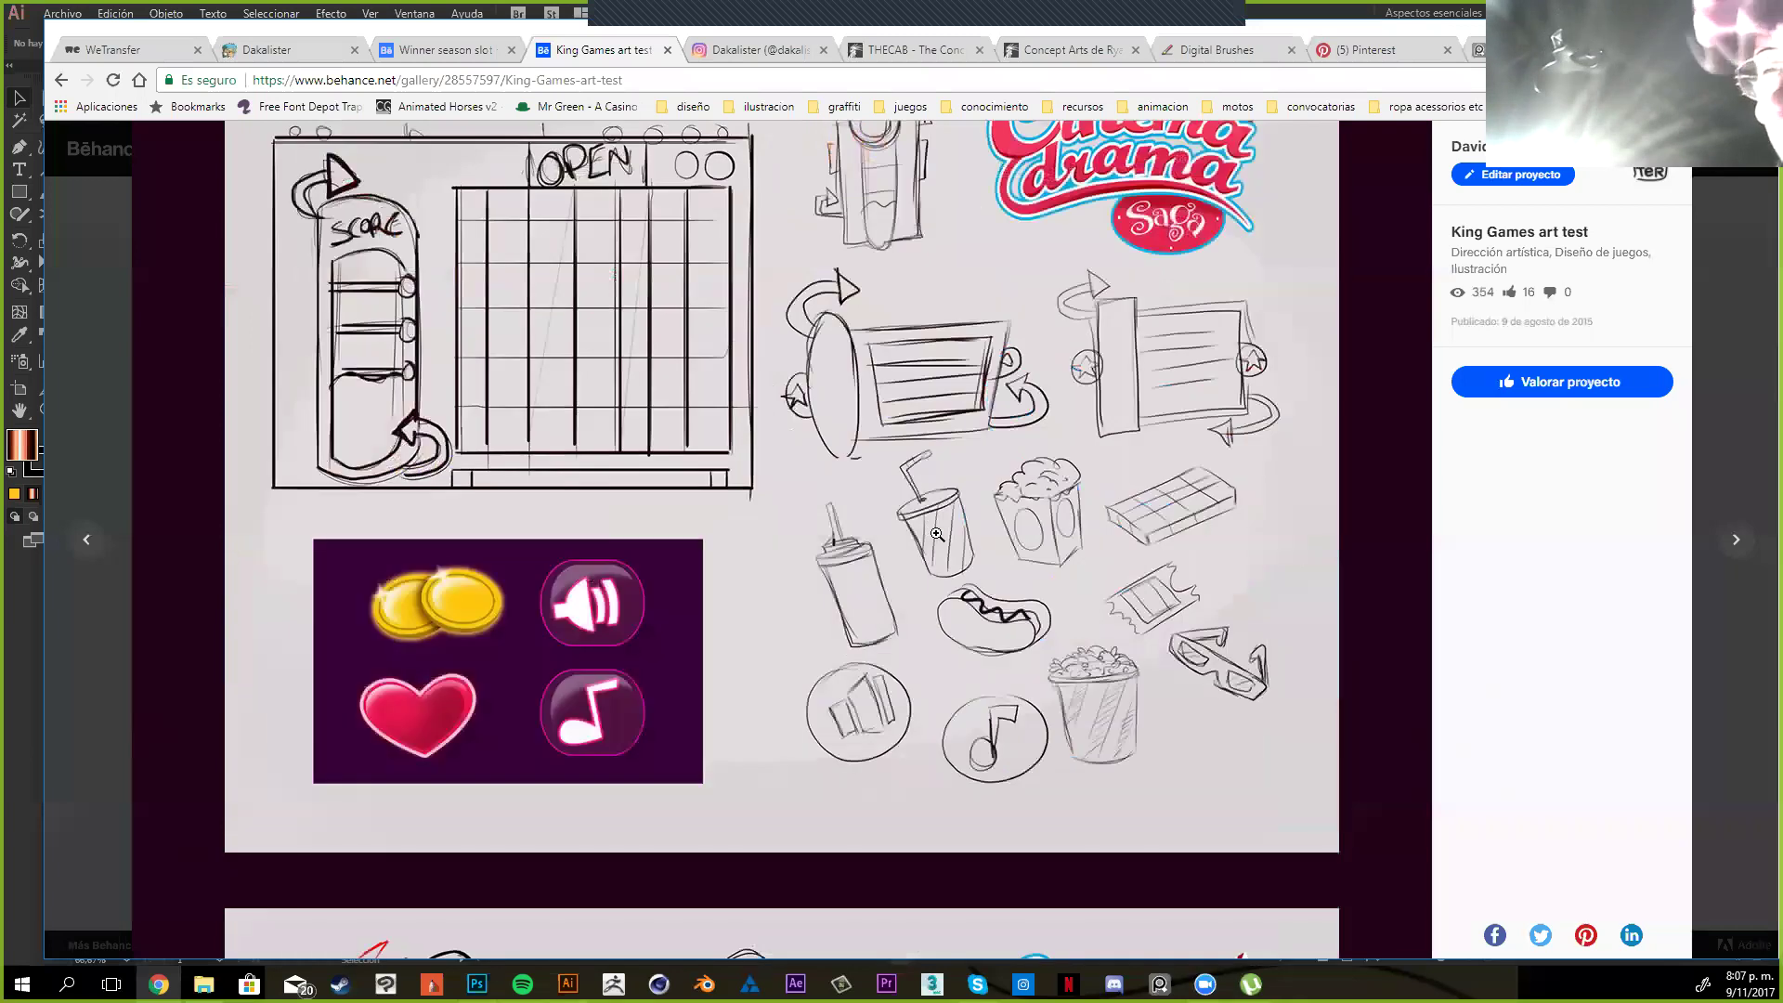
pyautogui.scroll(-1, 937, 535)
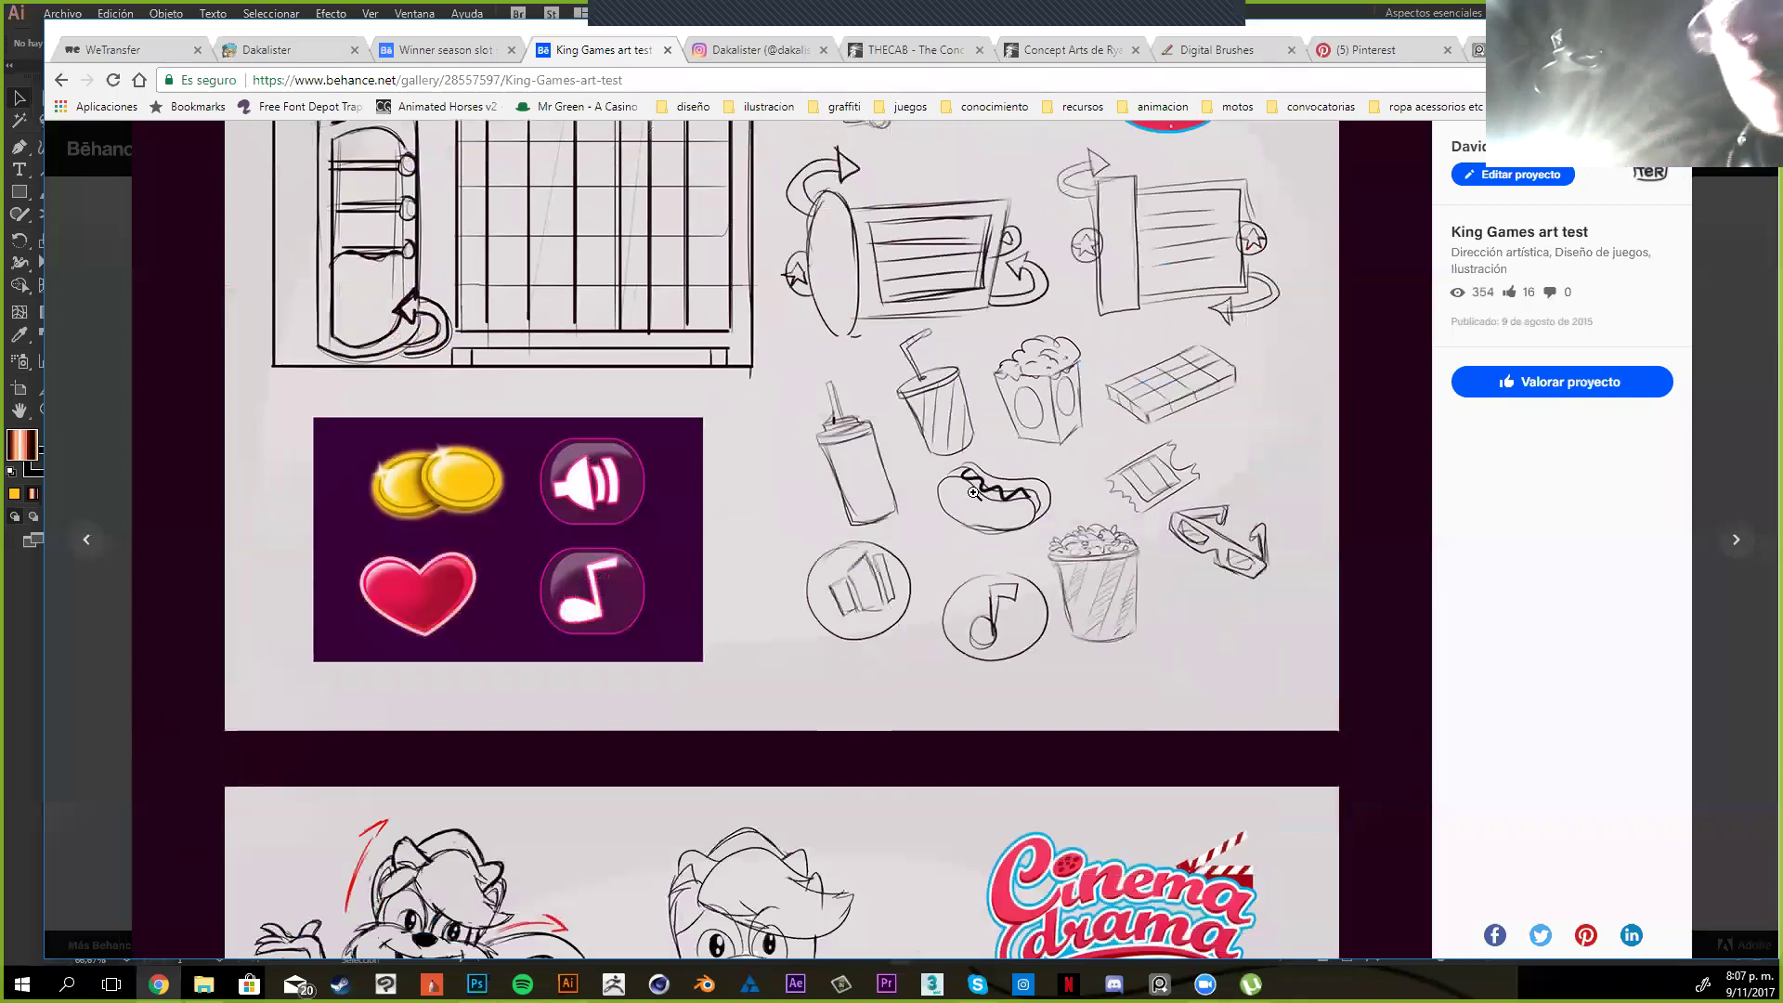
pyautogui.scroll(-13, 985, 487)
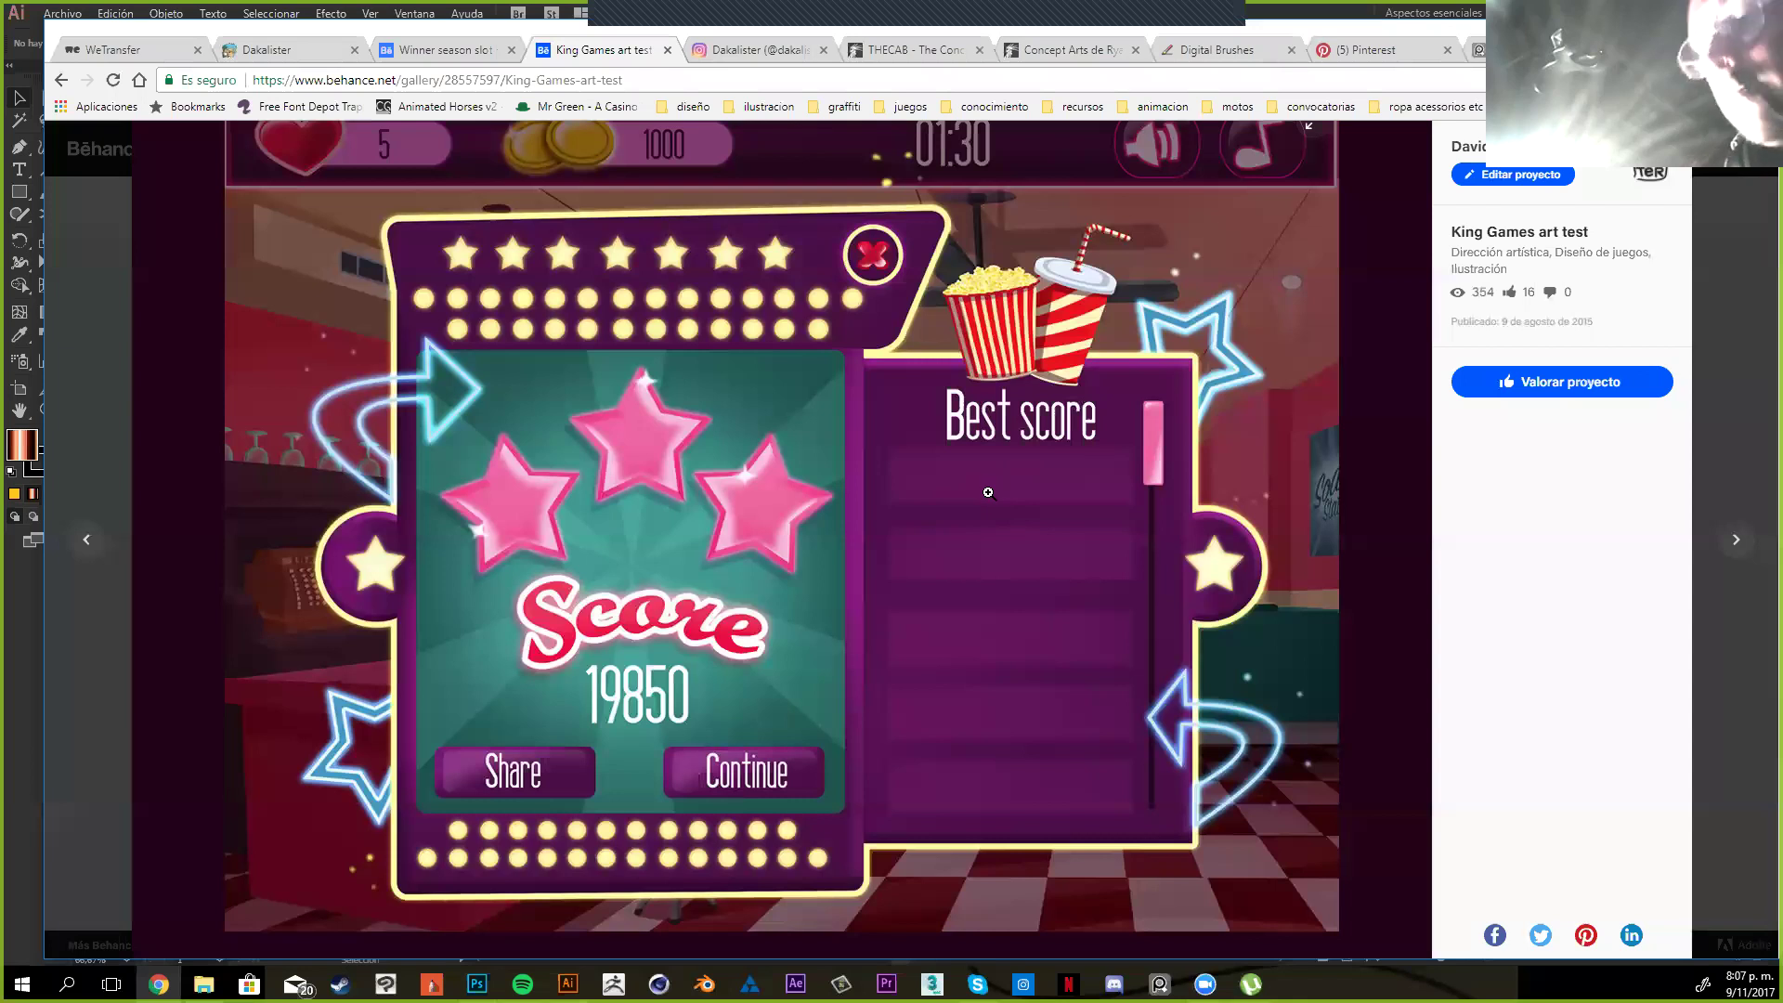
pyautogui.scroll(-5, 984, 492)
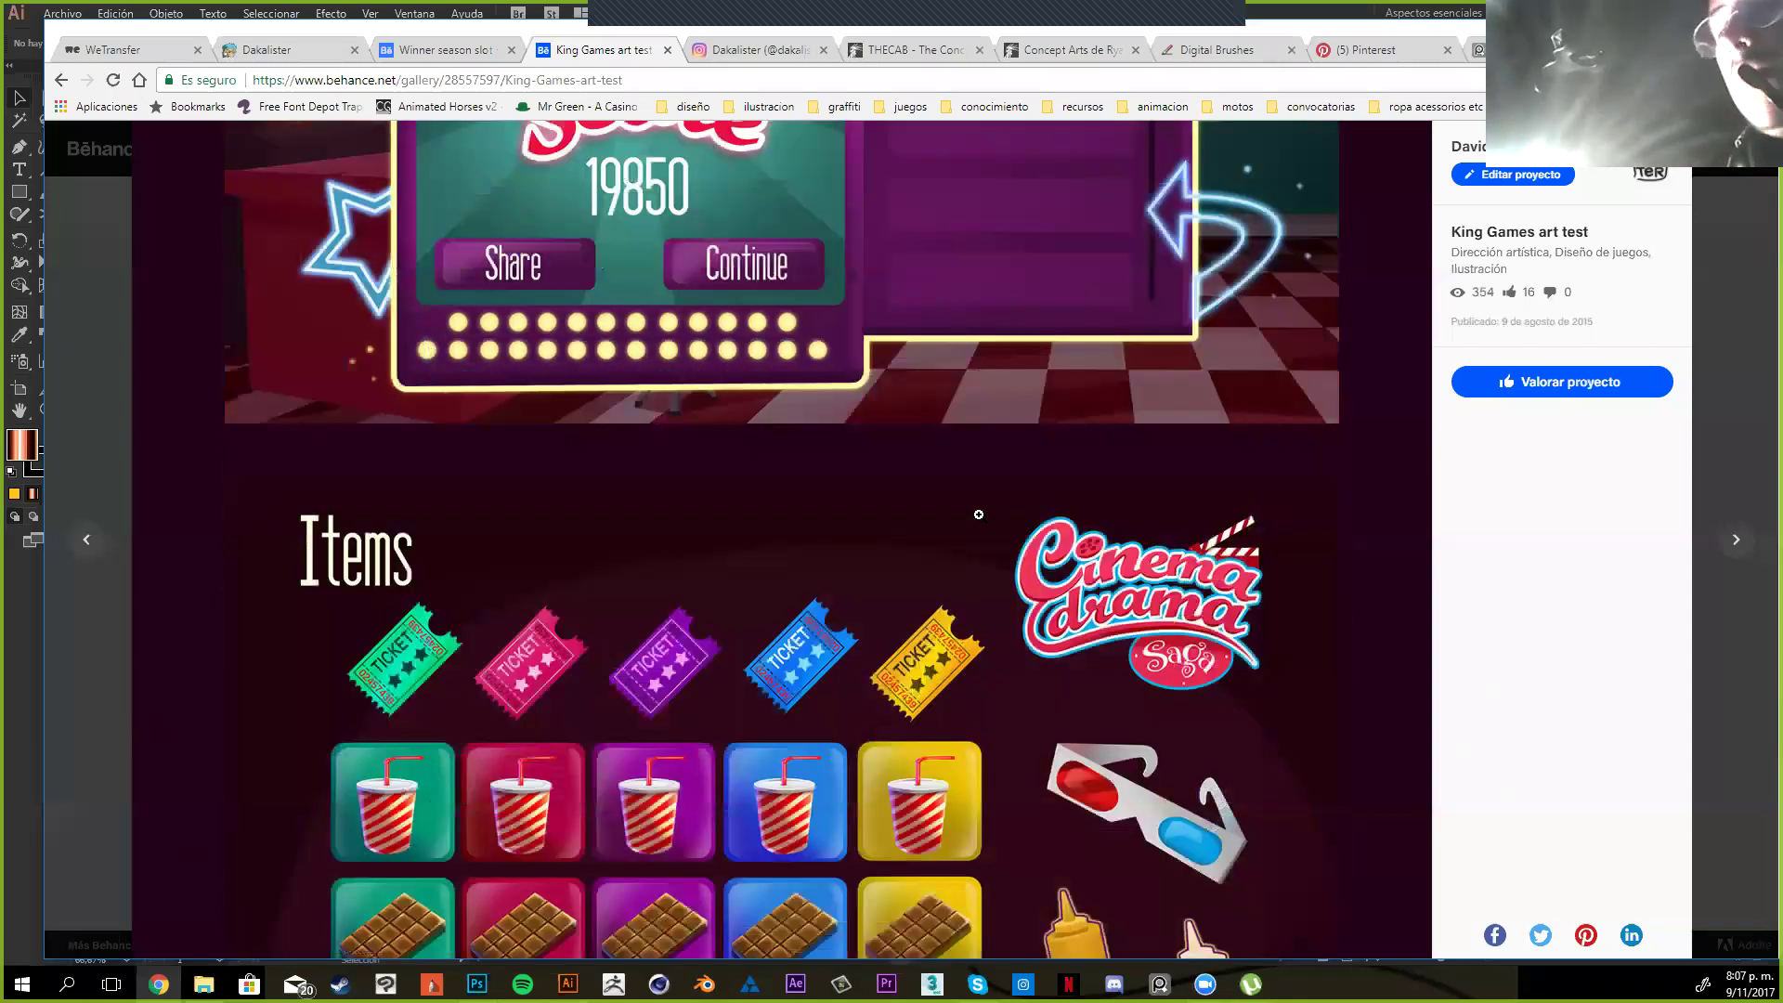
pyautogui.scroll(-1, 978, 514)
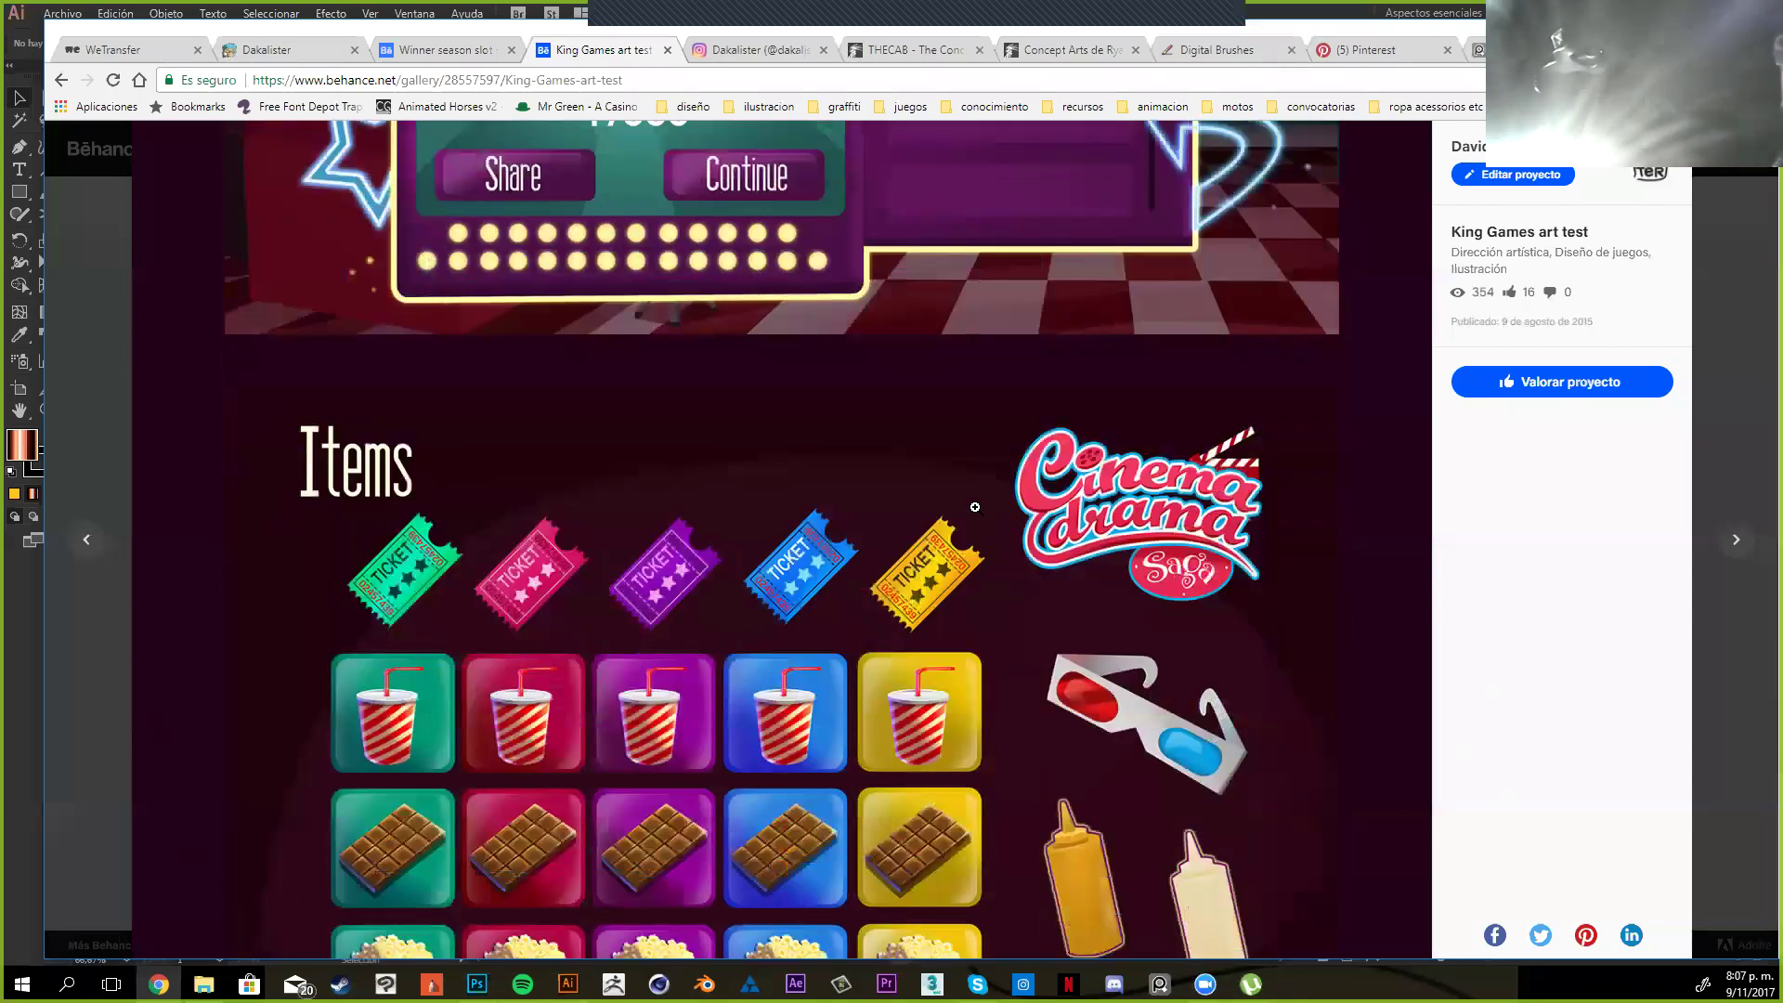
pyautogui.scroll(-6, 975, 518)
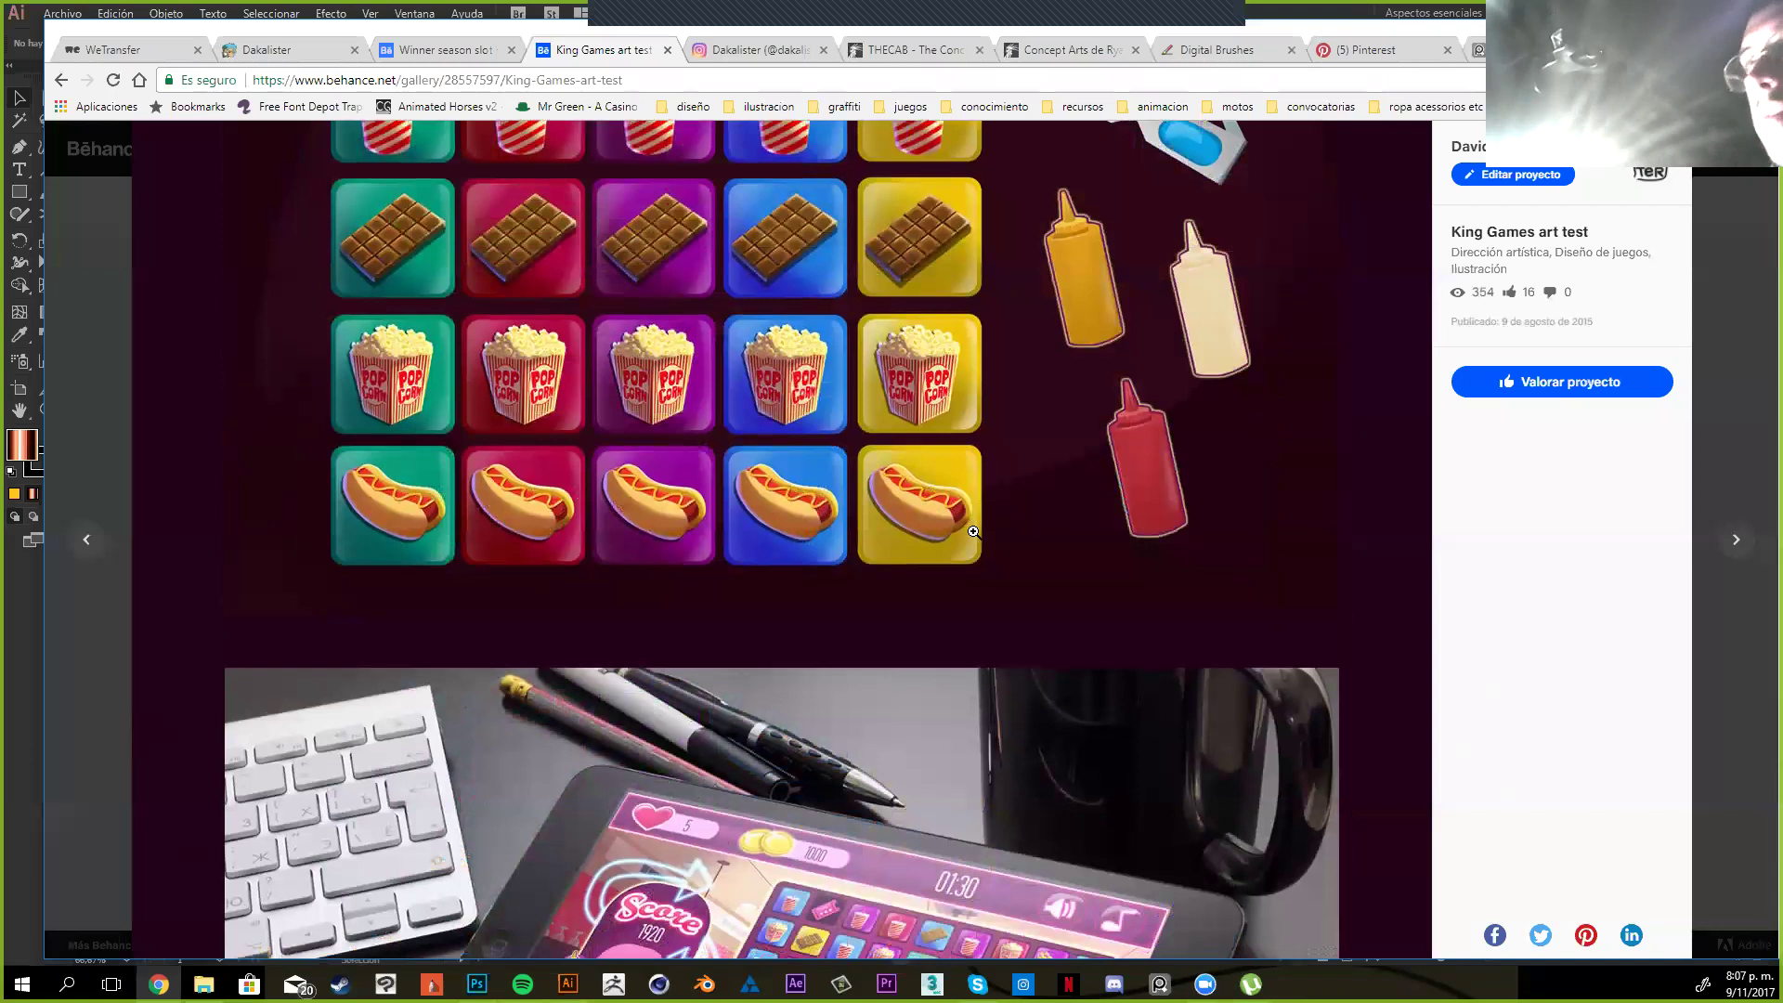
# View the tablet mockup that closes the King Games art test, and review the project back up to its Cinema drama Saga title logo
pyautogui.scroll(-5, 973, 532)
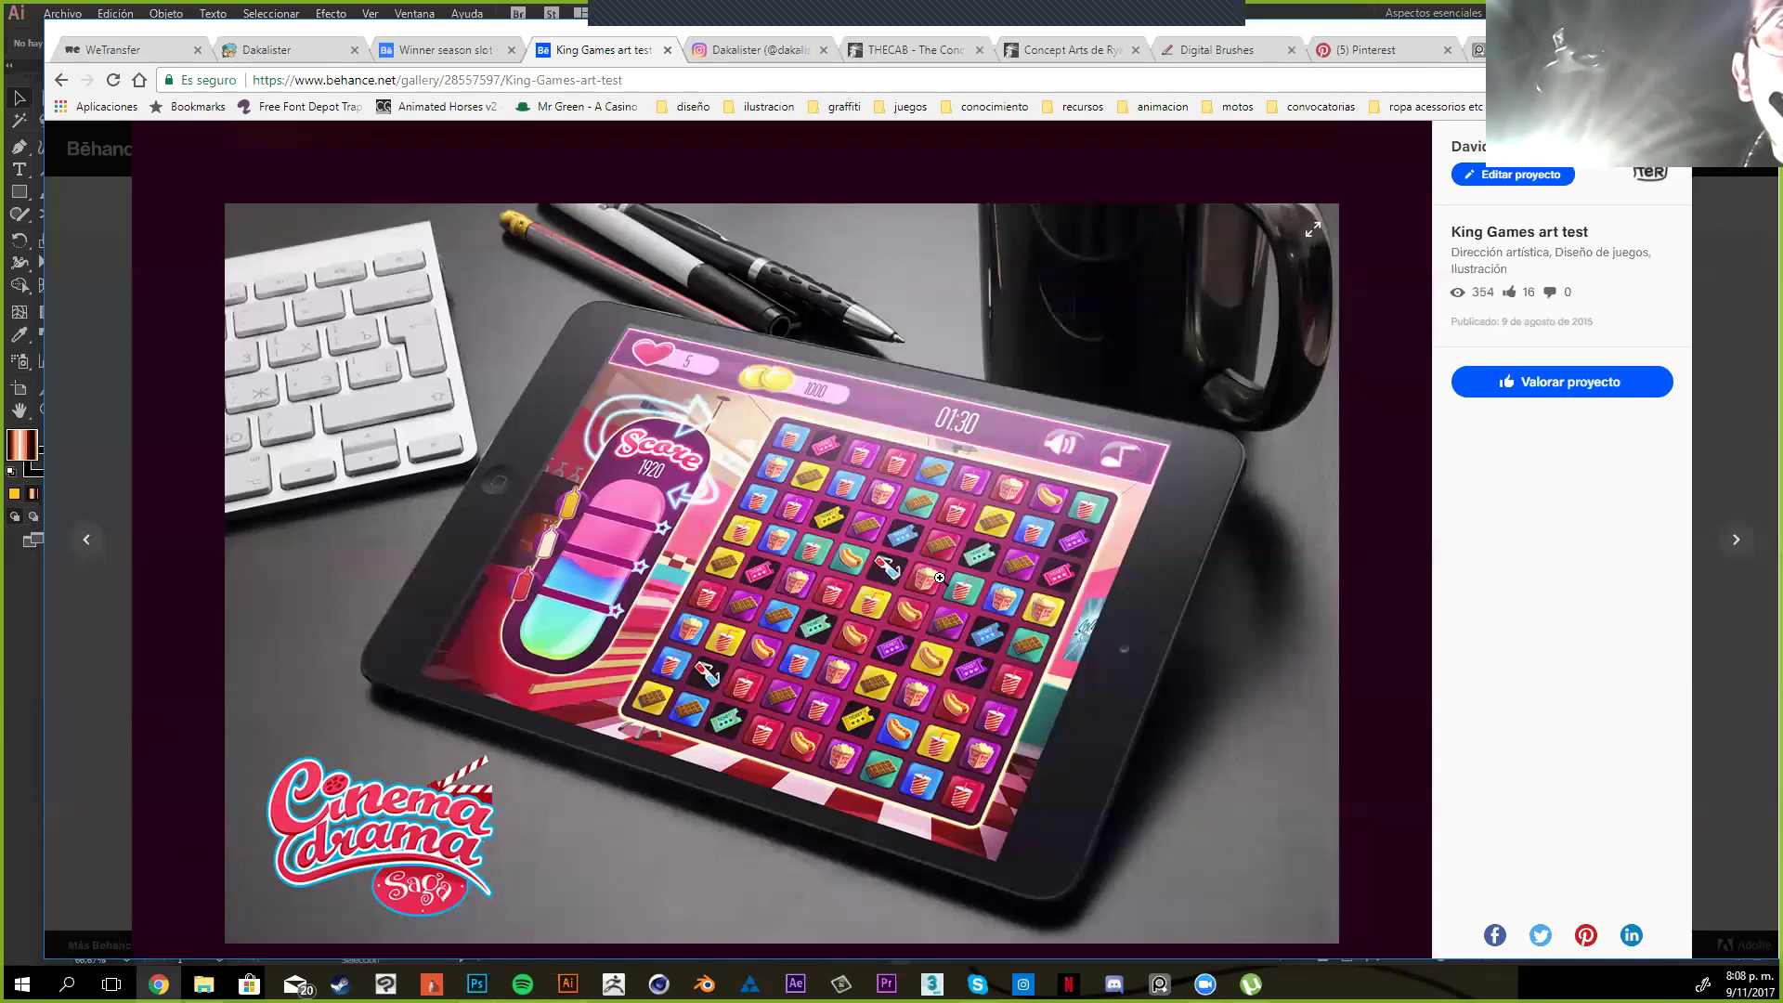
pyautogui.scroll(-1, 998, 576)
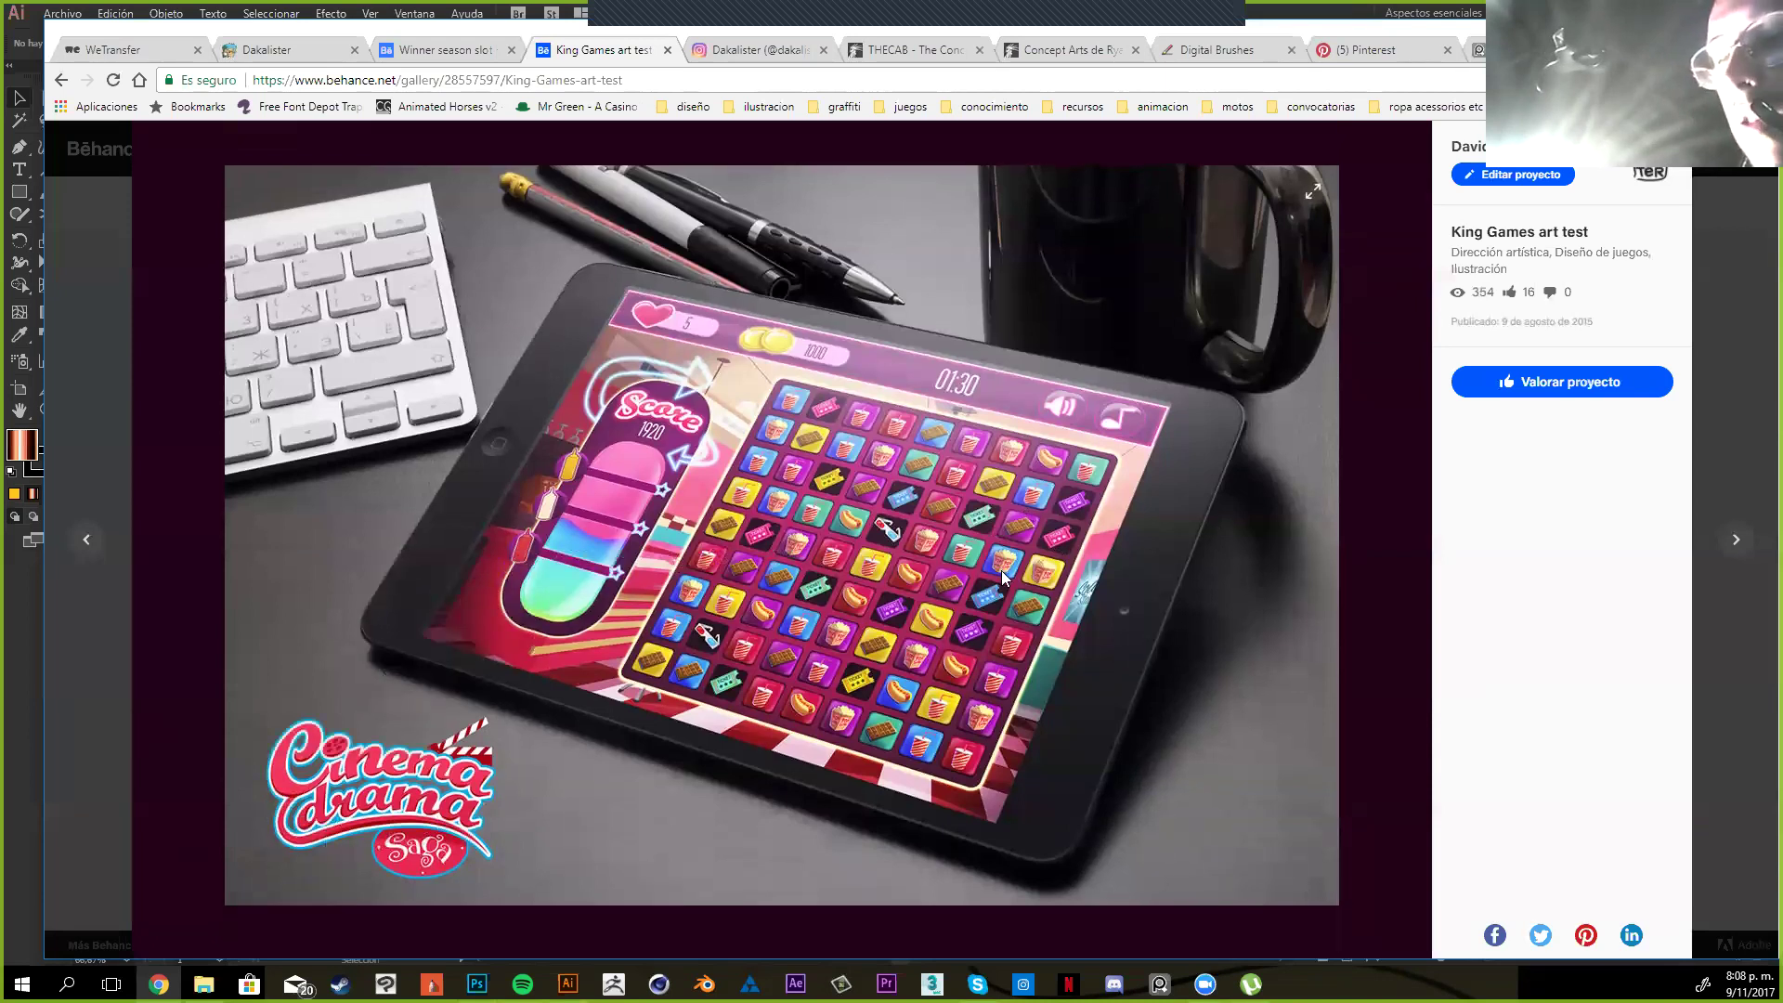
pyautogui.scroll(-1, 1003, 578)
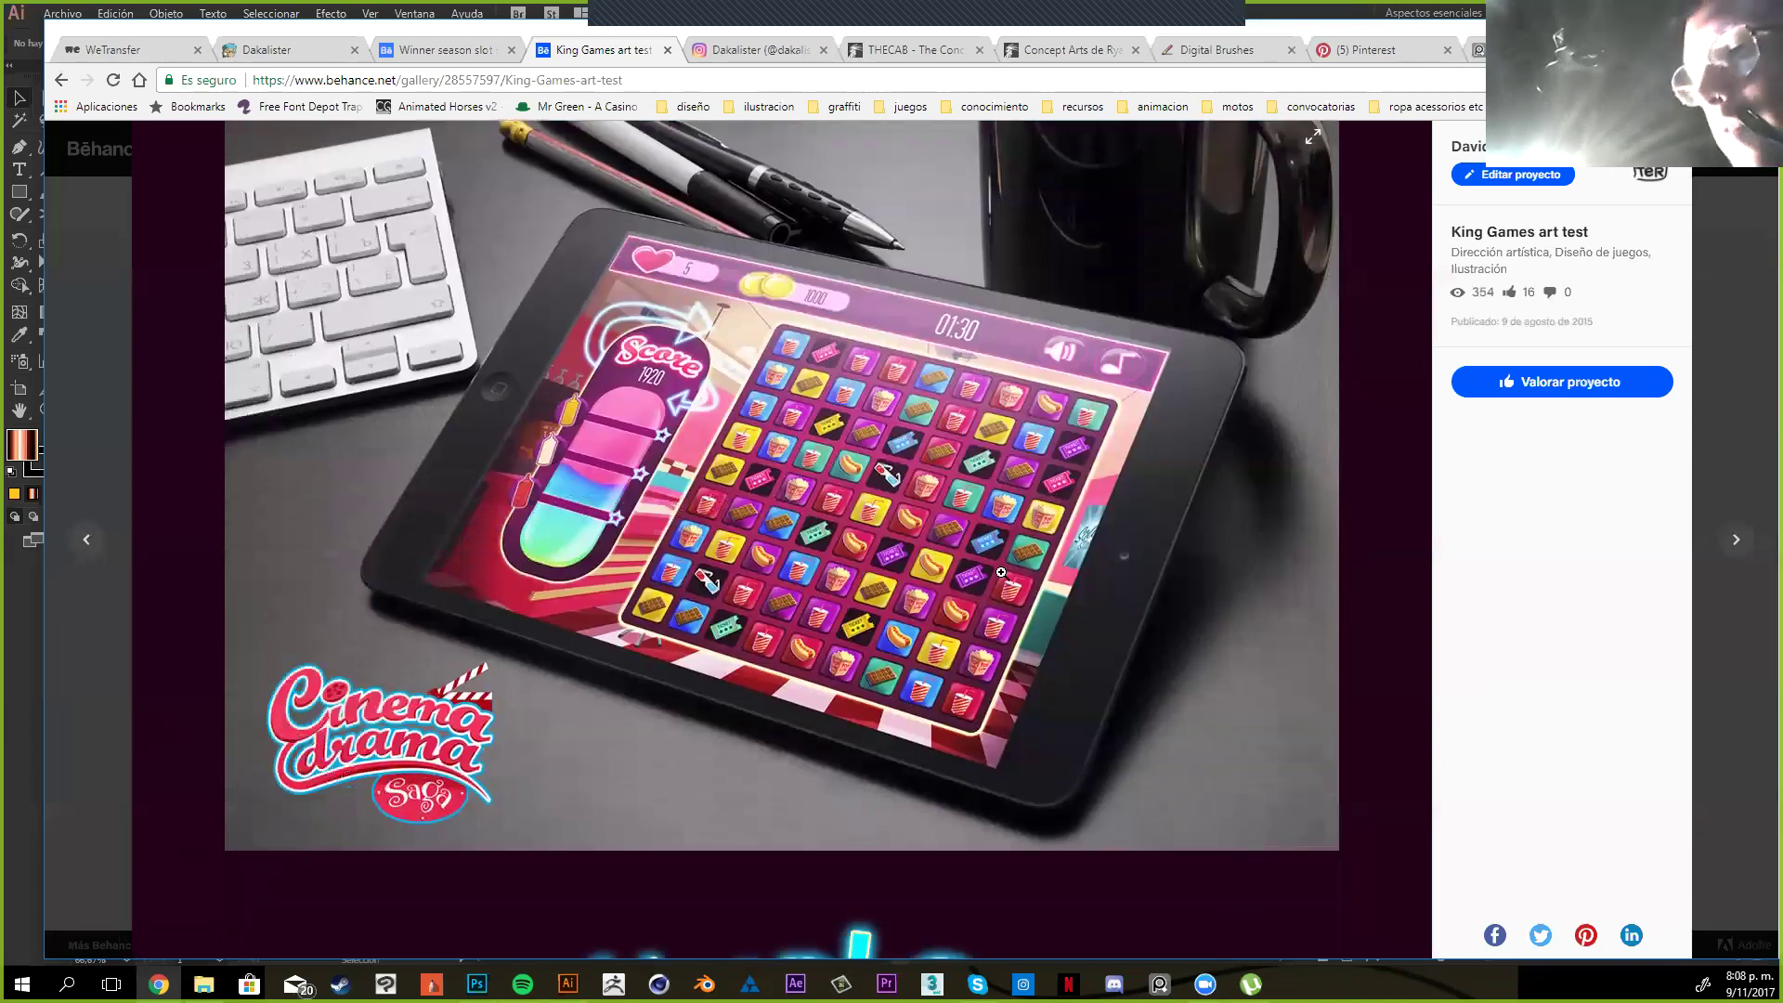
pyautogui.scroll(-1, 1001, 572)
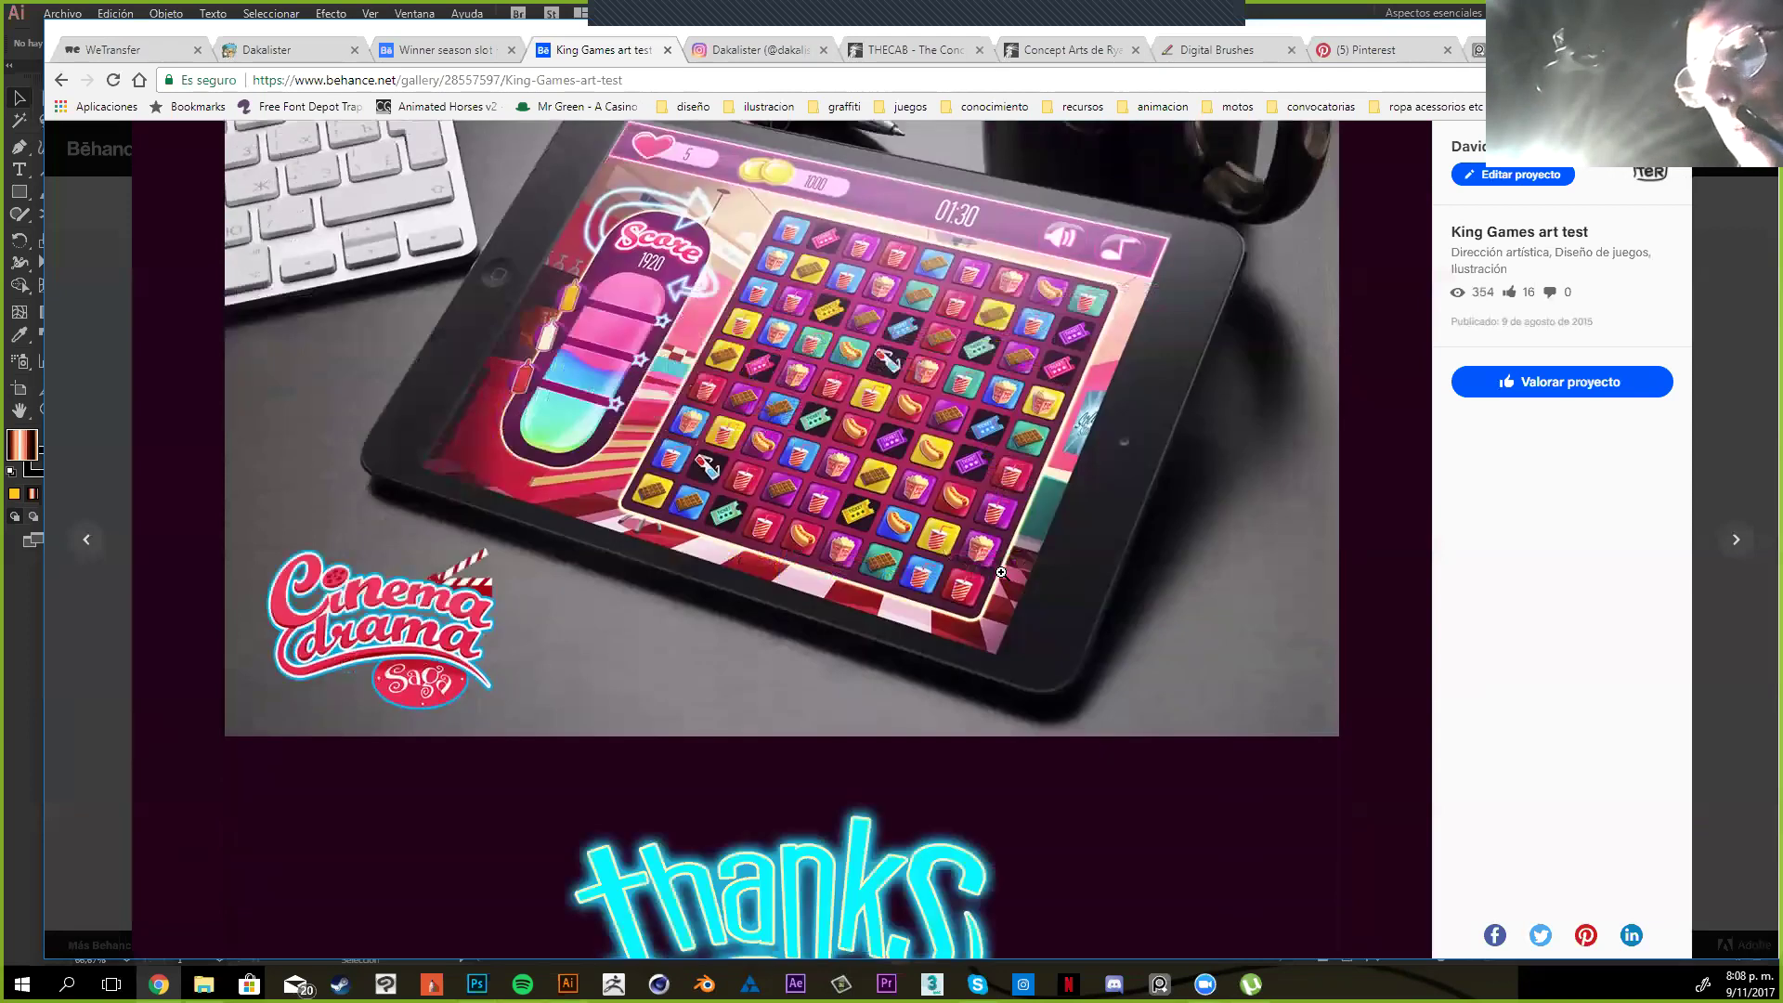
pyautogui.scroll(10, 1057, 529)
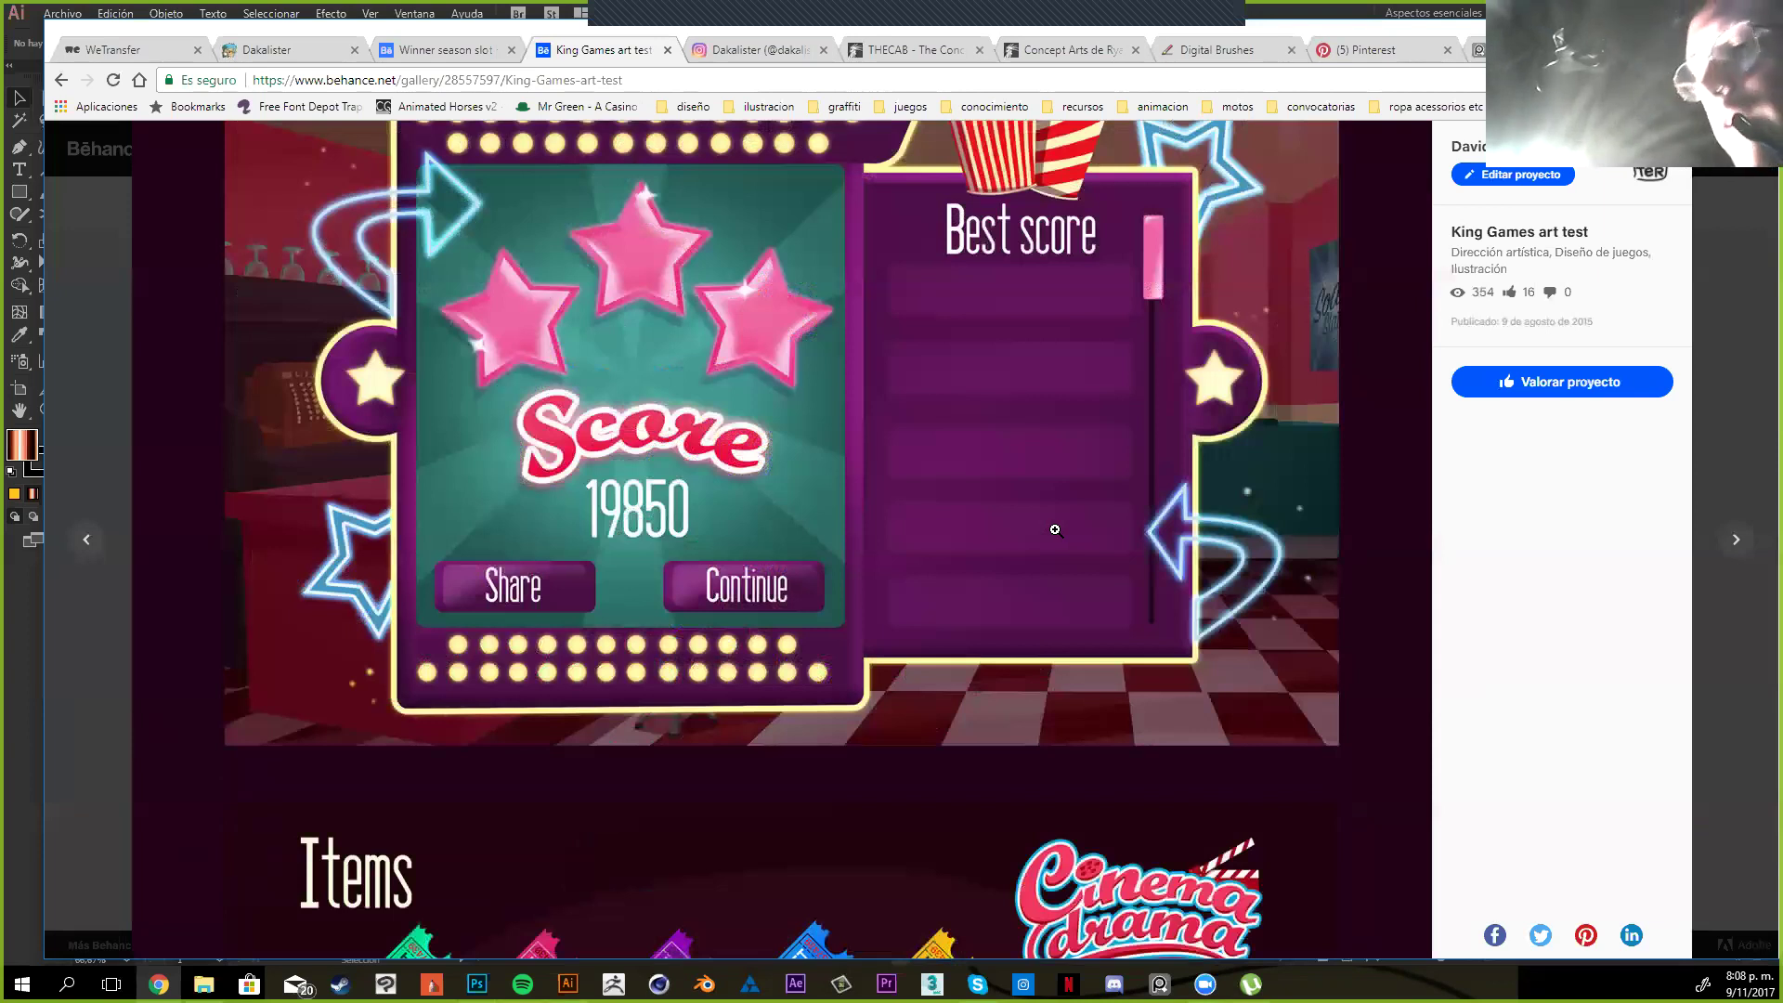
pyautogui.scroll(5, 1055, 529)
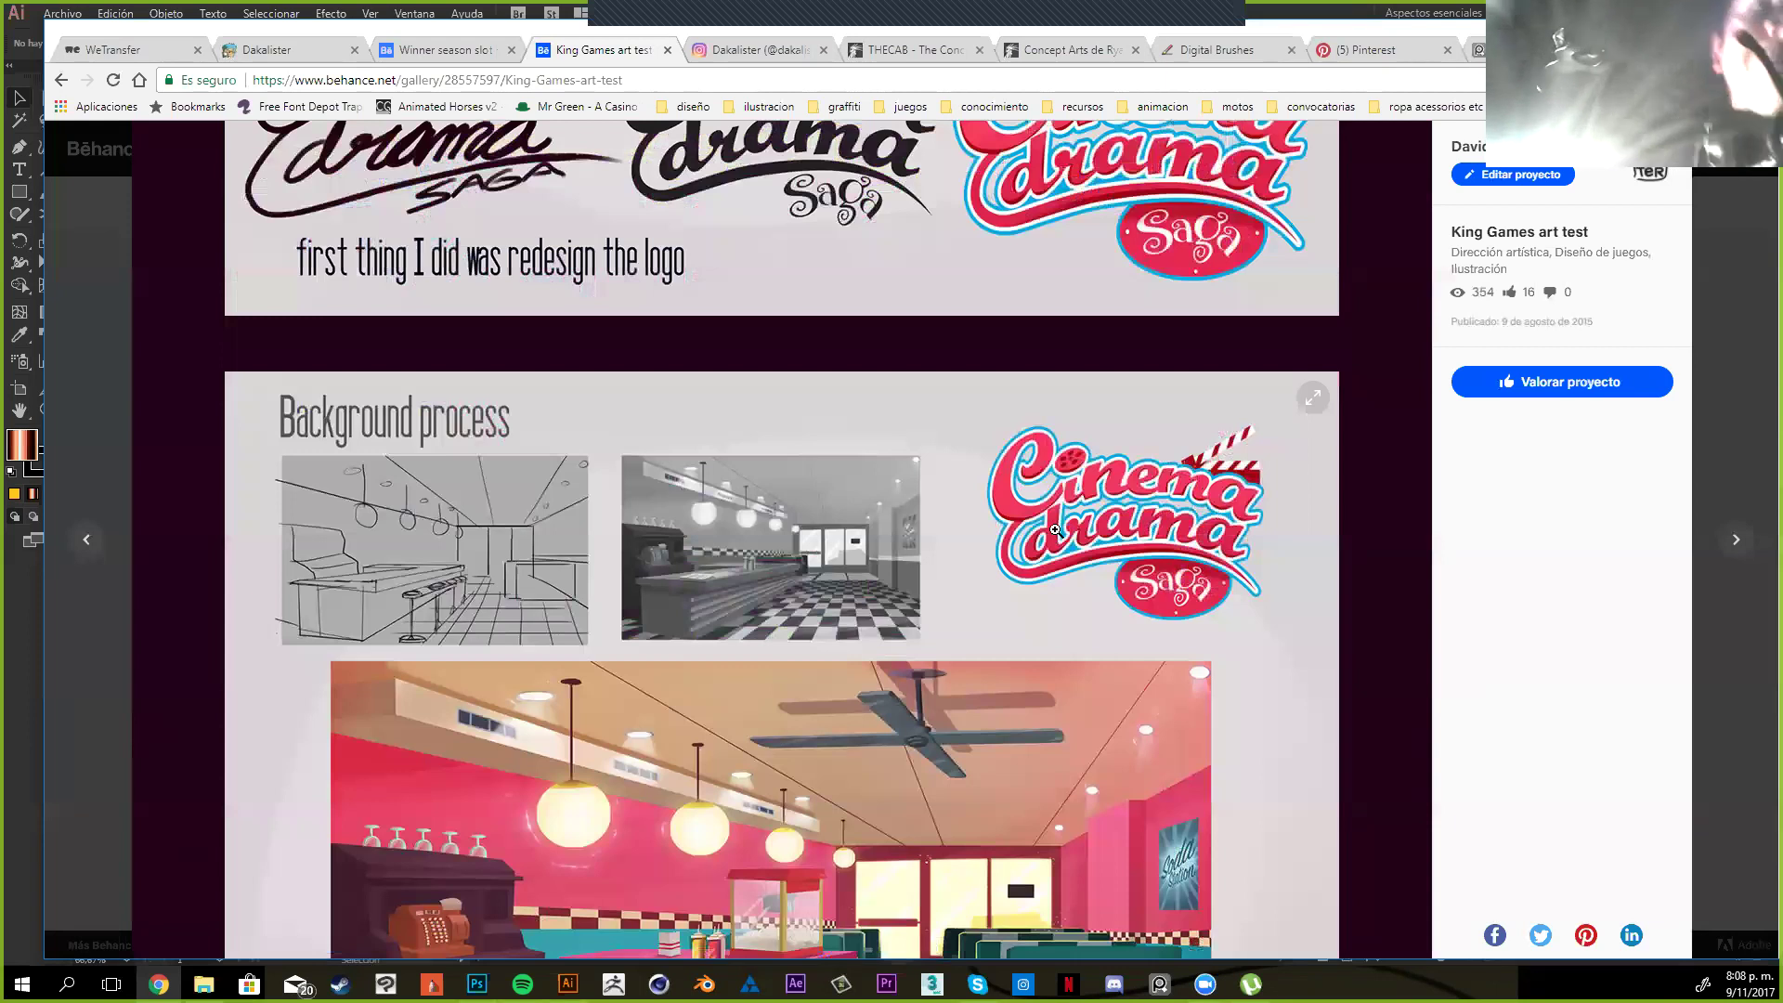
pyautogui.scroll(-5, 1055, 529)
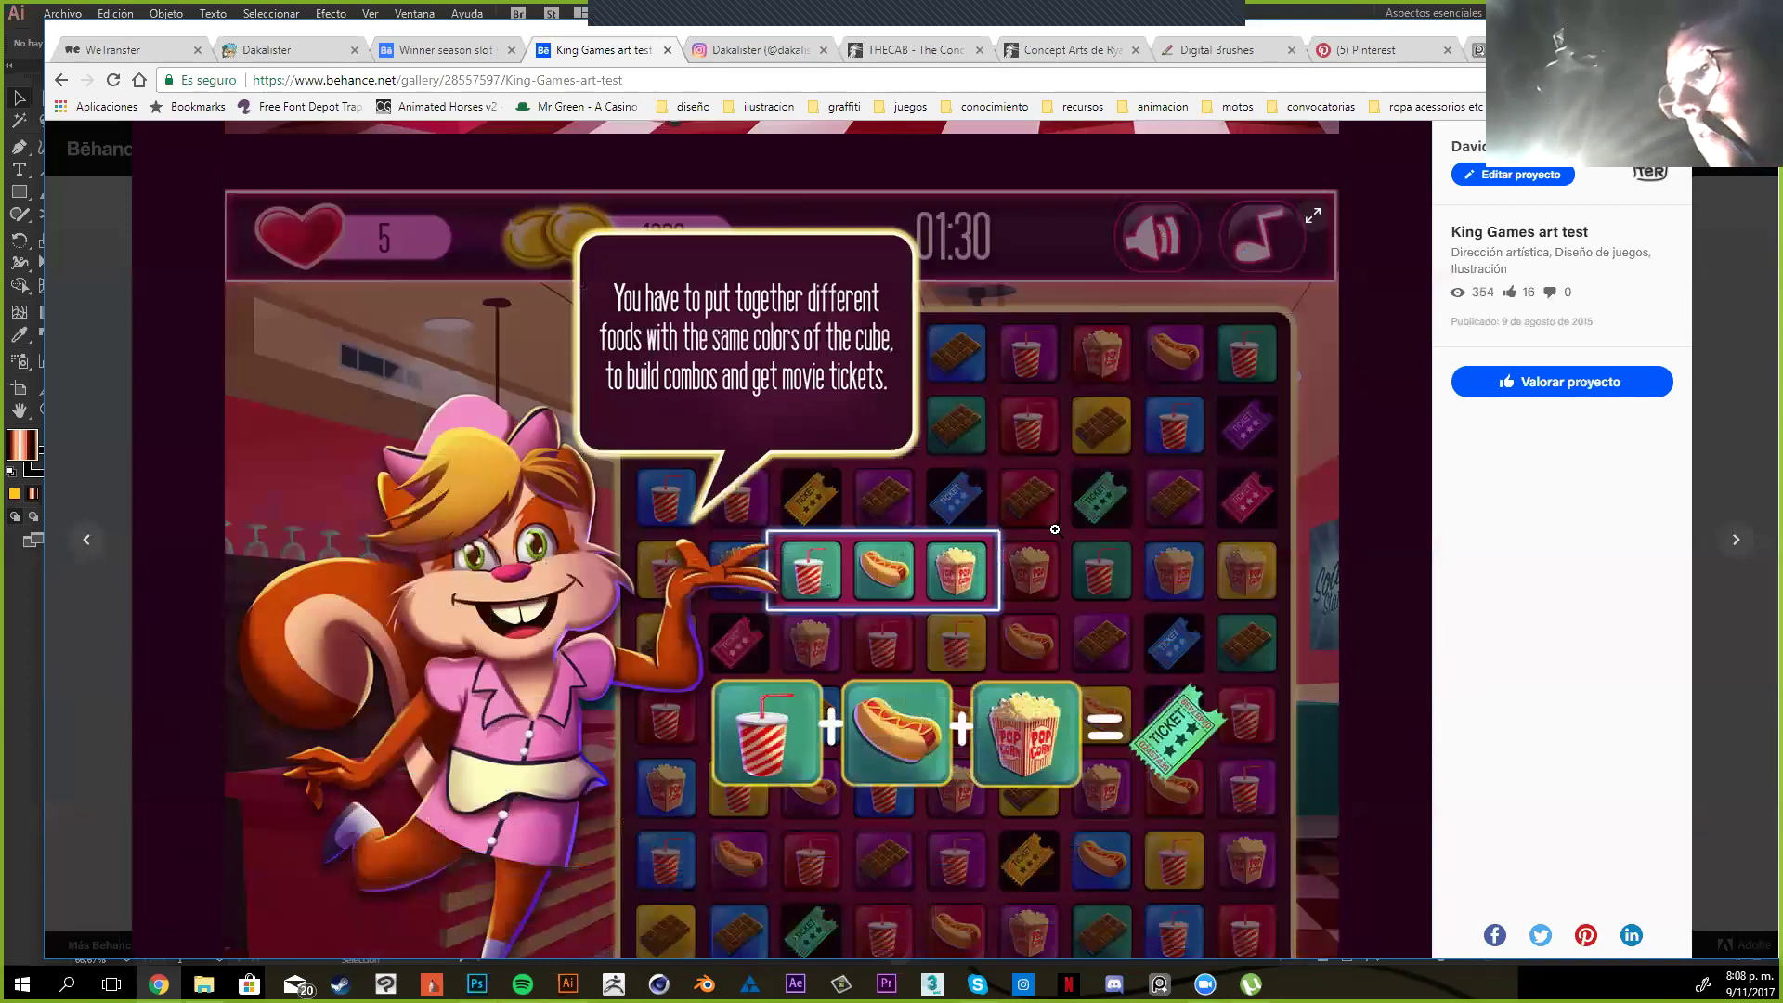
pyautogui.scroll(10, 1055, 529)
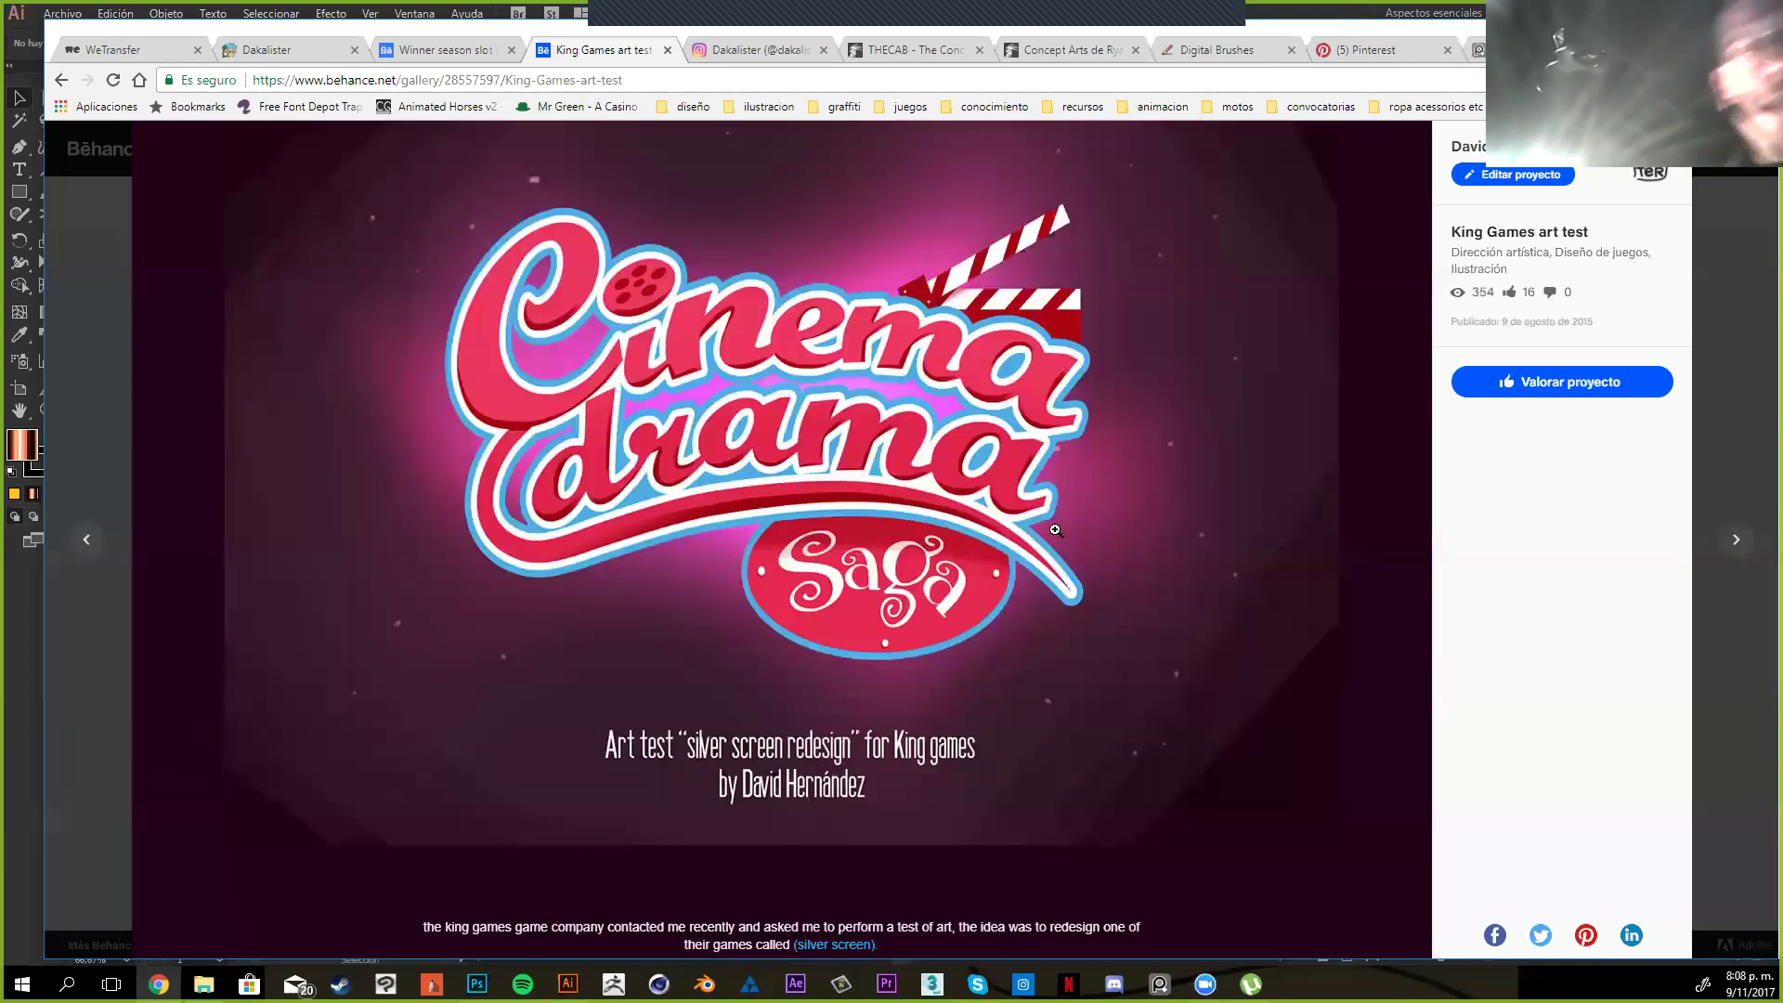
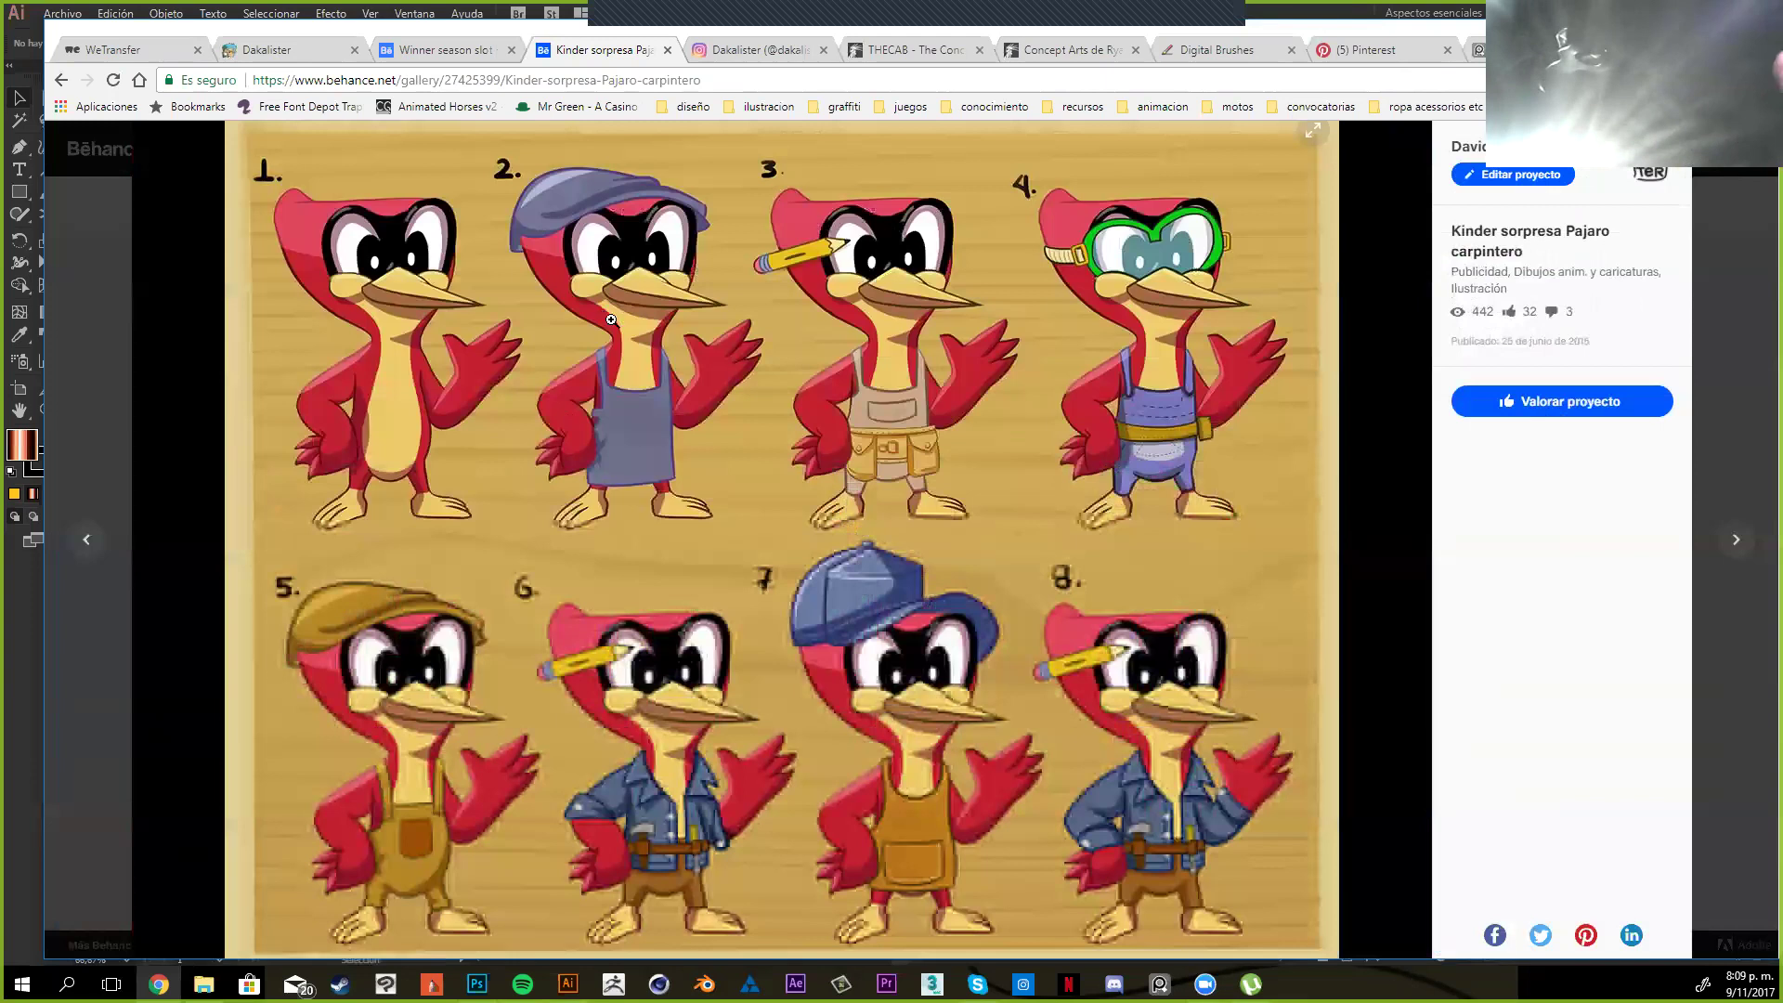
# Examine the numbered woodpecker costume variations in the Kinder sorpresa Pajaro carpintero project
pyautogui.scroll(3, 613, 321)
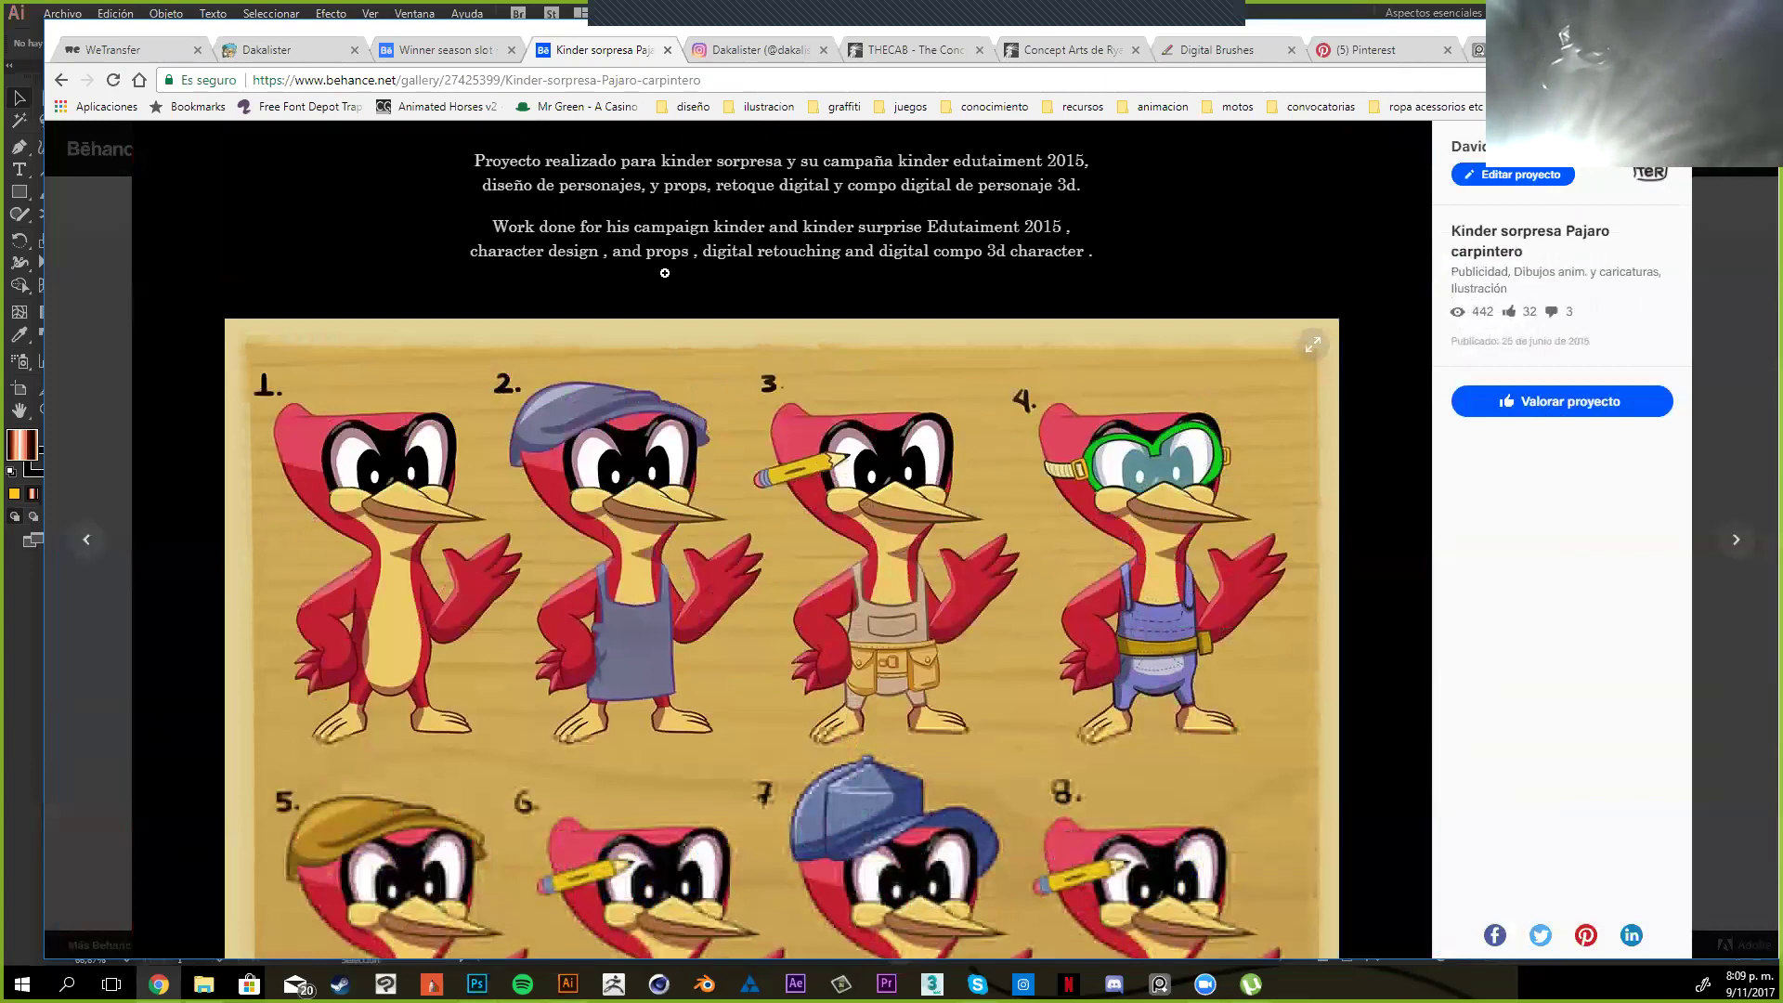
pyautogui.scroll(-10, 665, 273)
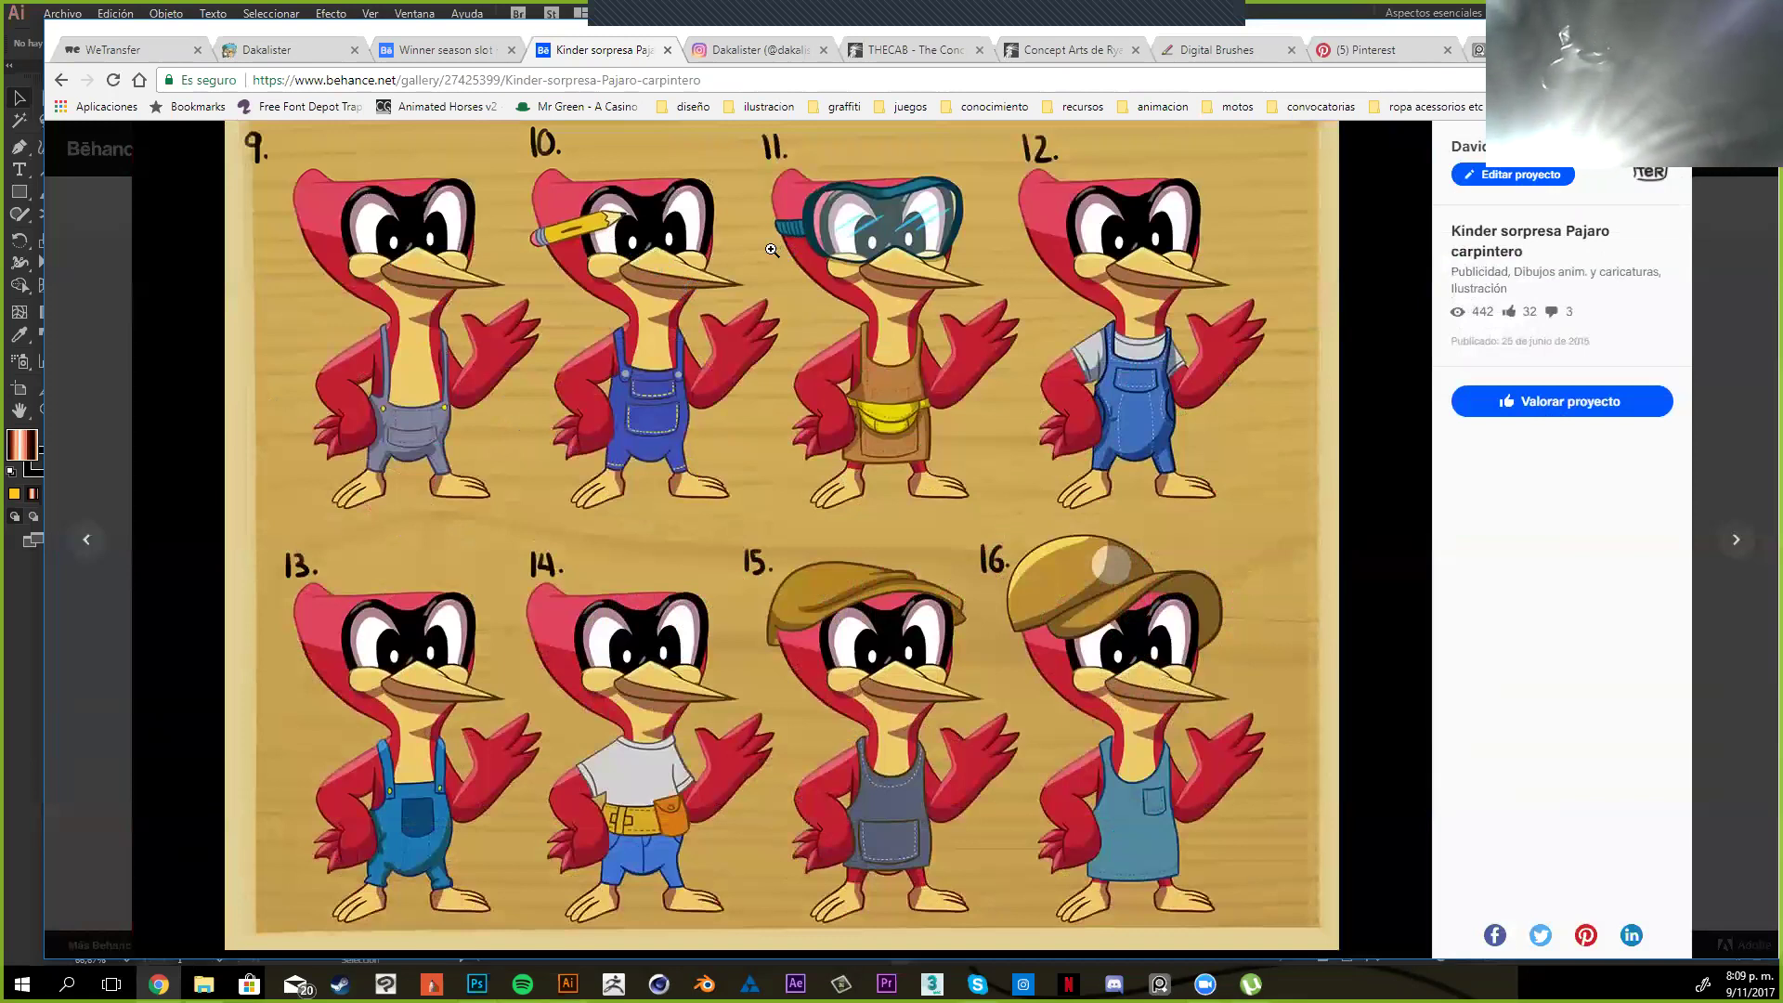
pyautogui.scroll(6, 772, 249)
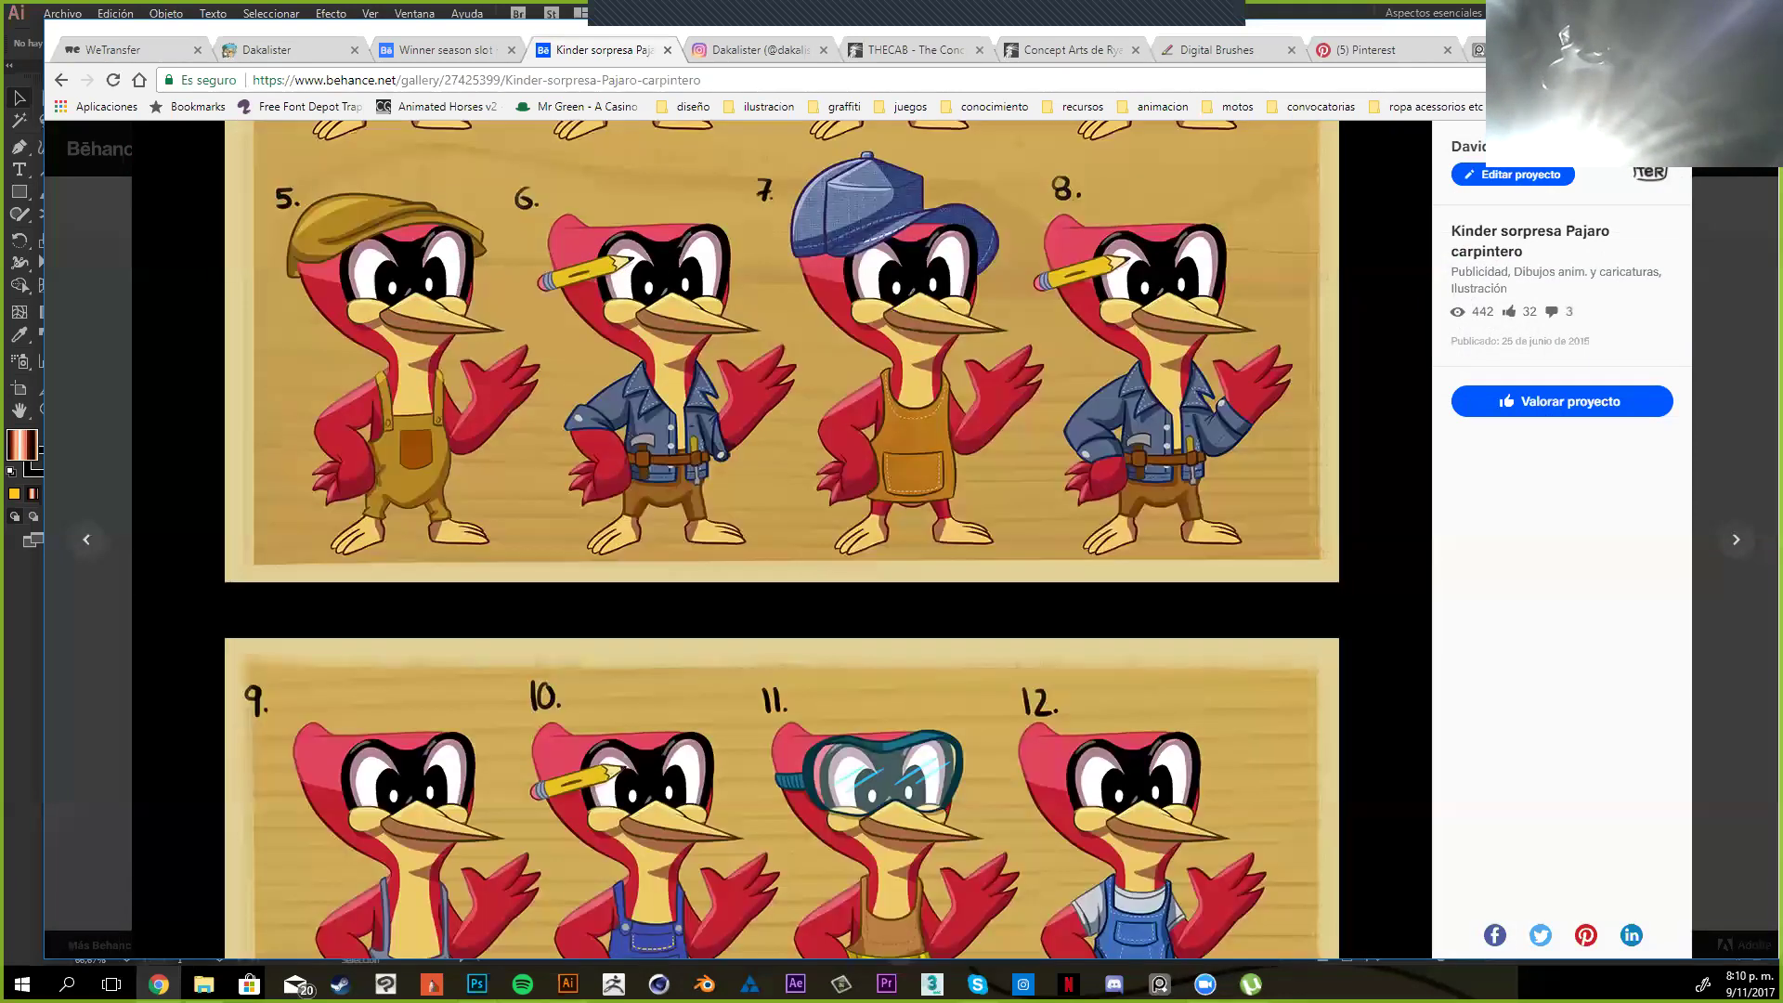
pyautogui.scroll(-1, 780, 539)
pyautogui.hotkey('alt', 'Tab')
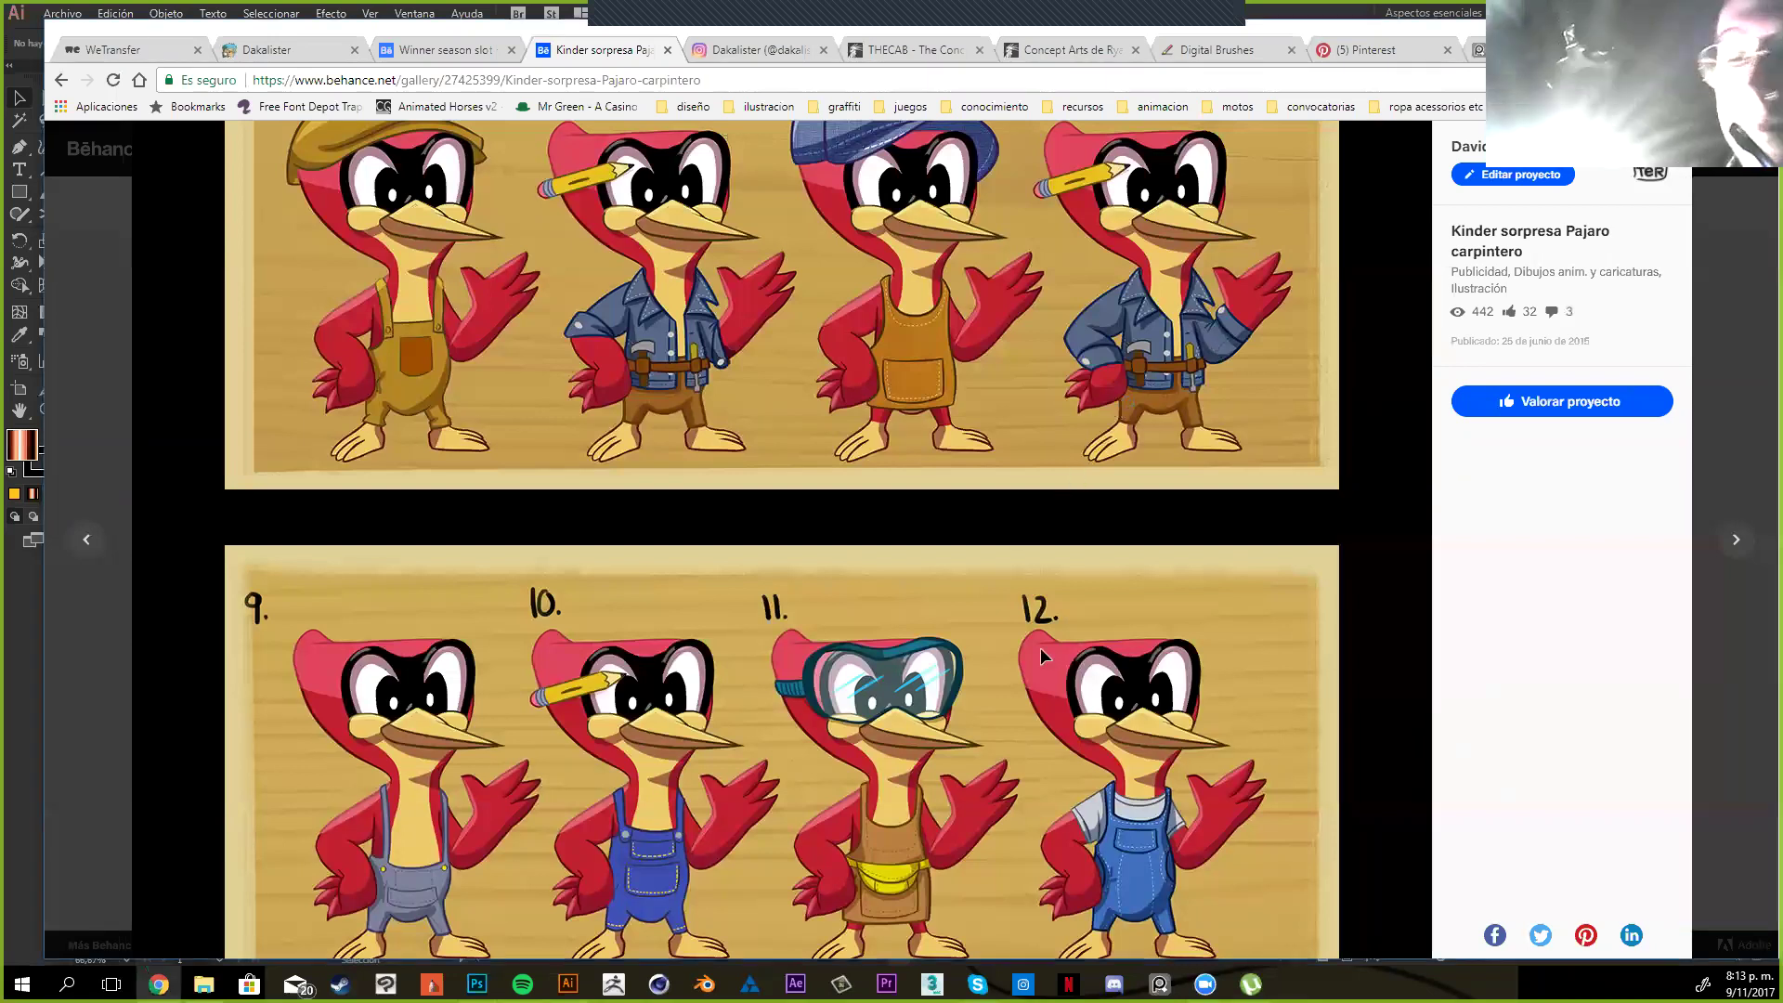
# Switch to Illustrator, duplicate the gradient-filled lettering directly below the original beside the artboard, and deselect it
pyautogui.hotkey('alt', 'Tab')
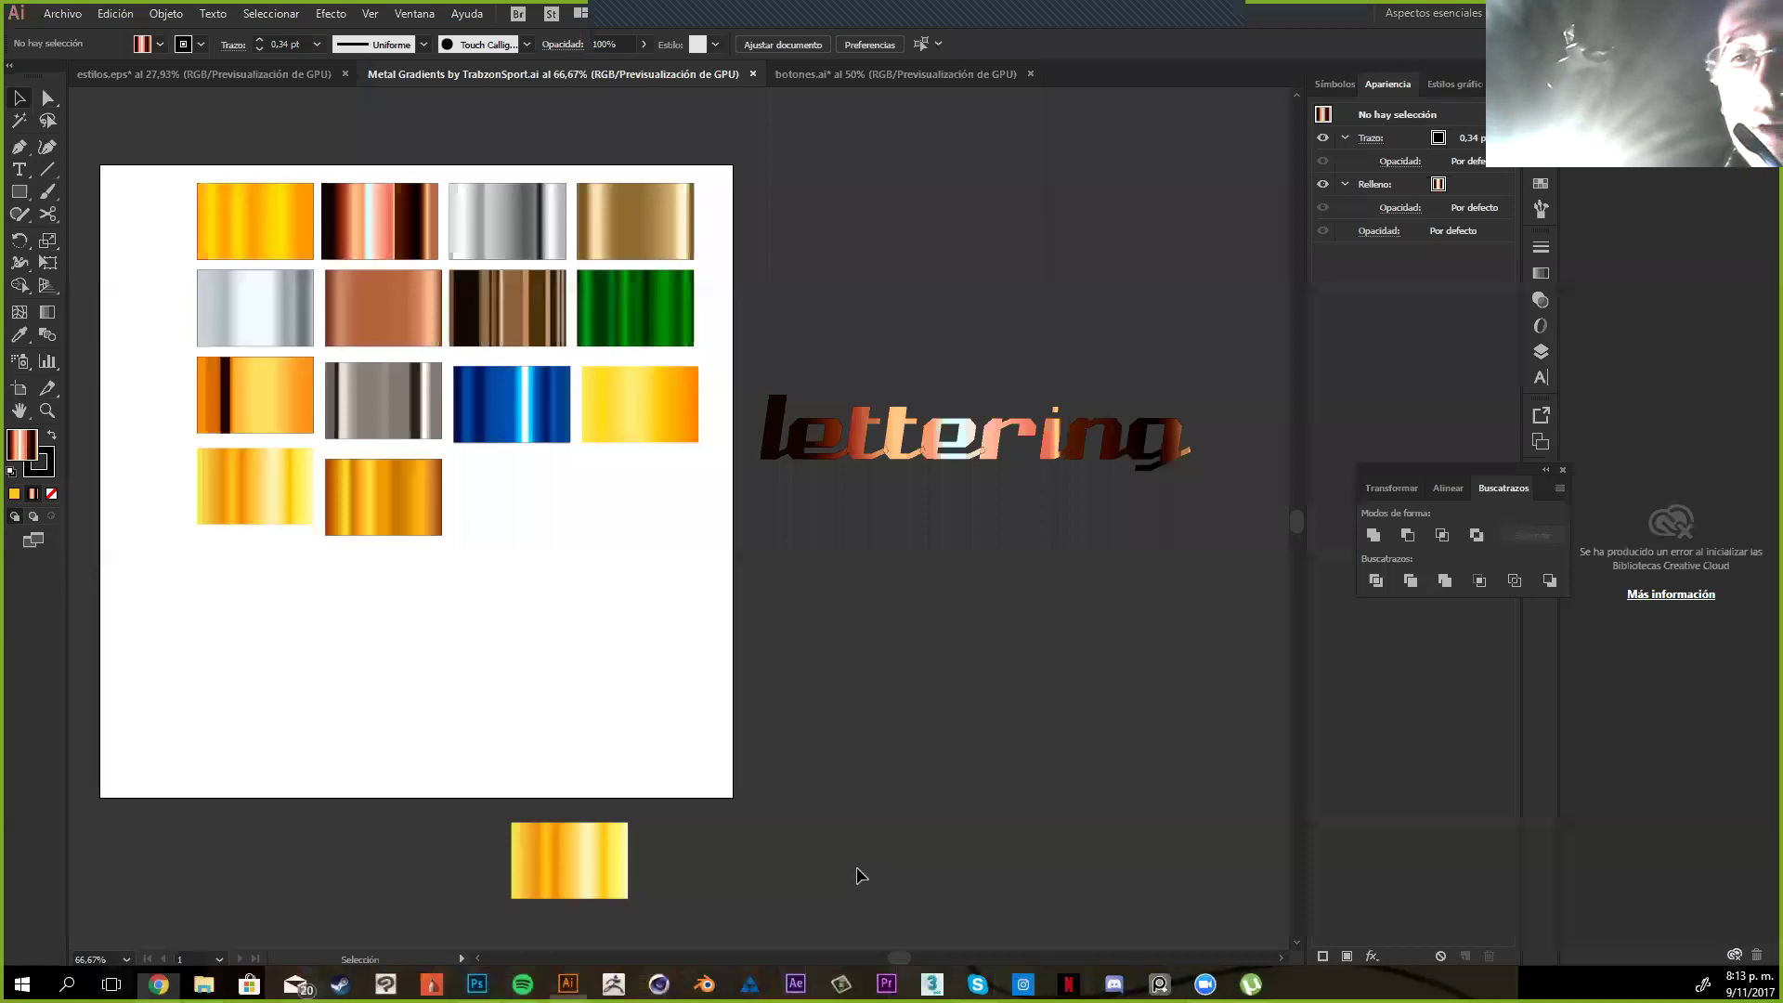
pyautogui.scroll(2, 856, 875)
pyautogui.hscroll(-1, 856, 875)
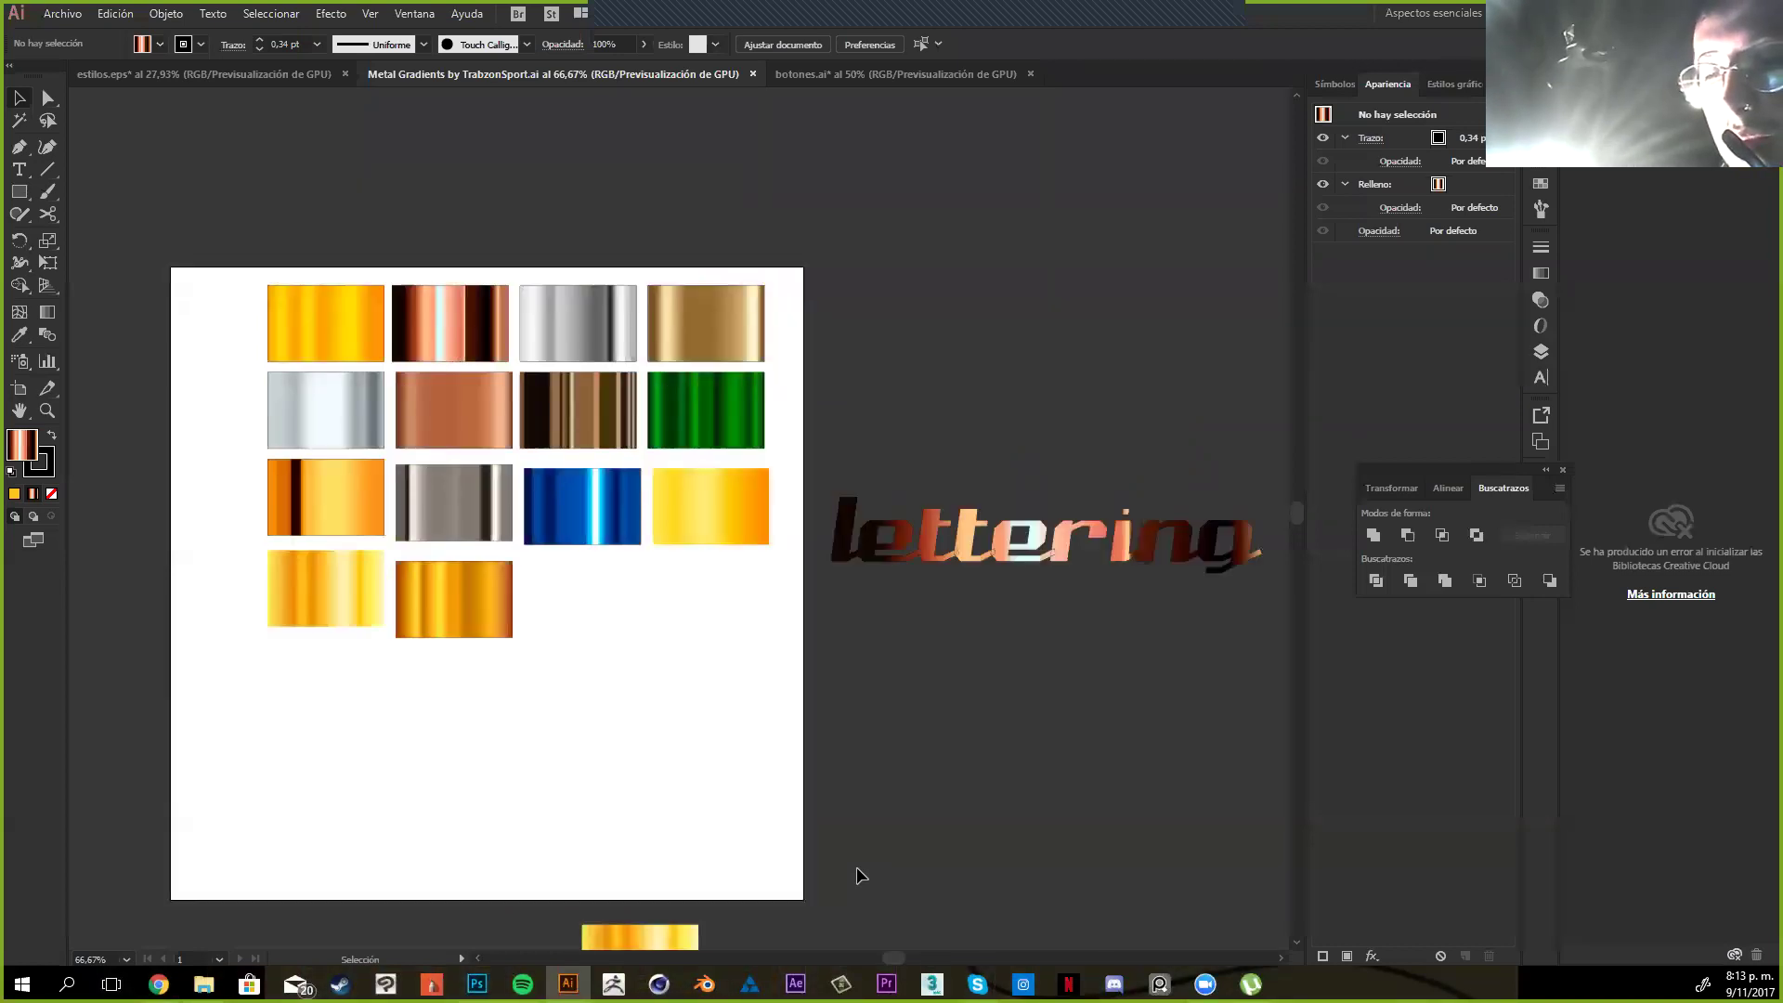
pyautogui.moveTo(1030, 546); pyautogui.dragTo(916, 883)
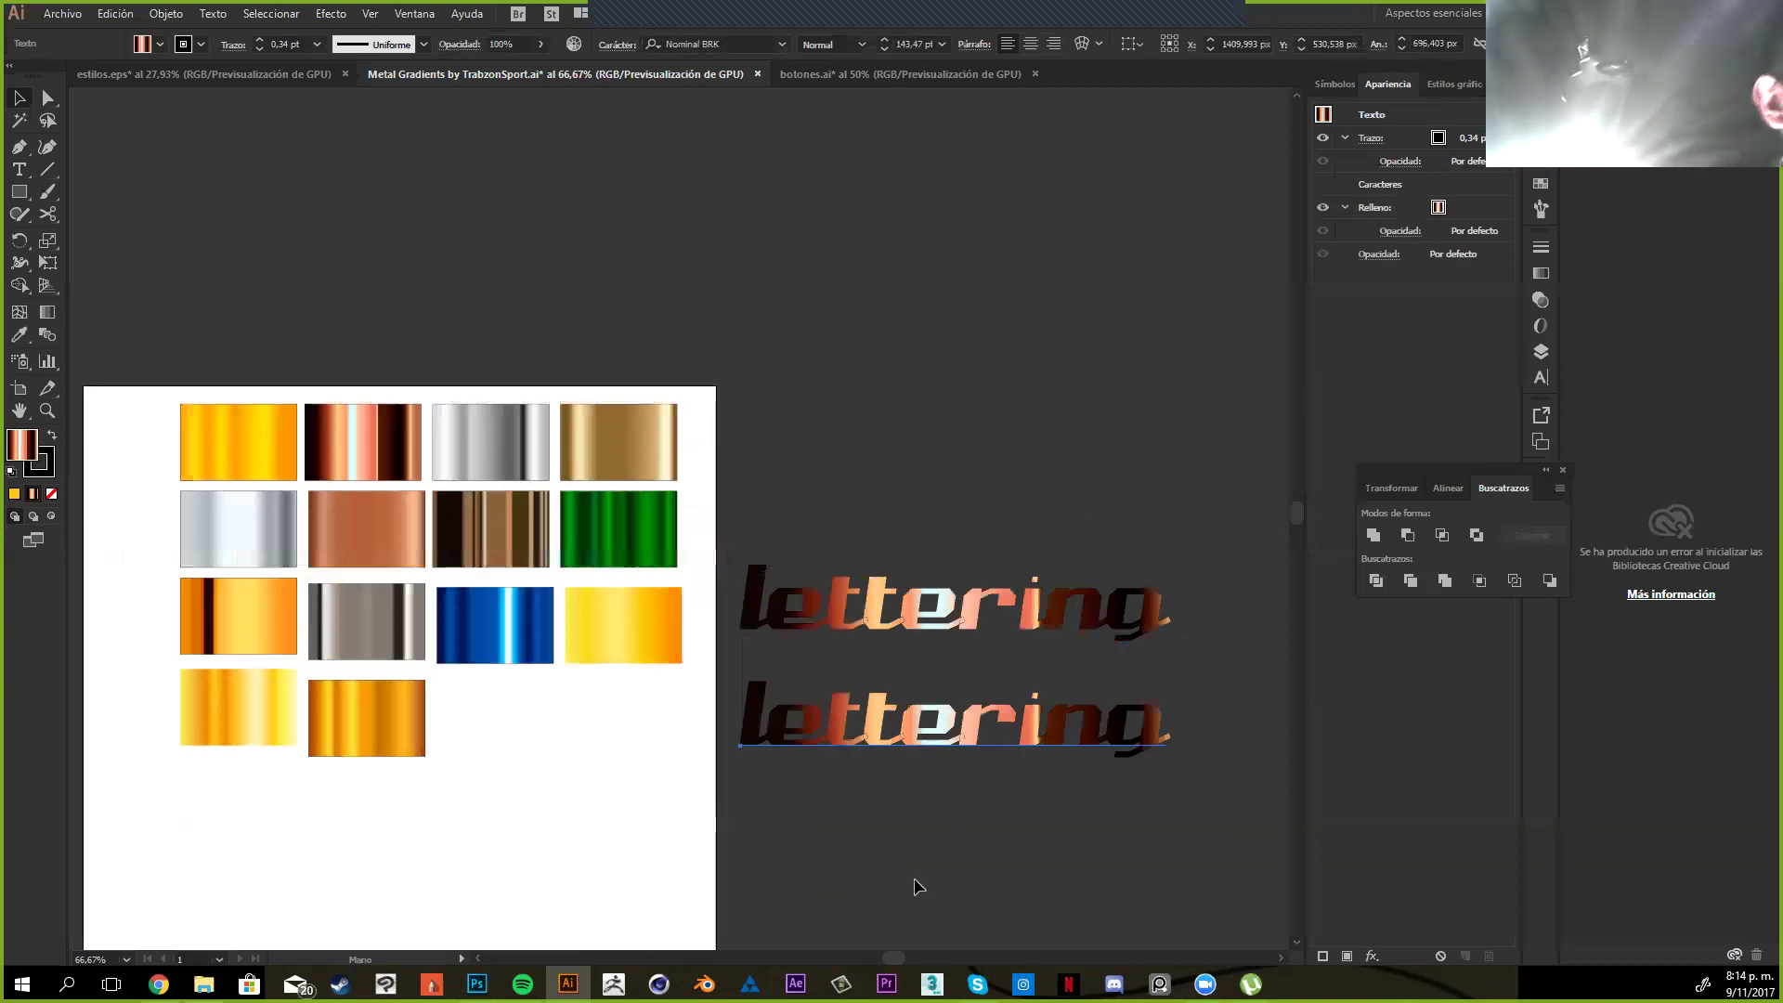
pyautogui.scroll(1, 915, 885)
pyautogui.click(916, 885)
pyautogui.scroll(-1, 879, 740)
pyautogui.scroll(1, 879, 740)
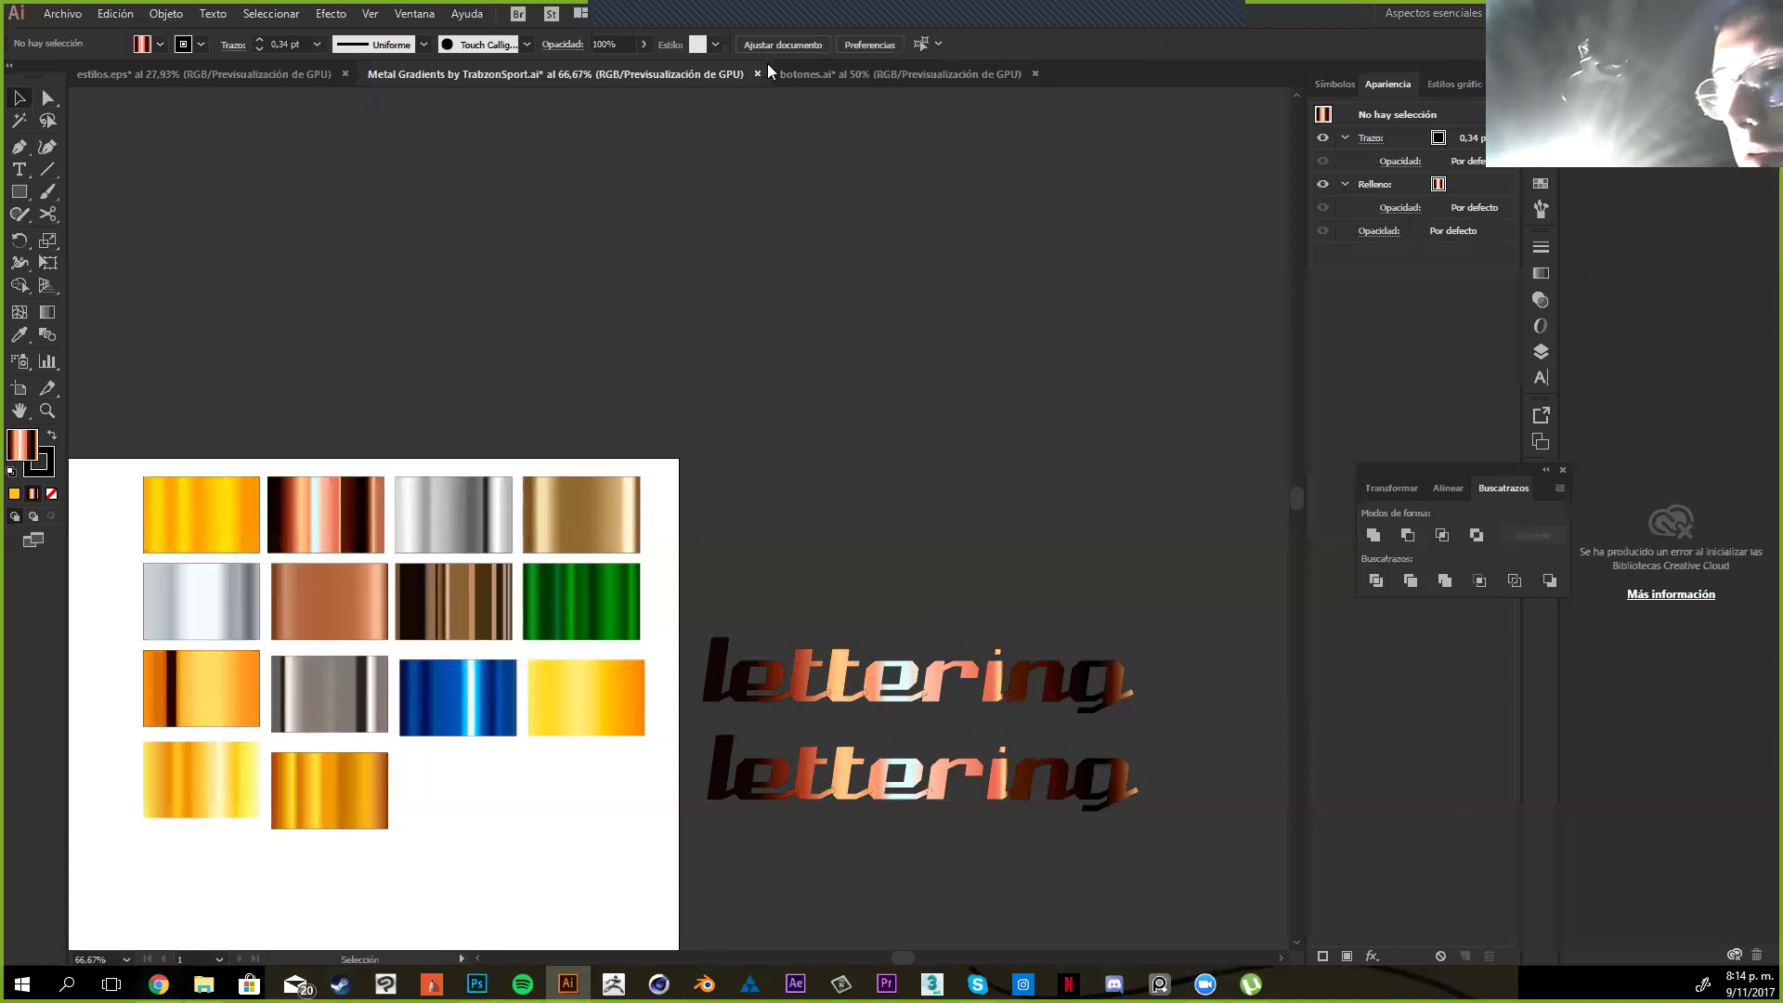
# Switch to Chrome's Instagram profile page, highlight the account's username, and browse the posted illustrations down the page and back
pyautogui.hotkey('alt', 'Tab')
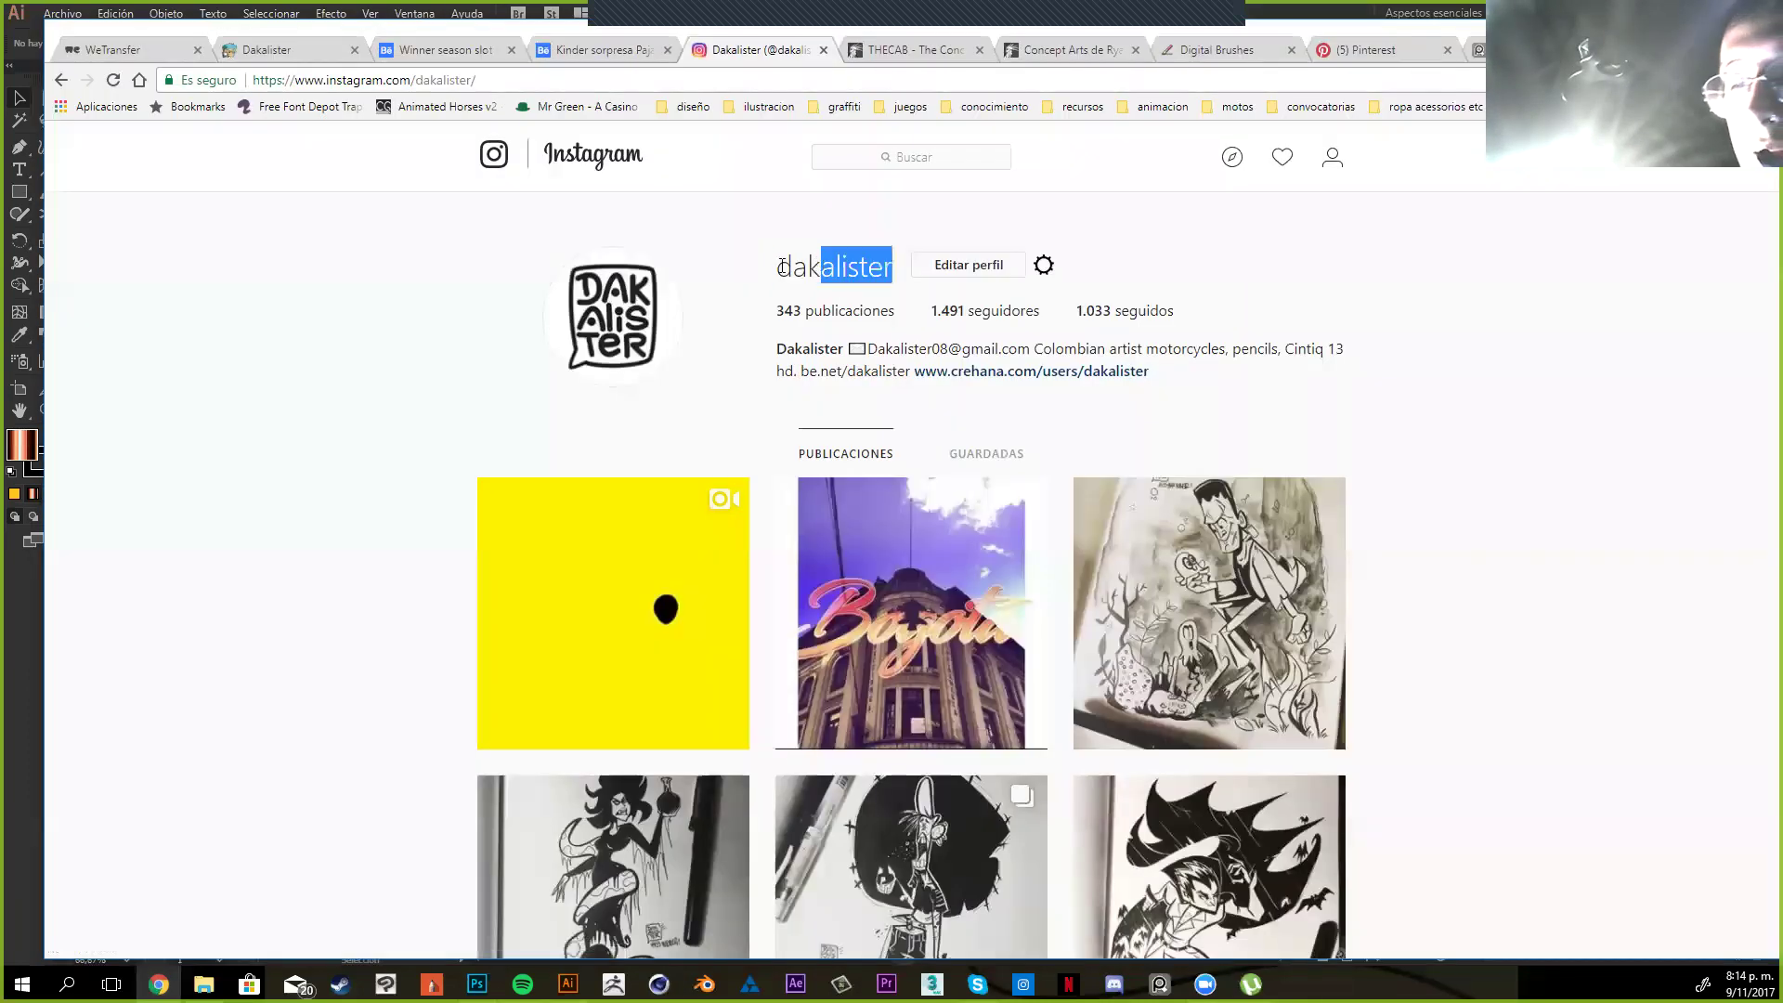
pyautogui.moveTo(783, 267); pyautogui.dragTo(776, 267)
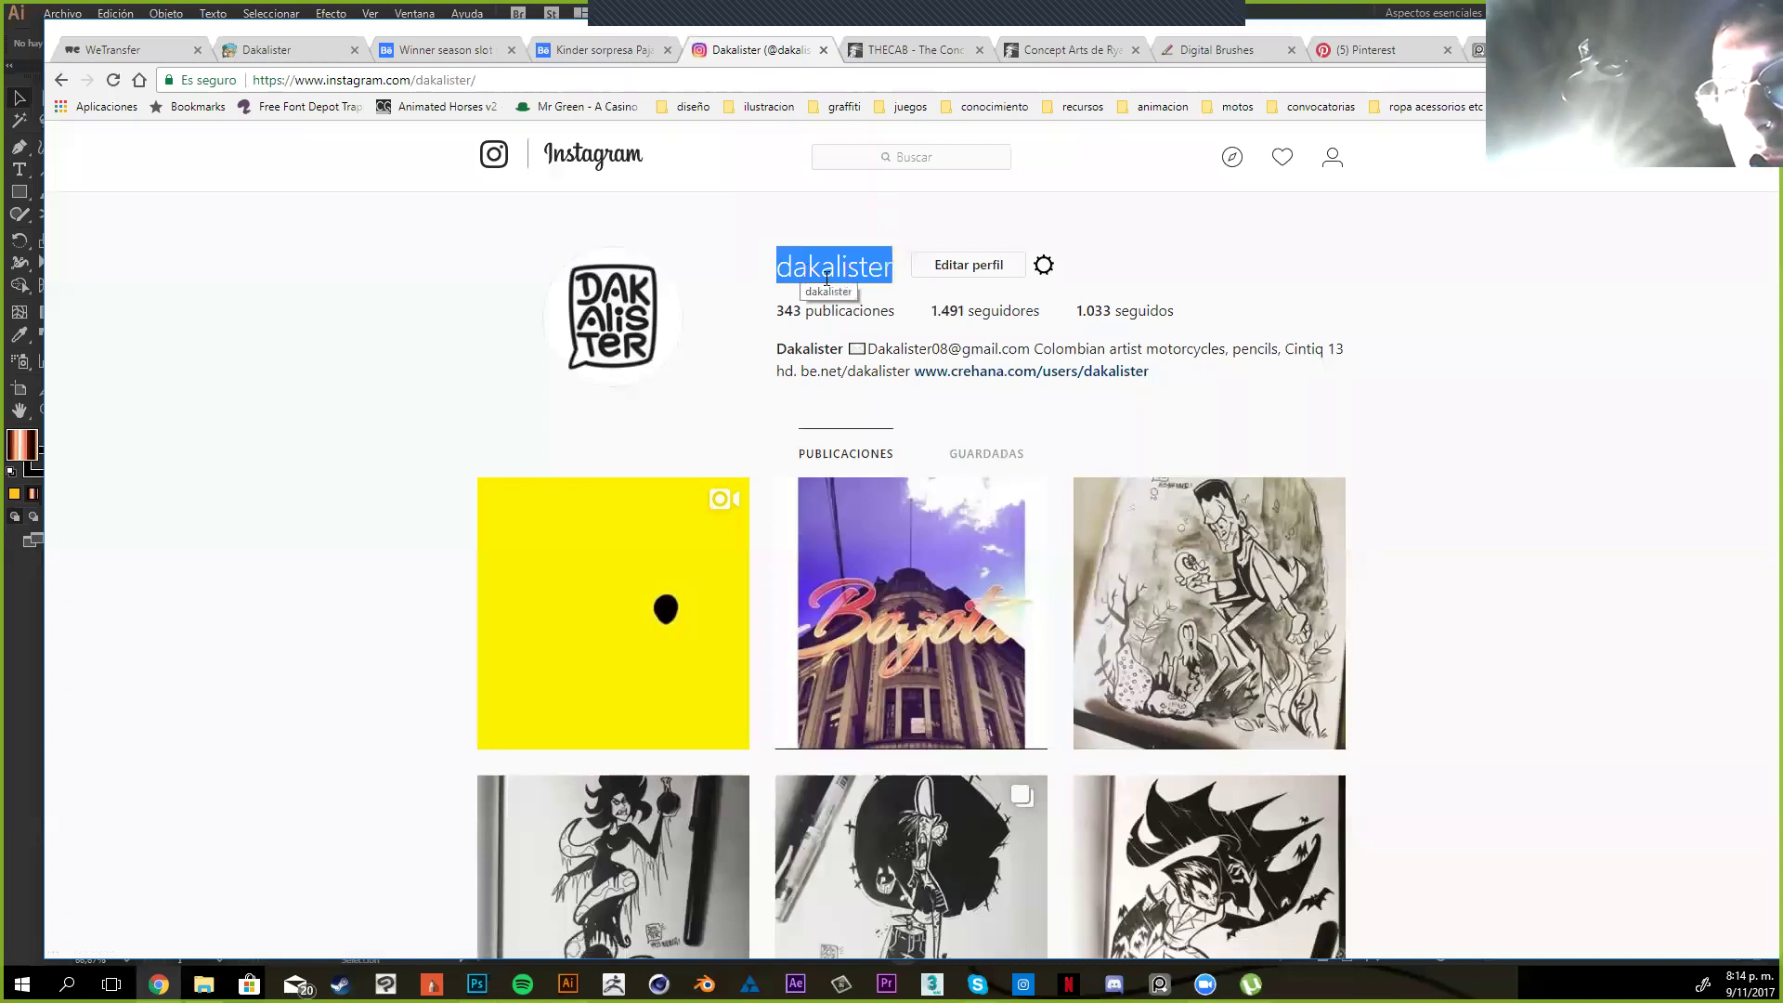
pyautogui.click(1569, 346)
pyautogui.scroll(-1, 1569, 347)
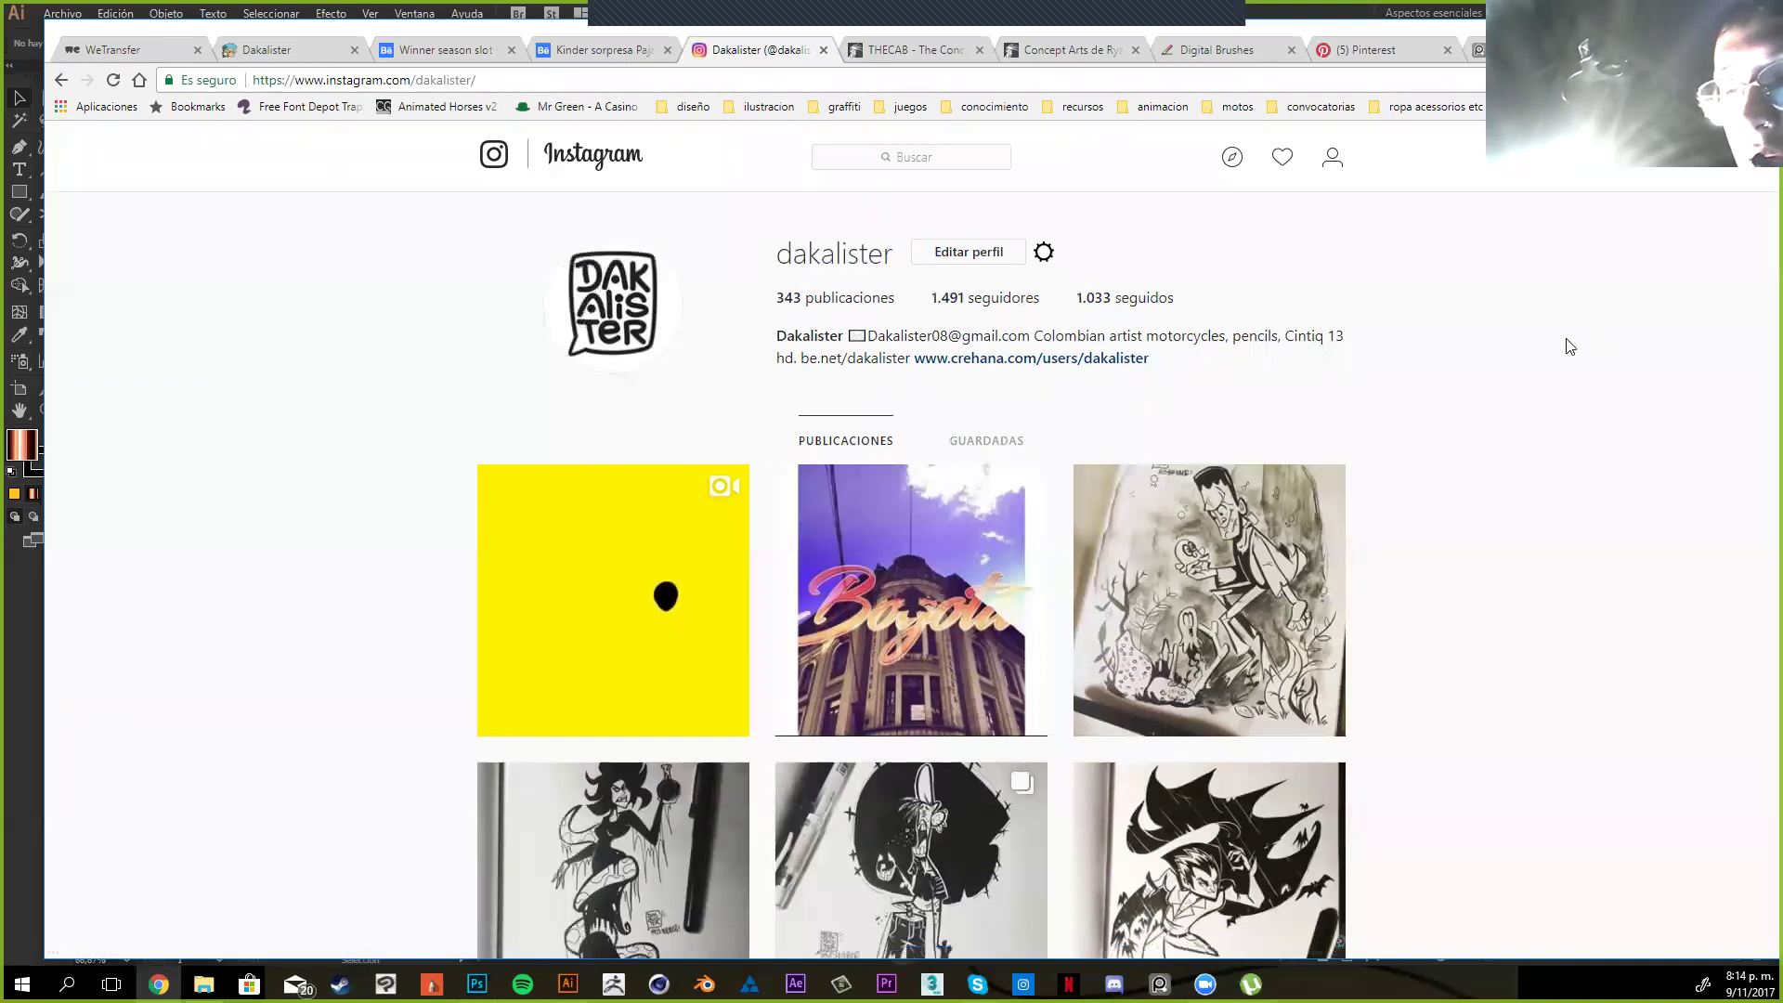
pyautogui.scroll(-1, 1569, 346)
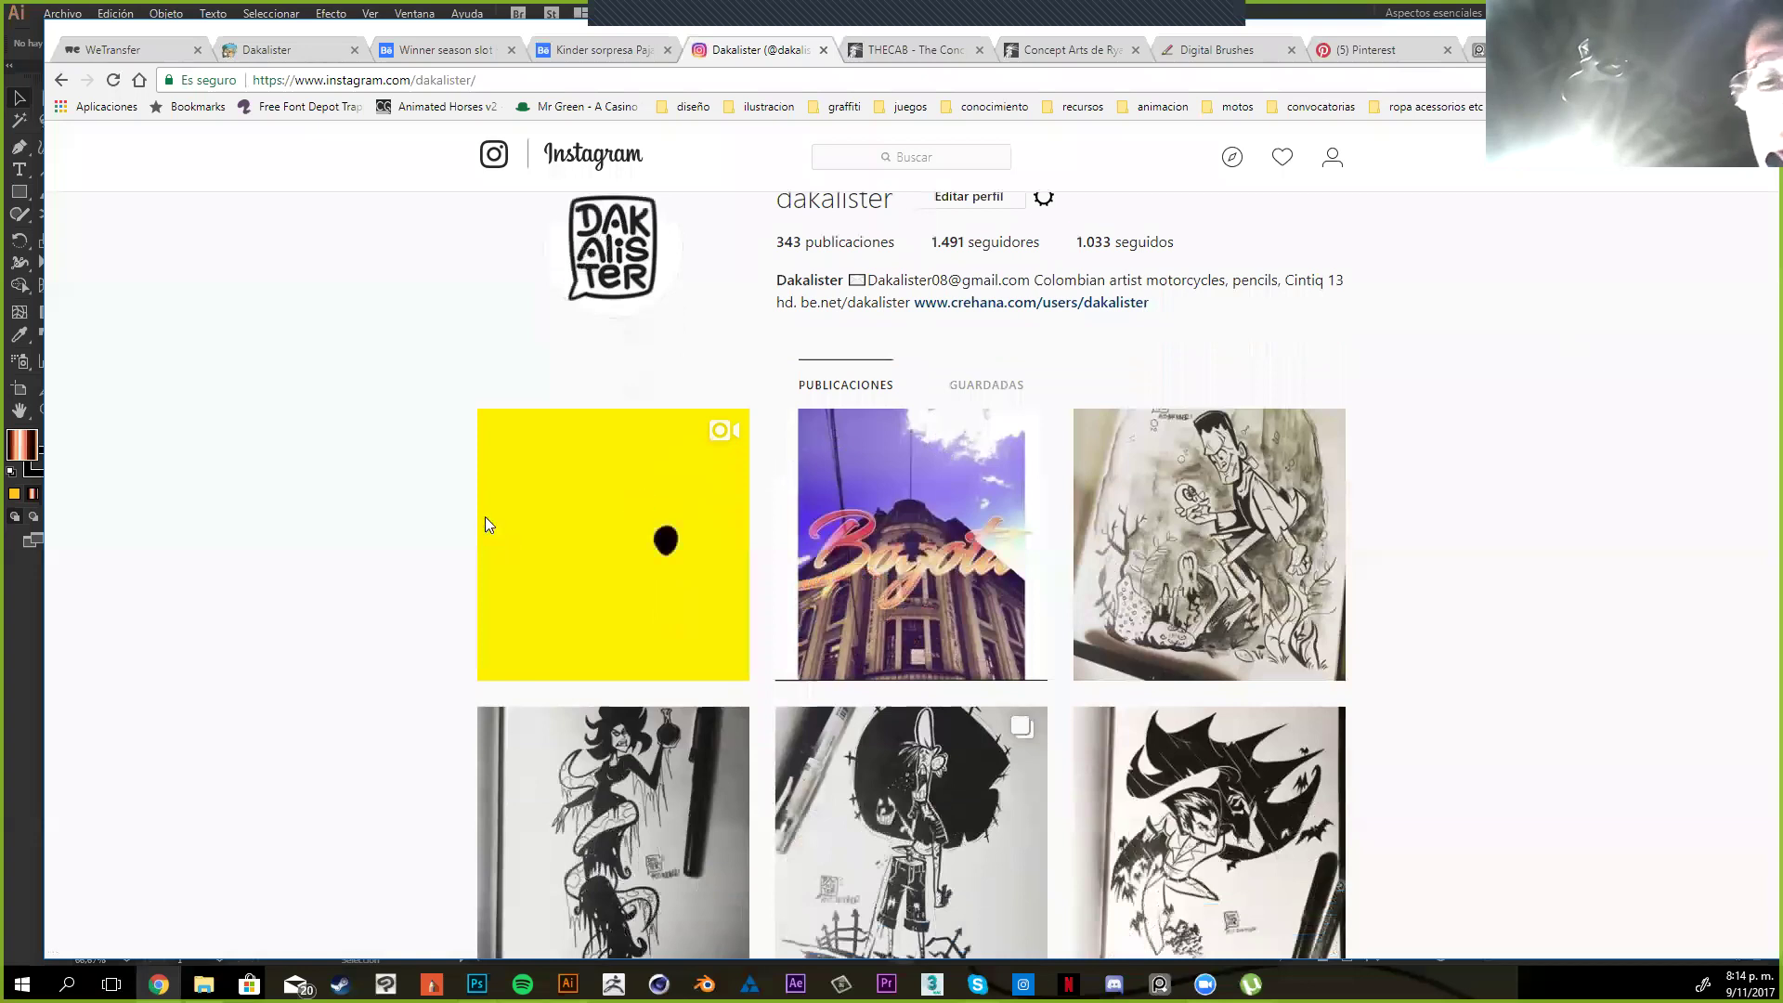
pyautogui.scroll(-10, 477, 505)
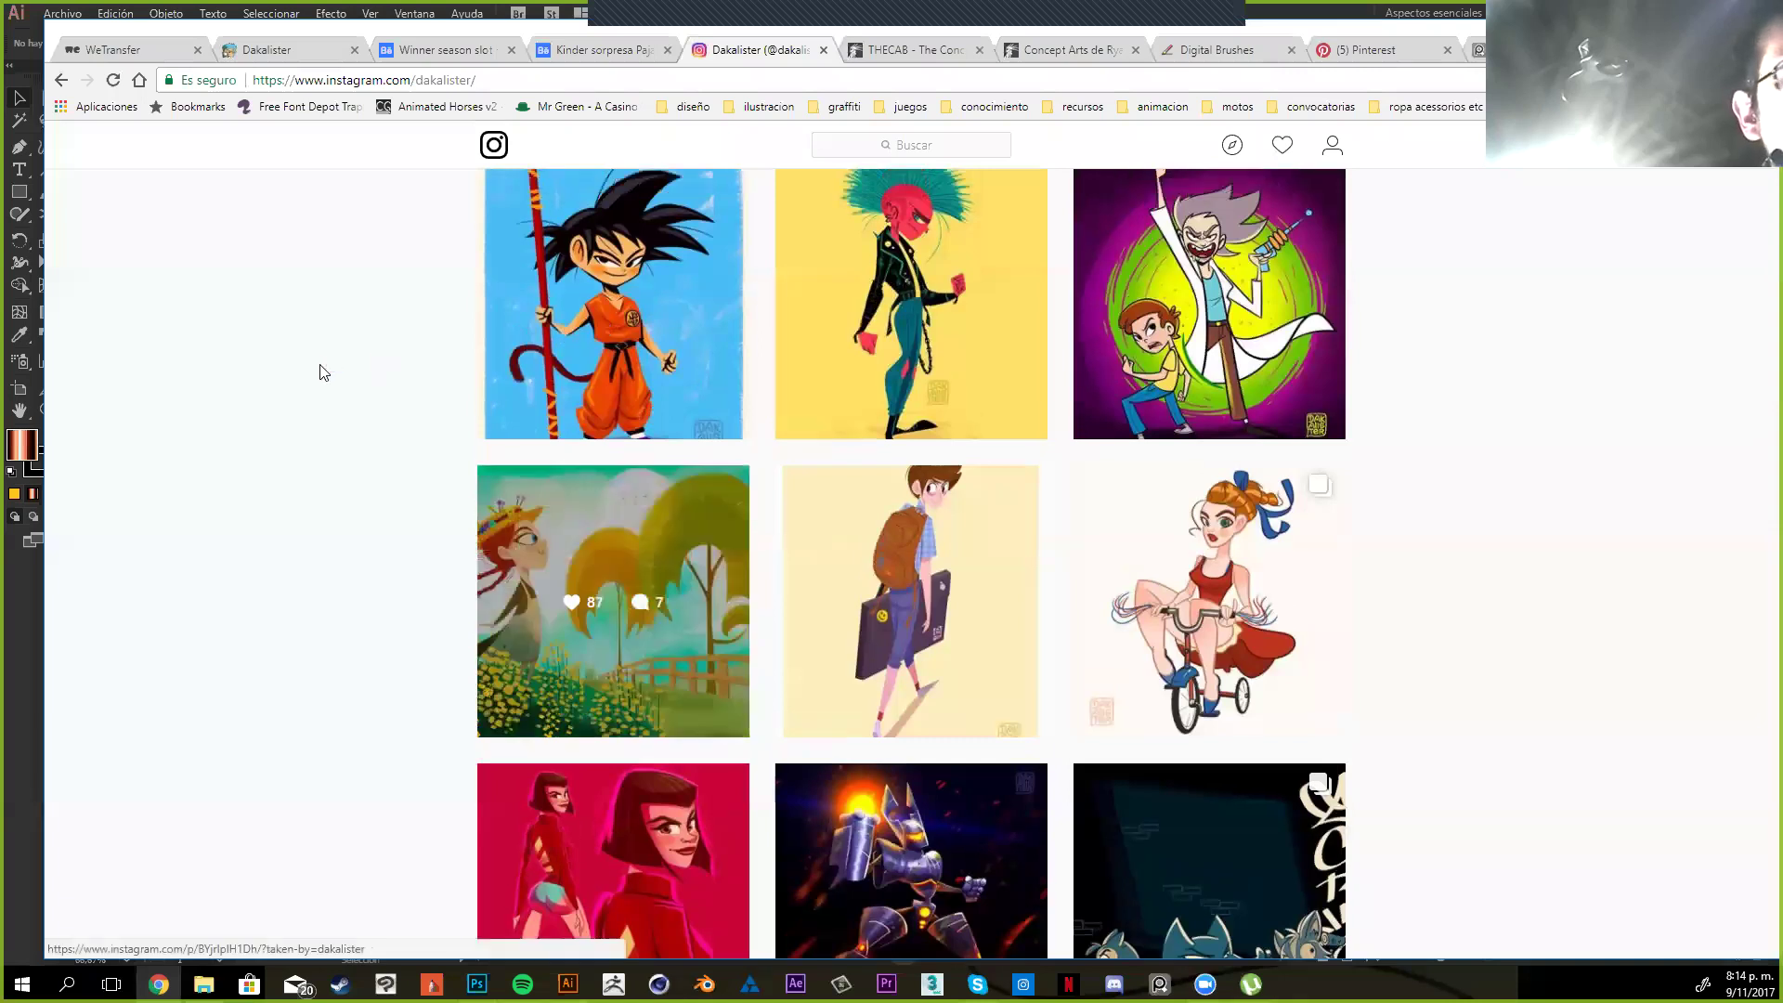
pyautogui.scroll(10, 323, 373)
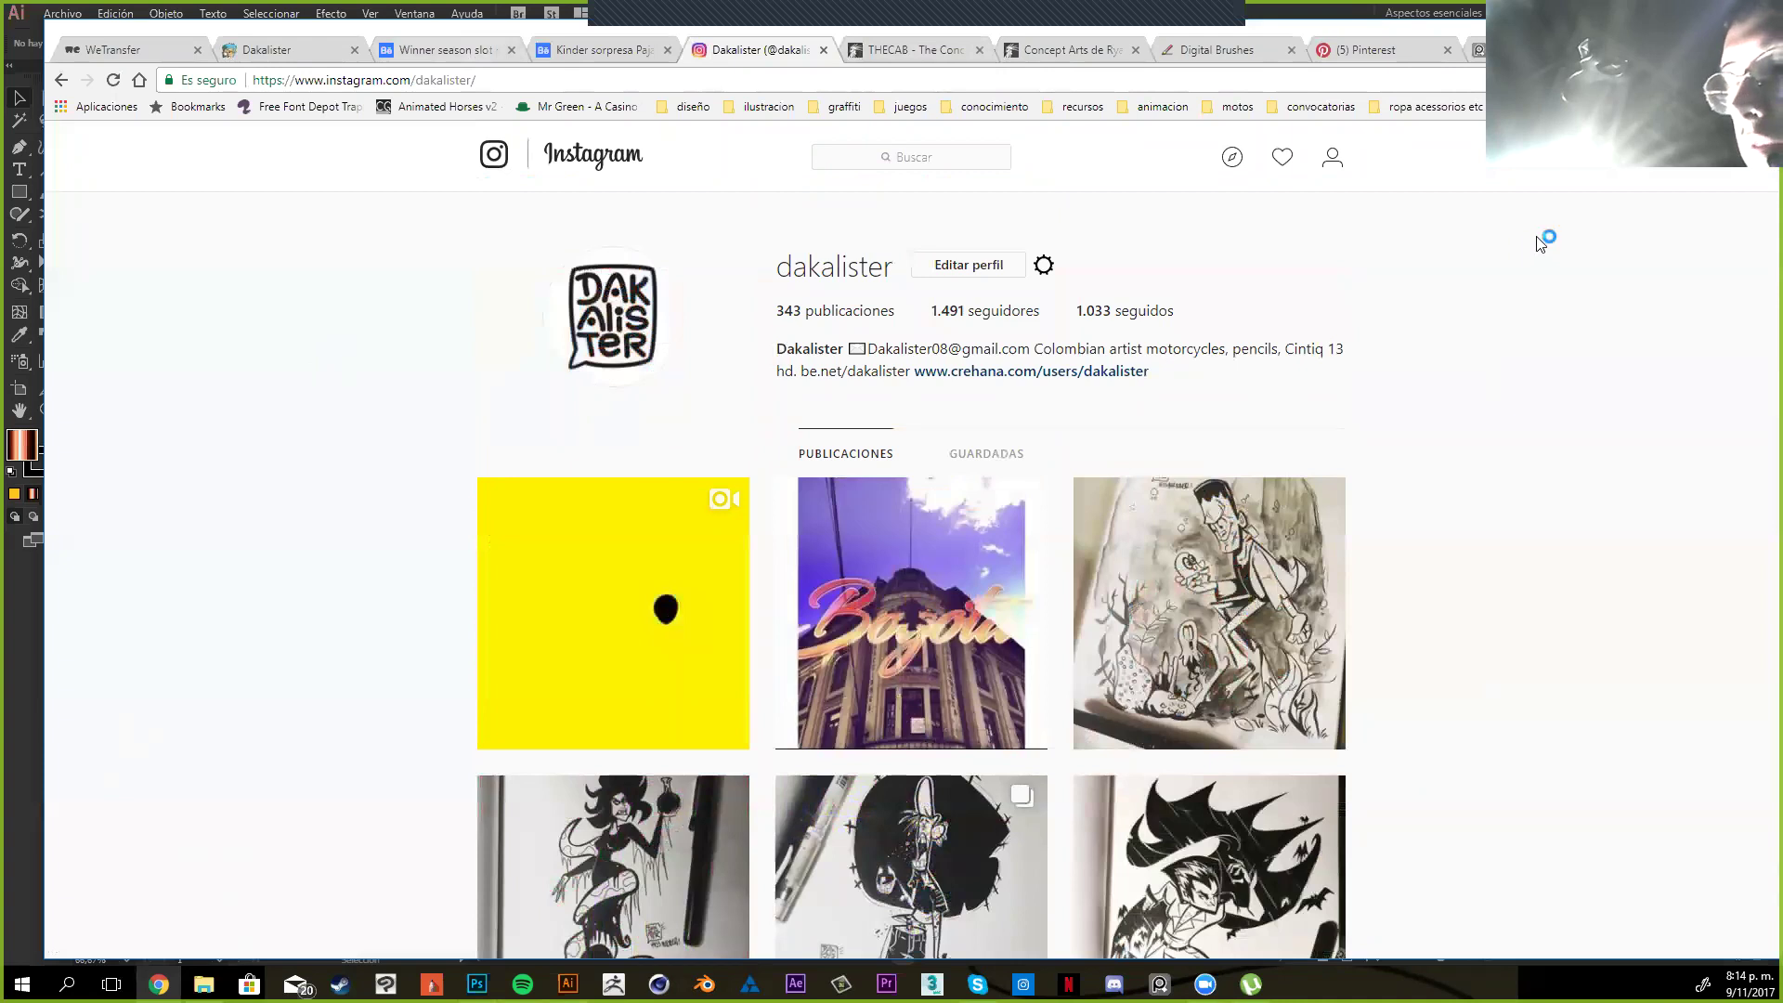
# Look over the day and night logos in the Winner season slot machine project, and go to the artist's Behance profile
pyautogui.click(444, 49)
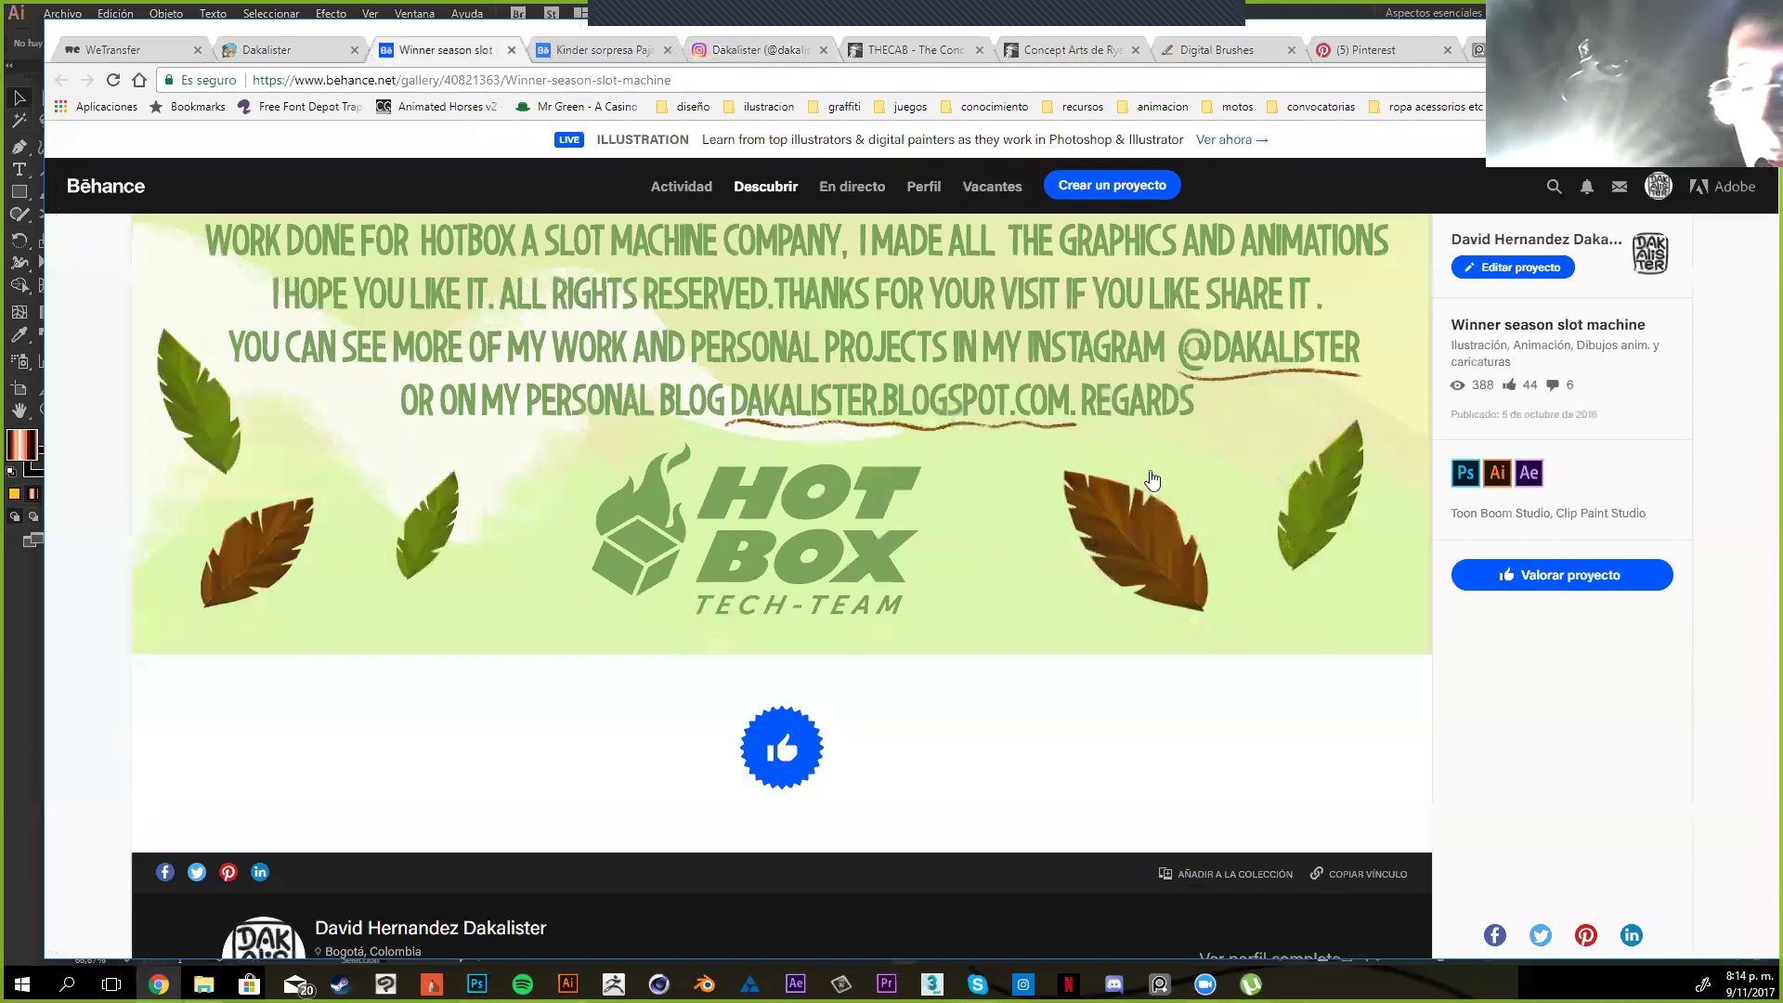
pyautogui.scroll(5, 987, 402)
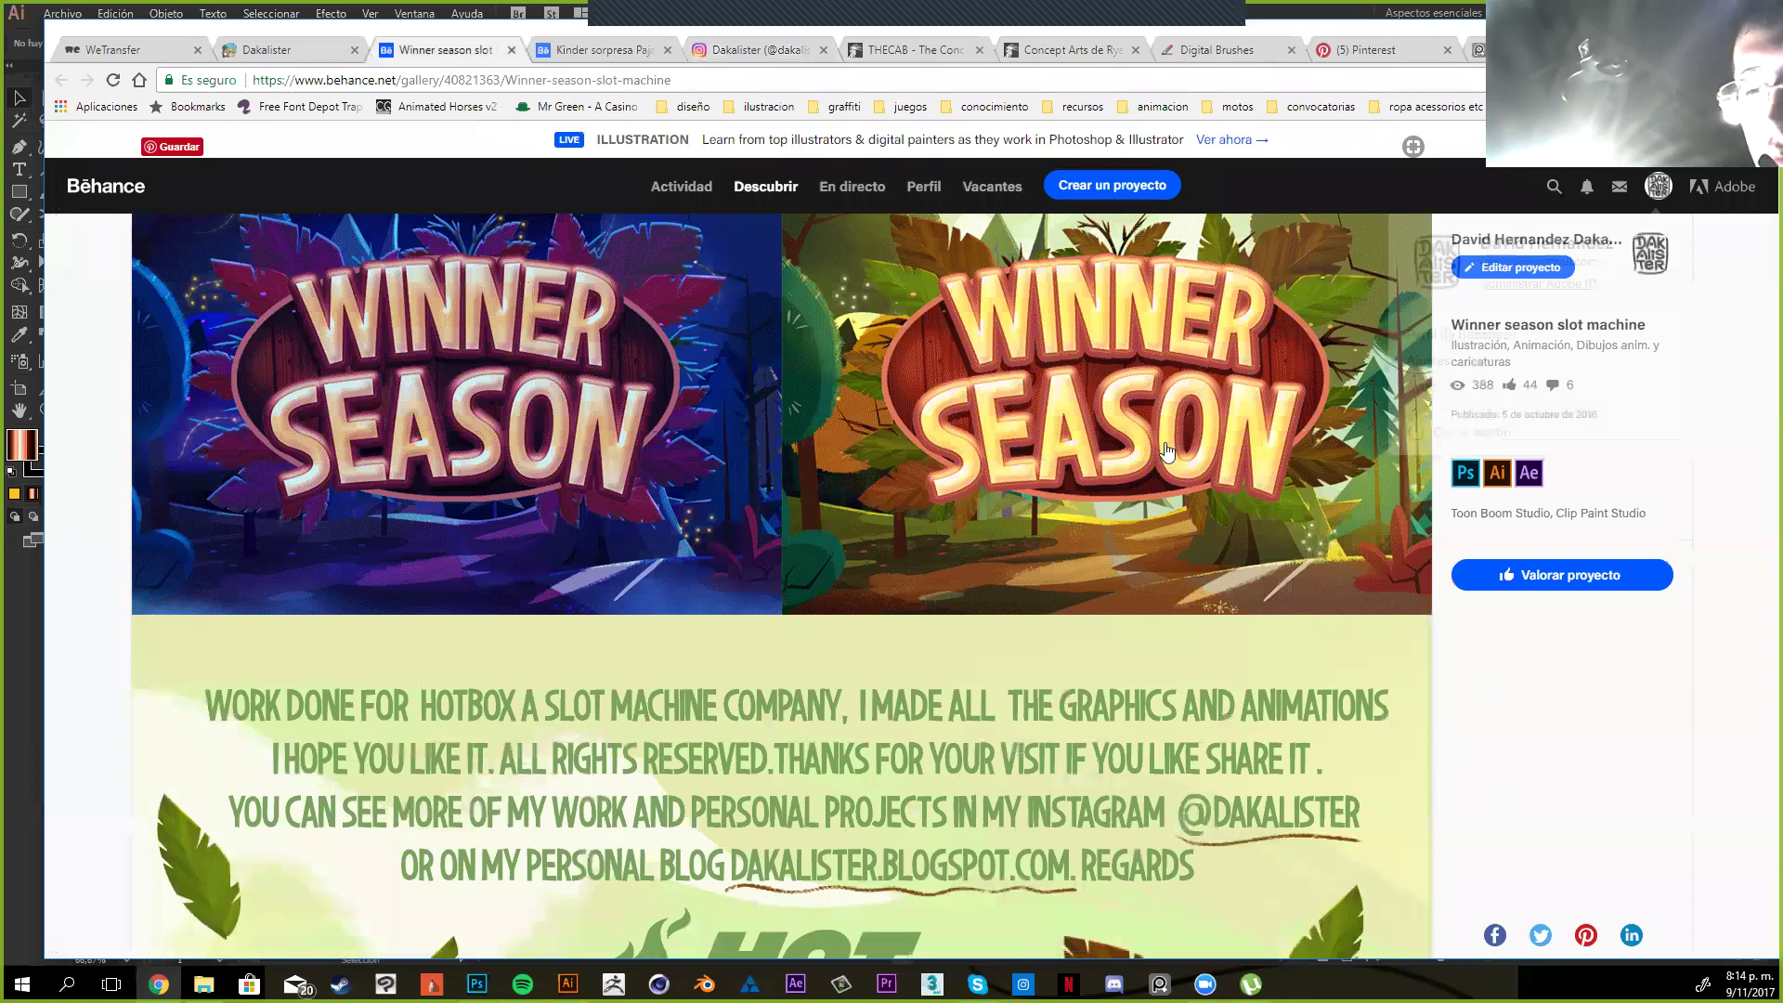
pyautogui.scroll(1, 1168, 451)
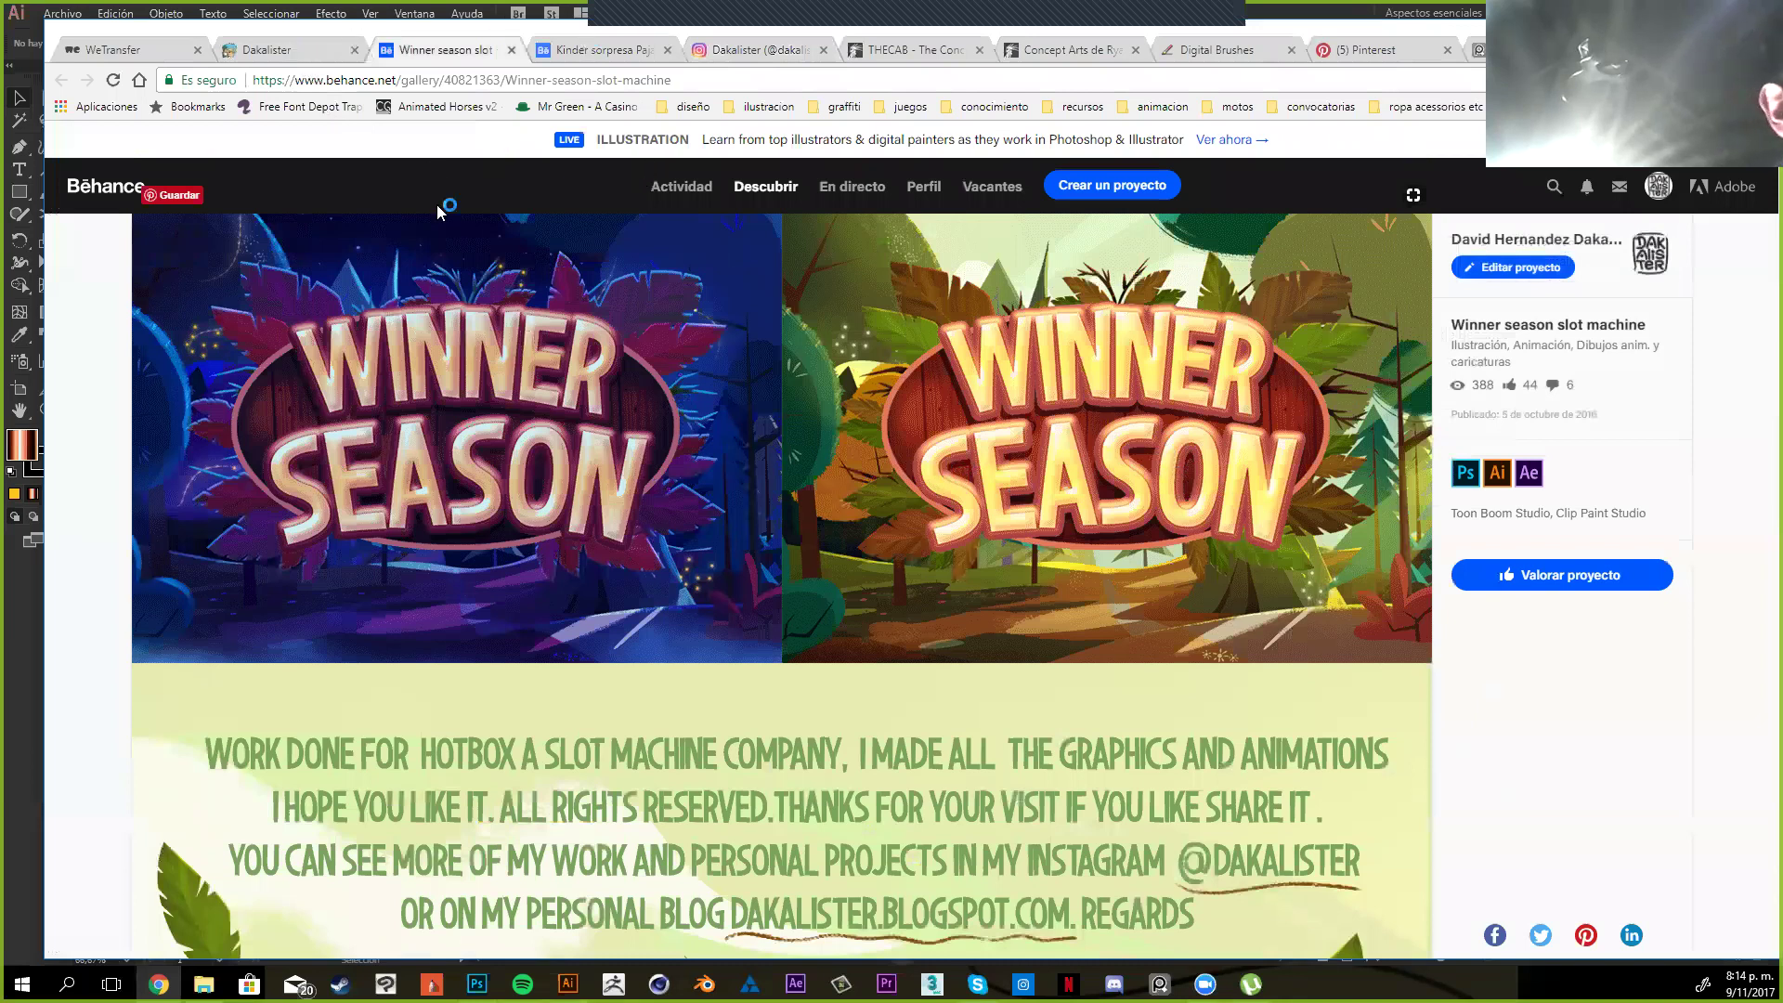
pyautogui.hotkey('ctrl', 'Tab')
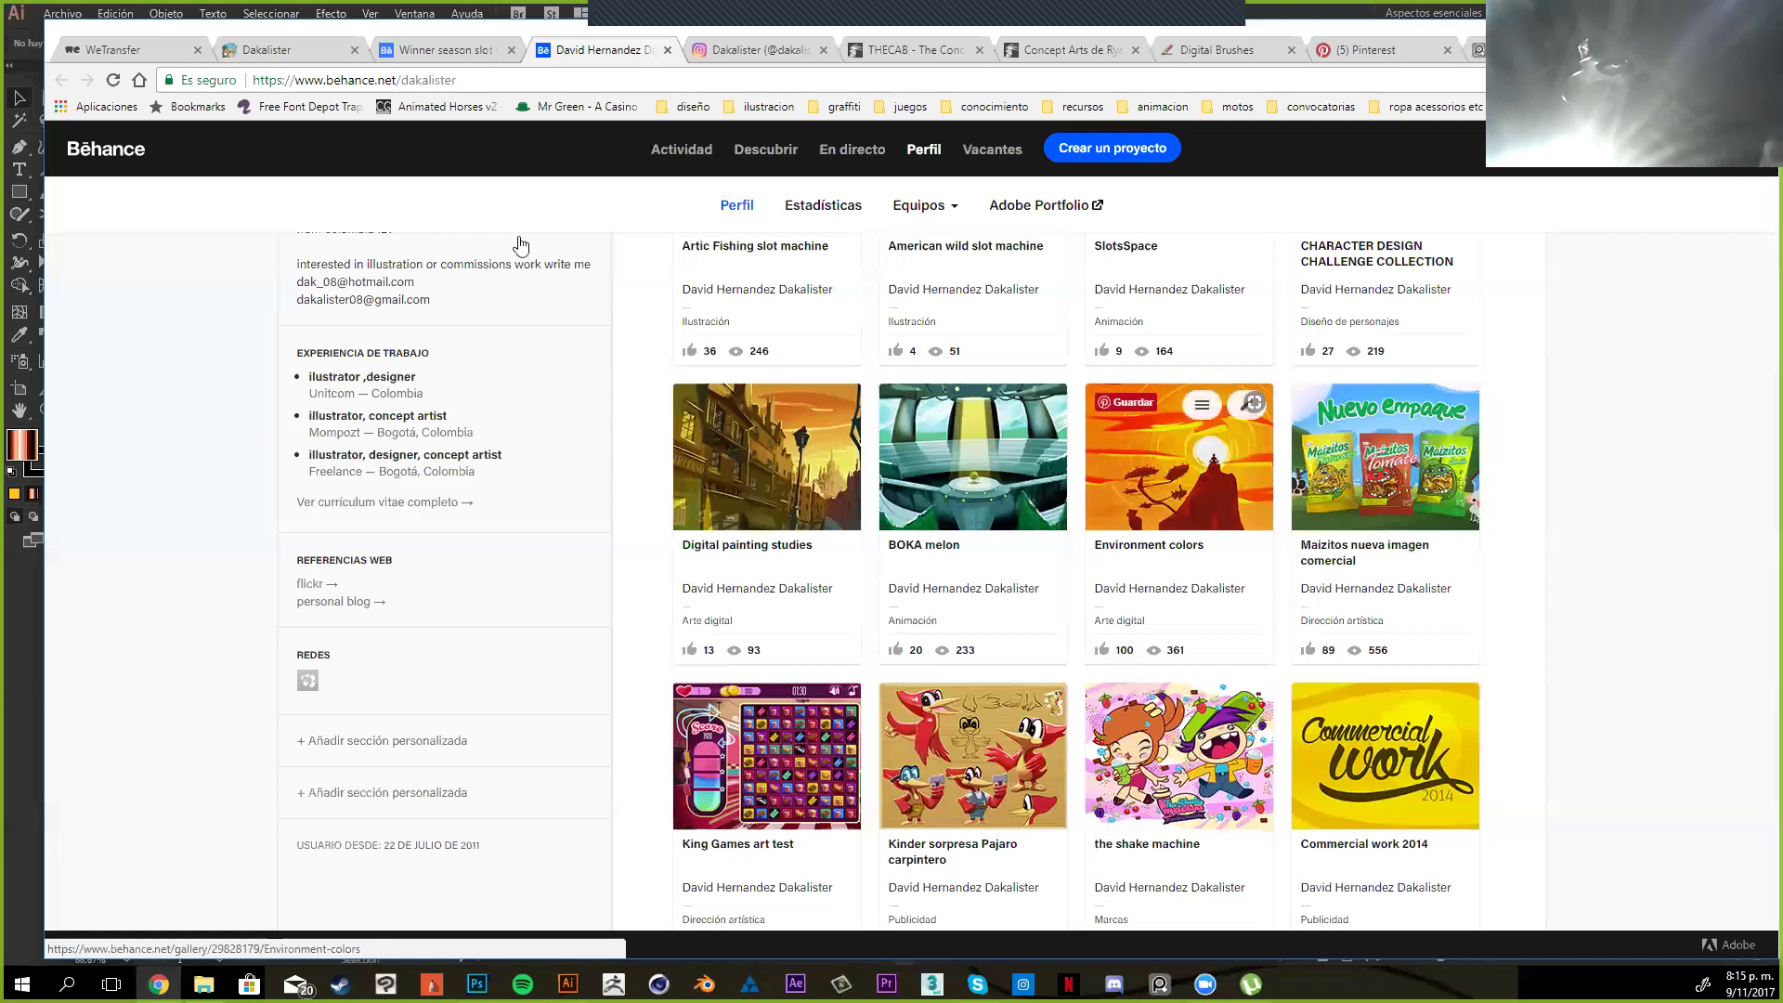
# Look over the artist's blog home page, from the illustrated header logo to the Robin Fanart post
pyautogui.hotkey('ctrl', 'Tab')
pyautogui.scroll(2, 552, 295)
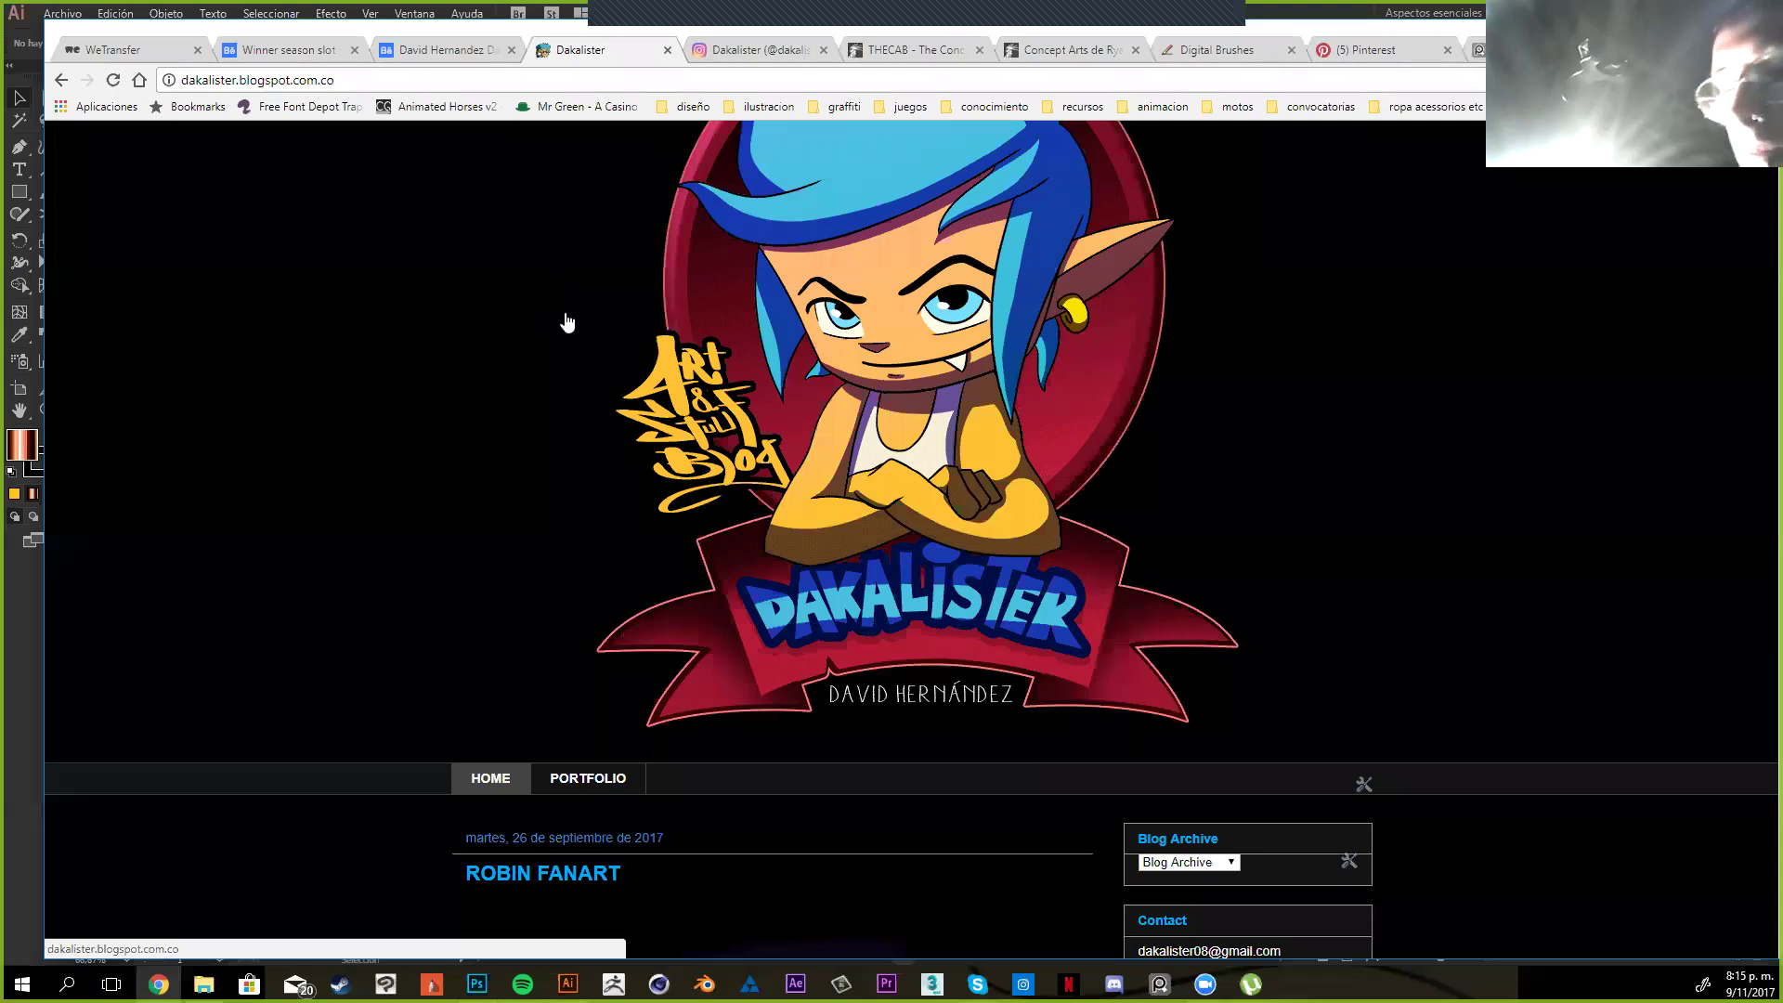
pyautogui.scroll(-2, 856, 355)
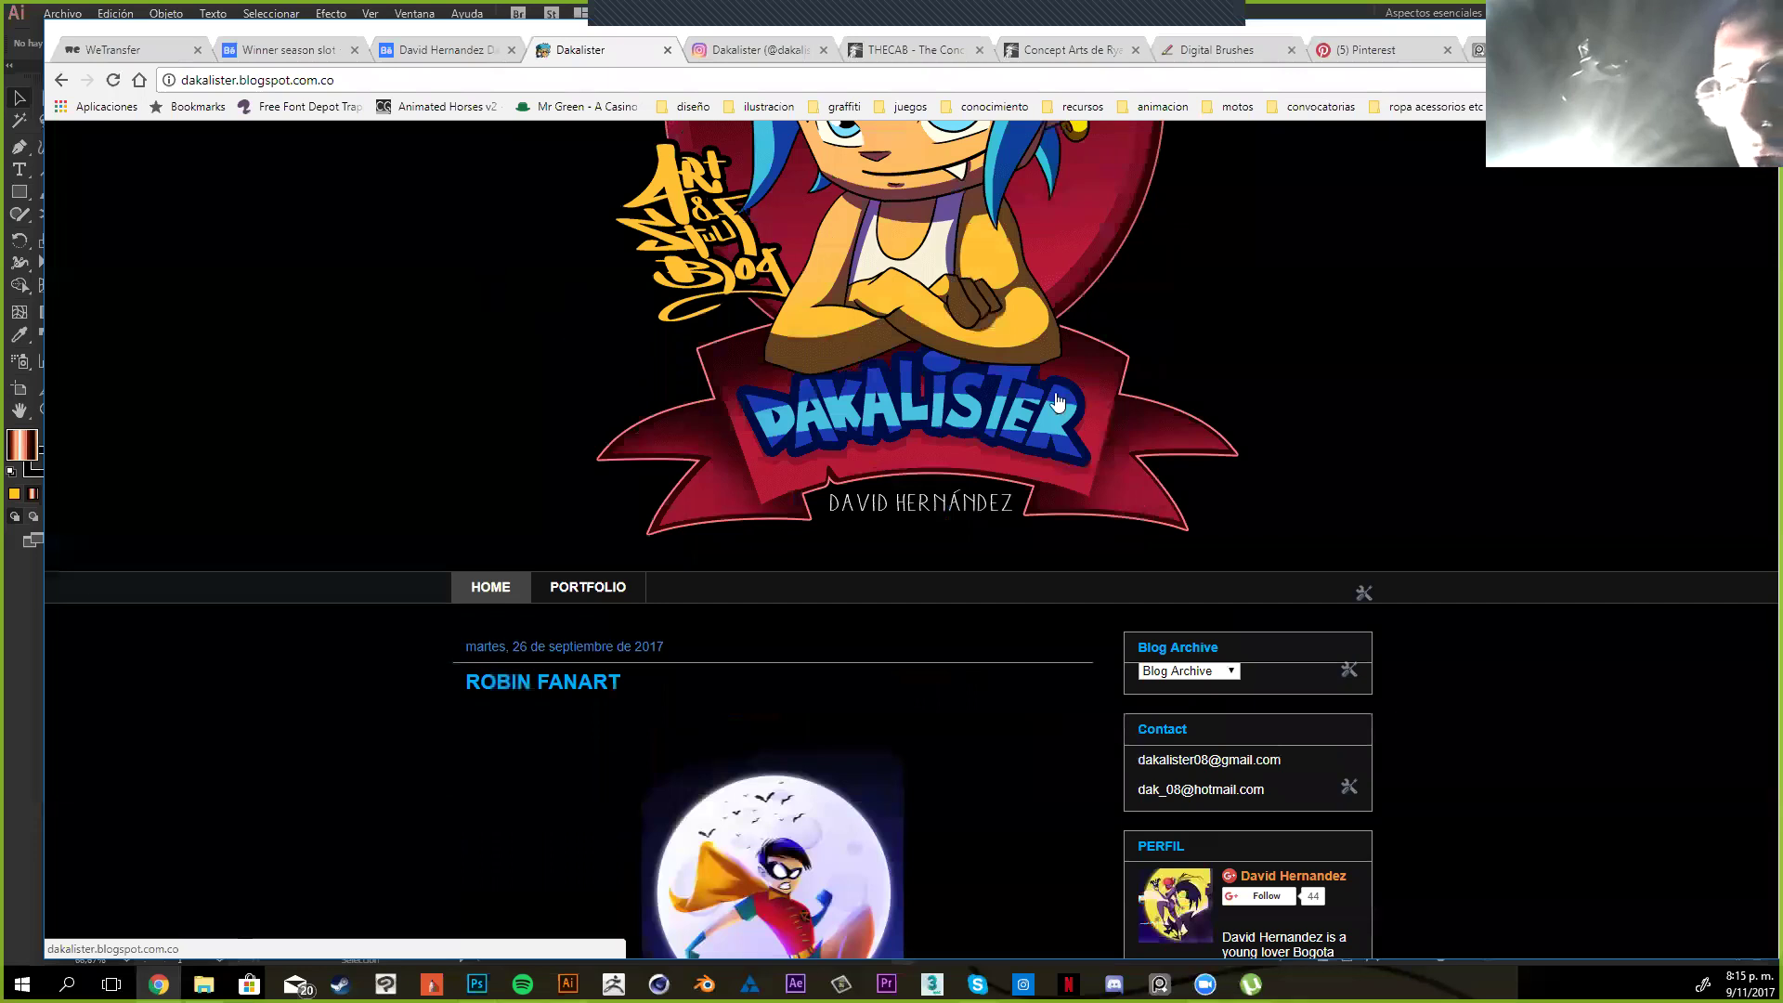
pyautogui.scroll(-2, 1057, 401)
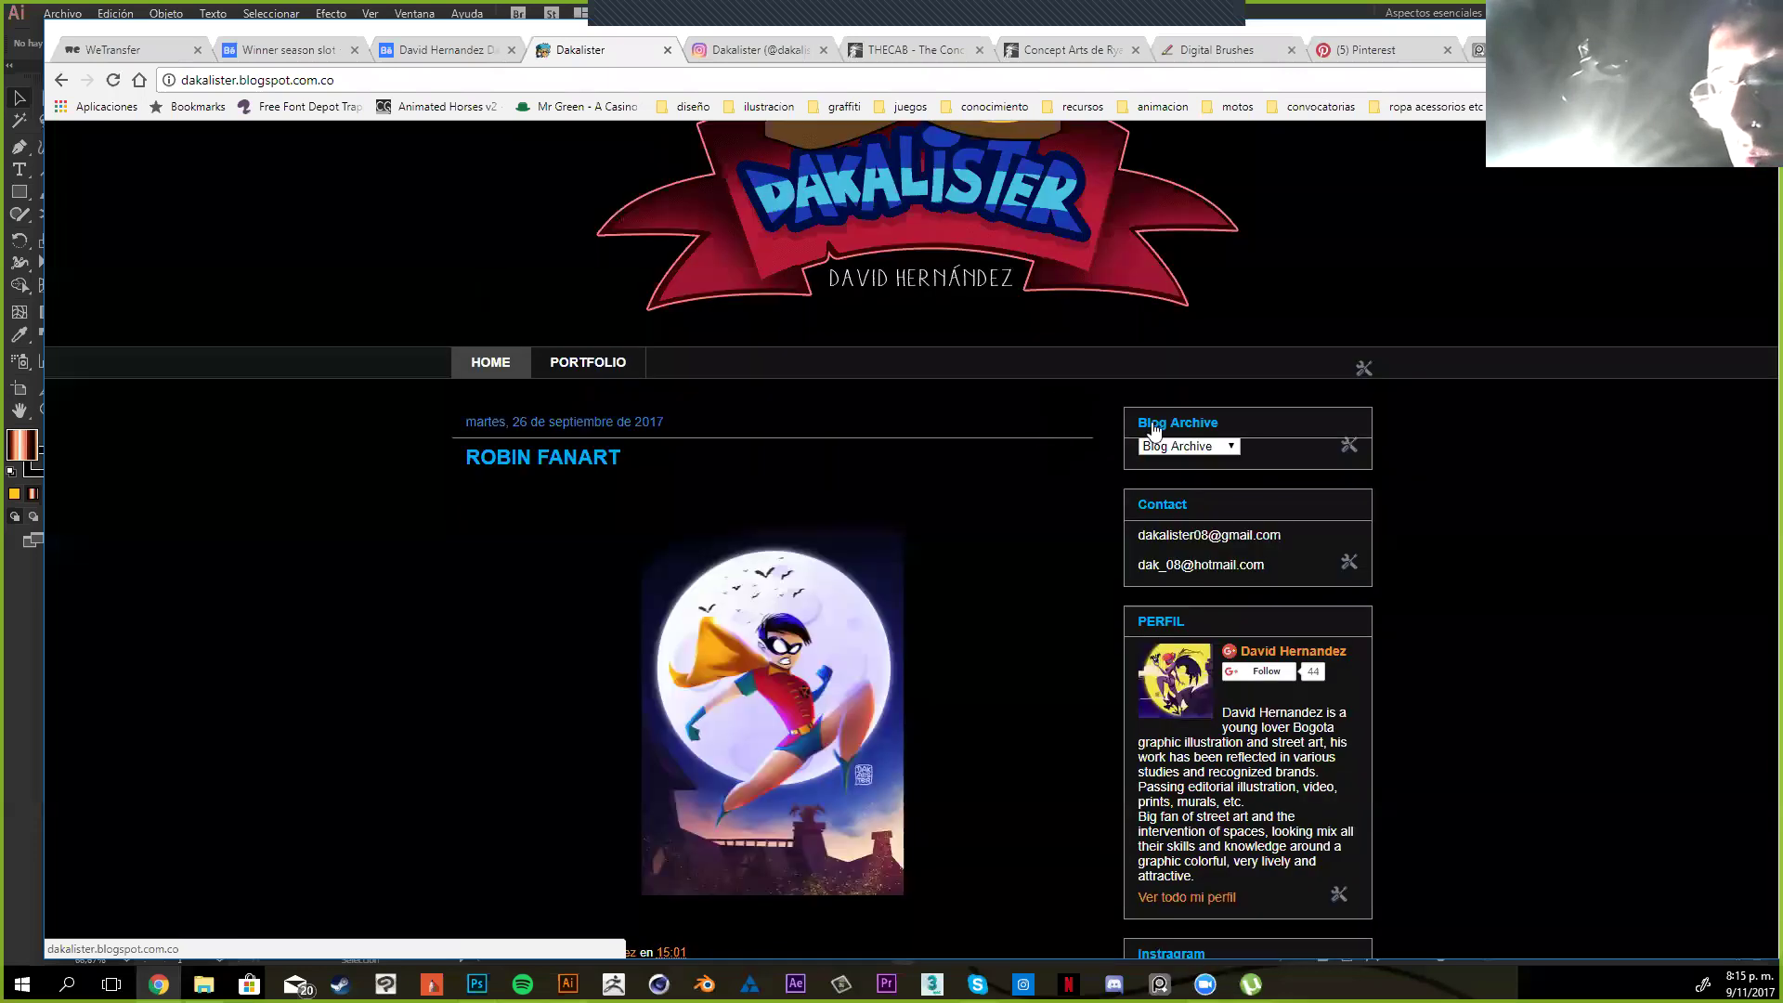
pyautogui.scroll(4, 780, 433)
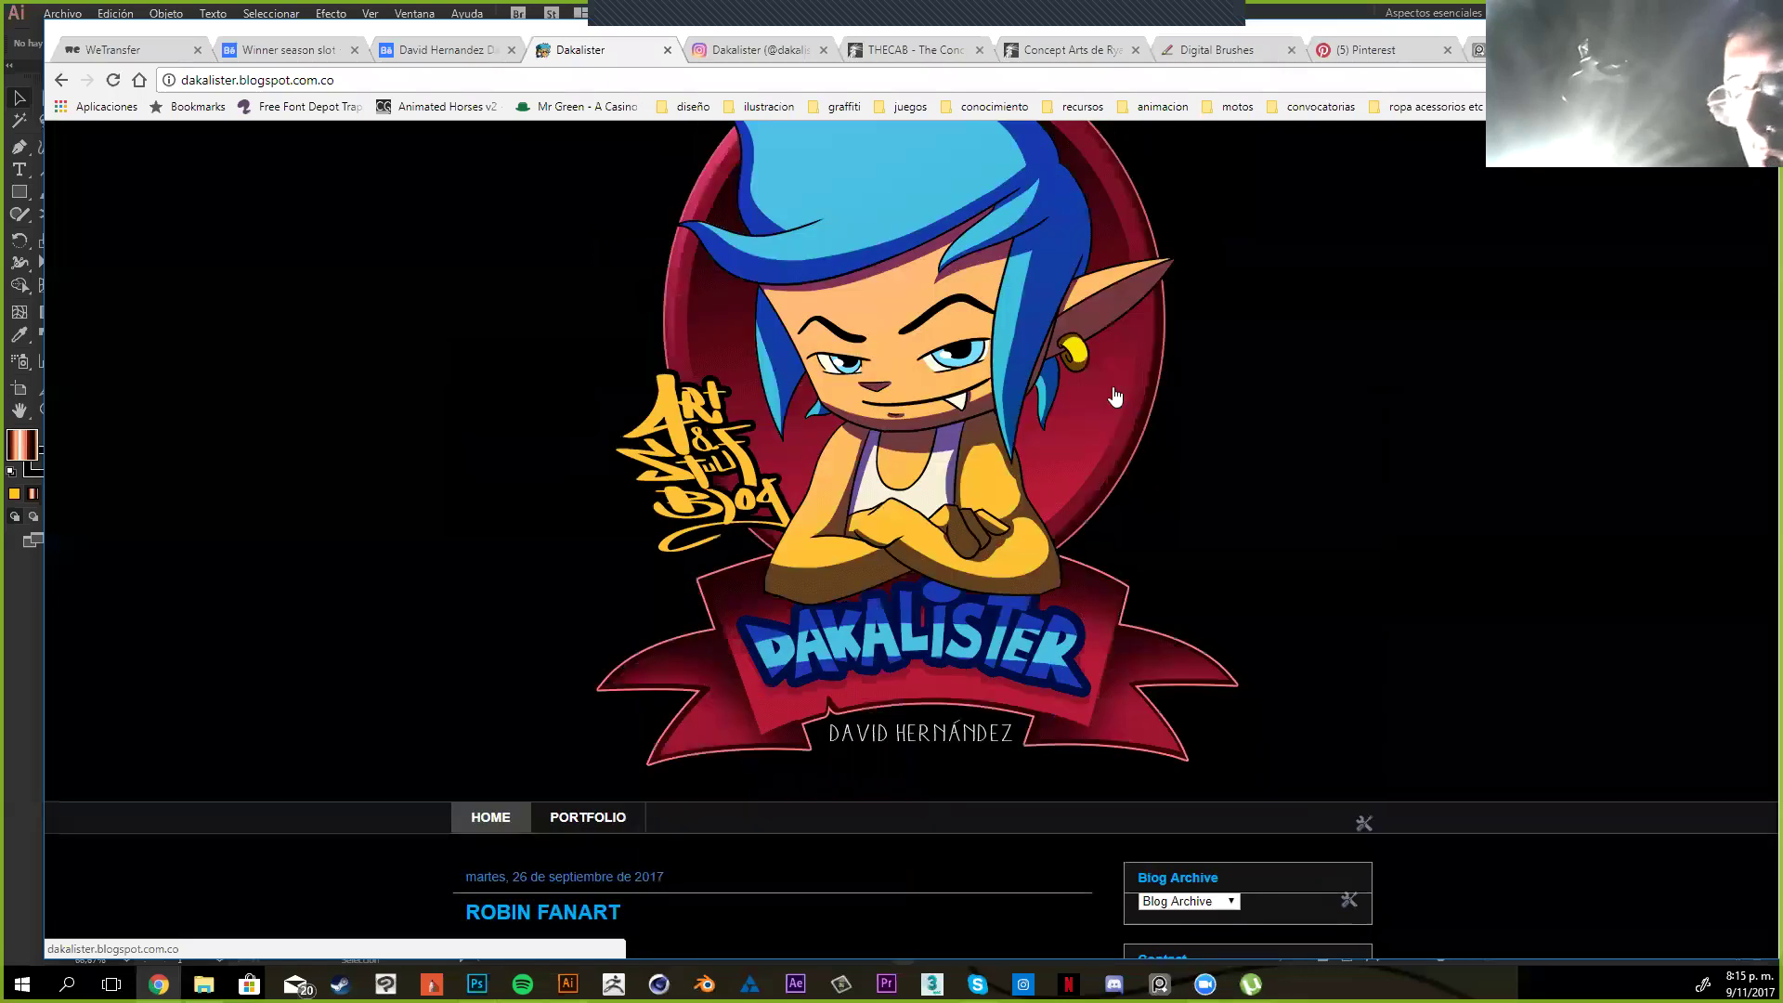
pyautogui.scroll(3, 910, 434)
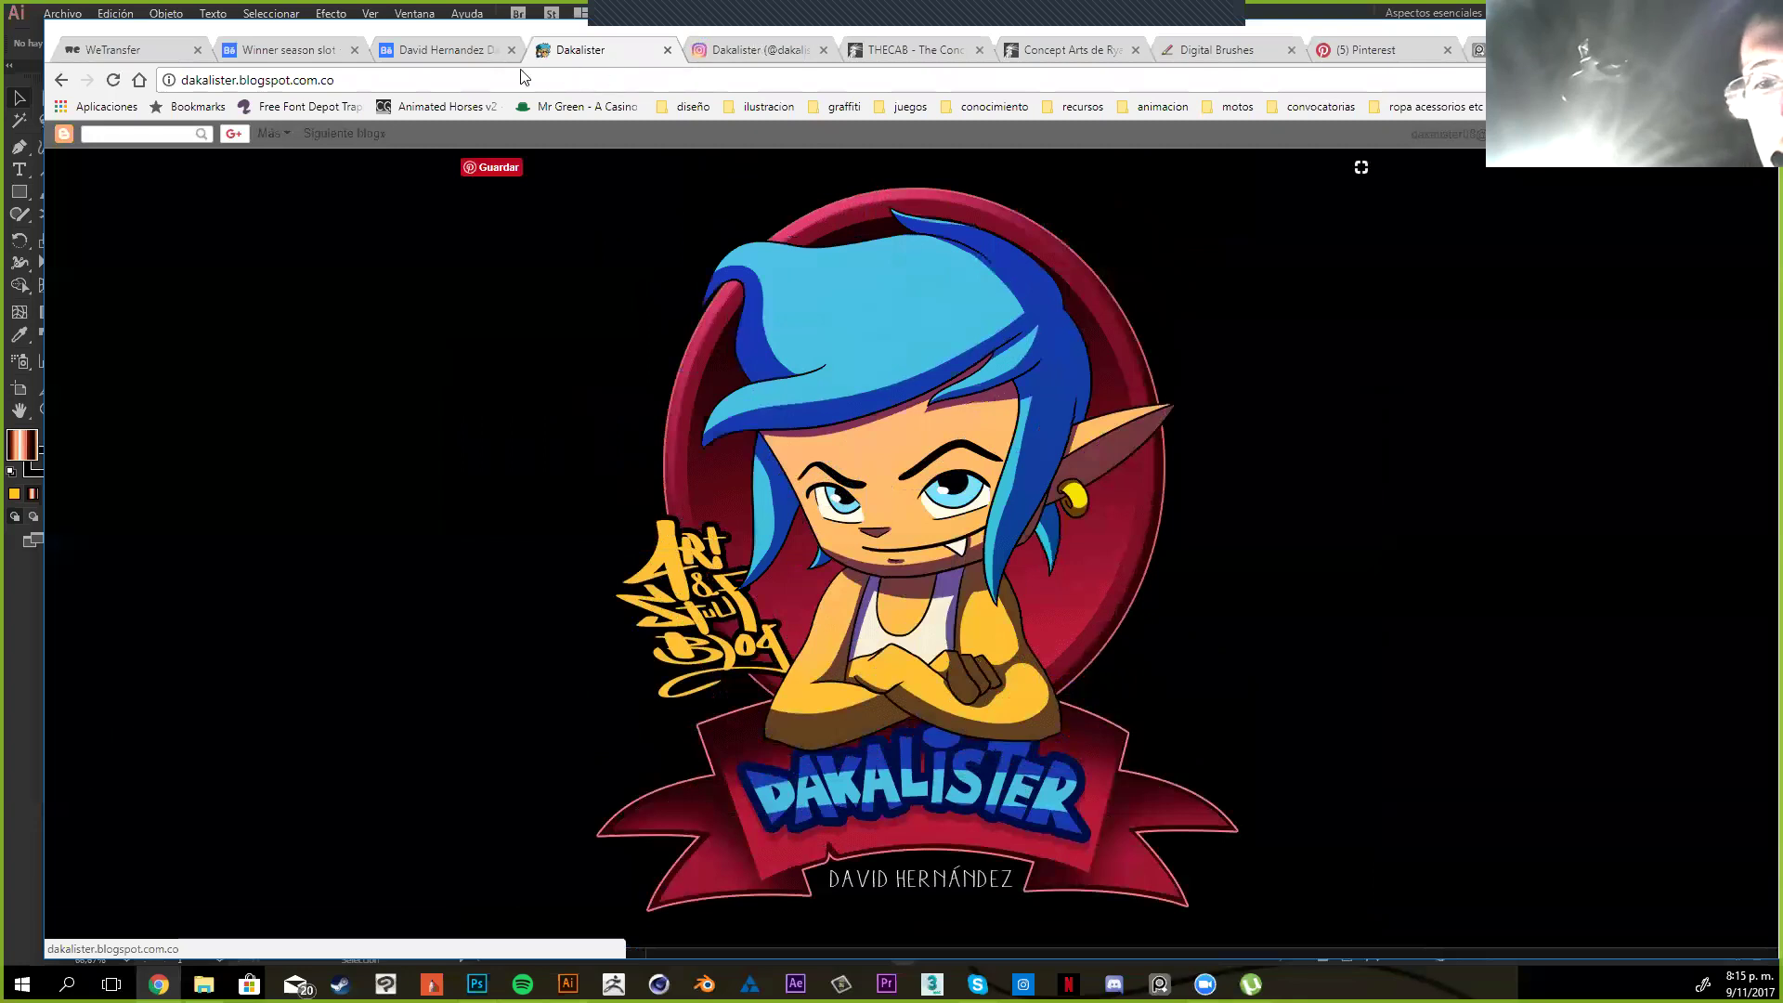
pyautogui.scroll(-4, 945, 355)
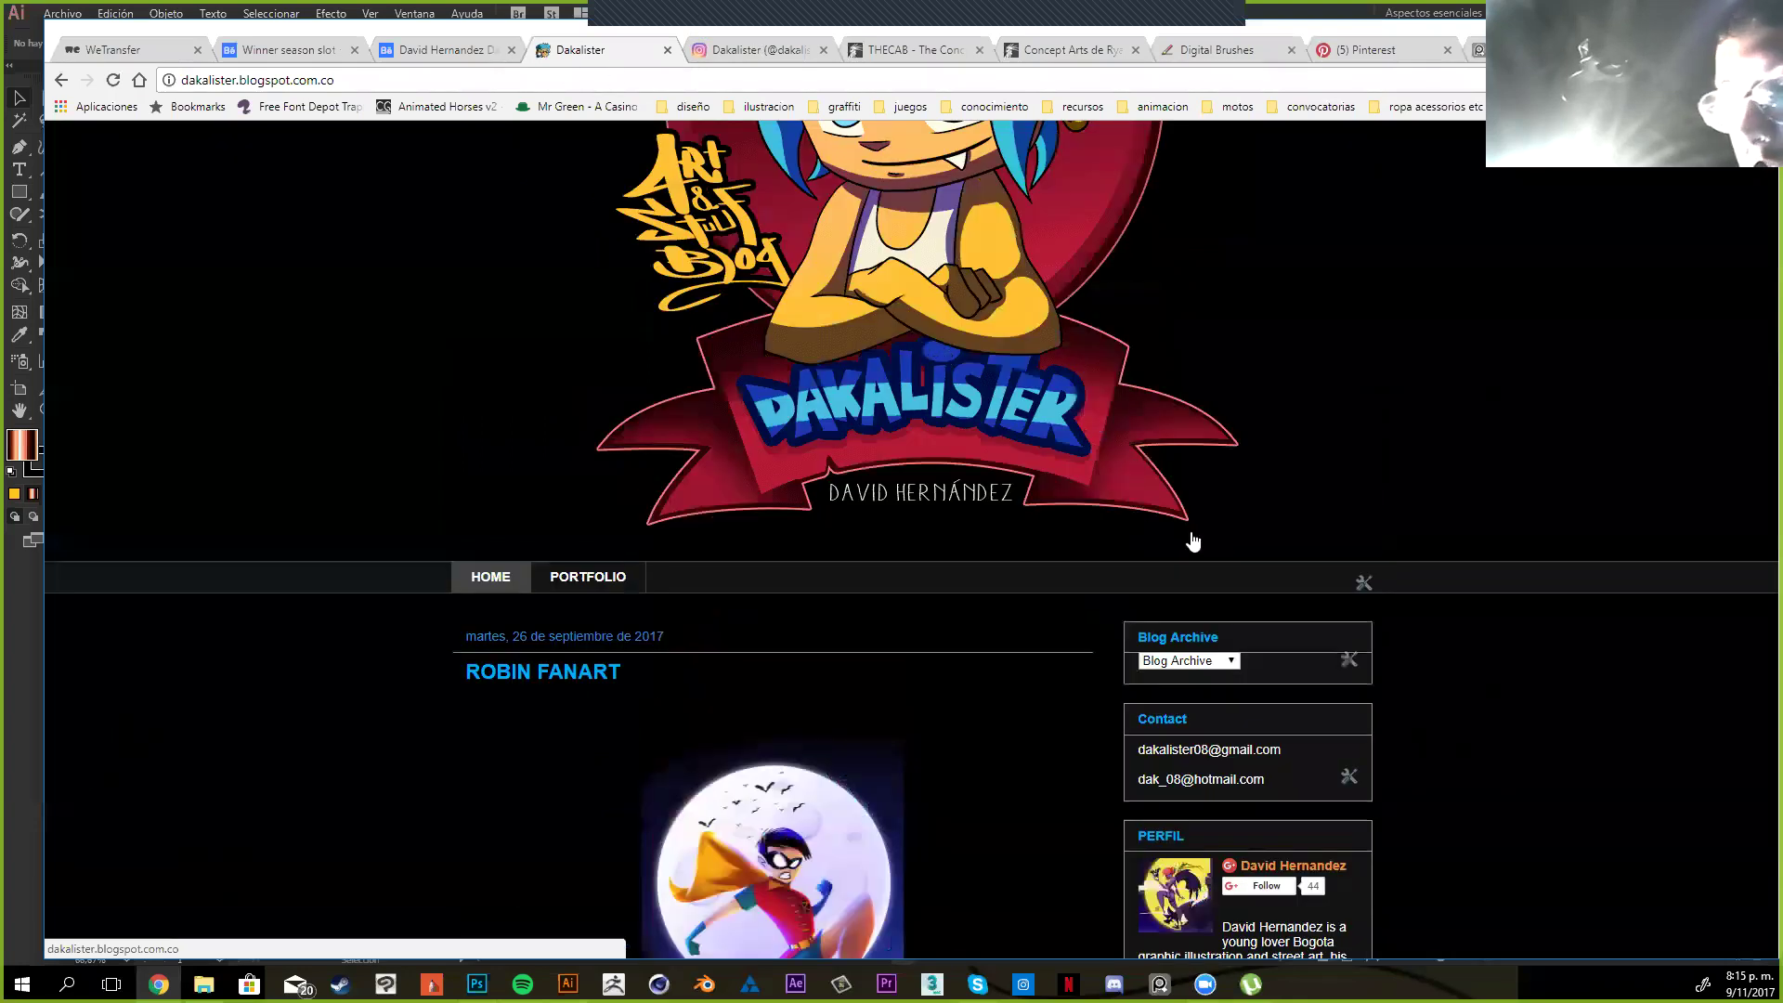
pyautogui.scroll(-2, 1194, 541)
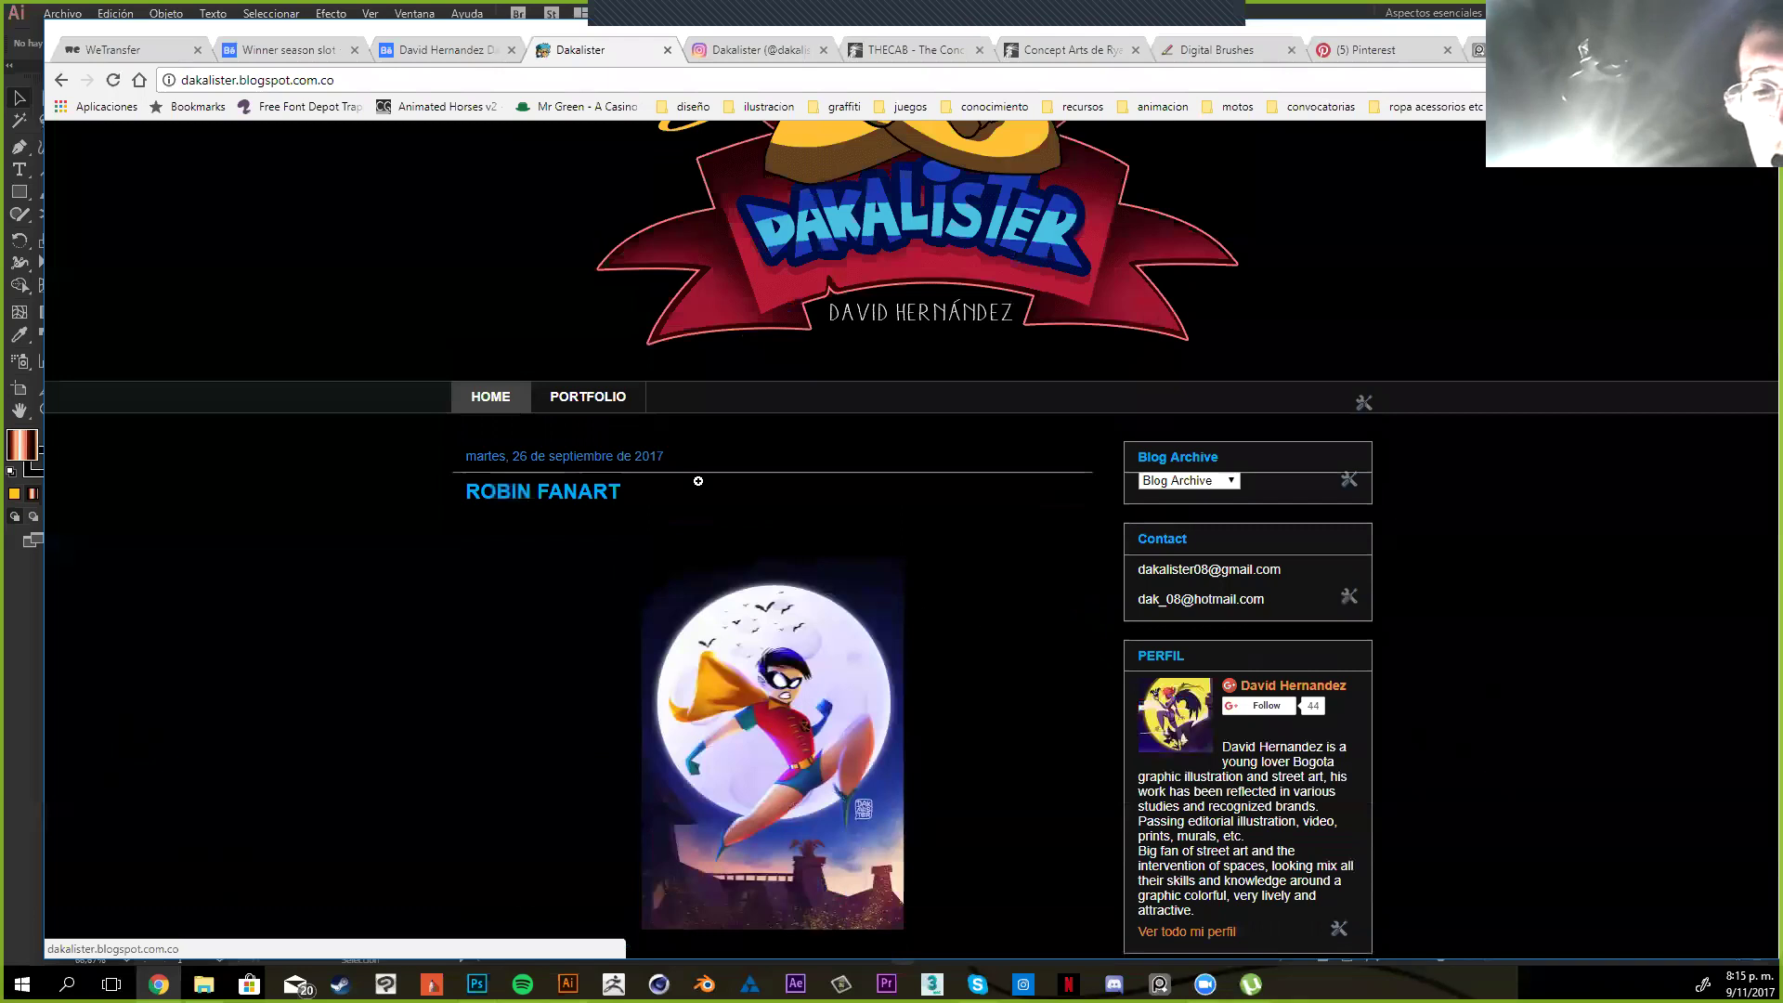
# Return to the SlotsSpace project on Behance and look over its video and the space-themed artwork above it
pyautogui.hotkey('ctrl', 'shift', 'Tab')
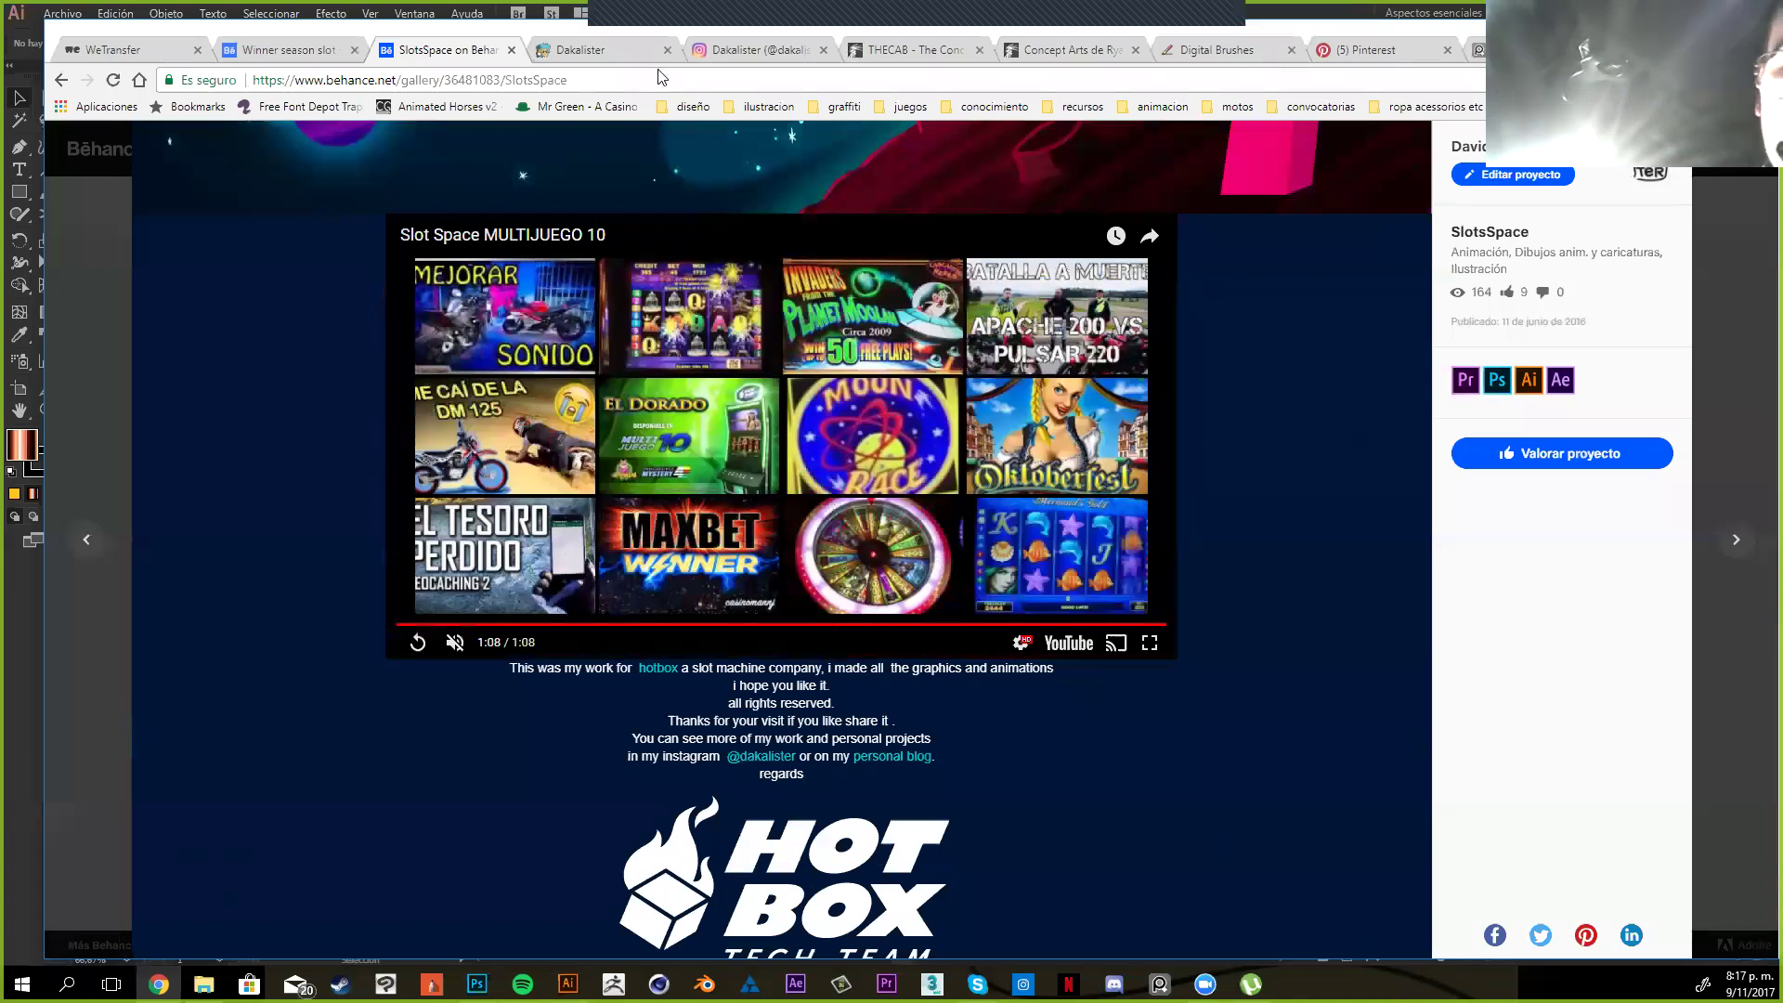
pyautogui.scroll(2, 805, 527)
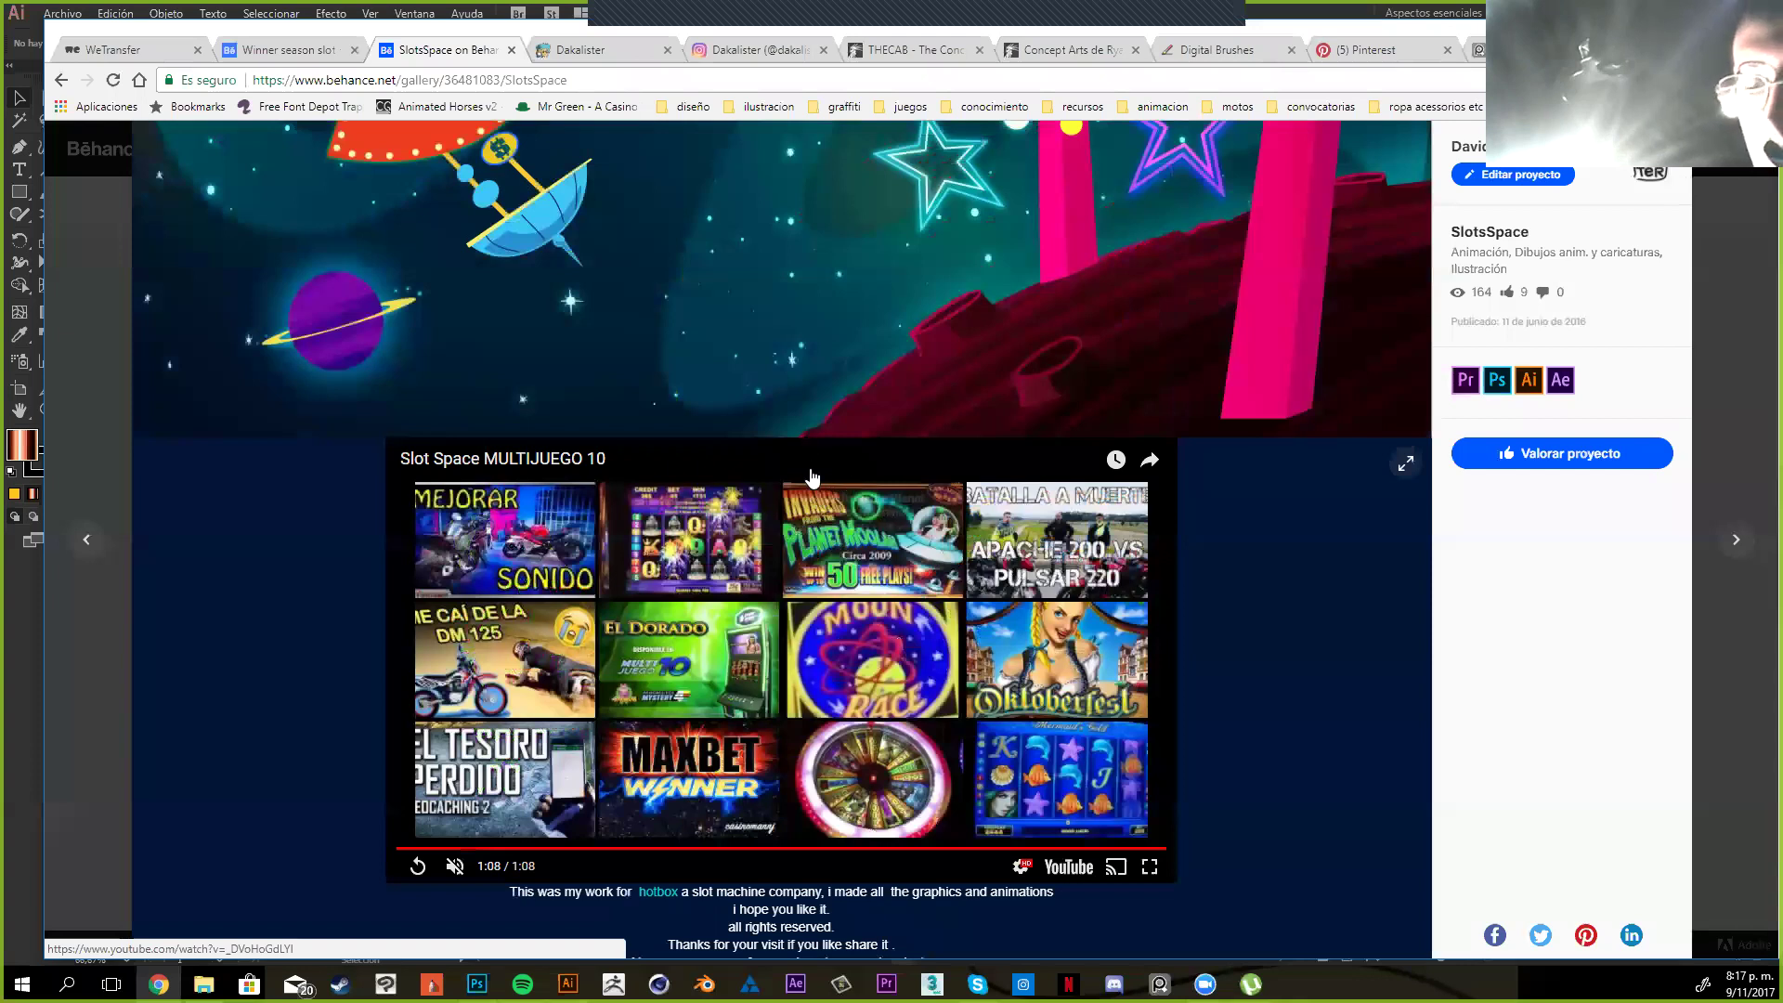
pyautogui.scroll(2, 811, 477)
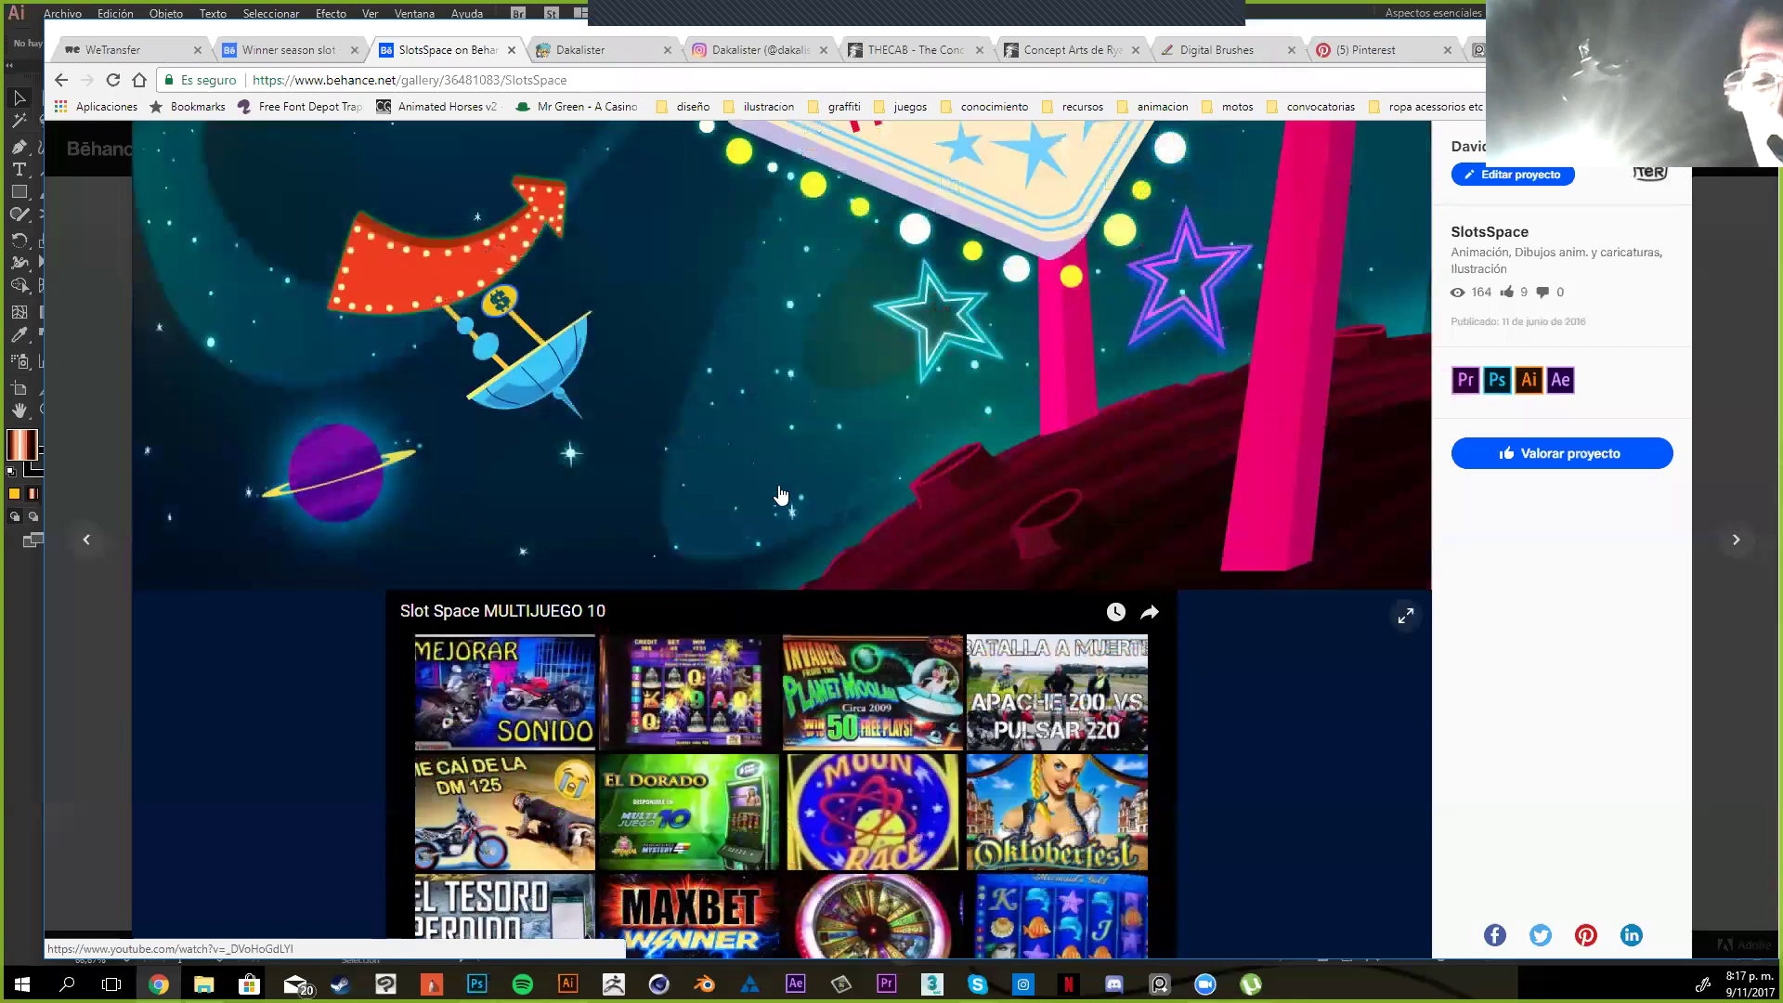
# Browse the blog's game screens and figure drawings down to the Winner Season slot machine artwork
pyautogui.hotkey('ctrl', 'Tab')
pyautogui.scroll(-1, 843, 510)
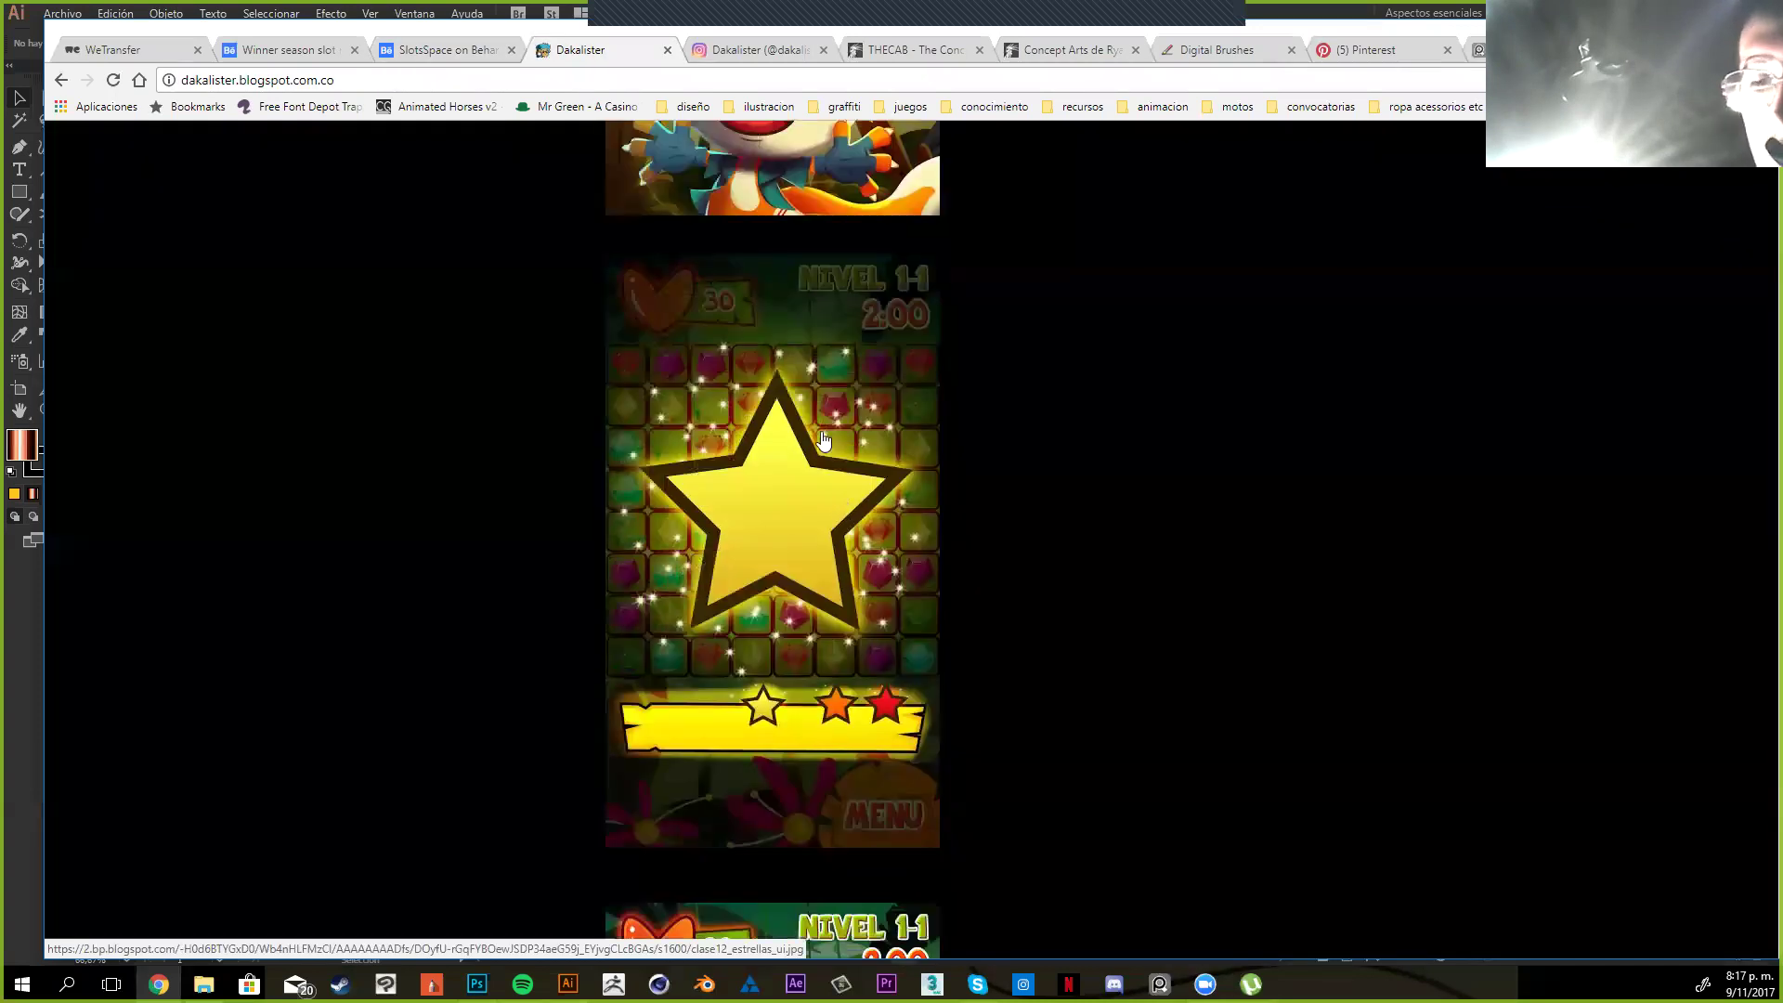
pyautogui.scroll(-10, 864, 473)
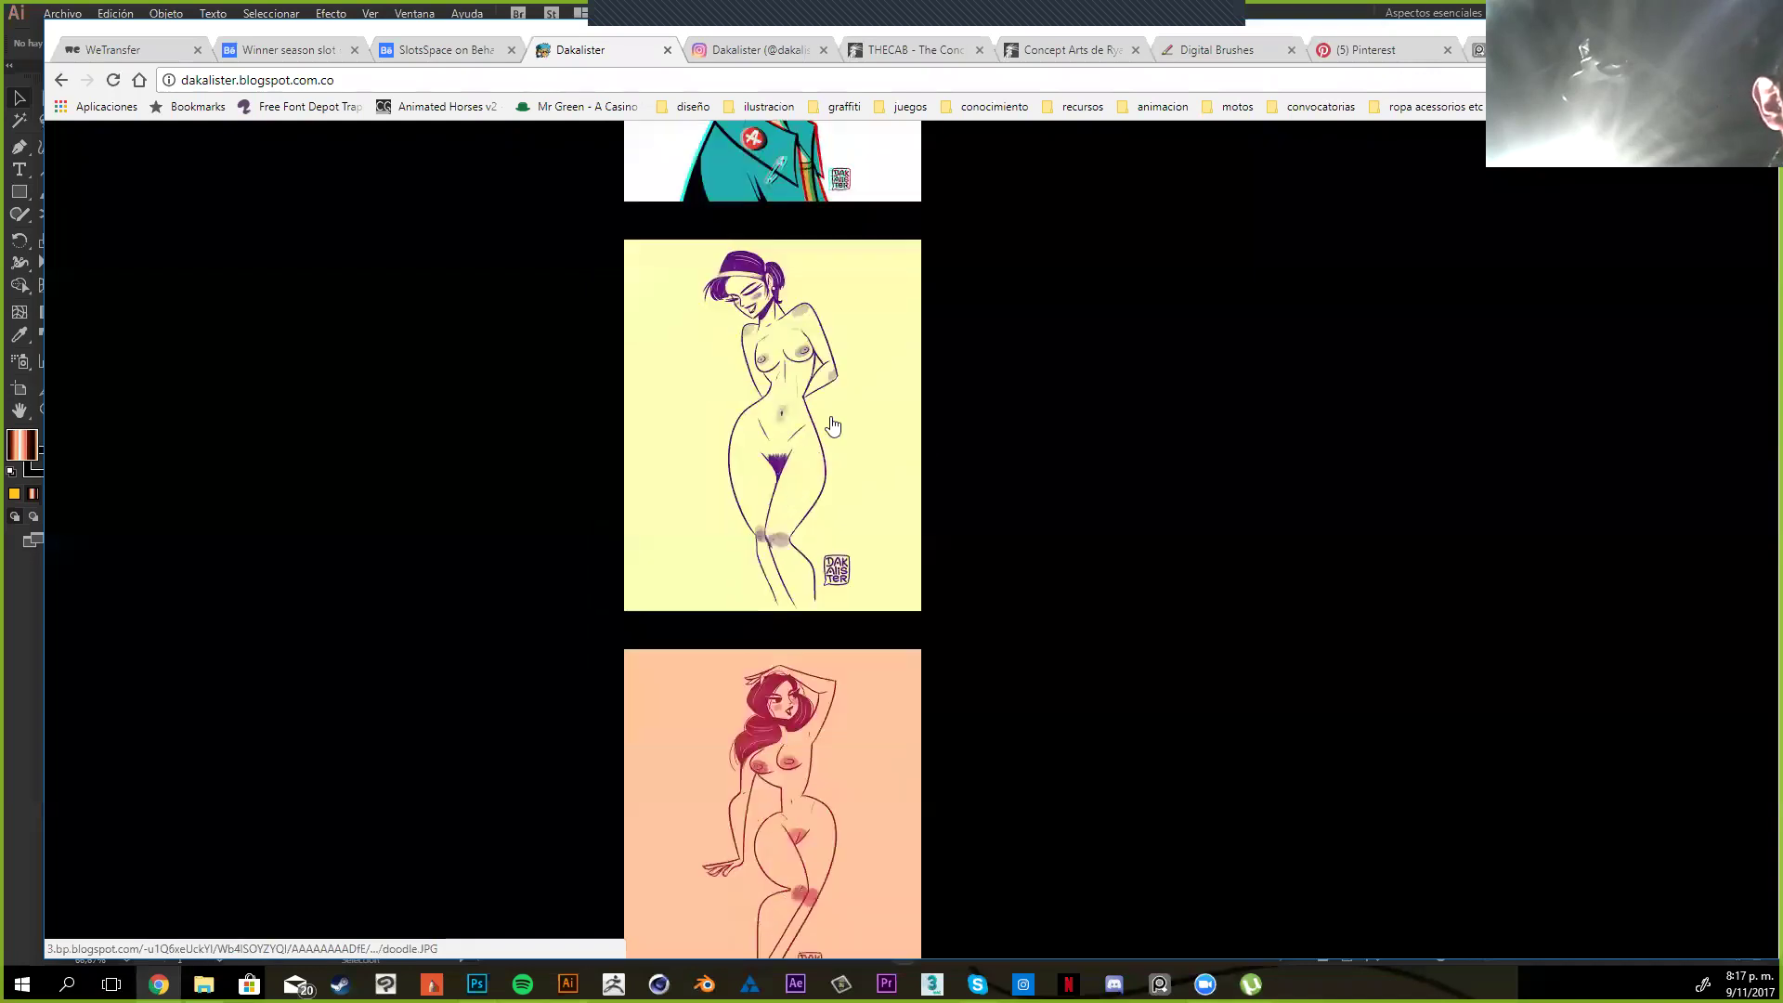
pyautogui.scroll(-10, 832, 426)
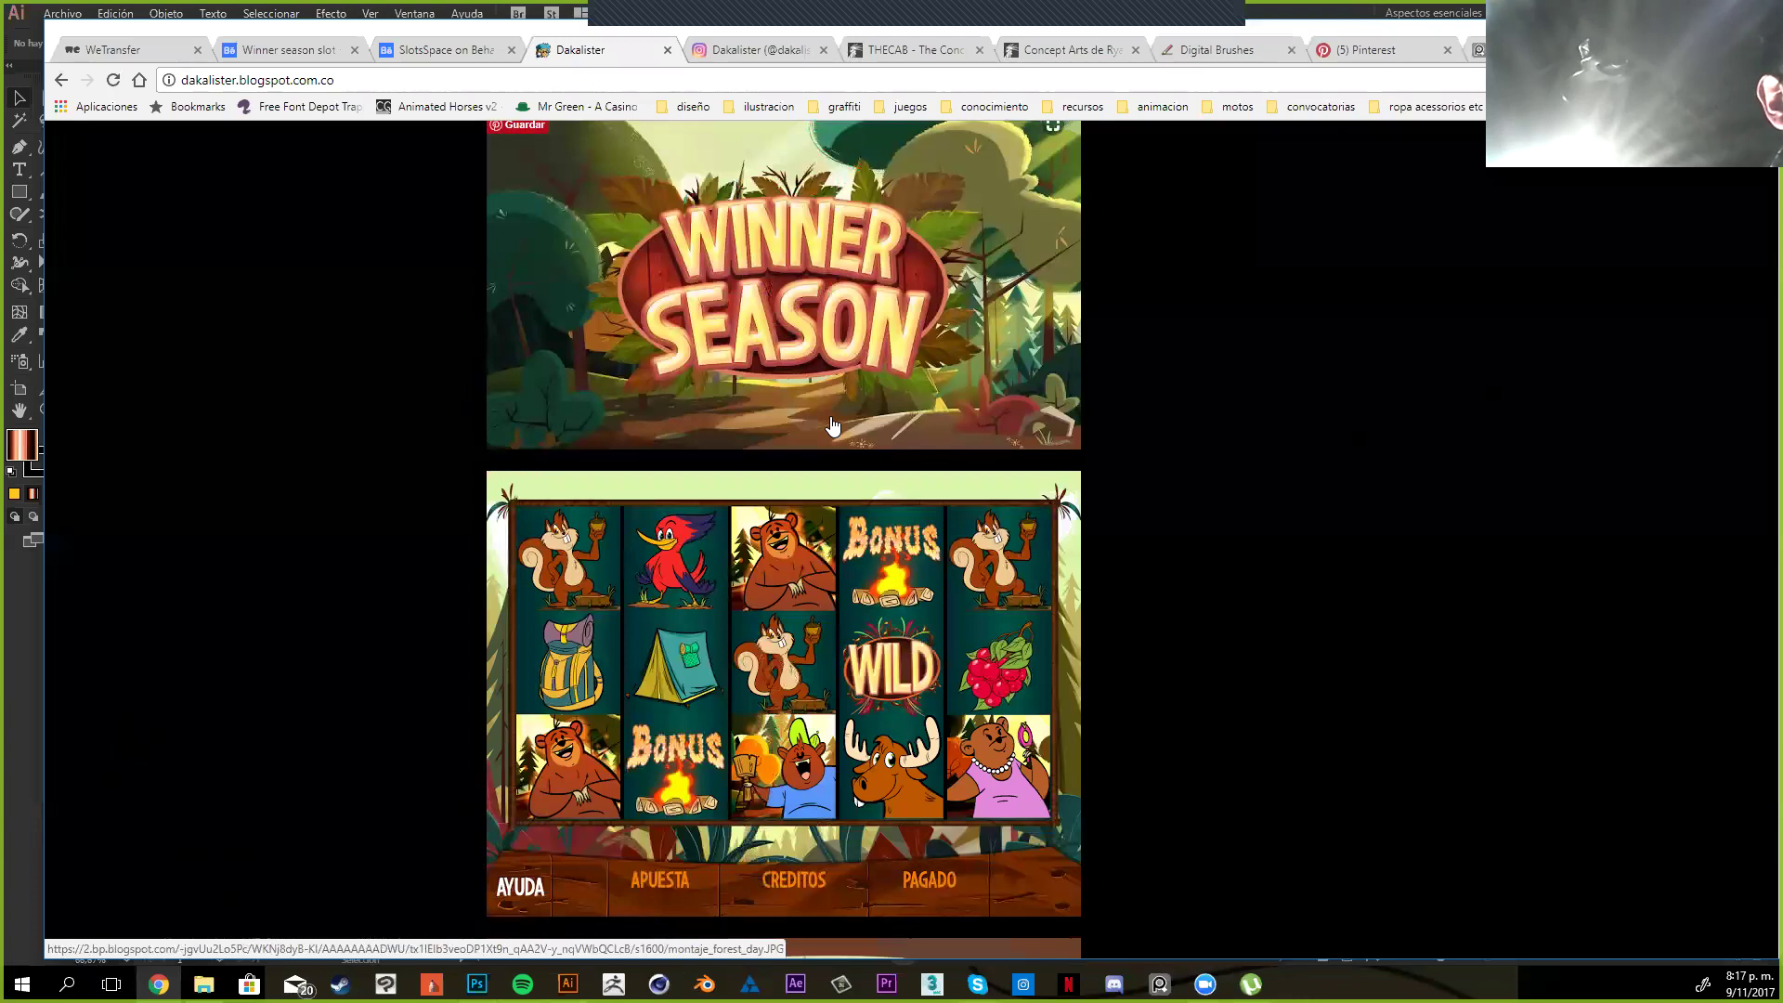
pyautogui.scroll(-1, 833, 425)
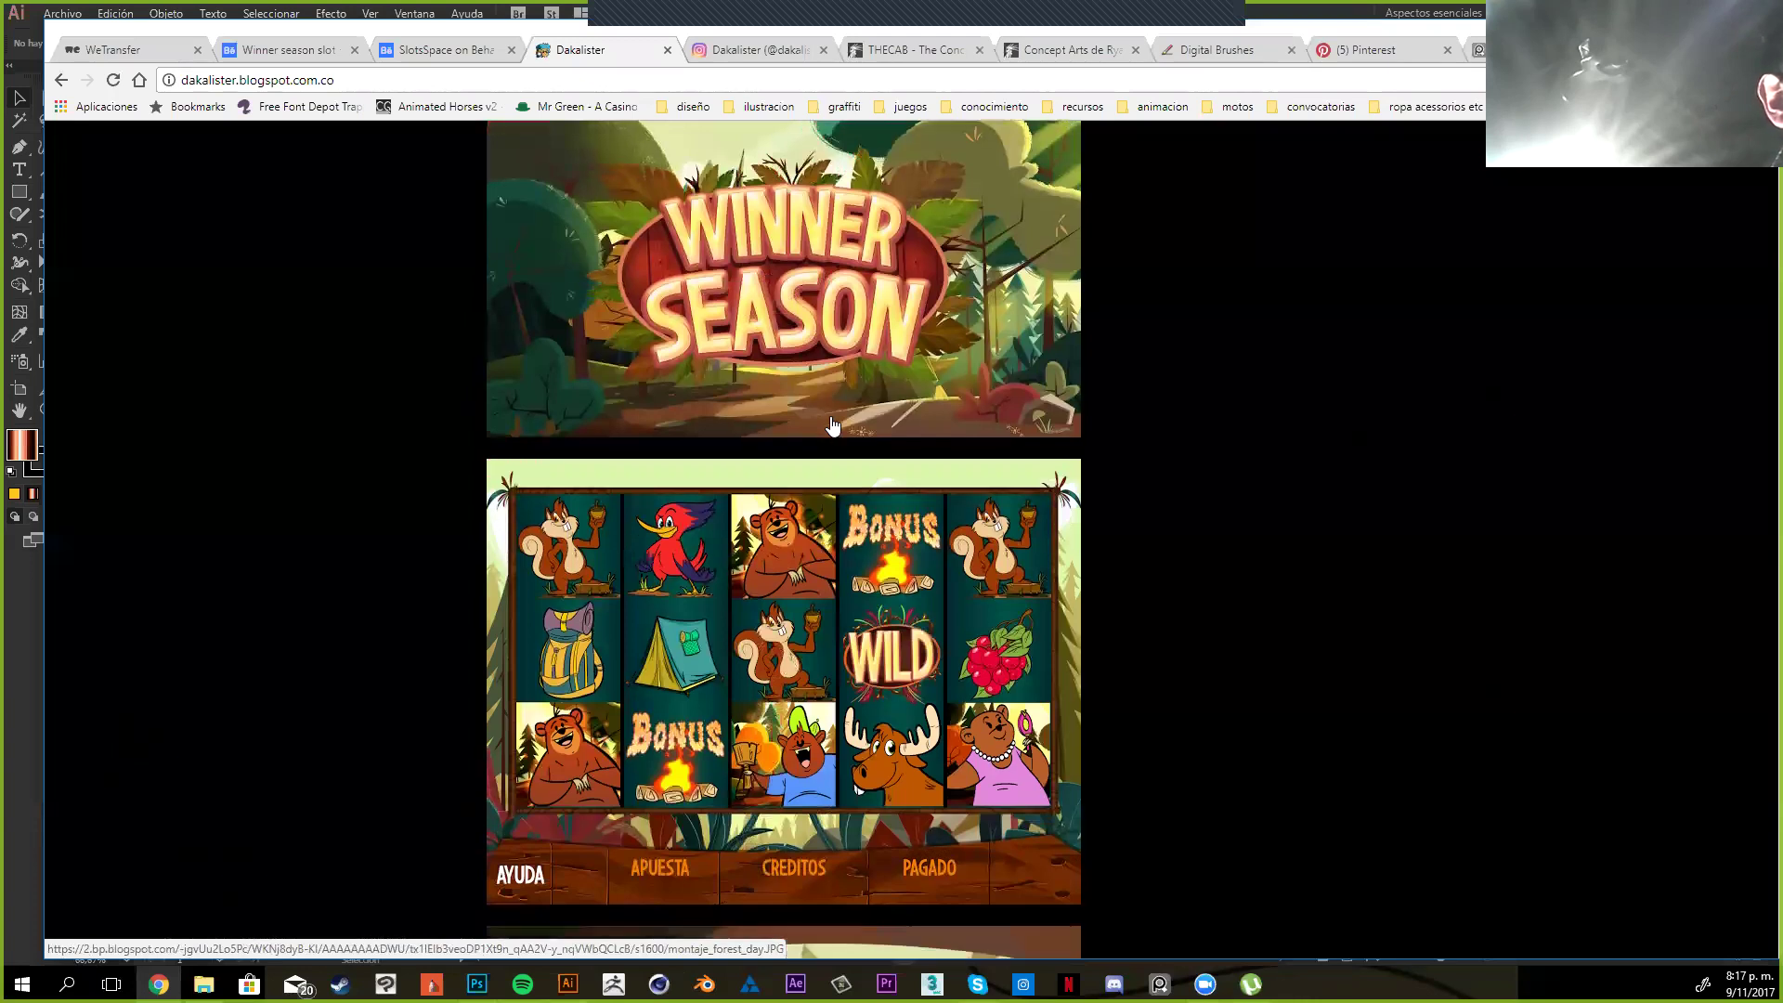
pyautogui.scroll(-1, 833, 425)
pyautogui.scroll(-1, 460, 546)
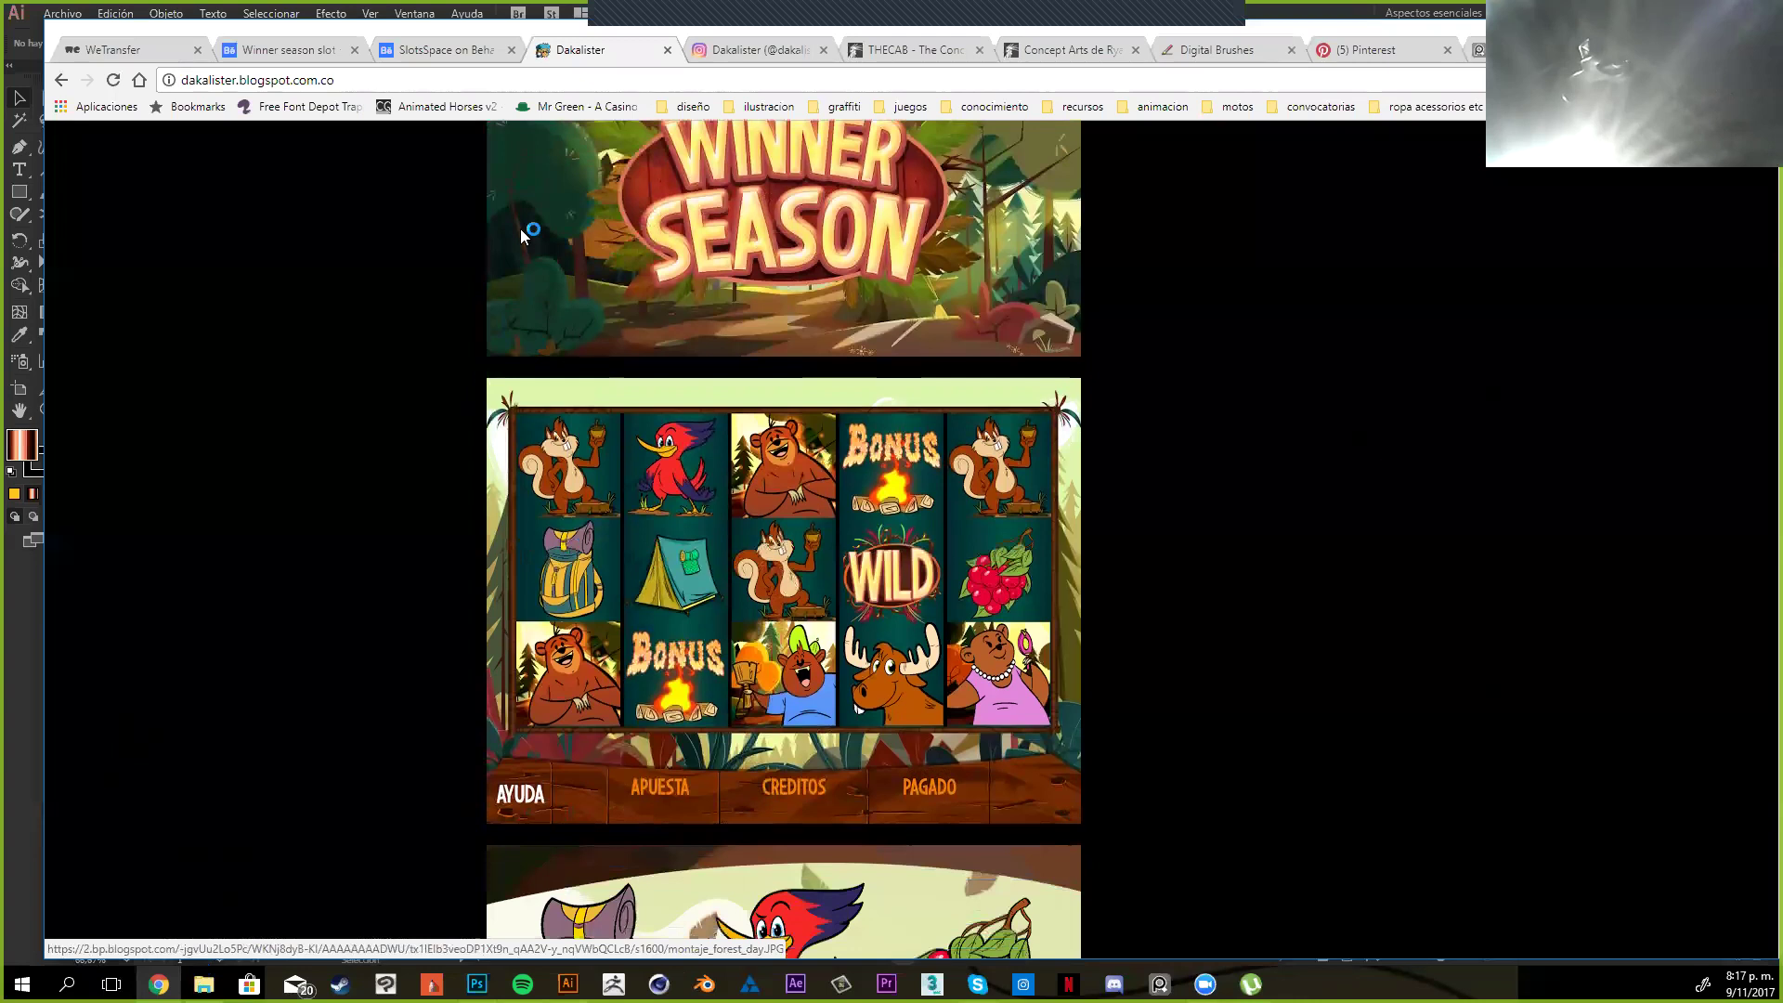
pyautogui.scroll(-1, 520, 229)
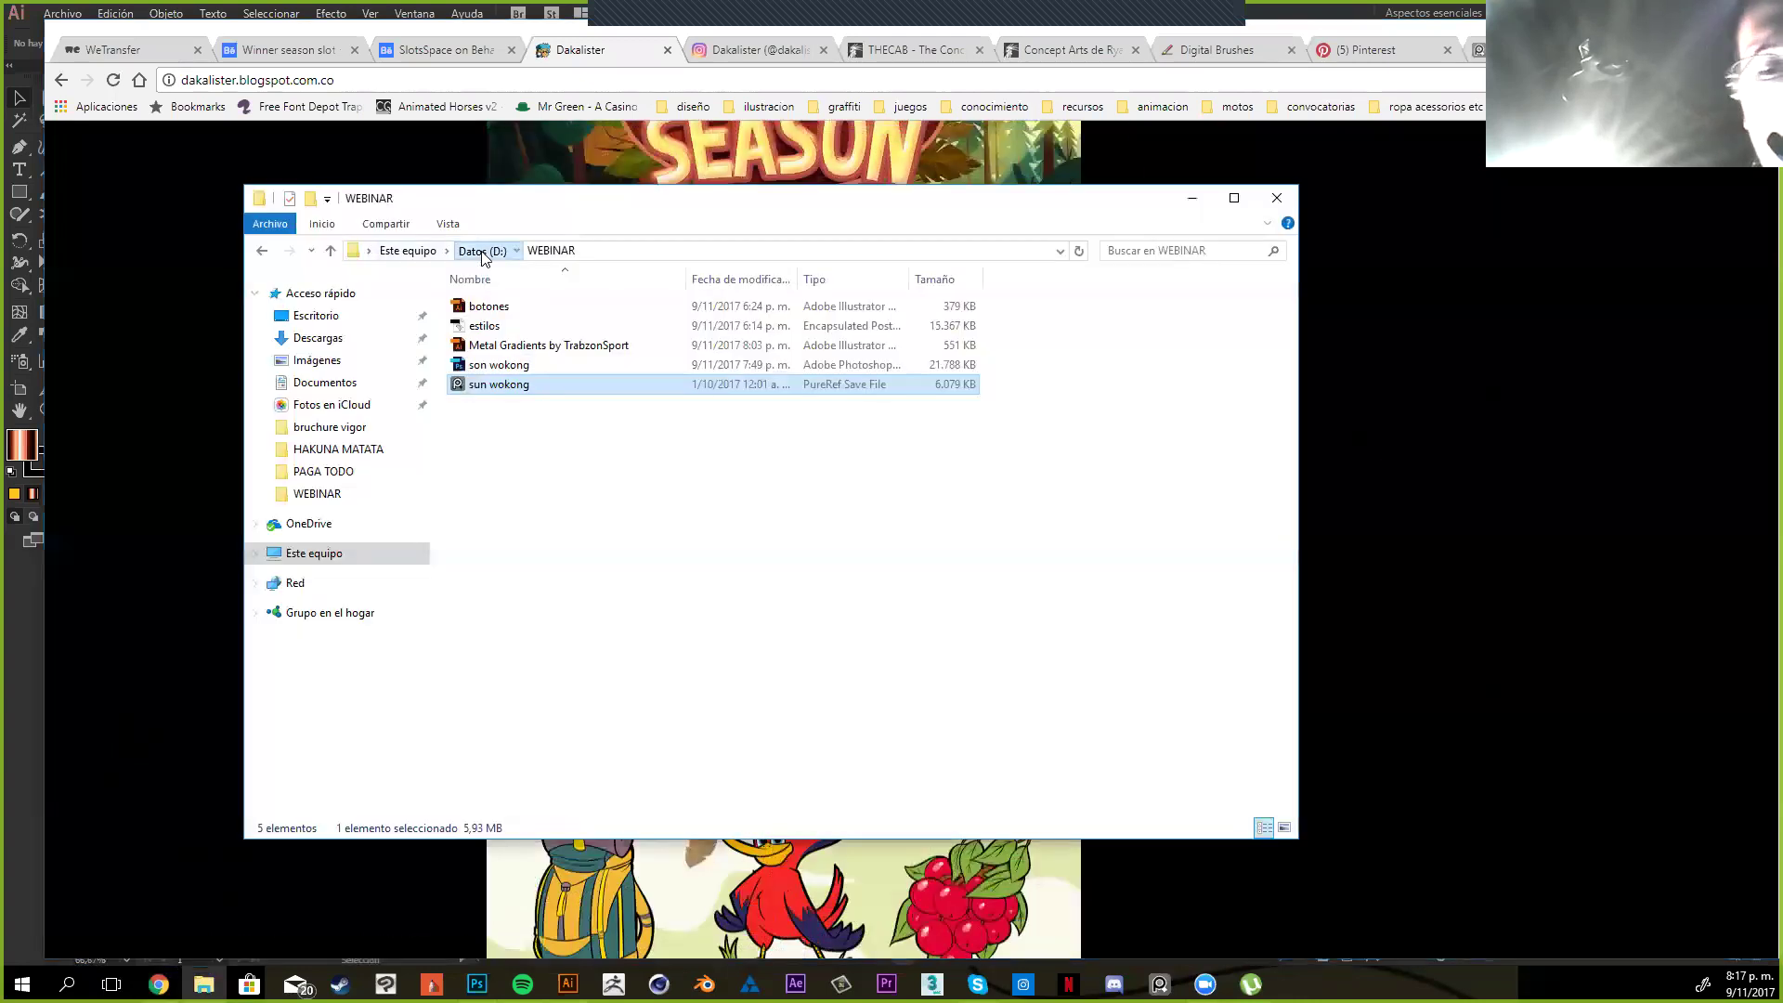
# Switch to File Explorer, go to the CREHANA curso 1 folder on Datos (D:), and check its MODULO1 subfolder
pyautogui.click(481, 251)
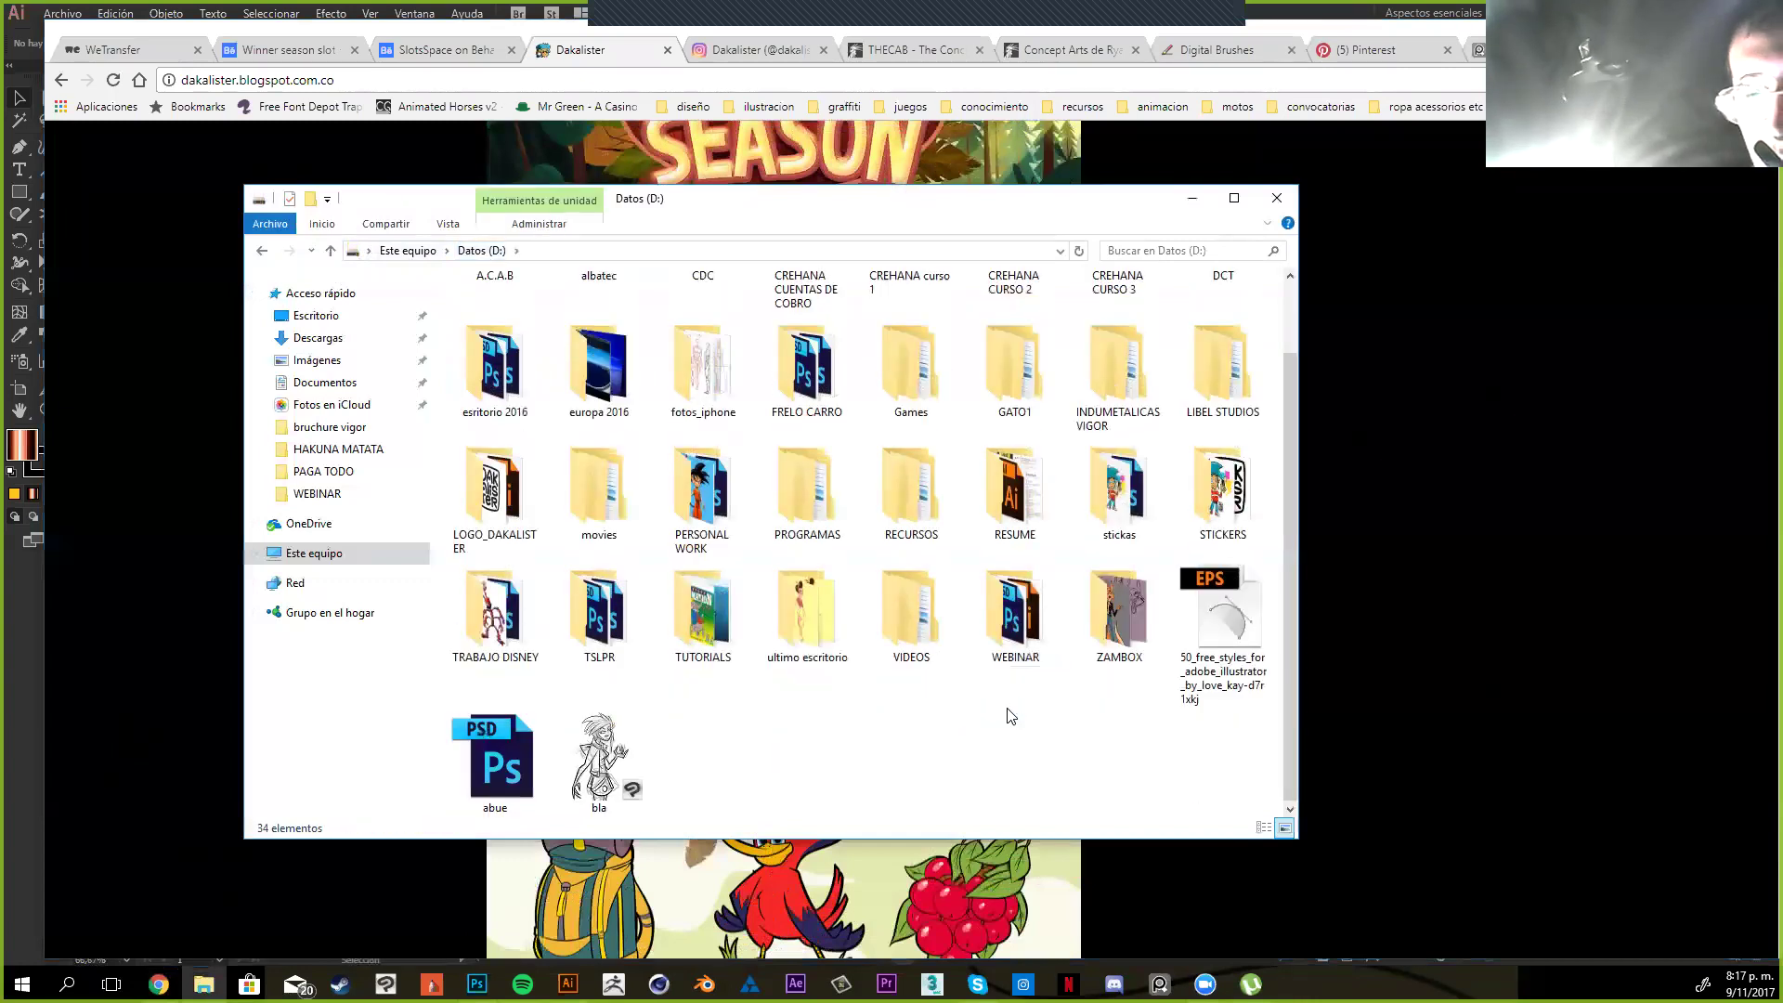
pyautogui.scroll(1, 960, 731)
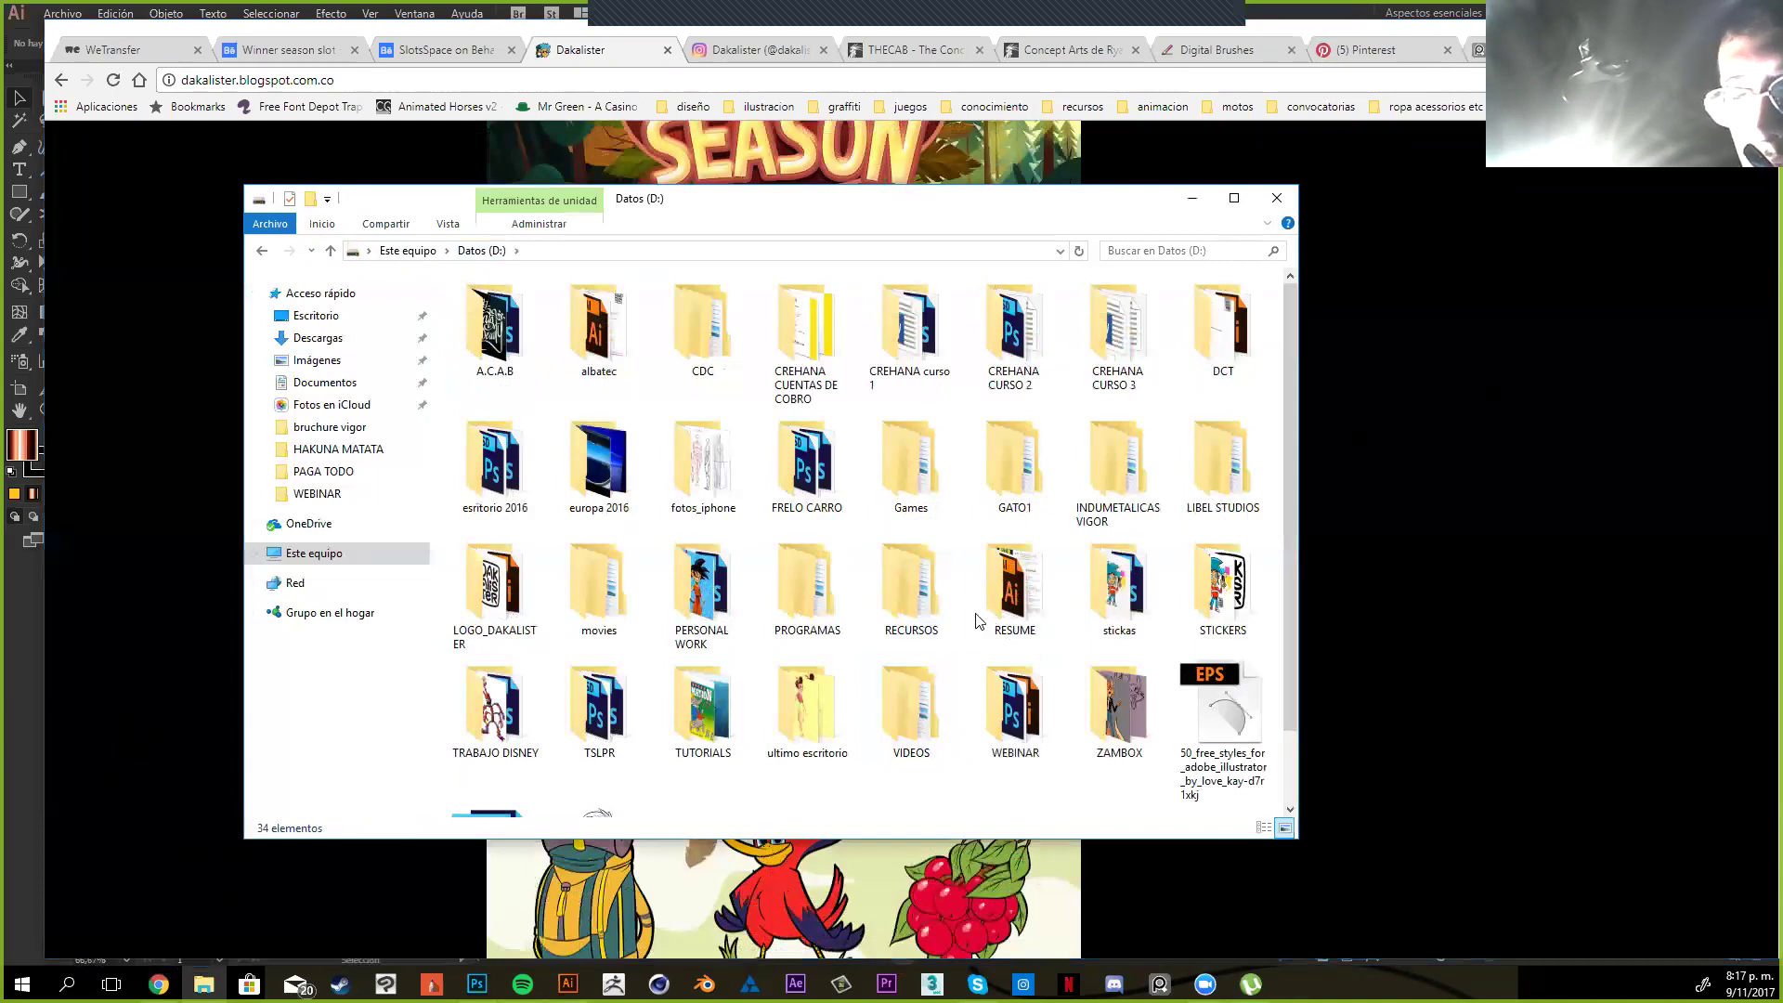
pyautogui.doubleClick(516, 314)
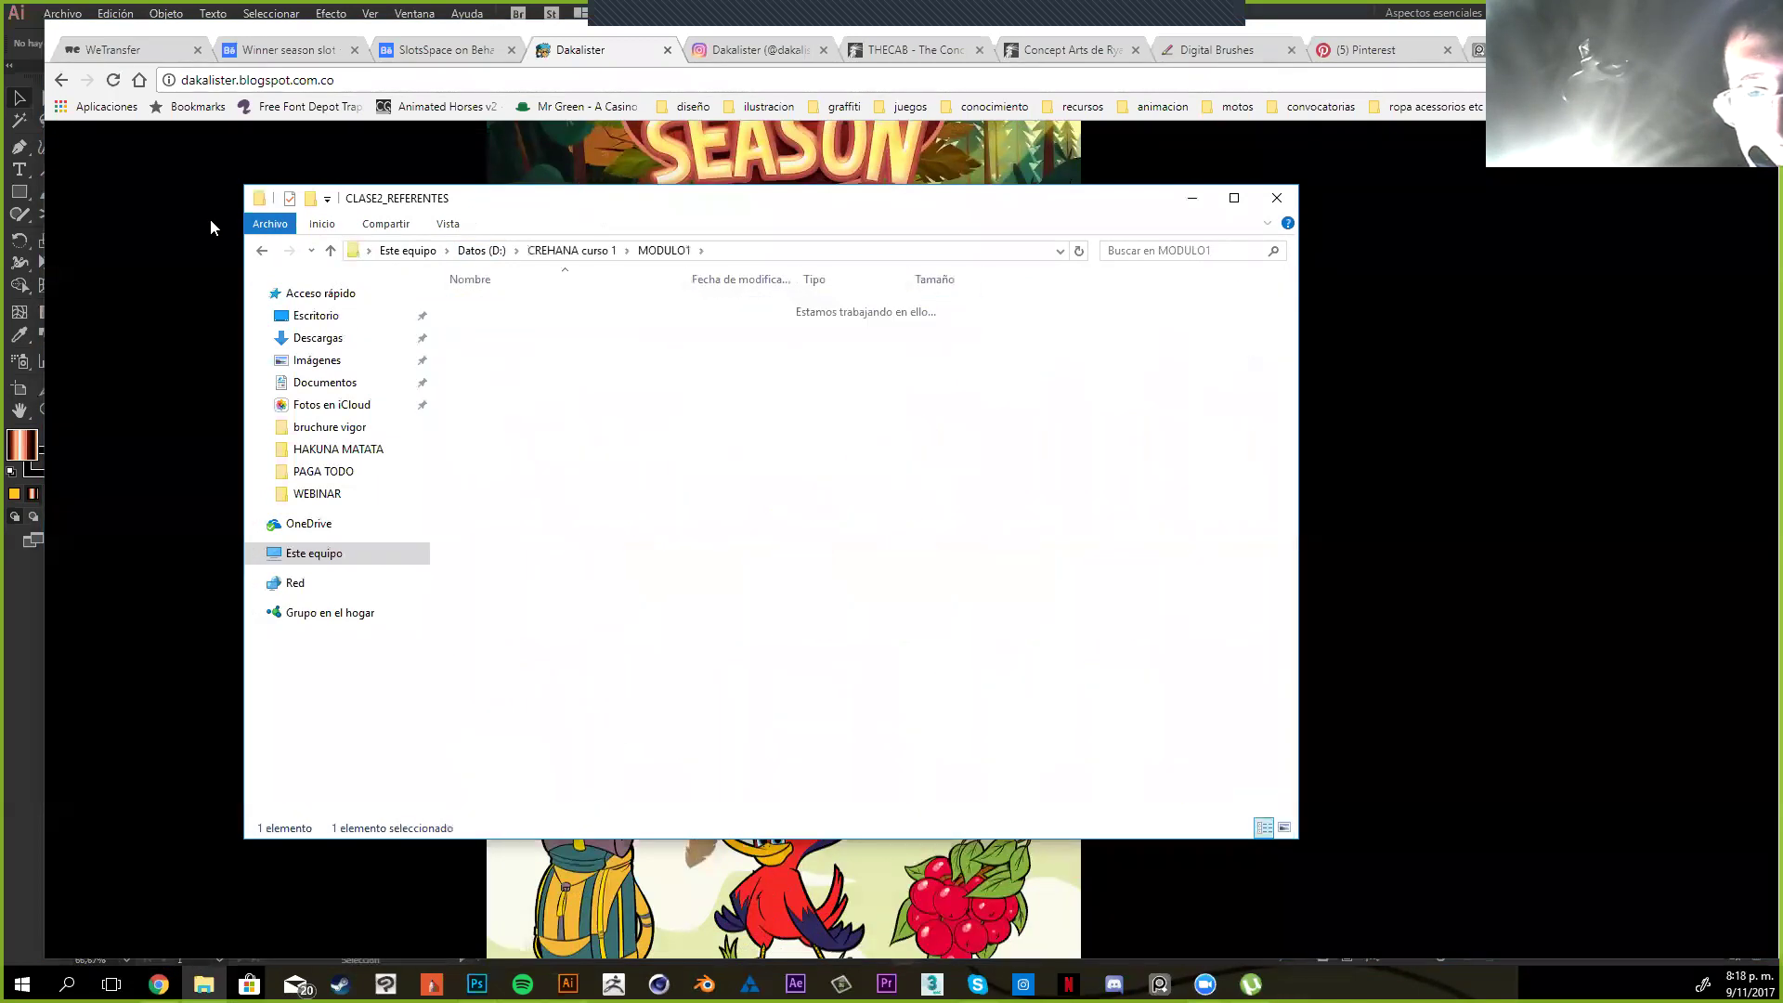
pyautogui.hotkey('alt', 'Left')
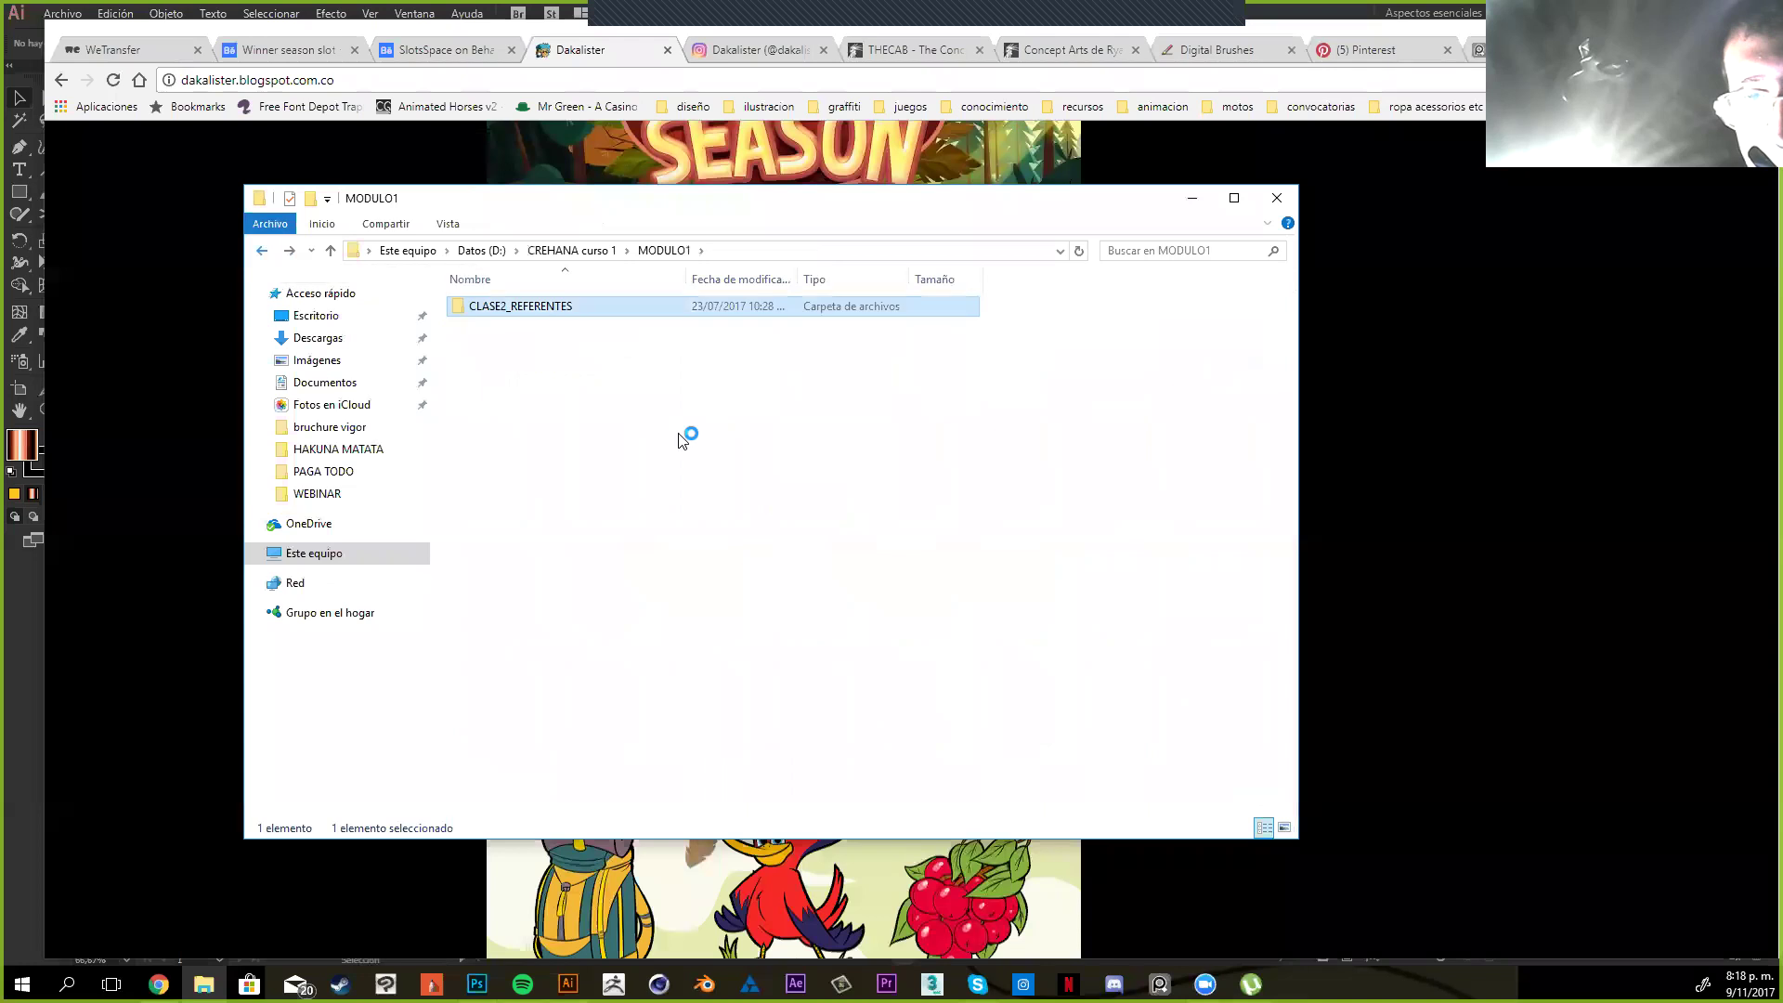
pyautogui.hotkey('alt', 'Left')
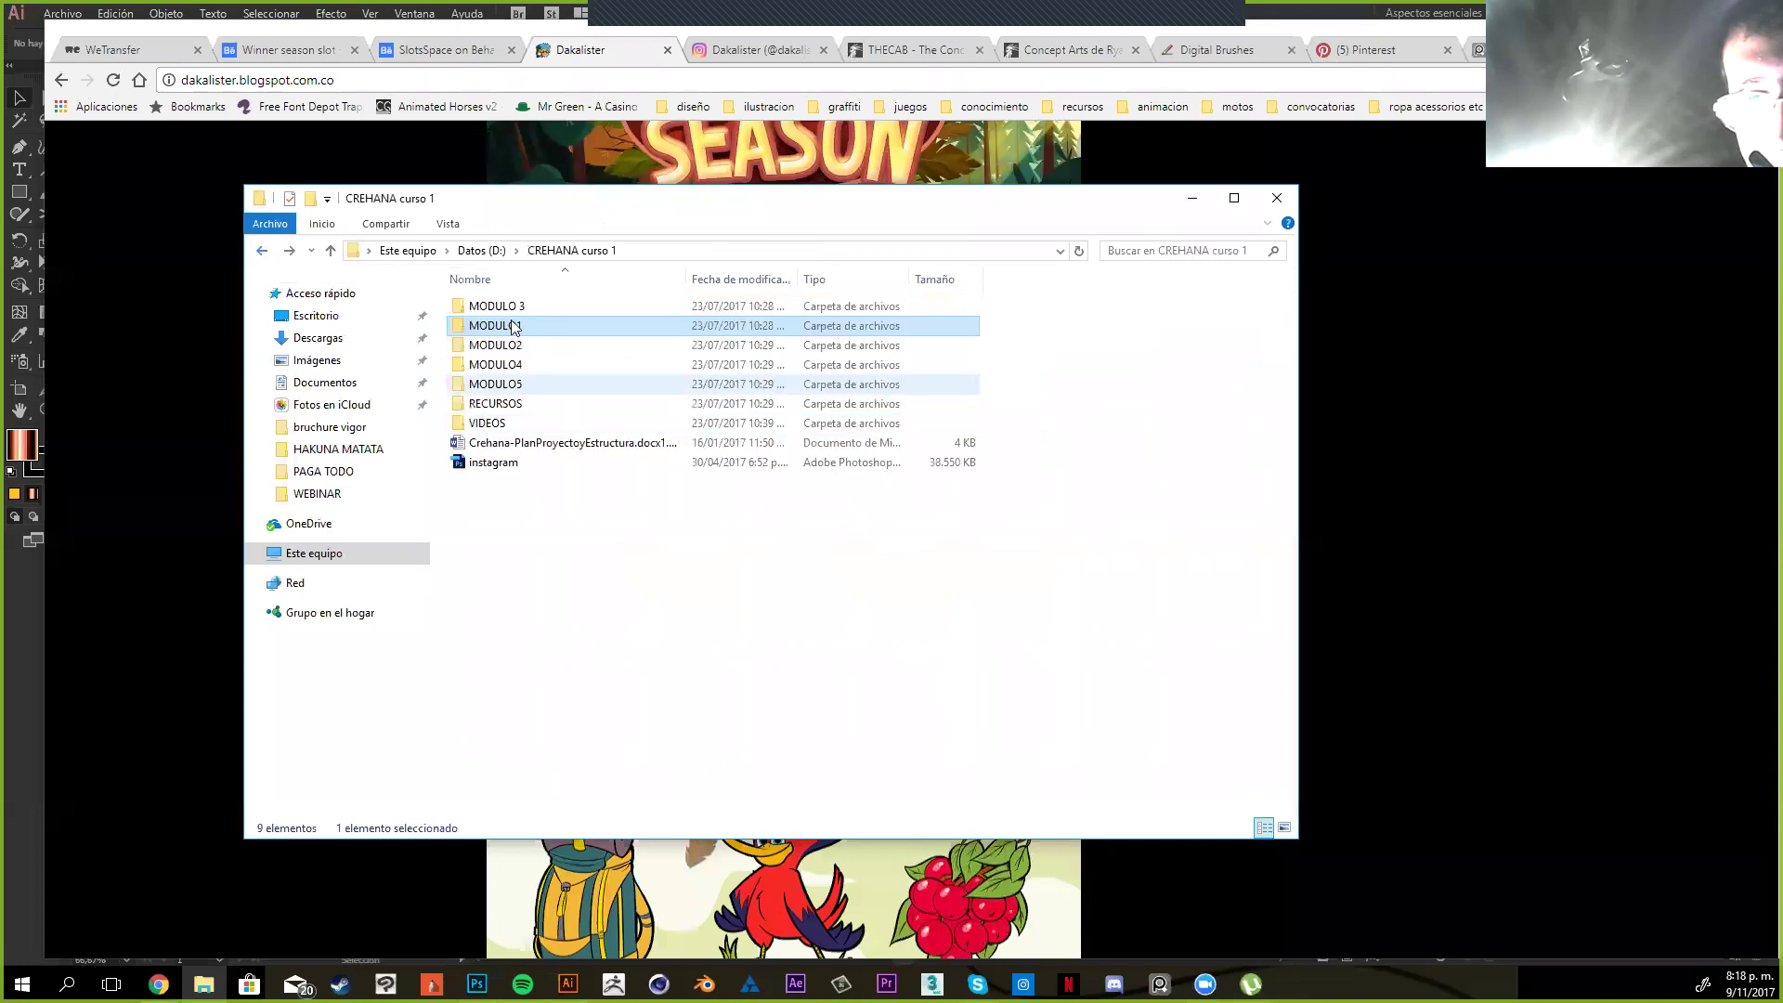
# Look through the remaining course module folders and open clase 8_personaje.psd in Photoshop
pyautogui.doubleClick(510, 344)
pyautogui.doubleClick(505, 306)
pyautogui.click(261, 251)
pyautogui.doubleClick(489, 365)
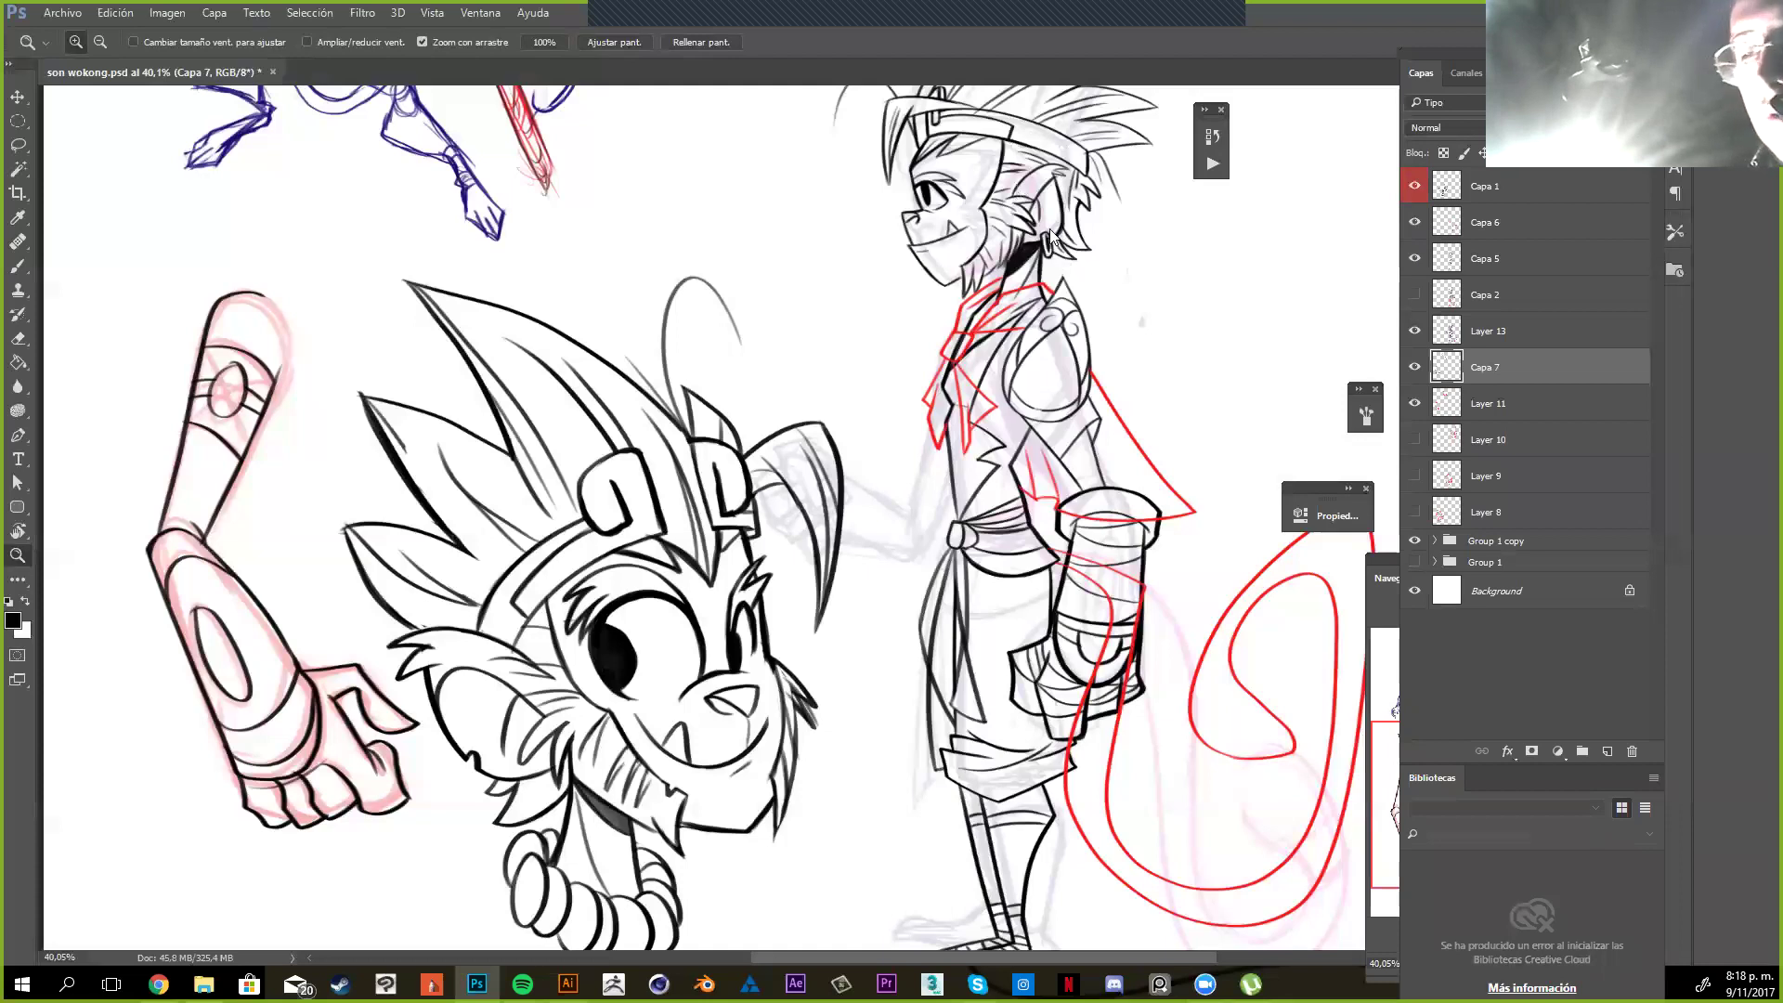
pyautogui.press('Return')
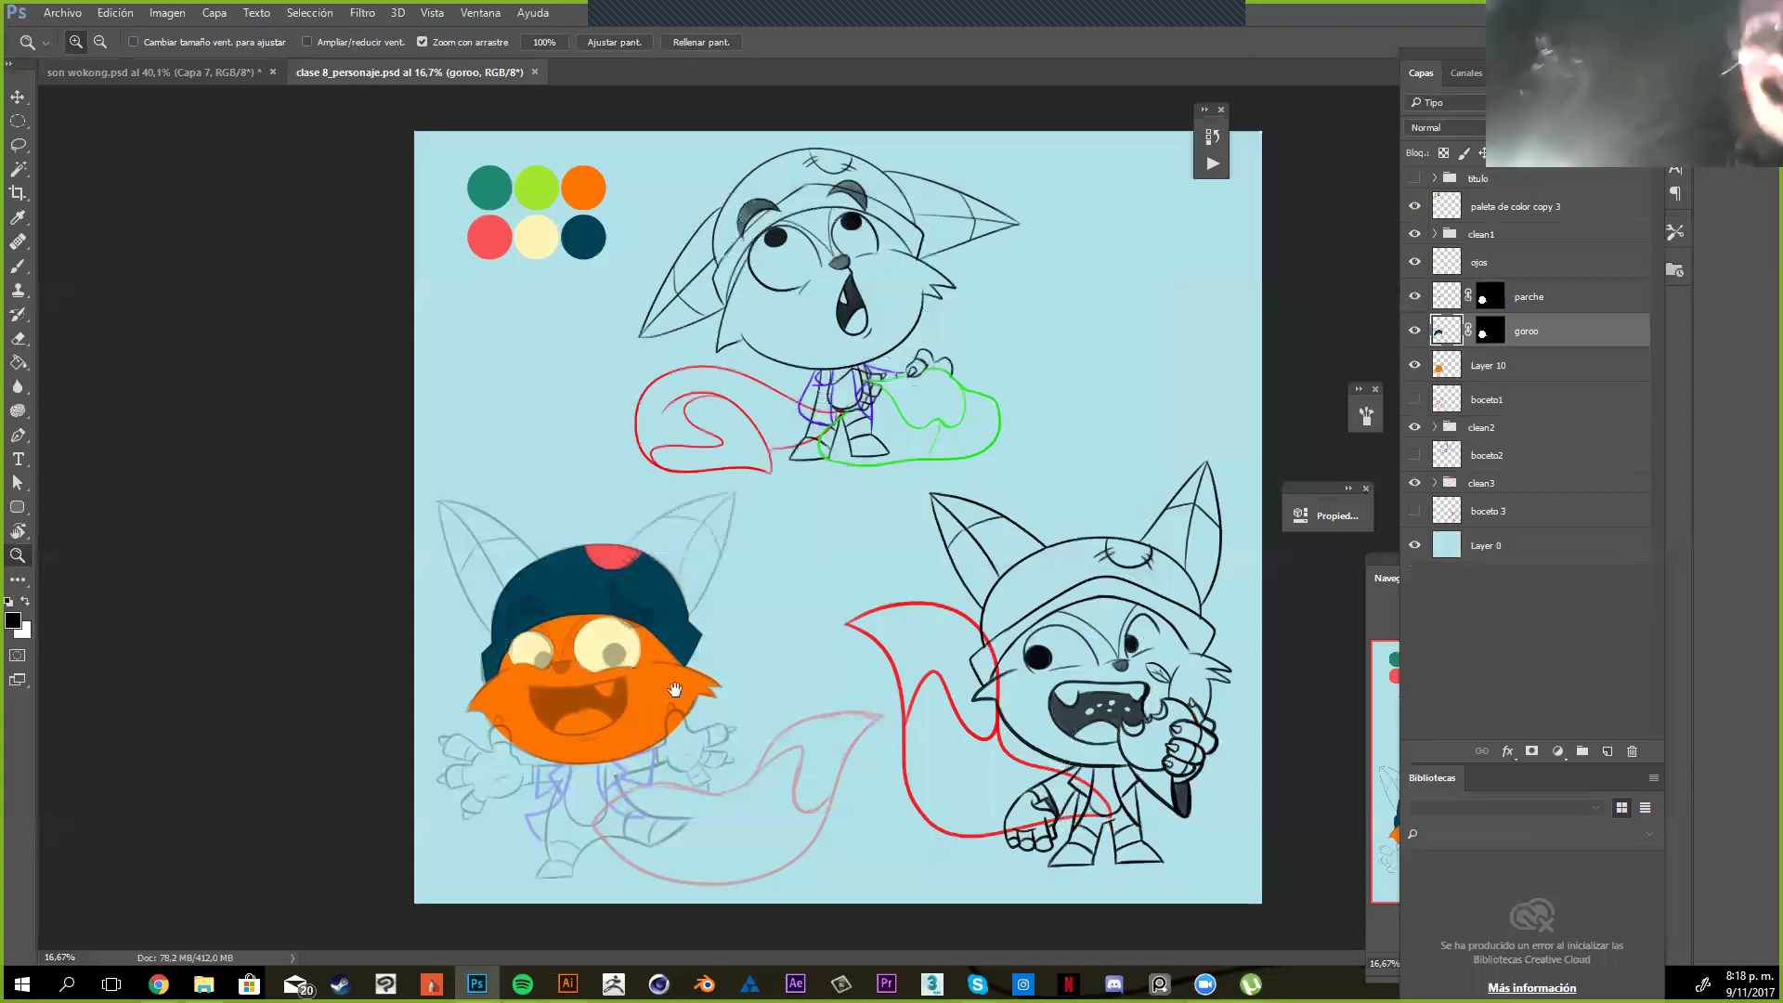
# Examine the orange-faced character with the dark blue hat up close, including its mouth and hands
pyautogui.scroll(1, 783, 499)
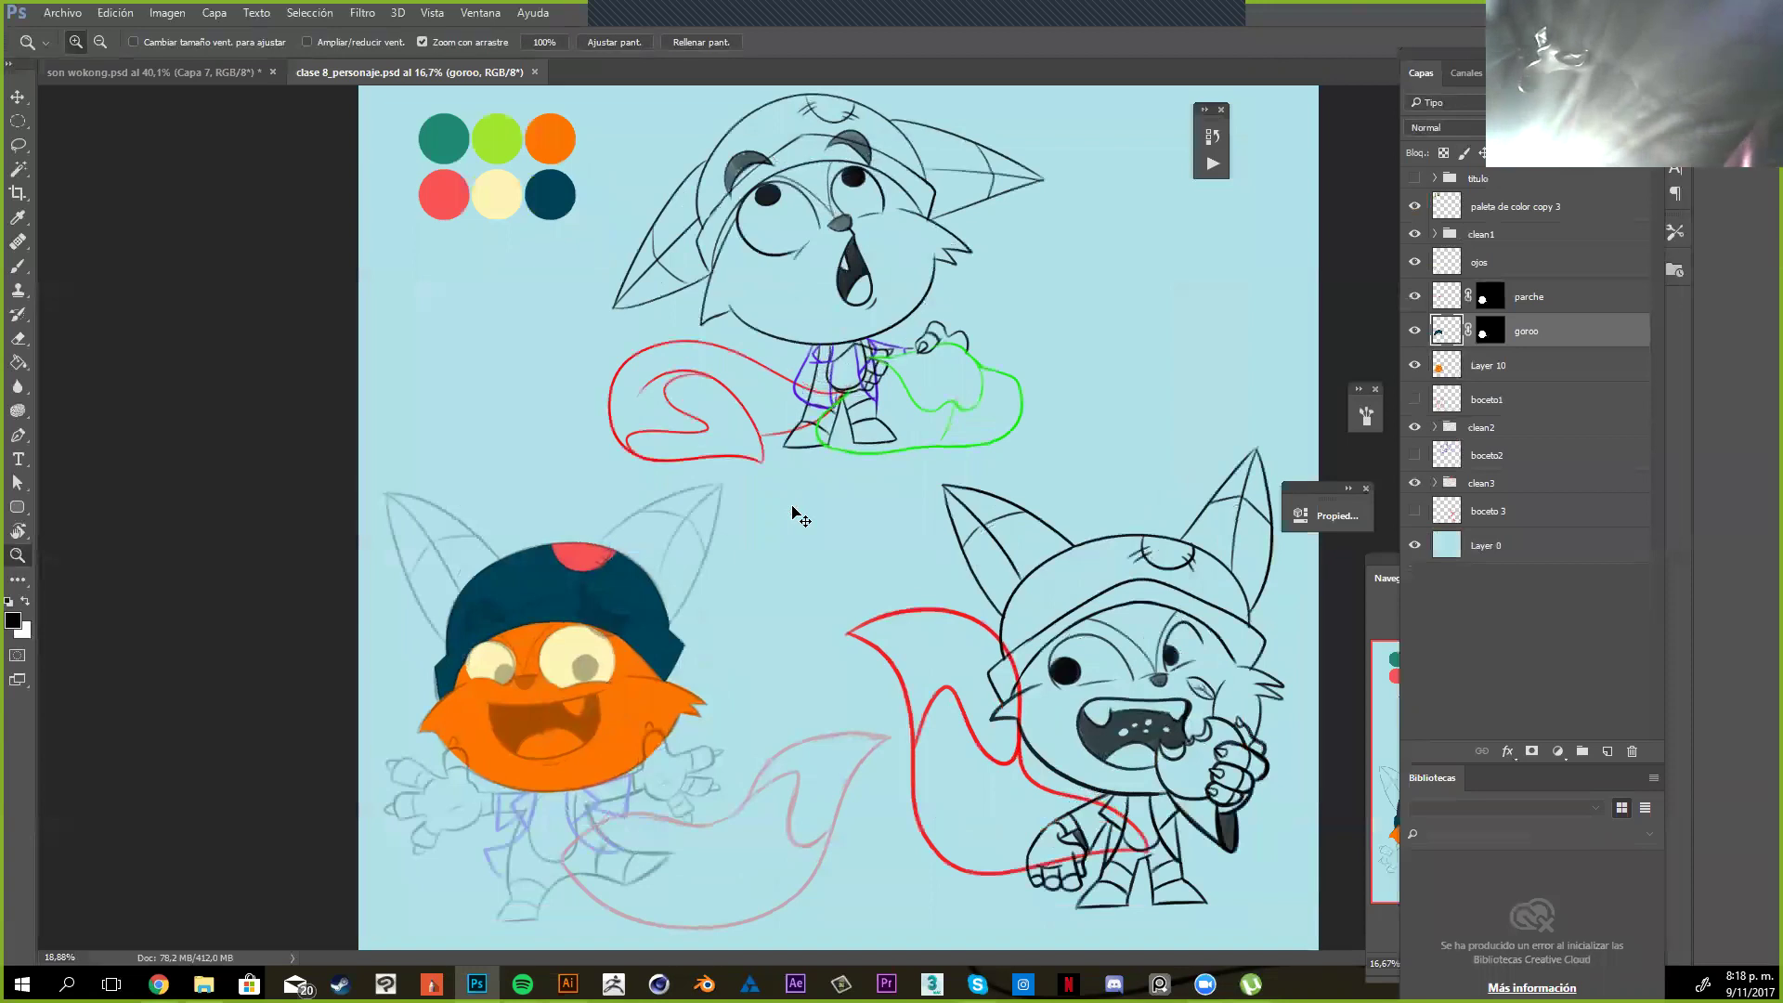
pyautogui.scroll(5, 796, 516)
pyautogui.press('v')
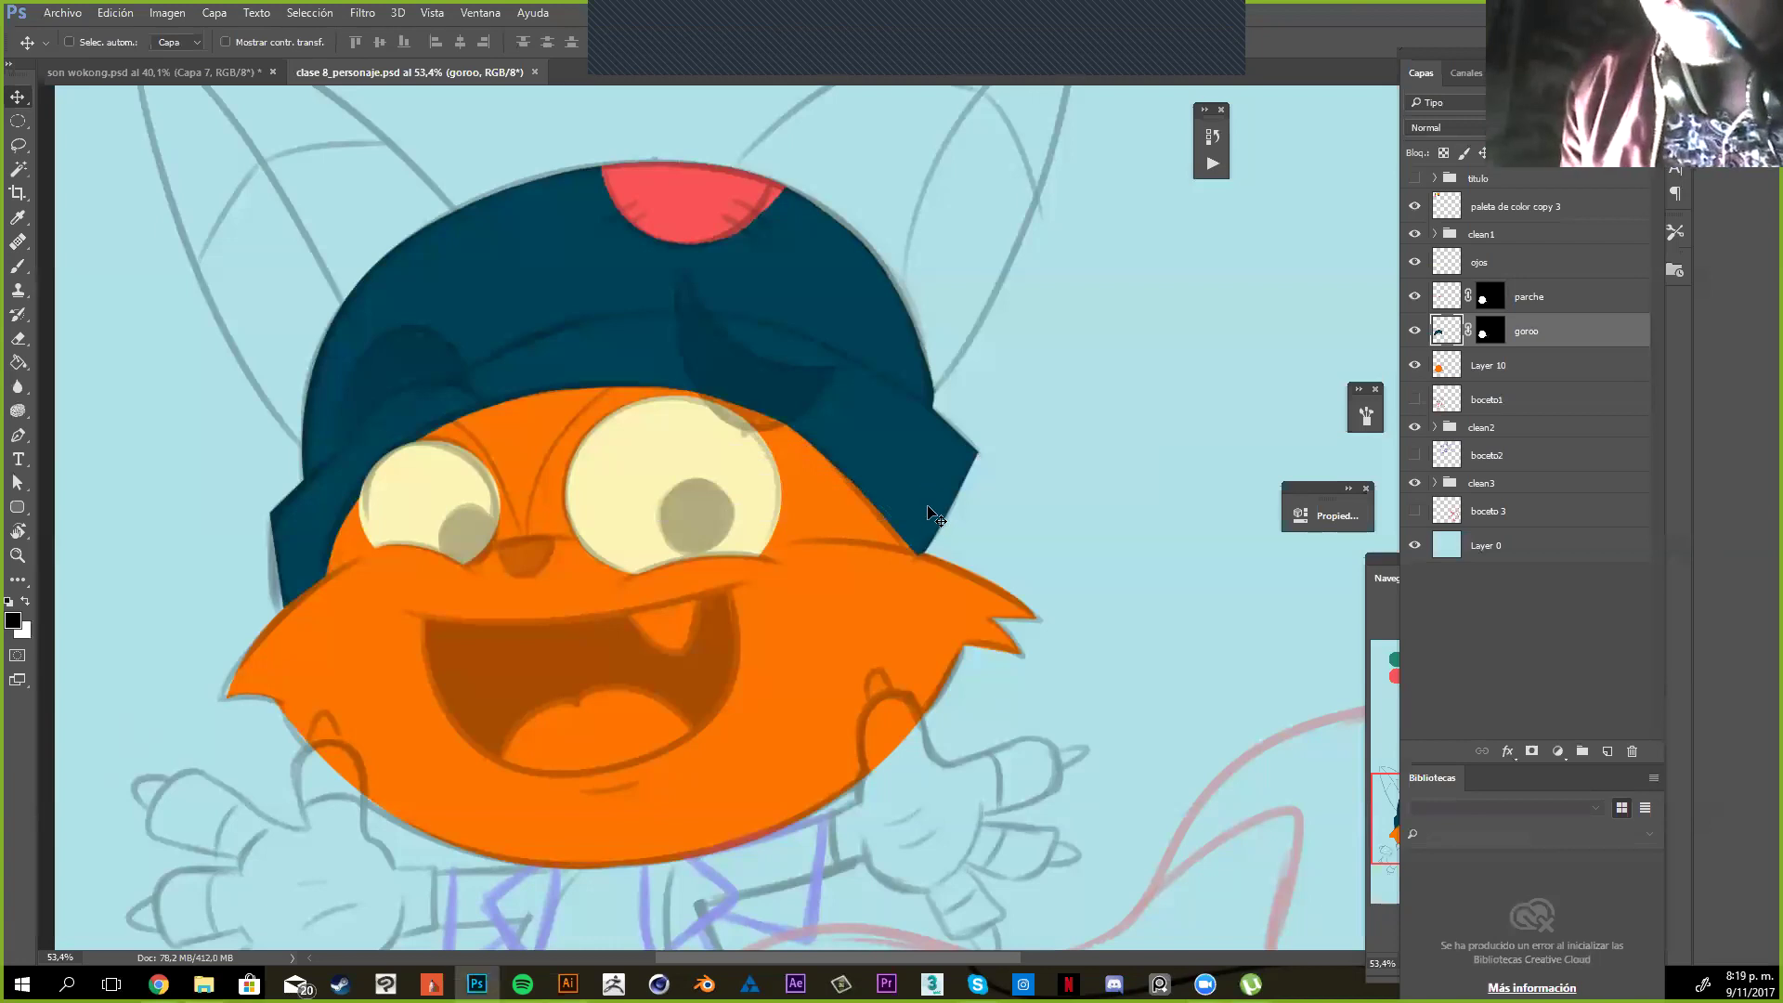
pyautogui.press('z')
pyautogui.moveTo(1029, 493); pyautogui.dragTo(993, 509)
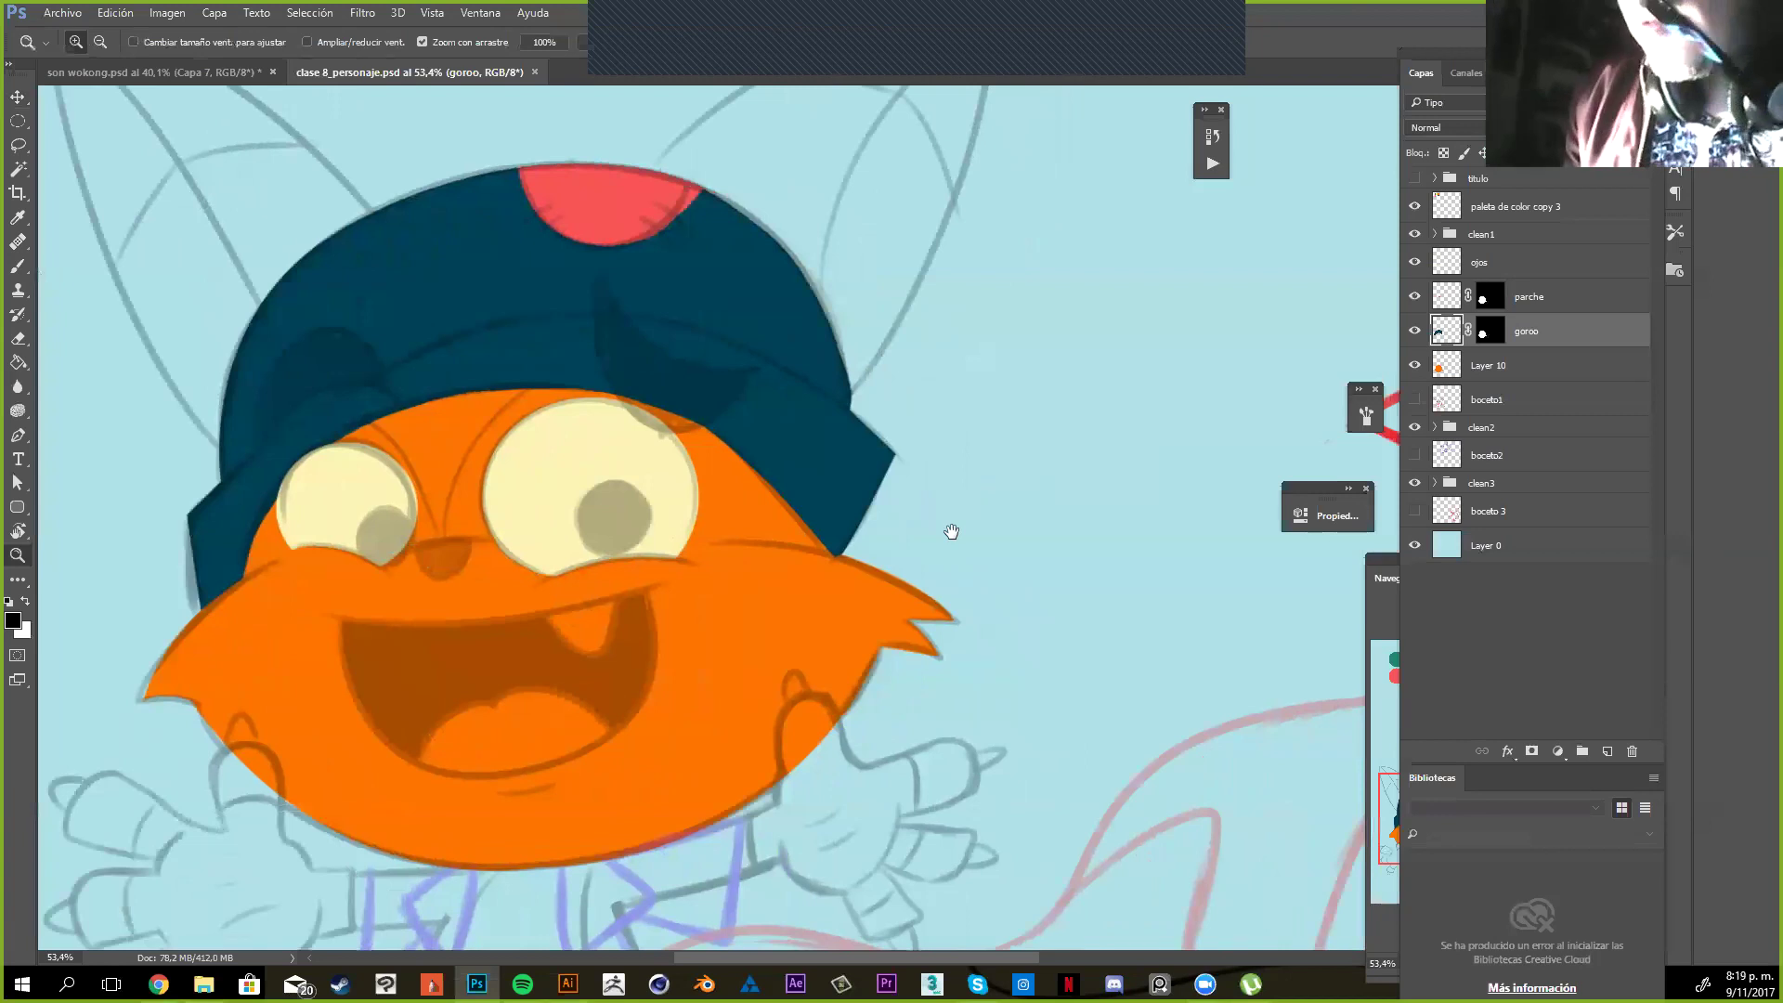
pyautogui.moveTo(592, 810); pyautogui.dragTo(741, 661)
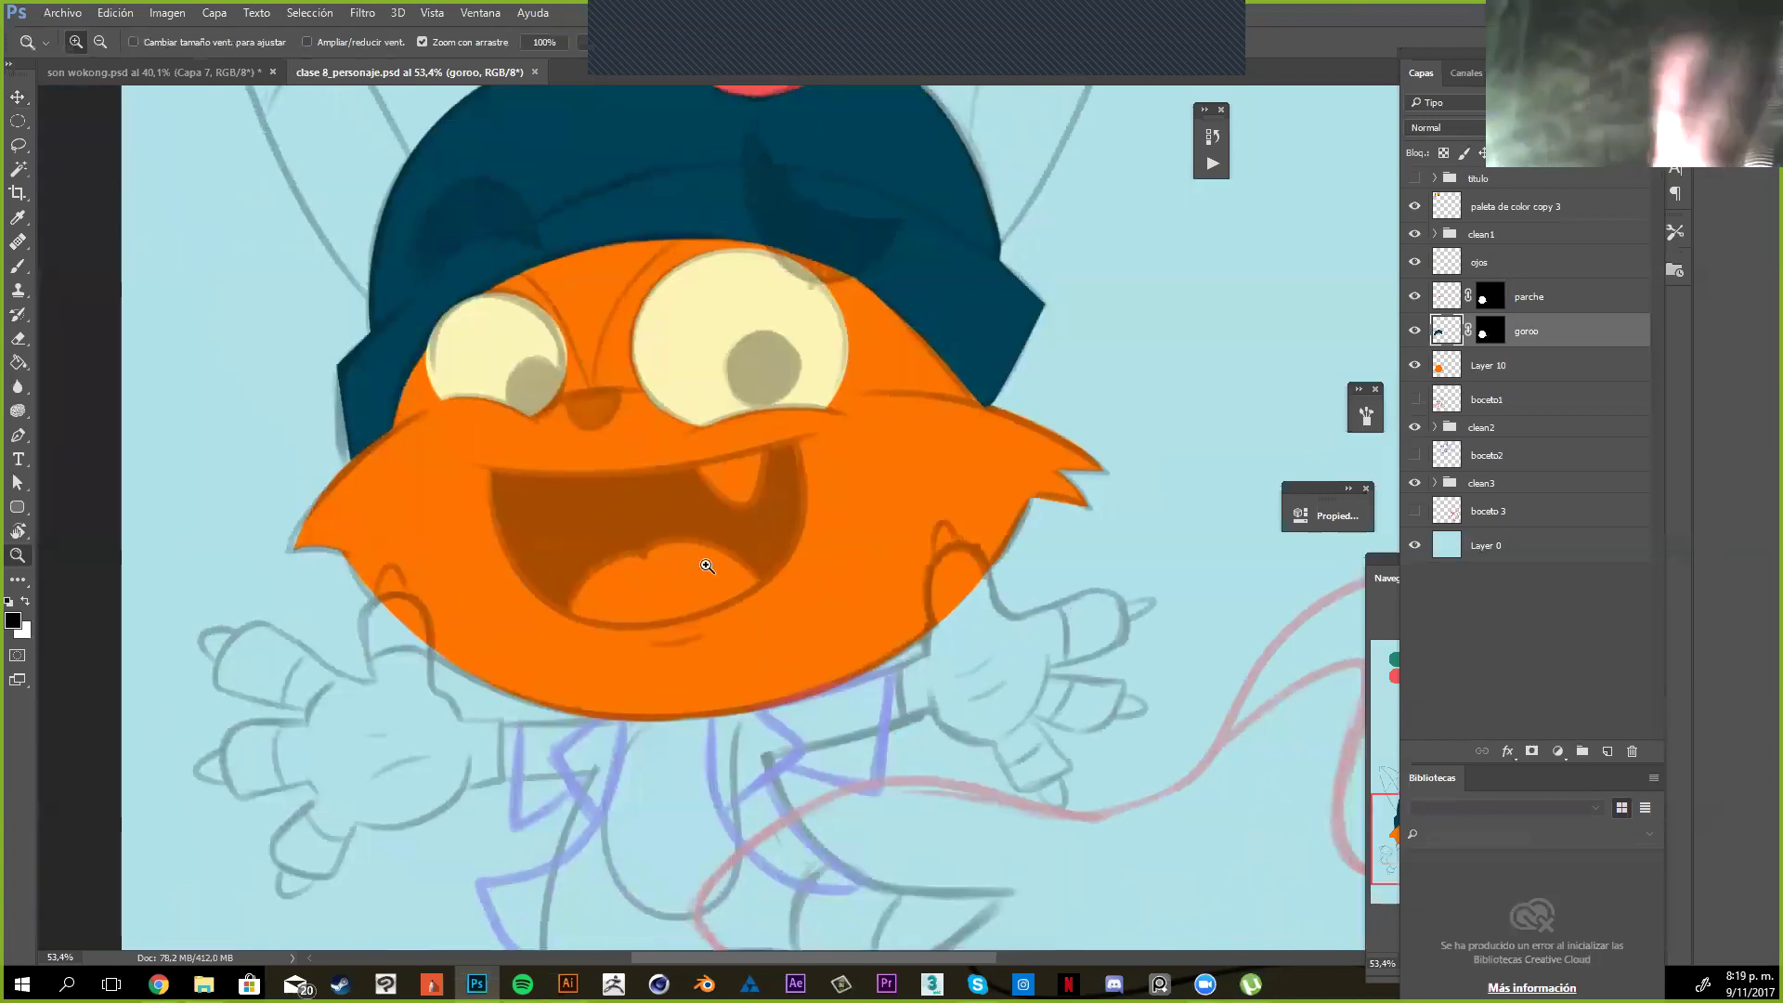
# Add a new layer directly above the orange face's Layer 10 and clip it to that layer
pyautogui.click(1541, 365)
pyautogui.moveTo(879, 441); pyautogui.dragTo(807, 315)
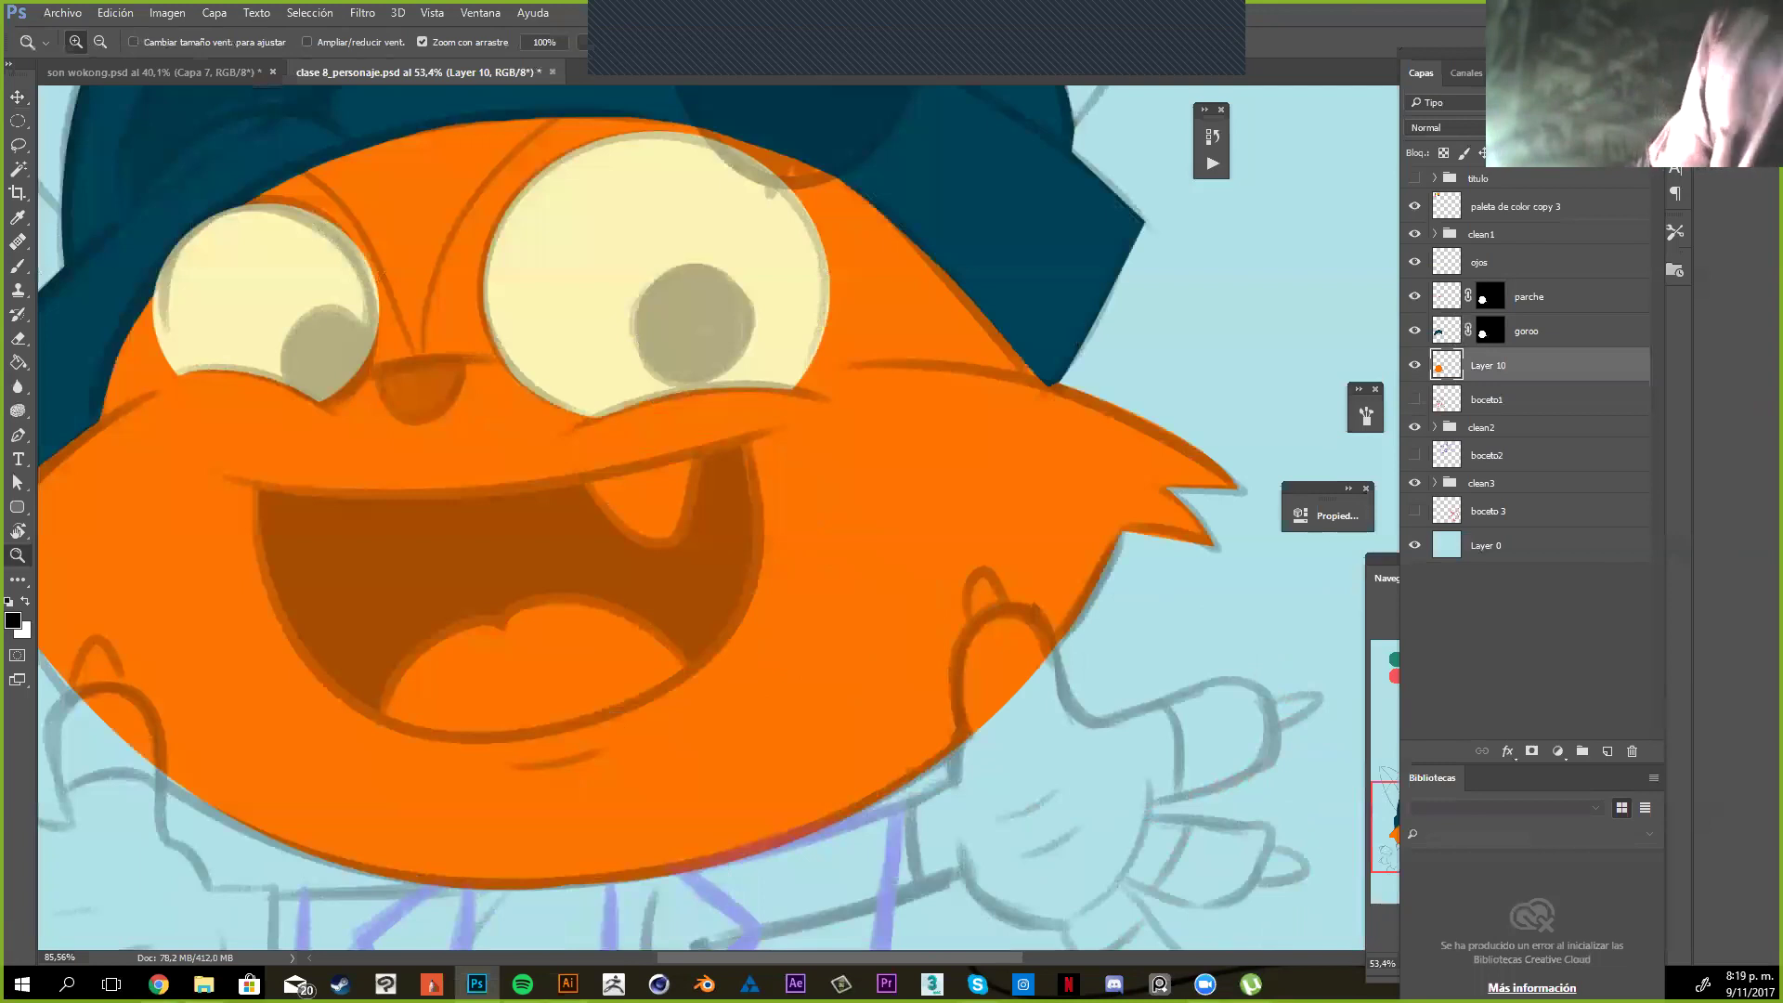
pyautogui.moveTo(687, 615); pyautogui.dragTo(708, 614)
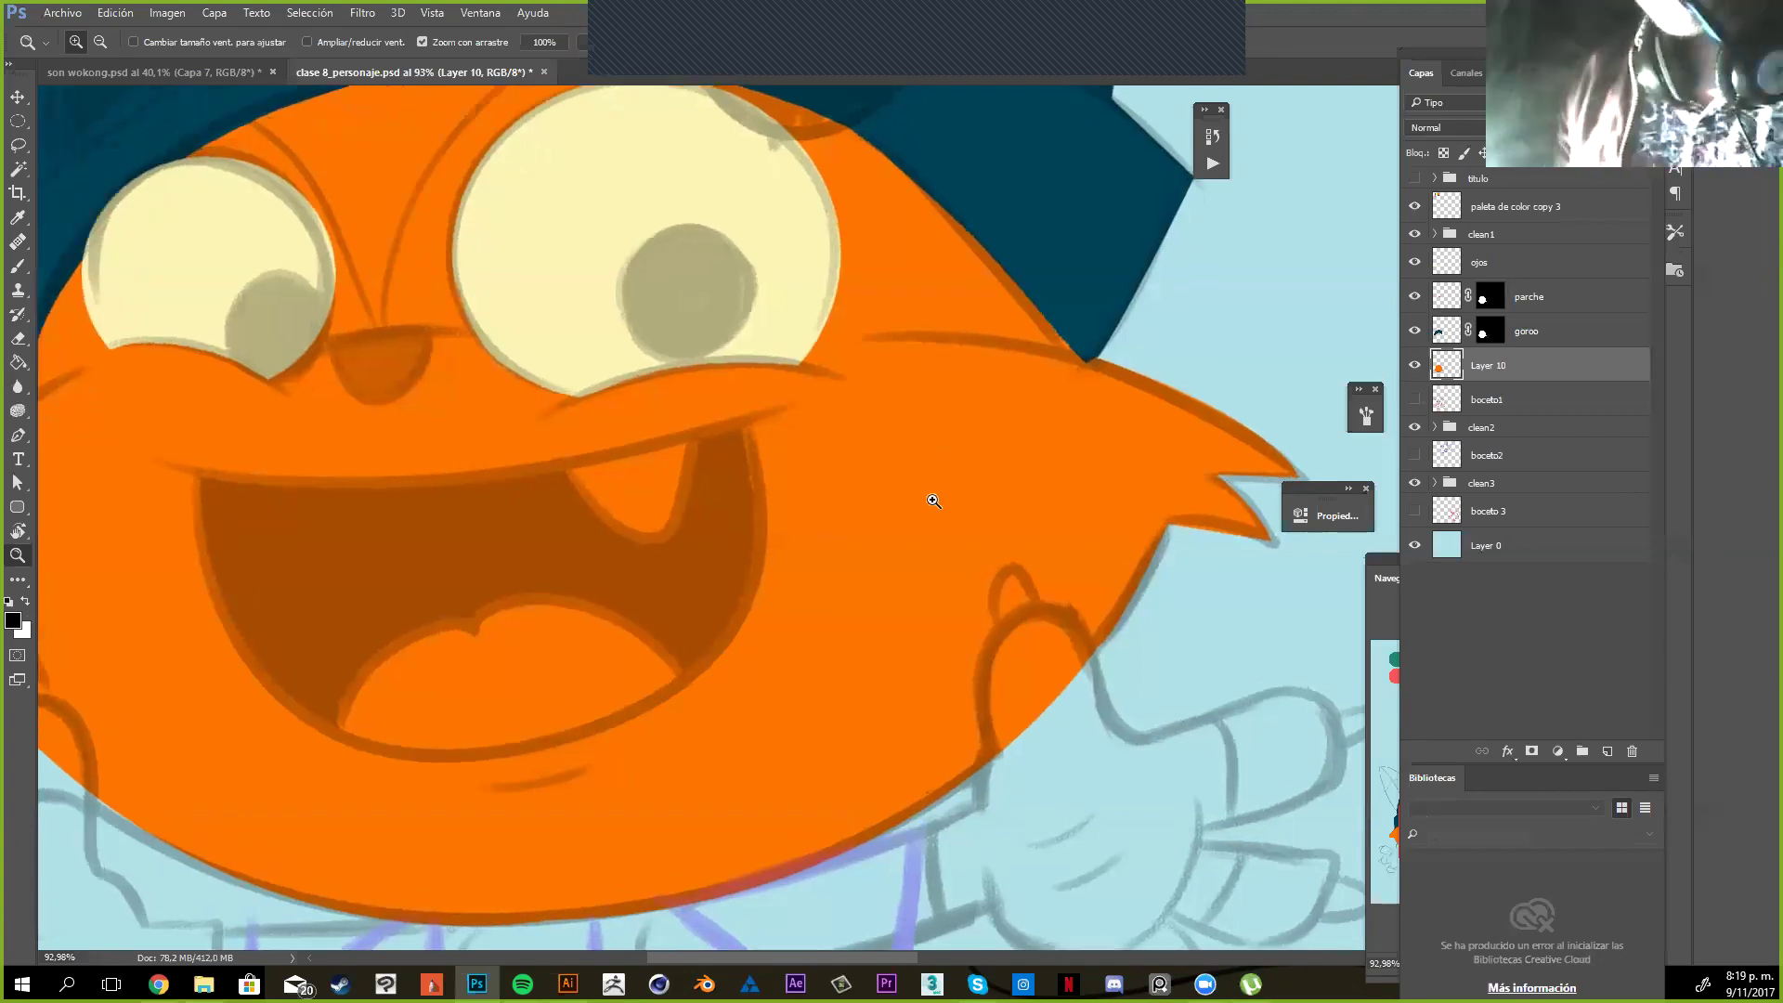
pyautogui.click(926, 575)
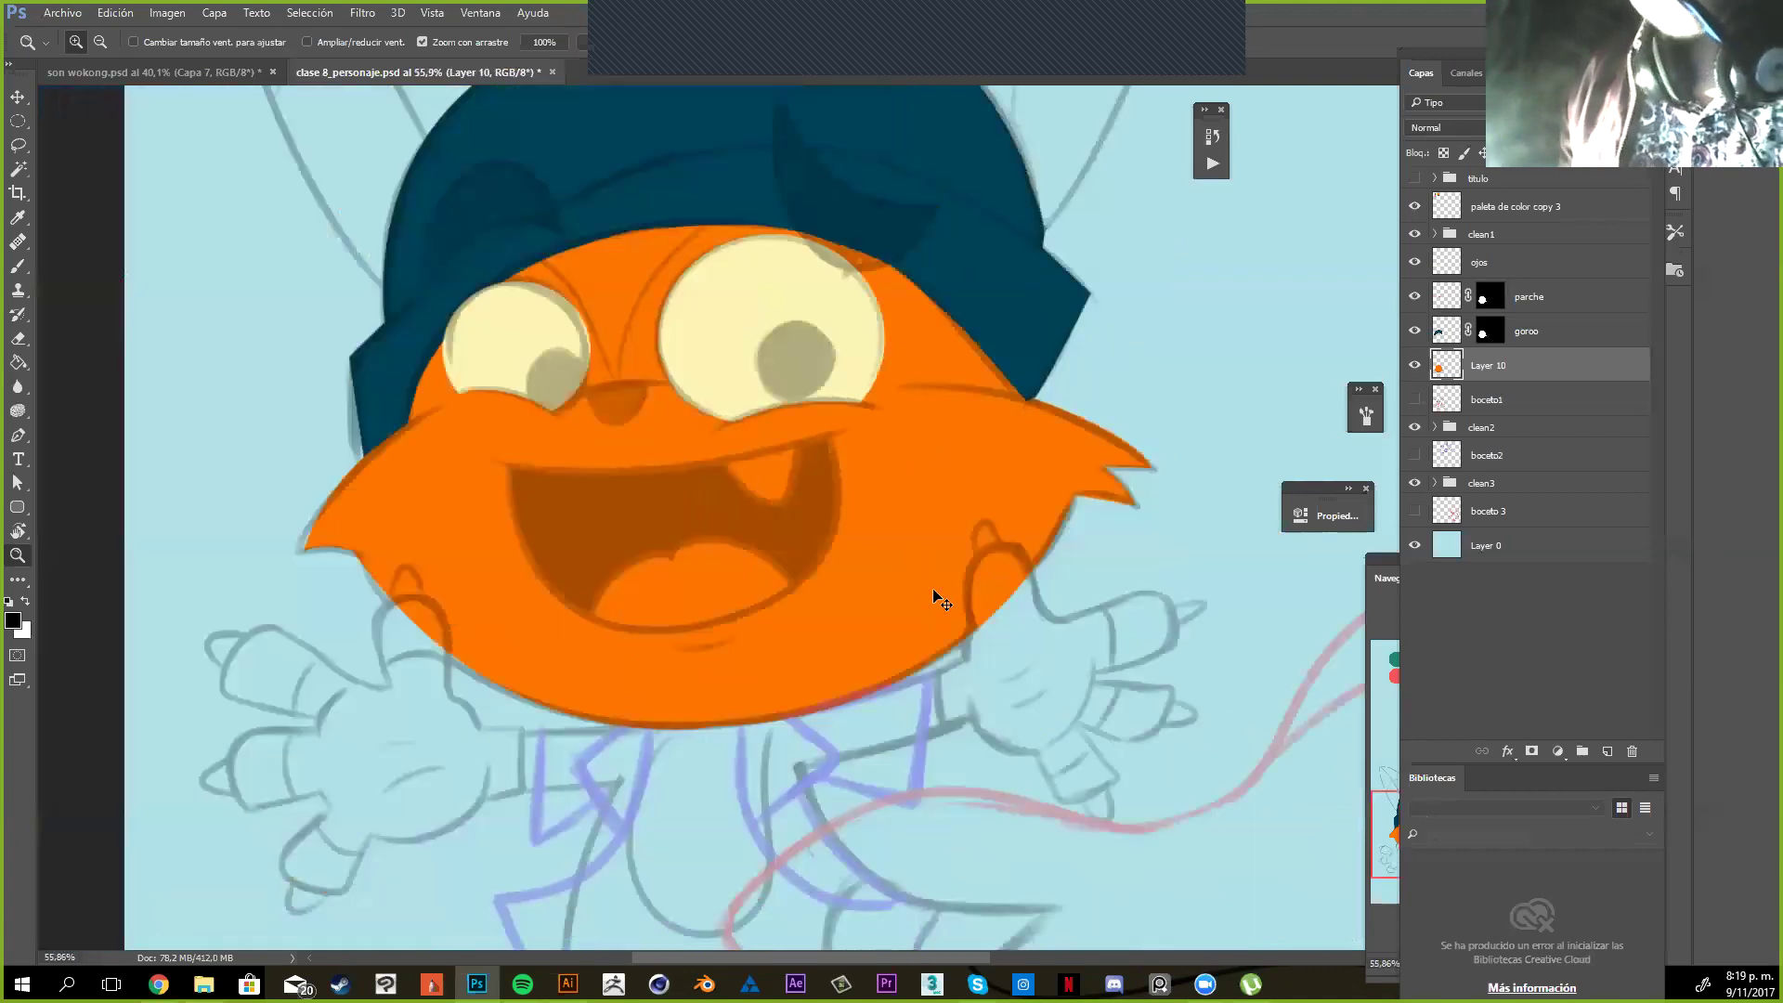
pyautogui.scroll(-7, 931, 599)
pyautogui.moveTo(934, 594); pyautogui.dragTo(934, 663)
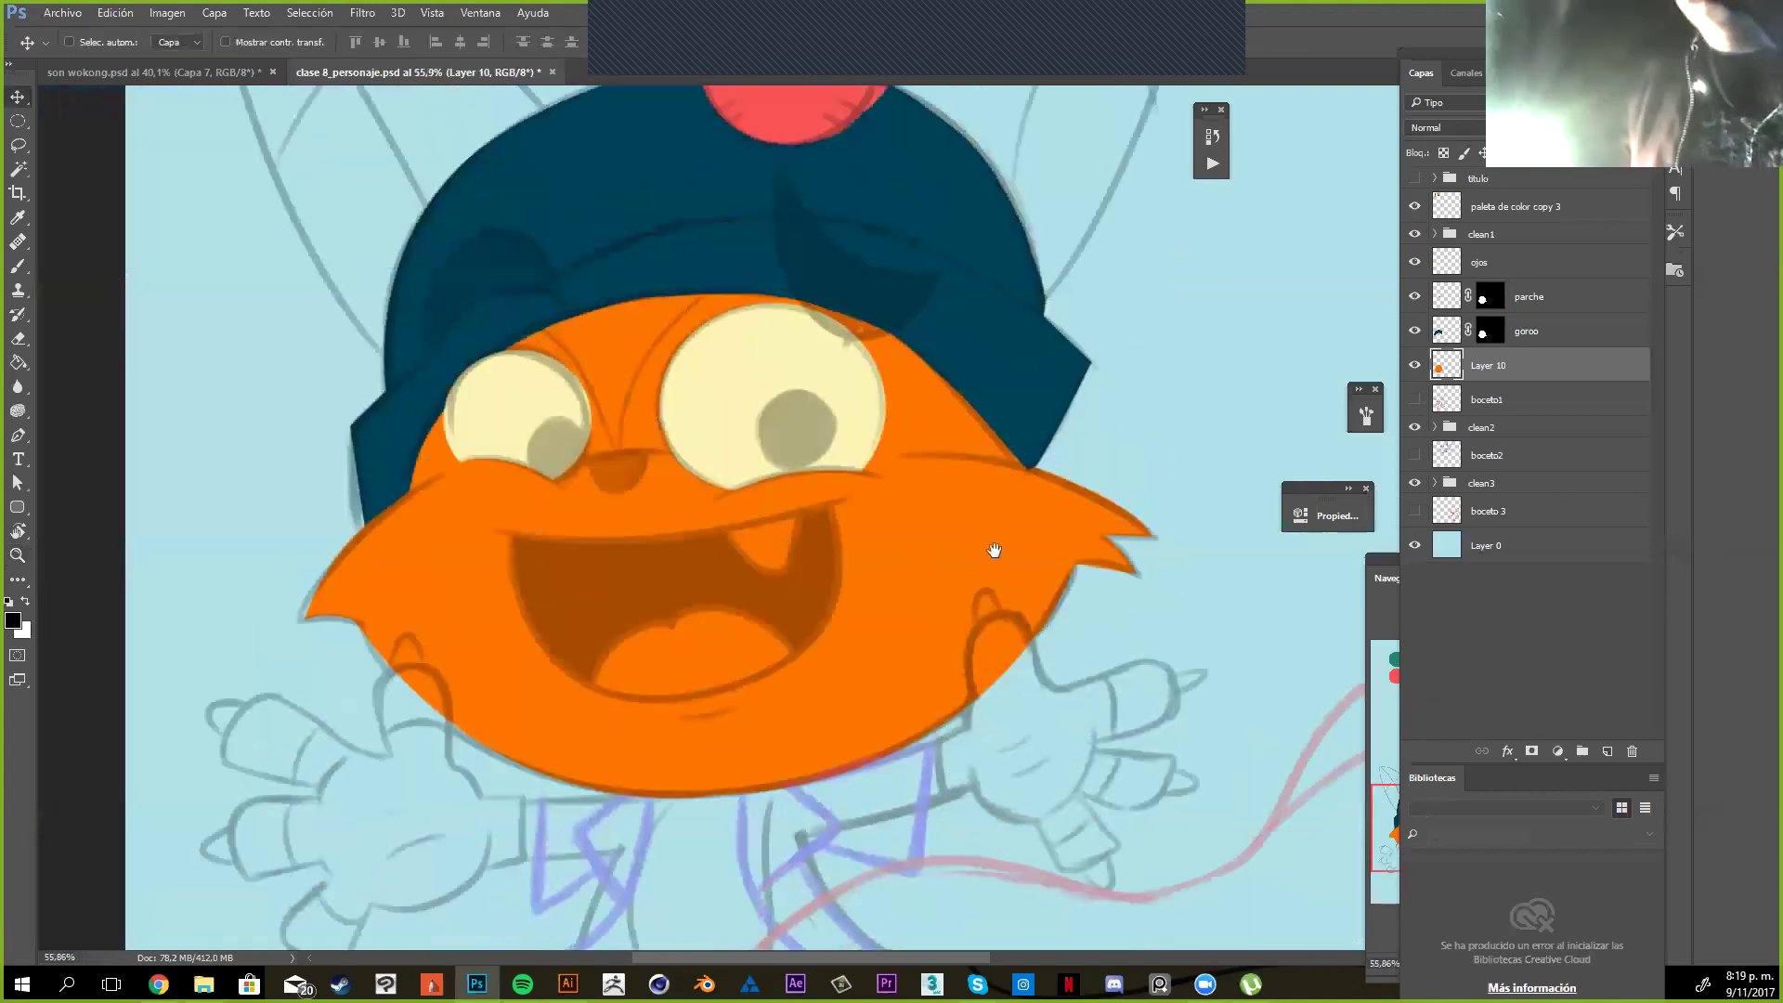
pyautogui.moveTo(994, 550); pyautogui.dragTo(1002, 520)
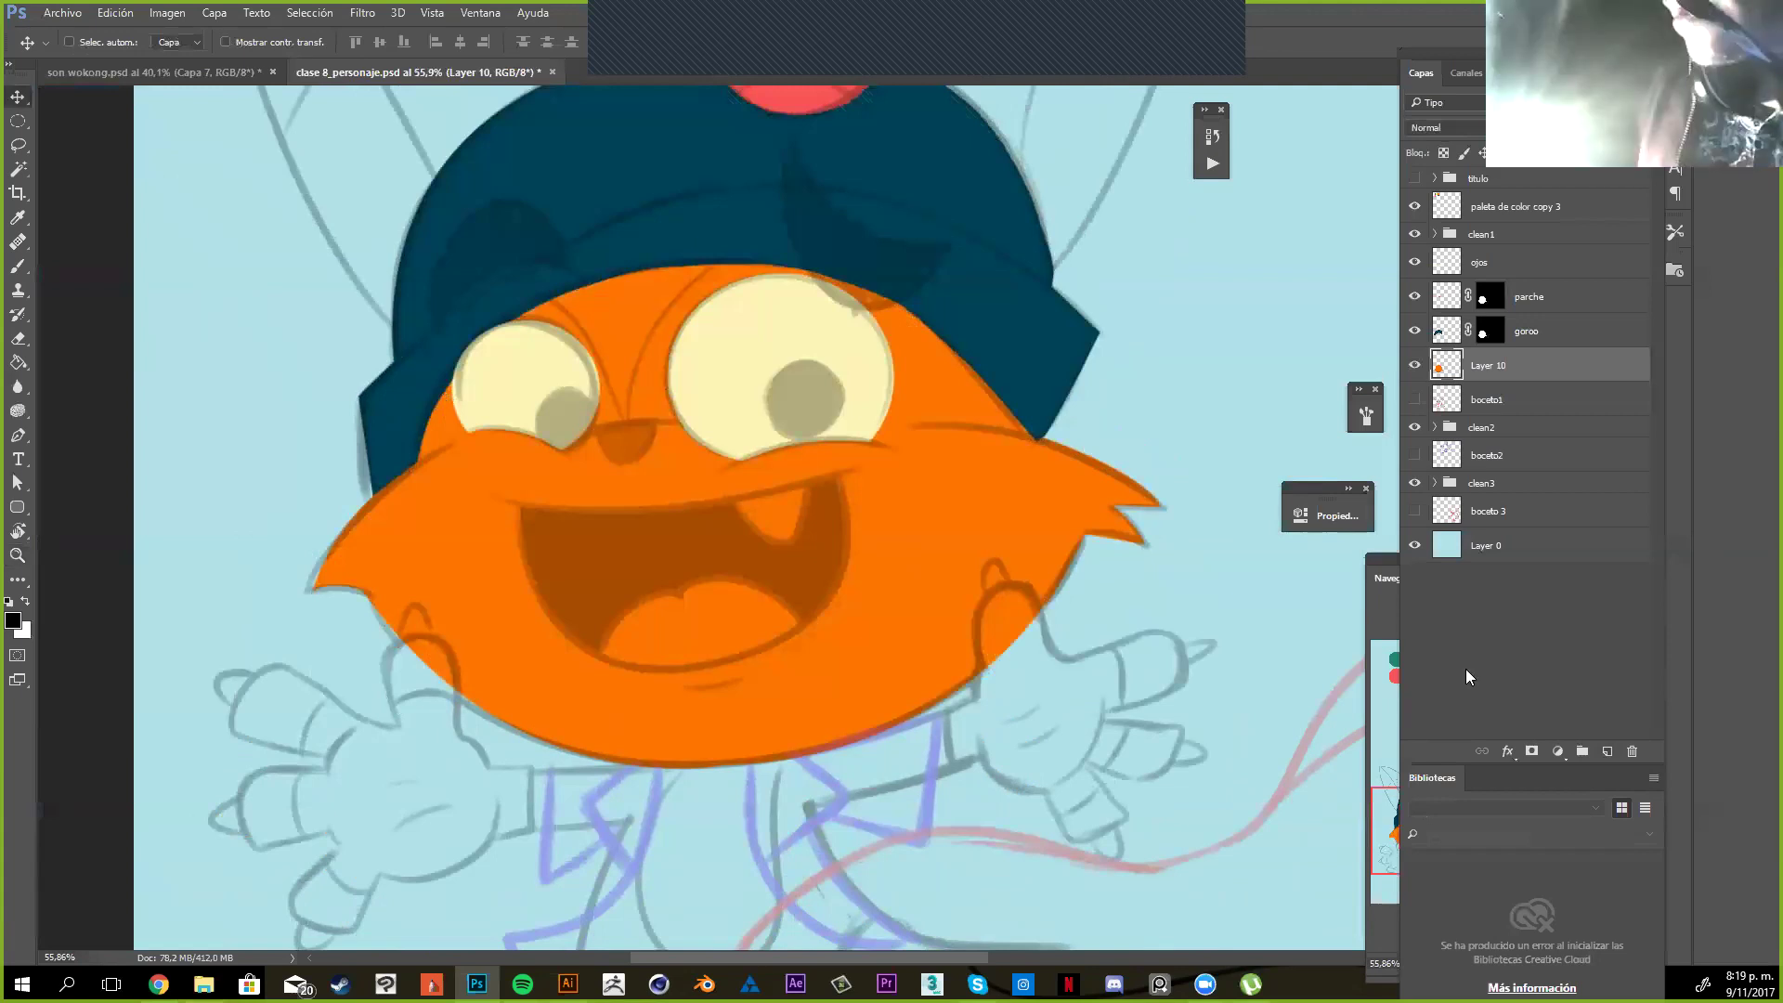
pyautogui.click(1606, 750)
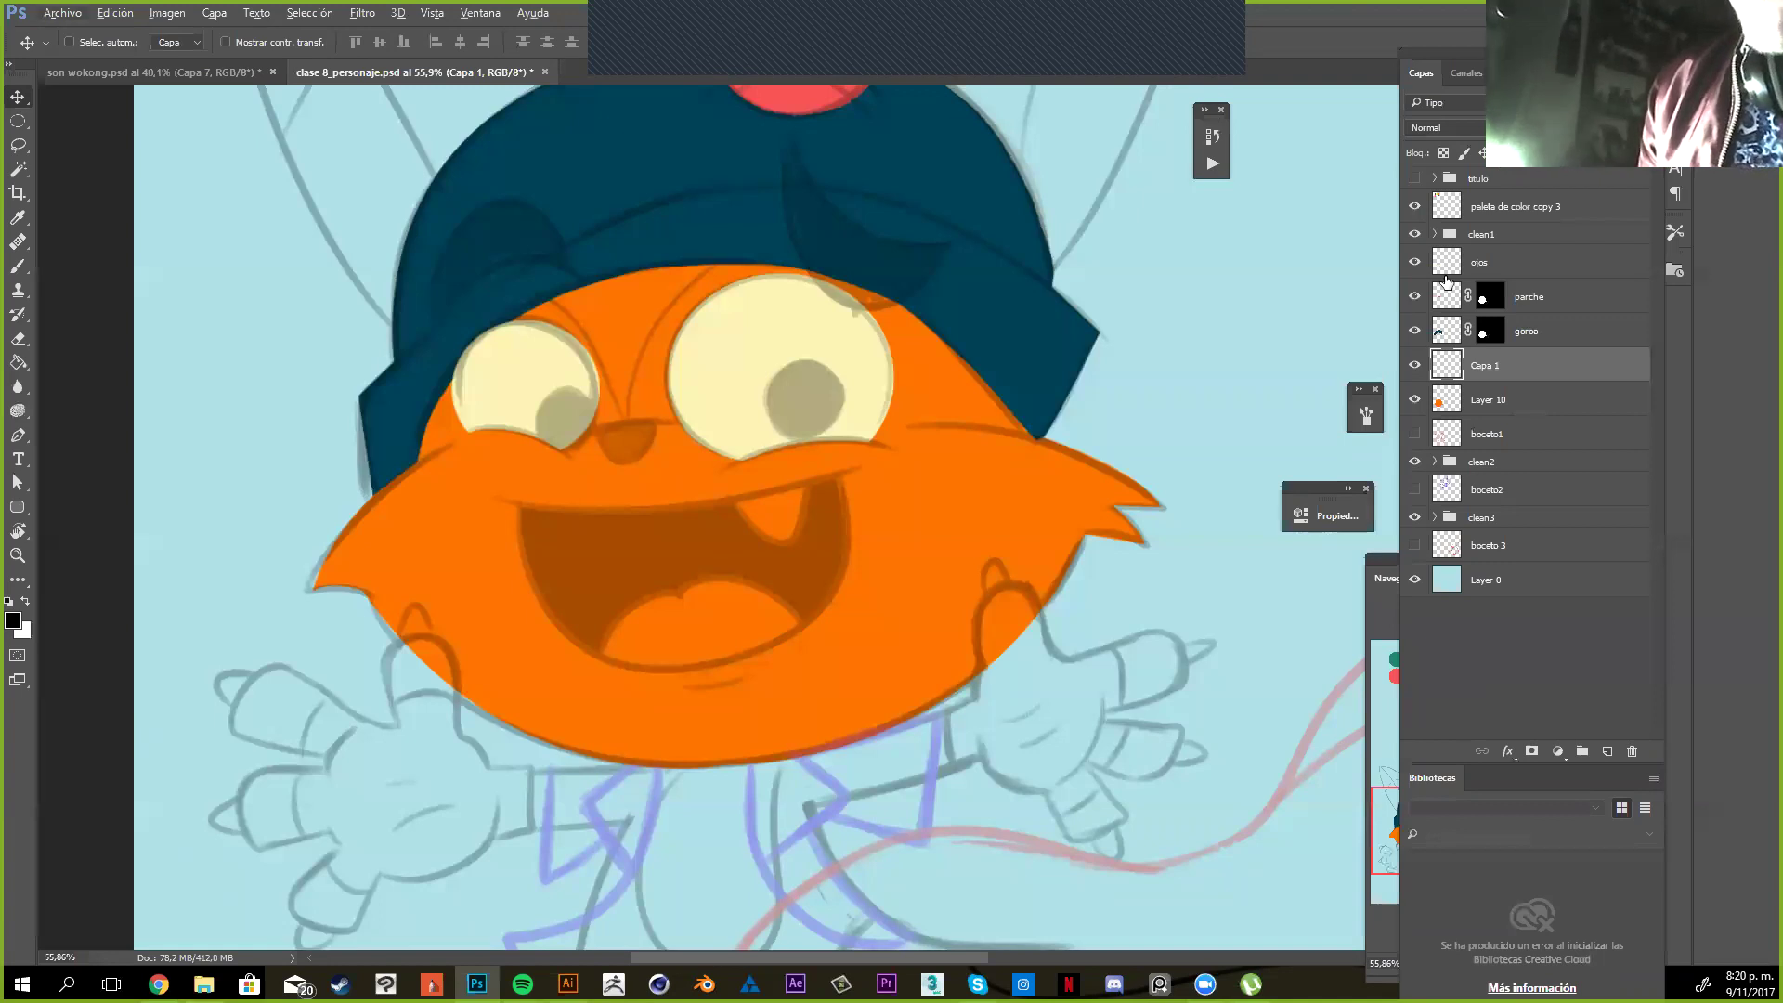
pyautogui.press('alt')
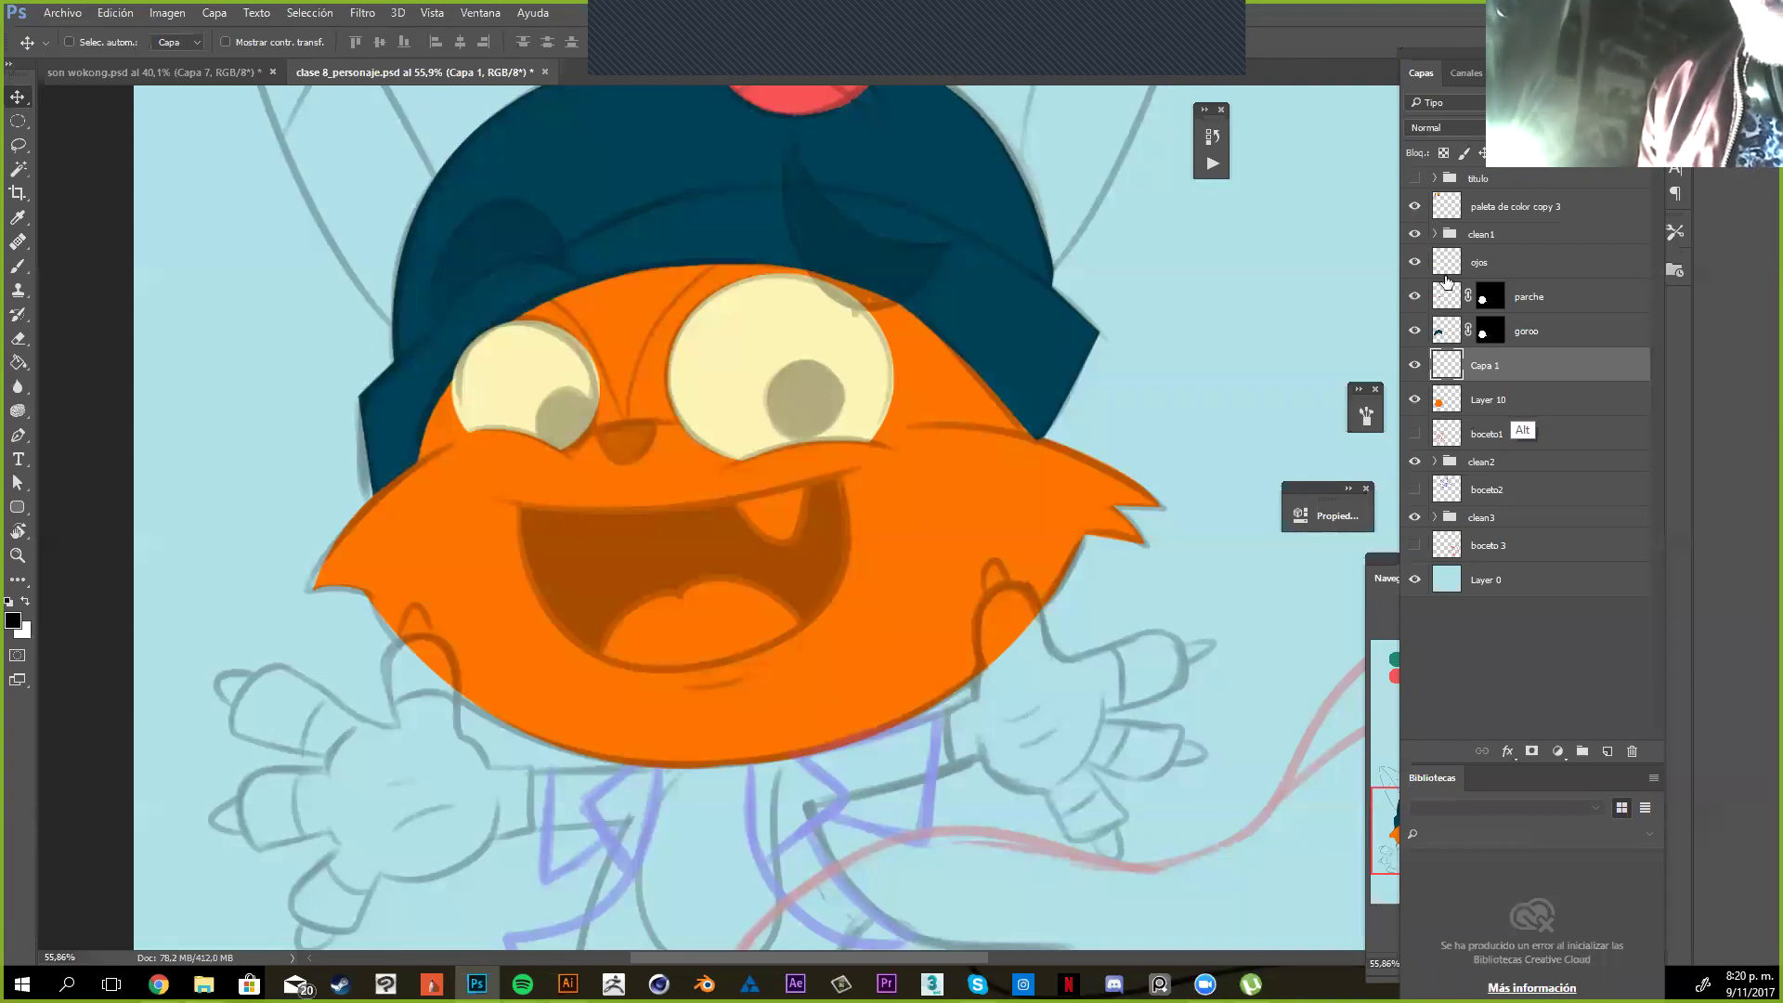
pyautogui.hotkey('ctrl', 'alt', 'g')
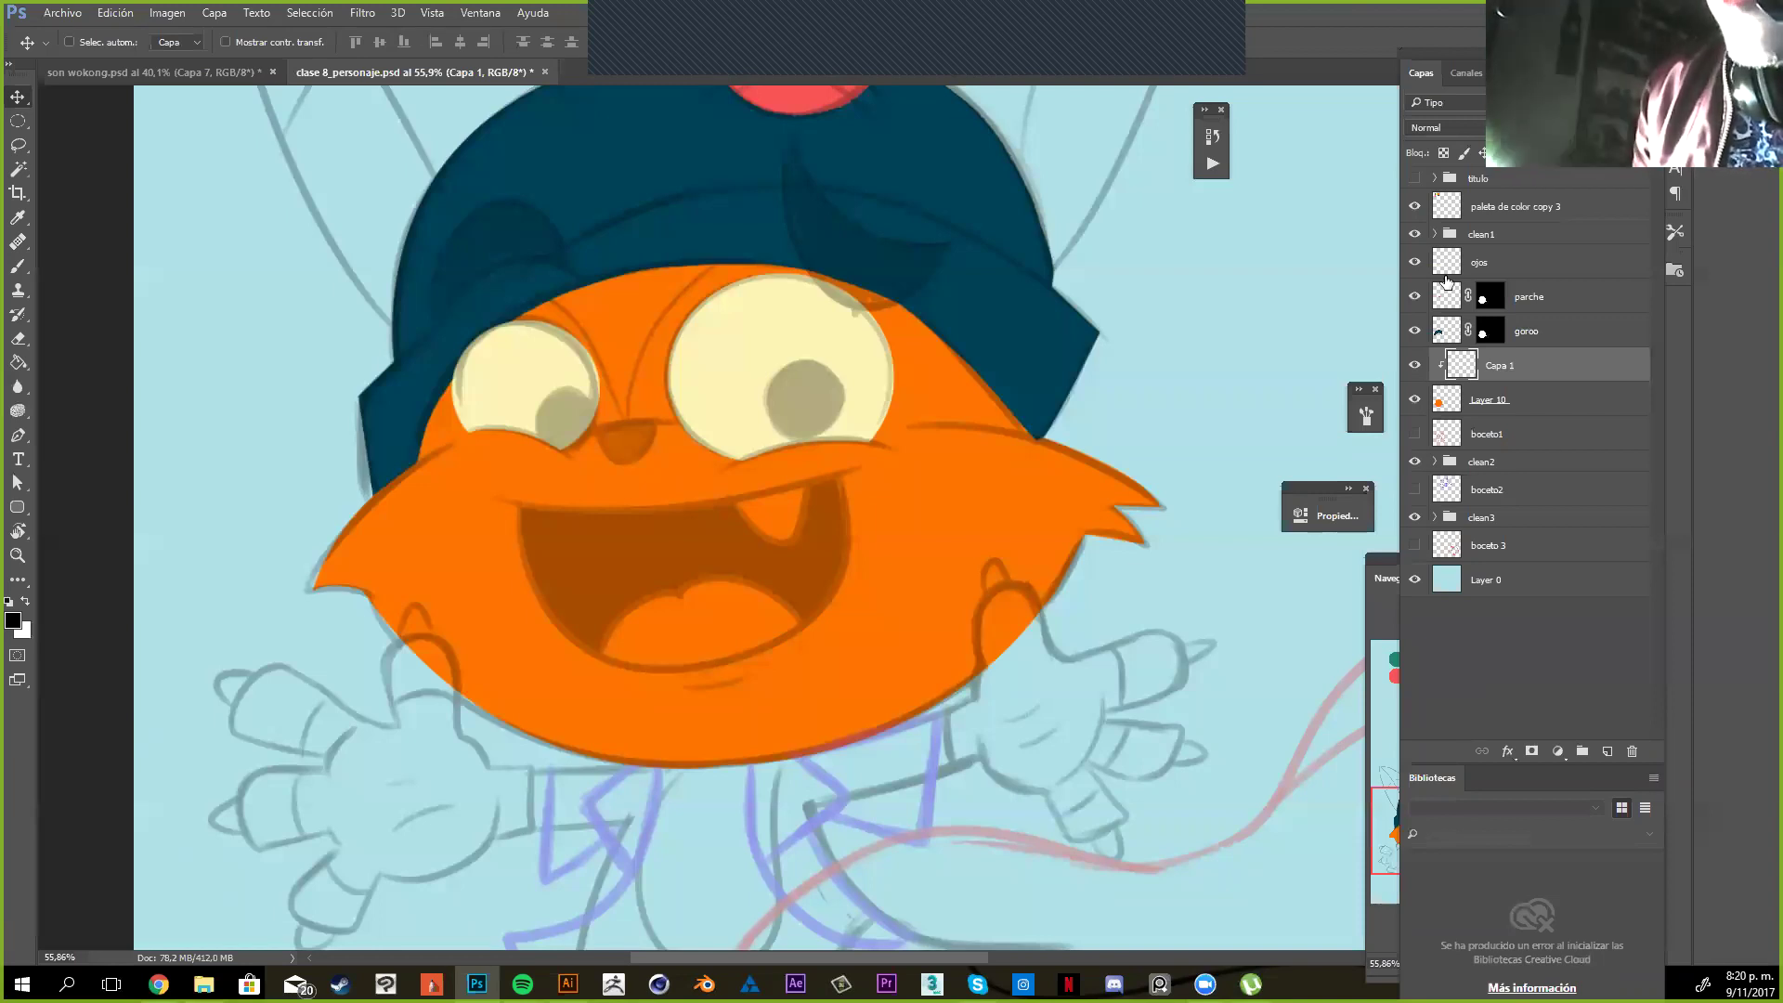
# Select the orange face's Layer 10, toggle its visibility off and on, and return to the clipped Capa 1 layer
pyautogui.hotkey('alt', '[')
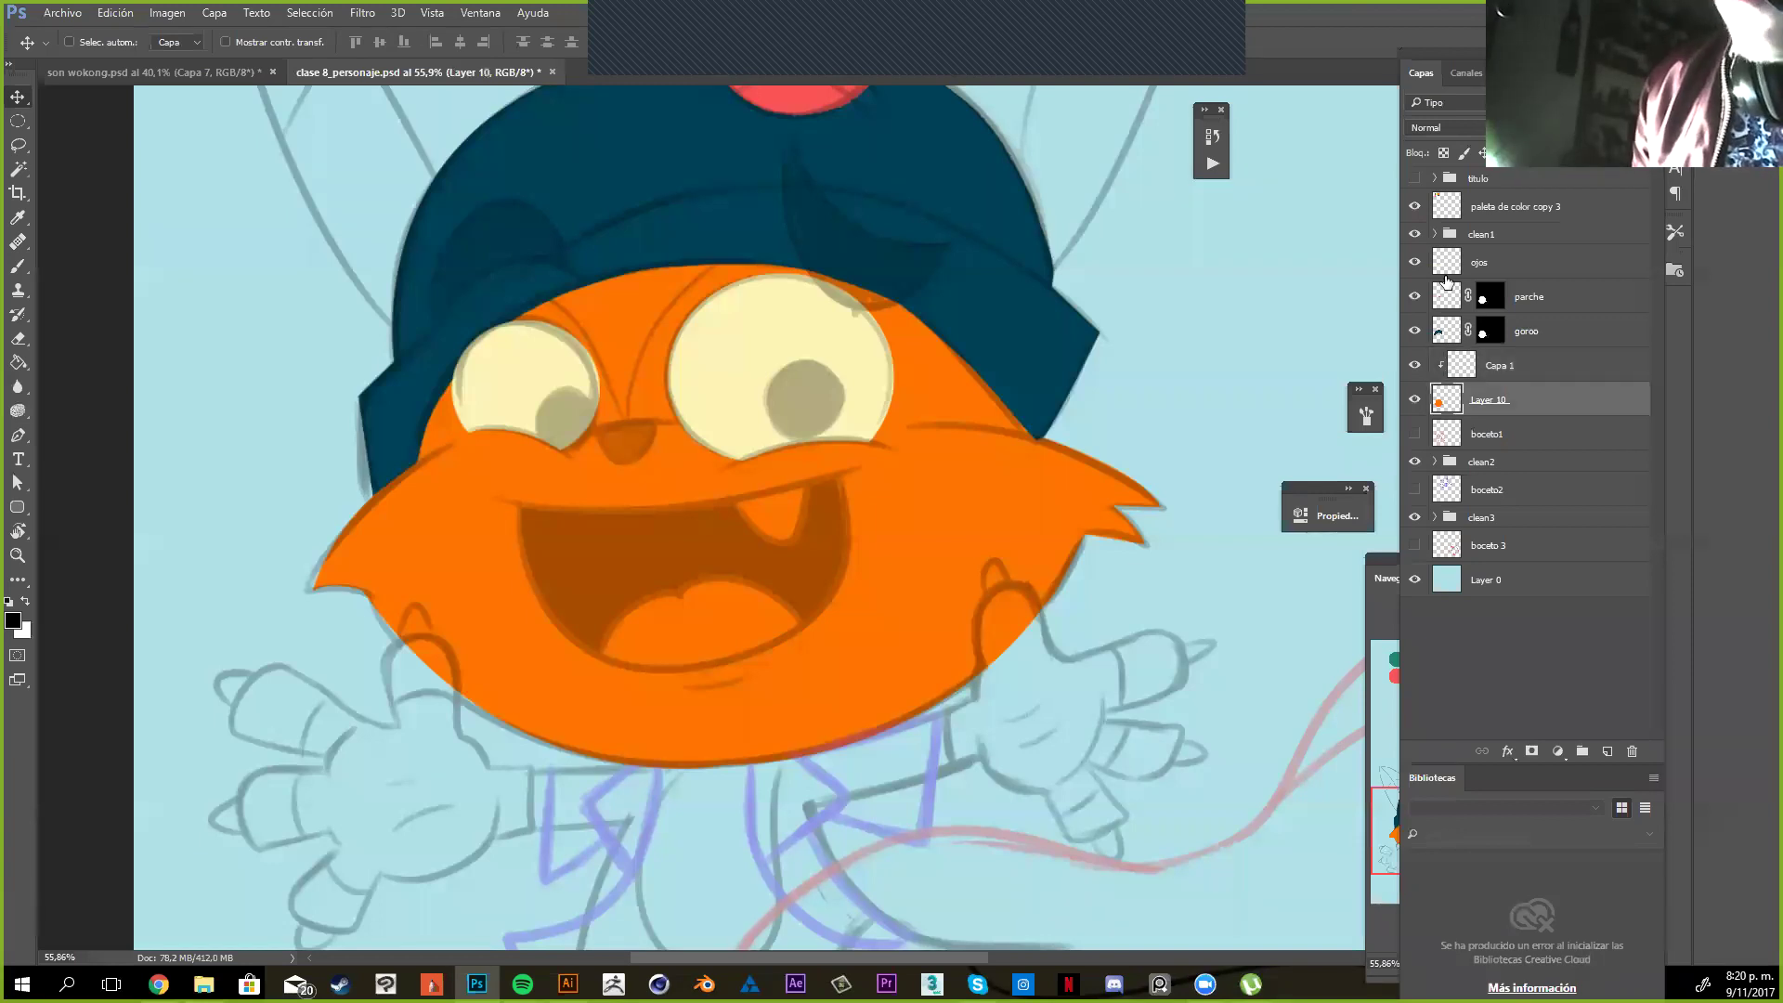
pyautogui.hotkey('ctrl', ',')
pyautogui.hotkey('ctrl', ',')
pyautogui.hotkey('alt', ']')
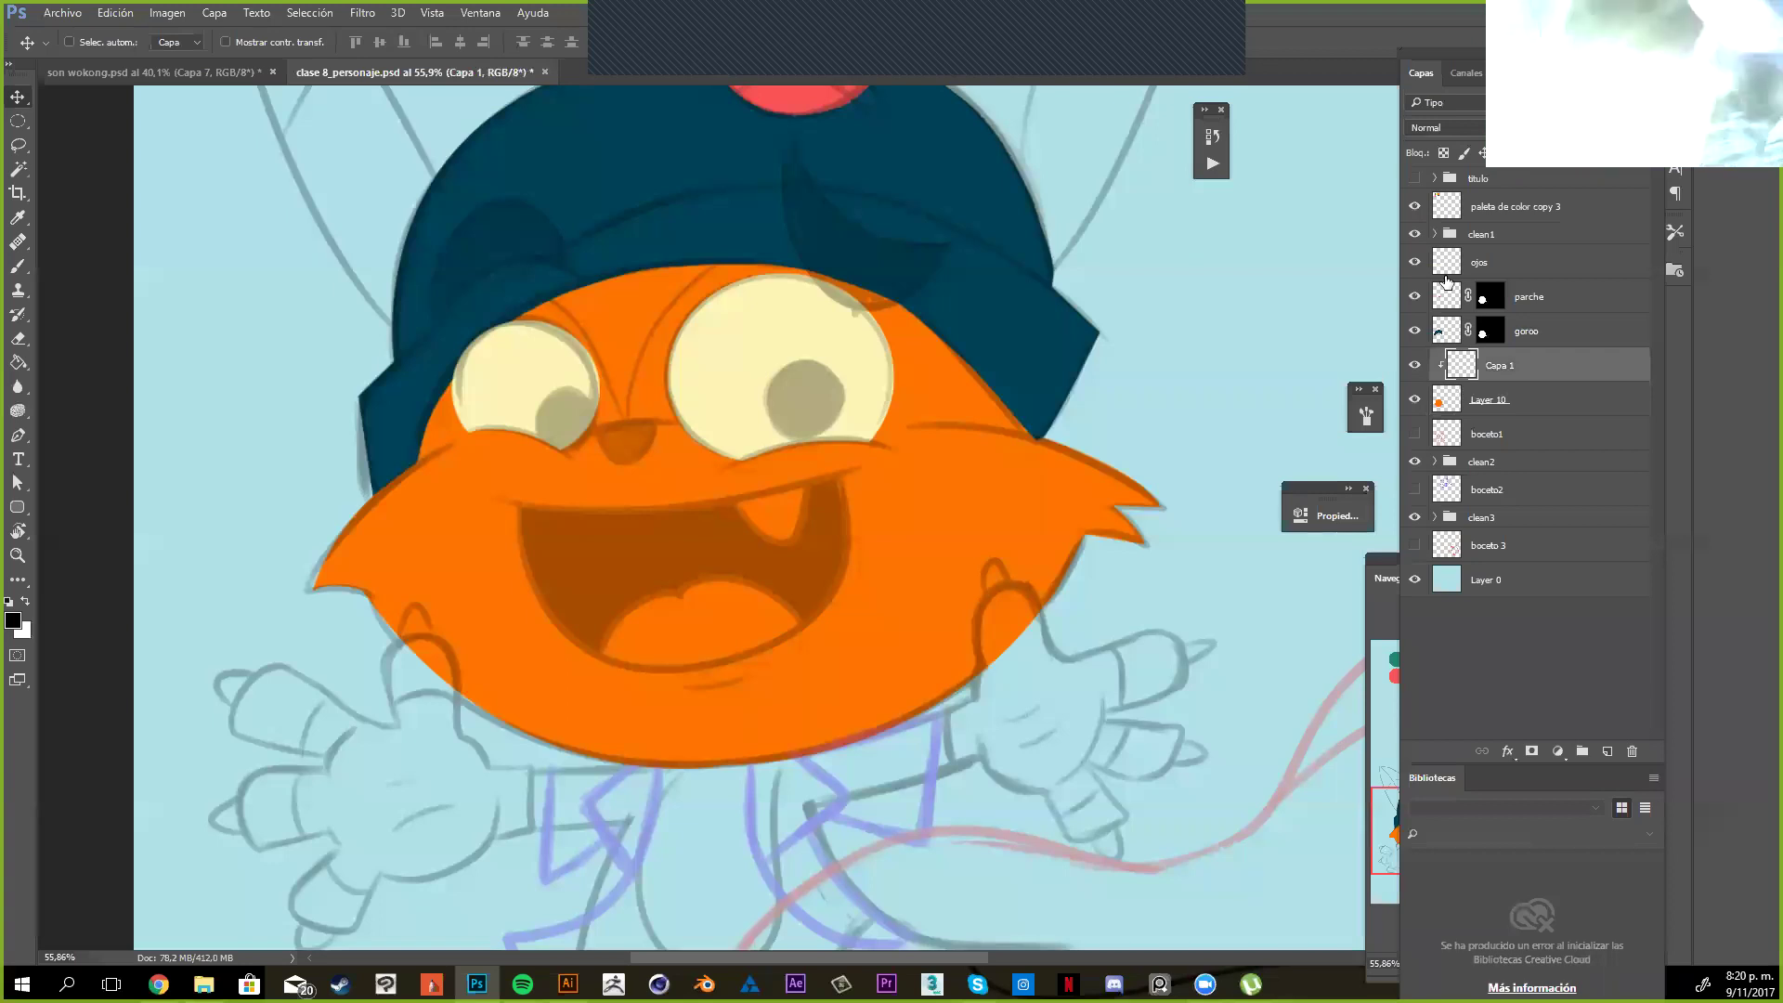
# Set up a 136 px textured brush with dark brown, try a shadow stroke along the face's lower-right edge, and undo it
pyautogui.press('b')
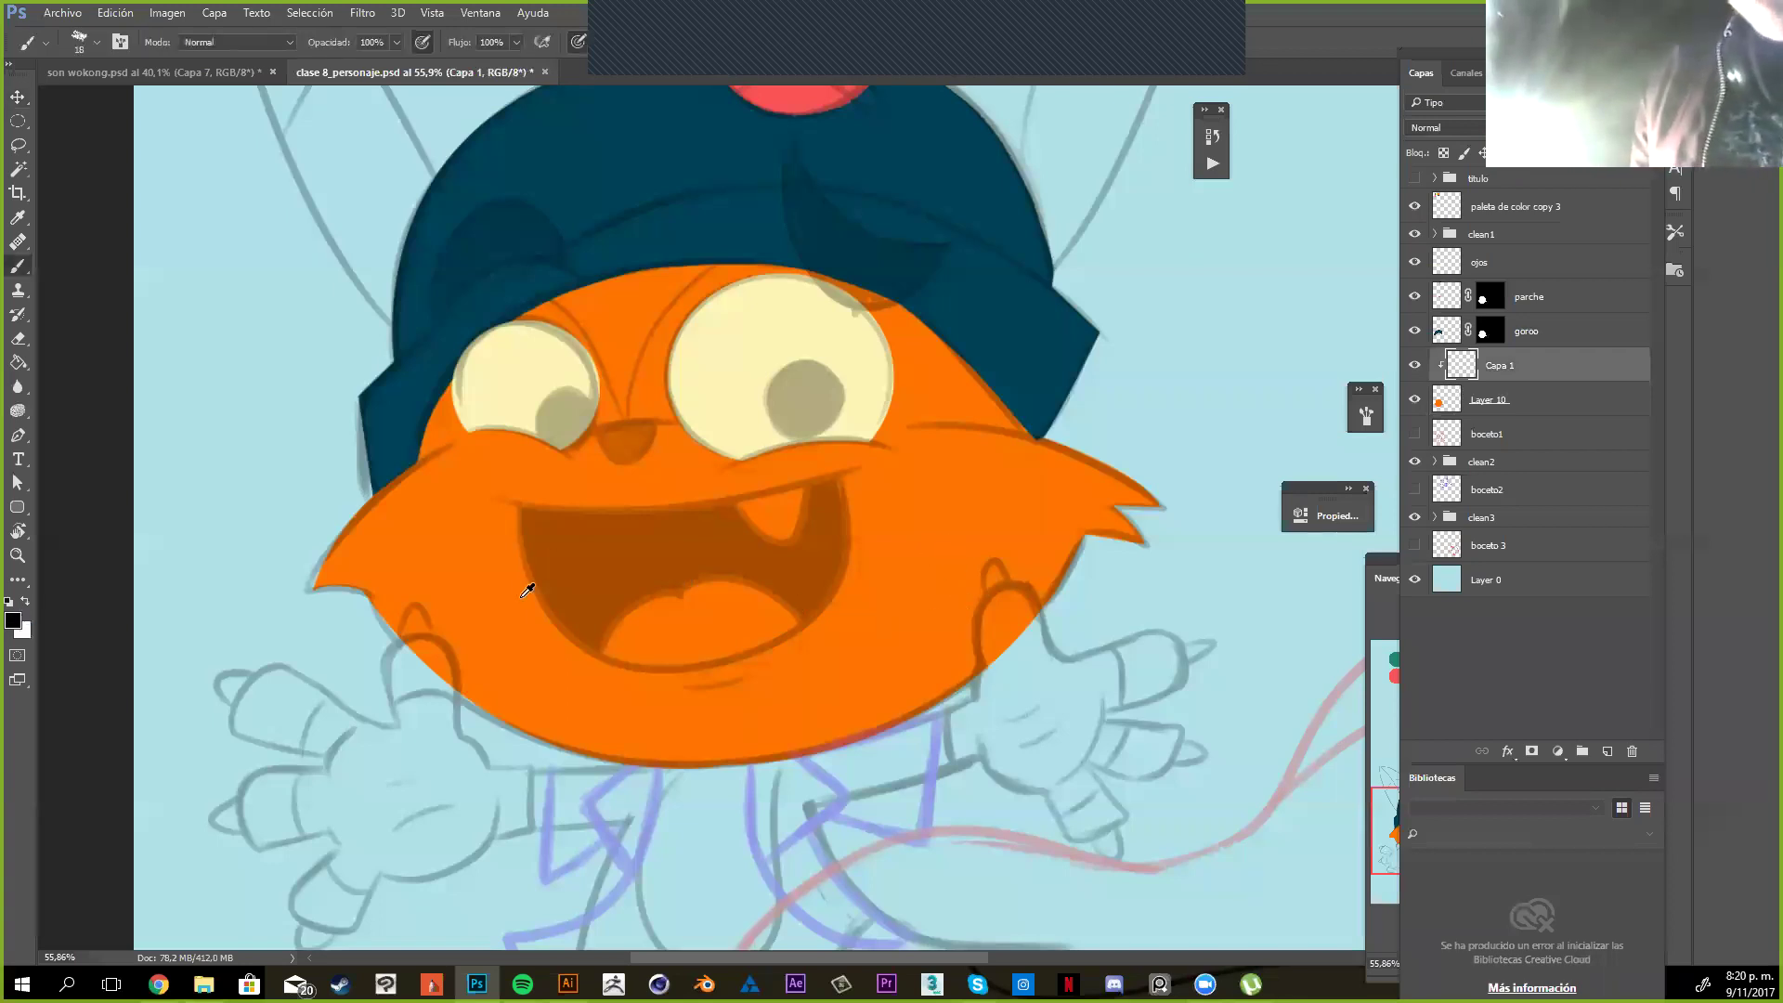
pyautogui.click(994, 598)
pyautogui.click(1216, 469)
pyautogui.rightClick(940, 544)
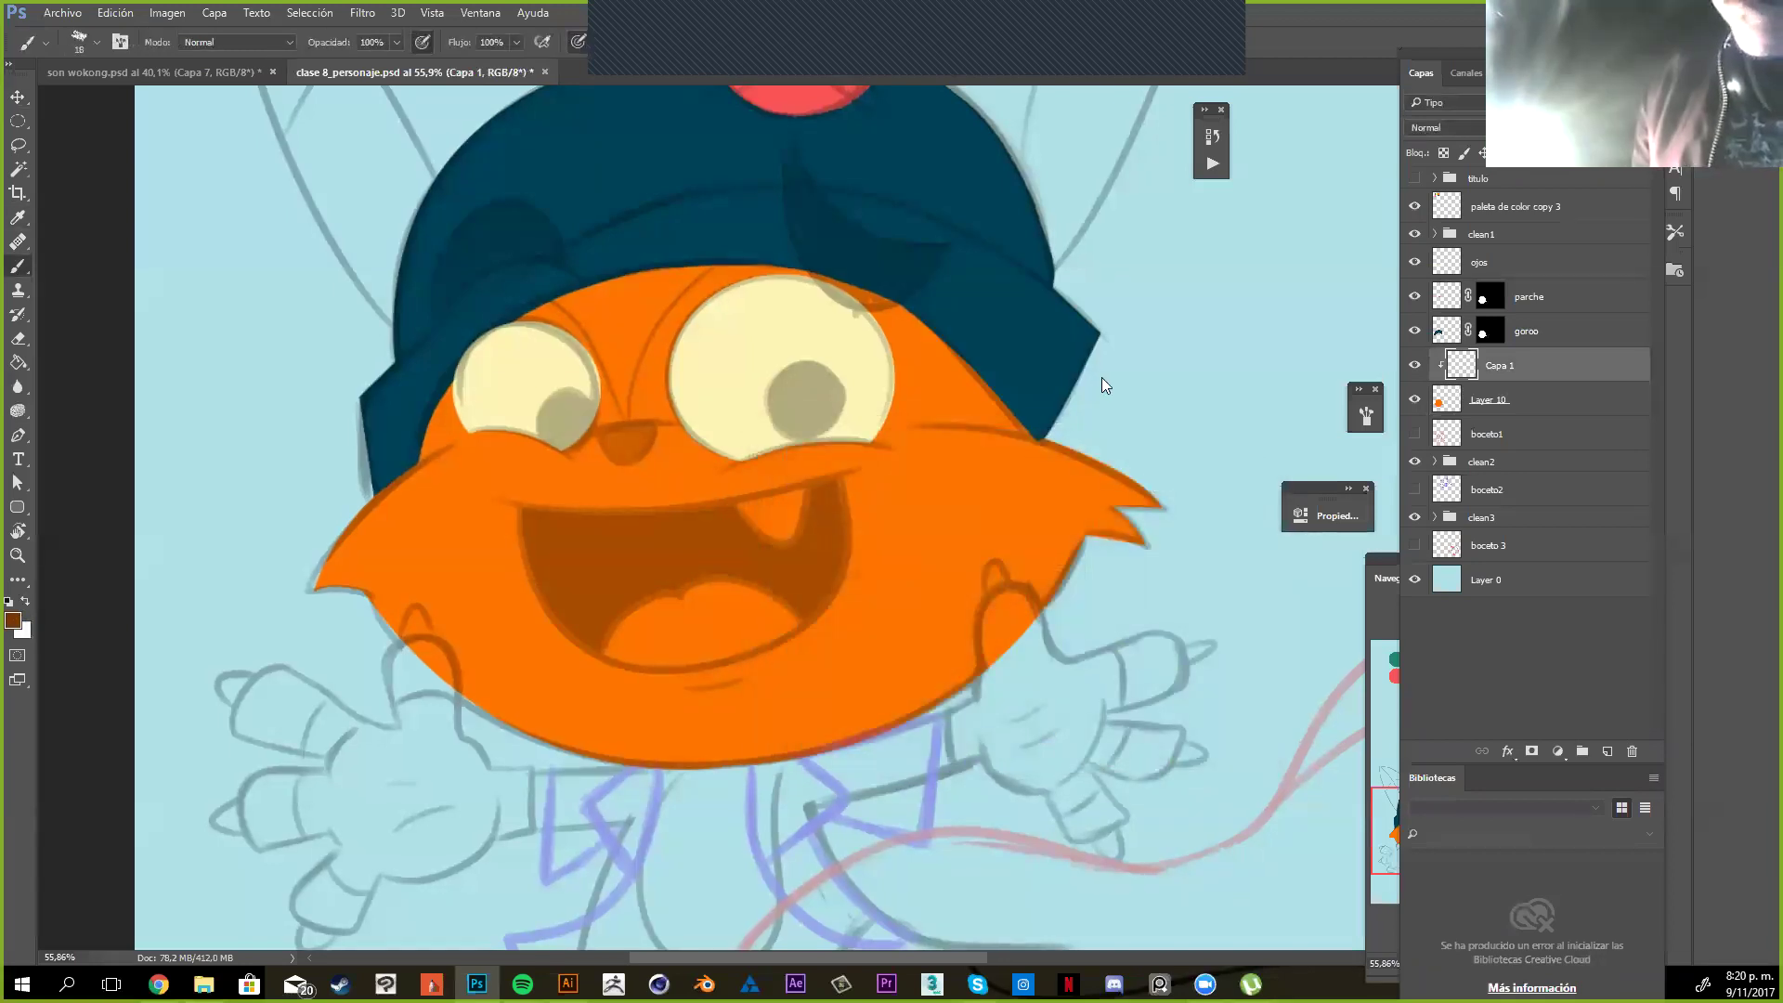
pyautogui.click(1097, 410)
pyautogui.moveTo(1105, 468); pyautogui.dragTo(817, 747)
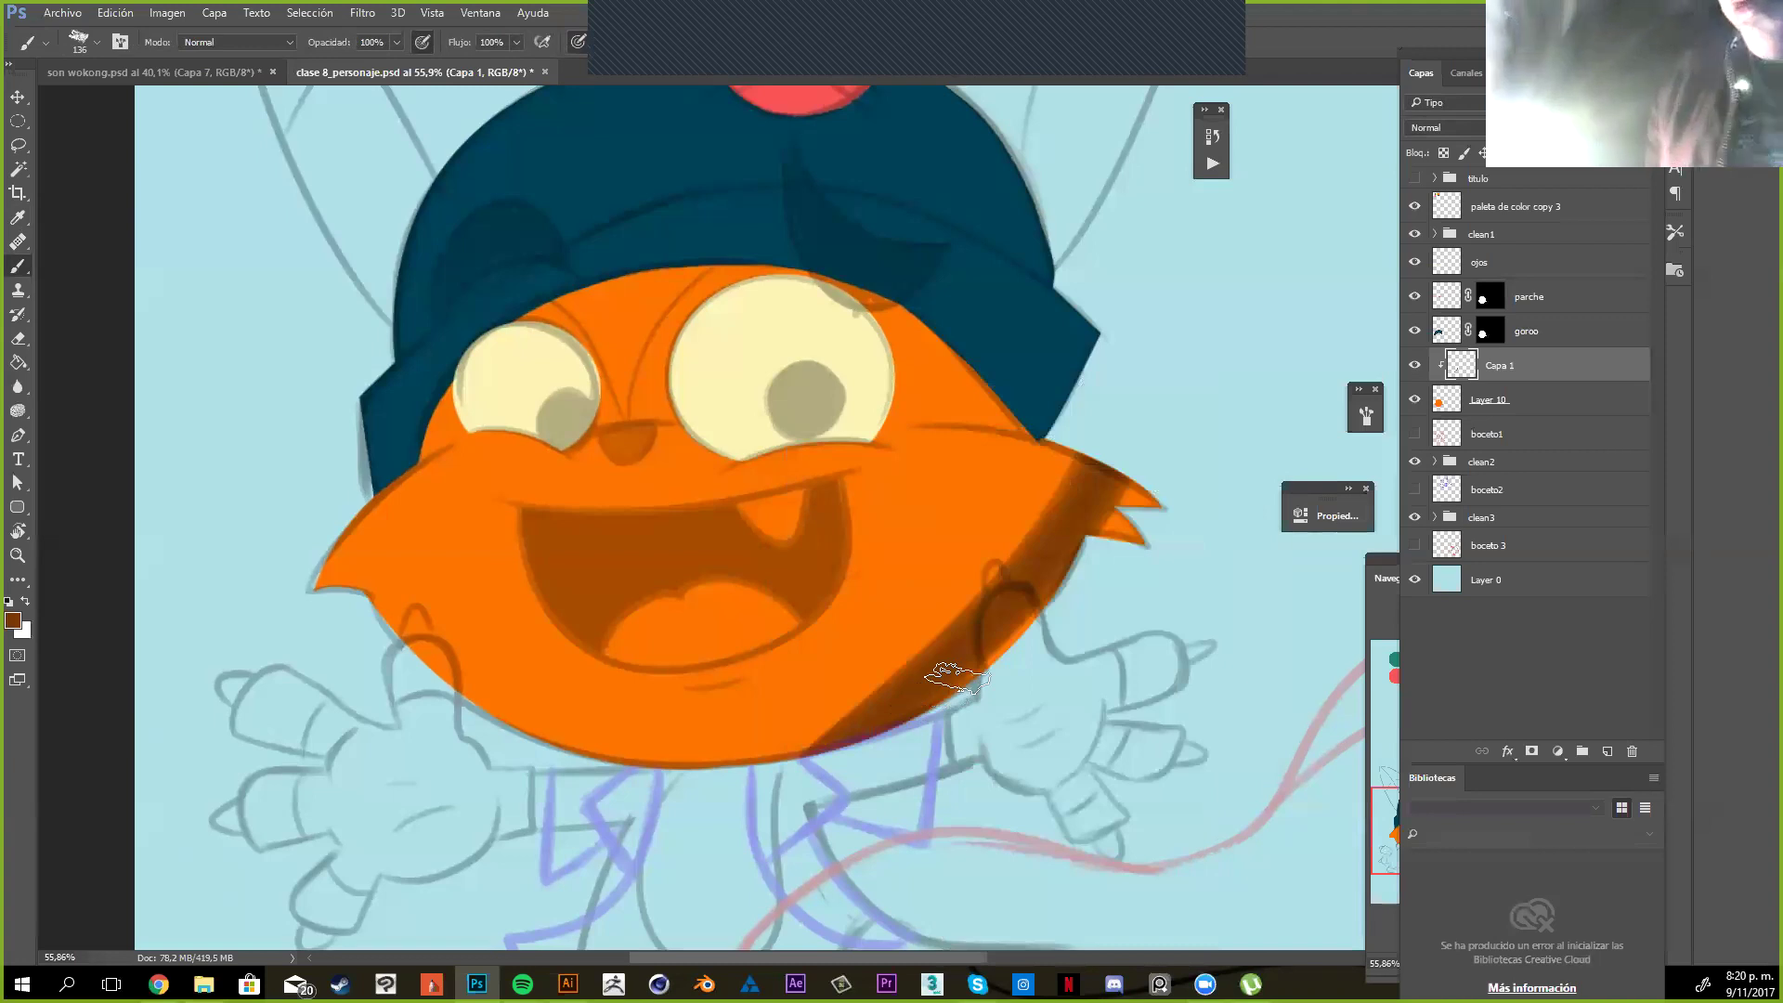
pyautogui.hotkey('ctrl', 'z')
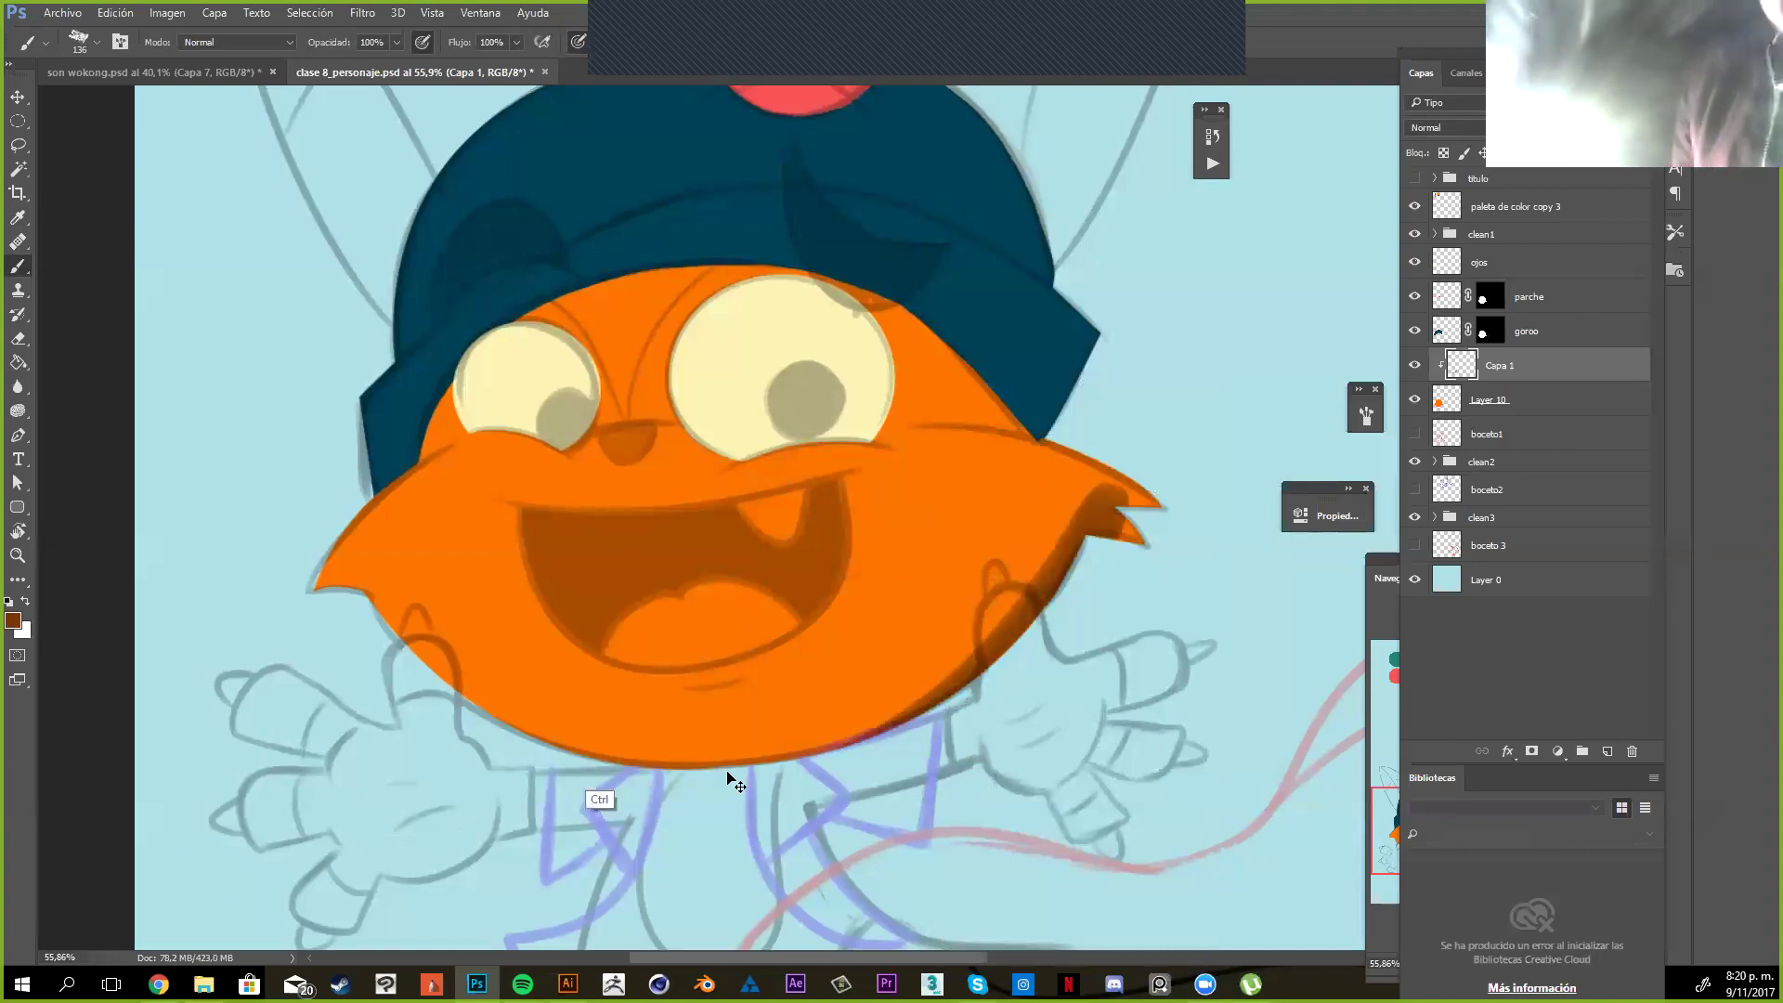
# Paint dark brown shadows on Capa 1 along the lower edge of the orange face and around both eyes
pyautogui.moveTo(1114, 501)
pyautogui.mouseDown()
pyautogui.moveTo(650, 763)
pyautogui.moveTo(1152, 546)
pyautogui.moveTo(1154, 497)
pyautogui.moveTo(1027, 409)
pyautogui.moveTo(747, 274)
pyautogui.moveTo(682, 426)
pyautogui.mouseUp()
pyautogui.hotkey('ctrl', 'z')
pyautogui.hotkey('ctrl', 'z')
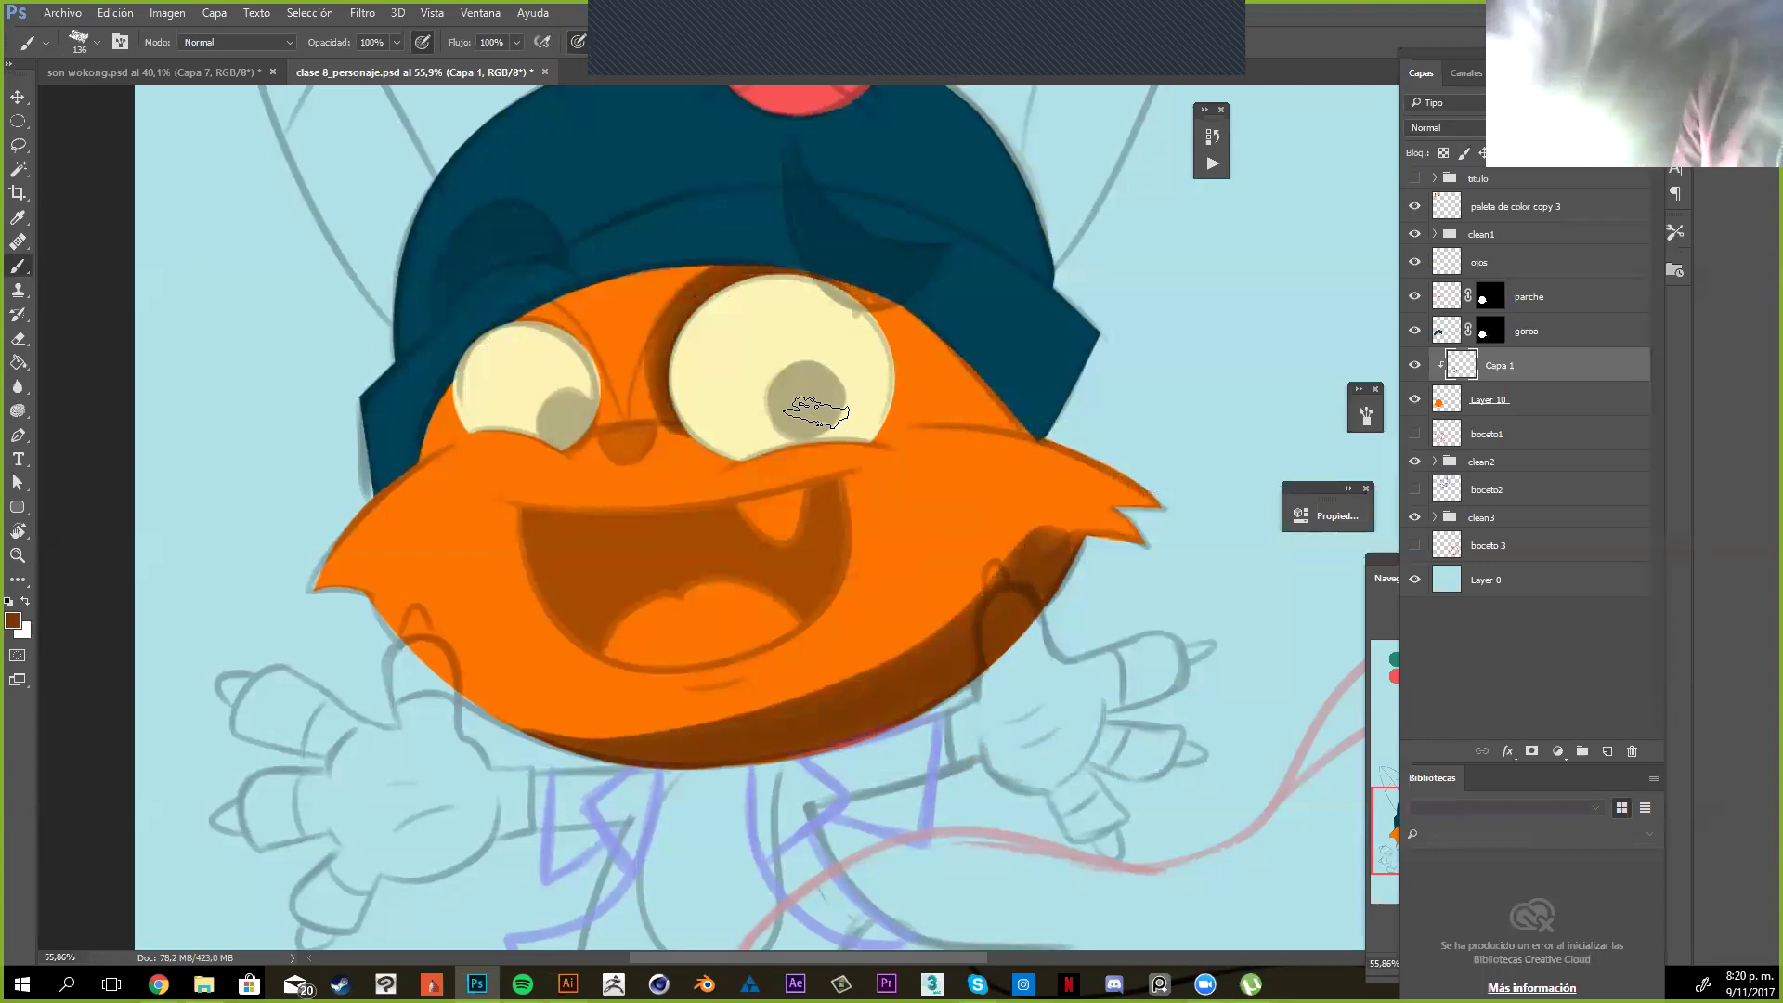
pyautogui.moveTo(835, 286); pyautogui.dragTo(740, 409)
pyautogui.press('z')
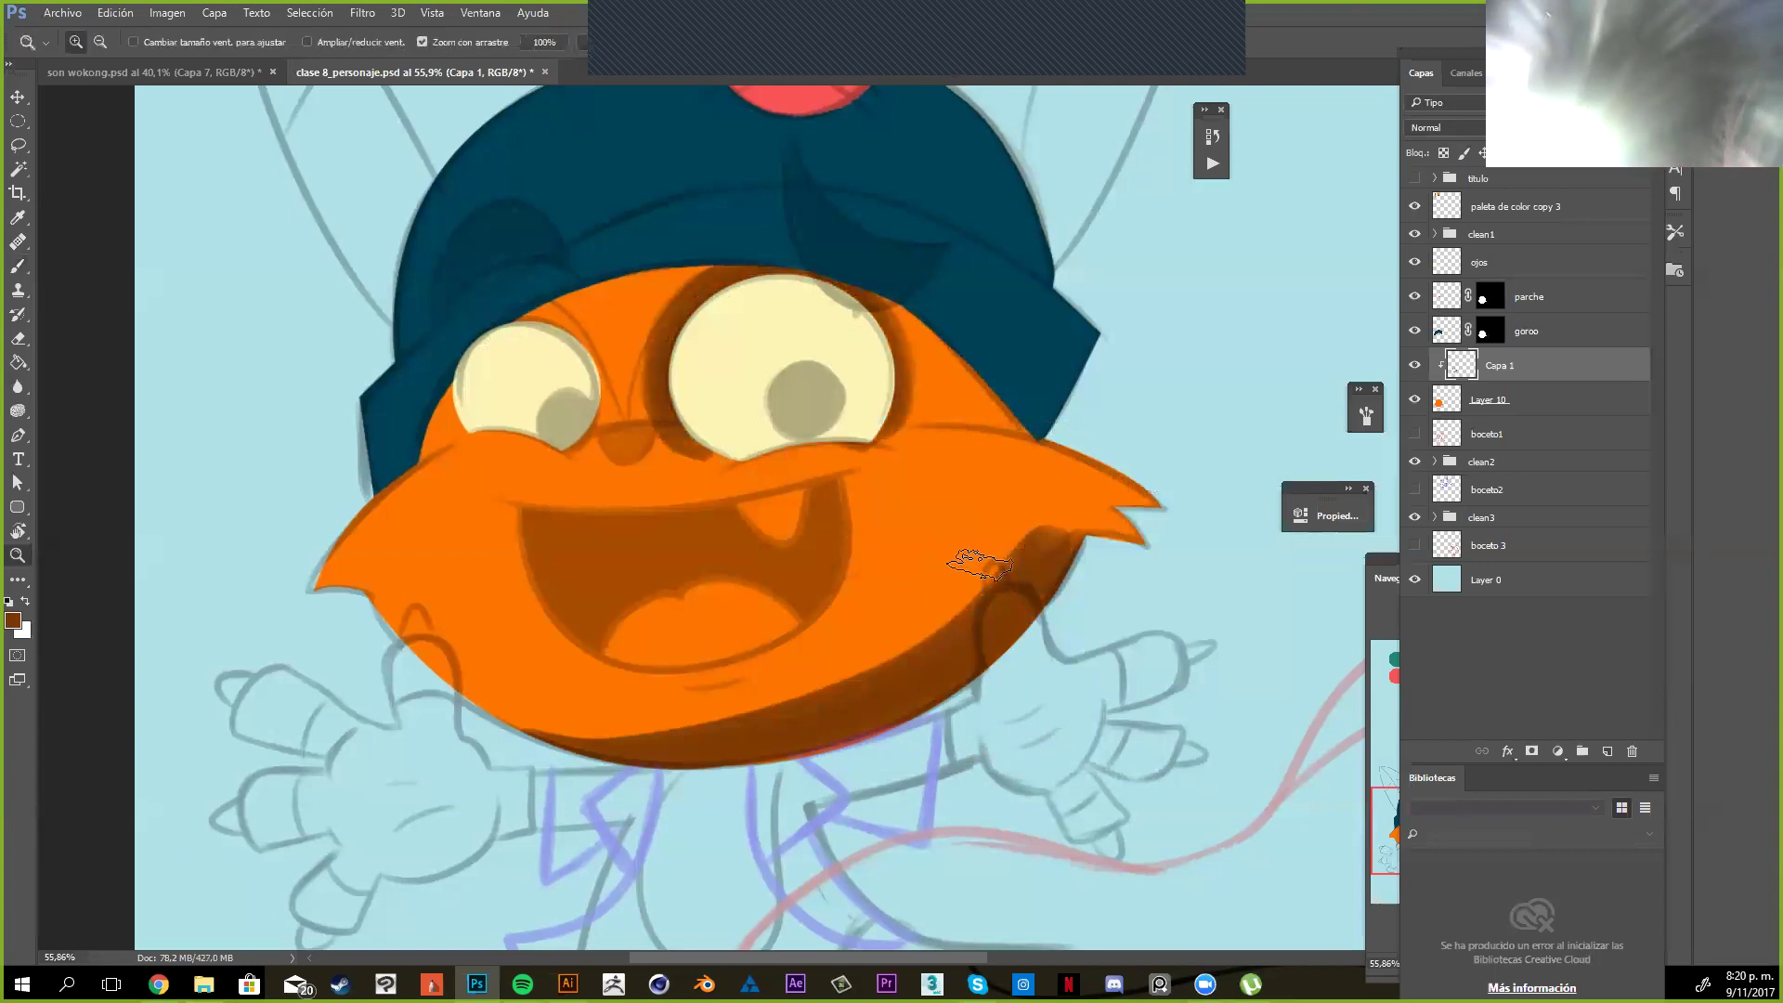
pyautogui.moveTo(1044, 552); pyautogui.dragTo(517, 401)
pyautogui.moveTo(400, 432); pyautogui.dragTo(533, 438)
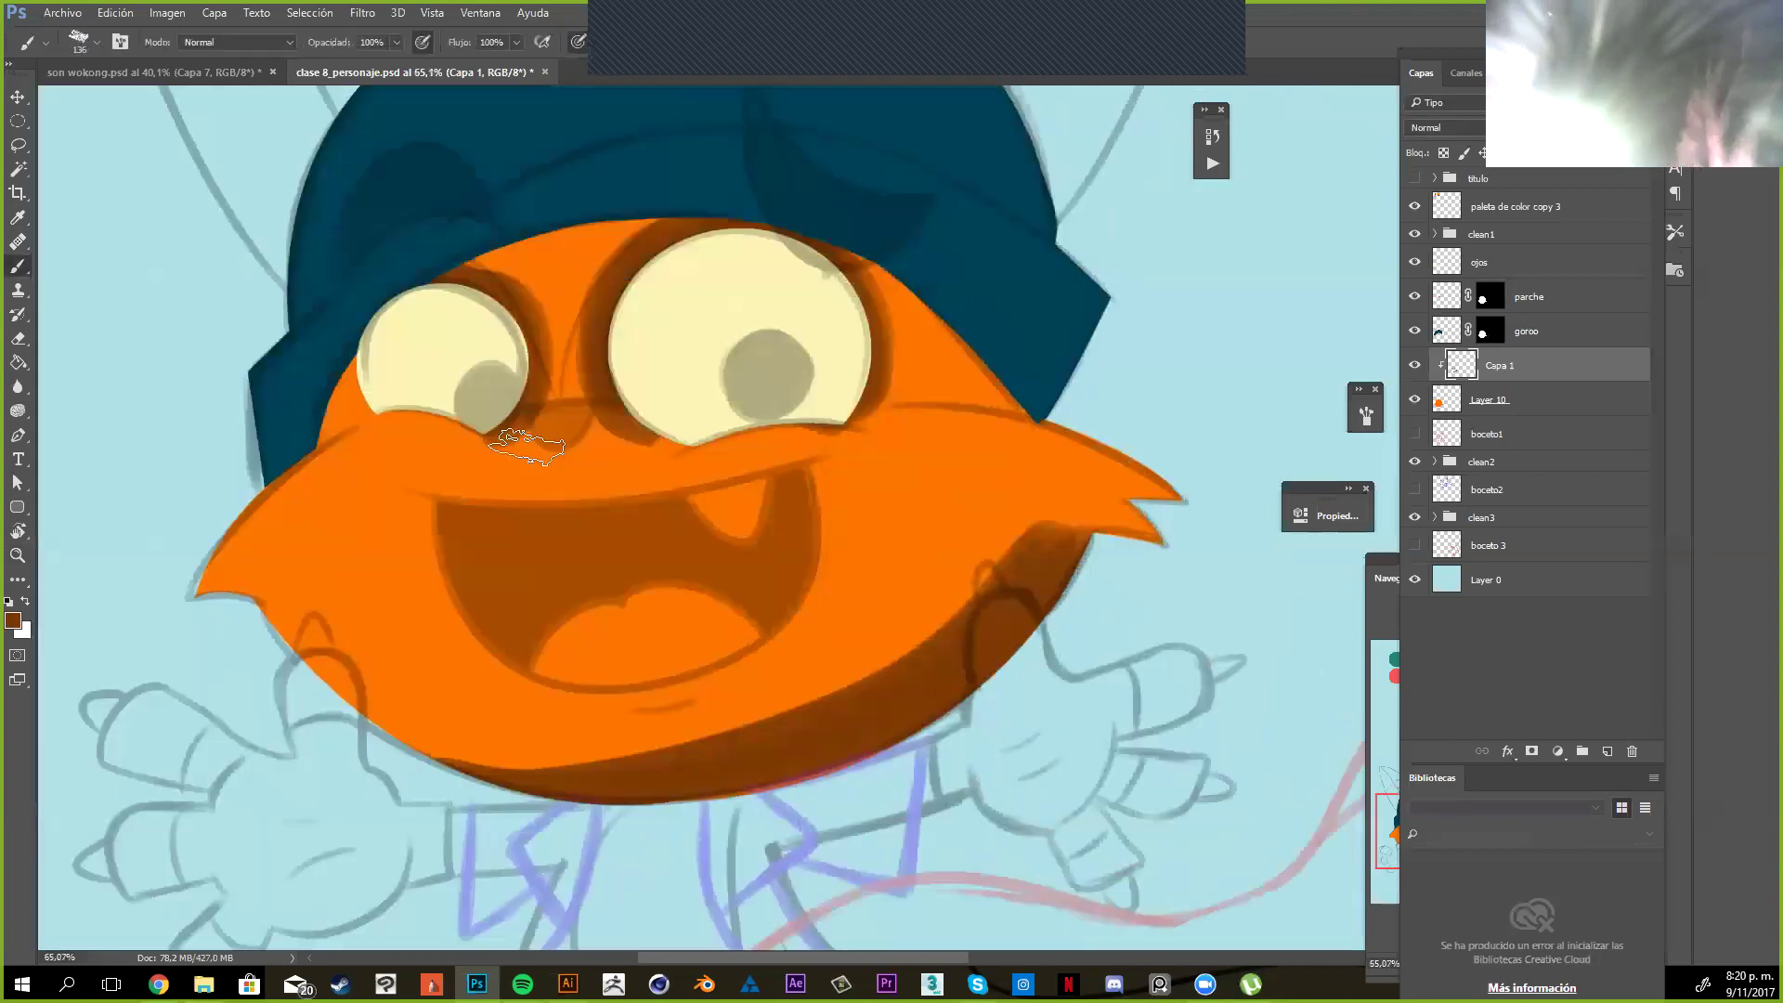
# Switch to a 174 px soft round brush with 0% hardness, try a shadow stroke along the chin, and undo it
pyautogui.press('z')
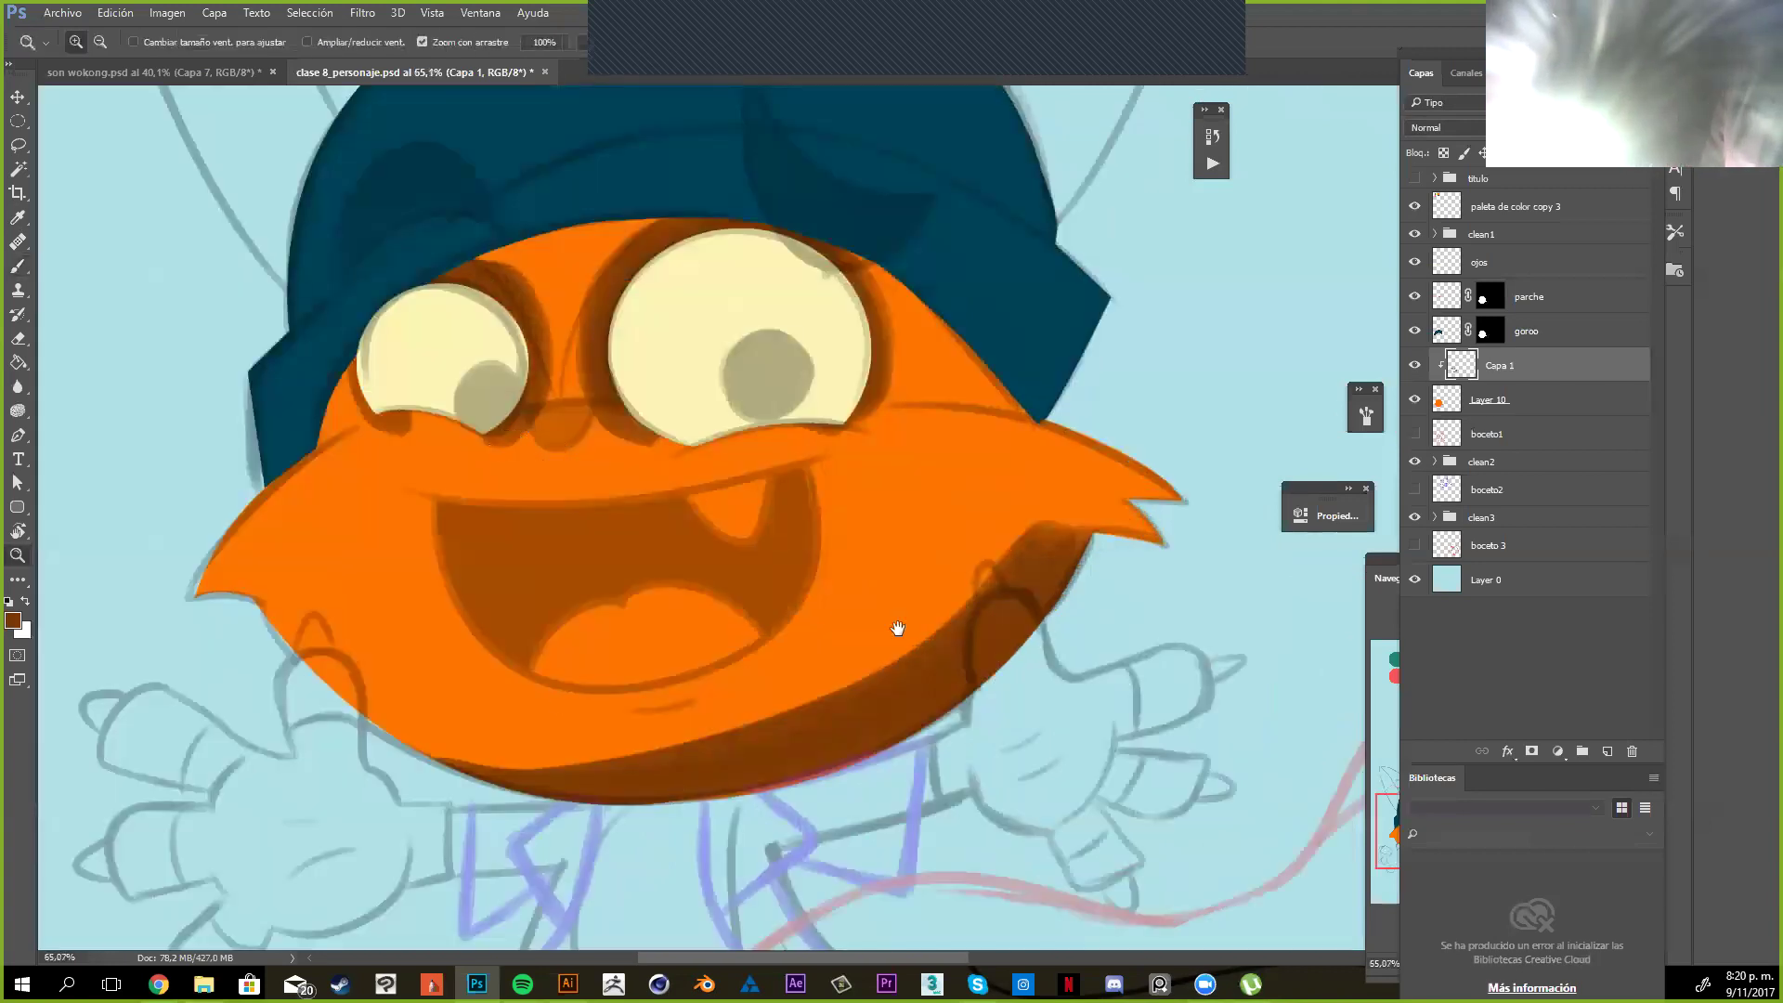
pyautogui.moveTo(901, 620); pyautogui.dragTo(831, 617)
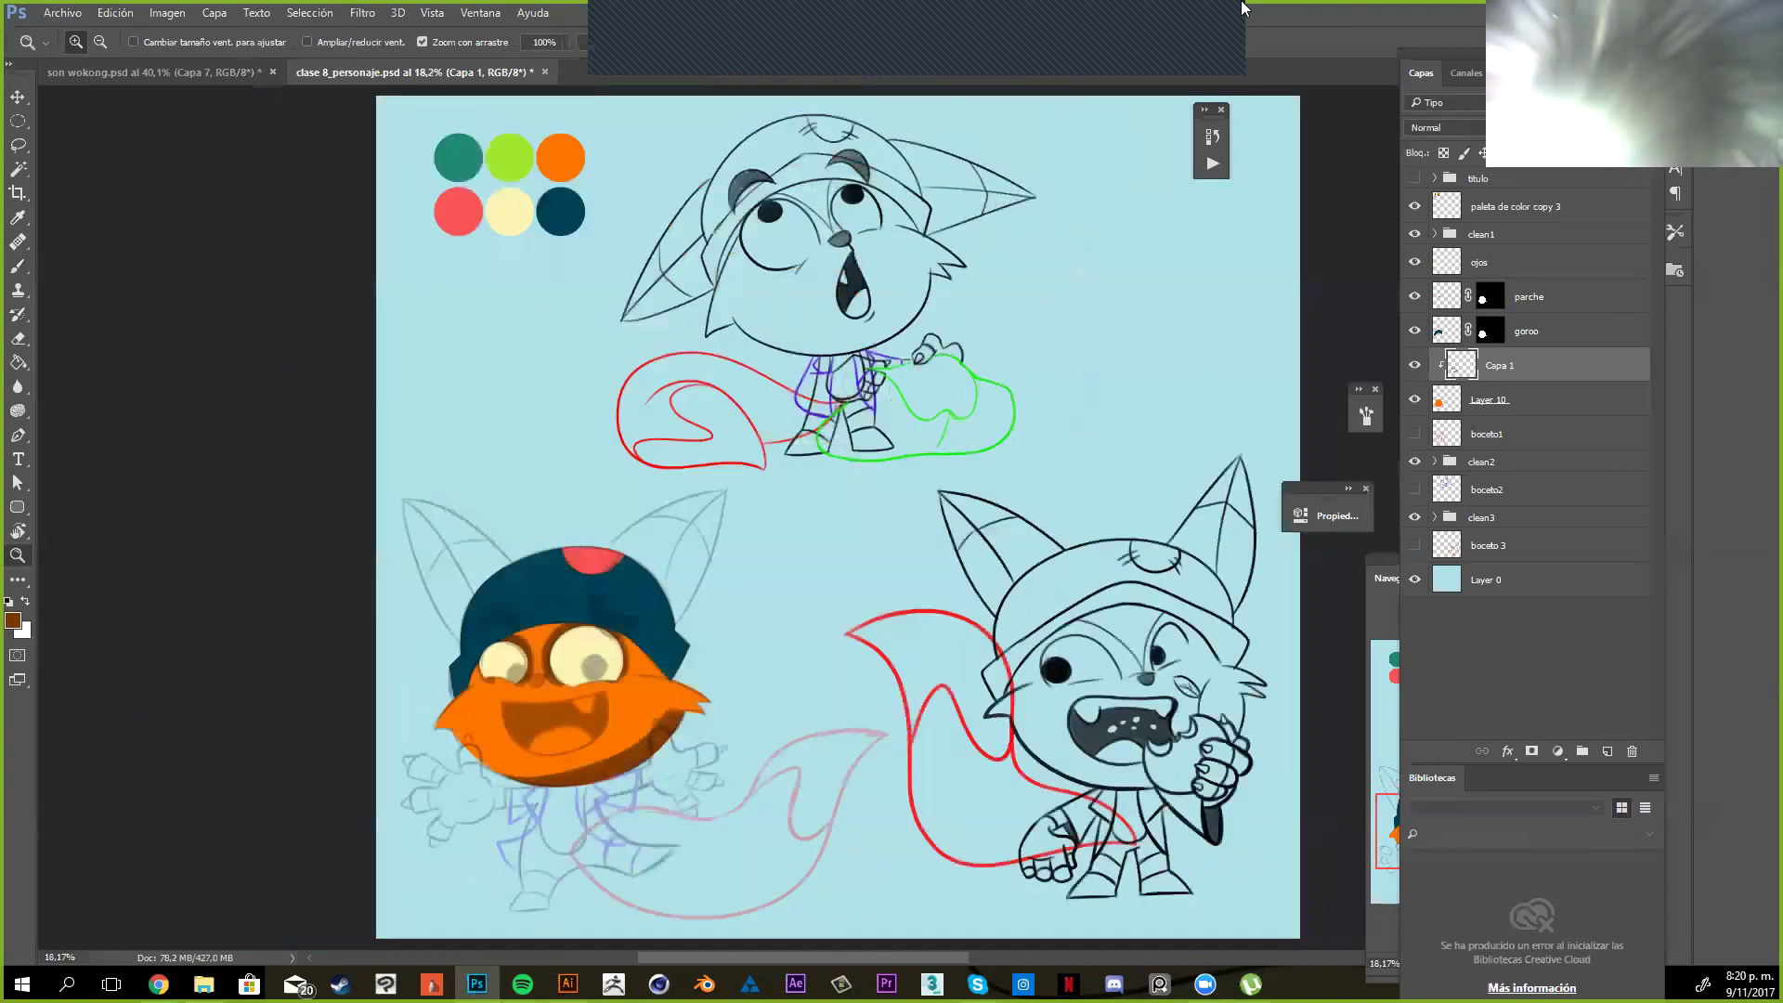
pyautogui.moveTo(413, 782); pyautogui.dragTo(549, 715)
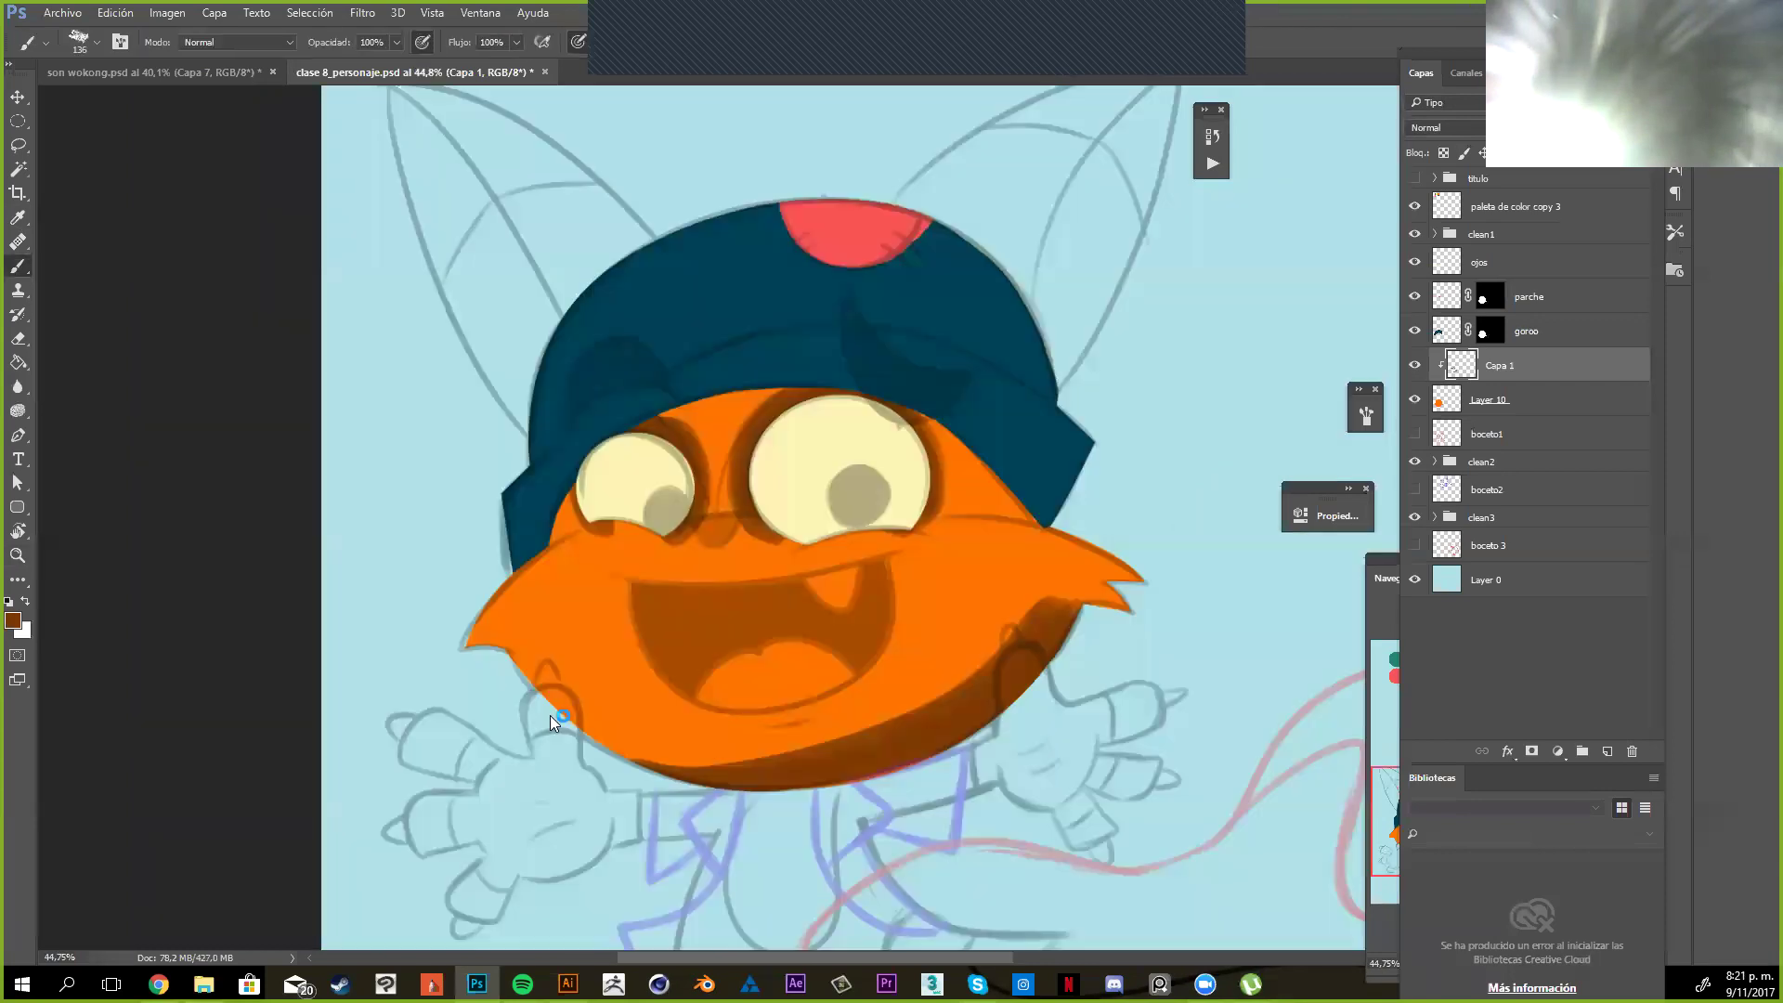
pyautogui.scroll(1, 549, 715)
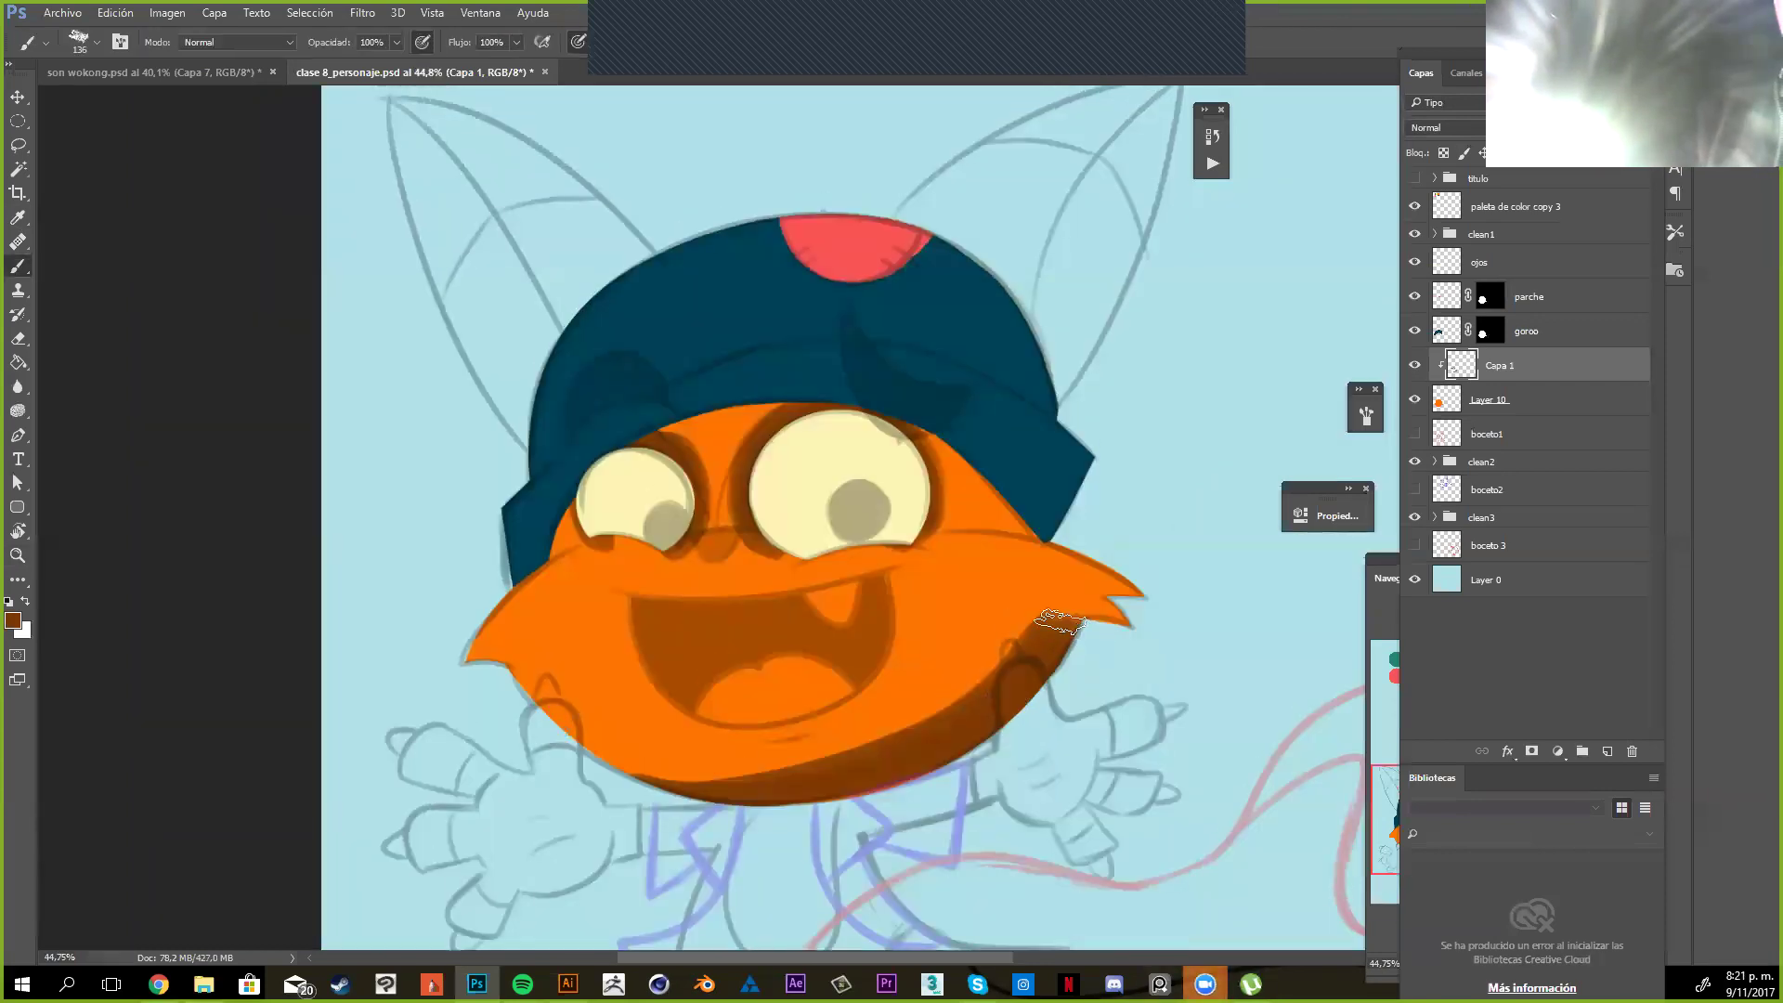
pyautogui.press('z')
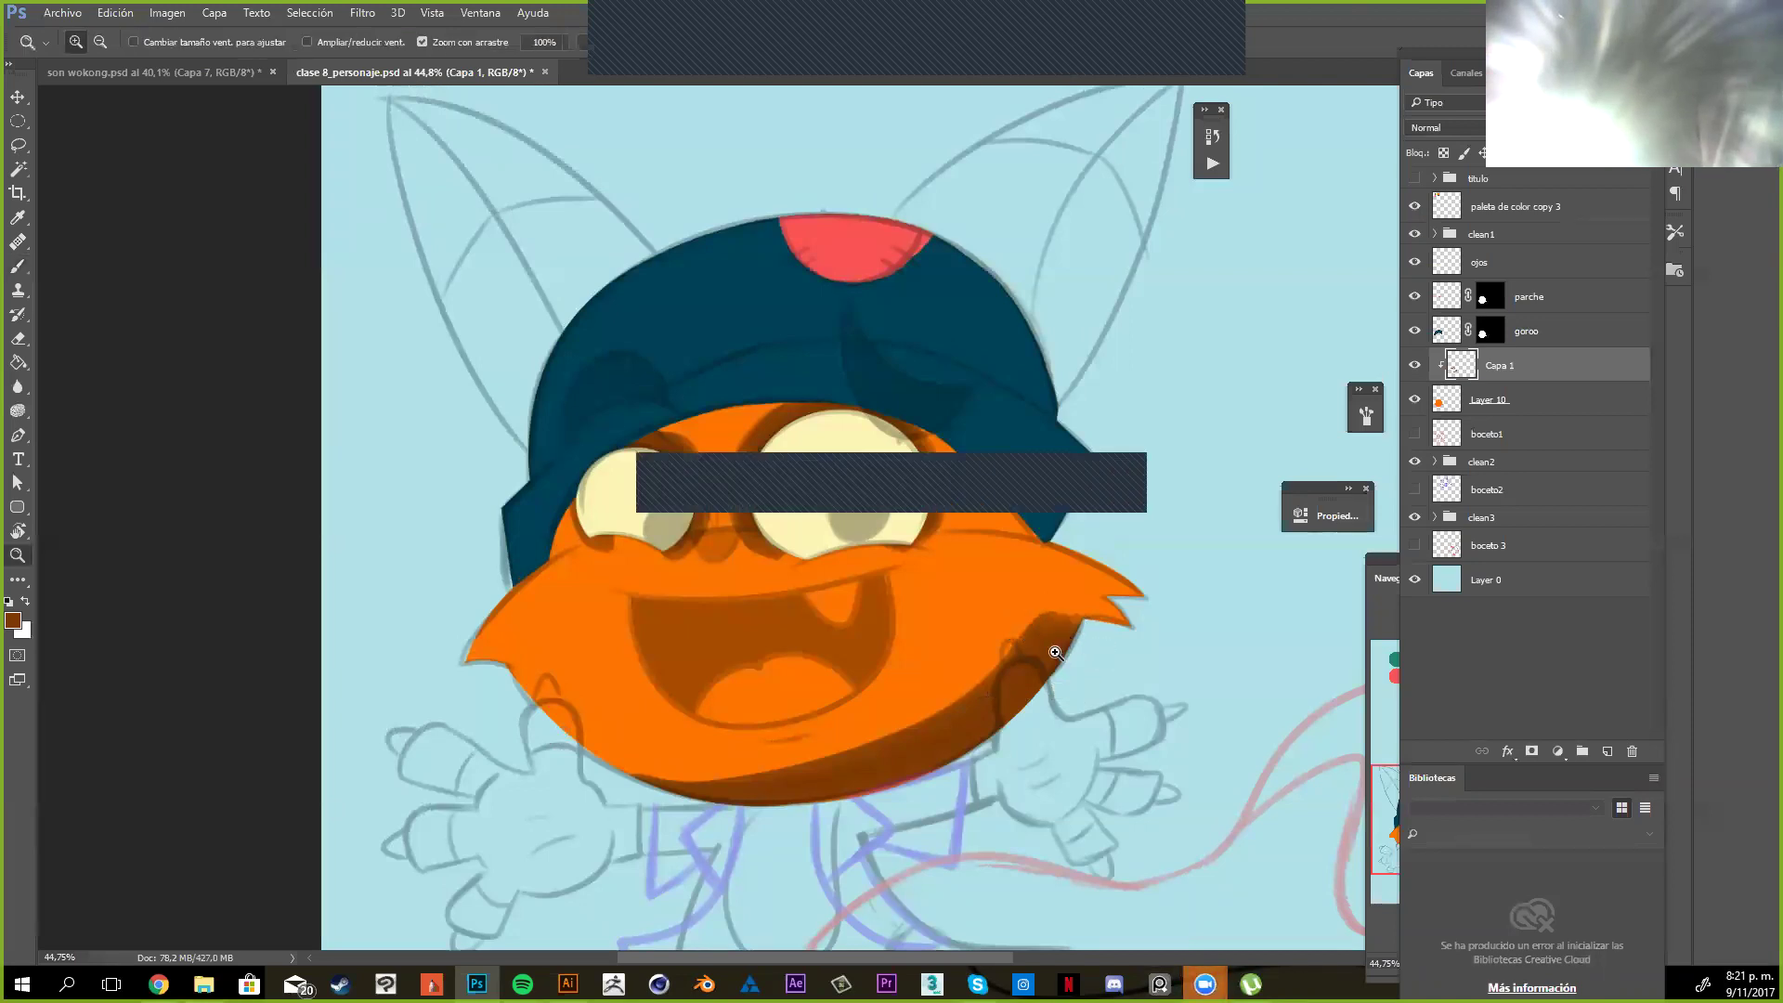
pyautogui.moveTo(1055, 658)
pyautogui.mouseDown()
pyautogui.moveTo(1070, 597)
pyautogui.moveTo(1039, 453)
pyautogui.moveTo(1172, 403)
pyautogui.moveTo(1215, 433)
pyautogui.mouseUp()
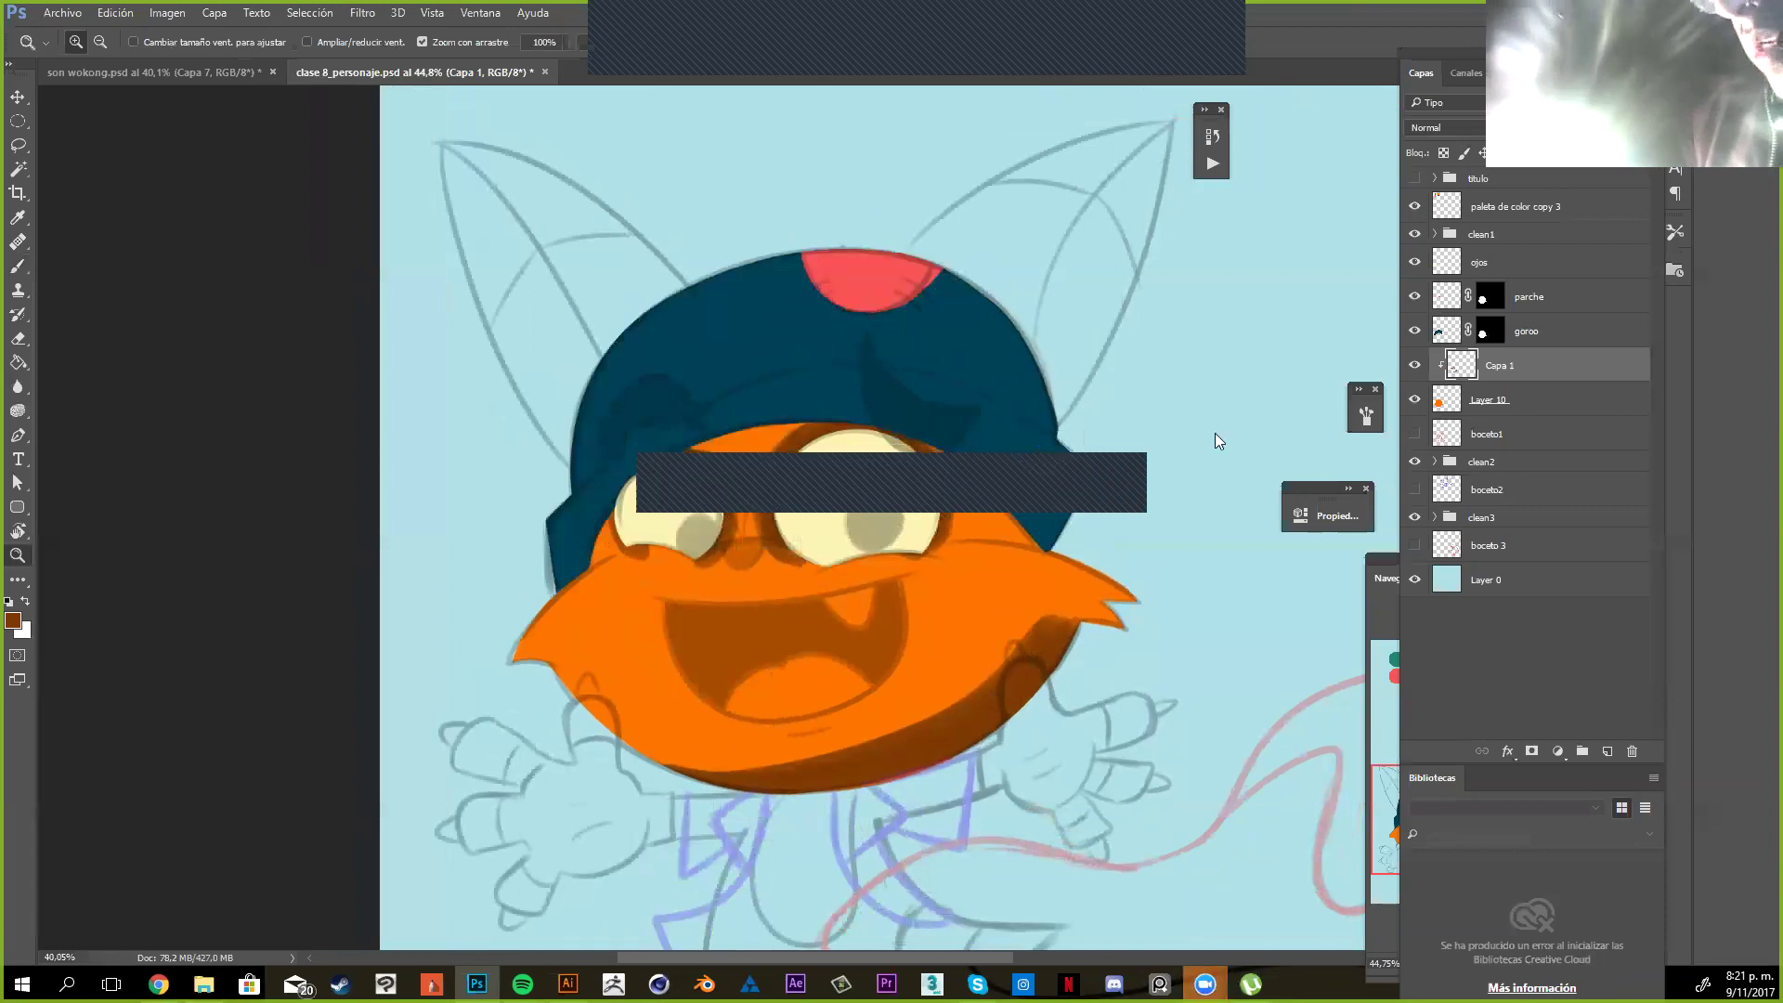
pyautogui.press('b')
pyautogui.rightClick(1215, 433)
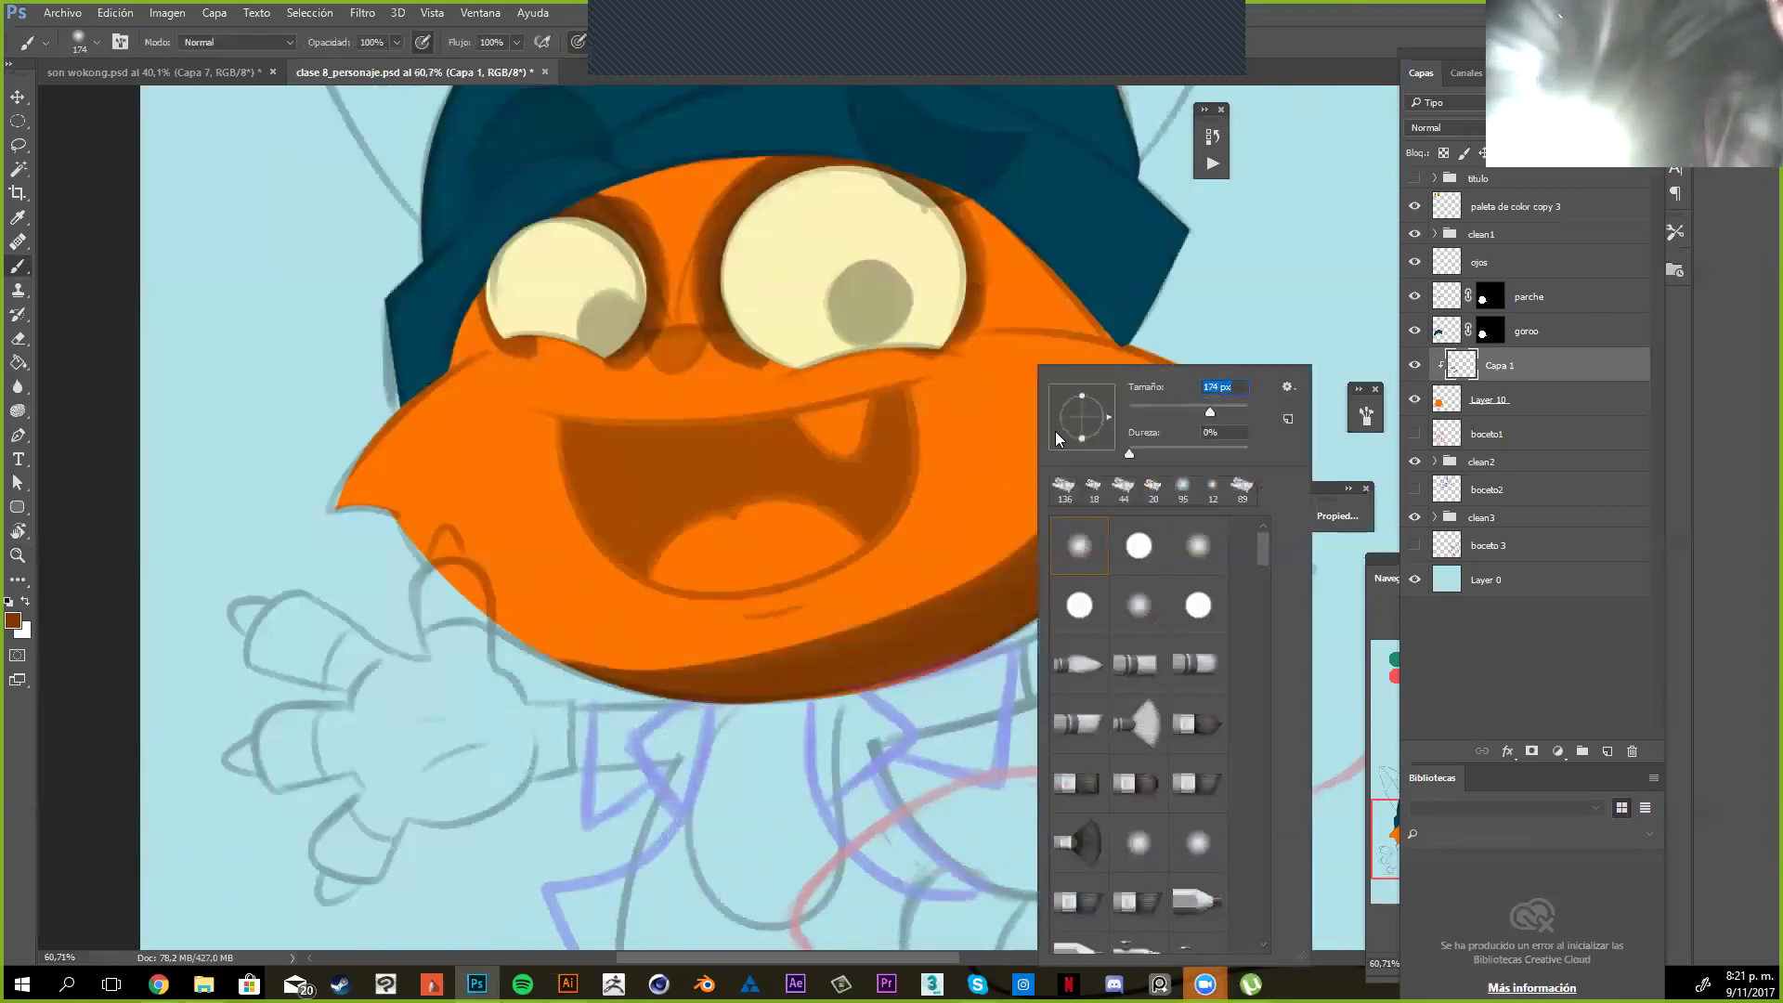
pyautogui.moveTo(967, 654); pyautogui.dragTo(533, 635)
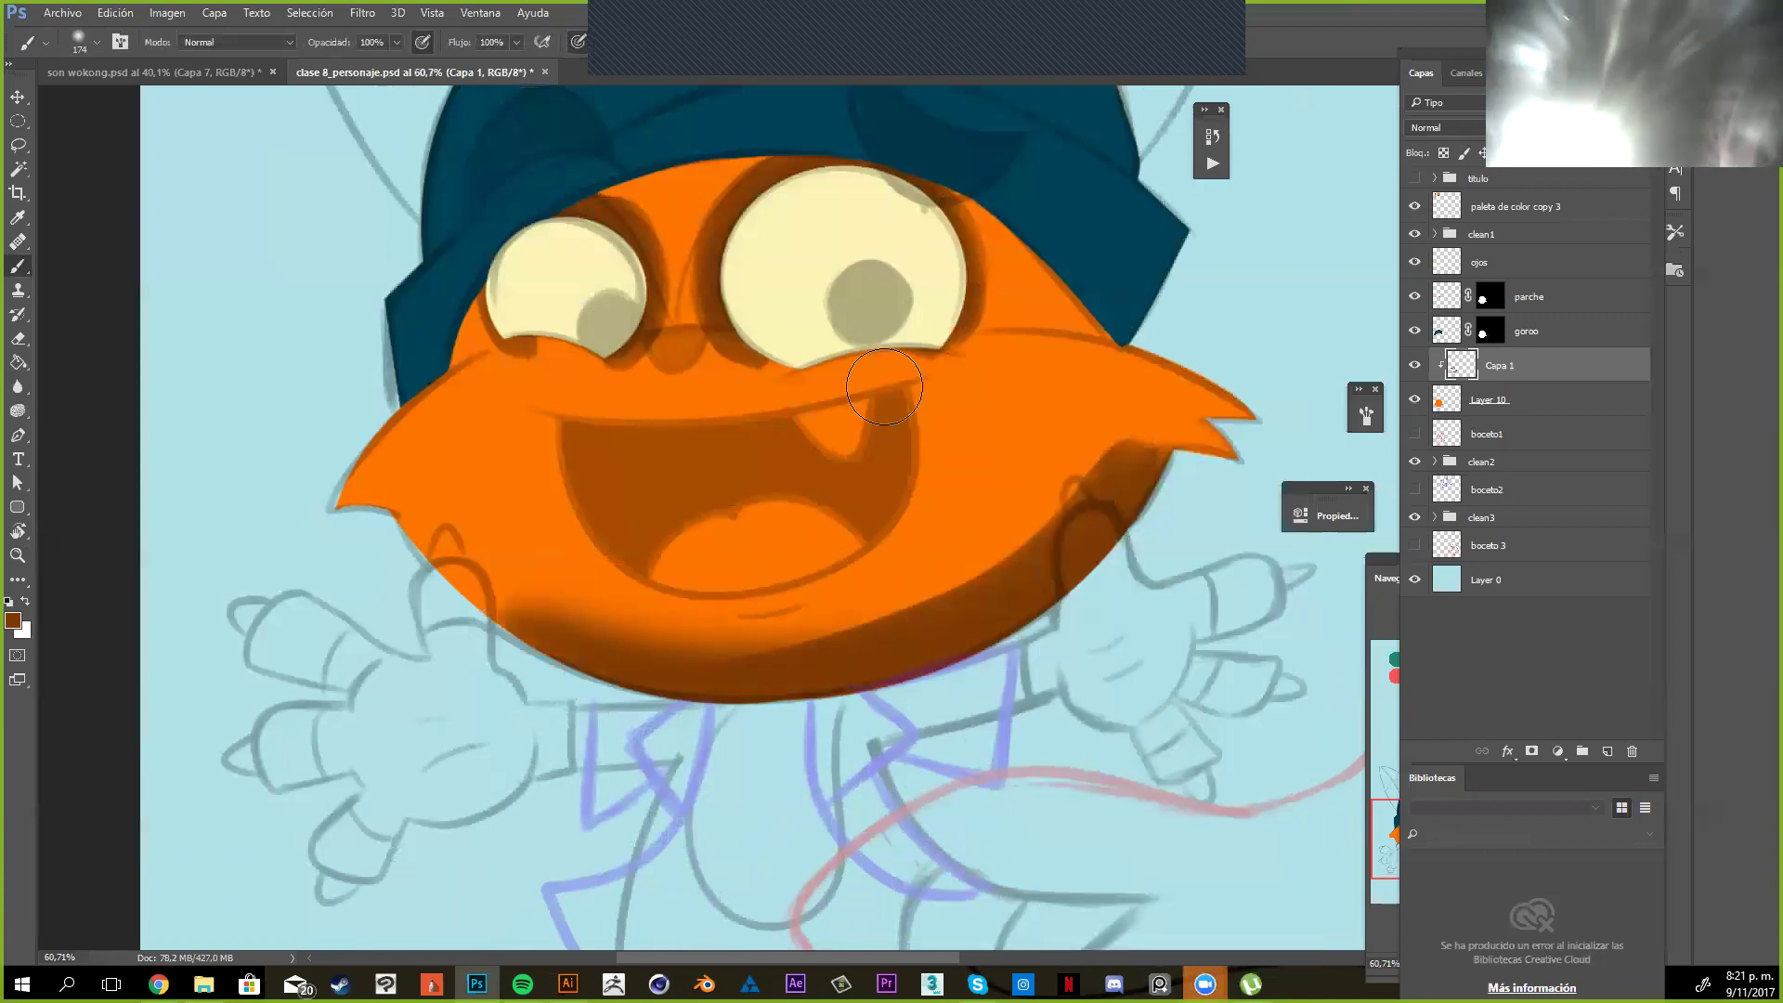
pyautogui.hotkey('ctrl', 'z')
# Enlarge the soft brush to 202 px and shade both cheeks and the chin with broad, soft dark brown strokes
pyautogui.rightClick(1022, 409)
pyautogui.moveTo(1064, 412); pyautogui.dragTo(1073, 411)
pyautogui.moveTo(422, 506)
pyautogui.mouseDown()
pyautogui.moveTo(469, 575)
pyautogui.moveTo(841, 641)
pyautogui.mouseUp()
pyautogui.moveTo(1191, 352)
pyautogui.mouseDown()
pyautogui.moveTo(1068, 594)
pyautogui.moveTo(961, 683)
pyautogui.mouseUp()
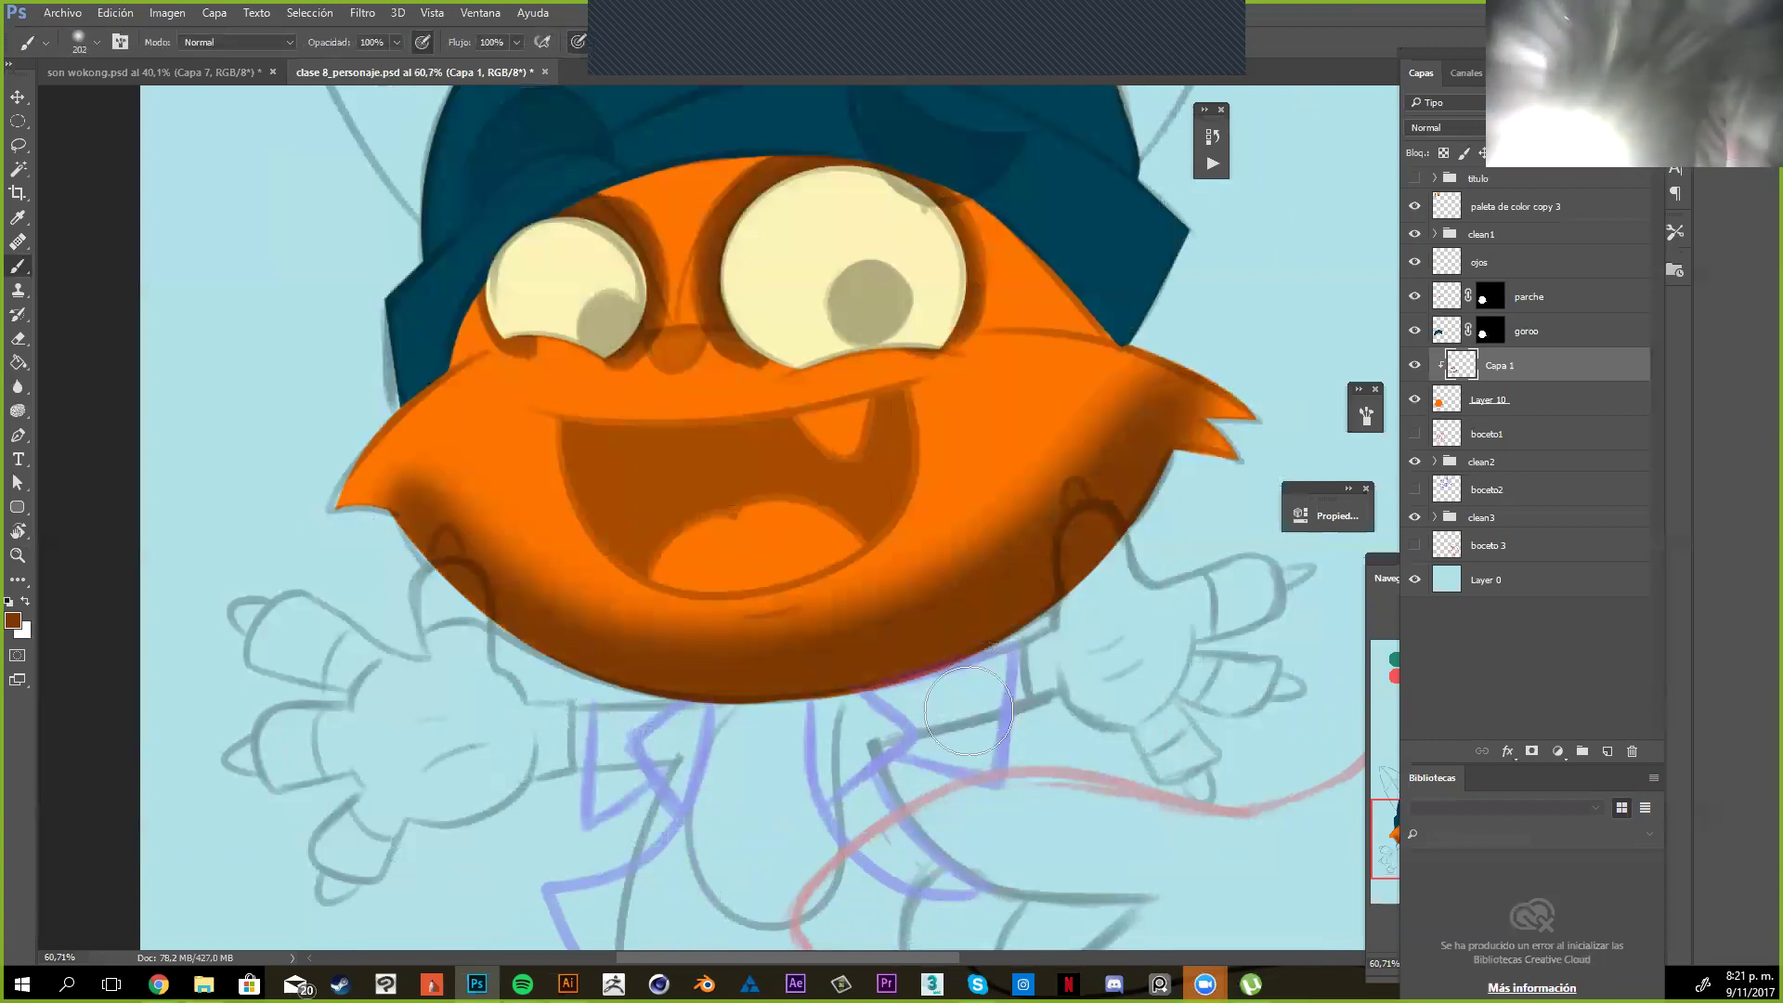
pyautogui.moveTo(937, 621)
pyautogui.mouseDown()
pyautogui.moveTo(690, 590)
pyautogui.moveTo(641, 610)
pyautogui.mouseUp()
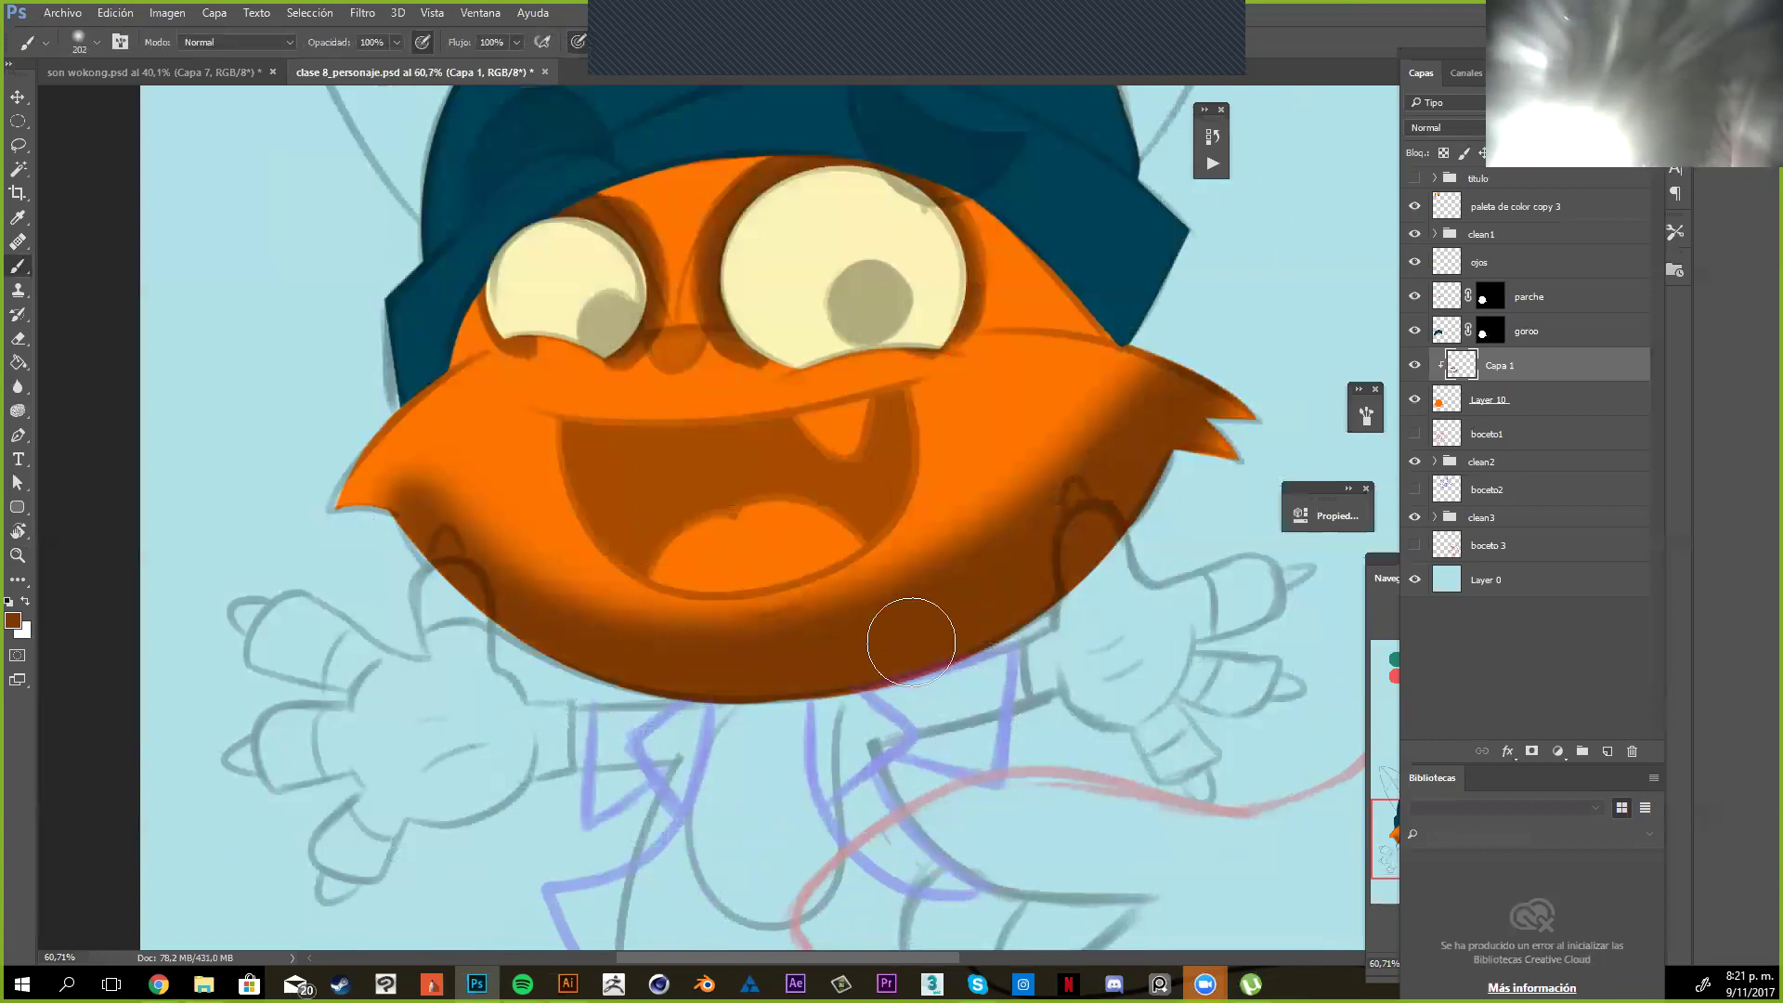
pyautogui.moveTo(970, 513); pyautogui.dragTo(794, 708)
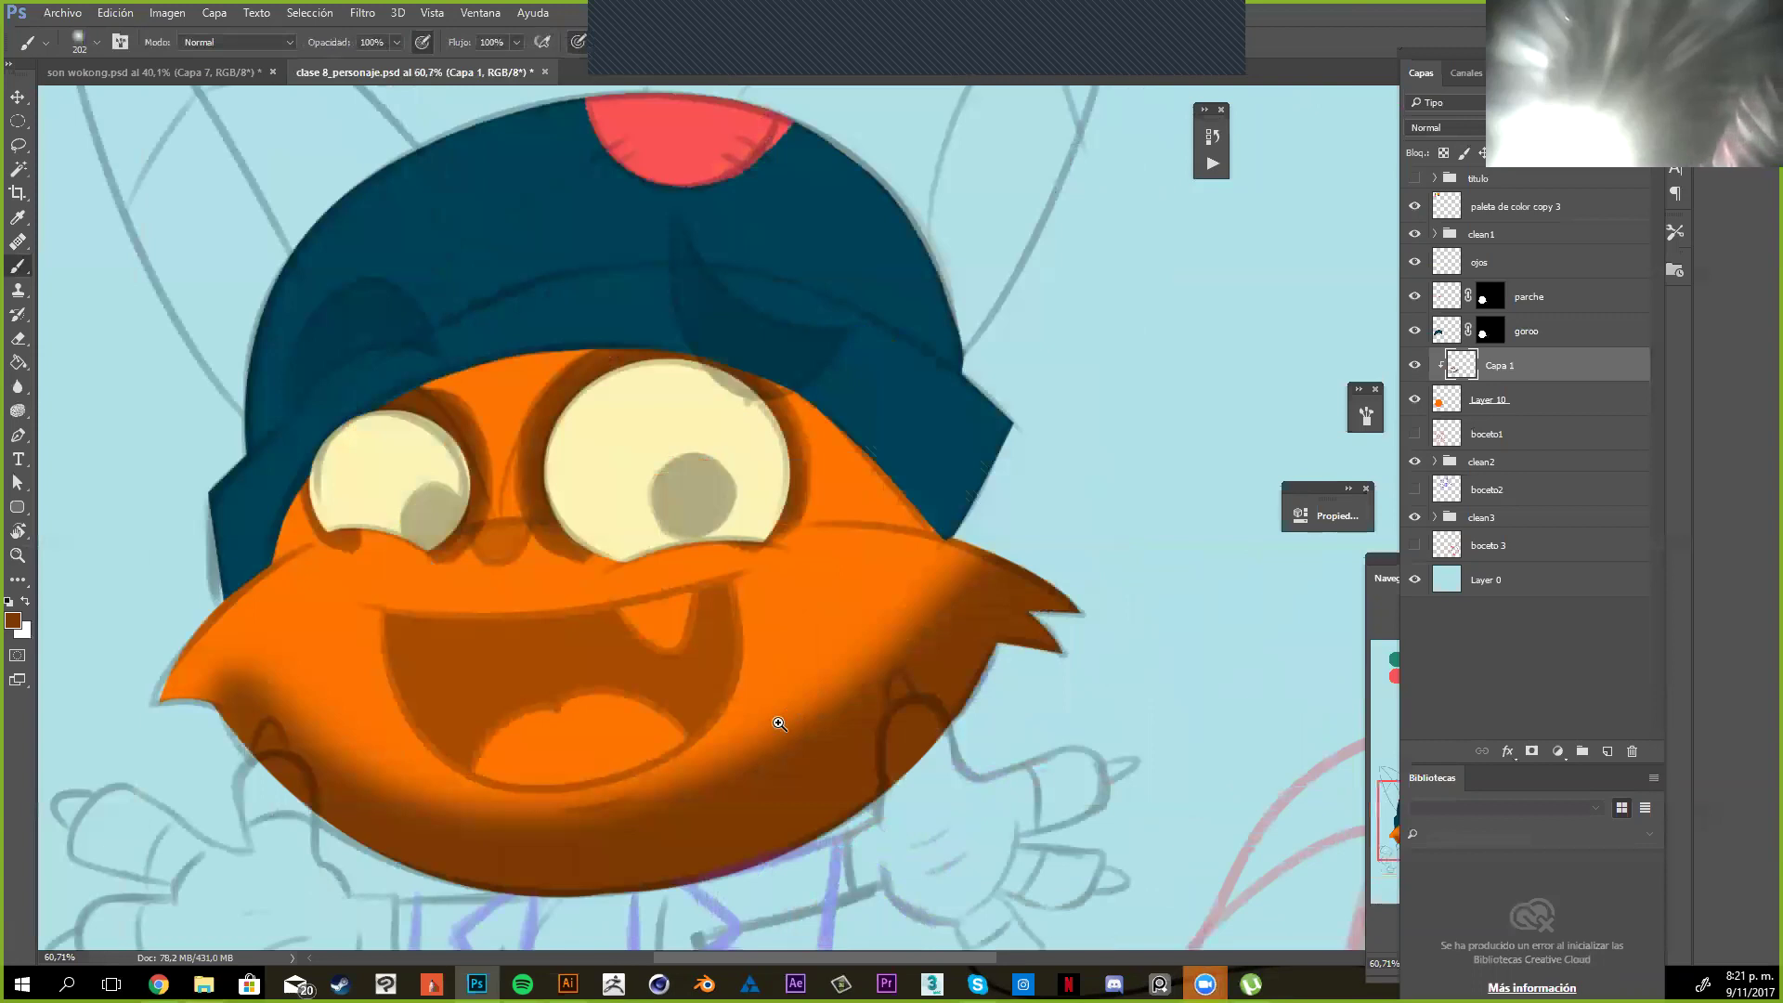
# Set the blend mode of the Capa 1 shadow layer to Multiplicar
pyautogui.press('z')
pyautogui.hotkey('ctrl', '0')
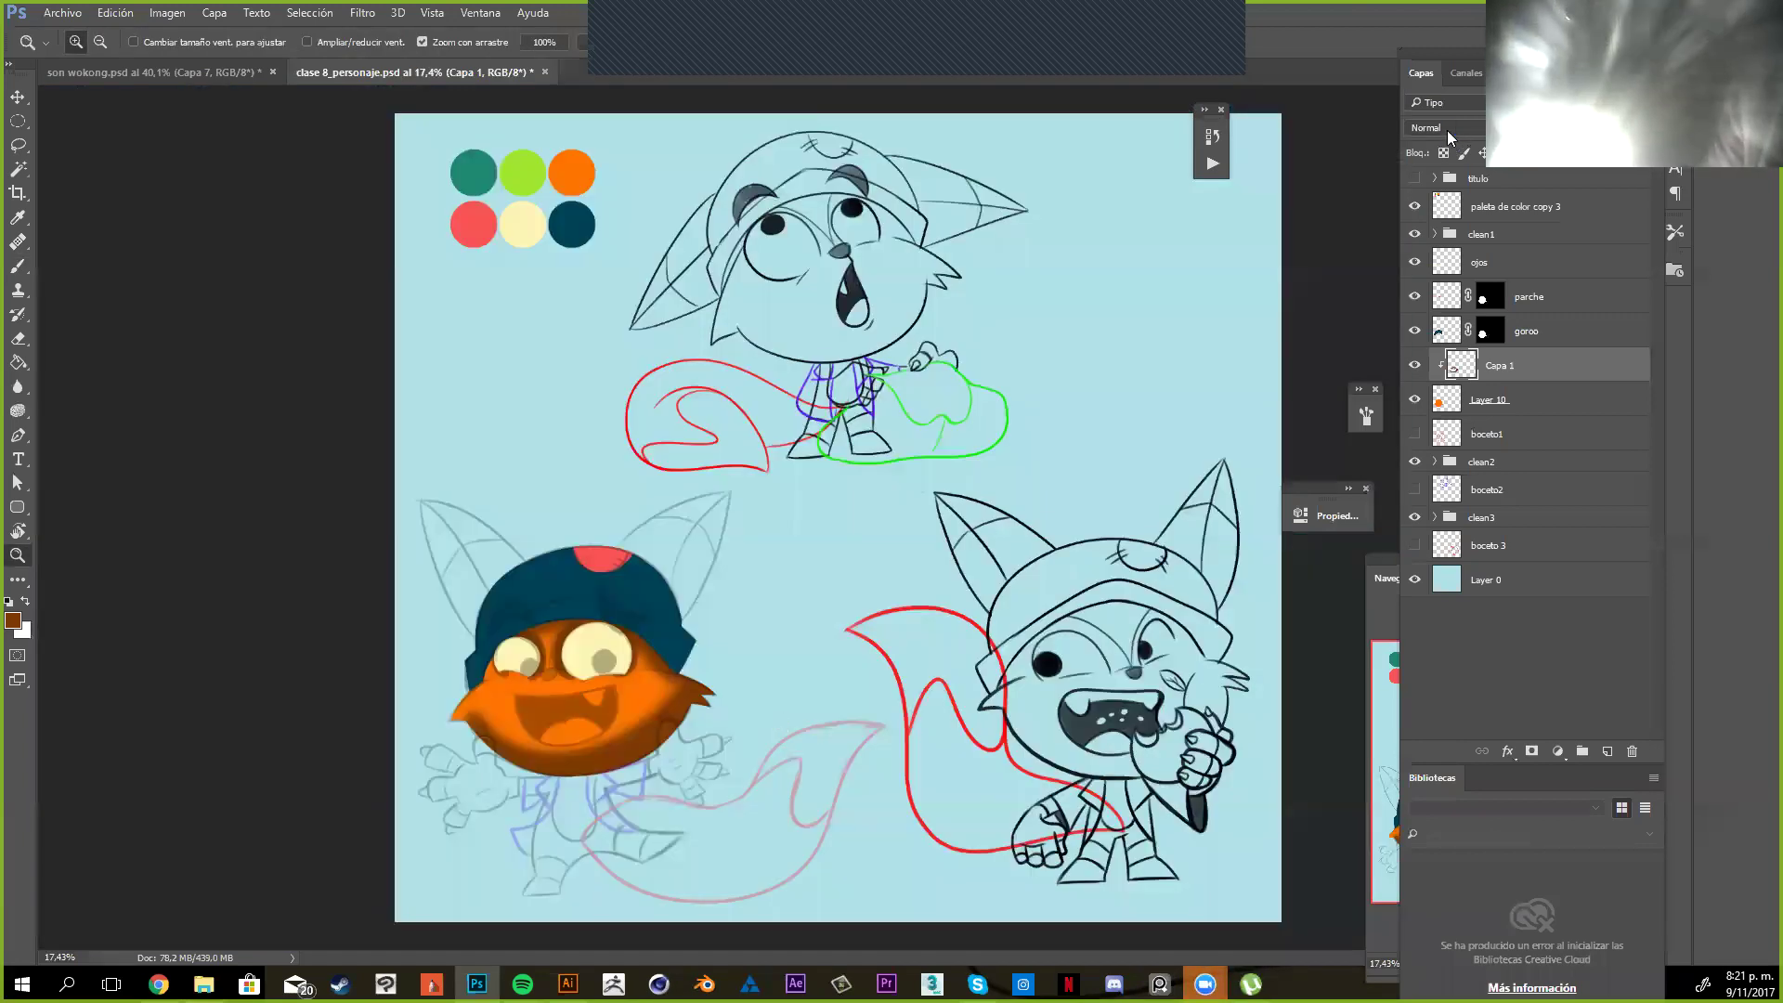
pyautogui.hotkey('ctrl', '+')
pyautogui.click(1458, 126)
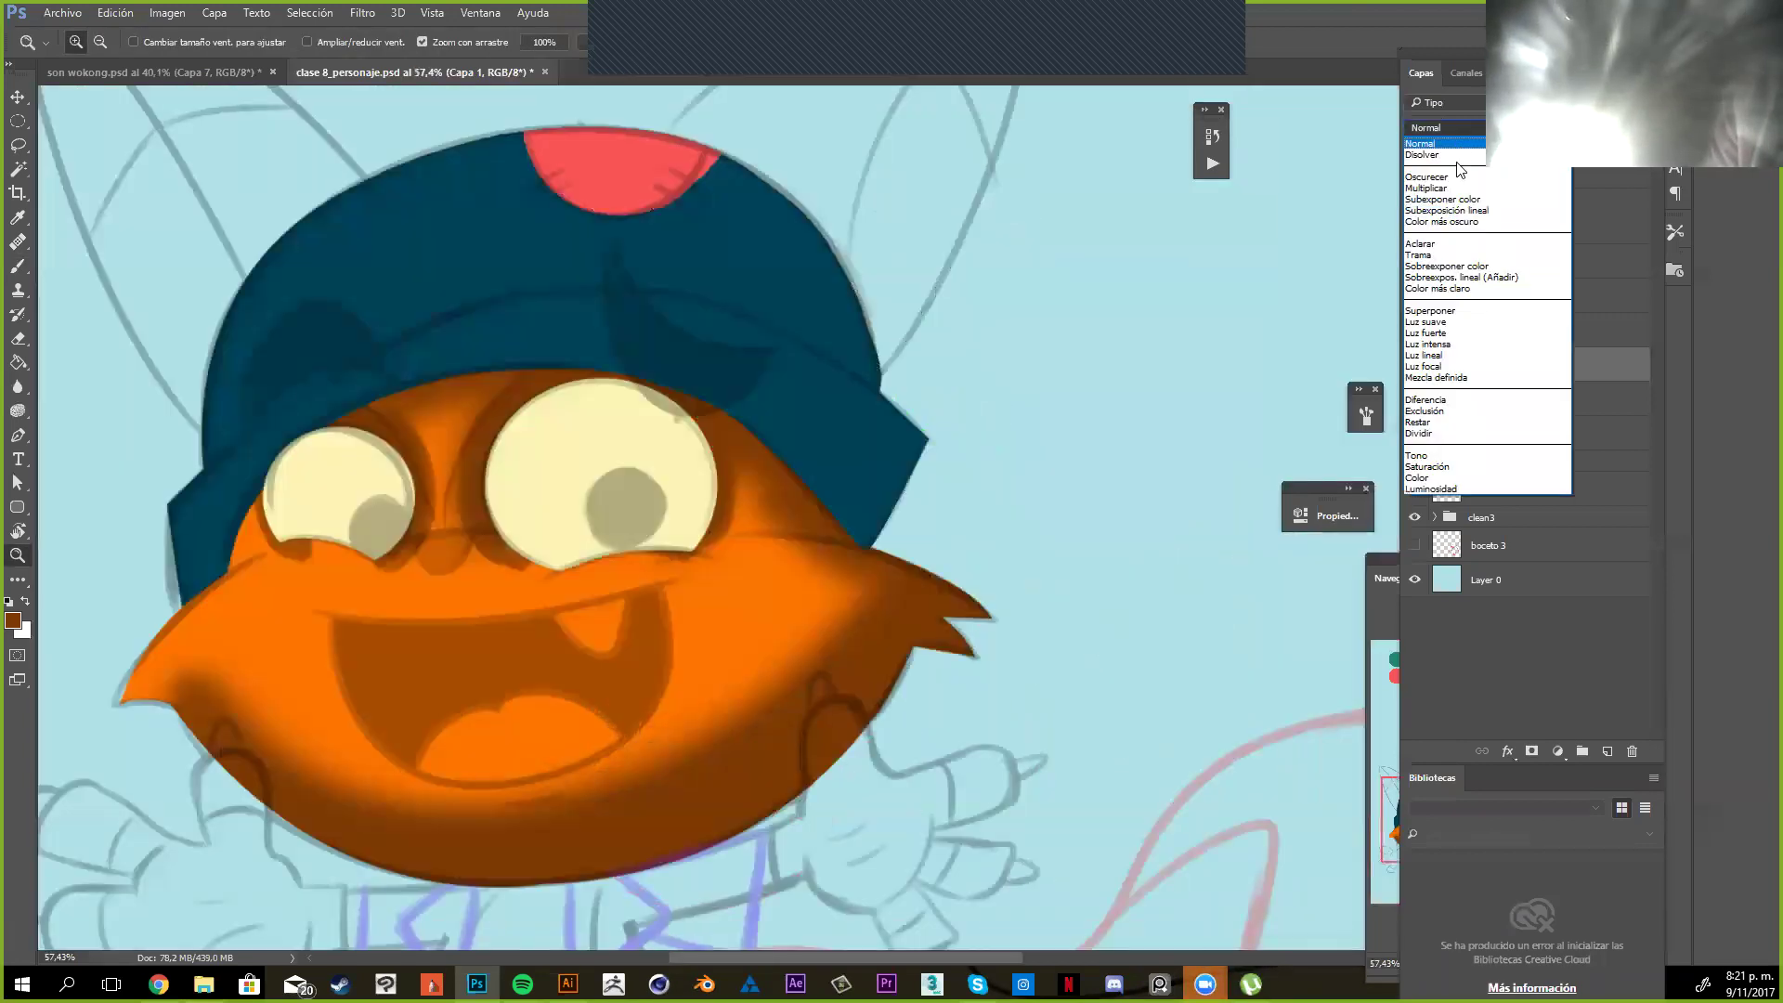
pyautogui.click(1427, 187)
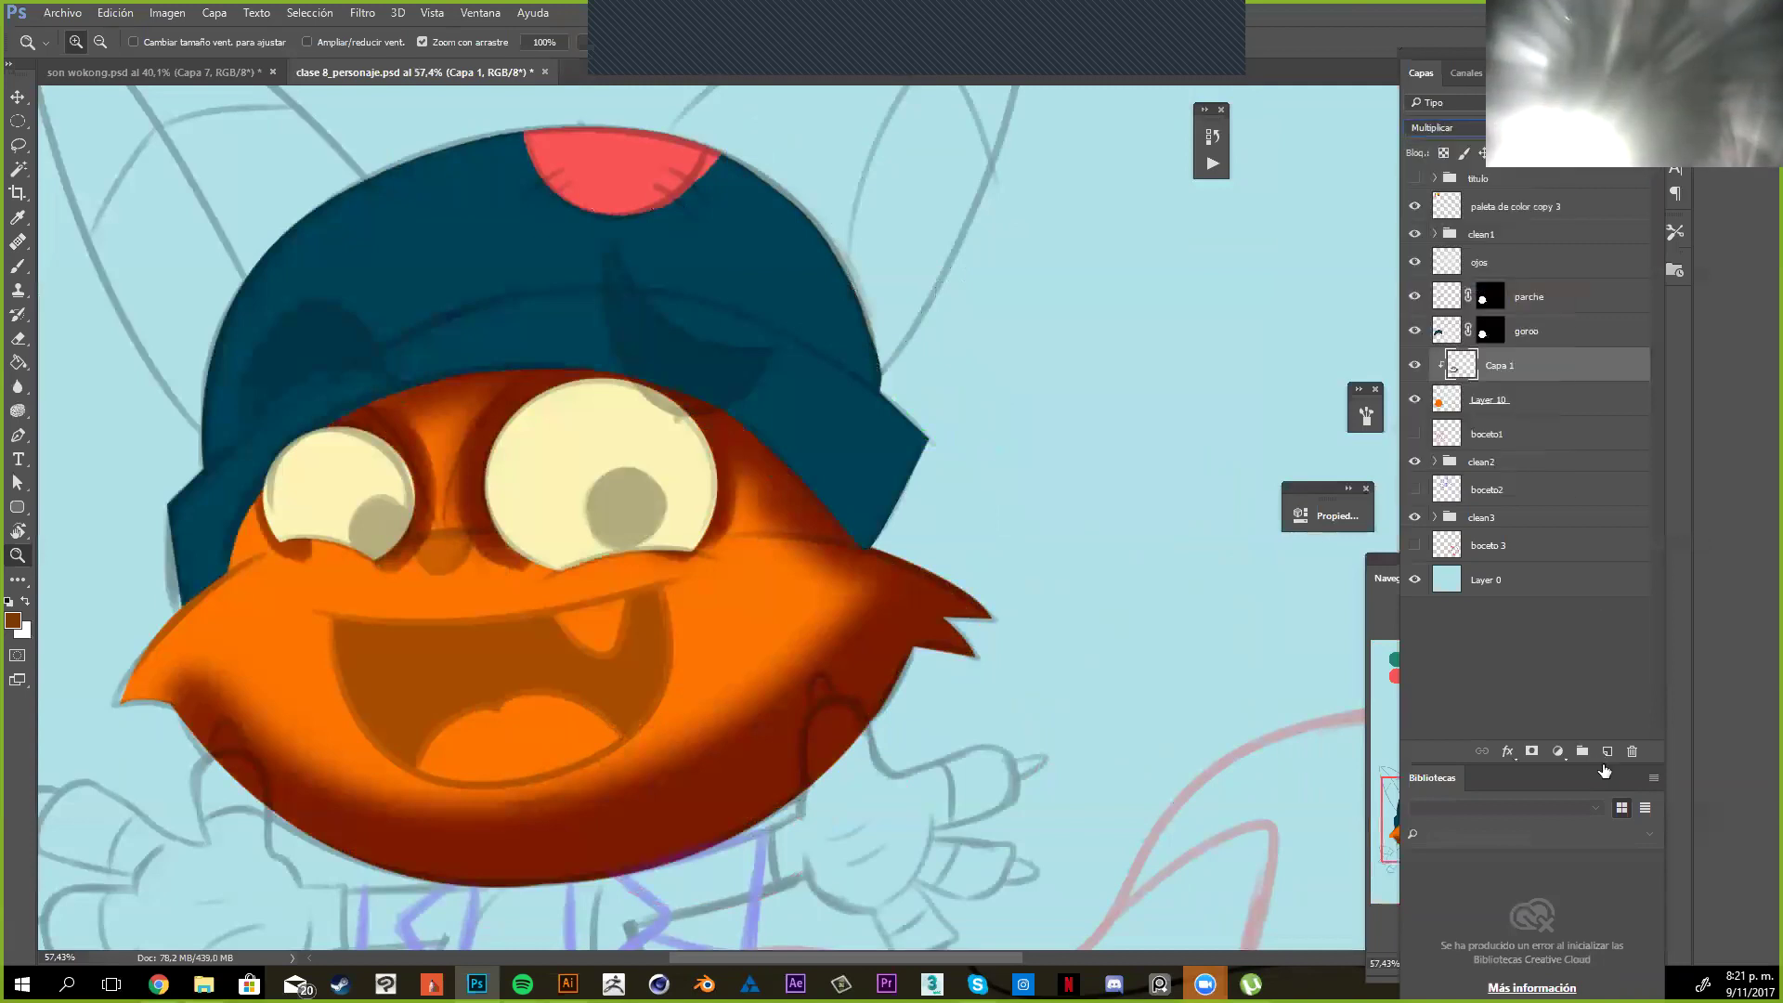
# Add a new layer above Capa 1 and set its blend mode to Sobreexponer color
pyautogui.click(1606, 752)
pyautogui.click(1445, 127)
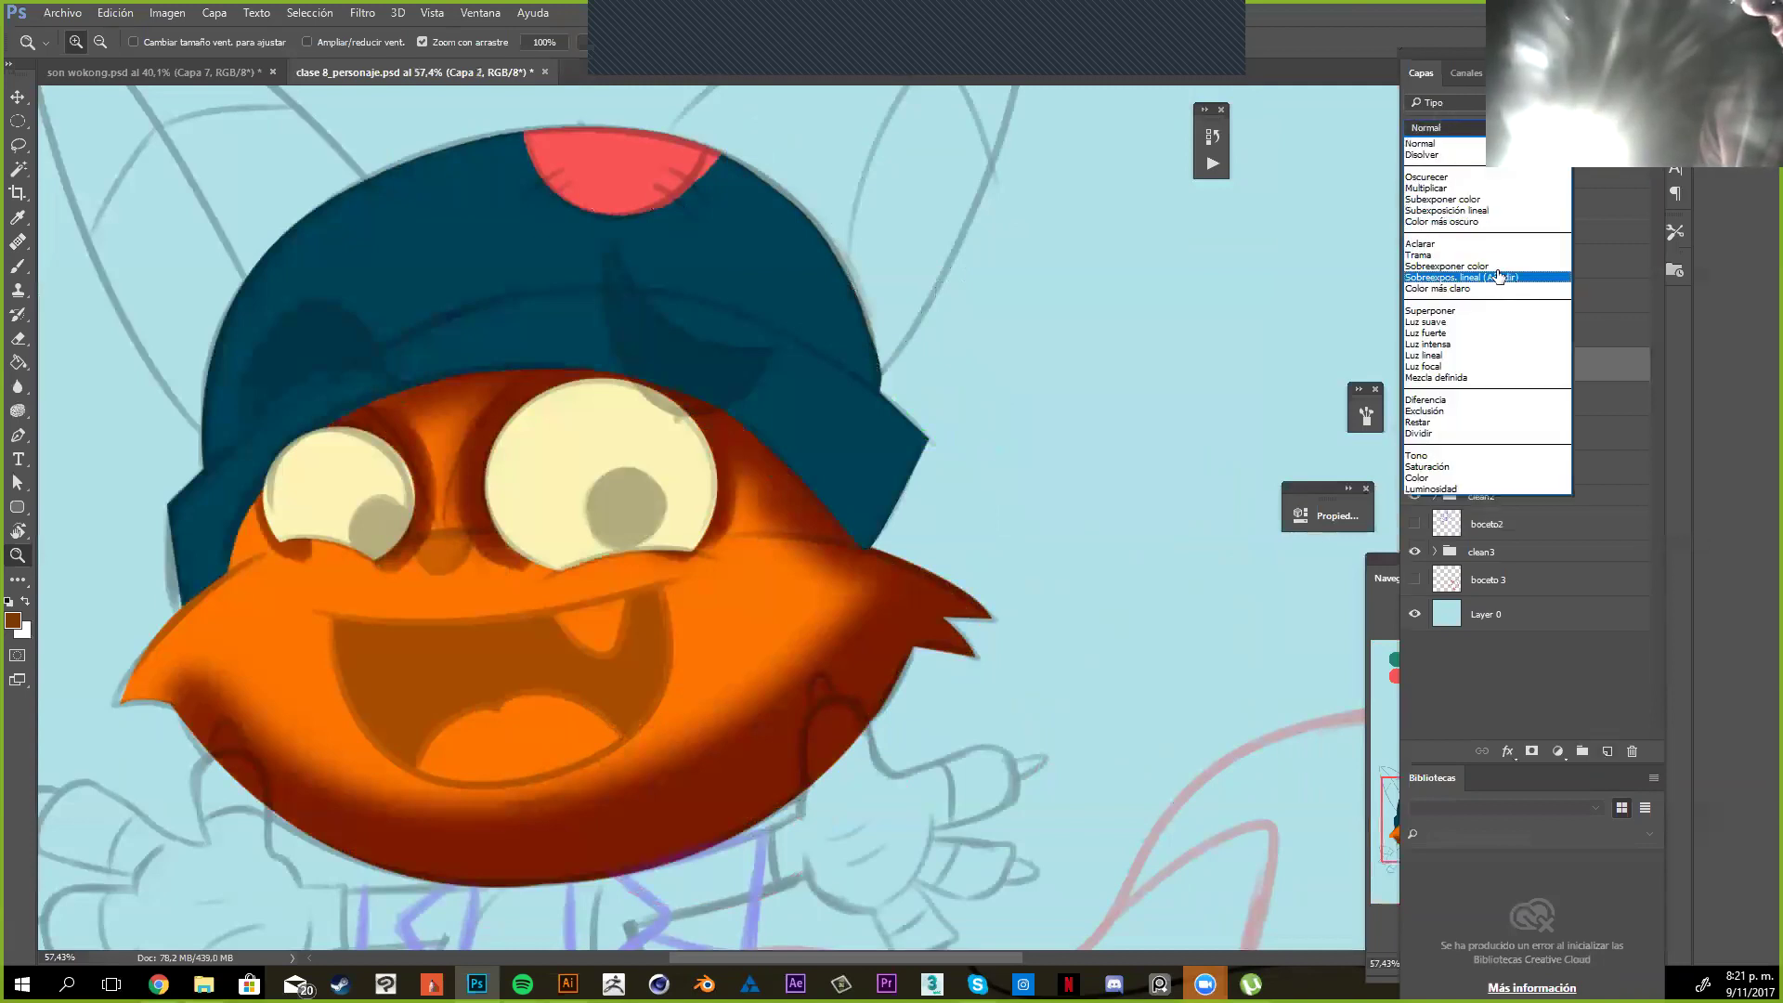
pyautogui.click(1495, 266)
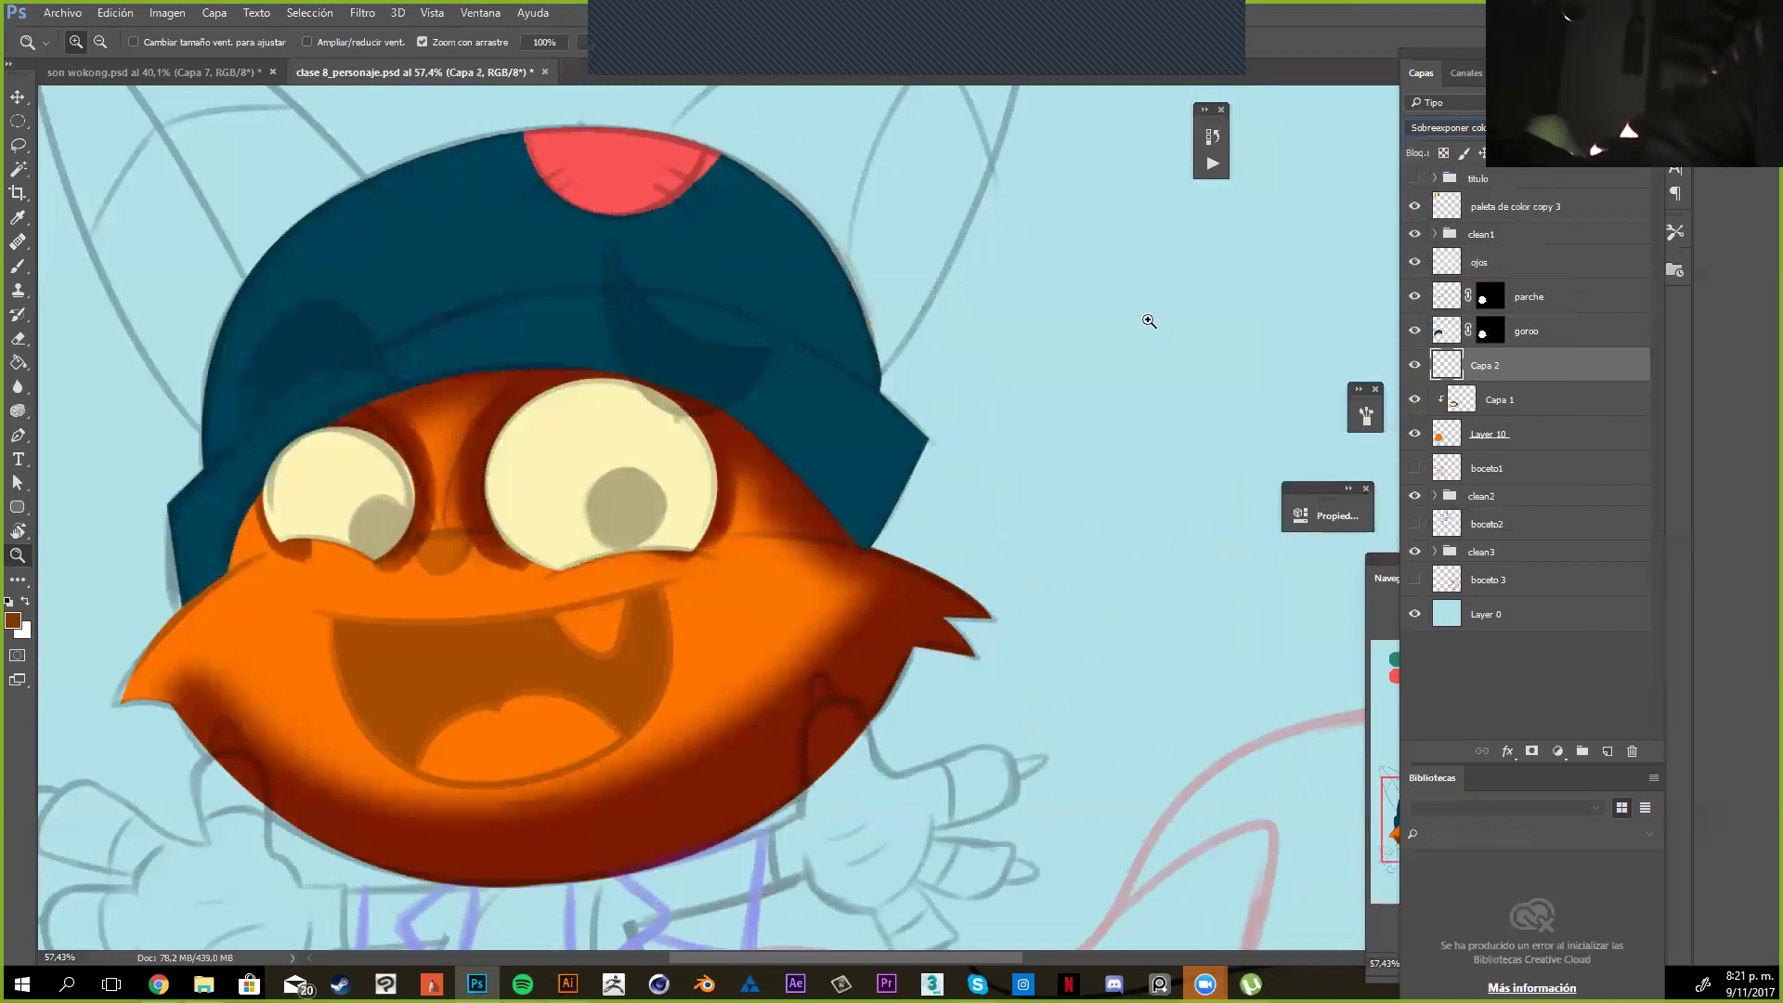
# Sample the face's orange and paint highlights with a 67 px soft brush under the eyes, between them, and on both cheeks
pyautogui.click(709, 627)
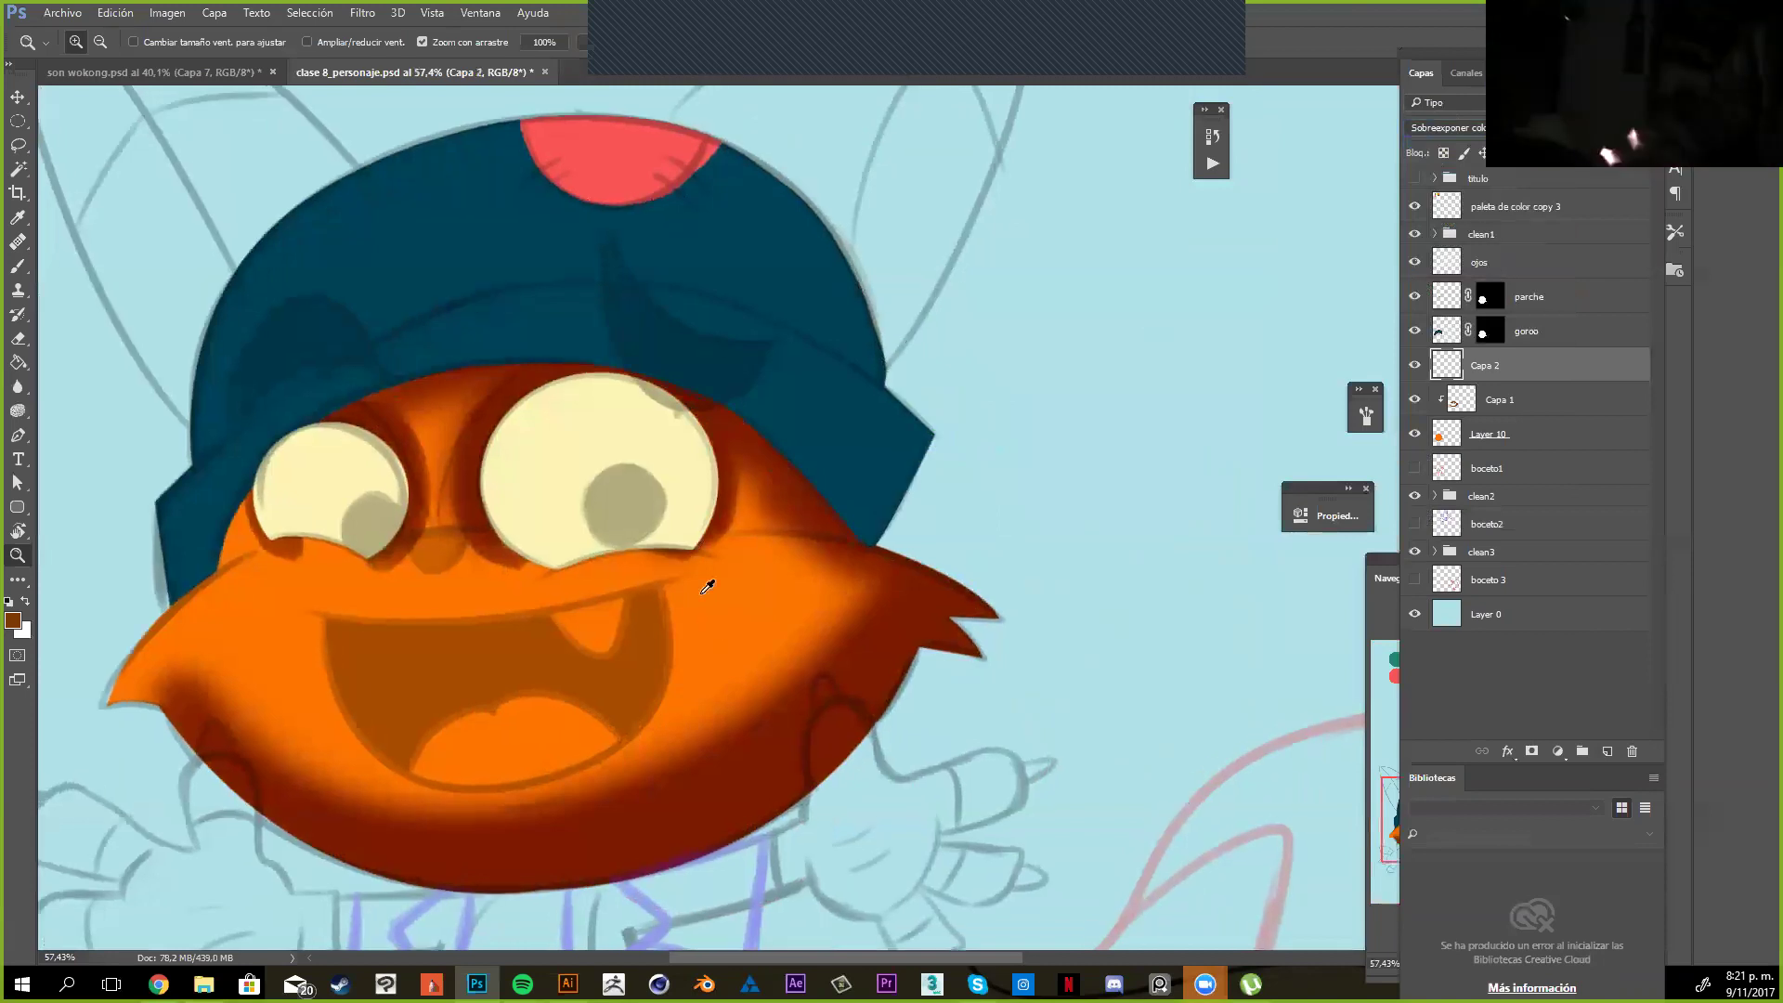
pyautogui.scroll(1, 704, 567)
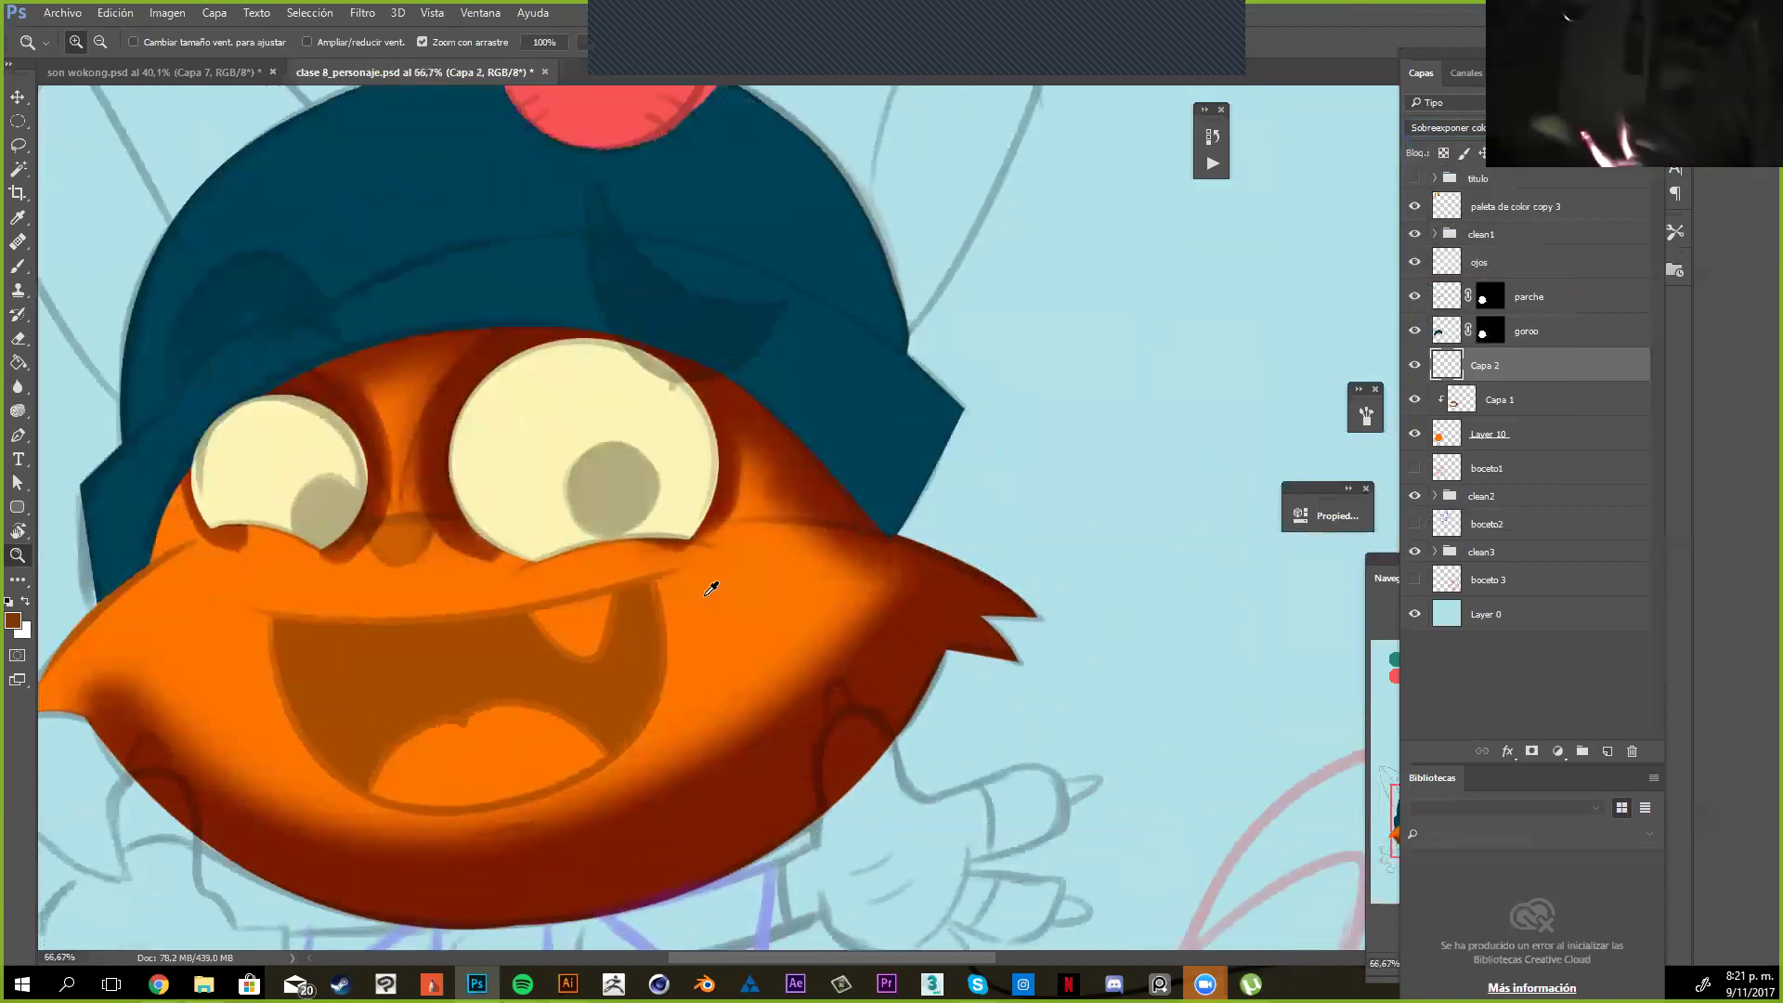
pyautogui.keyDown('alt'); pyautogui.click(706, 594); pyautogui.keyUp('alt')
pyautogui.rightClick(888, 538)
pyautogui.click(1029, 412)
pyautogui.click(731, 594)
pyautogui.moveTo(724, 555)
pyautogui.mouseDown()
pyautogui.moveTo(529, 583)
pyautogui.moveTo(668, 562)
pyautogui.mouseUp()
pyautogui.moveTo(498, 583); pyautogui.dragTo(594, 570)
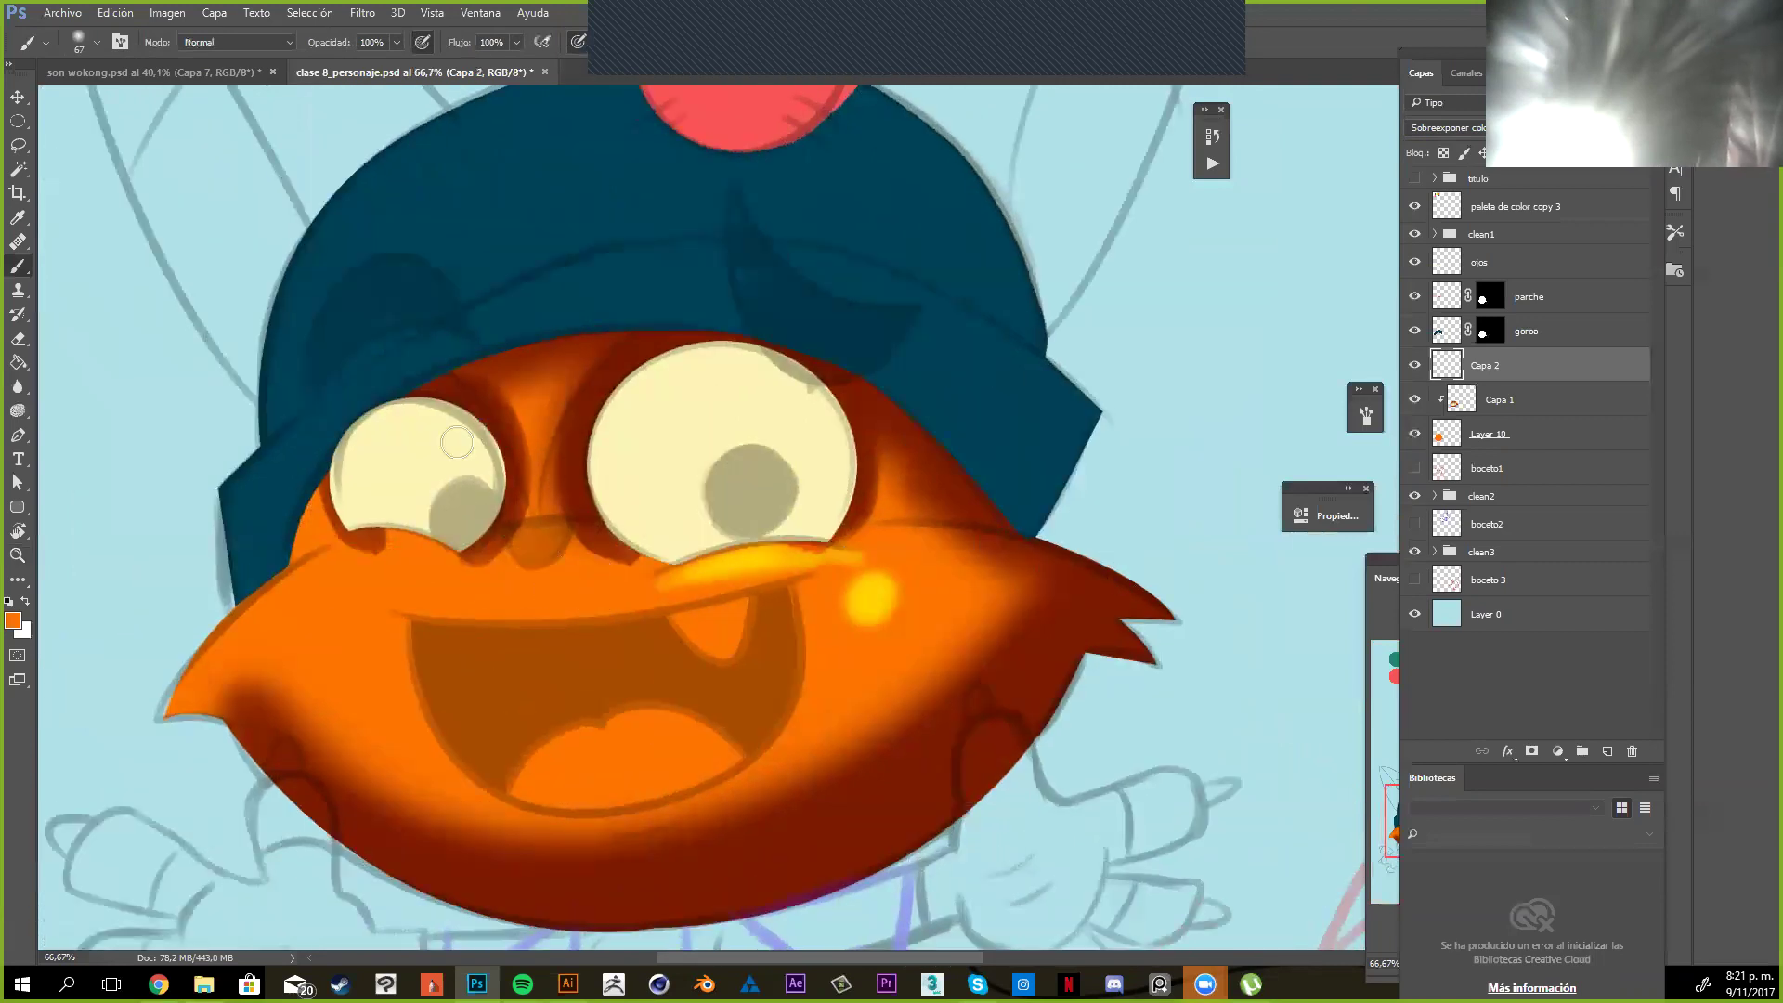
pyautogui.moveTo(456, 442); pyautogui.dragTo(523, 544)
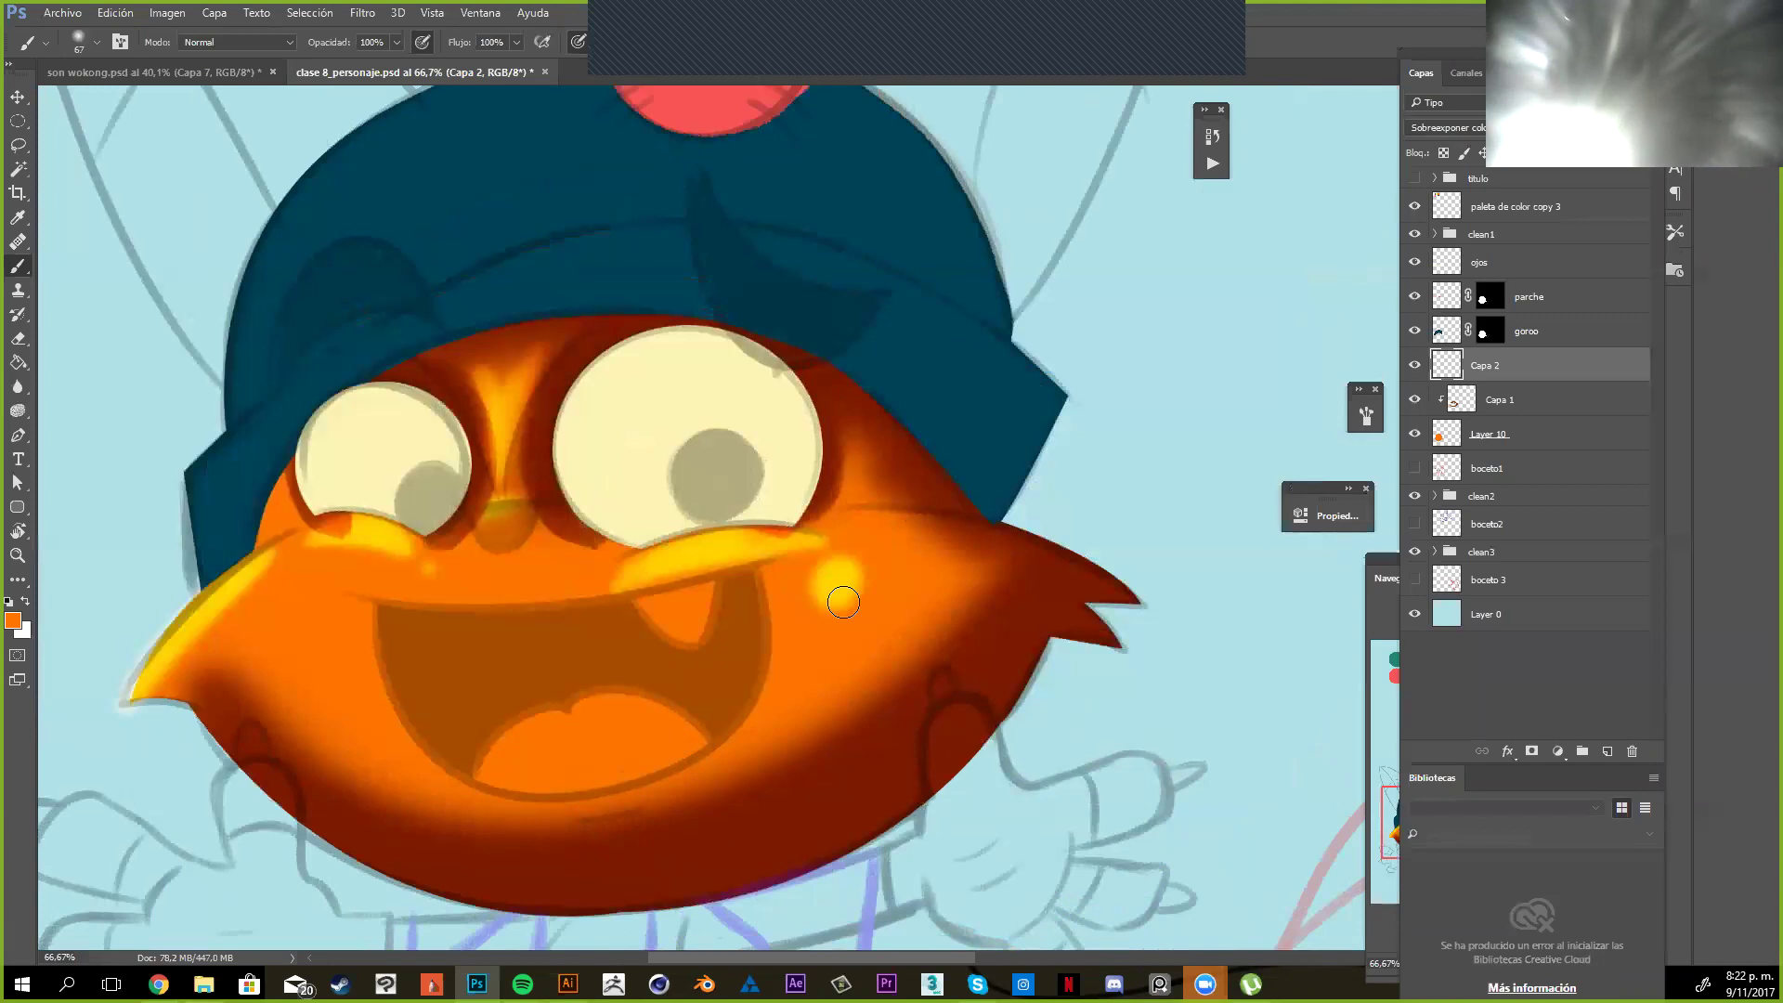
pyautogui.press('z')
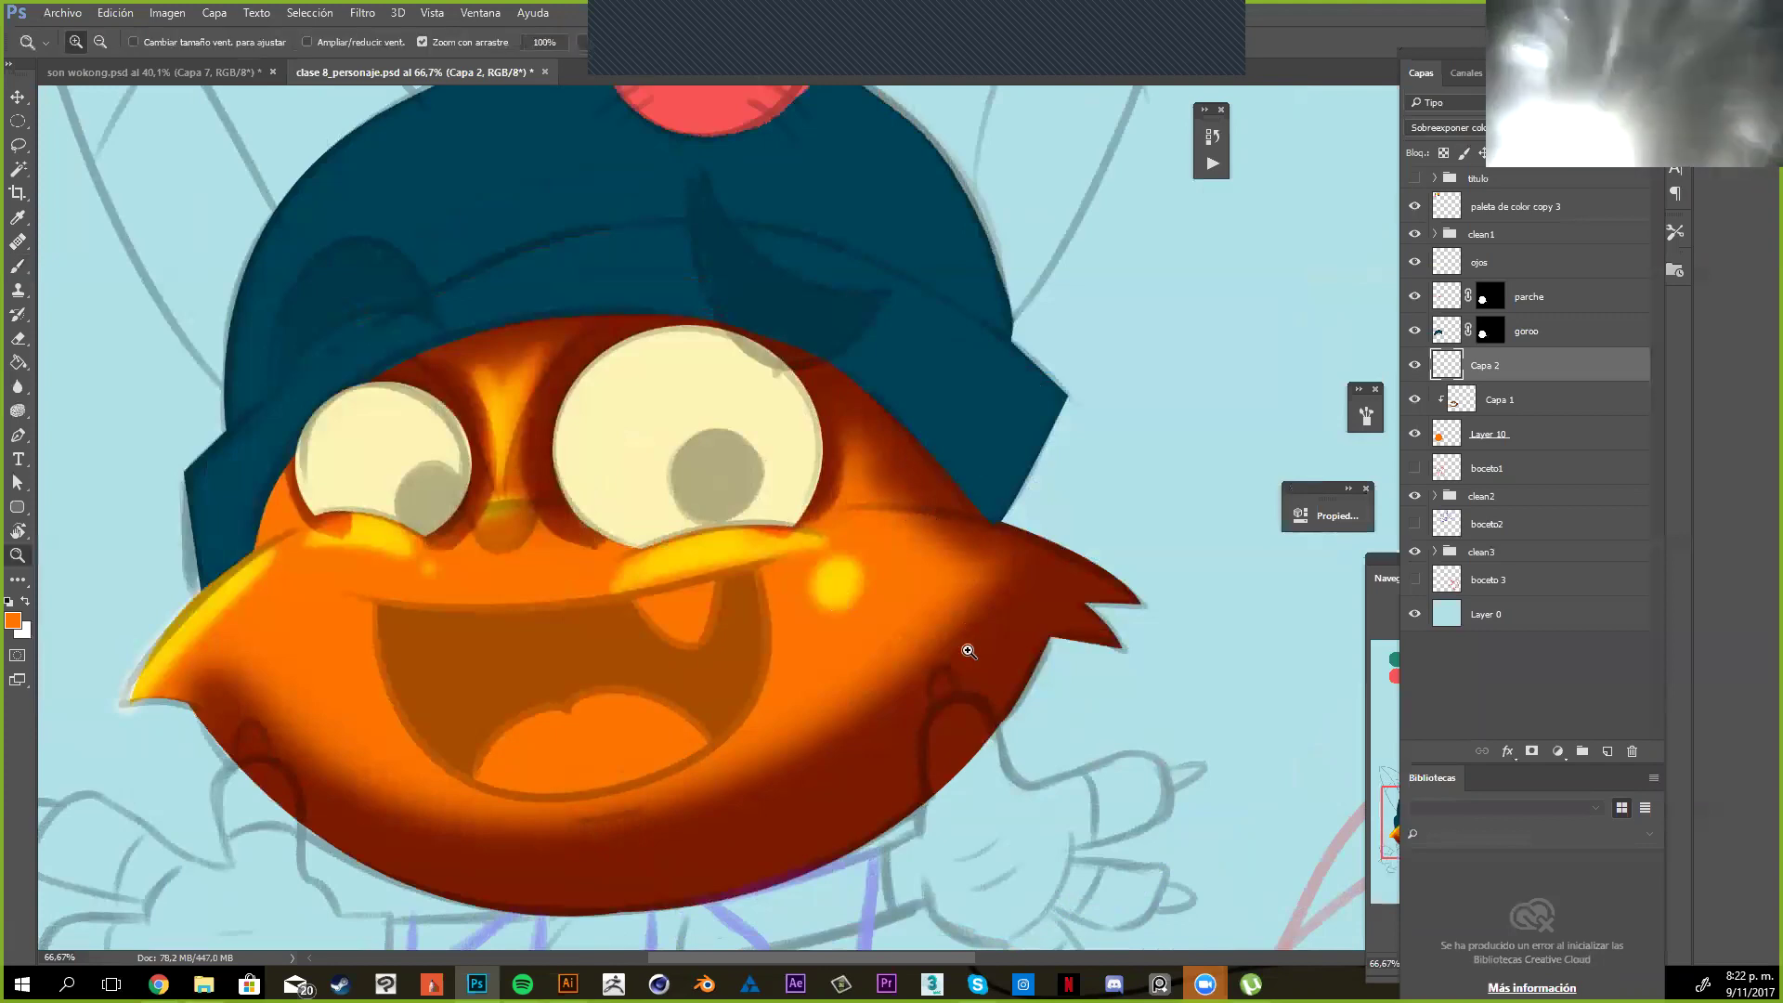
pyautogui.scroll(-2, 968, 651)
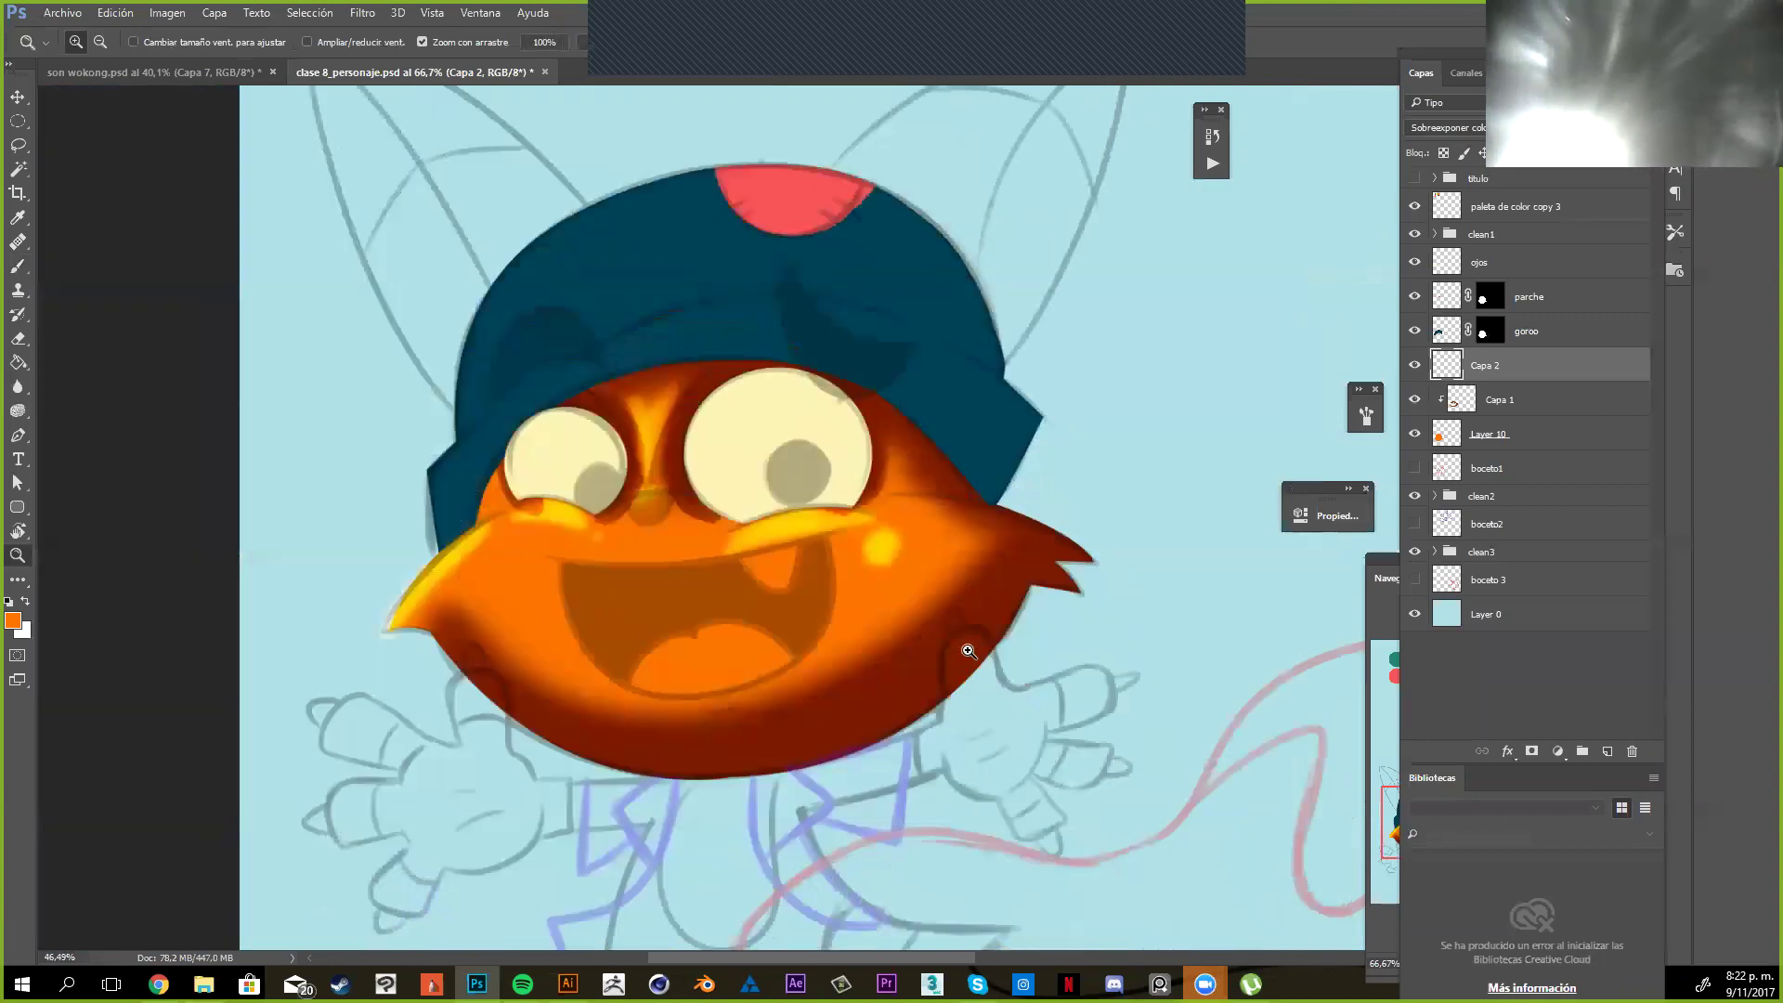
pyautogui.scroll(-2, 968, 651)
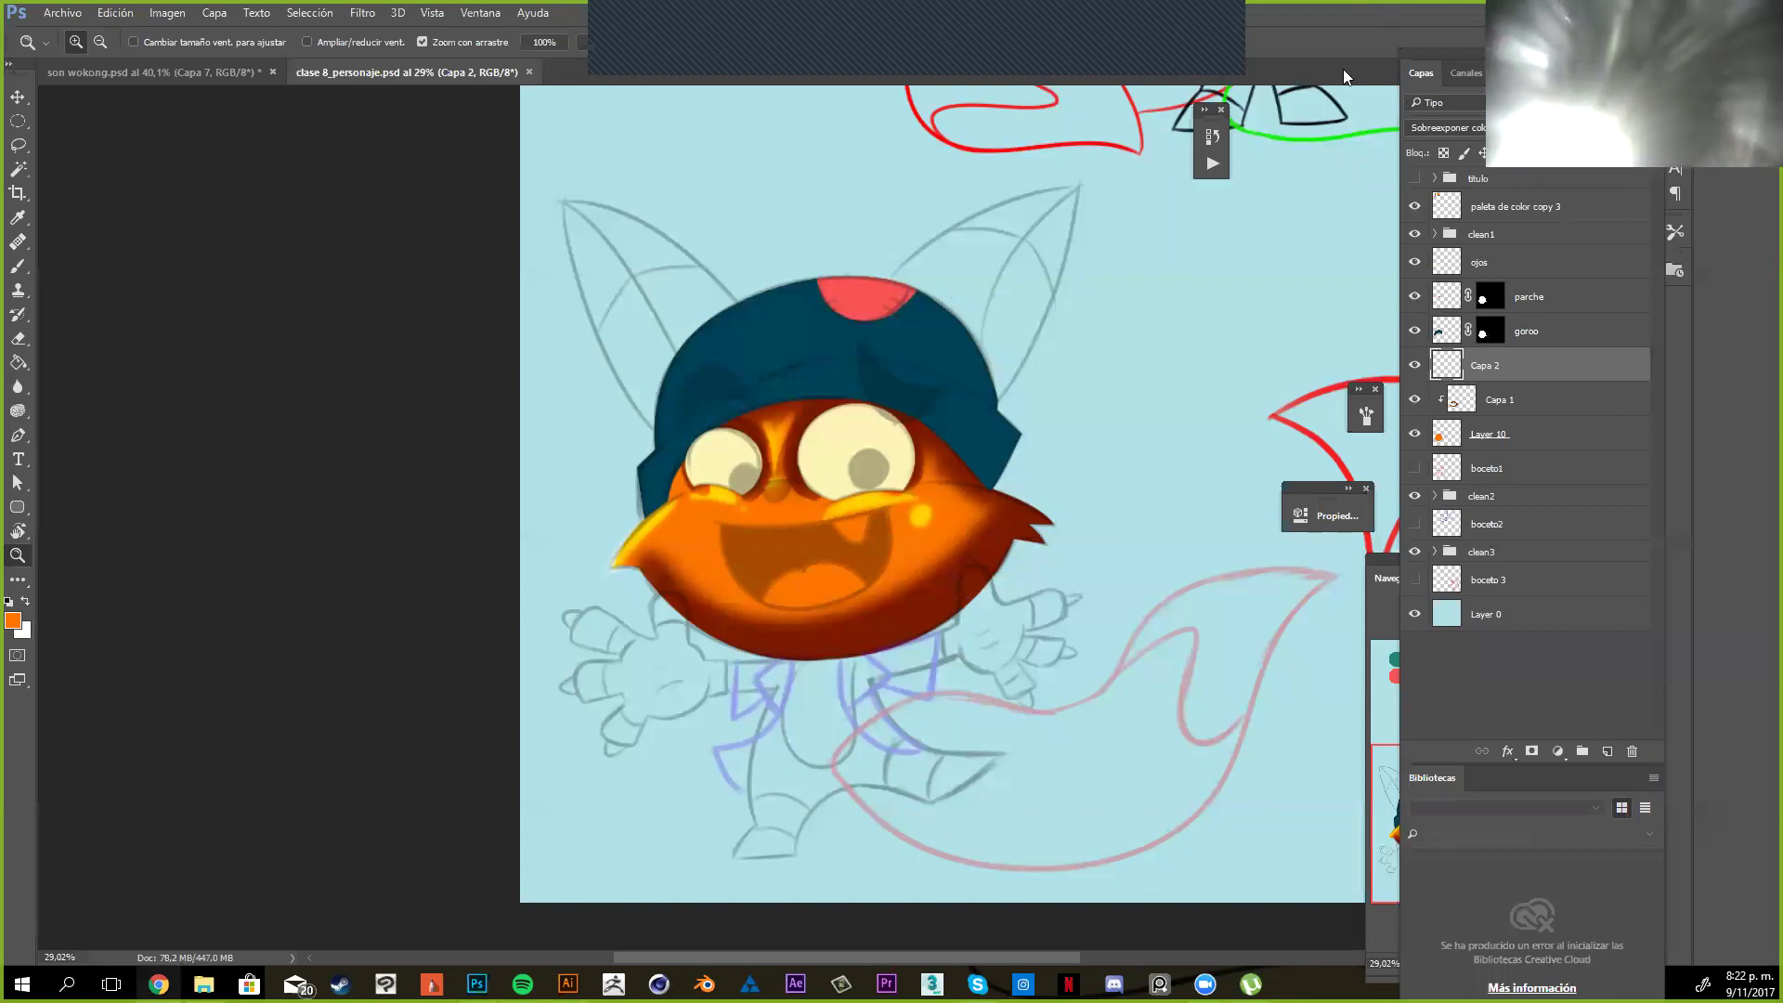
# Switch to Chrome and look through the Photoshop brush packs on the Digital Brushes Tumblr page
pyautogui.hotkey('alt', 'Tab')
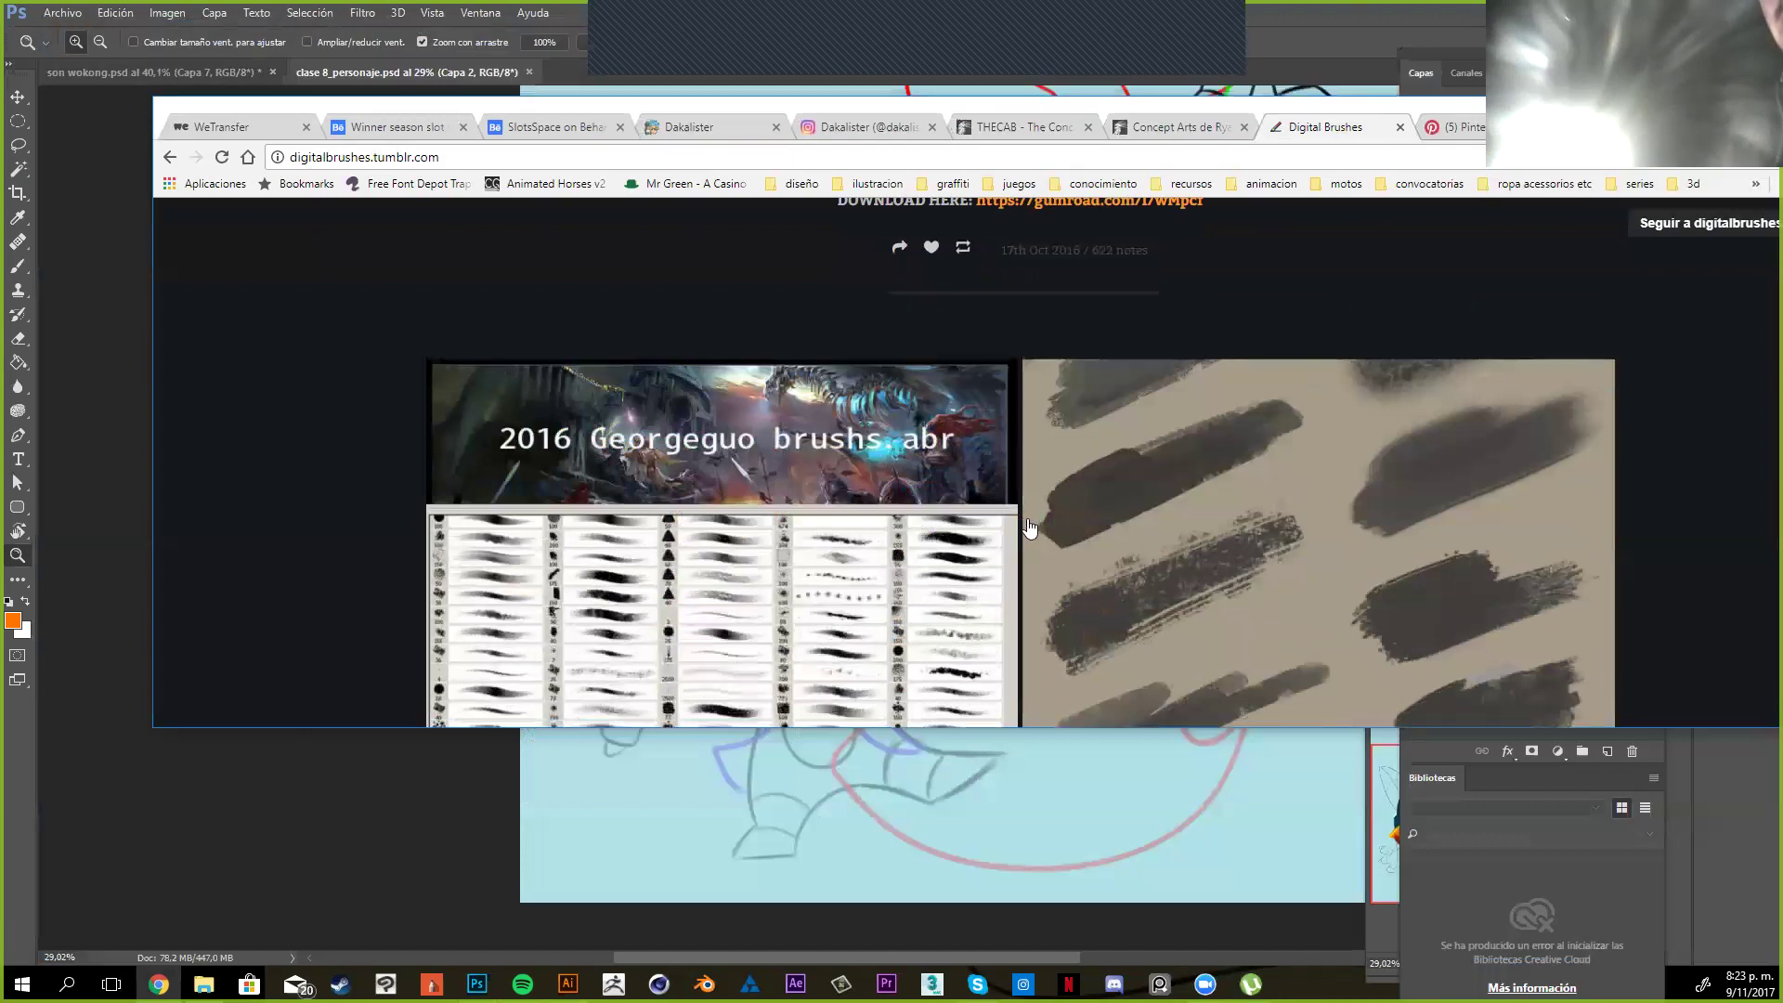
pyautogui.scroll(5, 1023, 527)
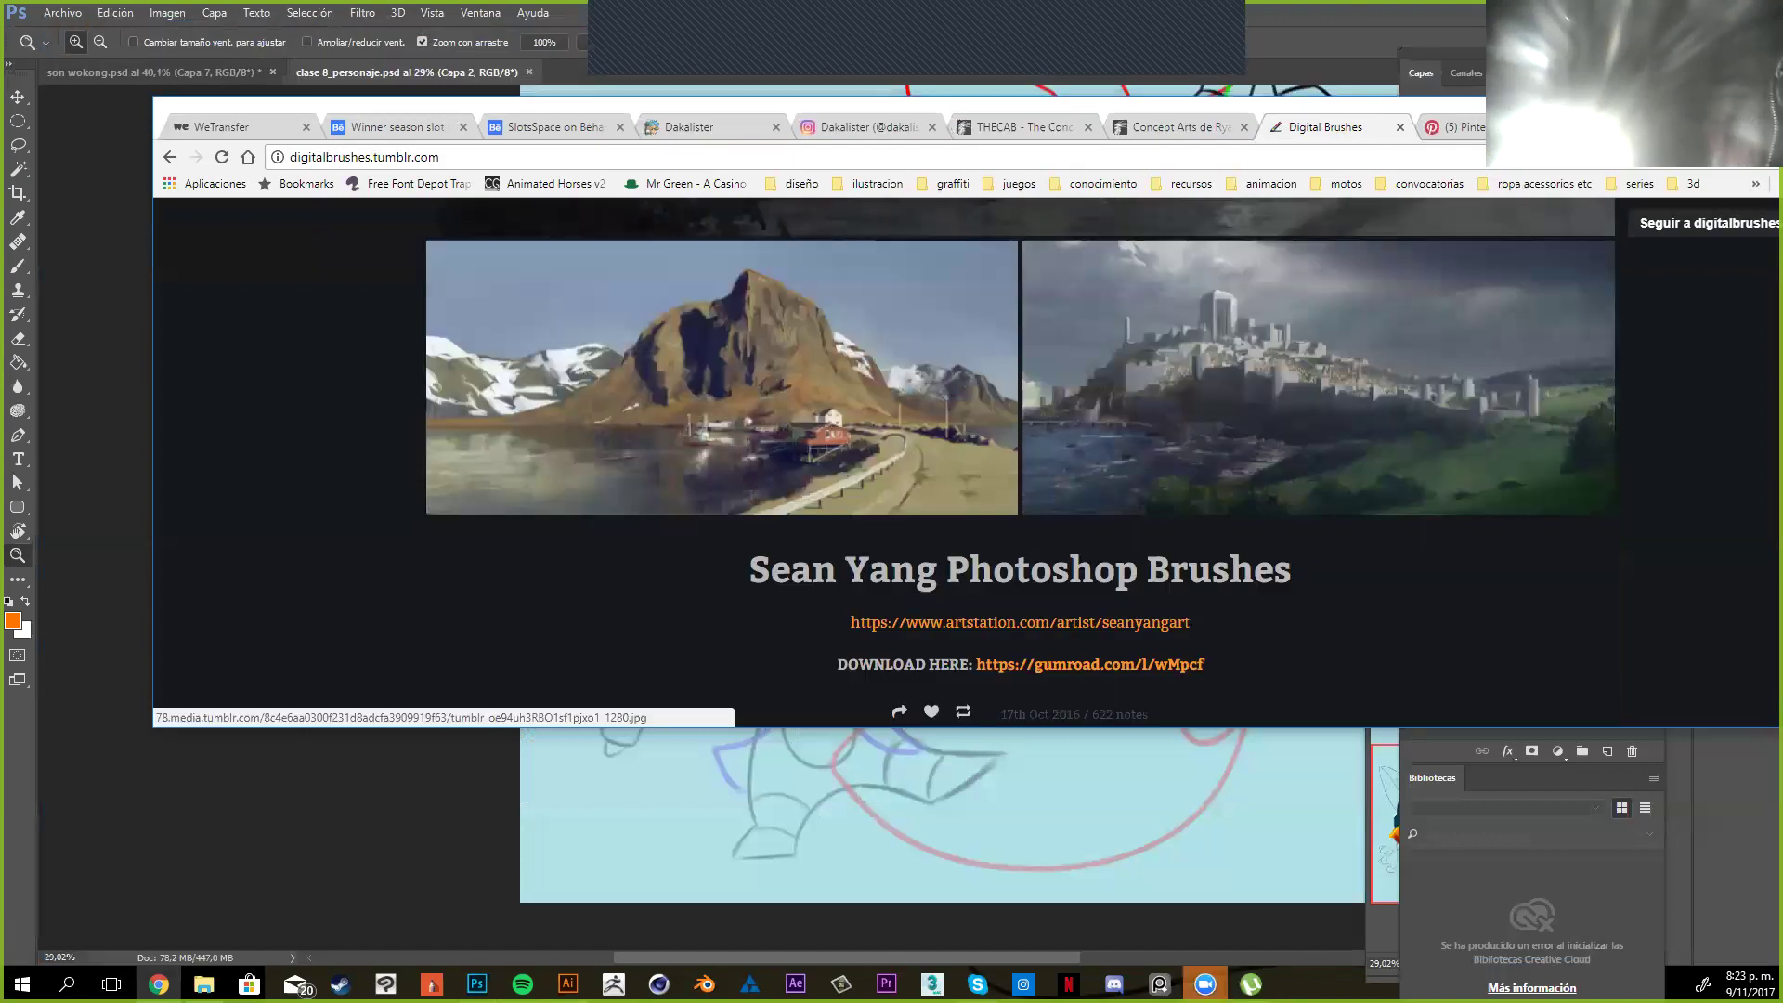
pyautogui.scroll(-5, 1021, 417)
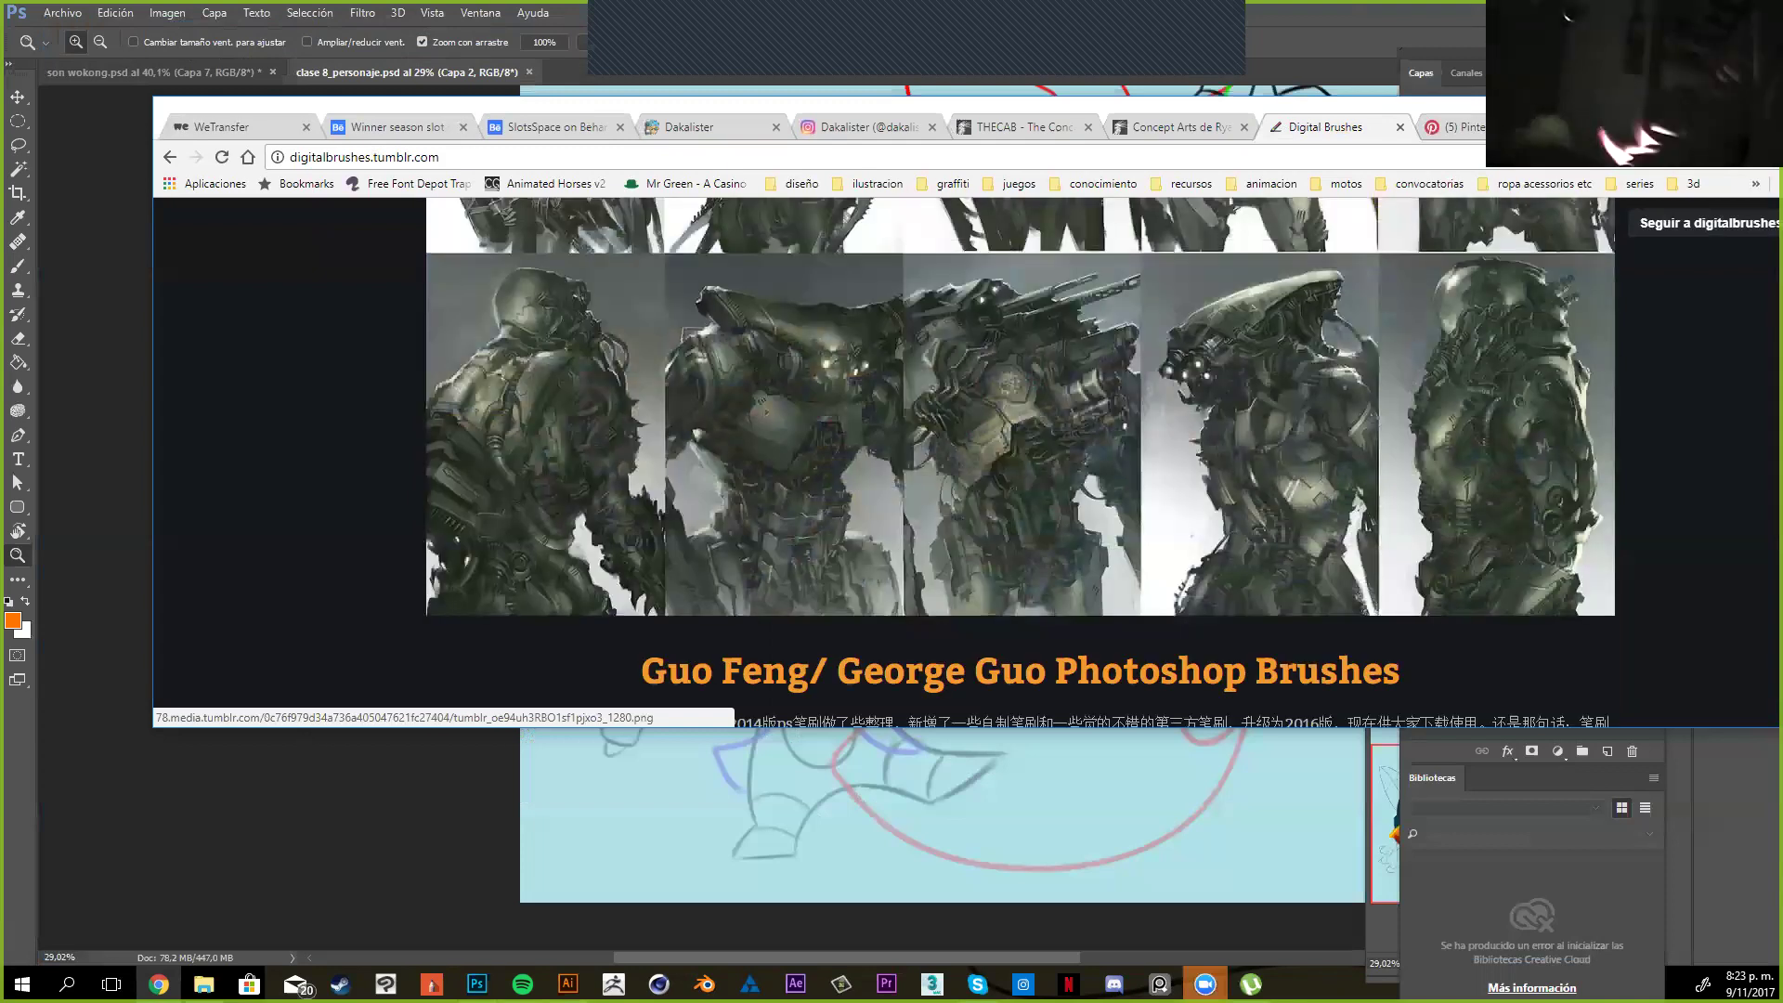
pyautogui.scroll(-4, 1019, 408)
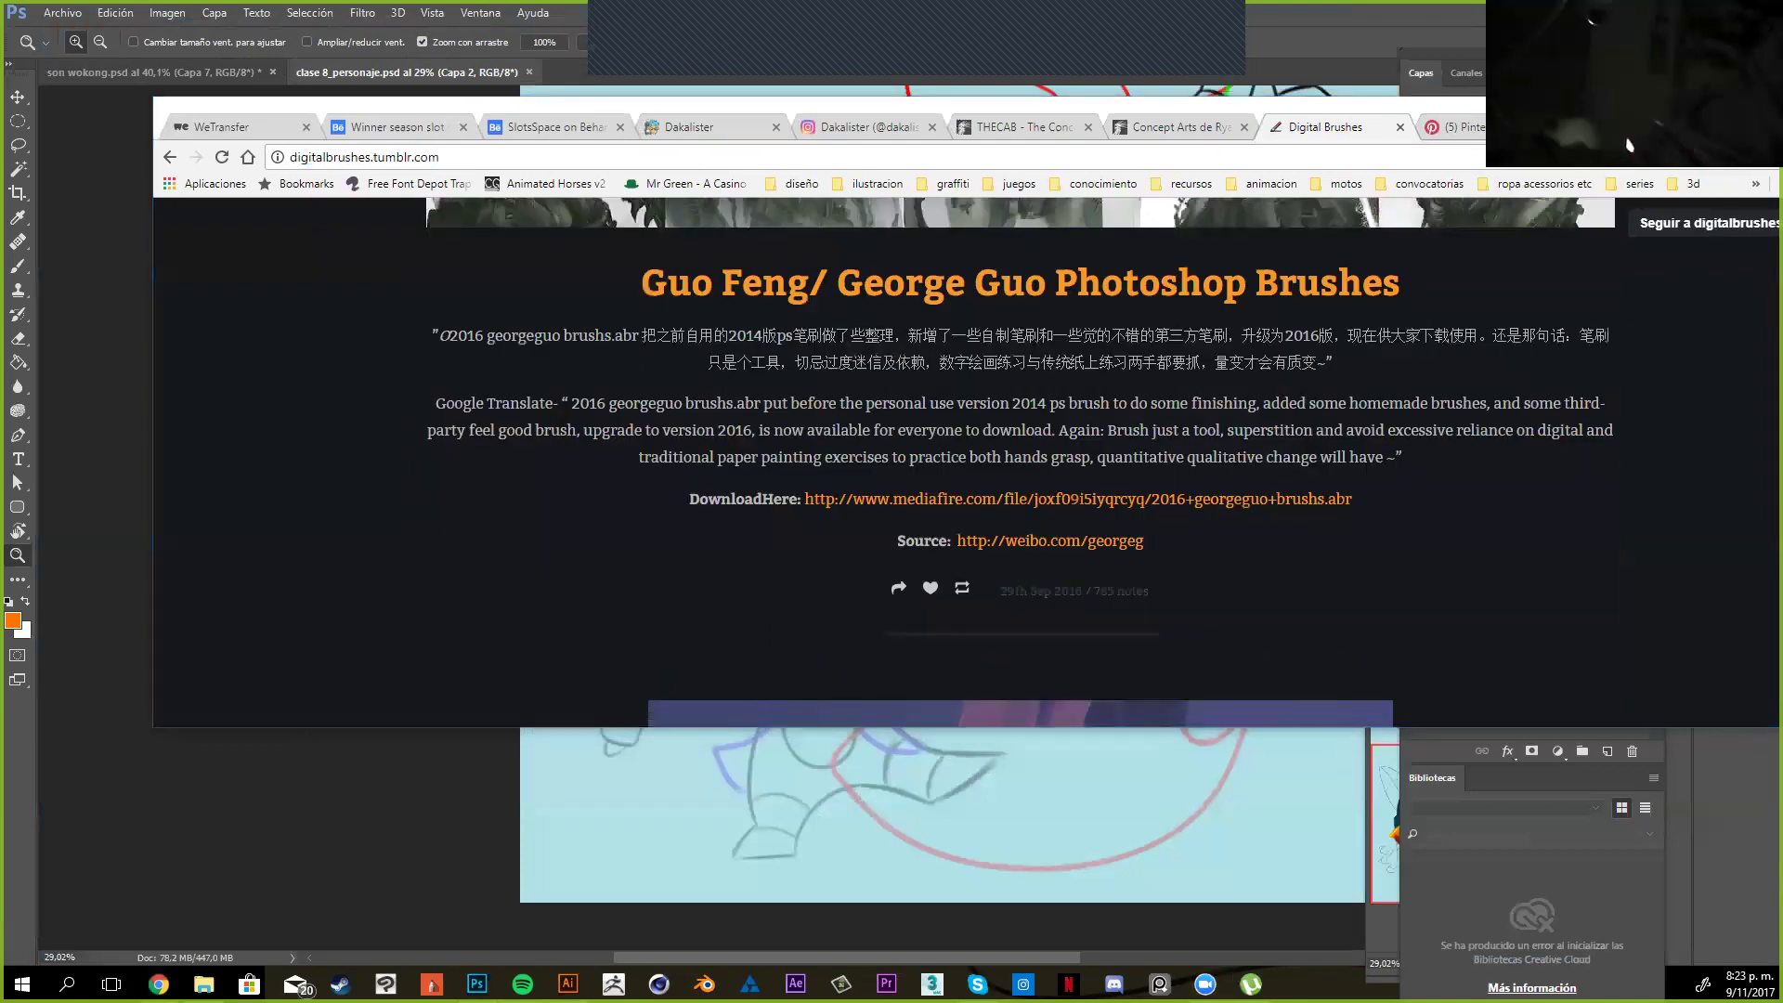